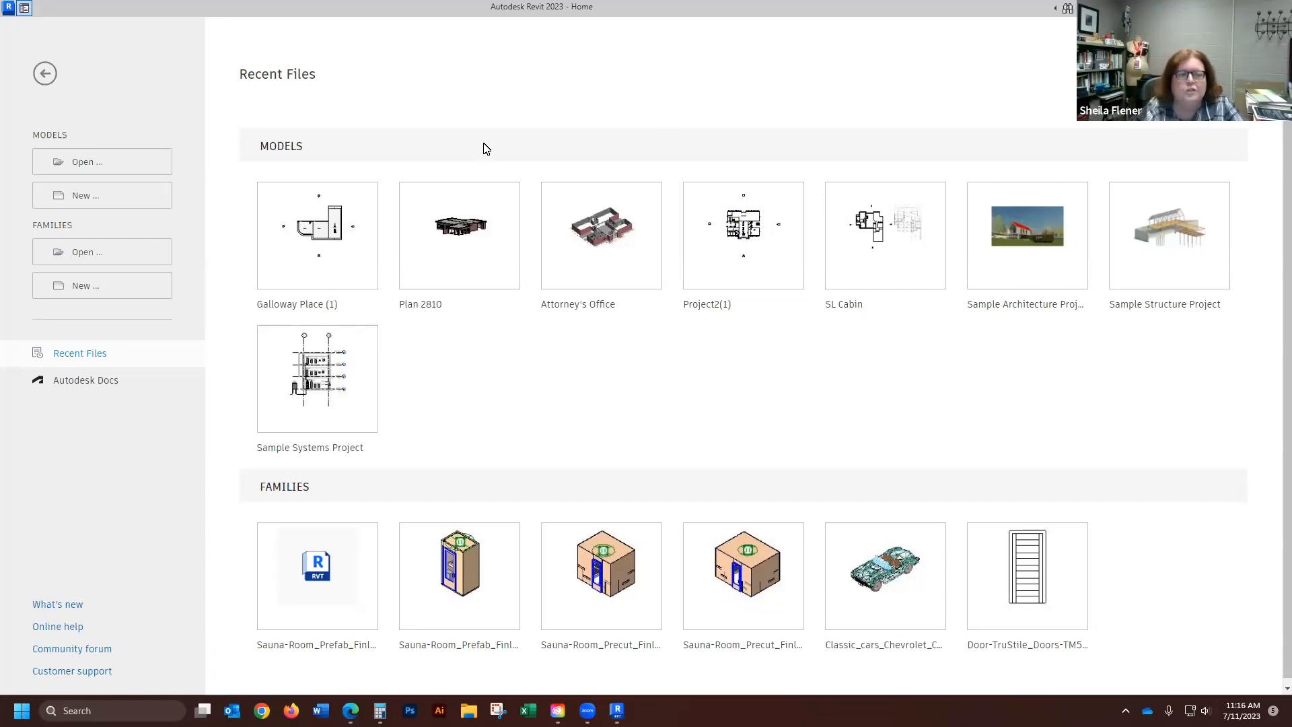
# - Start setting up a new project model
pyautogui.click(86, 201)
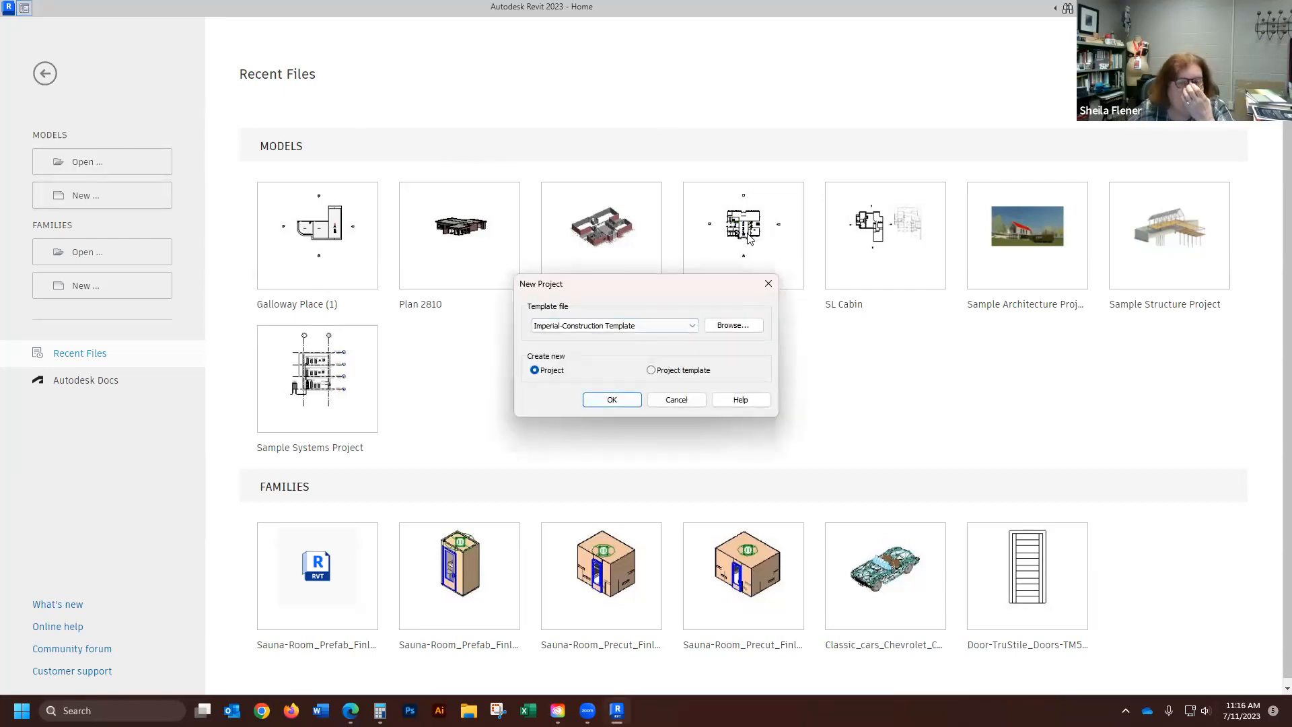
pyautogui.click(693, 326)
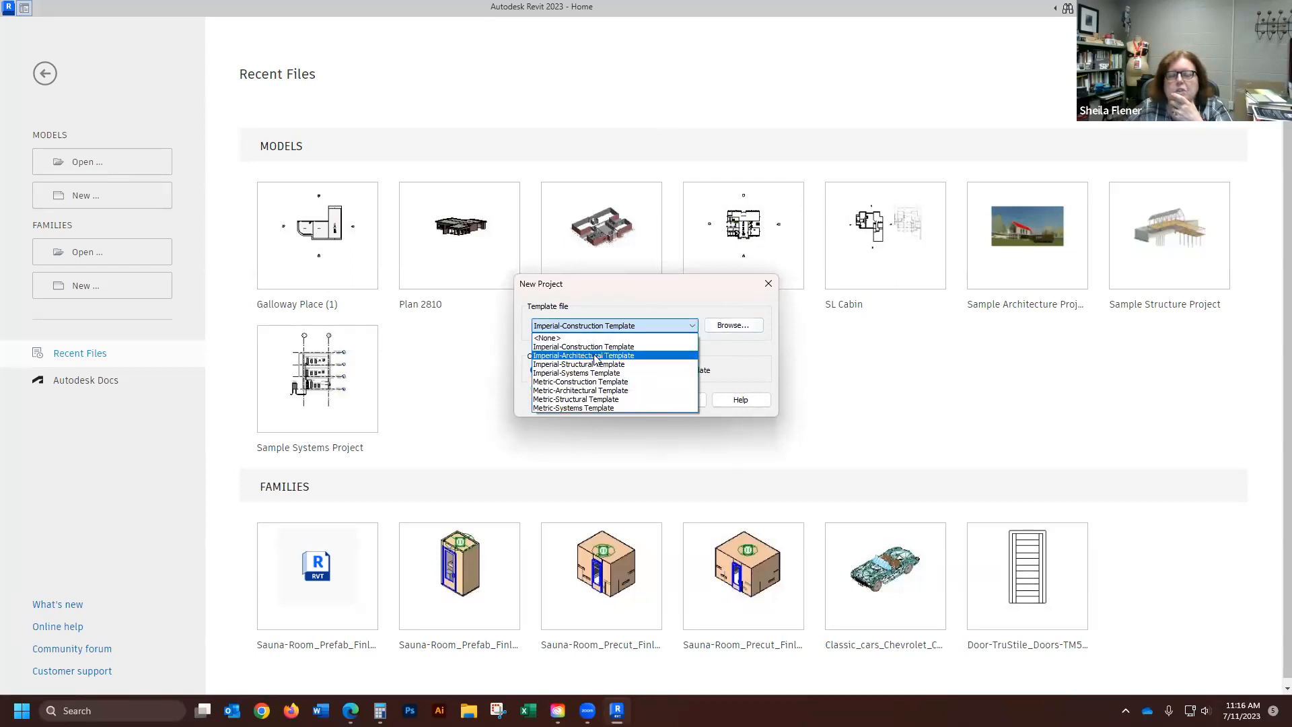
pyautogui.click(736, 332)
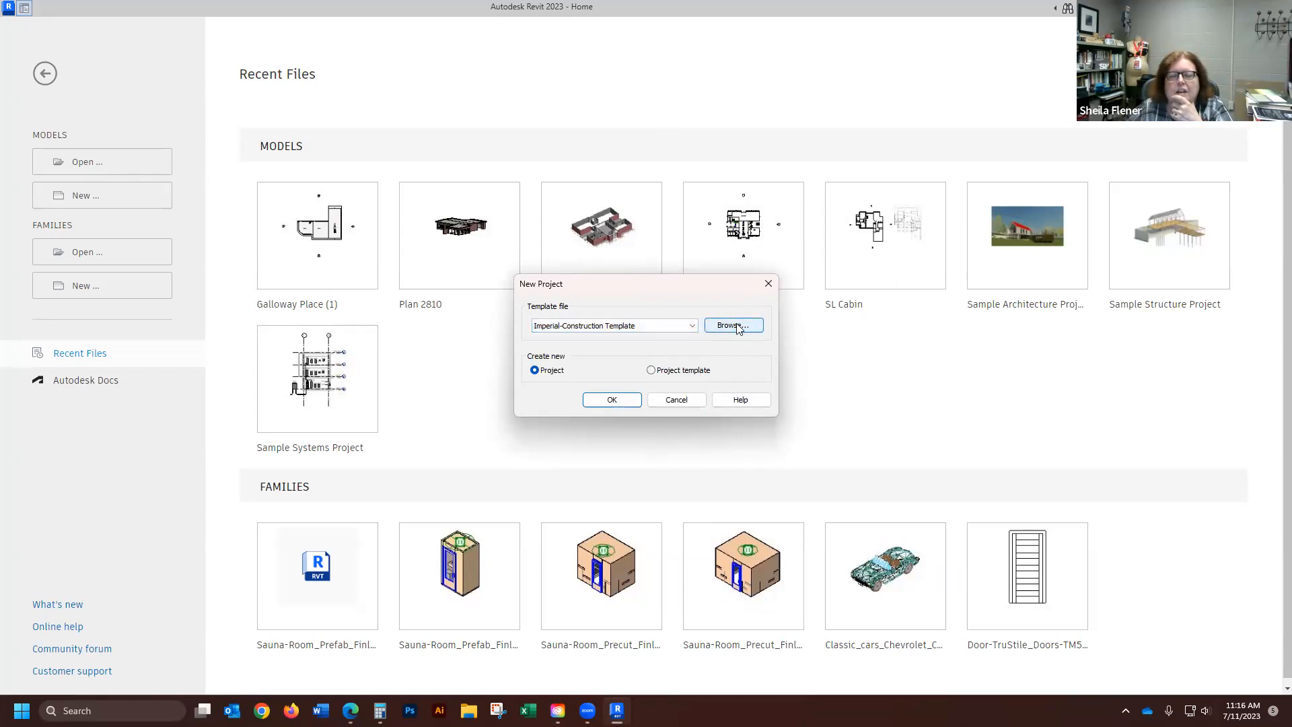
pyautogui.click(736, 325)
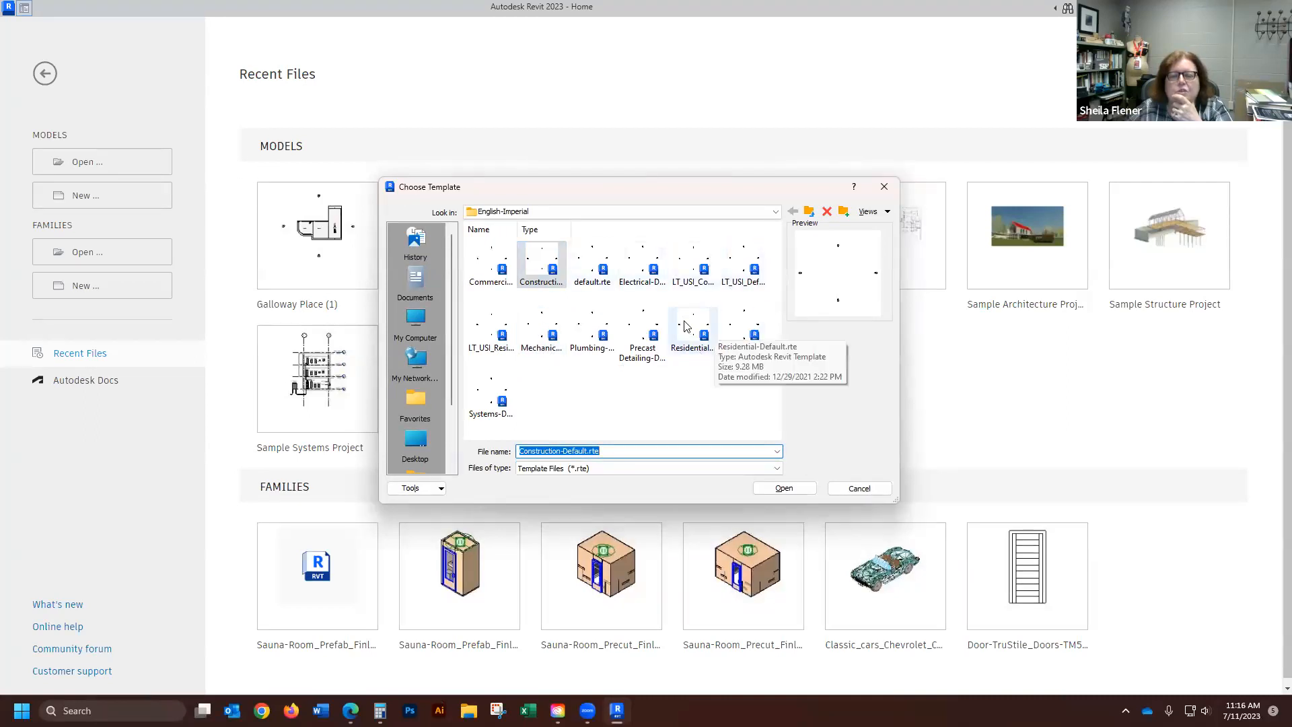
pyautogui.click(855, 487)
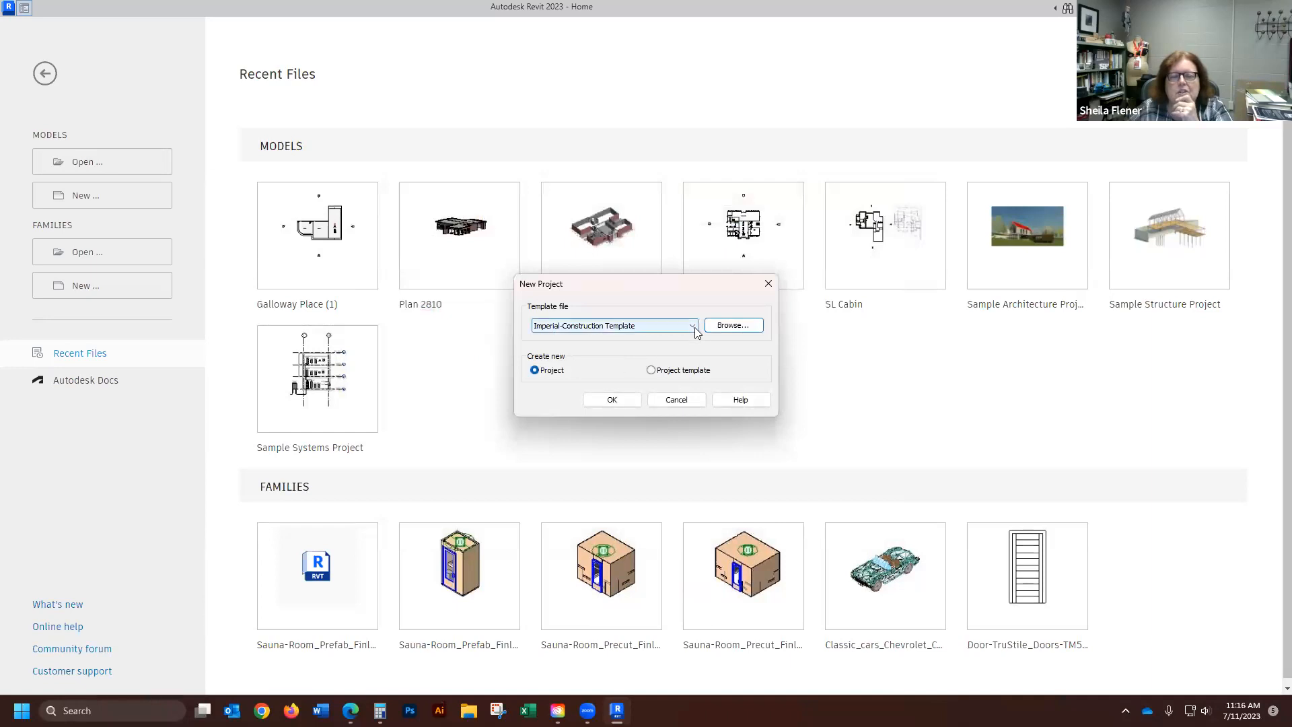
# - Create the new project from the Imperial-Architectural Template
pyautogui.click(686, 328)
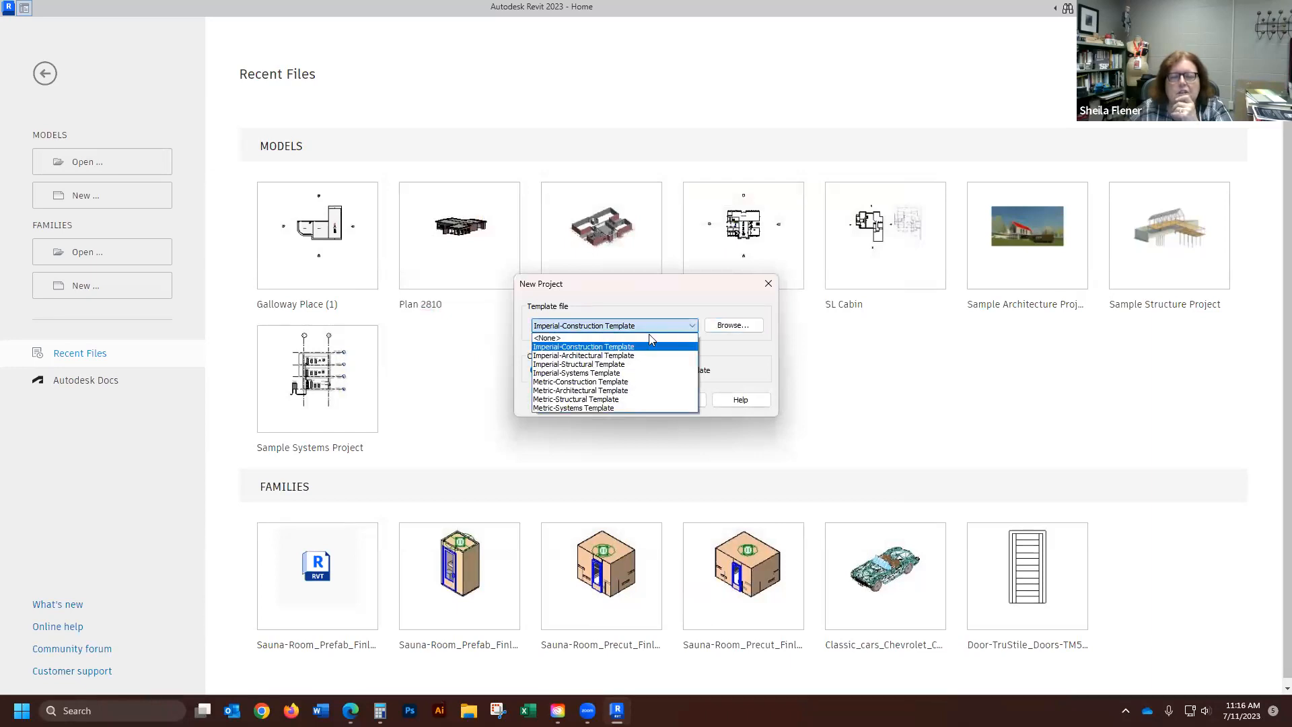
pyautogui.click(594, 356)
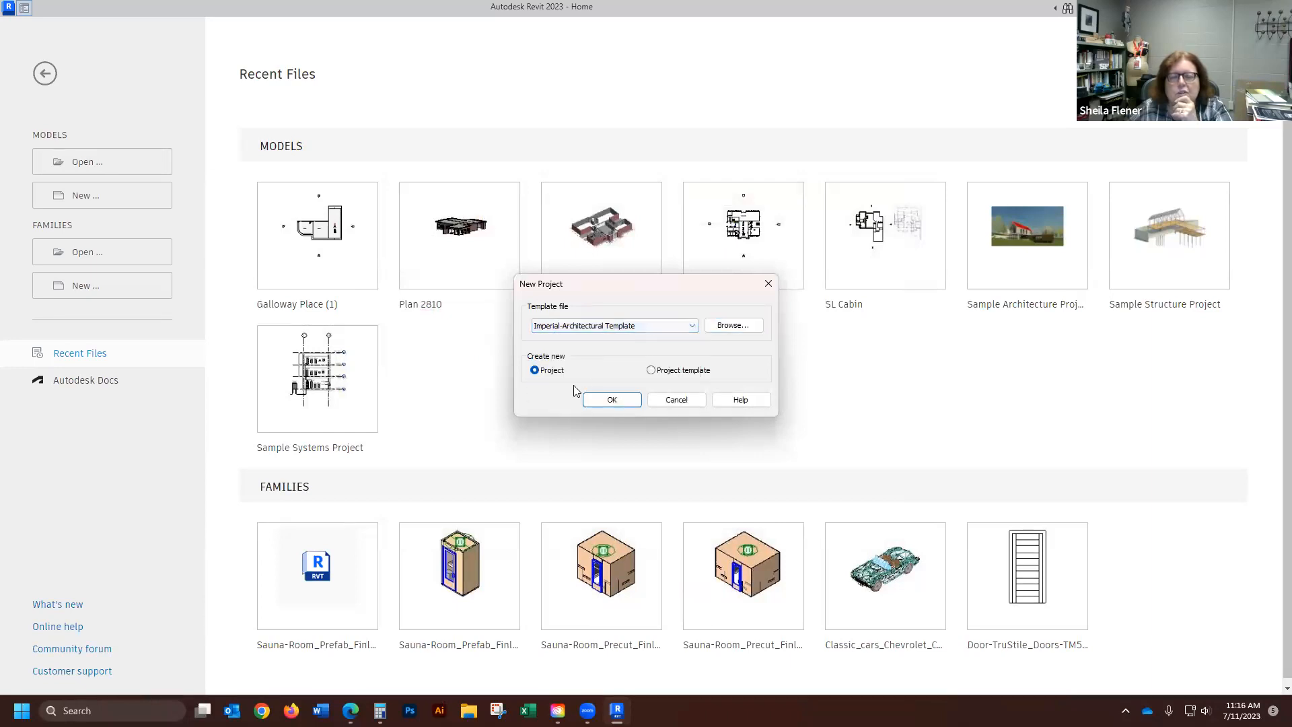
pyautogui.click(612, 400)
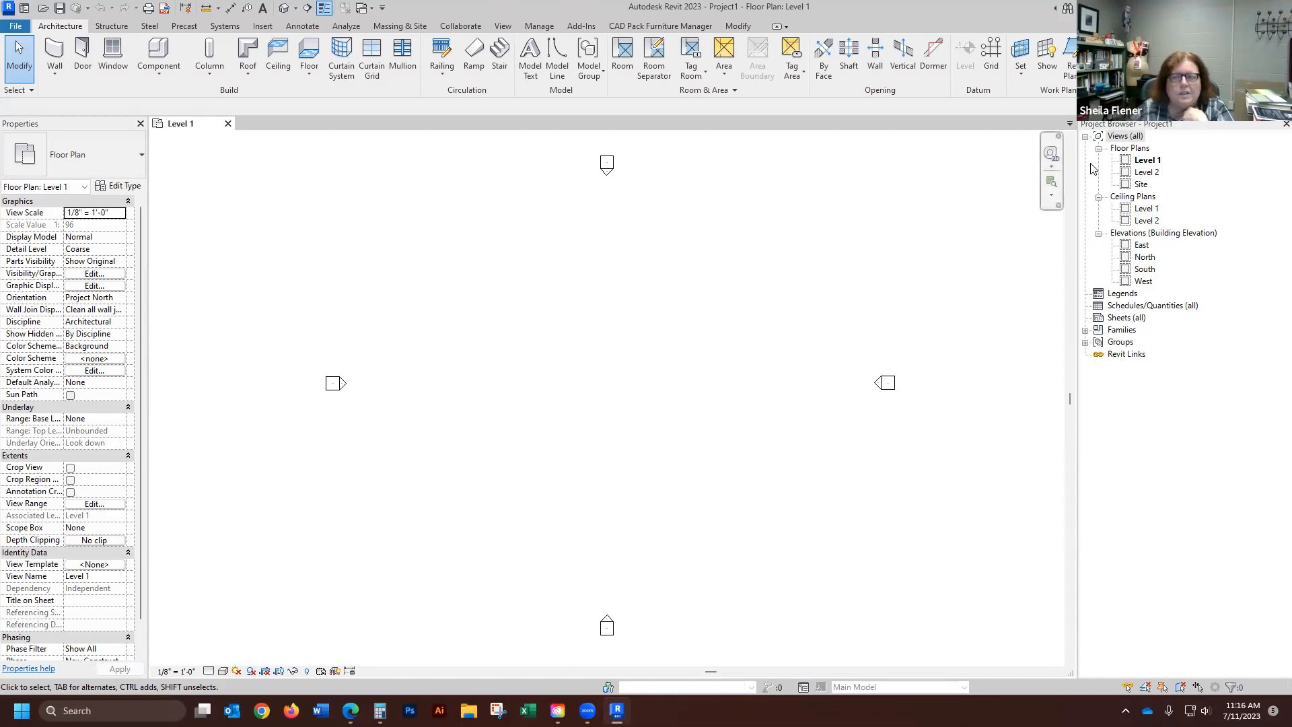
# - Move the Project Browser to dock beneath the Properties palette and return it to its original docking place
pyautogui.moveTo(1184, 122)
pyautogui.mouseDown()
pyautogui.moveTo(852, 296)
pyautogui.moveTo(92, 545)
pyautogui.moveTo(72, 350)
pyautogui.mouseUp()
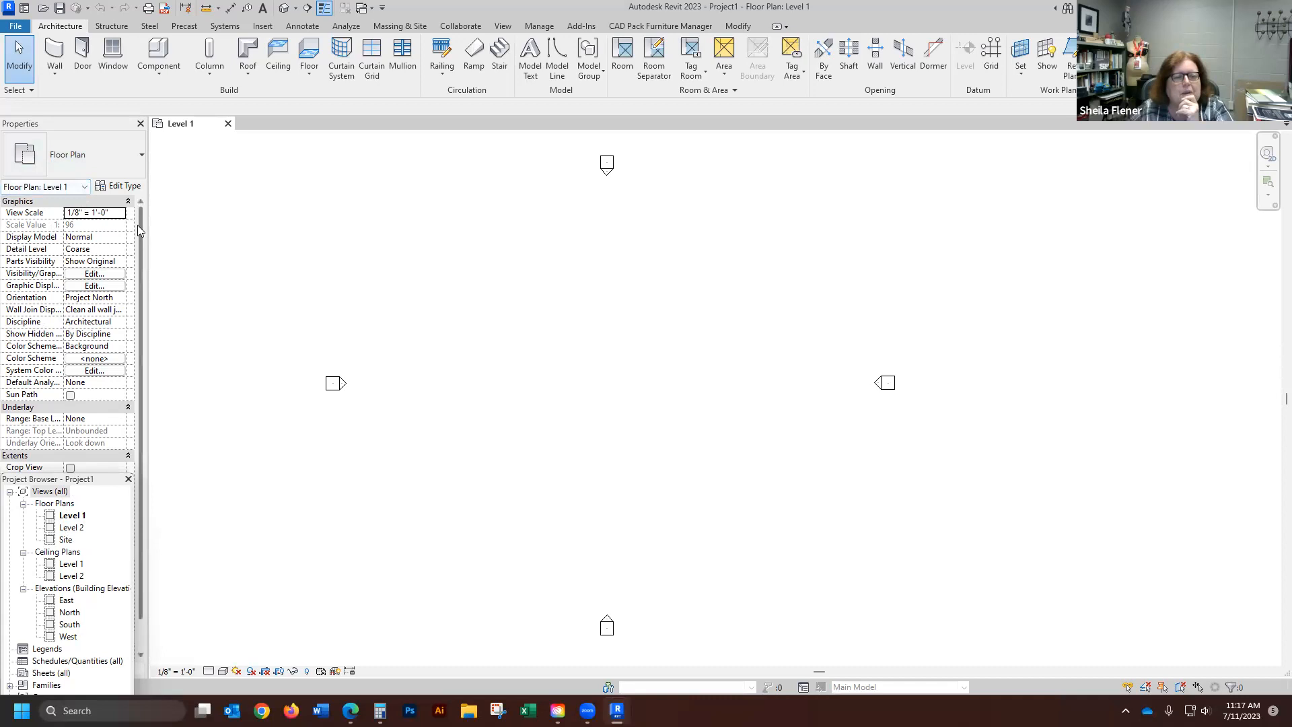
pyautogui.doubleClick(111, 486)
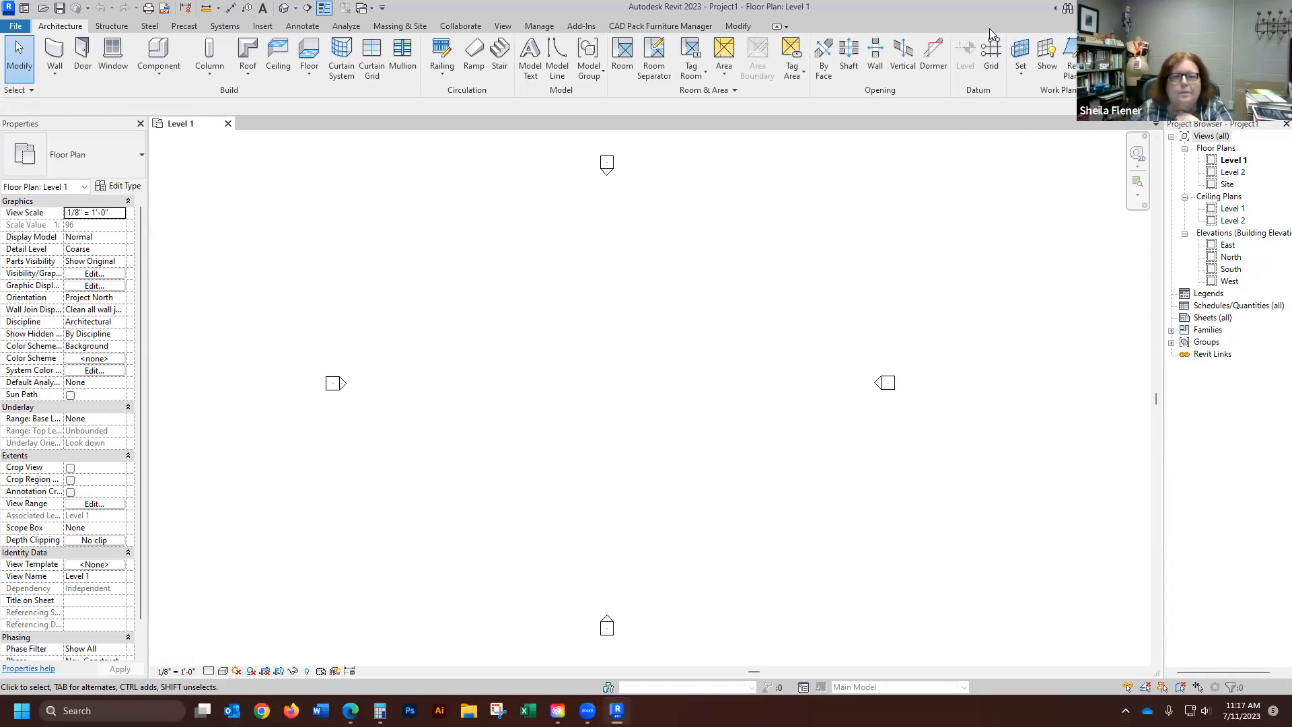
# - Set temporary dimensions to measure from Faces for walls and from Openings for doors and windows
pyautogui.click(537, 26)
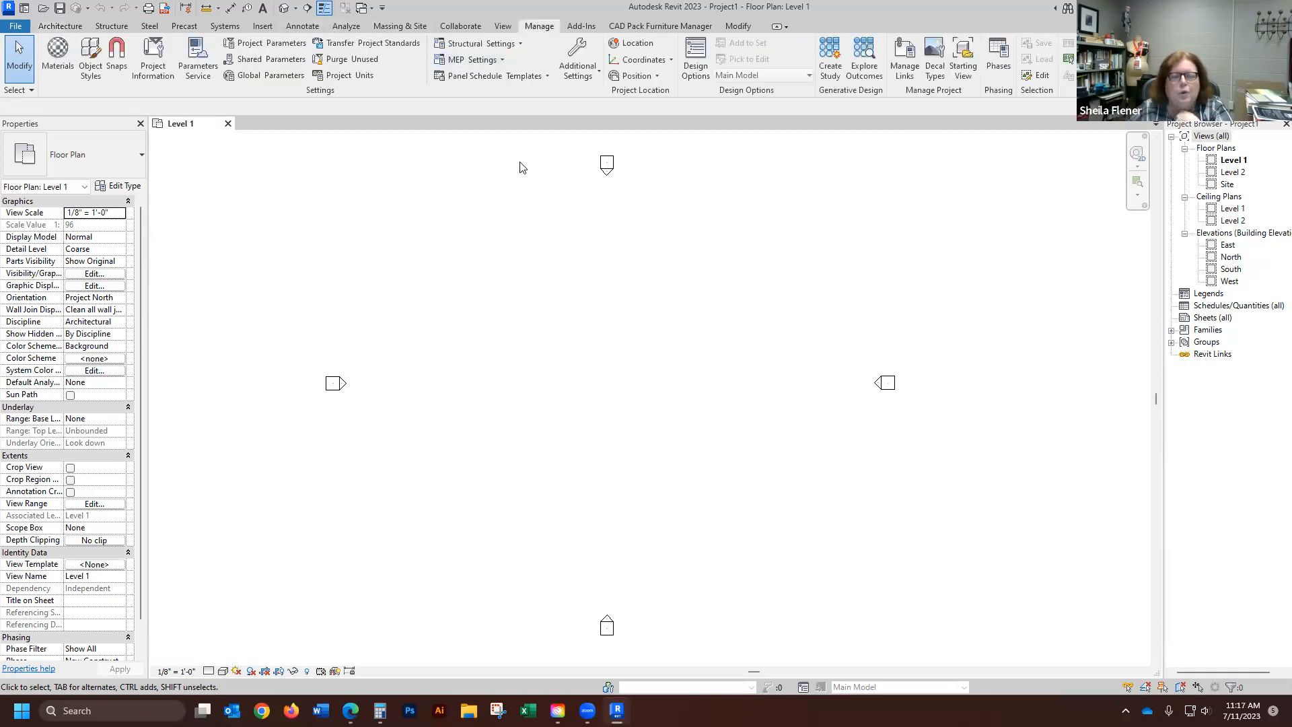
pyautogui.click(578, 66)
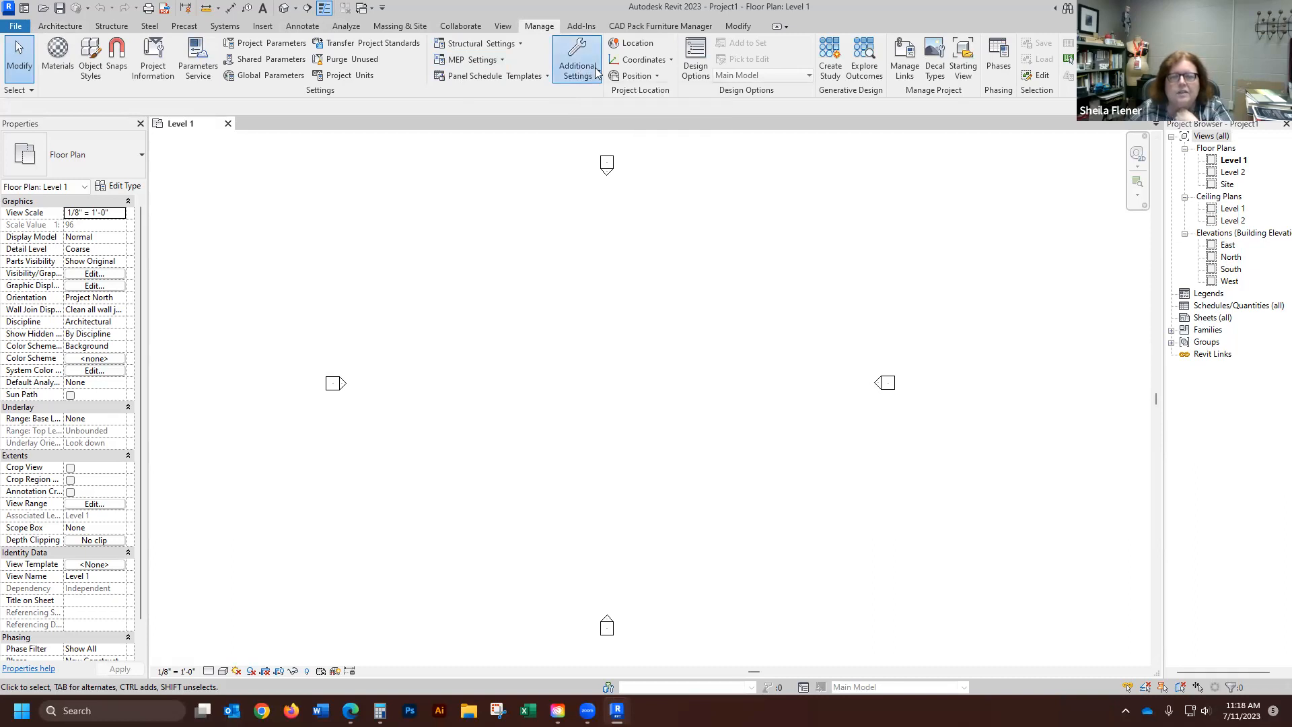
pyautogui.moveTo(596, 259)
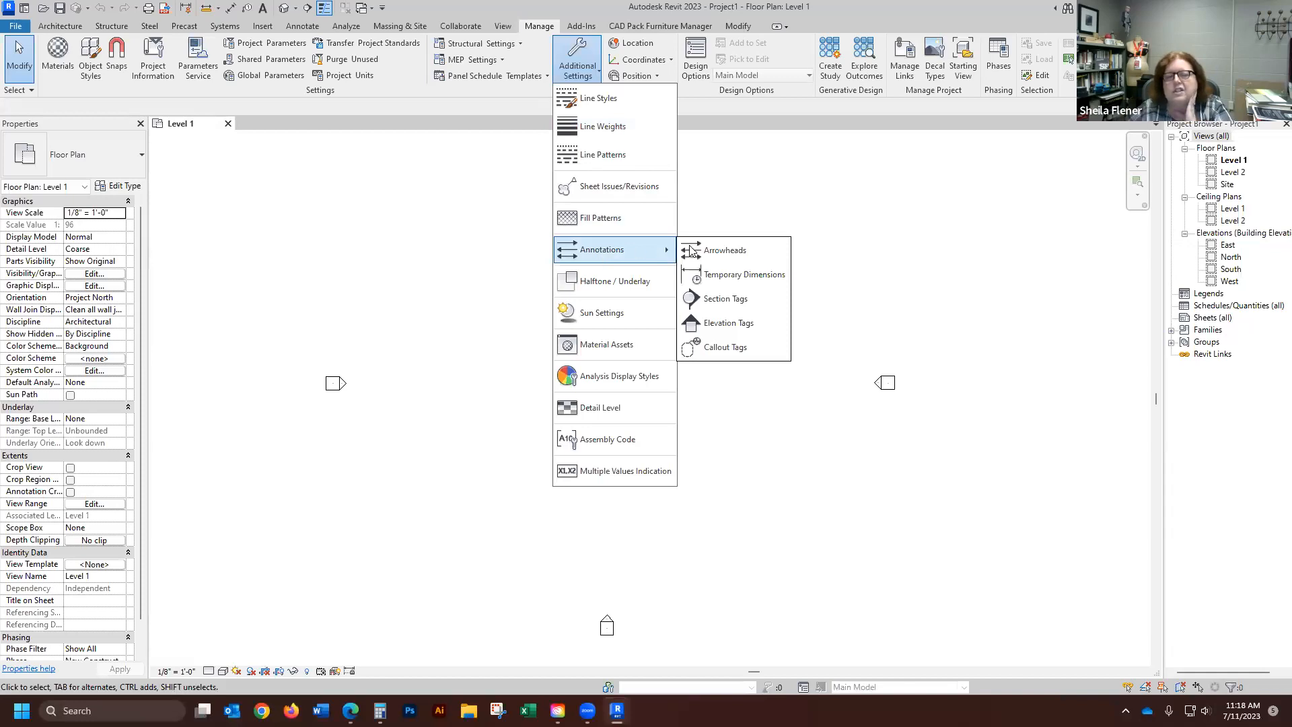
pyautogui.click(727, 278)
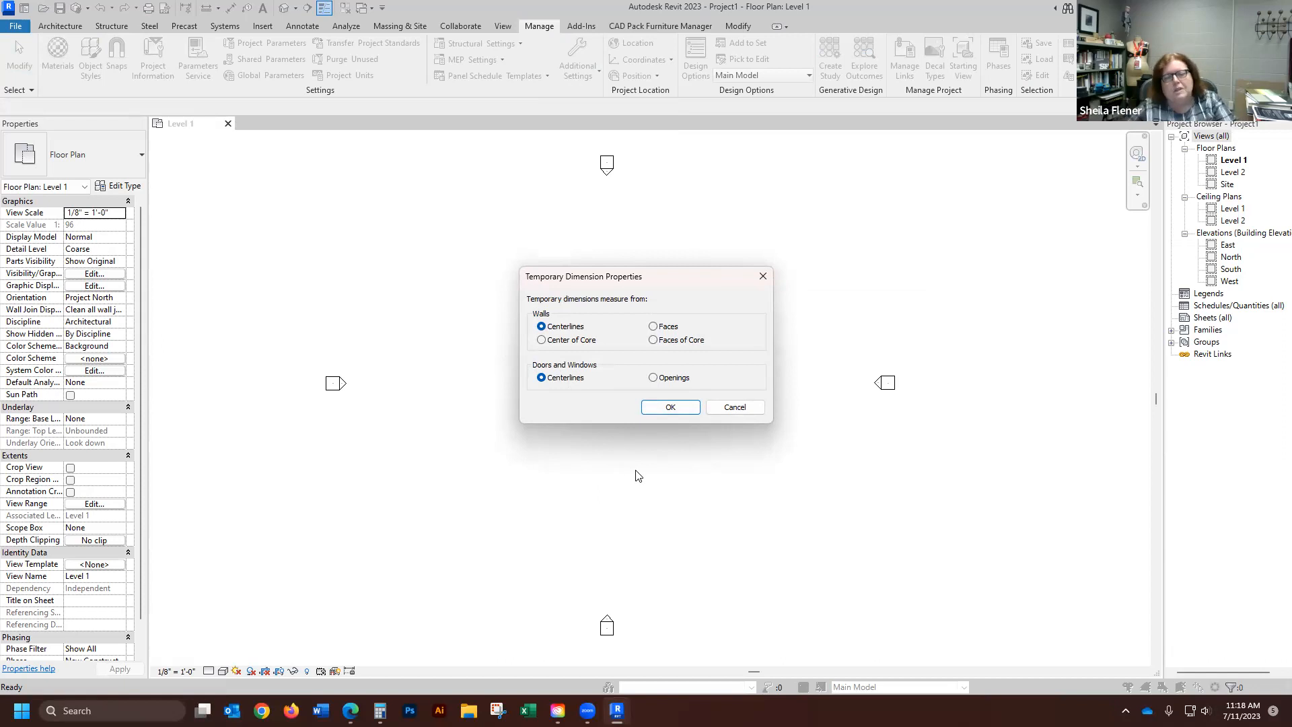
pyautogui.click(653, 327)
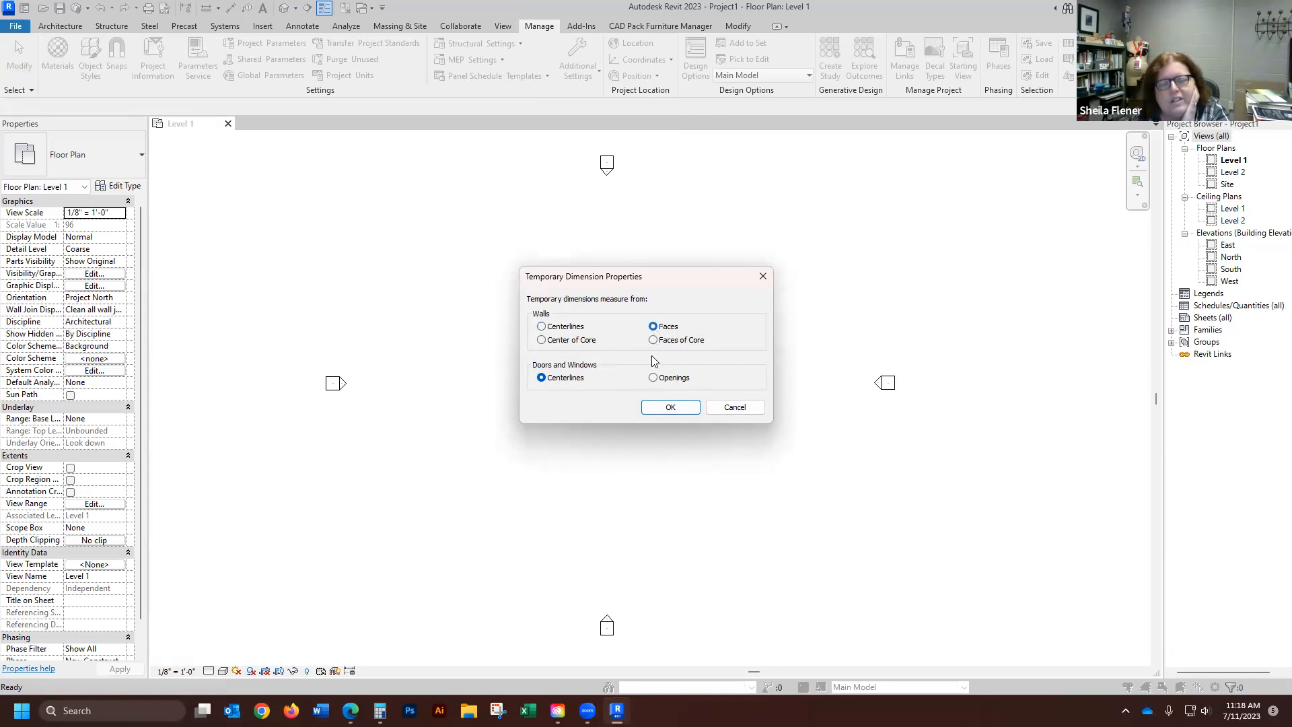
pyautogui.click(653, 378)
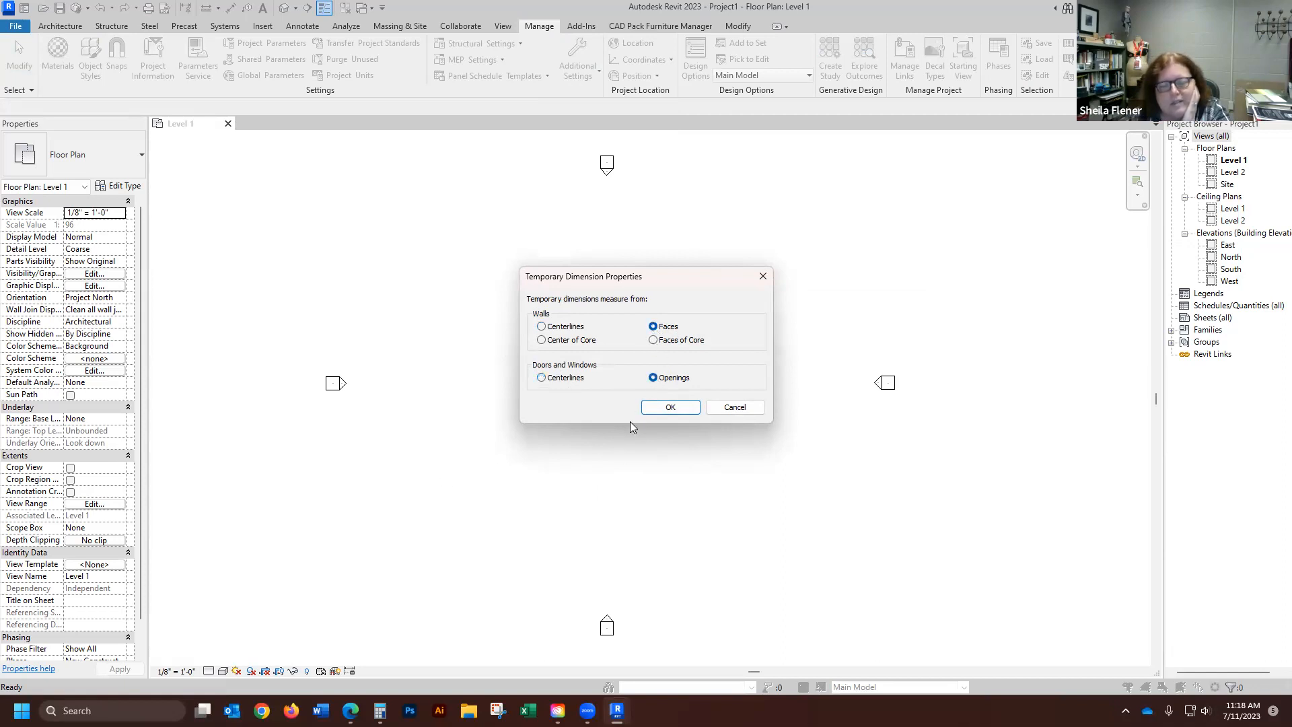
pyautogui.click(656, 408)
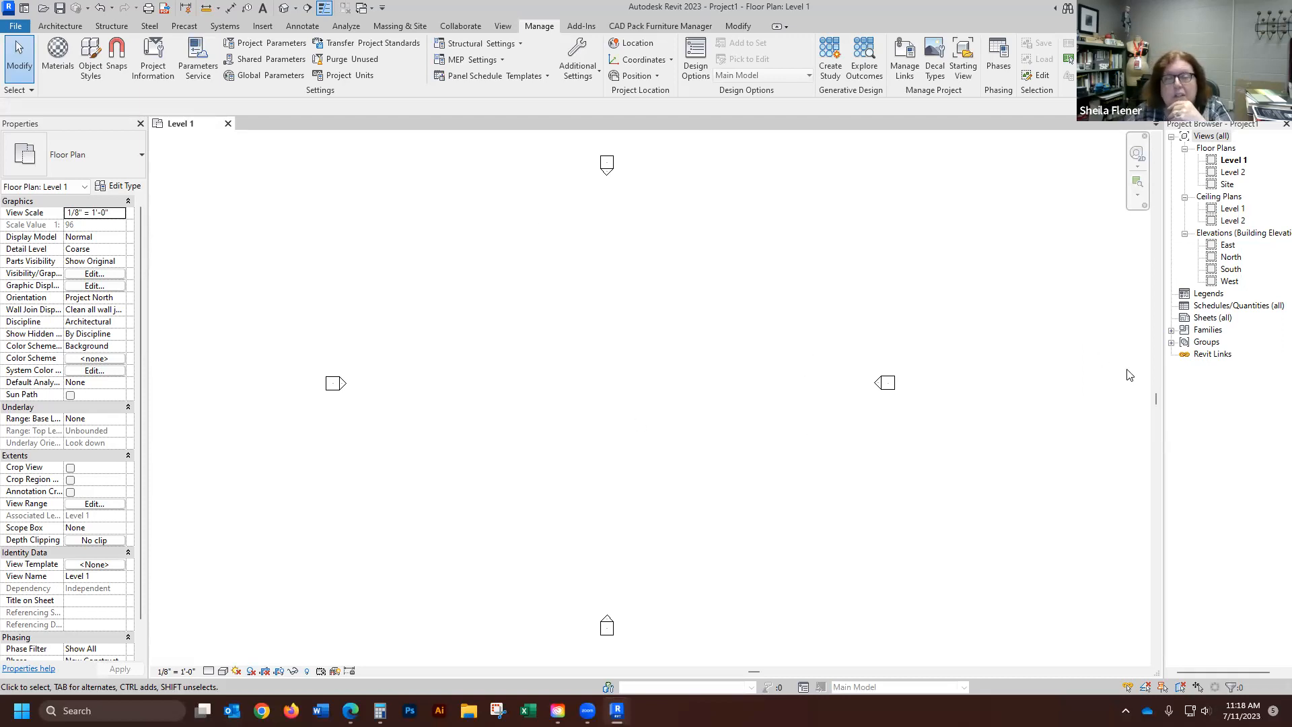
# - Delete the Single-Flush door family from the project's families
pyautogui.click(1172, 330)
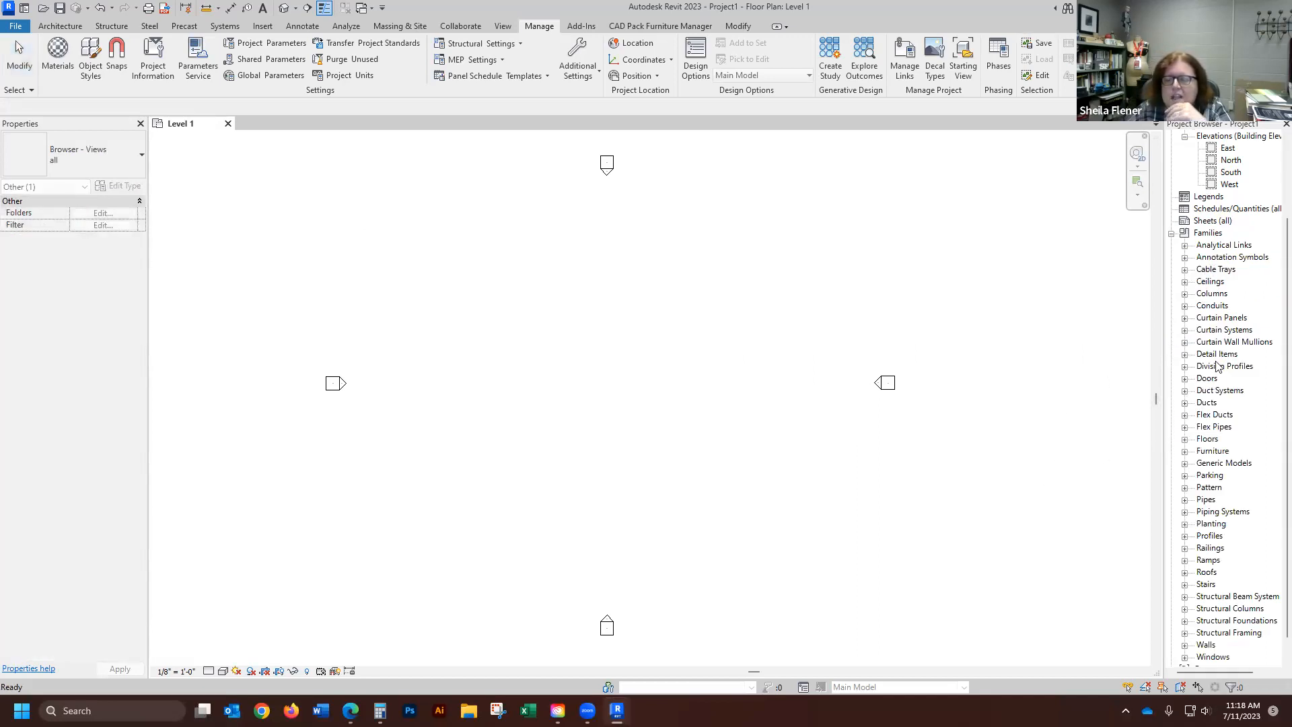
pyautogui.click(1186, 380)
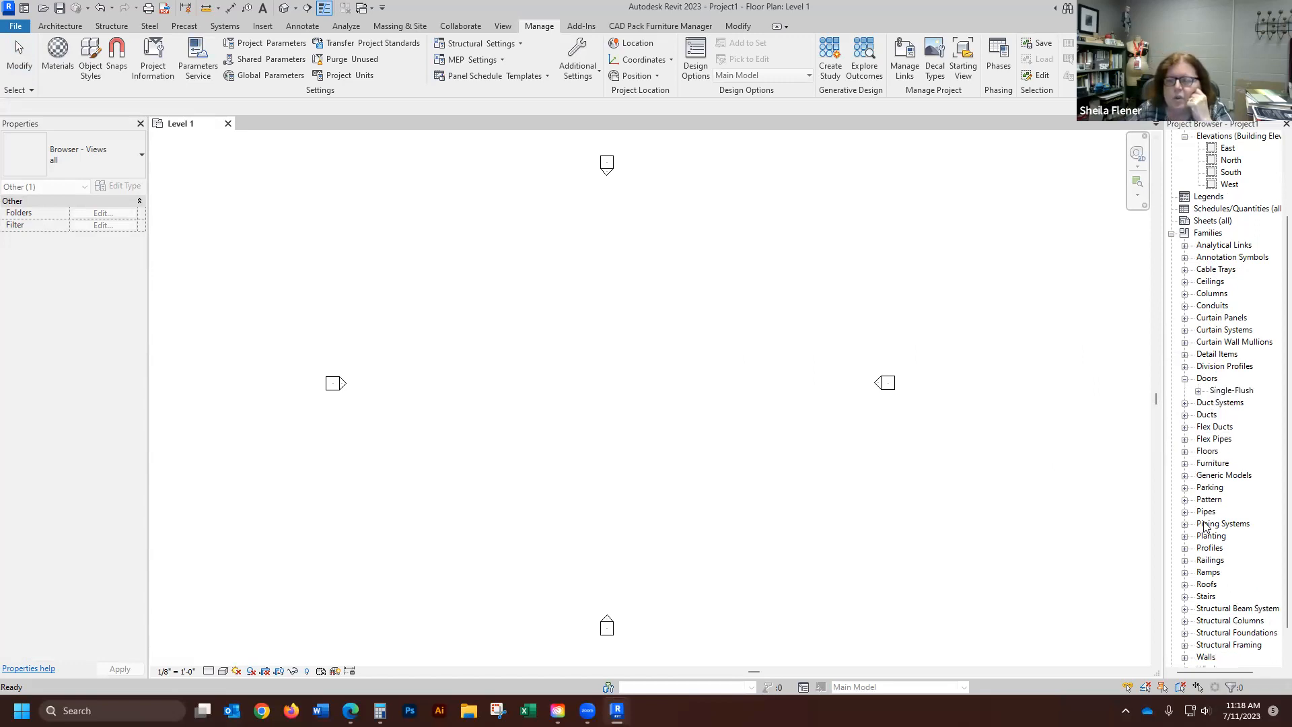
pyautogui.rightClick(1231, 392)
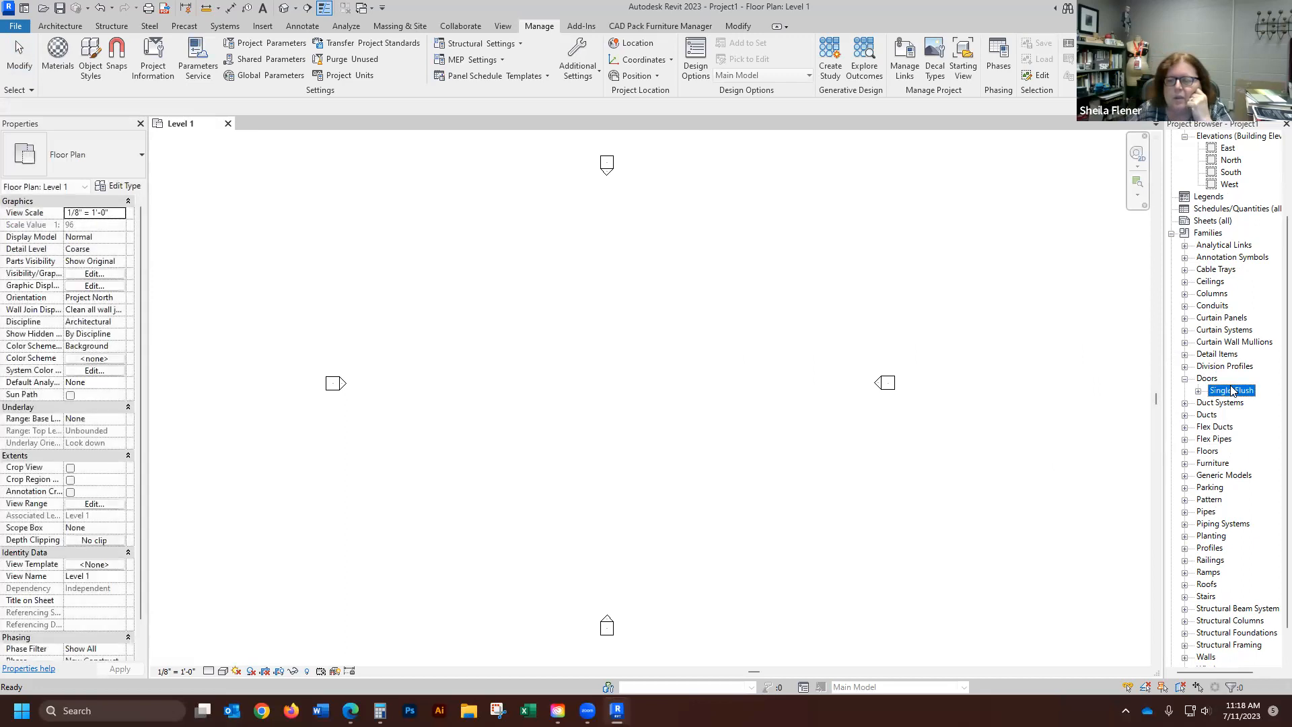
pyautogui.click(1109, 417)
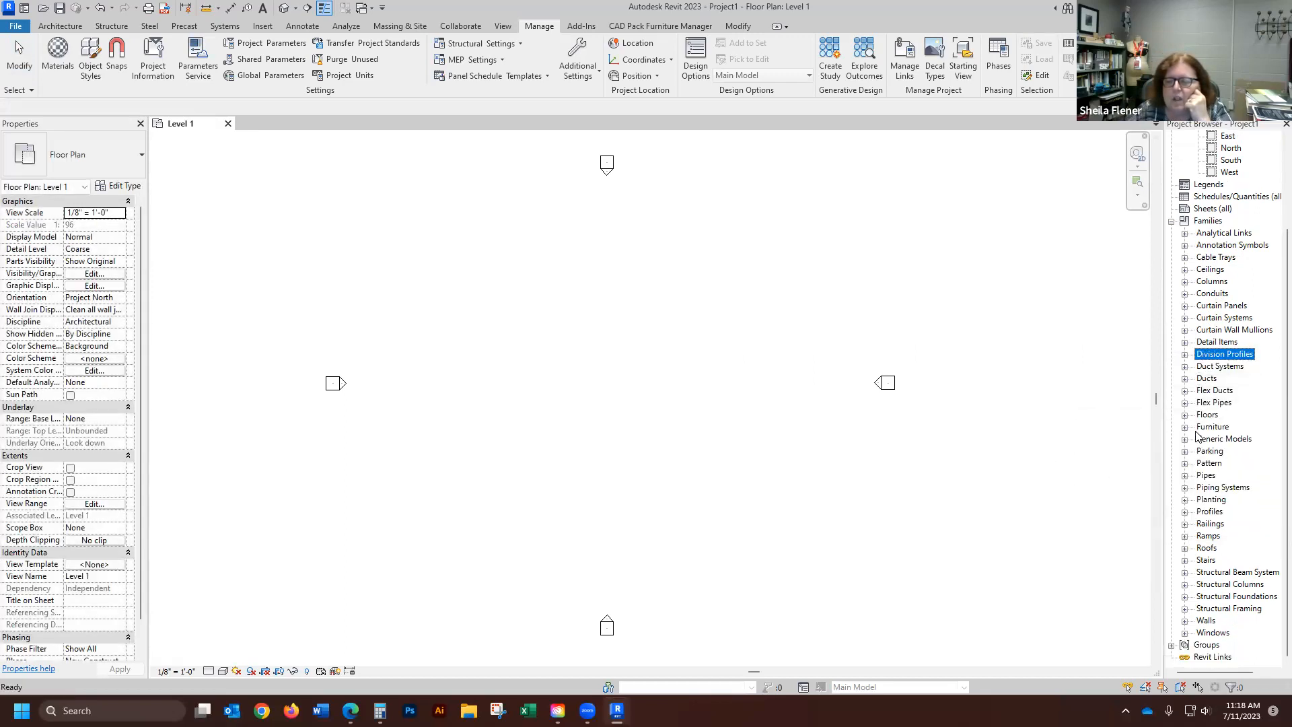
# - Delete the Desk family from the Furniture category
pyautogui.click(1185, 428)
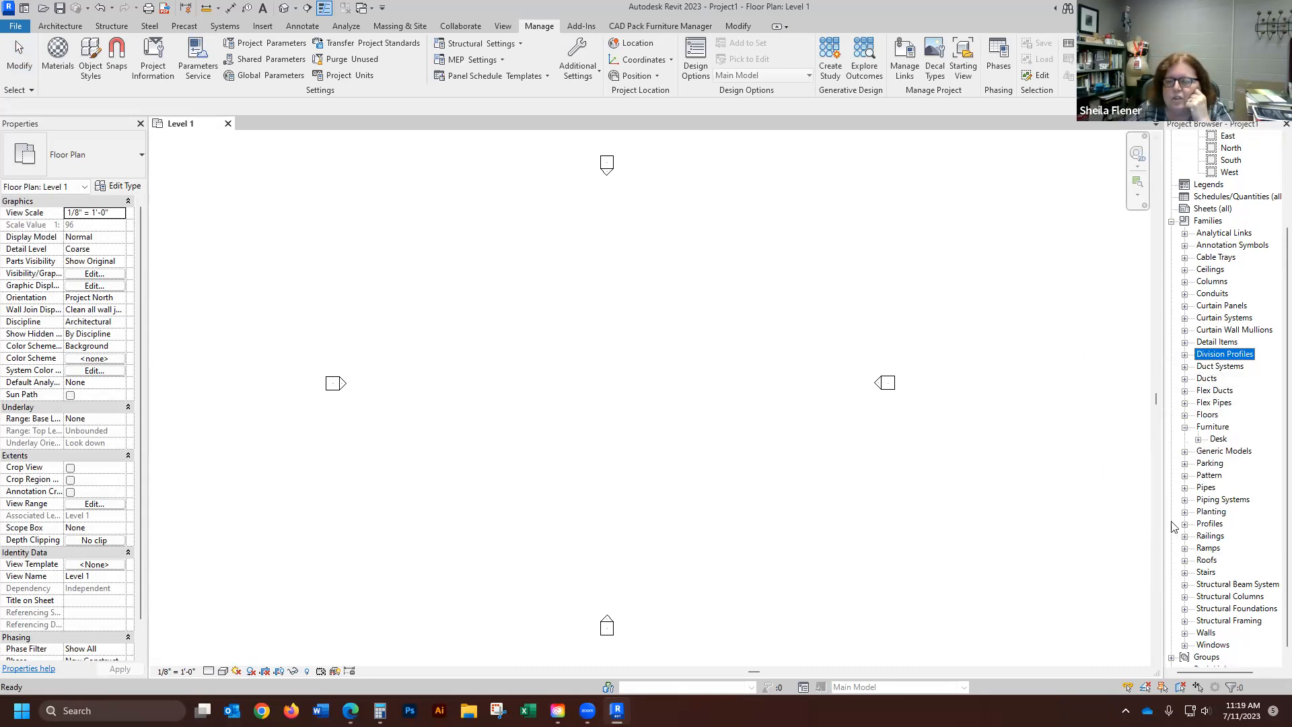
pyautogui.rightClick(1215, 443)
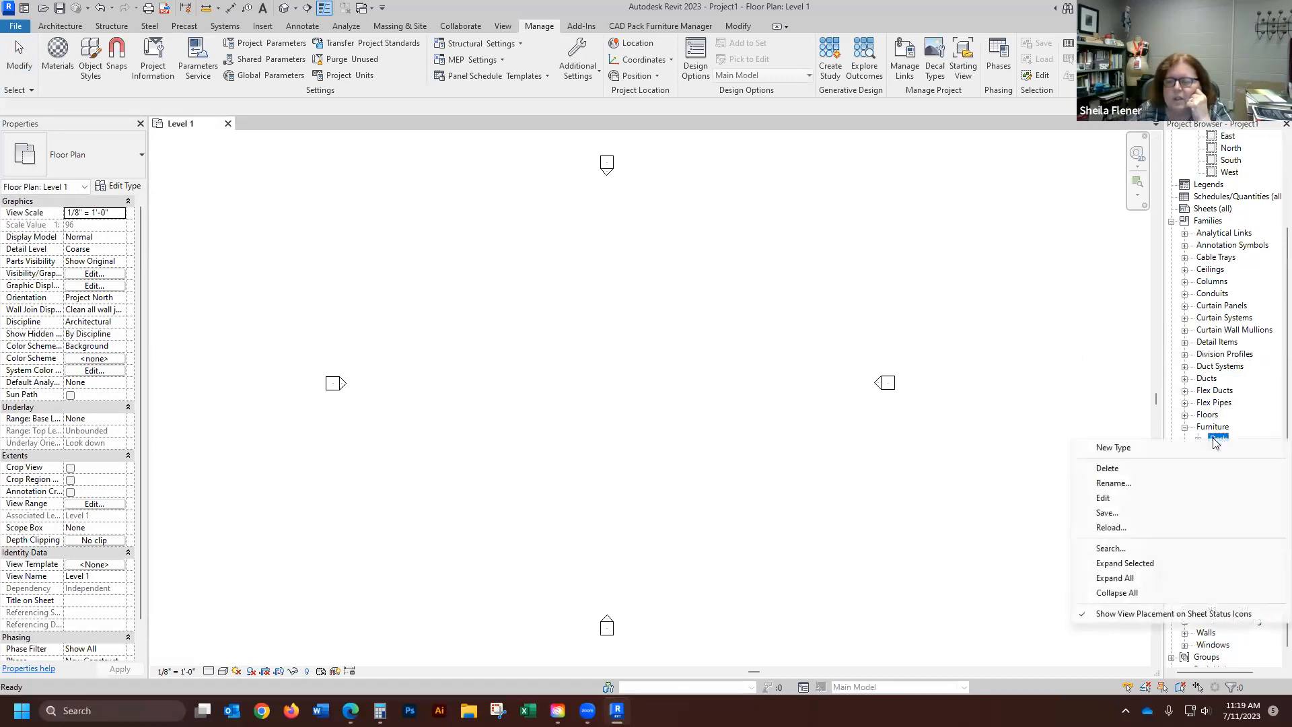
pyautogui.click(1119, 467)
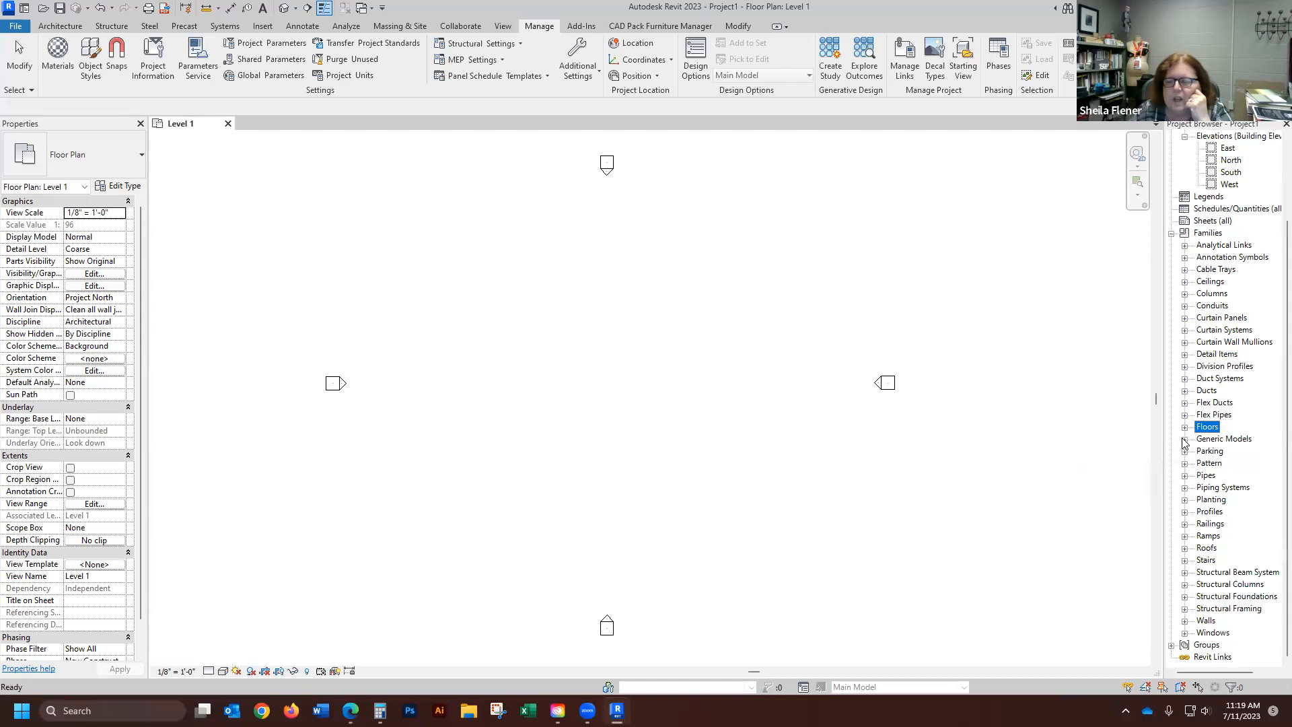
# - Delete the Muntin Pattern_2x2 family and the exterior and interior Trim-Window families from Generic Models
pyautogui.click(1185, 439)
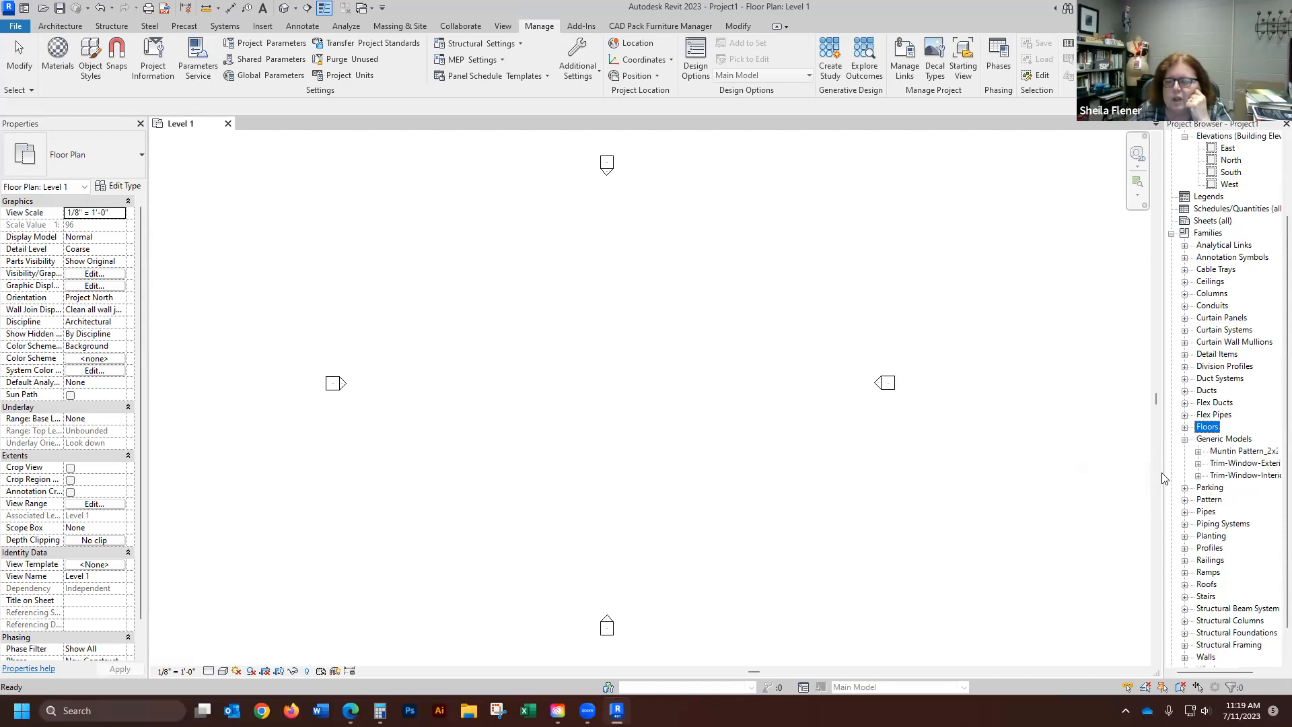
pyautogui.click(1255, 452)
pyautogui.keyDown('ctrl'); pyautogui.click(1249, 463); pyautogui.keyUp('ctrl')
pyautogui.keyDown('ctrl'); pyautogui.click(1248, 477); pyautogui.keyUp('ctrl')
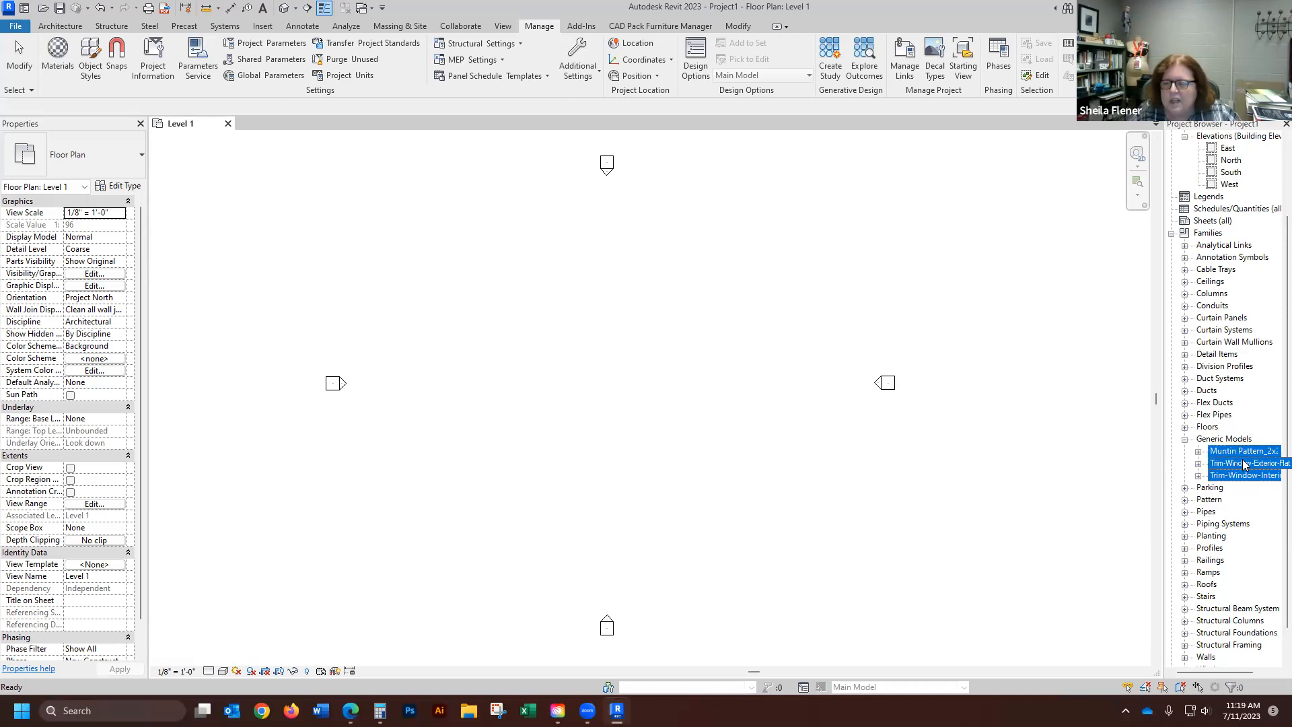
pyautogui.rightClick(1232, 463)
pyautogui.click(1229, 469)
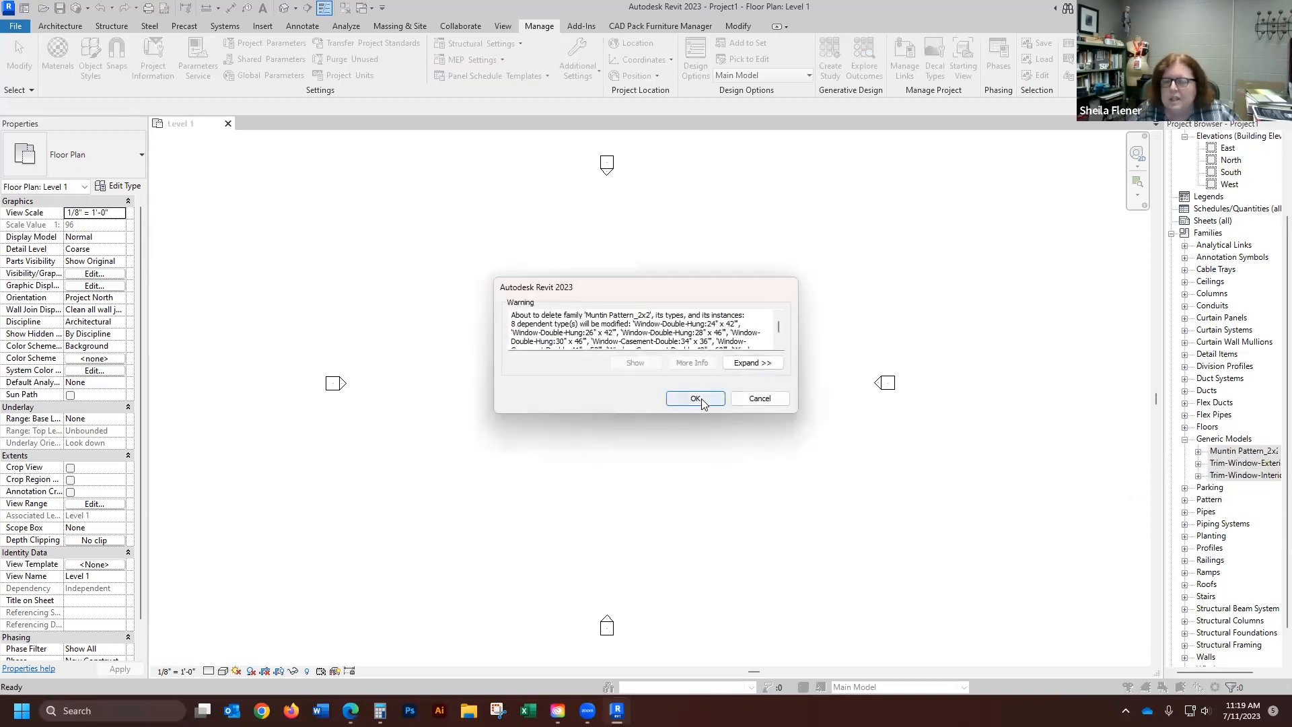
pyautogui.click(697, 397)
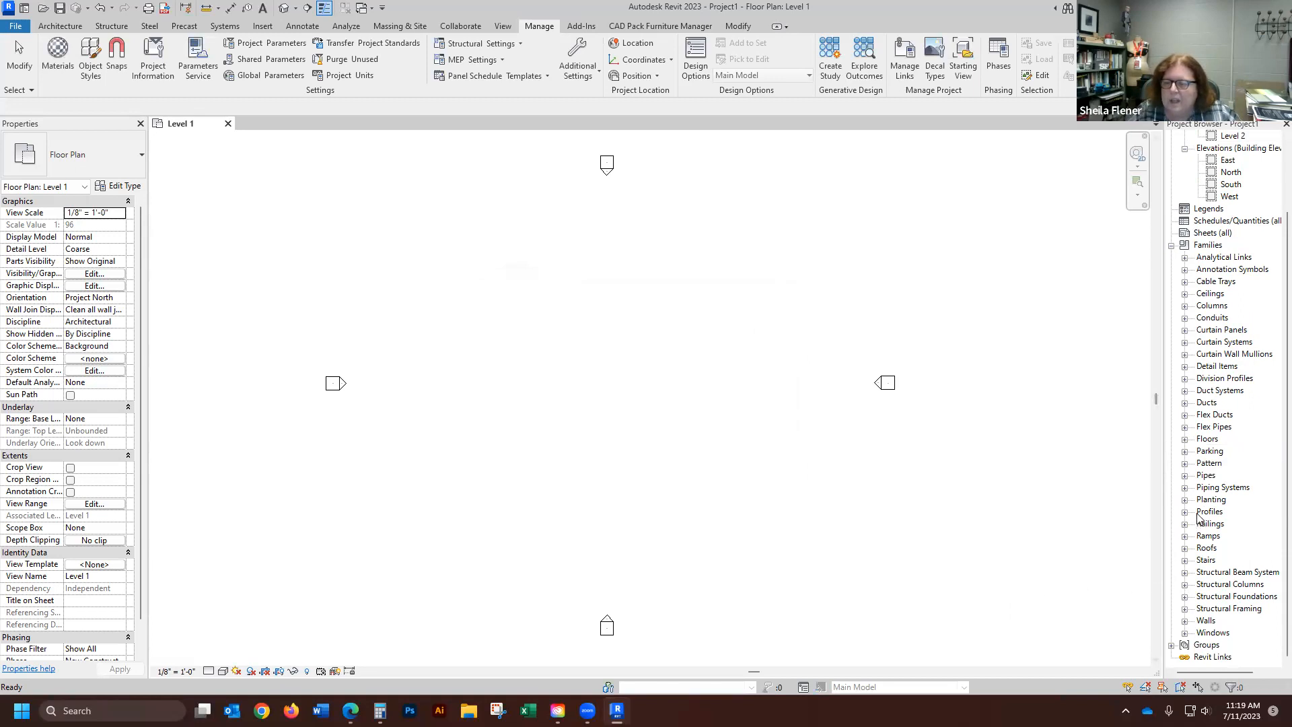
# - Delete the RPC Tree - Deciduous family from the Planting category
pyautogui.click(1185, 500)
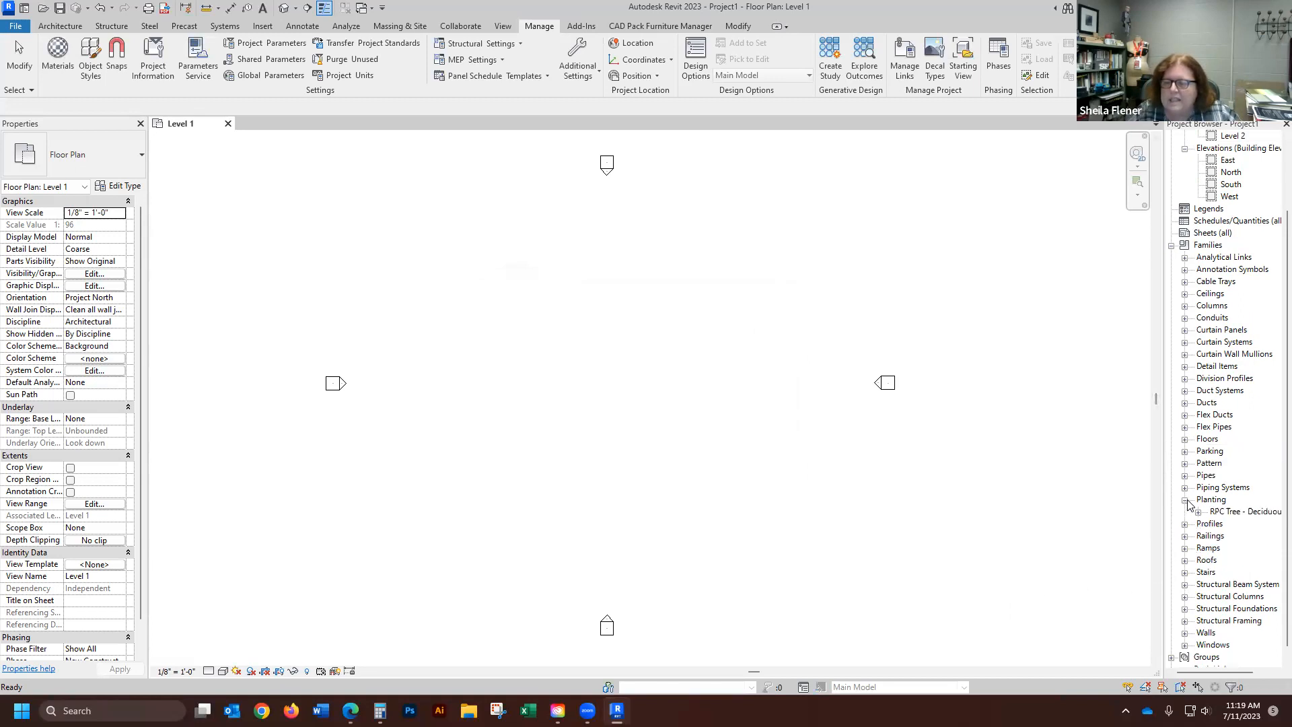
pyautogui.rightClick(1236, 512)
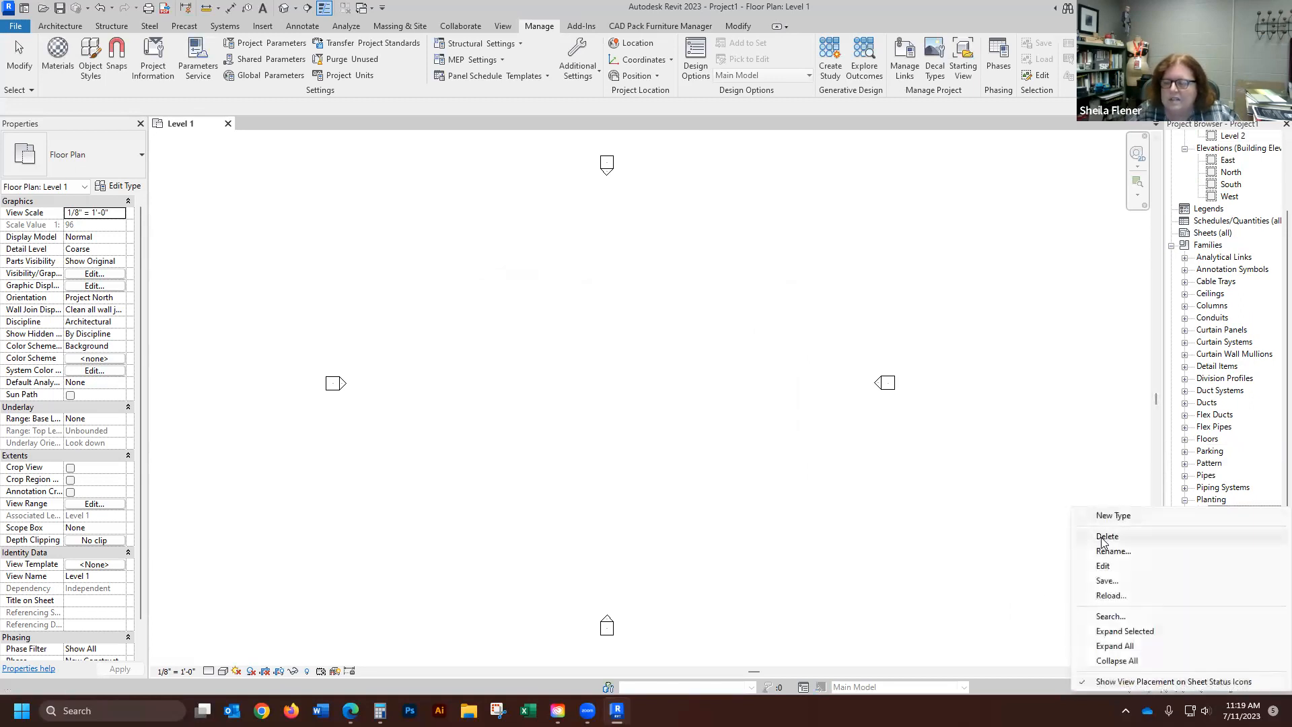
pyautogui.click(1105, 537)
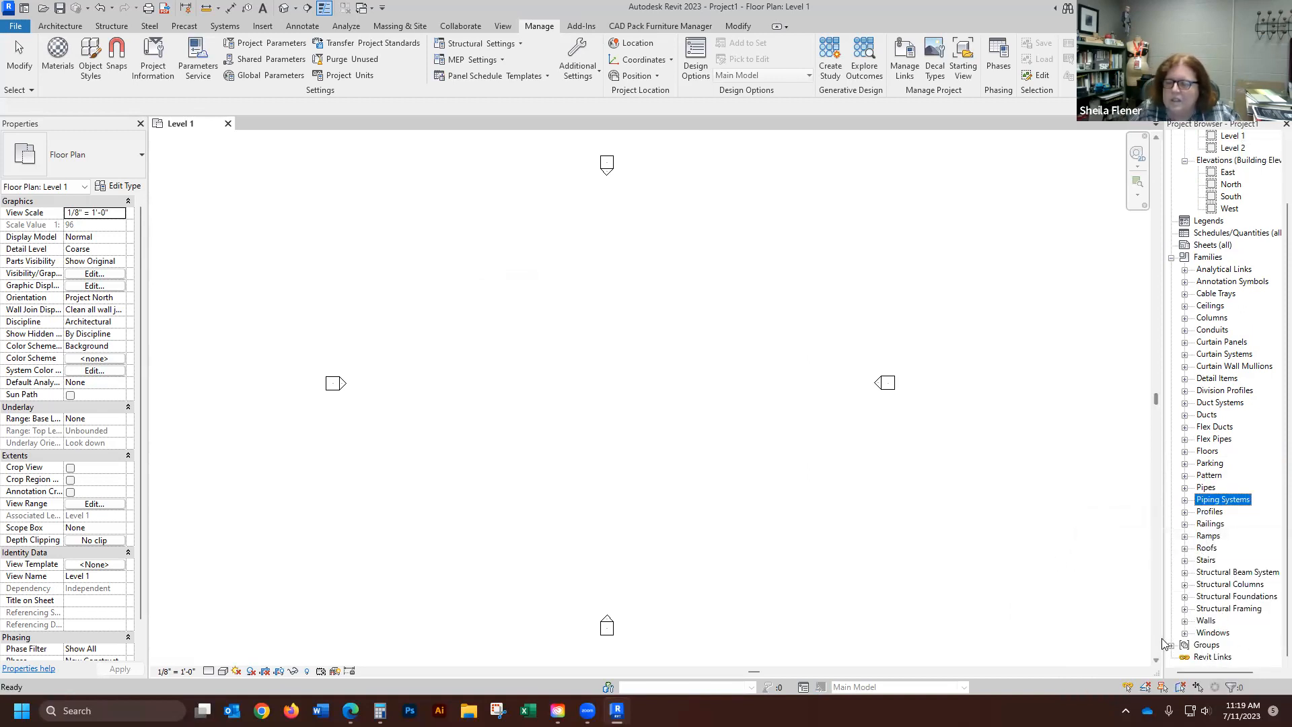
# - Delete the Fixed, Window-Casement-Double and Window-Double-Hung families from the Windows category and collapse the Families list
pyautogui.scroll(-1, 1245, 652)
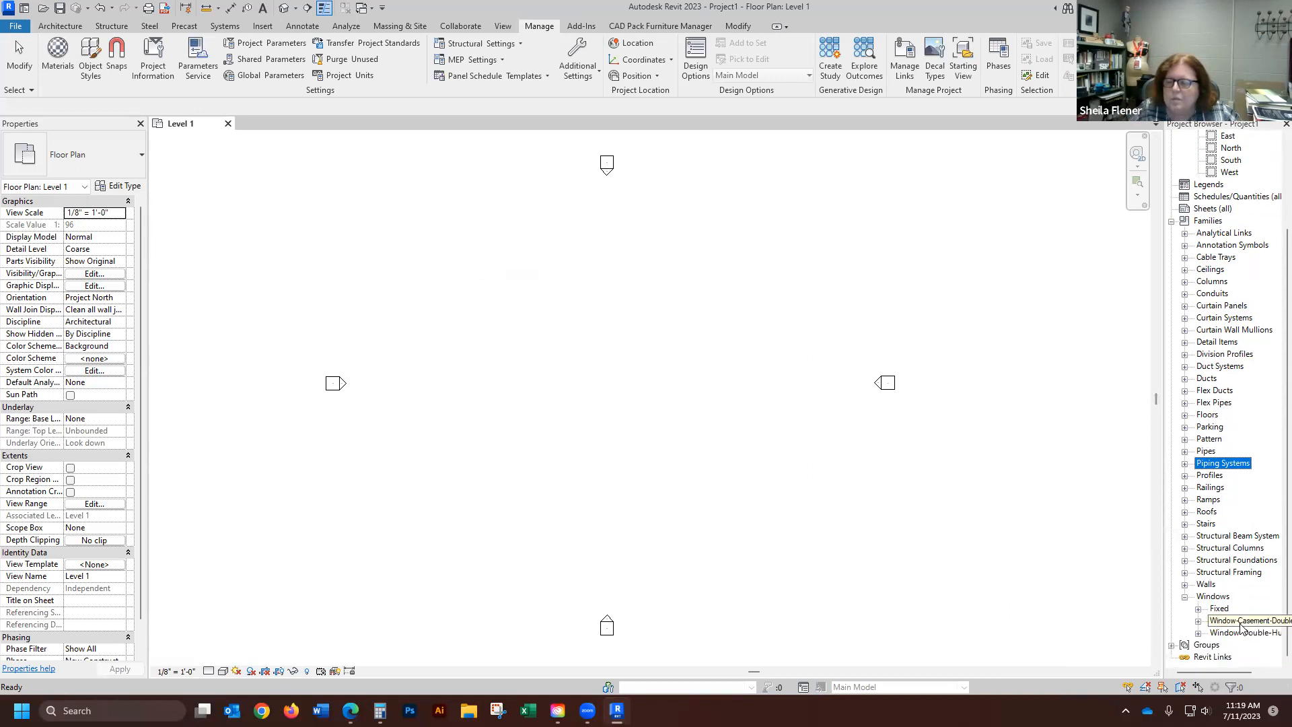
pyautogui.click(1218, 608)
pyautogui.keyDown('ctrl'); pyautogui.click(1239, 620); pyautogui.keyUp('ctrl')
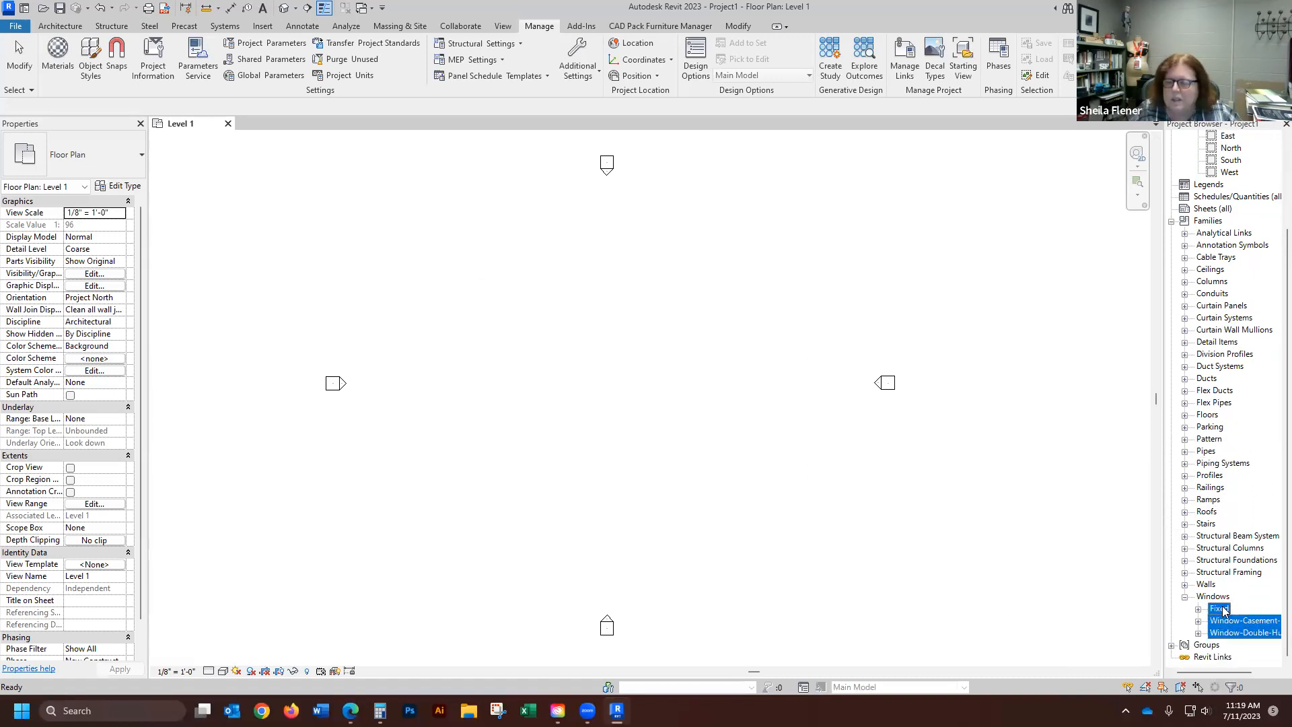
pyautogui.rightClick(1225, 620)
pyautogui.click(1221, 626)
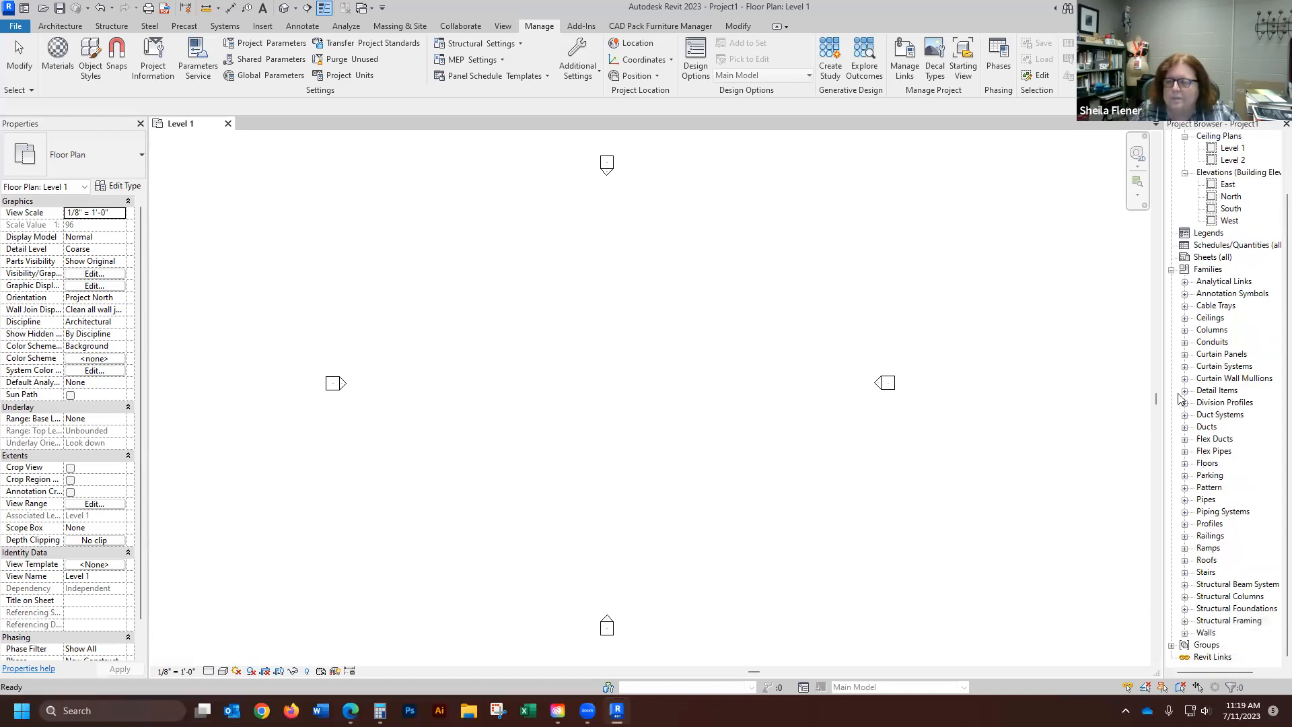
pyautogui.click(1171, 270)
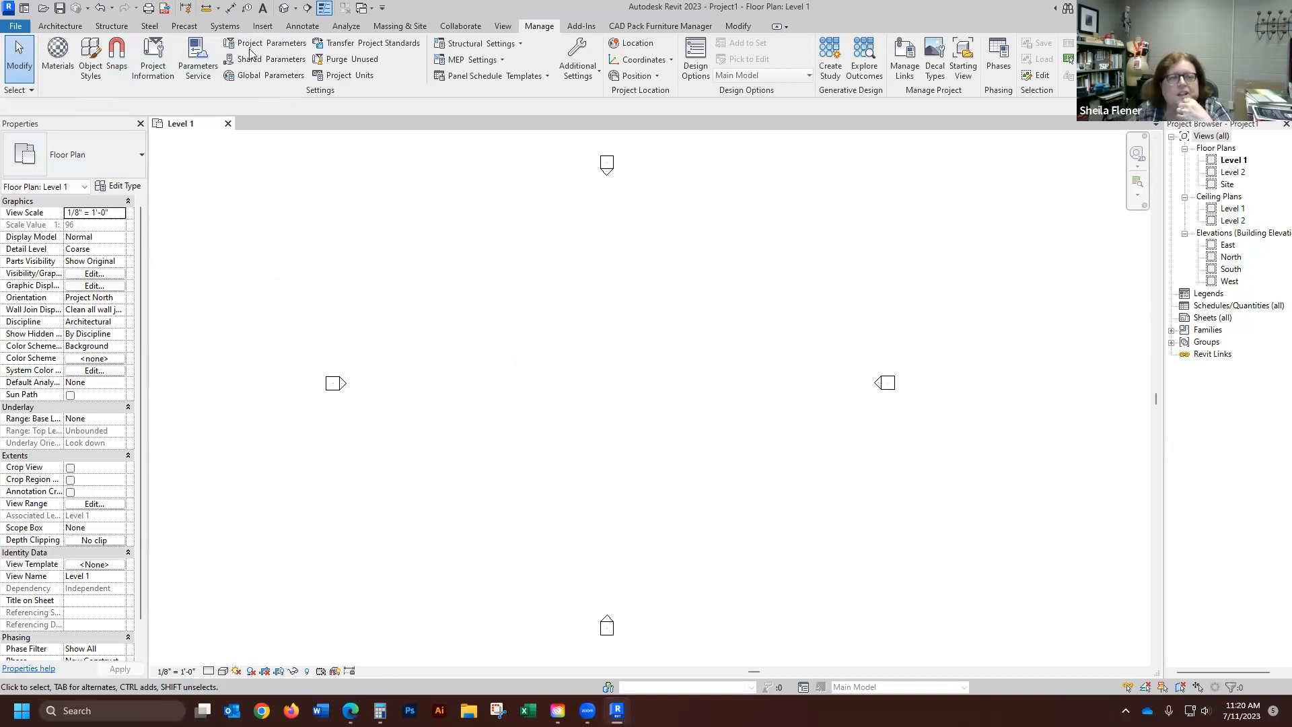
# - Import the CAD drawing Gym.dwg from the Dropbox Gym folder under Fall 2023 and IDFM 301 into the Level 1 plan
pyautogui.click(264, 27)
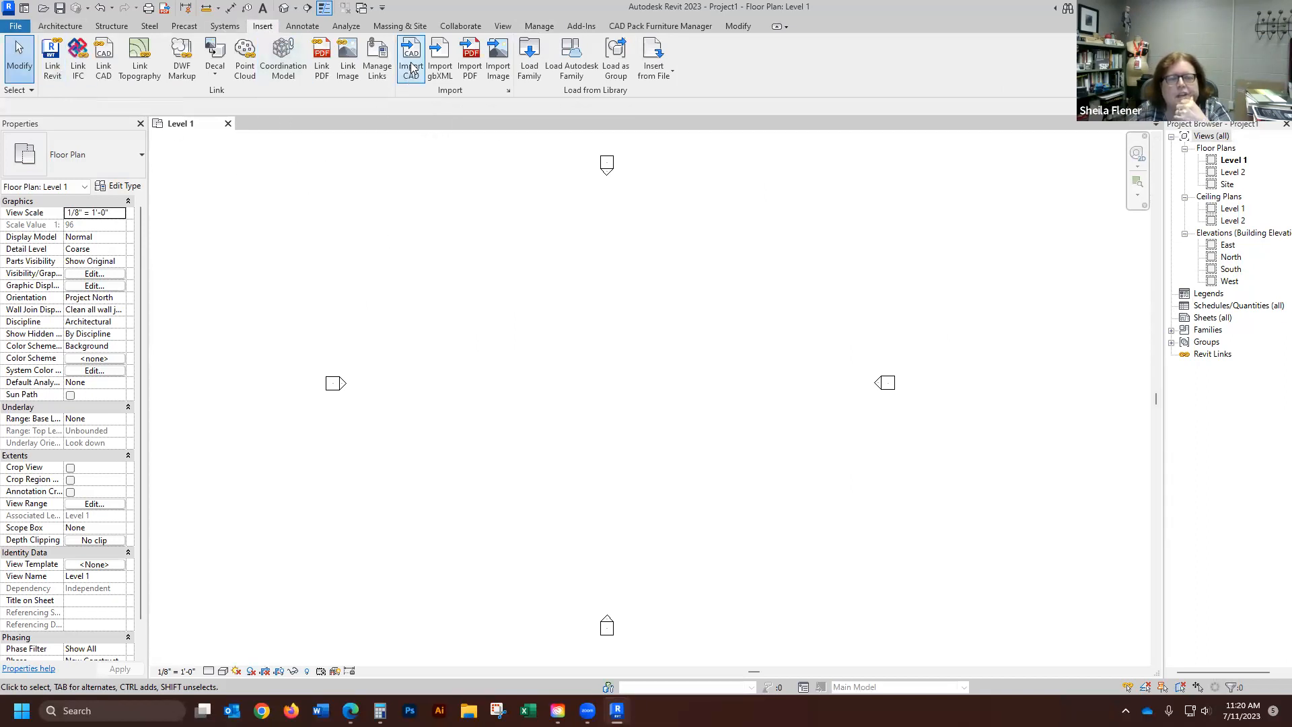
pyautogui.click(410, 62)
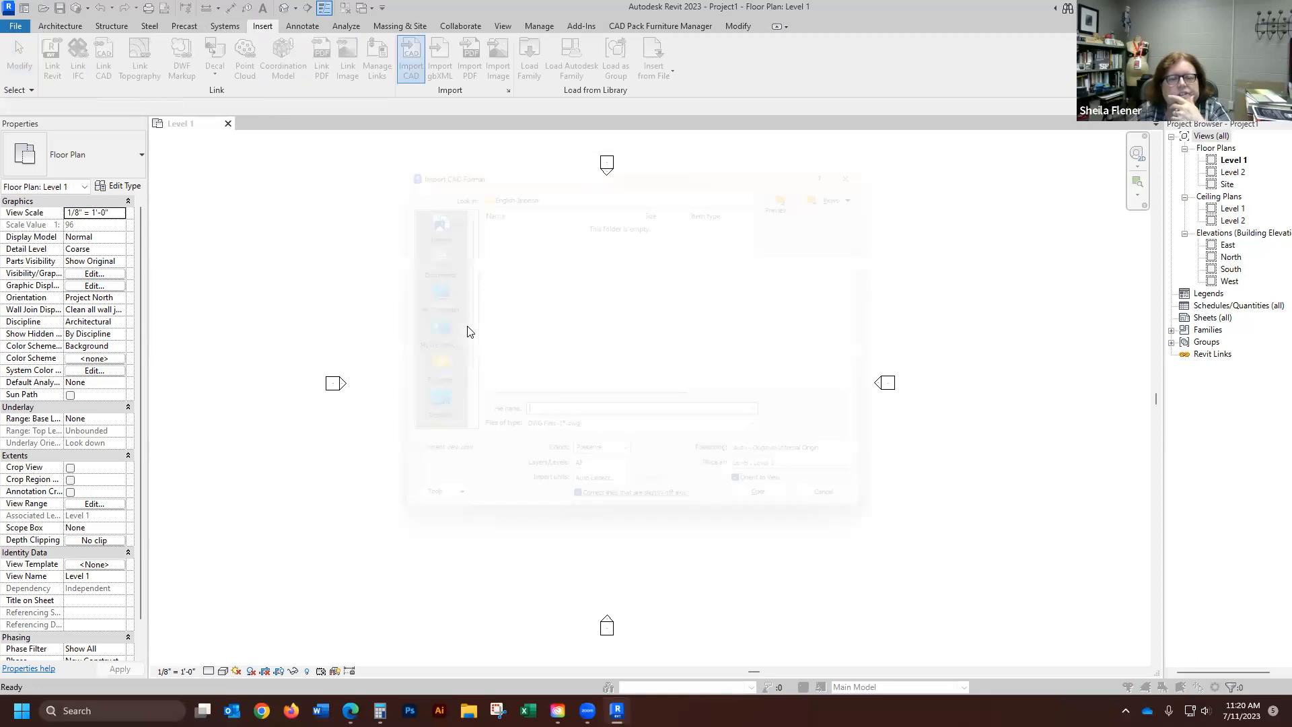
pyautogui.click(776, 183)
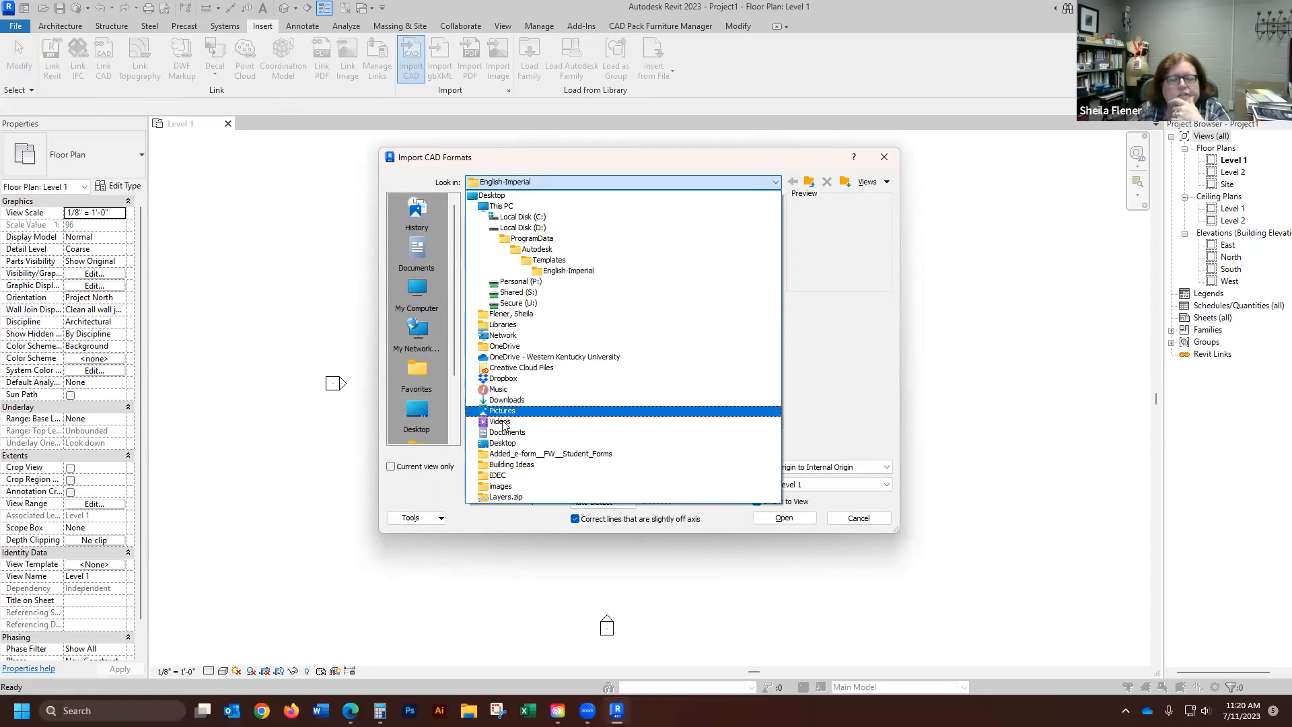
pyautogui.click(501, 379)
pyautogui.scroll(-3, 568, 296)
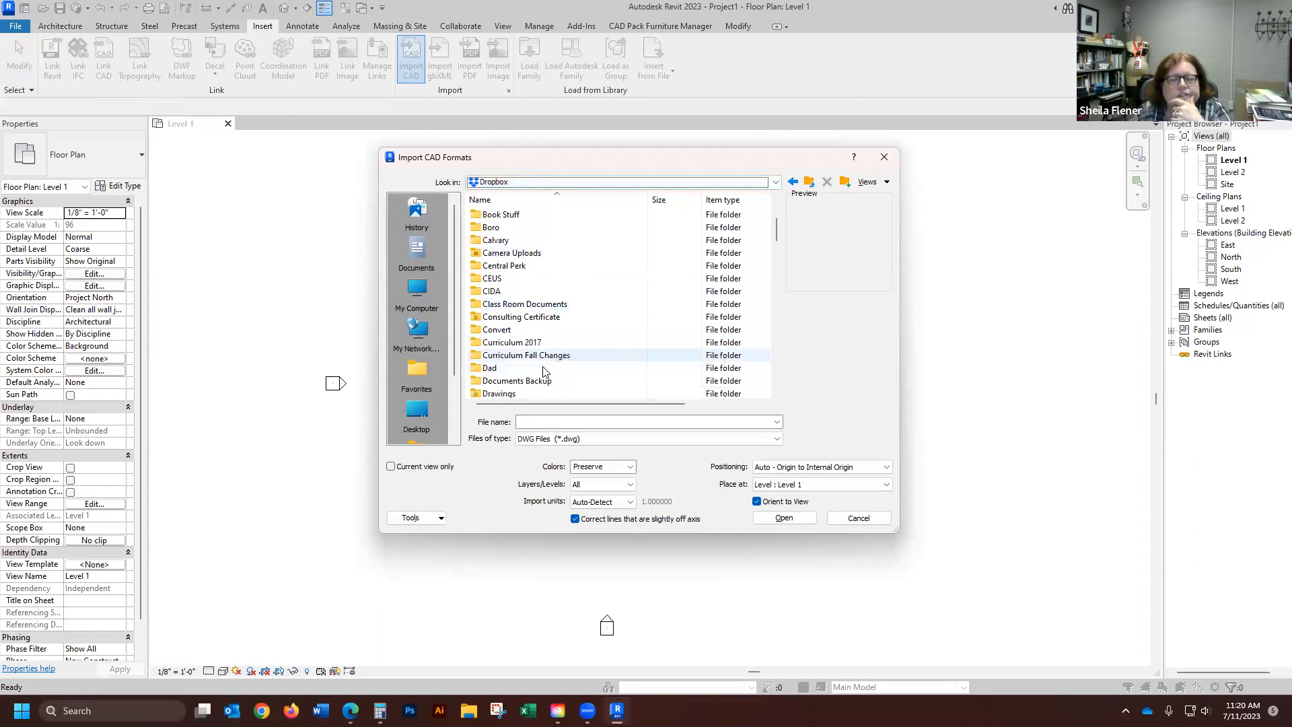
pyautogui.doubleClick(542, 351)
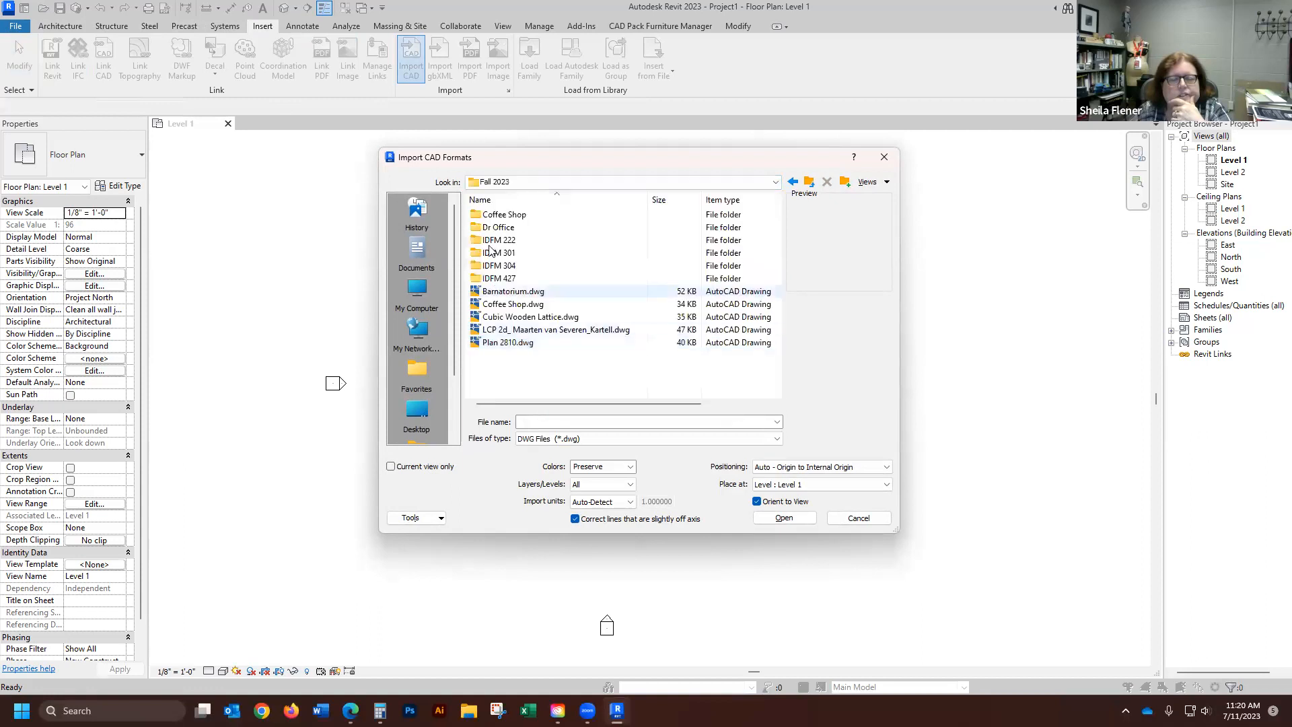
pyautogui.doubleClick(498, 253)
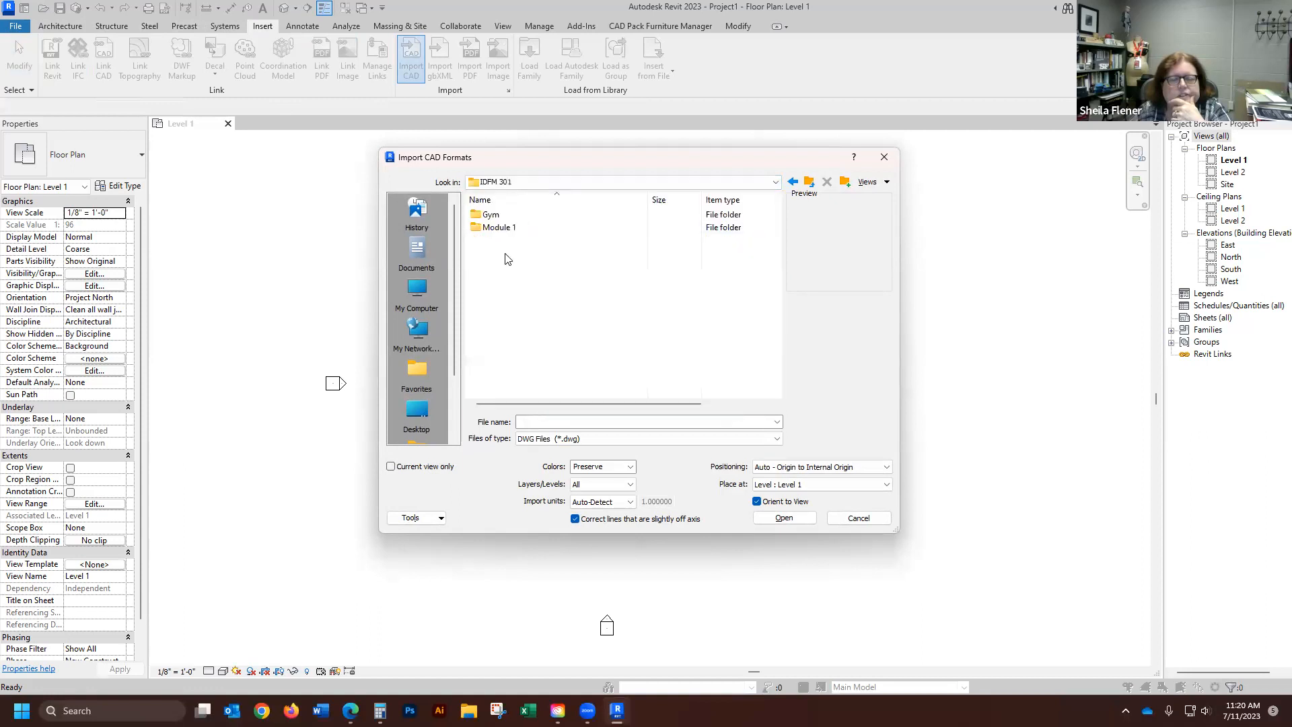
pyautogui.doubleClick(492, 214)
pyautogui.click(501, 214)
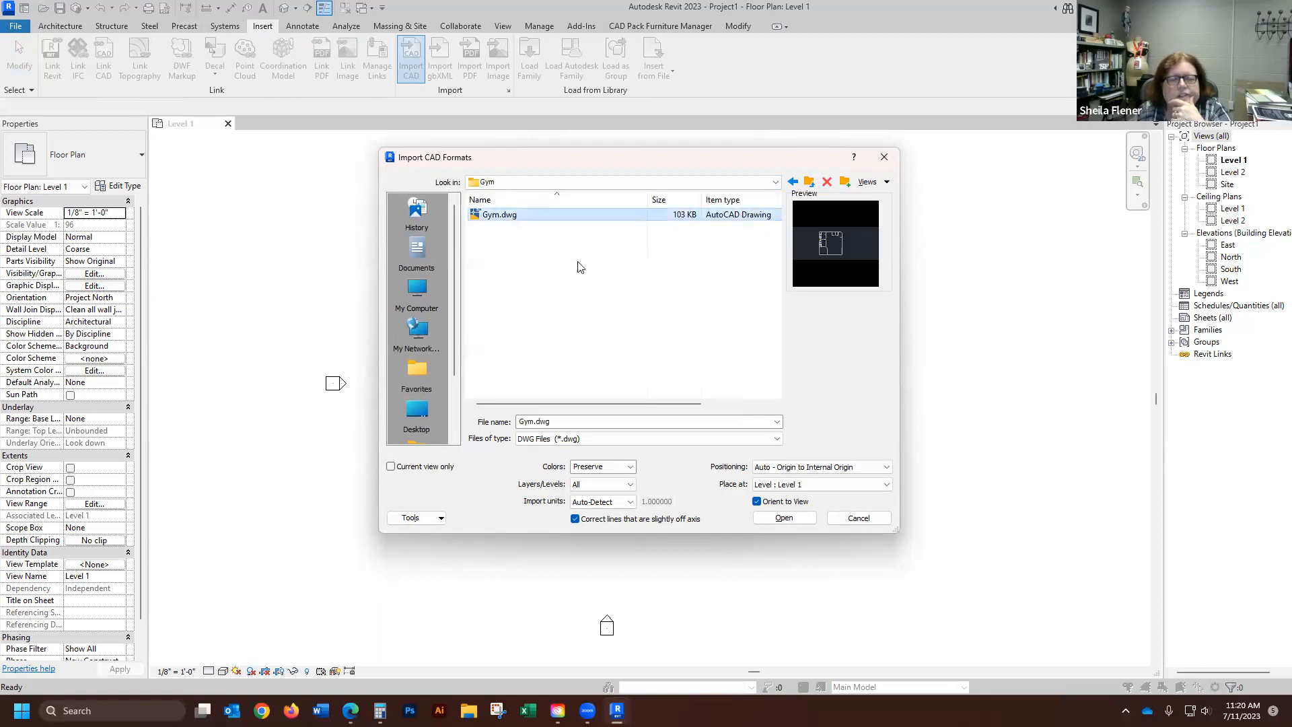
pyautogui.click(784, 518)
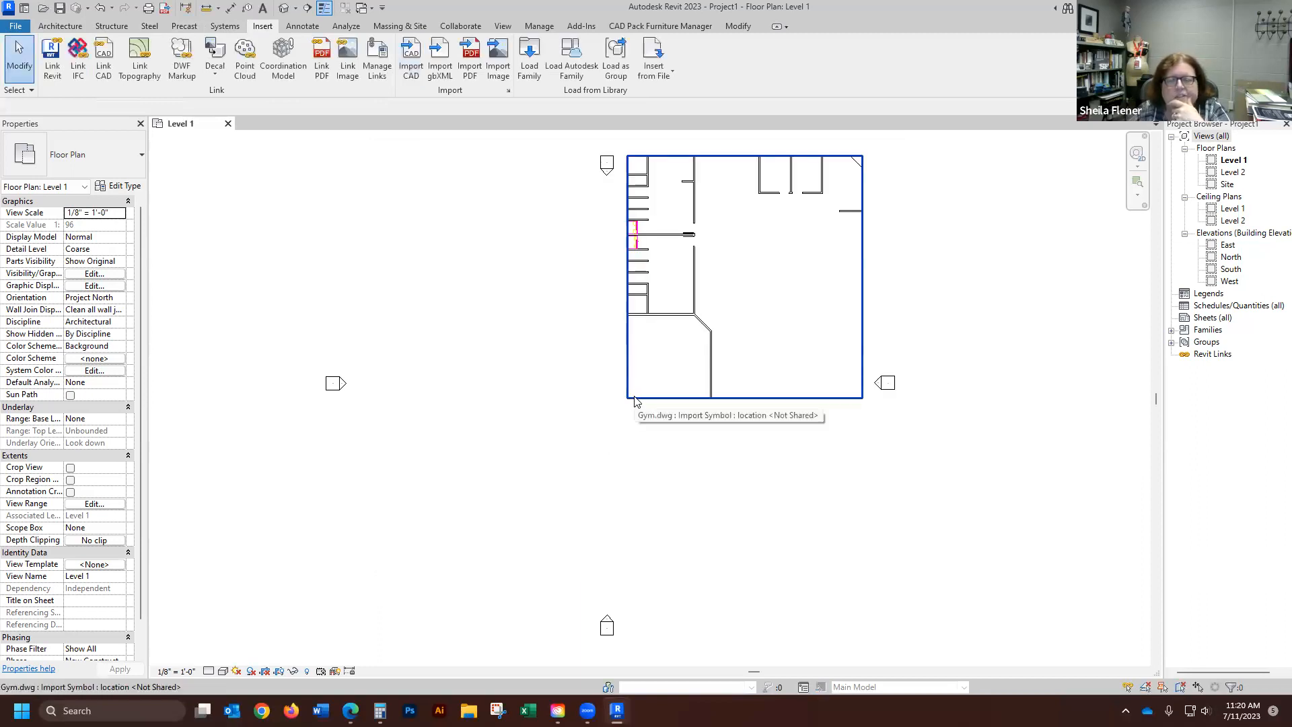
# - Unpin the imported Gym.dwg plan and move it to the middle of the four elevation markers
pyautogui.click(635, 402)
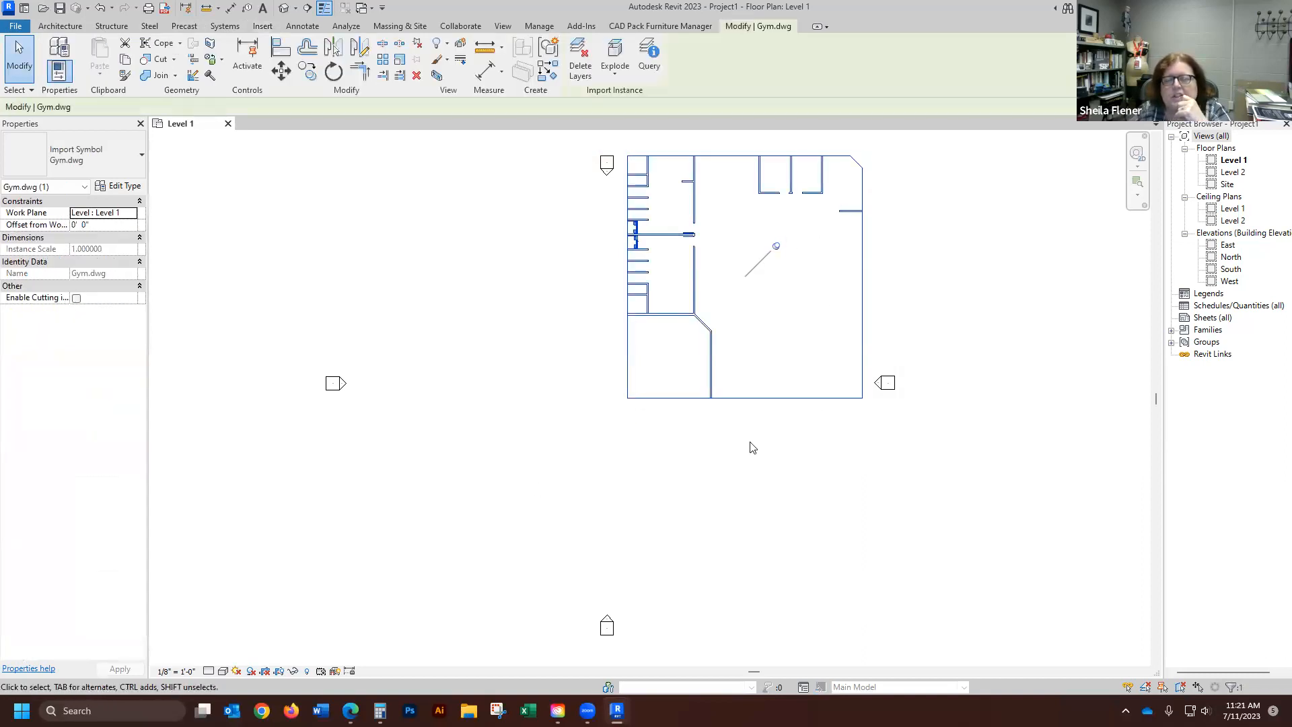
pyautogui.click(761, 517)
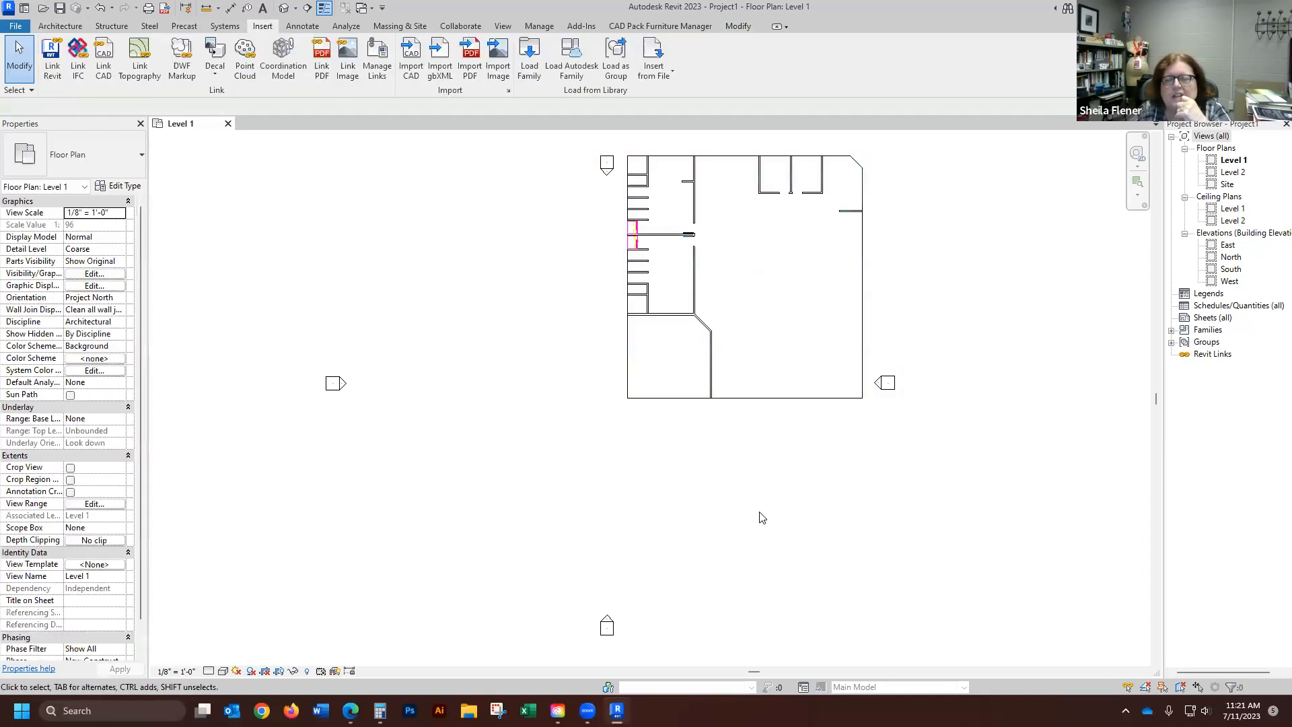
pyautogui.click(793, 399)
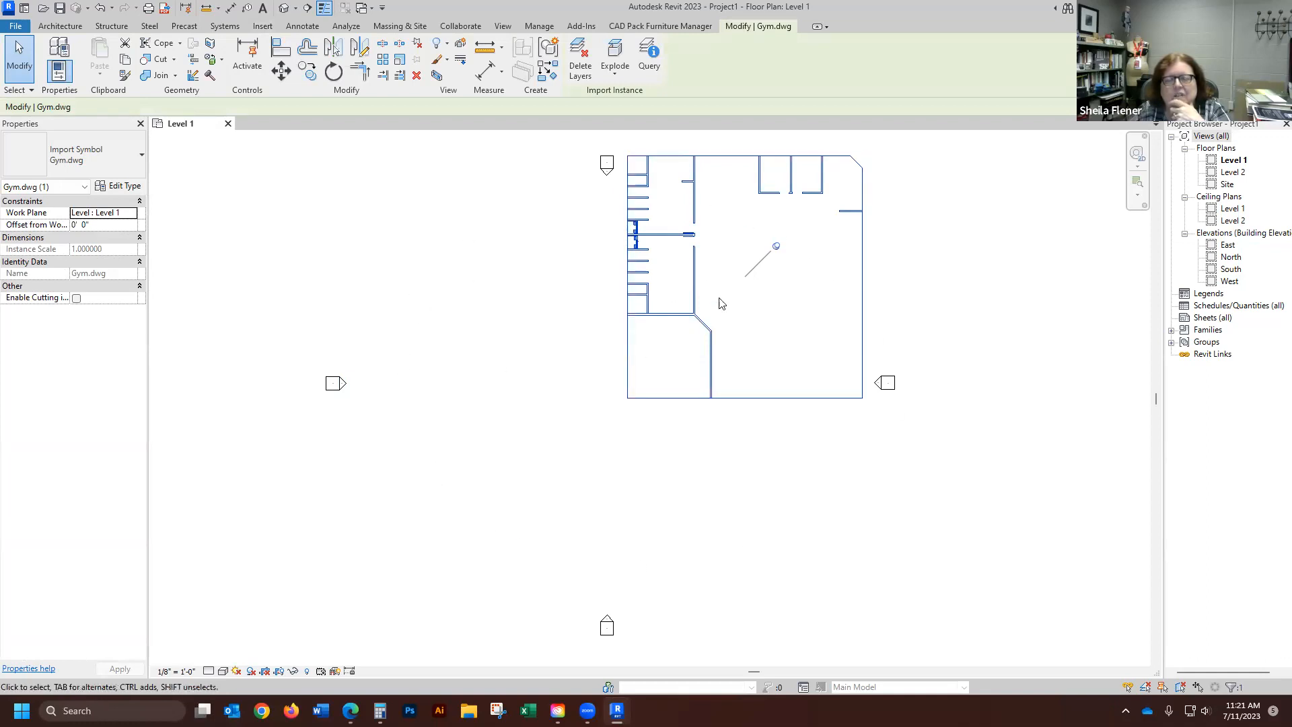
pyautogui.click(777, 247)
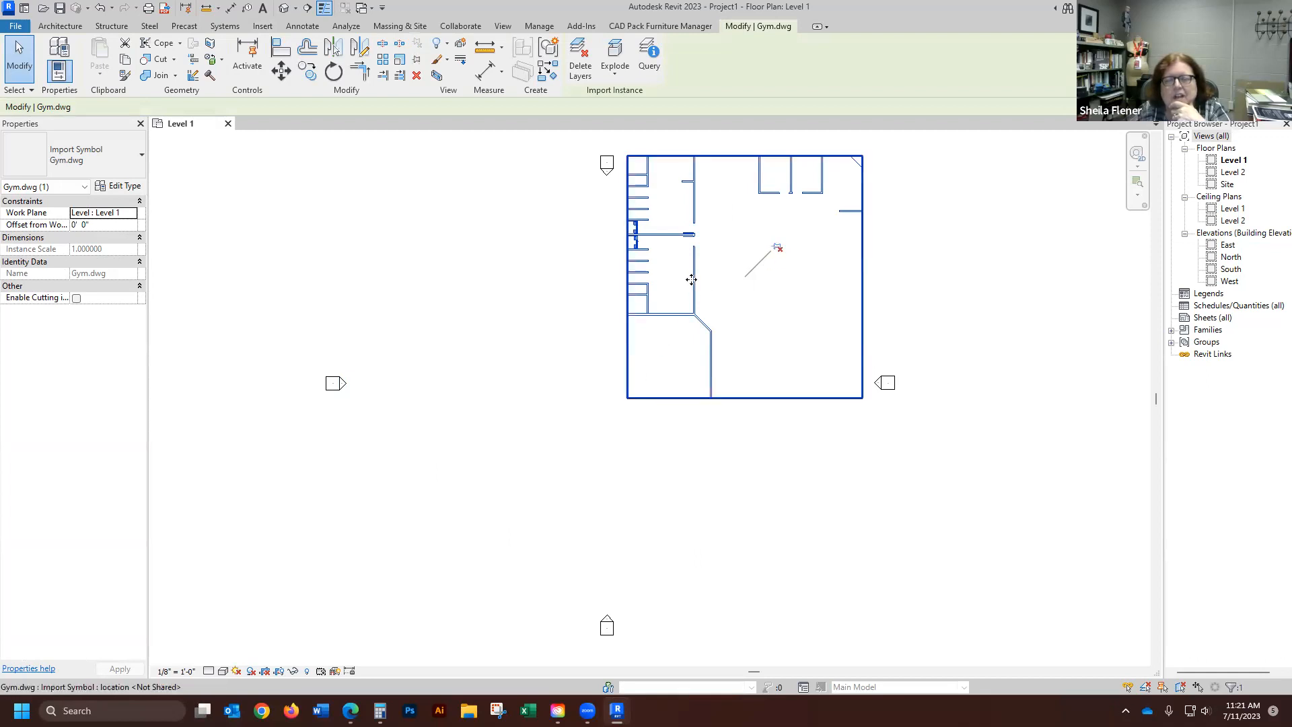
pyautogui.moveTo(693, 286); pyautogui.dragTo(565, 390)
pyautogui.click(822, 471)
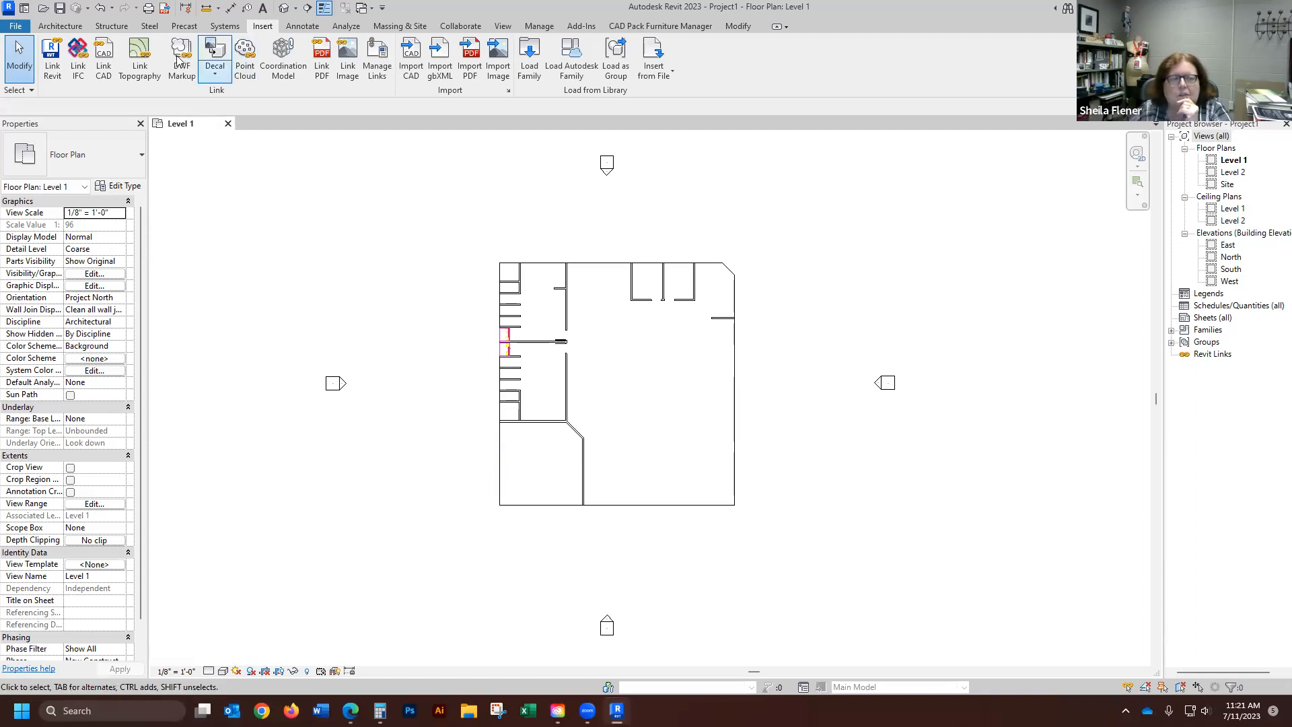
# - Configure a new Exterior - Brick on Mtl. Stud wall with a 16' unconnected height and the location line at Finish Face: Interior
pyautogui.click(61, 27)
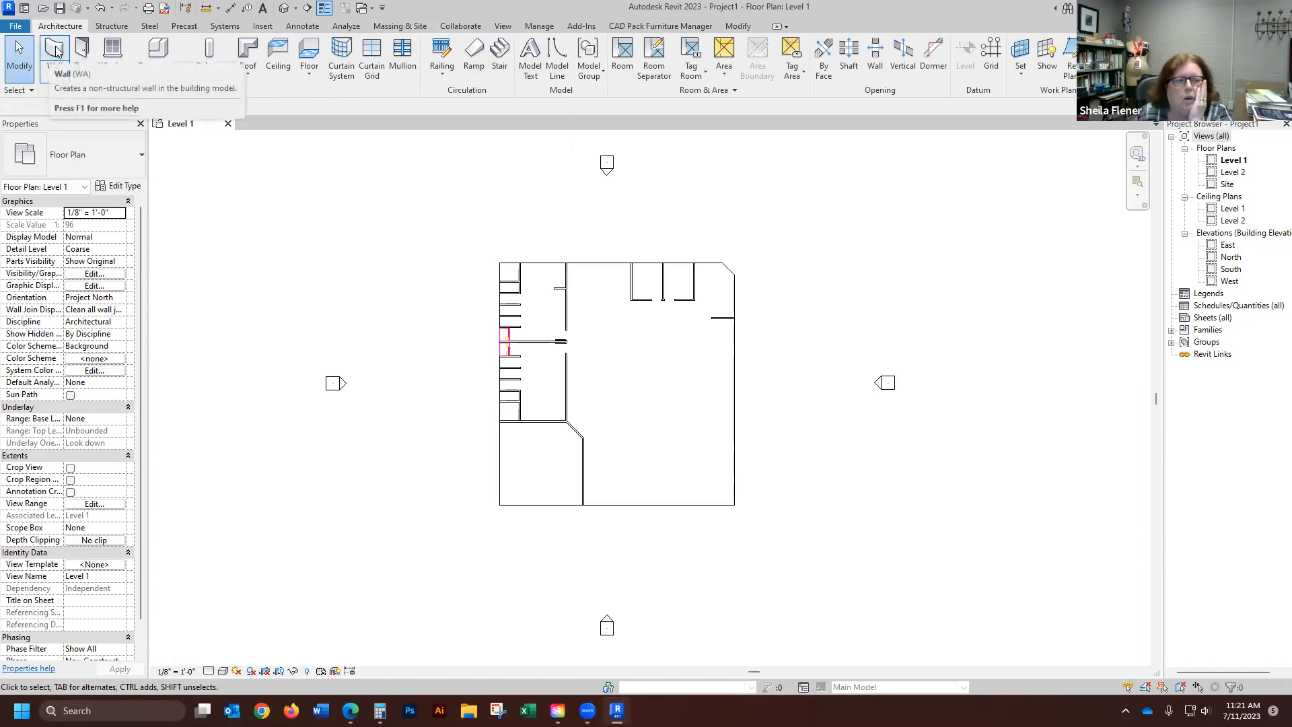
pyautogui.click(56, 50)
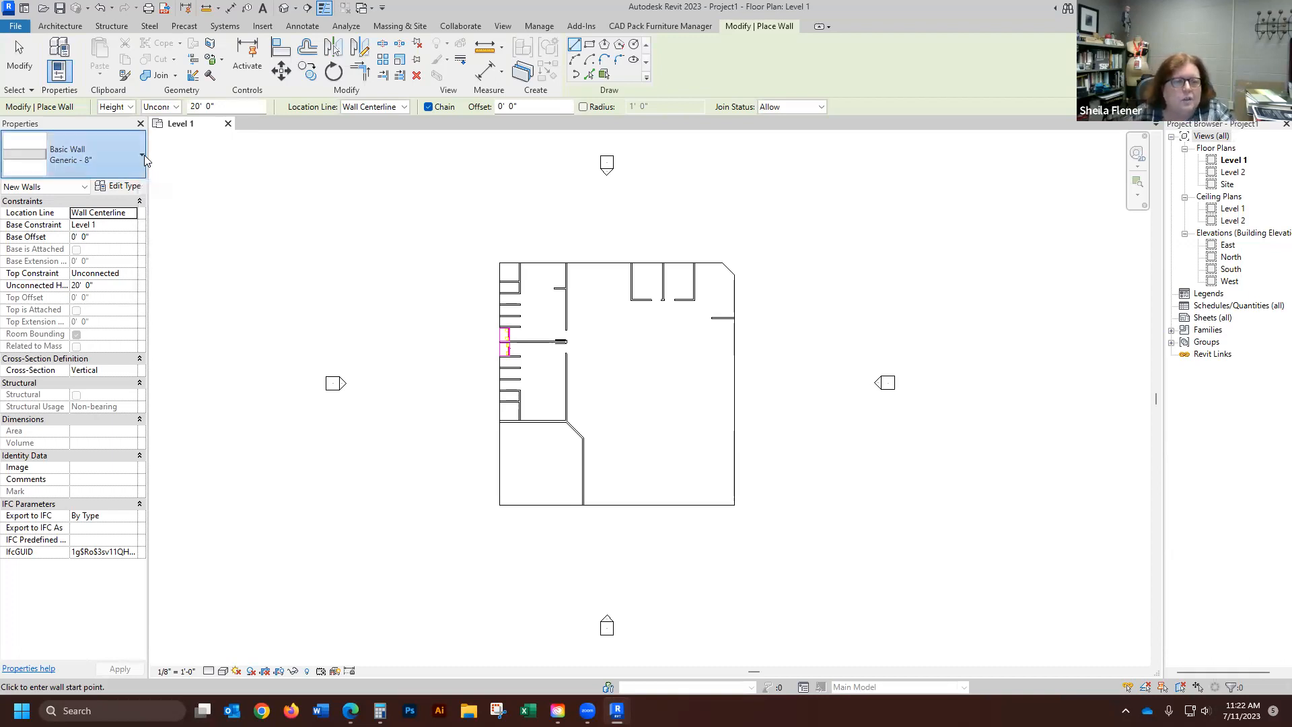
pyautogui.click(142, 154)
pyautogui.moveTo(169, 342); pyautogui.dragTo(170, 202)
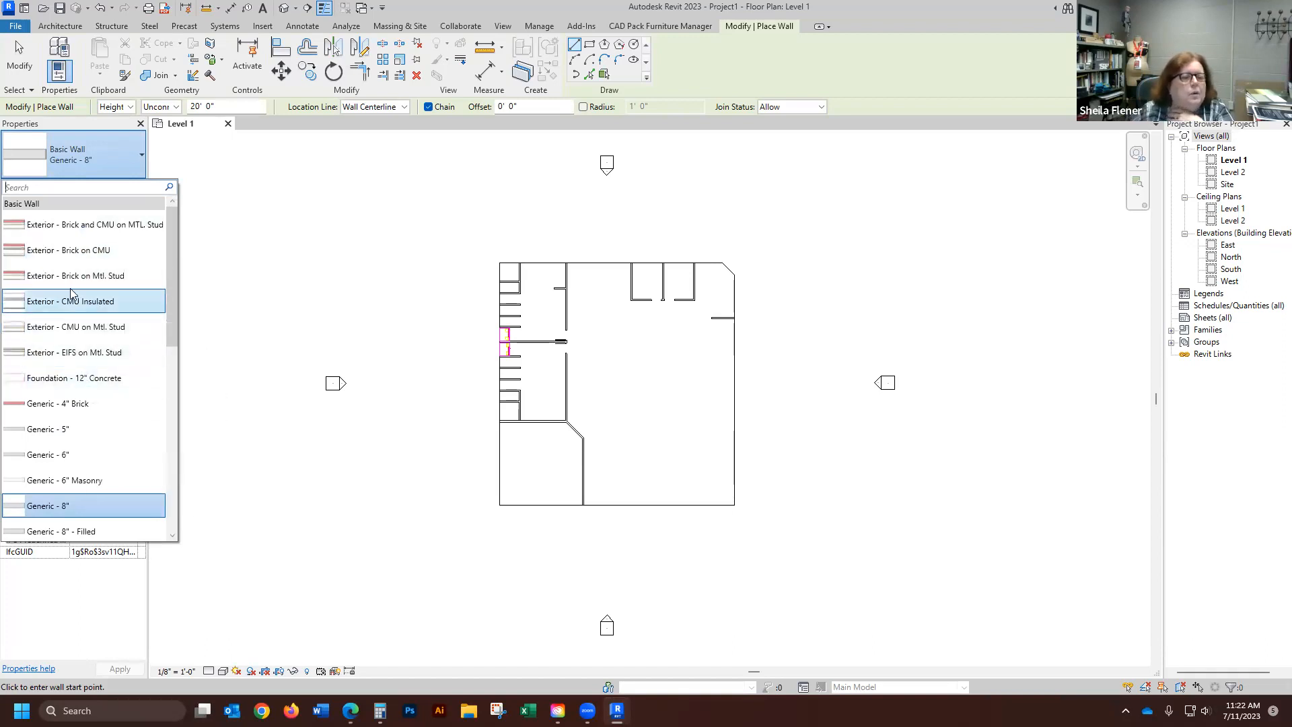
pyautogui.click(104, 279)
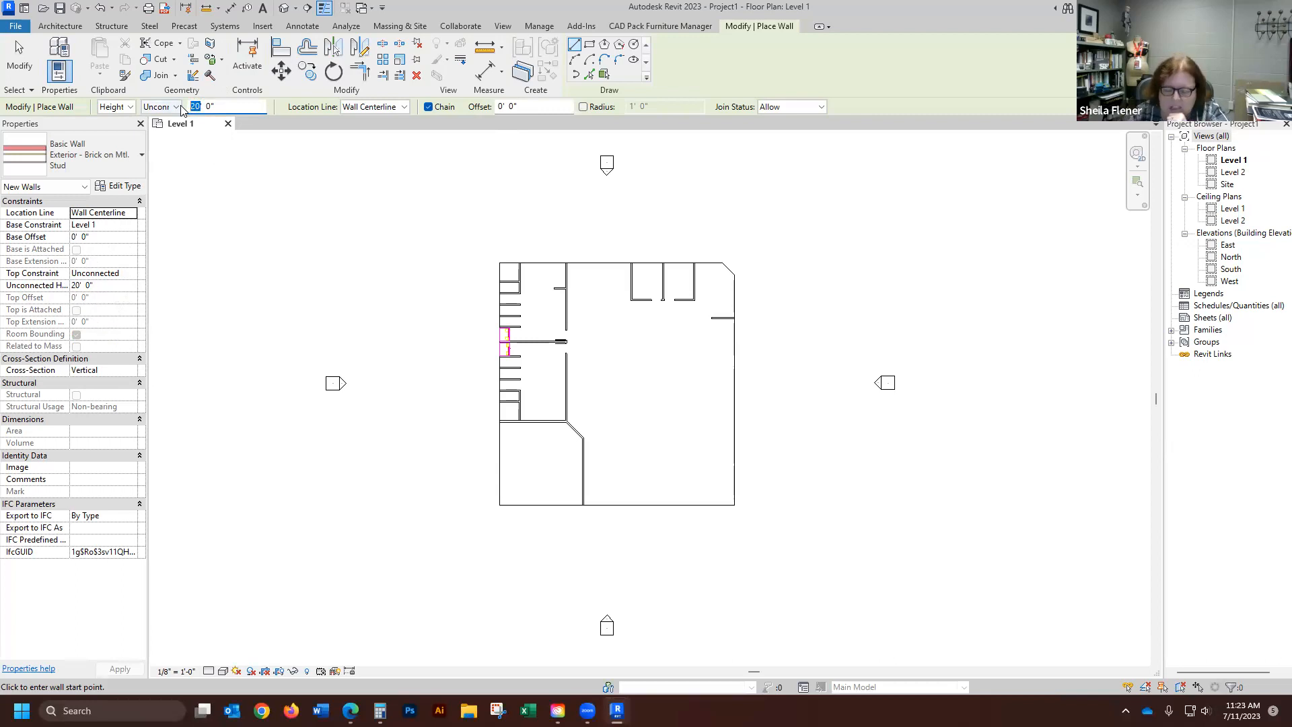
pyautogui.write('16')
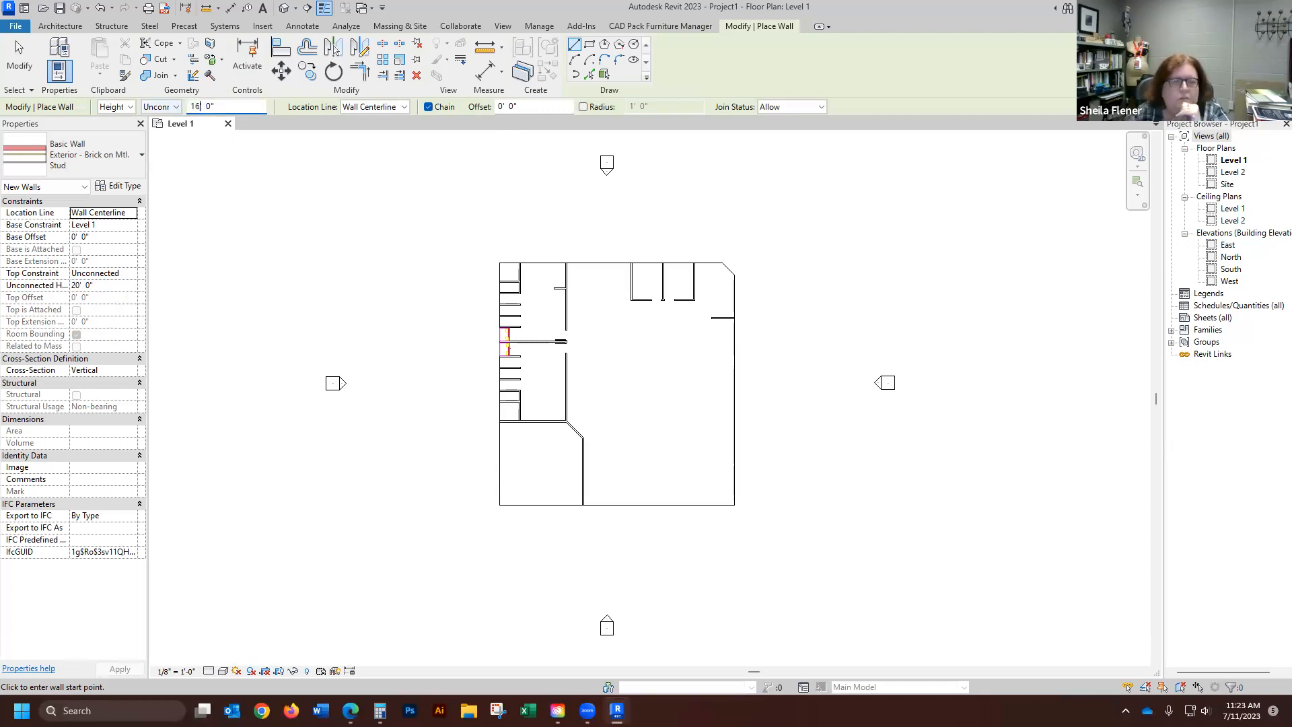
pyautogui.click(403, 109)
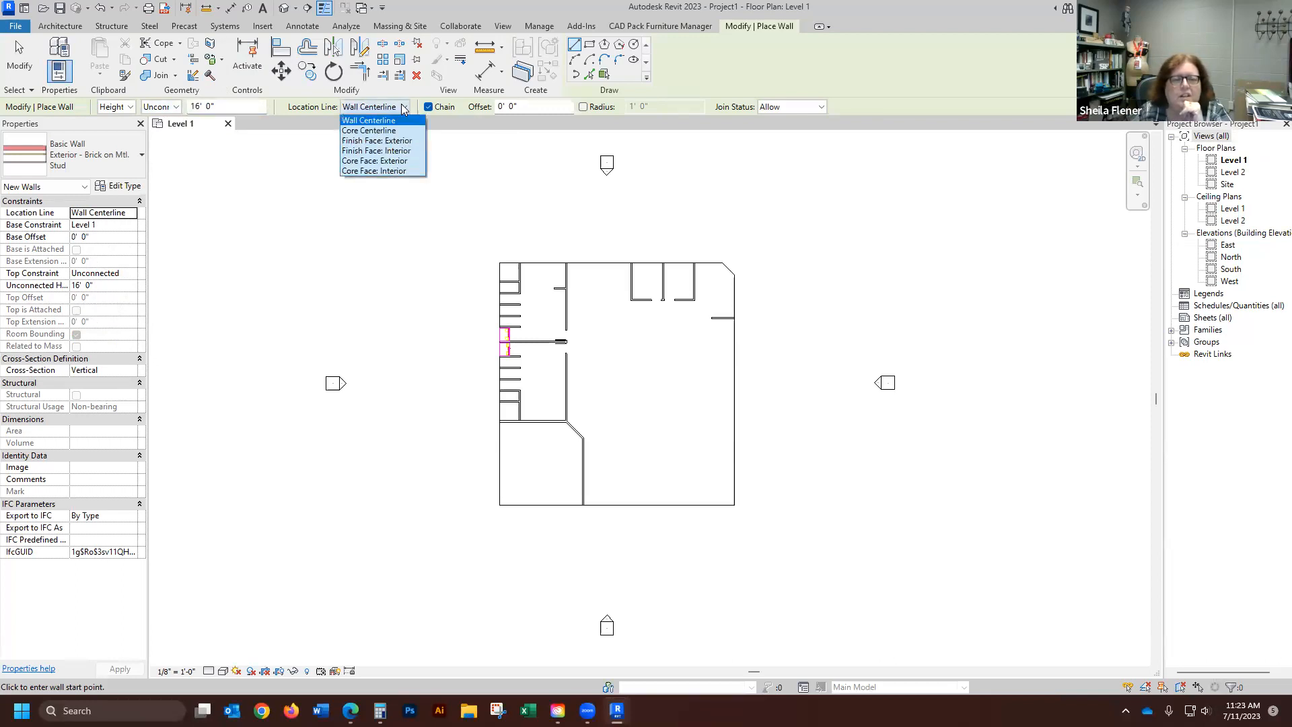
pyautogui.click(377, 150)
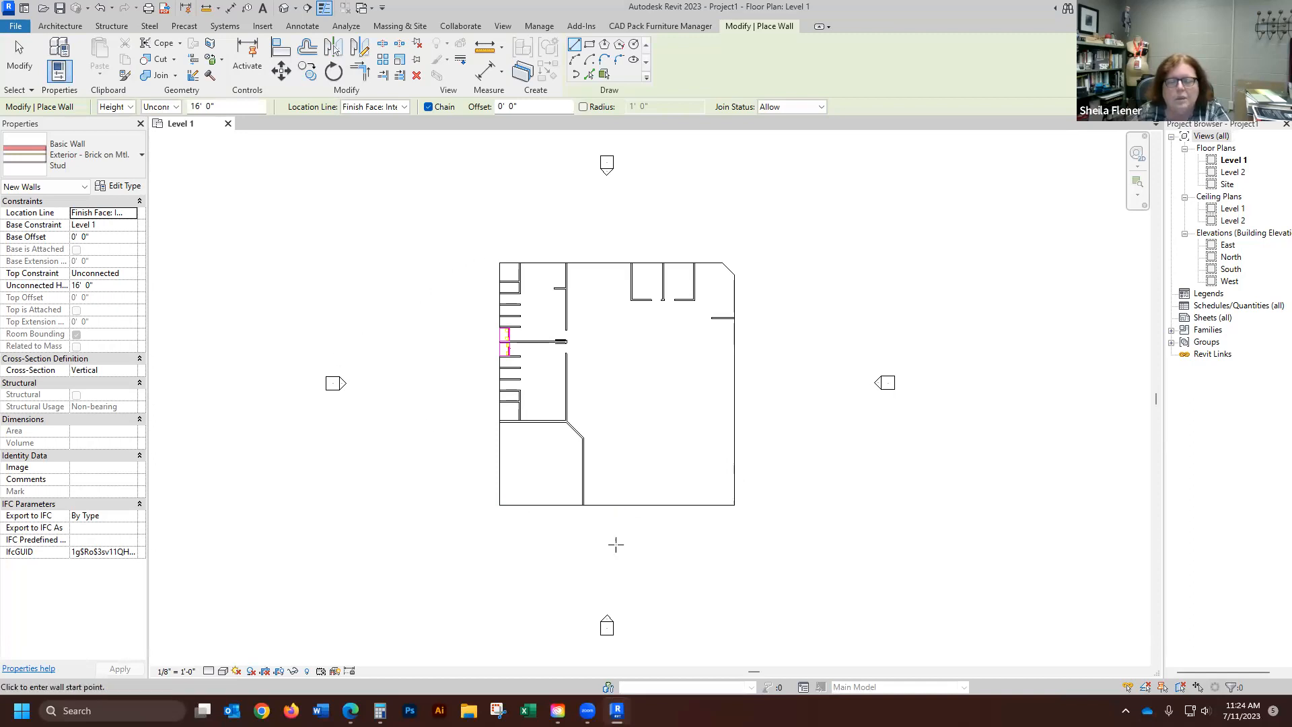
# - Draw a closed chain of exterior walls clockwise along the gym plan's outline from its southeast corner, including the angled northeast corner
pyautogui.click(735, 505)
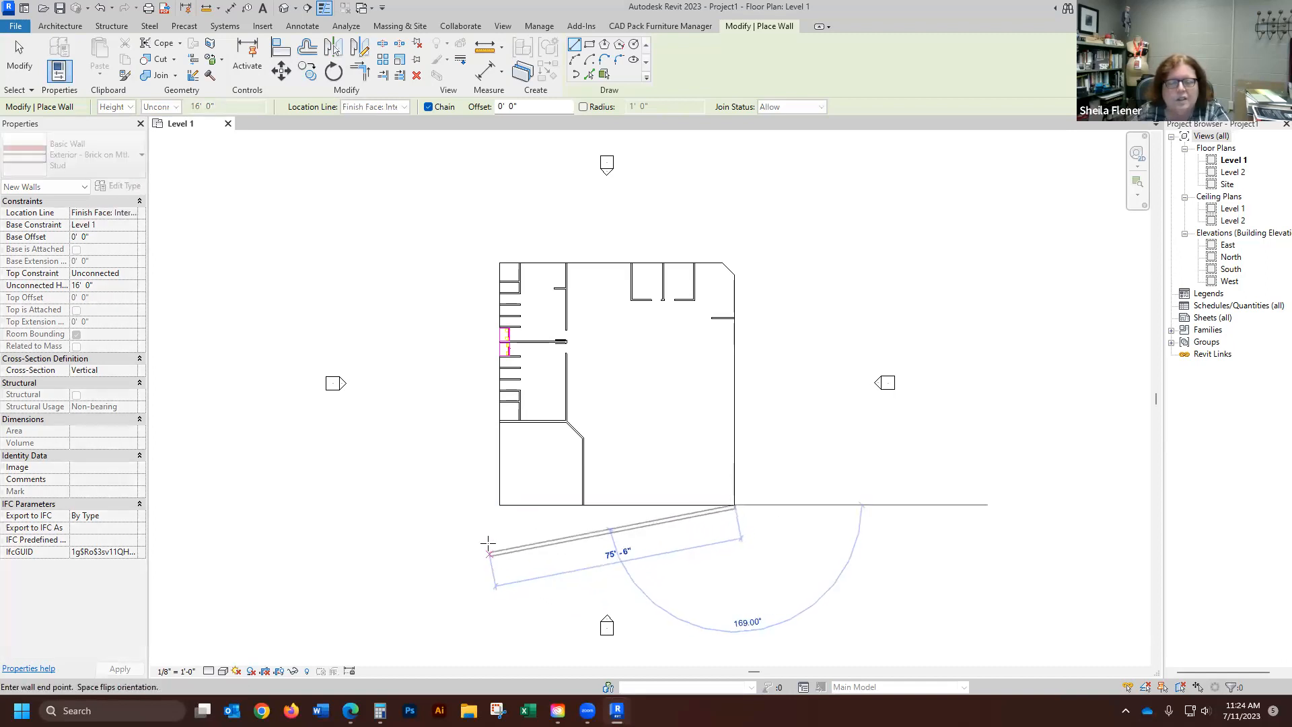
pyautogui.click(500, 505)
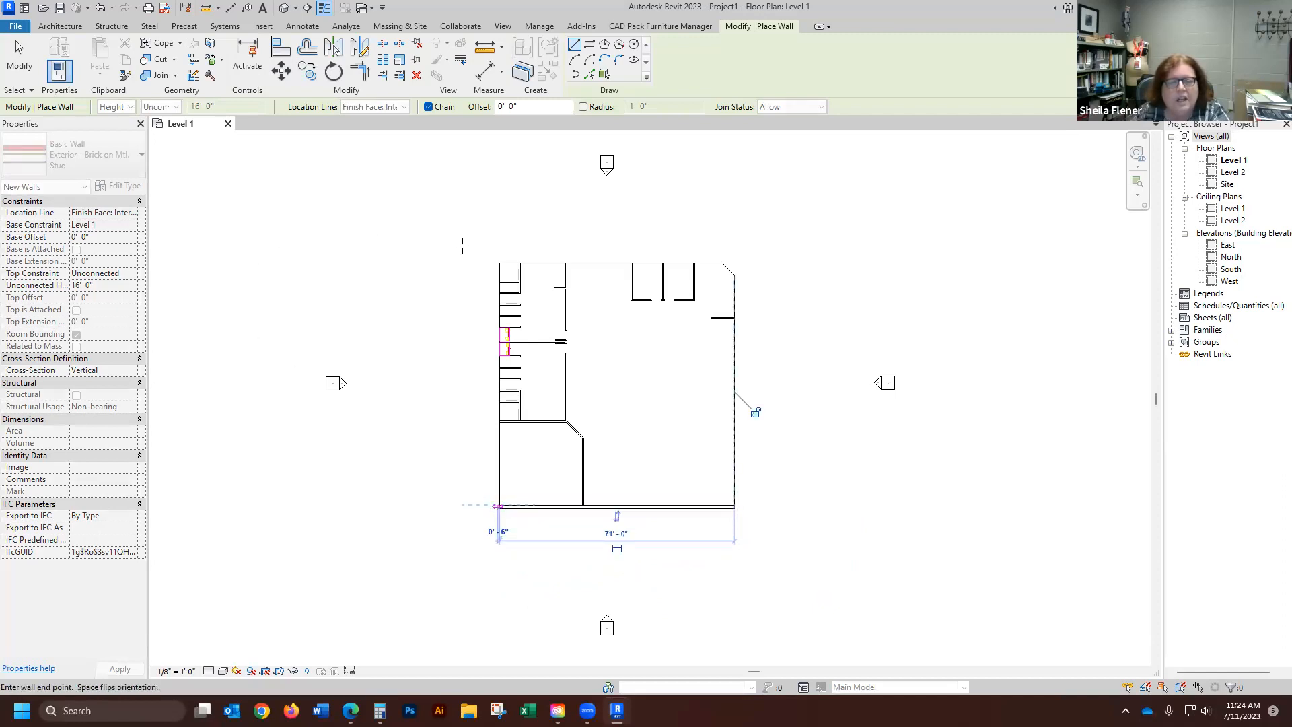
pyautogui.click(499, 261)
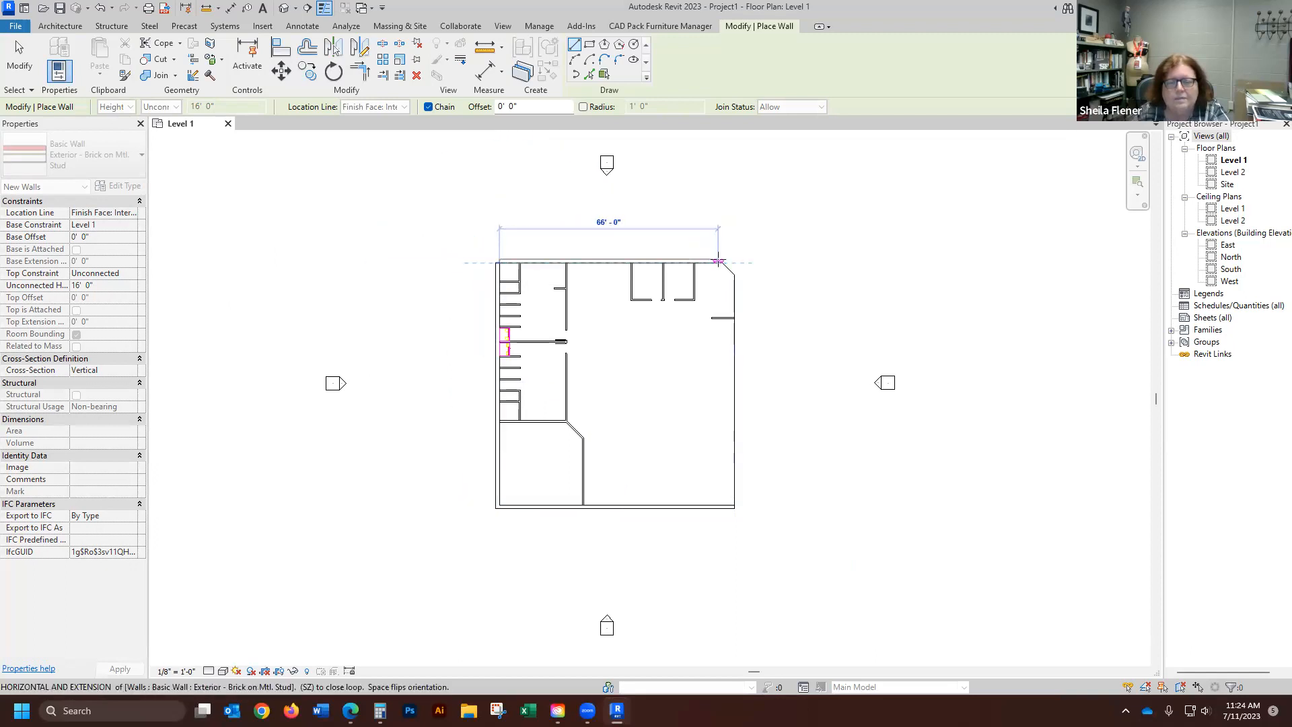
pyautogui.click(722, 261)
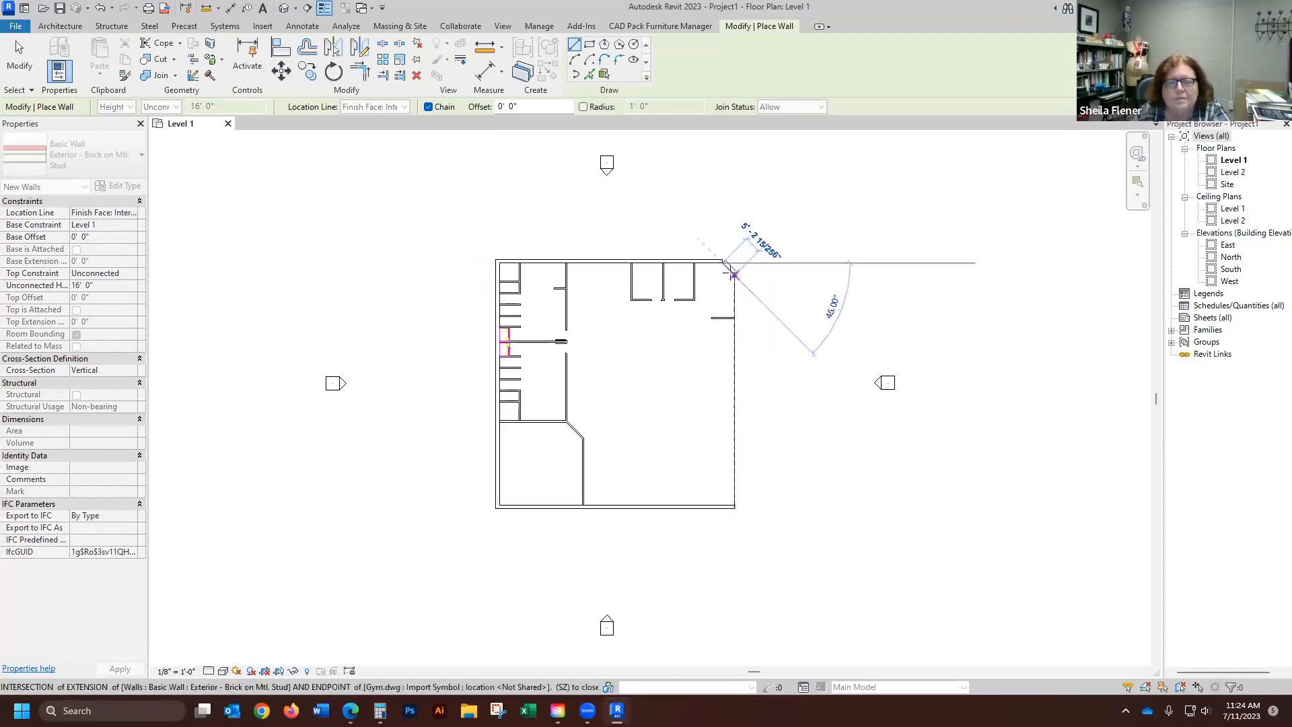
pyautogui.click(734, 275)
pyautogui.click(735, 507)
pyautogui.press('Escape')
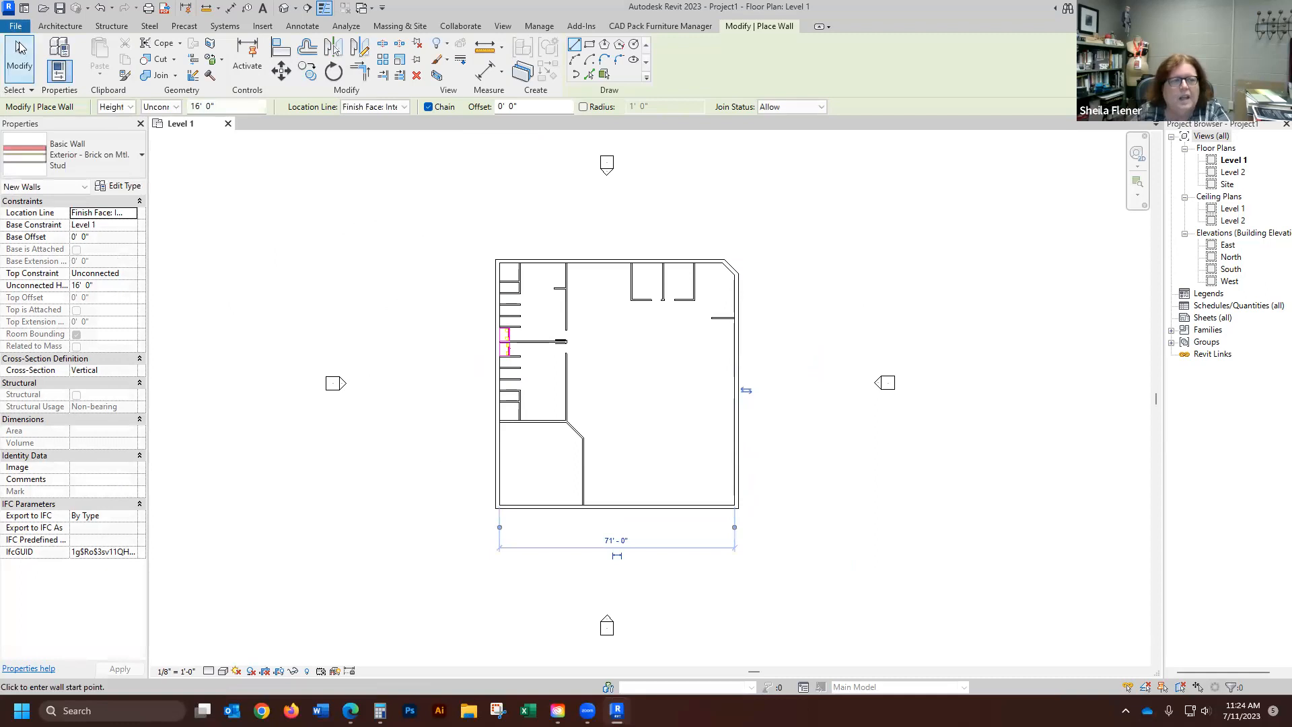
pyautogui.click(20, 47)
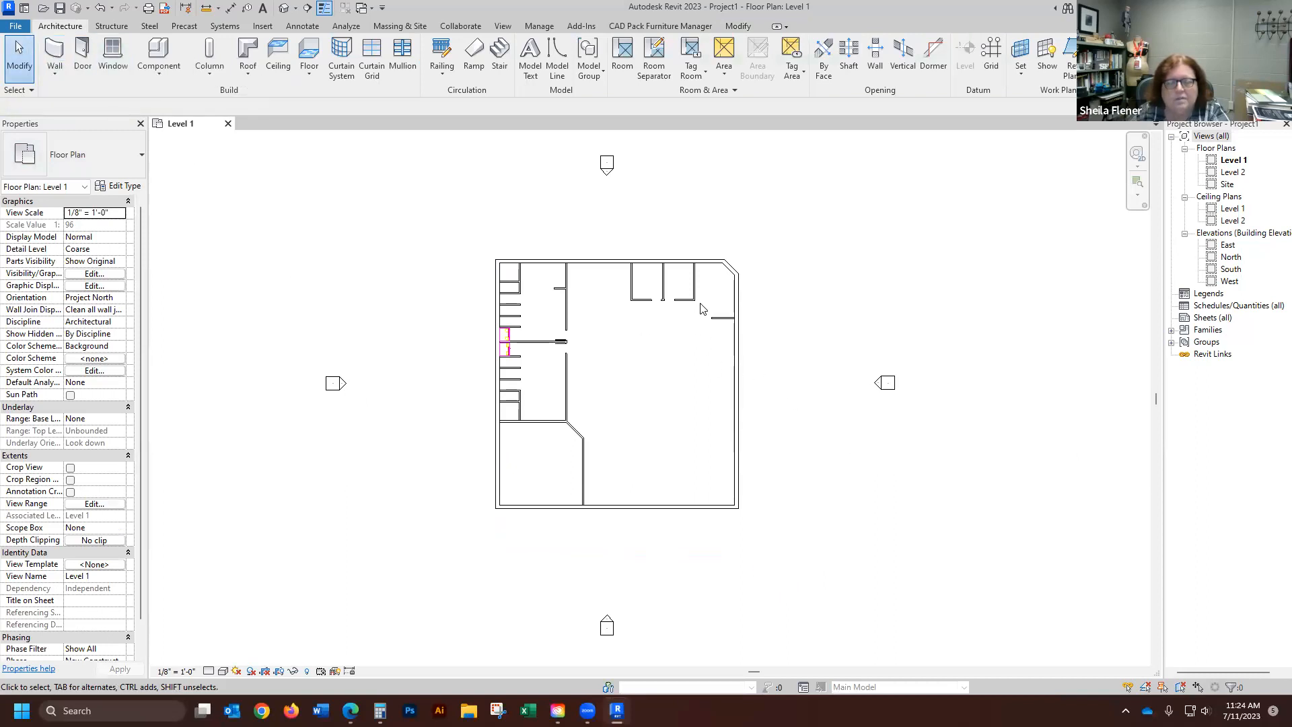
# - Examine the exterior walls in the floor plan and the default 3D view, including the Level 1 and Level 2 lines
pyautogui.scroll(2, 637, 362)
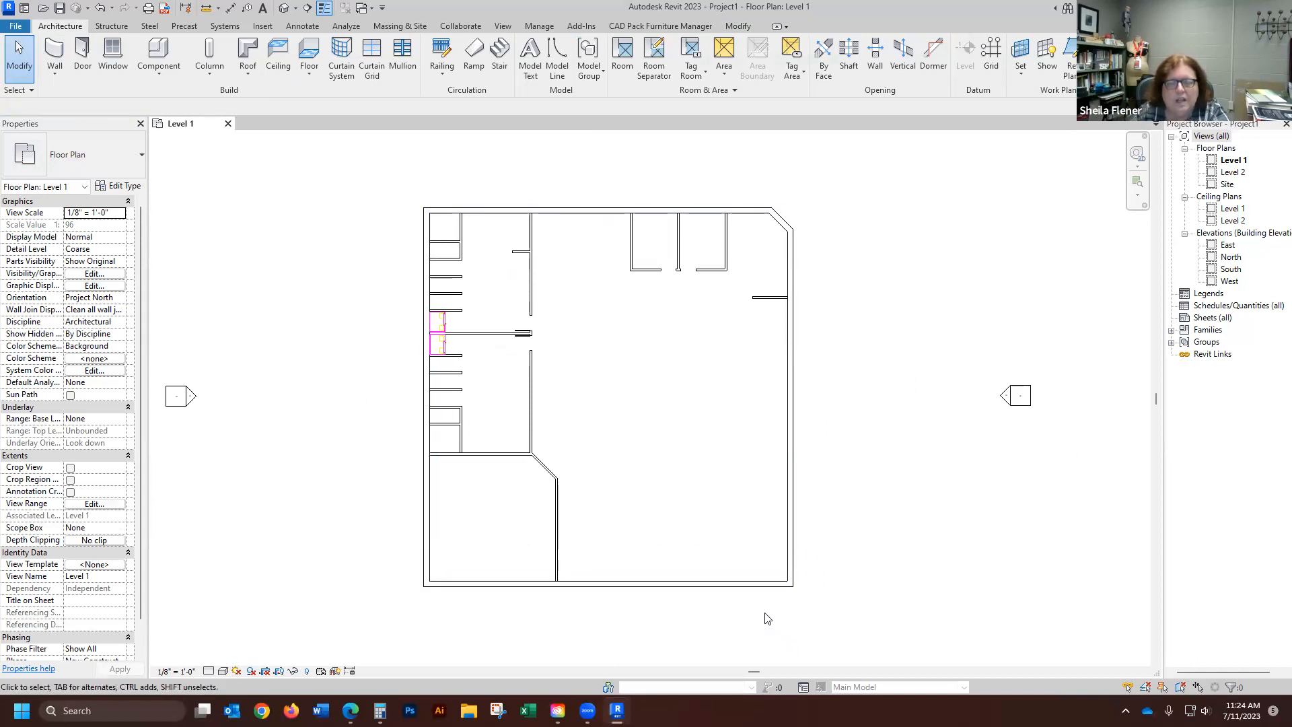
pyautogui.scroll(1, 772, 604)
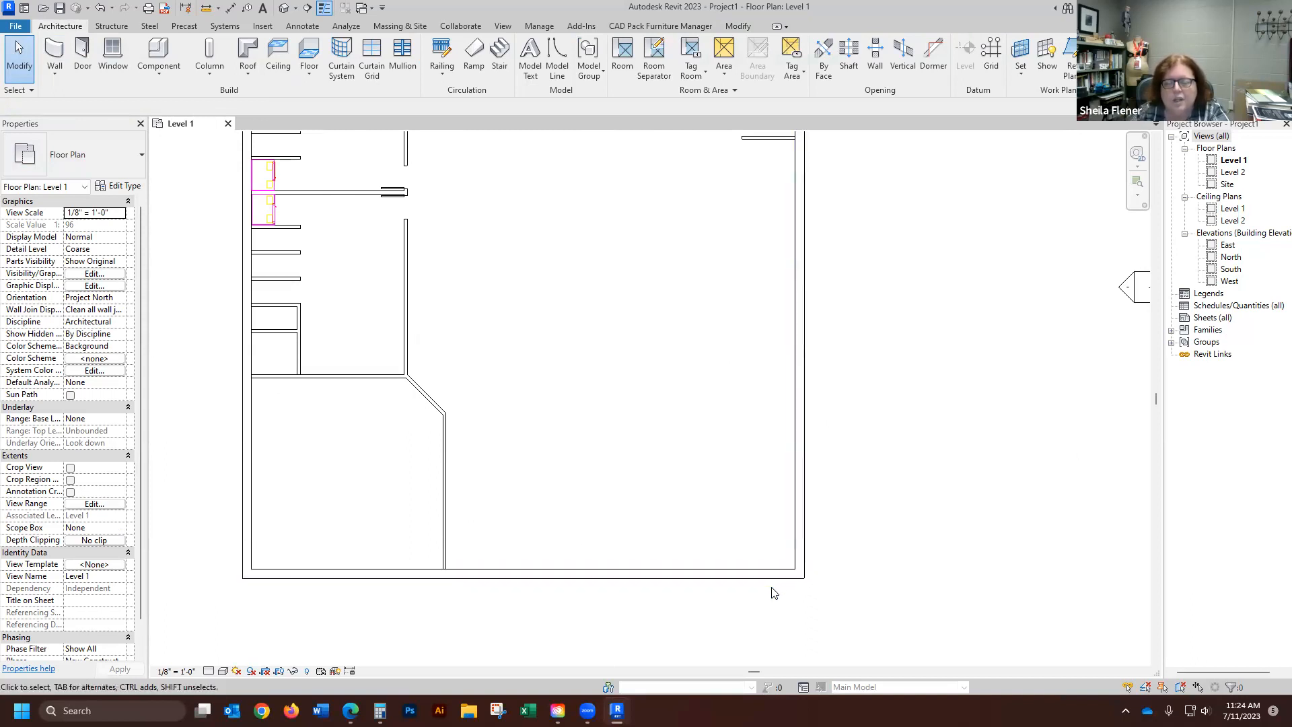
pyautogui.scroll(3, 785, 569)
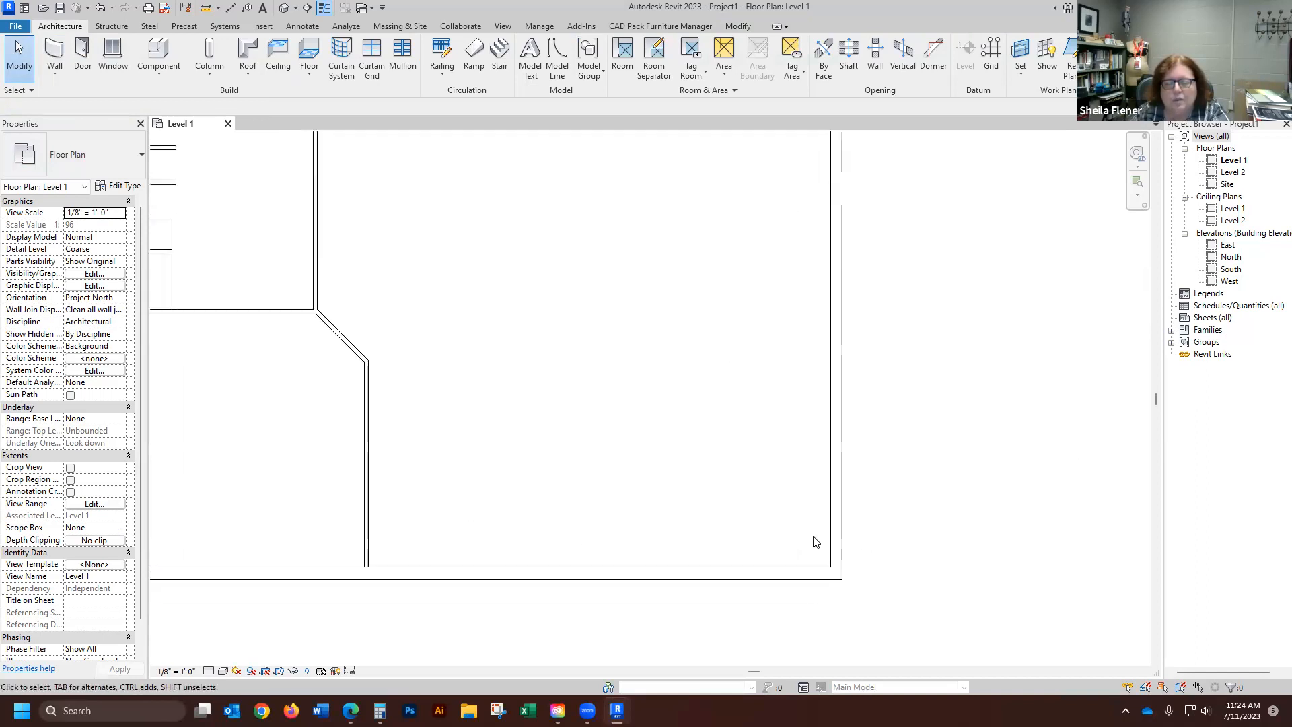
pyautogui.scroll(-4, 735, 545)
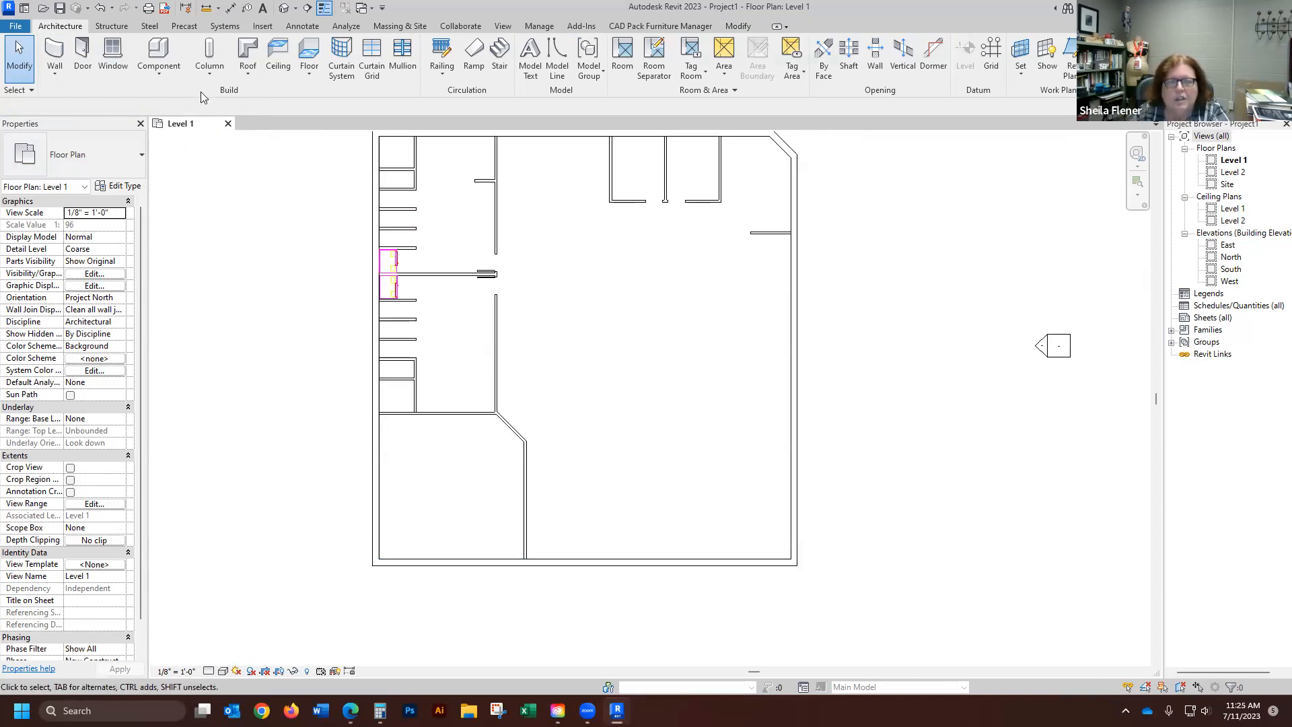
pyautogui.click(282, 9)
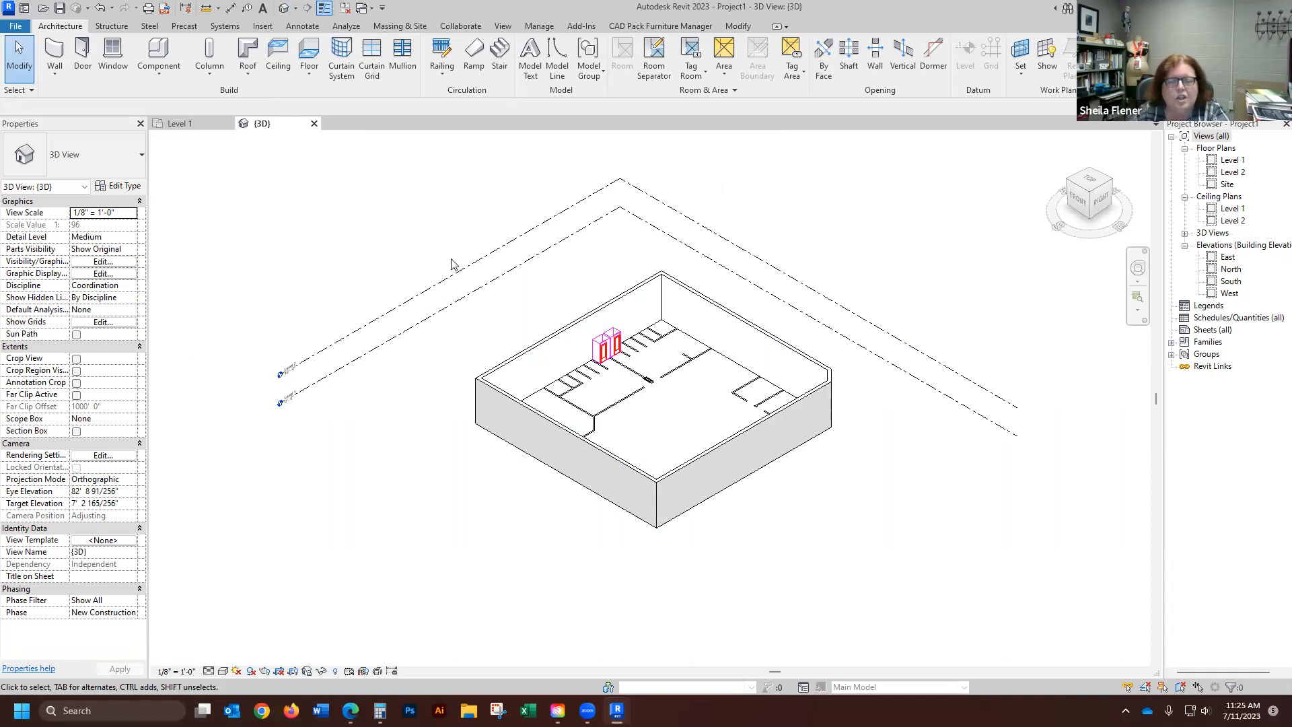
pyautogui.scroll(6, 330, 336)
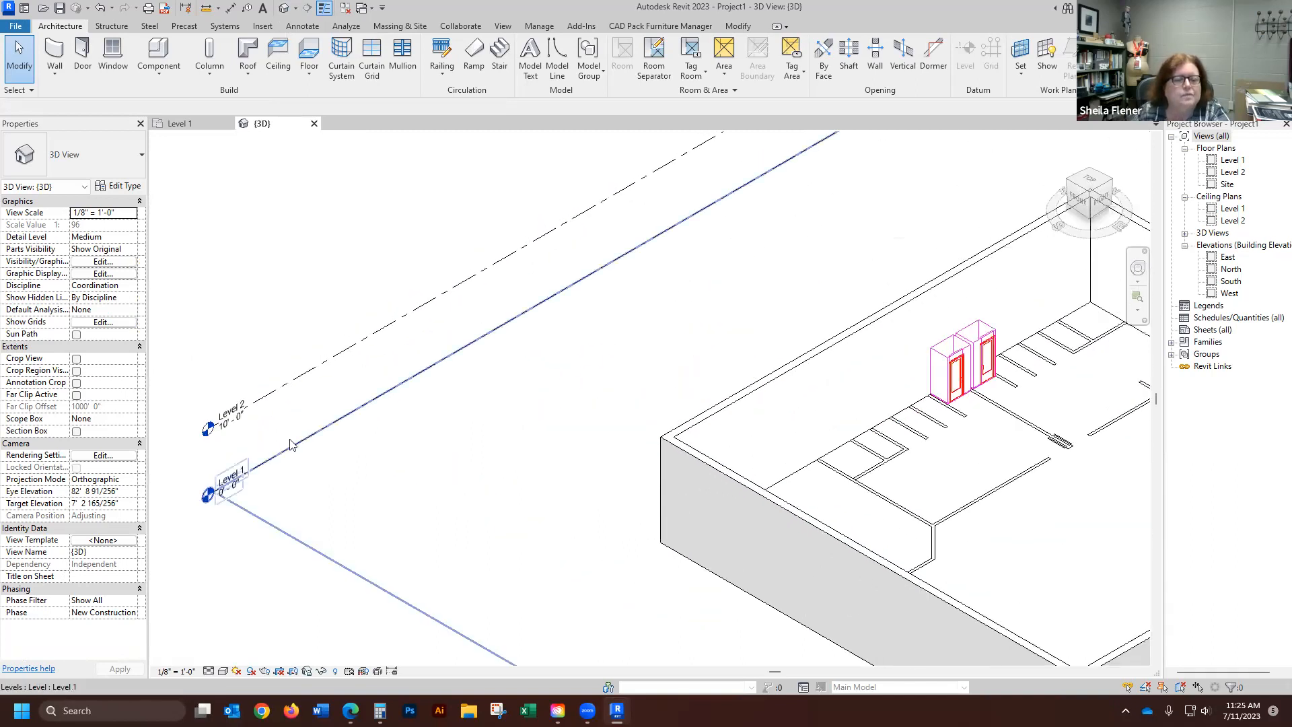
pyautogui.scroll(-4, 310, 394)
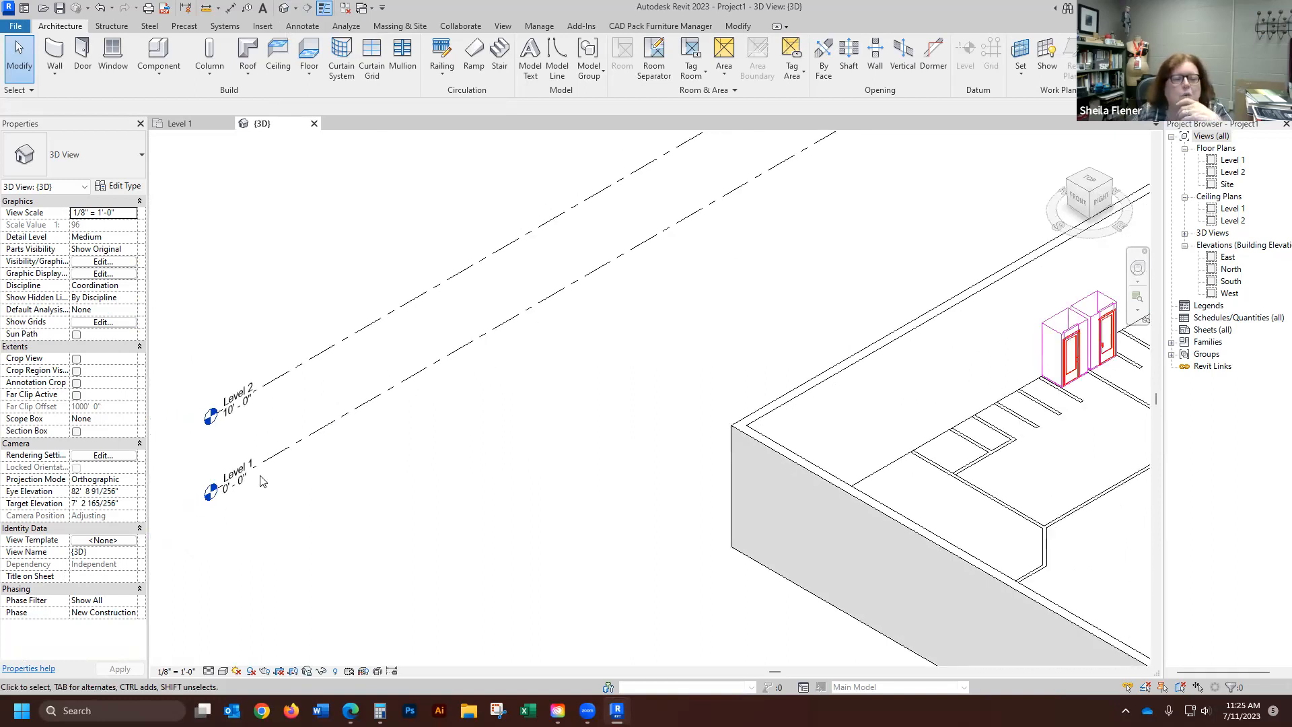
pyautogui.scroll(-1, 319, 418)
pyautogui.scroll(-2, 354, 403)
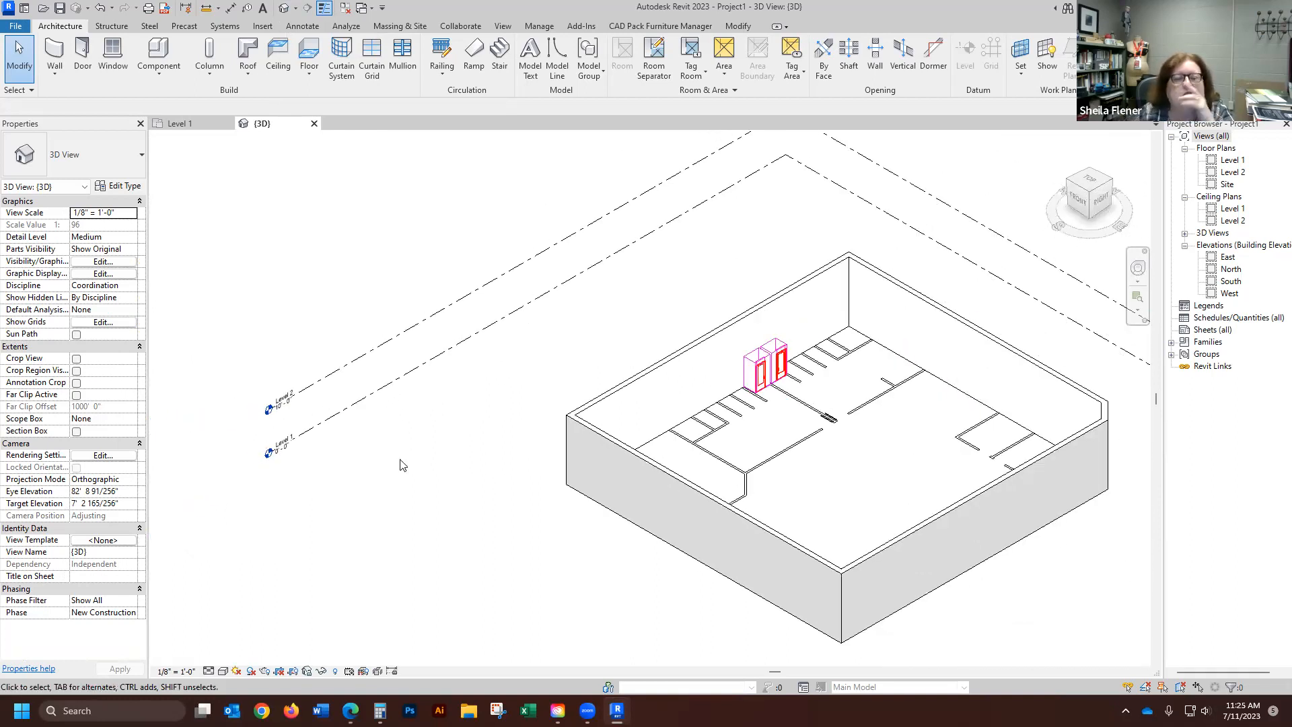
pyautogui.scroll(-2, 403, 435)
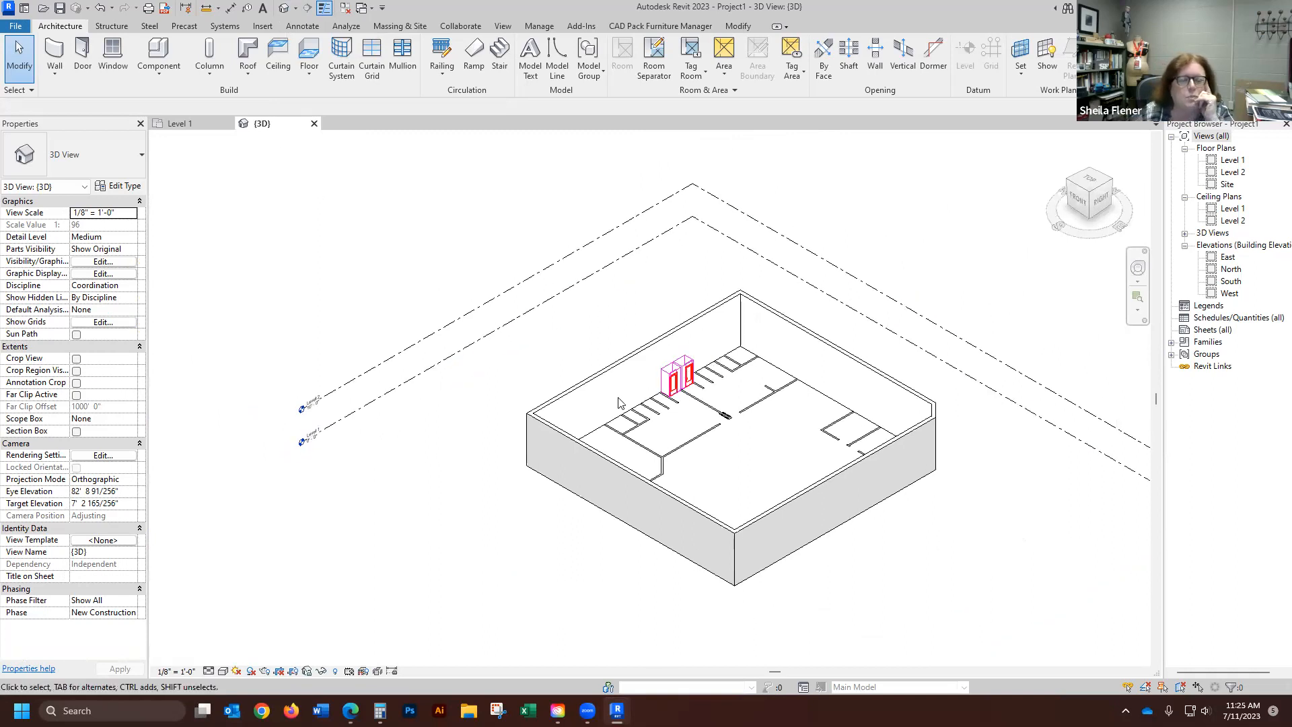
# - Hide the Levels annotation category in the 3D view through its Visibility/Graphic Overrides
pyautogui.scroll(-2, 375, 309)
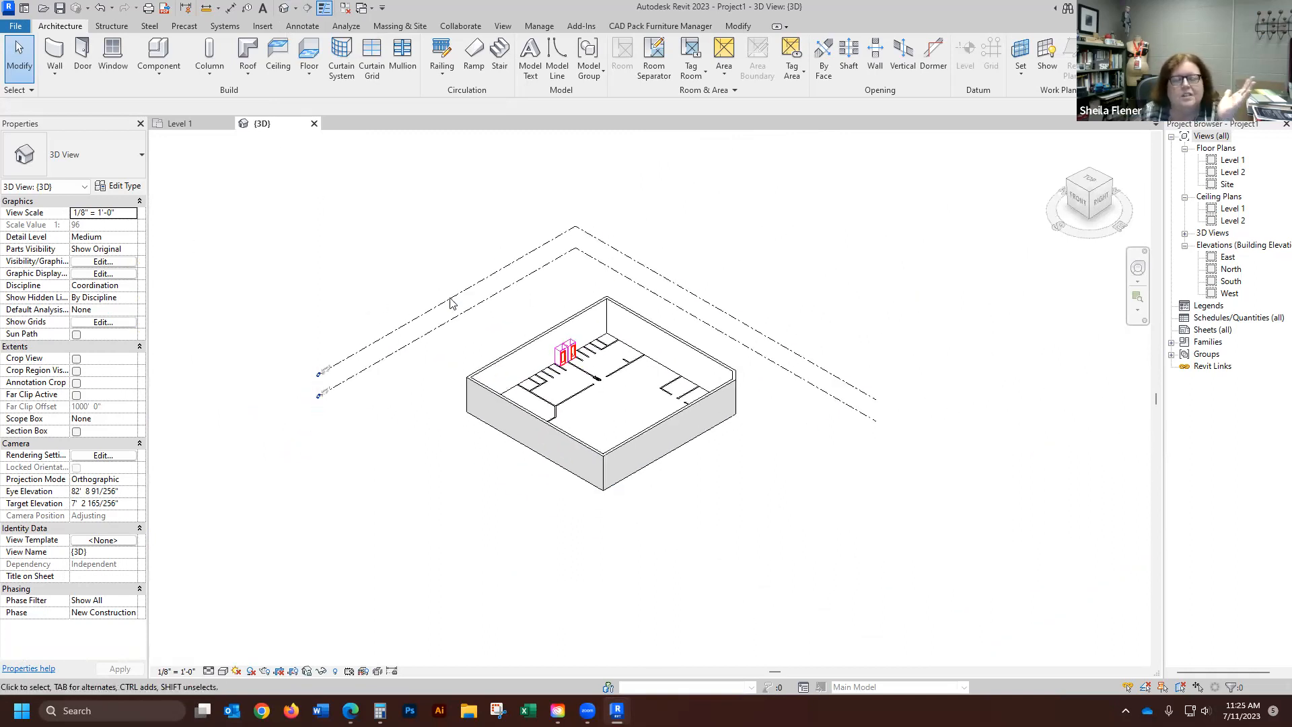
pyautogui.scroll(1, 451, 303)
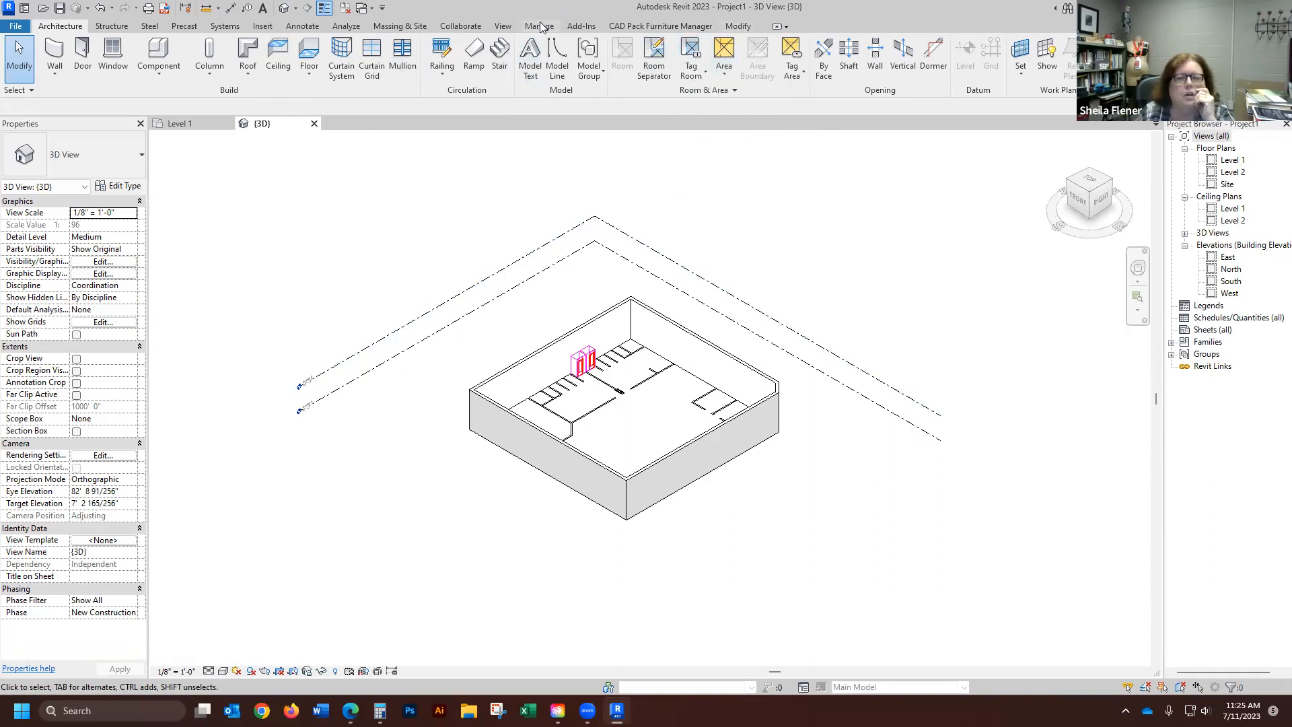
pyautogui.click(502, 27)
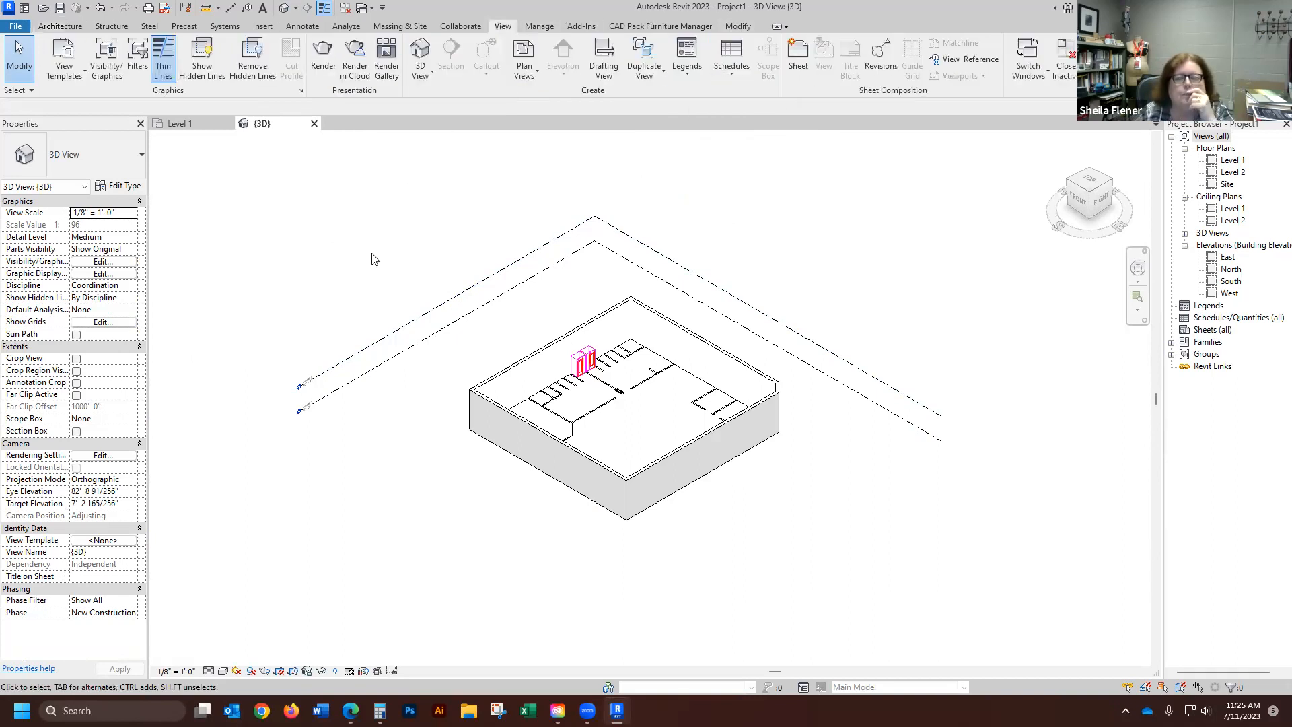
pyautogui.click(106, 57)
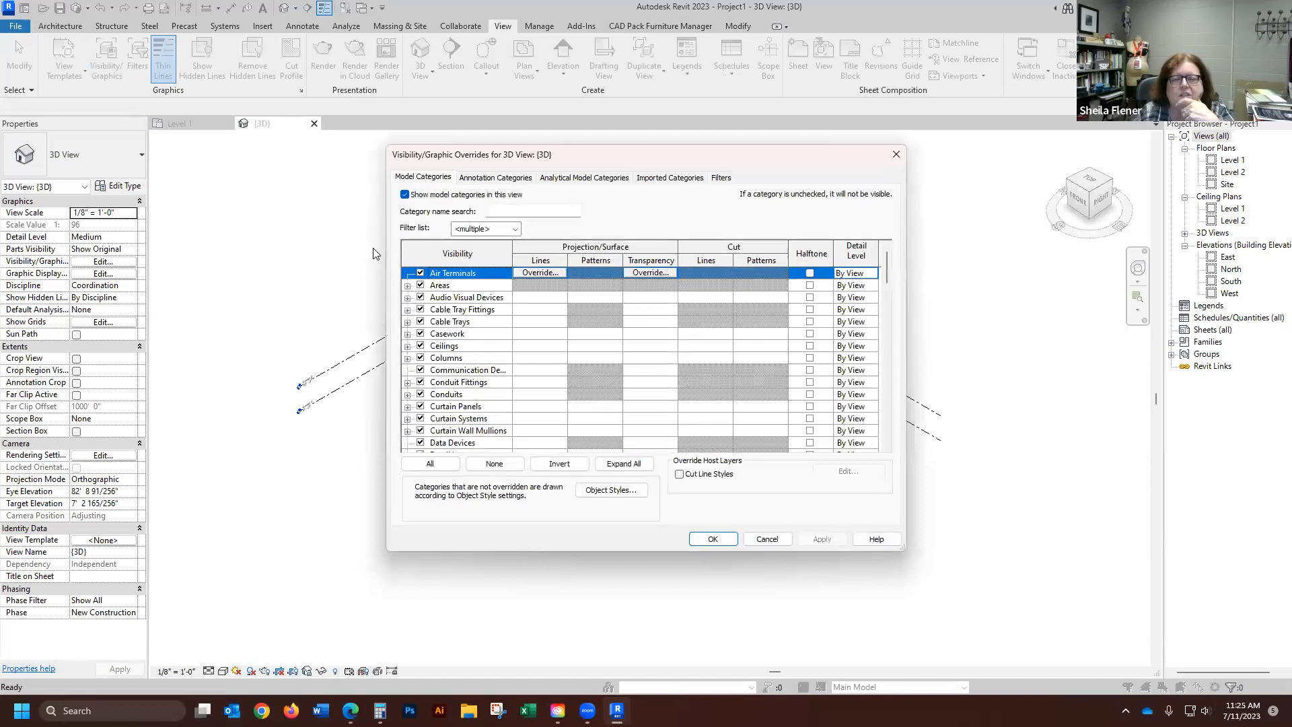
pyautogui.click(495, 178)
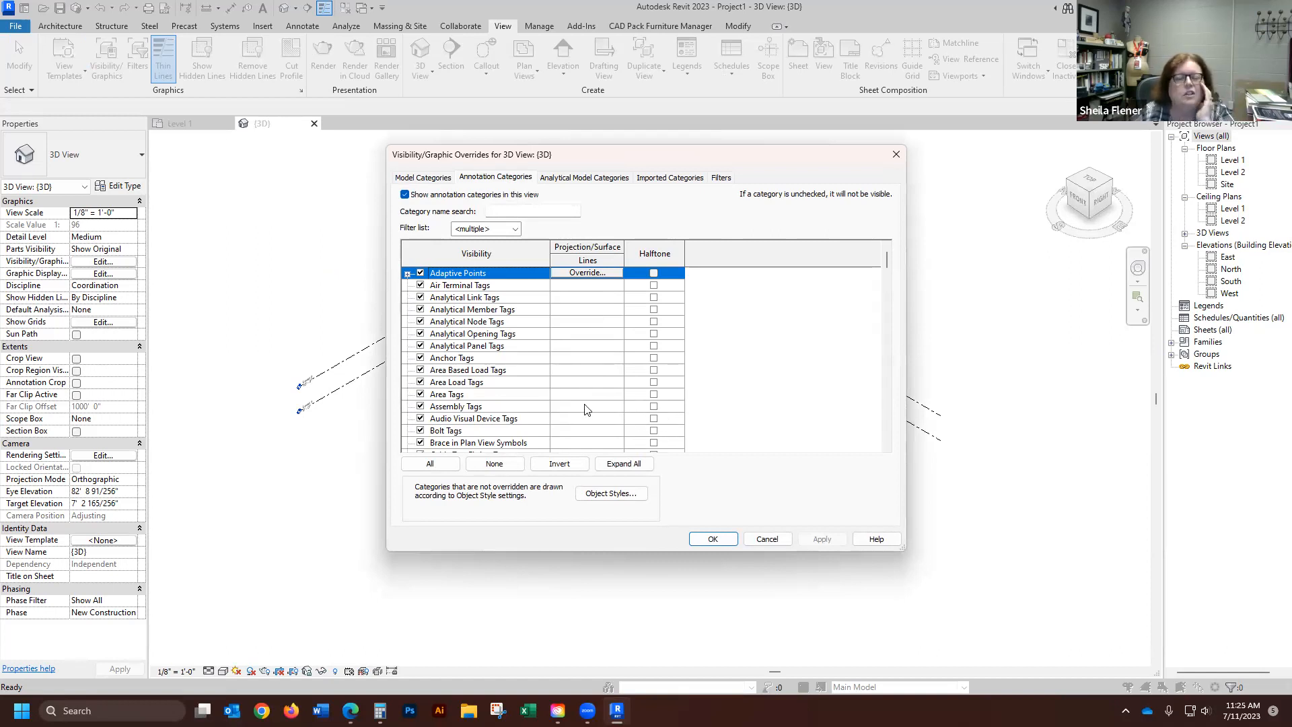
pyautogui.scroll(-2, 523, 370)
pyautogui.scroll(-5, 518, 384)
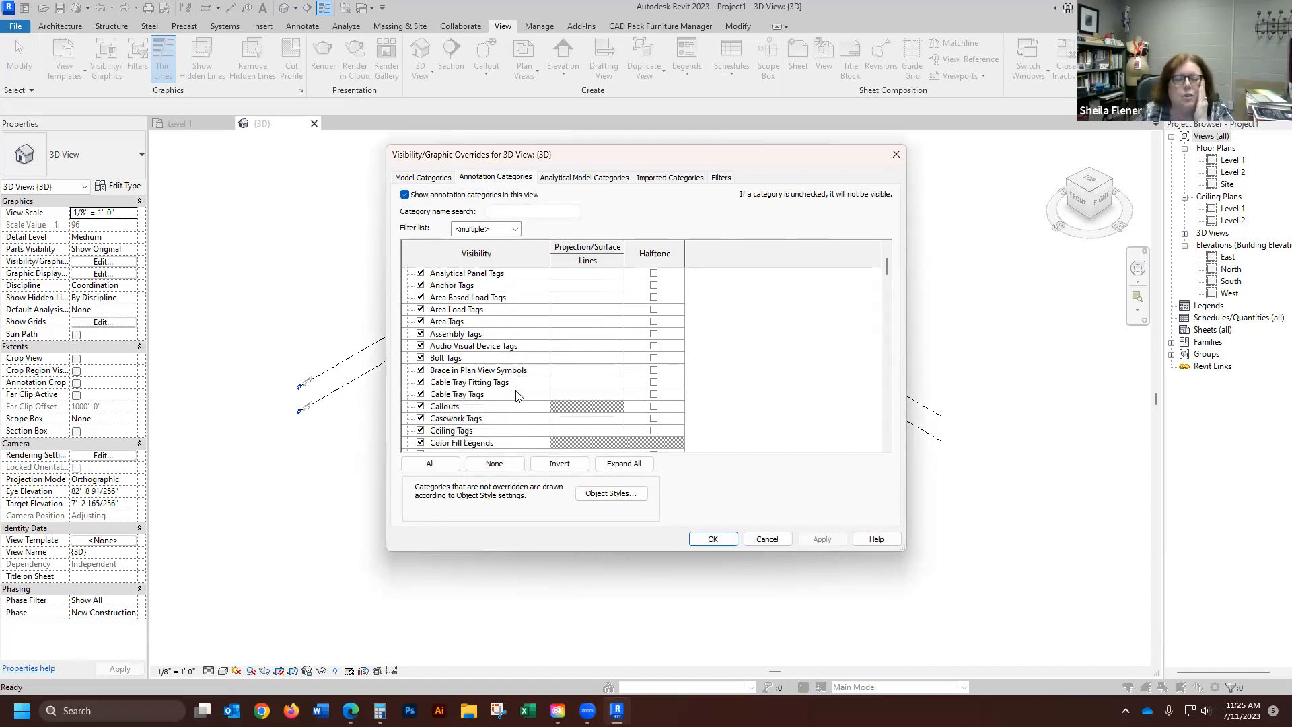
pyautogui.scroll(-3, 534, 415)
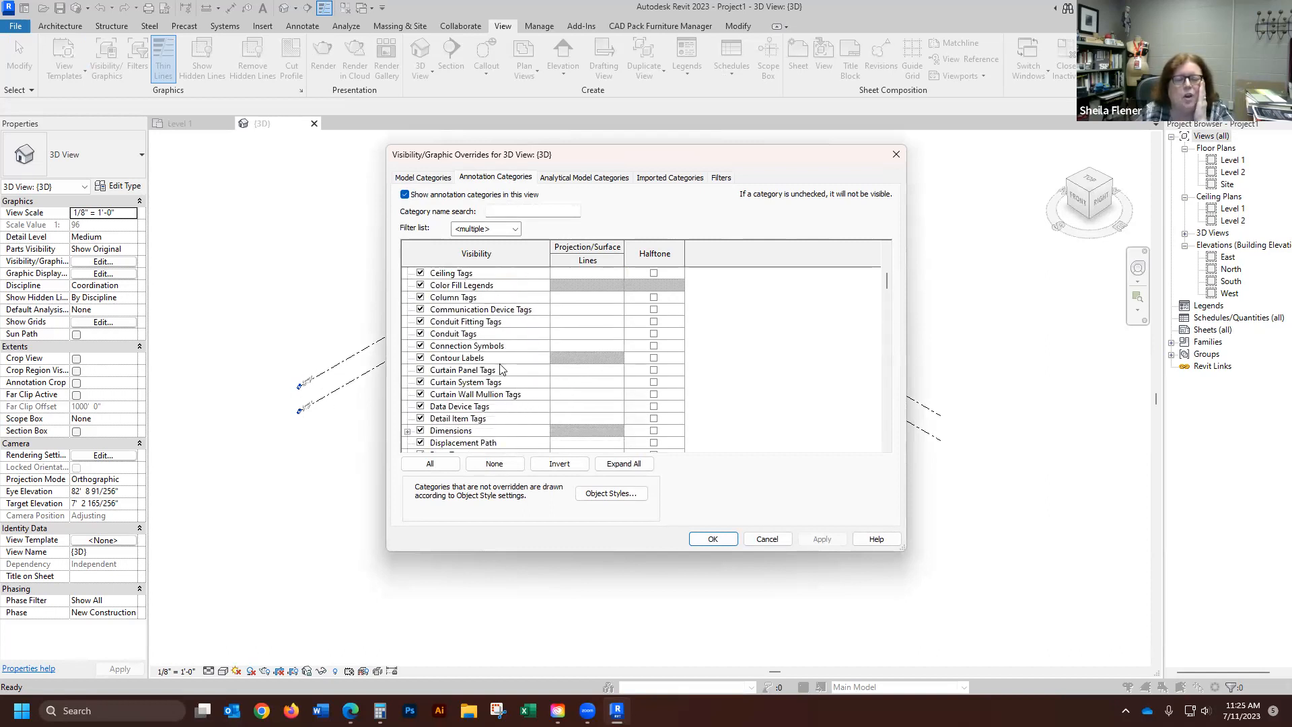
pyautogui.scroll(-3, 500, 374)
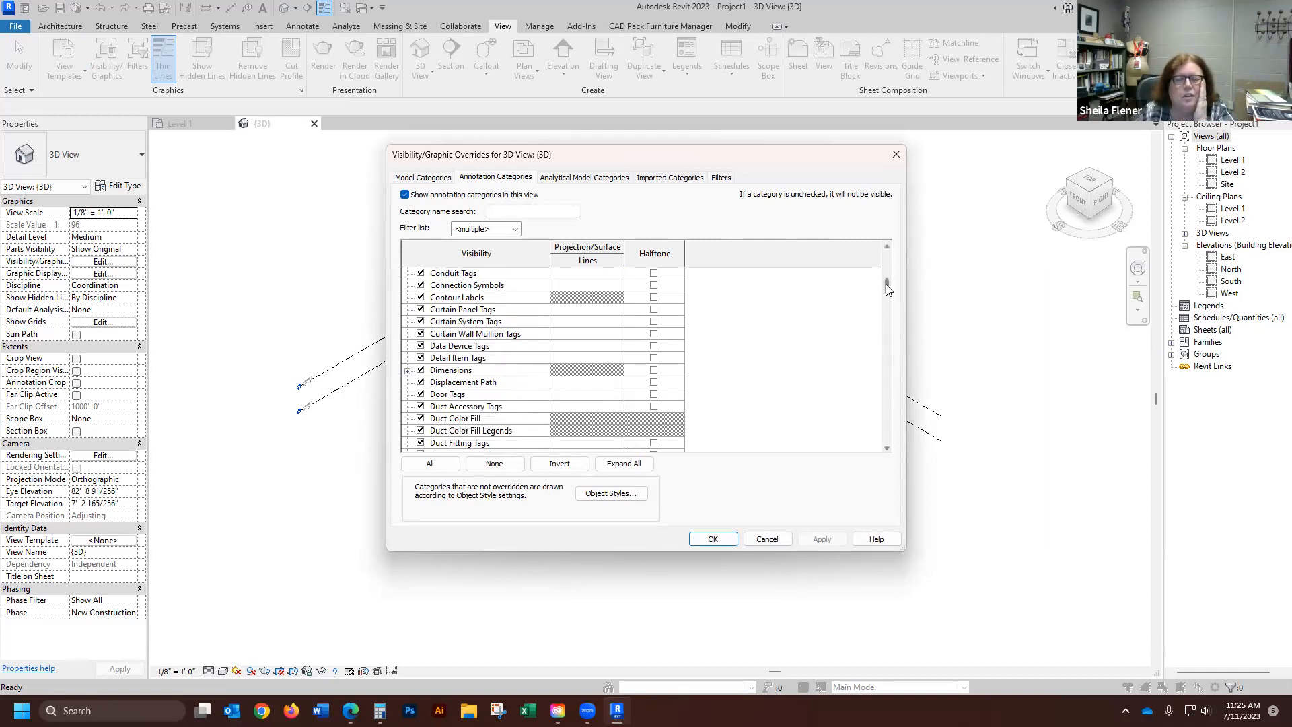
pyautogui.moveTo(887, 287); pyautogui.dragTo(896, 328)
pyautogui.click(421, 382)
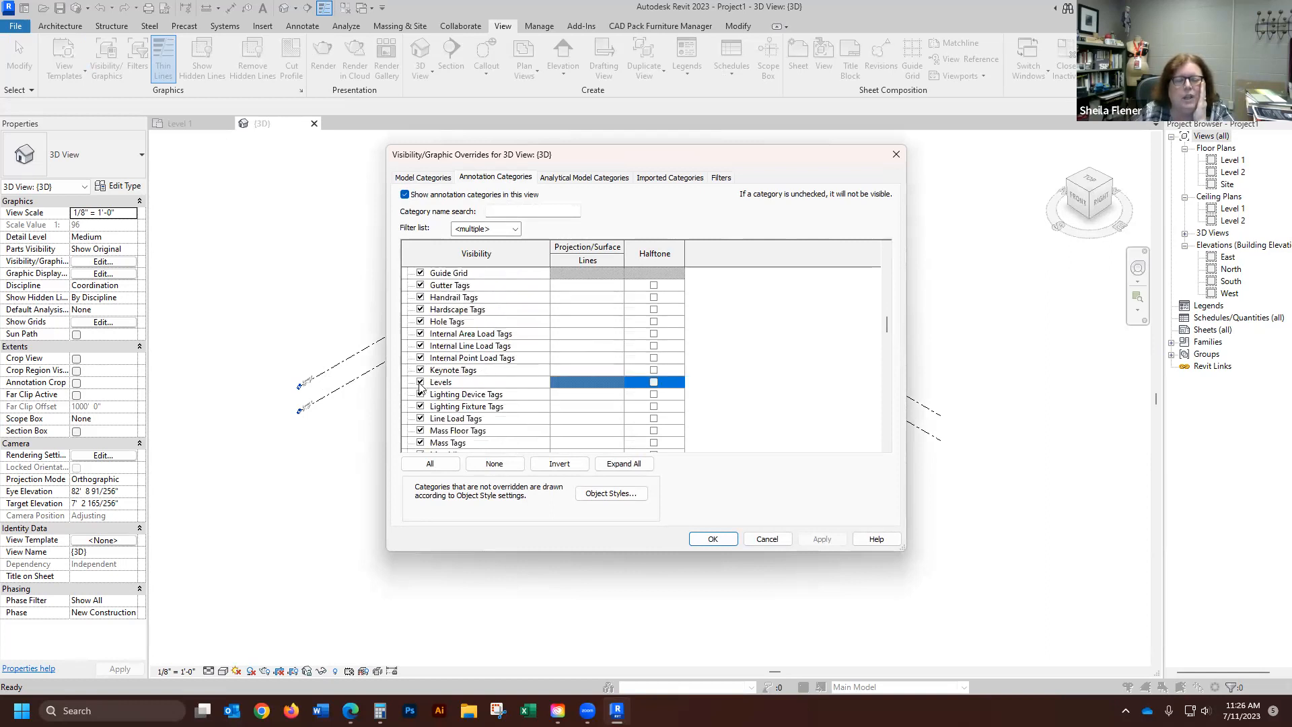
pyautogui.click(710, 539)
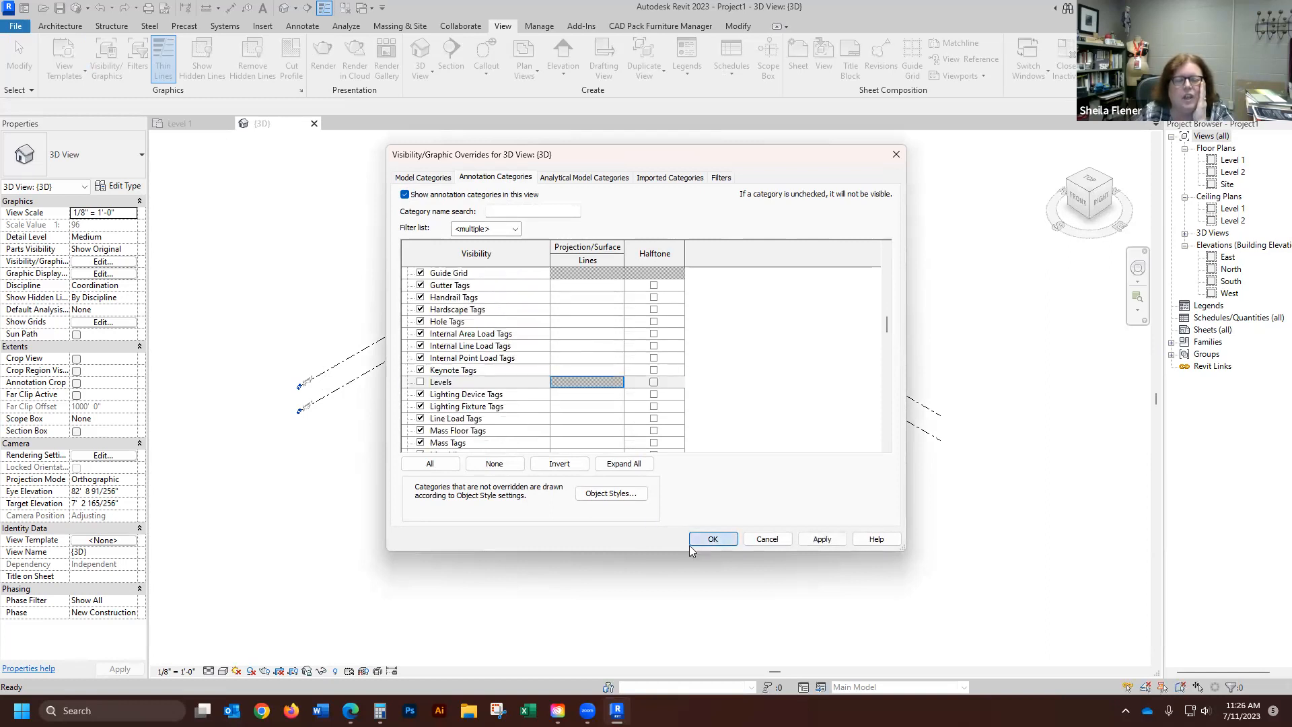
pyautogui.moveTo(413, 281); pyautogui.dragTo(362, 461)
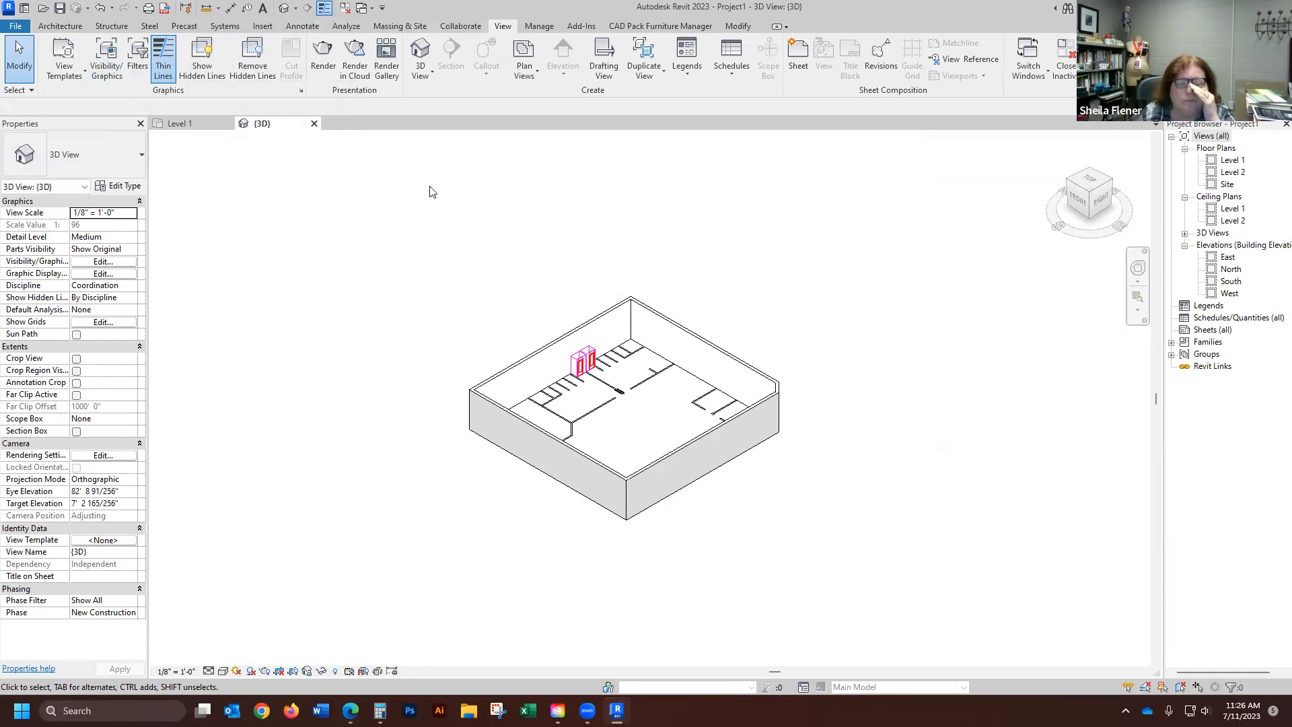
pyautogui.scroll(-1, 476, 288)
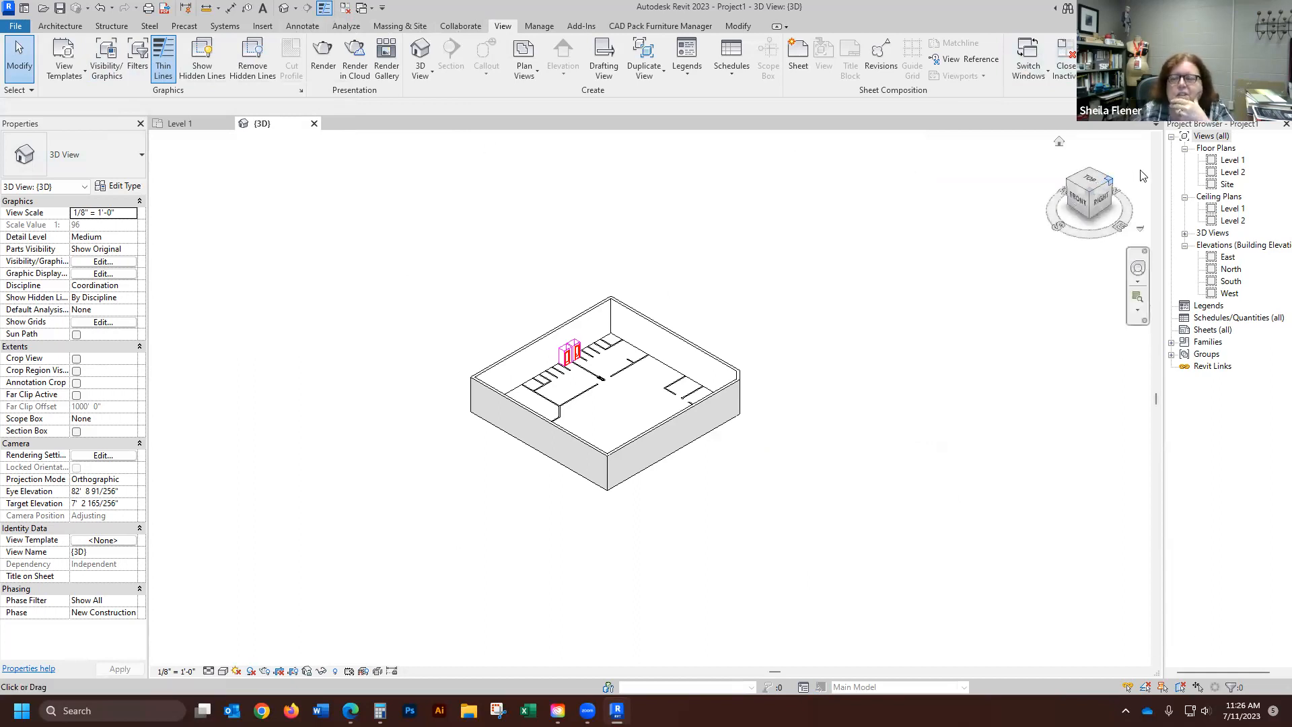
# - Close the Properties palette and the Project Browser, and restore both from the user interface options
pyautogui.click(140, 123)
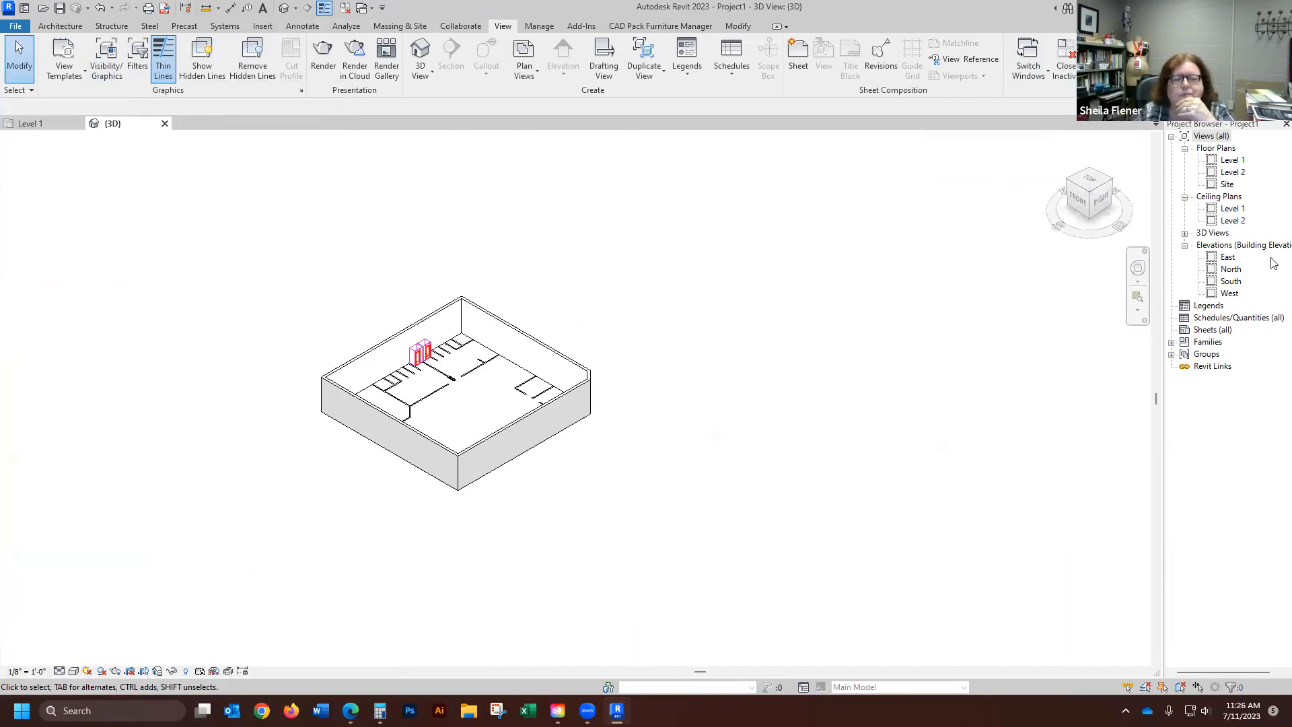
pyautogui.click(1286, 123)
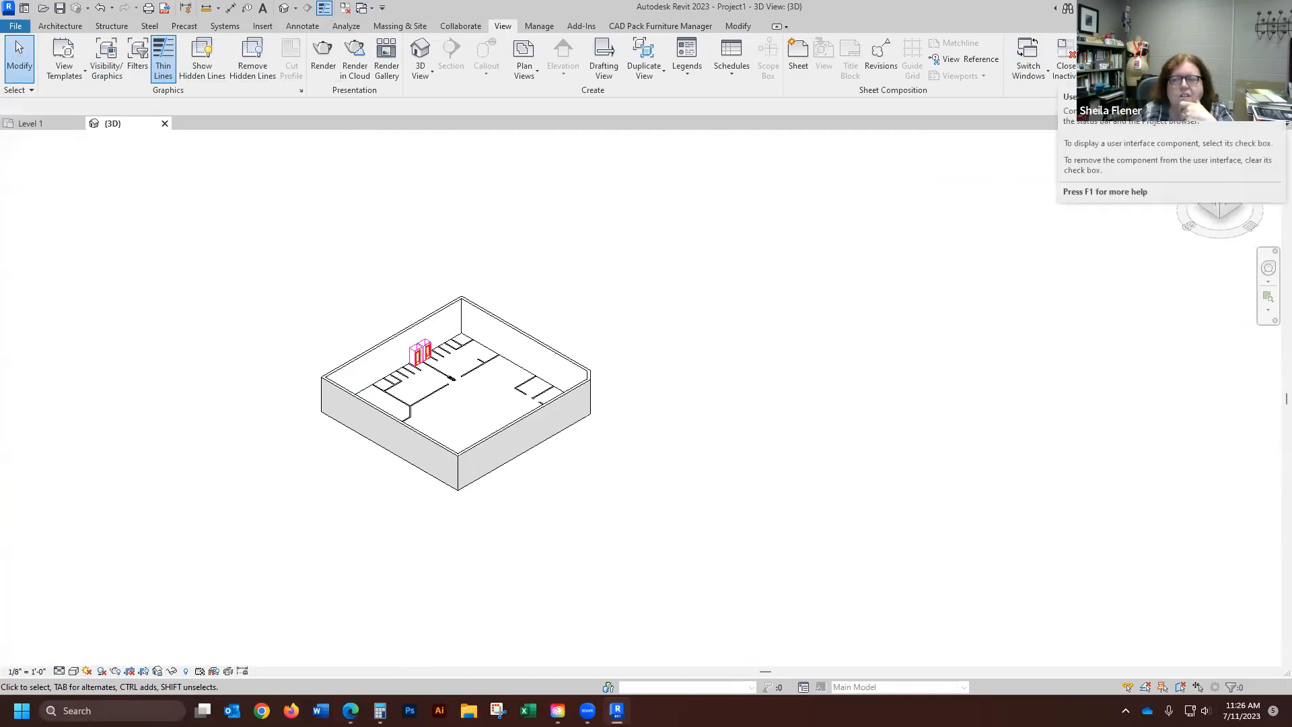
pyautogui.click(1159, 62)
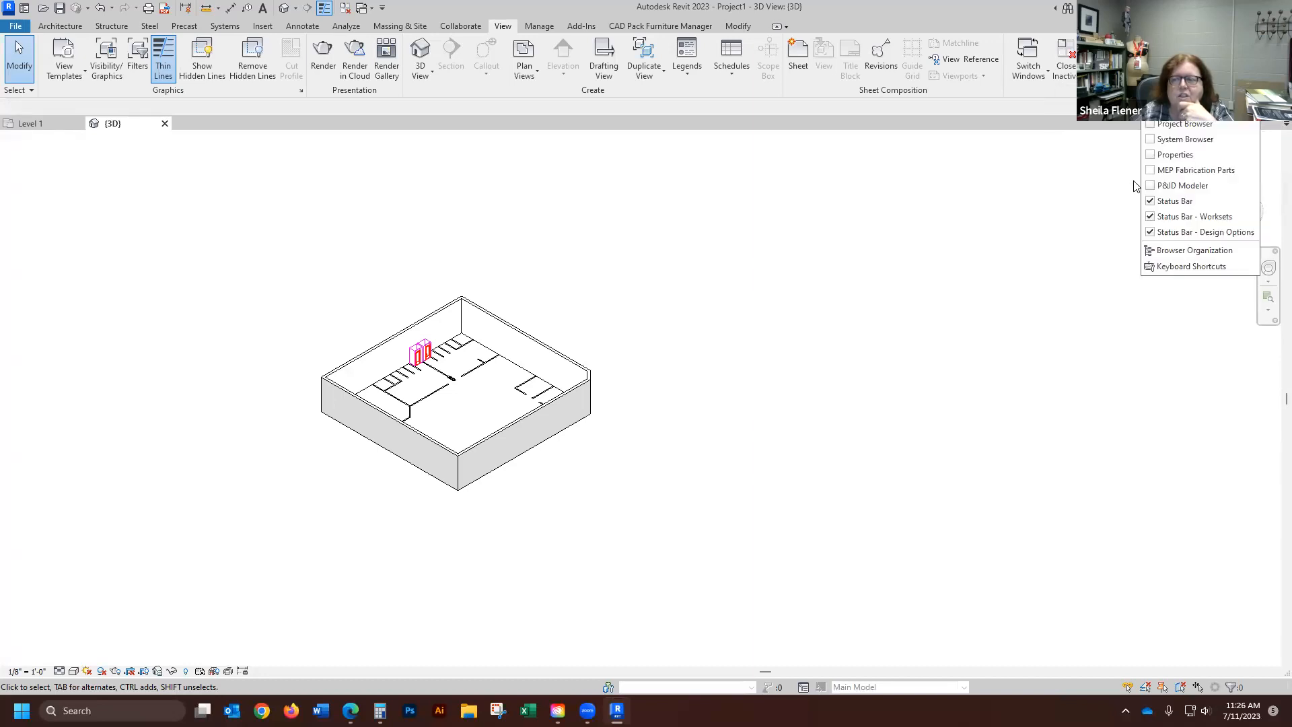
pyautogui.click(1174, 154)
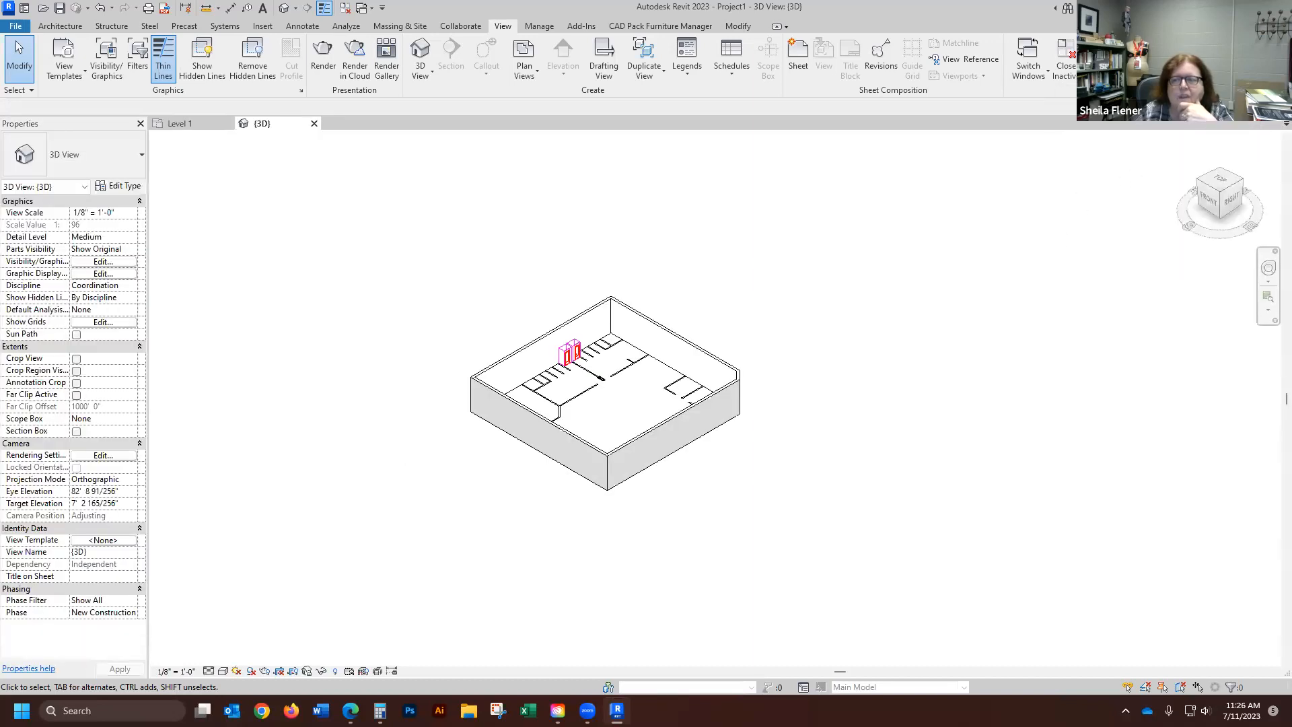
pyautogui.click(1159, 62)
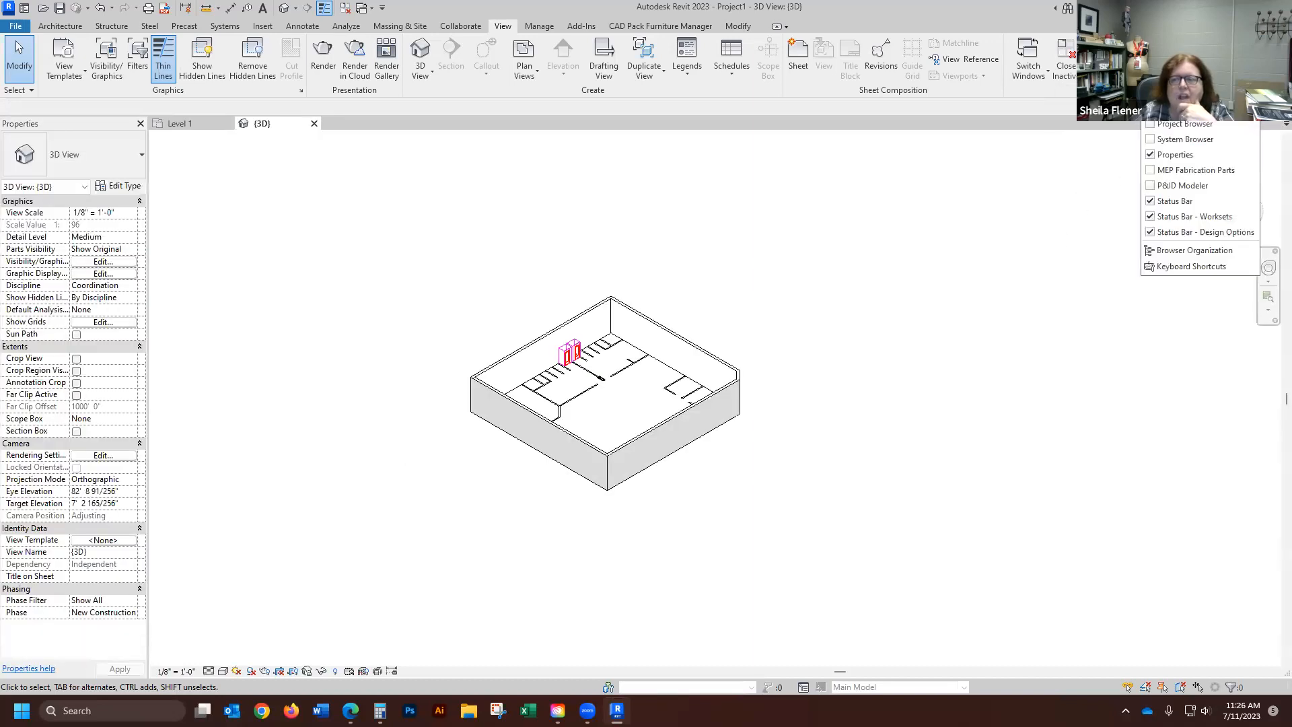
pyautogui.click(1152, 127)
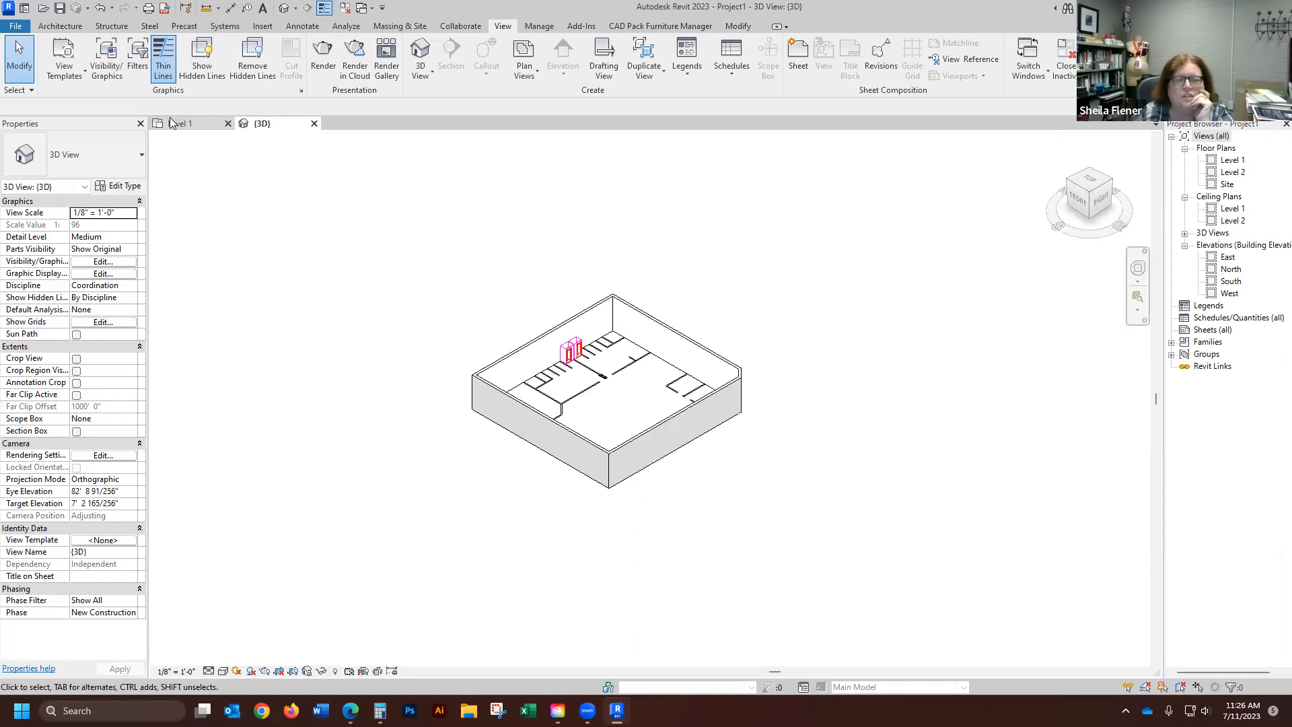
# - Close the 3D view and open the South building elevation to see the walls against the levels
pyautogui.click(314, 125)
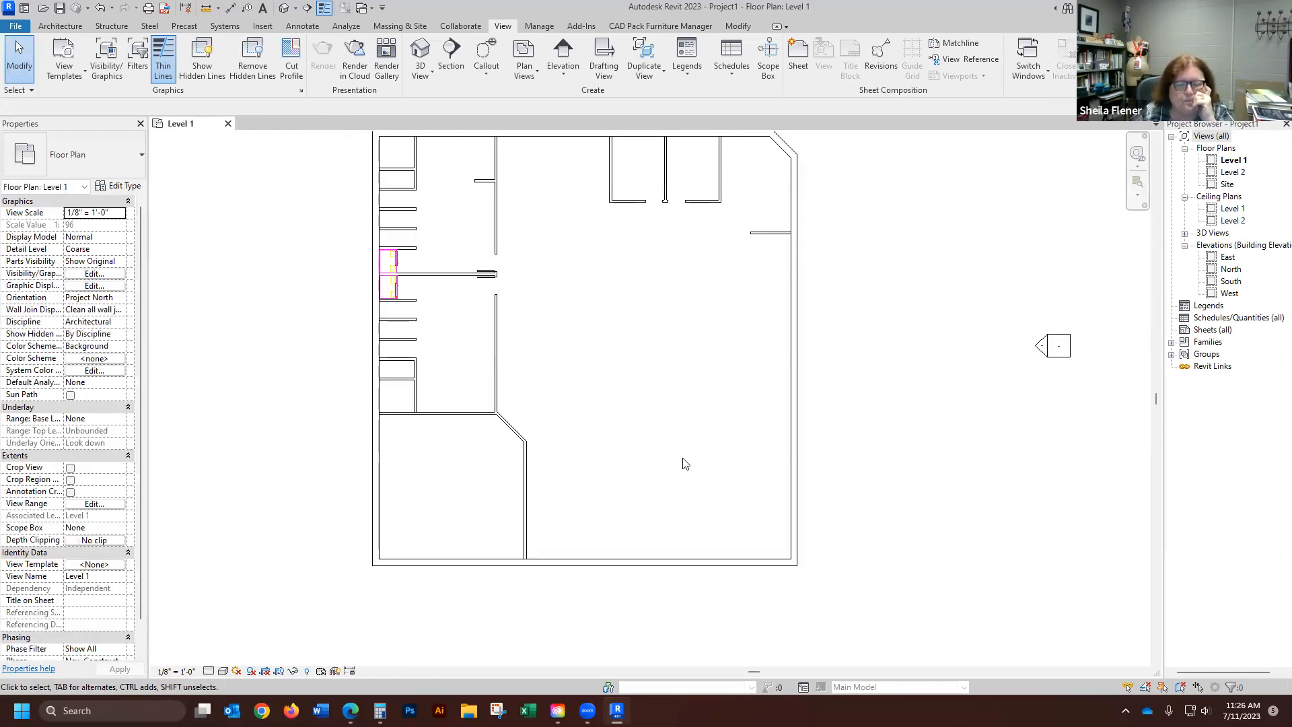
pyautogui.scroll(1, 591, 364)
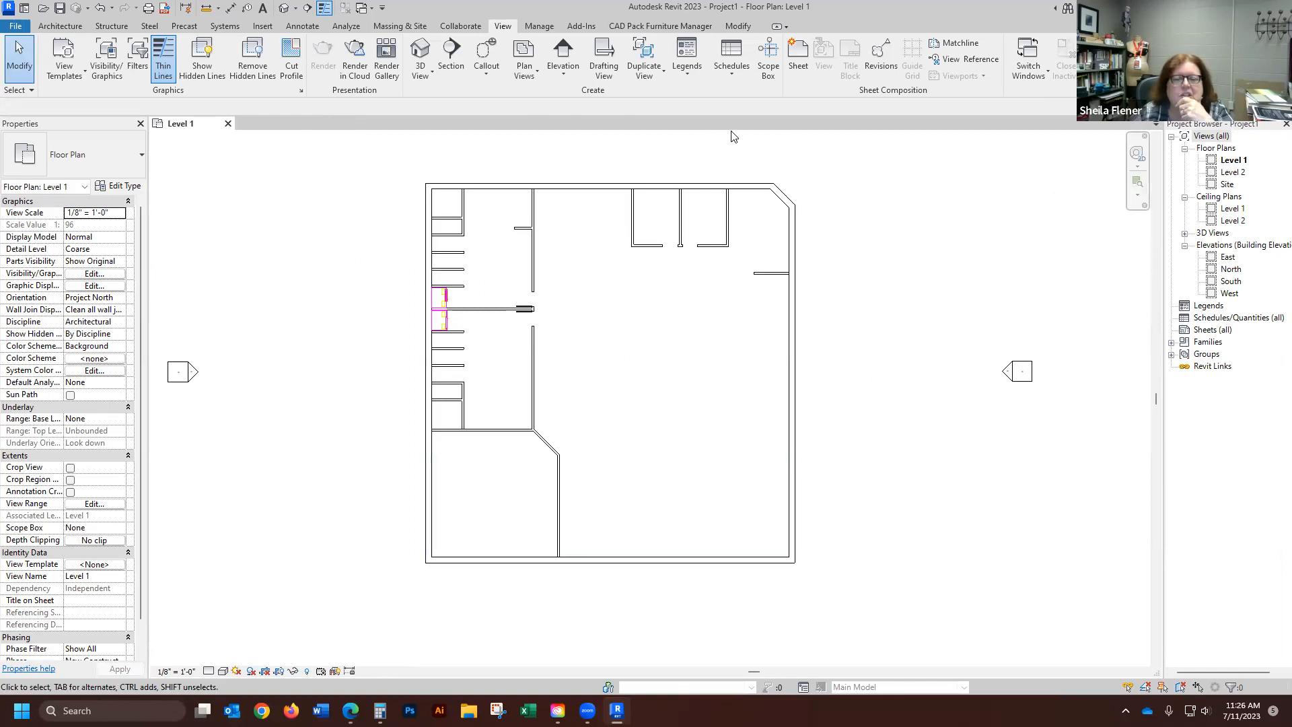
pyautogui.scroll(1, 661, 174)
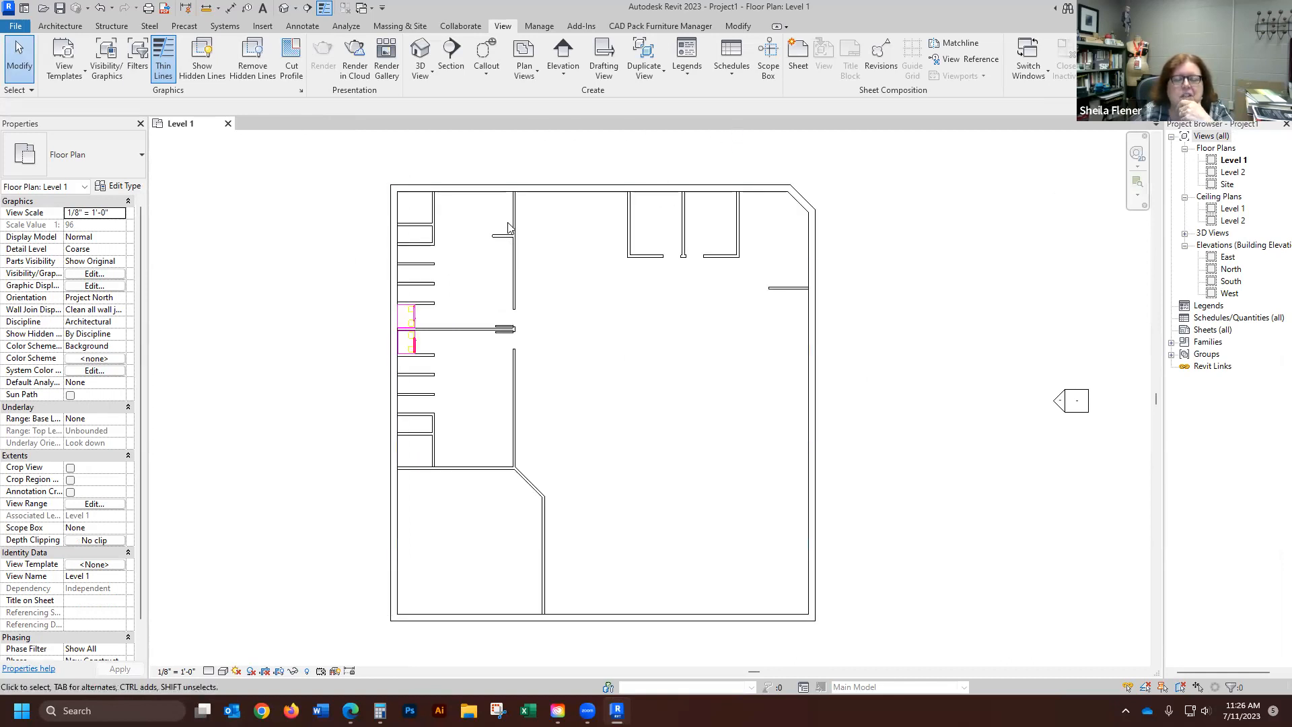
pyautogui.scroll(-1, 506, 219)
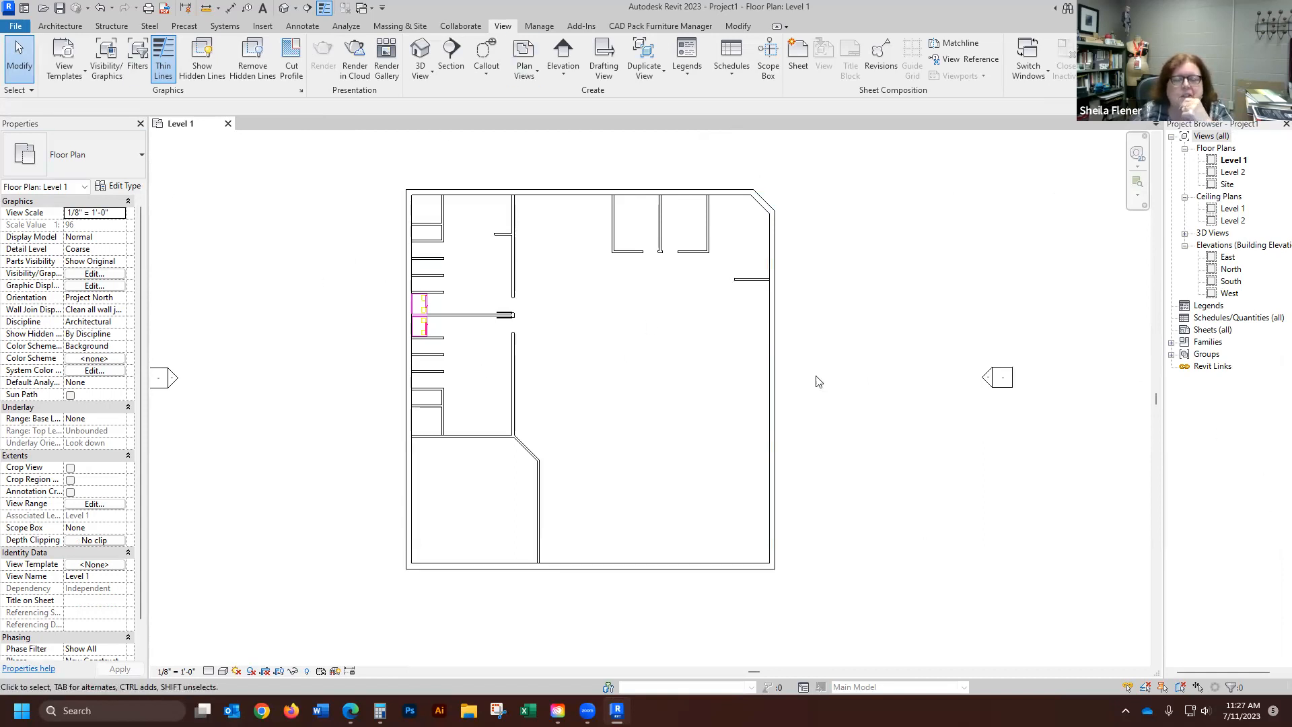
pyautogui.doubleClick(1229, 282)
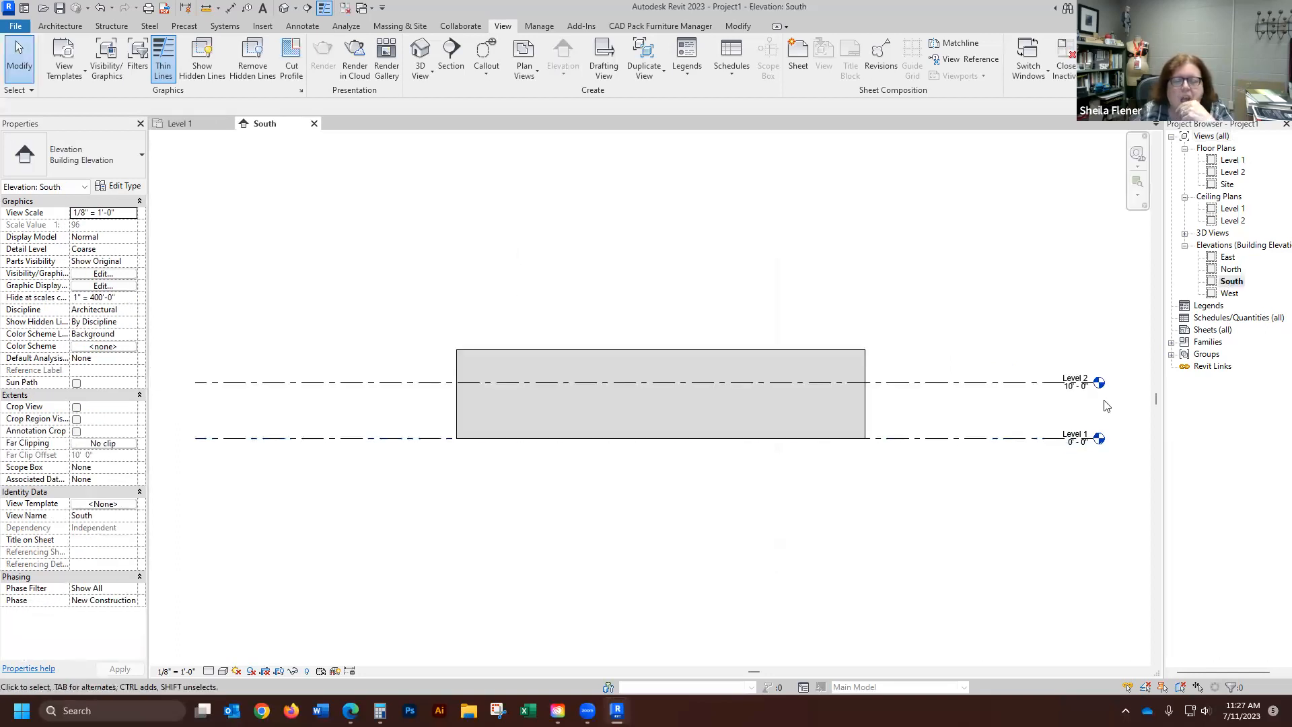
pyautogui.scroll(1, 1112, 385)
pyautogui.scroll(-4, 702, 380)
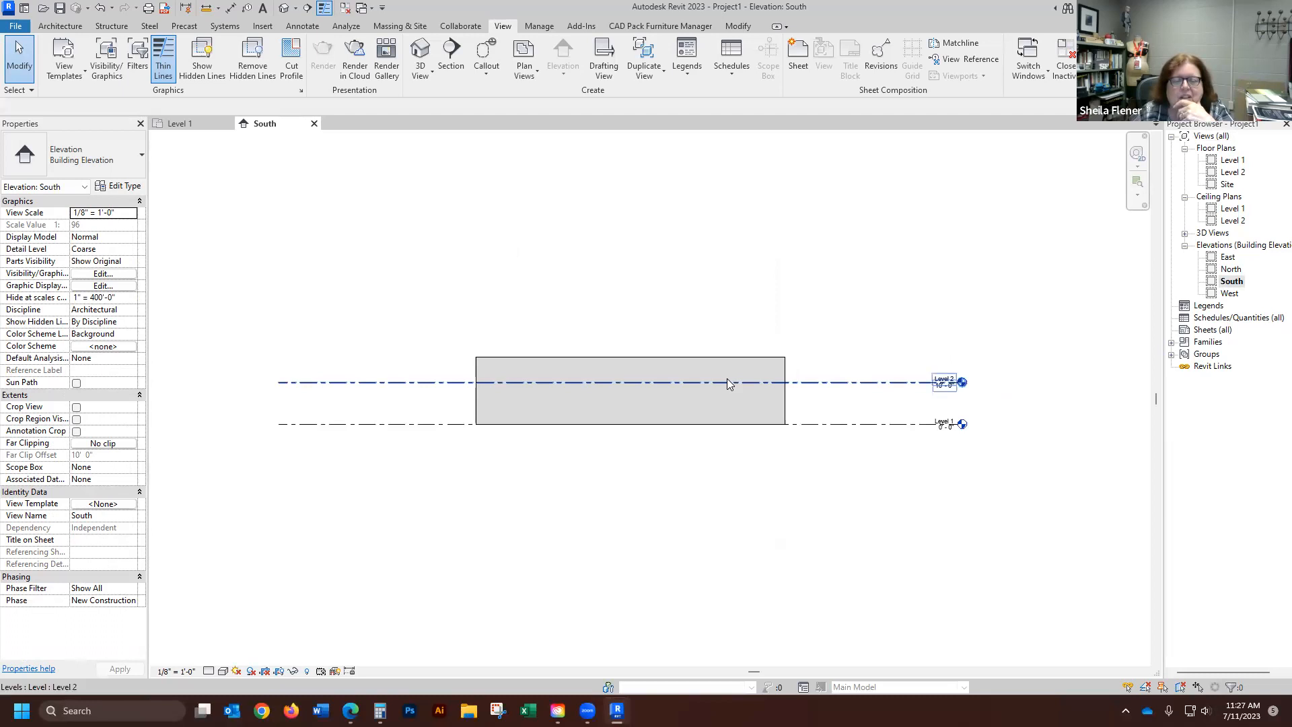
pyautogui.scroll(2, 528, 286)
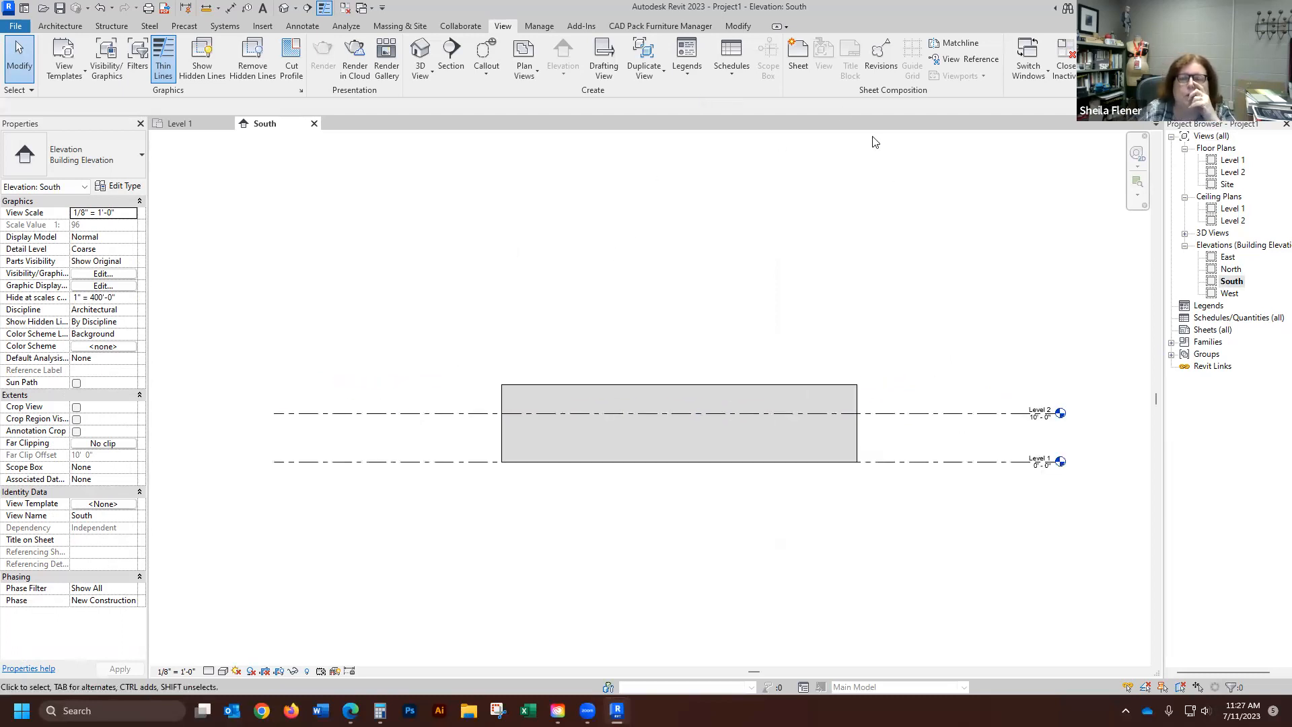
# - Draw a new level above the walls at about 21' 6", with both ends aligned to the existing level lines
pyautogui.click(61, 27)
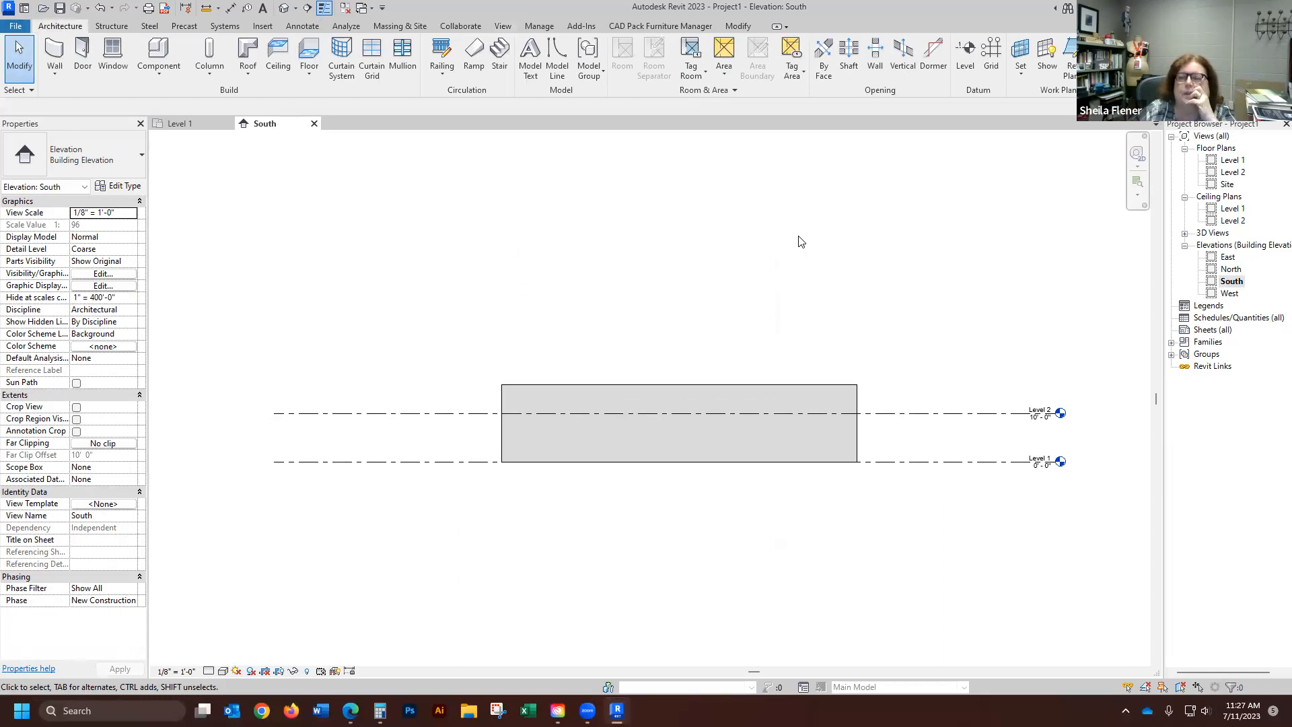
pyautogui.click(963, 62)
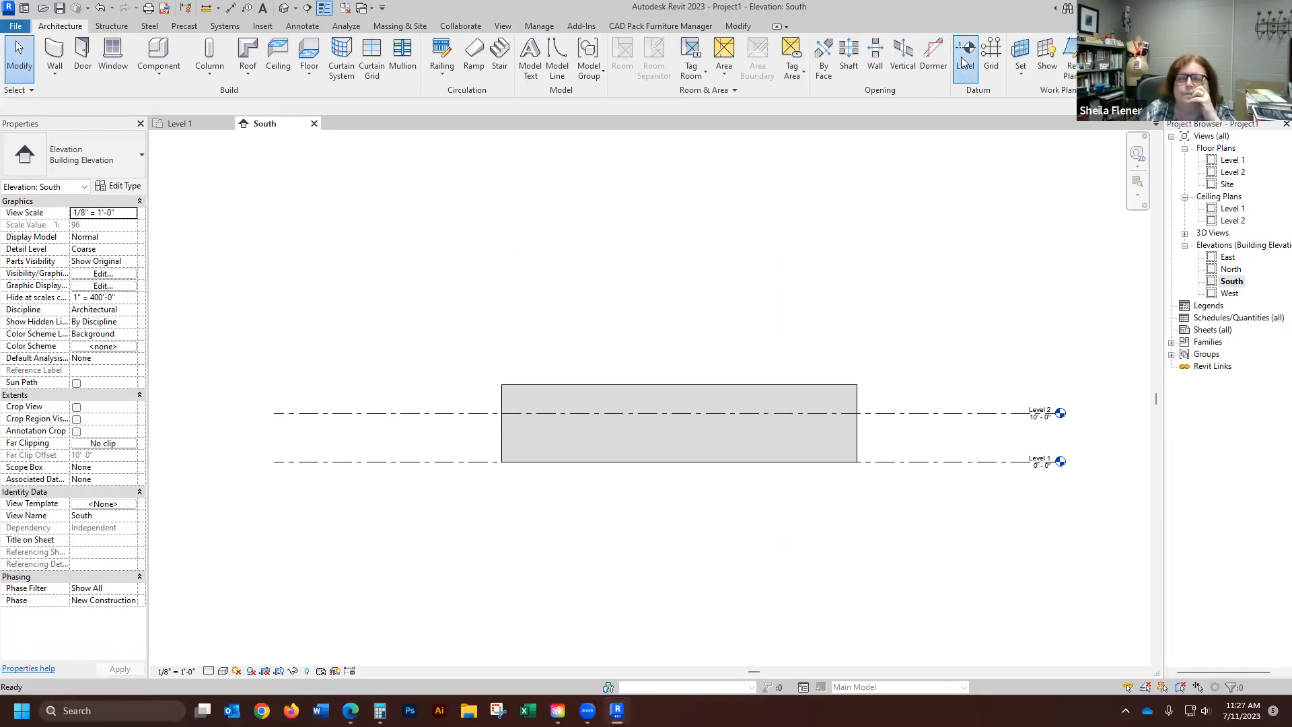
pyautogui.click(274, 358)
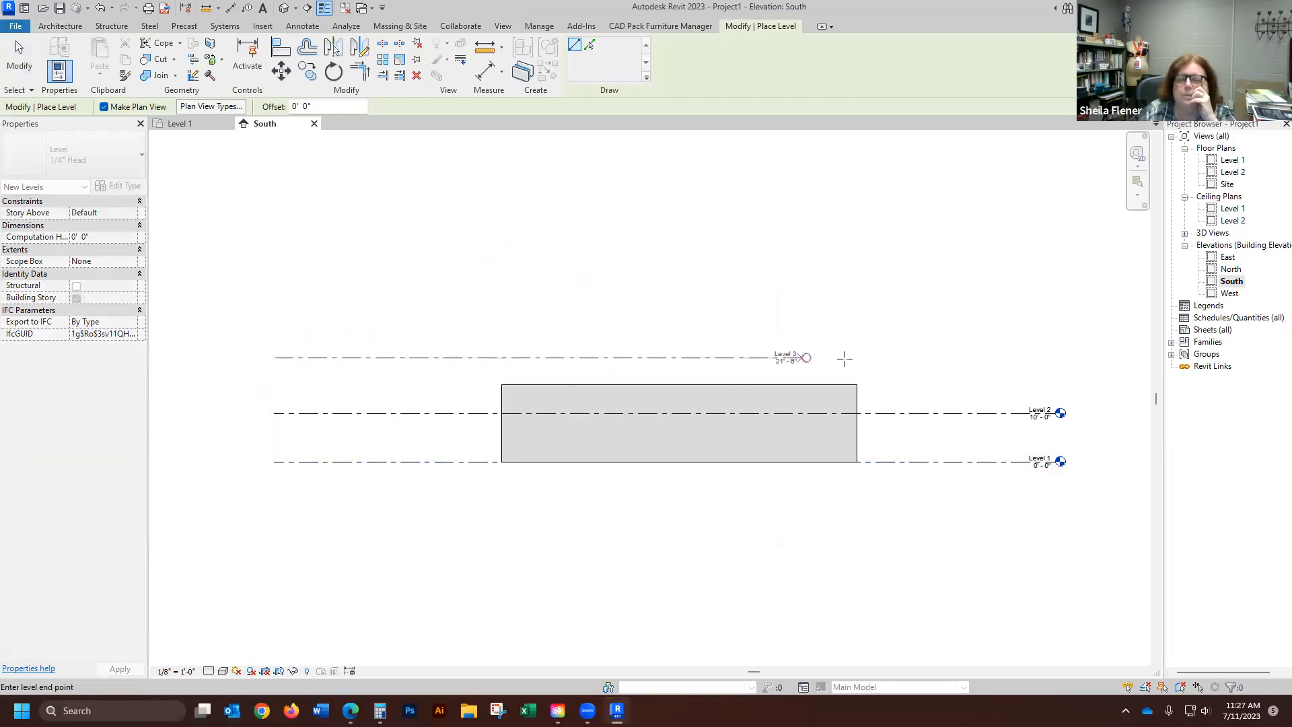
pyautogui.click(1057, 363)
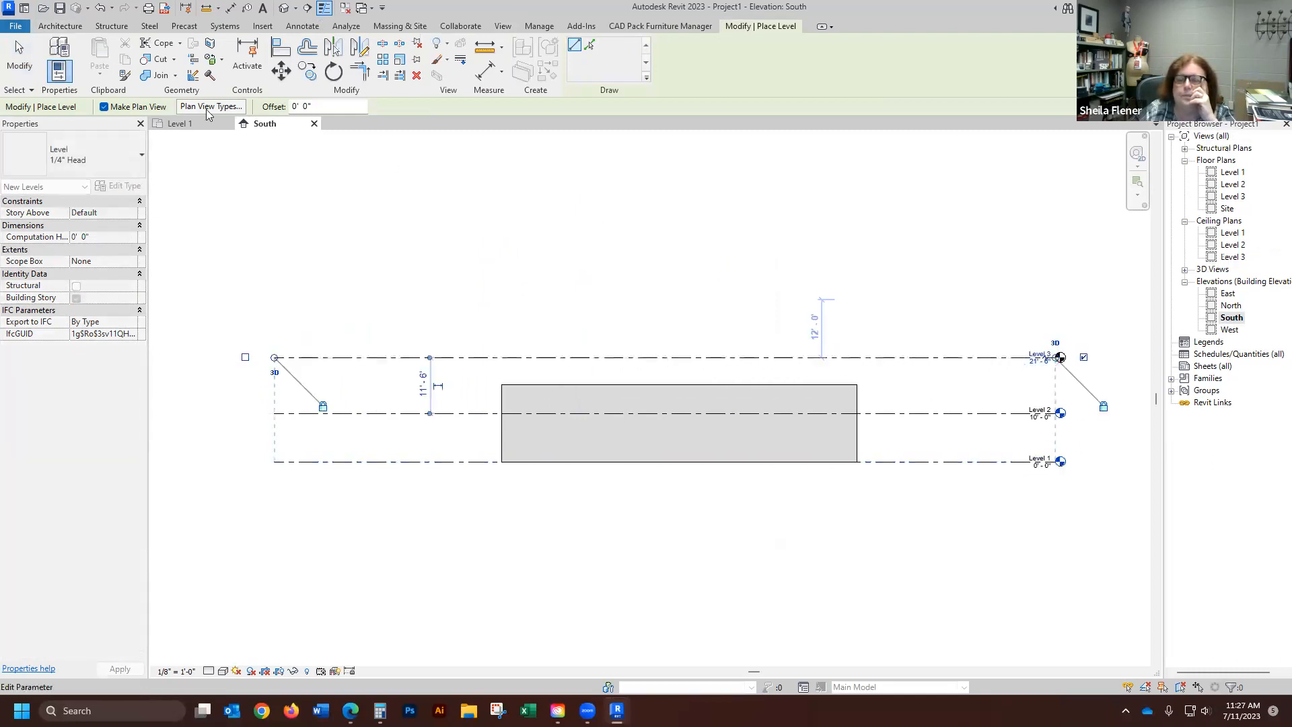
pyautogui.press('Escape')
pyautogui.press('Escape')
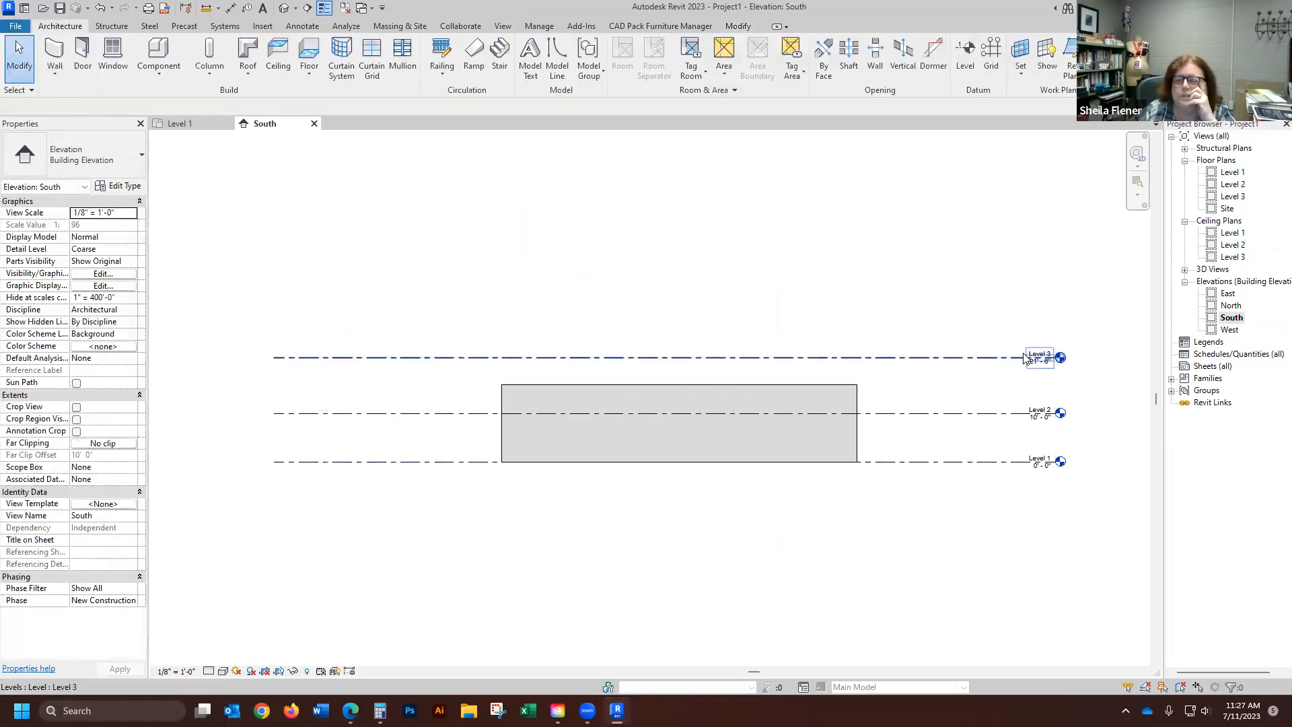
# - Set the elevation of the new uppermost level to 16' 0"
pyautogui.scroll(2, 1046, 379)
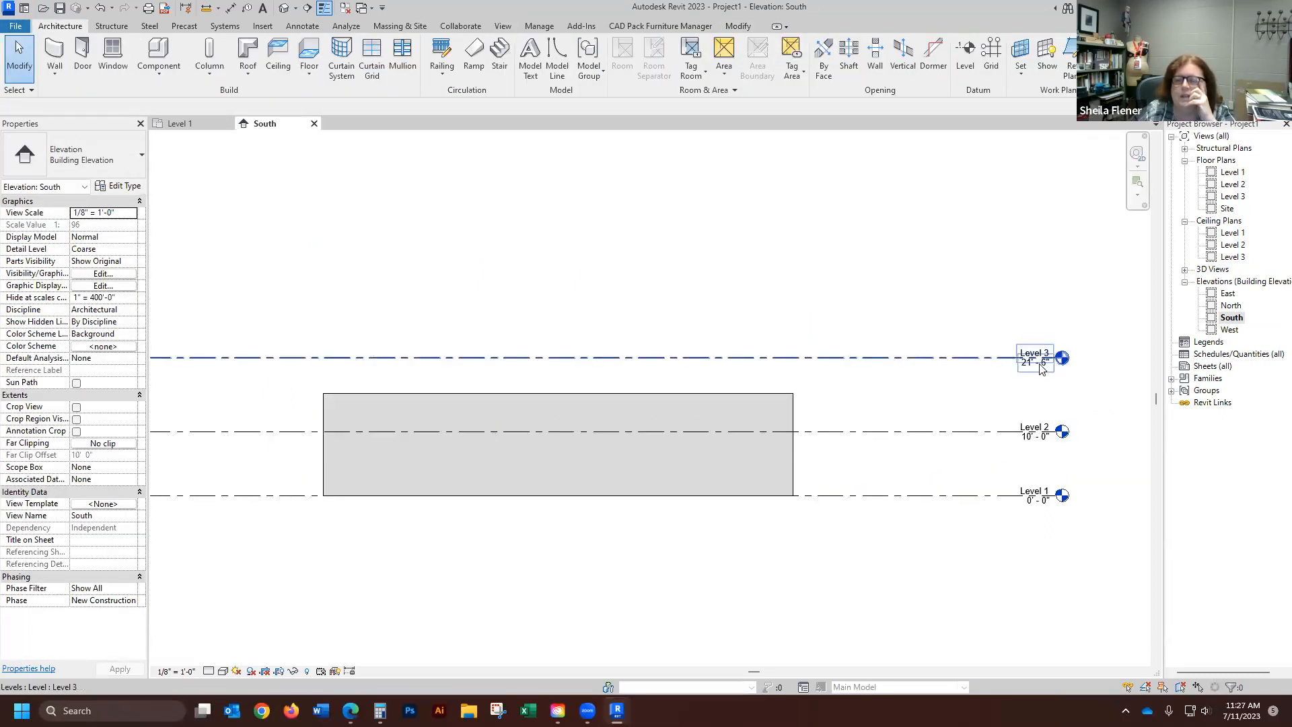
pyautogui.click(1040, 368)
pyautogui.click(1013, 363)
pyautogui.scroll(1, 1010, 361)
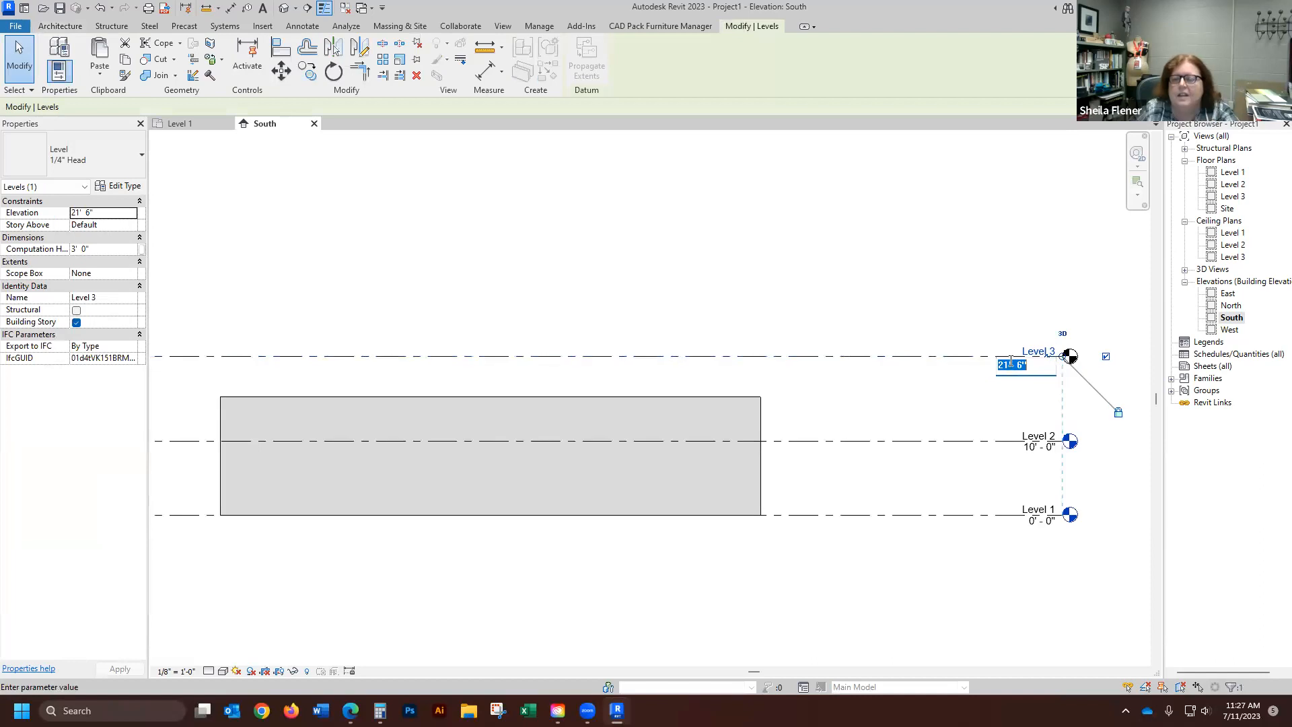
pyautogui.click(1007, 364)
pyautogui.write("16' ")
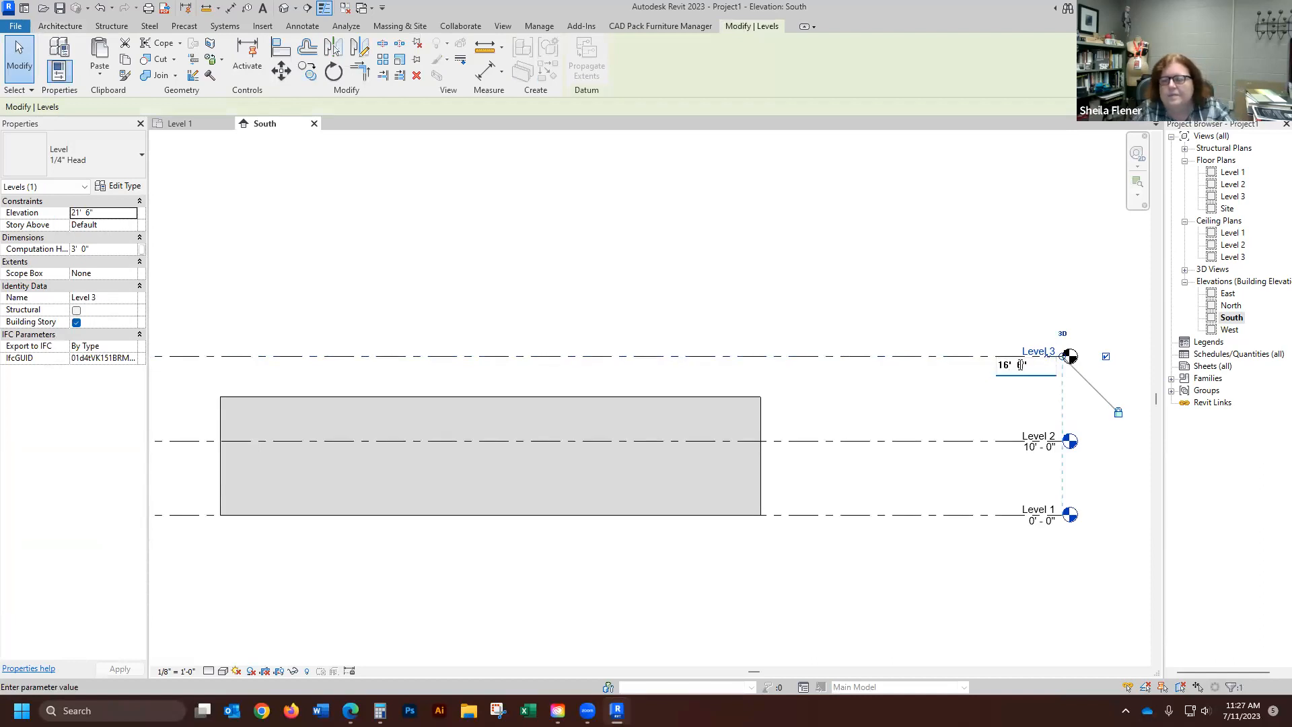
pyautogui.write('0')
pyautogui.press('Return')
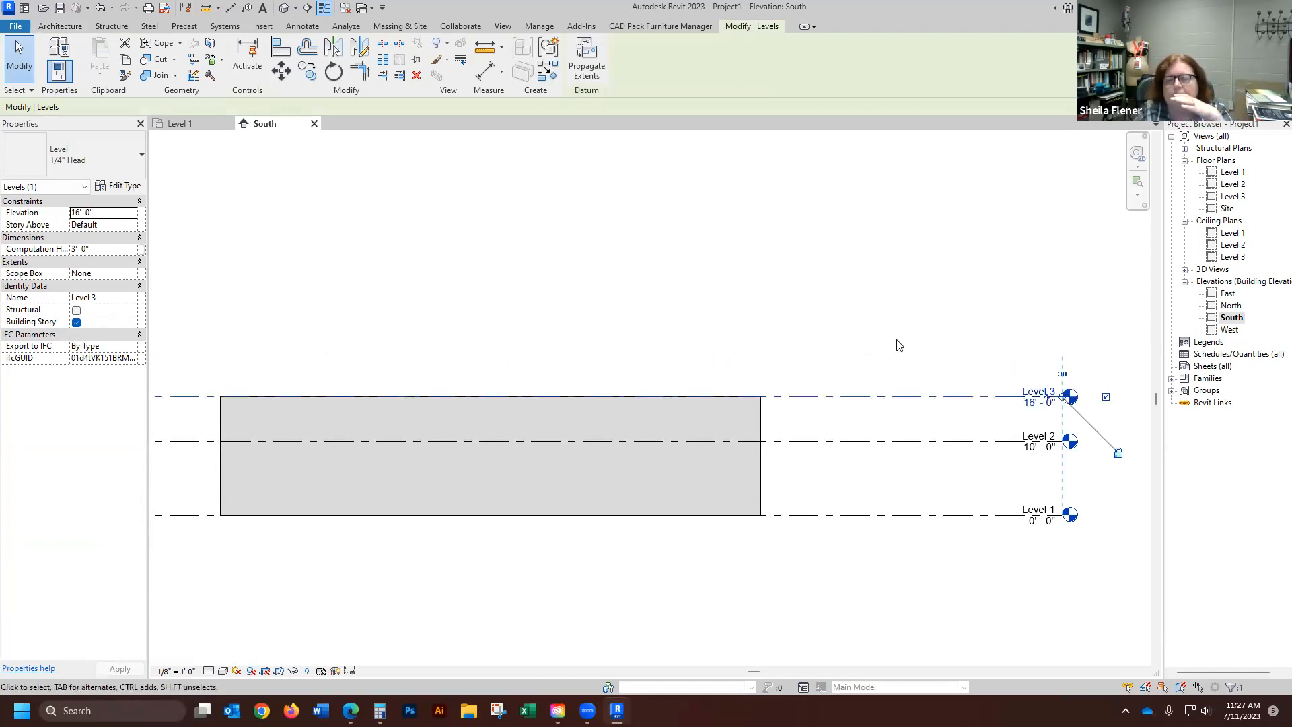
pyautogui.scroll(-1, 924, 310)
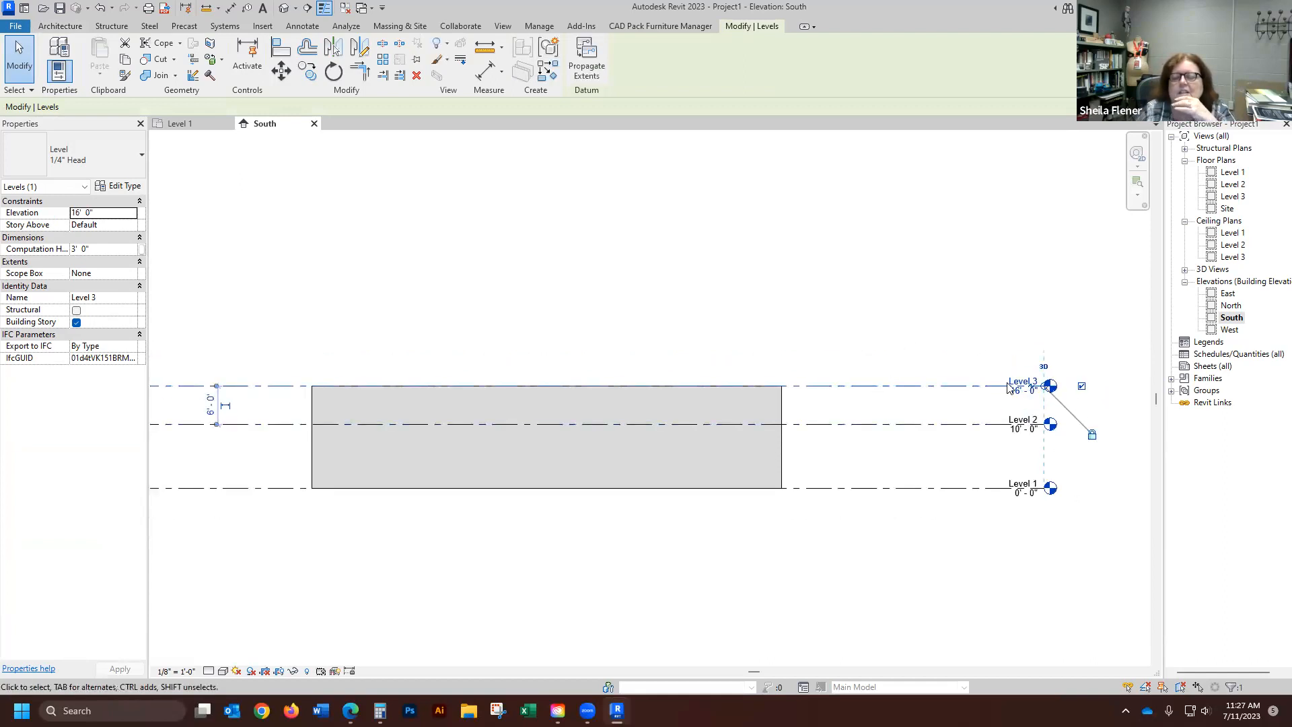
# - Set the elevation of the middle level, Level 2, to 12' 0"
pyautogui.scroll(-1, 833, 303)
pyautogui.scroll(1, 956, 403)
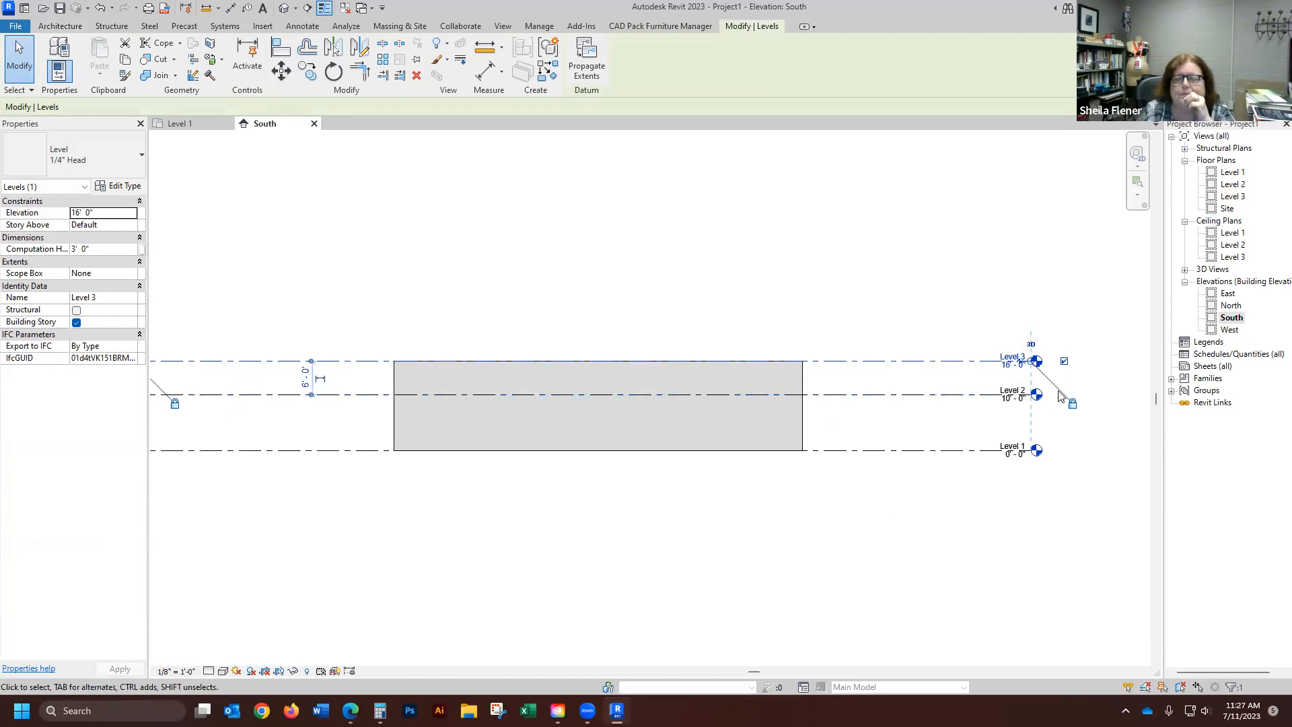
pyautogui.scroll(1, 1053, 412)
pyautogui.scroll(2, 1054, 411)
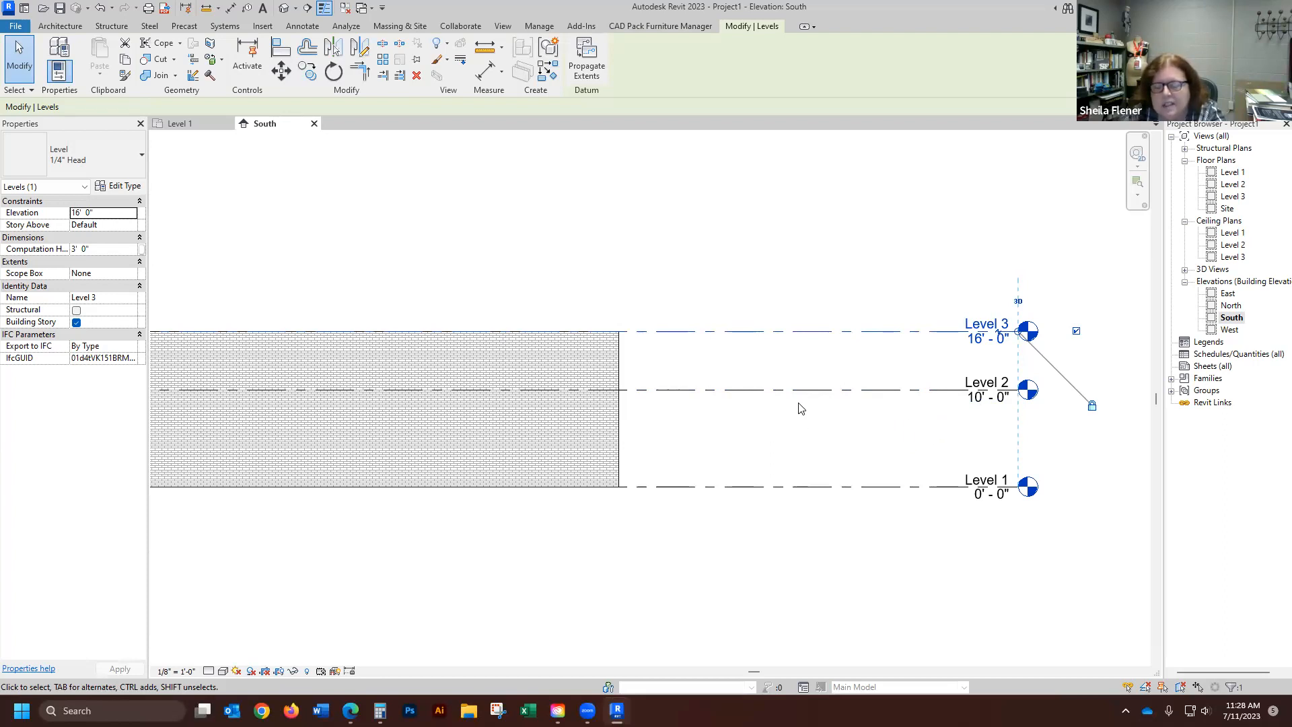
pyautogui.scroll(1, 972, 403)
pyautogui.click(979, 399)
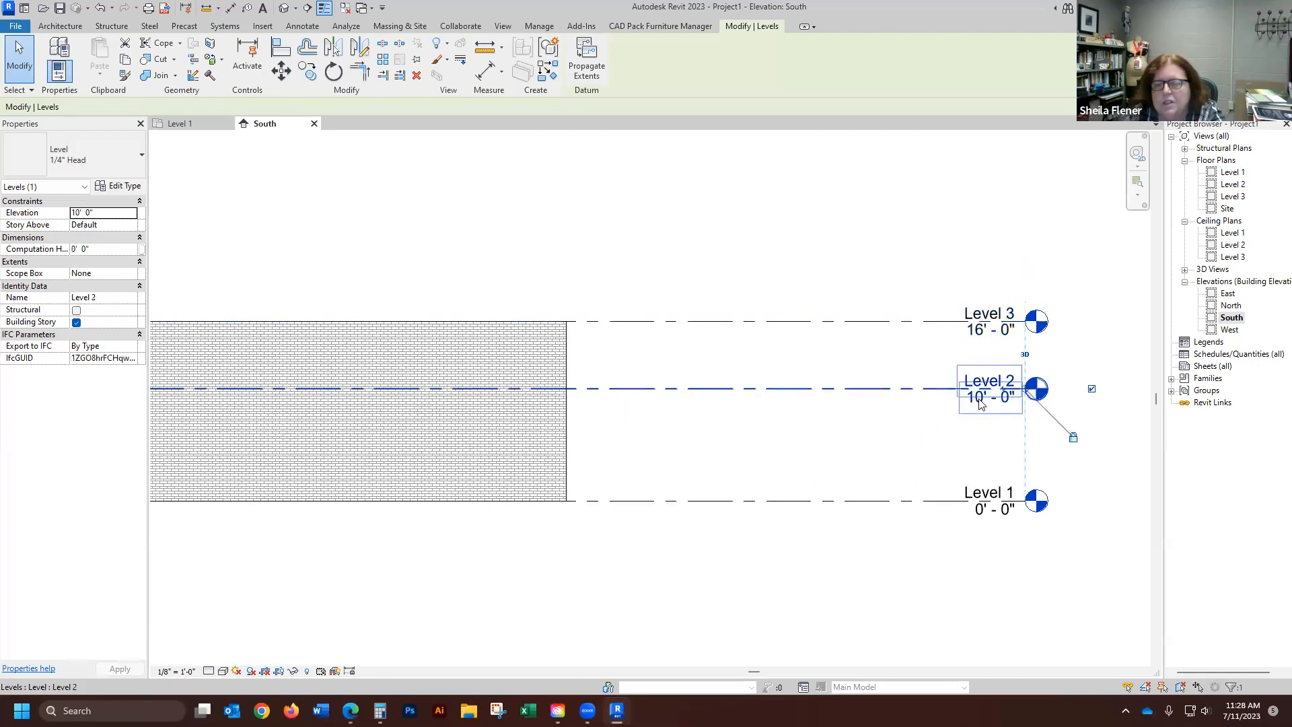
pyautogui.click(979, 399)
pyautogui.click(966, 397)
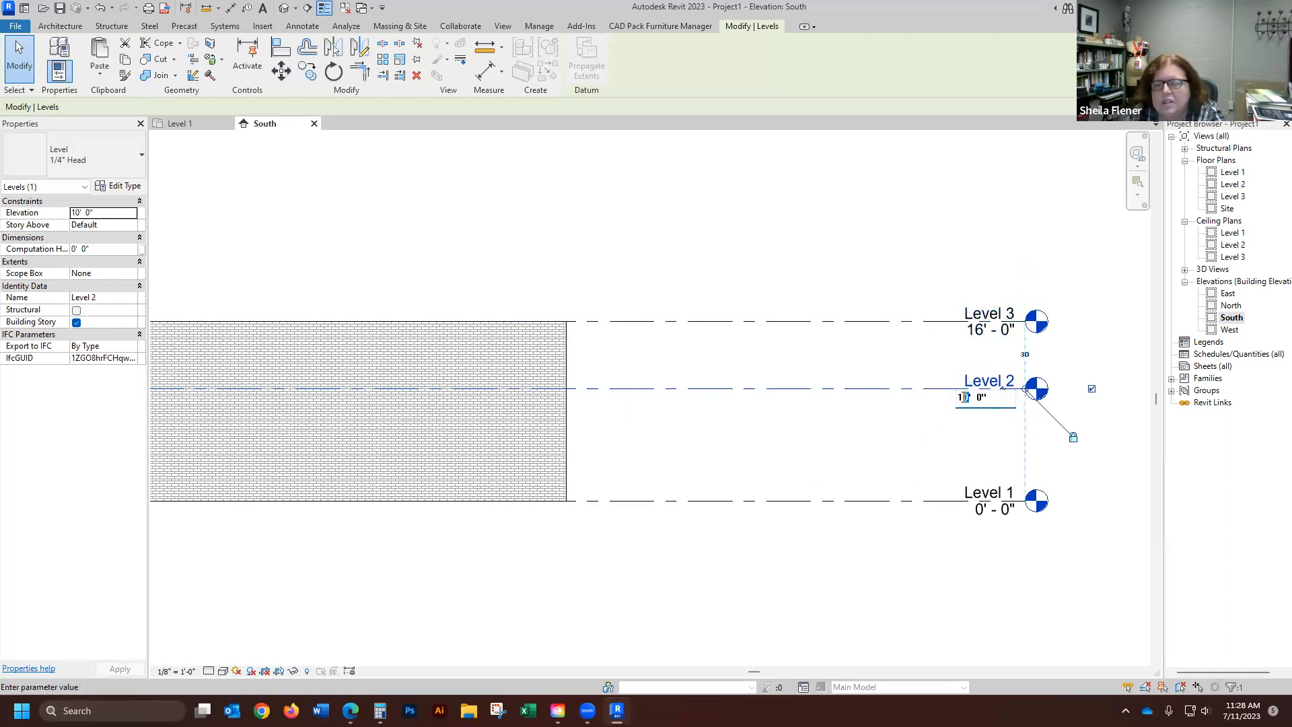
pyautogui.write('2')
pyautogui.press('Return')
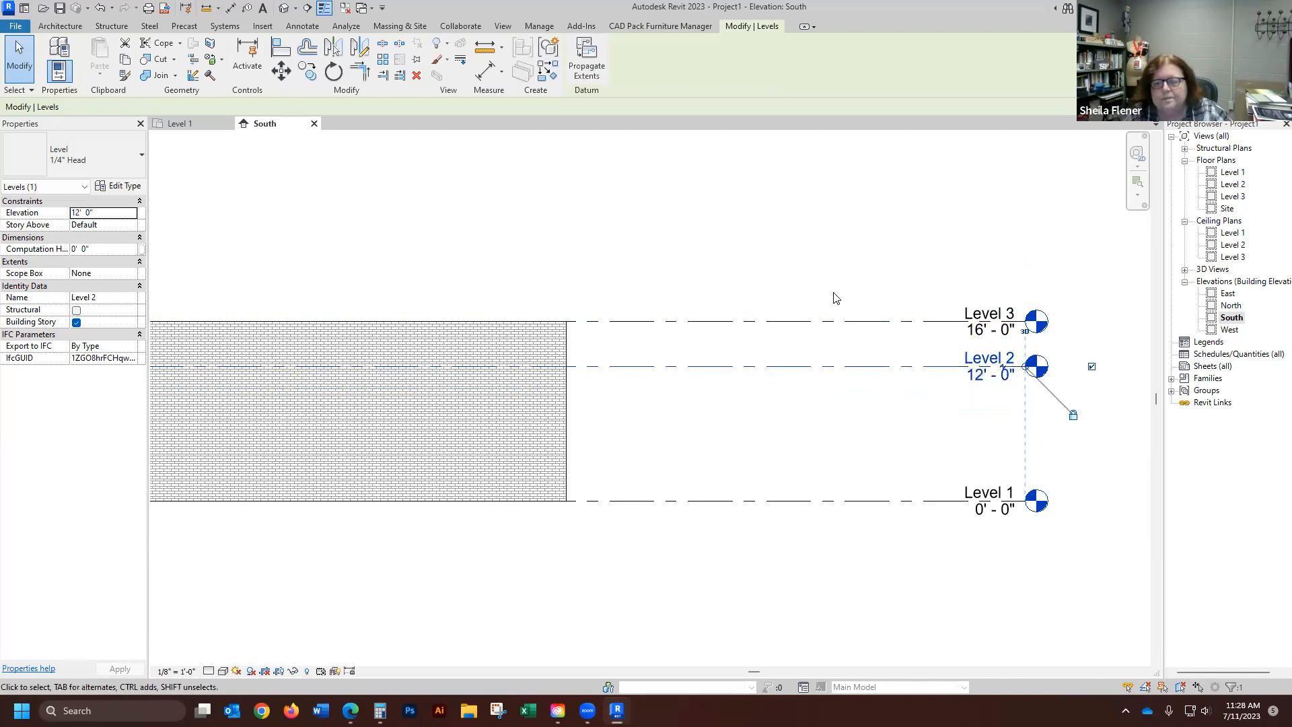
pyautogui.click(710, 476)
# - Review the walls against the three levels, and close the South elevation to return to the Level 1 floor plan
pyautogui.scroll(-2, 710, 476)
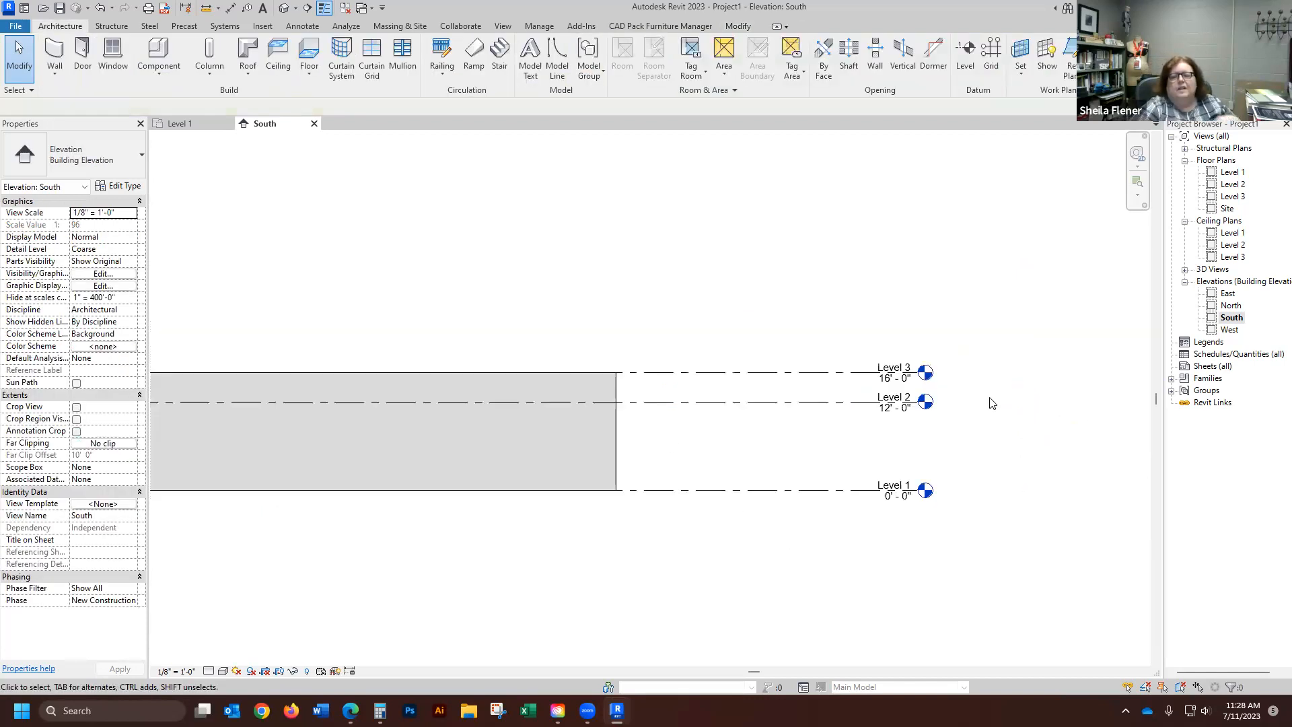
pyautogui.scroll(-2, 1053, 273)
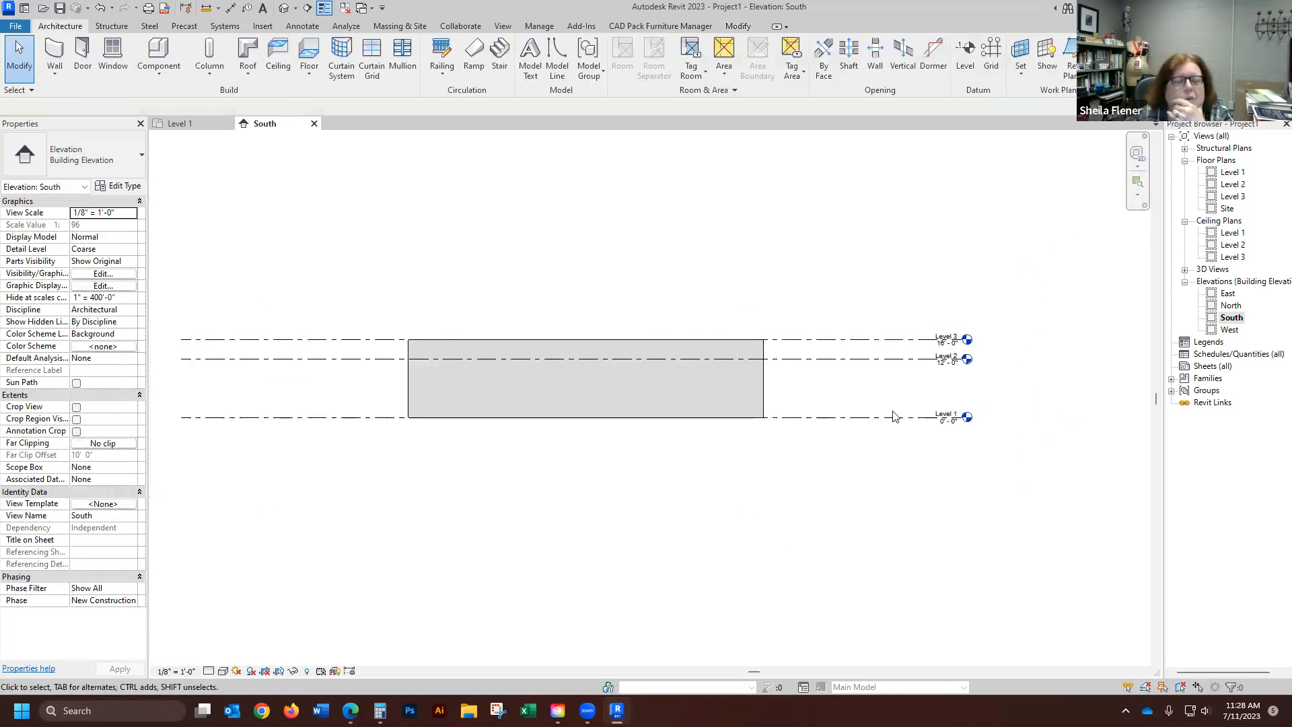
pyautogui.scroll(1, 905, 325)
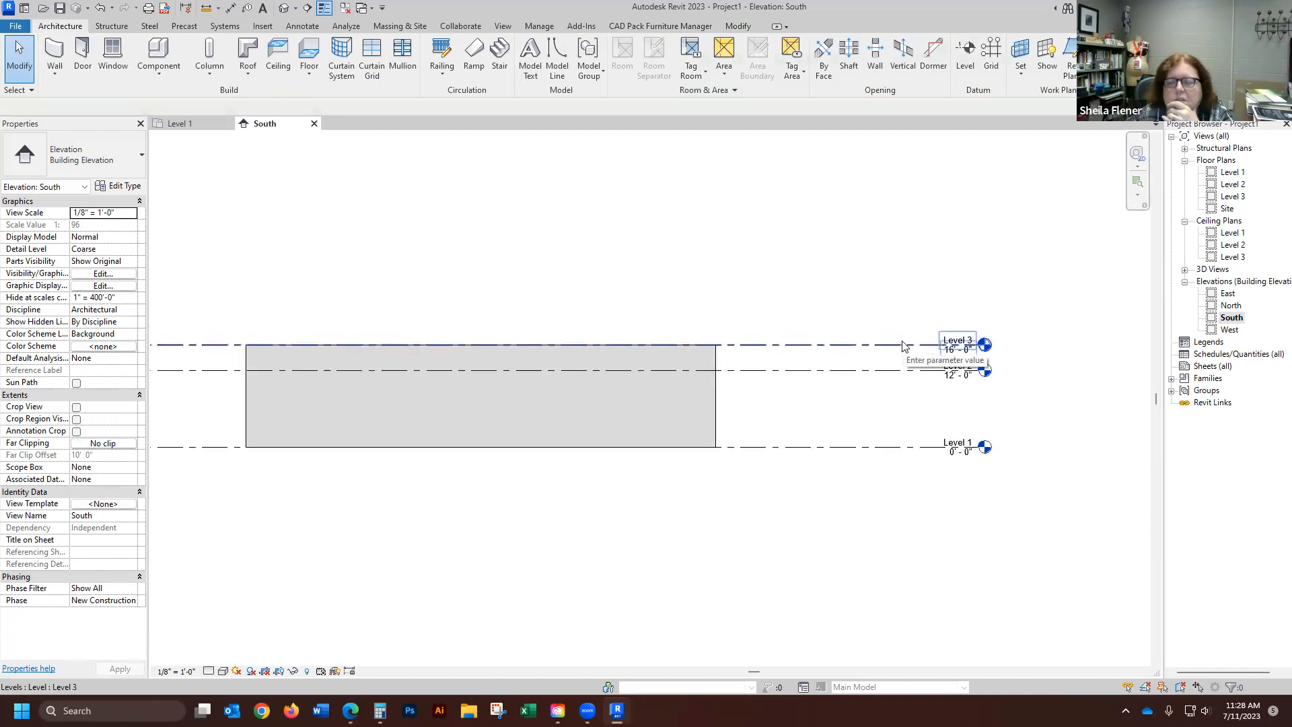
pyautogui.scroll(-1, 906, 343)
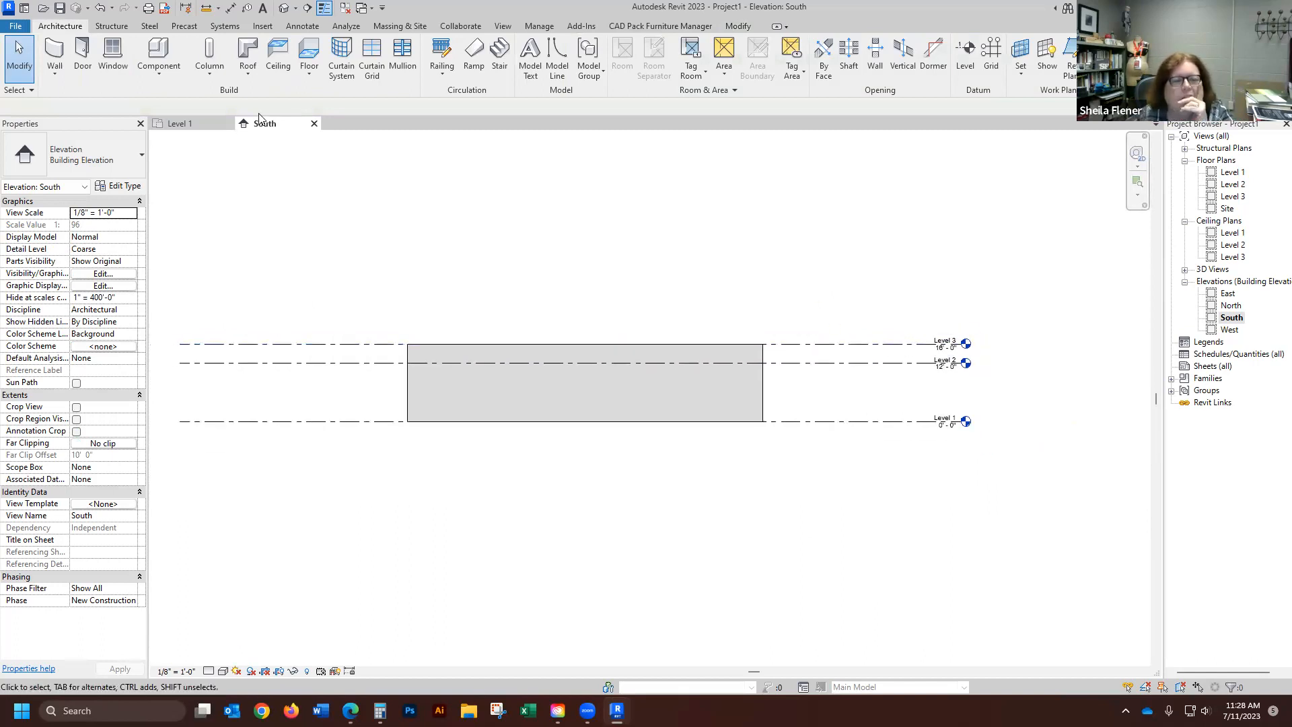
pyautogui.click(314, 124)
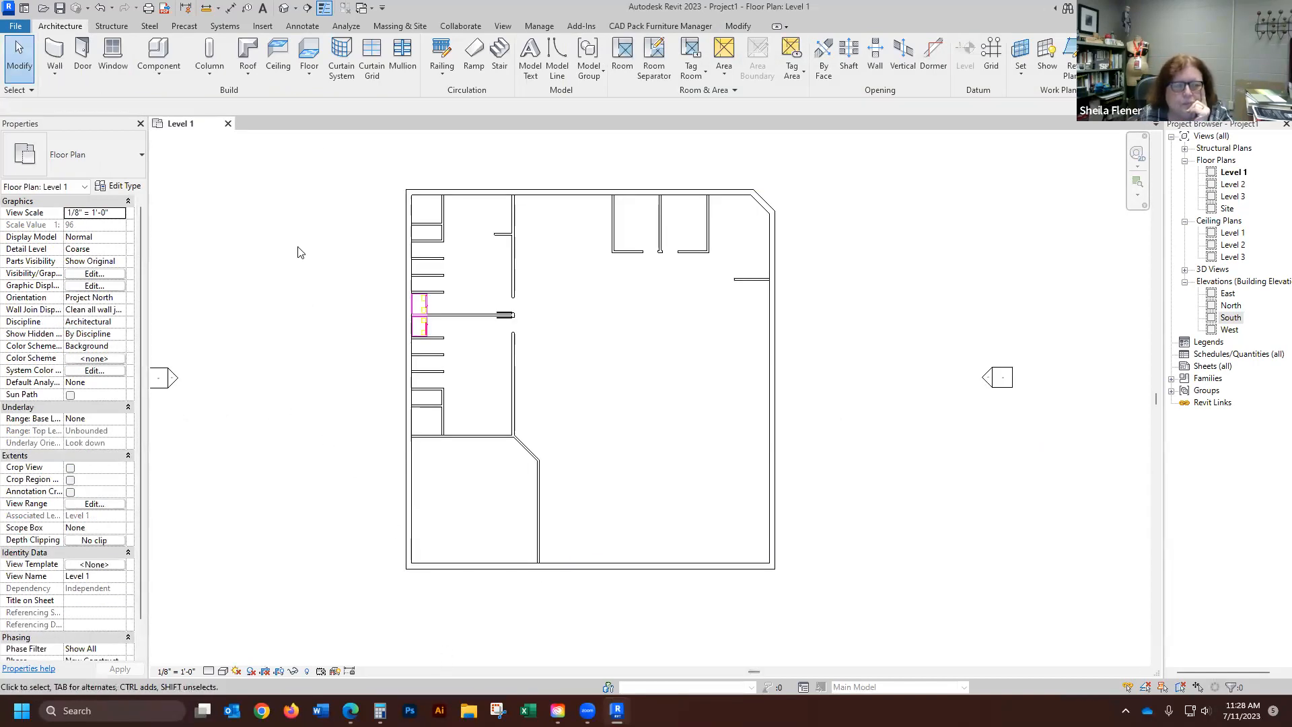
# - Start the Wall command with the type Interior - 5" Partition (2-hr)
pyautogui.click(56, 52)
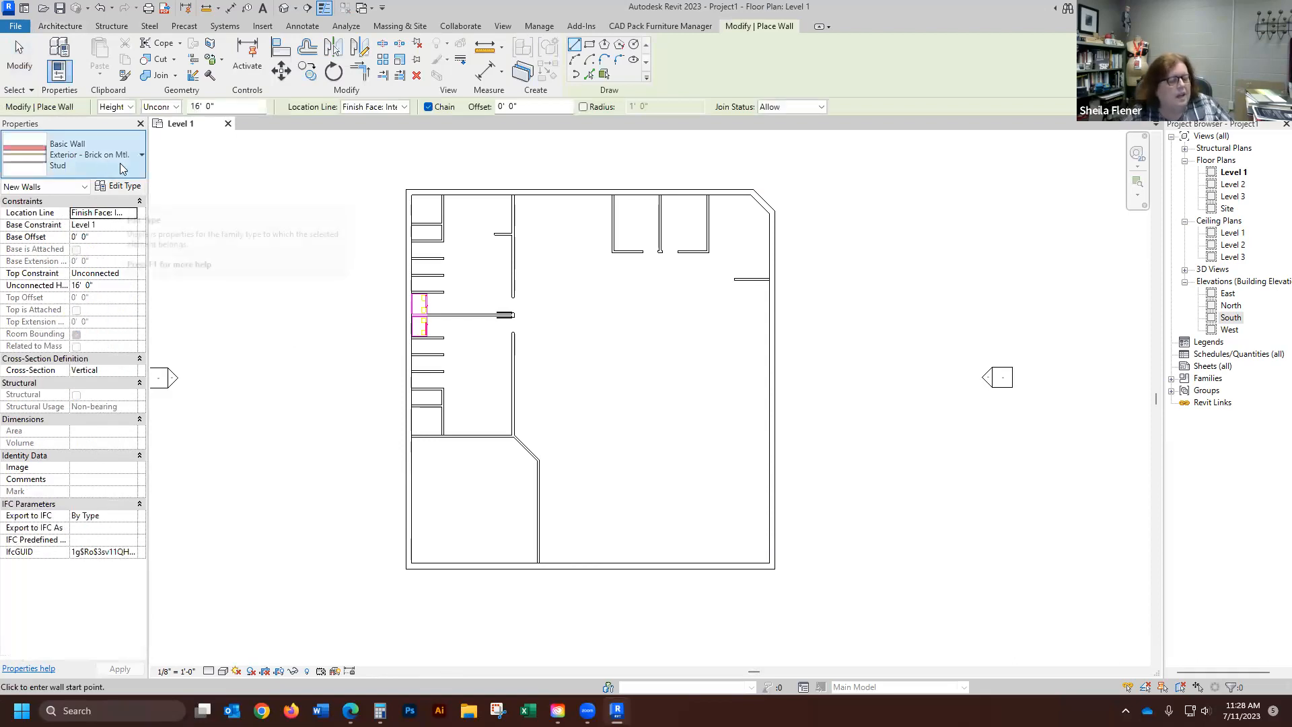
pyautogui.click(135, 156)
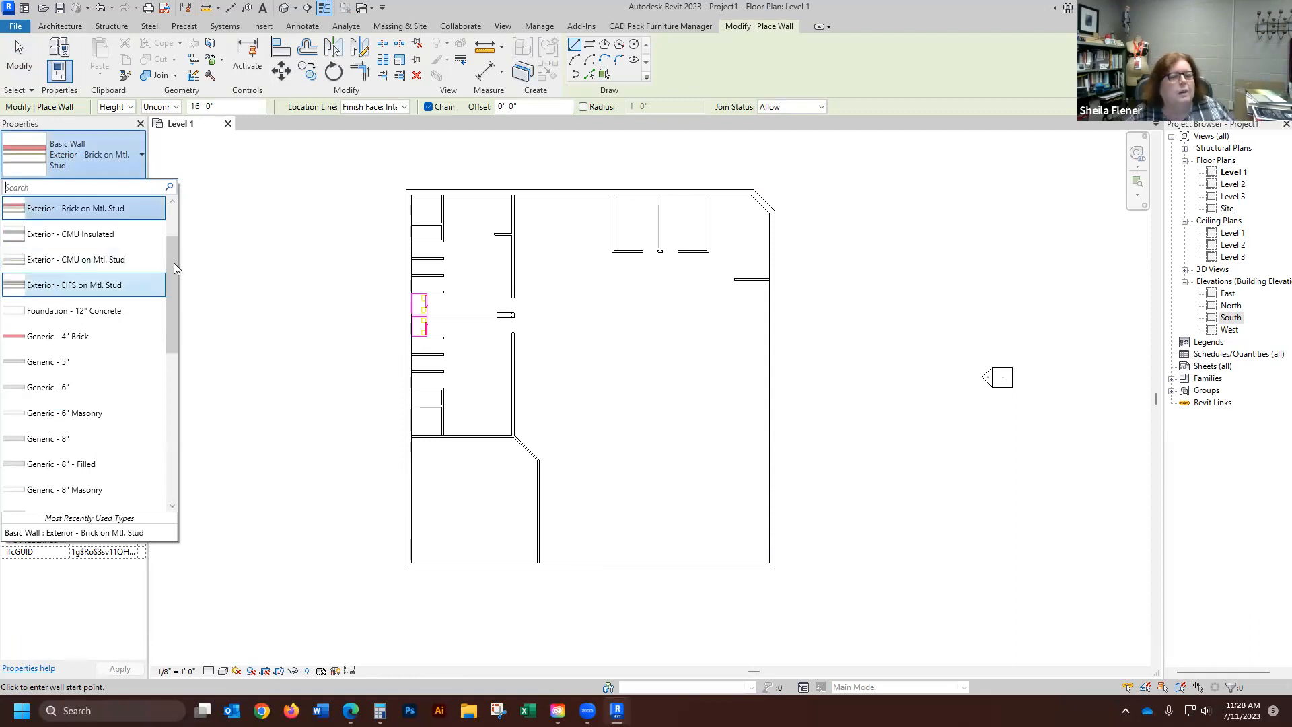
pyautogui.moveTo(171, 264); pyautogui.dragTo(163, 317)
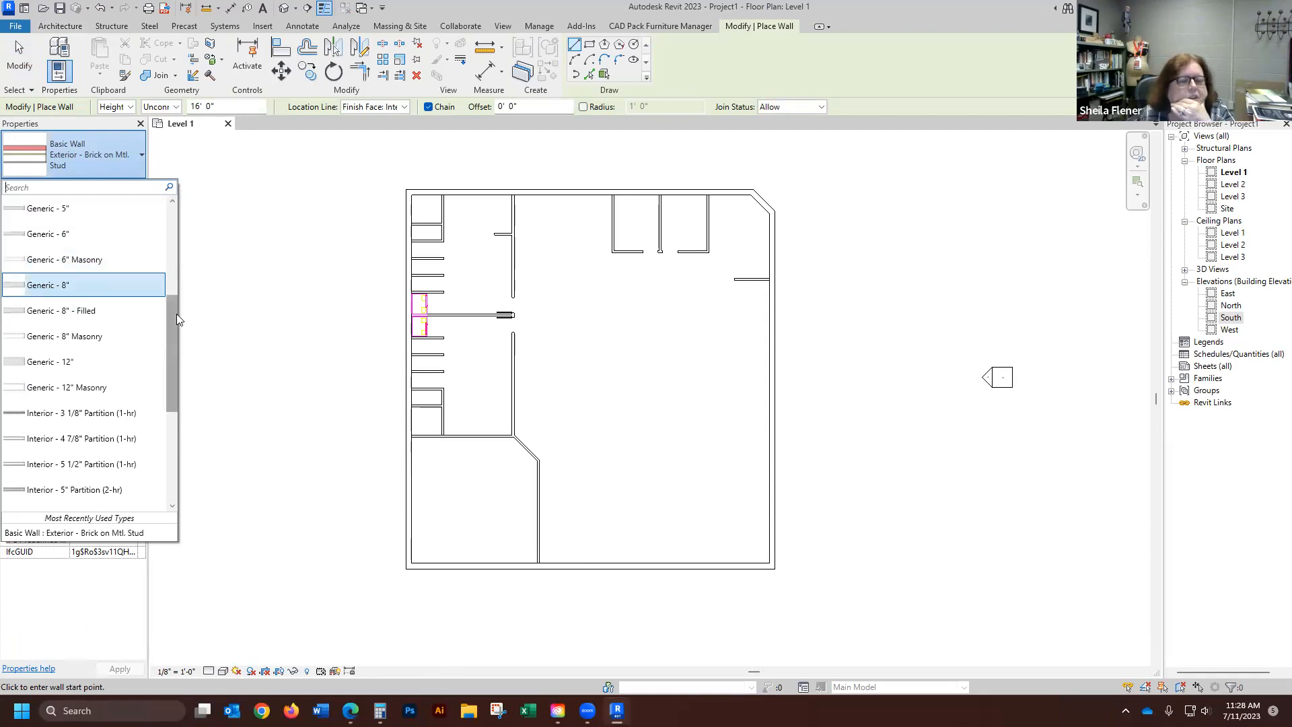
pyautogui.moveTo(175, 322); pyautogui.dragTo(173, 370)
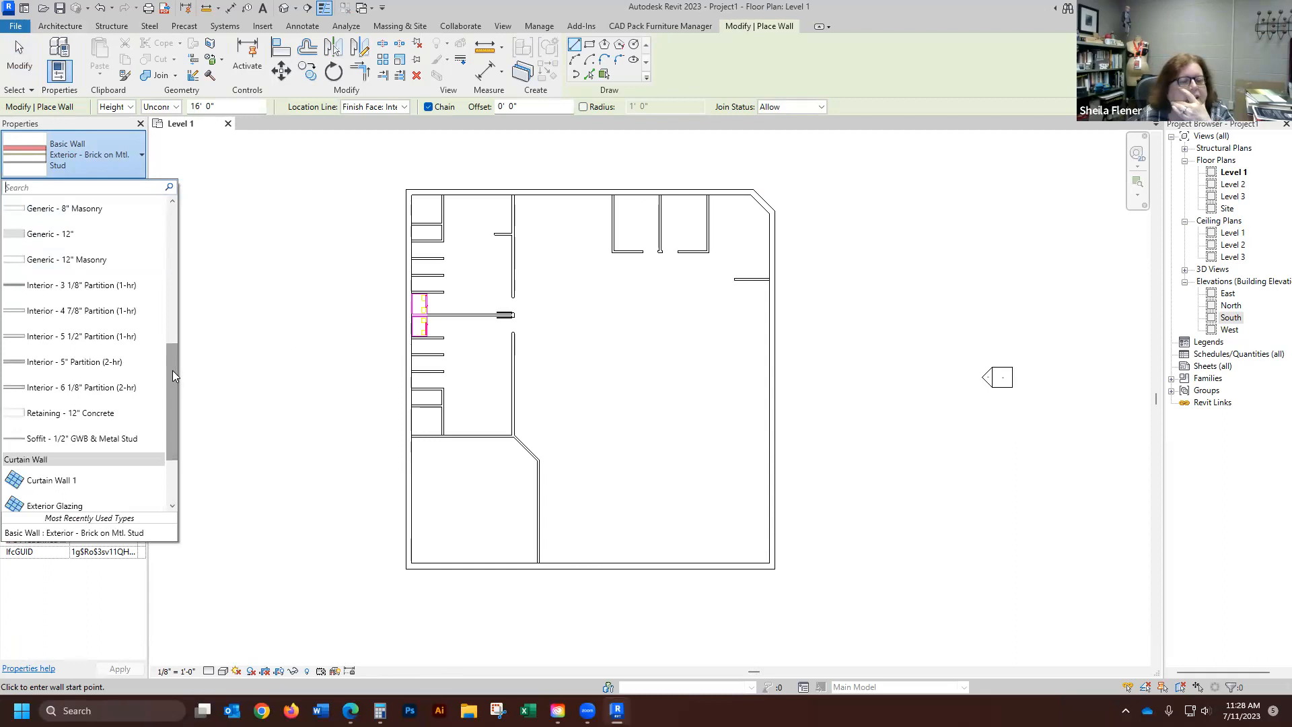
pyautogui.click(96, 369)
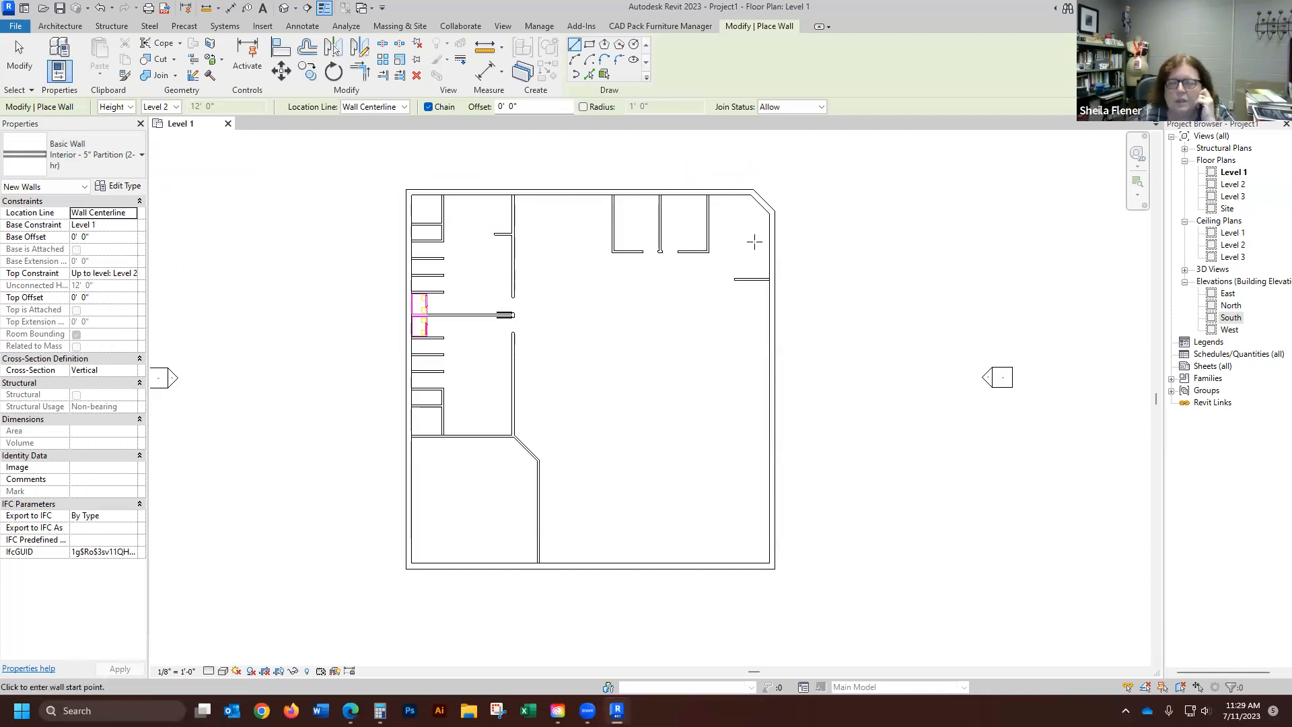
# - Trace the east, south and west partition walls of the two small rooms on the north wall, running straight across the door openings
pyautogui.scroll(5, 693, 171)
pyautogui.scroll(1, 699, 191)
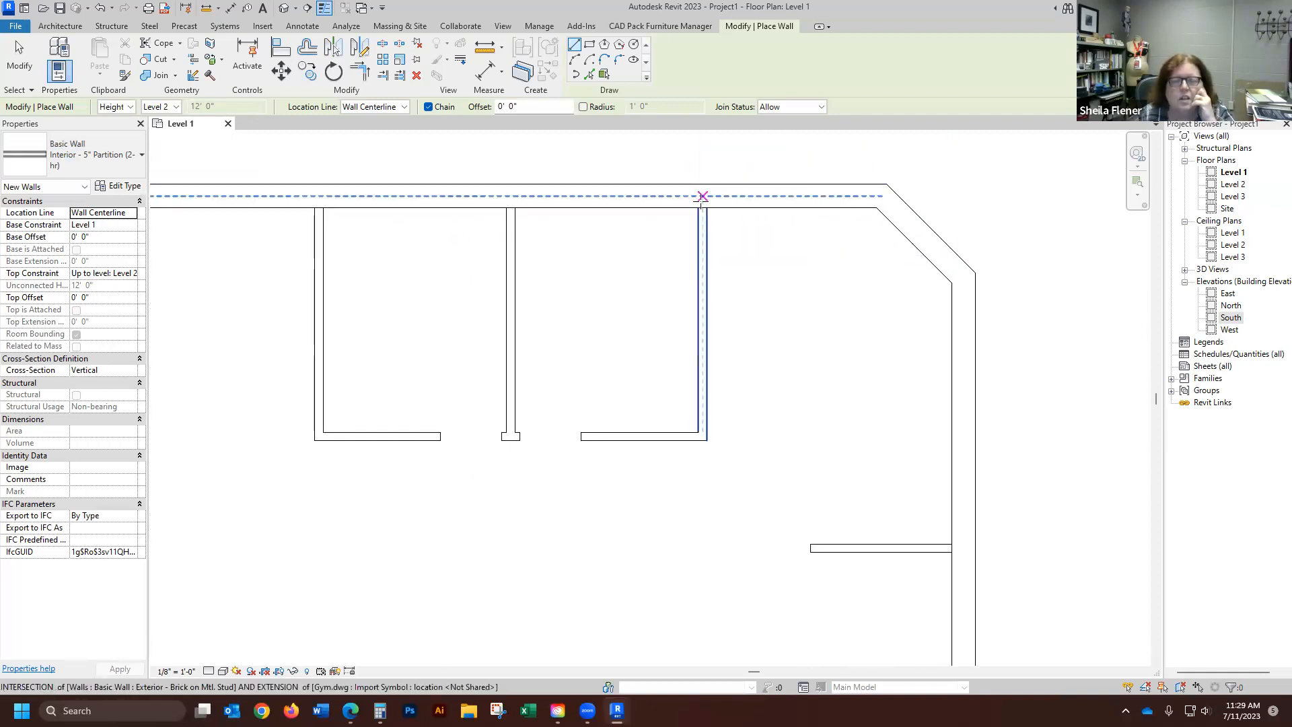
pyautogui.click(703, 206)
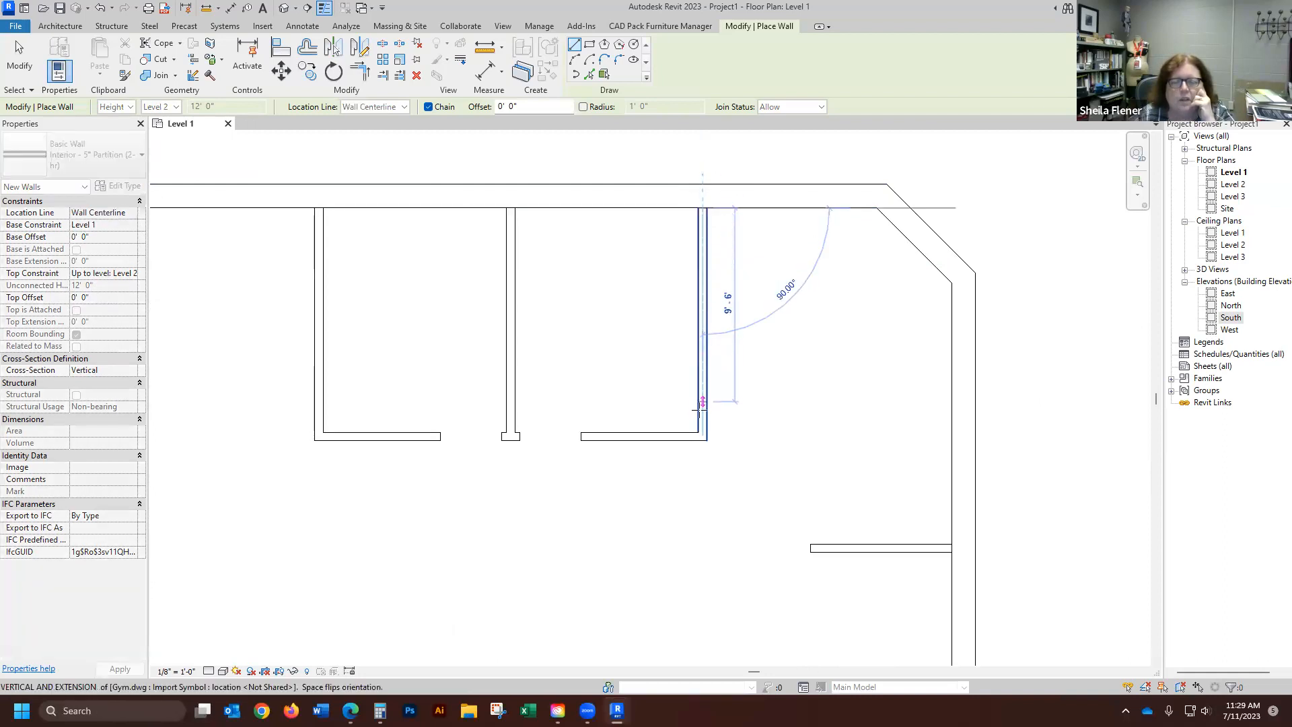
pyautogui.click(692, 434)
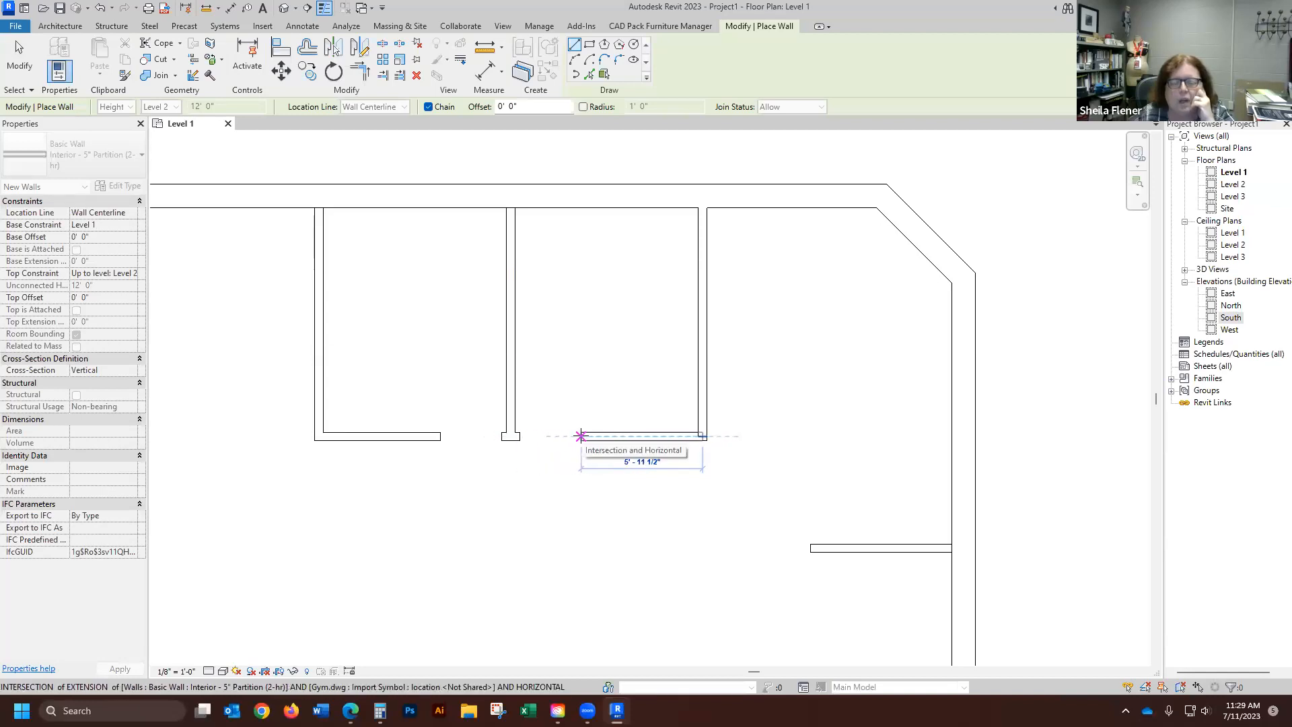
pyautogui.click(318, 435)
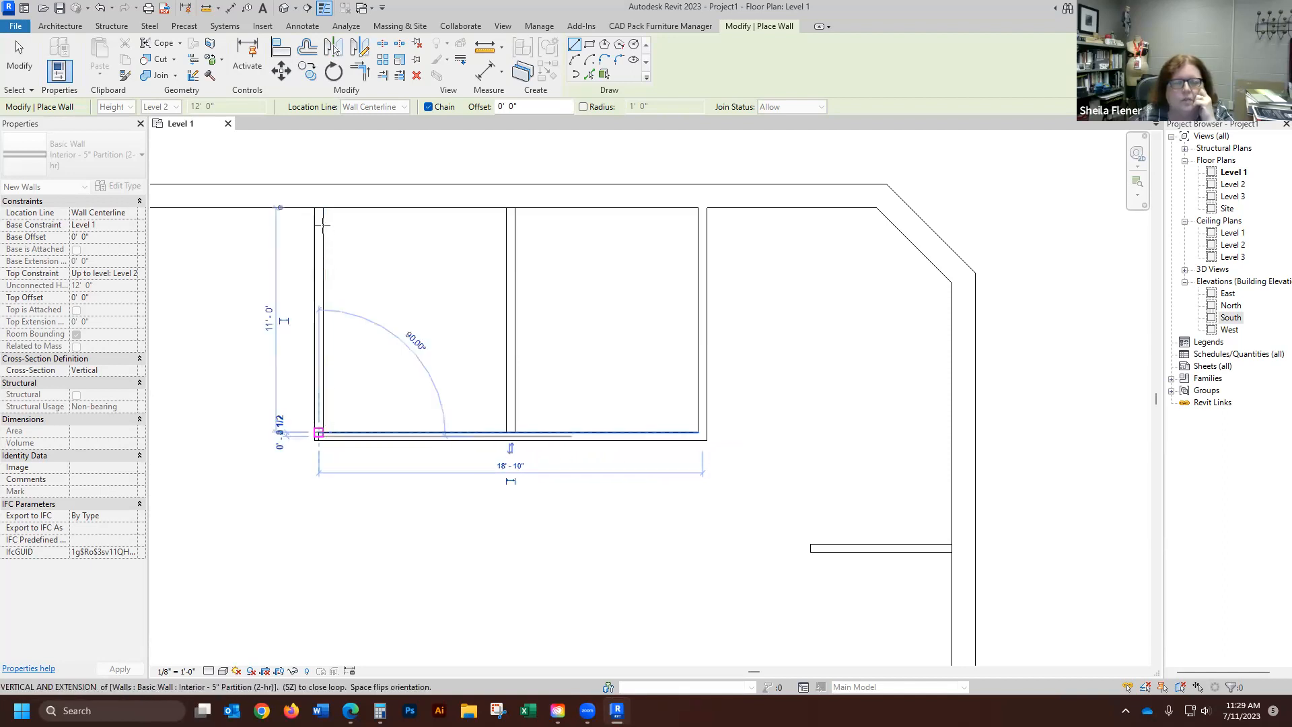
pyautogui.click(319, 202)
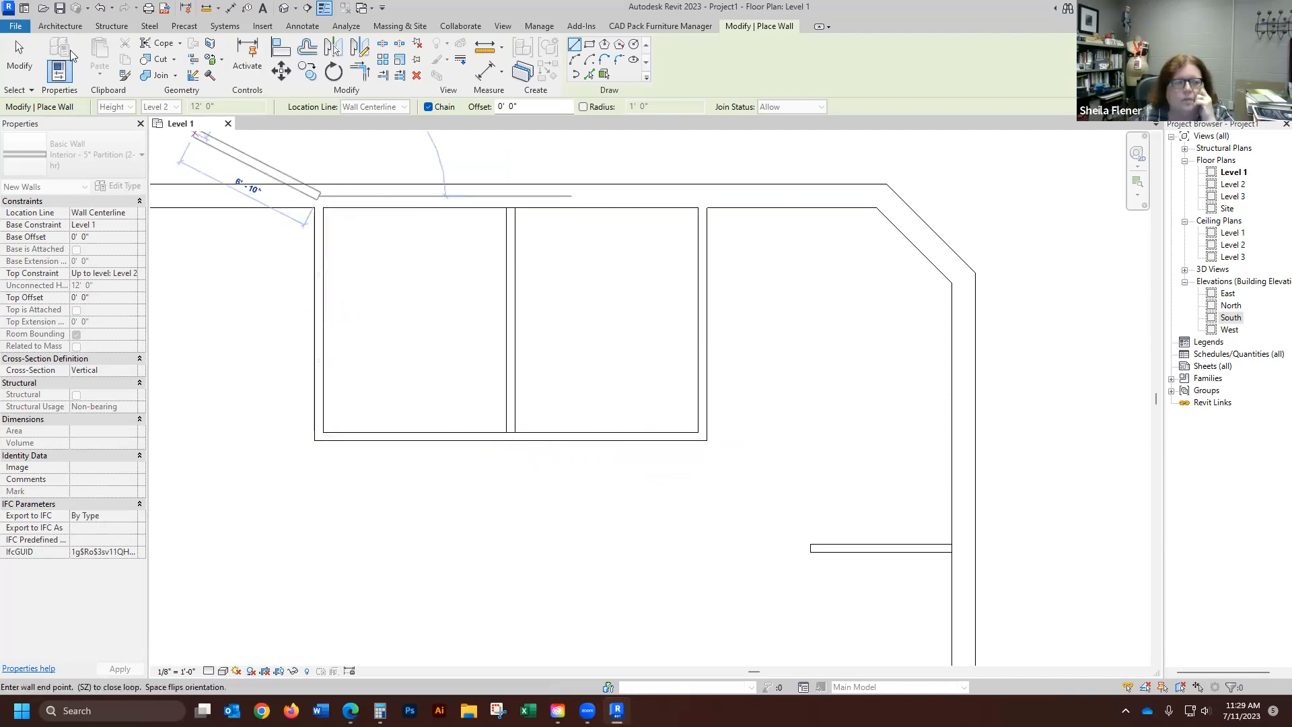
pyautogui.click(18, 51)
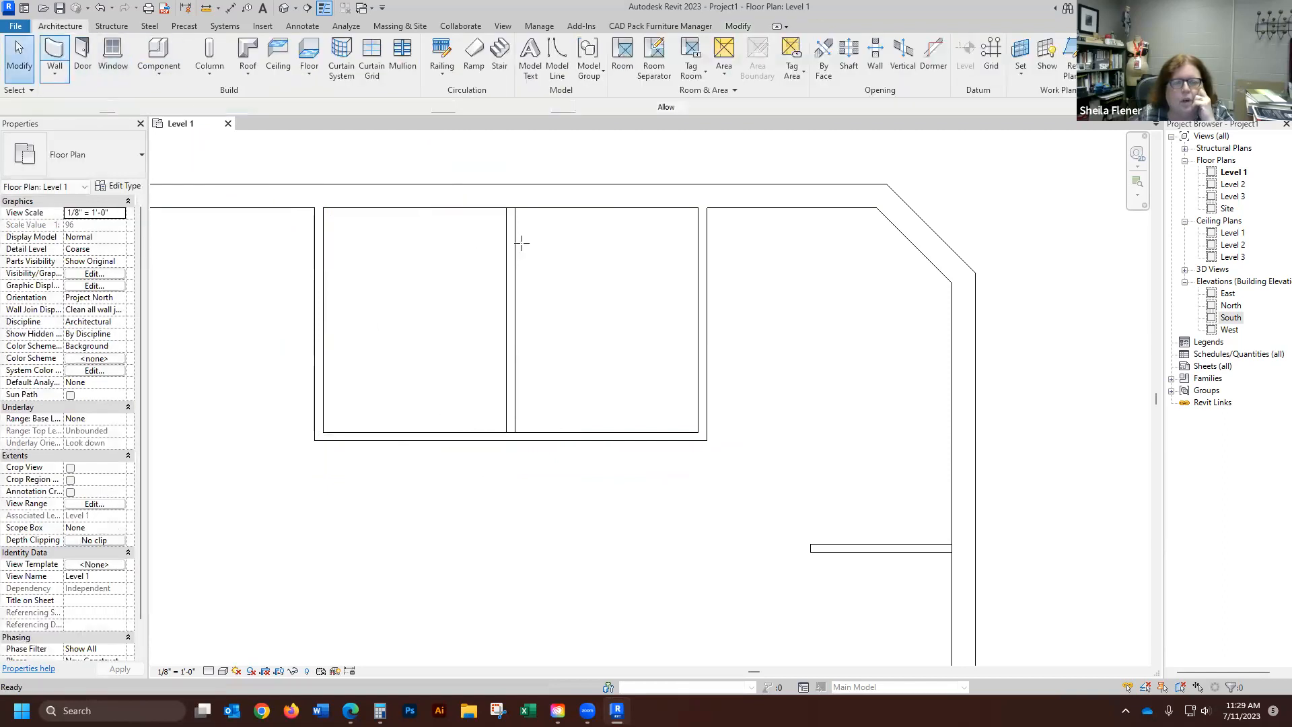
# - Draw the partition wall dividing the two small rooms, from the north exterior wall to their south wall
pyautogui.press('w')
pyautogui.press('a')
pyautogui.click(511, 202)
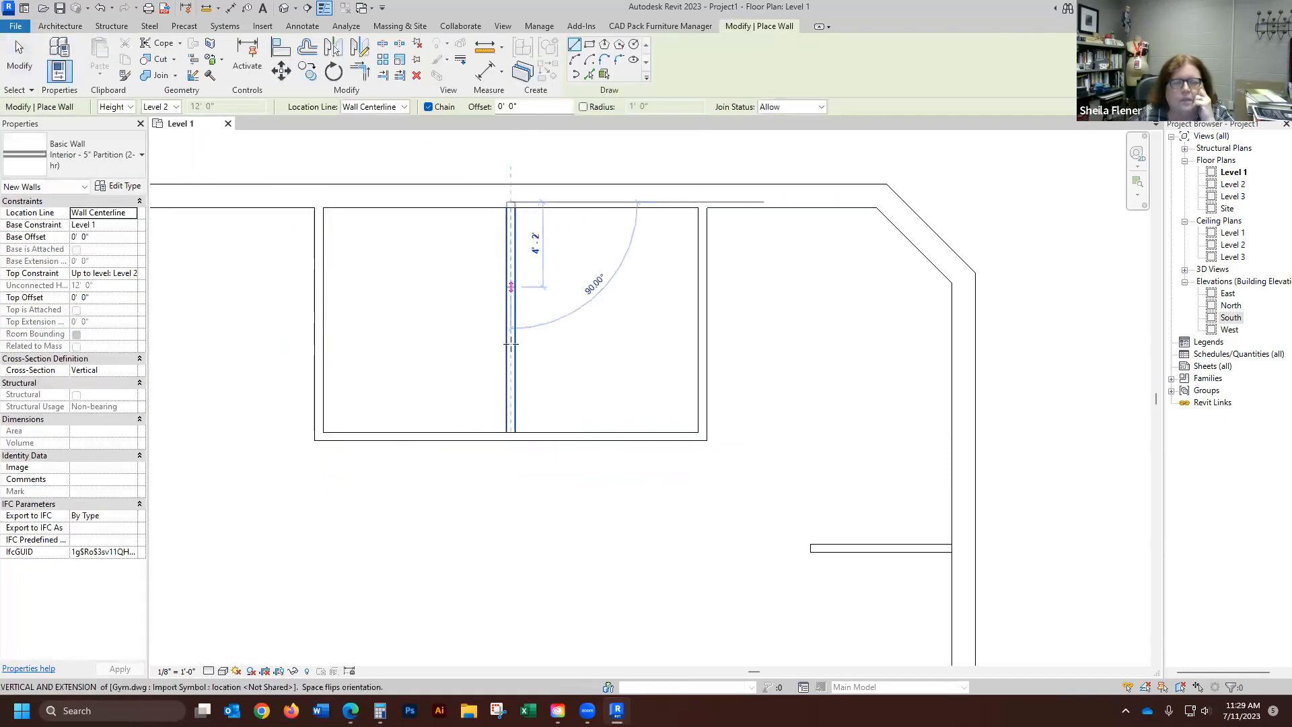
pyautogui.click(511, 436)
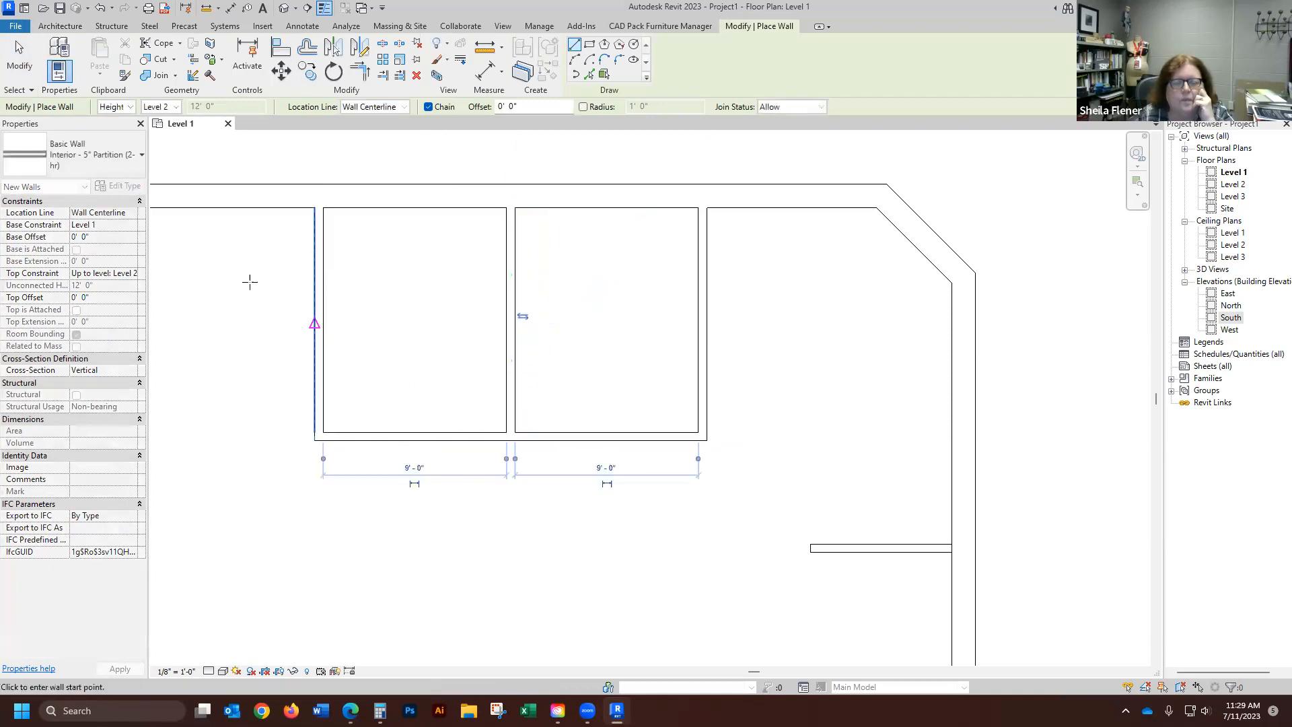
pyautogui.scroll(-1, 591, 290)
pyautogui.press('Escape')
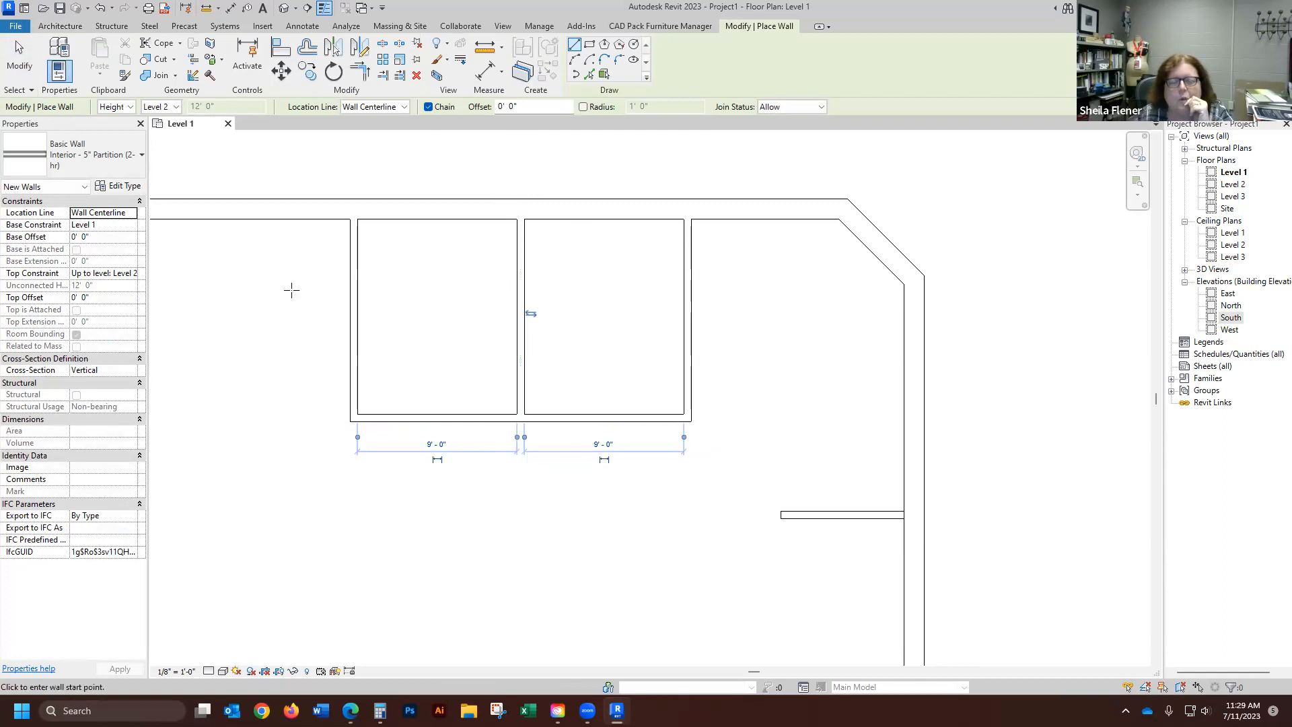
# - Draw the short horizontal partition wall projecting west from the east exterior wall, and end the wall chain
pyautogui.scroll(2, 795, 519)
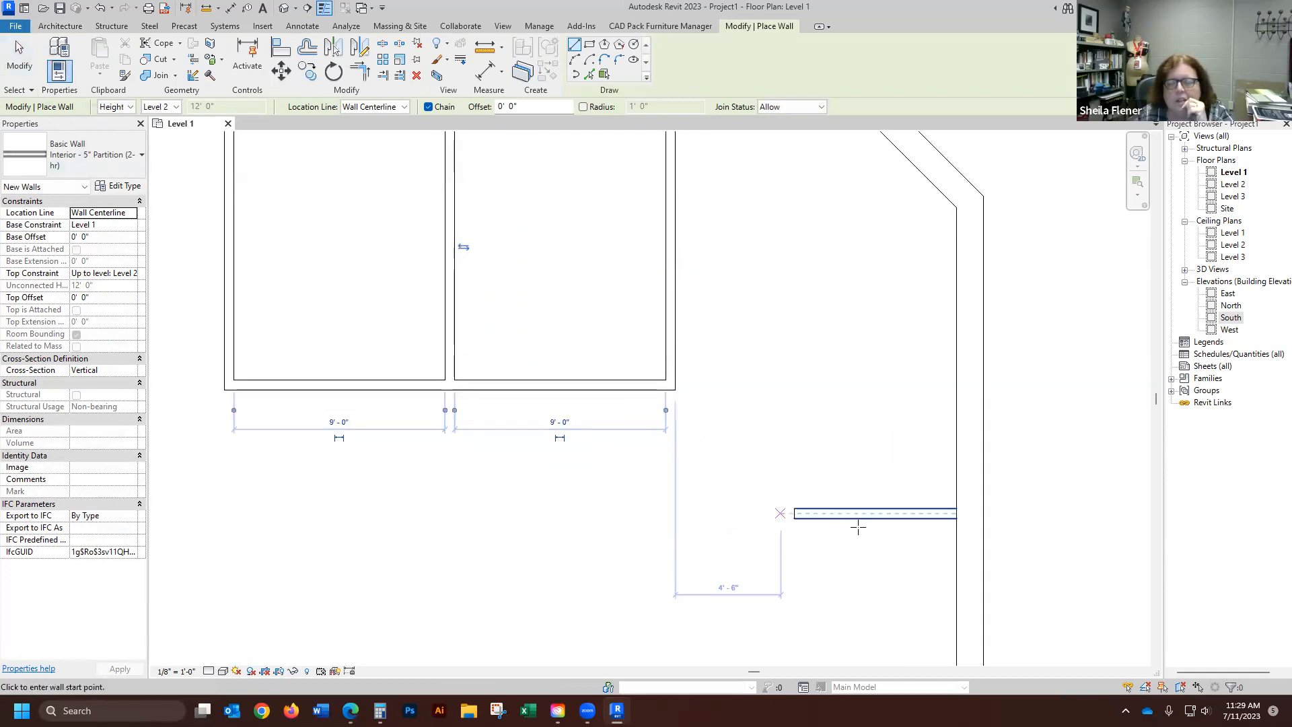
pyautogui.click(967, 513)
pyautogui.click(780, 512)
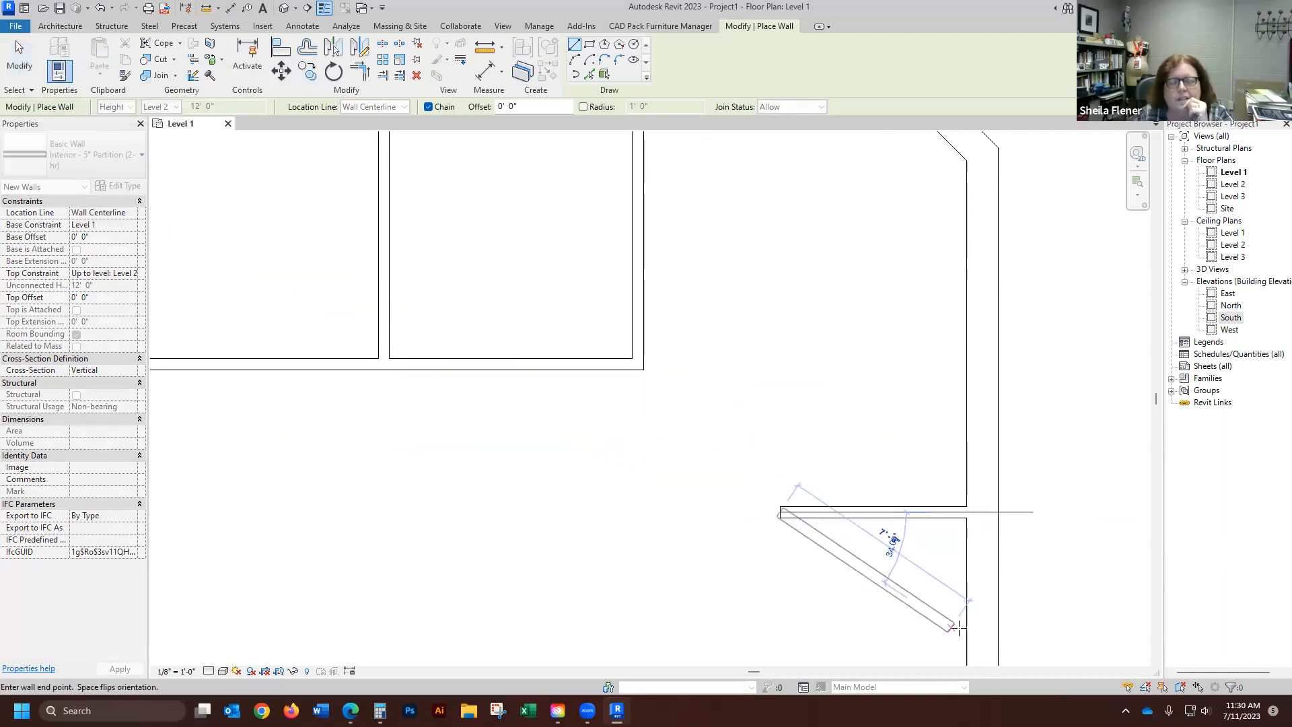
pyautogui.click(18, 54)
# - Draw the long vertical partition east of the stall rooms, about 47' 9" from the north exterior wall to the start of the diagonal
pyautogui.scroll(-3, 989, 357)
pyautogui.scroll(-3, 1010, 343)
pyautogui.scroll(1, 1023, 331)
pyautogui.scroll(2, 469, 410)
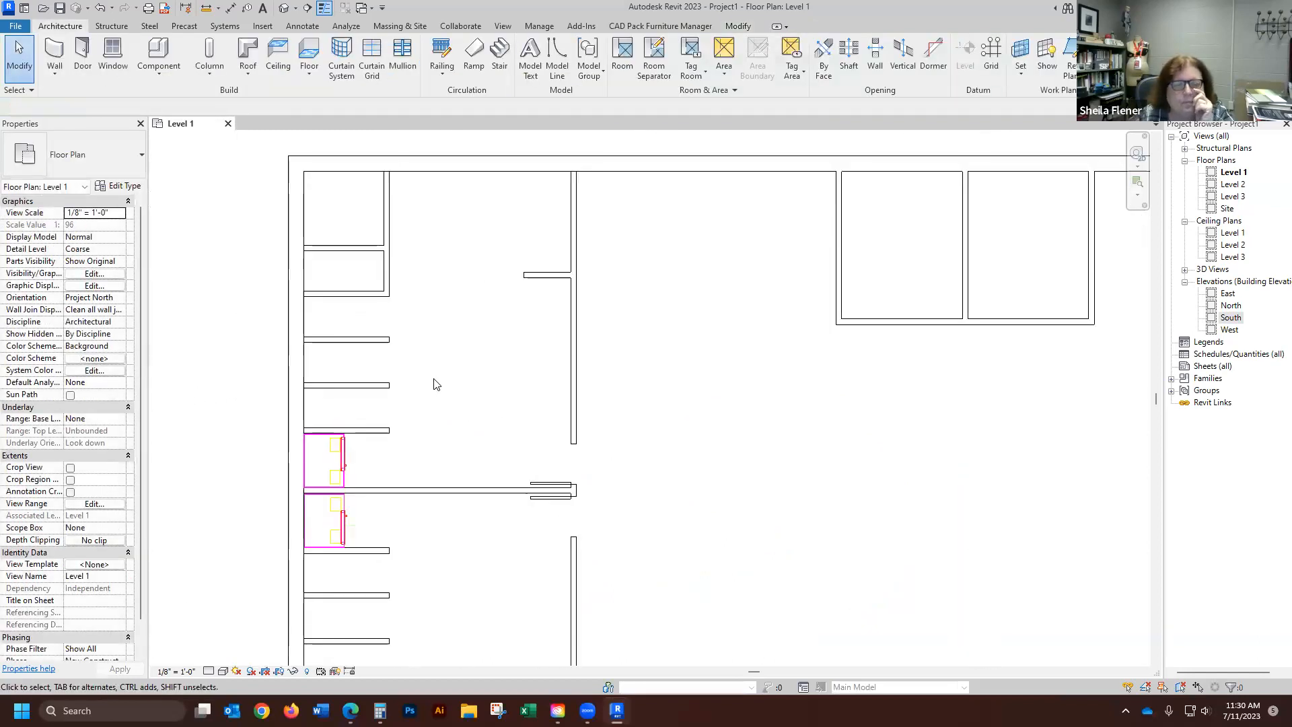
pyautogui.click(64, 57)
pyautogui.click(572, 167)
pyautogui.scroll(-3, 576, 425)
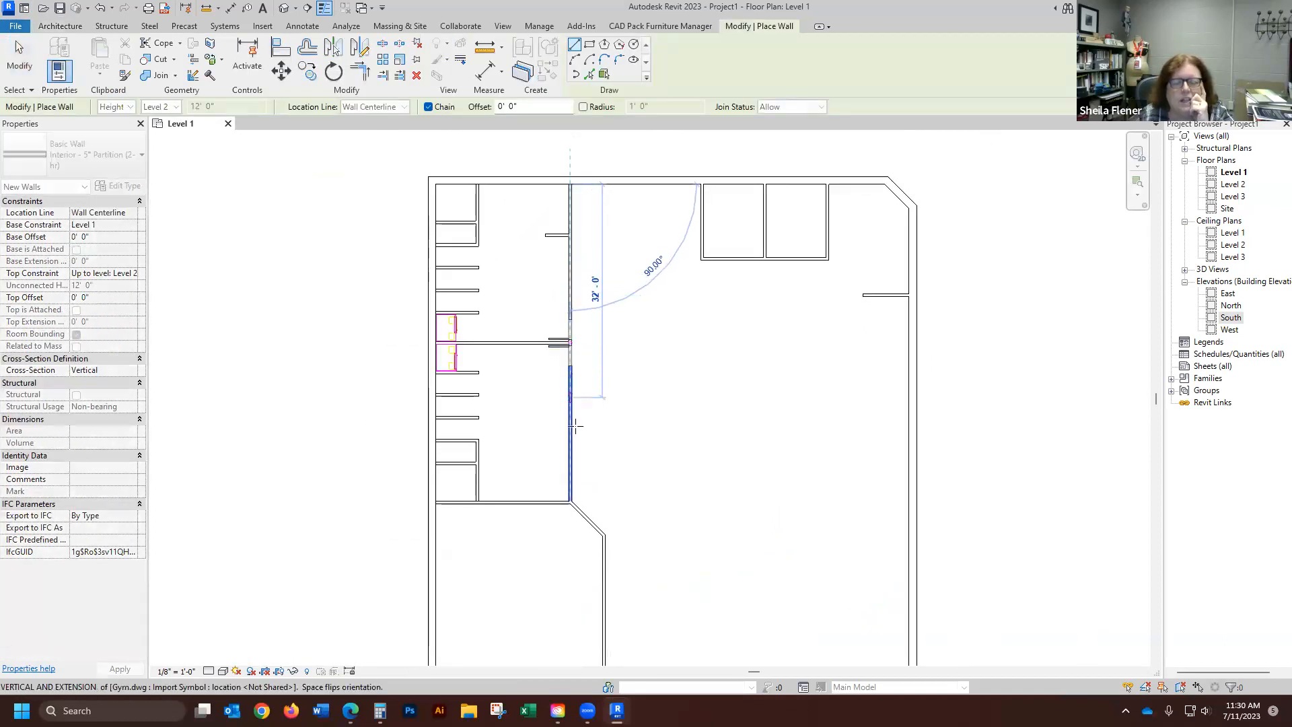
pyautogui.scroll(3, 575, 503)
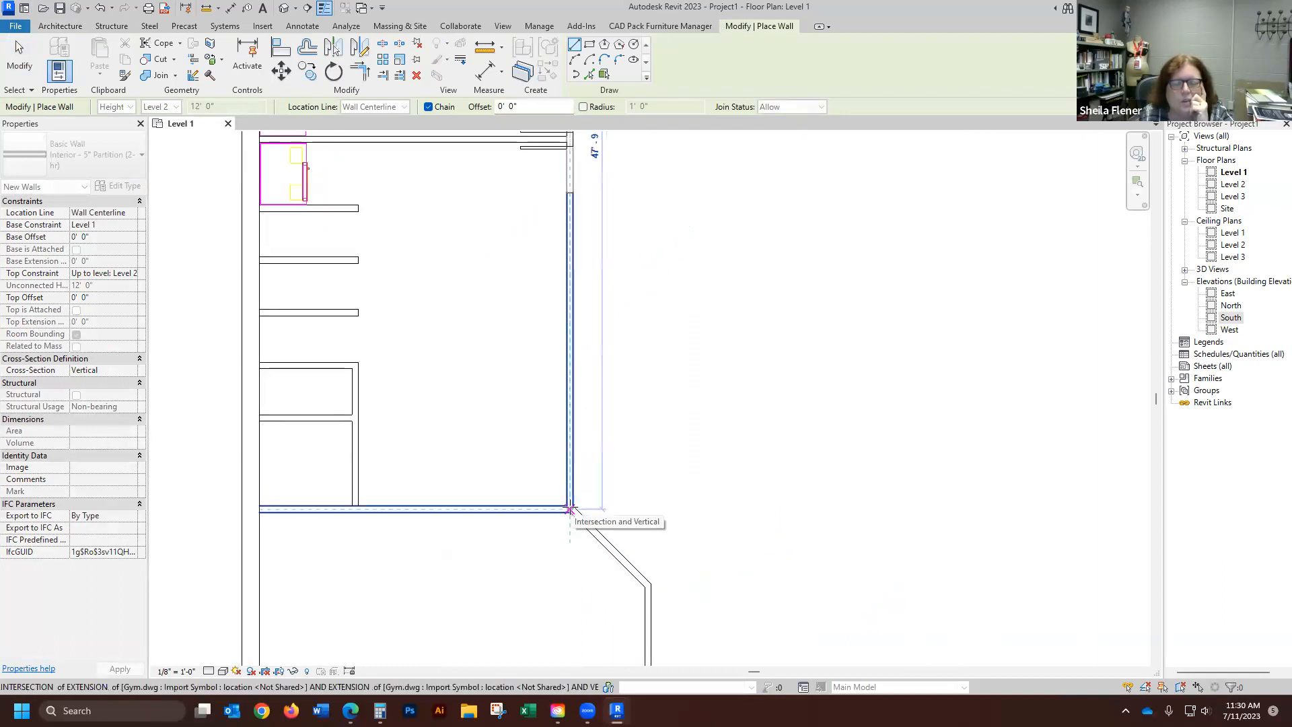
pyautogui.click(570, 509)
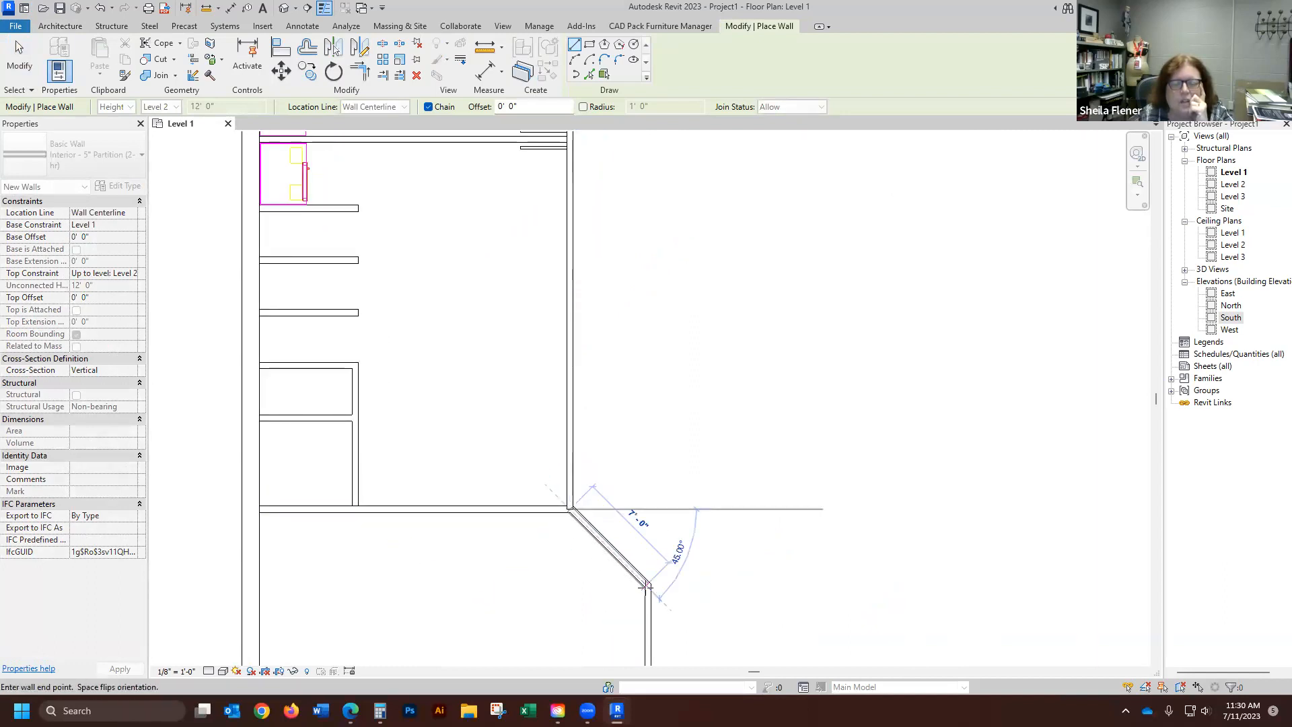
# - Continue the partition along the 45° diagonal and down to the south exterior wall, and end the Wall command
pyautogui.click(647, 587)
pyautogui.scroll(-5, 635, 367)
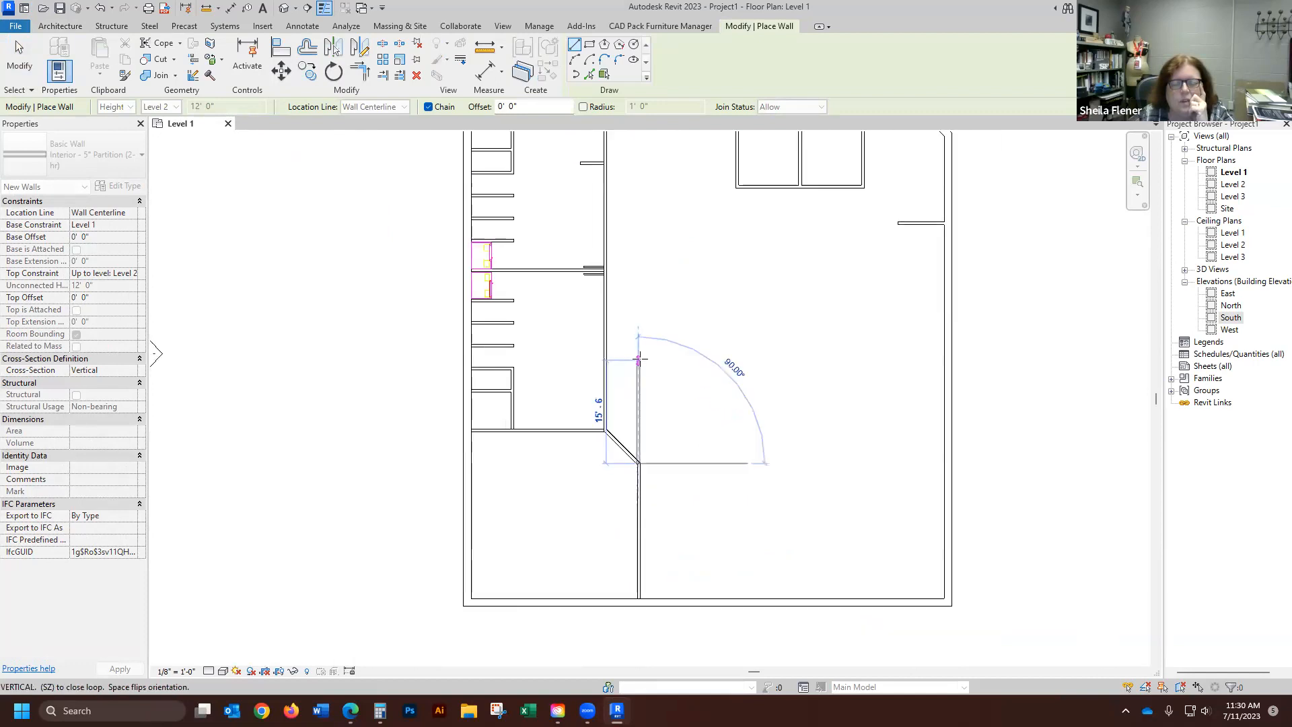
pyautogui.scroll(4, 636, 564)
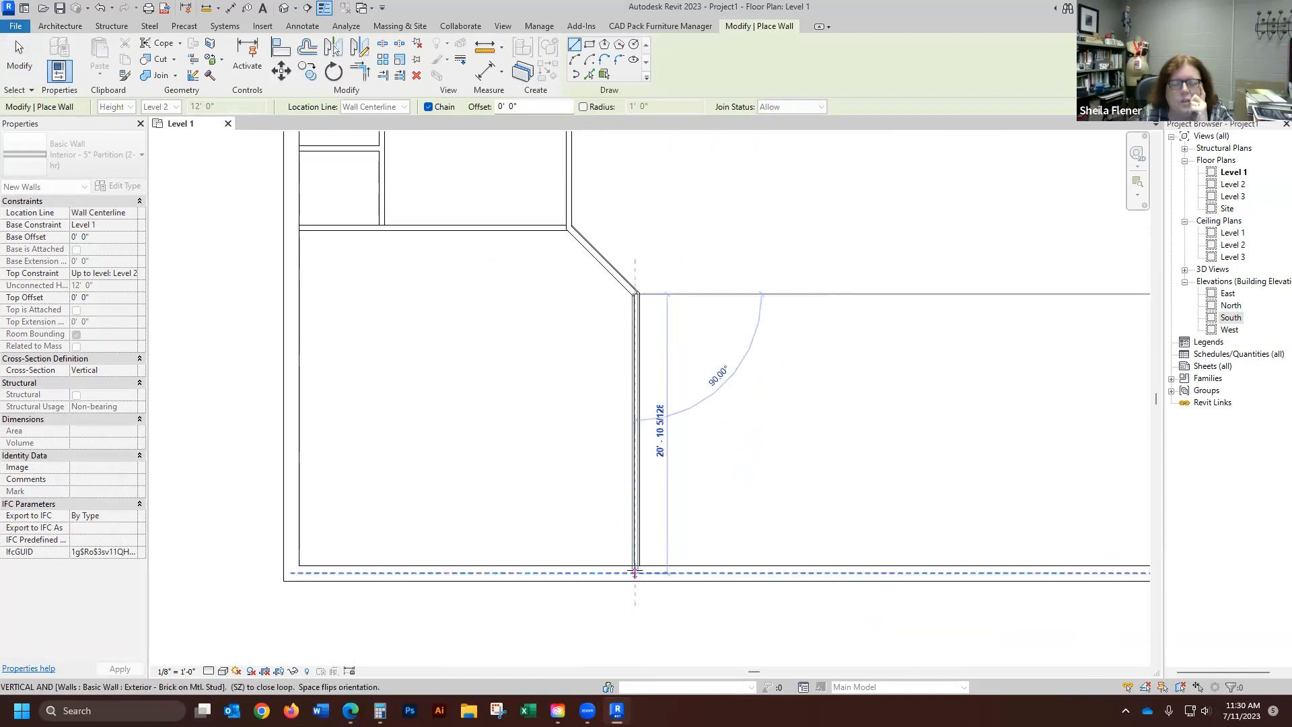
pyautogui.click(634, 569)
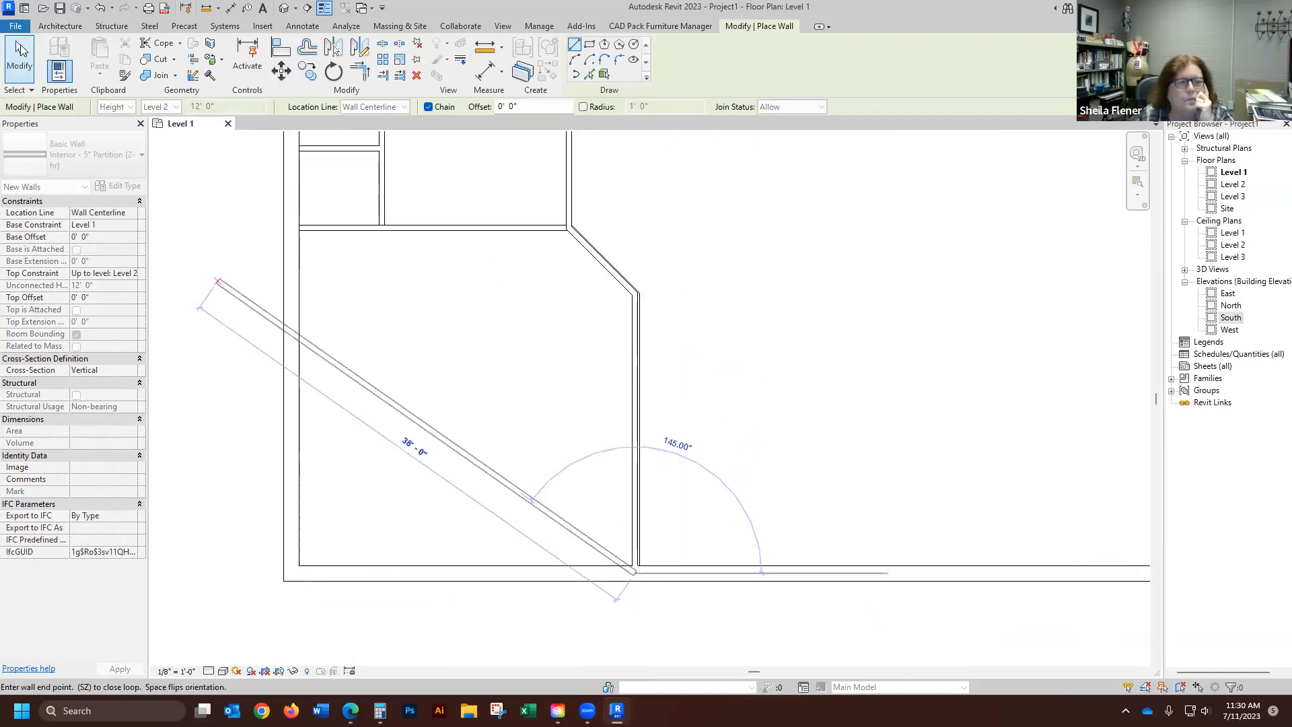
pyautogui.press('Escape')
pyautogui.press('Escape')
# - Align the east face of the southern vertical partition with the imported plan line beside it, and end Align
pyautogui.scroll(-2, 552, 565)
pyautogui.scroll(3, 586, 525)
pyautogui.scroll(1, 606, 485)
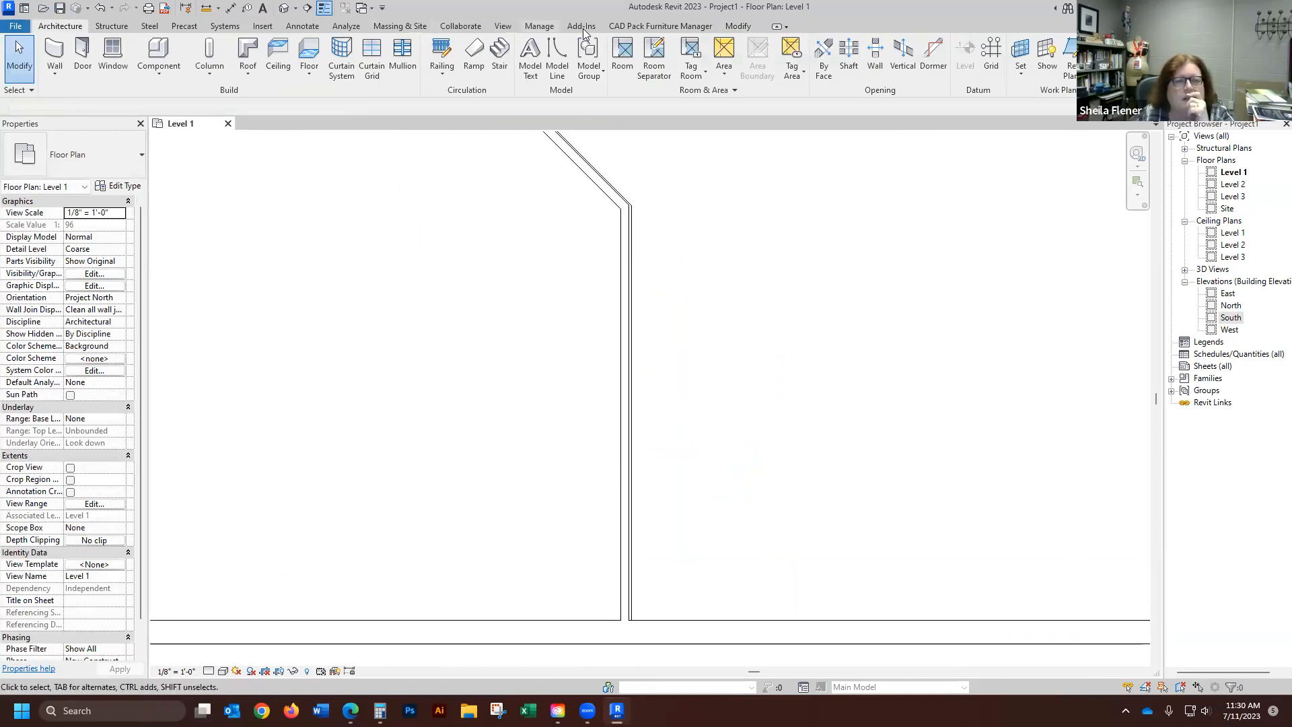
pyautogui.scroll(2, 627, 485)
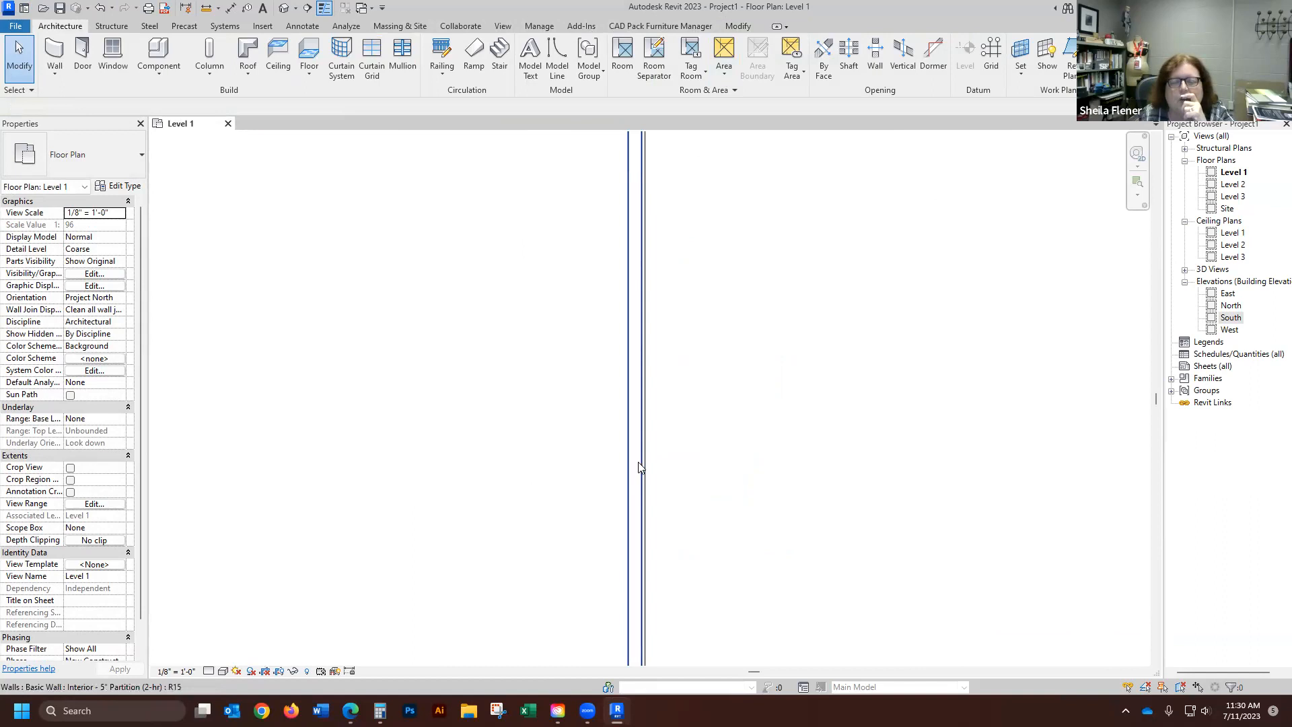
pyautogui.click(739, 26)
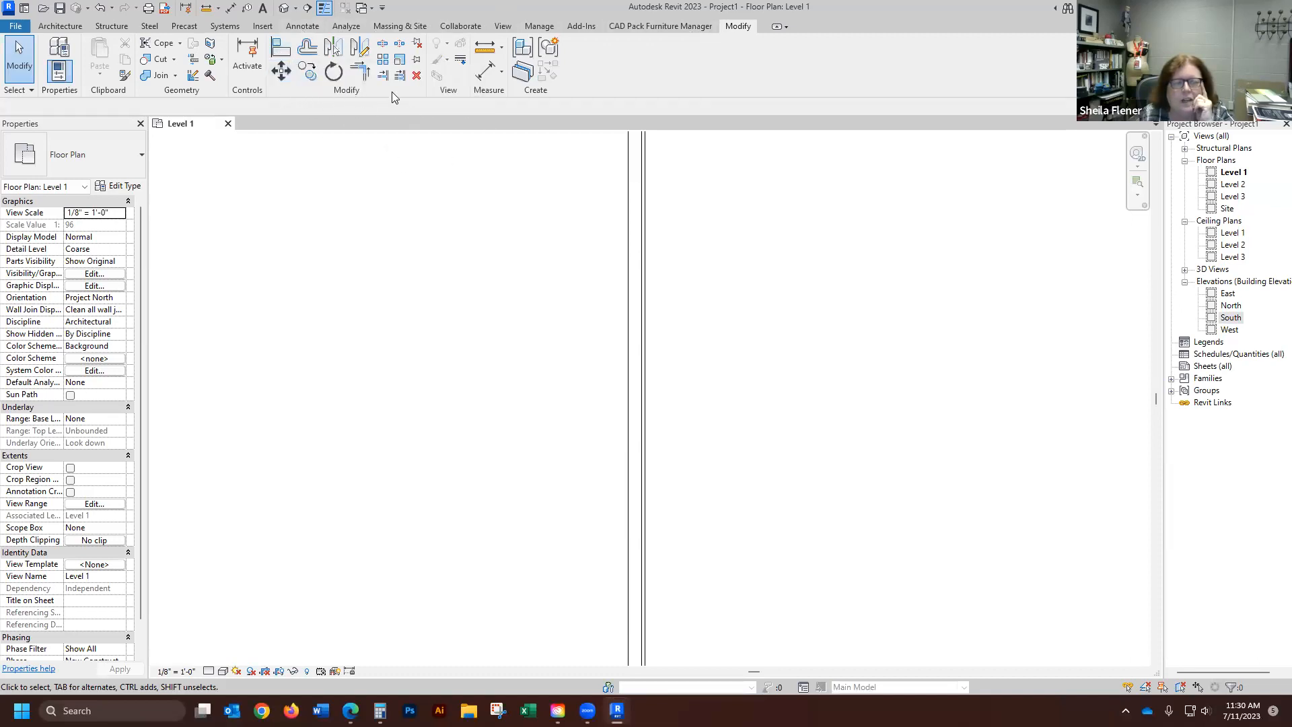
pyautogui.click(282, 50)
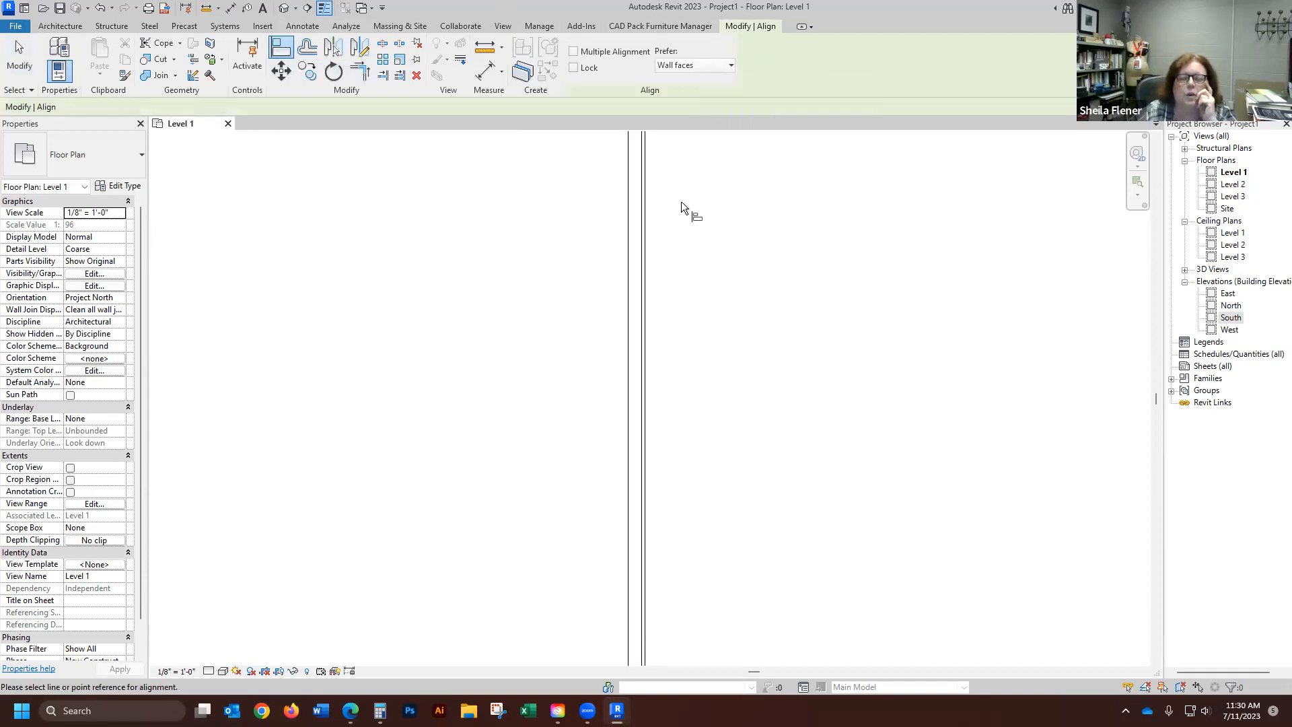
pyautogui.click(649, 449)
pyautogui.click(639, 454)
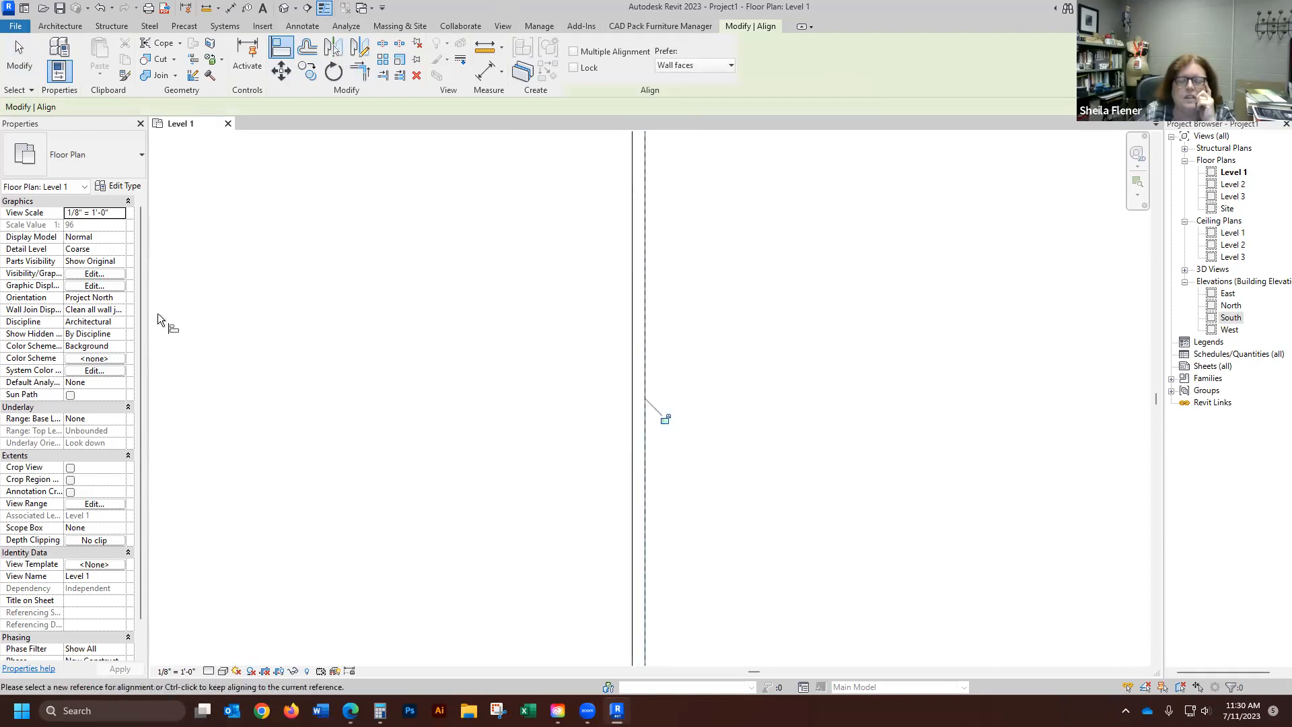
pyautogui.click(10, 72)
pyautogui.scroll(-4, 690, 439)
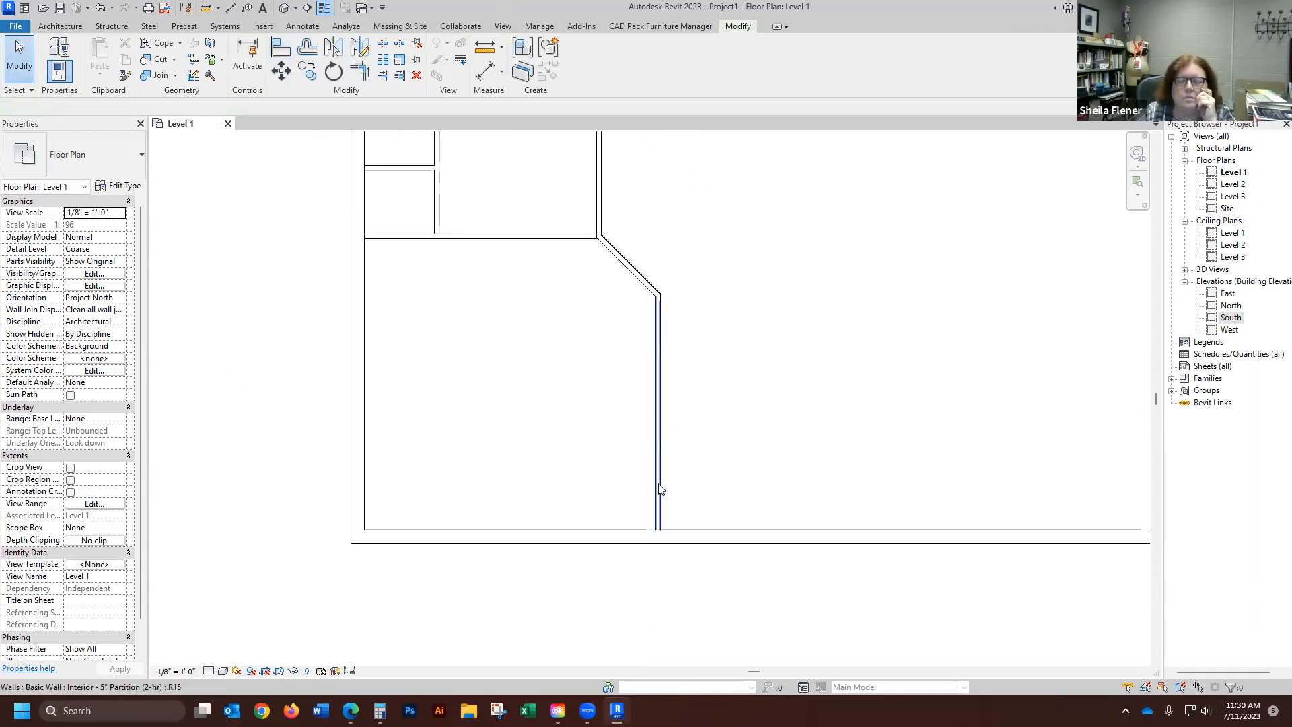
# - Align the outer face of the 45° diagonal partition with the imported plan's diagonal line, and end Align
pyautogui.scroll(6, 632, 249)
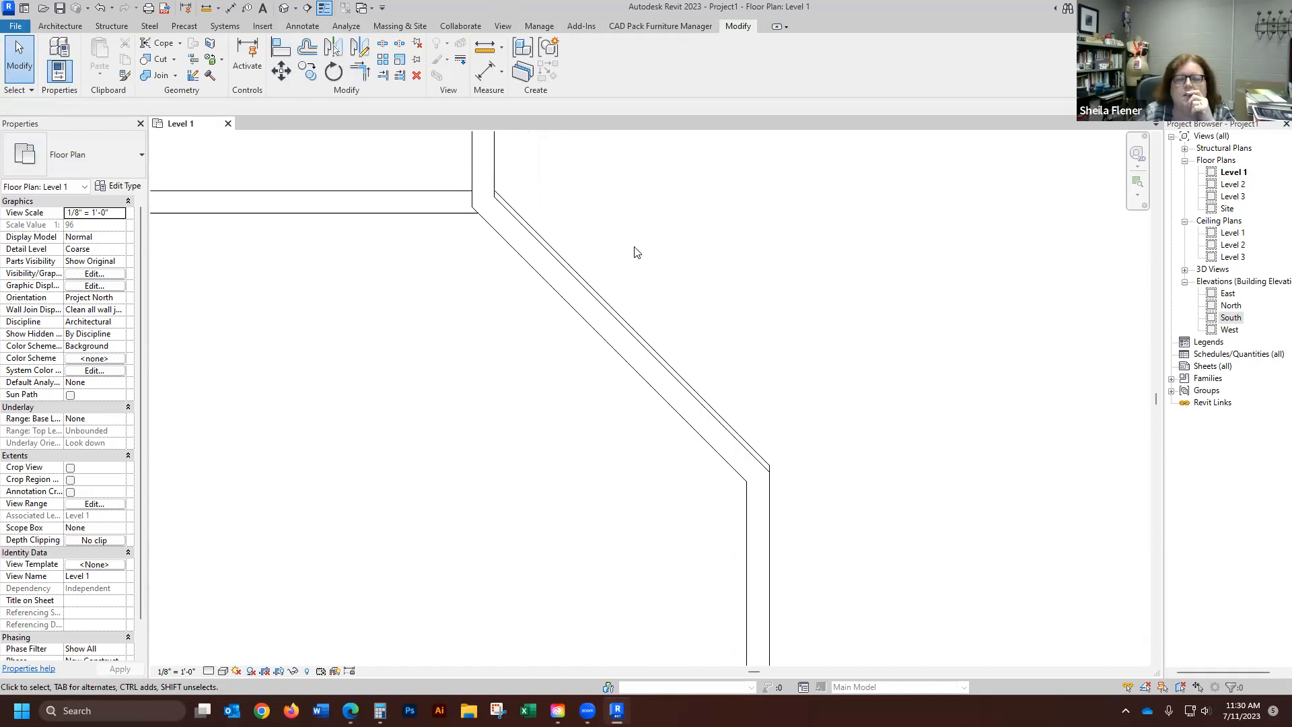
pyautogui.click(278, 46)
pyautogui.click(564, 280)
pyautogui.click(563, 282)
pyautogui.scroll(-3, 917, 305)
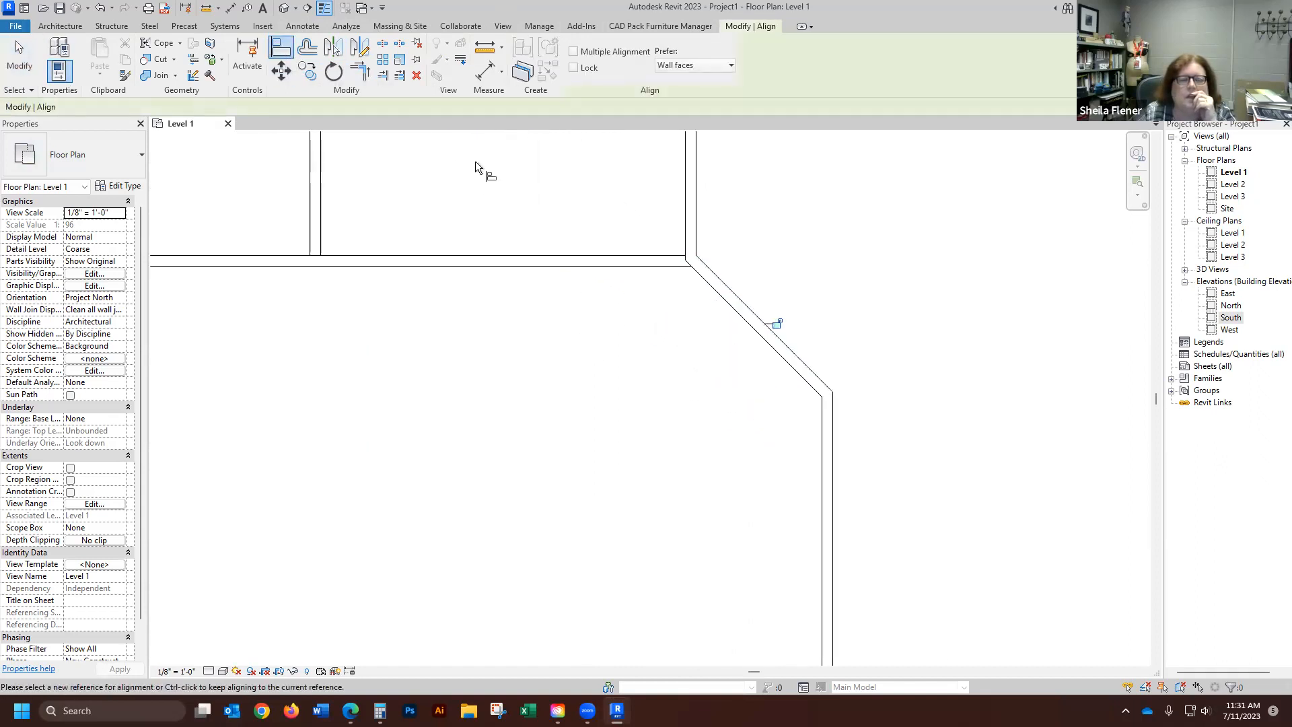
pyautogui.press('Escape')
pyautogui.scroll(-4, 686, 481)
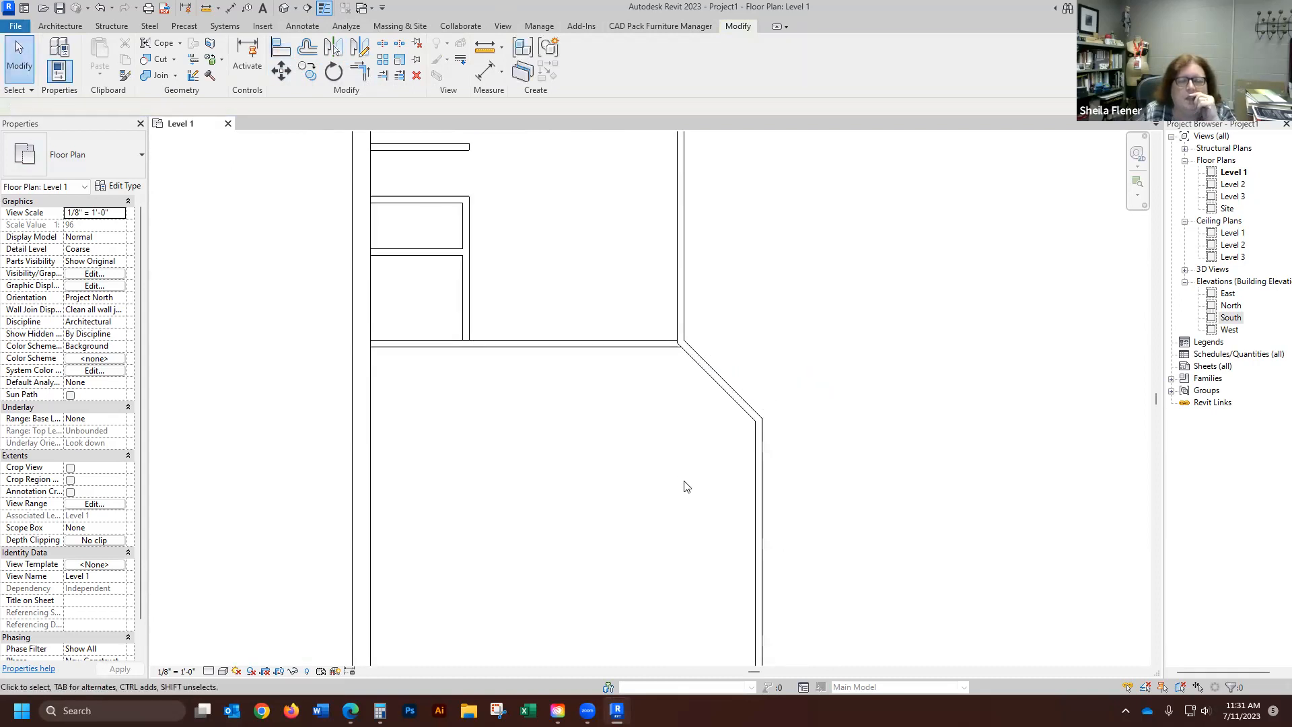
pyautogui.scroll(-3, 547, 451)
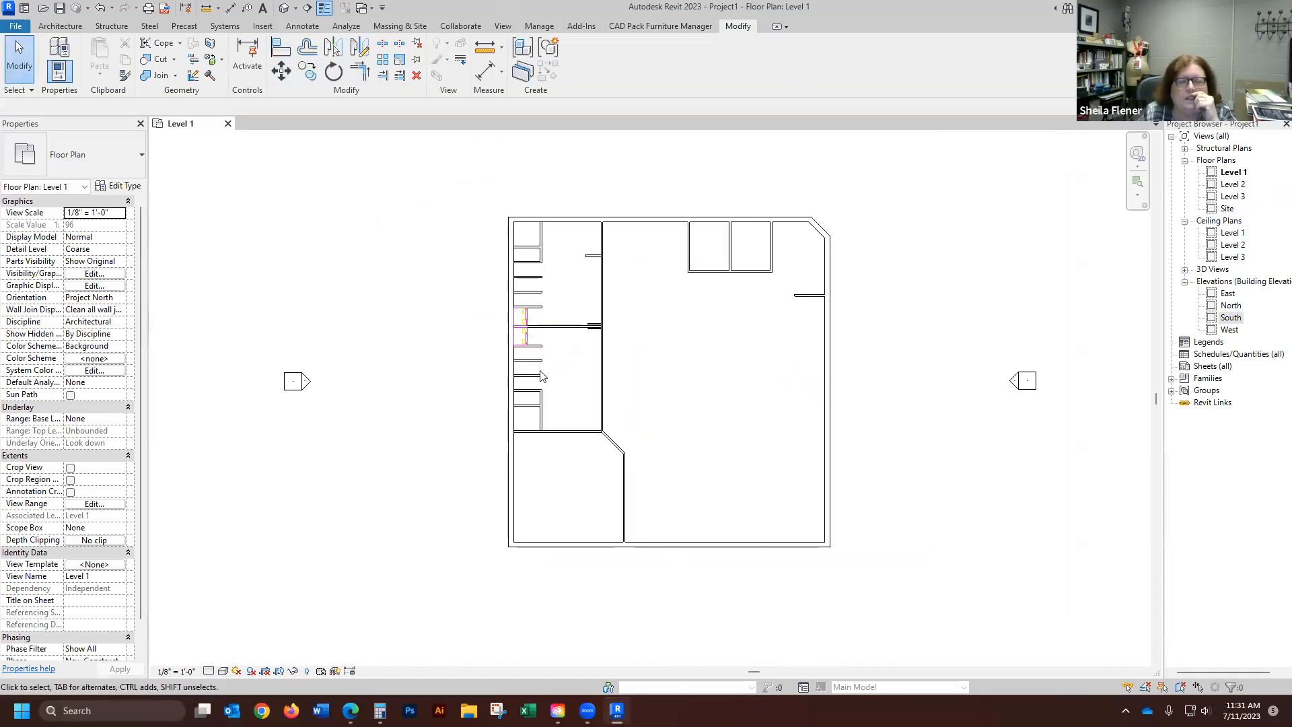
# - Draw the short horizontal partition projecting west from the northern part of the long vertical partition, and end the wall chain
pyautogui.click(60, 27)
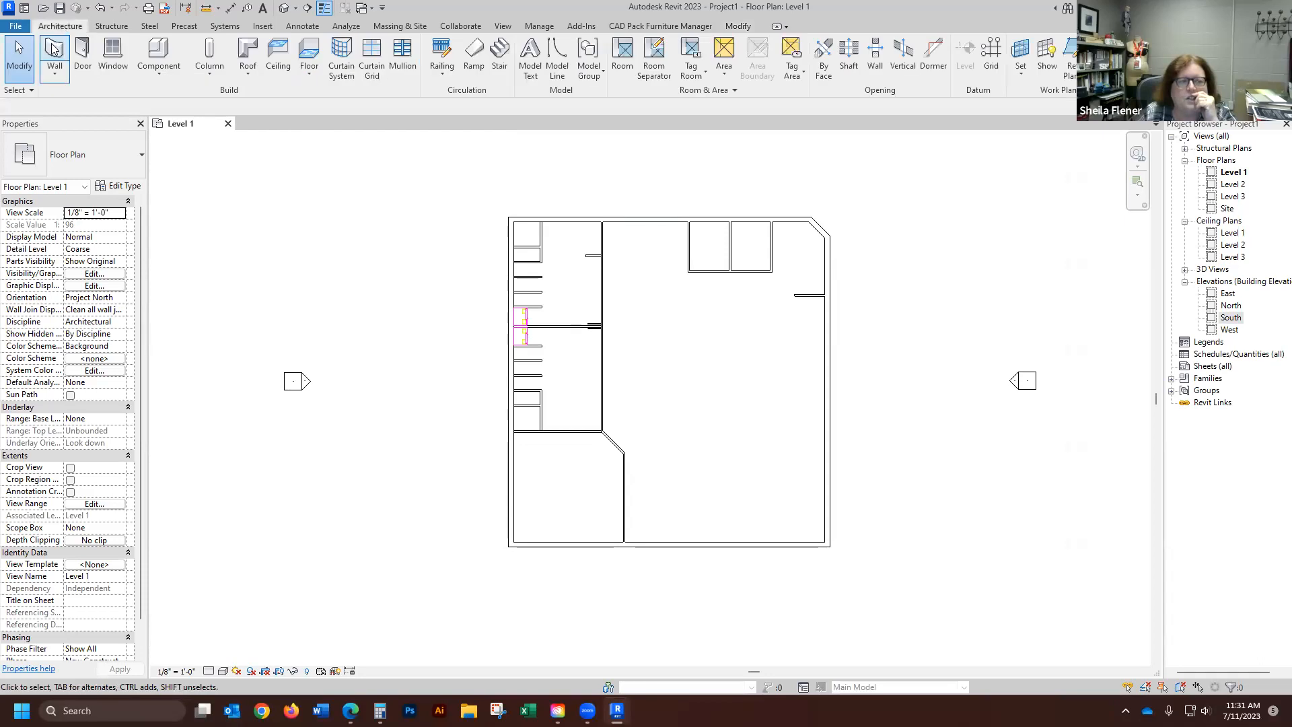
pyautogui.click(61, 50)
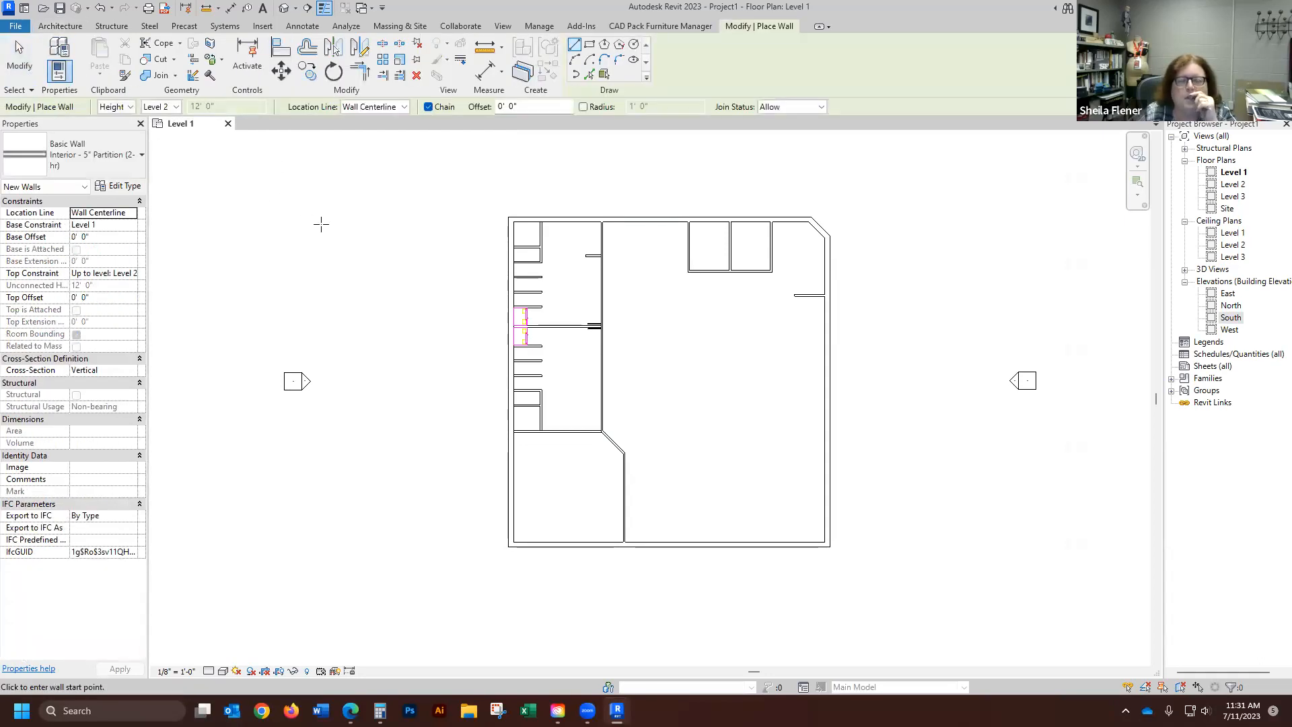
pyautogui.scroll(6, 456, 231)
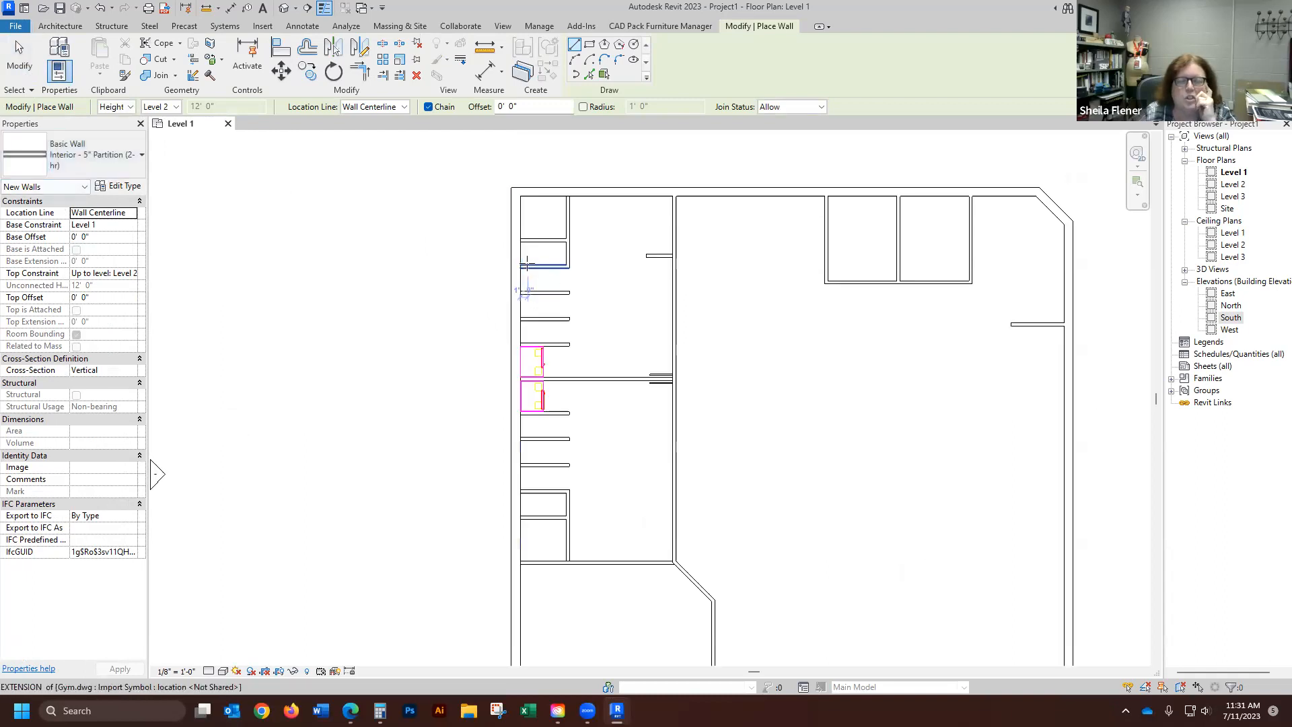
pyautogui.scroll(1, 701, 244)
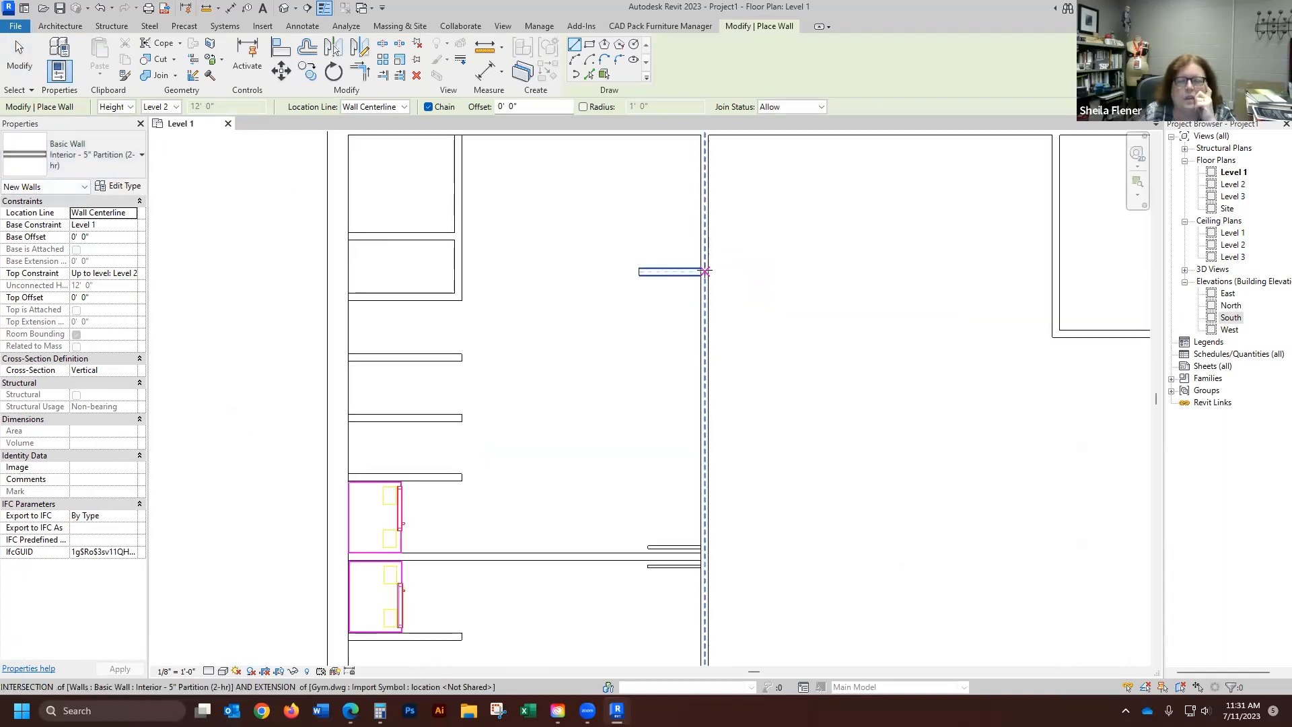
pyautogui.click(639, 271)
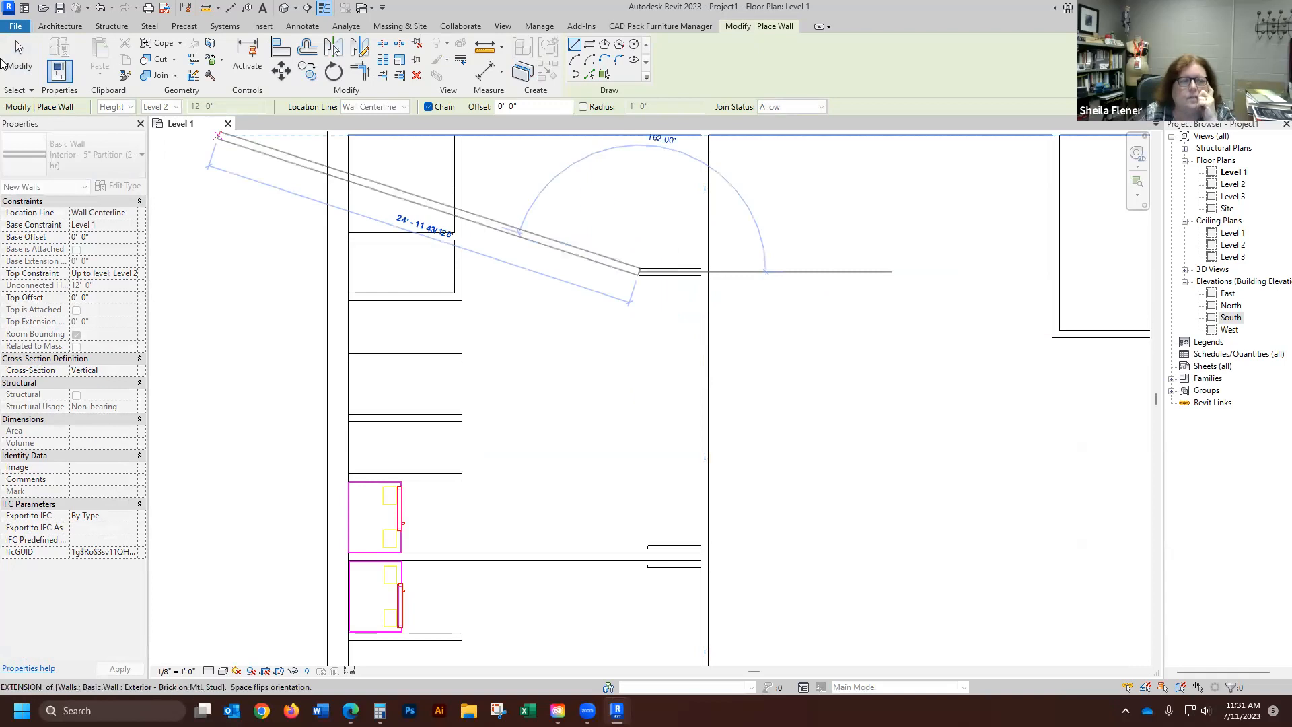
pyautogui.click(20, 48)
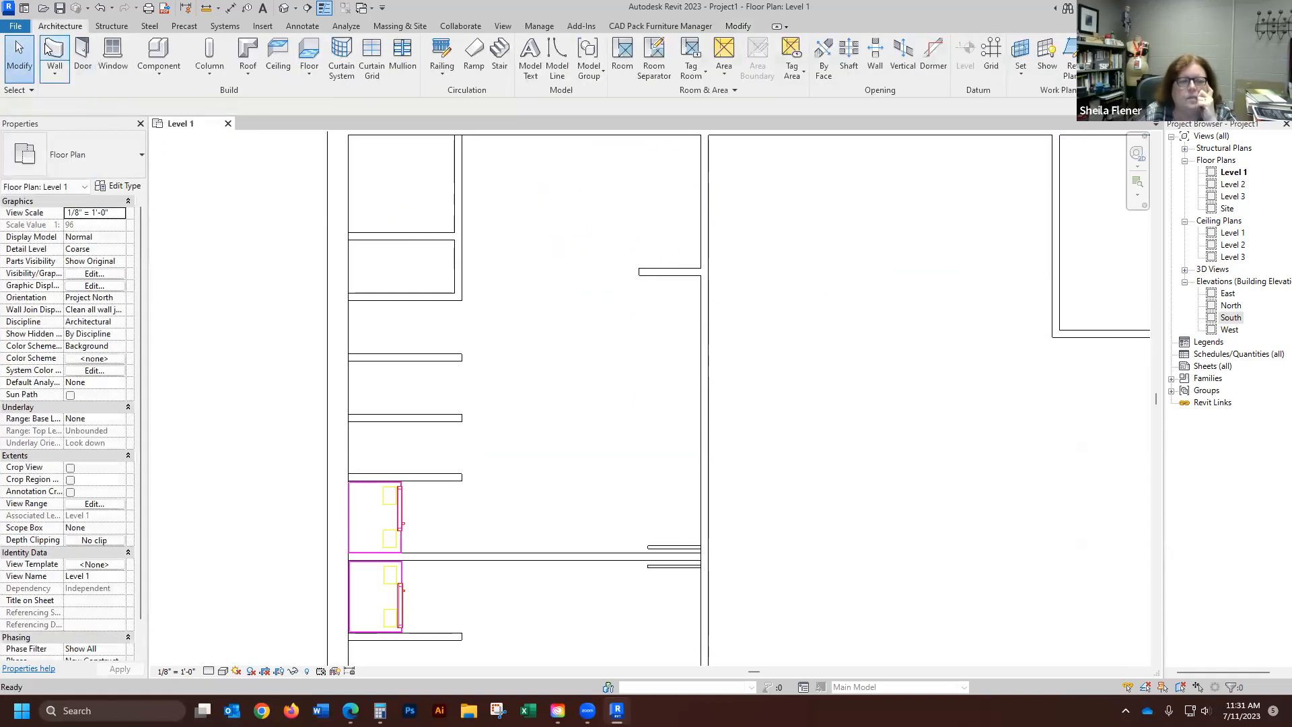
# - Draw the long horizontal partition between the two magenta fixture blocks, from the long vertical partition to the west exterior wall
pyautogui.press('w')
pyautogui.press('a')
pyautogui.scroll(2, 646, 572)
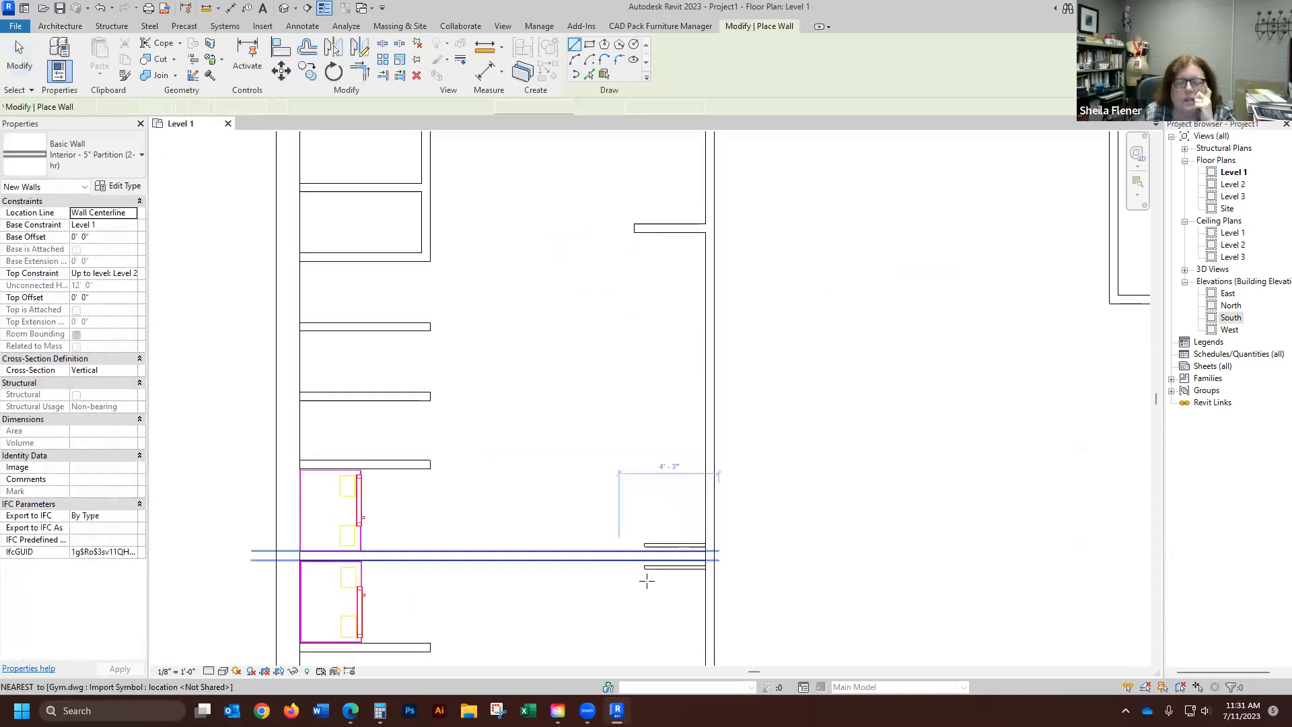
pyautogui.scroll(1, 694, 580)
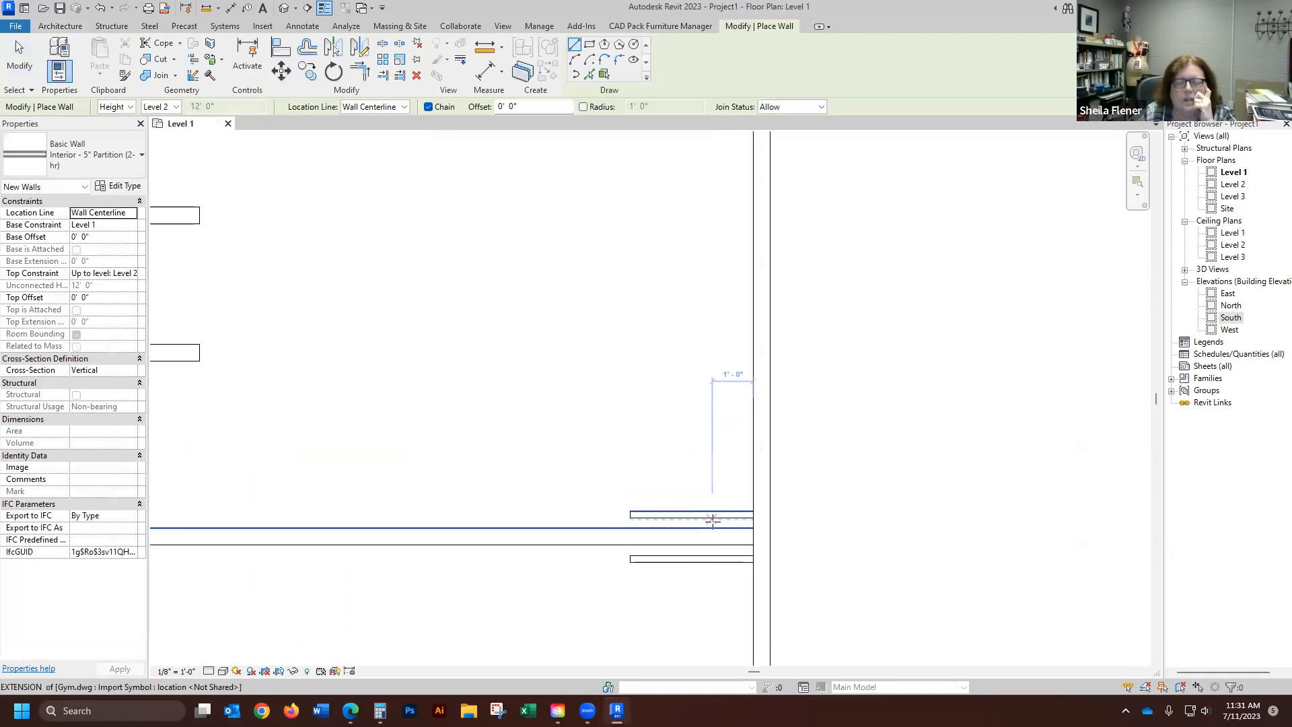
pyautogui.click(763, 536)
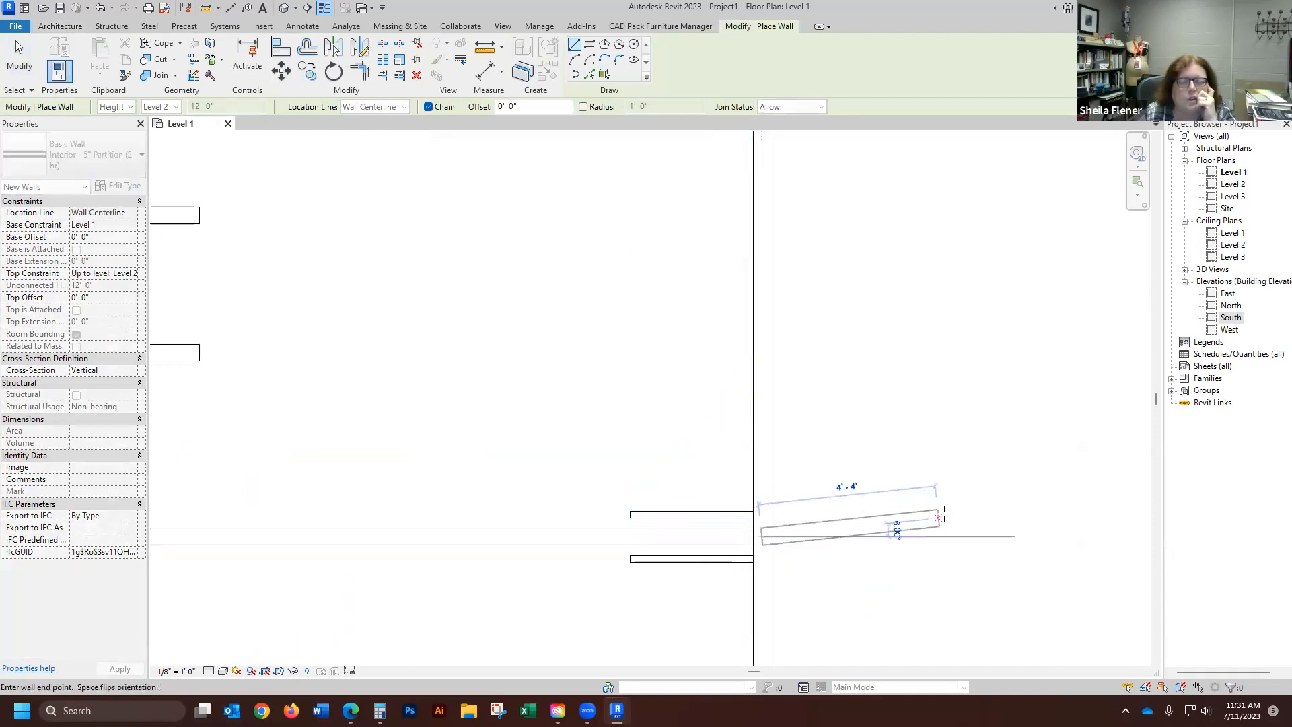
pyautogui.scroll(-2, 942, 528)
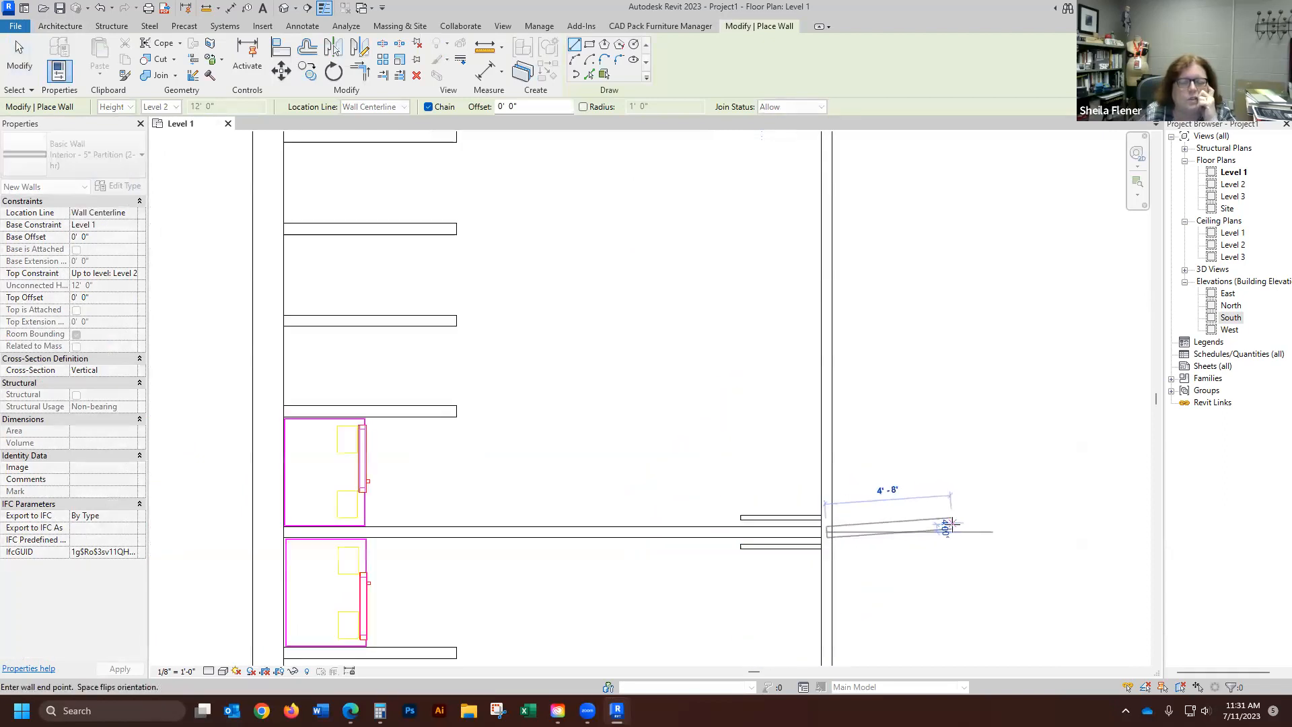
pyautogui.click(277, 531)
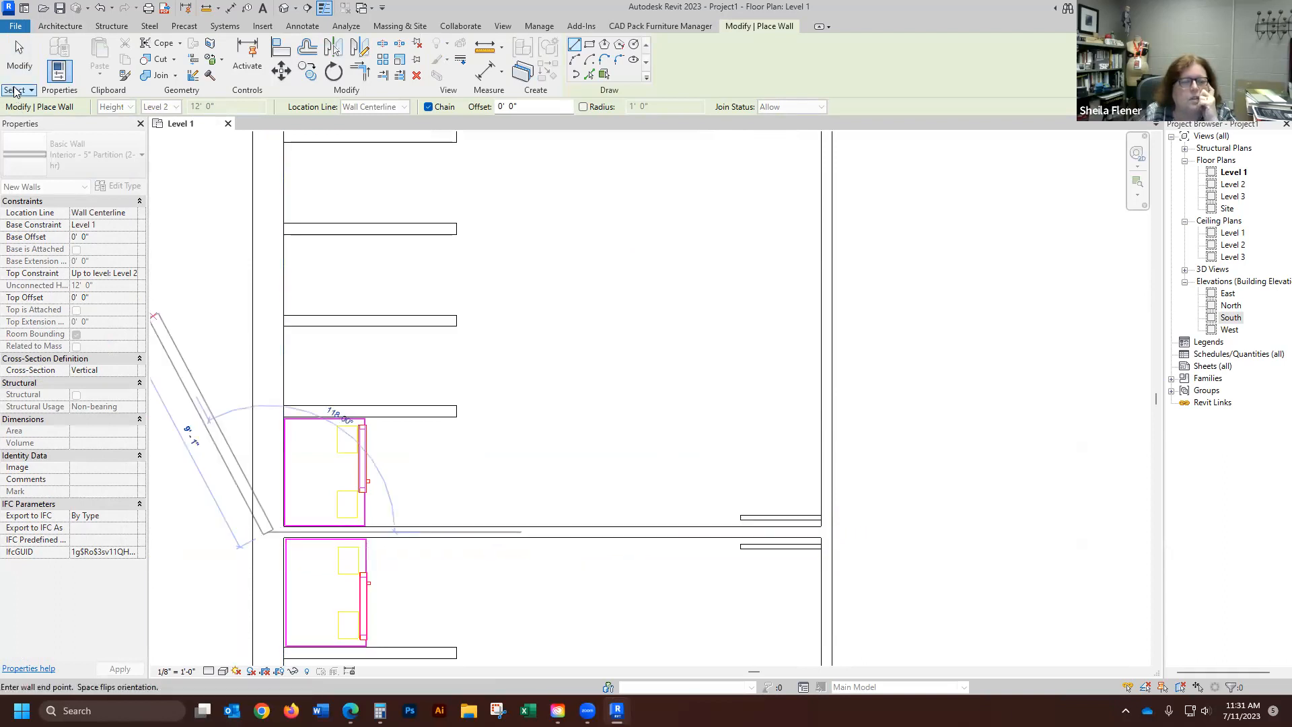
pyautogui.press('Escape')
pyautogui.press('Escape')
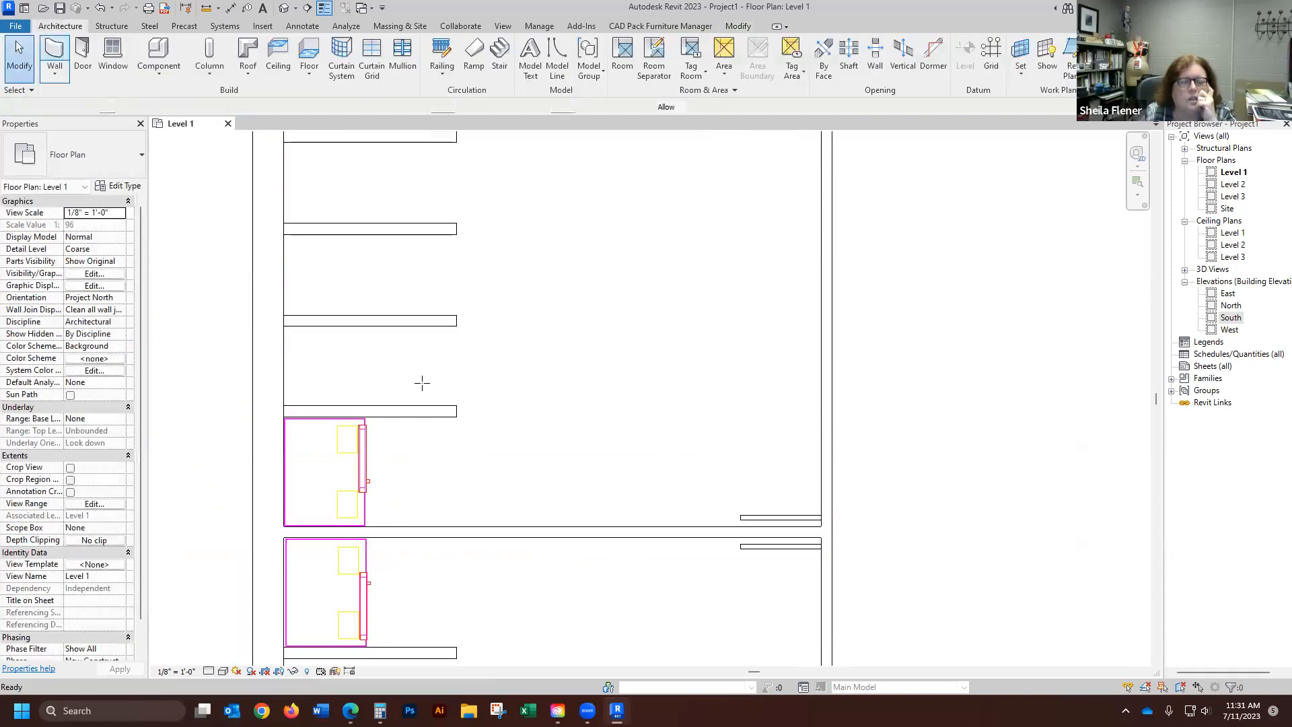
# - Draw the stall partition directly north of the upper magenta fixture block, about 6' 5" long to the west exterior wall
pyautogui.press('w')
pyautogui.press('a')
pyautogui.click(457, 410)
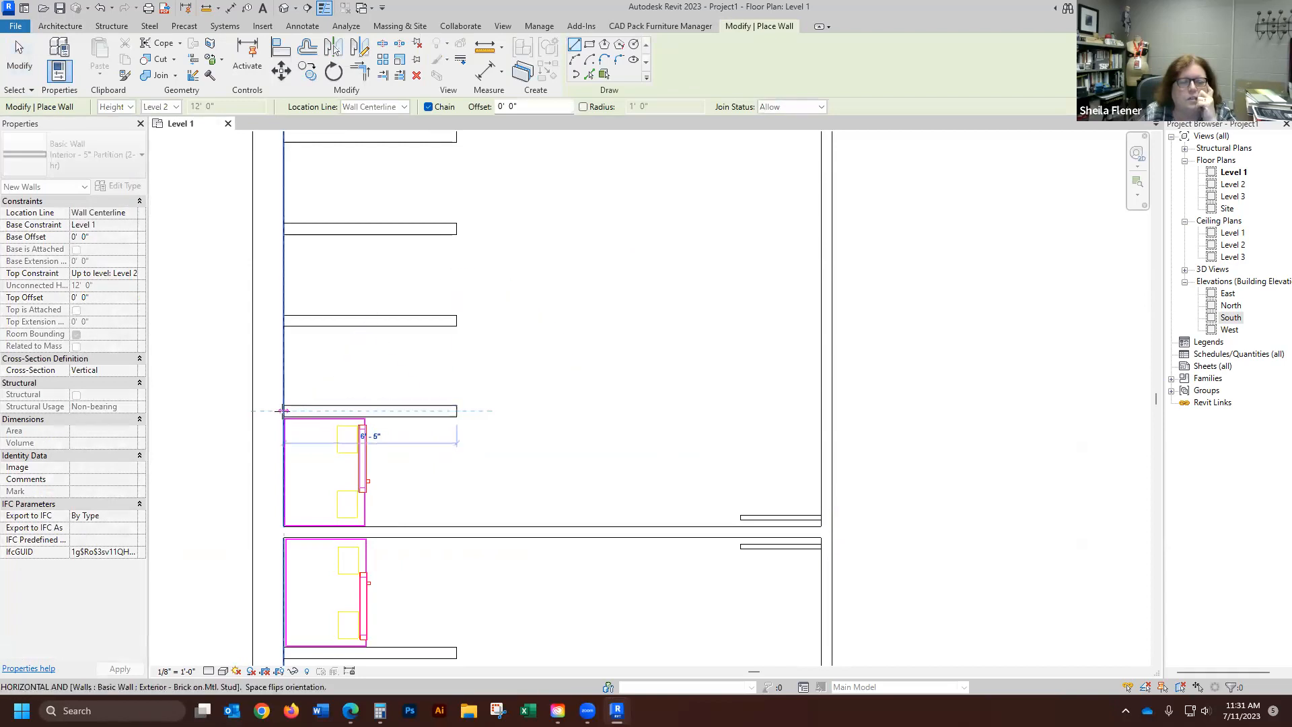
pyautogui.click(283, 411)
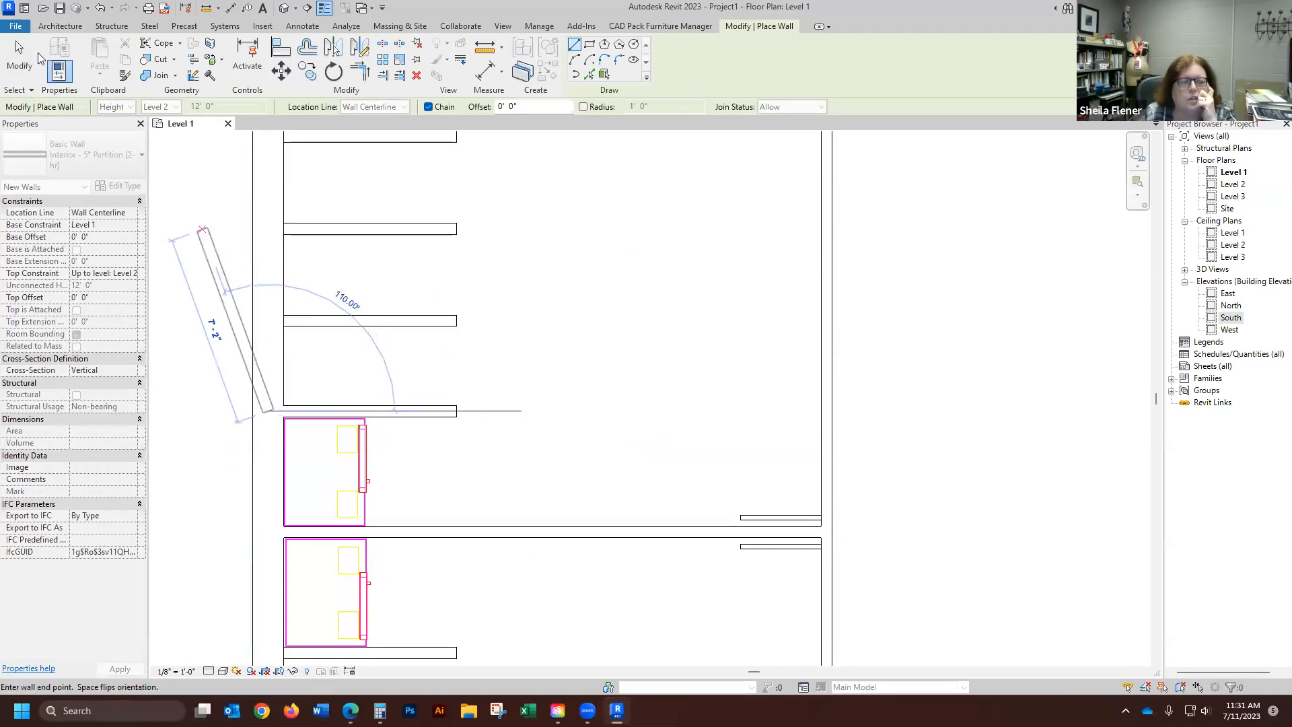
pyautogui.click(17, 49)
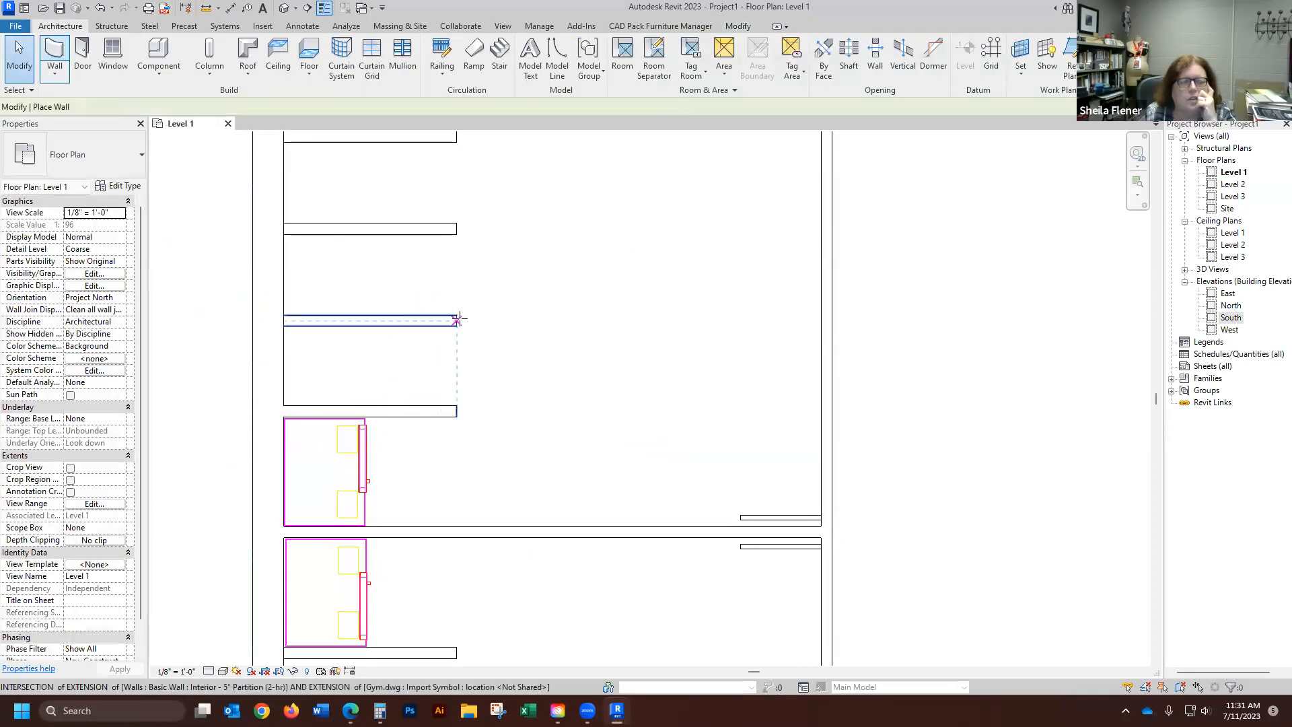
# - Draw the second stall partition north of the fixture blocks, from its free east end to the west exterior wall
pyautogui.press('w')
pyautogui.press('a')
pyautogui.click(456, 320)
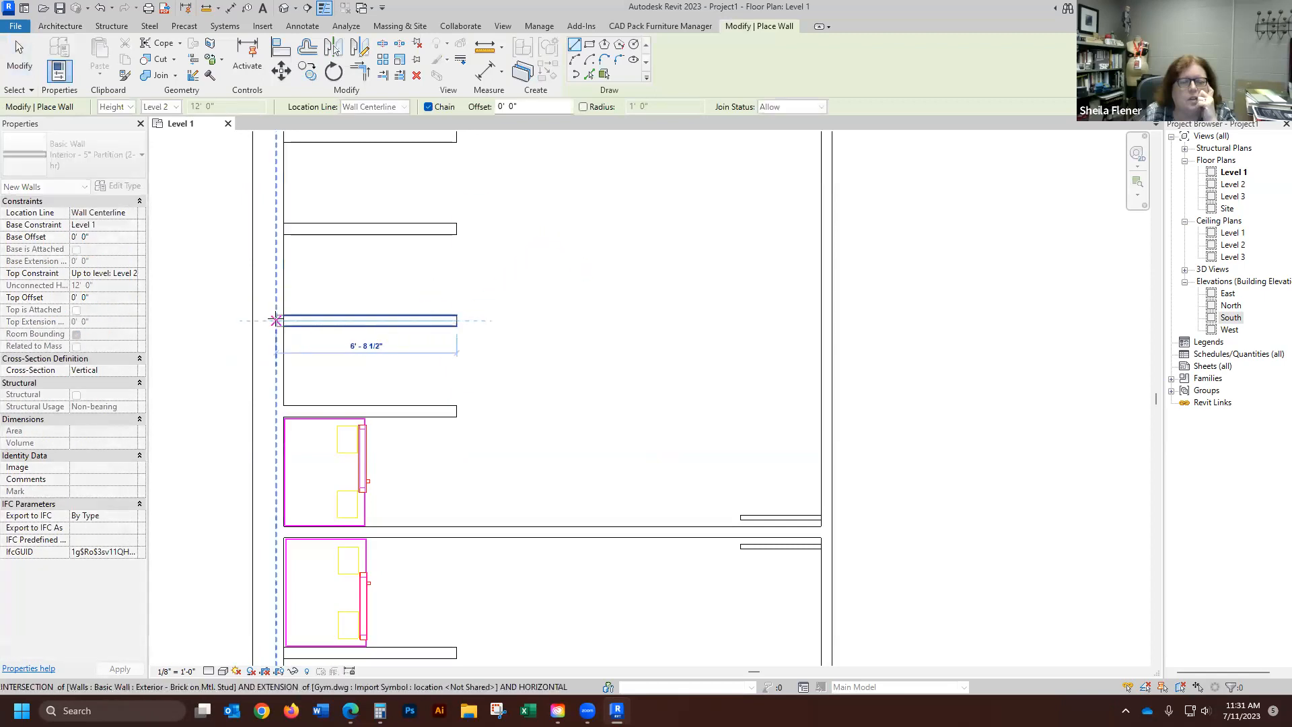
pyautogui.click(282, 320)
pyautogui.click(30, 56)
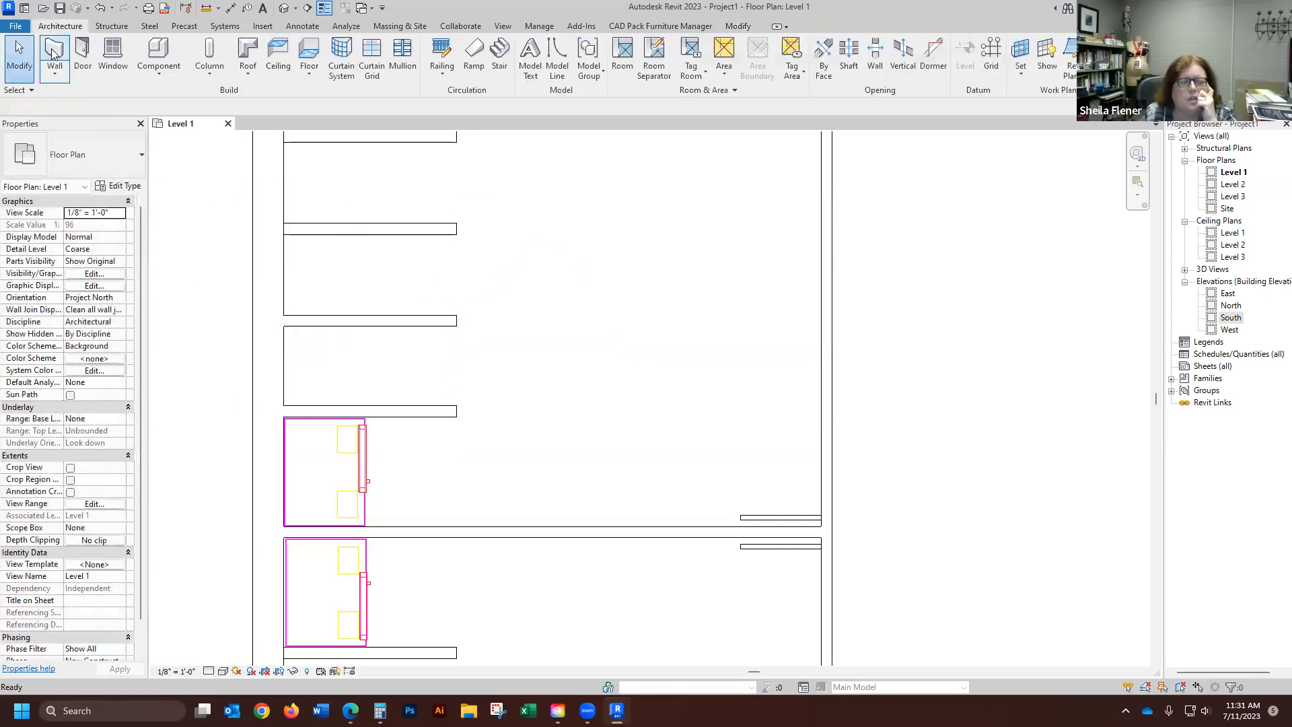
# - Draw the third stall partition north of the fixture blocks to the west exterior wall, and end the Wall command
pyautogui.press('w')
pyautogui.press('a')
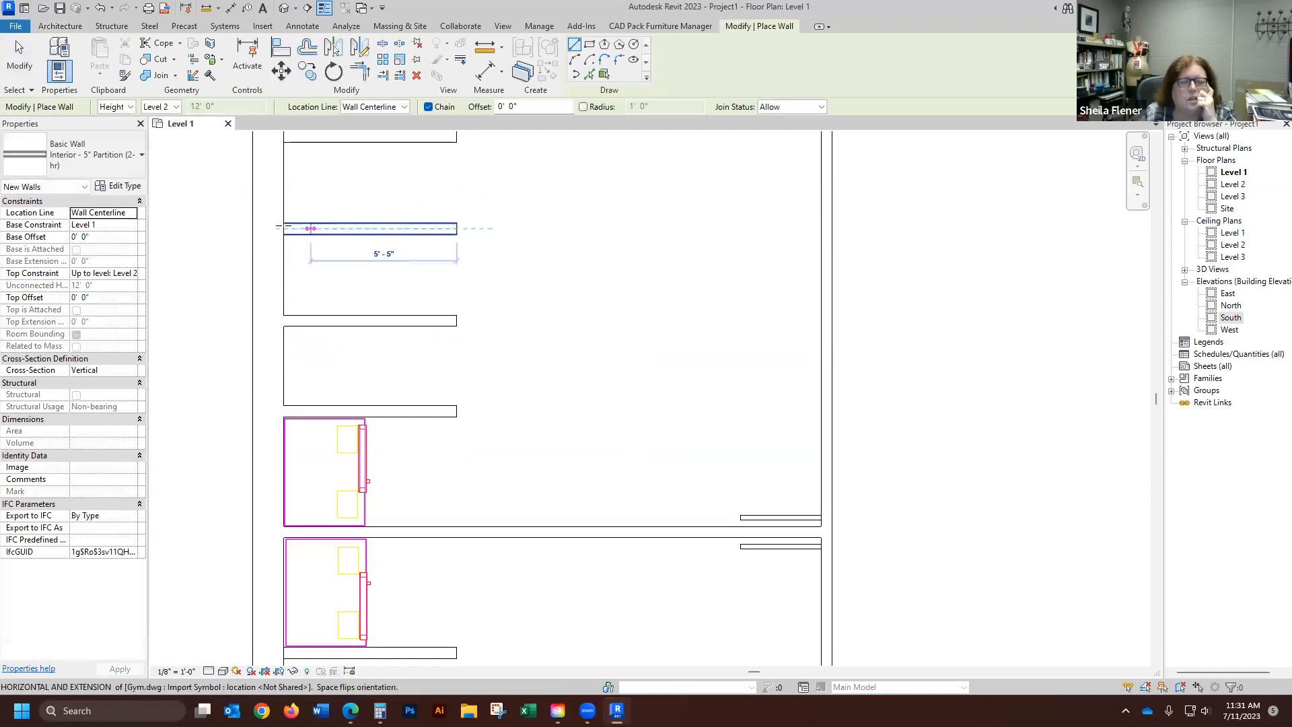
pyautogui.click(283, 228)
pyautogui.scroll(-3, 386, 472)
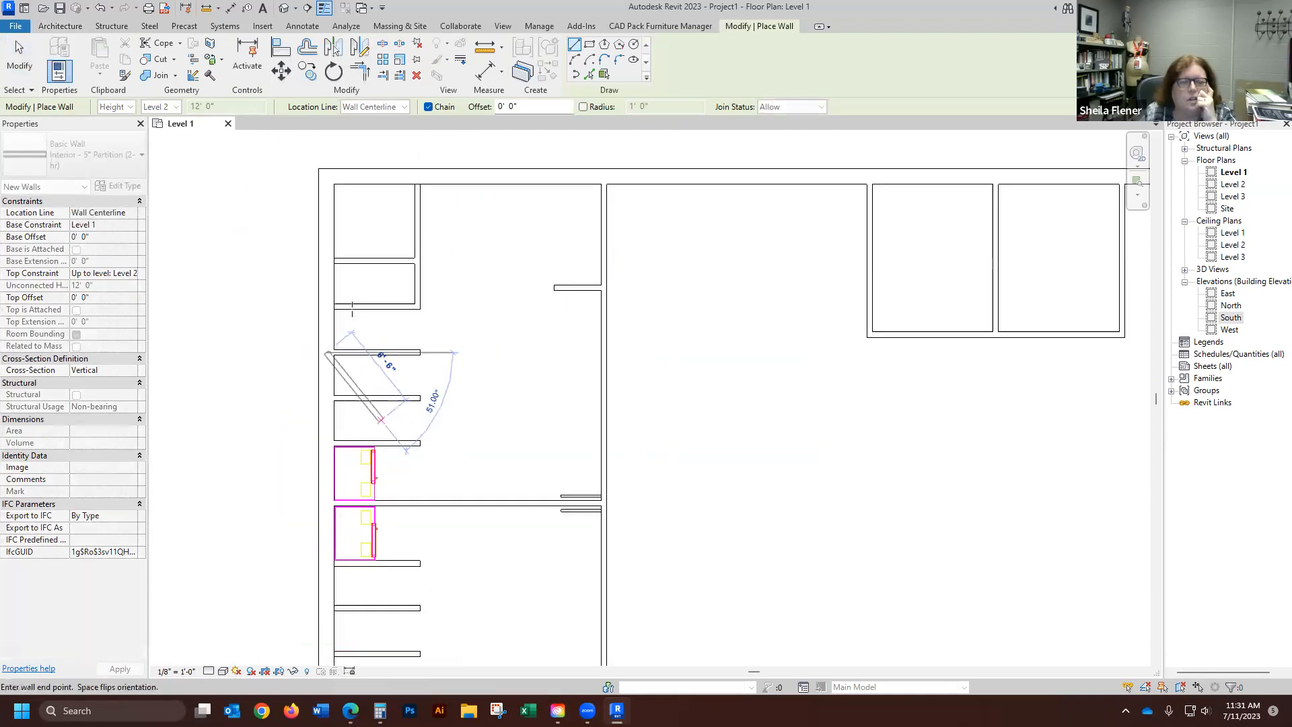
pyautogui.click(29, 50)
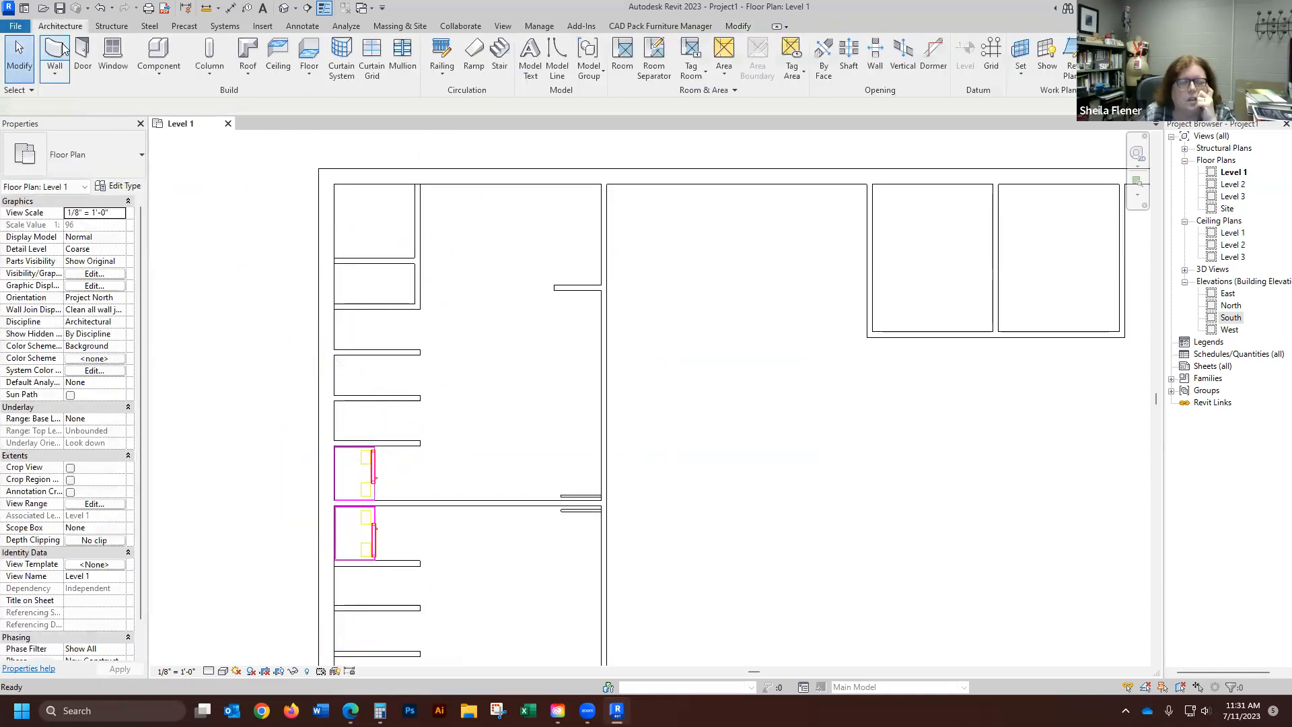
# - Draw the northwest corner room's east partition about 9' 8" south from the north exterior wall, then its south partition to the west exterior wall
pyautogui.press('w')
pyautogui.press('a')
pyautogui.scroll(2, 402, 198)
pyautogui.click(420, 183)
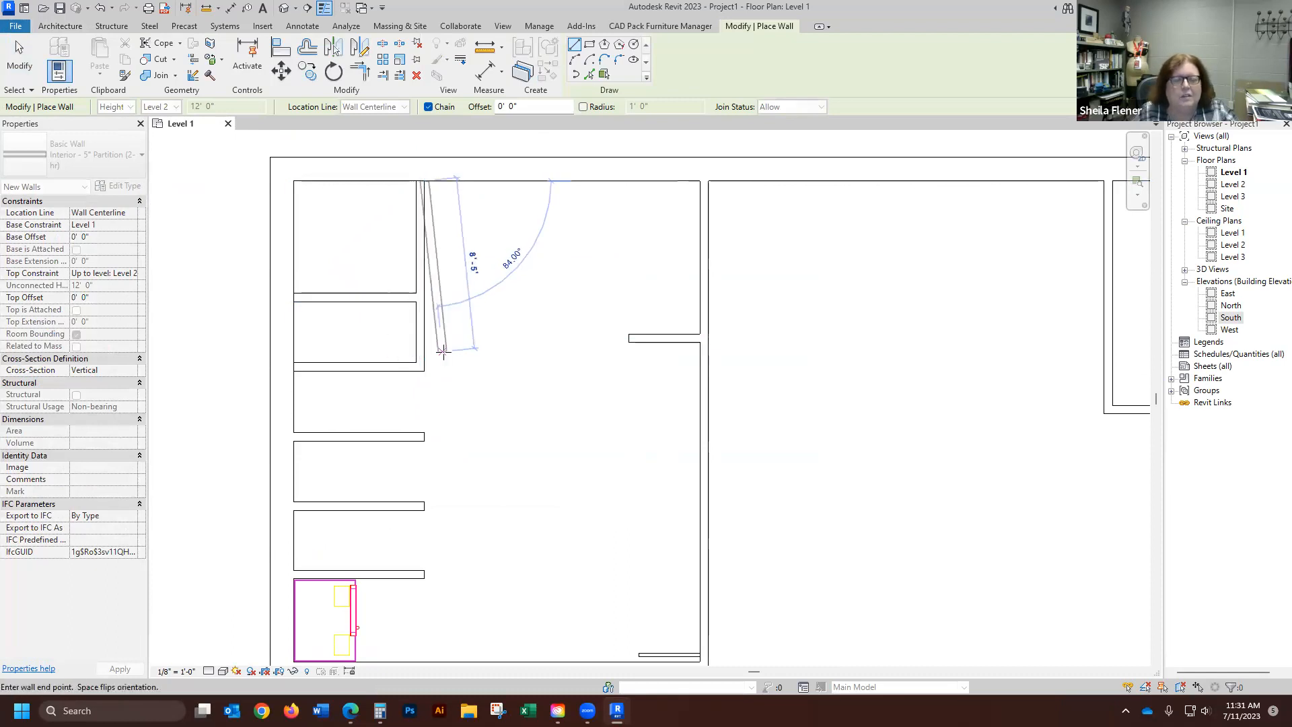
pyautogui.press('Escape')
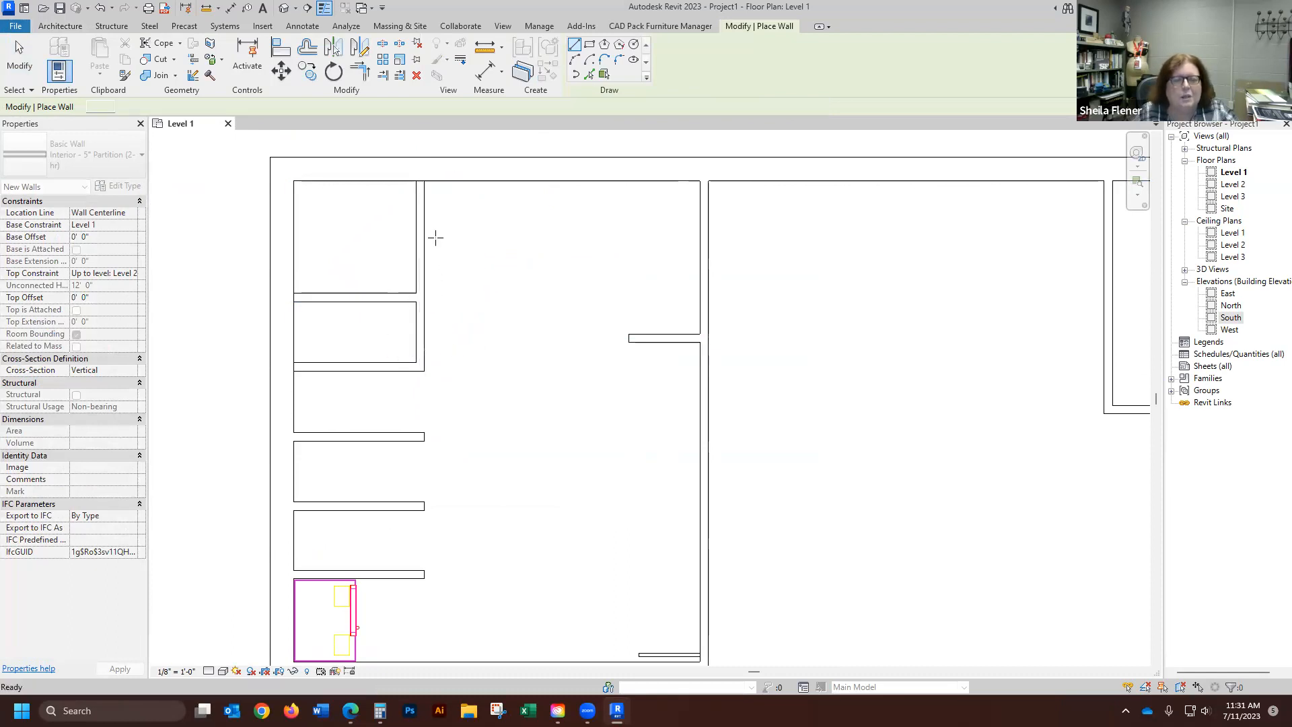
pyautogui.click(418, 179)
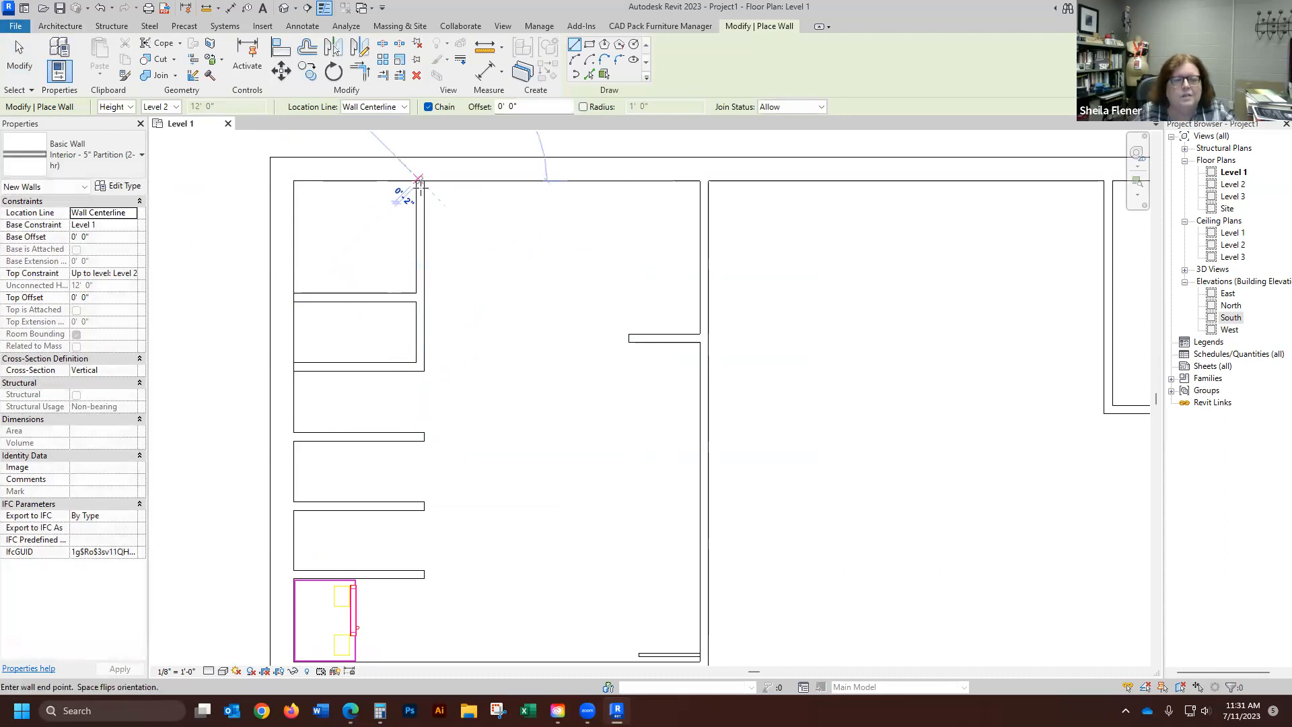
pyautogui.click(421, 367)
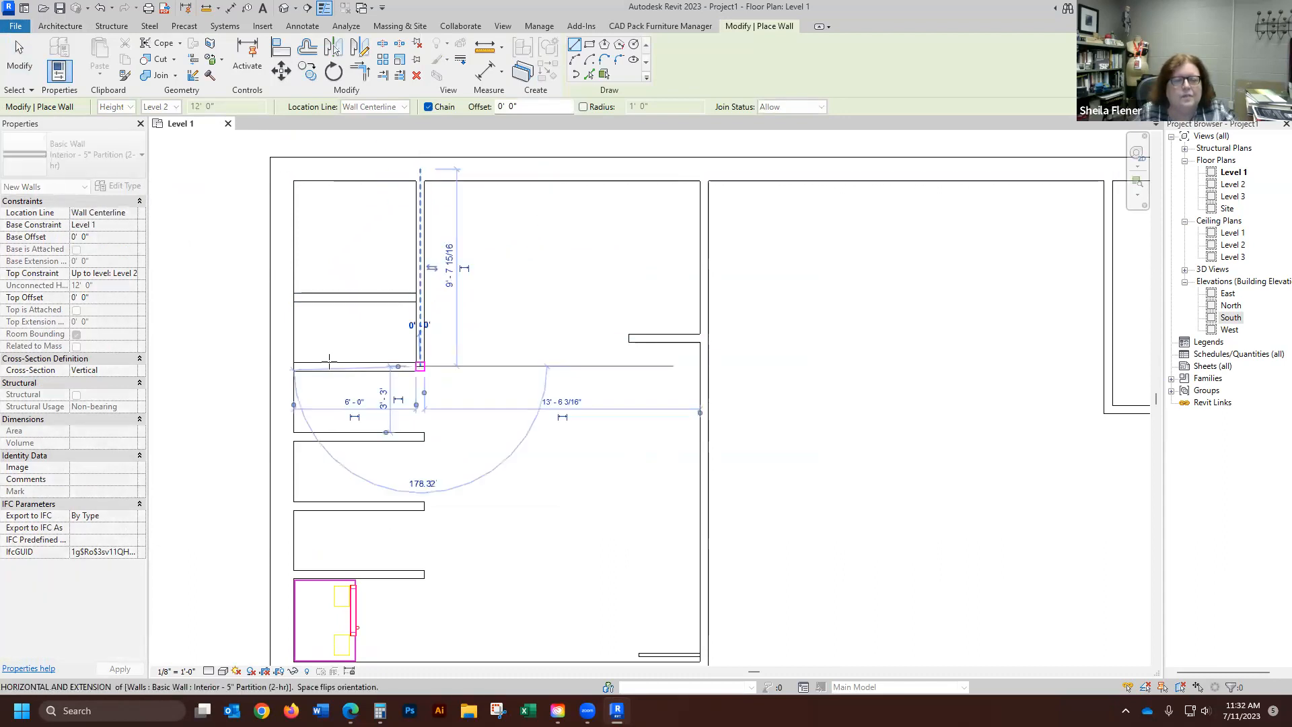
pyautogui.click(288, 360)
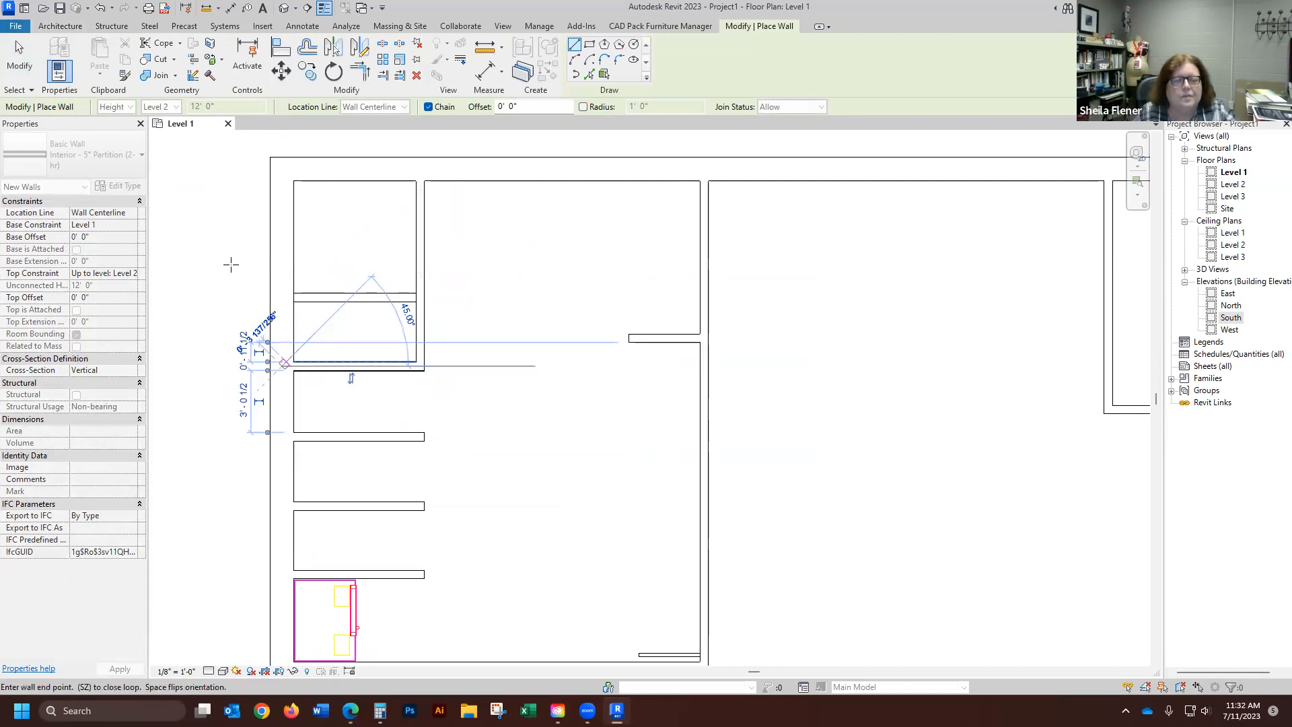
# - Draw the dividing partition across the northwest corner room along the plan, from its east partition to the west exterior wall, and end the Wall command
pyautogui.press('Escape')
pyautogui.press('Escape')
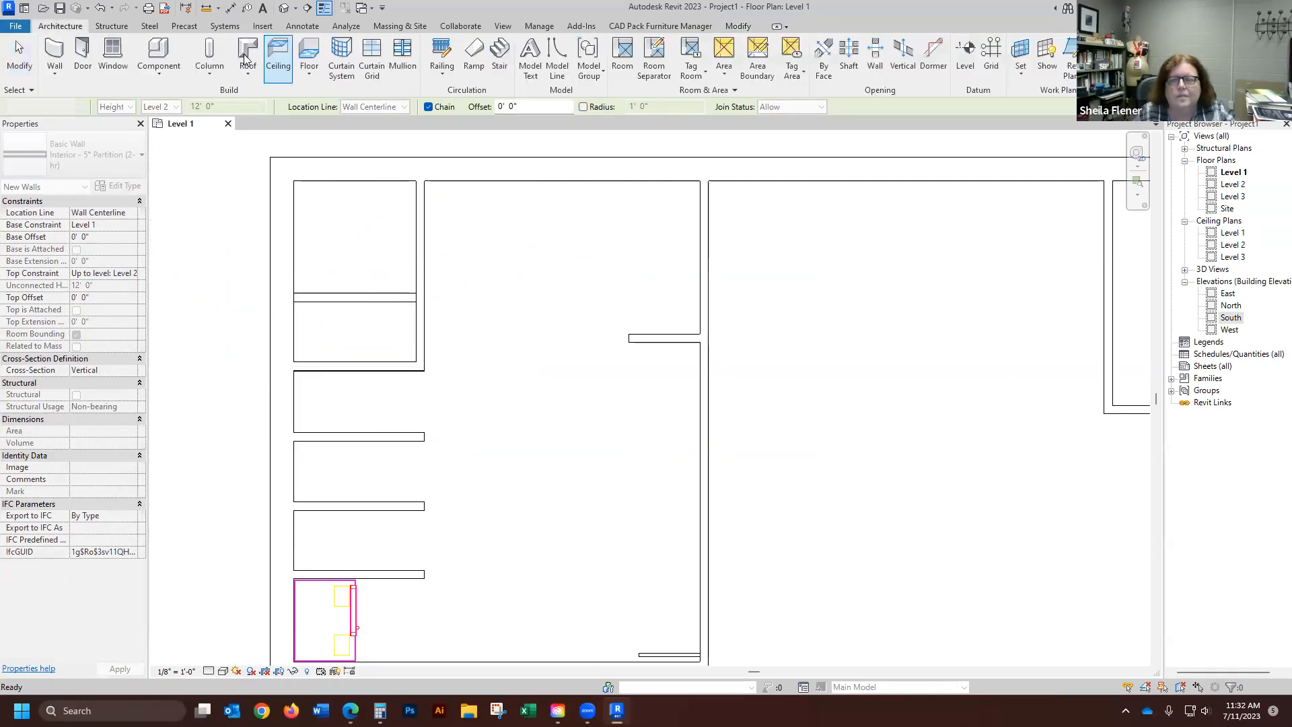
pyautogui.press('Escape')
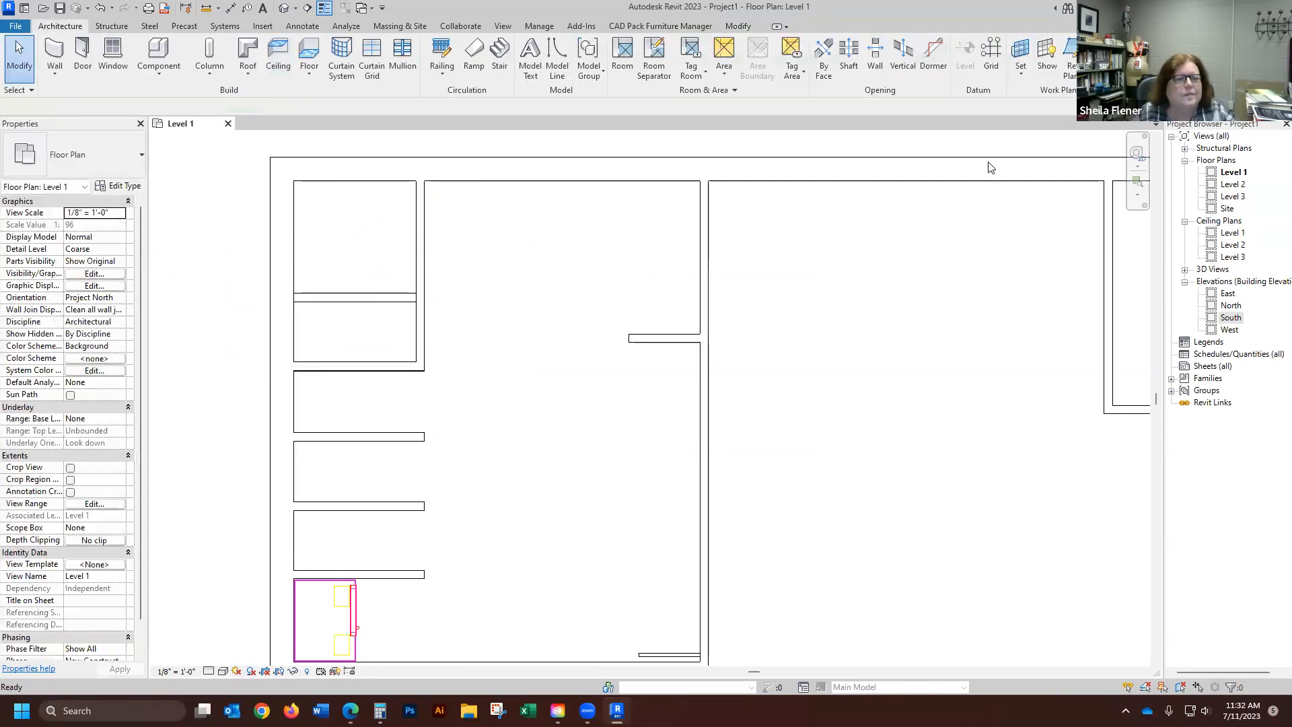
pyautogui.press('w')
pyautogui.press('a')
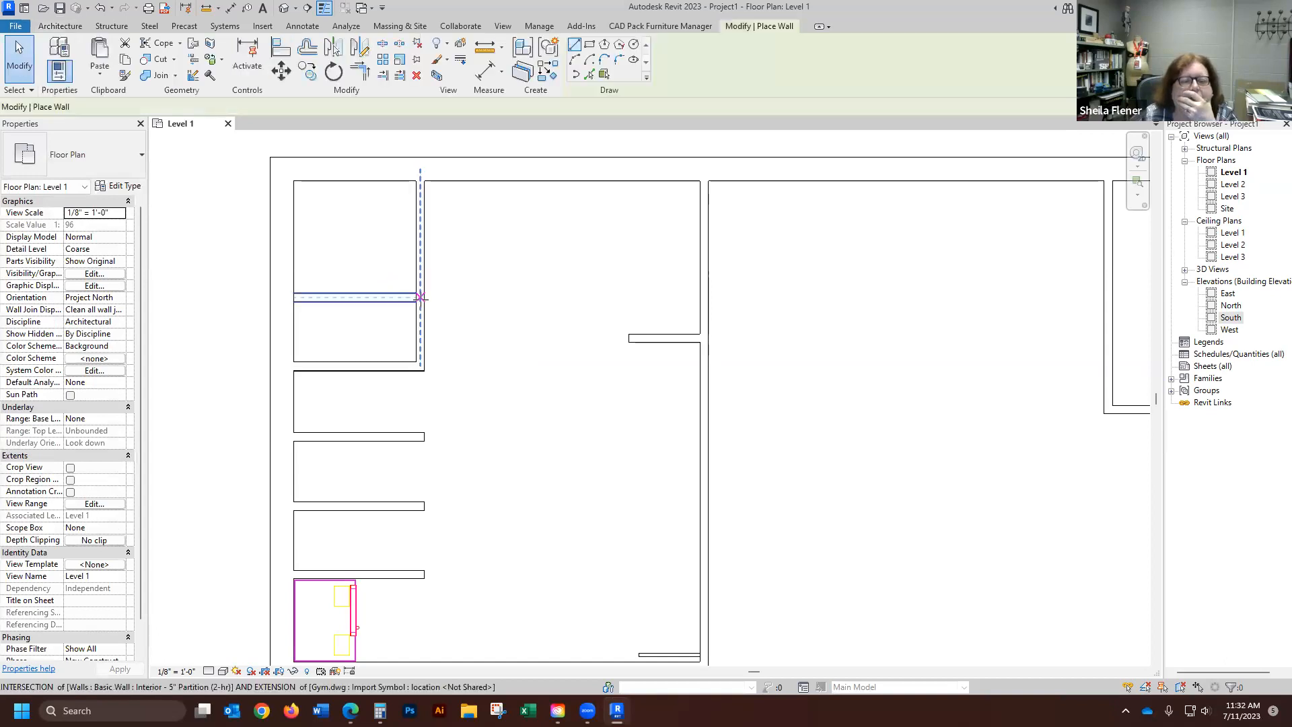
pyautogui.click(420, 296)
pyautogui.click(282, 296)
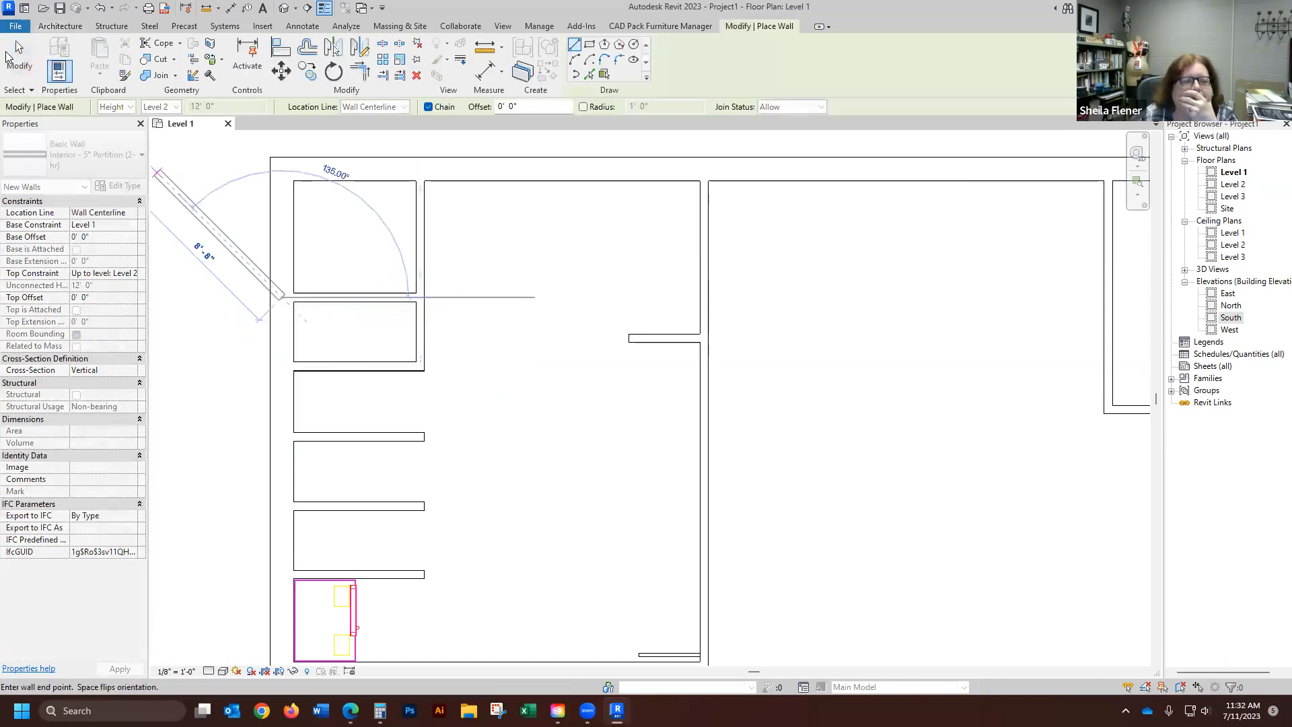
pyautogui.click(18, 51)
# - Align the south face of the northwest room's south partition to the imported plan line, and end the Align command
pyautogui.scroll(-2, 276, 147)
pyautogui.scroll(3, 292, 353)
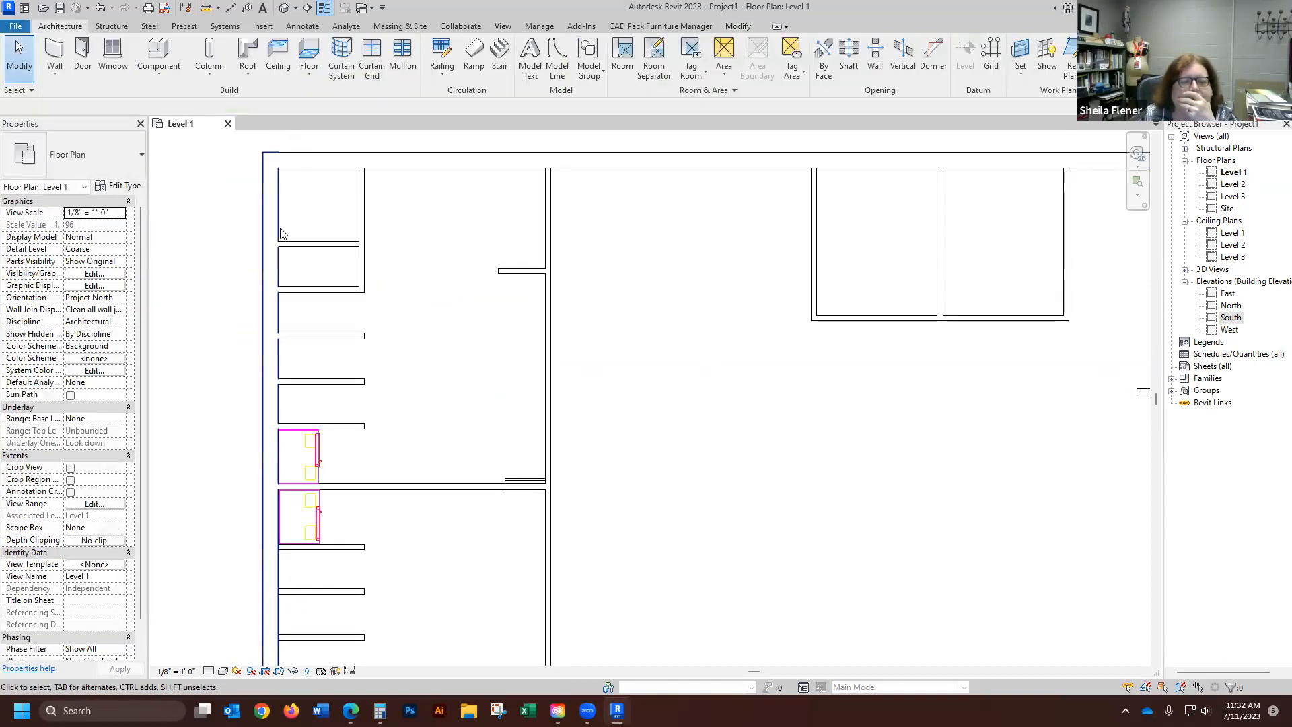
pyautogui.scroll(2, 291, 348)
pyautogui.scroll(-1, 855, 282)
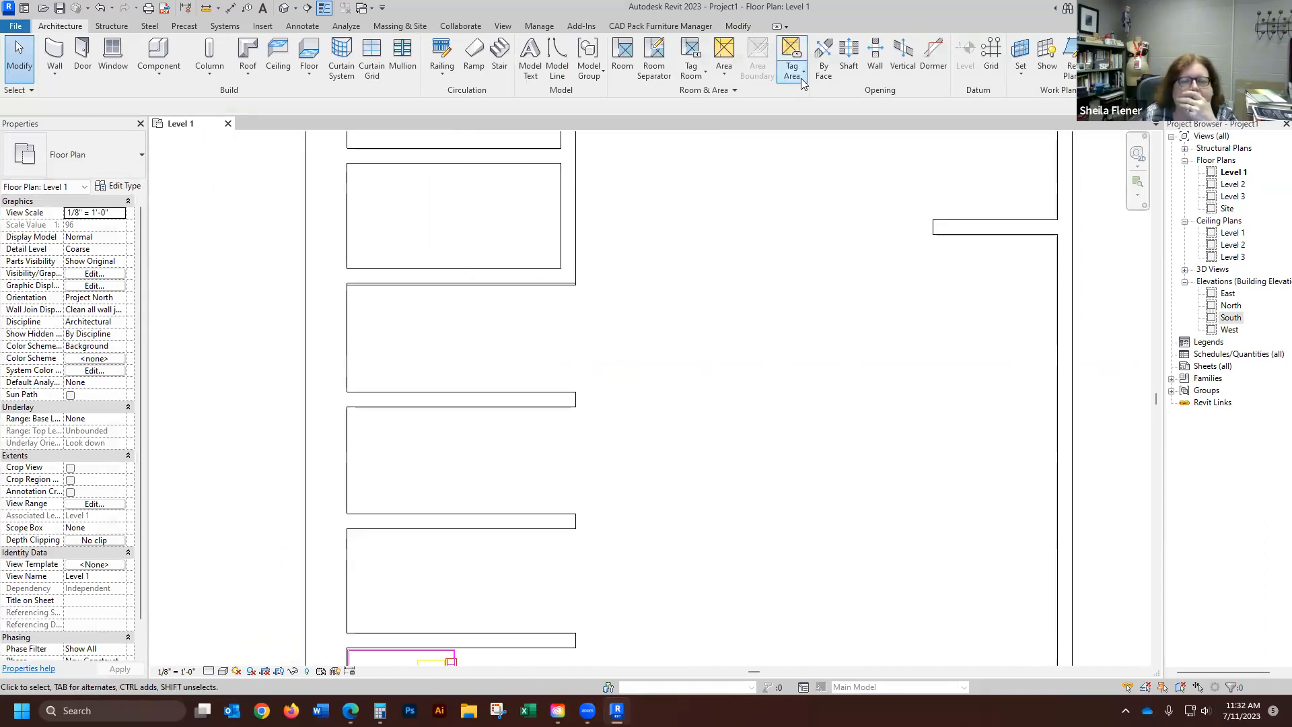
pyautogui.click(744, 27)
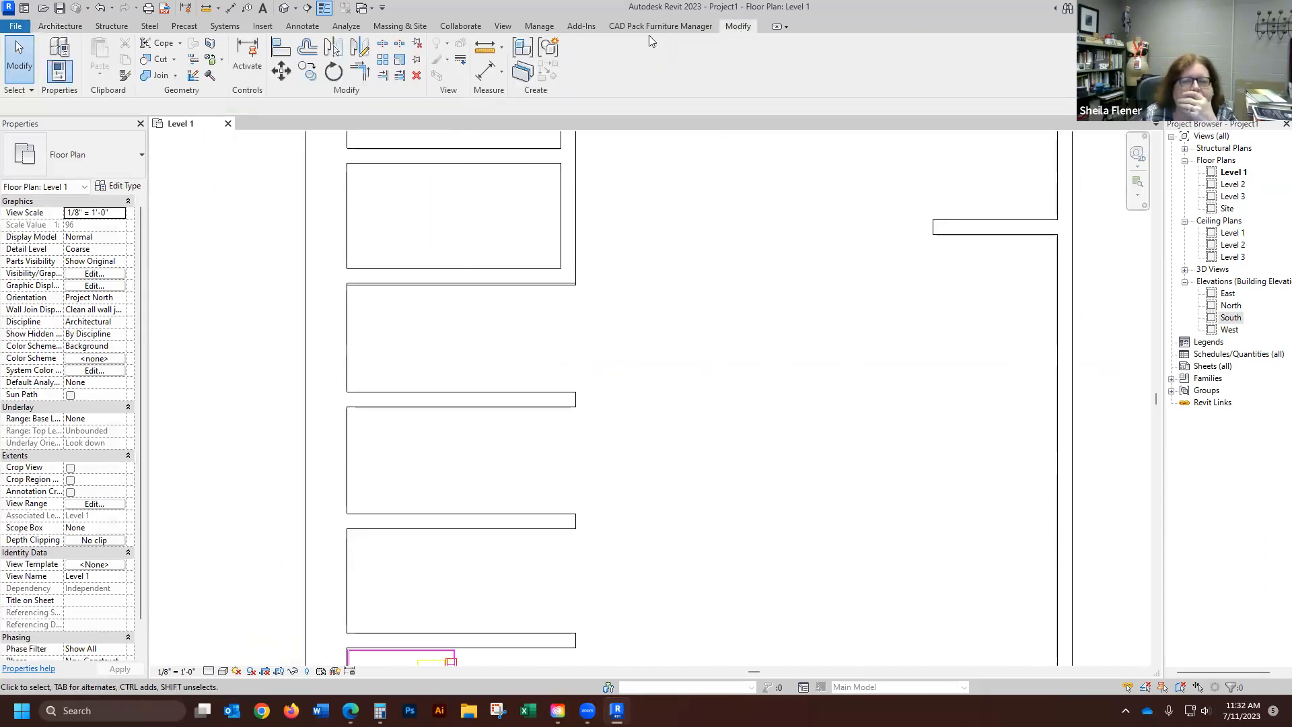
pyautogui.click(281, 49)
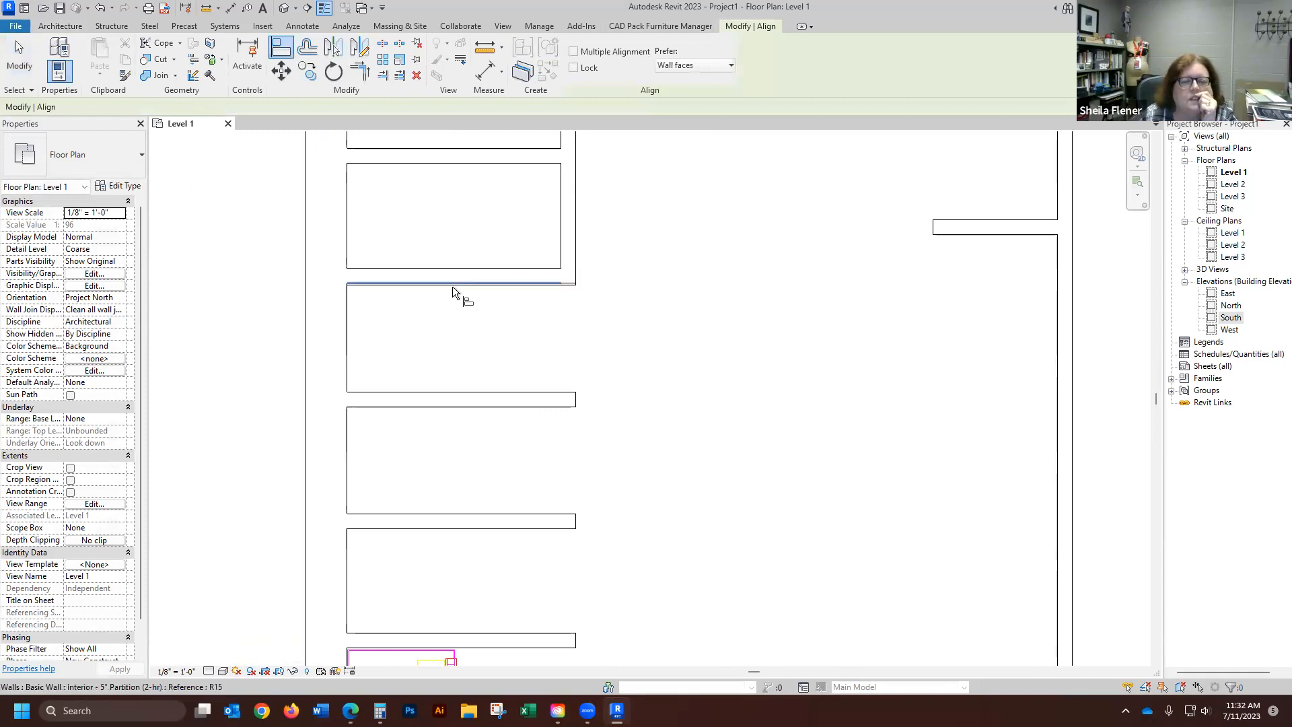
pyautogui.scroll(3, 450, 286)
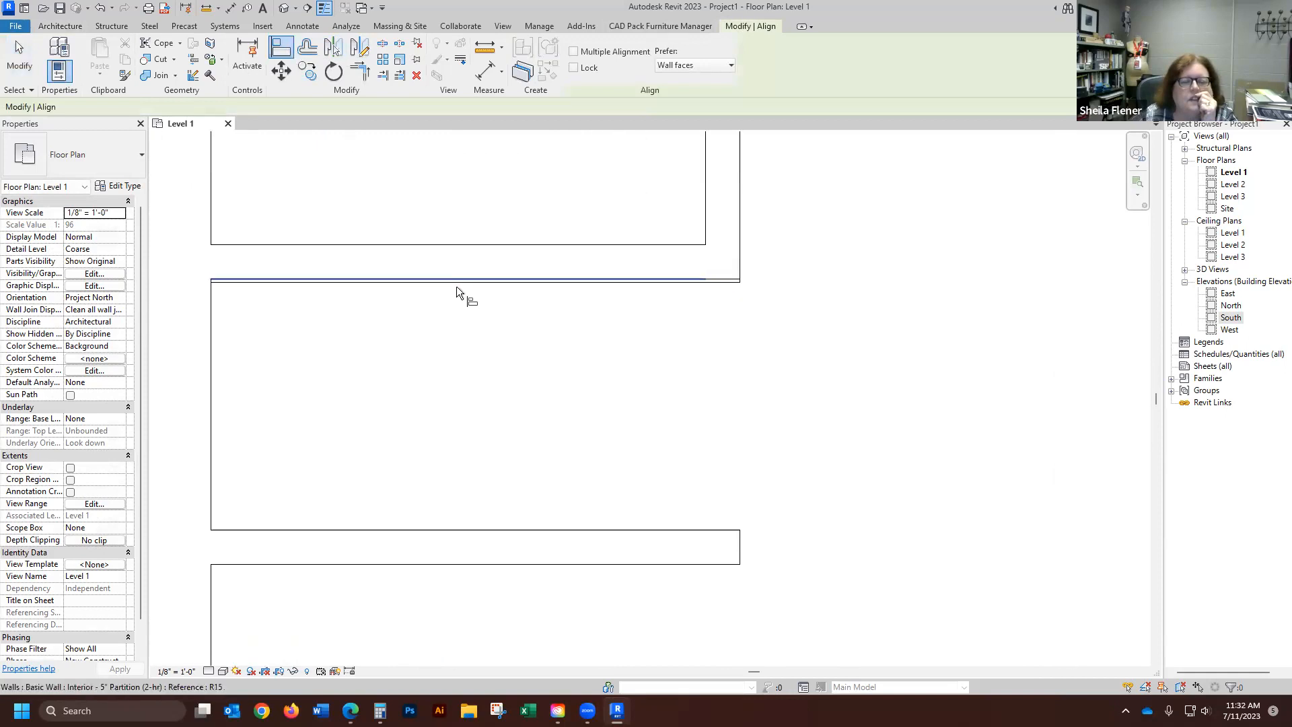
pyautogui.click(456, 285)
pyautogui.click(460, 276)
pyautogui.scroll(-5, 431, 254)
pyautogui.scroll(-1, 453, 172)
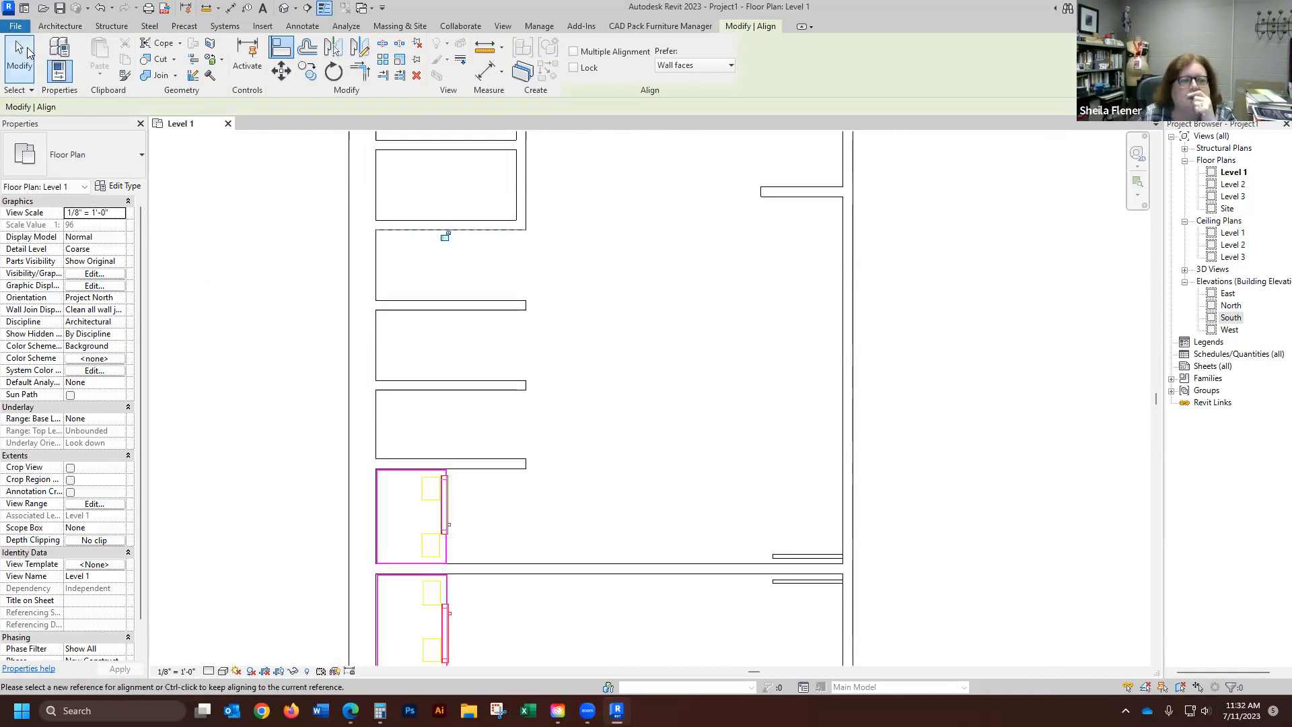
pyautogui.click(19, 55)
# - Draw the stall partition directly south of the lower magenta fixture block, about 7' long to the west exterior wall, and end the Wall command
pyautogui.scroll(-6, 532, 252)
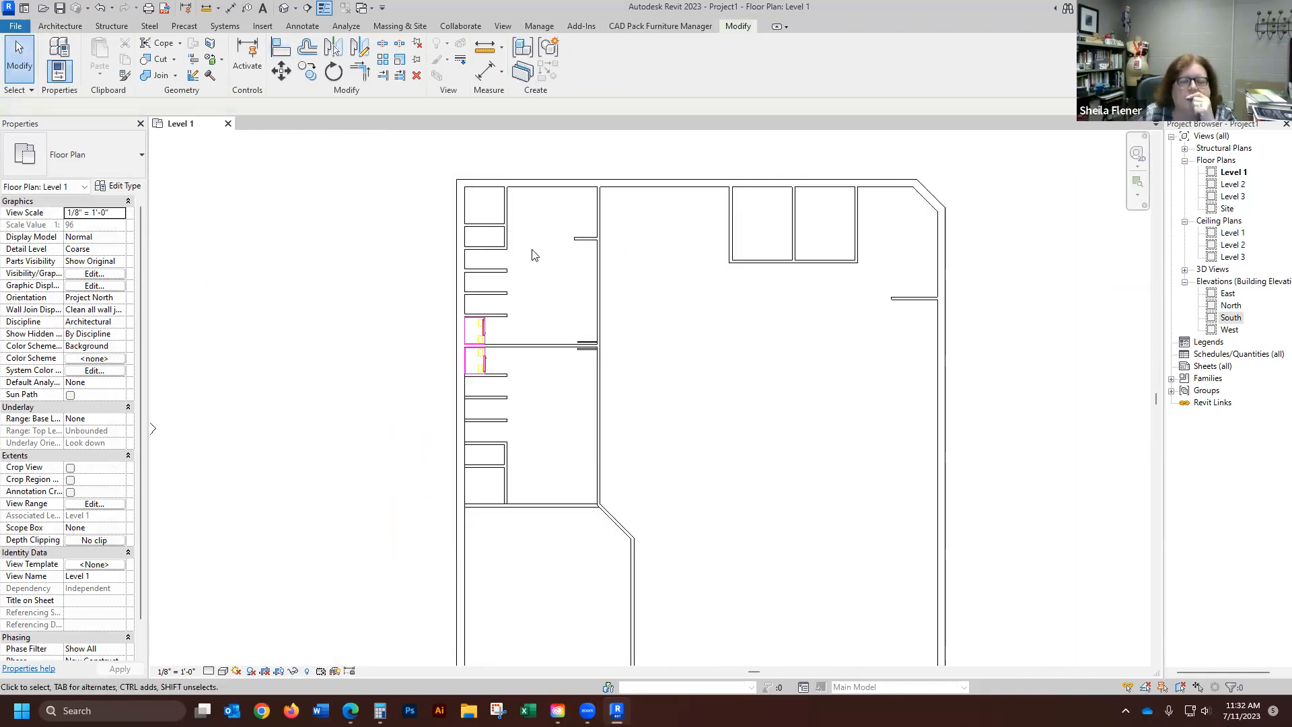
pyautogui.scroll(1, 536, 264)
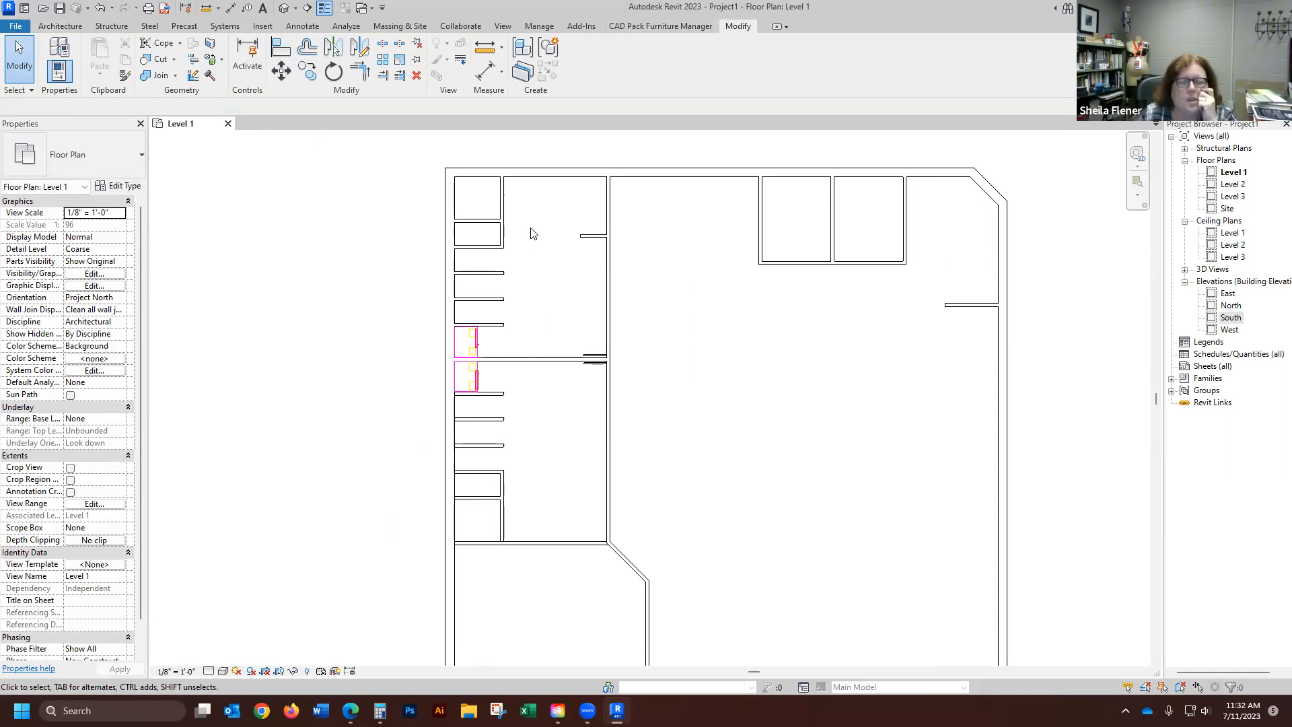
pyautogui.scroll(5, 453, 447)
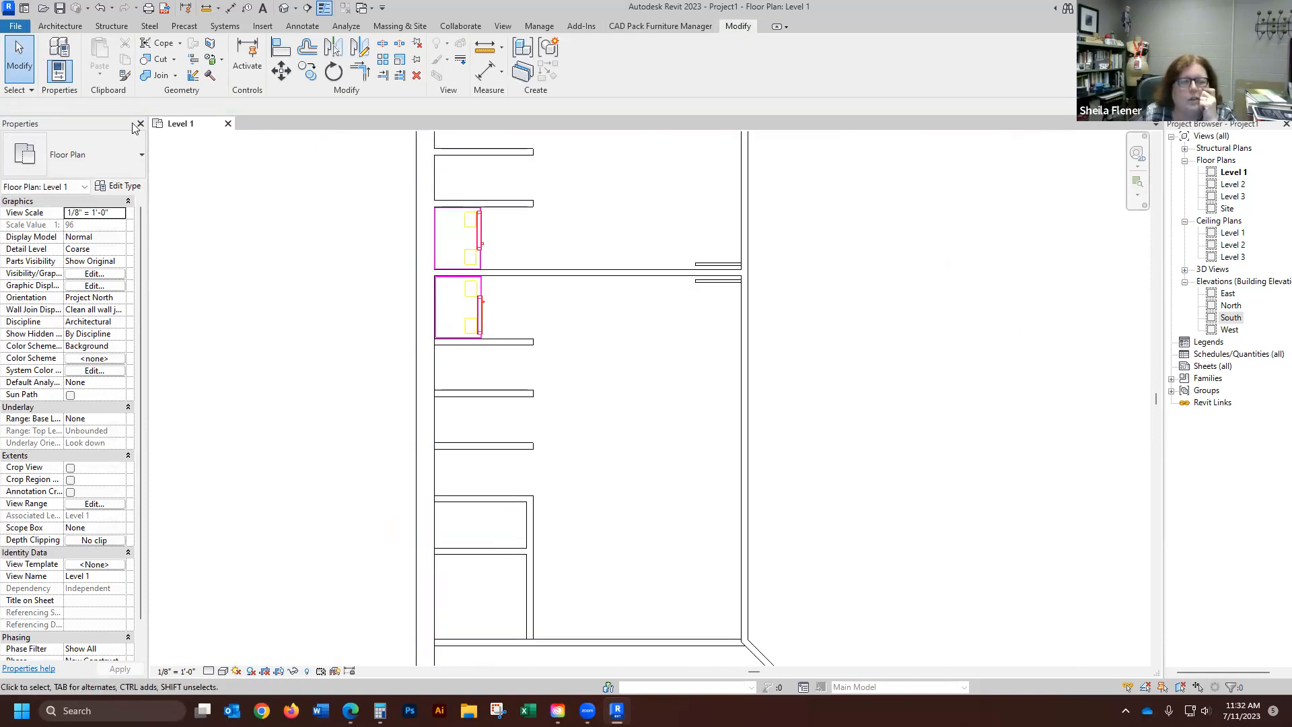
pyautogui.click(75, 27)
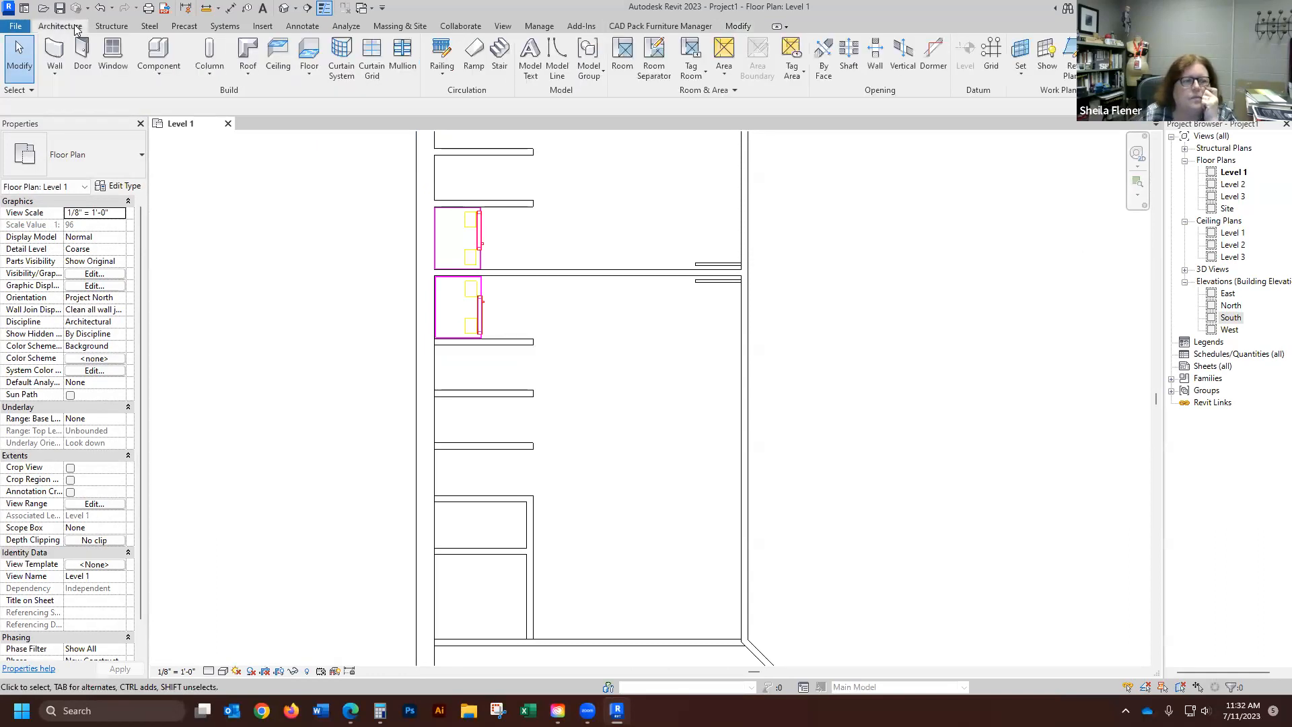
pyautogui.click(67, 66)
pyautogui.scroll(3, 492, 346)
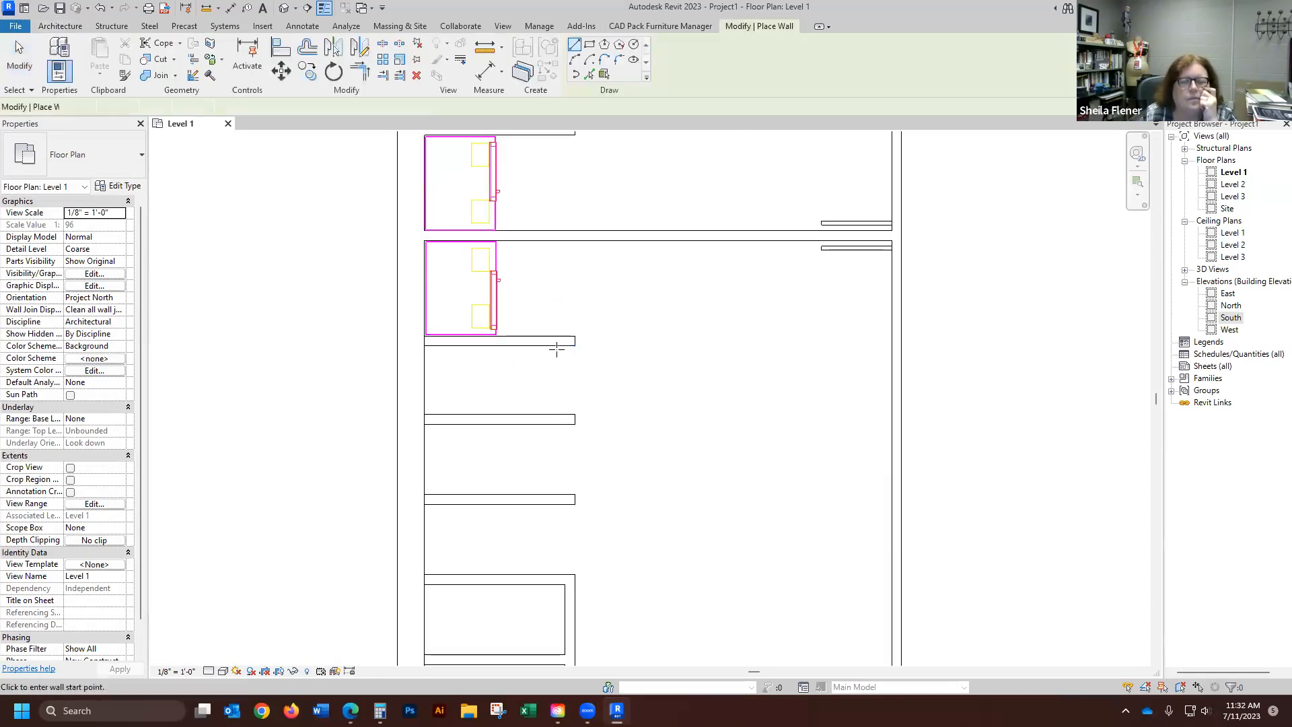
pyautogui.click(337, 334)
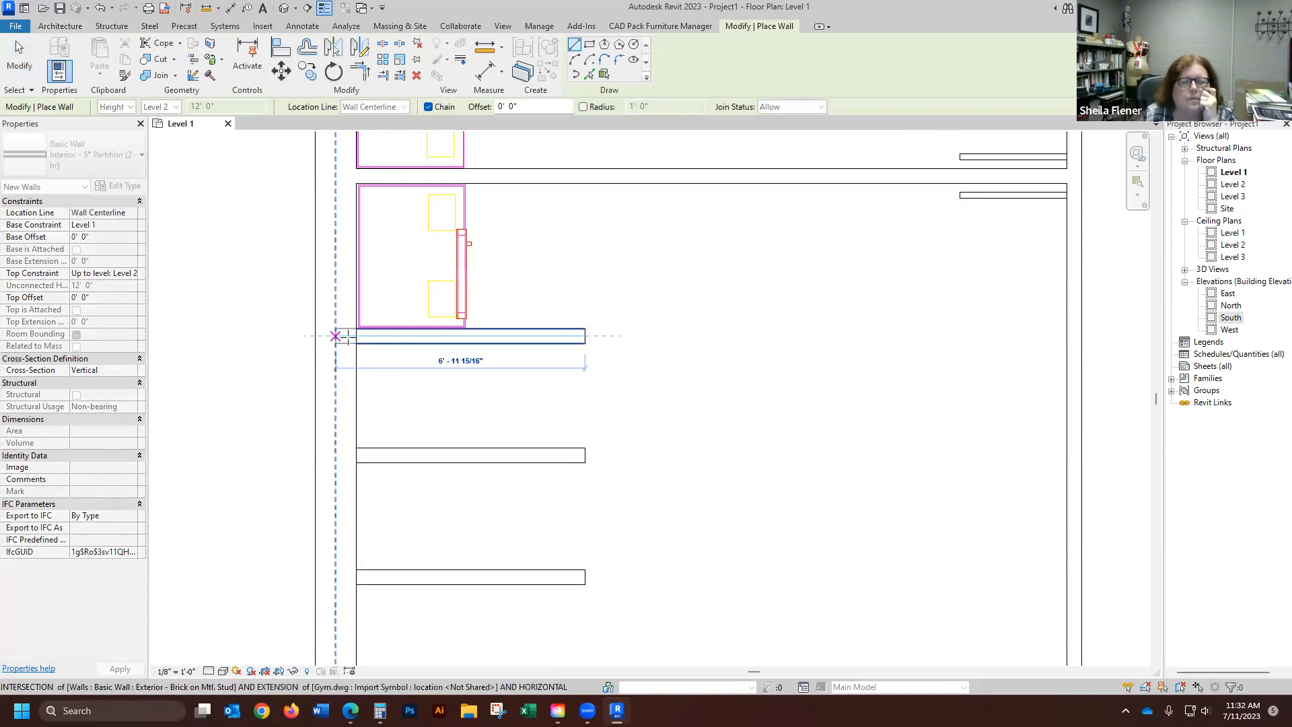
pyautogui.click(17, 59)
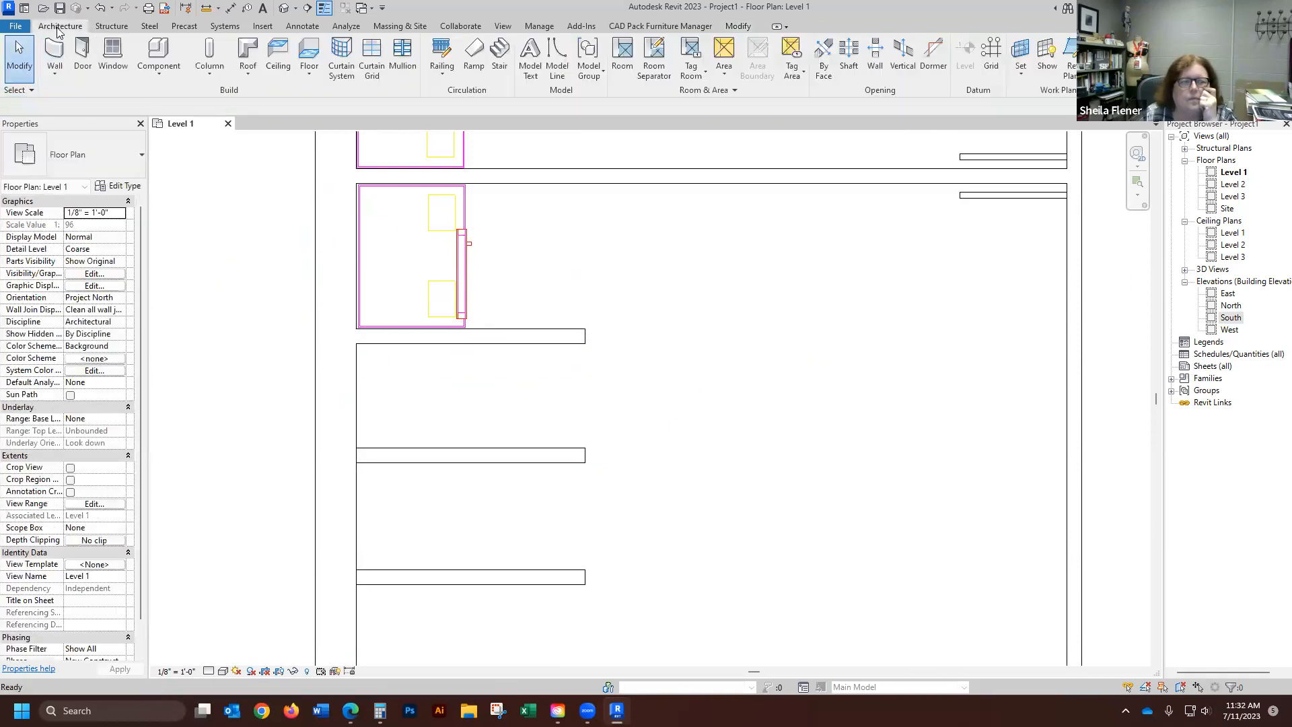
# - Draw the second stall partition south of the fixture blocks, from its free east end to the west exterior wall
pyautogui.press('w')
pyautogui.press('a')
pyautogui.click(585, 456)
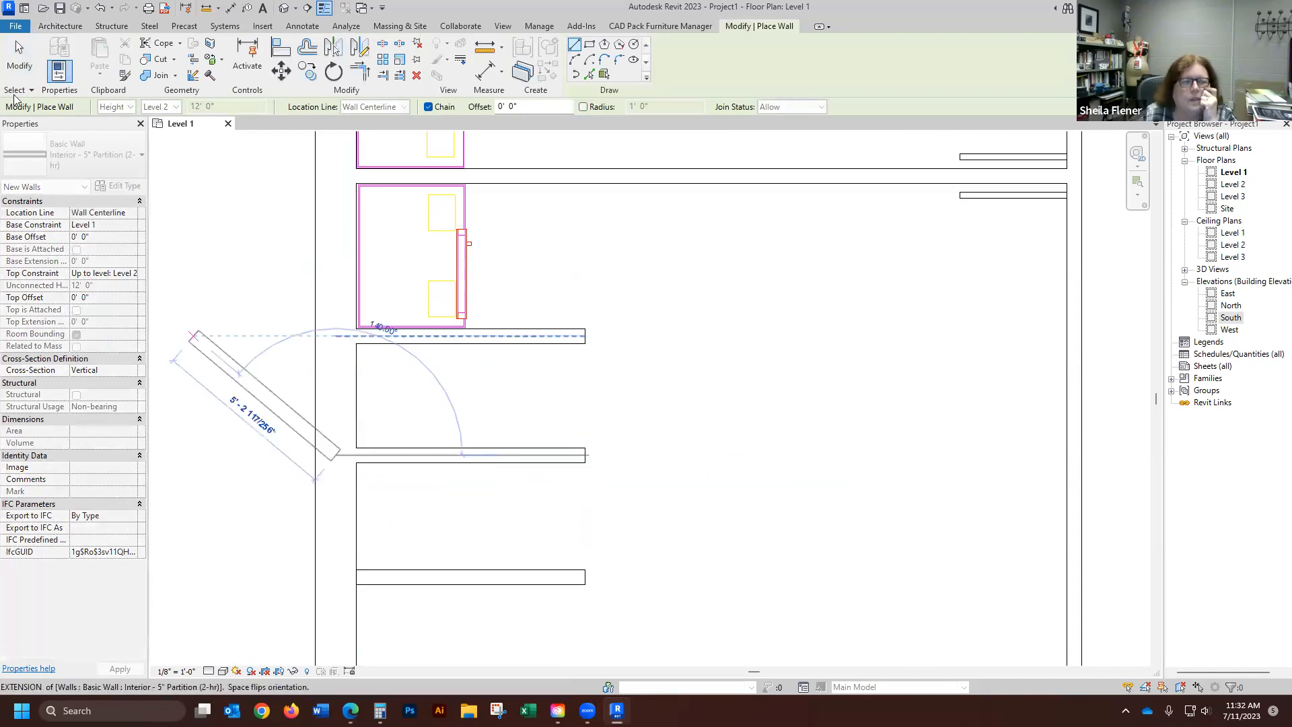
pyautogui.click(19, 60)
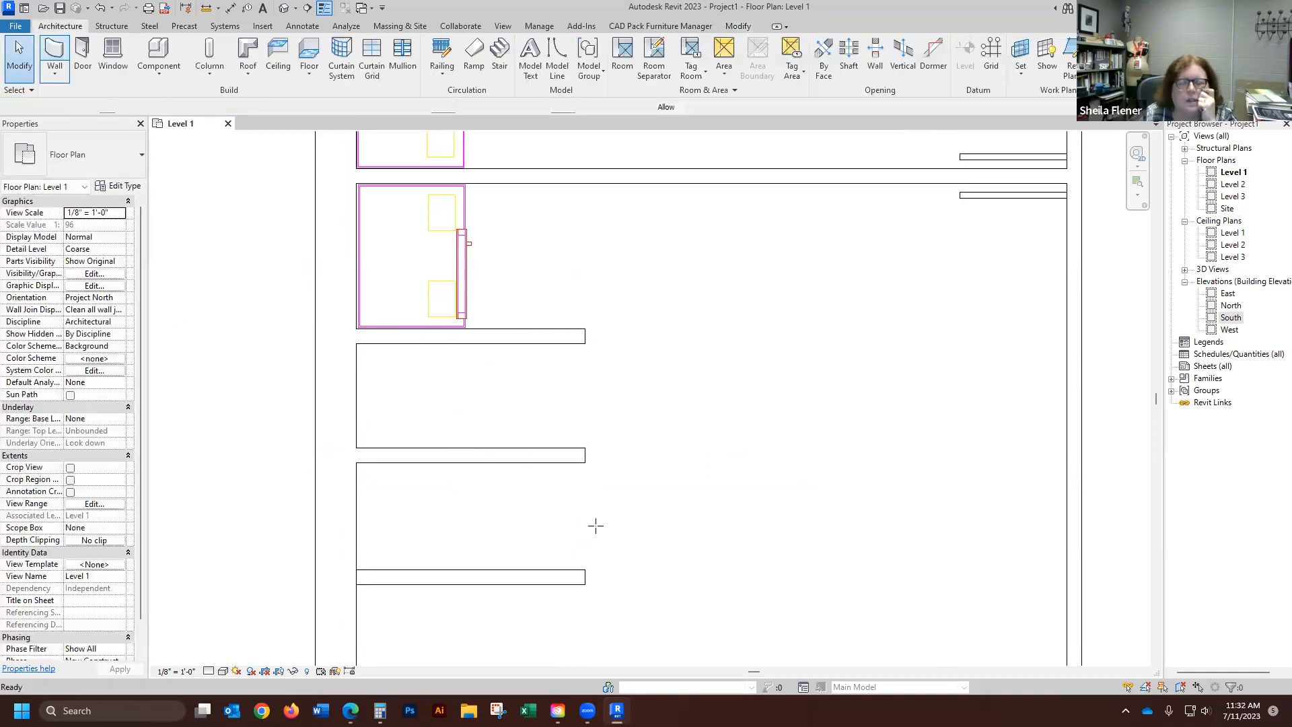
# - Draw the third stall partition south of the fixture blocks to the west exterior wall, and end the Wall command
pyautogui.press('w')
pyautogui.press('a')
pyautogui.click(585, 577)
pyautogui.click(338, 577)
pyautogui.scroll(-6, 512, 269)
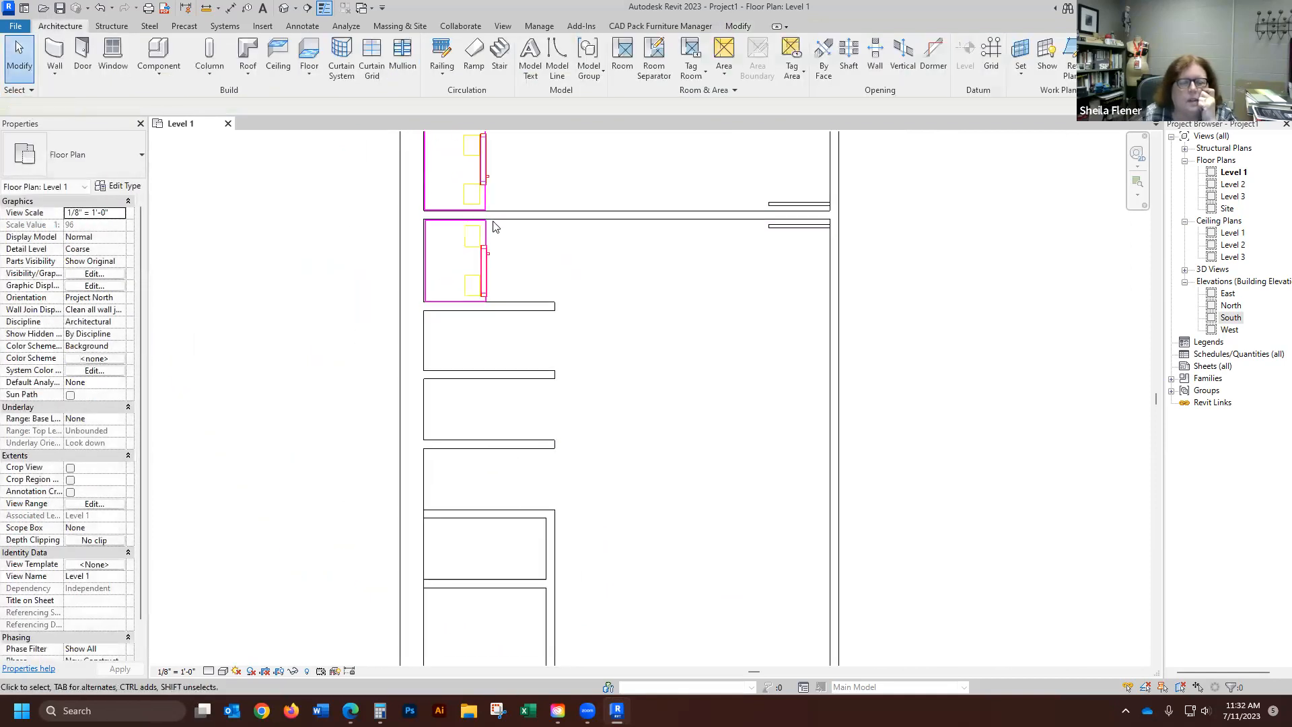
# - Draw the southern corner room's north partition about 6' 6" east from the west exterior wall, continuing south as its east partition to the plan's horizontal partition
pyautogui.scroll(4, 530, 540)
pyautogui.scroll(2, 510, 537)
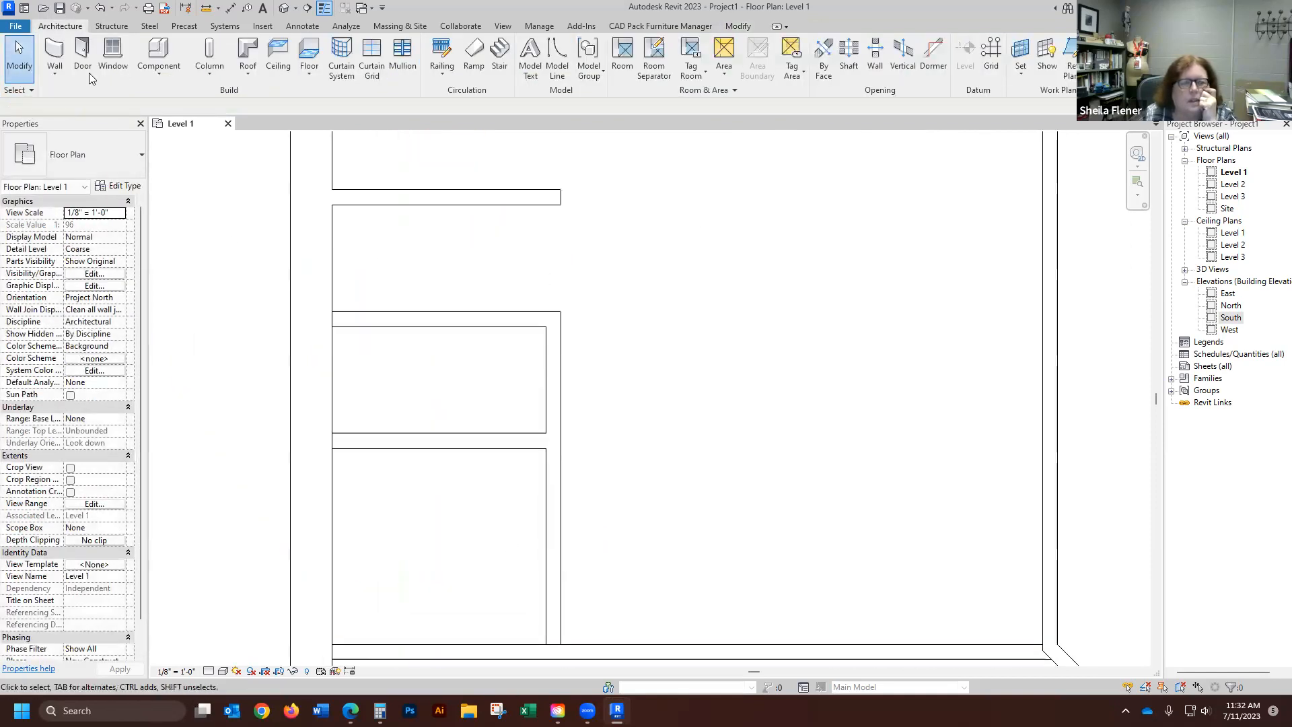
pyautogui.click(55, 54)
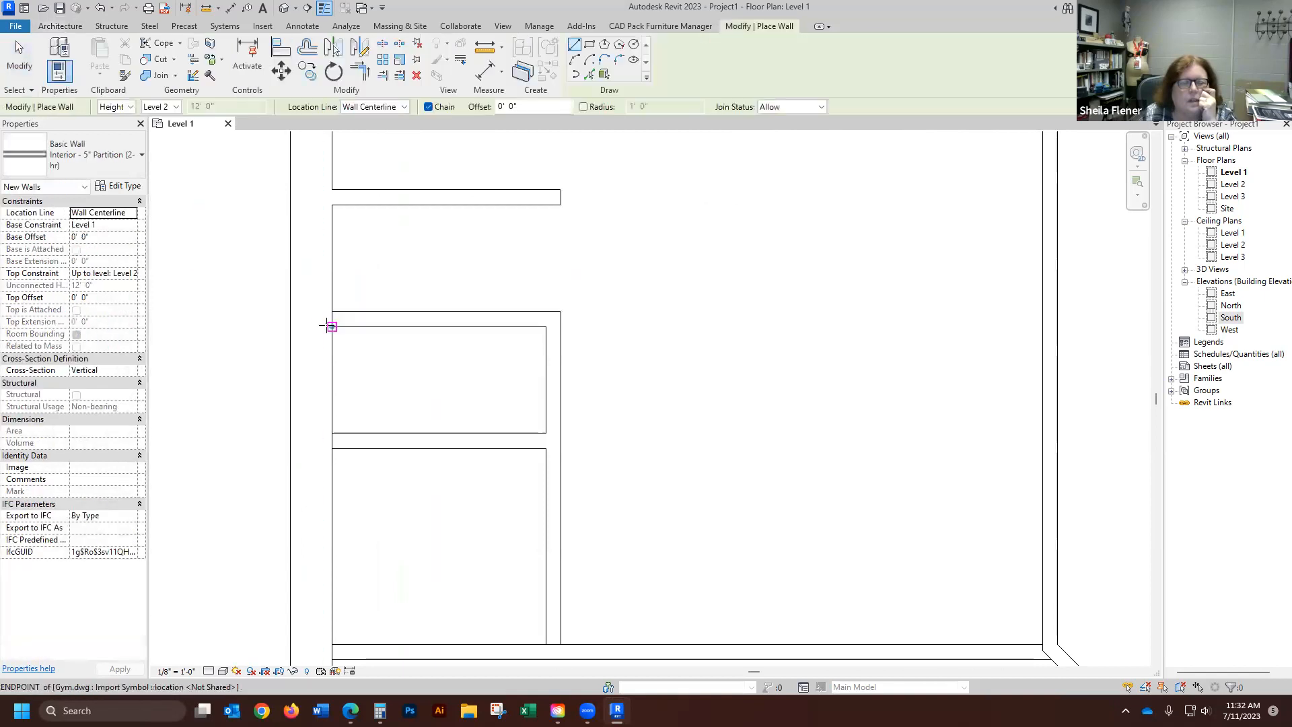
pyautogui.click(321, 319)
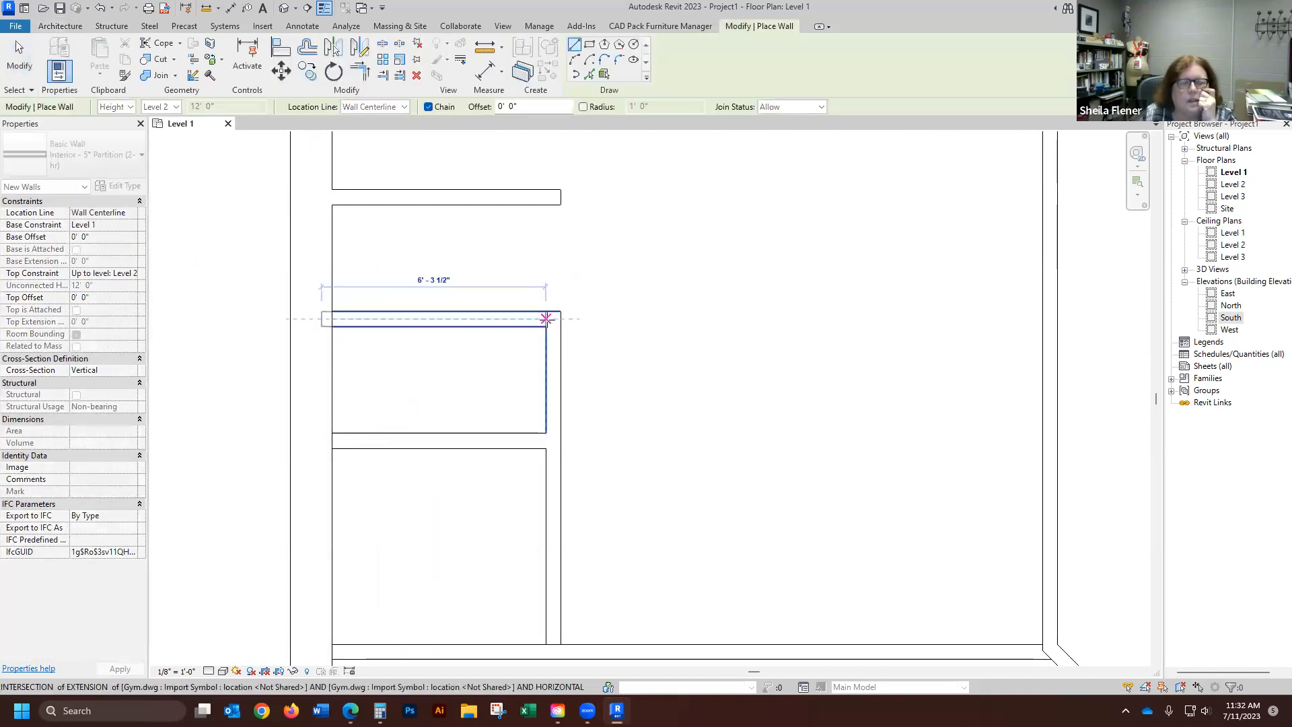
pyautogui.click(552, 319)
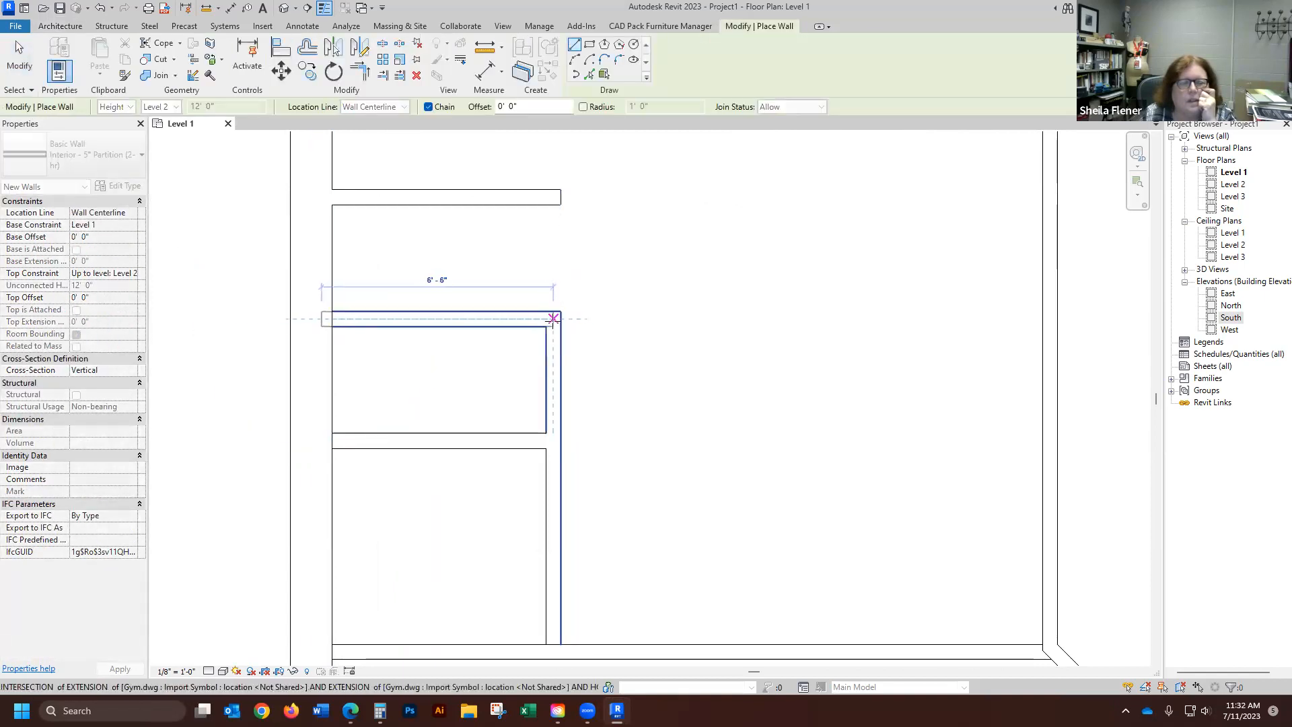
pyautogui.click(553, 652)
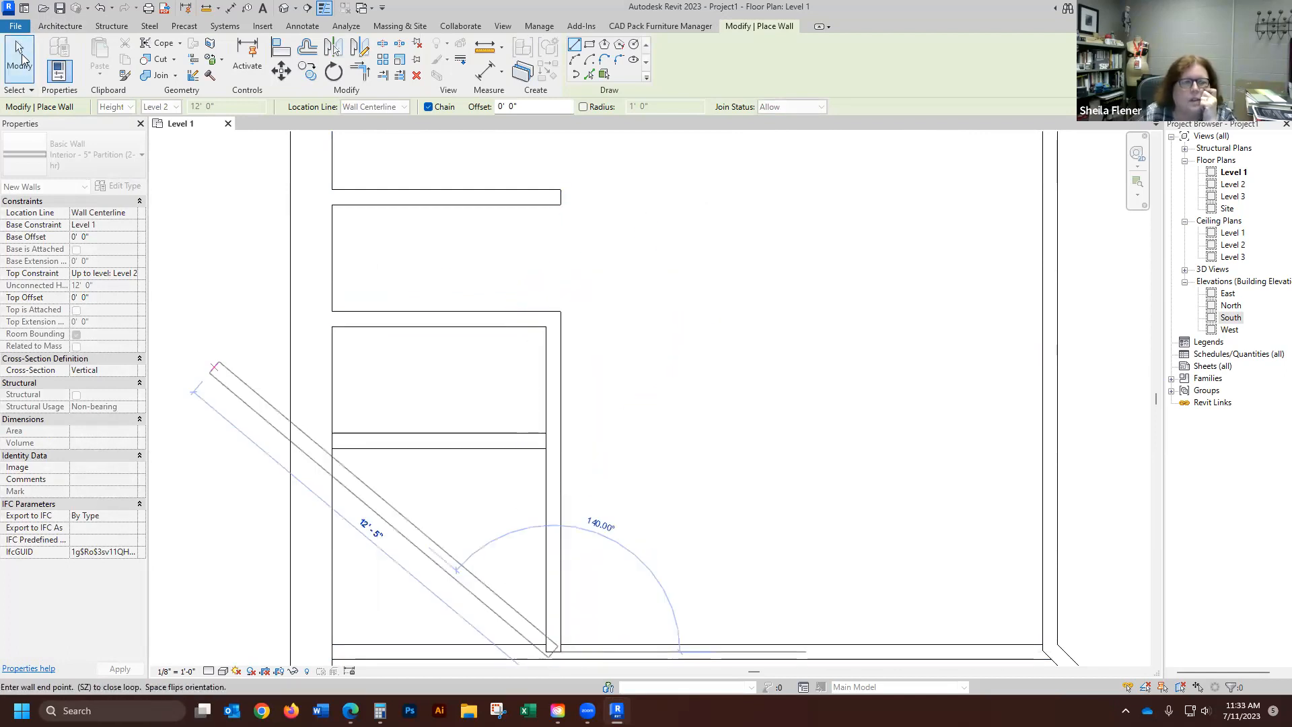
pyautogui.click(20, 58)
# - Draw the horizontal partition below the southern corner room from the west exterior wall east to the corner where the diagonal wall starts
pyautogui.click(56, 58)
pyautogui.scroll(-3, 472, 168)
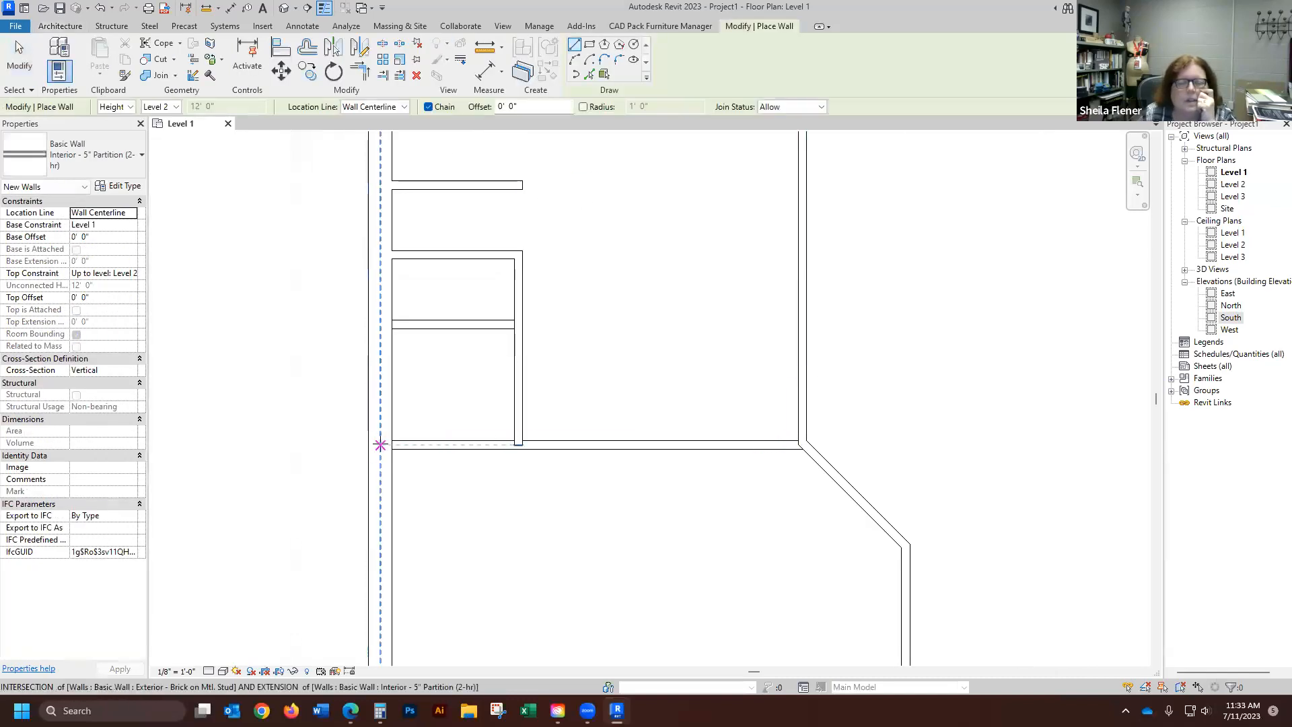
pyautogui.click(380, 444)
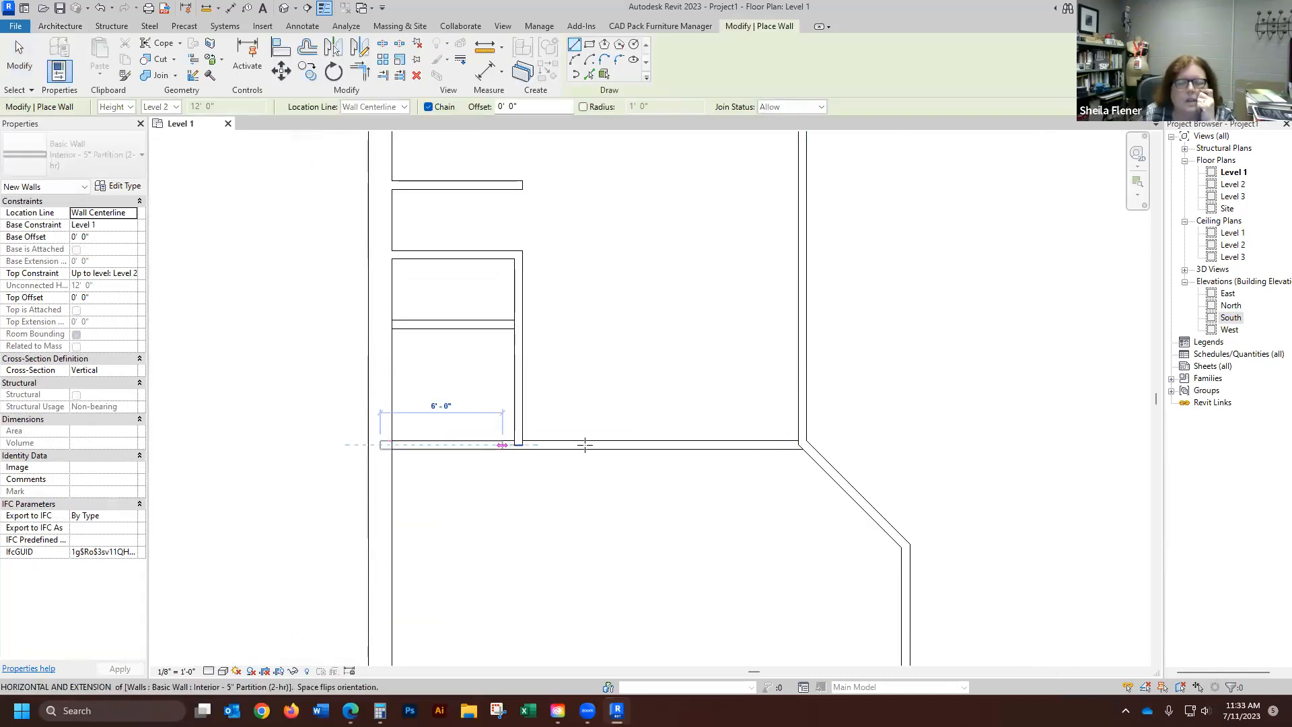
pyautogui.click(798, 445)
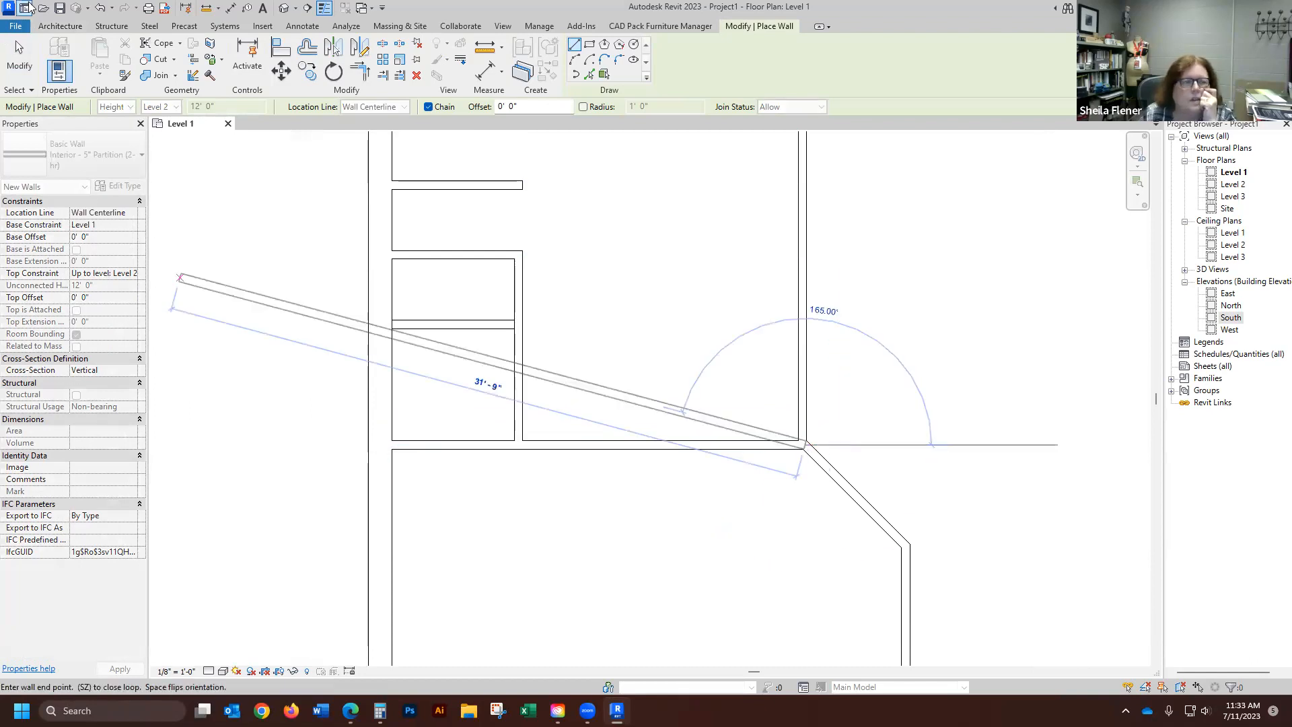
pyautogui.click(26, 64)
# - Draw the dividing partition across the southern corner room between the west exterior wall and its east partition, and end the Wall command
pyautogui.scroll(3, 599, 348)
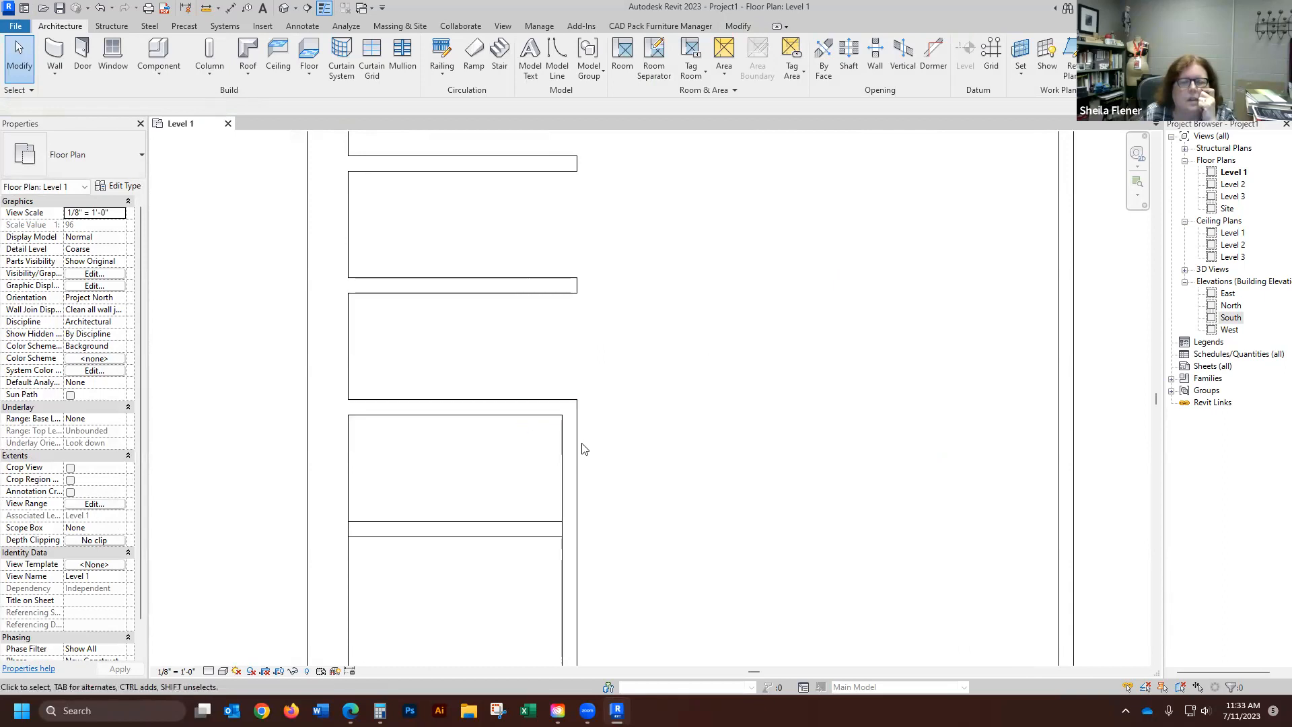
pyautogui.scroll(-2, 484, 357)
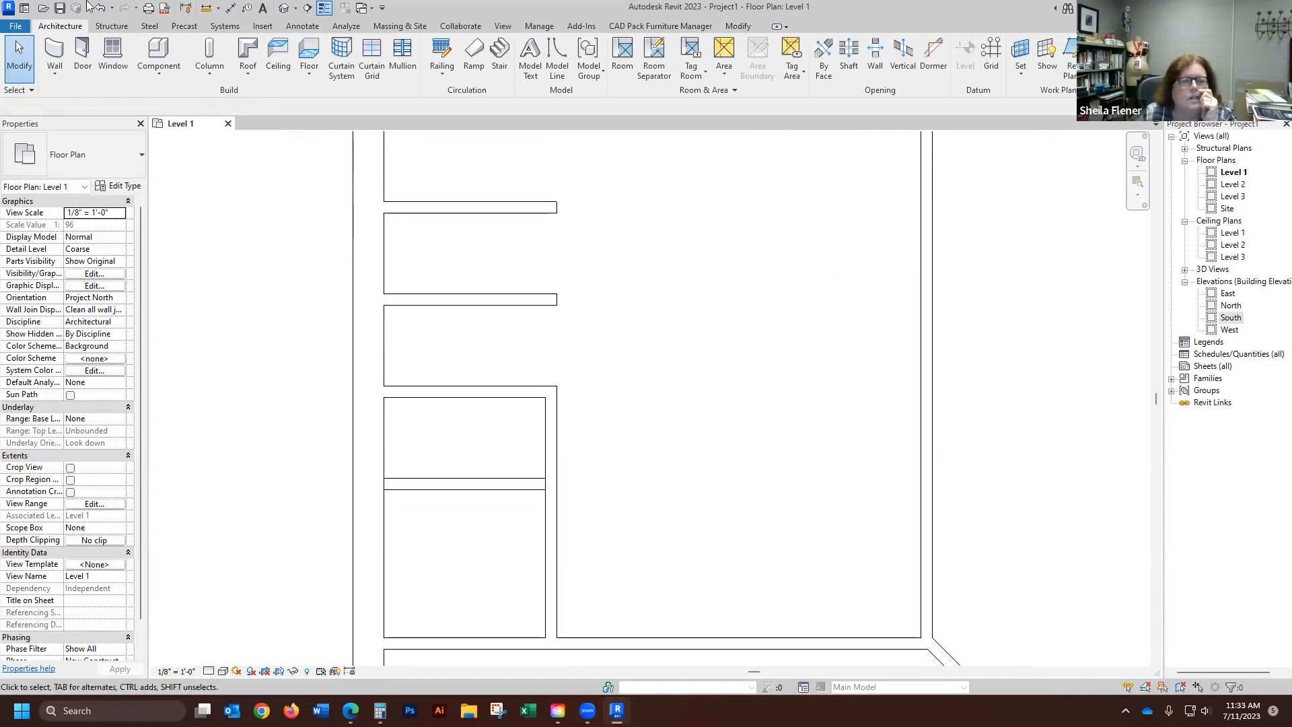
pyautogui.click(54, 53)
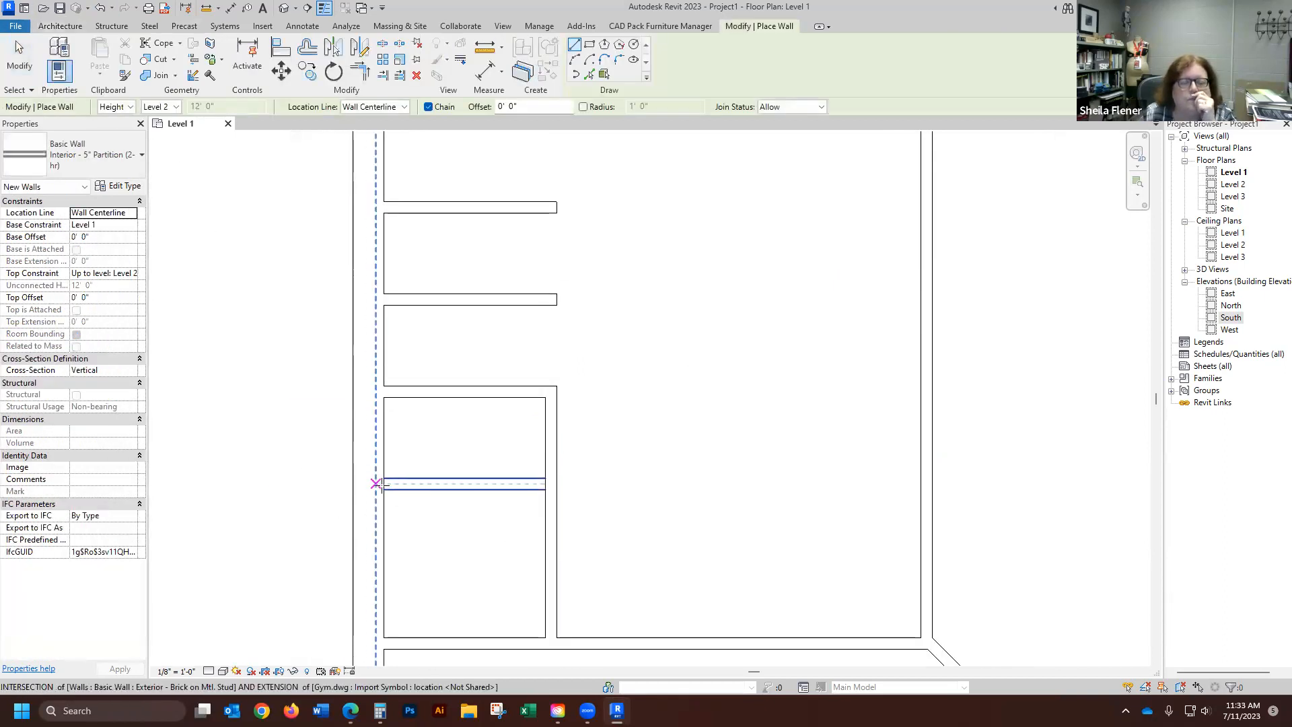
pyautogui.click(382, 484)
pyautogui.press('Escape')
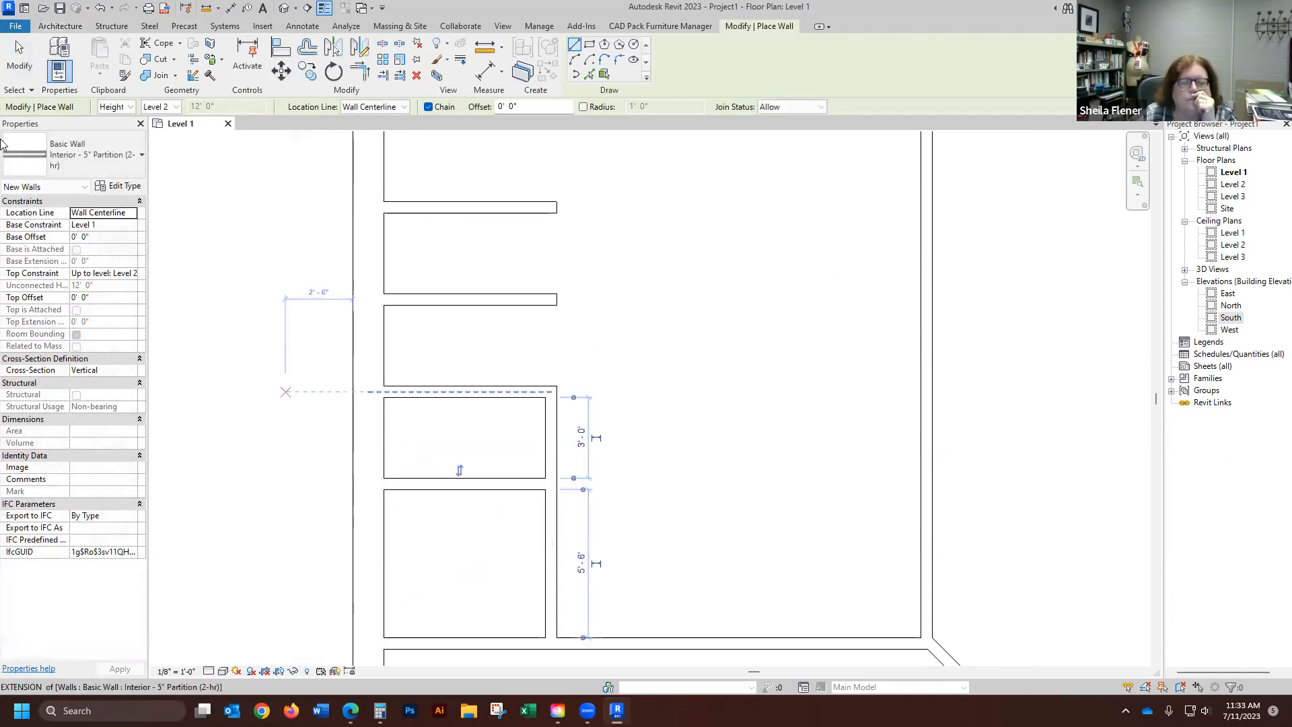
pyautogui.click(20, 59)
# - Check the finished partitions in the default 3D view and return to the Level 1 floor plan
pyautogui.scroll(-4, 475, 438)
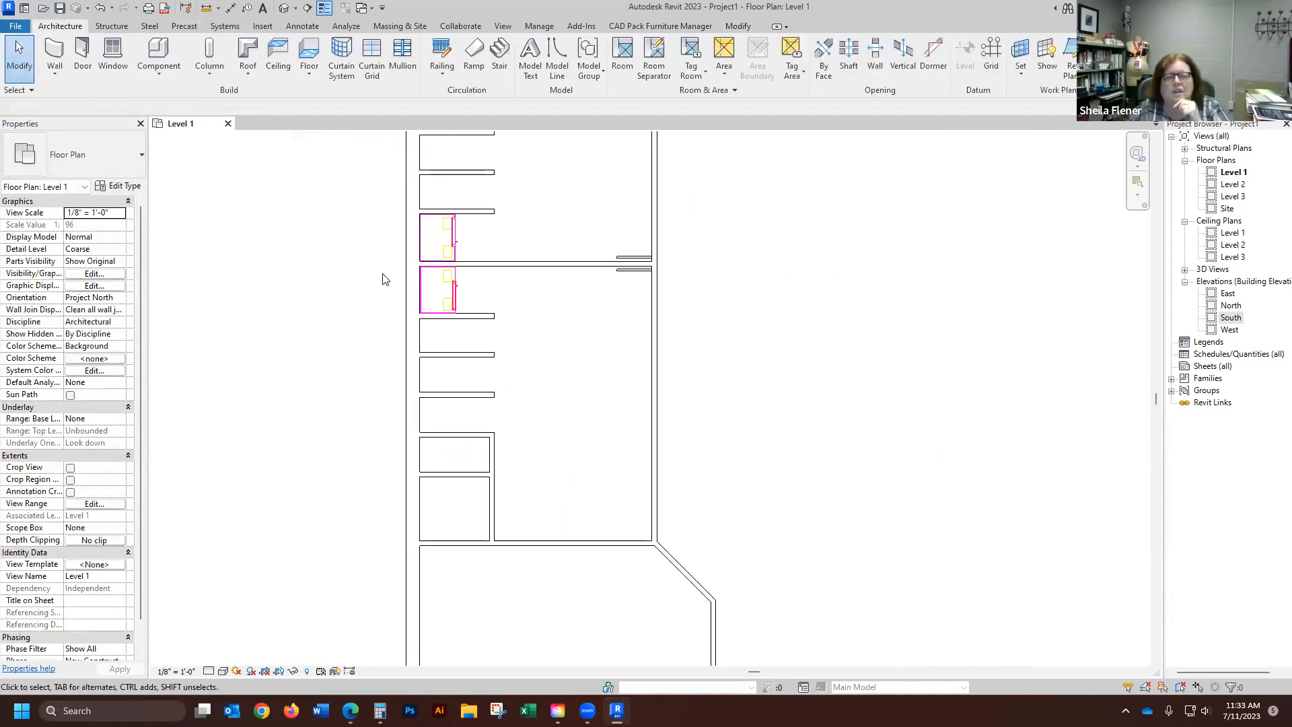
pyautogui.scroll(-1, 413, 329)
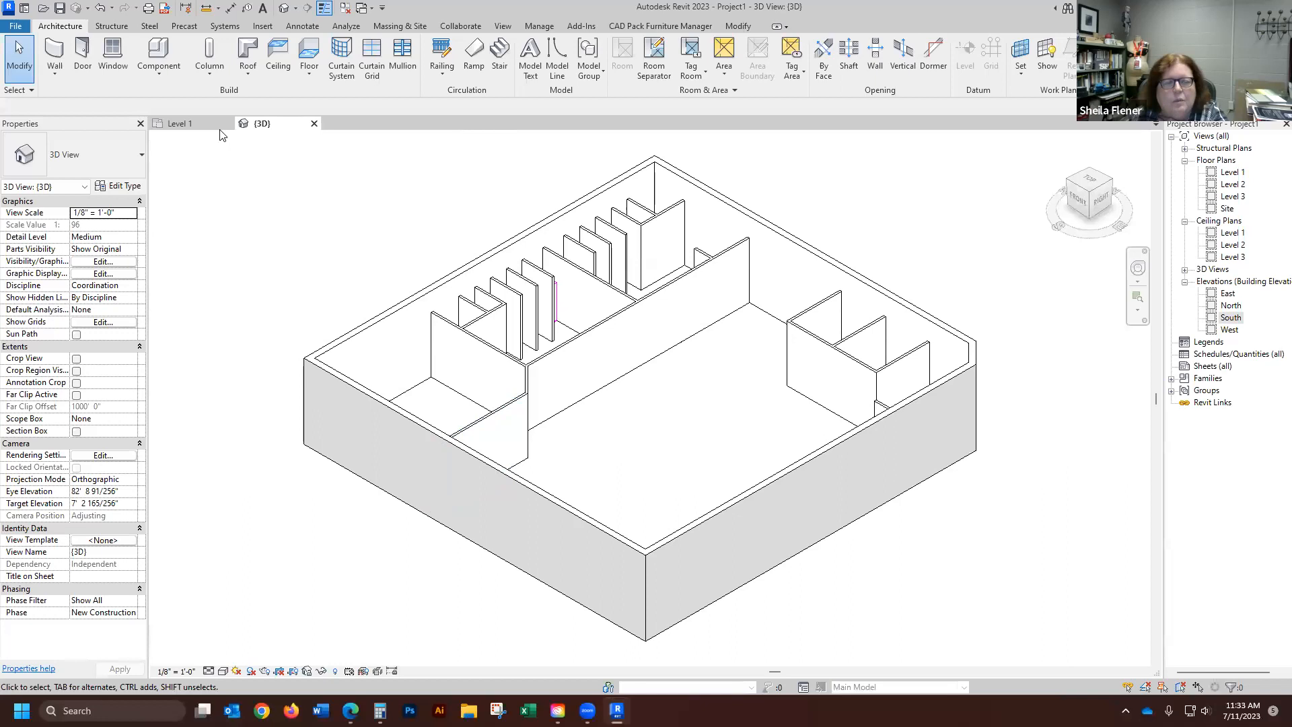
pyautogui.click(195, 122)
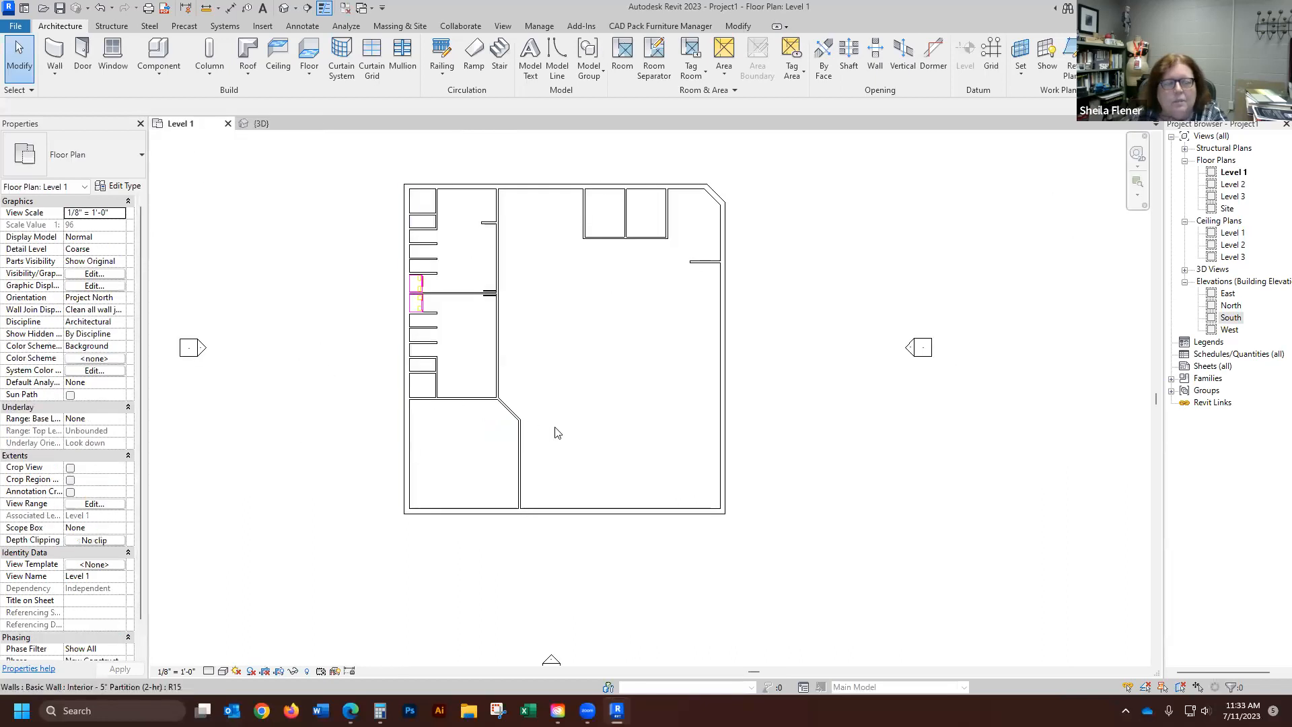
# - Delete all layers of the imported Gym.dwg from the Level 1 floor plan
pyautogui.scroll(-1, 563, 404)
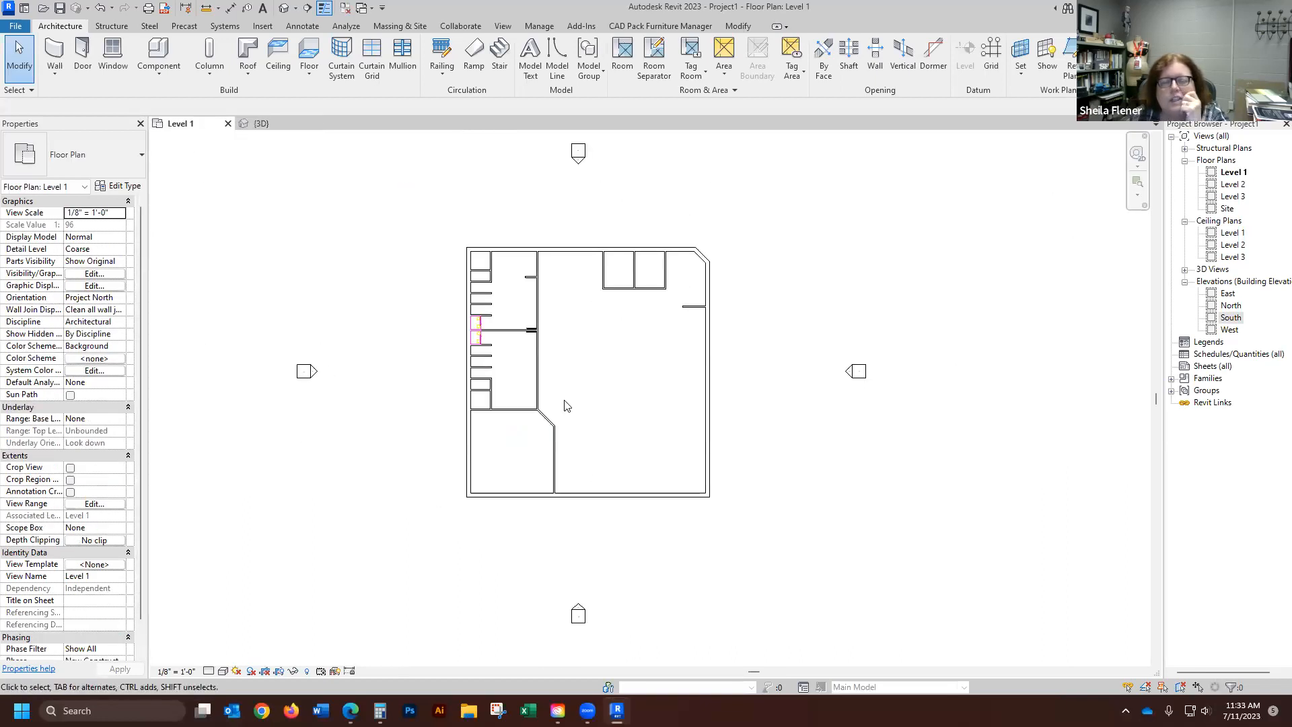
pyautogui.scroll(4, 447, 340)
pyautogui.scroll(1, 504, 371)
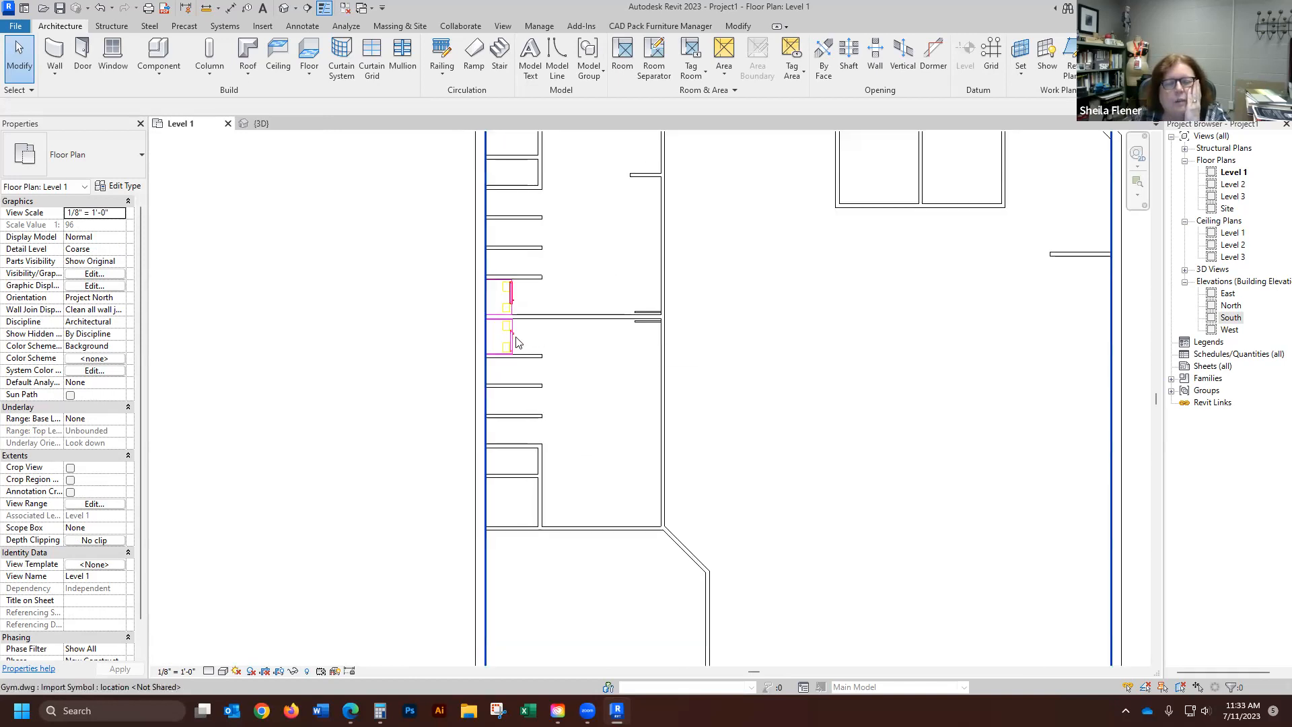
pyautogui.scroll(1, 522, 335)
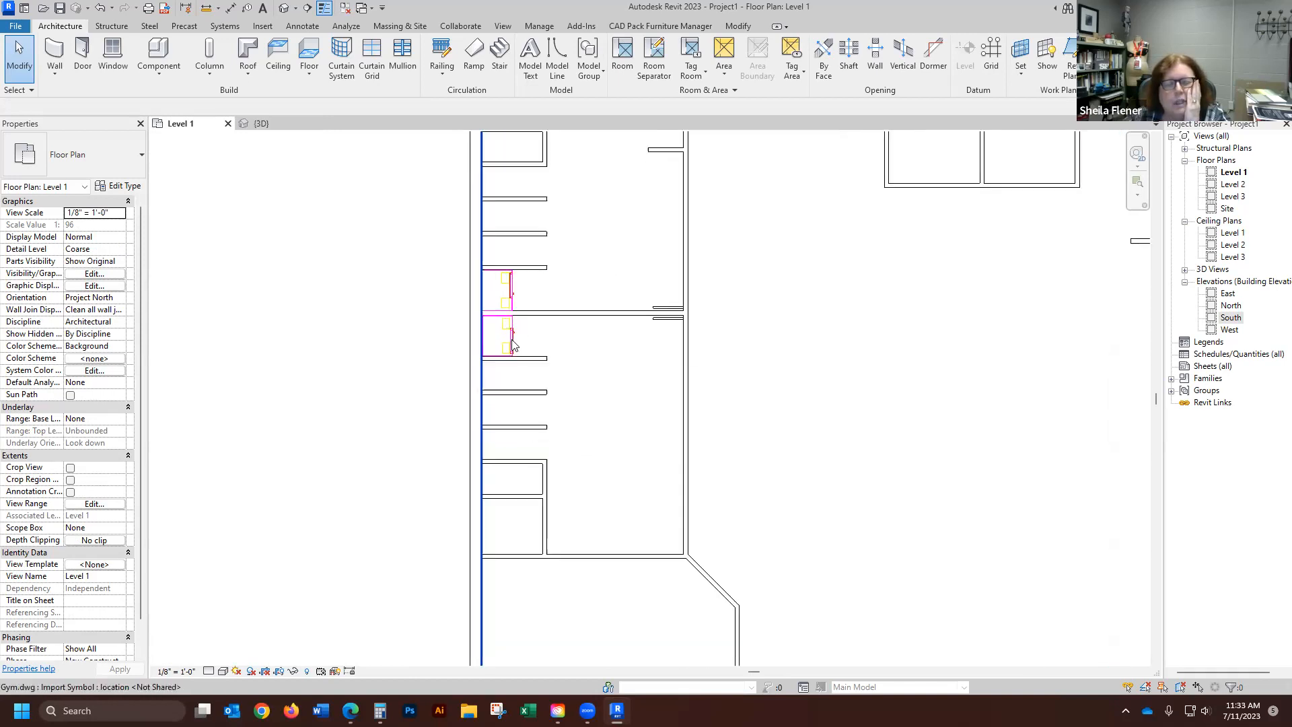
pyautogui.scroll(1, 534, 333)
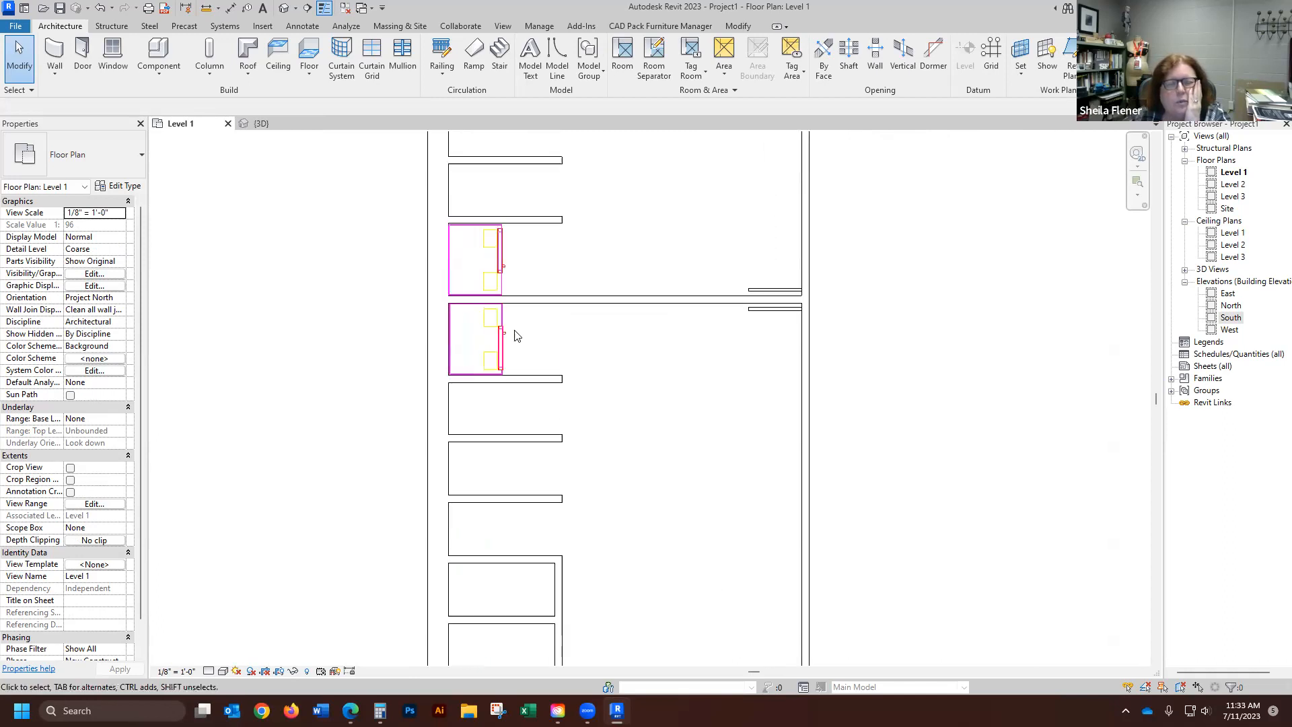
pyautogui.click(502, 346)
pyautogui.scroll(-6, 269, 374)
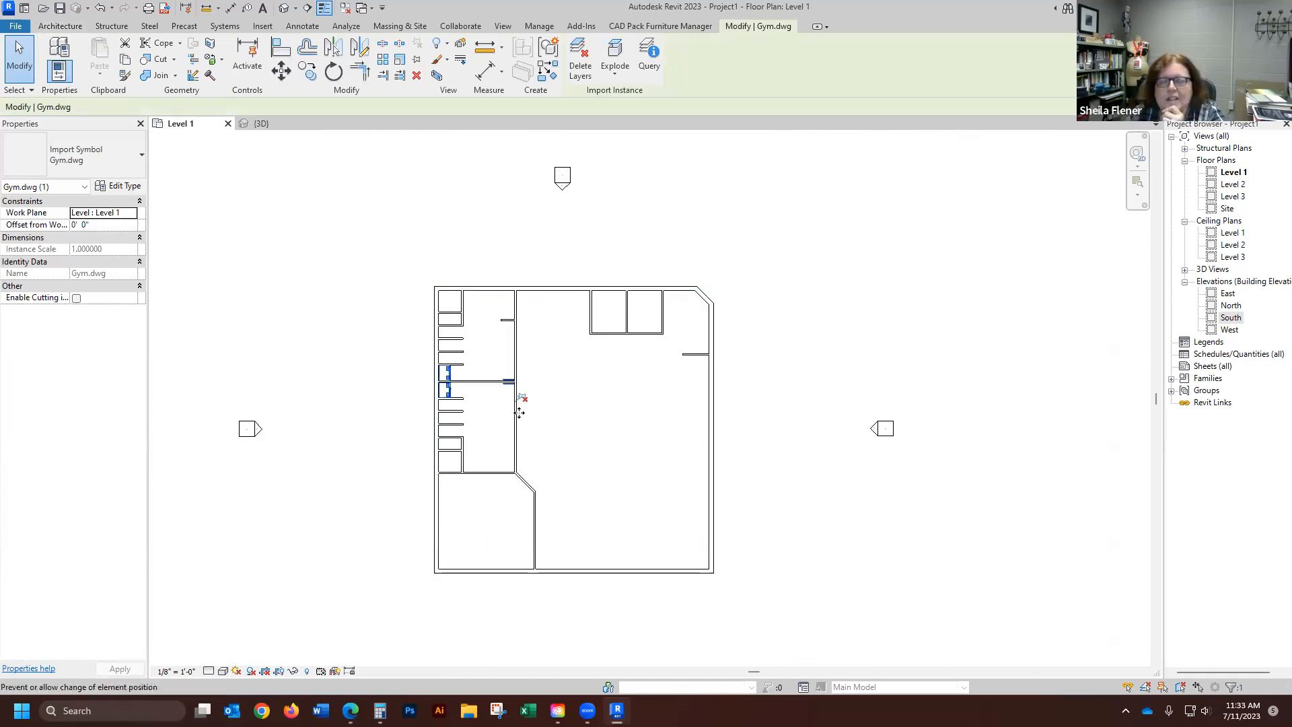
pyautogui.scroll(3, 523, 401)
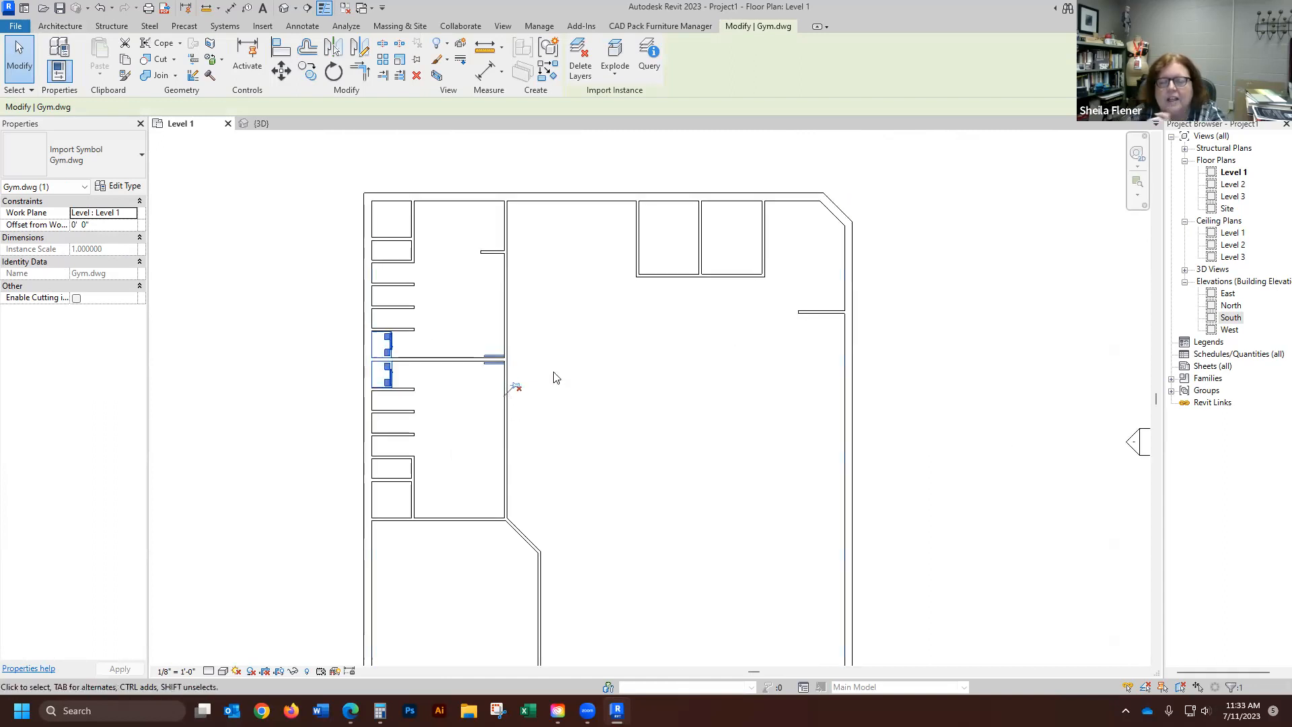
pyautogui.scroll(-2, 554, 374)
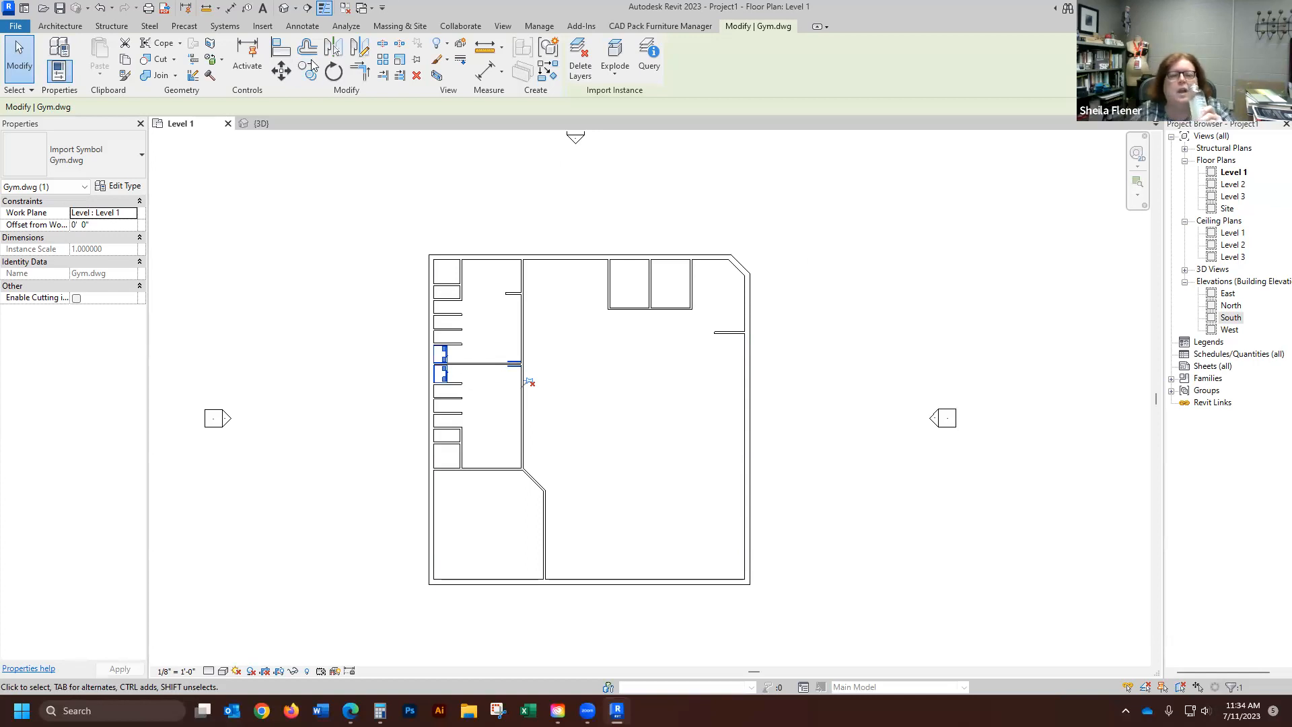
pyautogui.click(583, 65)
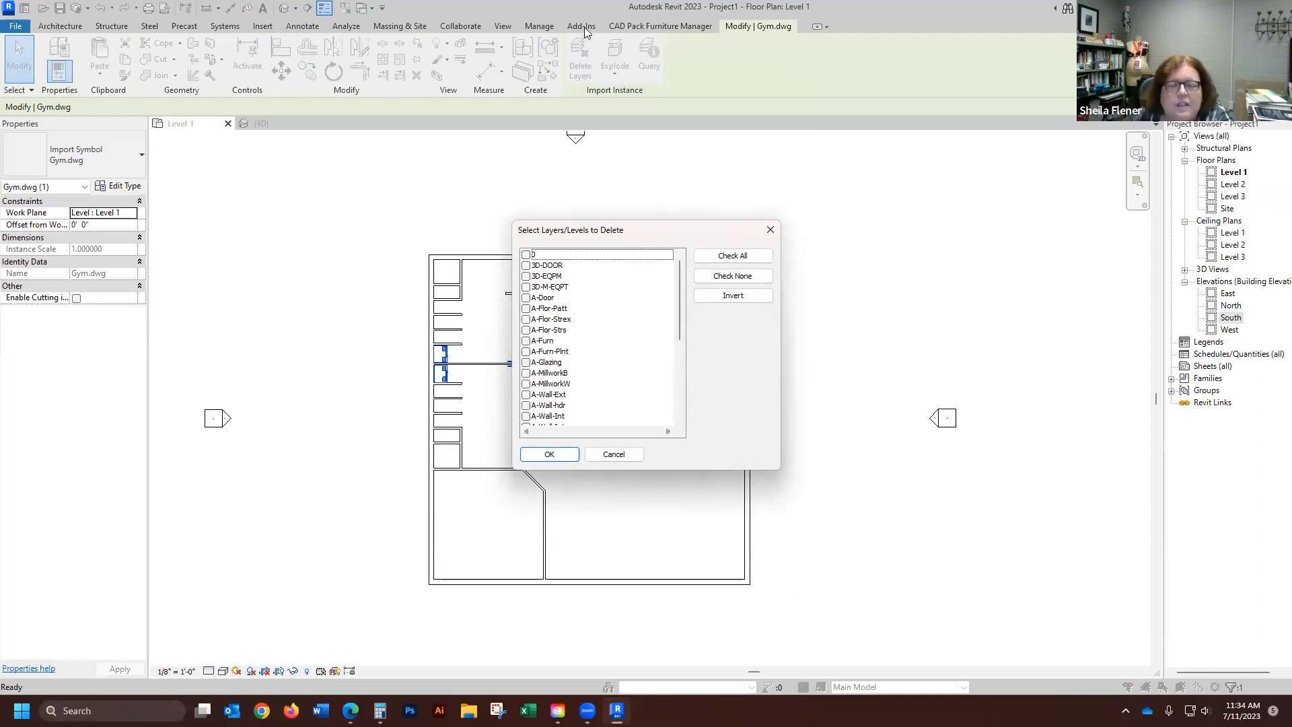
pyautogui.click(734, 256)
pyautogui.click(550, 454)
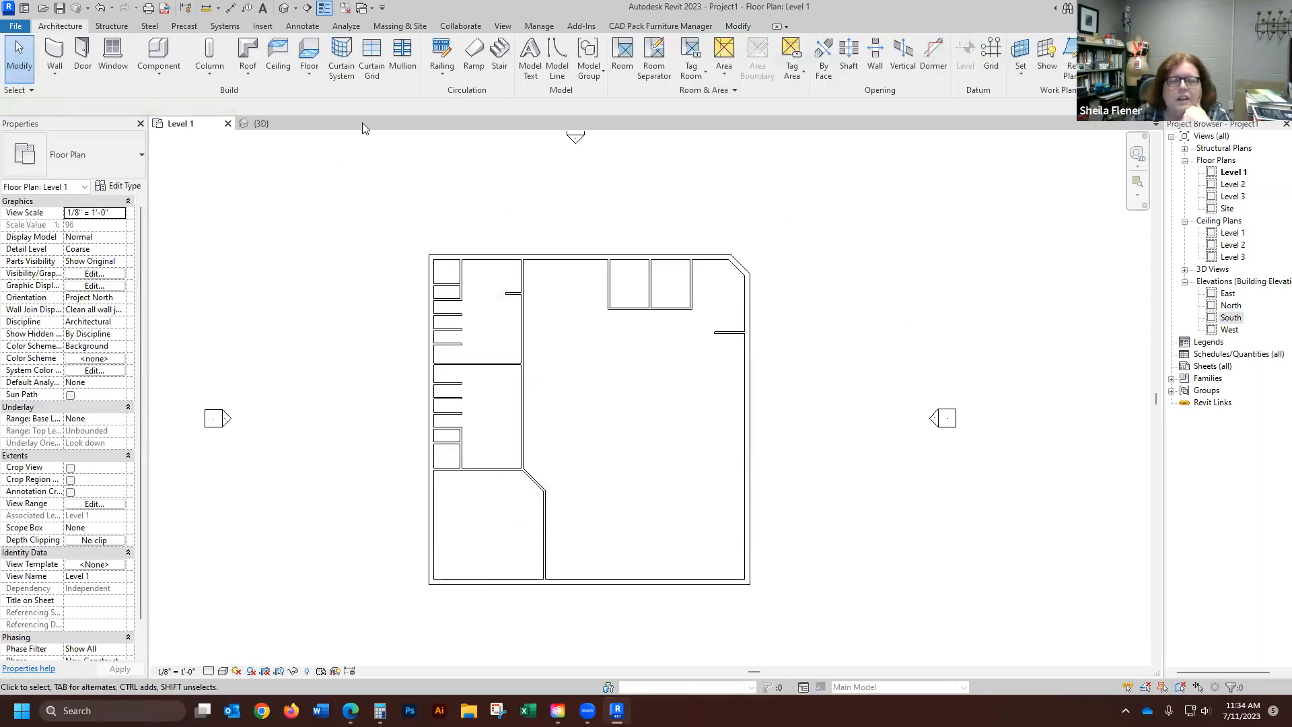
# - Inspect the walls and partitions from several angles in the default 3D view, and close that view
pyautogui.click(288, 125)
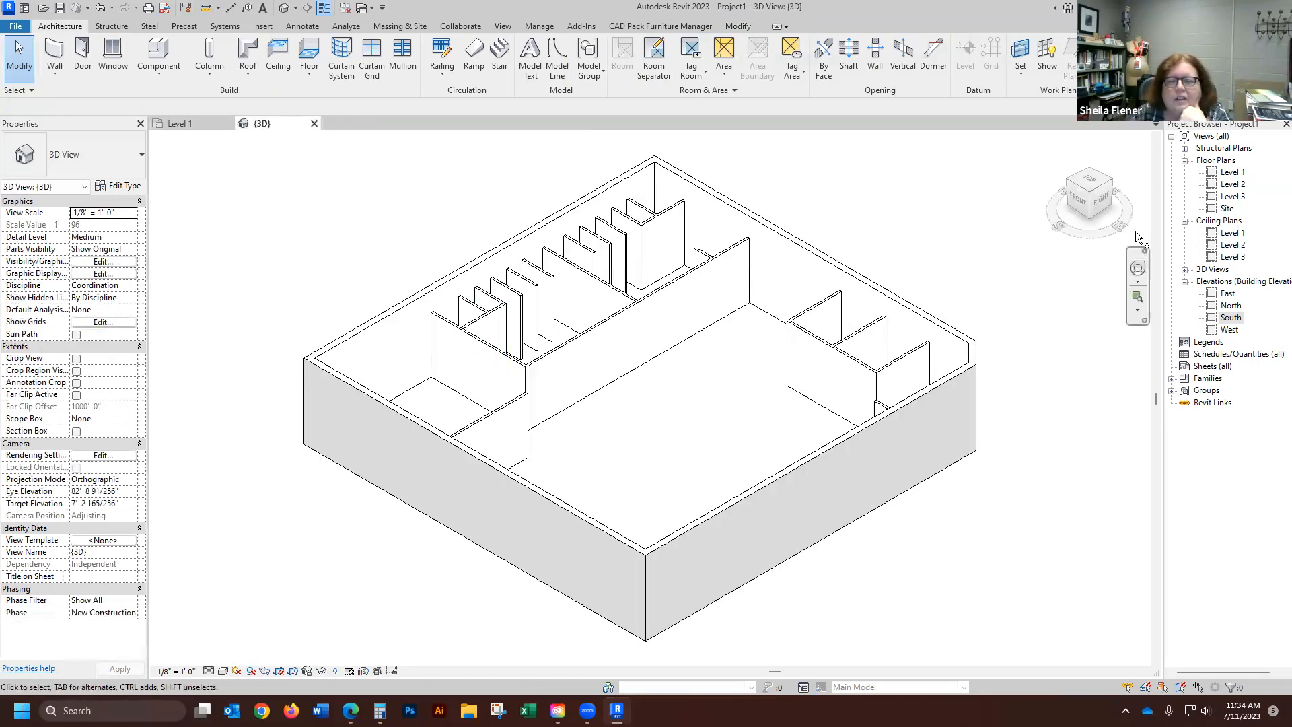
pyautogui.click(1096, 201)
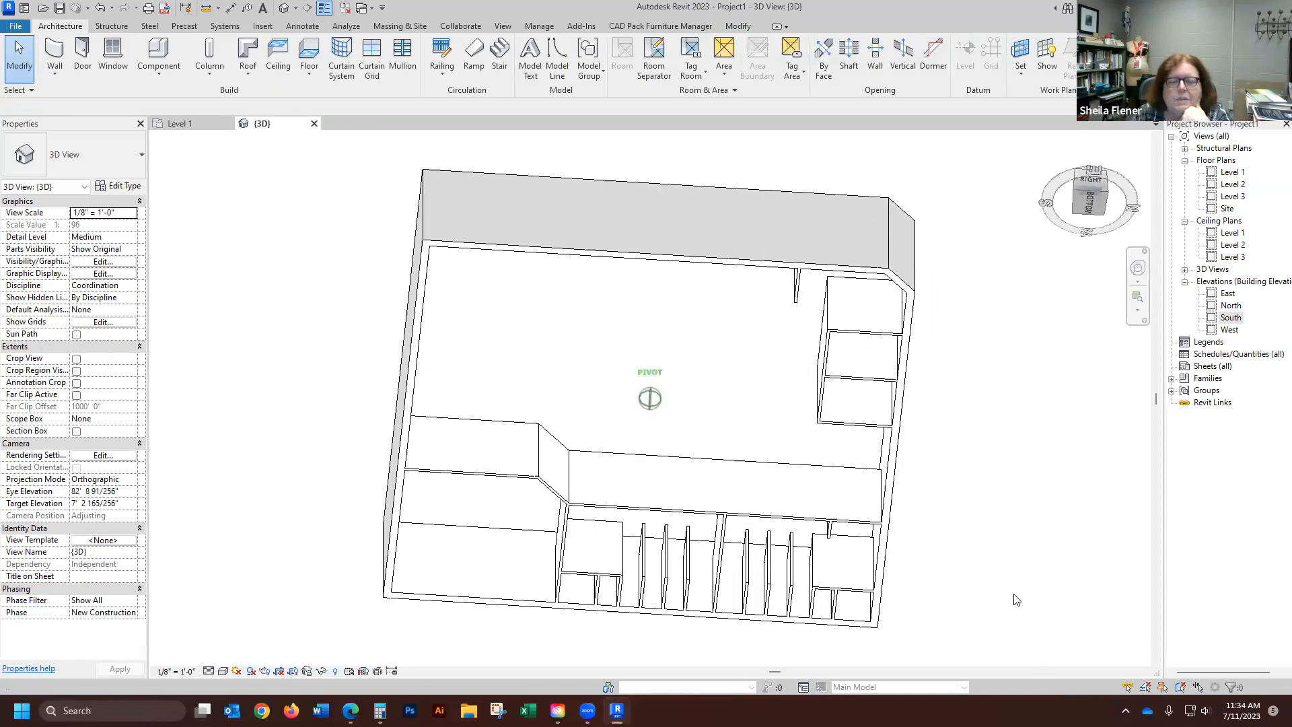
pyautogui.click(1108, 188)
pyautogui.moveTo(1148, 250)
pyautogui.mouseDown()
pyautogui.moveTo(997, 103)
pyautogui.moveTo(1097, 61)
pyautogui.moveTo(1222, 145)
pyautogui.moveTo(1220, 267)
pyautogui.moveTo(1158, 275)
pyautogui.moveTo(1065, 201)
pyautogui.moveTo(1199, 205)
pyautogui.mouseUp()
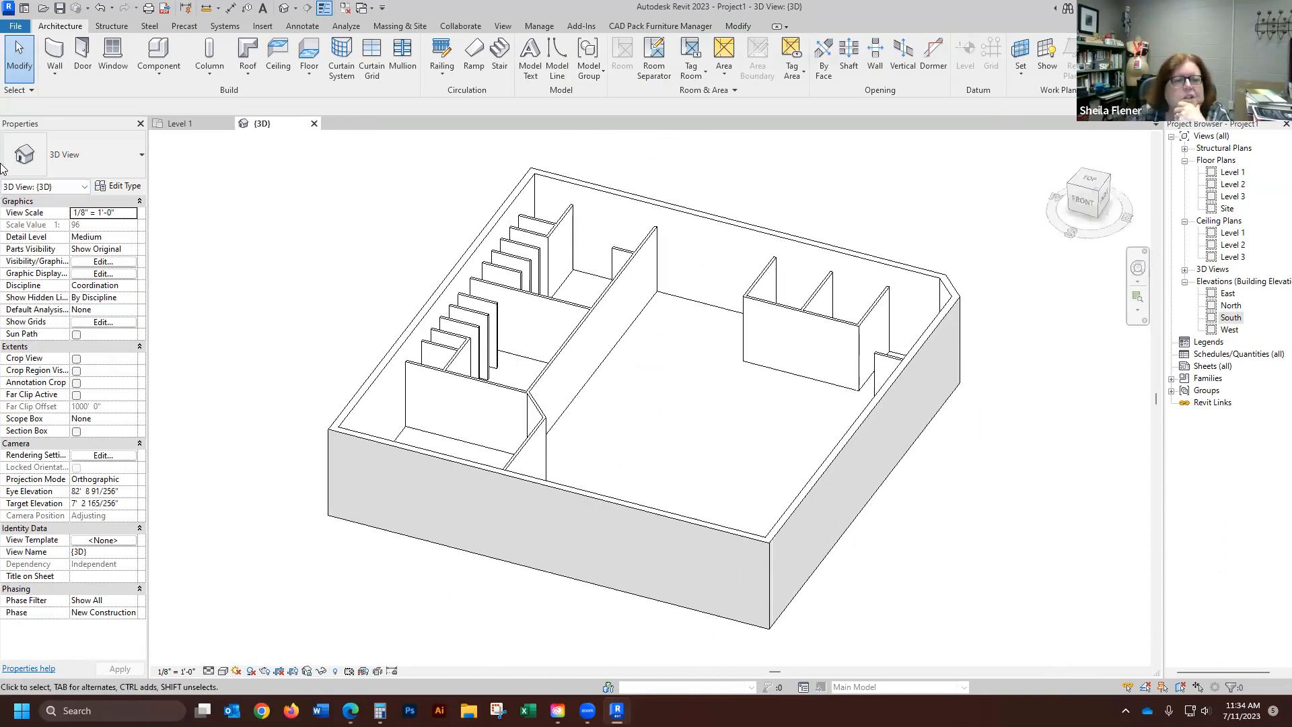
pyautogui.click(314, 124)
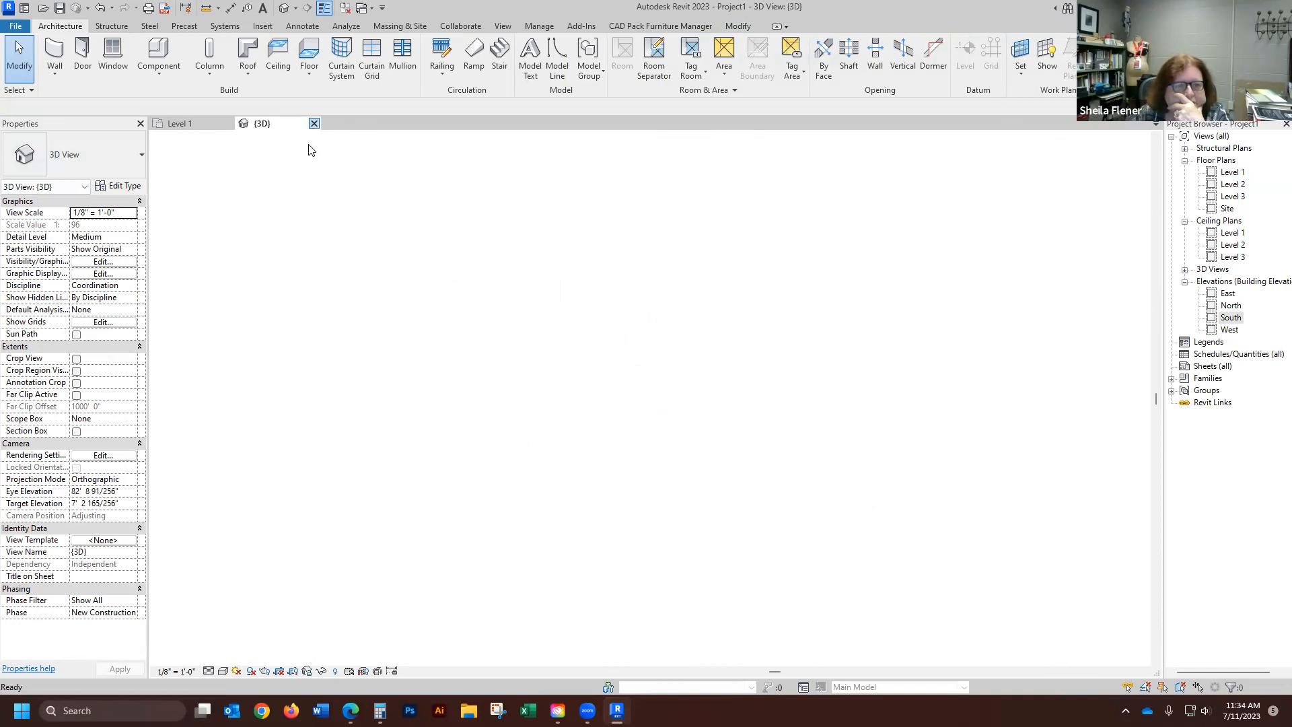
# - Start the Door command, agree to load a door family, and open the Commercial folder within the Imperial library's Doors folder
pyautogui.scroll(2, 310, 326)
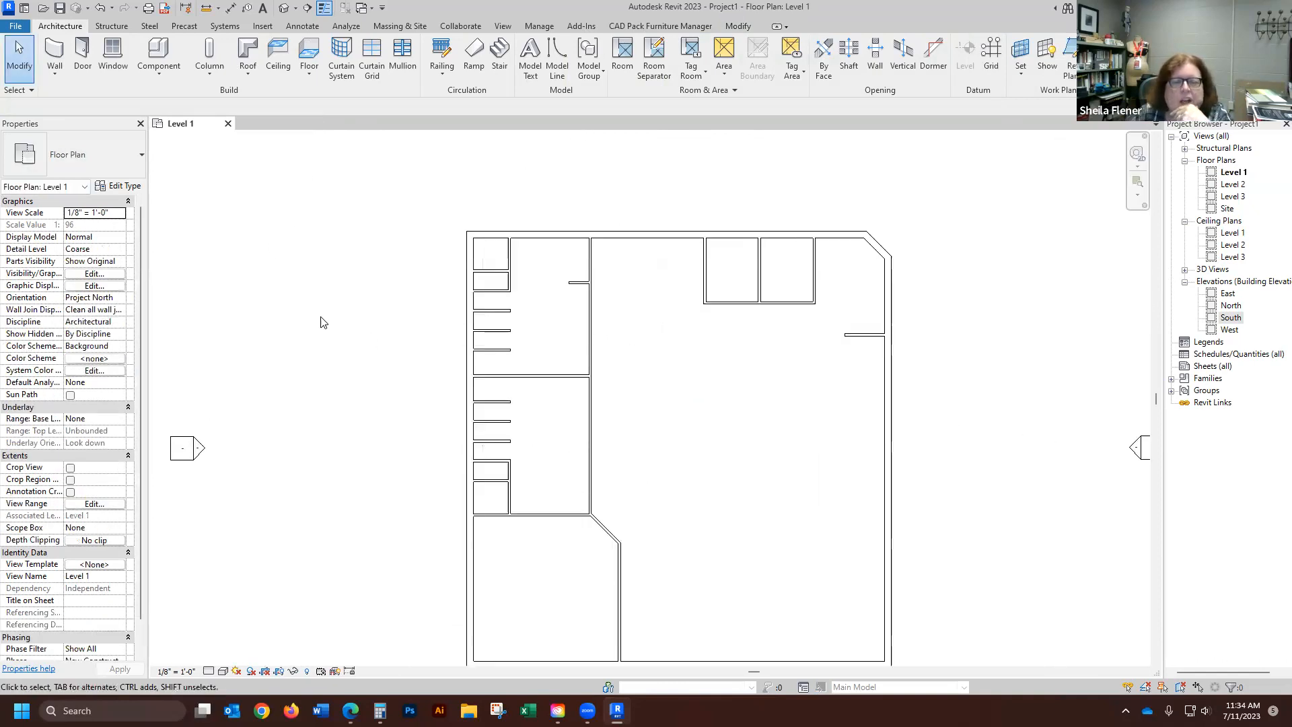
pyautogui.scroll(-1, 492, 238)
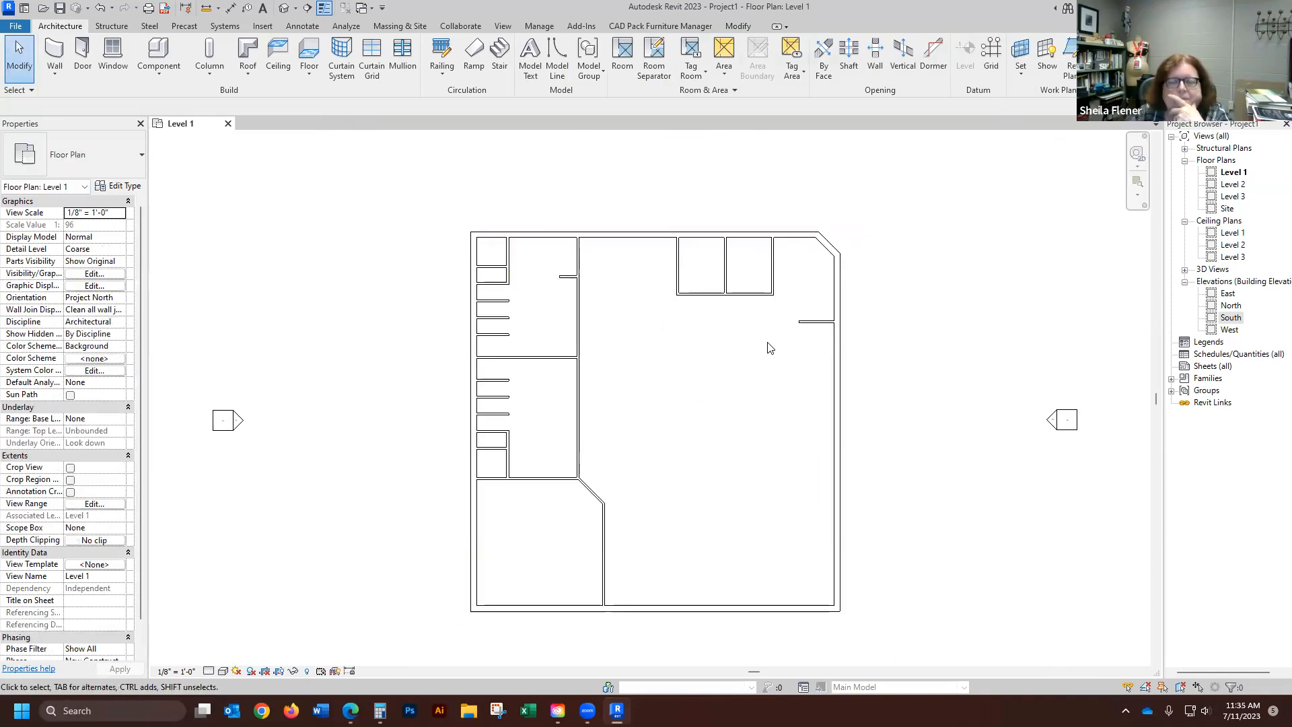
pyautogui.scroll(1, 771, 347)
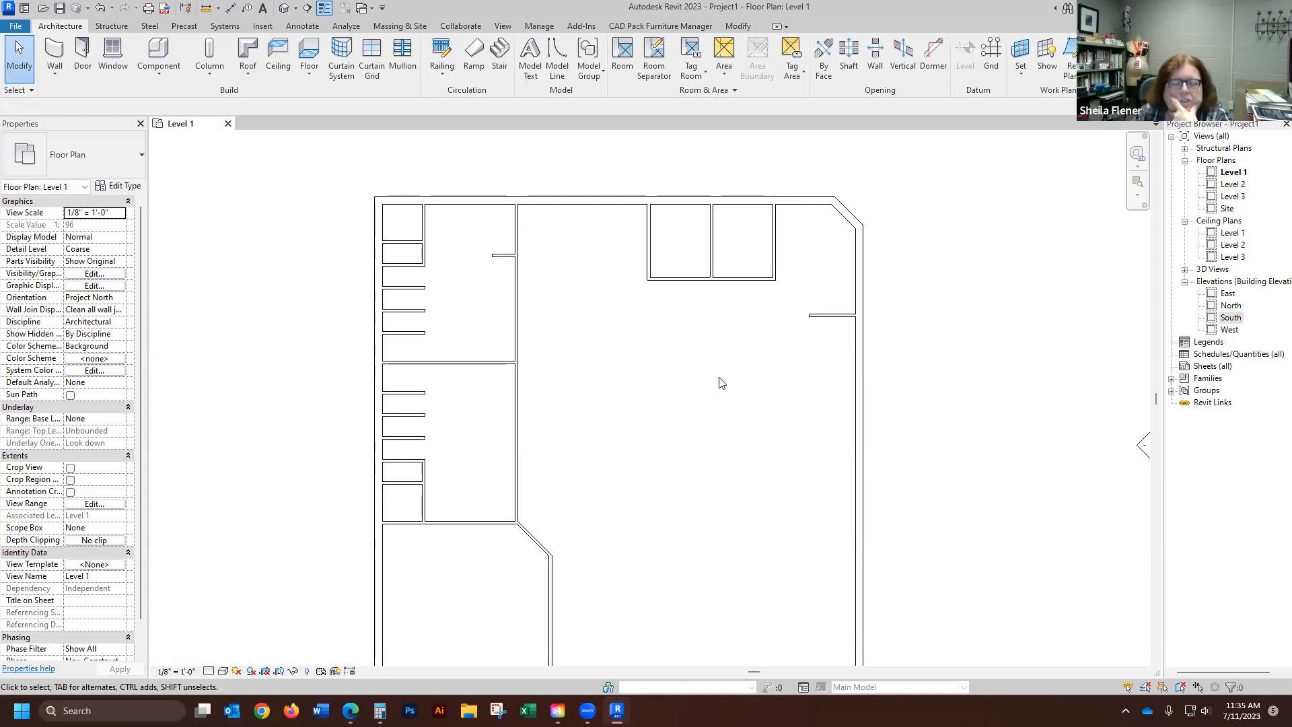
pyautogui.scroll(2, 861, 200)
pyautogui.scroll(4, 862, 200)
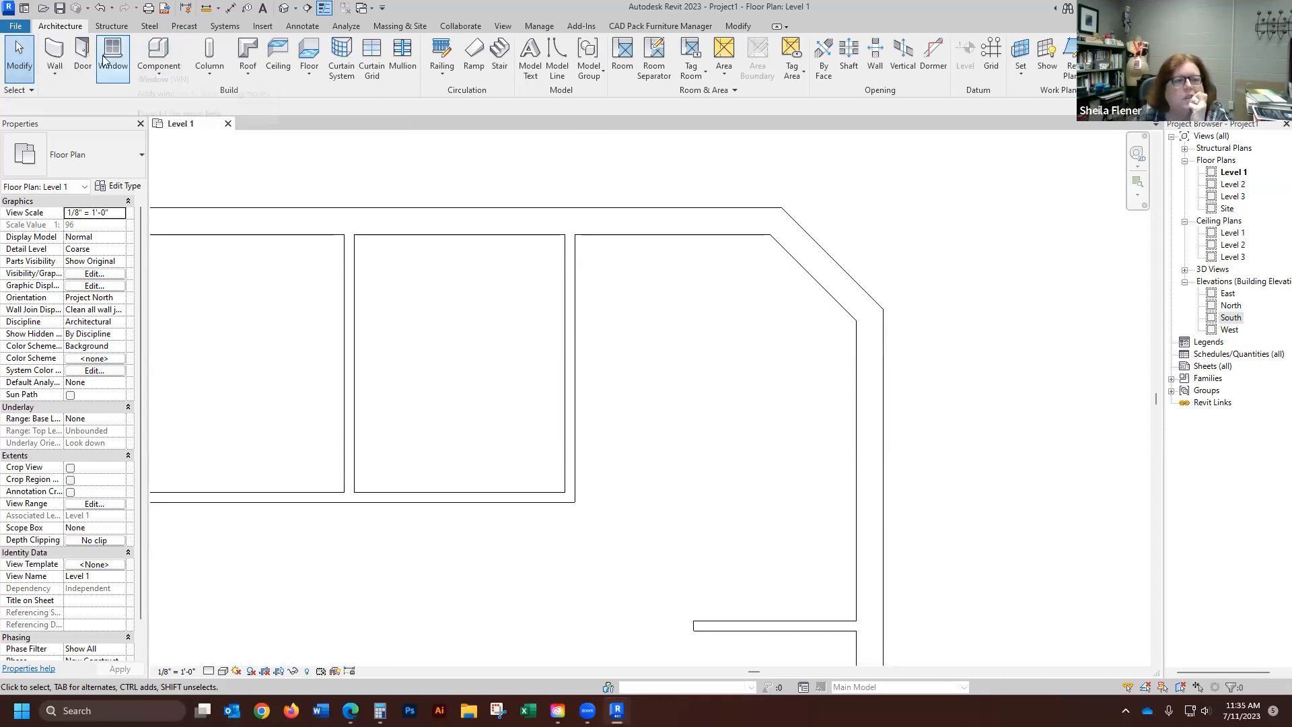
pyautogui.click(82, 54)
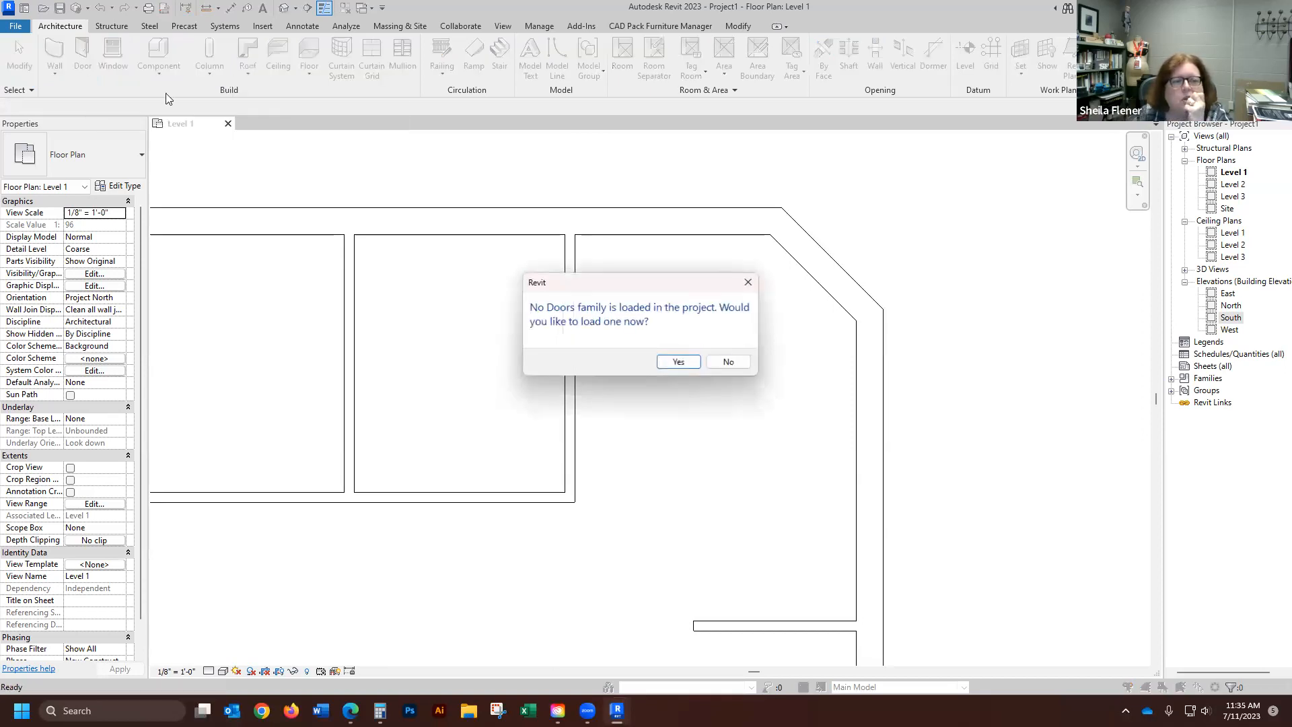
pyautogui.click(691, 366)
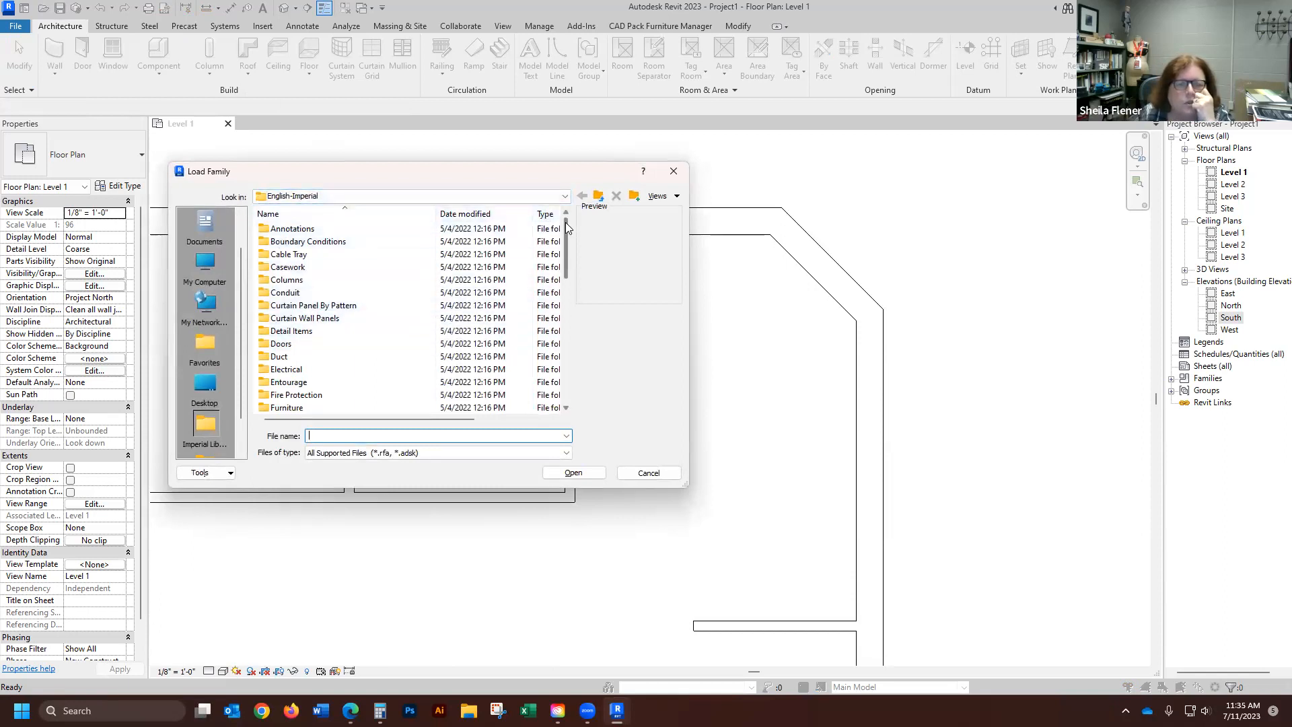
pyautogui.moveTo(565, 225); pyautogui.dragTo(567, 236)
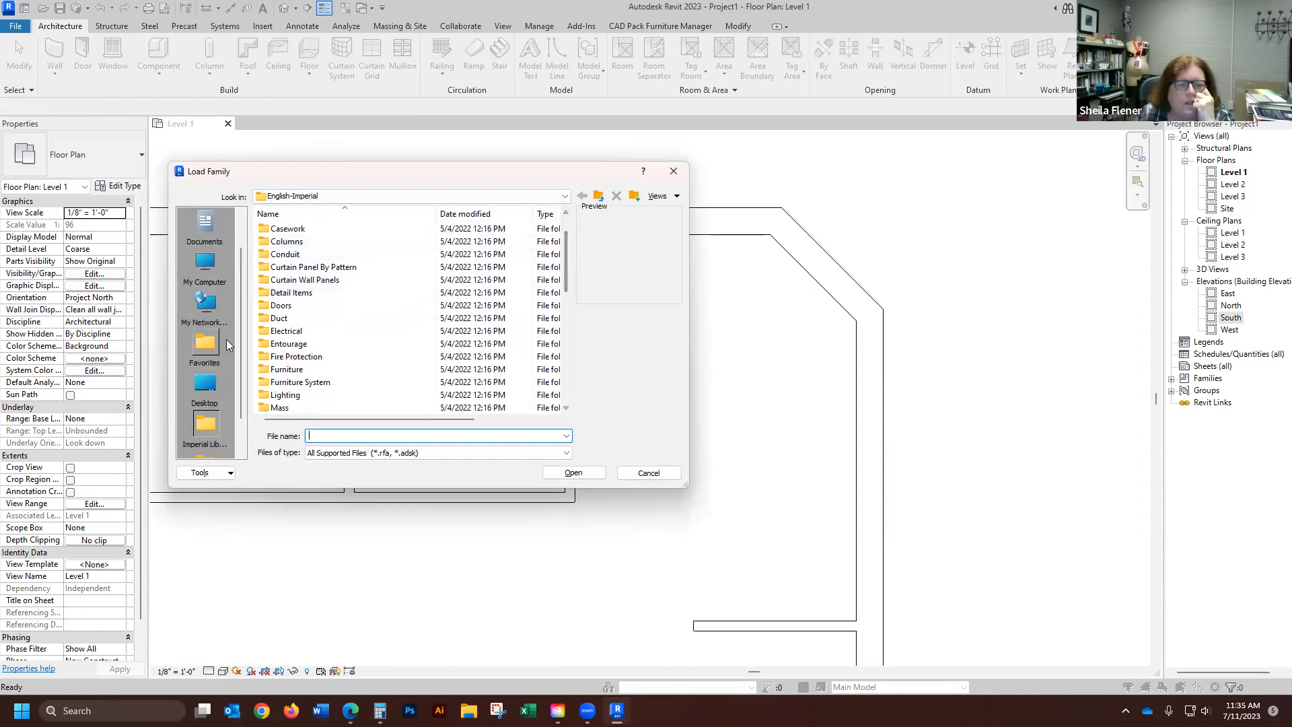
pyautogui.doubleClick(282, 307)
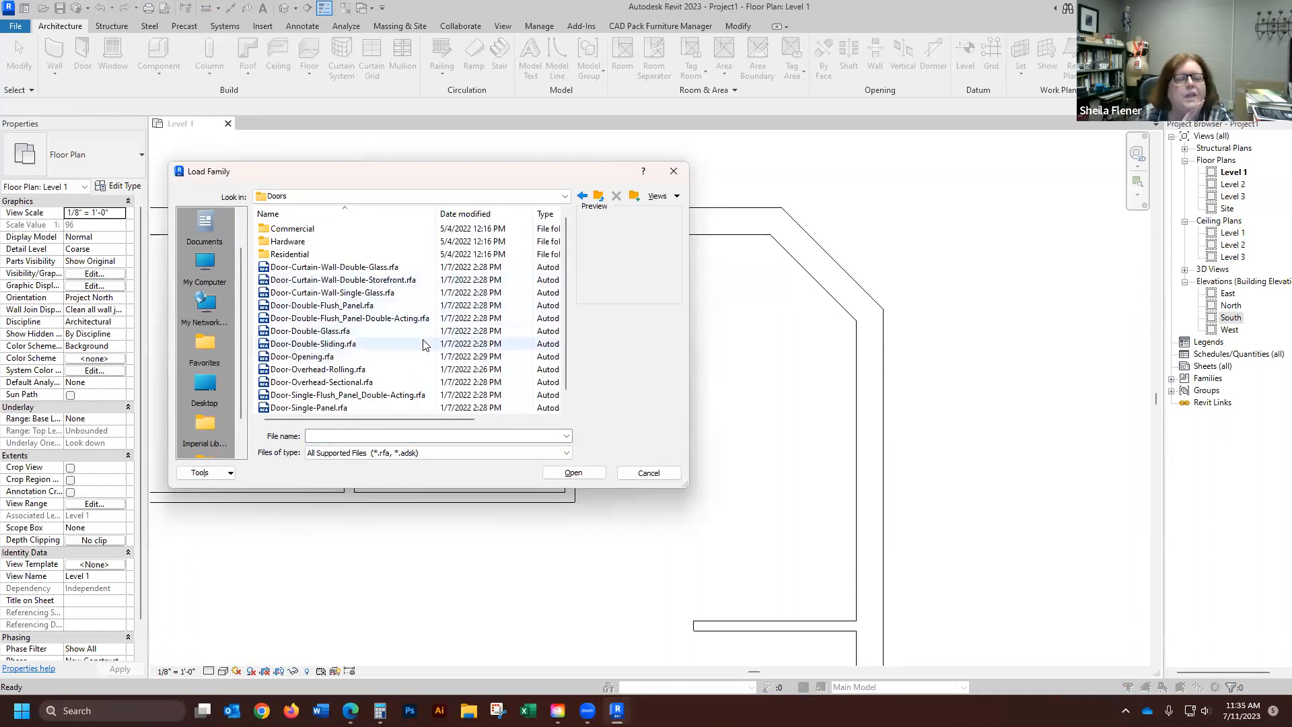
pyautogui.doubleClick(300, 230)
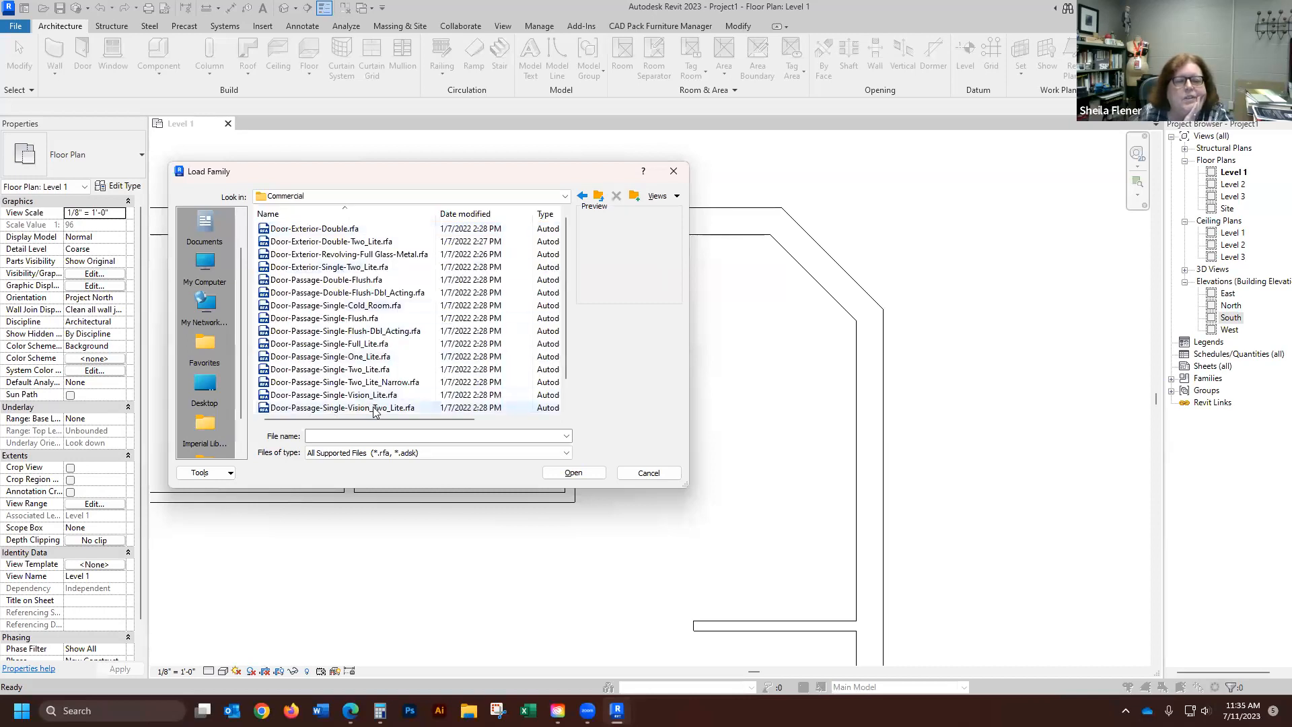
# - Load the Door-Exterior-Double-Two_Lite family with the 72" x 84" type, and leave the Door command without placing a door
pyautogui.click(328, 282)
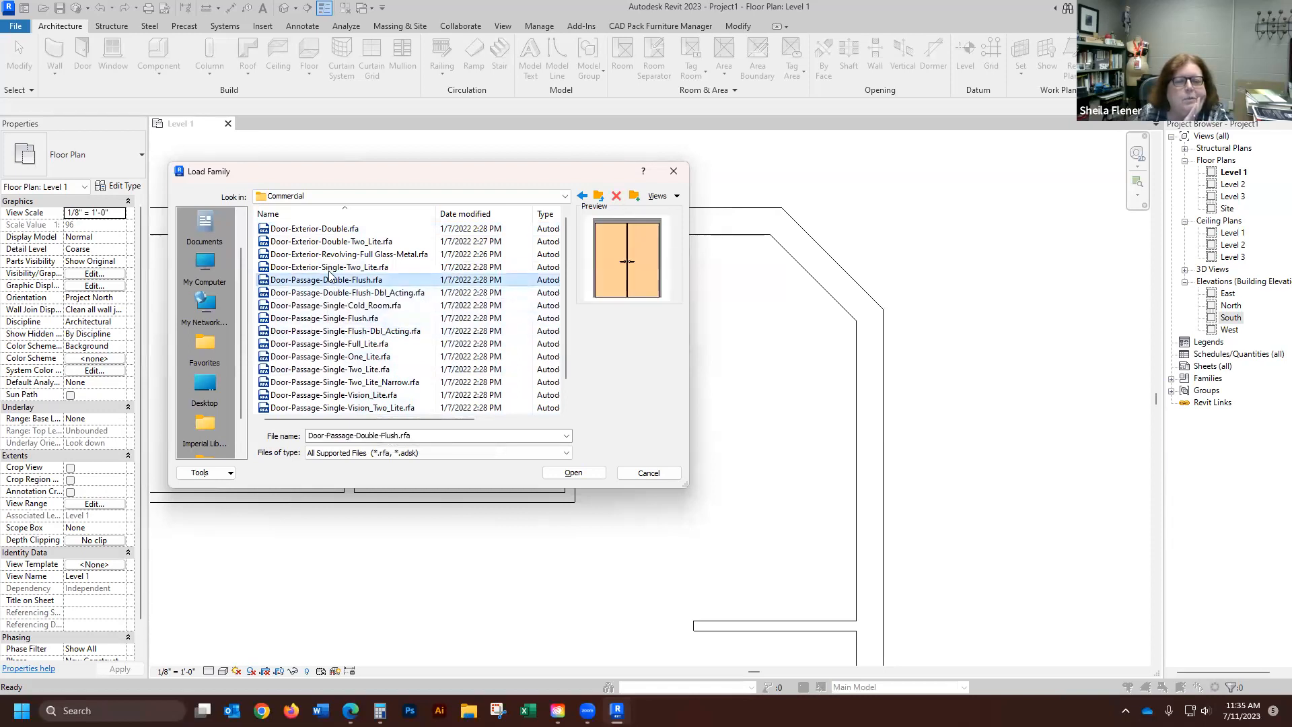
pyautogui.click(337, 242)
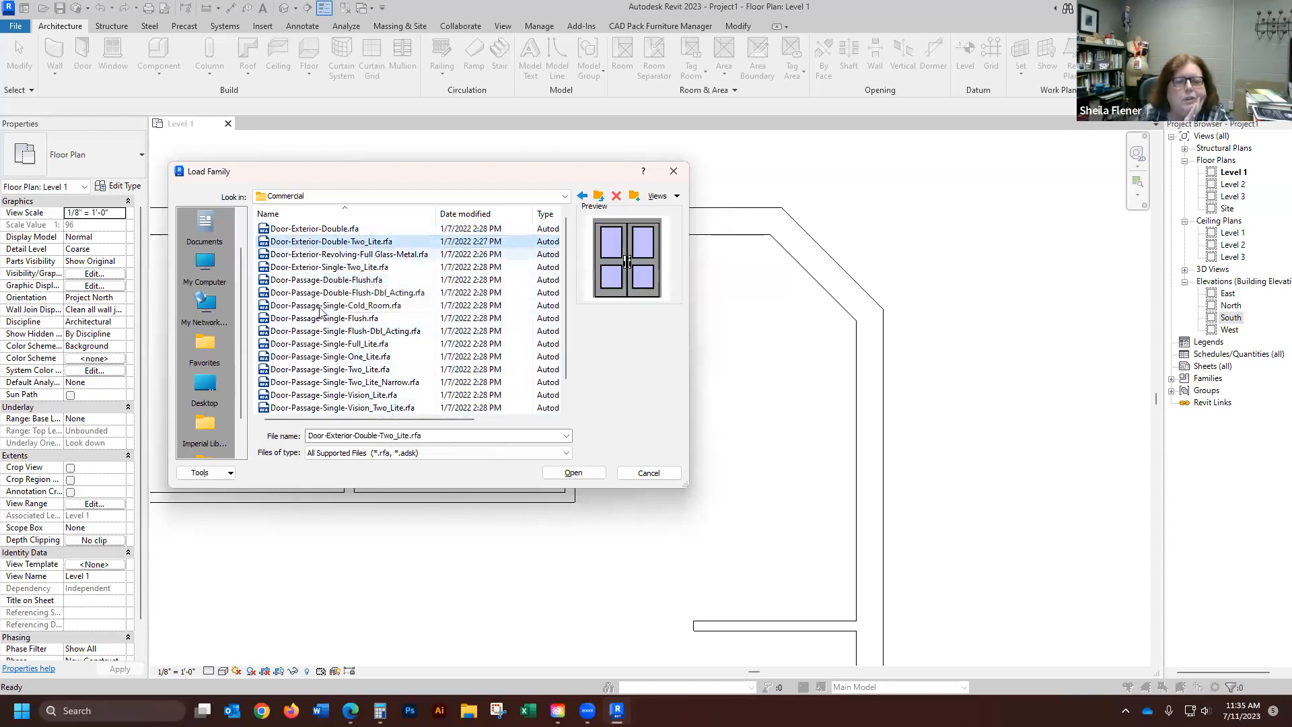
pyautogui.click(314, 230)
pyautogui.click(355, 242)
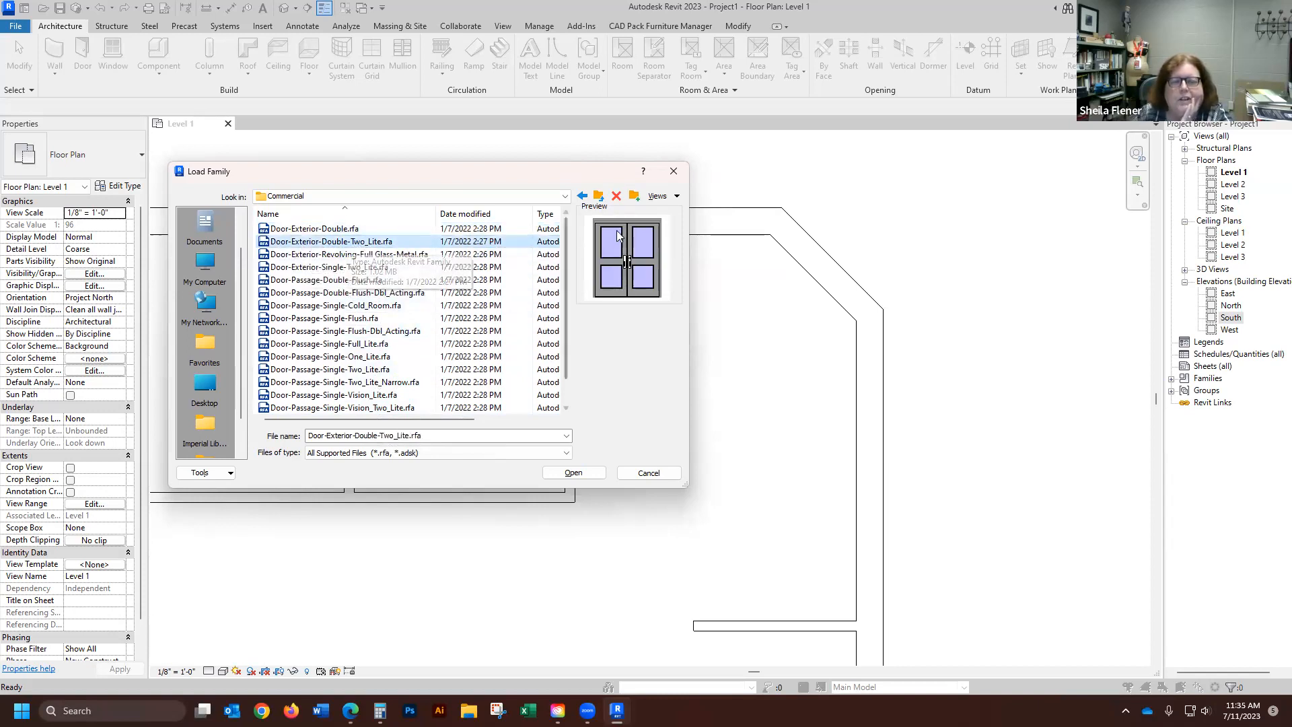
pyautogui.click(572, 473)
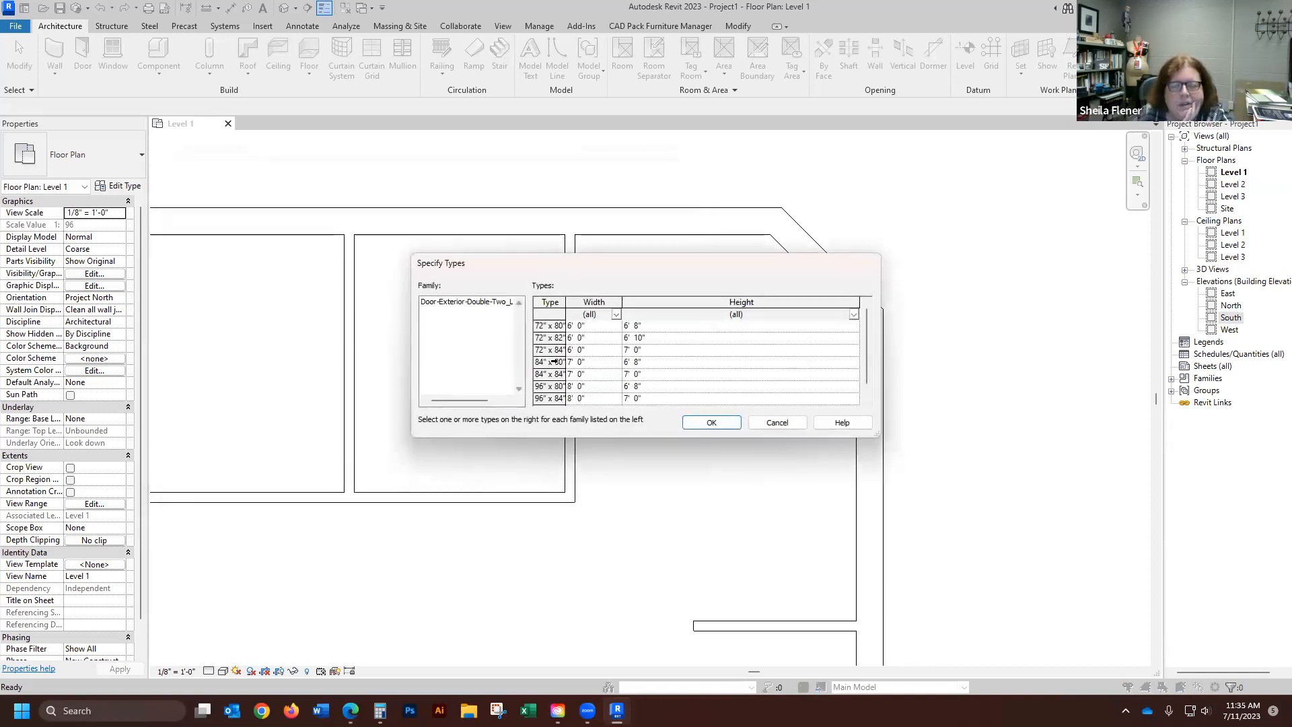
pyautogui.click(558, 349)
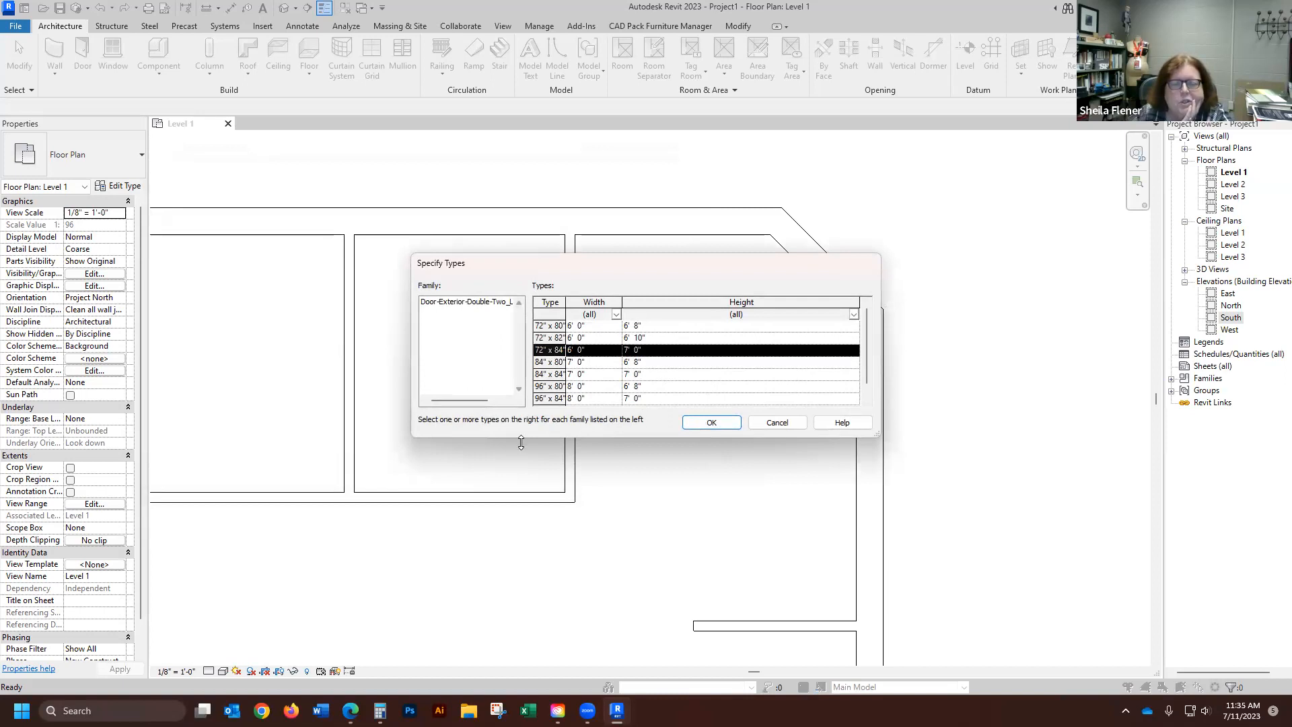
pyautogui.click(713, 422)
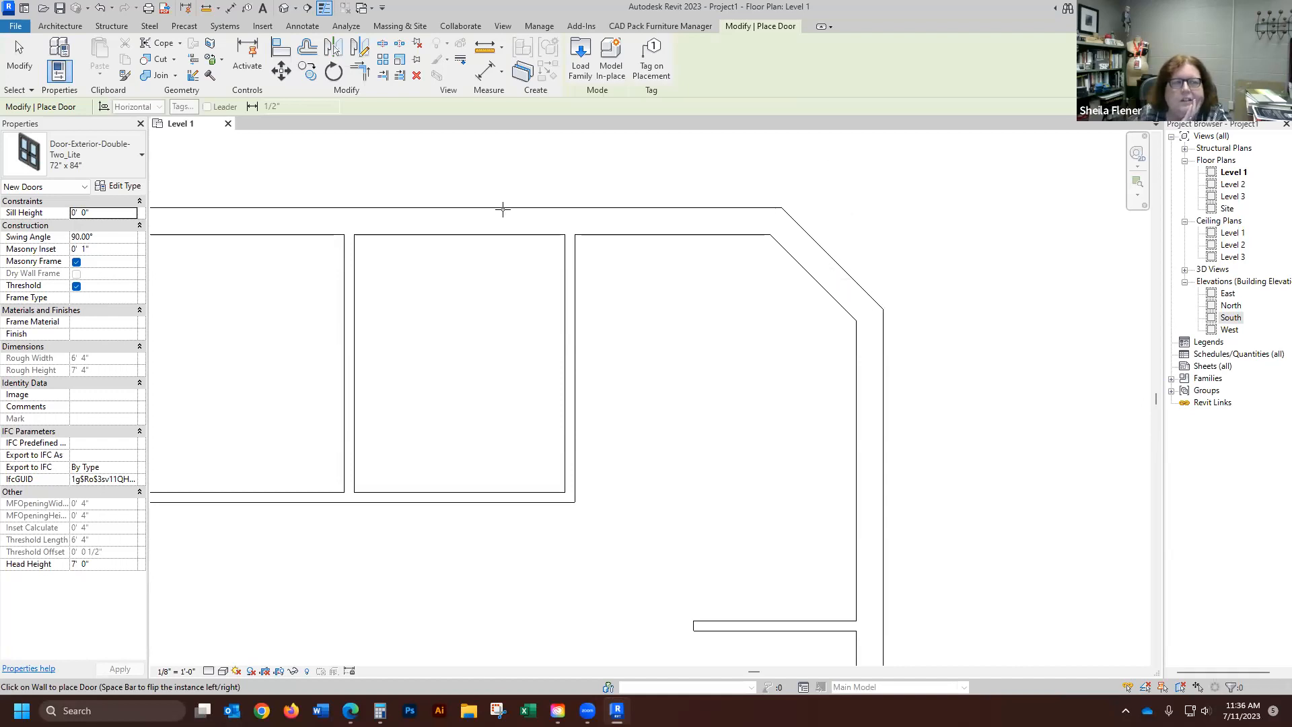
pyautogui.click(20, 57)
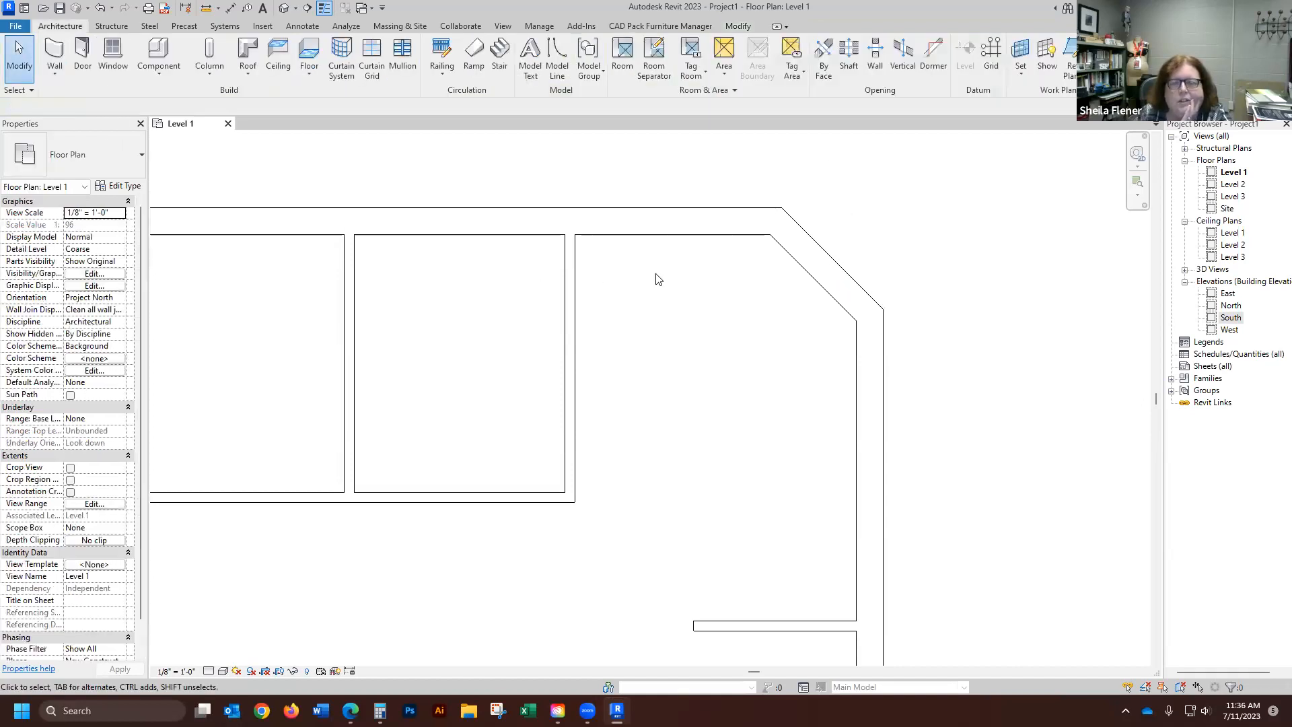
# - Nudge the diagonal exterior wall at the northeast corner south, lengthening it to about 7' 4", and deselect it
pyautogui.click(819, 278)
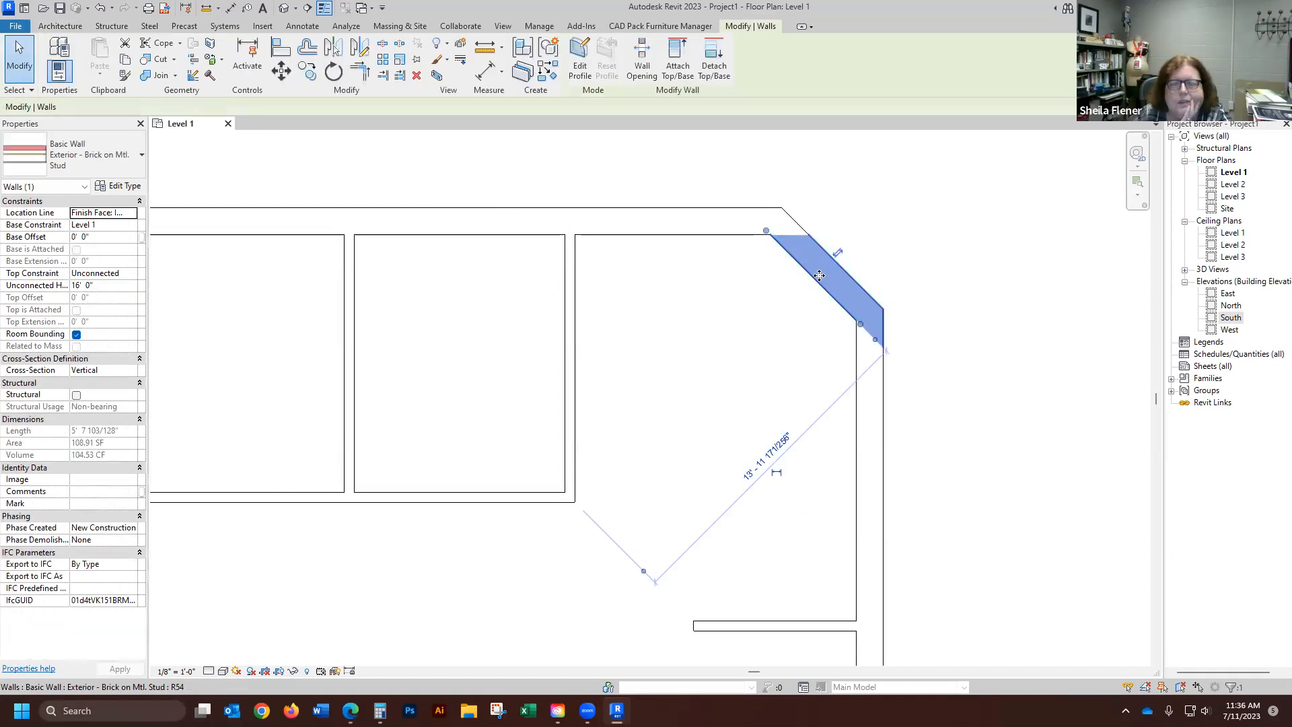
pyautogui.press('Down')
pyautogui.press('Down')
pyautogui.press('Down')
pyautogui.press('Down')
pyautogui.press('Down')
pyautogui.press('Down')
pyautogui.press('Down')
pyautogui.press('Down')
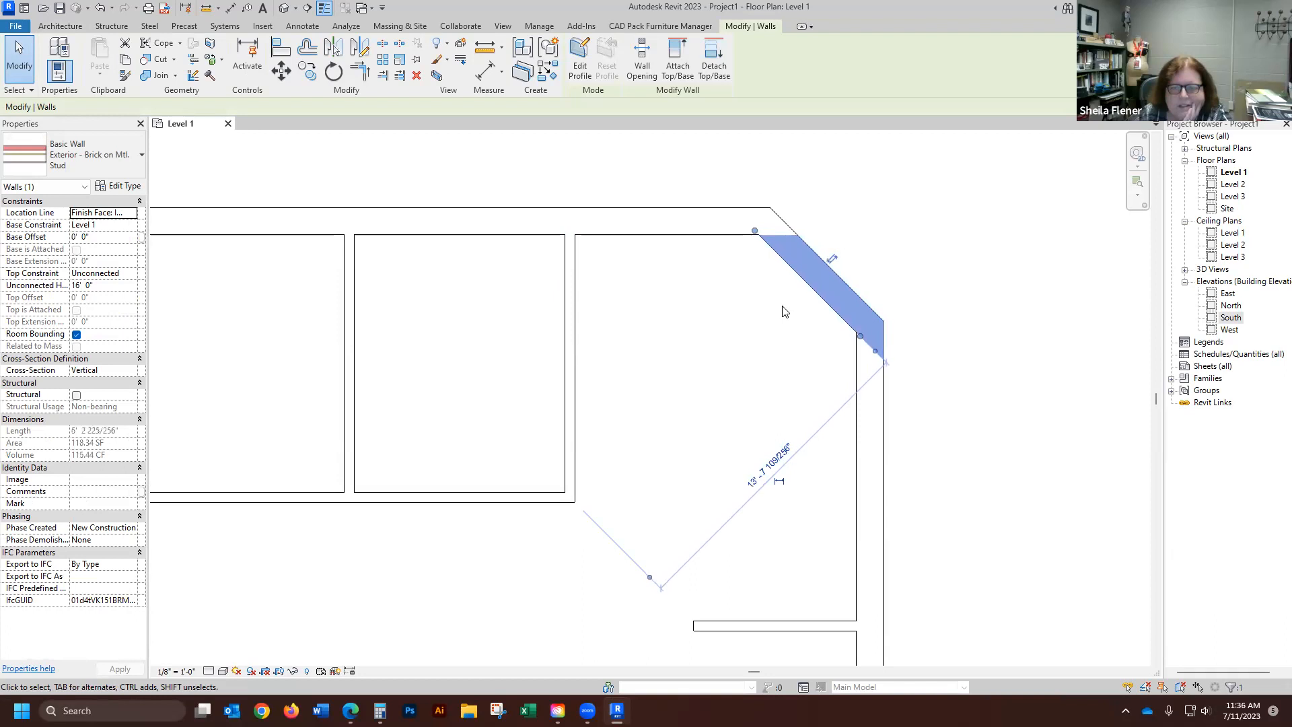
pyautogui.press('Down')
pyautogui.press('Down')
pyautogui.press('Down')
pyautogui.press('Down')
pyautogui.press('Down')
pyautogui.press('Down')
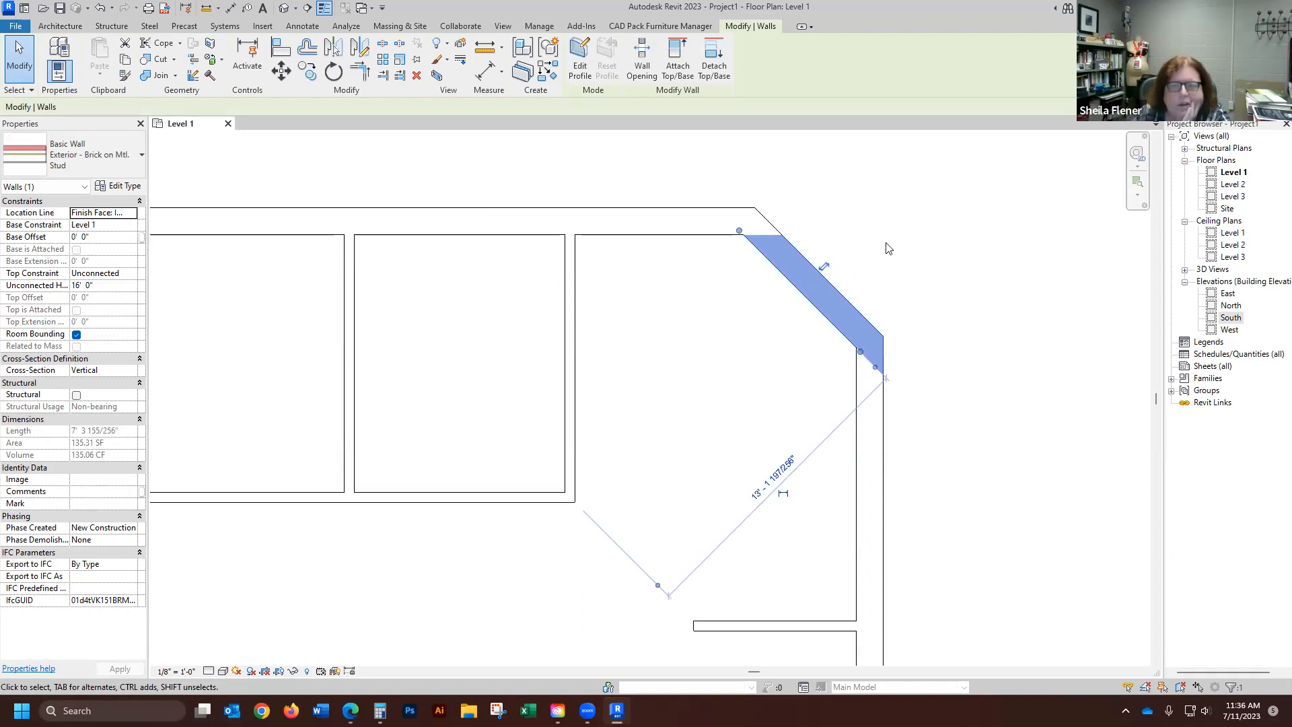
pyautogui.click(23, 41)
# - Place the 72" x 84" exterior double door centered in the northeast diagonal wall, swinging outward, and end the Door command
pyautogui.click(82, 54)
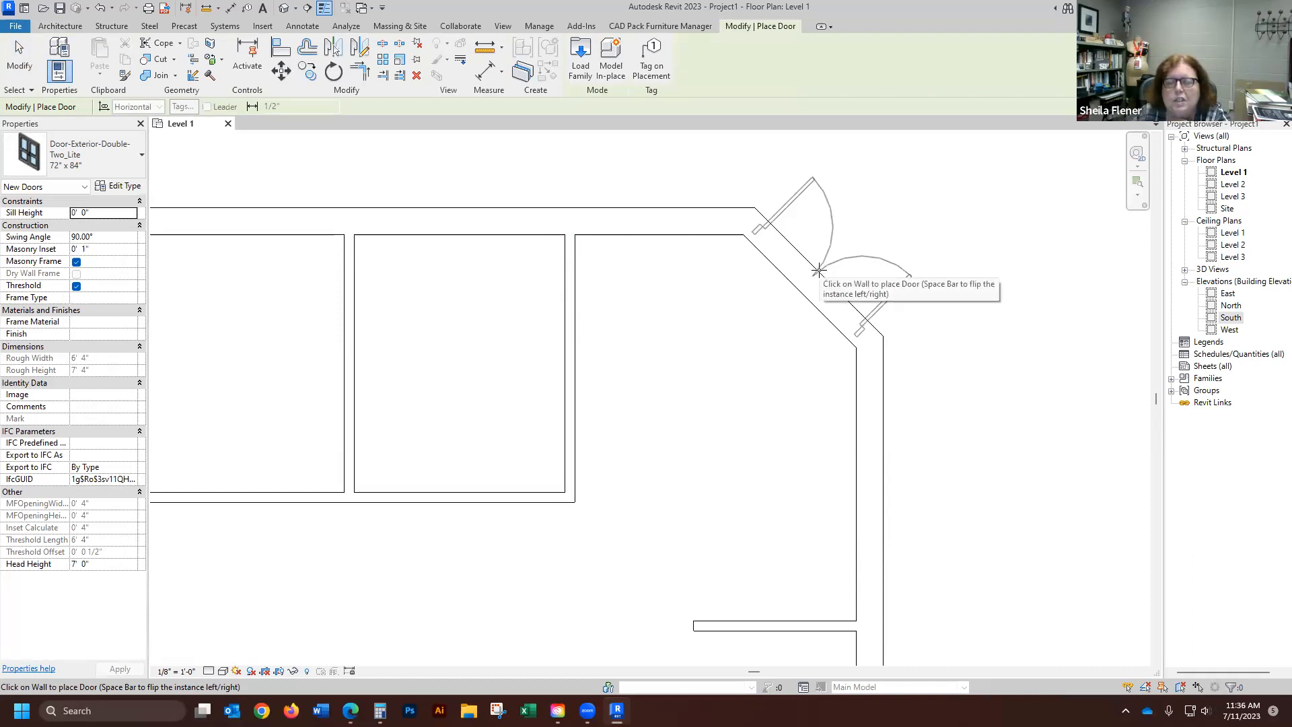
pyautogui.click(818, 270)
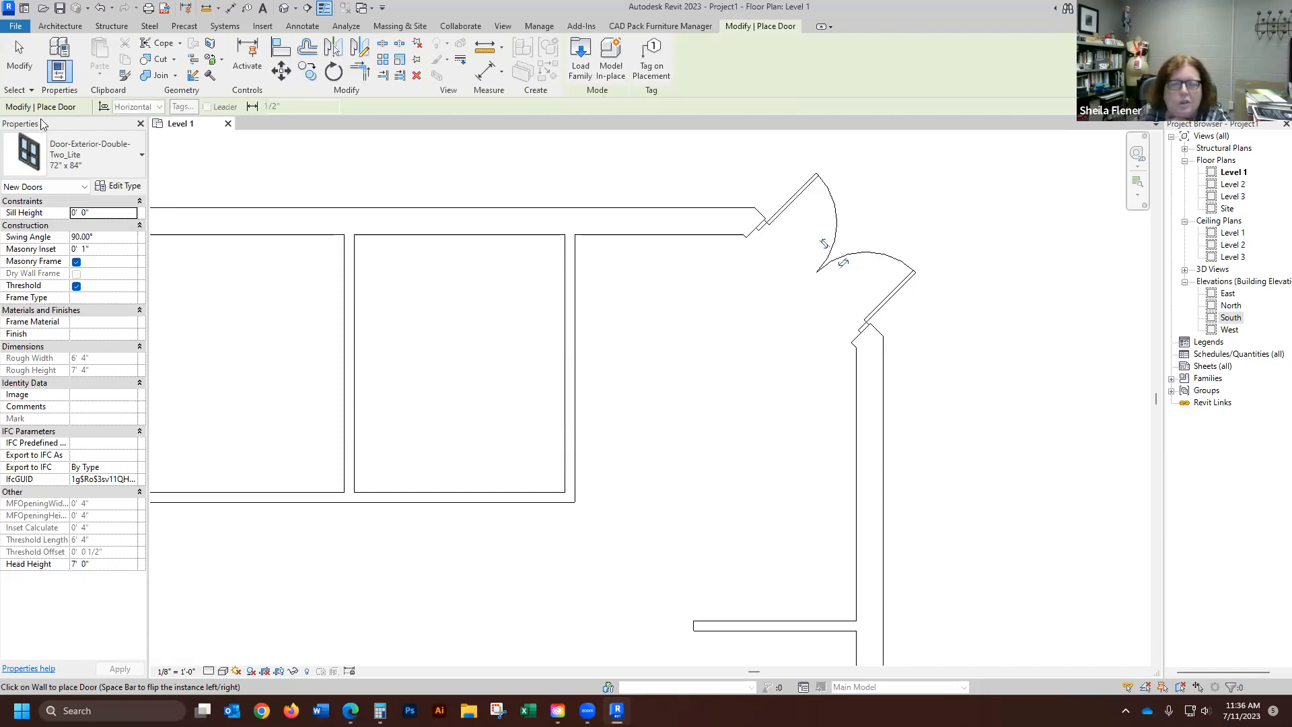
pyautogui.click(20, 57)
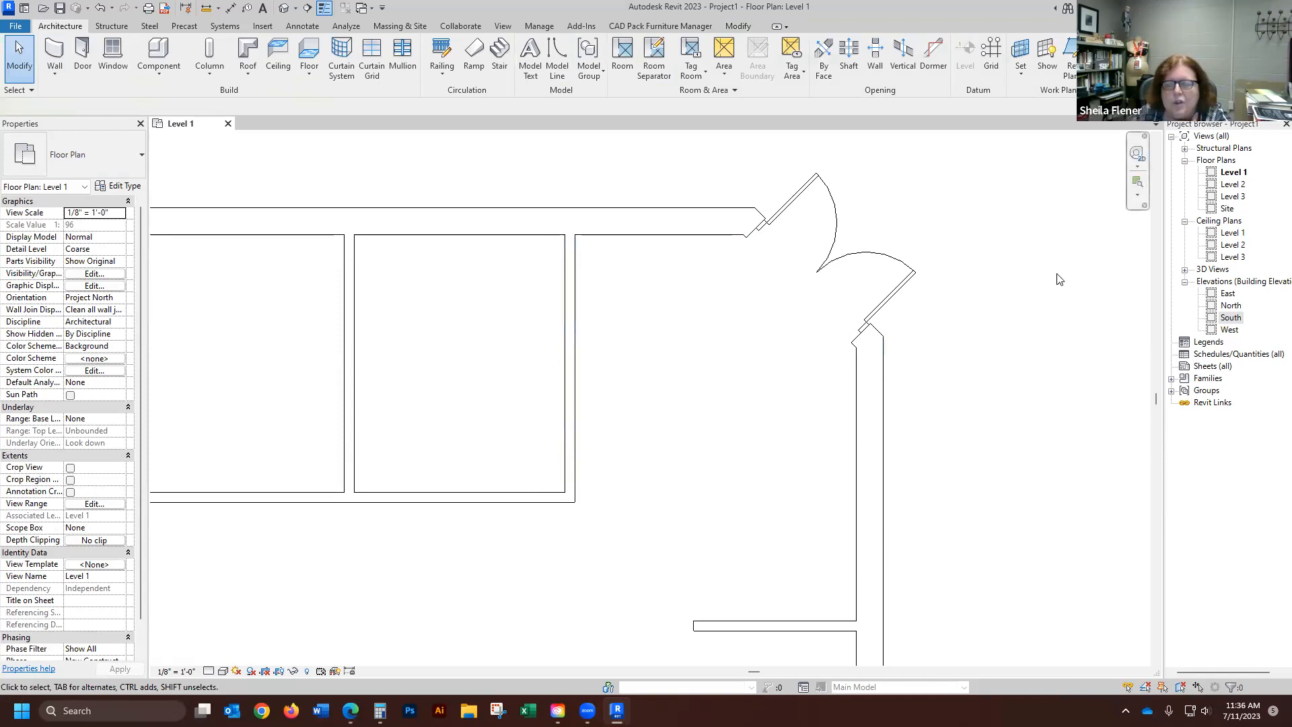
# - Start the Door command and open the Commercial doors folder for loading another door family
pyautogui.scroll(-1, 949, 186)
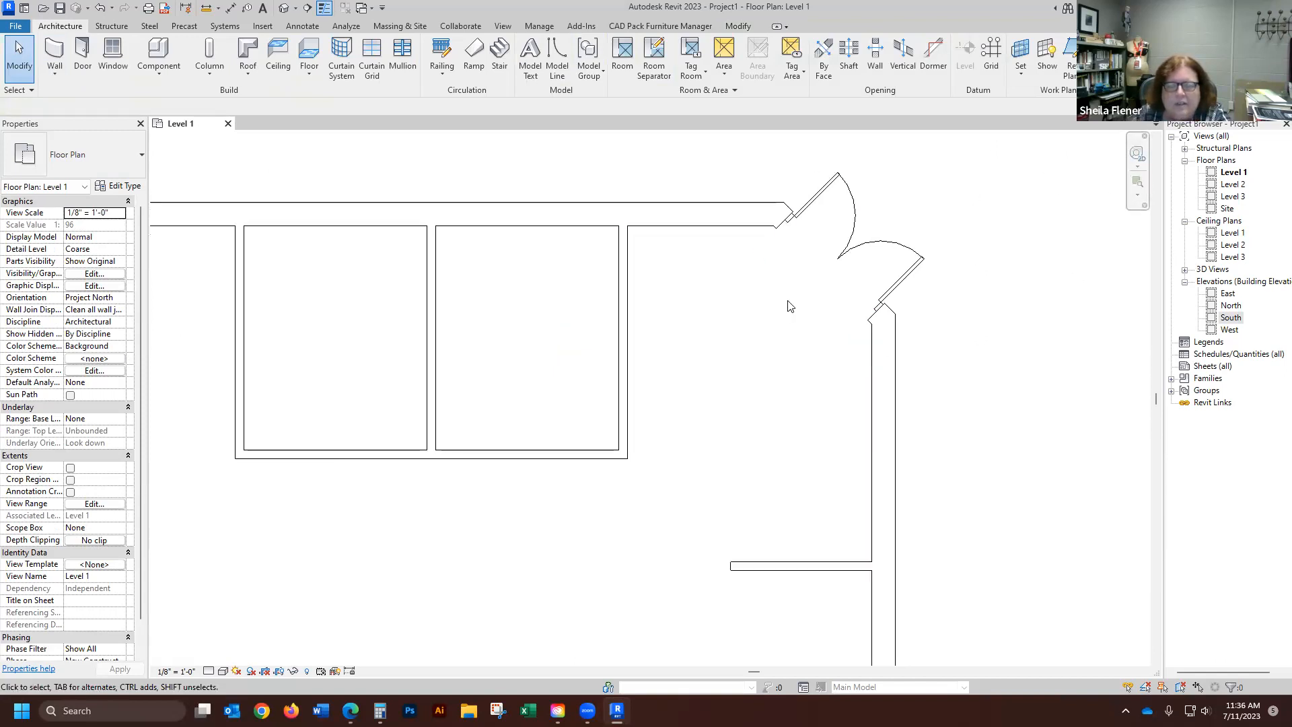
pyautogui.scroll(-1, 791, 306)
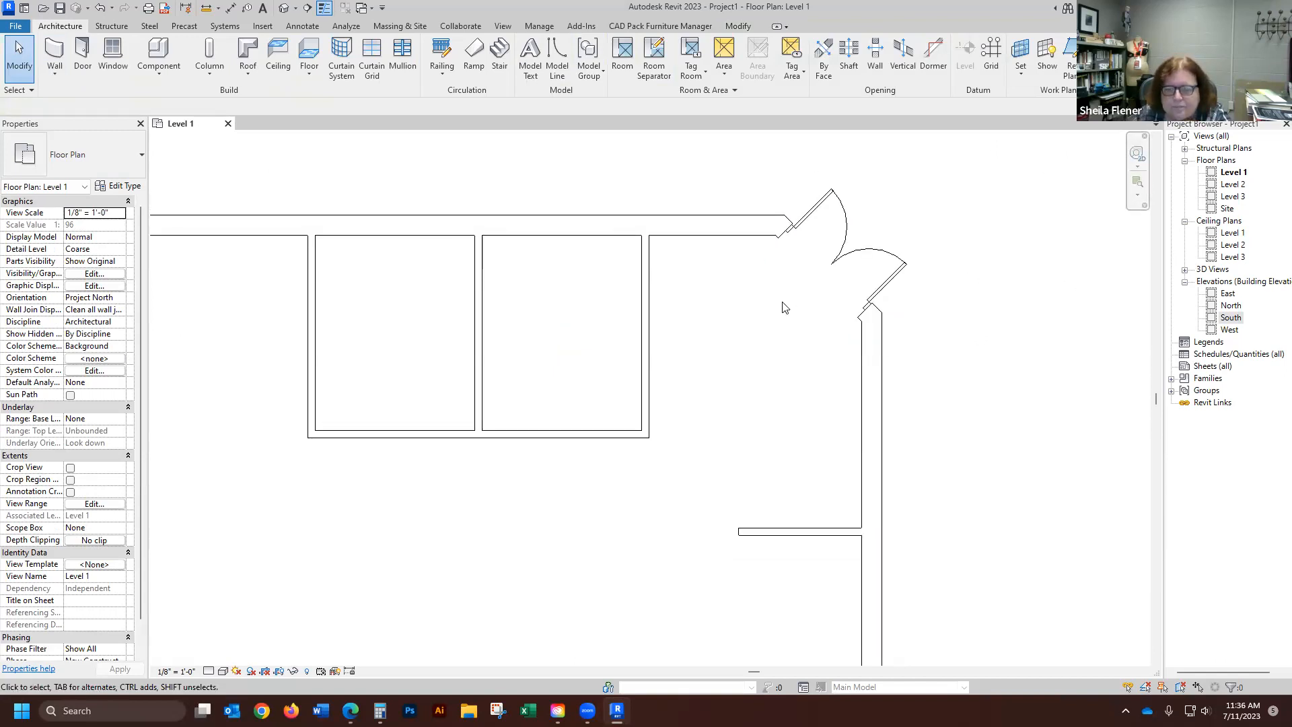
pyautogui.scroll(1, 808, 196)
pyautogui.scroll(1, 812, 196)
pyautogui.scroll(-1, 889, 292)
pyautogui.scroll(-2, 926, 261)
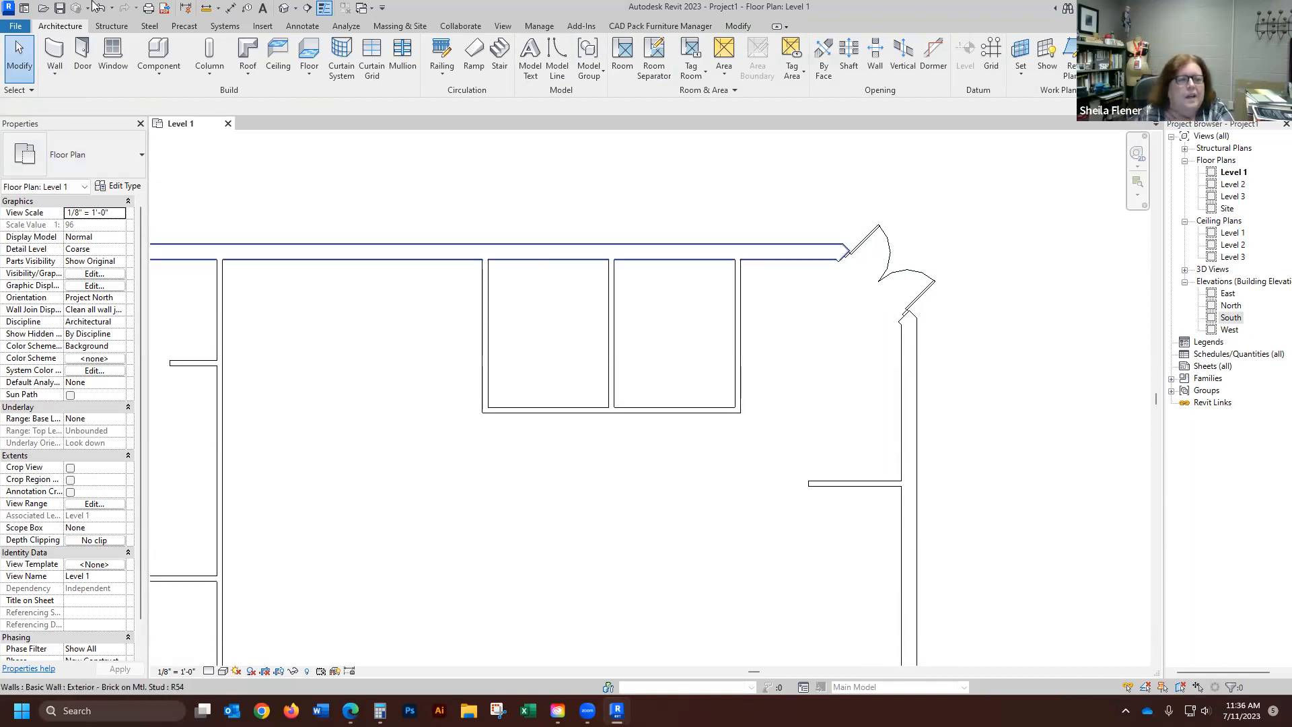
pyautogui.click(82, 53)
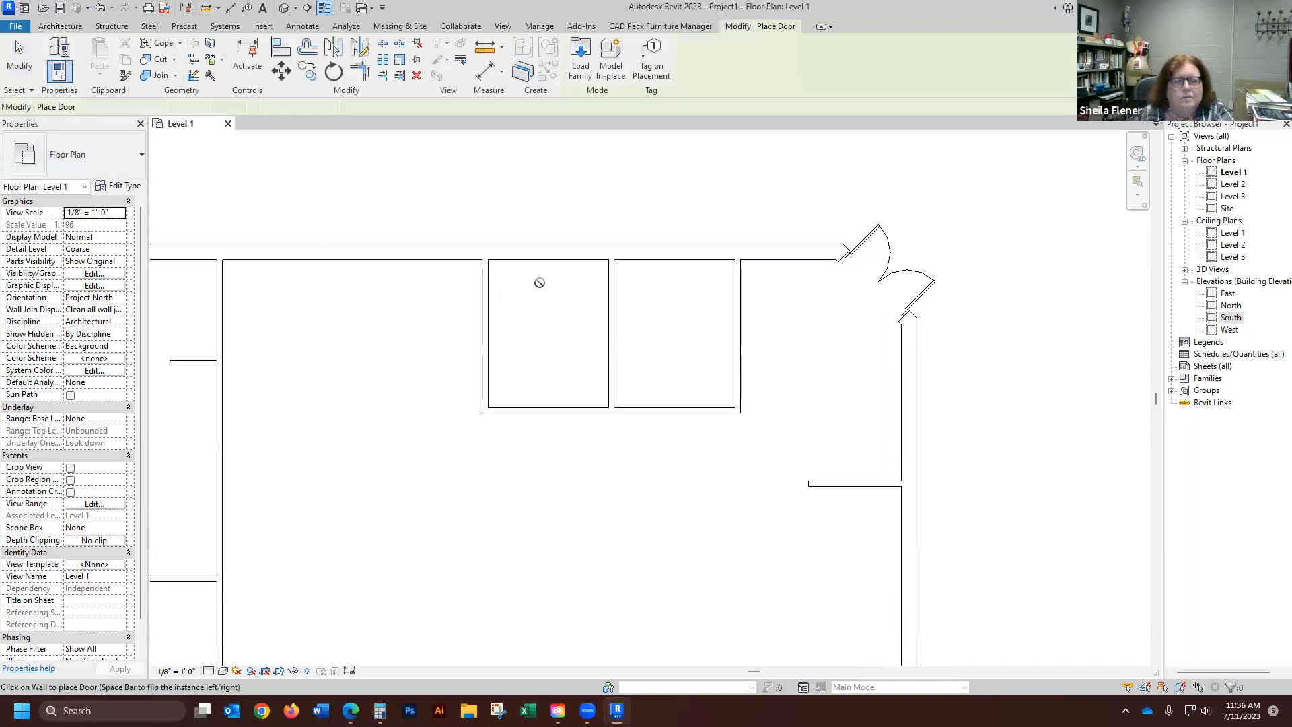
pyautogui.click(589, 65)
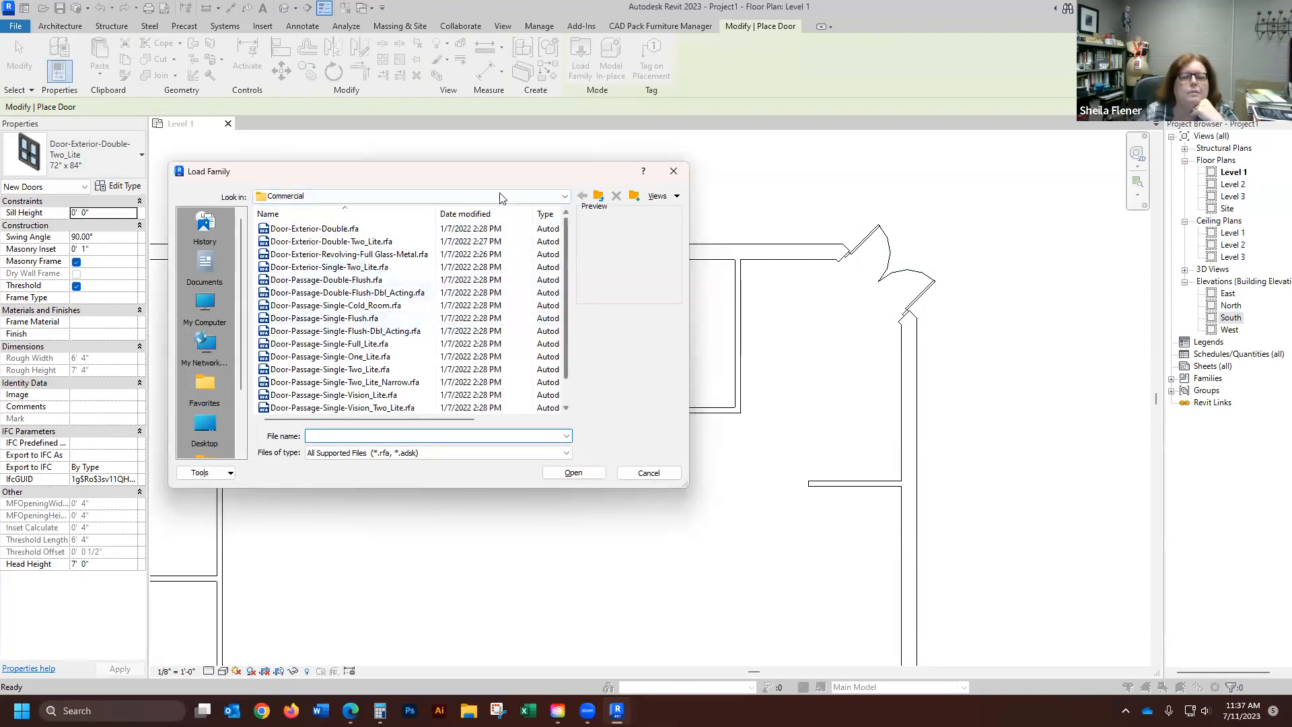
# - Load the Door-Passage-Single-Two_Lite_Narrow family with only its 36" x 84" type
pyautogui.moveTo(492, 177); pyautogui.dragTo(553, 179)
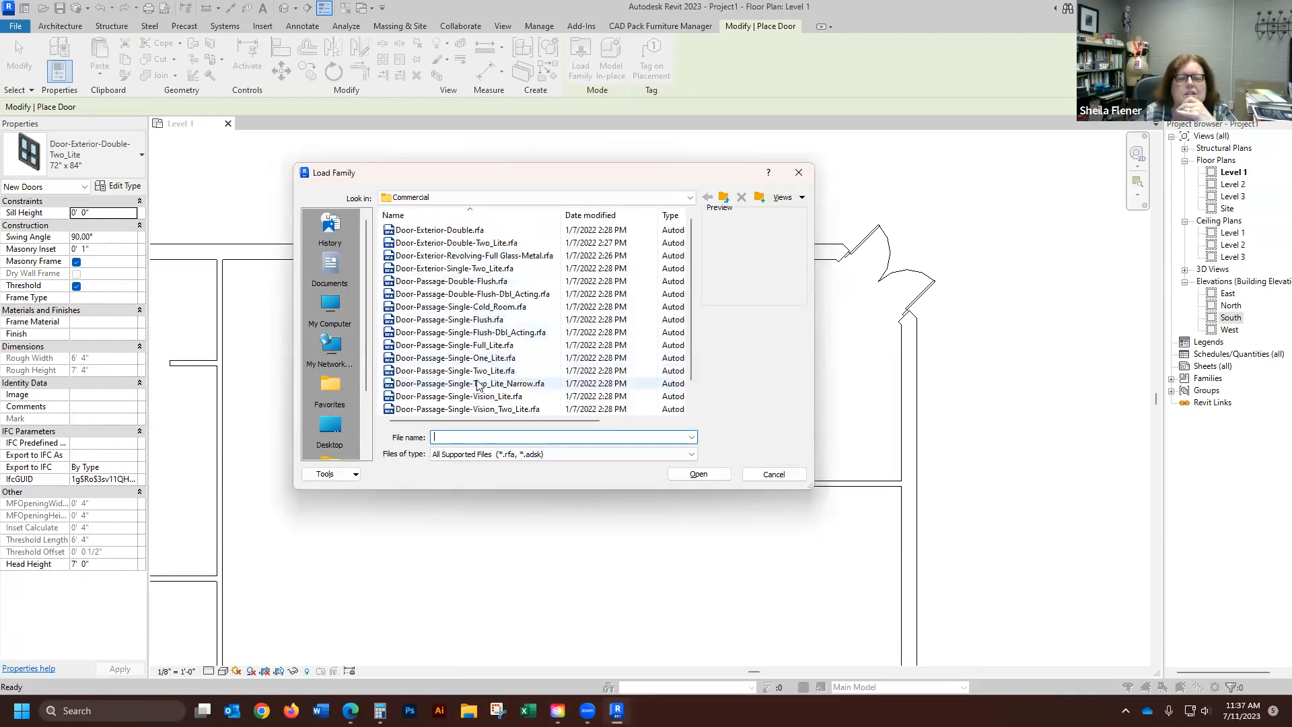
pyautogui.click(490, 346)
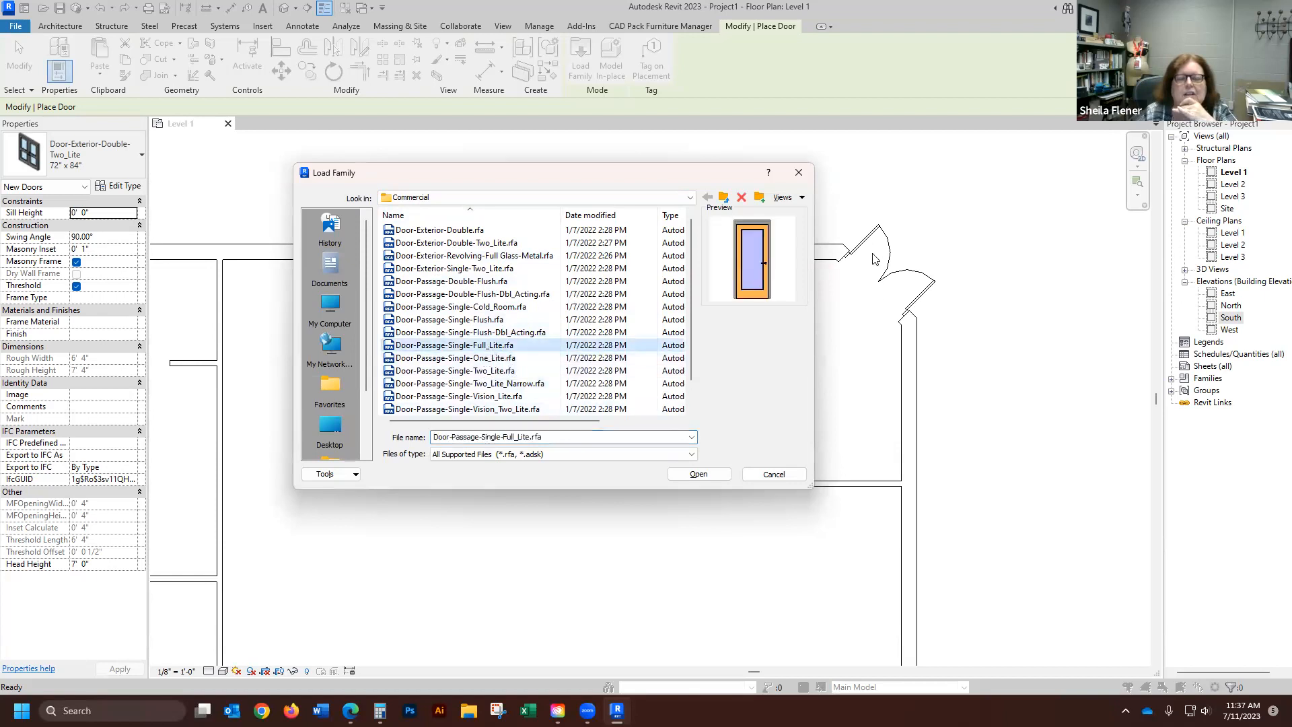
pyautogui.click(489, 359)
pyautogui.click(486, 372)
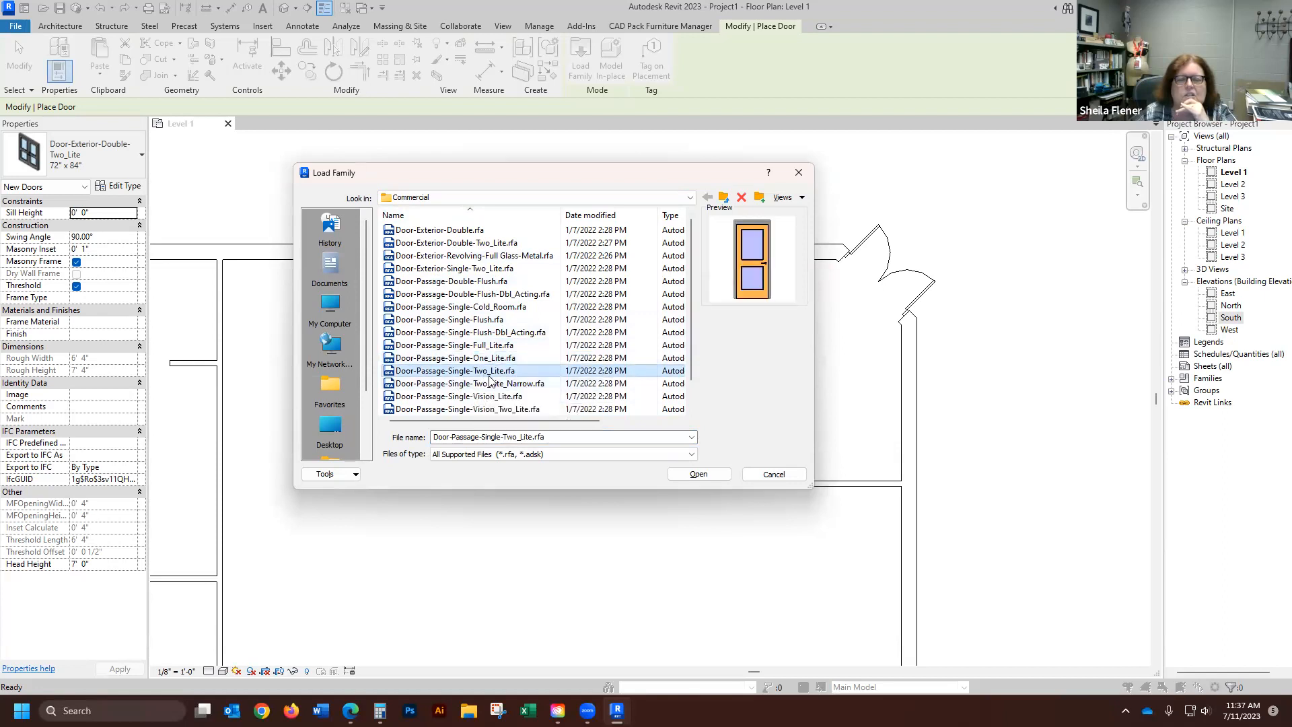
pyautogui.click(488, 385)
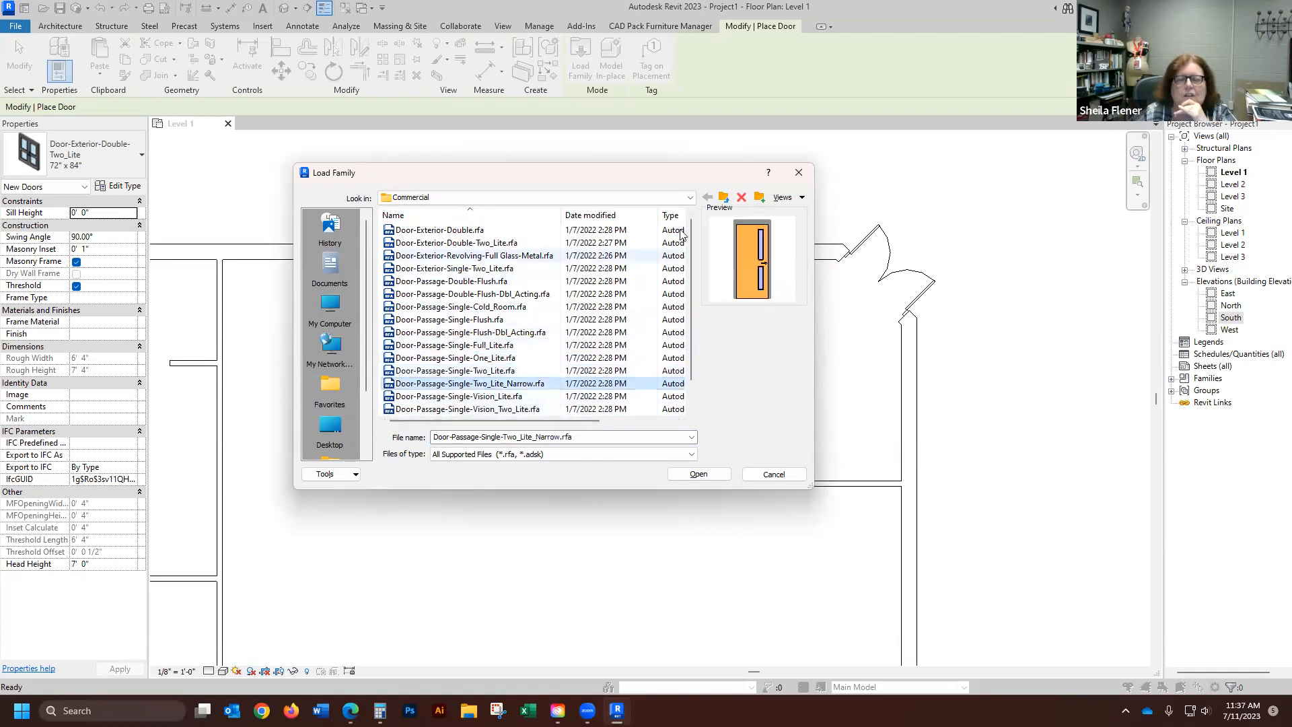
pyautogui.click(700, 475)
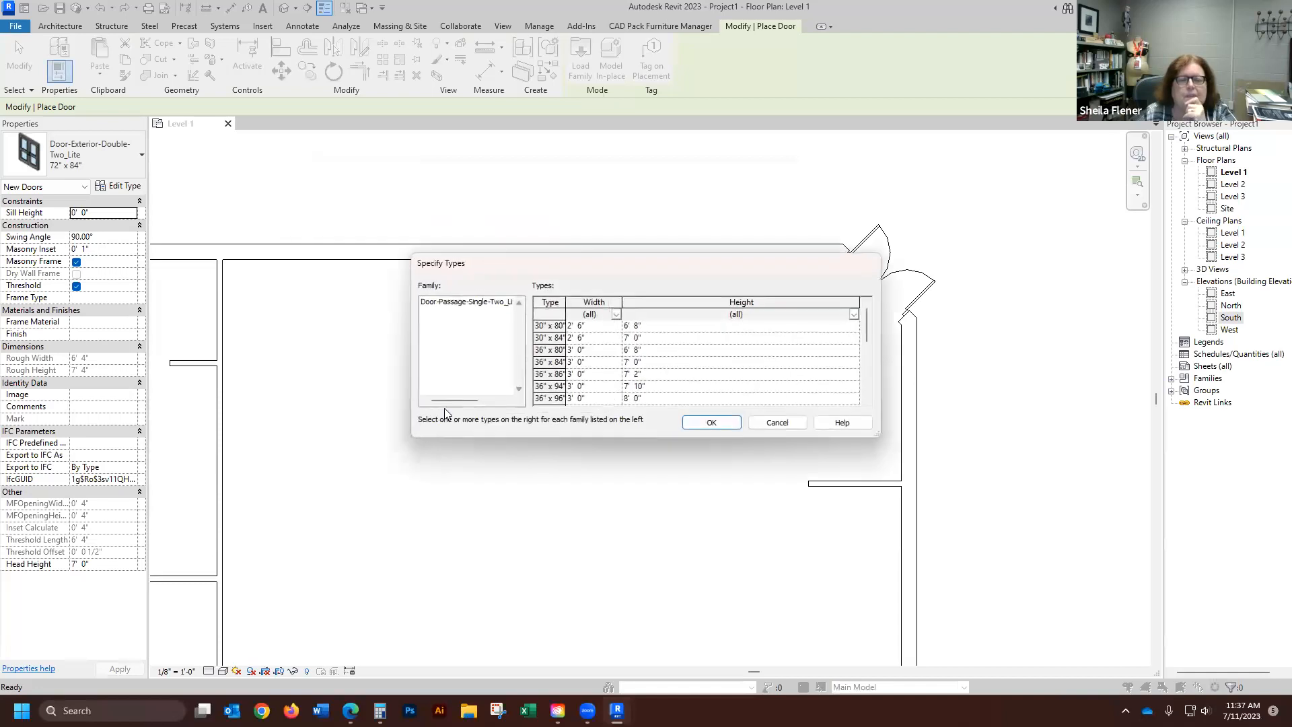
pyautogui.click(557, 362)
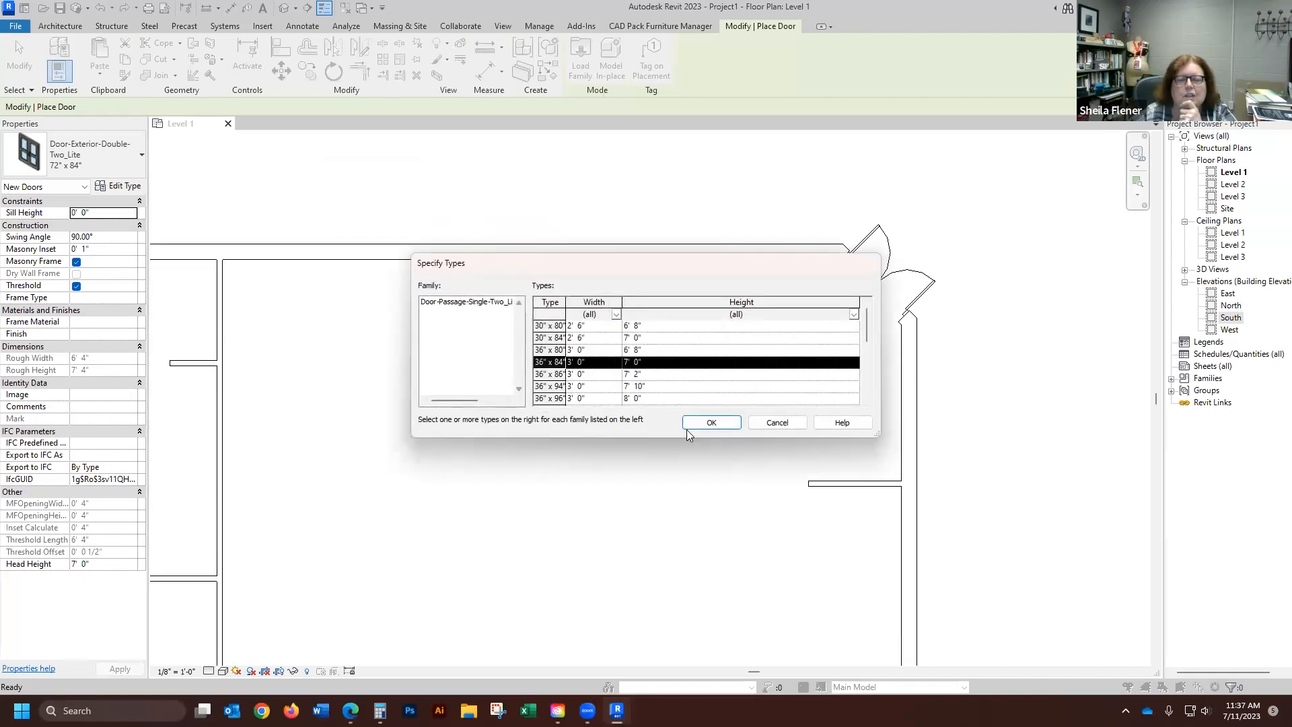
pyautogui.click(711, 427)
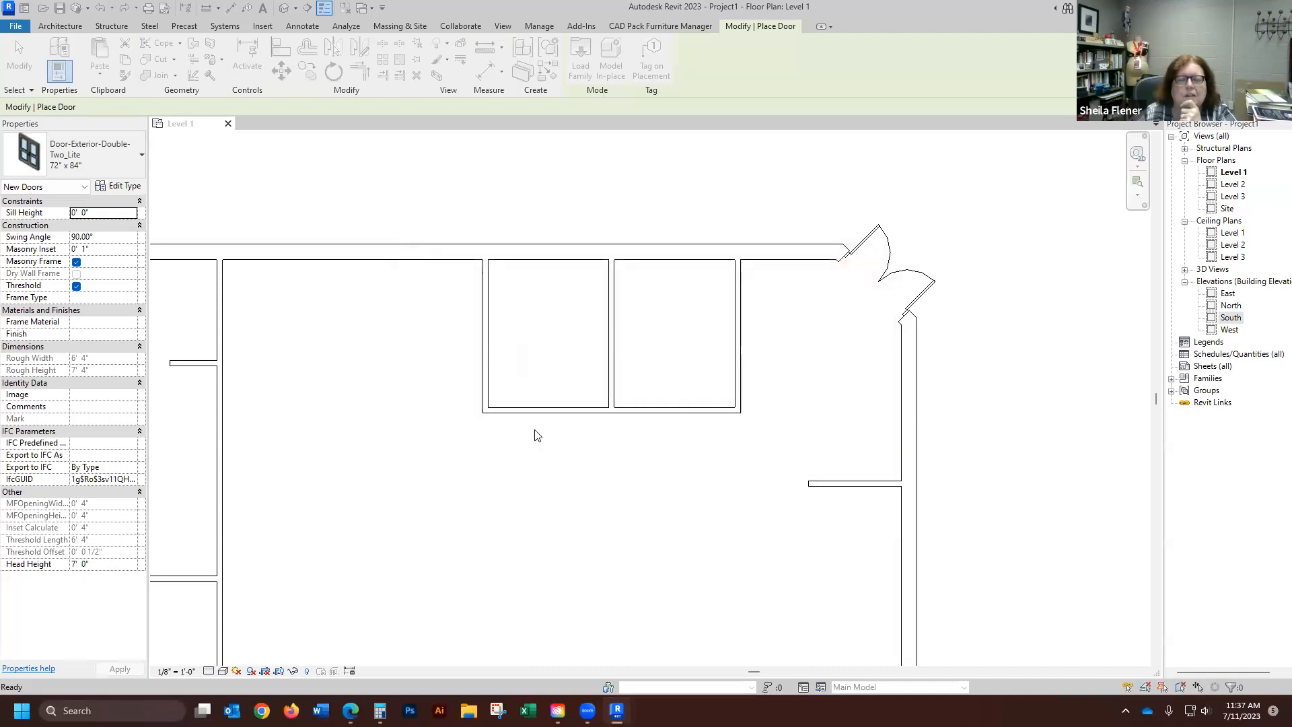
# - Set the Masonry Frame Depth of the 36" x 84" passage door type to 0' 5"
pyautogui.scroll(1, 583, 412)
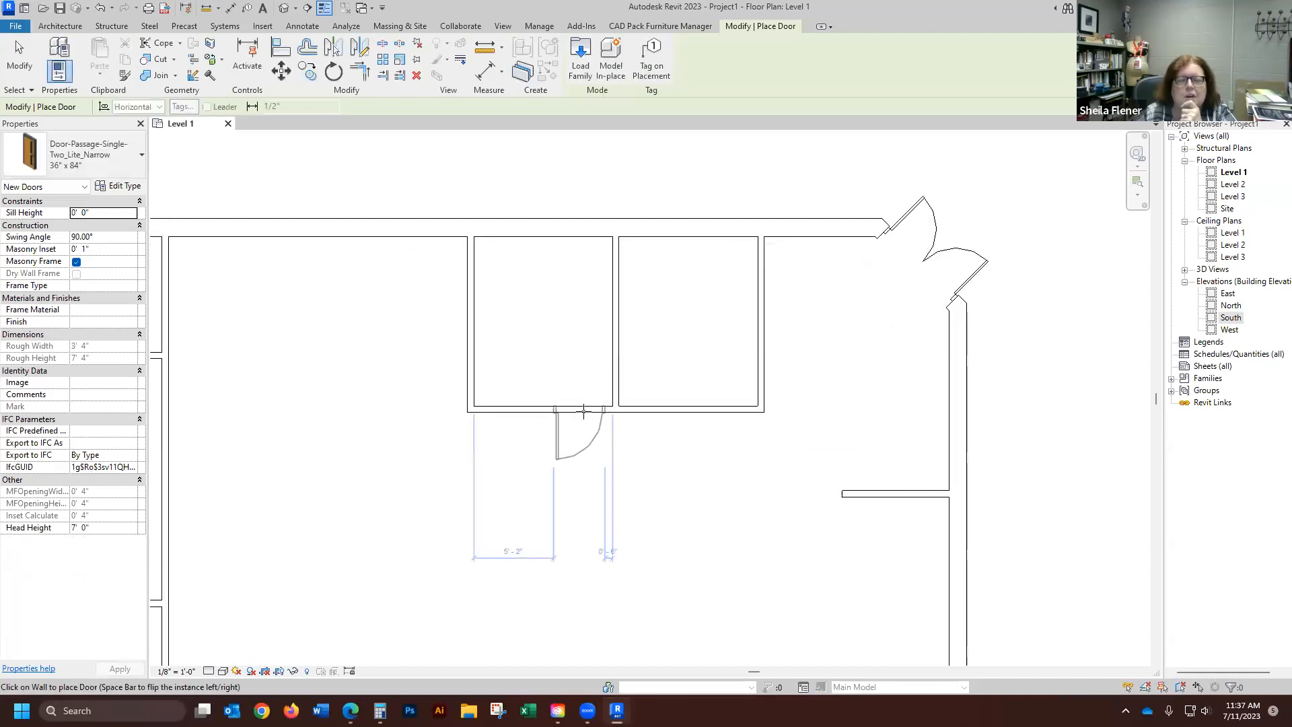
pyautogui.scroll(1, 583, 412)
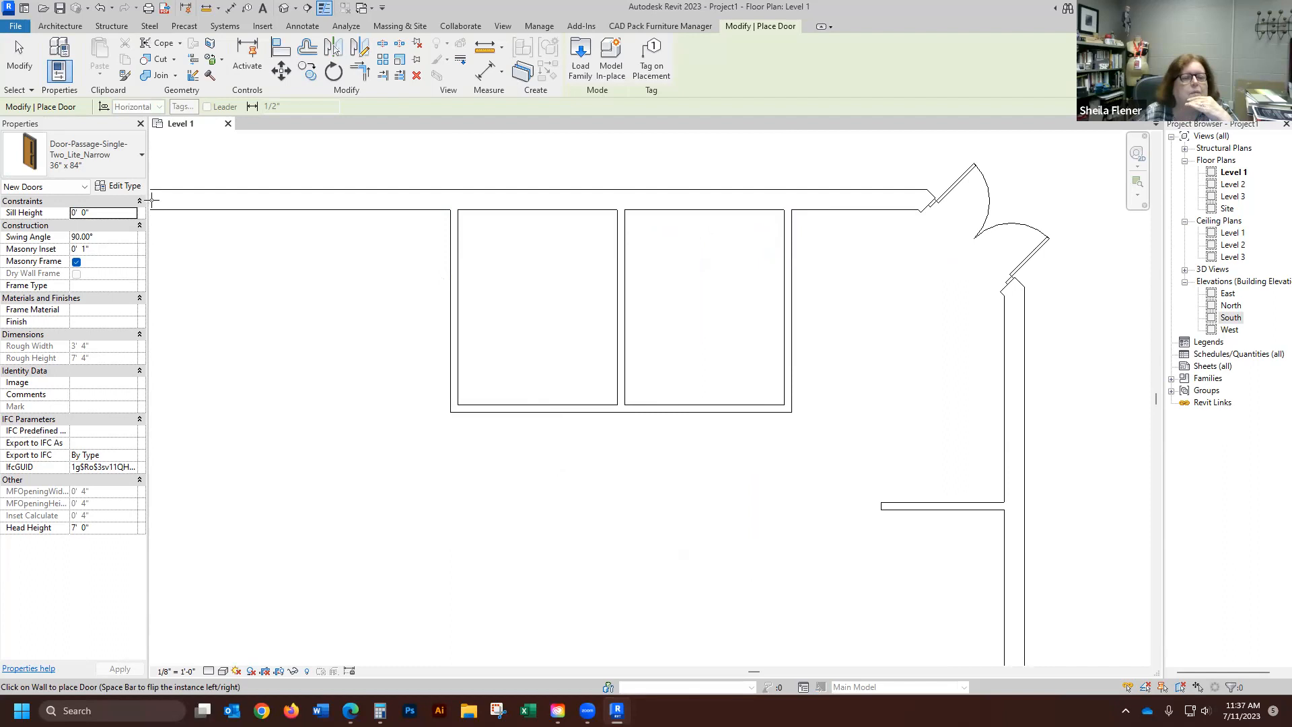
pyautogui.click(121, 187)
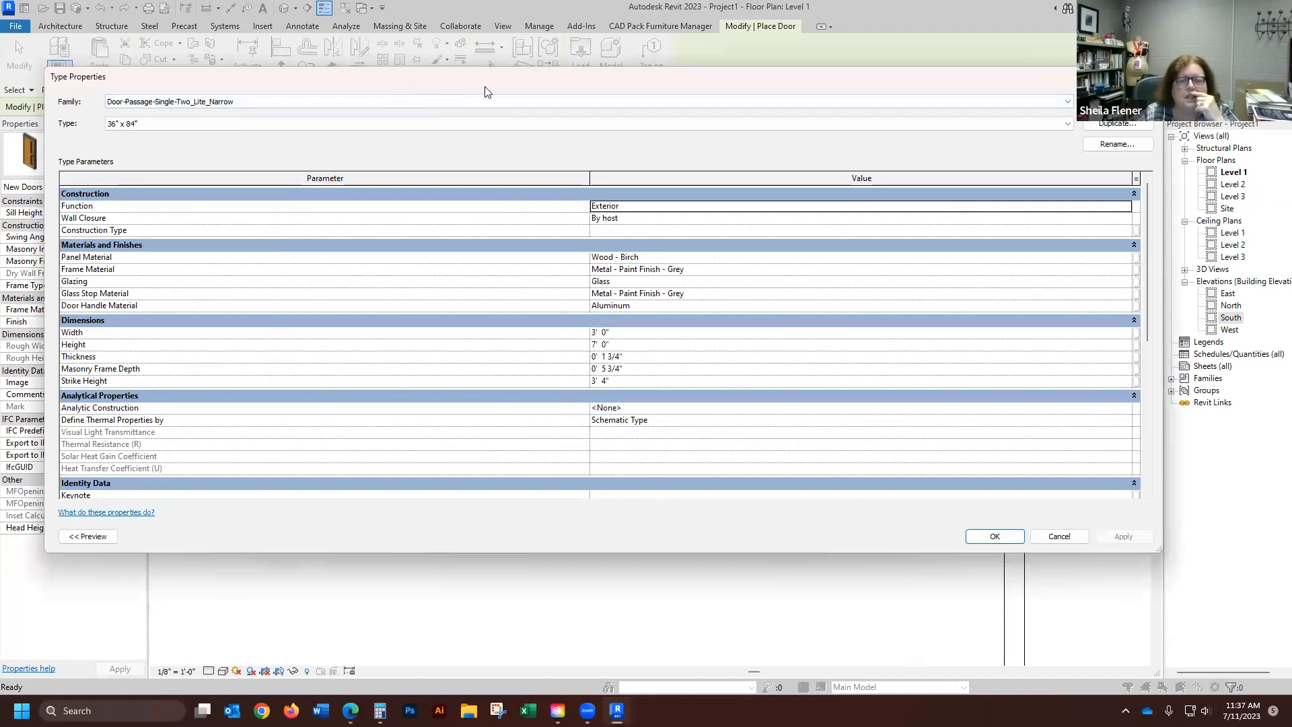
pyautogui.moveTo(485, 82); pyautogui.dragTo(527, 83)
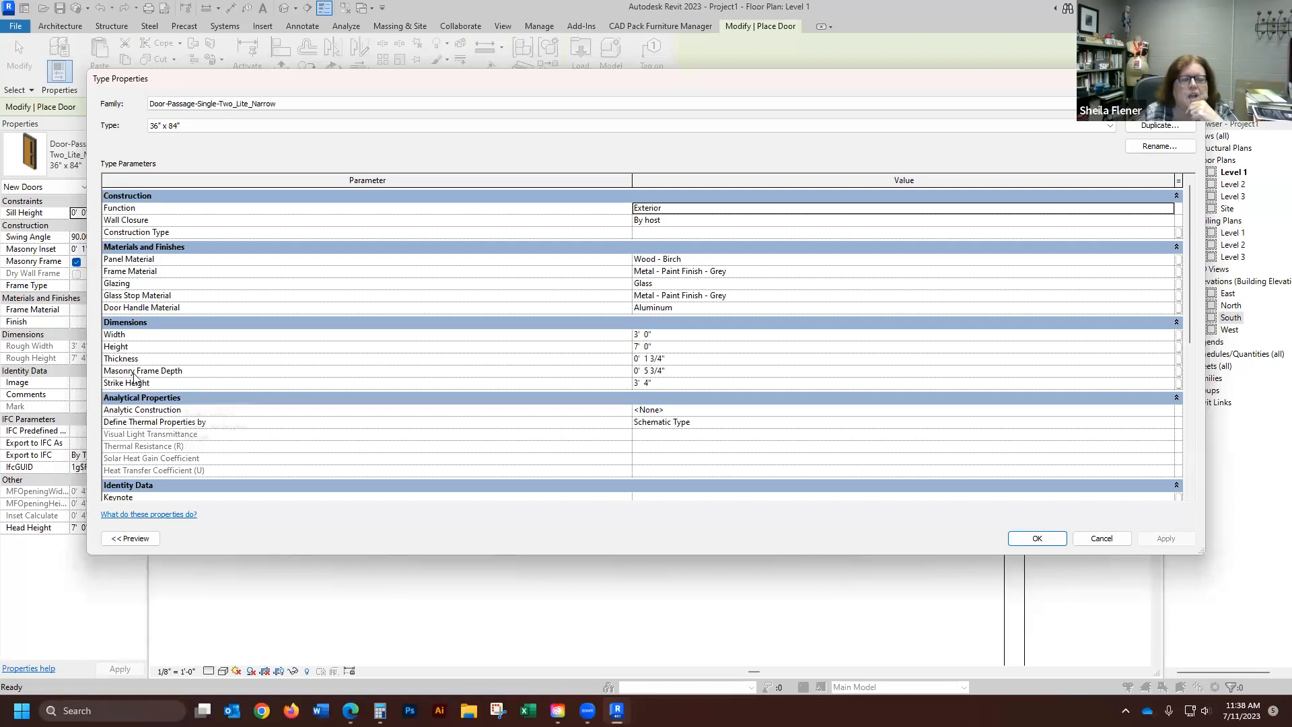
pyautogui.click(663, 371)
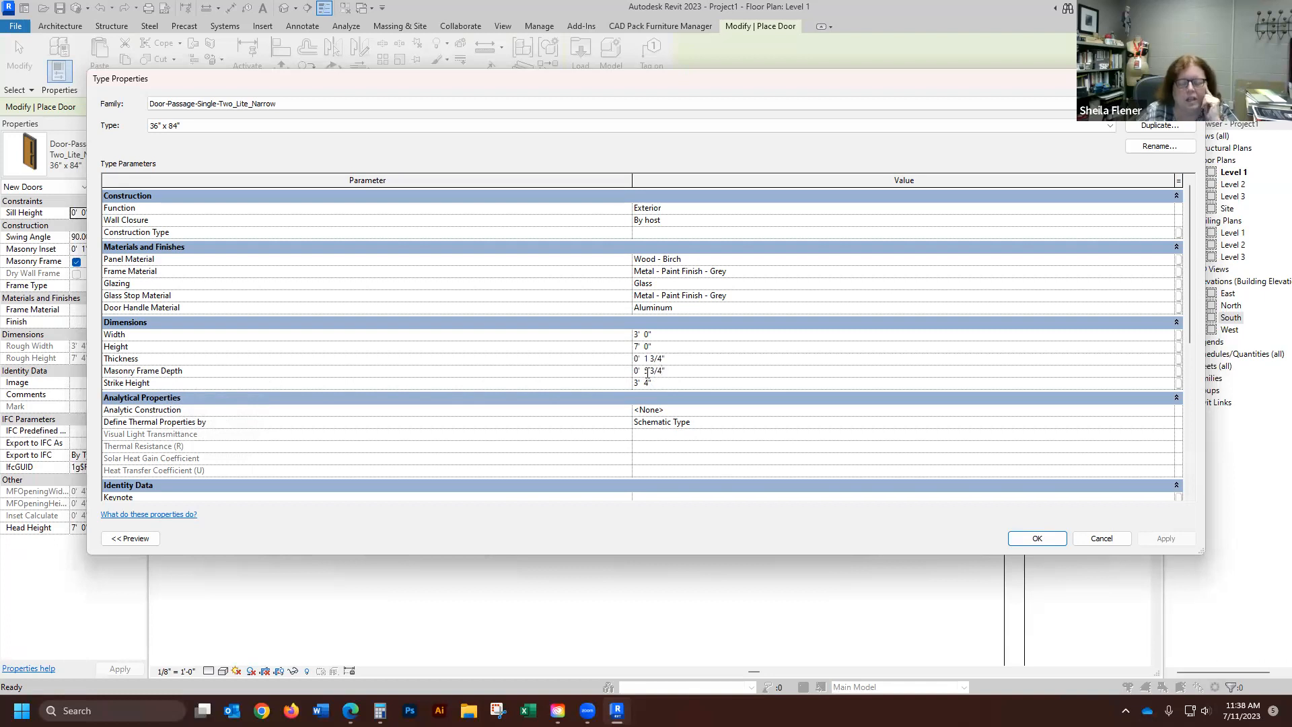
pyautogui.press('BackSpace')
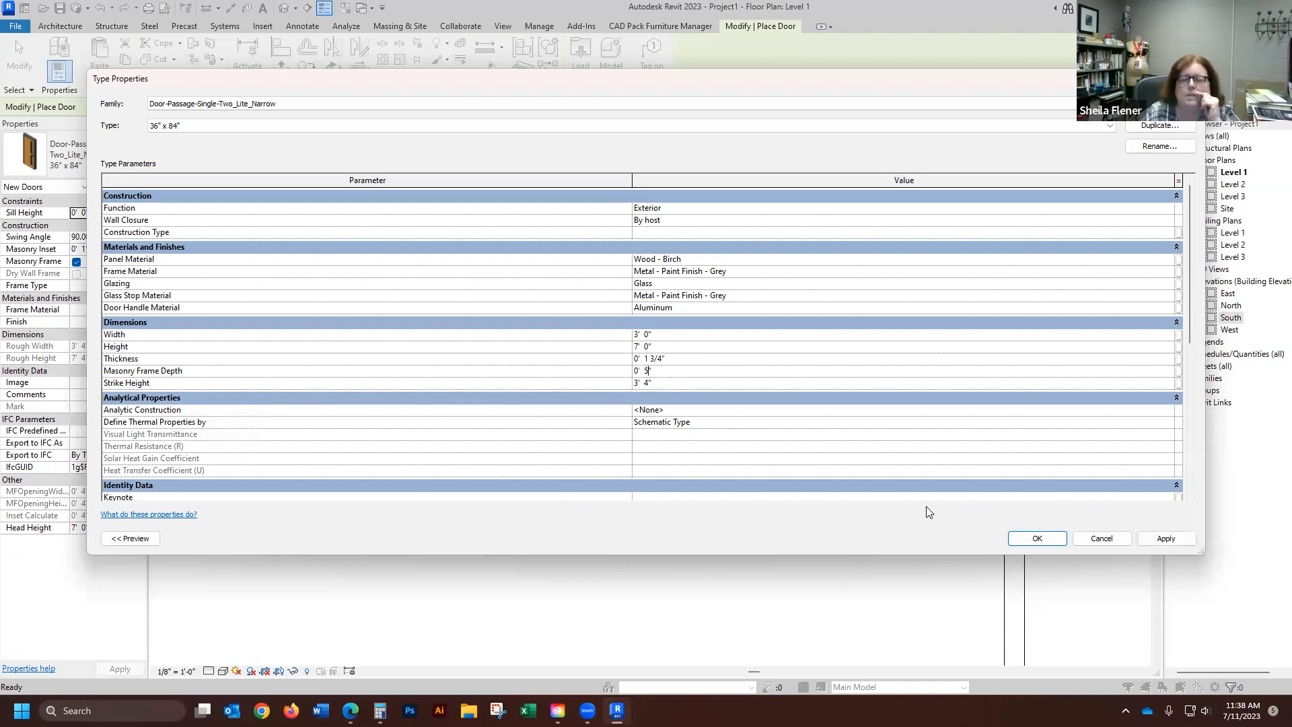
pyautogui.click(1166, 538)
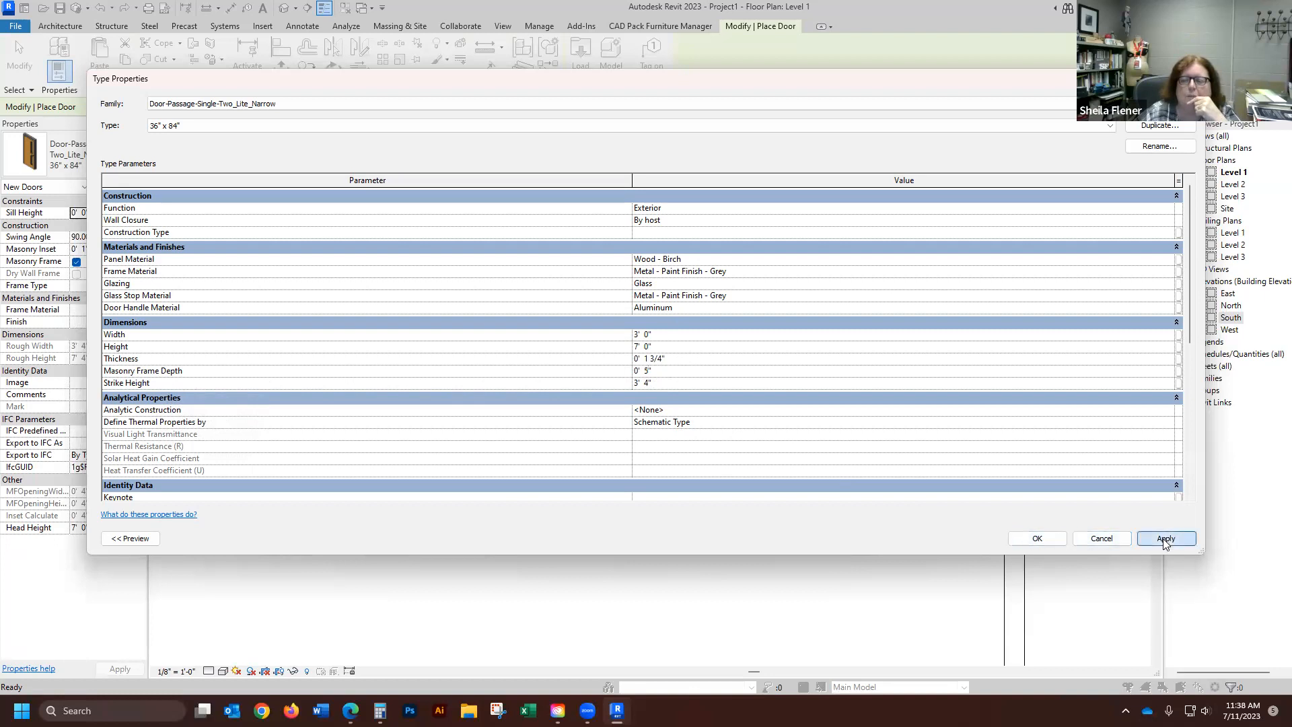
pyautogui.click(1039, 539)
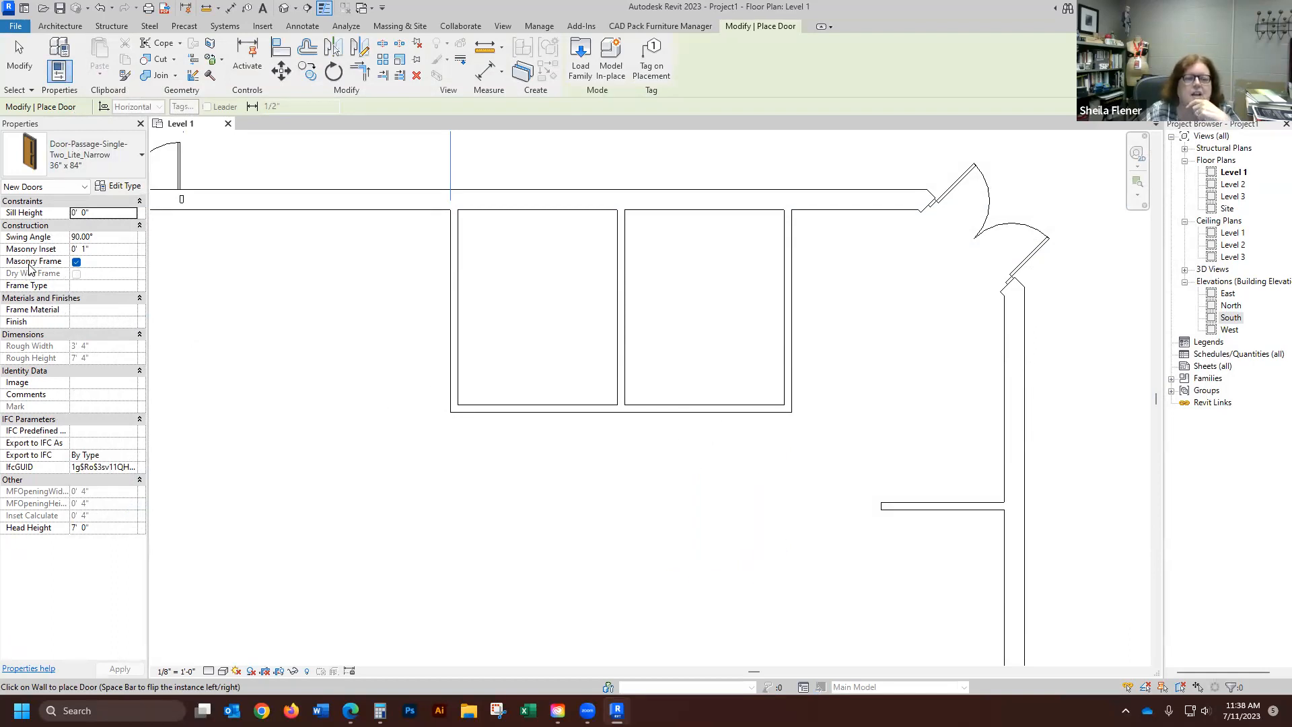
# - Turn off Masonry Frame and place the door in the east room's south wall, about 6 3/4" from the middle partition, hinged west and swinging inward
pyautogui.click(76, 263)
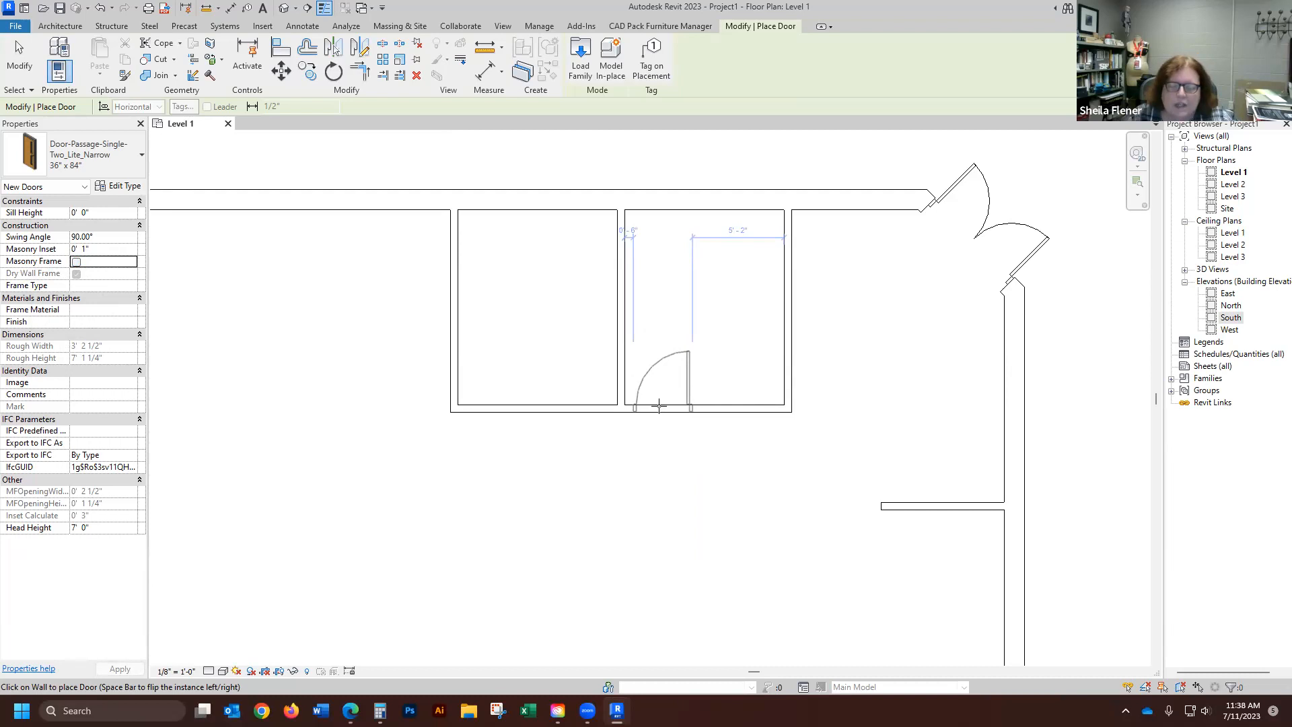
pyautogui.press('space')
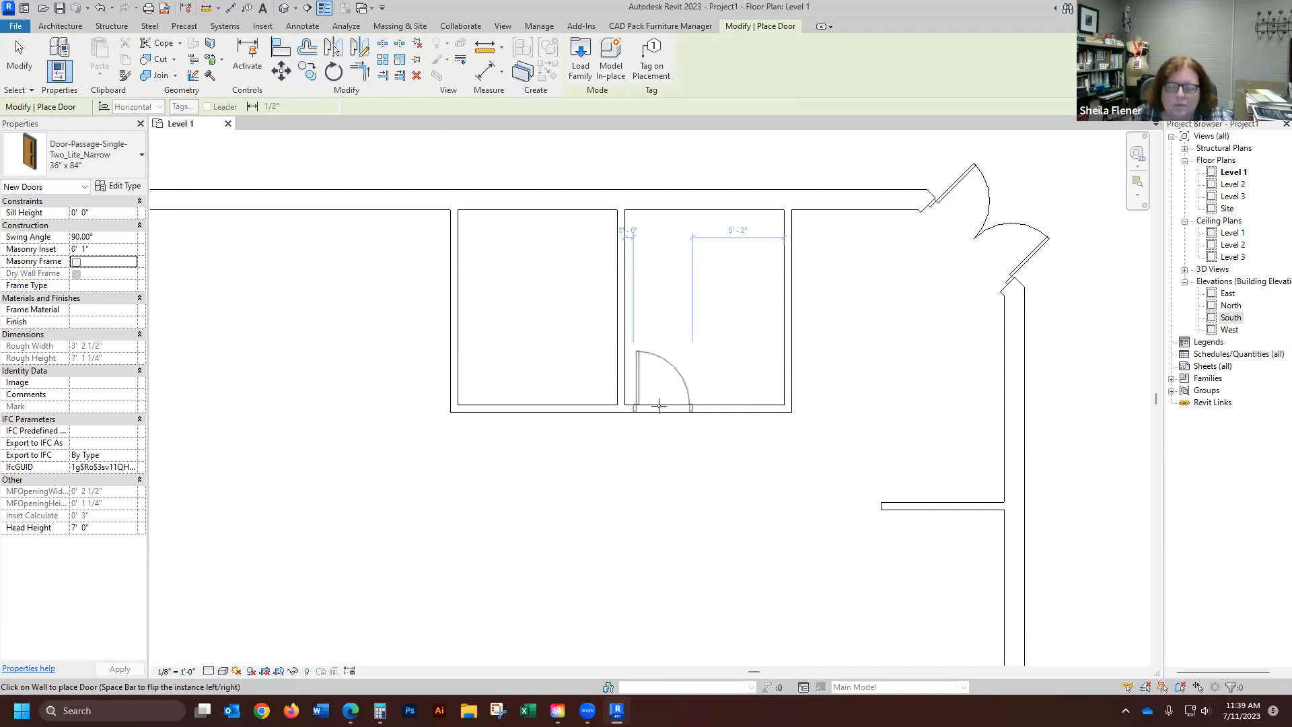
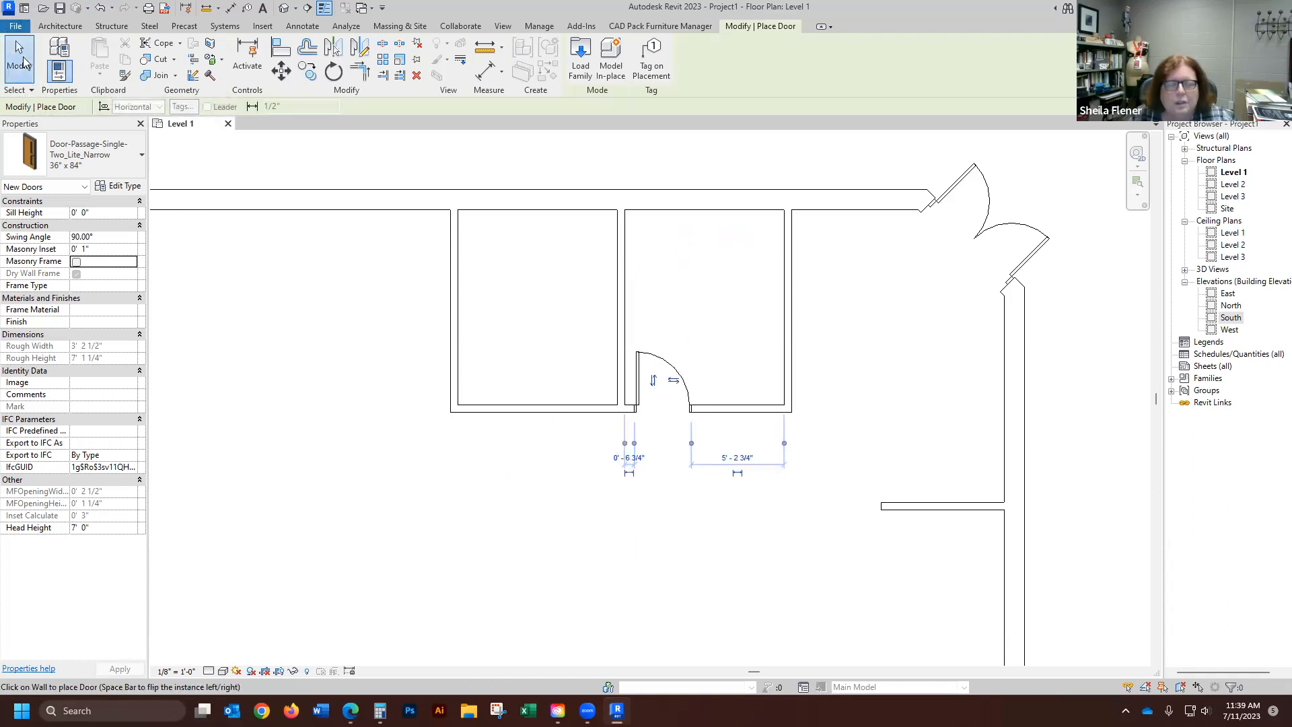
pyautogui.click(19, 49)
# - Set the passage door's distance from the middle partition to 3" and deselect it
pyautogui.scroll(2, 659, 402)
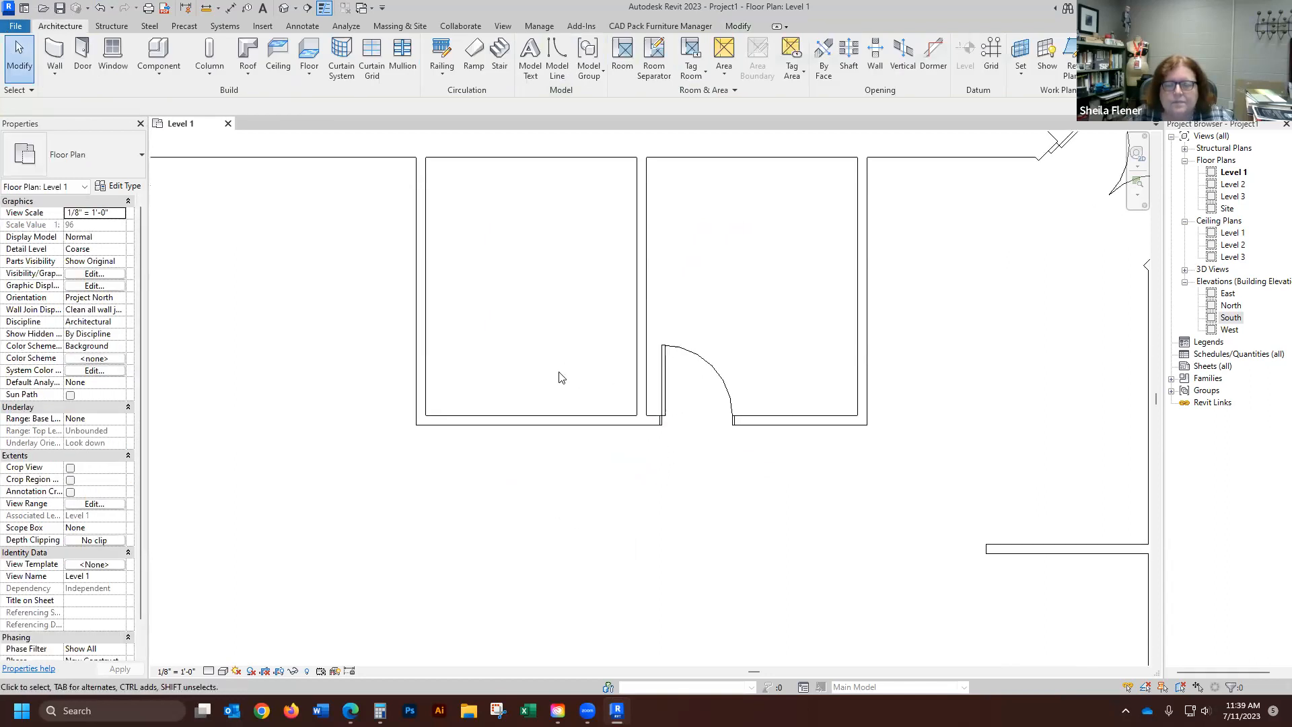
pyautogui.click(668, 377)
pyautogui.scroll(2, 667, 374)
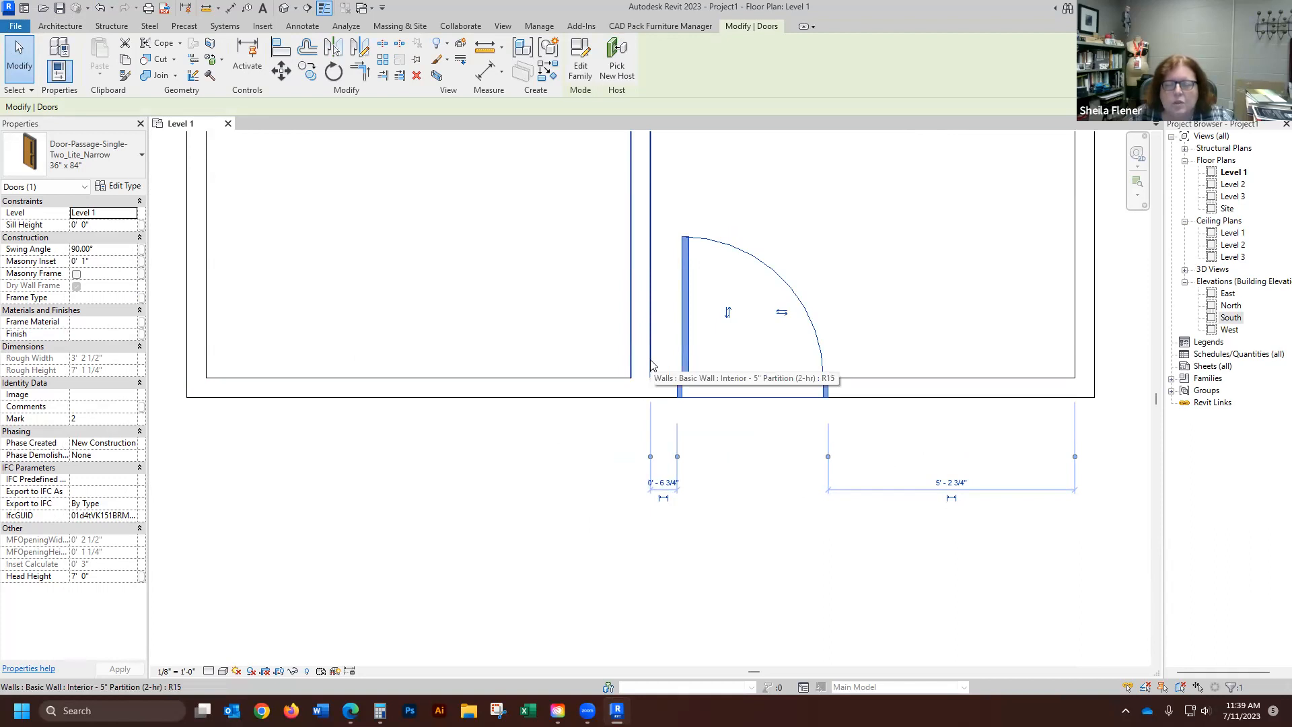
pyautogui.click(660, 485)
pyautogui.click(649, 500)
pyautogui.write('3')
pyautogui.press('Return')
pyautogui.scroll(-2, 609, 536)
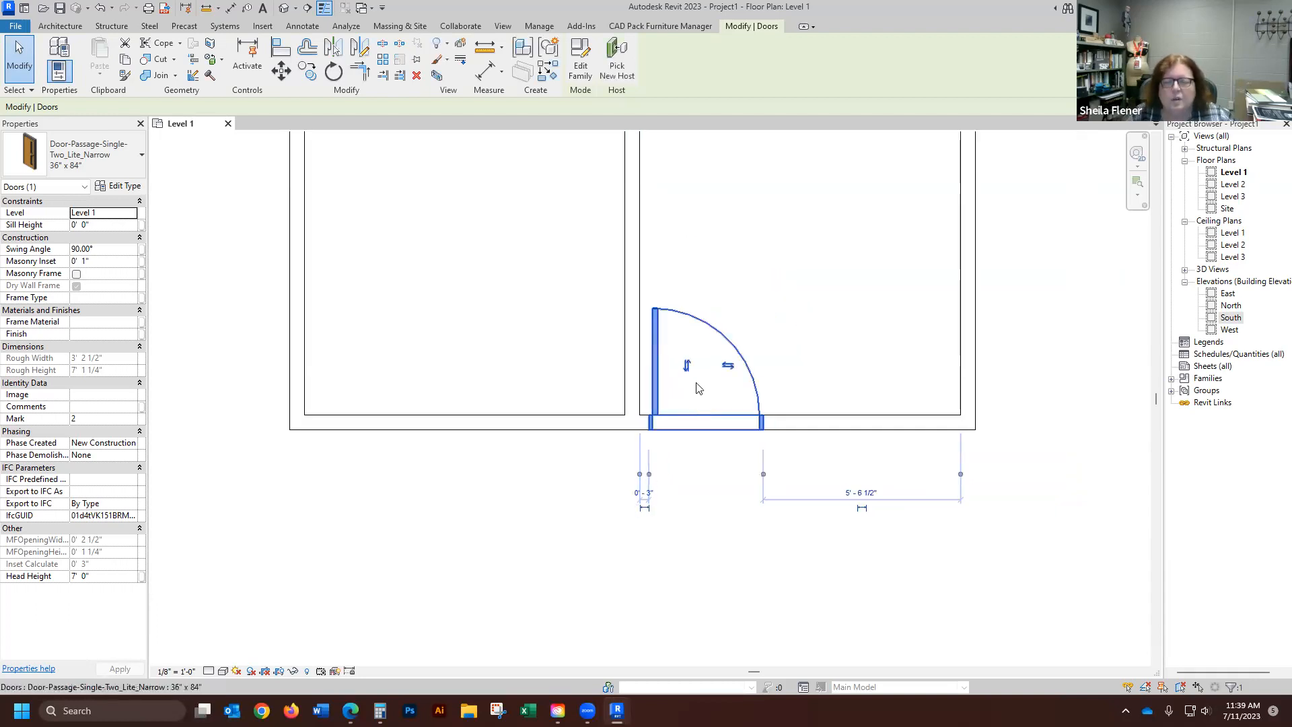
pyautogui.click(521, 506)
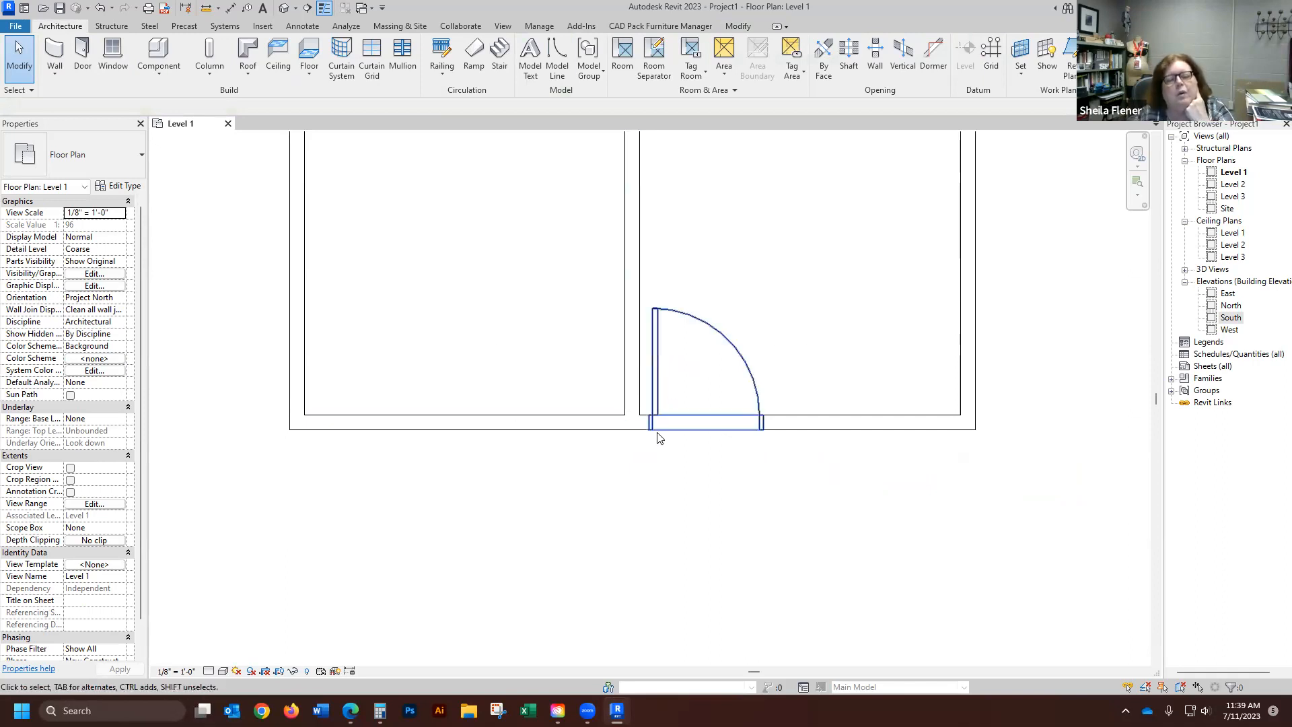
# - Flip the passage door's facing and hinge side, returning each to its original orientation, and deselect the door
pyautogui.click(655, 371)
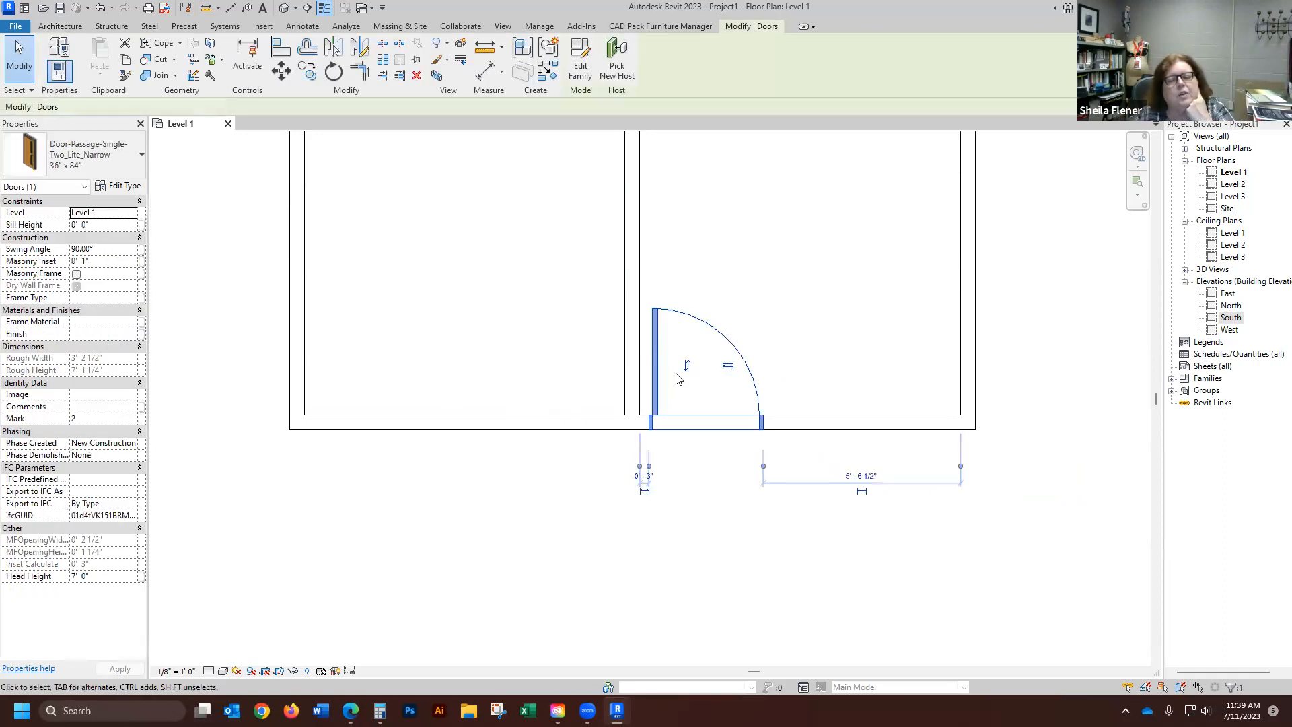
pyautogui.click(687, 366)
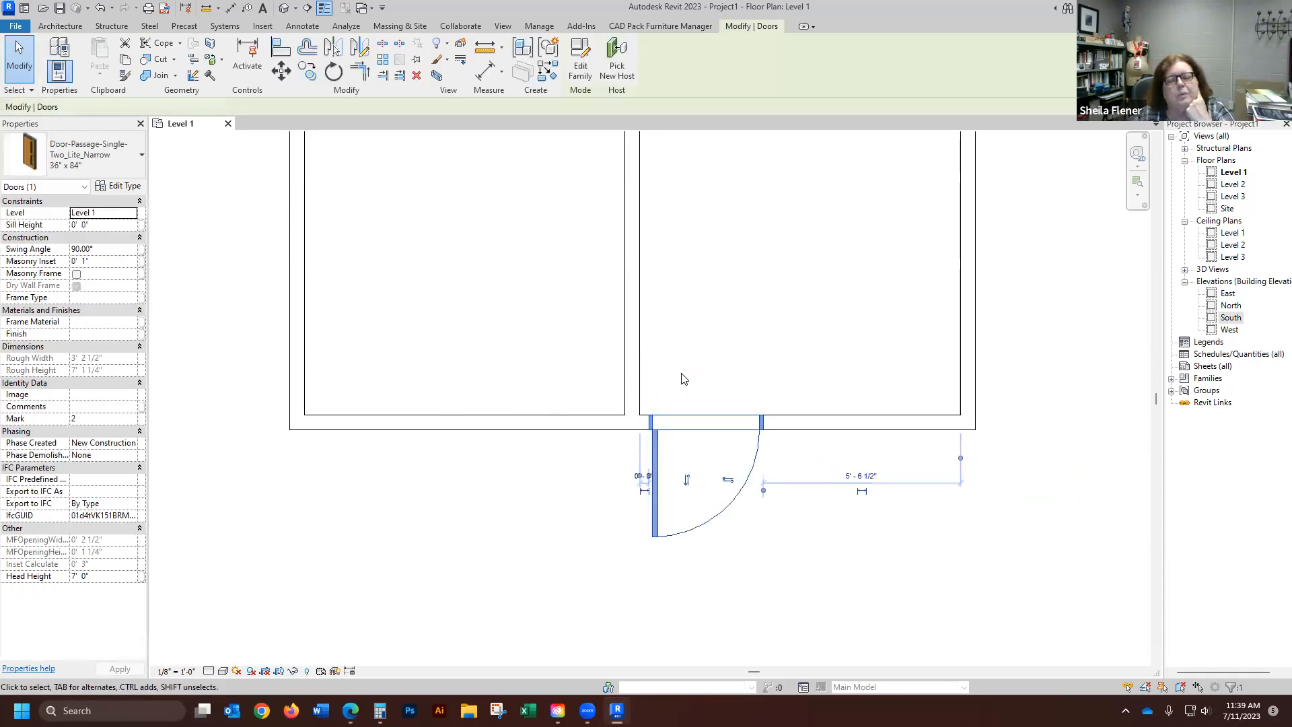
pyautogui.click(687, 479)
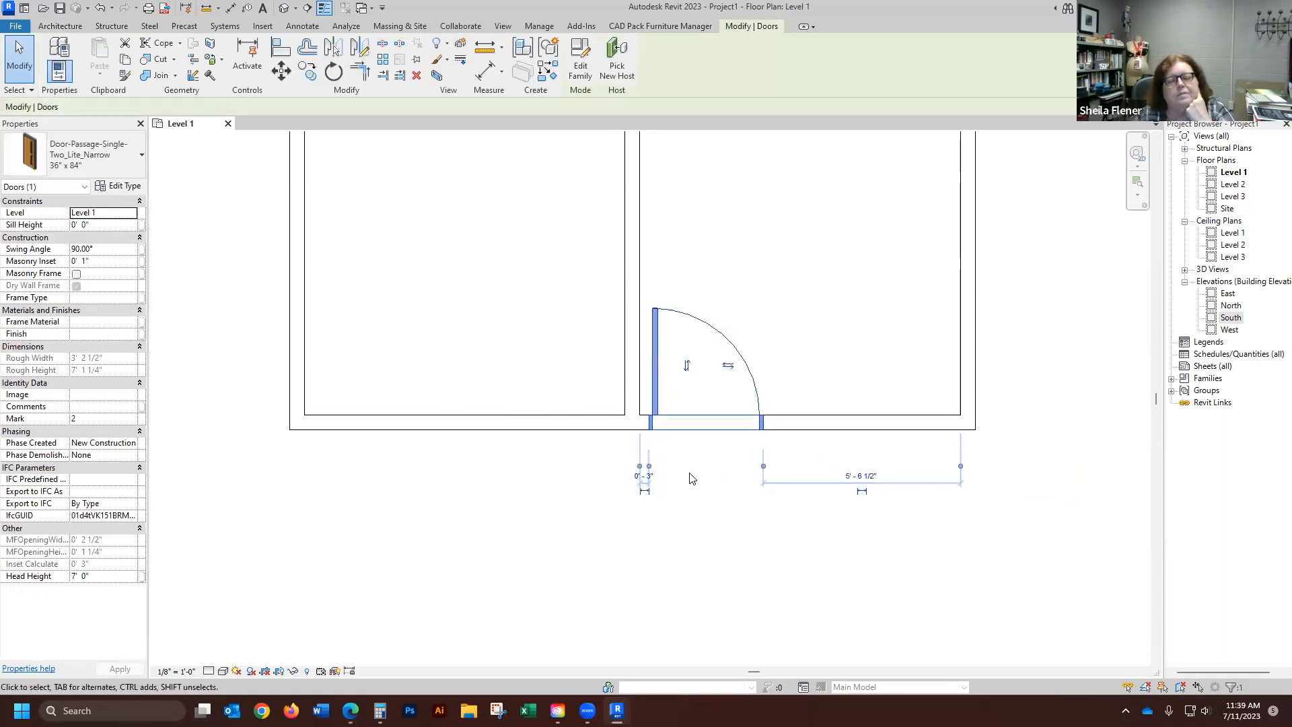
pyautogui.click(728, 367)
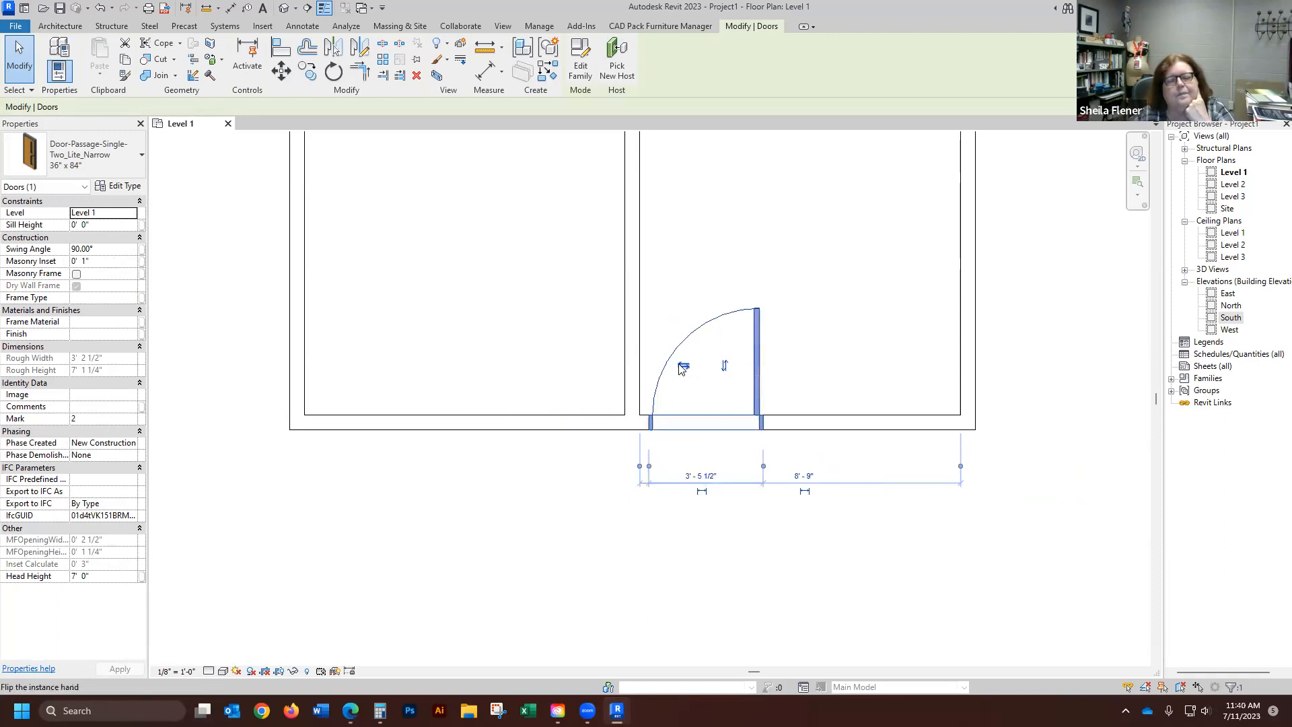
pyautogui.click(683, 367)
pyautogui.click(594, 504)
# - Mirror a copy of the passage door about the centerline of the middle partition into the west room, and deselect it
pyautogui.scroll(-3, 606, 498)
pyautogui.scroll(1, 652, 470)
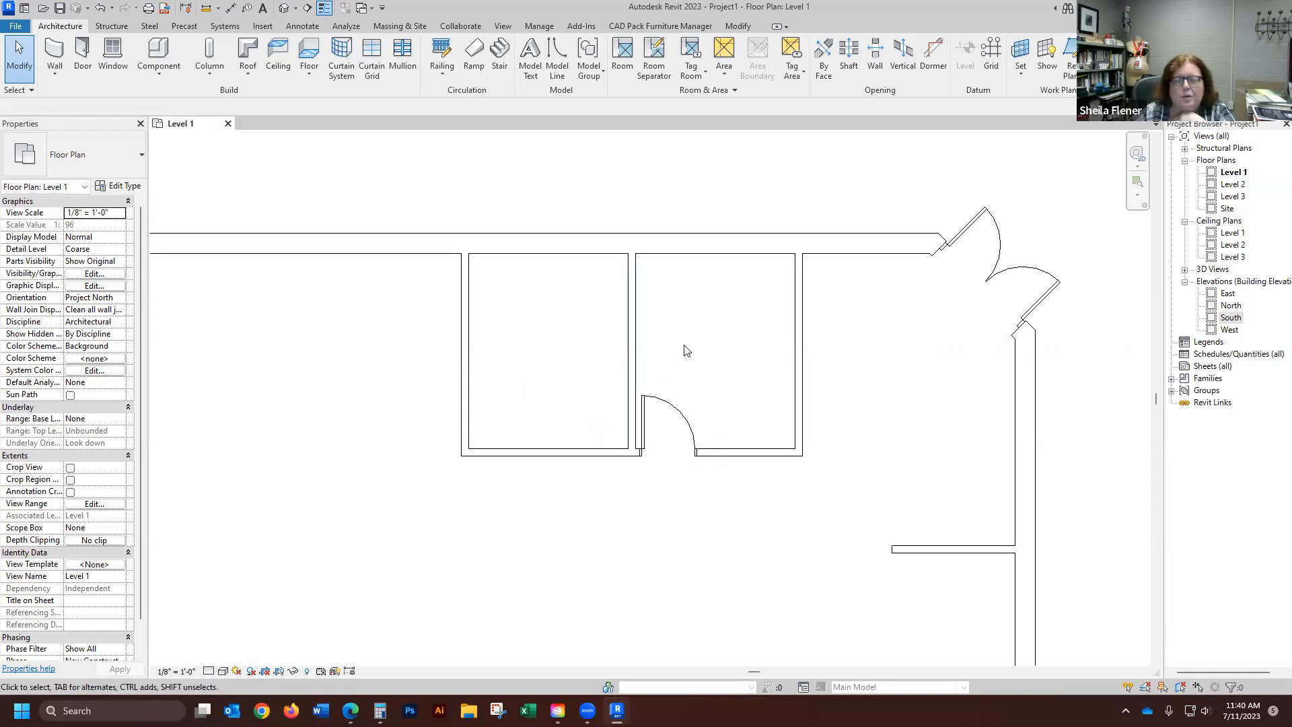
pyautogui.click(667, 404)
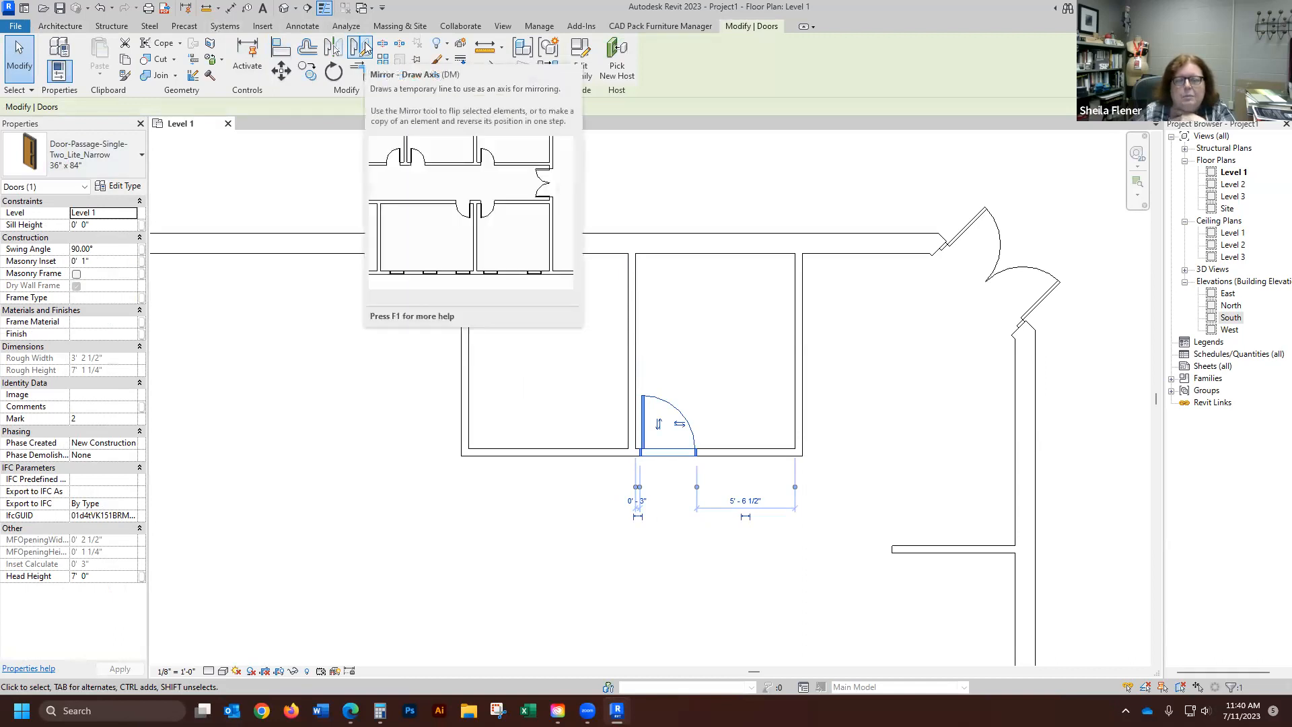
pyautogui.click(366, 47)
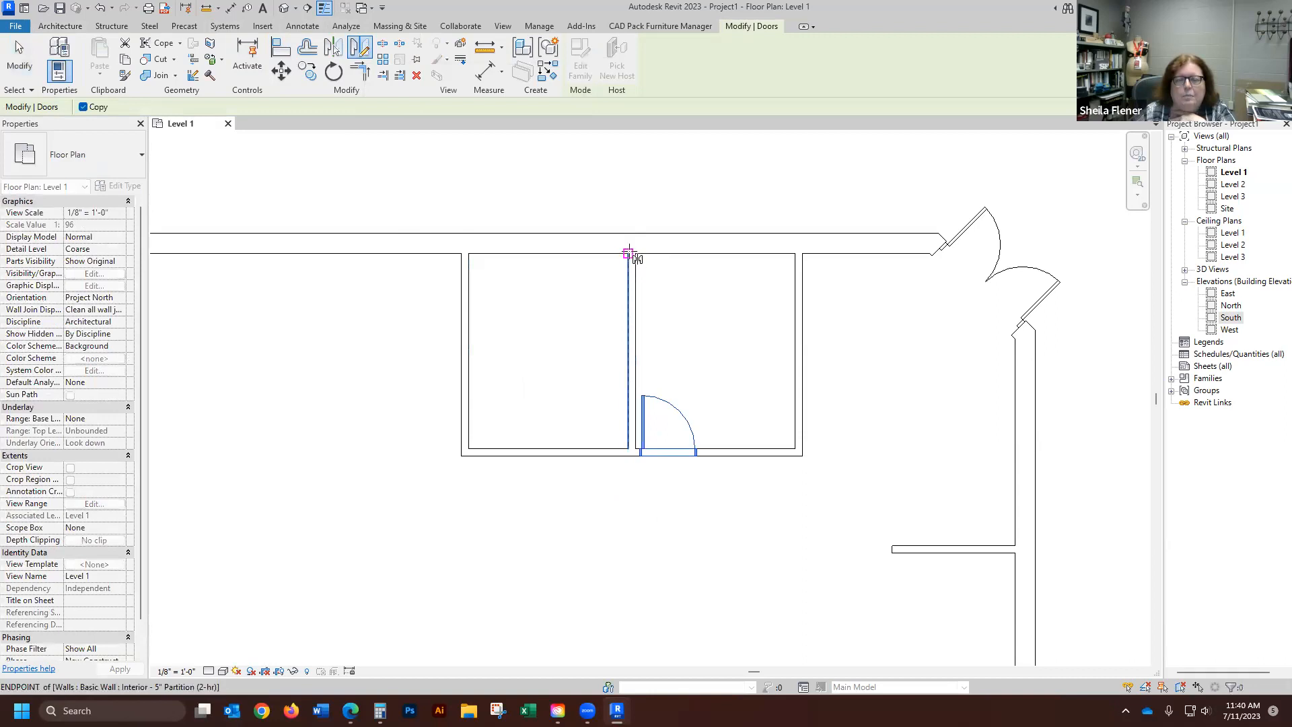
pyautogui.scroll(2, 631, 254)
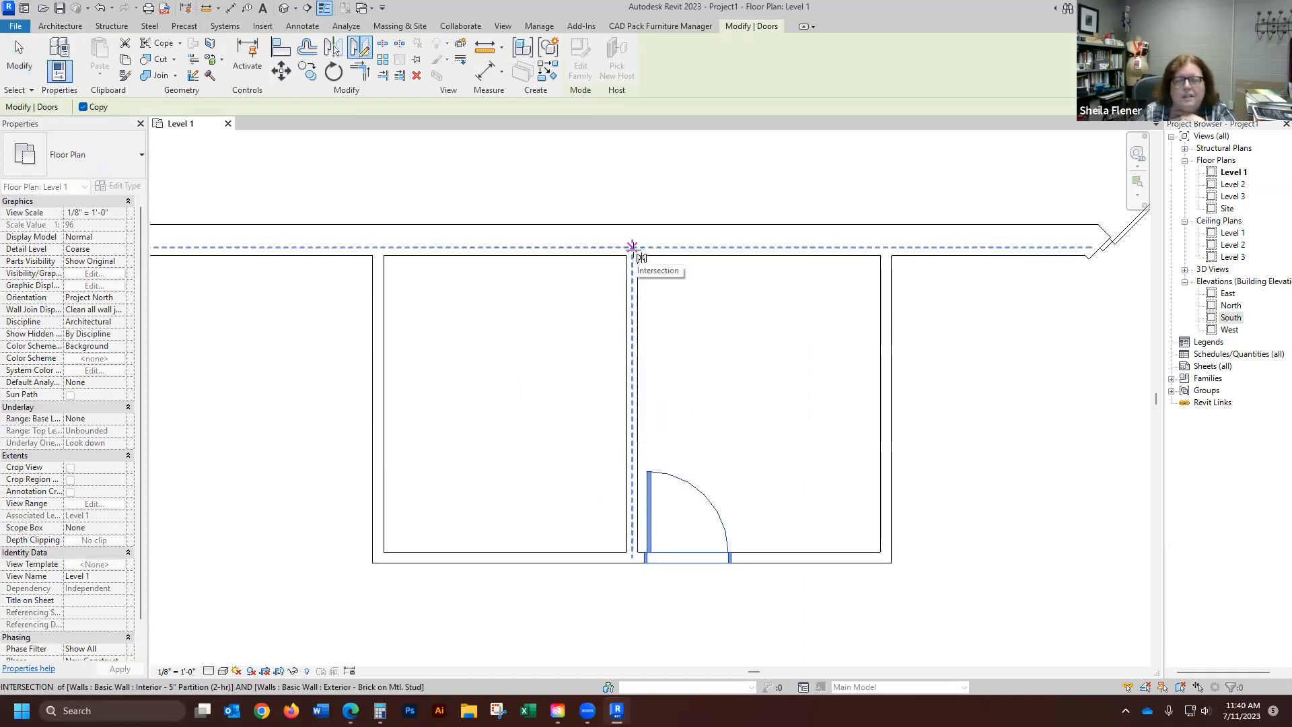
pyautogui.click(632, 246)
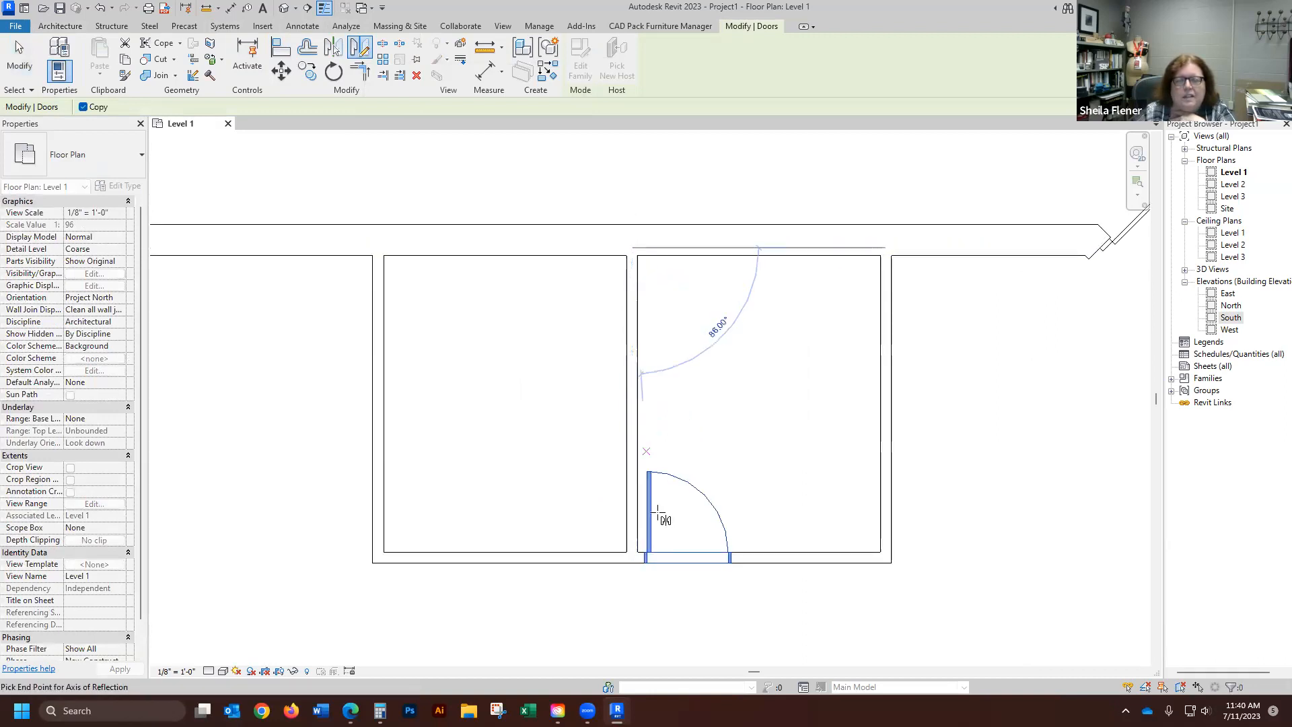
pyautogui.click(631, 639)
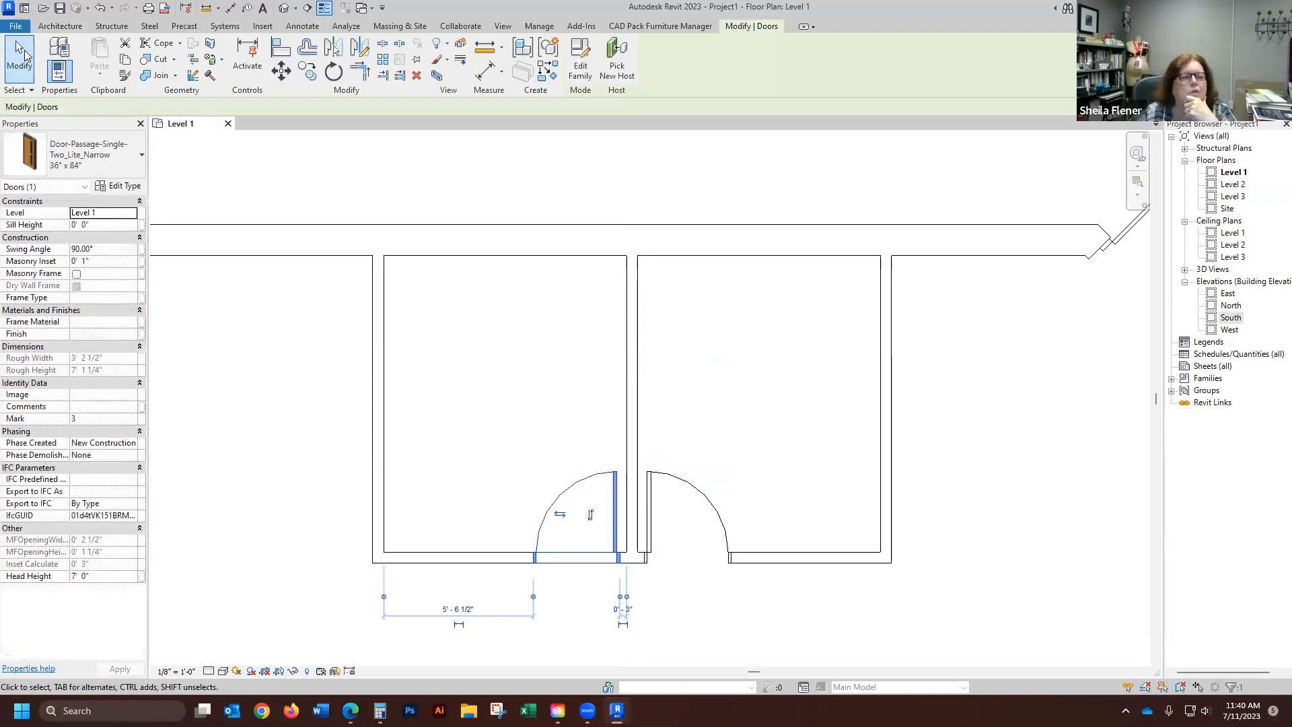
pyautogui.click(26, 47)
pyautogui.click(574, 481)
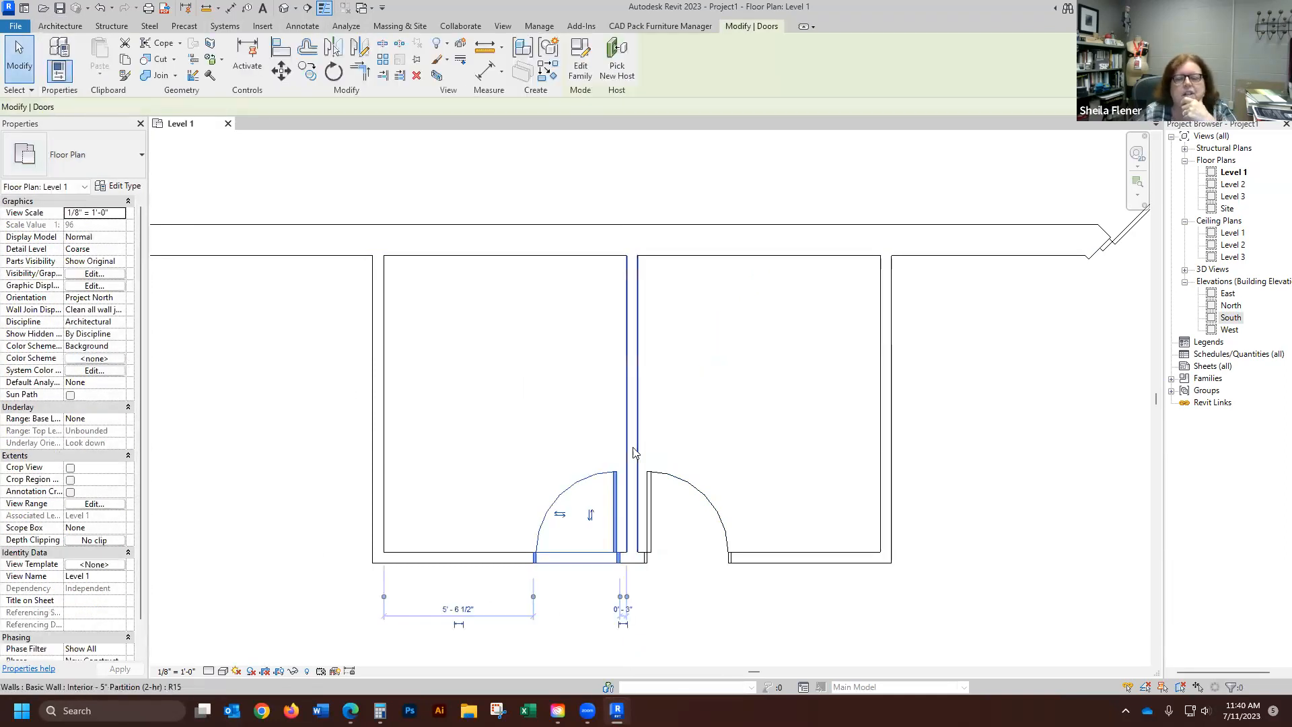
pyautogui.scroll(-2, 659, 354)
pyautogui.click(660, 228)
# - Examine the Level 1 plan around the small rooms and the west stall rooms for the next door locations
pyautogui.scroll(-2, 700, 411)
pyautogui.scroll(-1, 714, 411)
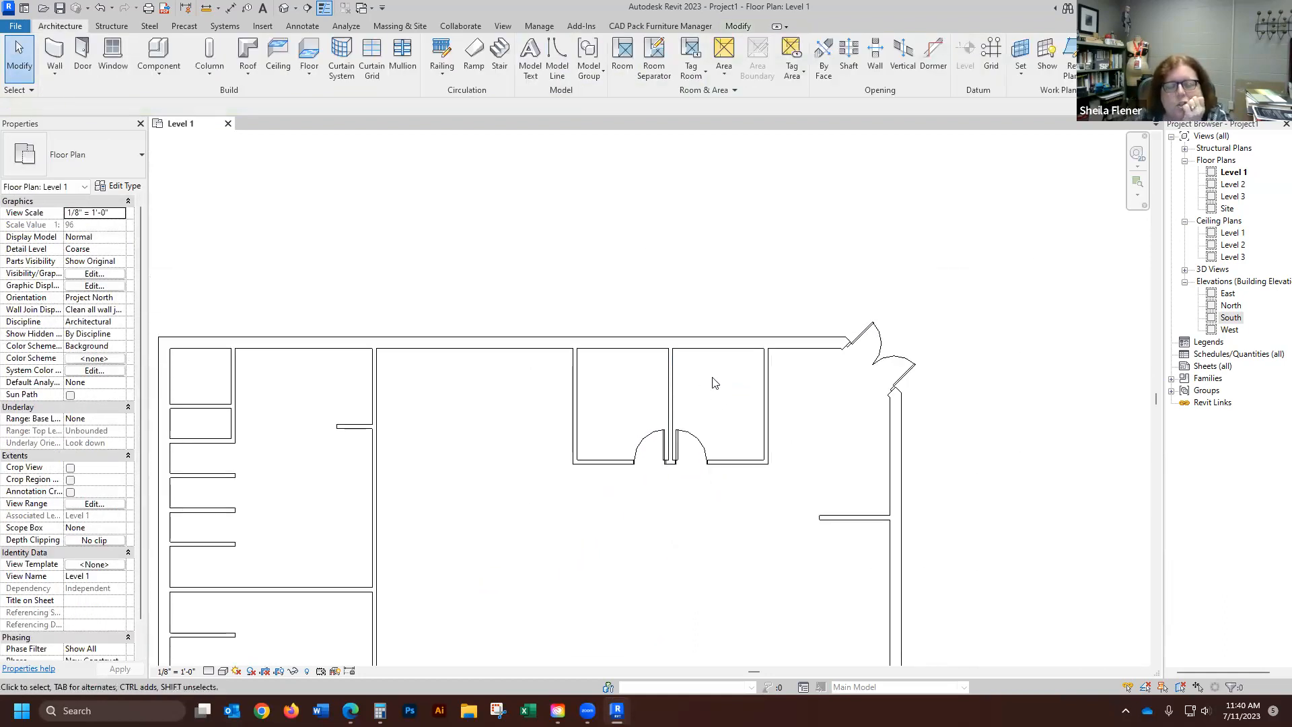
pyautogui.scroll(-1, 713, 380)
pyautogui.scroll(-1, 650, 260)
pyautogui.scroll(-1, 661, 261)
pyautogui.scroll(1, 704, 458)
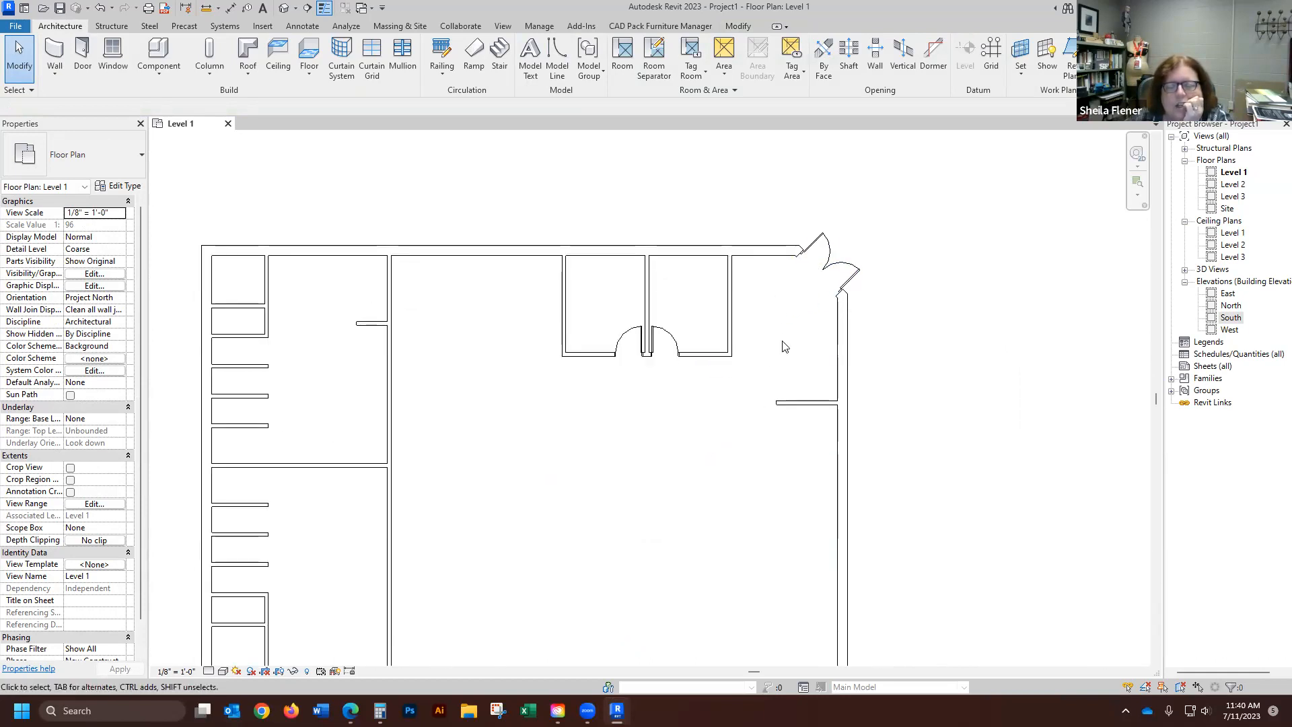
pyautogui.scroll(-2, 782, 295)
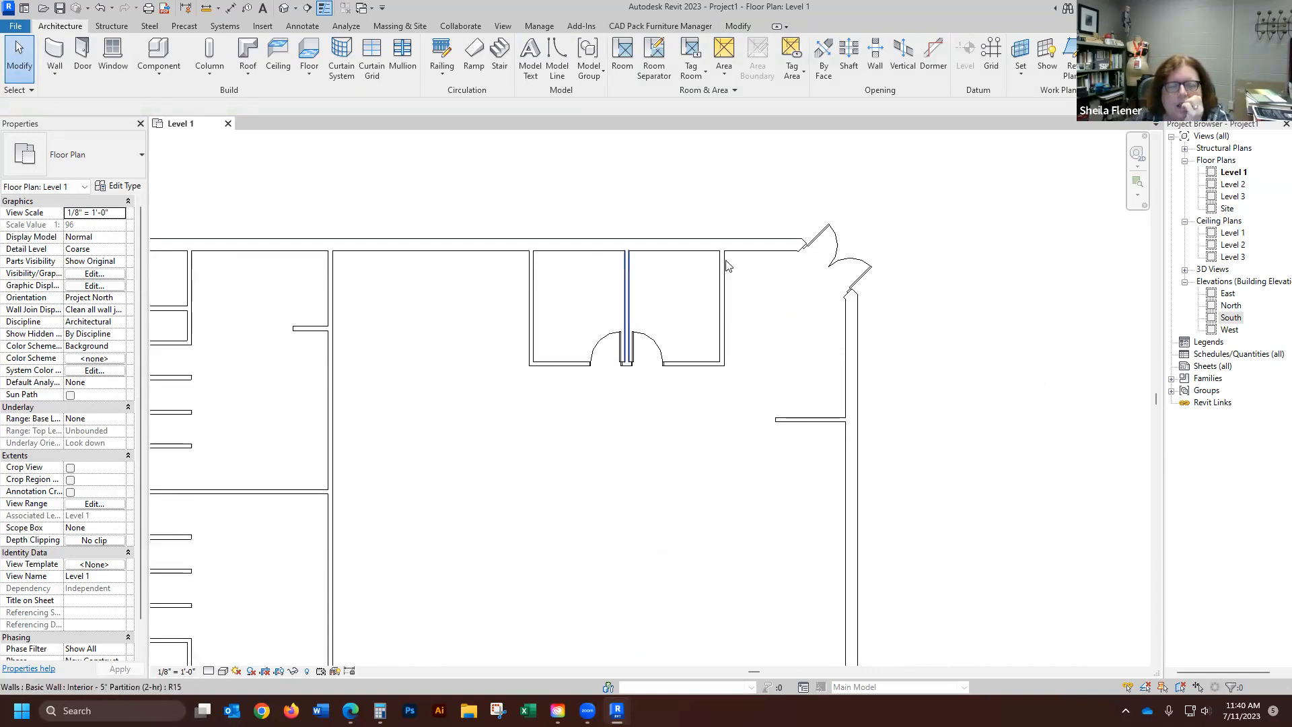
pyautogui.scroll(3, 229, 420)
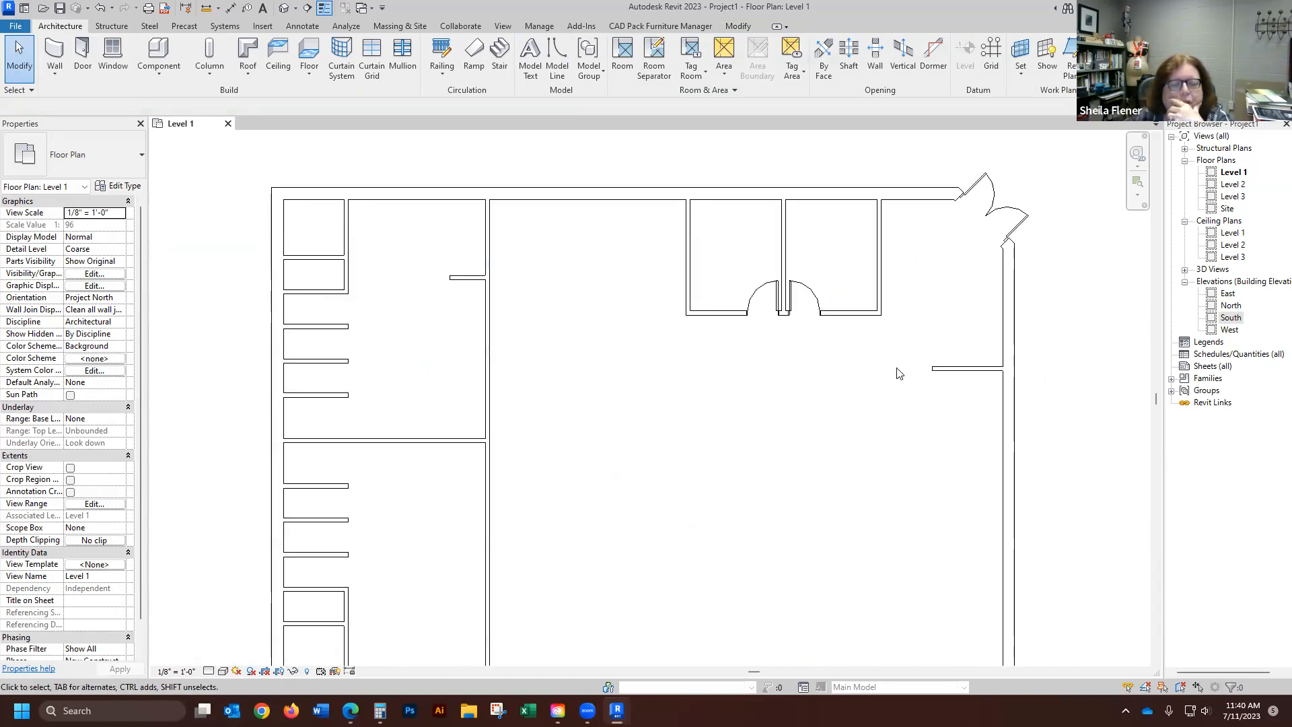
# - Start placing a door and load the 36" x 84" type of the Commercial family Door-Passage-Single-Flush.rfa
pyautogui.scroll(4, 363, 374)
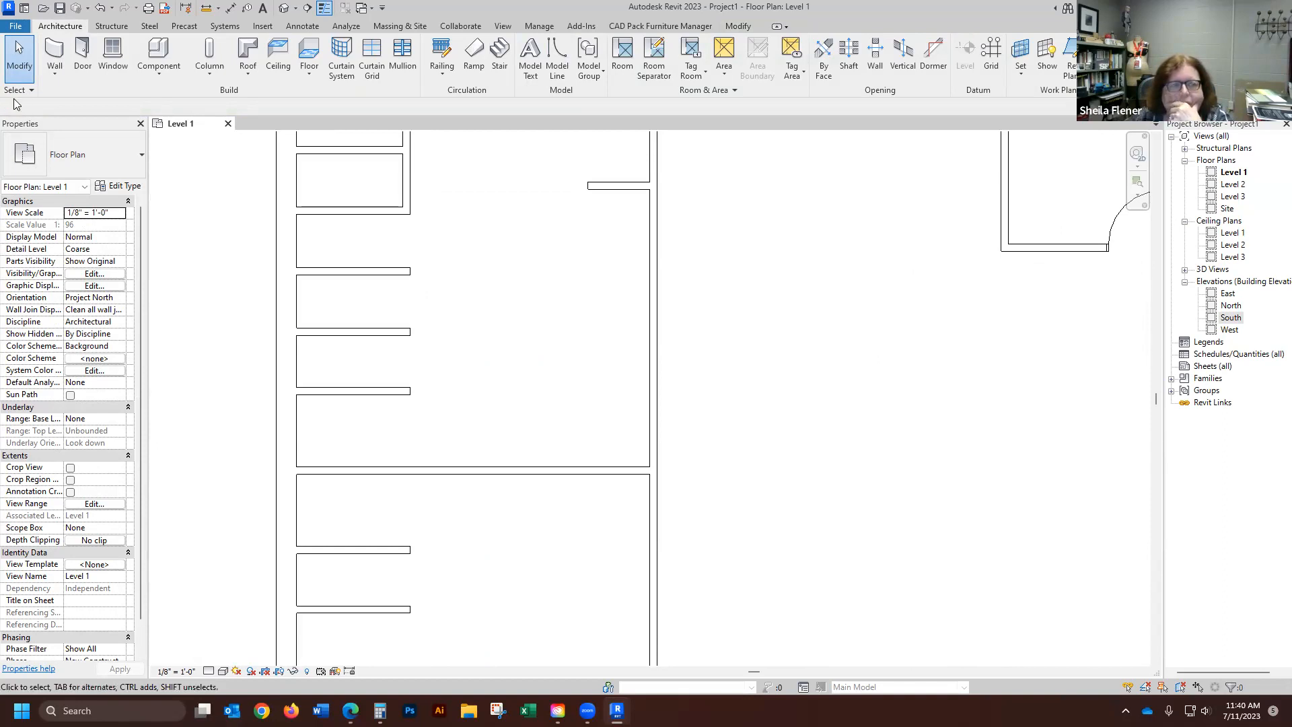
pyautogui.click(83, 52)
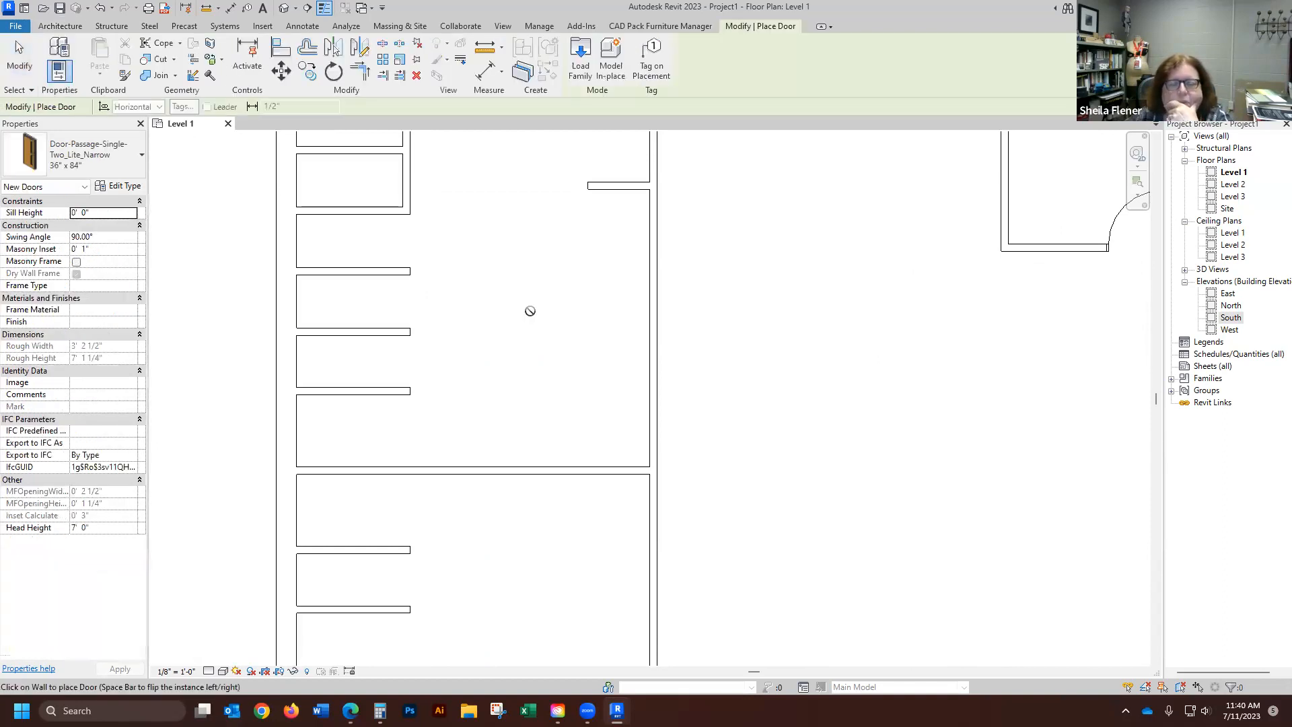
pyautogui.click(582, 61)
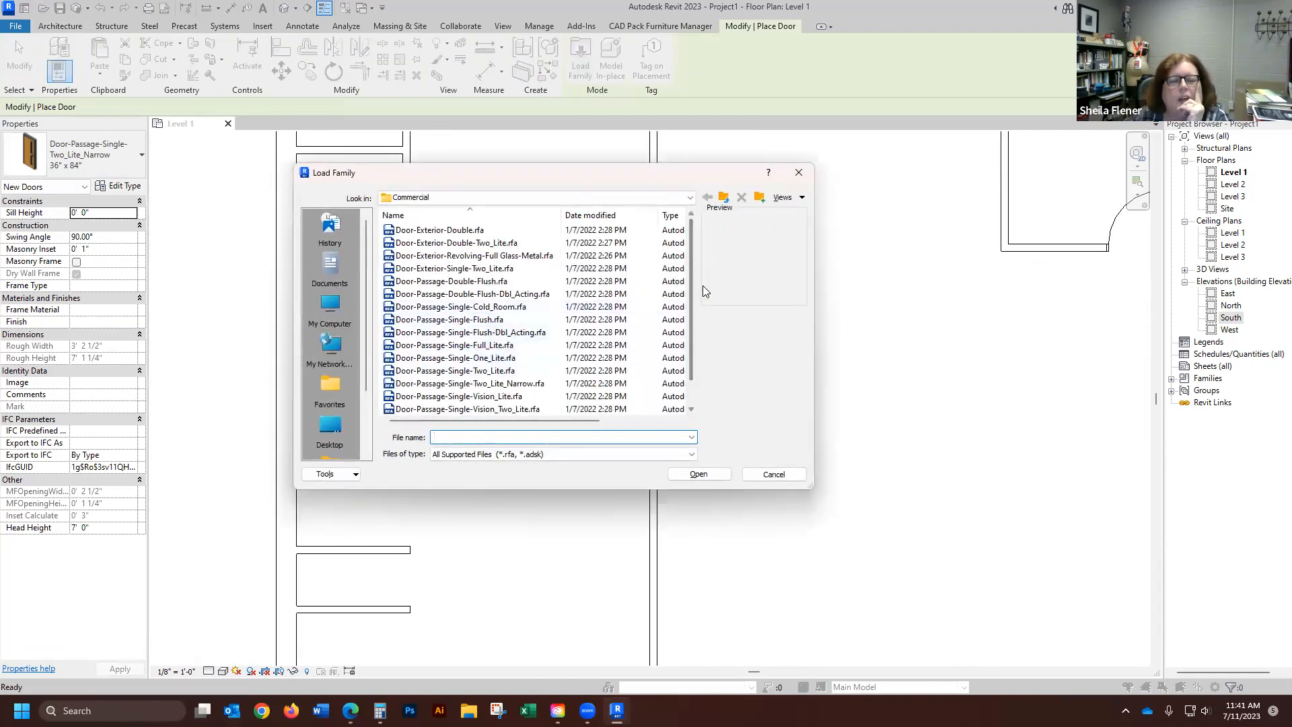
pyautogui.moveTo(692, 280); pyautogui.dragTo(698, 307)
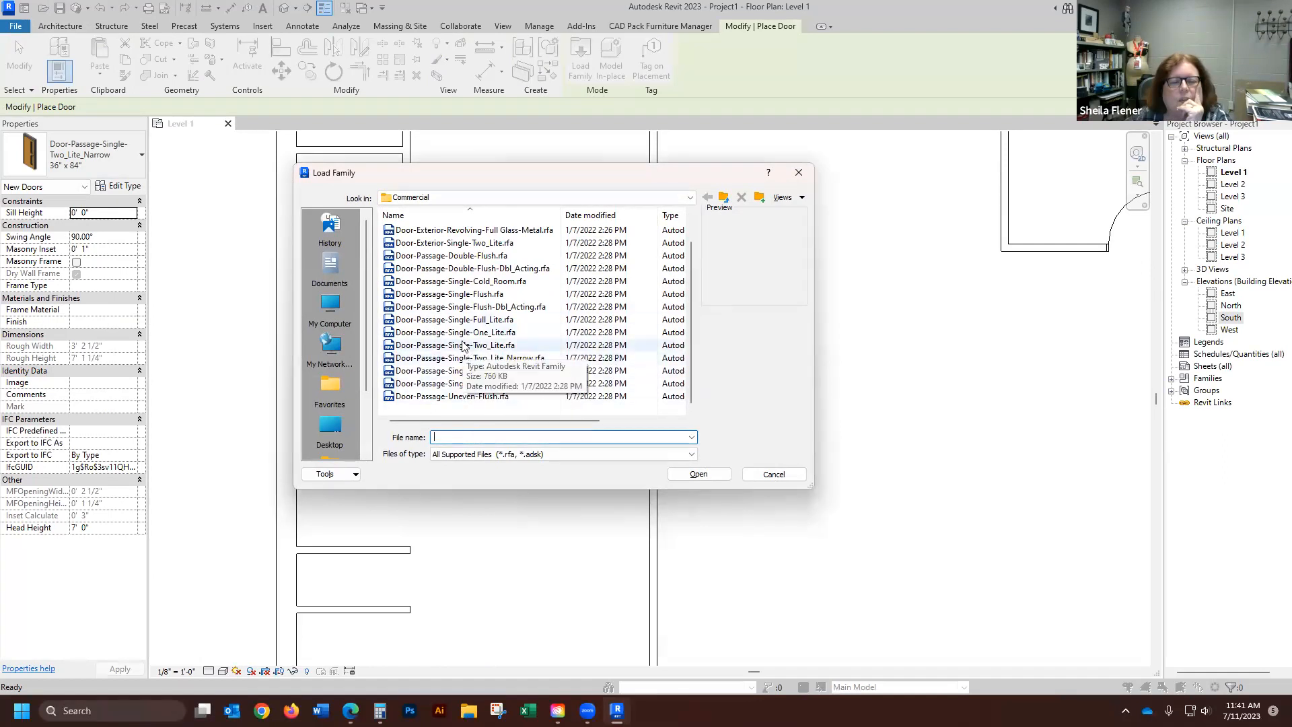
pyautogui.moveTo(689, 272); pyautogui.dragTo(686, 256)
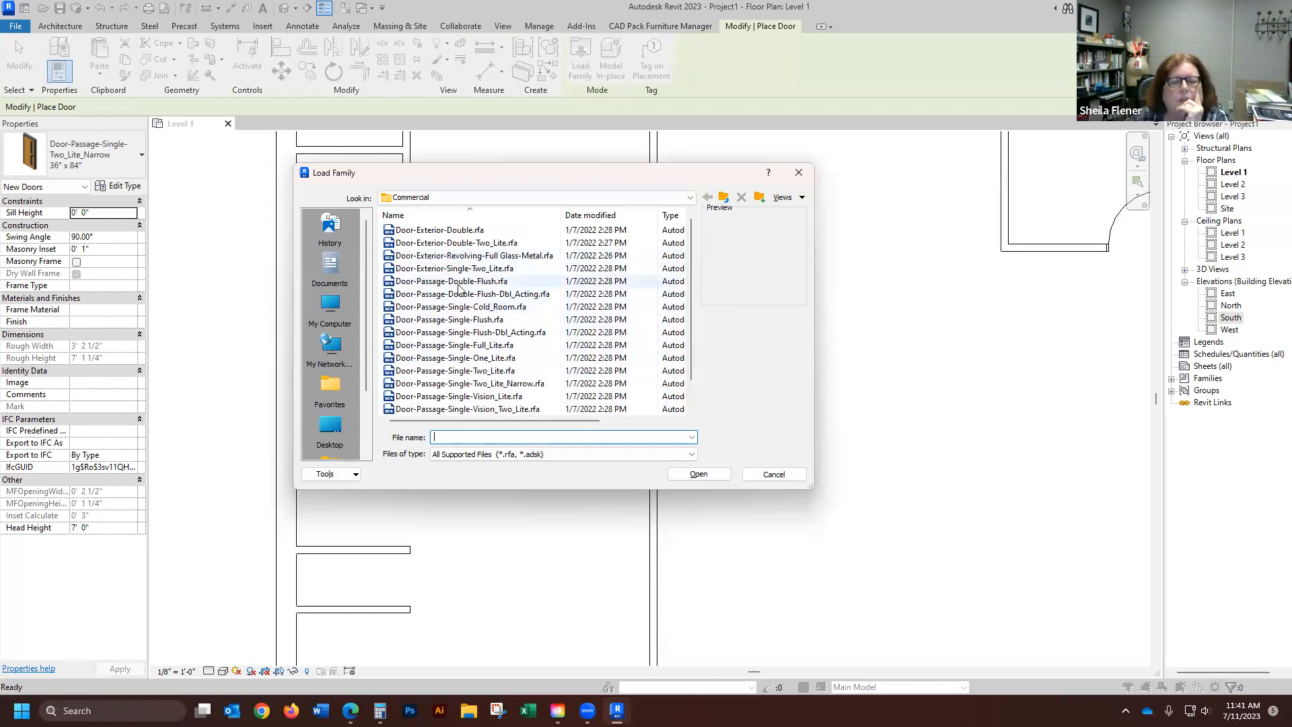
pyautogui.click(476, 322)
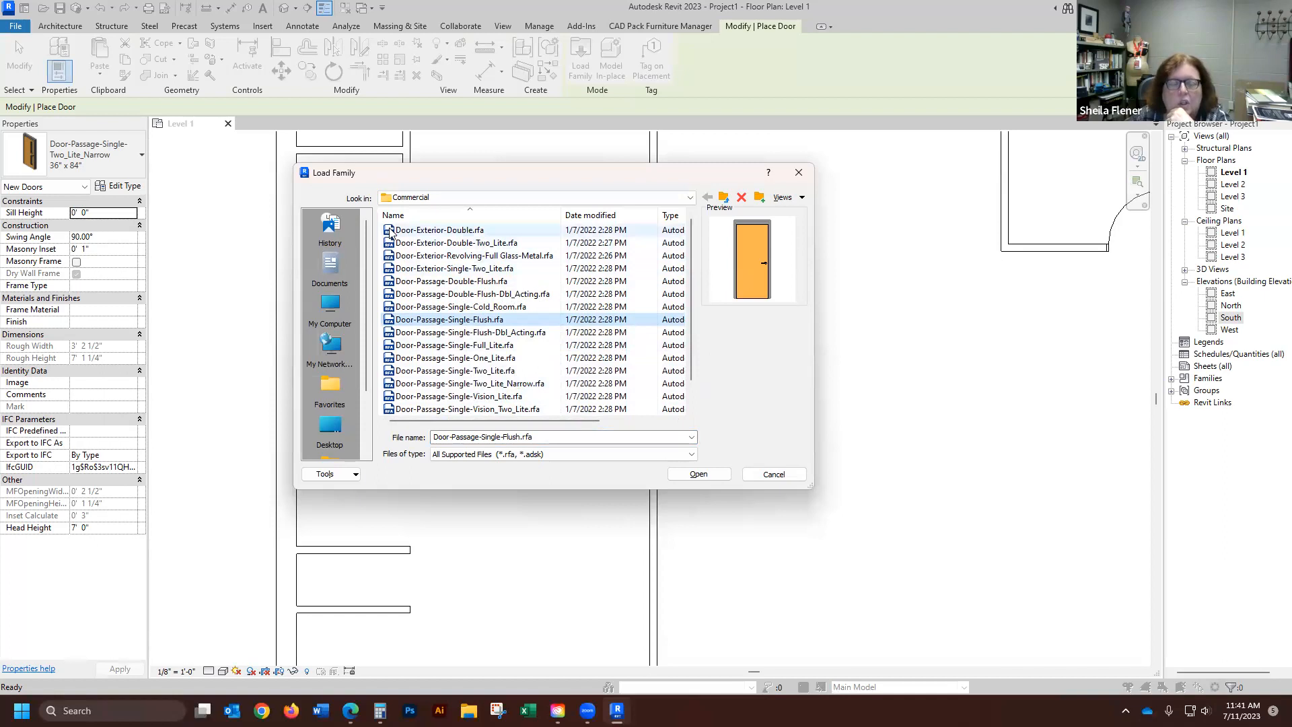
pyautogui.click(719, 475)
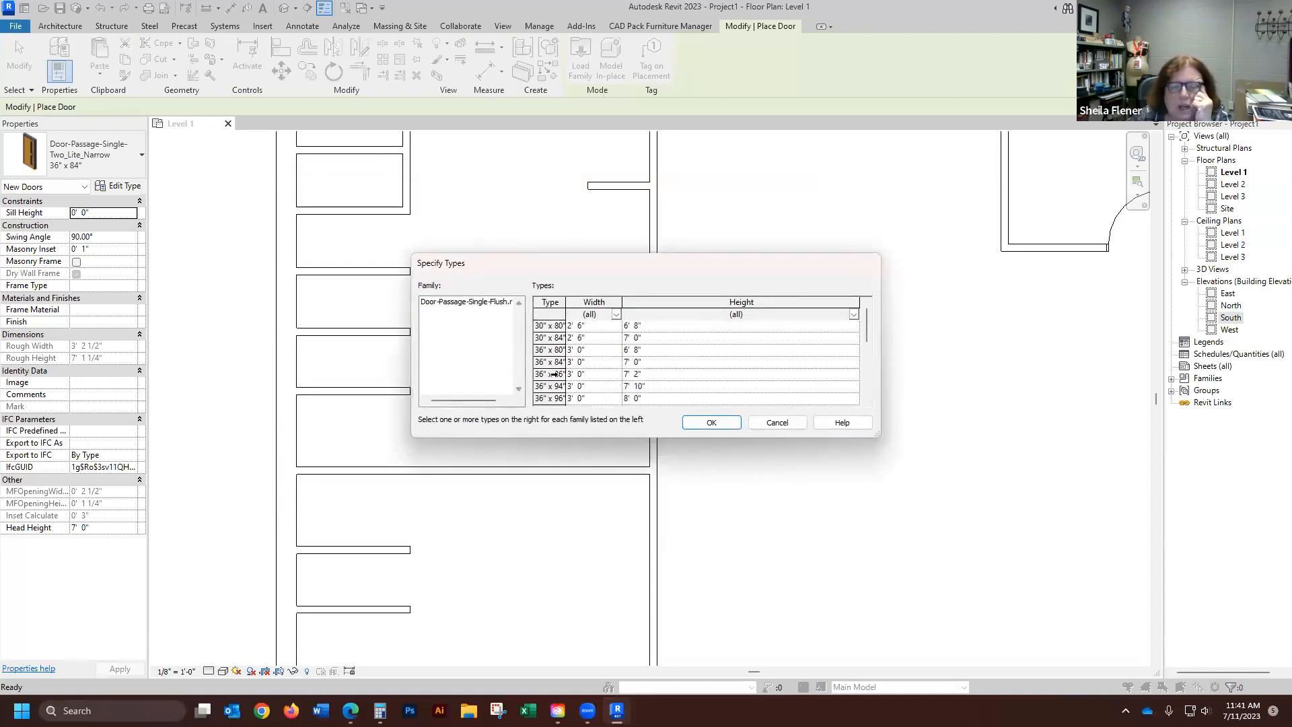
pyautogui.click(557, 364)
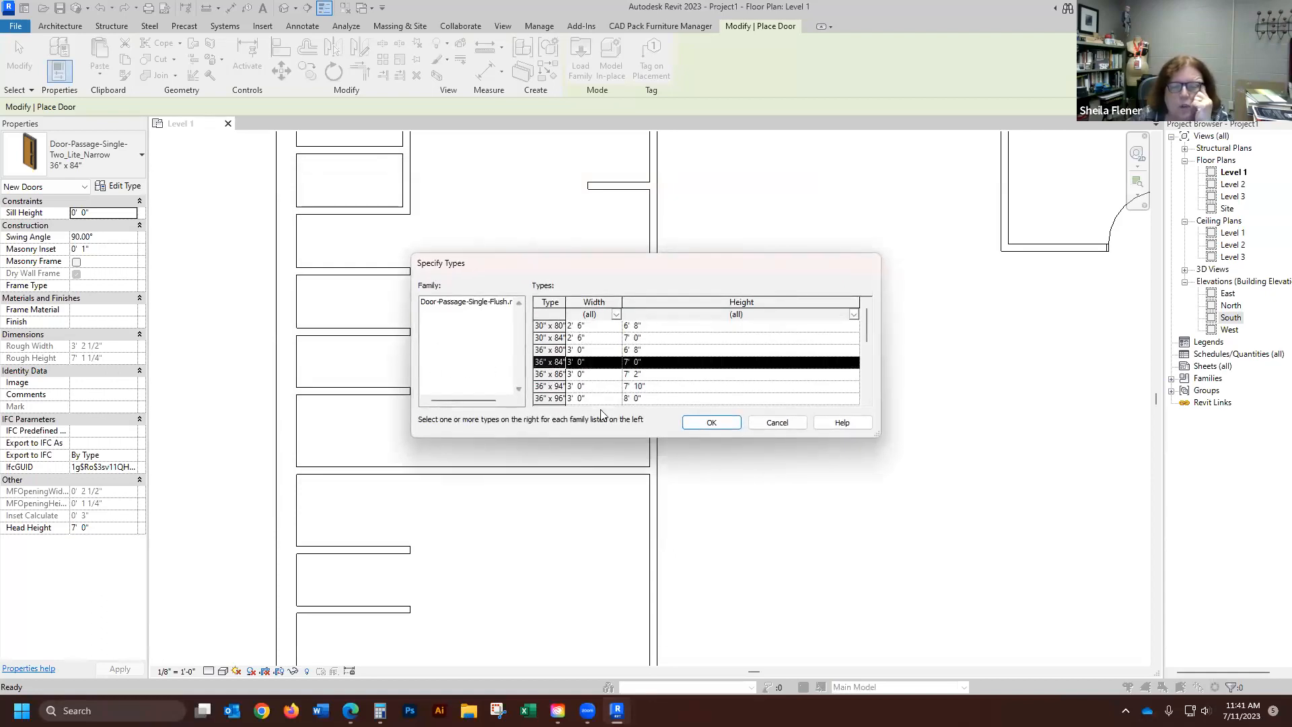
pyautogui.click(728, 422)
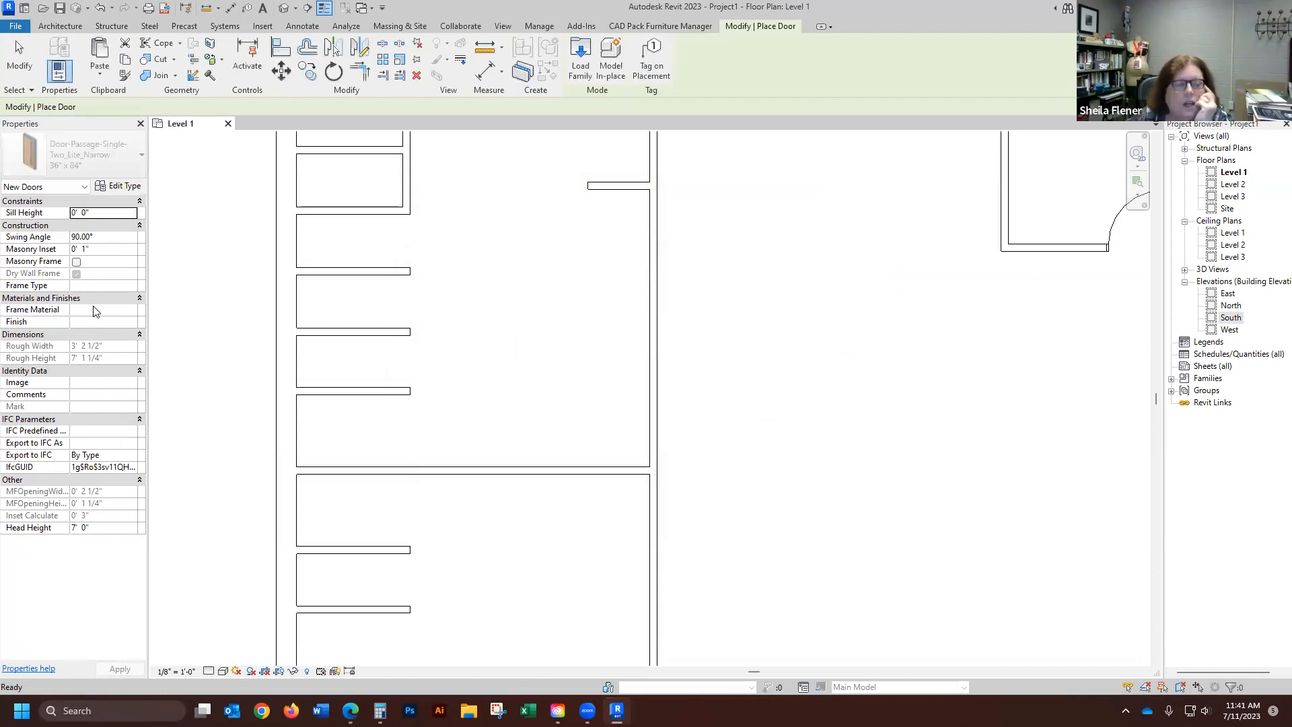
# - Set the Masonry Frame Depth of the 36" x 84" flush passage door type to 0' 5"
pyautogui.click(134, 187)
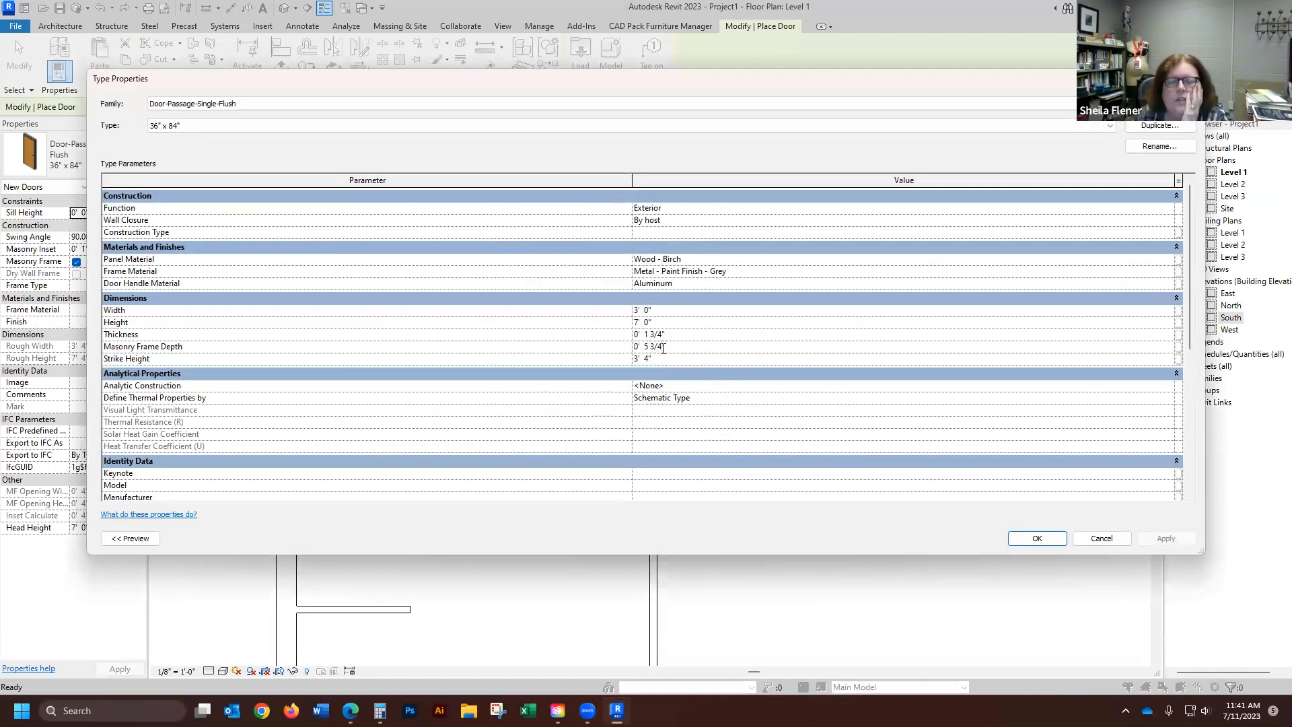
pyautogui.moveTo(654, 352); pyautogui.dragTo(648, 349)
pyautogui.press('BackSpace')
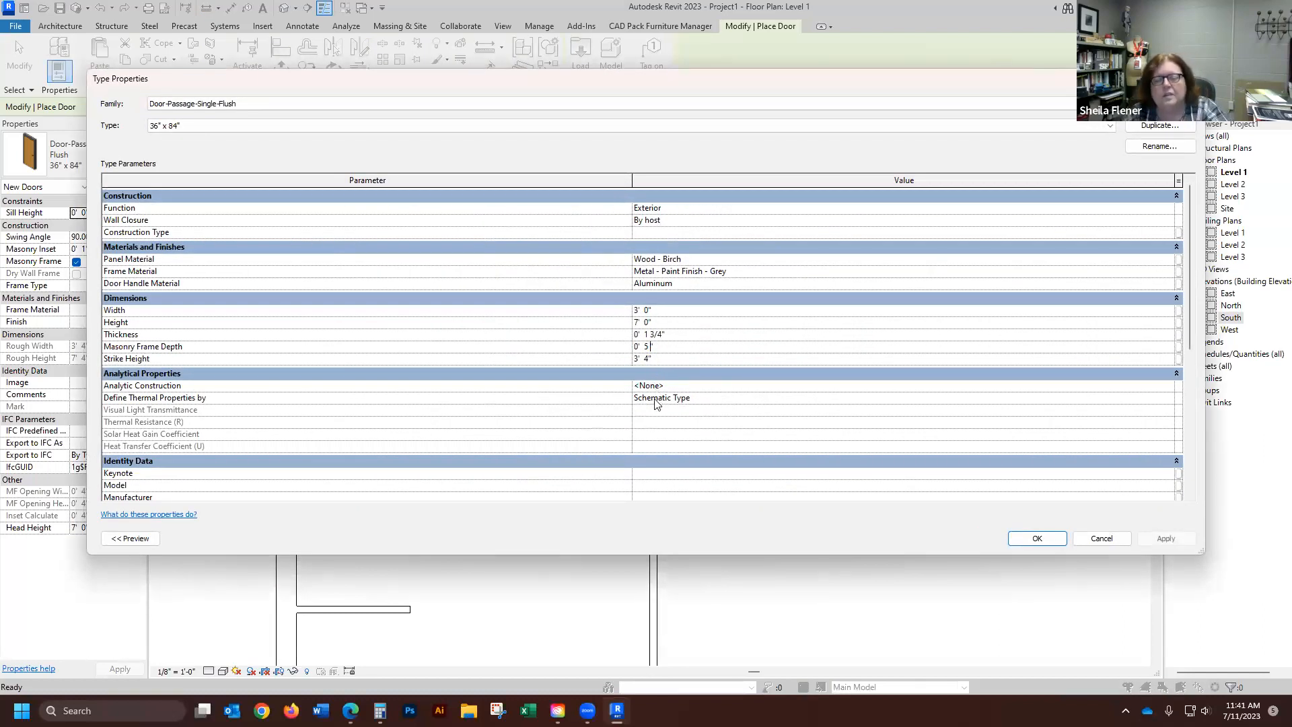
pyautogui.click(1025, 542)
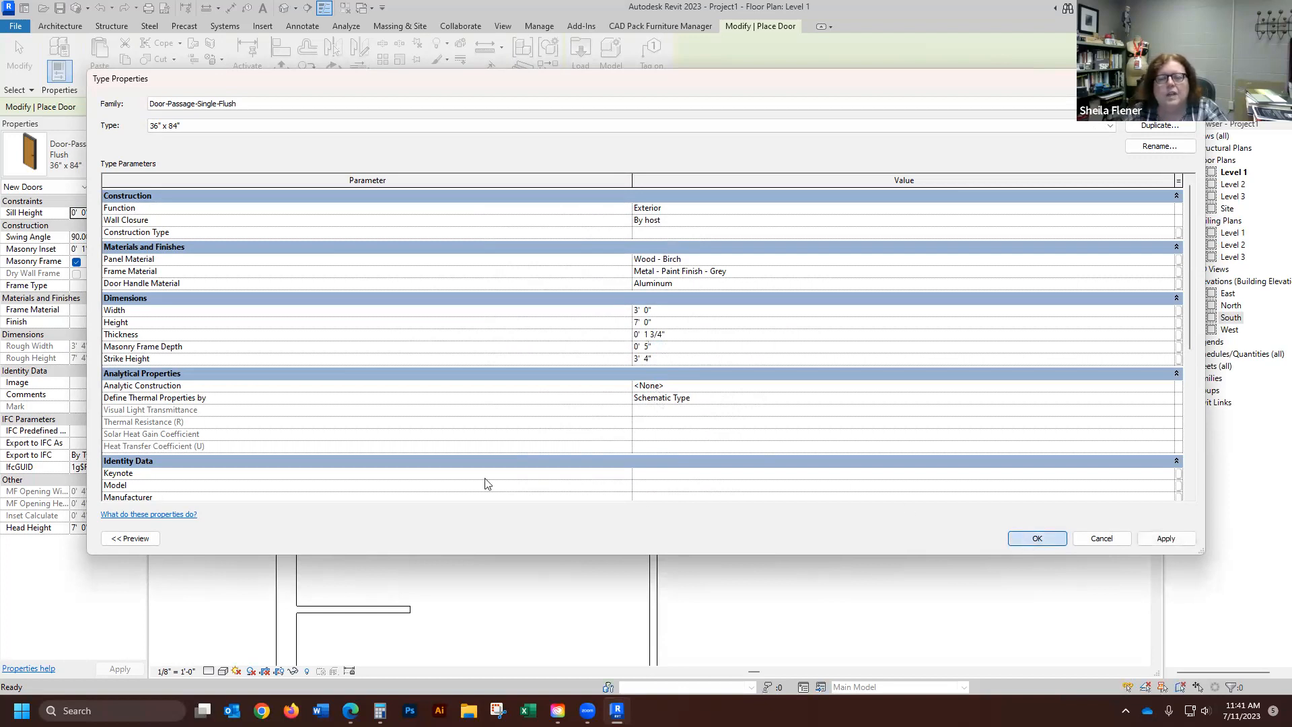
# - Turn off Masonry Frame and place the flush door in the north stall room's east wall, about 6 3/4" from the dividing partition, hinged south, swinging inward
pyautogui.click(77, 262)
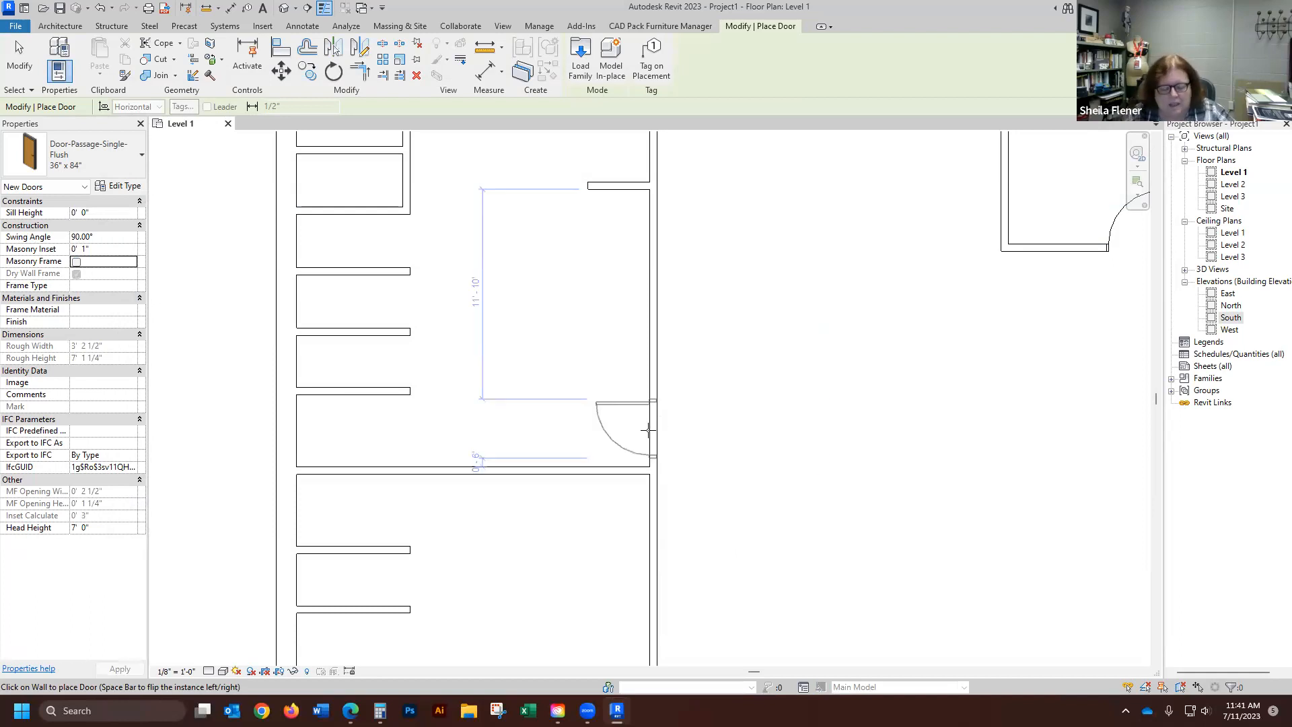
pyautogui.press('space')
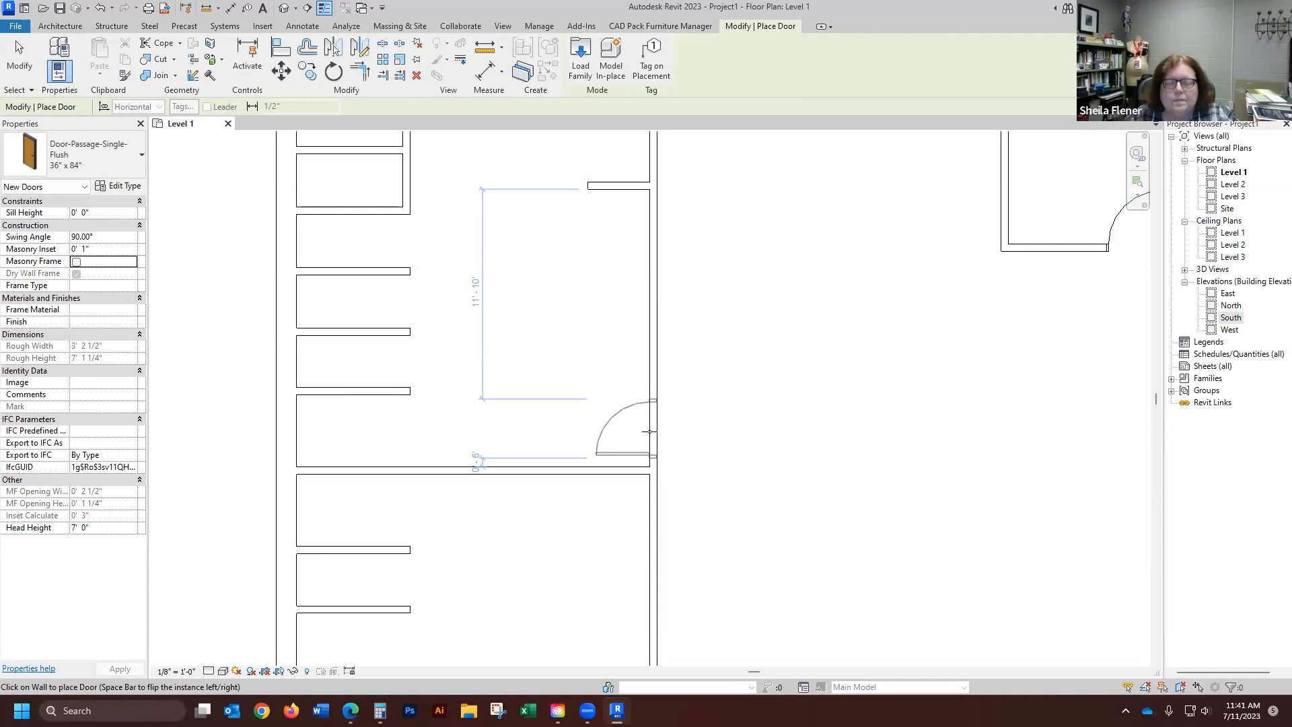
pyautogui.click(644, 431)
# - Place a second flush door in the south stall room's east wall, about 3" below the dividing partition, hinged north and swinging inward
pyautogui.scroll(-4, 645, 428)
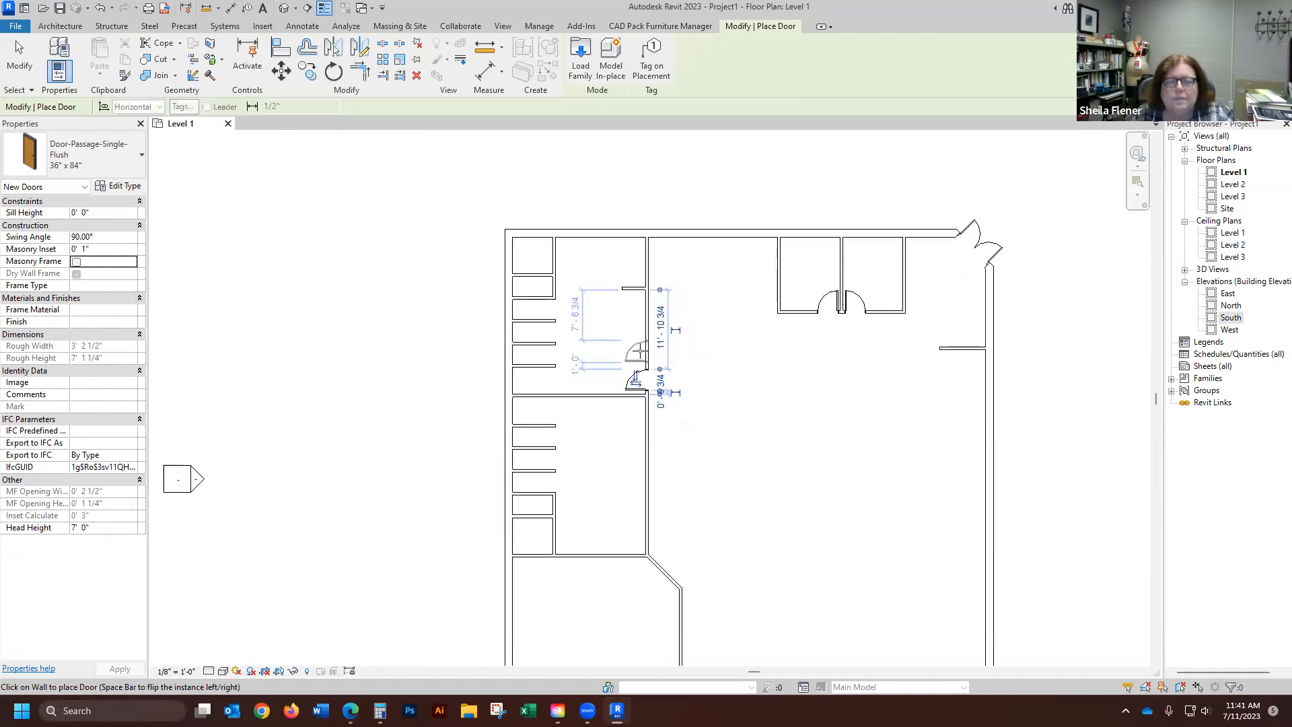
pyautogui.scroll(-1, 644, 424)
pyautogui.scroll(5, 649, 417)
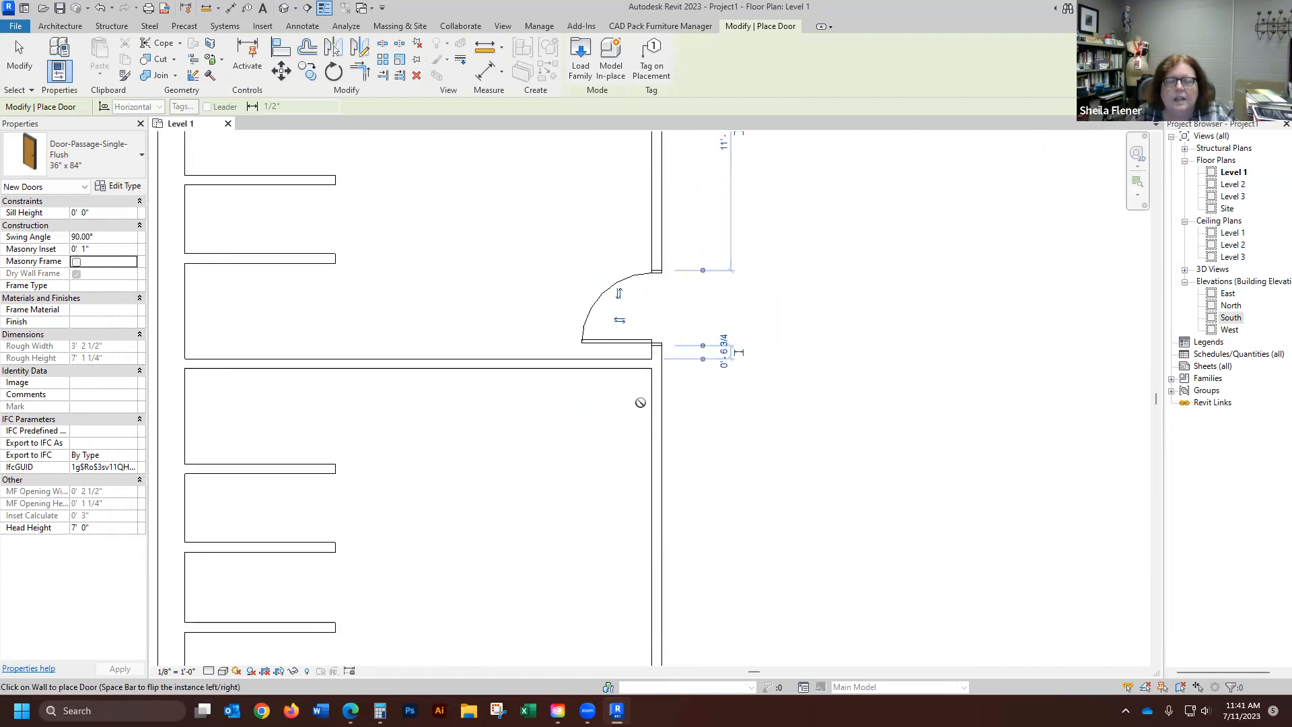
pyautogui.press('space')
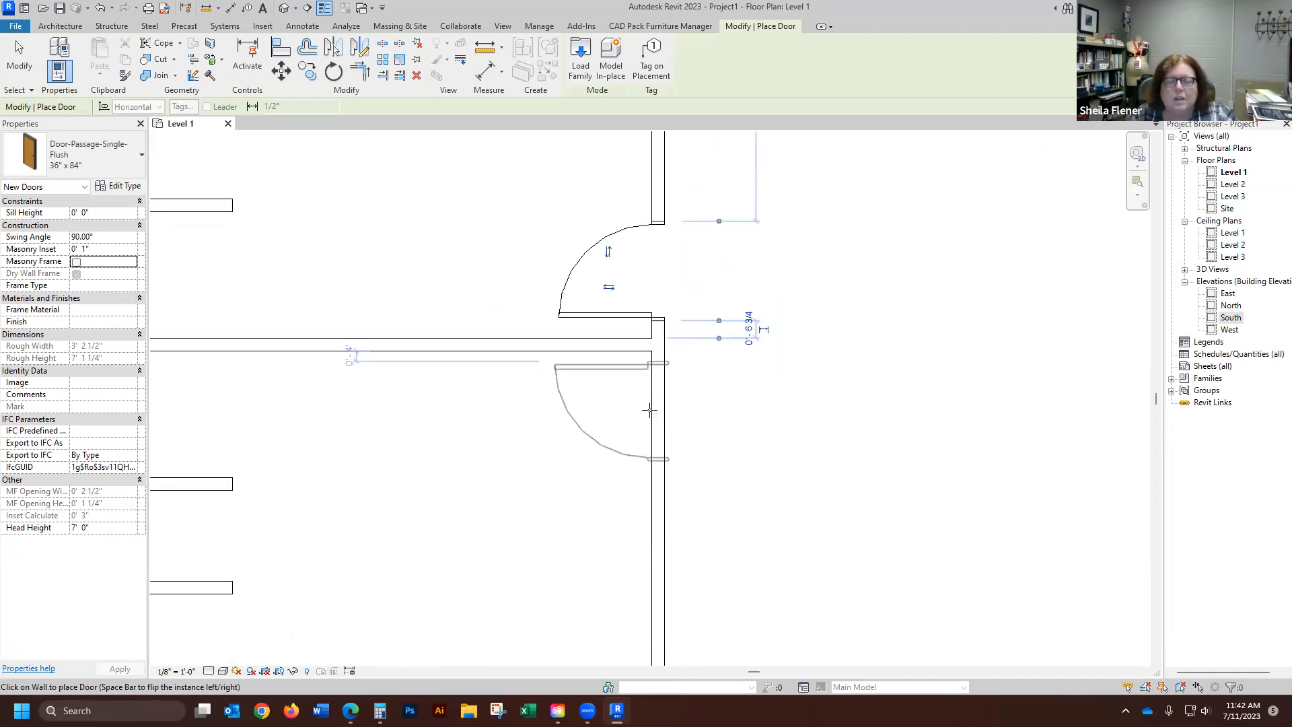
pyautogui.click(363, 408)
pyautogui.click(22, 60)
pyautogui.scroll(3, 686, 343)
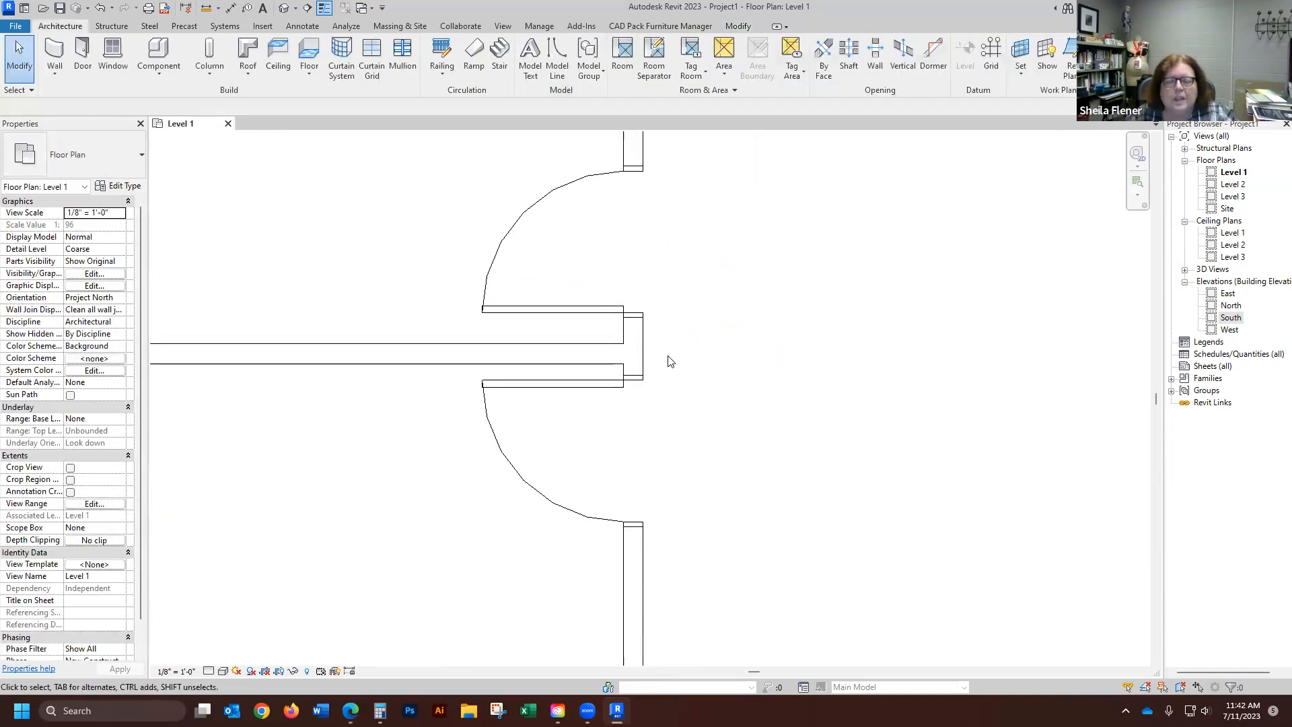
# - Check the south flush door's distance from the dividing partition and deselect the door
pyautogui.click(574, 404)
pyautogui.scroll(1, 700, 384)
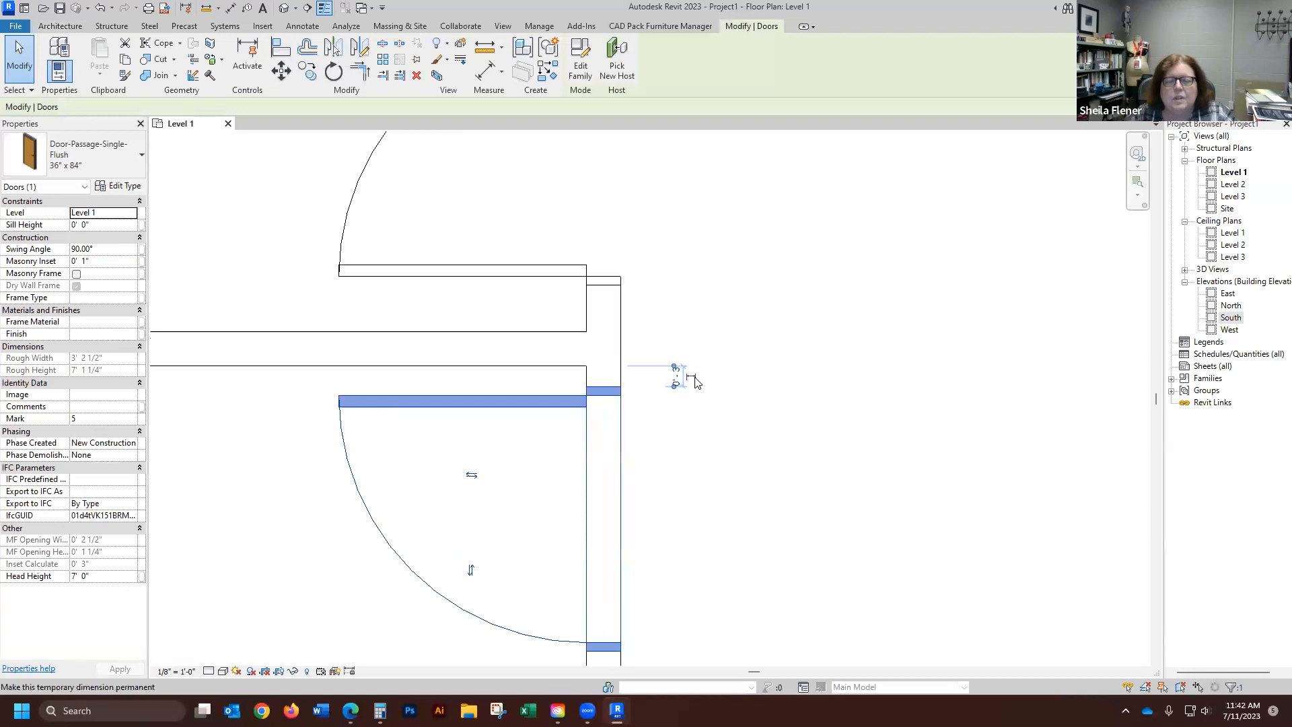
pyautogui.click(785, 416)
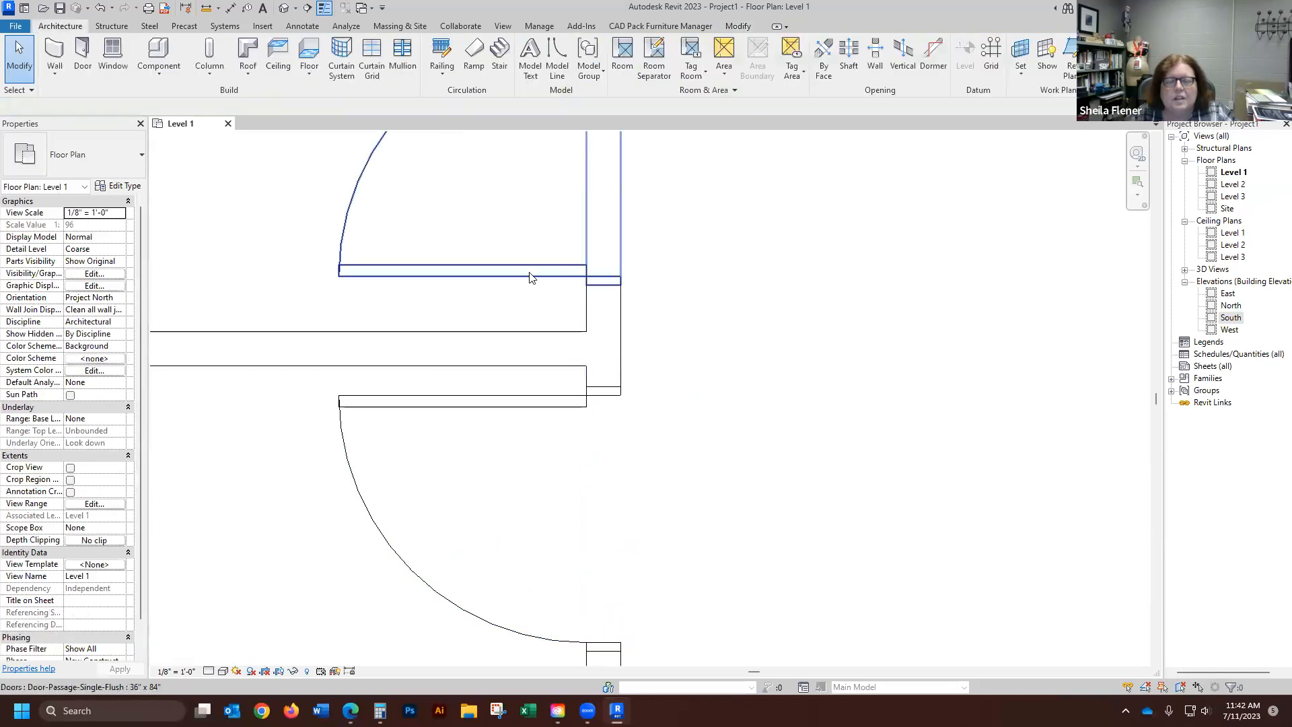
# - Set the north flush door's distance from the dividing partition to 3" and deselect it
pyautogui.click(531, 276)
pyautogui.click(666, 319)
pyautogui.doubleClick(671, 309)
pyautogui.write('3')
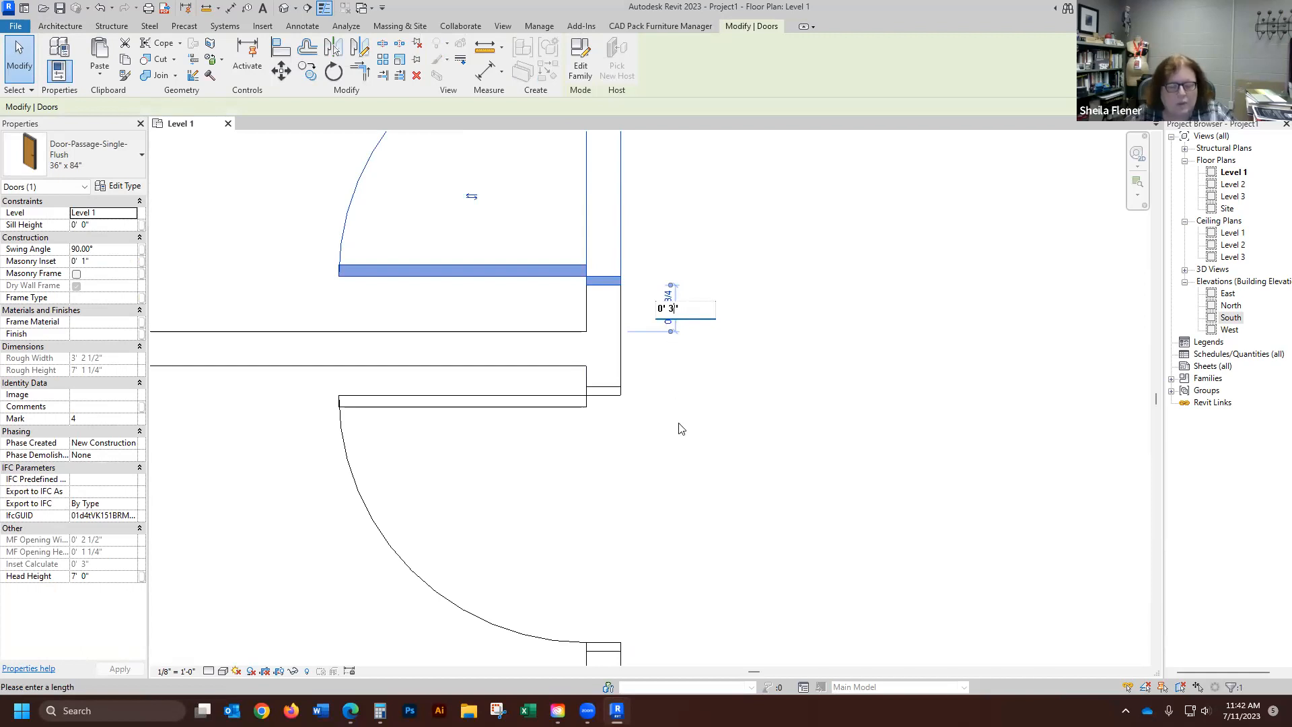
pyautogui.press('Return')
pyautogui.scroll(-2, 625, 423)
pyautogui.scroll(-6, 654, 419)
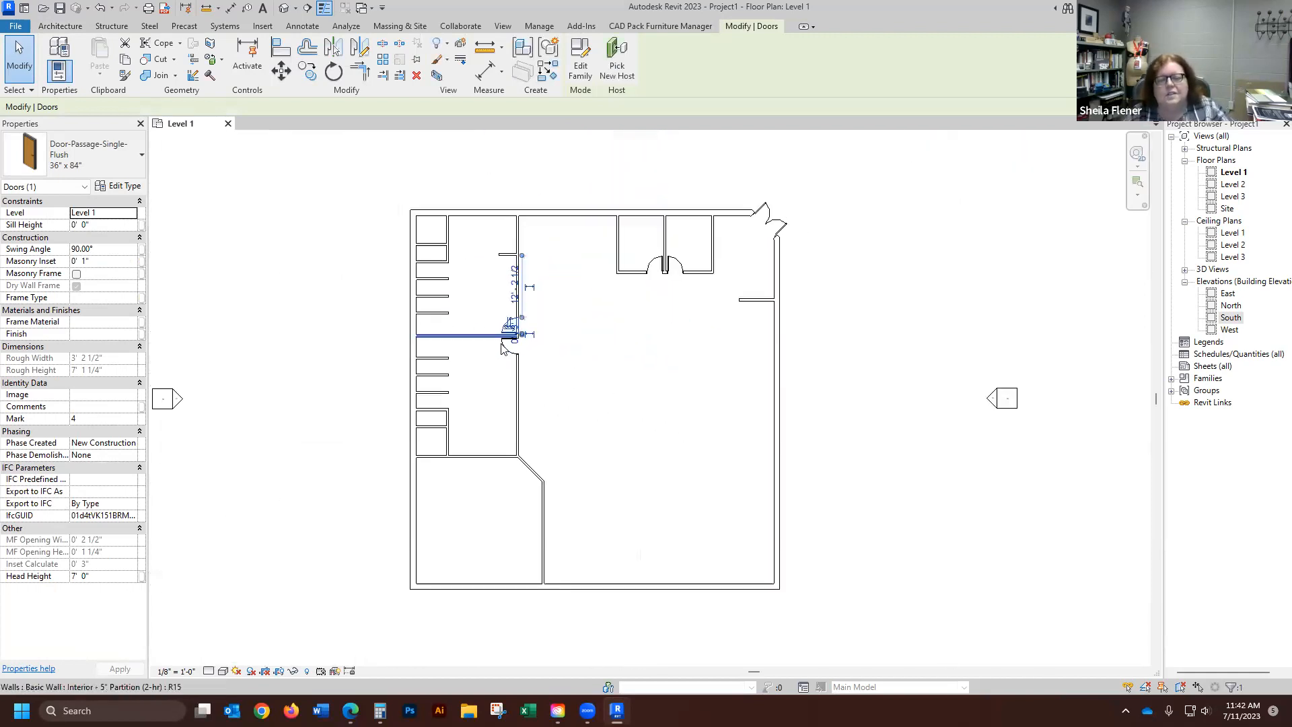
pyautogui.click(609, 334)
pyautogui.scroll(2, 563, 438)
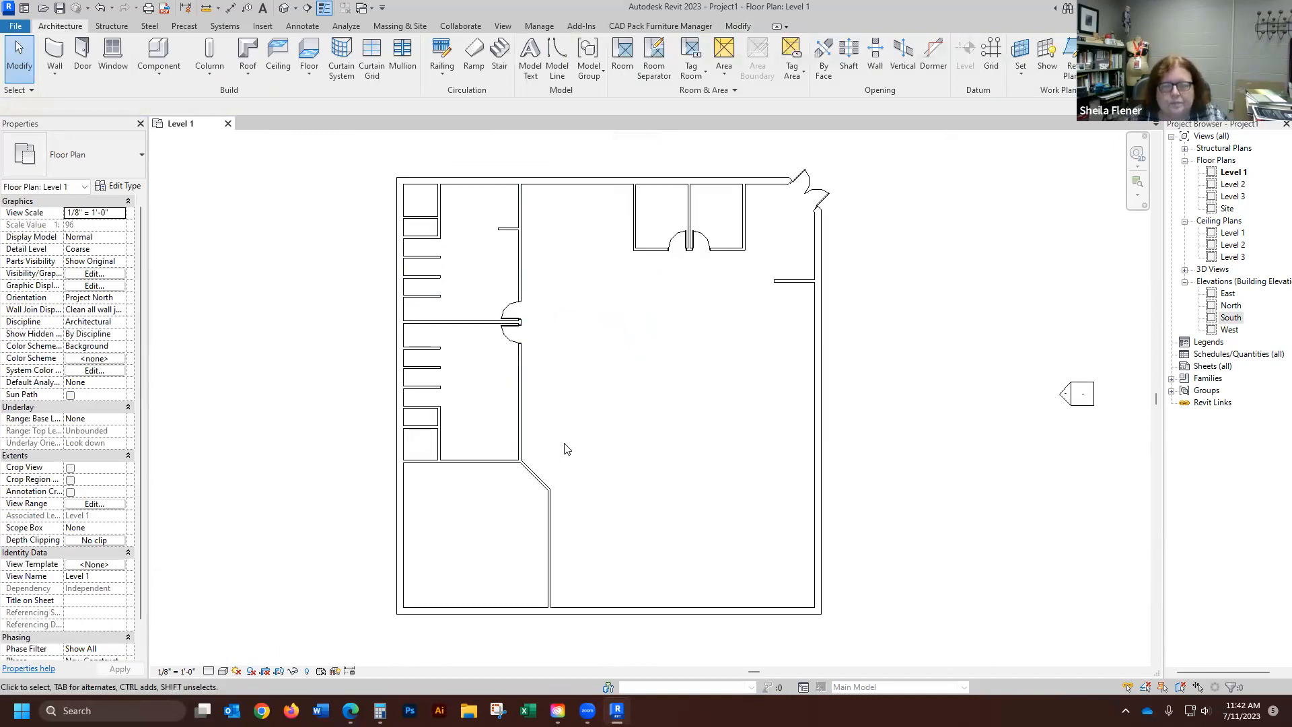
pyautogui.scroll(-3, 677, 367)
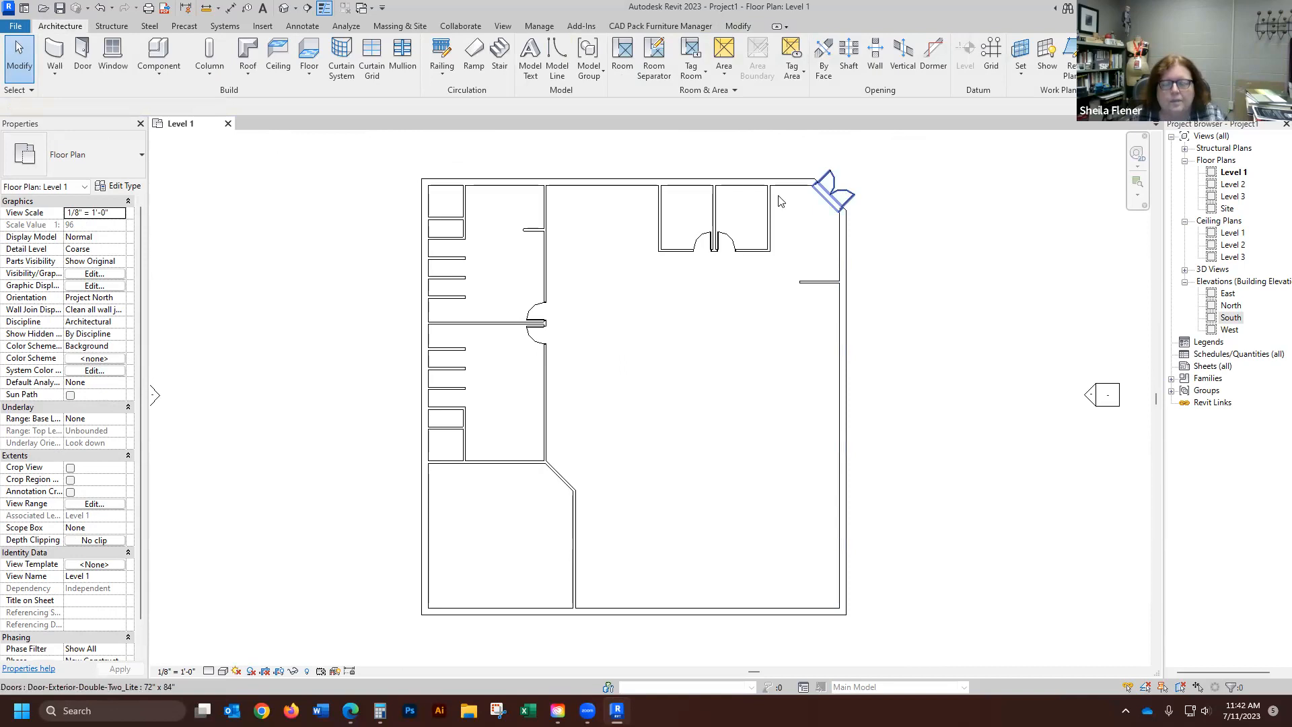
# - Place a Door-Exterior-Double-Two_Lite 72" x 84" door centered in the short diagonal partition of the southwest room, swinging out into the main gym
pyautogui.click(83, 54)
pyautogui.click(131, 162)
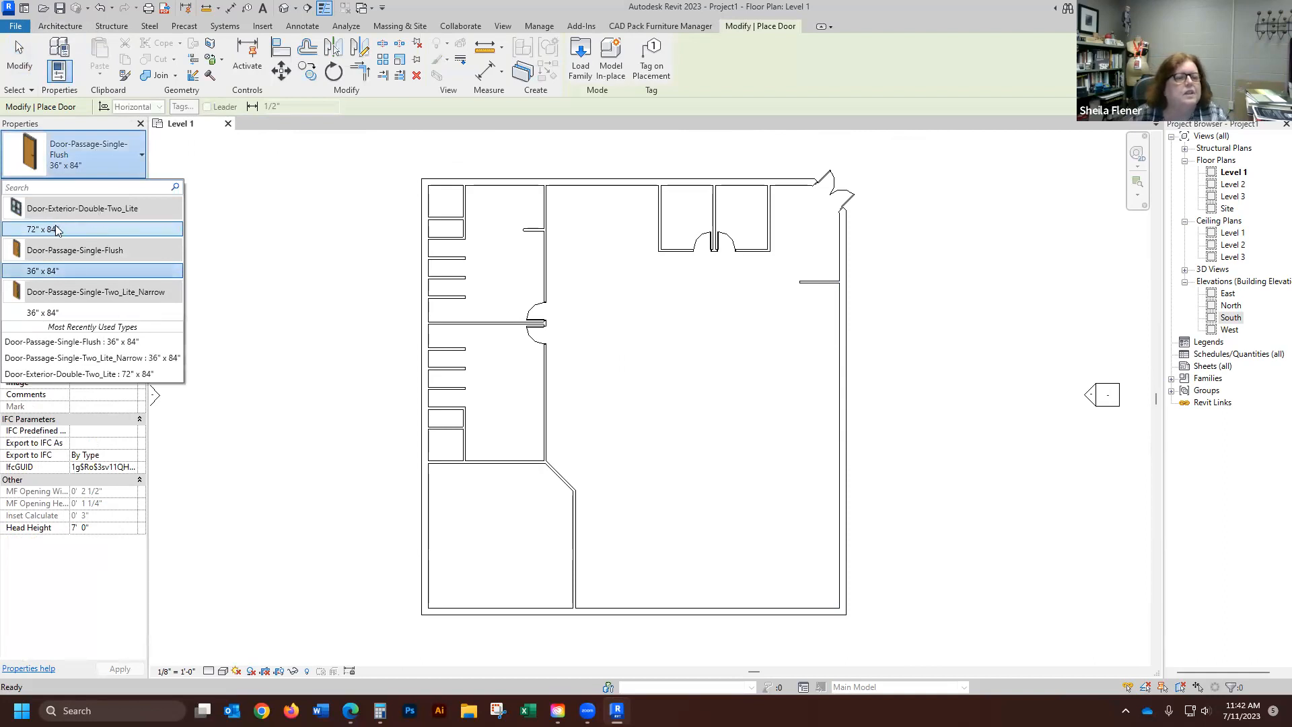
pyautogui.moveTo(42, 233)
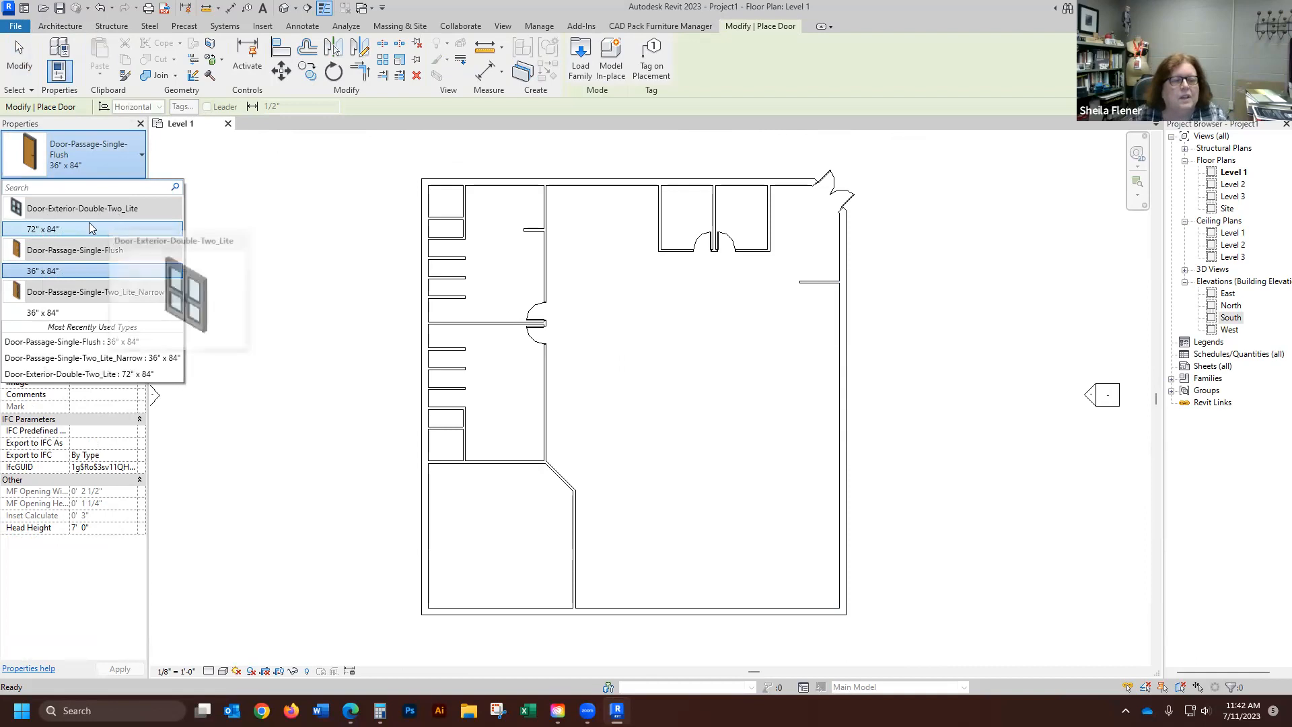
pyautogui.click(38, 230)
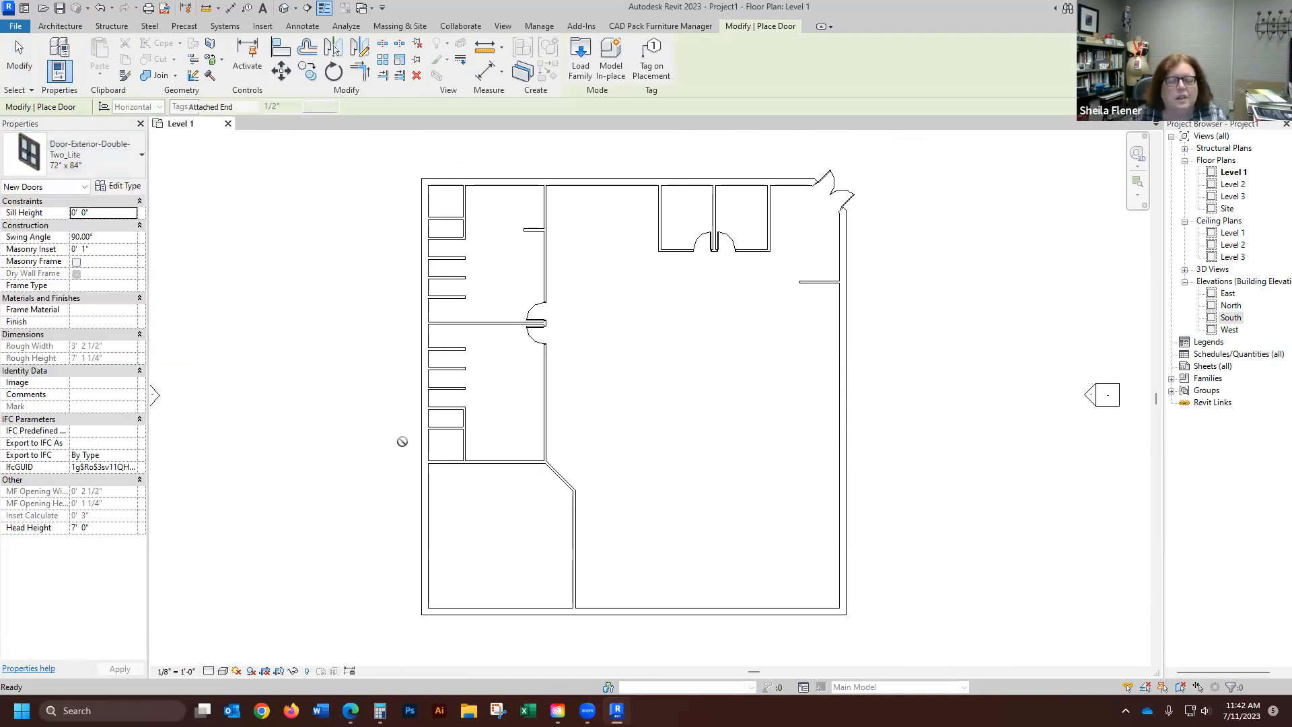
pyautogui.scroll(2, 565, 474)
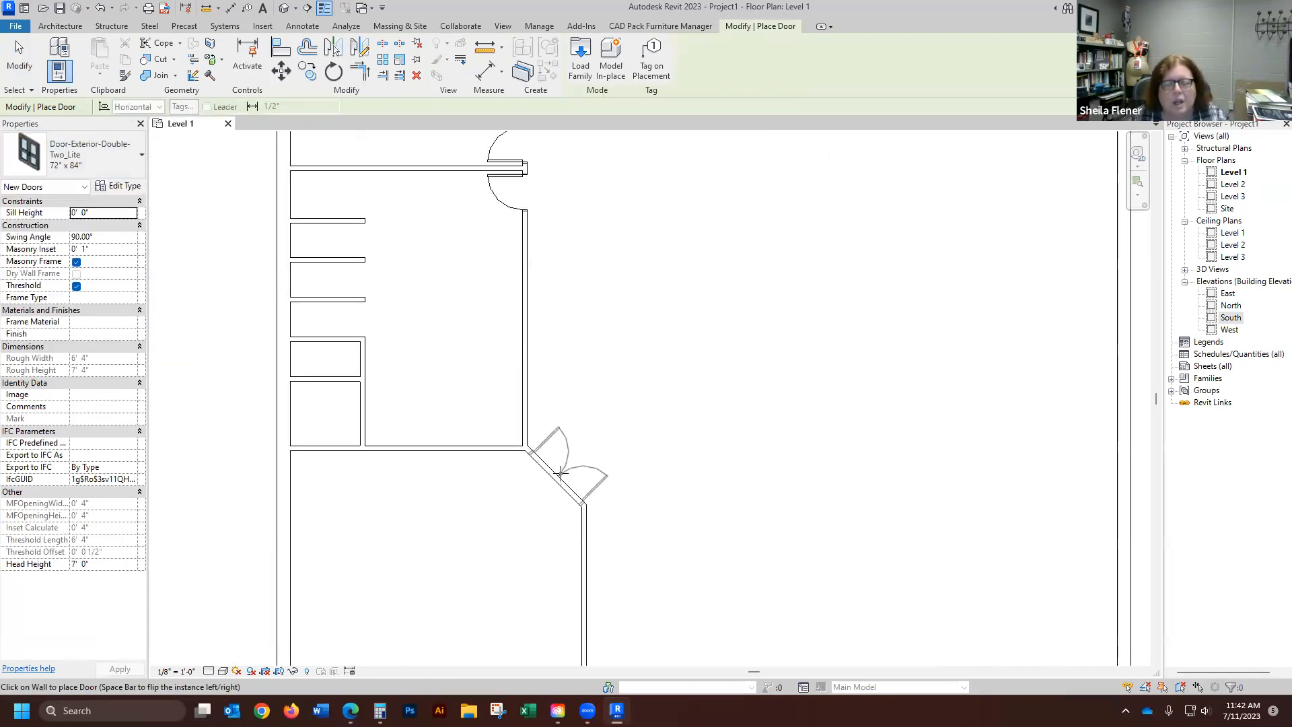
pyautogui.scroll(2, 563, 473)
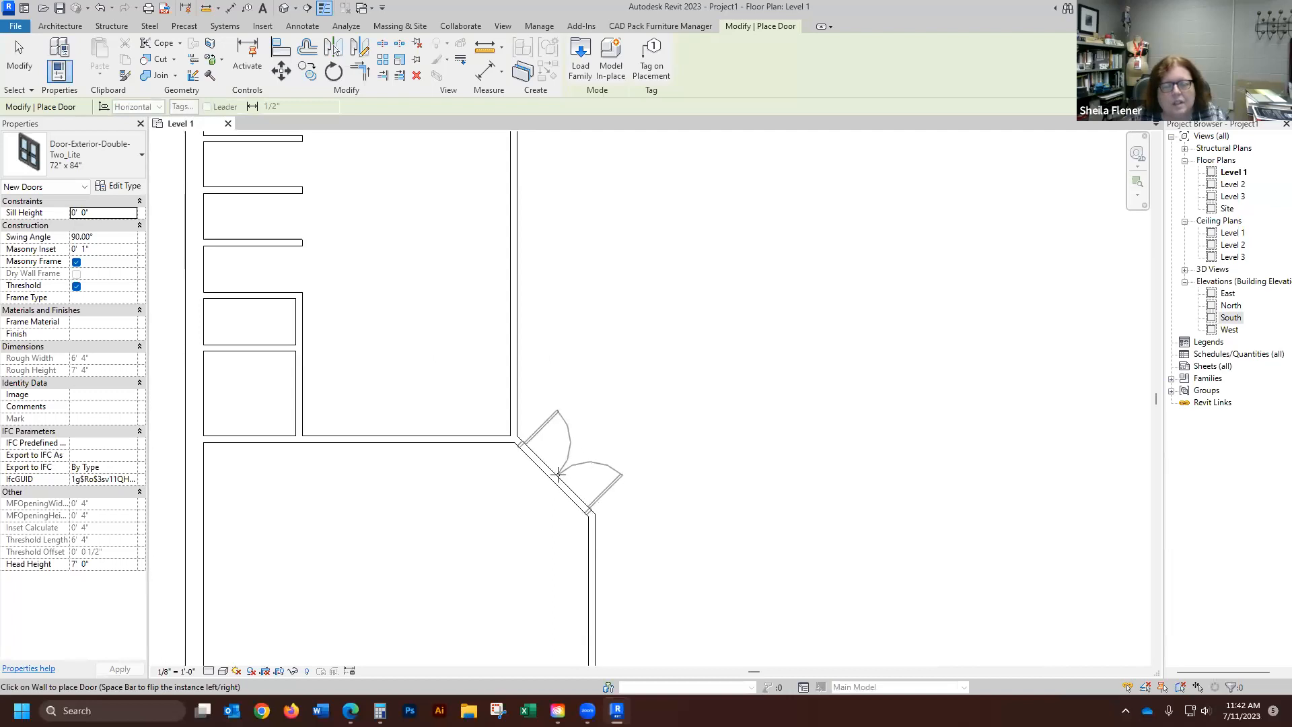
pyautogui.click(558, 475)
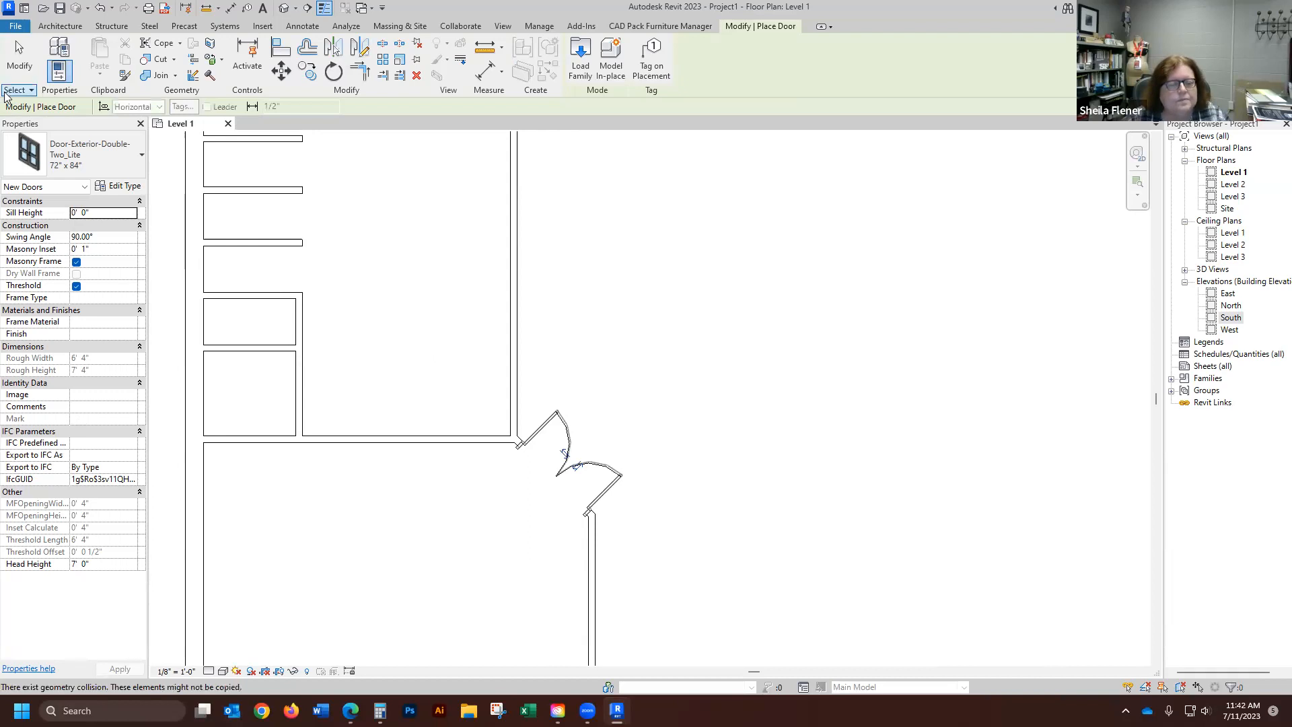
# - Turn off Masonry Frame and Threshold for new double doors and set the type's Masonry Frame Depth to 5"
pyautogui.click(76, 263)
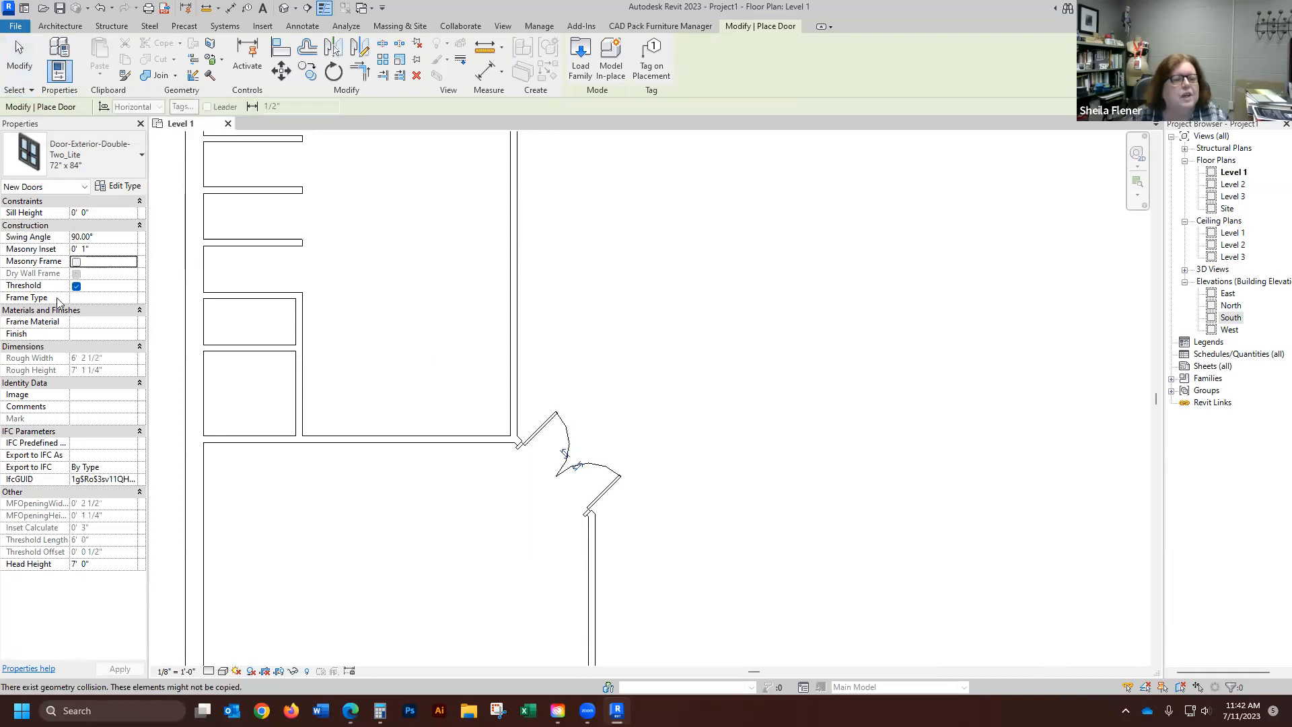
pyautogui.click(118, 187)
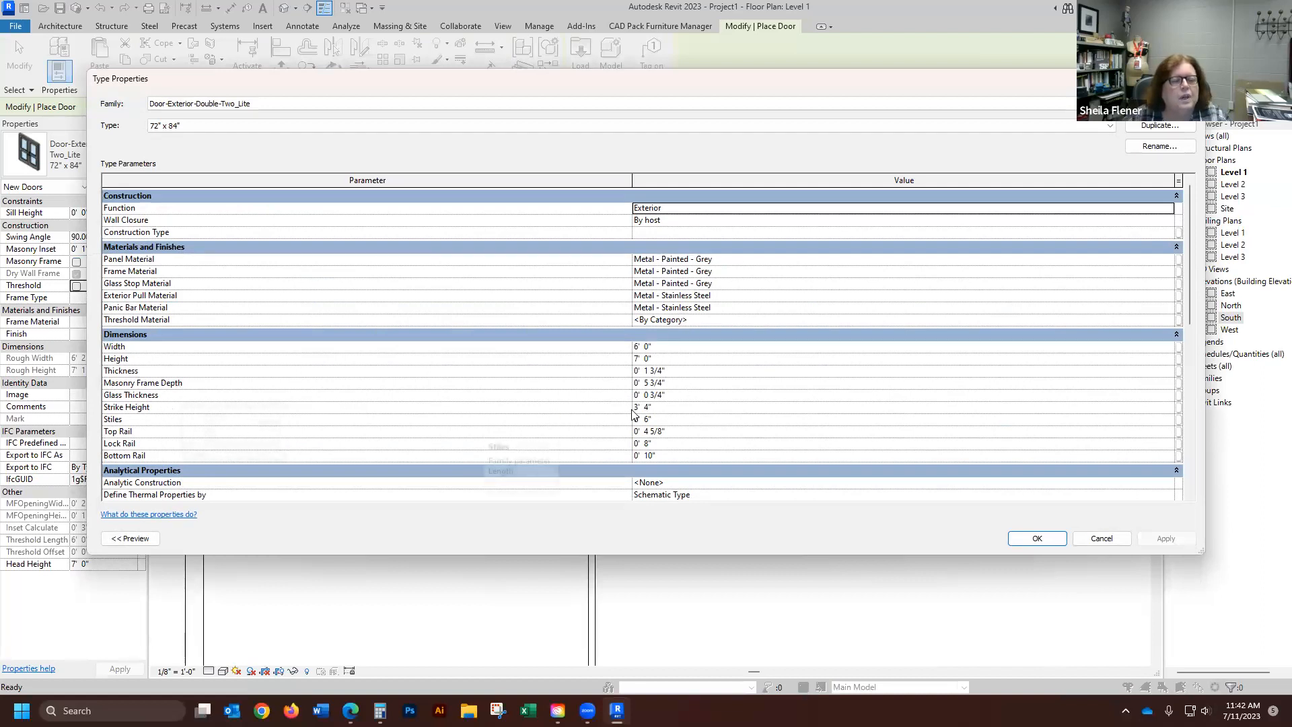
pyautogui.click(663, 383)
pyautogui.press('BackSpace')
pyautogui.press('BackSpace')
pyautogui.press('BackSpace')
pyautogui.press('BackSpace')
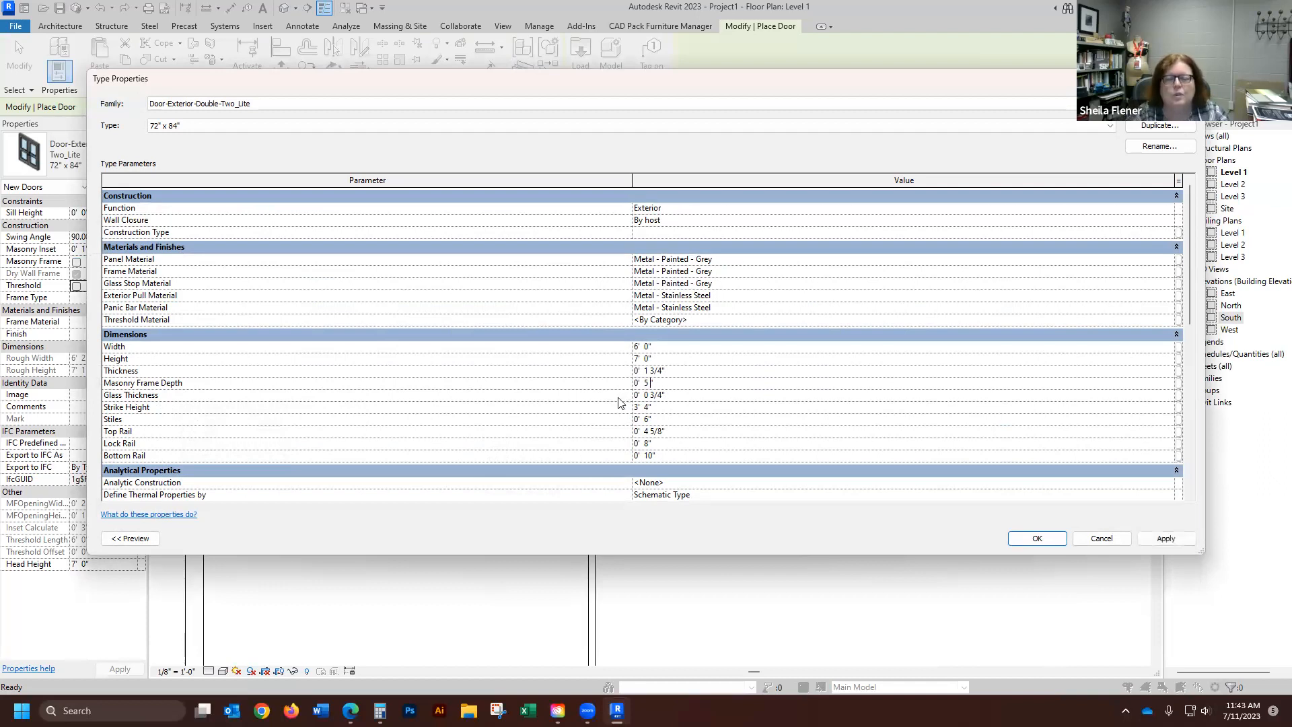
pyautogui.click(1054, 539)
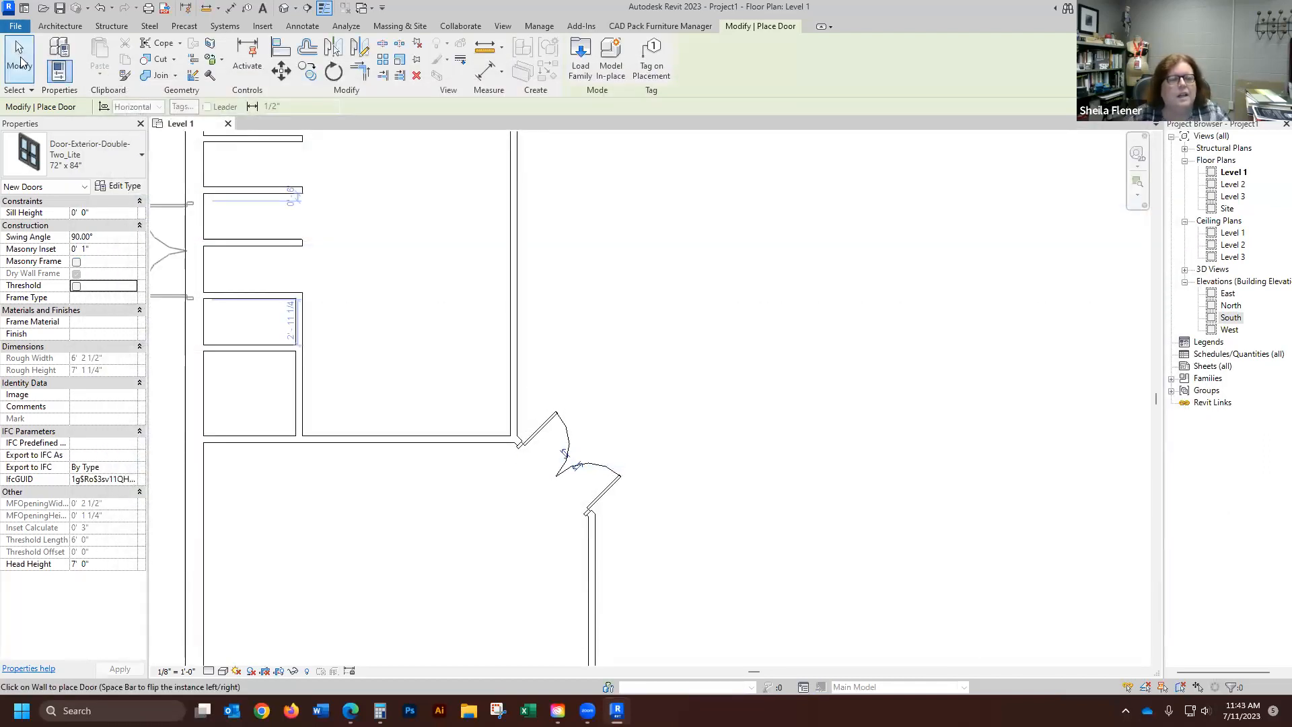
pyautogui.click(20, 62)
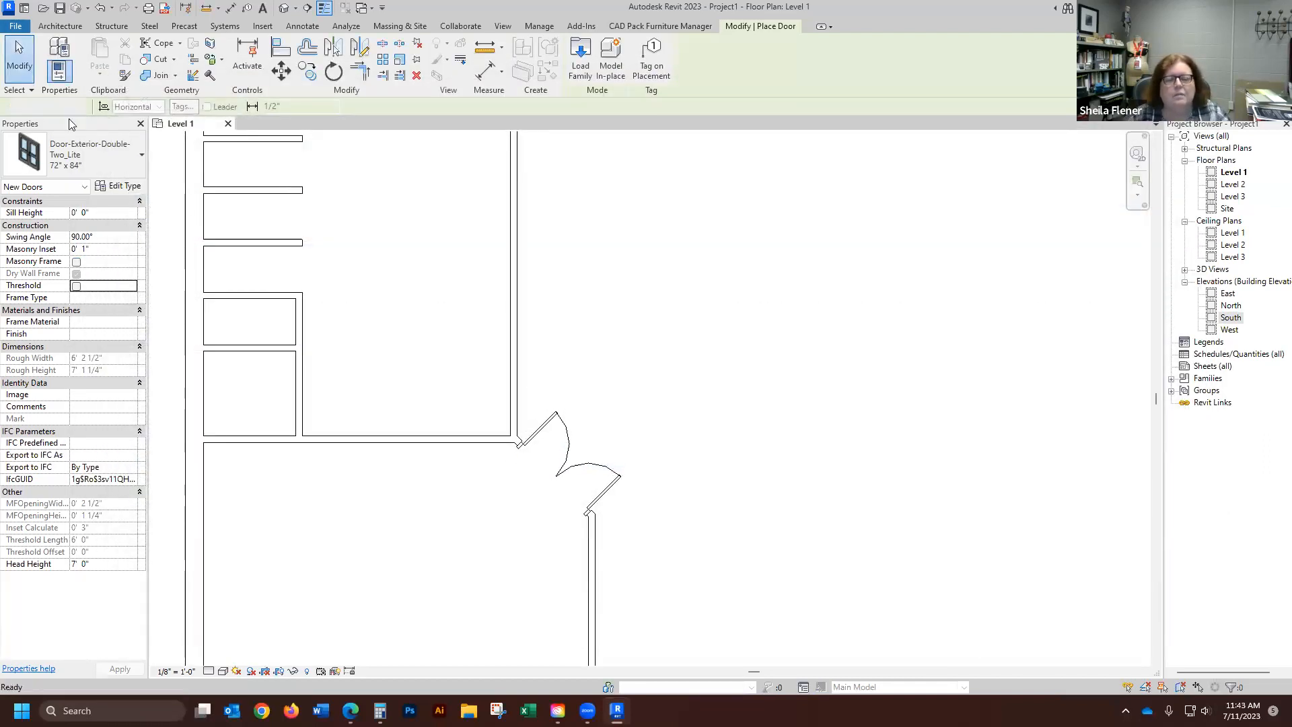
# - Turn off Masonry Frame and Threshold on the placed diagonal-wall double door and deselect it
pyautogui.scroll(3, 437, 515)
pyautogui.scroll(1, 873, 496)
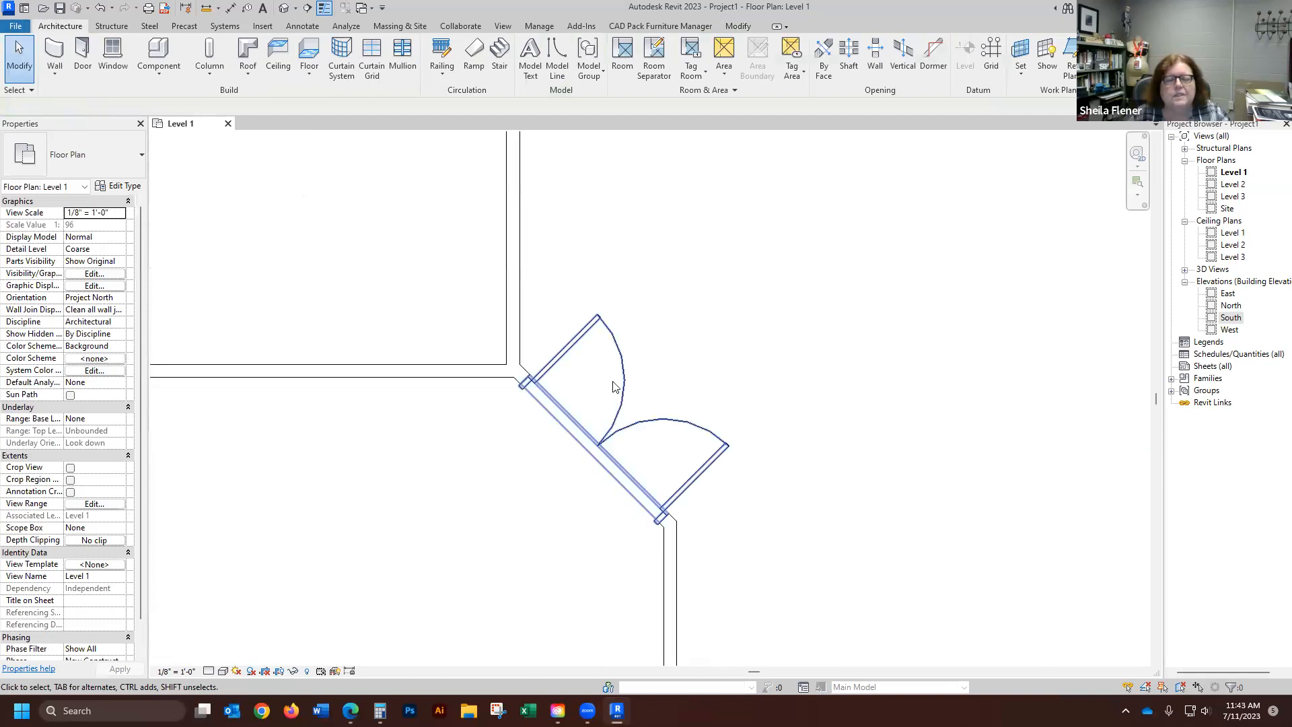
pyautogui.click(617, 348)
pyautogui.click(76, 278)
pyautogui.click(76, 274)
pyautogui.click(76, 298)
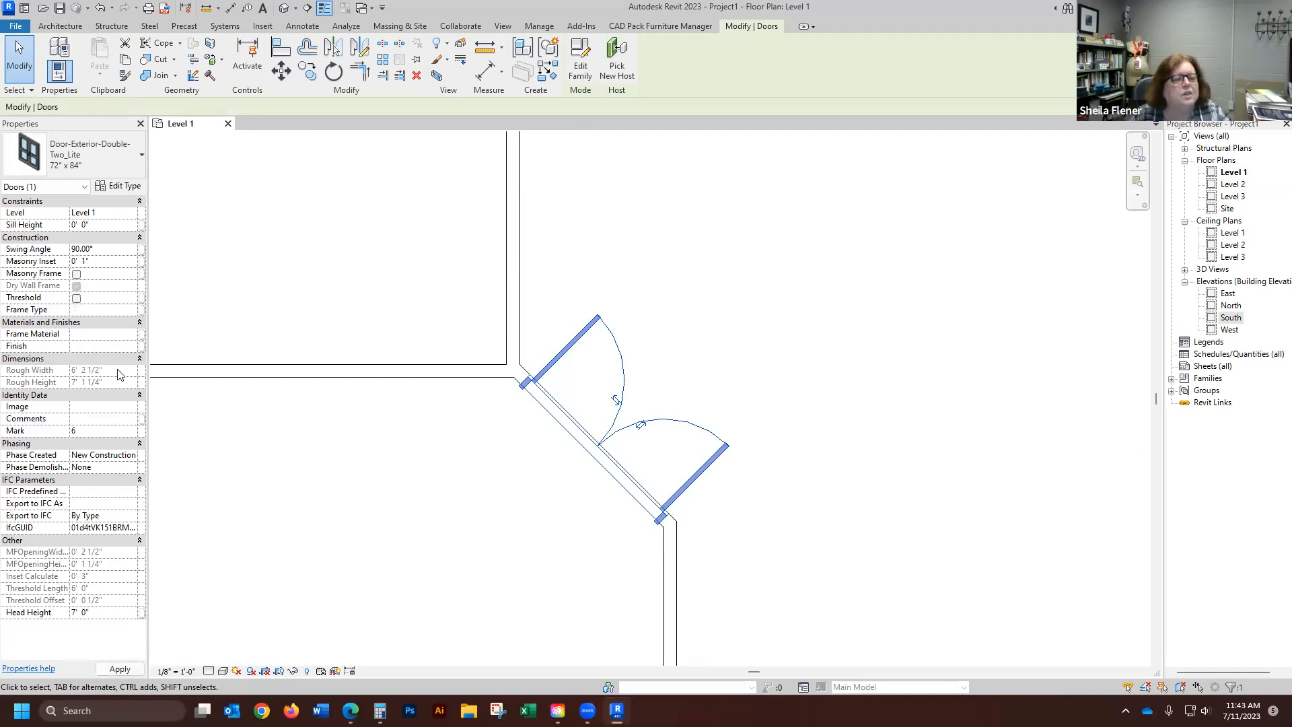
pyautogui.click(322, 490)
# - Examine the overall Level 1 plan, including the two small north rooms, their doors and the east exterior wall
pyautogui.scroll(-4, 673, 322)
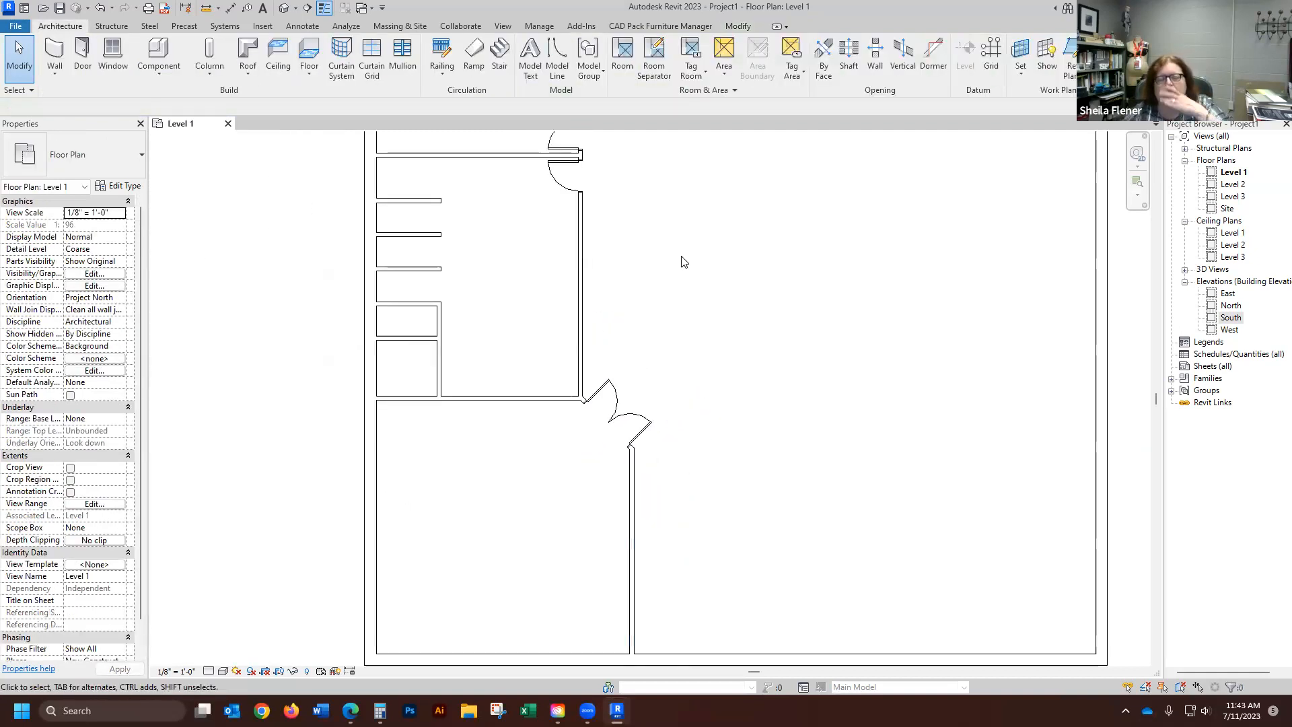
pyautogui.scroll(-1, 534, 412)
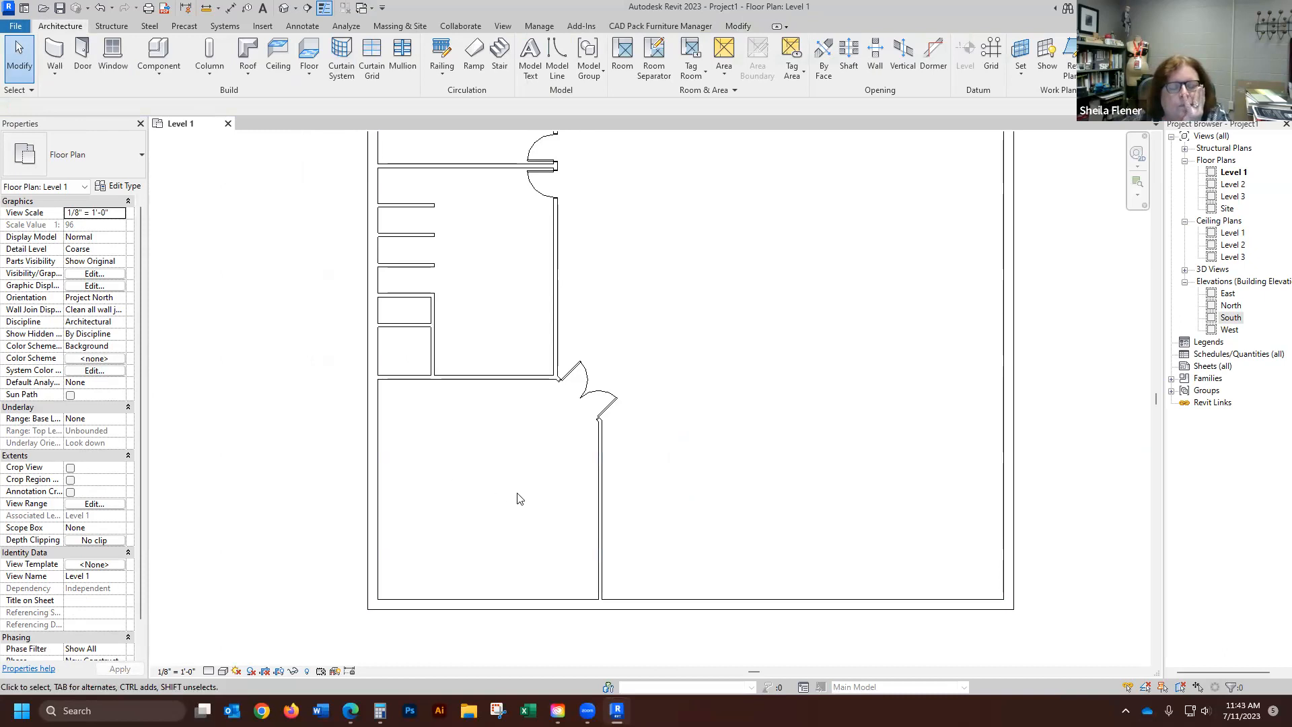
pyautogui.scroll(-1, 485, 461)
pyautogui.scroll(-2, 486, 461)
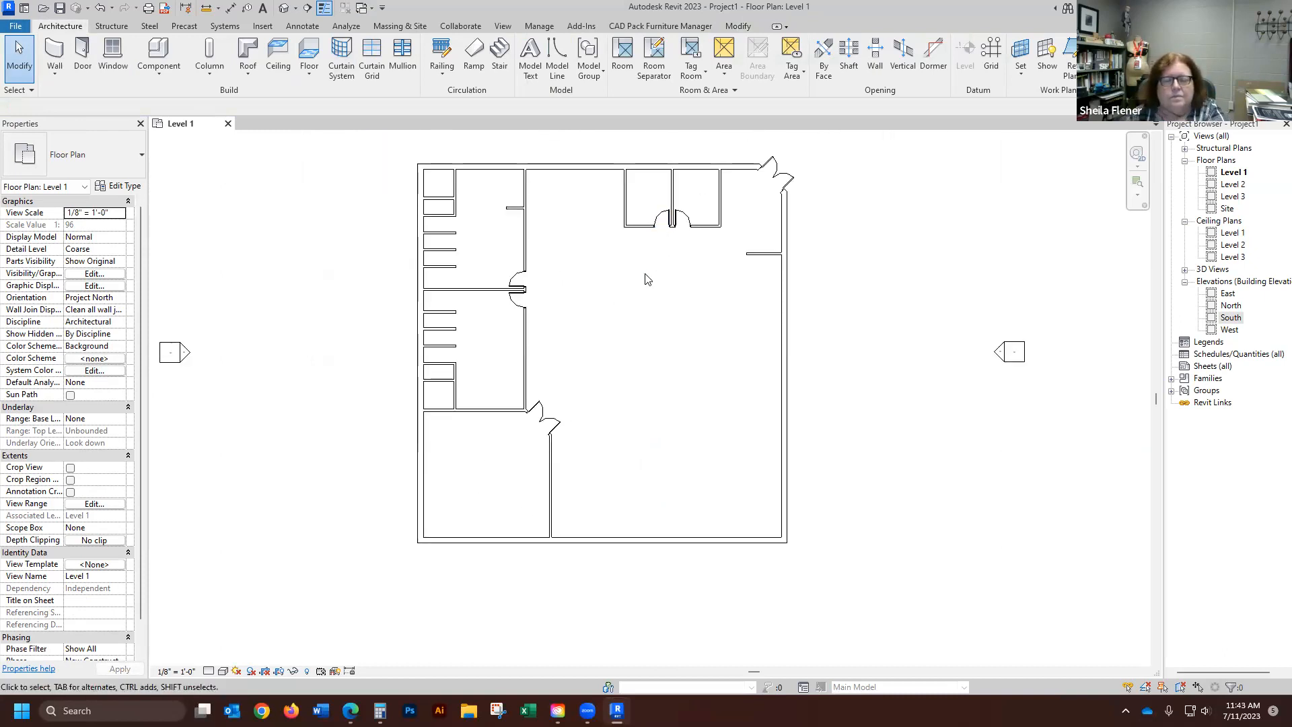
pyautogui.scroll(-1, 624, 397)
pyautogui.scroll(1, 643, 209)
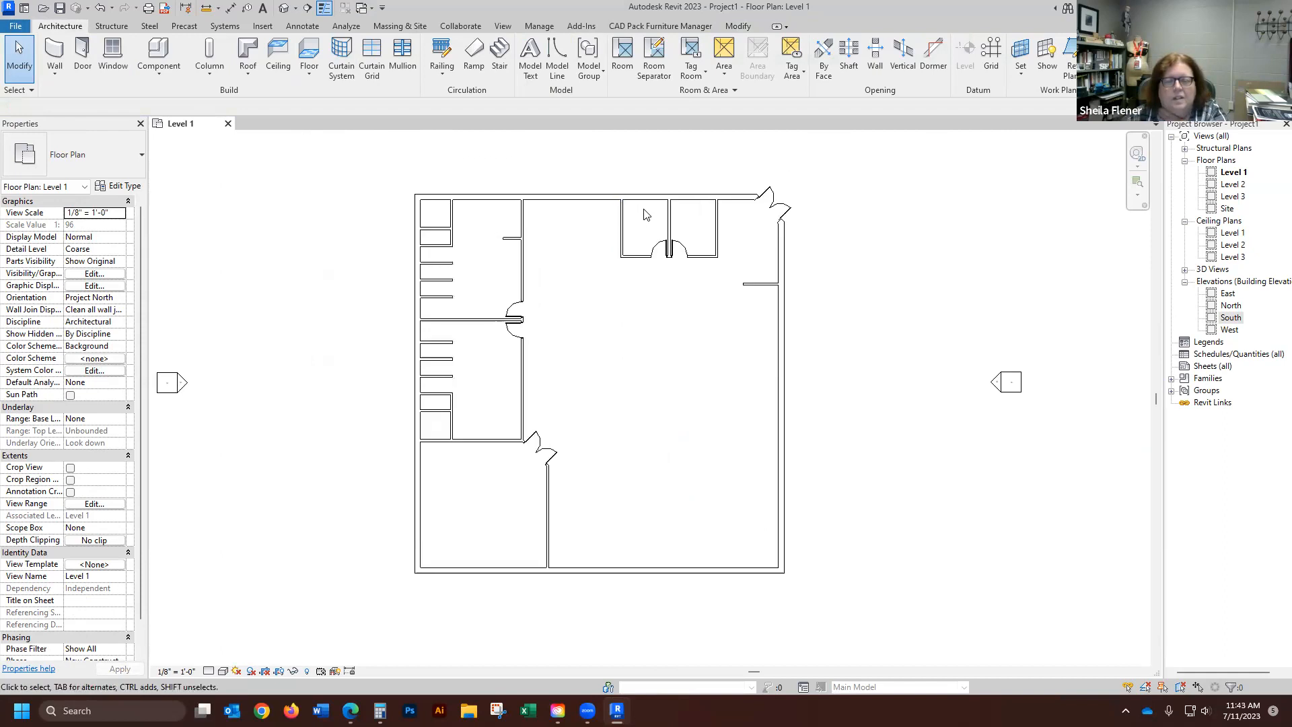
pyautogui.scroll(1, 643, 214)
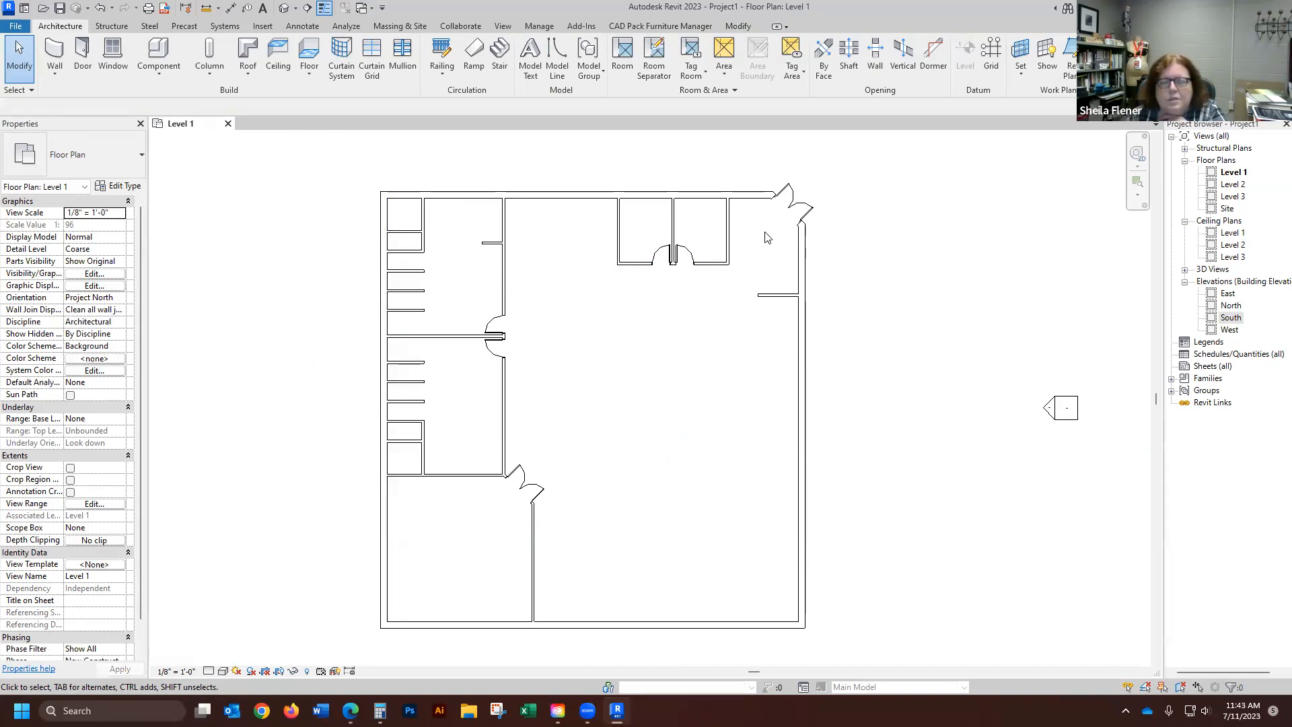
pyautogui.scroll(-1, 499, 335)
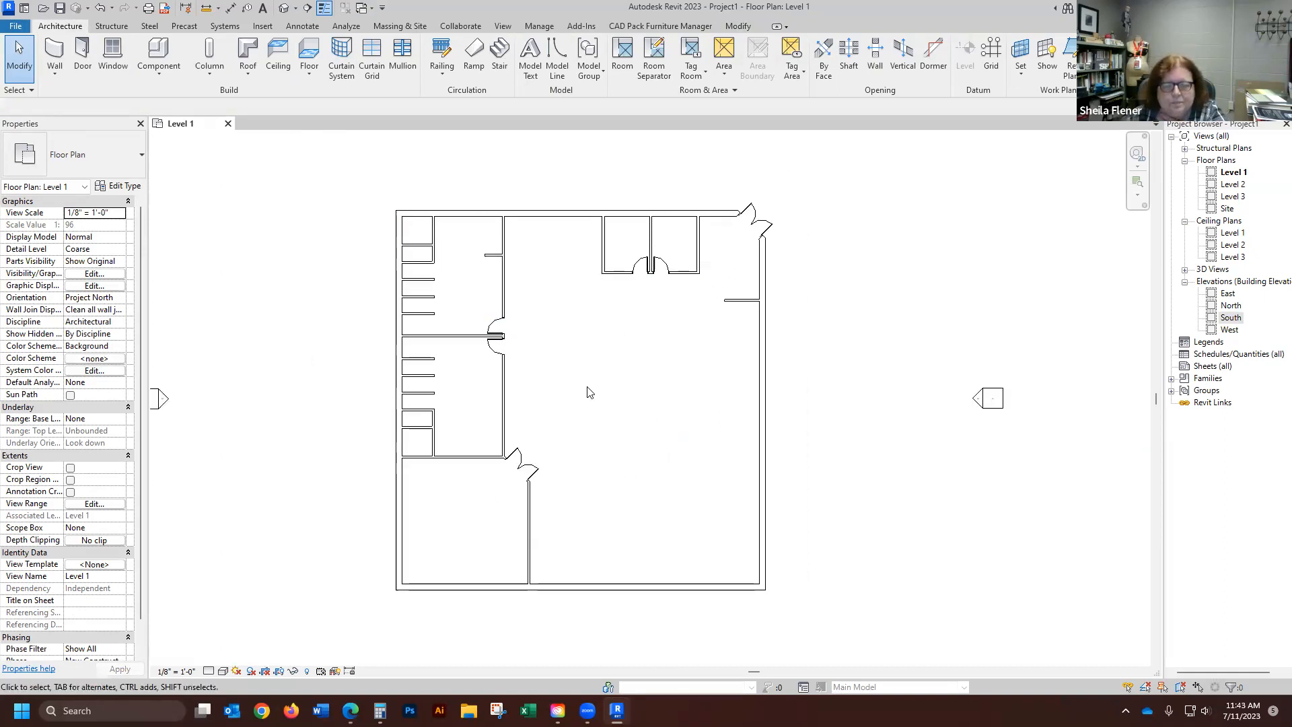
pyautogui.scroll(1, 587, 392)
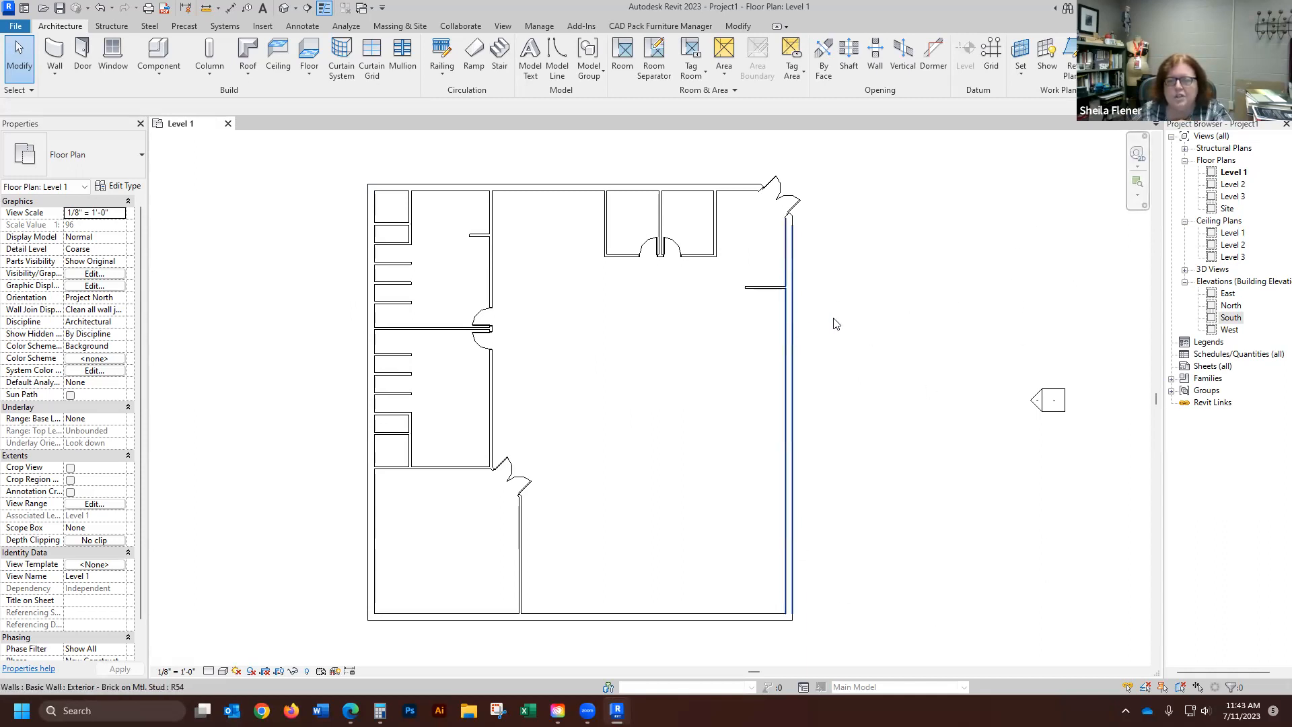
pyautogui.scroll(4, 679, 216)
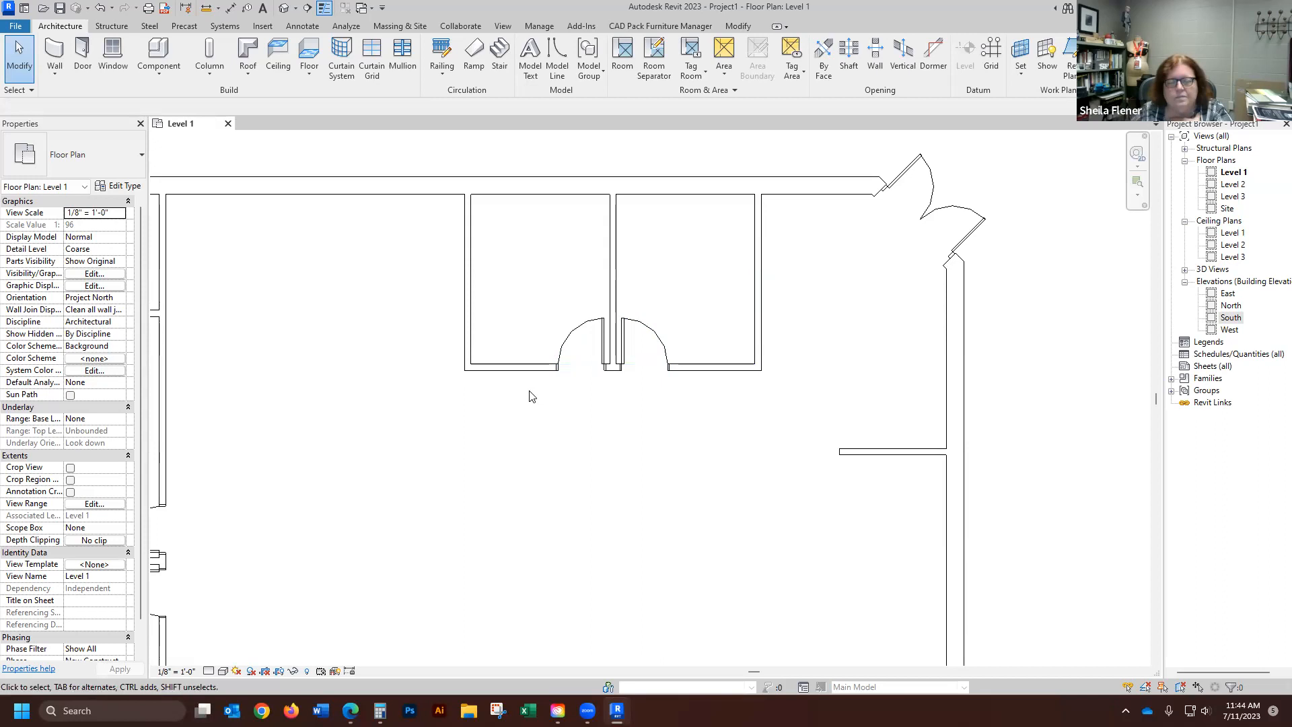
pyautogui.scroll(-5, 534, 296)
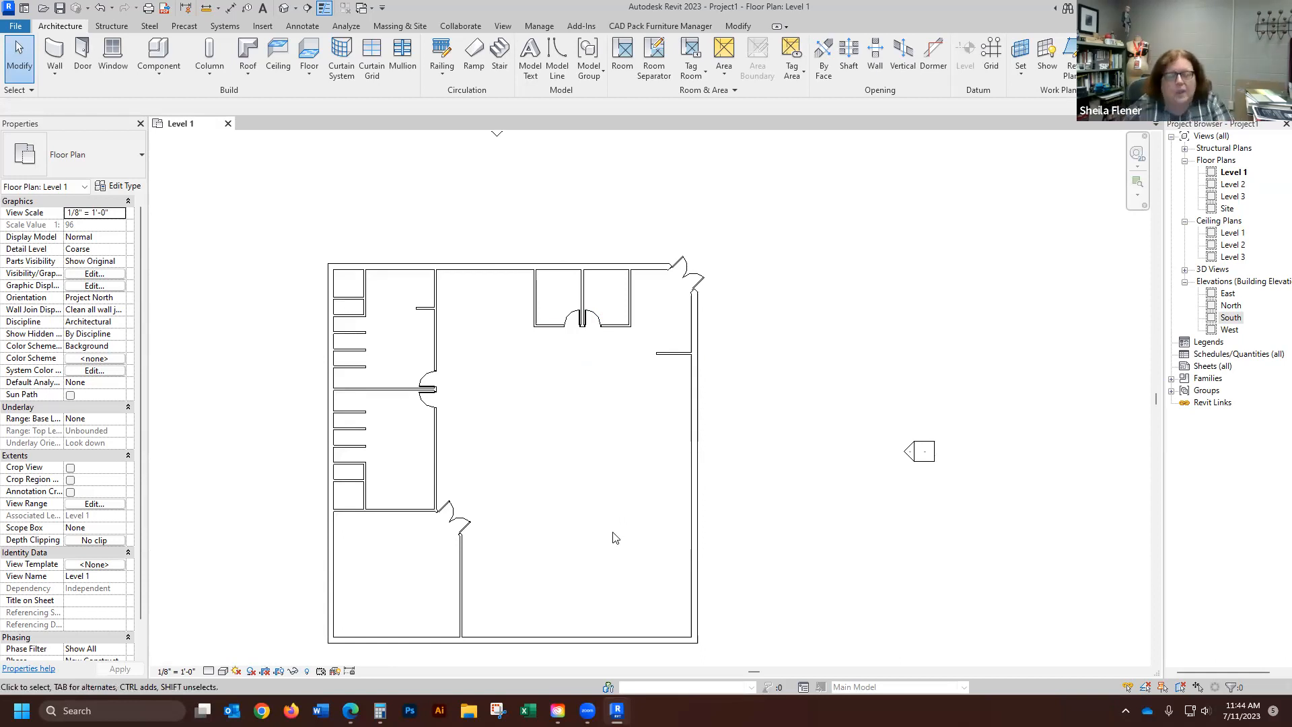
pyautogui.scroll(1, 706, 300)
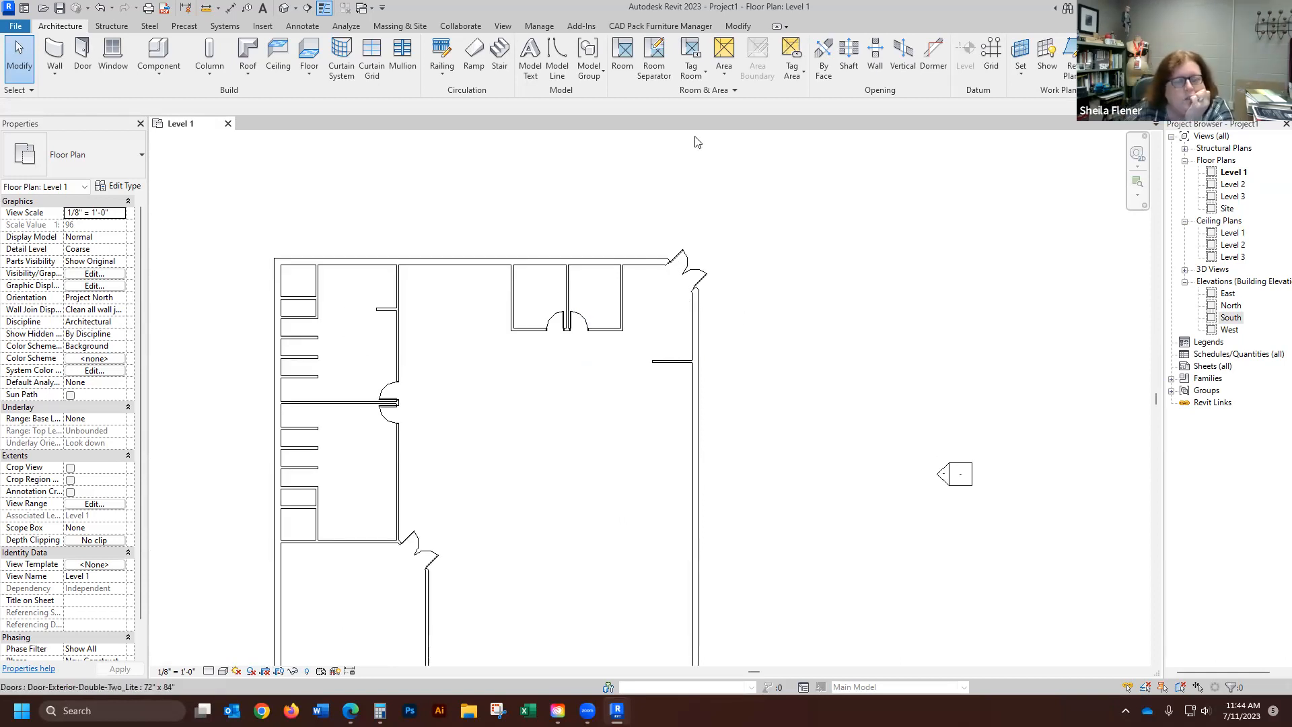
pyautogui.scroll(-2, 706, 224)
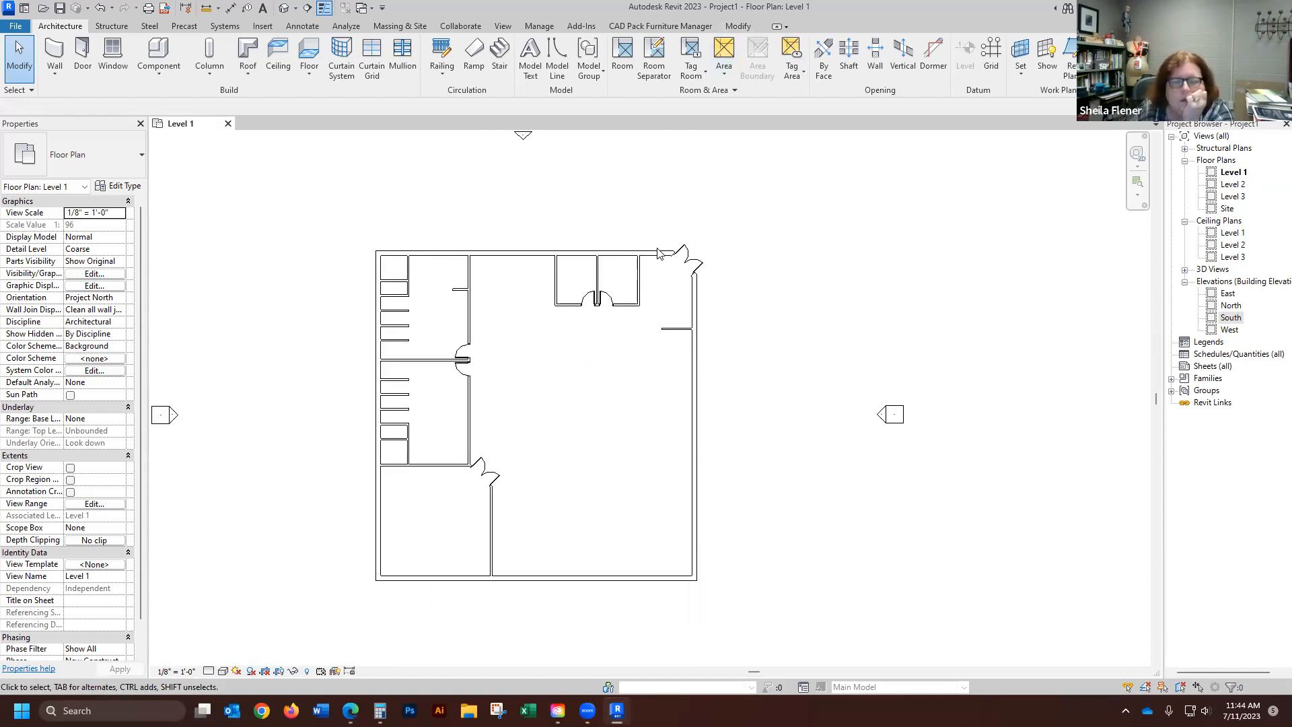
pyautogui.scroll(1, 550, 325)
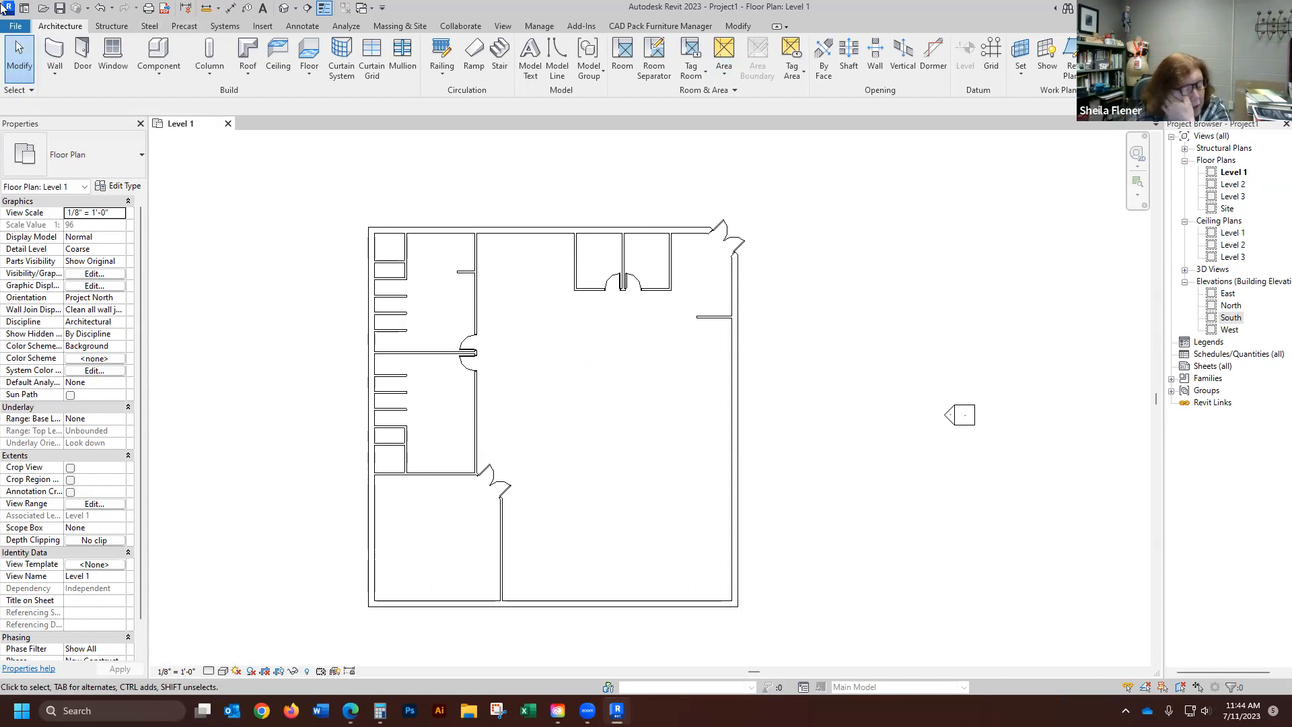
# - Draw a 10' high Storefront curtain wall inside the east exterior wall, from the short partition's south face to the inner southeast corner
pyautogui.click(55, 51)
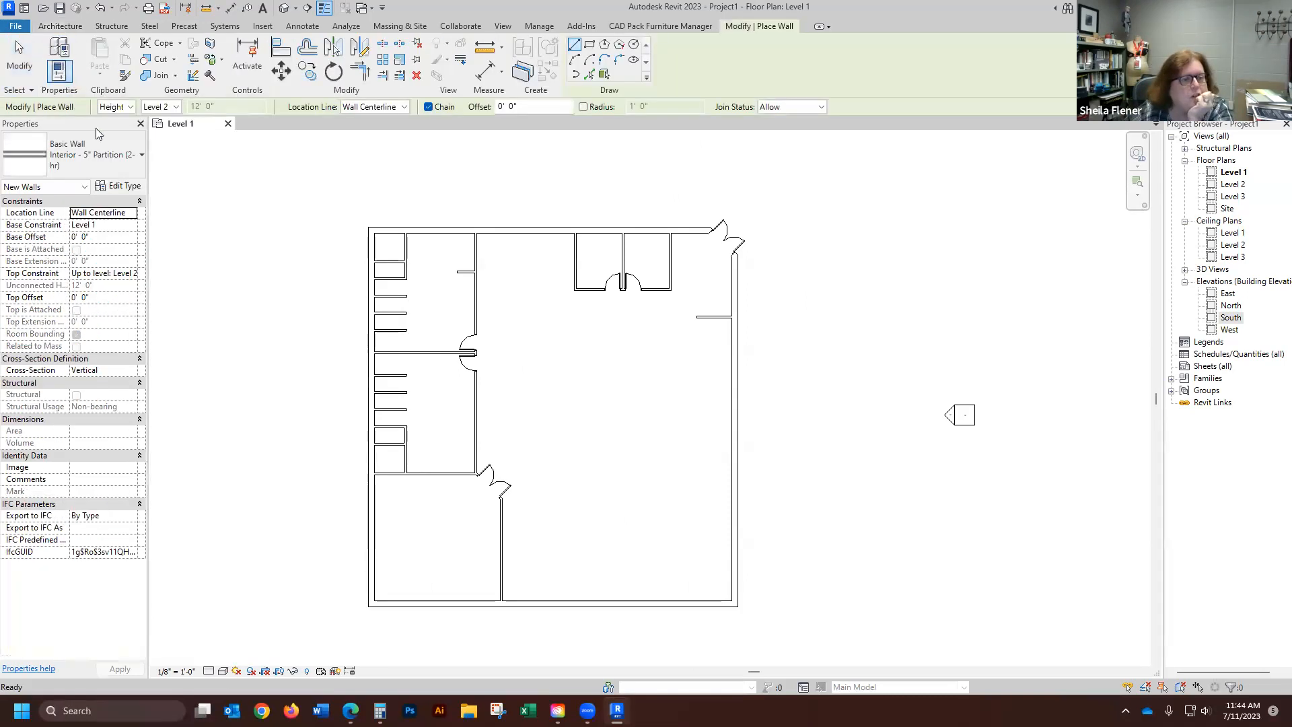
pyautogui.click(141, 155)
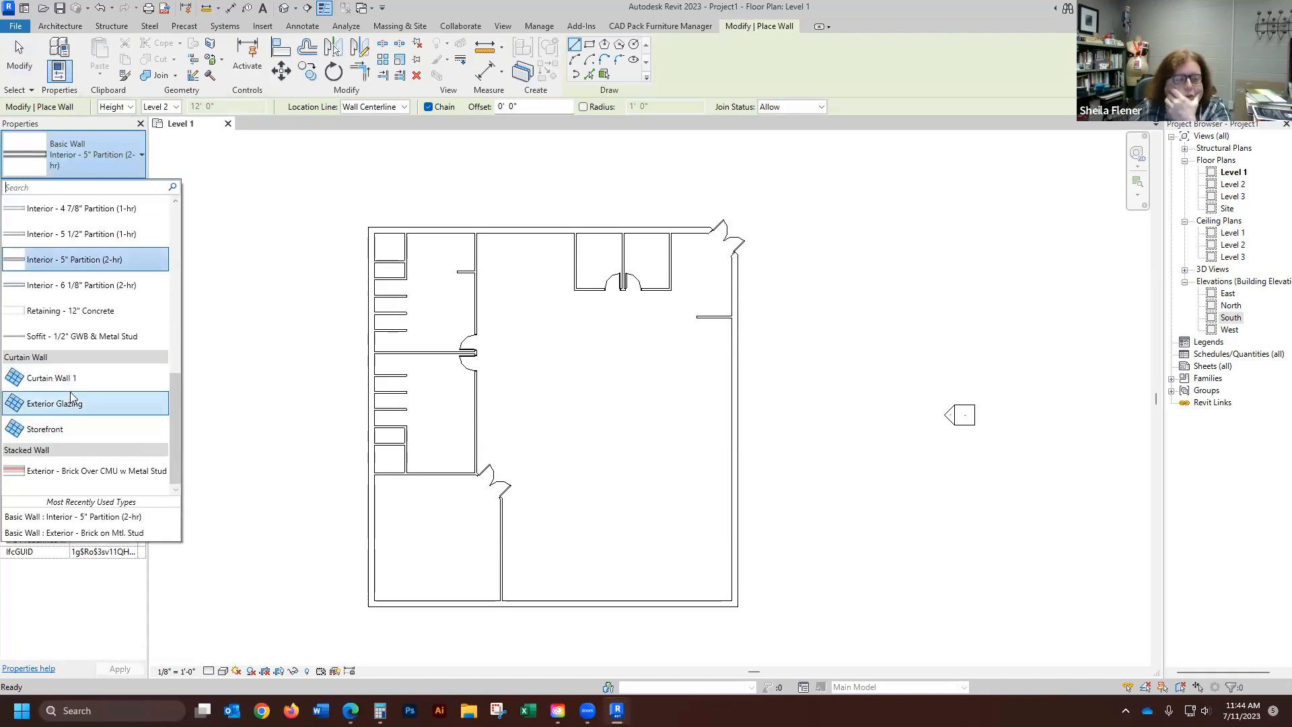
pyautogui.click(58, 433)
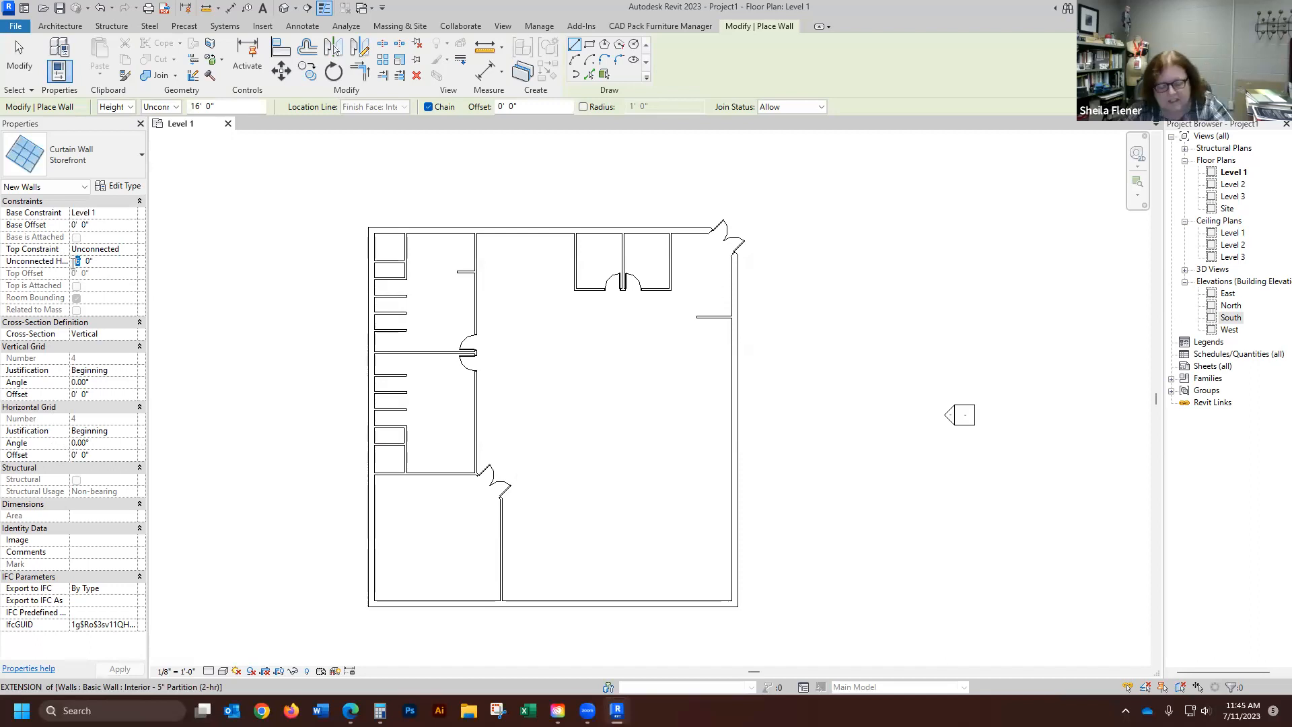
pyautogui.write('0')
pyautogui.scroll(2, 736, 330)
pyautogui.scroll(4, 733, 307)
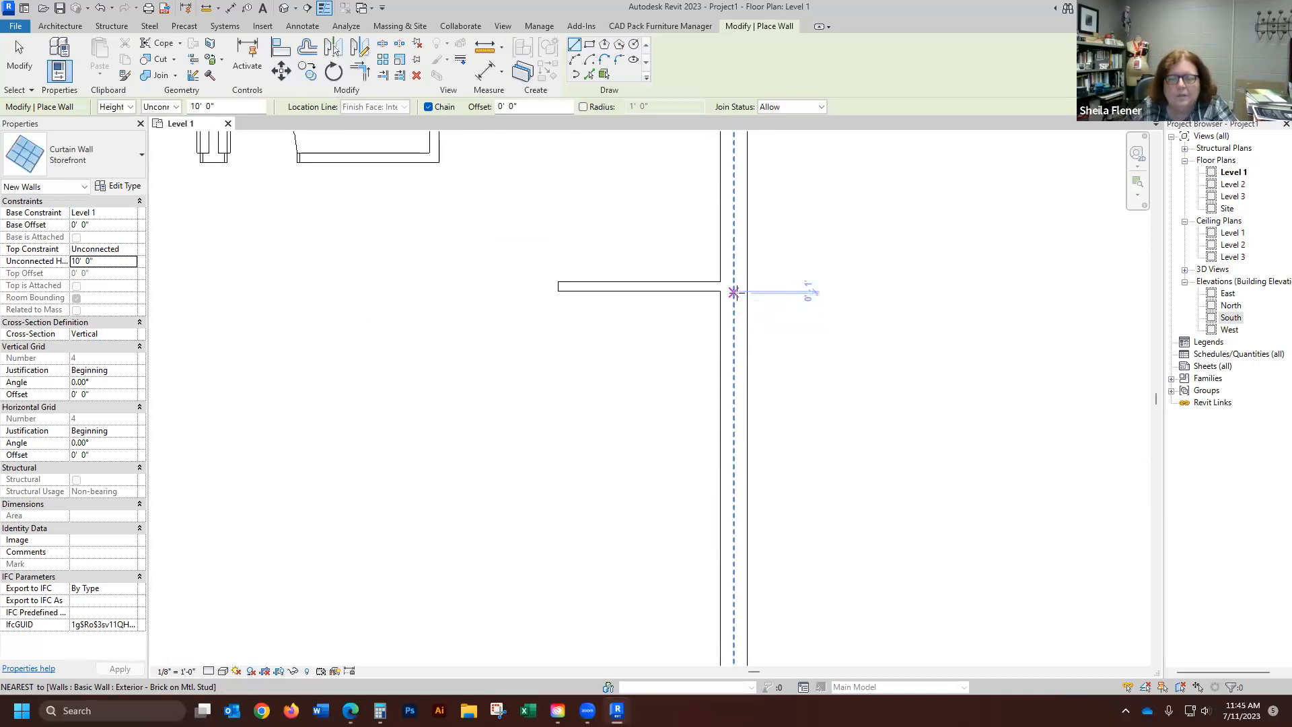
pyautogui.click(734, 292)
pyautogui.scroll(-3, 697, 228)
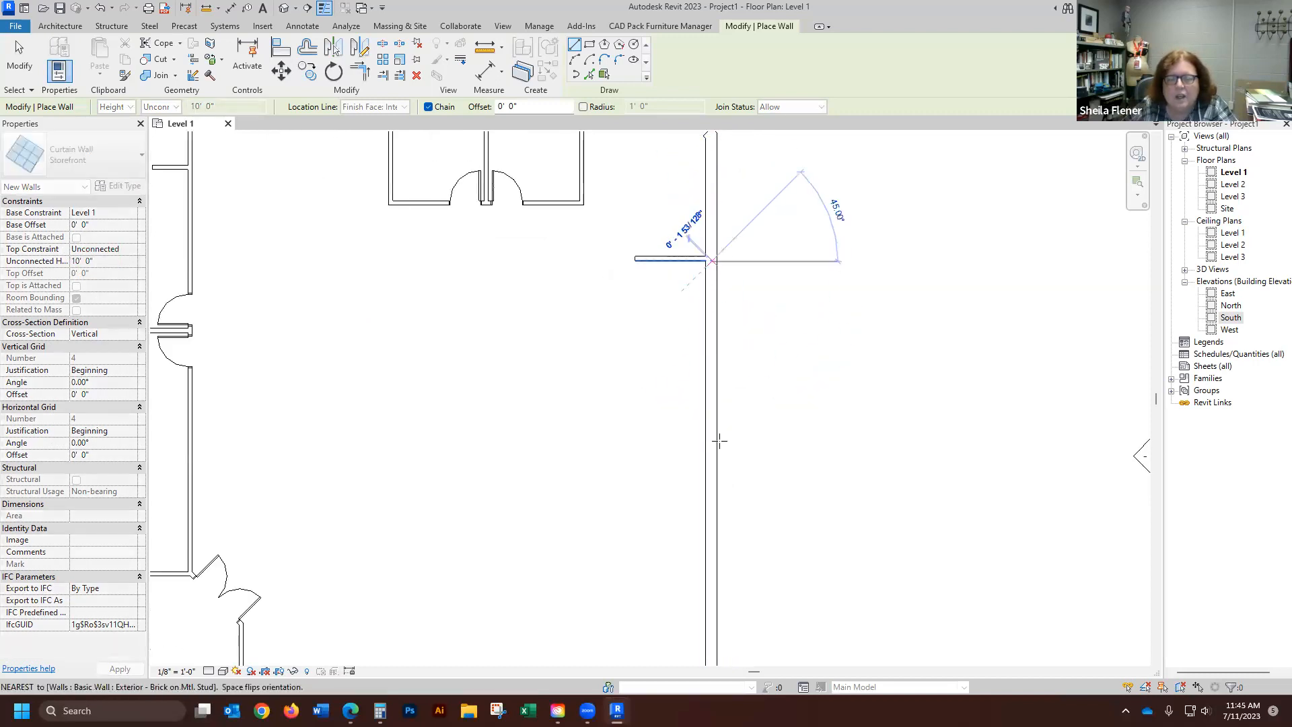
pyautogui.scroll(-5, 713, 393)
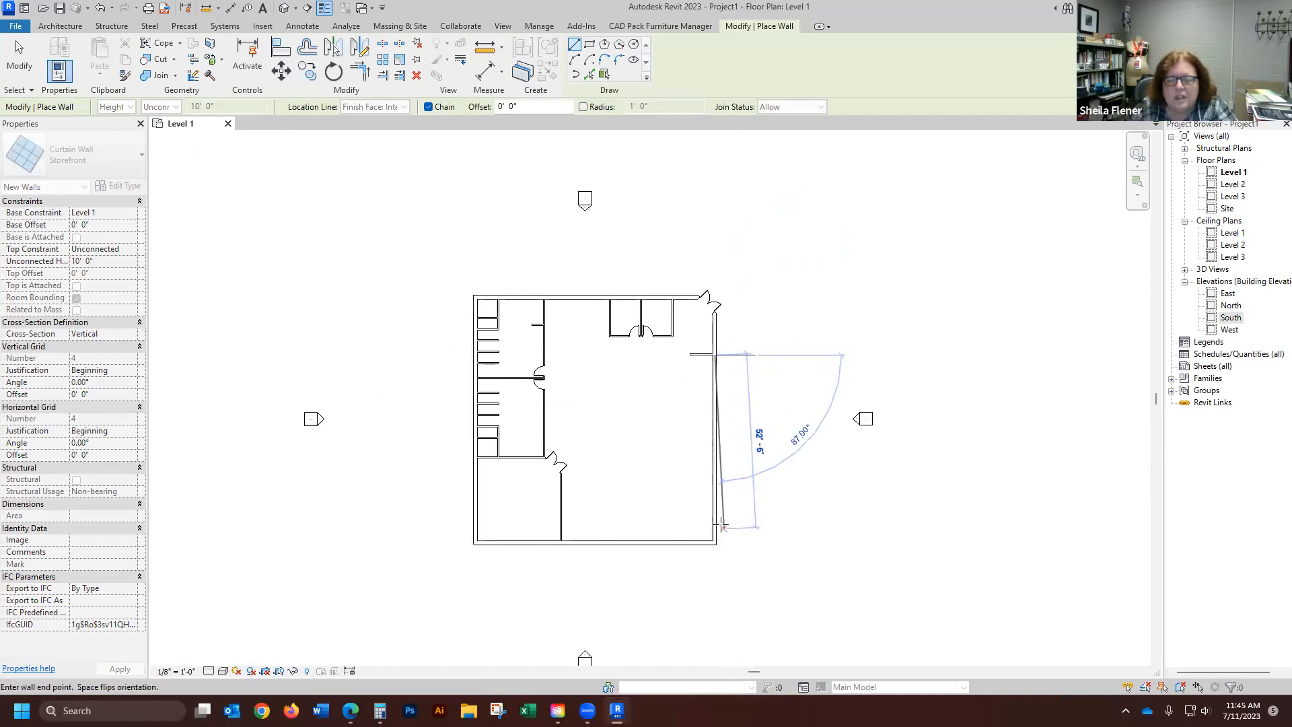
pyautogui.scroll(6, 712, 542)
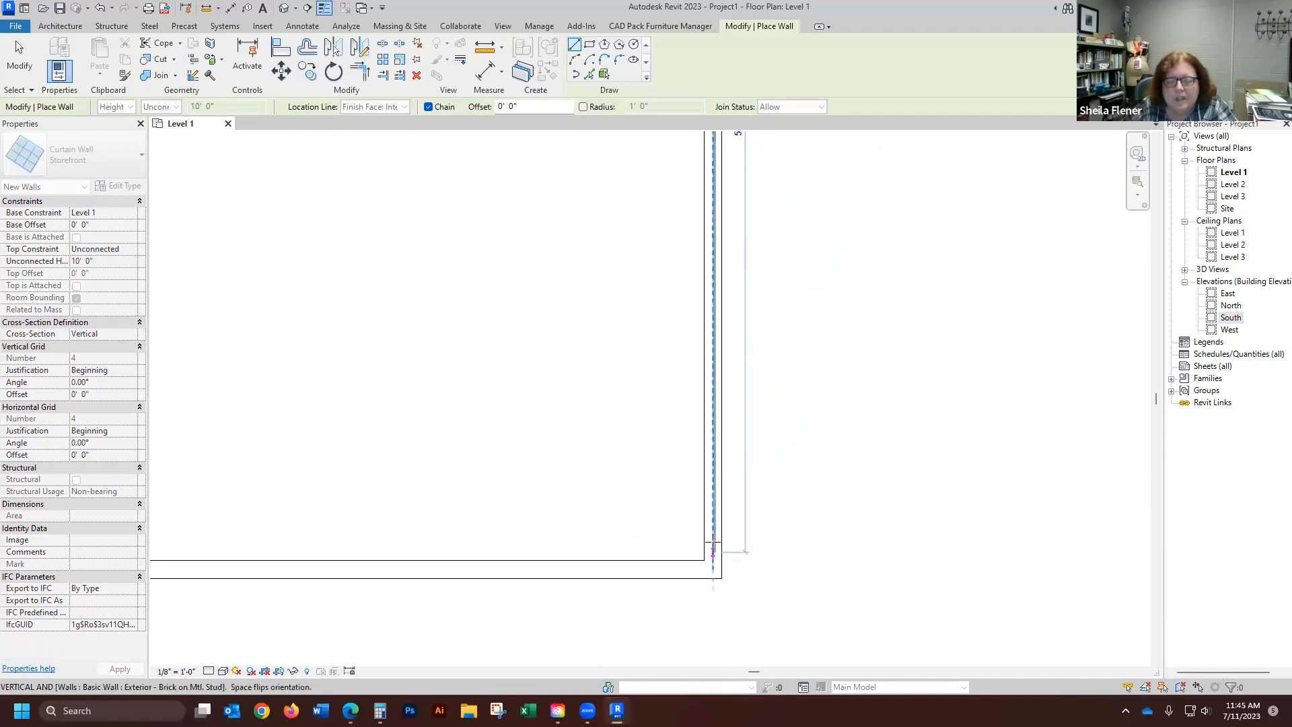
pyautogui.scroll(2, 712, 556)
pyautogui.click(714, 562)
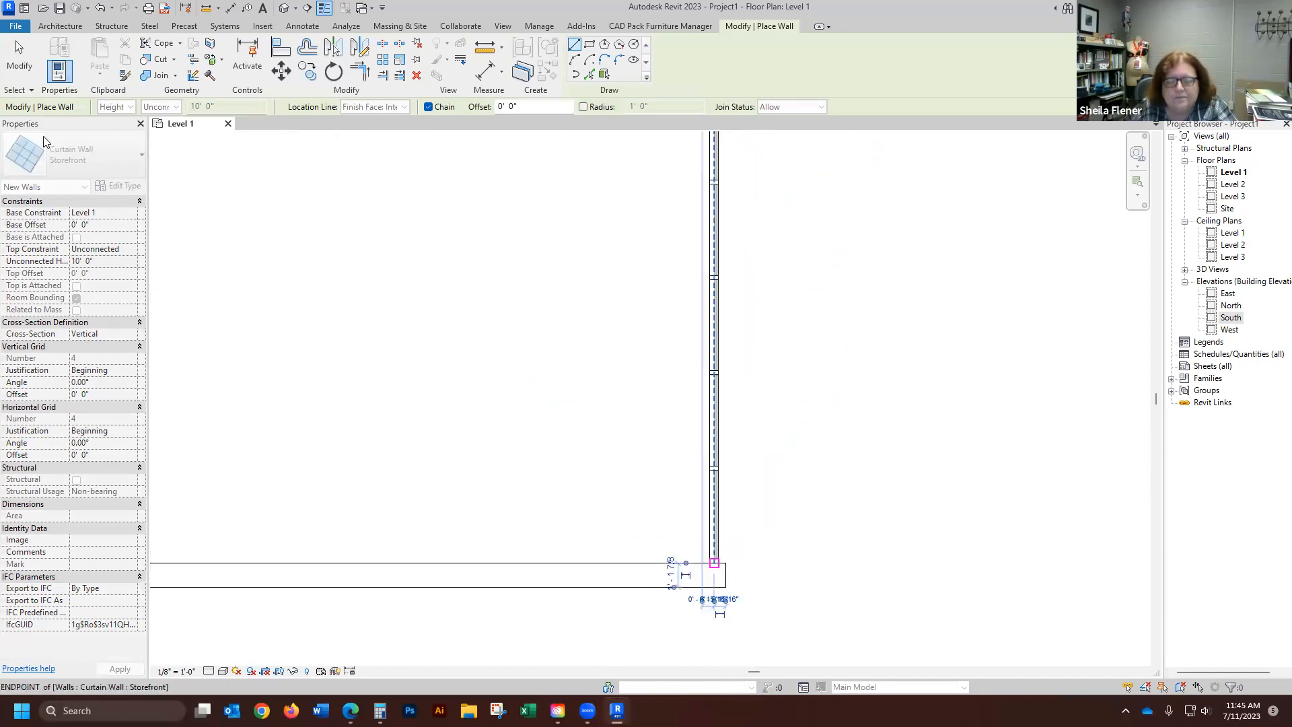
pyautogui.press('Escape')
pyautogui.press('Escape')
# - Open the default 3D view to inspect the storefront in the east wall
pyautogui.scroll(-6, 681, 566)
pyautogui.scroll(-1, 681, 567)
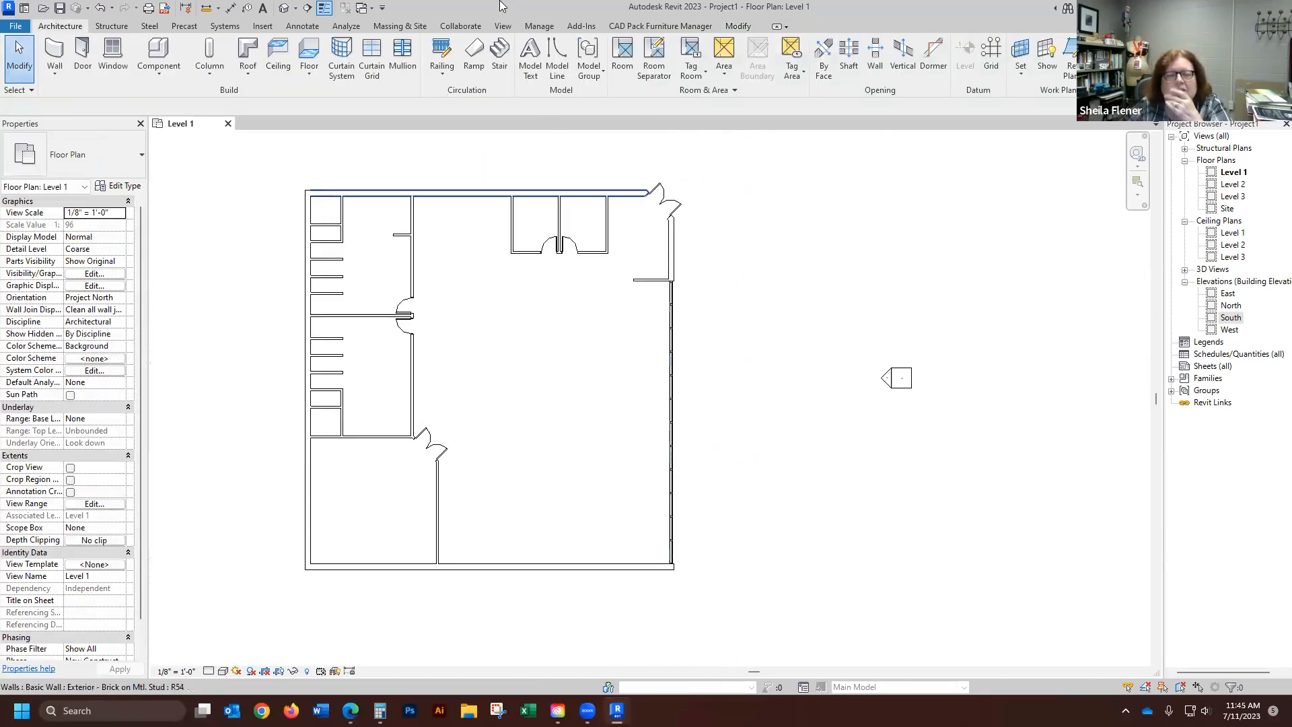
pyautogui.click(286, 8)
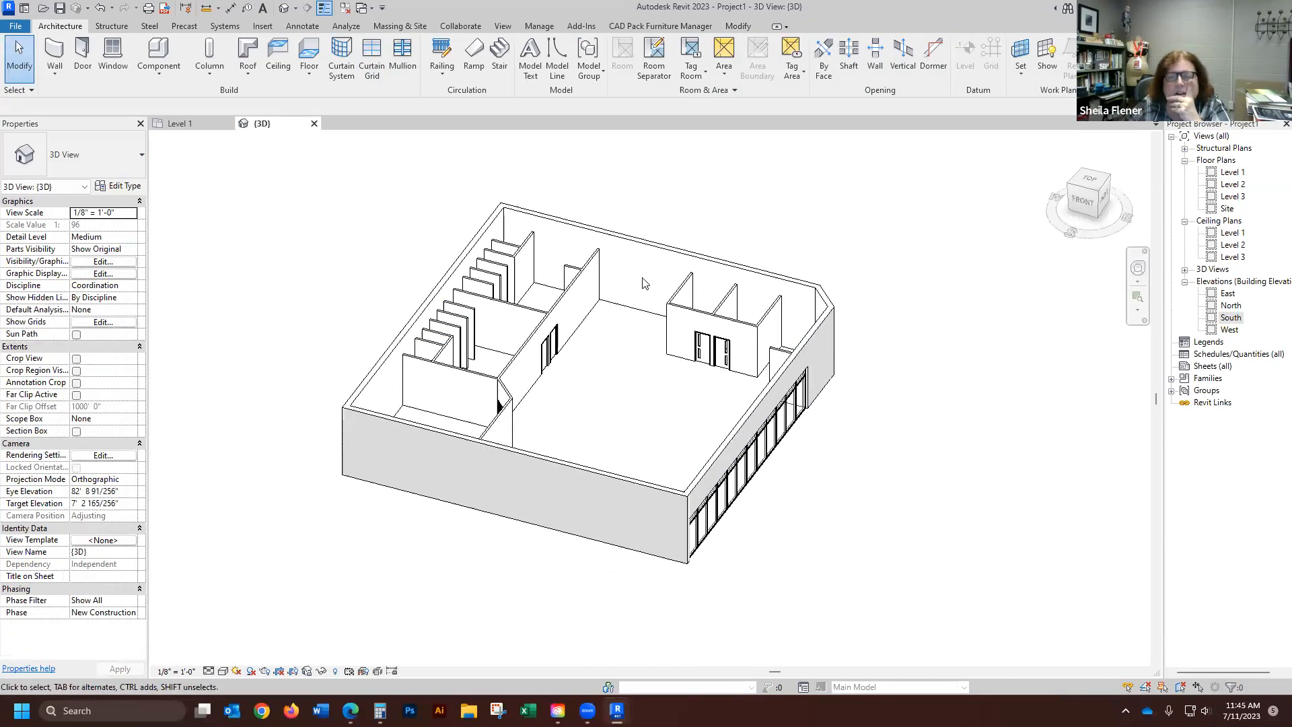
# - Inspect the east storefront in 3D from the southeast, both close up and with the whole building
pyautogui.moveTo(1091, 201)
pyautogui.mouseDown()
pyautogui.moveTo(755, 180)
pyautogui.moveTo(1065, 182)
pyautogui.mouseUp()
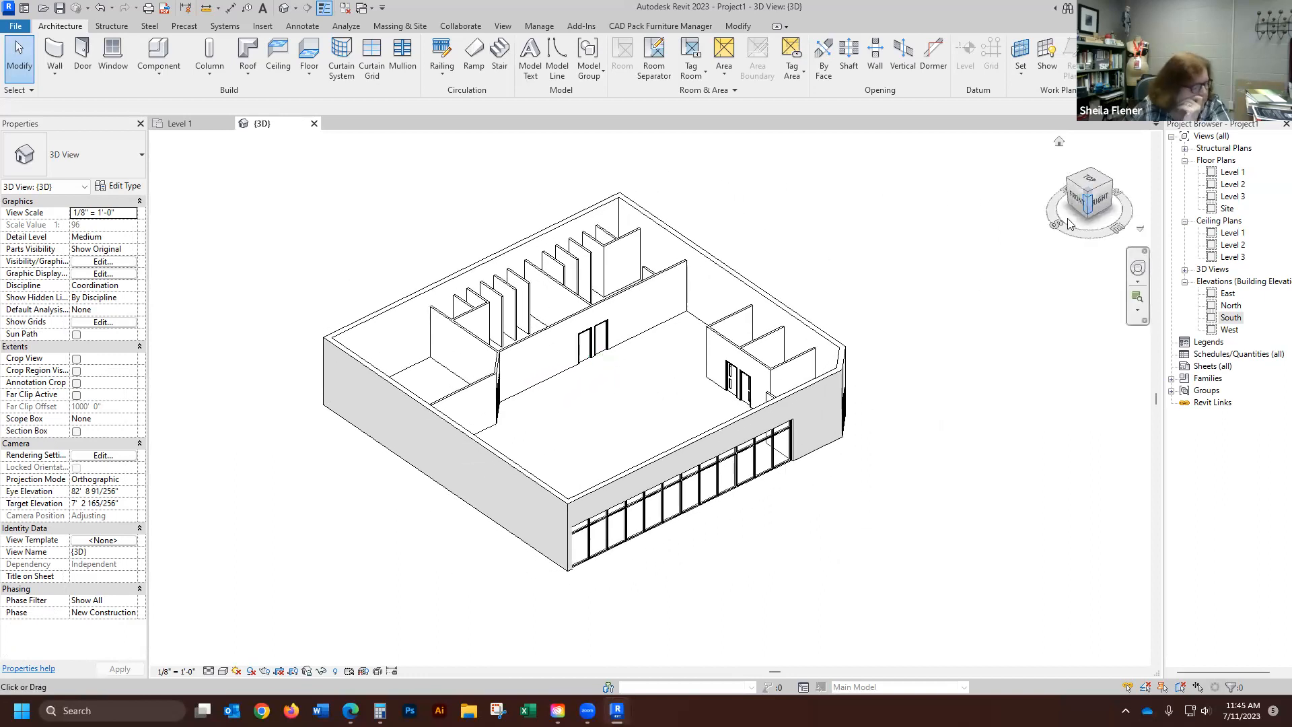
pyautogui.scroll(2, 789, 469)
pyautogui.scroll(5, 788, 469)
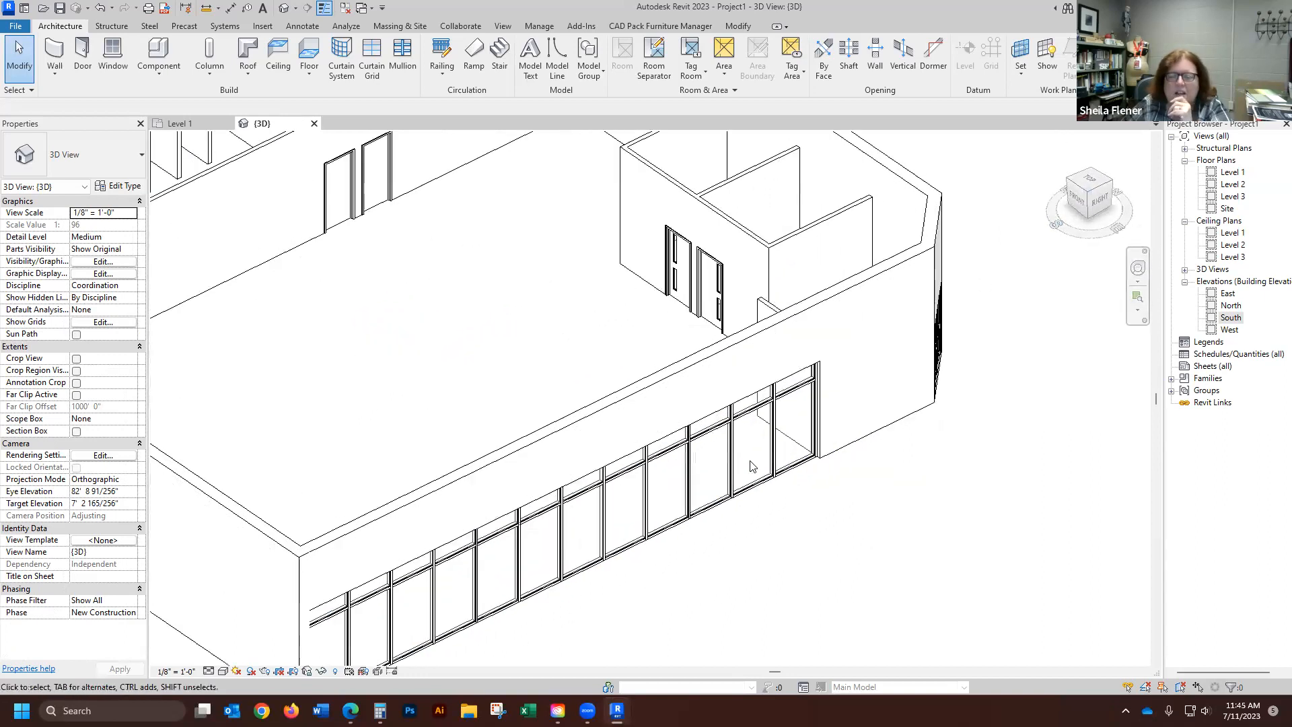
pyautogui.scroll(-5, 597, 494)
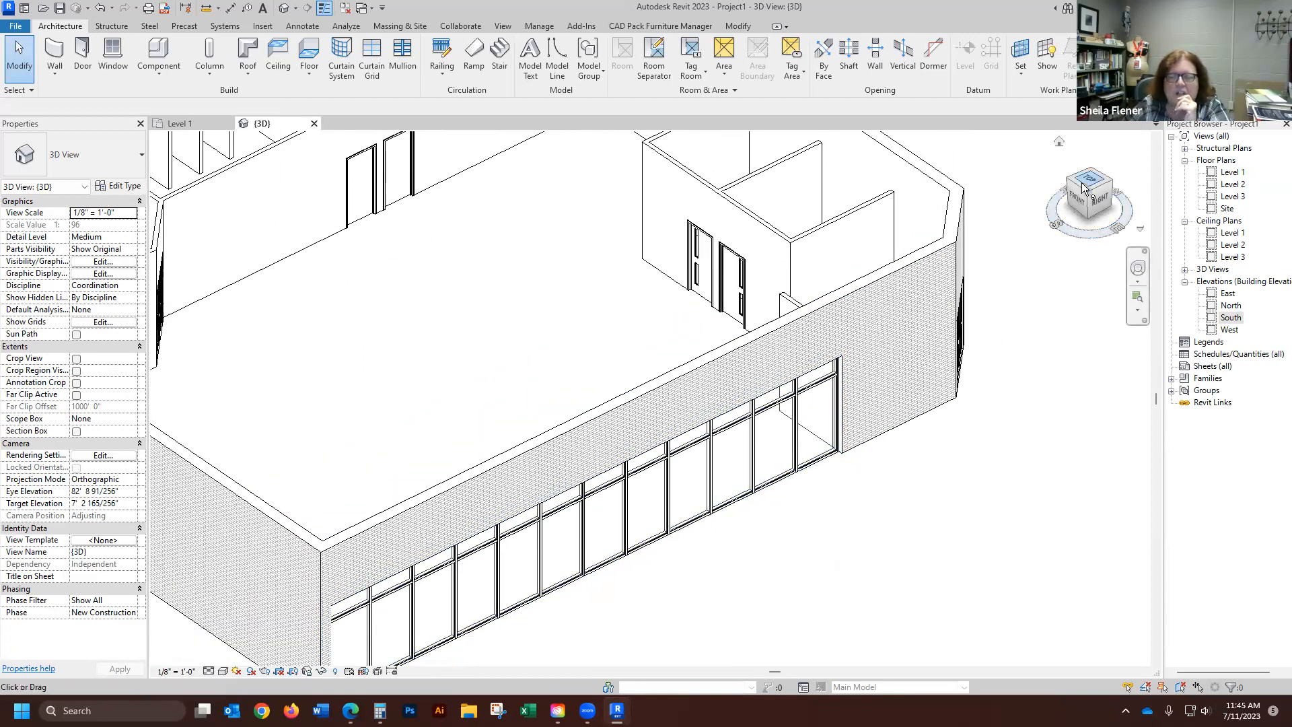
pyautogui.moveTo(1084, 192)
pyautogui.mouseDown()
pyautogui.moveTo(156, 182)
pyautogui.moveTo(202, 235)
pyautogui.mouseUp()
pyautogui.scroll(-5, 239, 293)
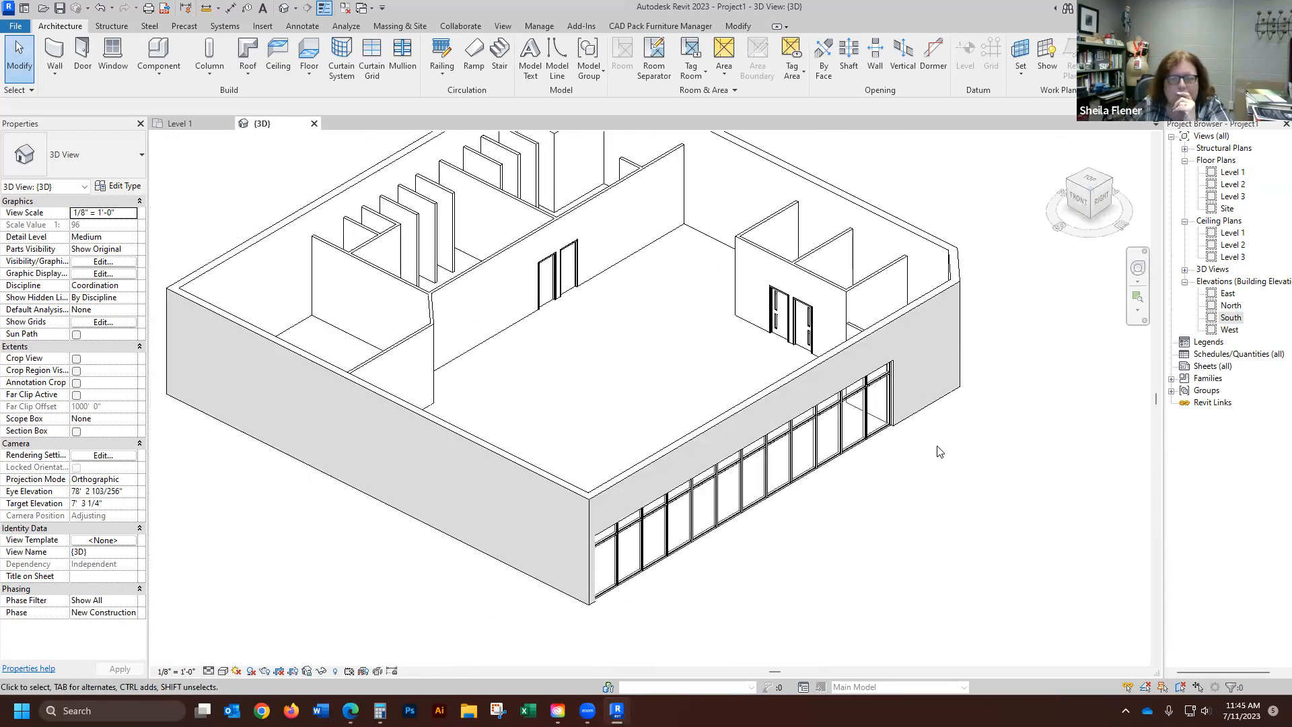
# - On the Level 1 plan, draw a Curtain Wall 1 about 8'-6" long inside the small north rooms' east partition, starting about 1'-0" from the north wall
pyautogui.click(191, 124)
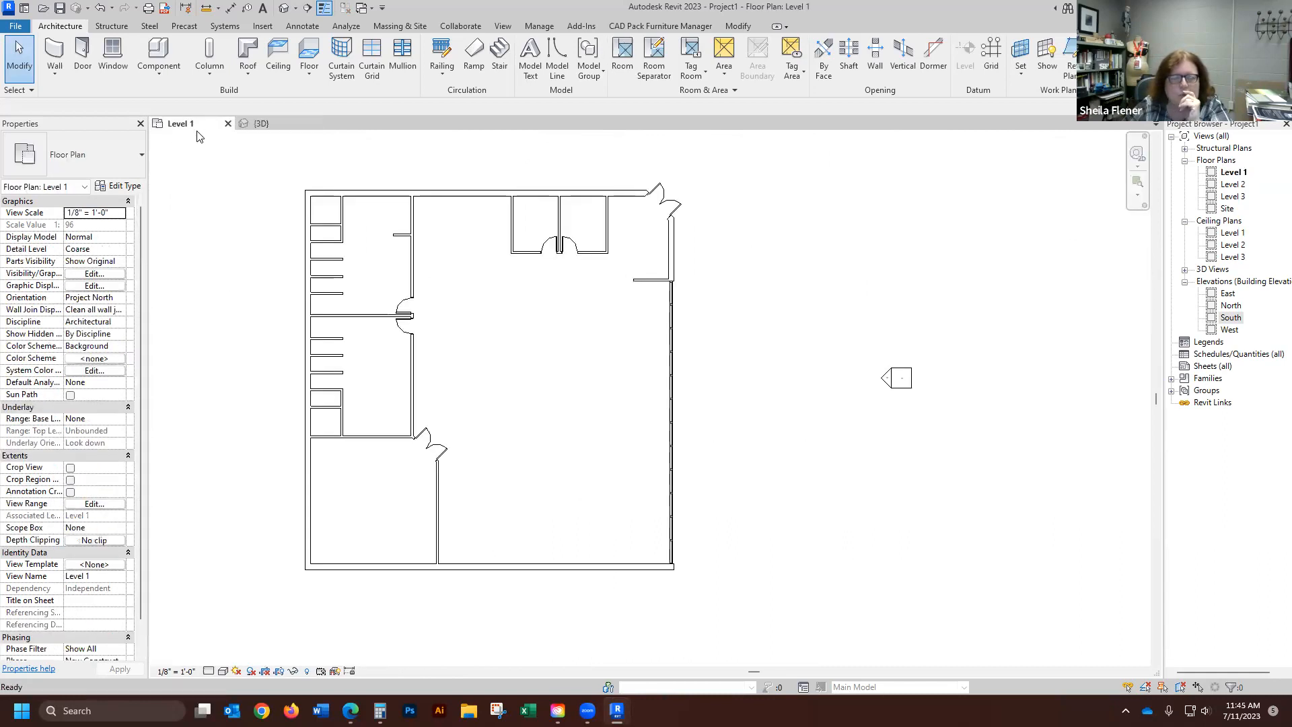
pyautogui.scroll(4, 535, 173)
pyautogui.scroll(5, 544, 174)
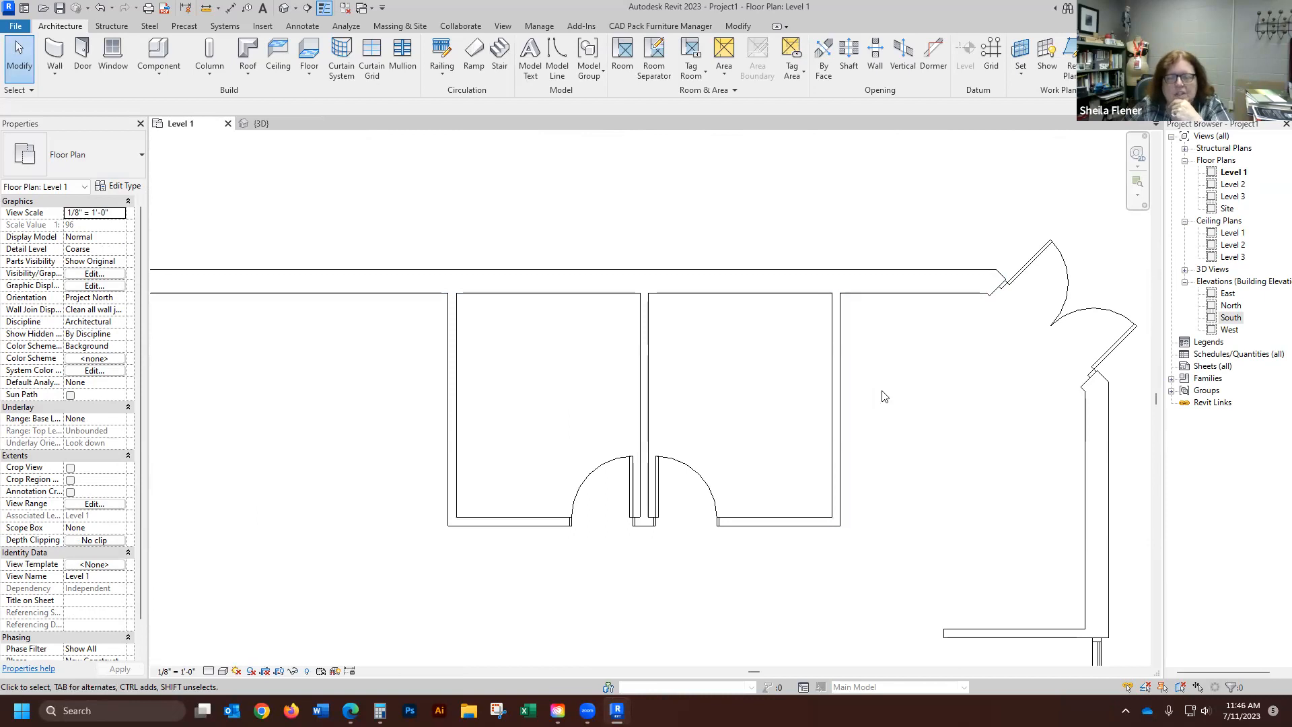
pyautogui.scroll(-3, 727, 323)
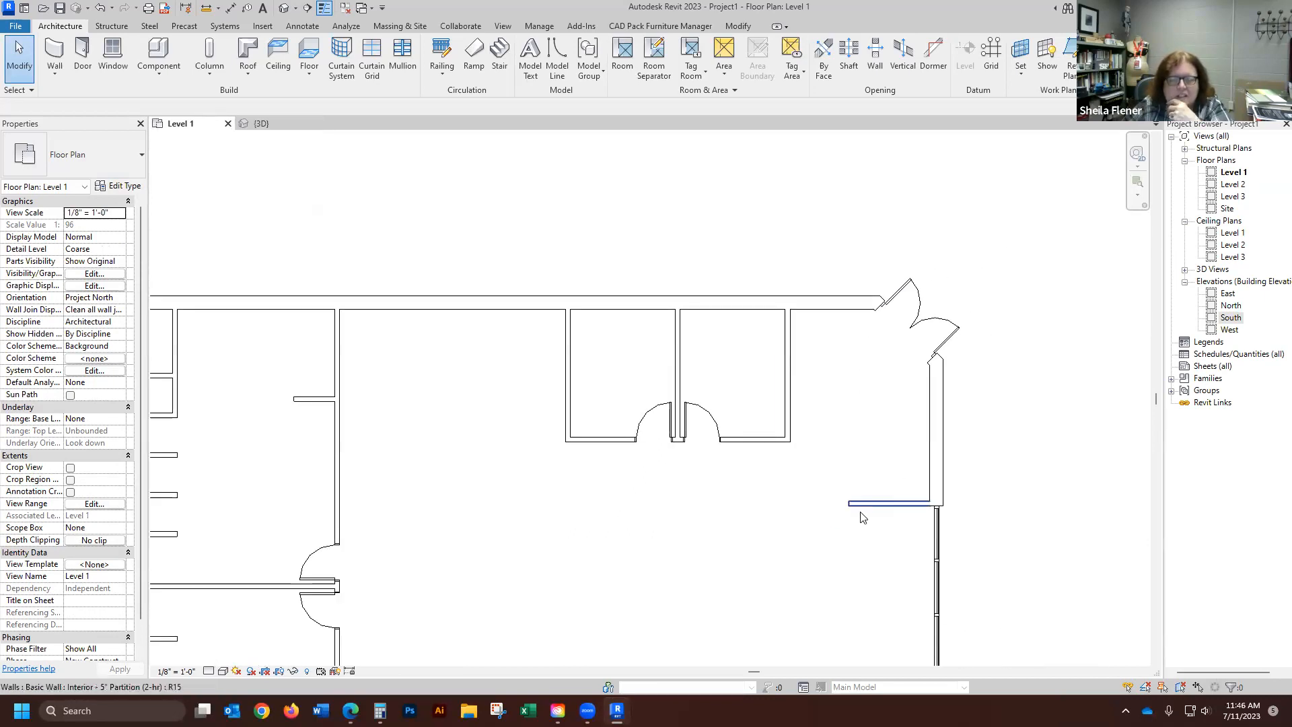
pyautogui.scroll(2, 764, 397)
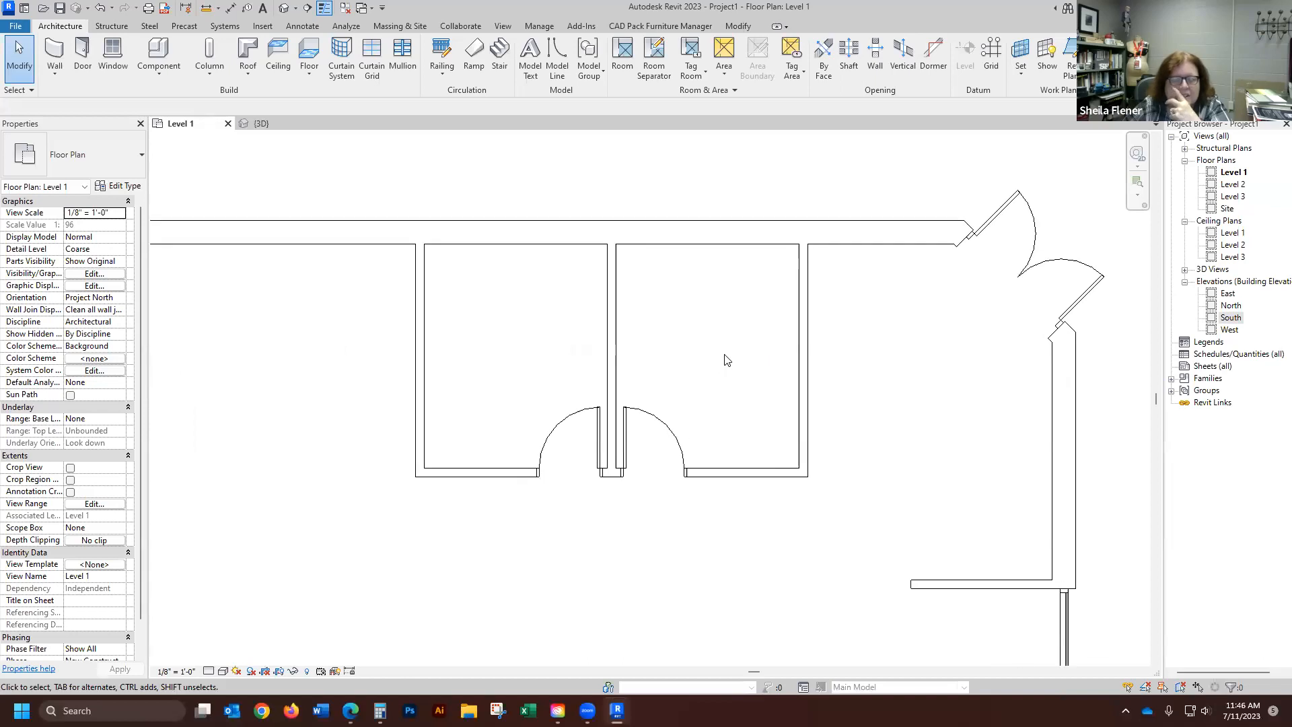
pyautogui.click(57, 64)
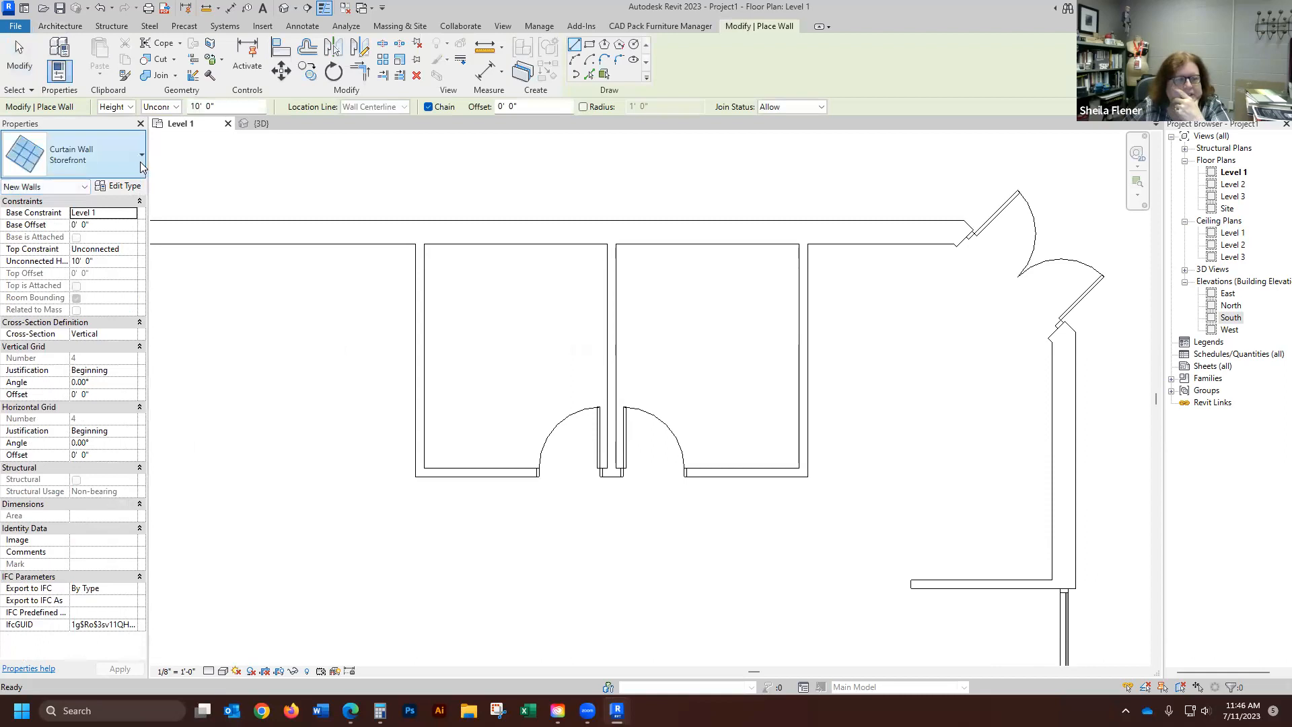
pyautogui.click(142, 167)
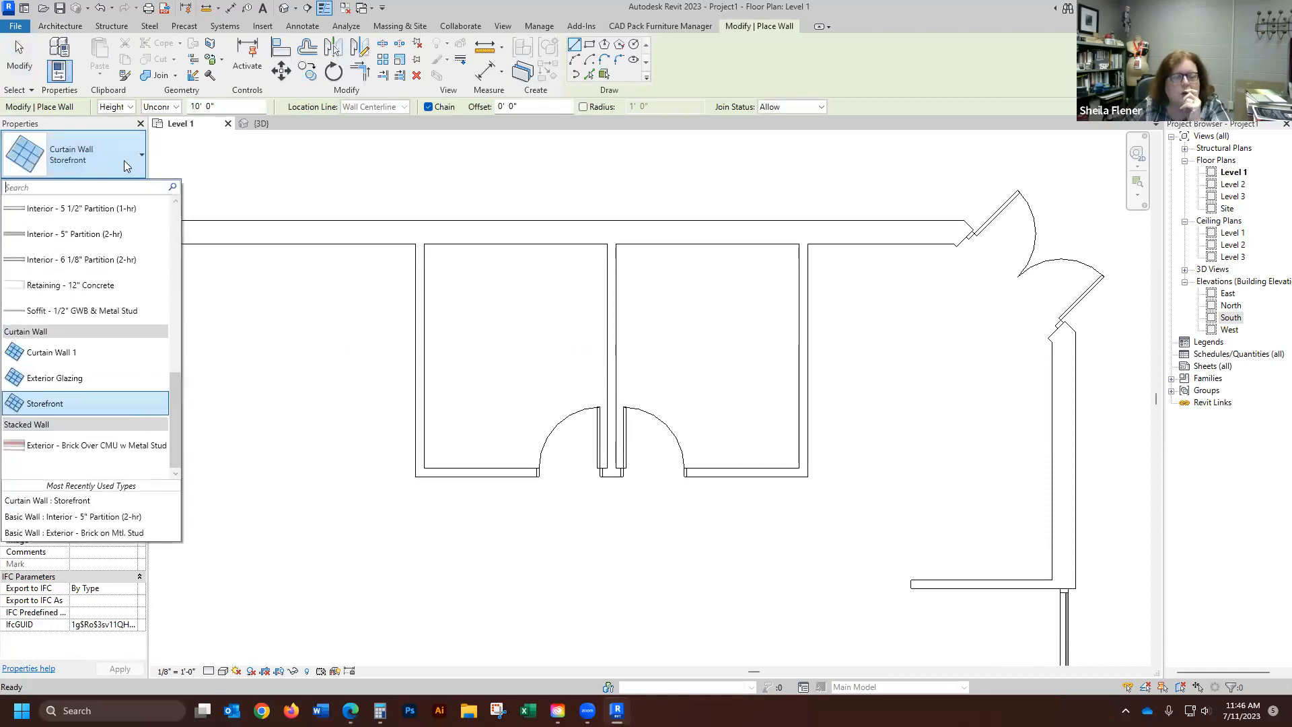
pyautogui.click(53, 354)
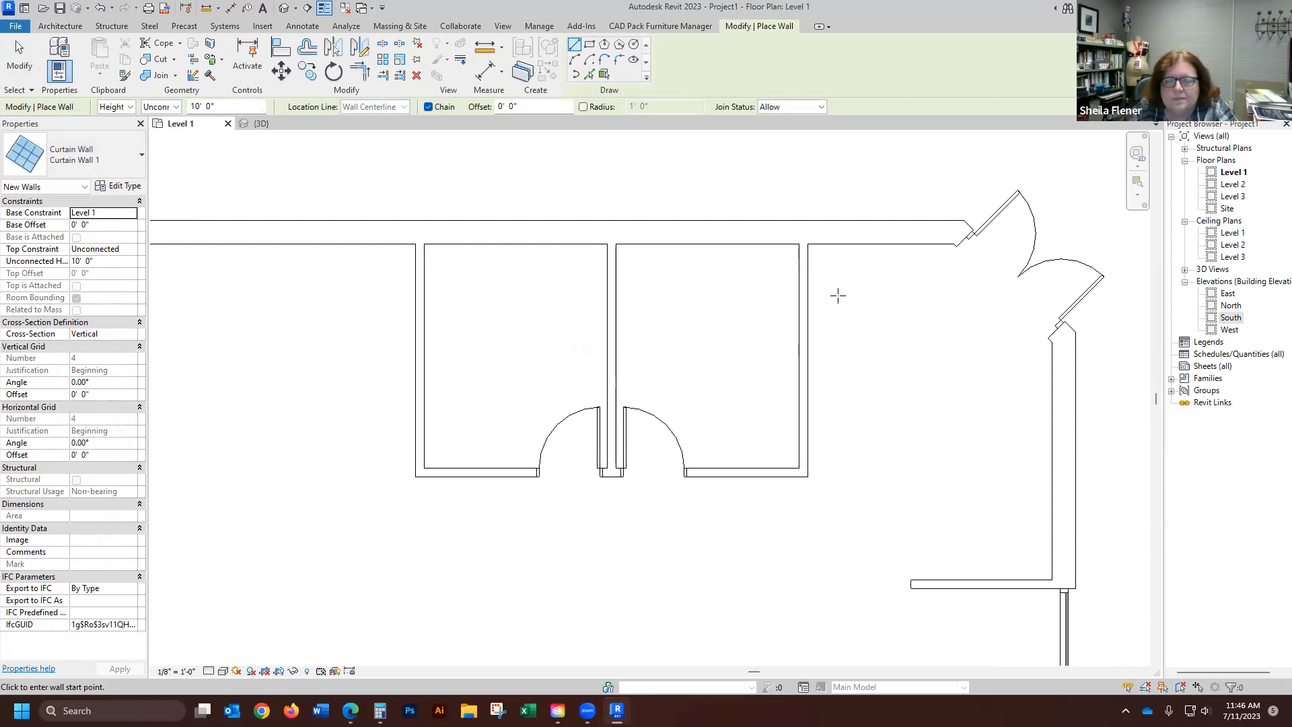
pyautogui.scroll(3, 845, 289)
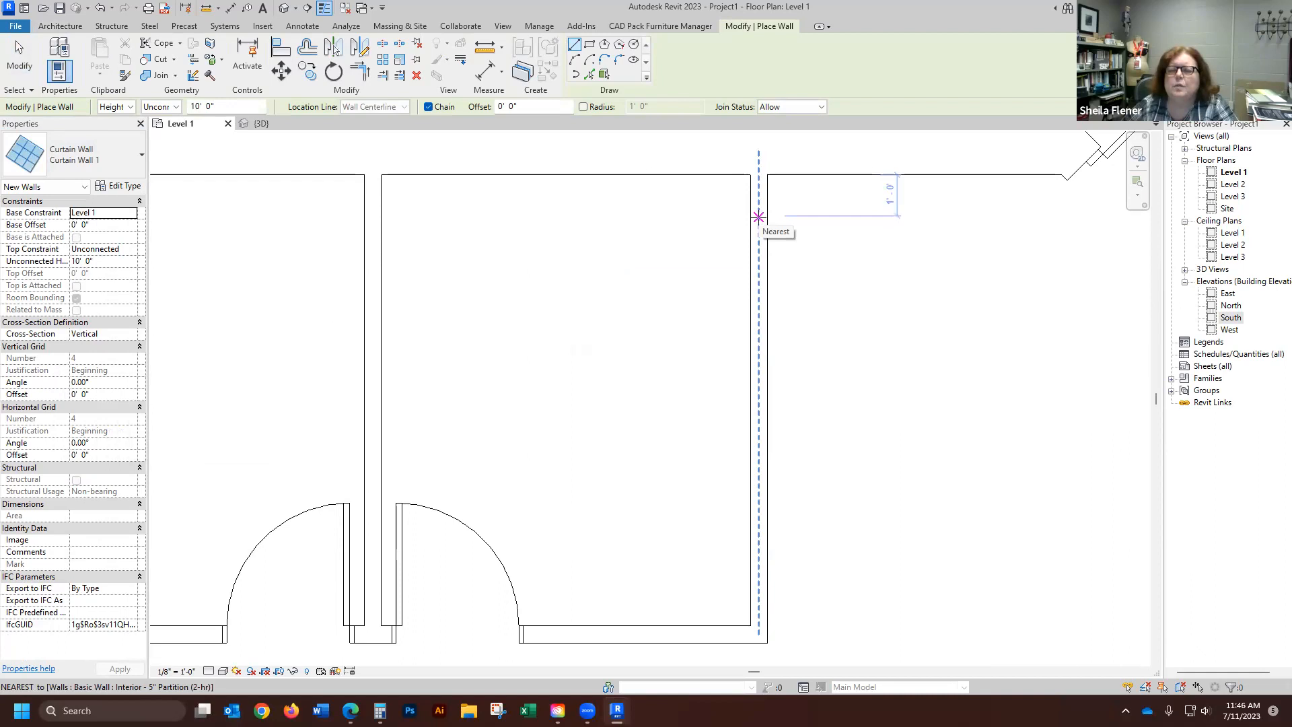
pyautogui.click(758, 216)
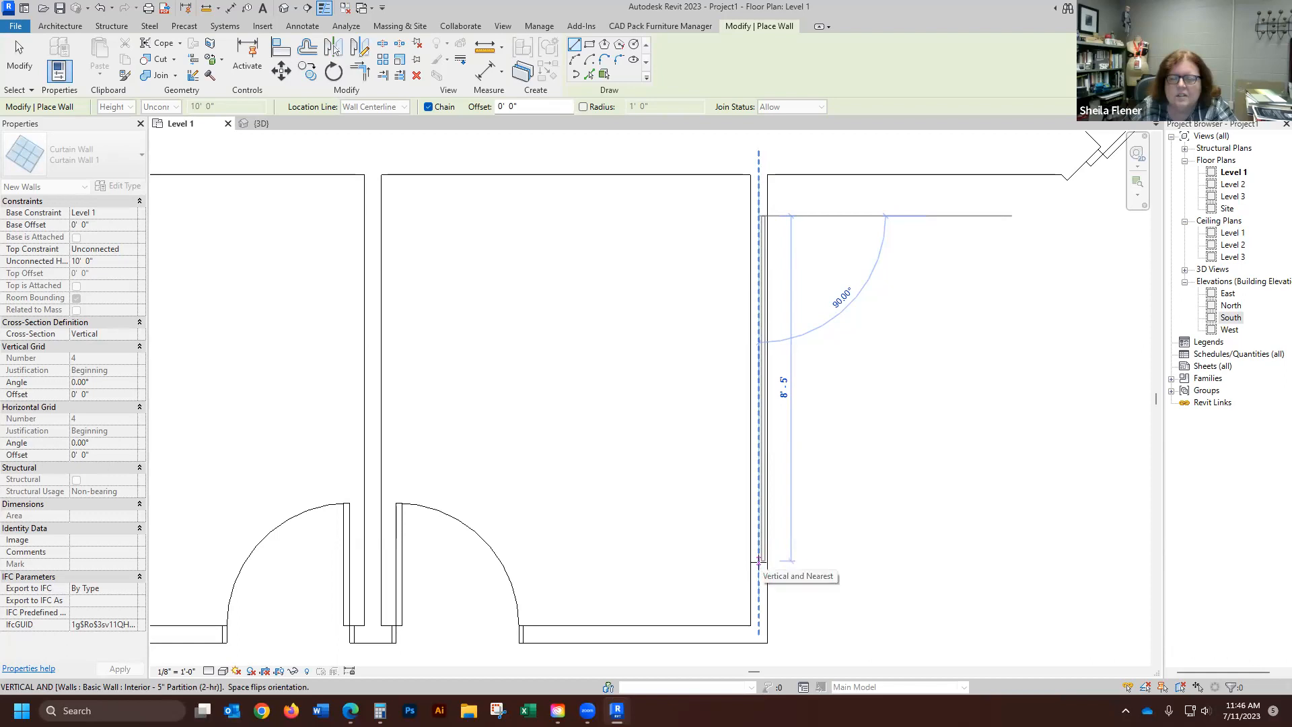
pyautogui.click(759, 564)
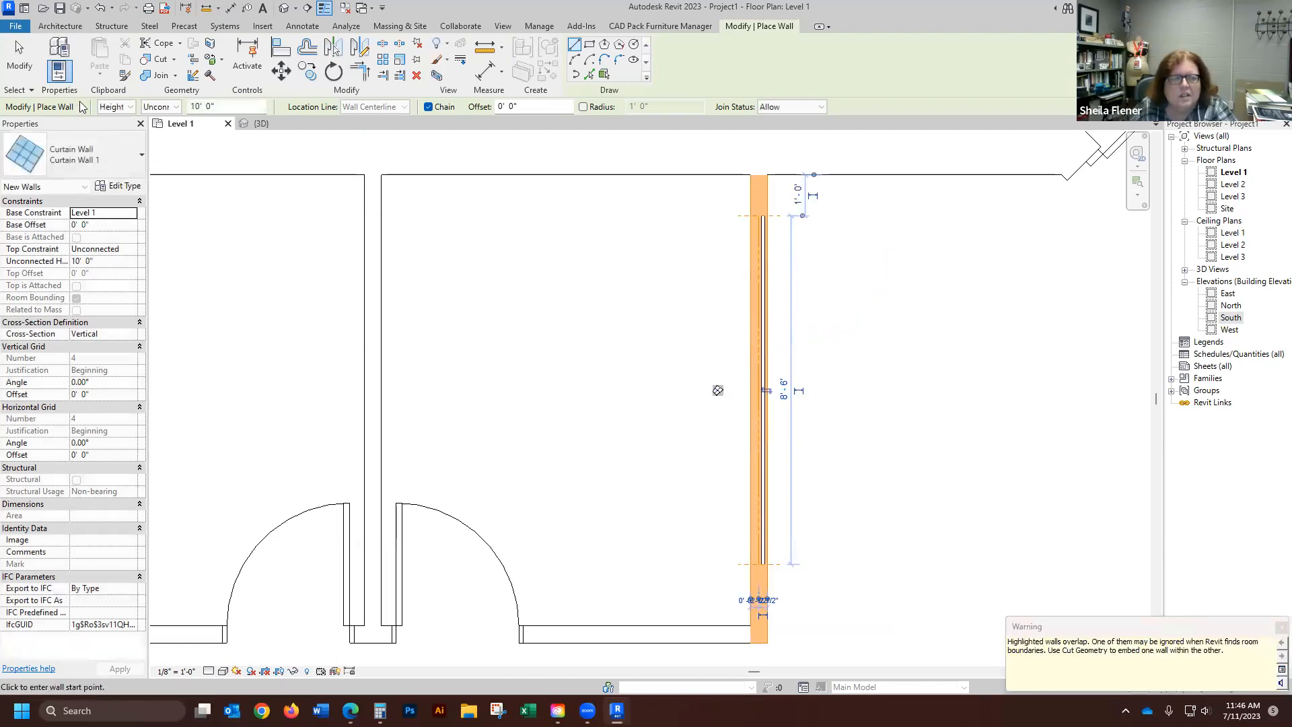
# - Finish placing the curtain wall and nudge it toward the room interior so it sits within the east partition's thickness
pyautogui.press('Escape')
pyautogui.press('Escape')
pyautogui.scroll(-1, 842, 353)
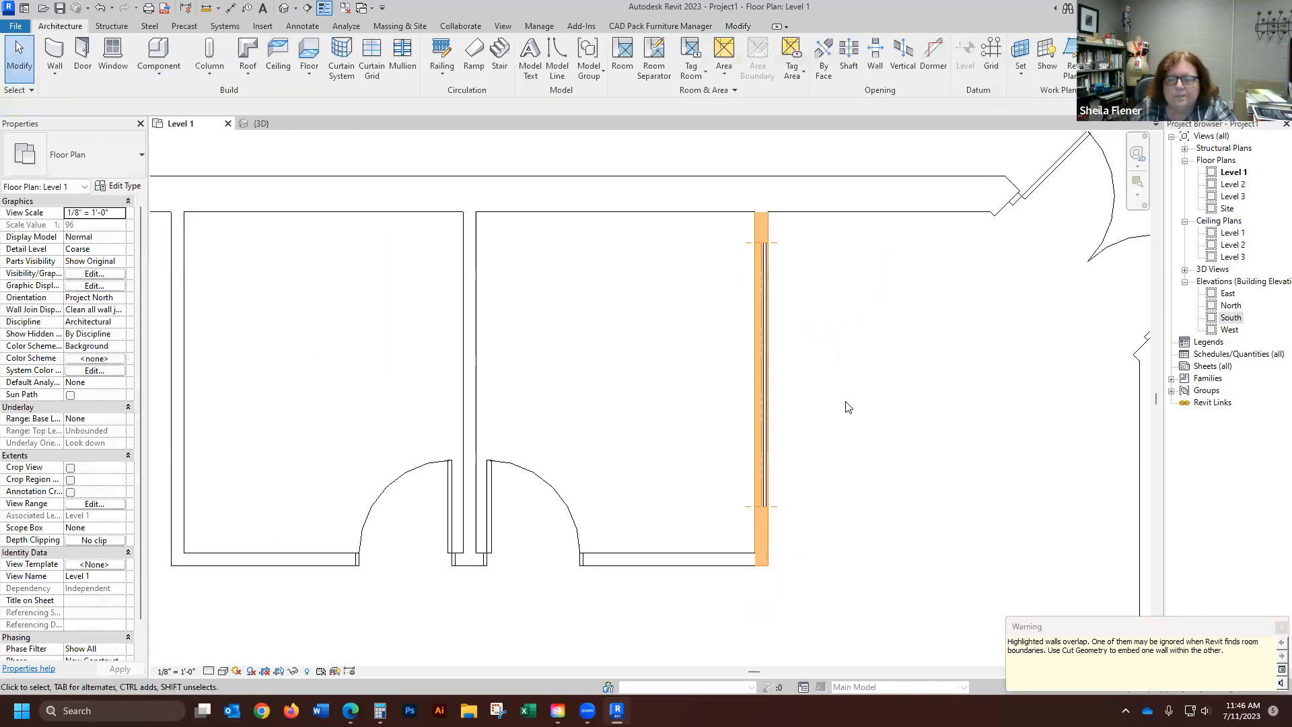
pyautogui.scroll(2, 741, 562)
pyautogui.scroll(2, 782, 494)
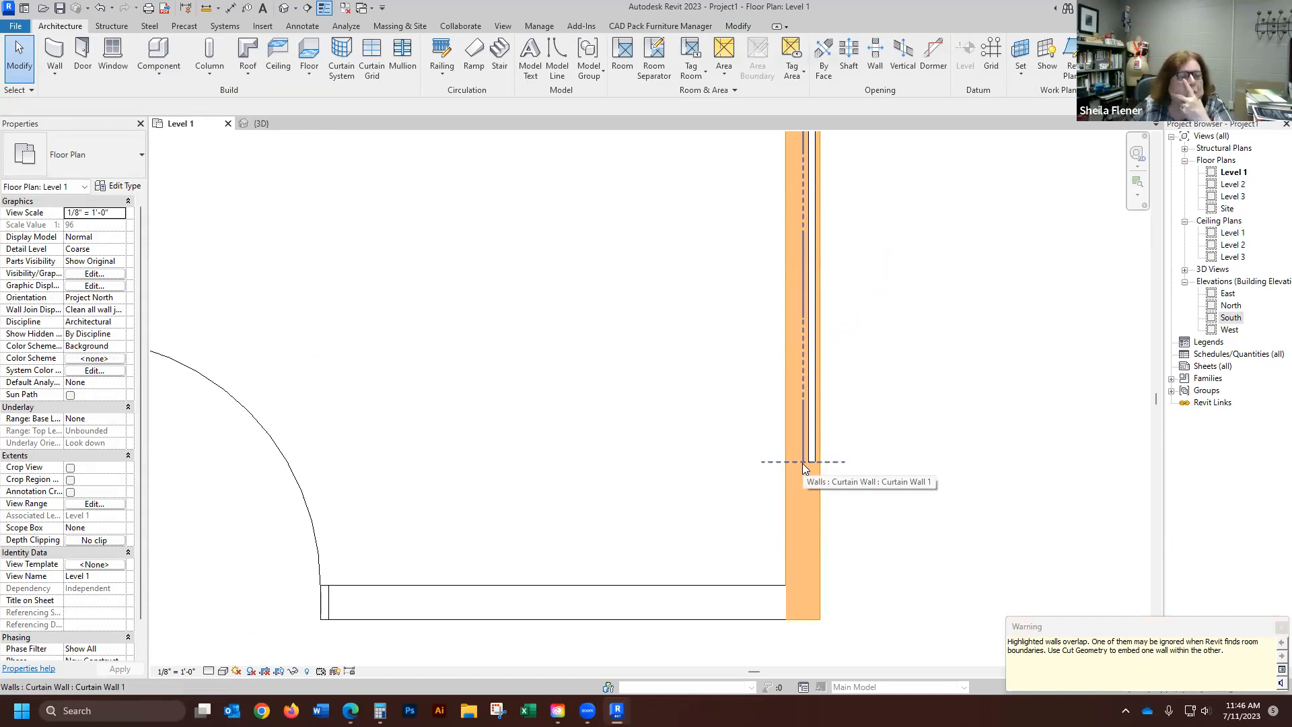
pyautogui.click(808, 419)
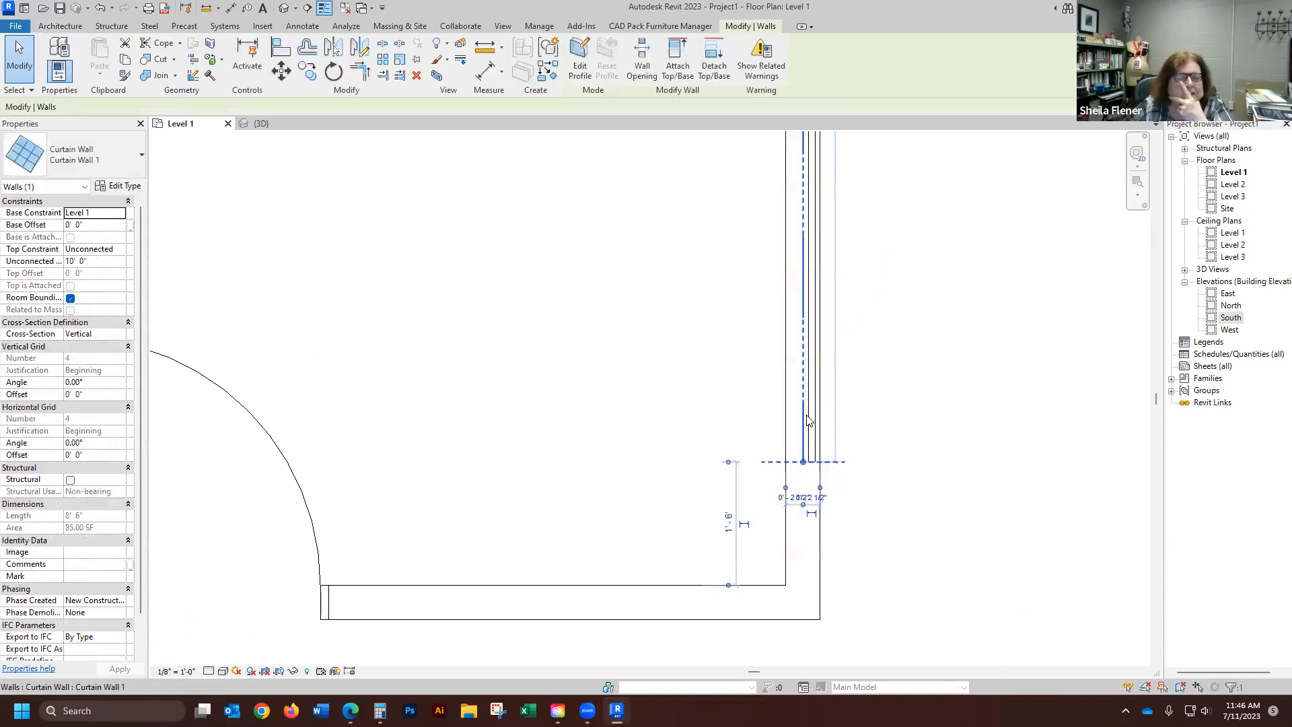
pyautogui.click(920, 424)
pyautogui.scroll(-3, 636, 471)
pyautogui.scroll(3, 709, 418)
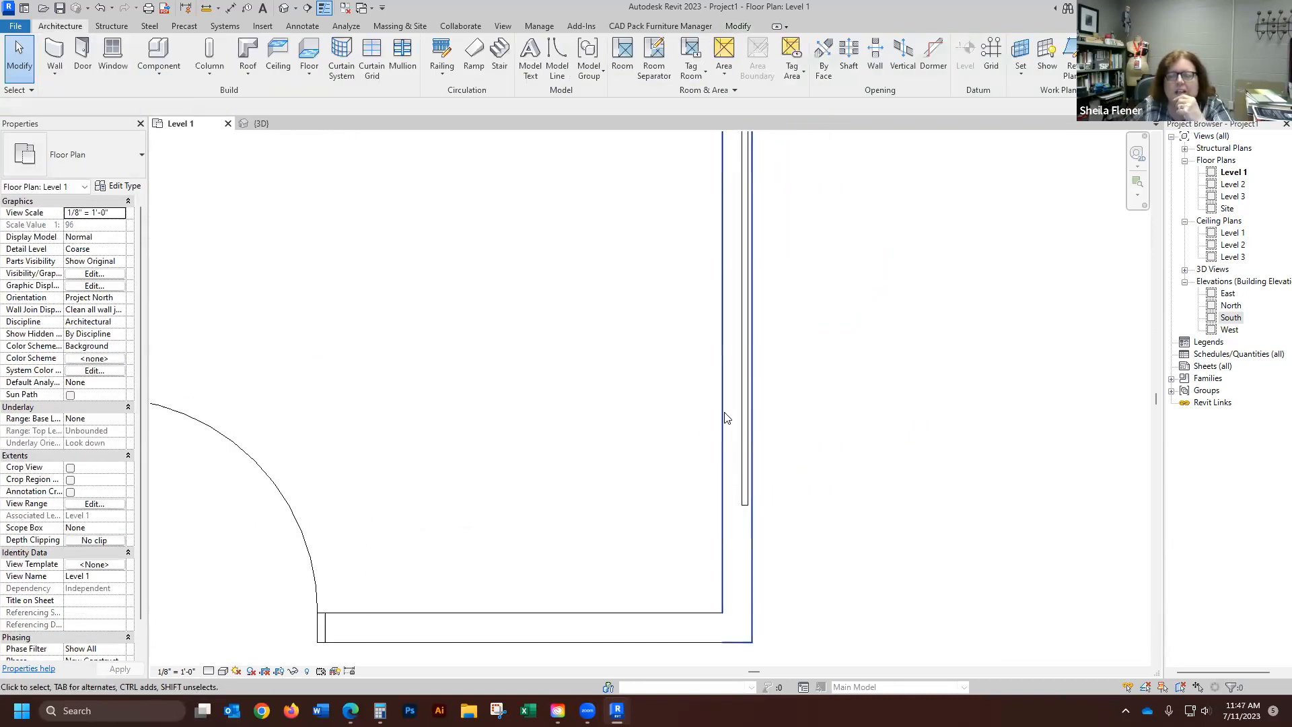
pyautogui.click(743, 416)
pyautogui.press('Left')
pyautogui.press('Left')
pyautogui.press('Left')
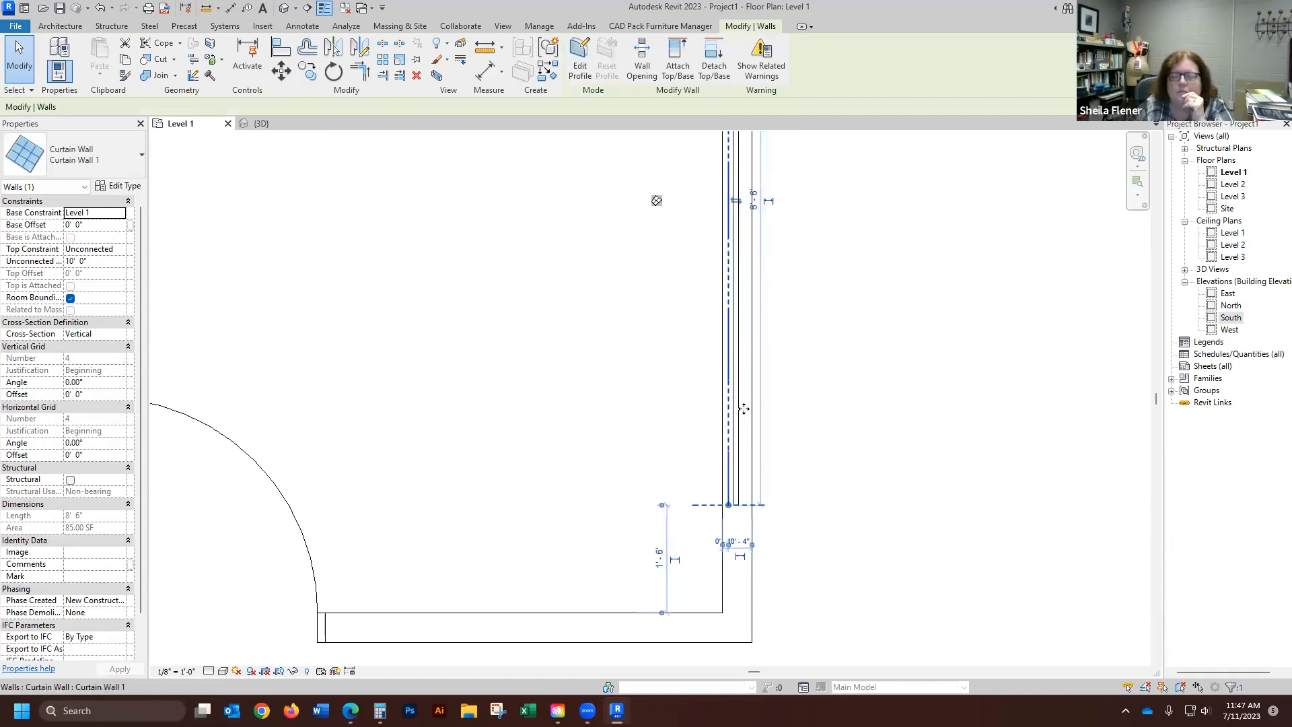
pyautogui.click(639, 387)
pyautogui.scroll(-1, 761, 404)
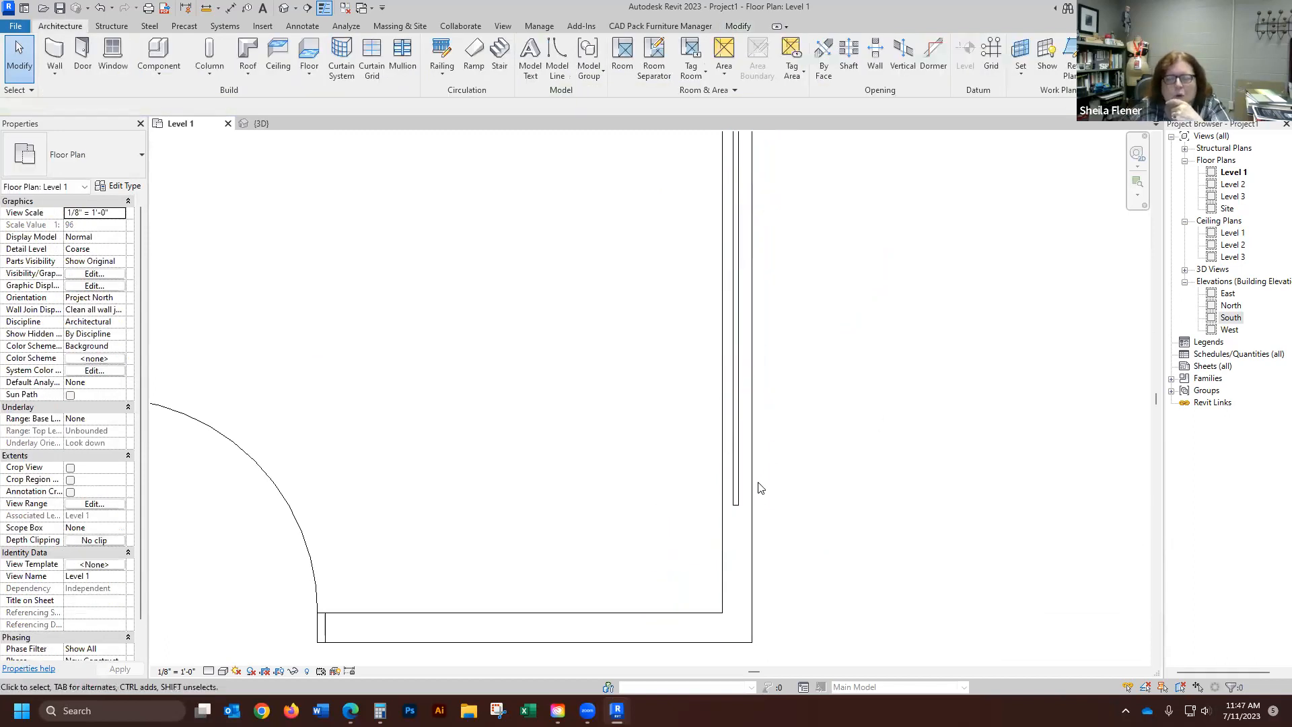
# - Inspect in the 3D view how the curtain wall overlaps the east interior partition
pyautogui.scroll(-2, 725, 385)
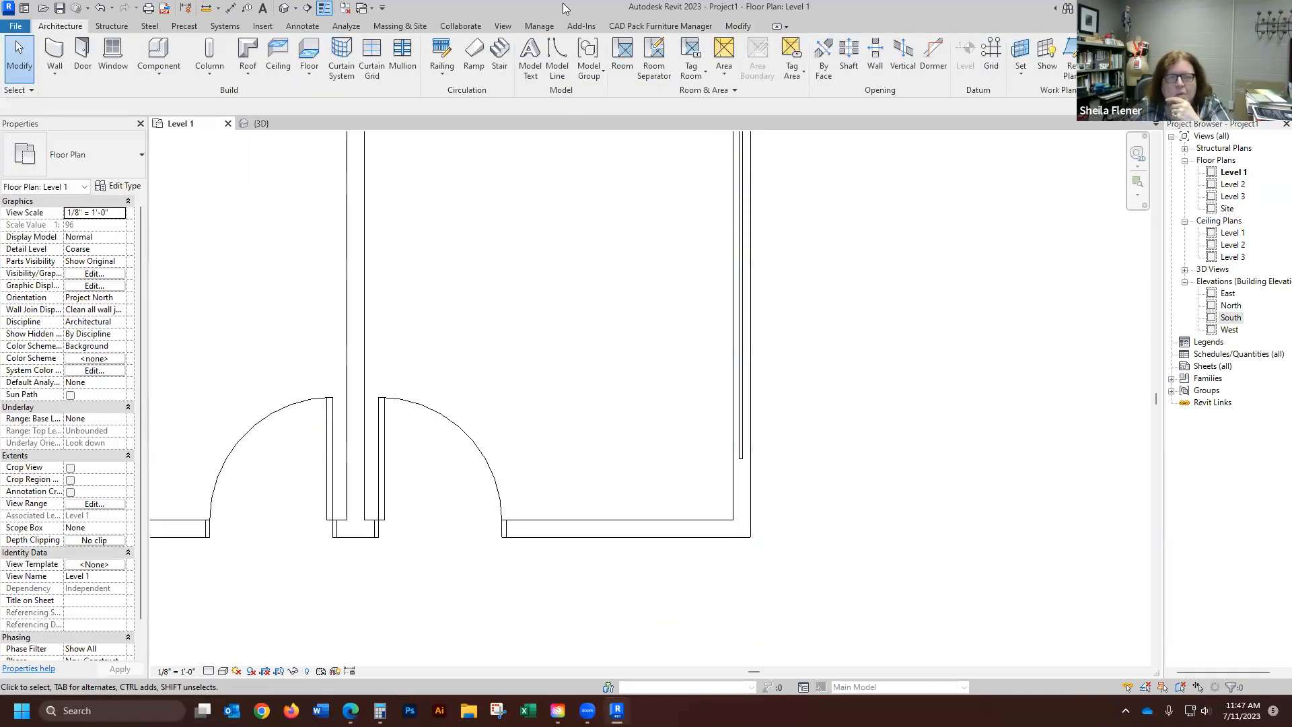
pyautogui.click(739, 26)
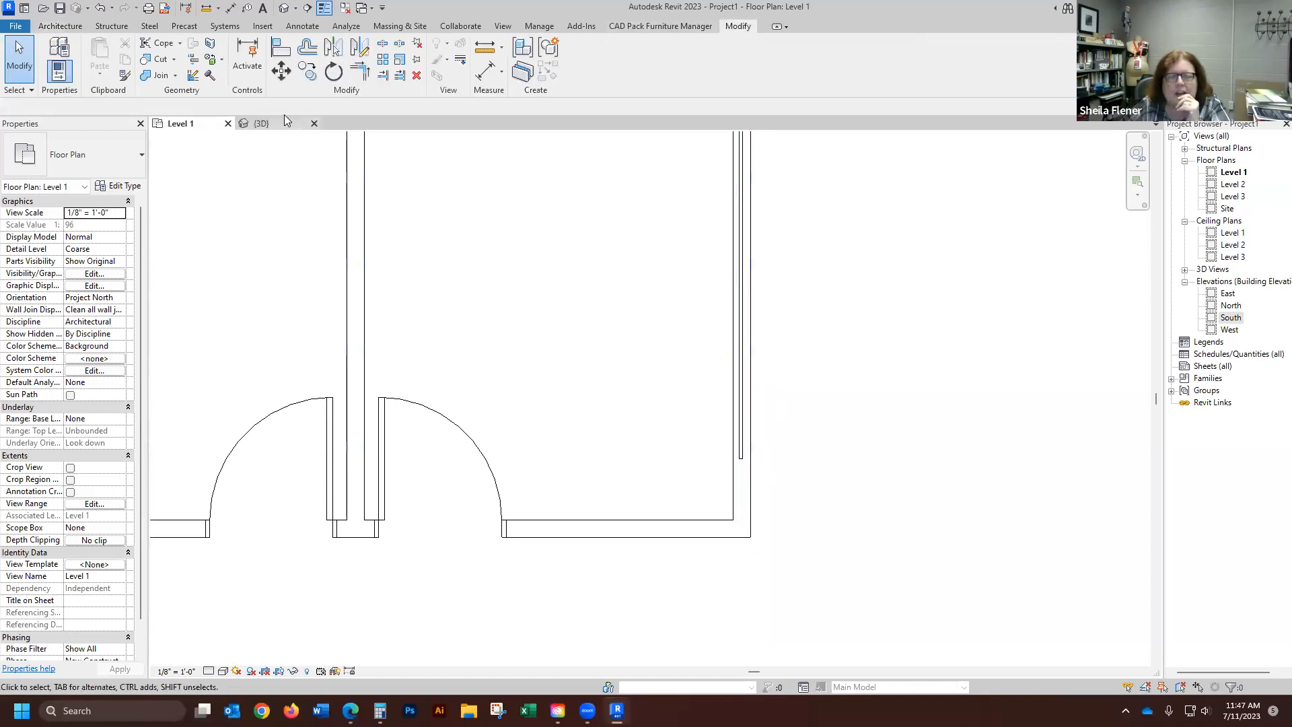
pyautogui.click(265, 122)
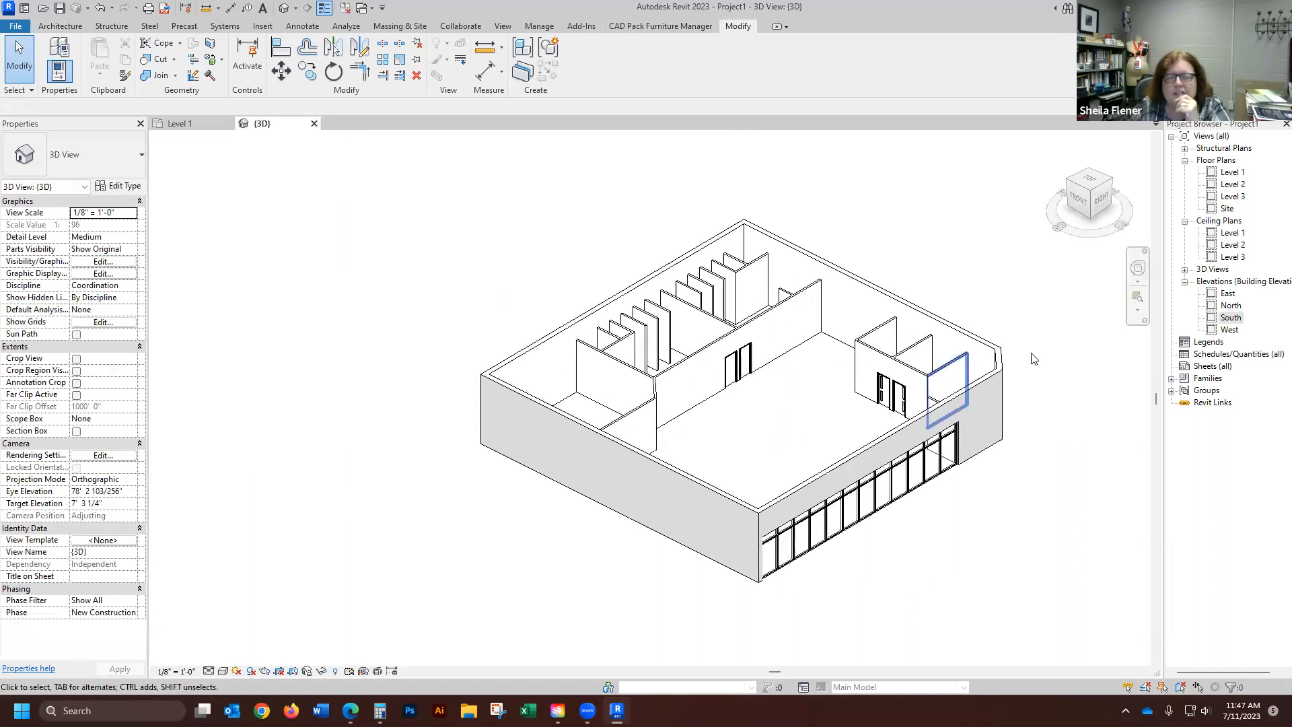
pyautogui.scroll(1, 1075, 250)
pyautogui.moveTo(1080, 193); pyautogui.dragTo(1091, 233)
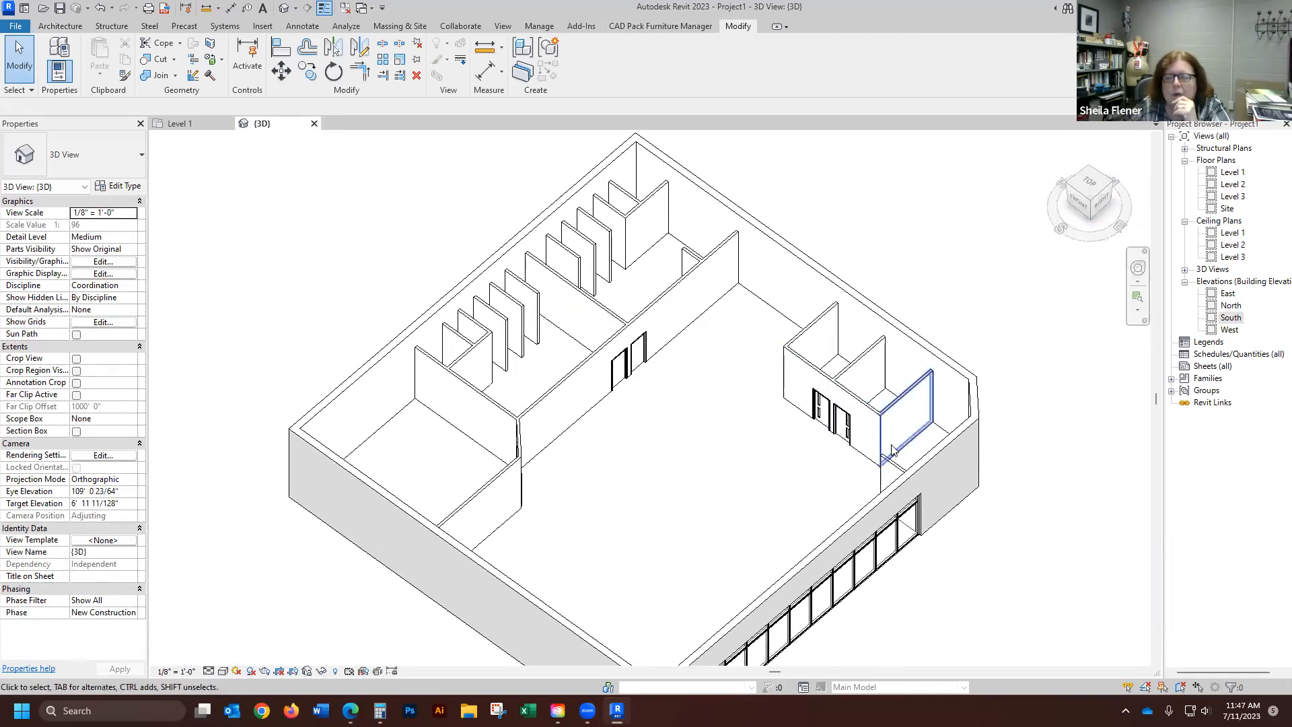
# - On the Level 1 plan, cut the east partition with the curtain wall using Cut Geometry and check the opening in 3D
pyautogui.click(203, 125)
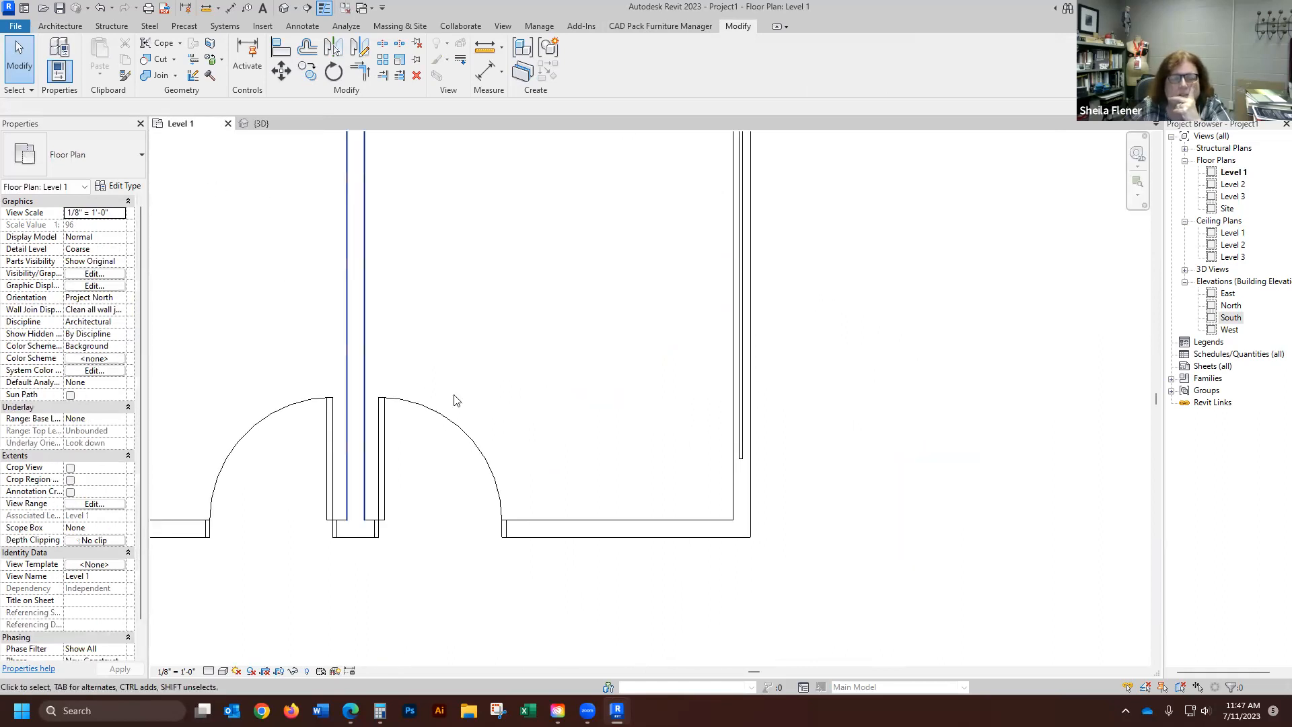
pyautogui.scroll(-2, 677, 491)
pyautogui.scroll(1, 606, 433)
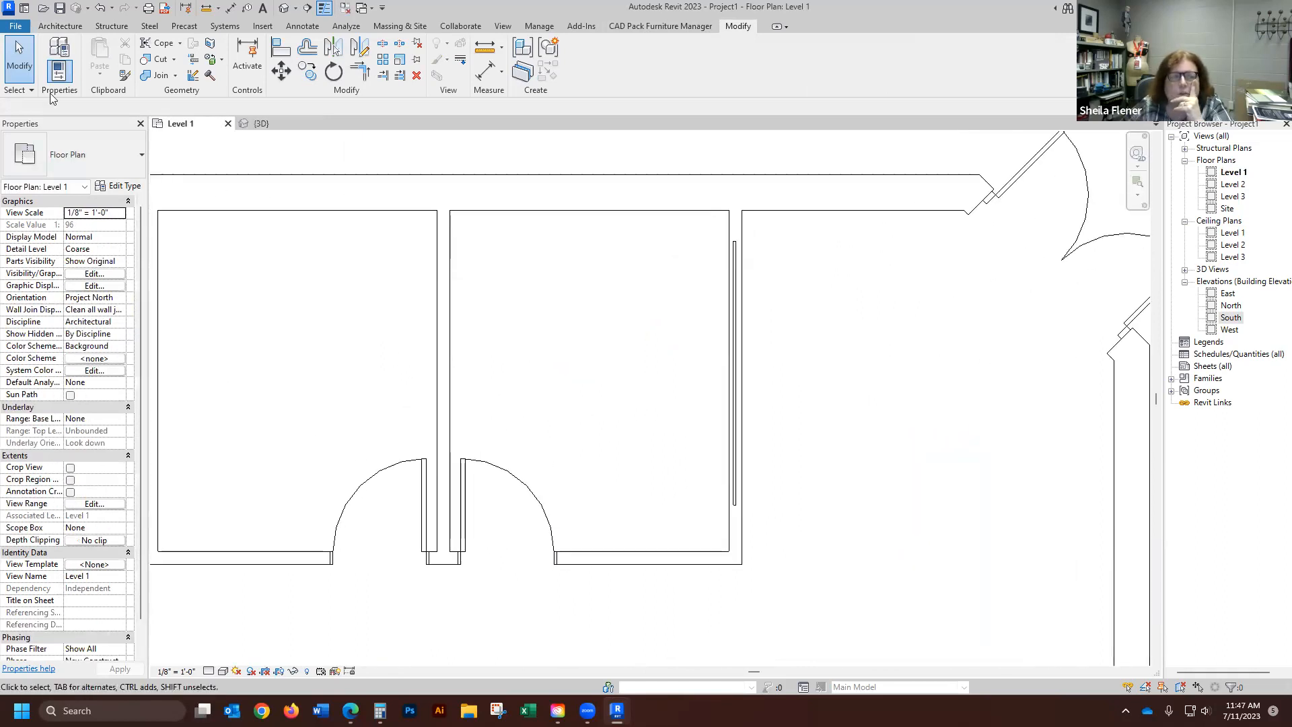
pyautogui.click(159, 60)
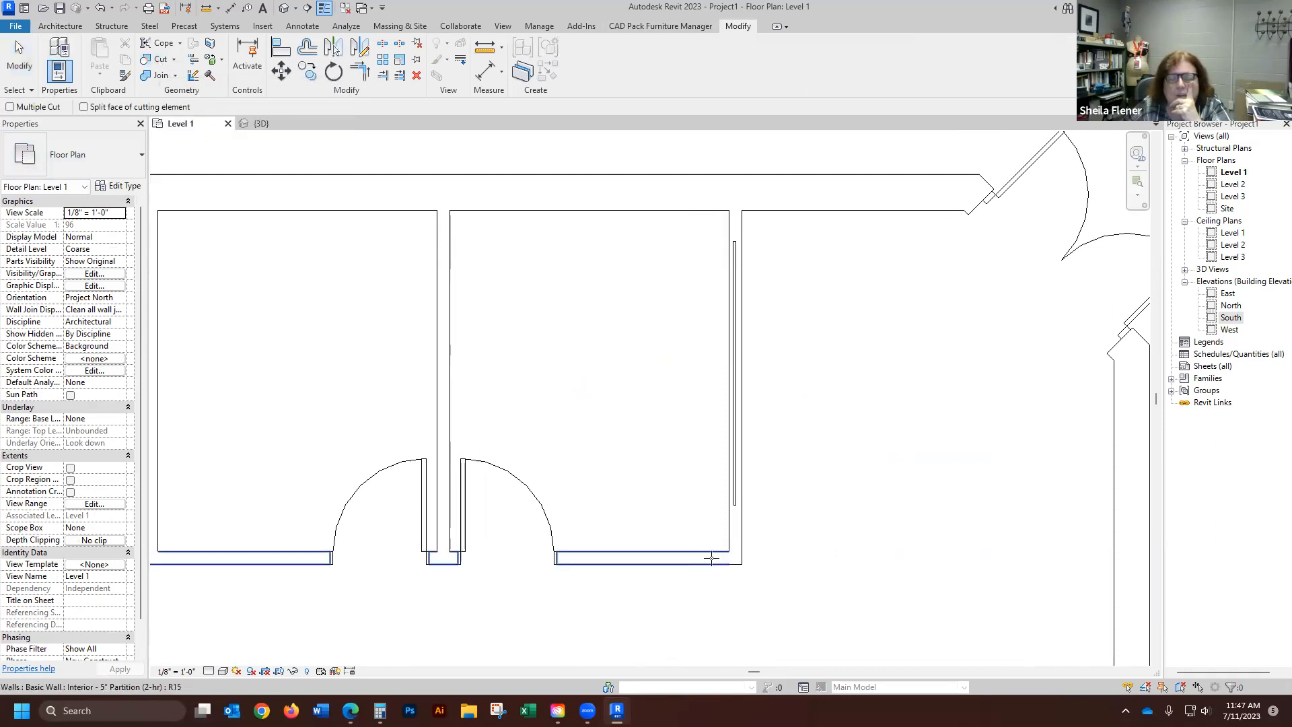
pyautogui.click(741, 534)
pyautogui.scroll(2, 821, 485)
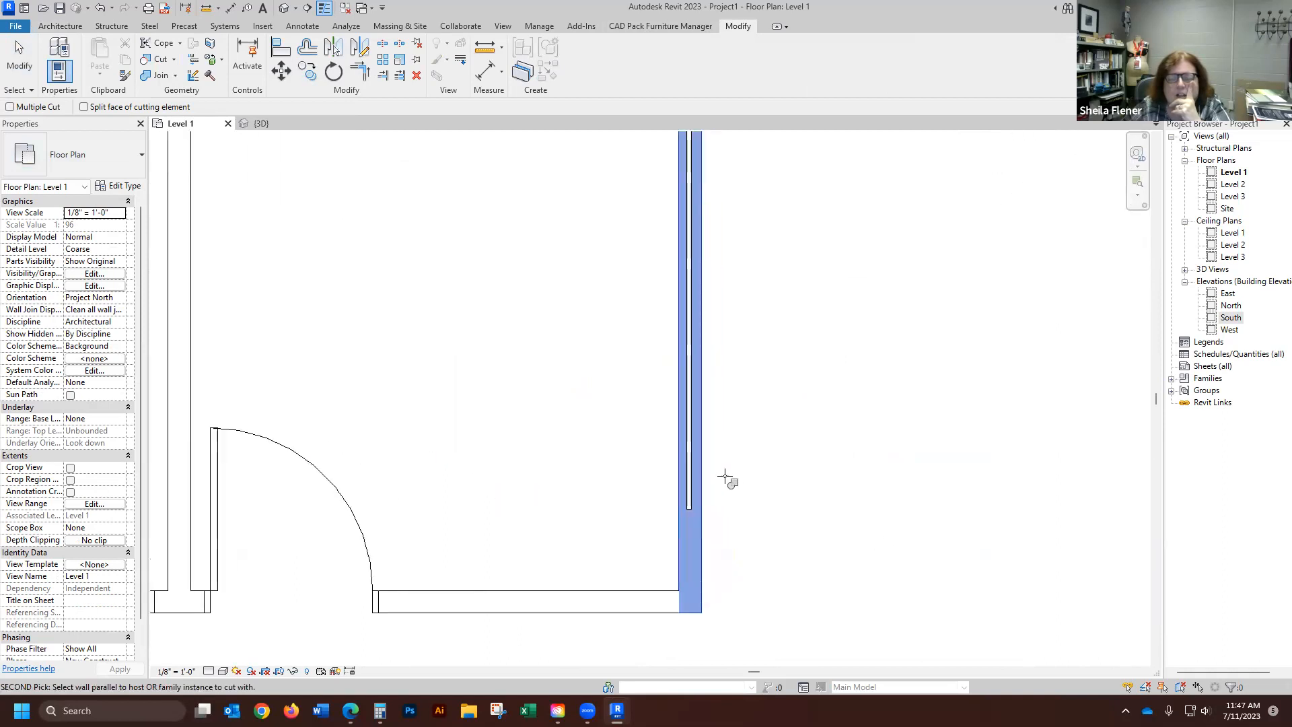
pyautogui.click(687, 471)
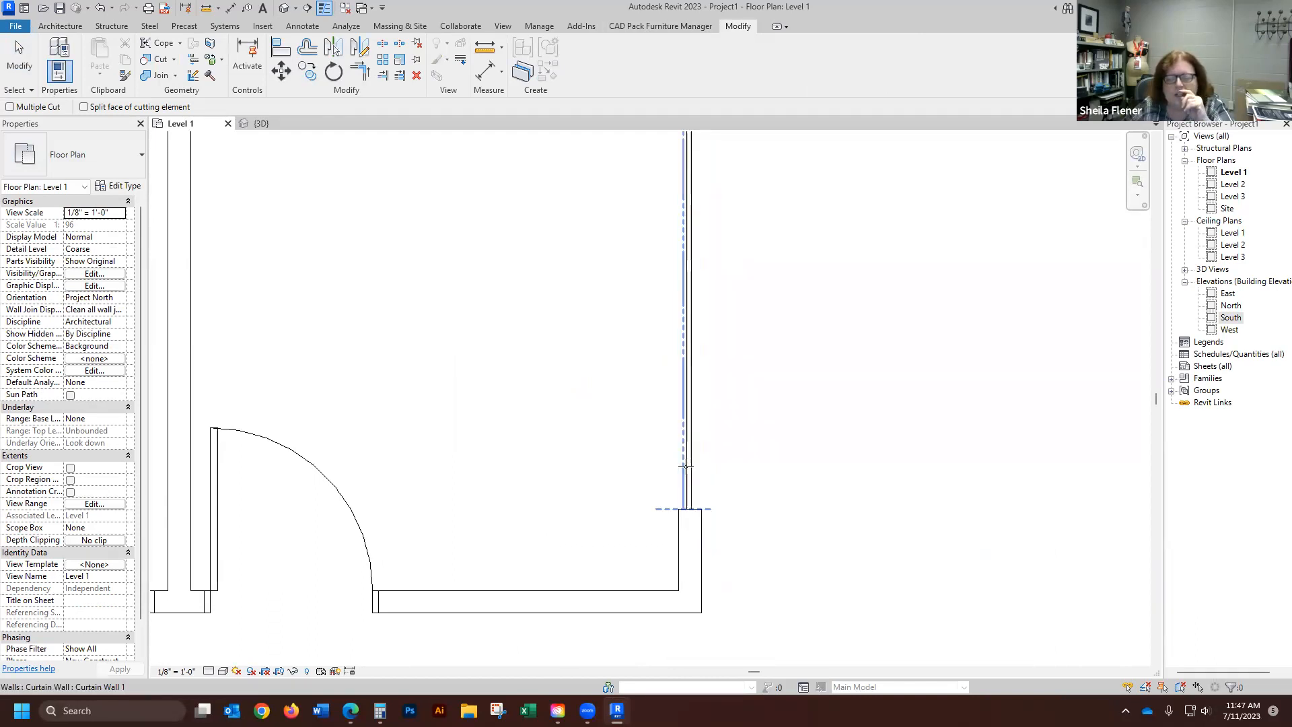
pyautogui.click(261, 123)
pyautogui.scroll(1, 928, 424)
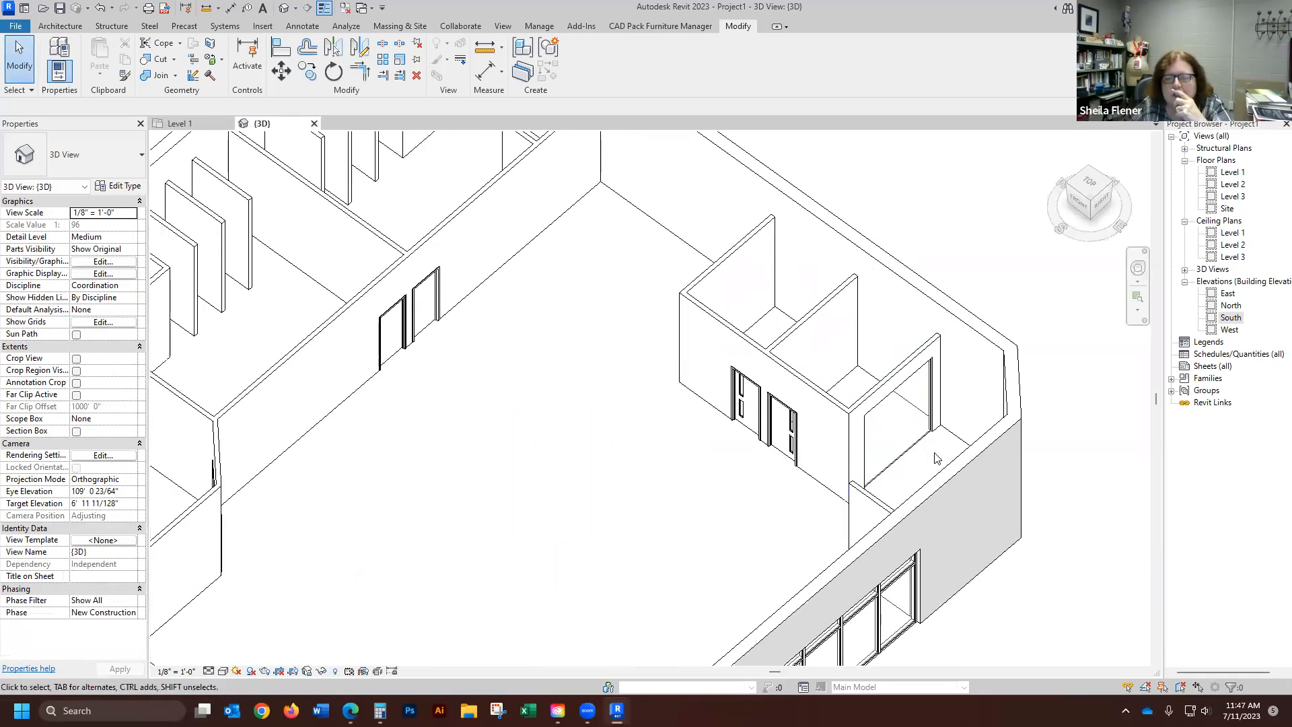
# - On the Level 1 plan, set the embedded curtain wall's base offset to 3' 0"
pyautogui.click(197, 125)
pyautogui.scroll(-3, 836, 485)
pyautogui.scroll(2, 883, 464)
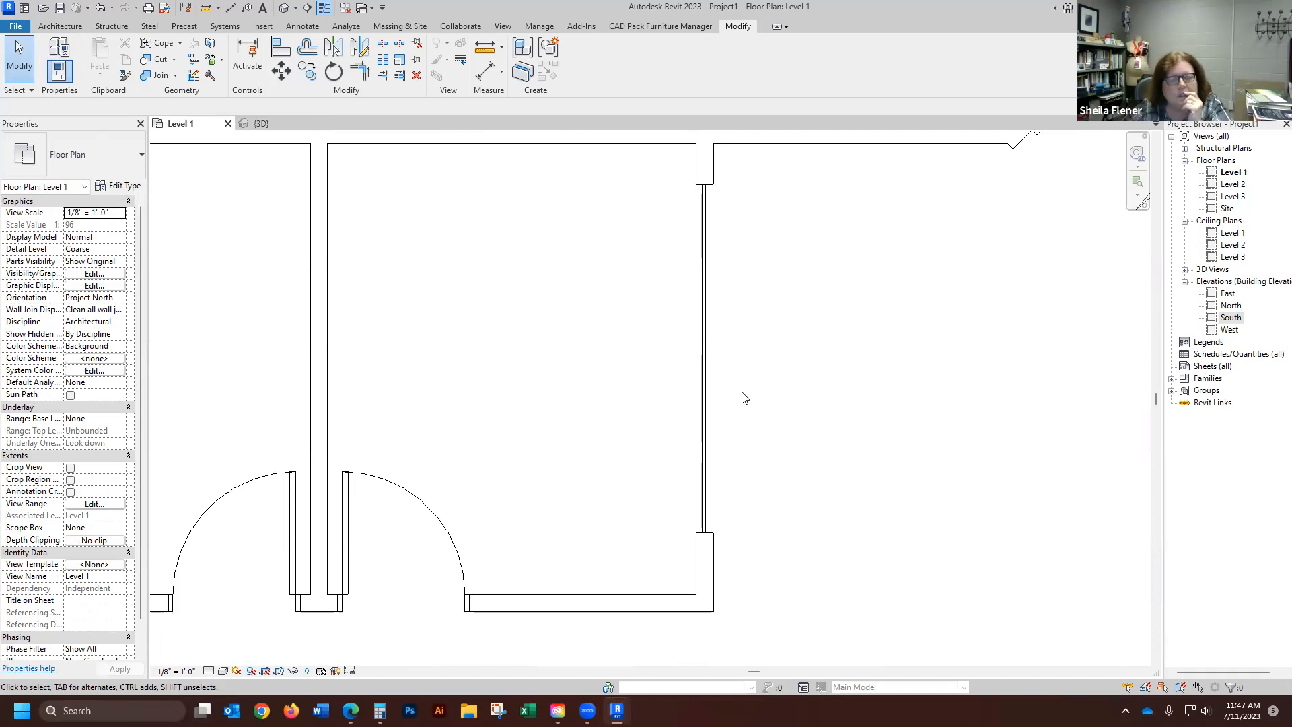
pyautogui.click(705, 399)
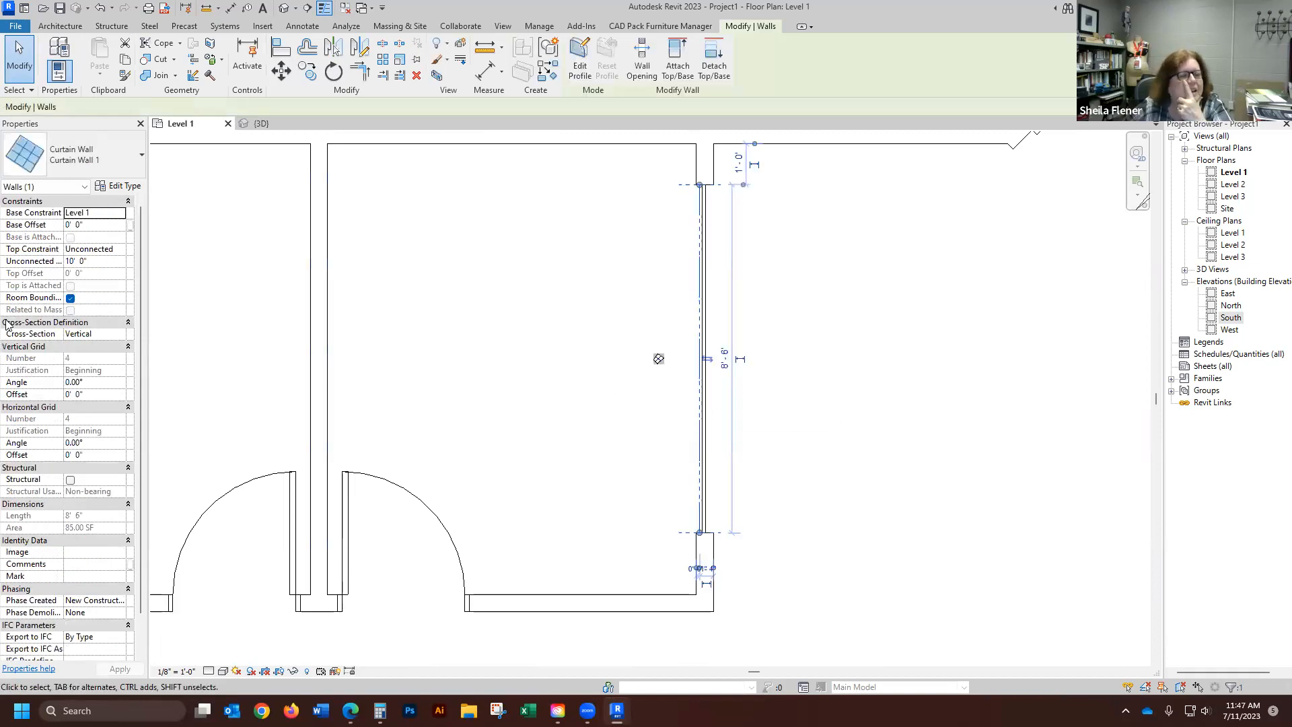
pyautogui.click(124, 249)
pyautogui.click(123, 250)
pyautogui.click(123, 249)
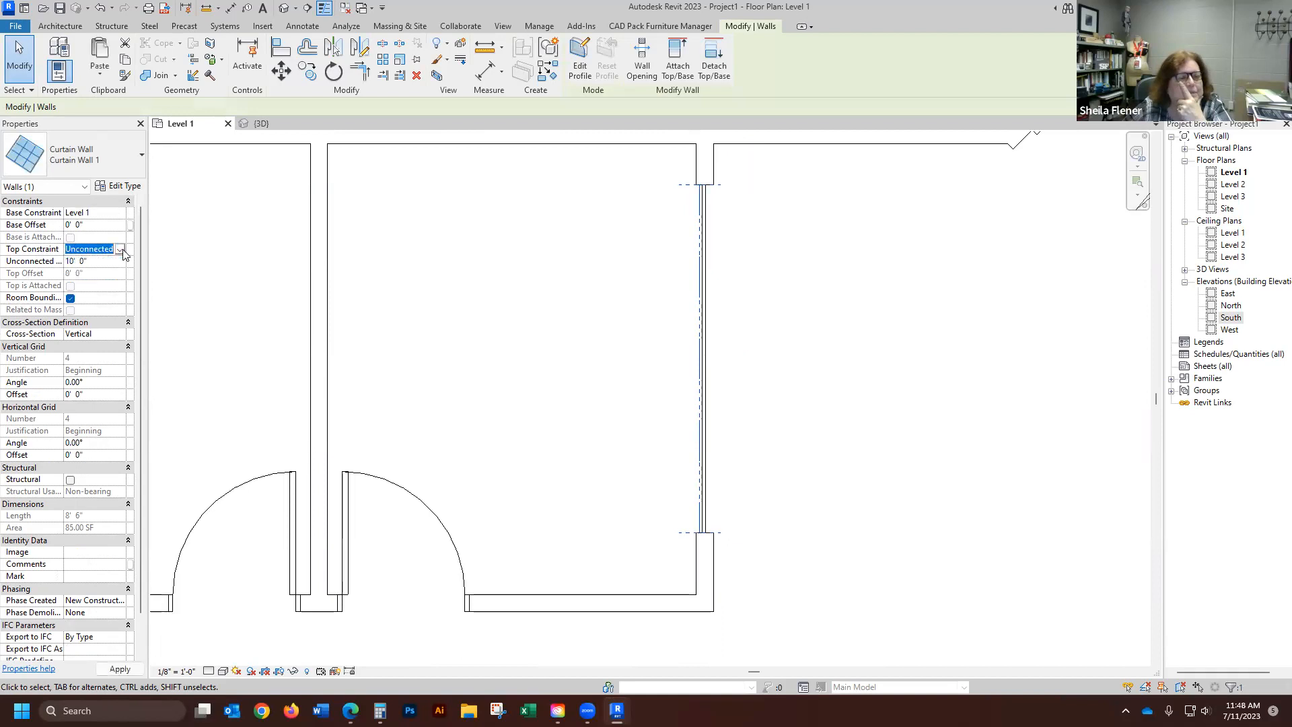
pyautogui.click(75, 226)
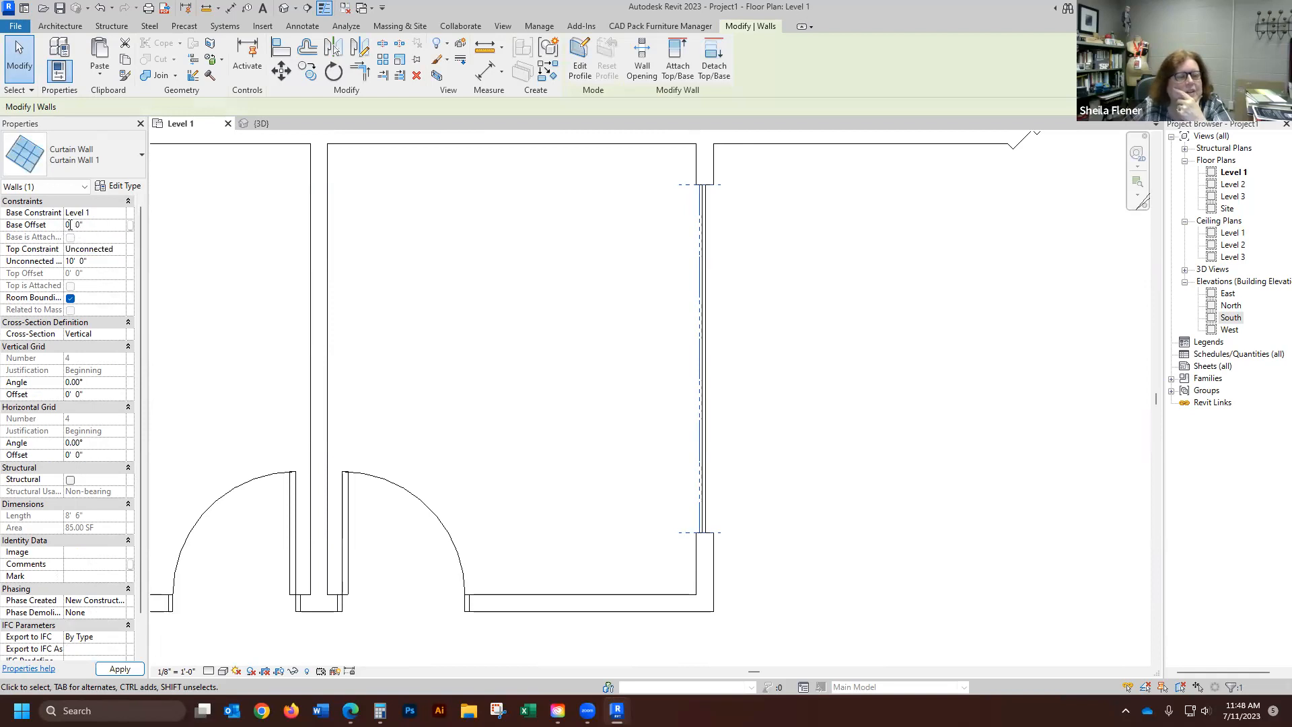
pyautogui.write('3')
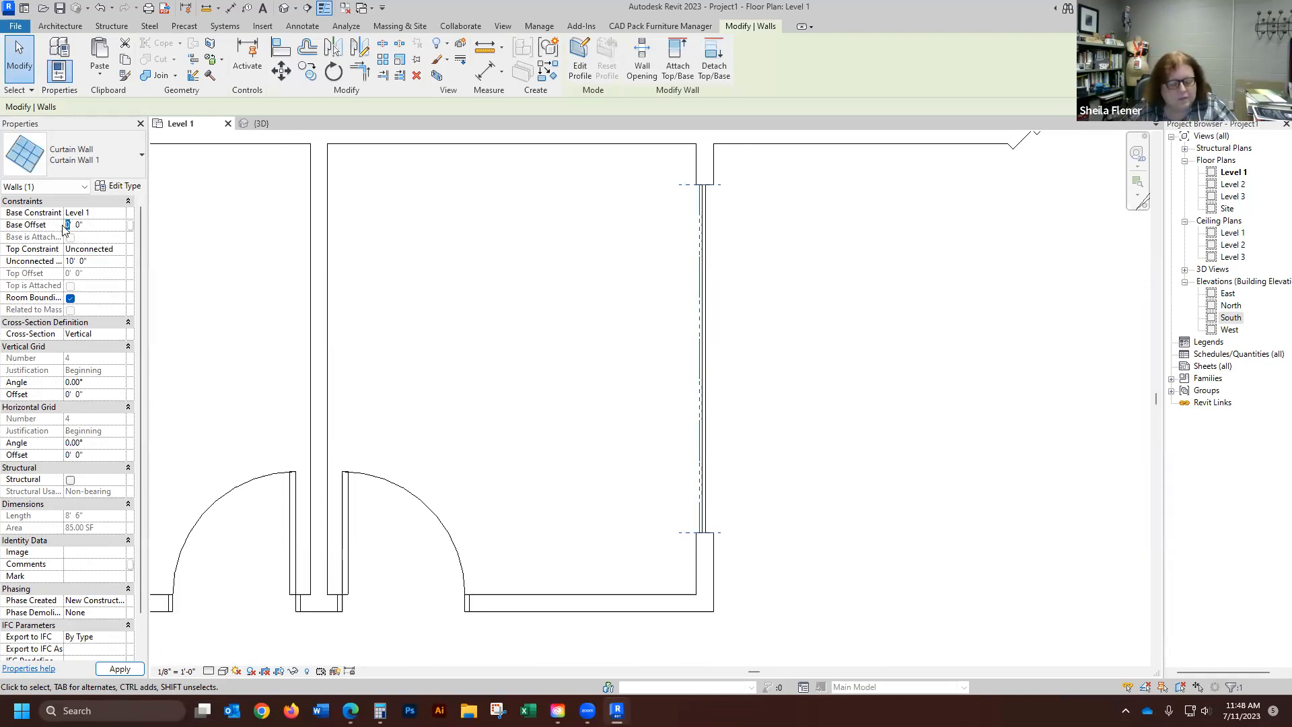
pyautogui.click(271, 324)
# - In the 3D view, set the embedded curtain wall's unconnected height to 4' 0" and check the window opening in the partition
pyautogui.click(261, 123)
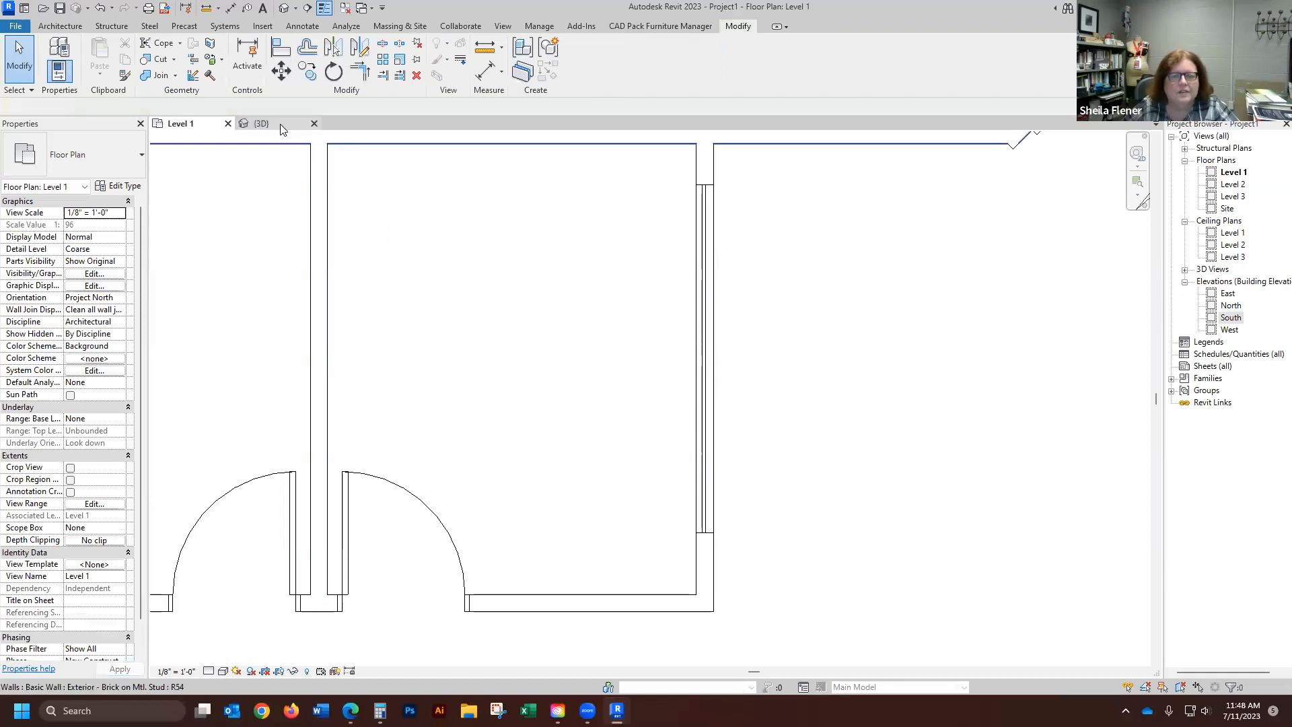
pyautogui.scroll(3, 933, 404)
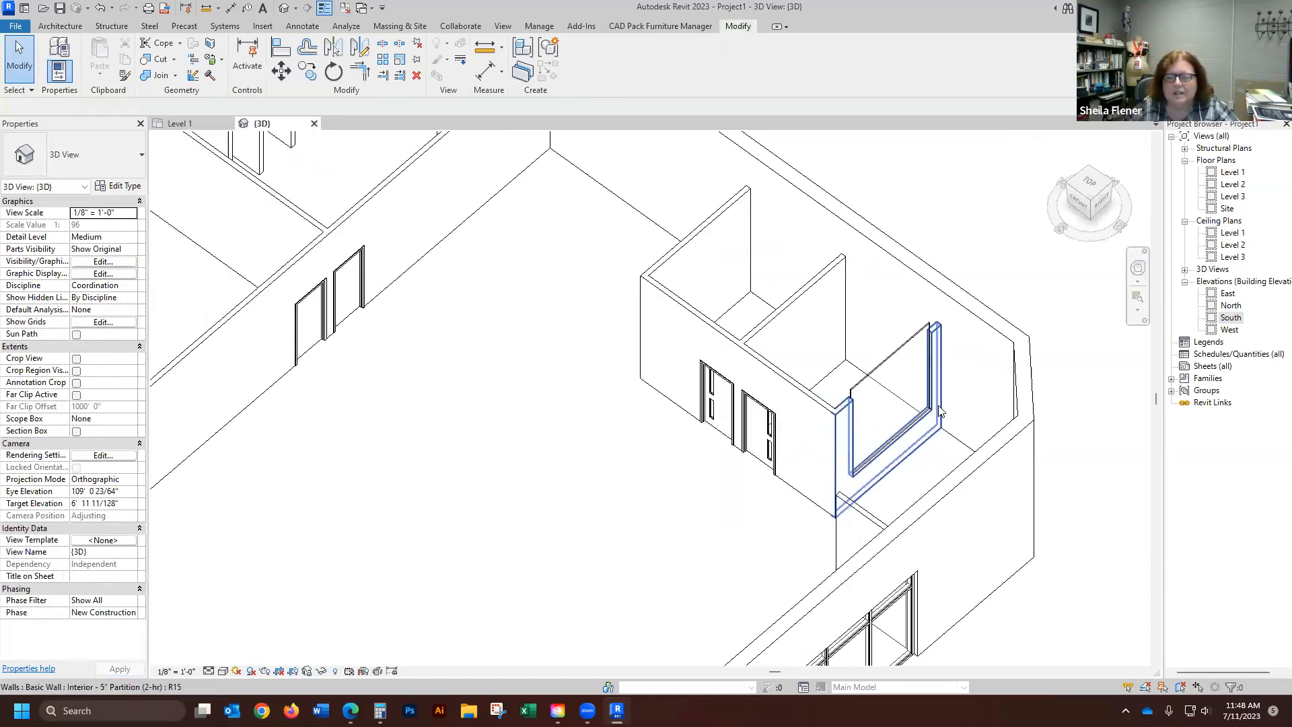
pyautogui.scroll(-3, 933, 404)
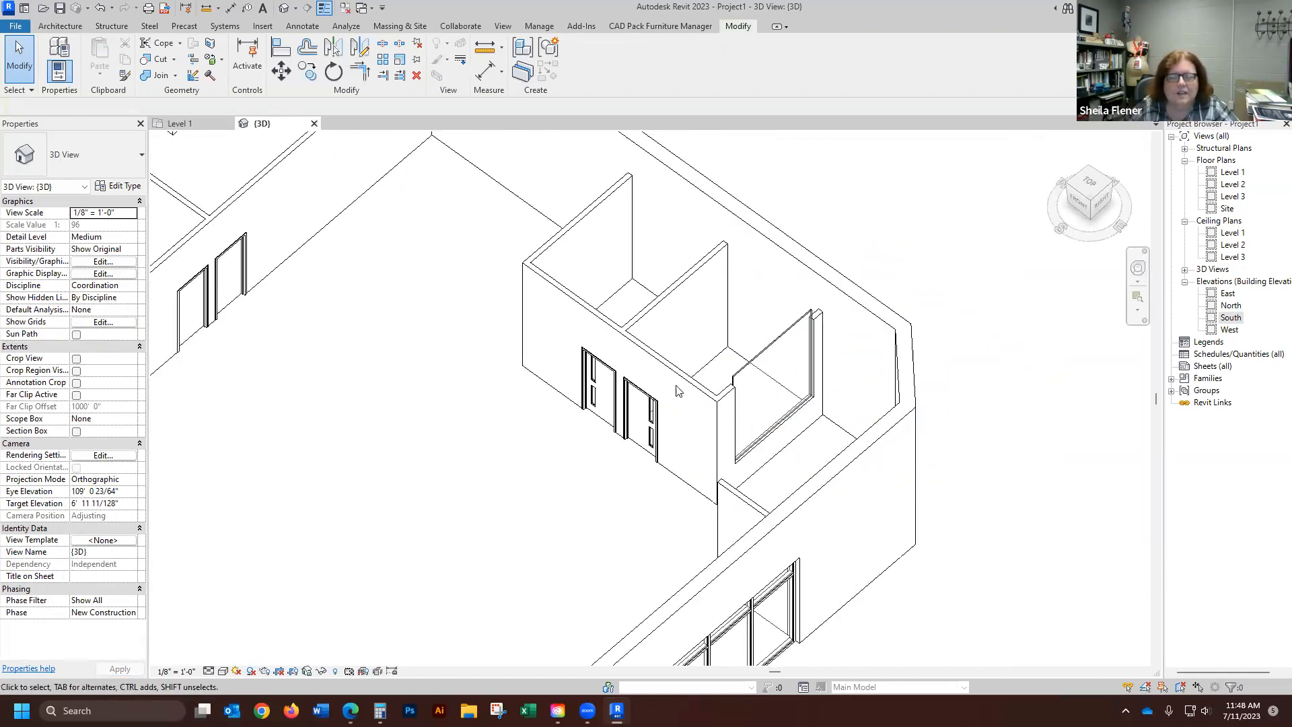
pyautogui.click(749, 343)
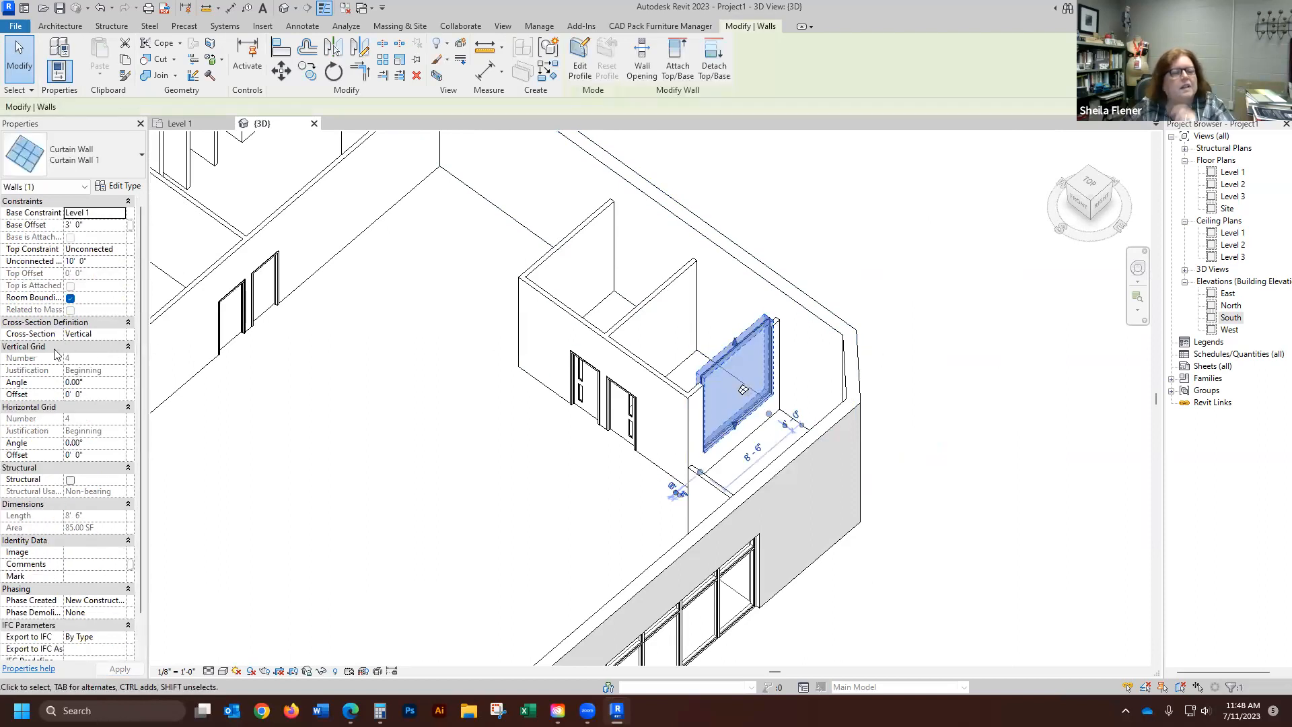
pyautogui.click(73, 262)
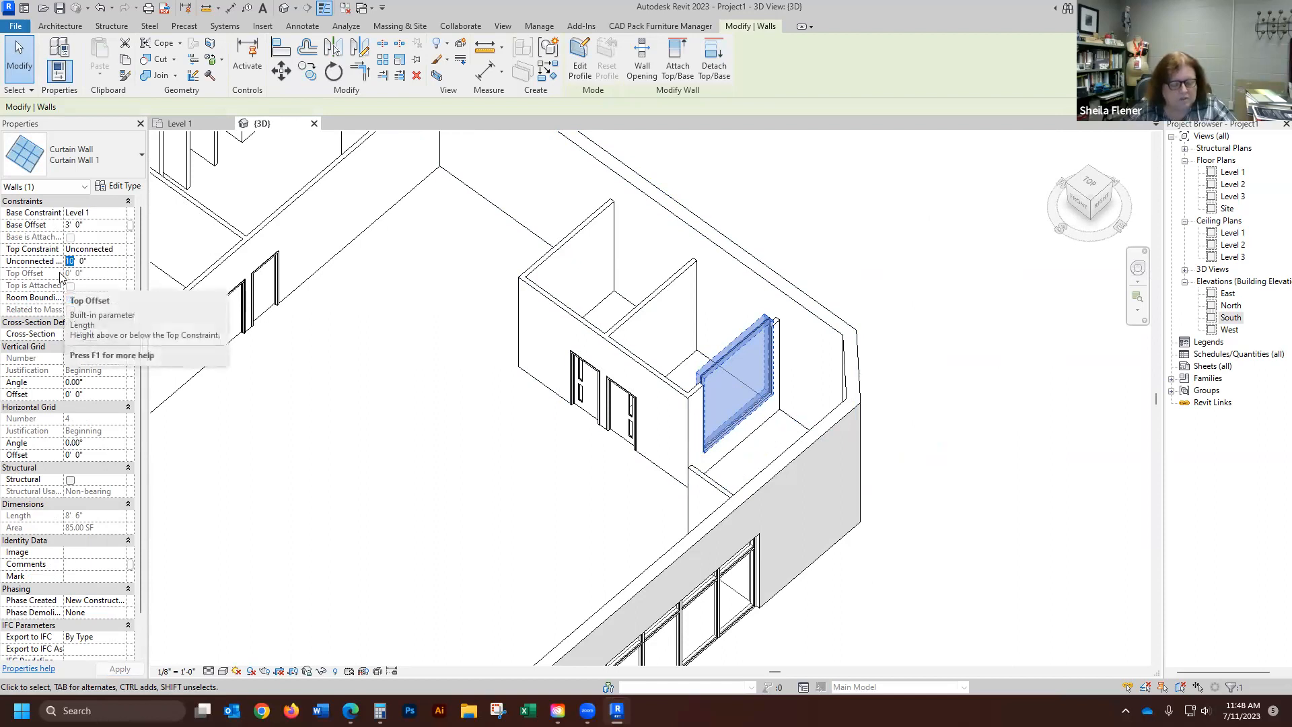
pyautogui.write("4'")
pyautogui.moveTo(330, 453)
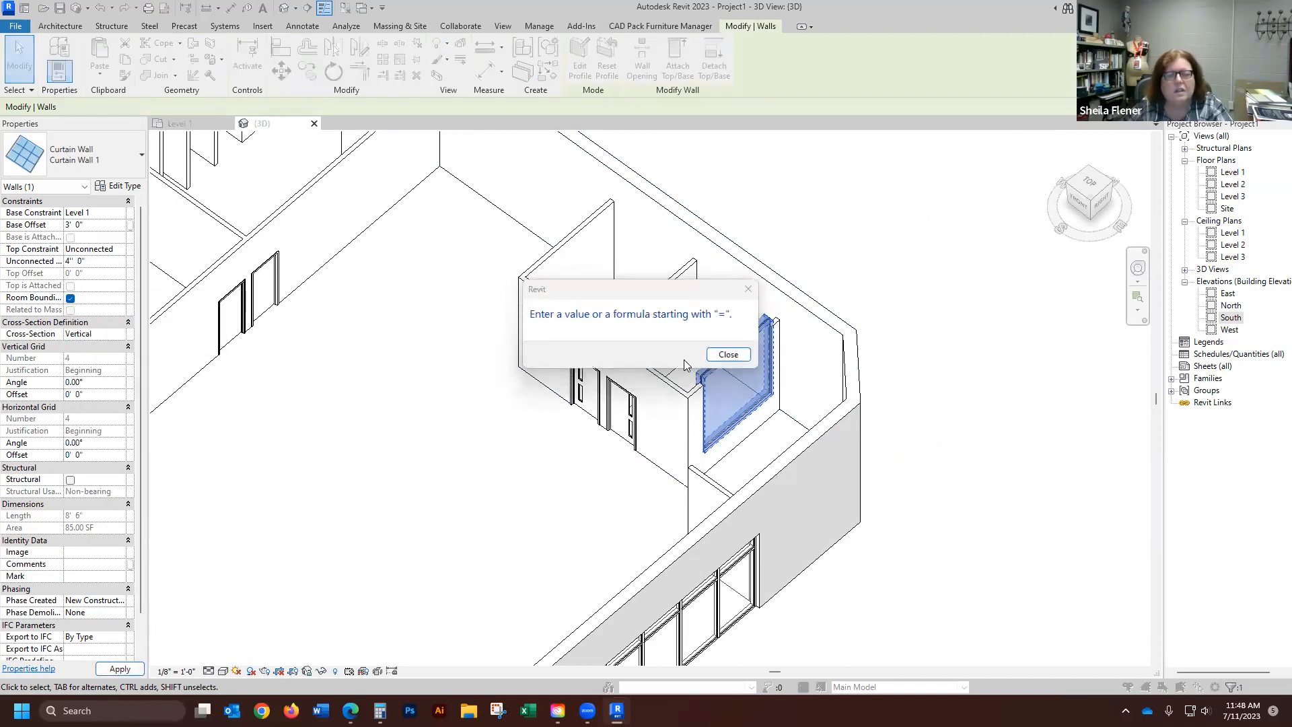
pyautogui.click(728, 354)
pyautogui.click(71, 260)
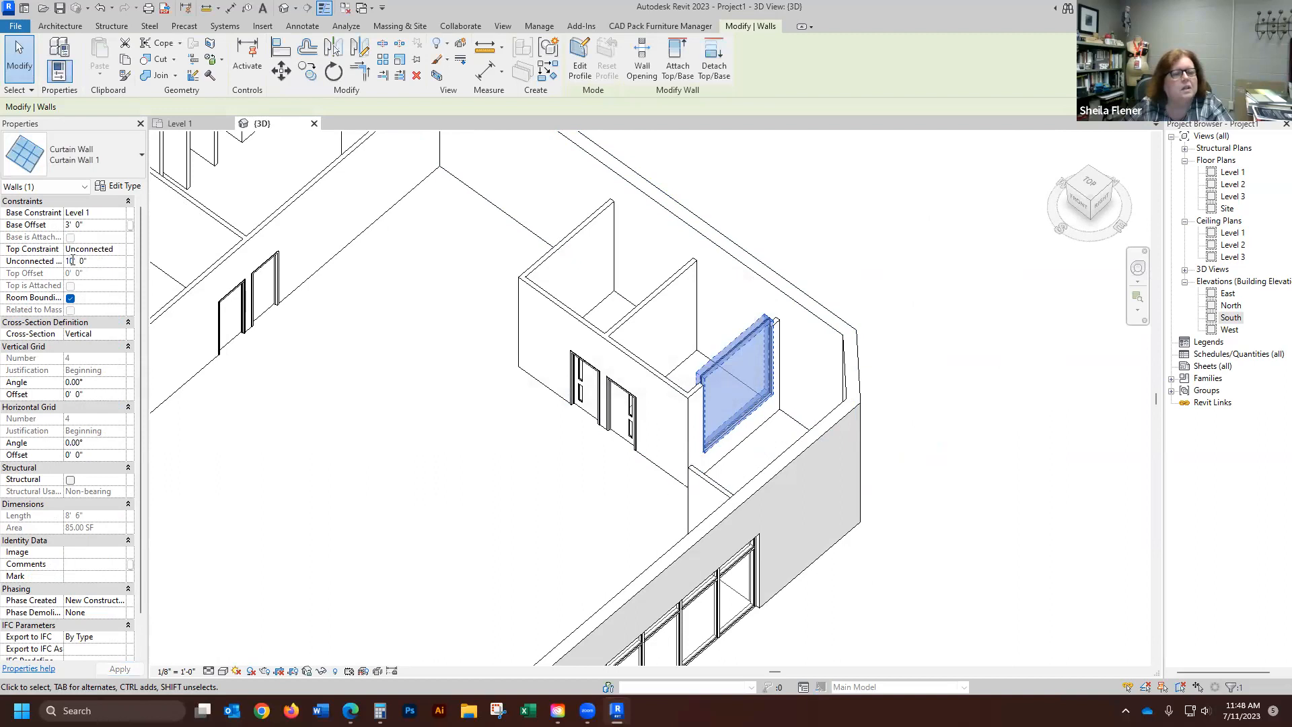
pyautogui.write('4')
pyautogui.click(523, 511)
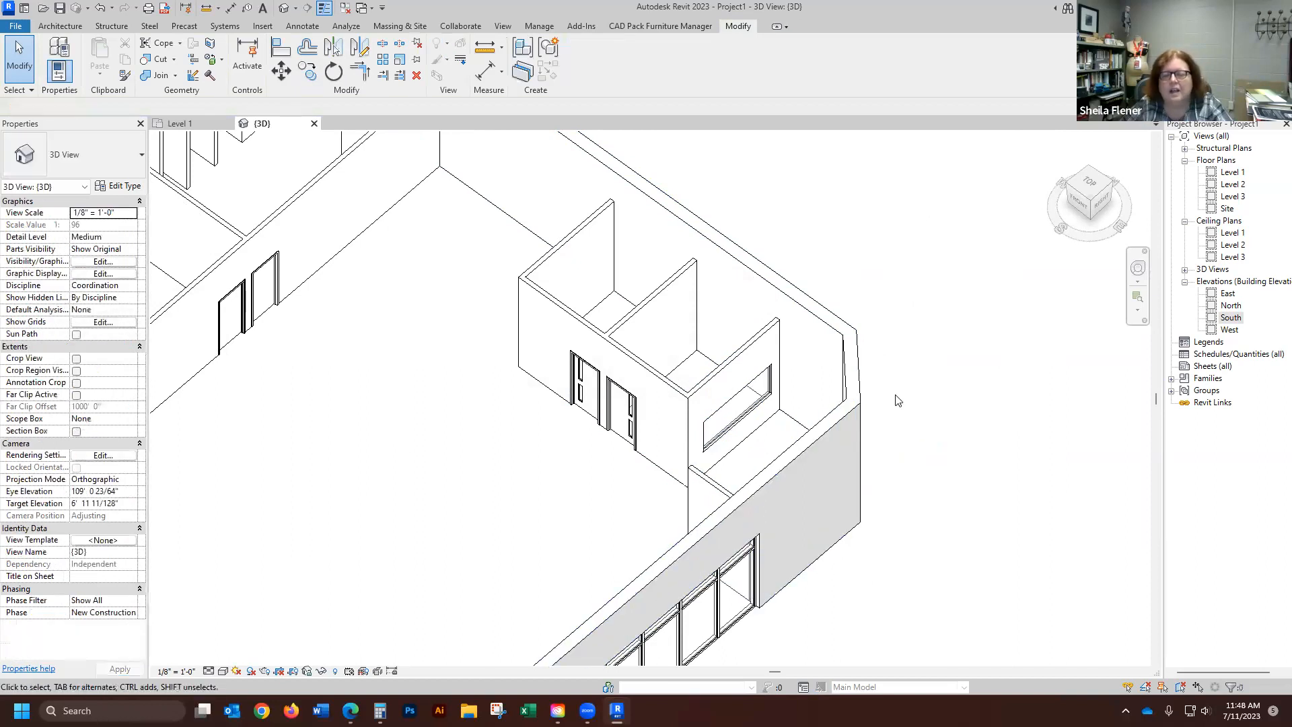
pyautogui.scroll(2, 773, 414)
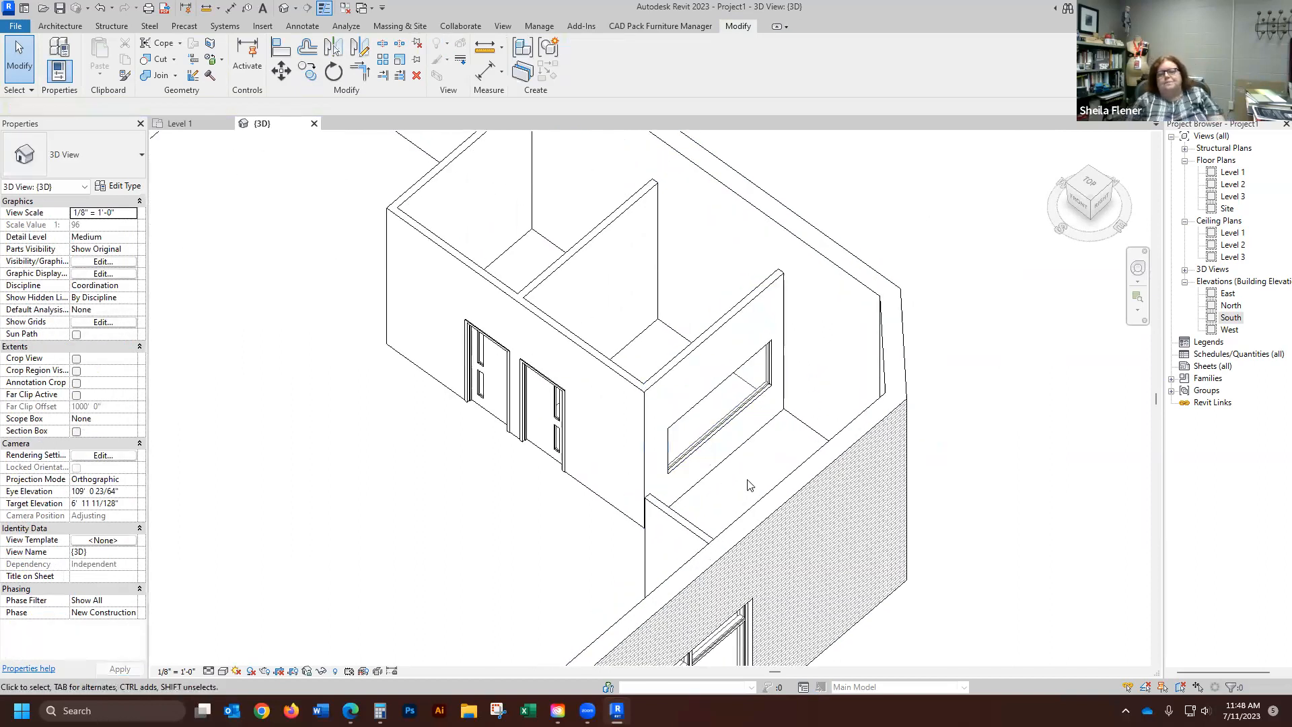
pyautogui.scroll(-1, 653, 328)
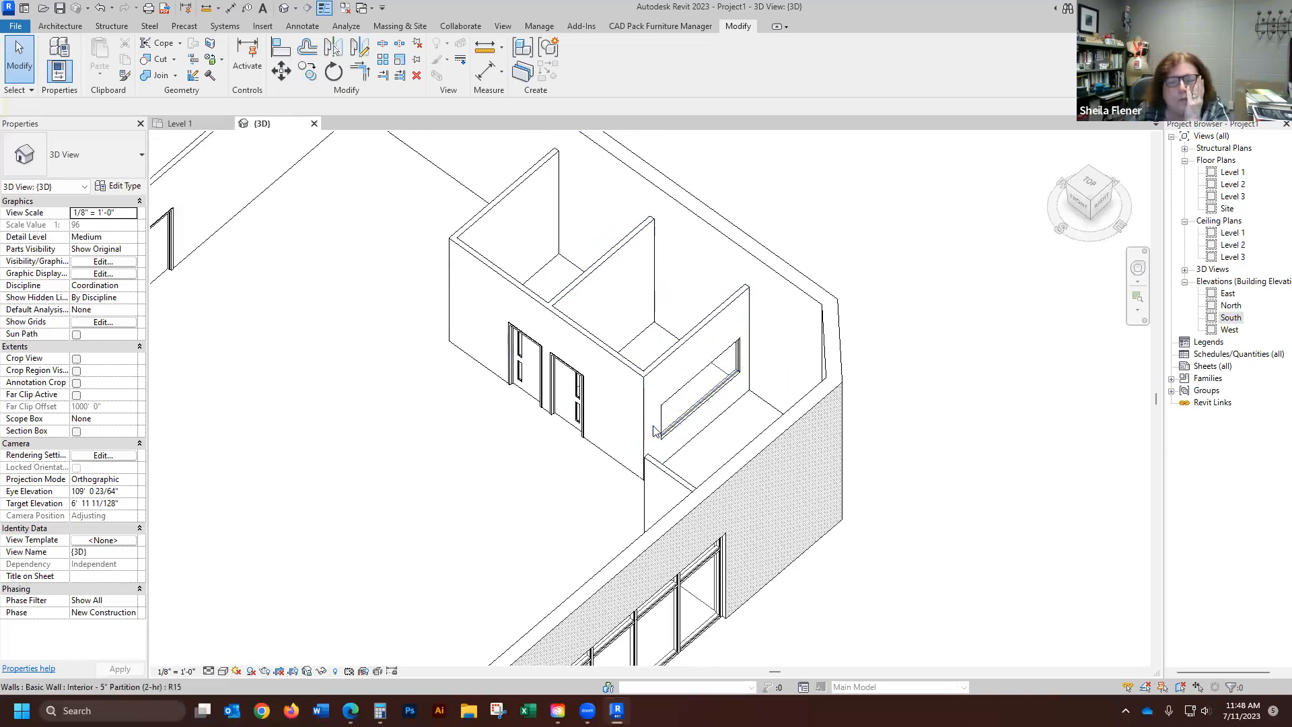
pyautogui.scroll(-1, 743, 360)
# - Return to the Level 1 plan and save the project as Gym Project in the Gym folder
pyautogui.click(183, 120)
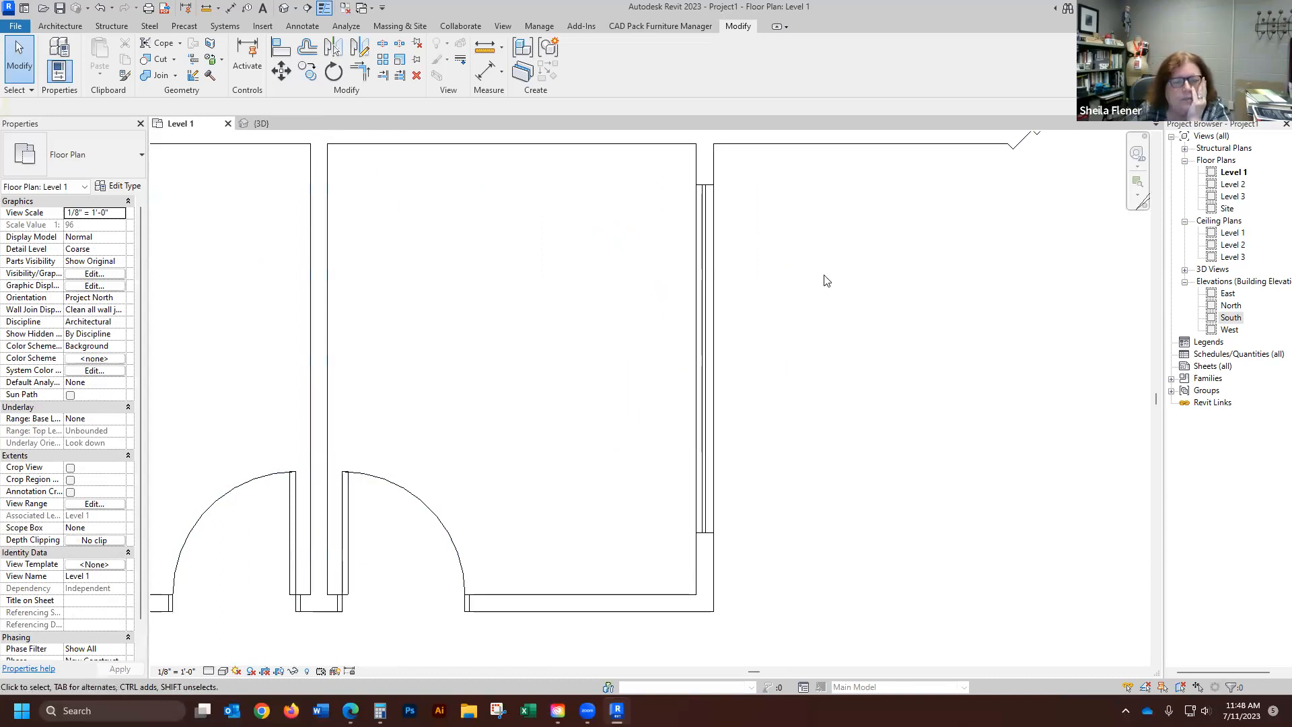
pyautogui.scroll(-1, 888, 279)
pyautogui.scroll(2, 471, 552)
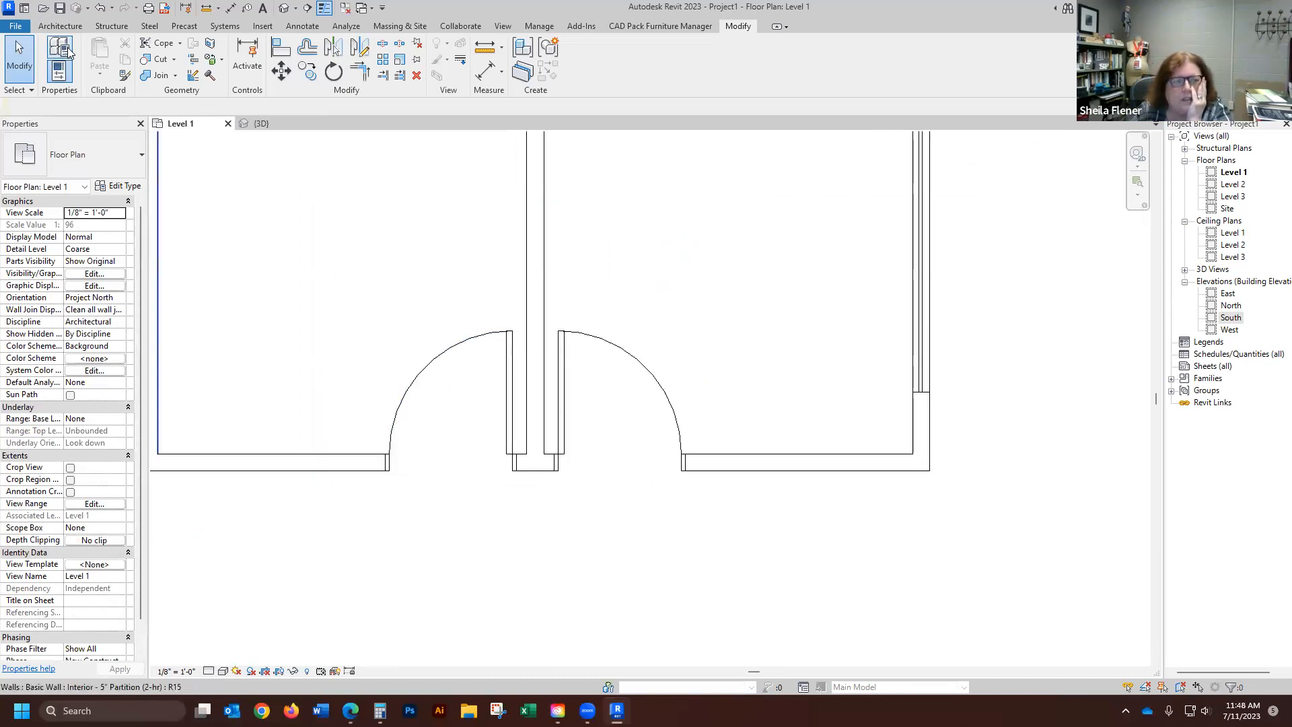
pyautogui.click(66, 25)
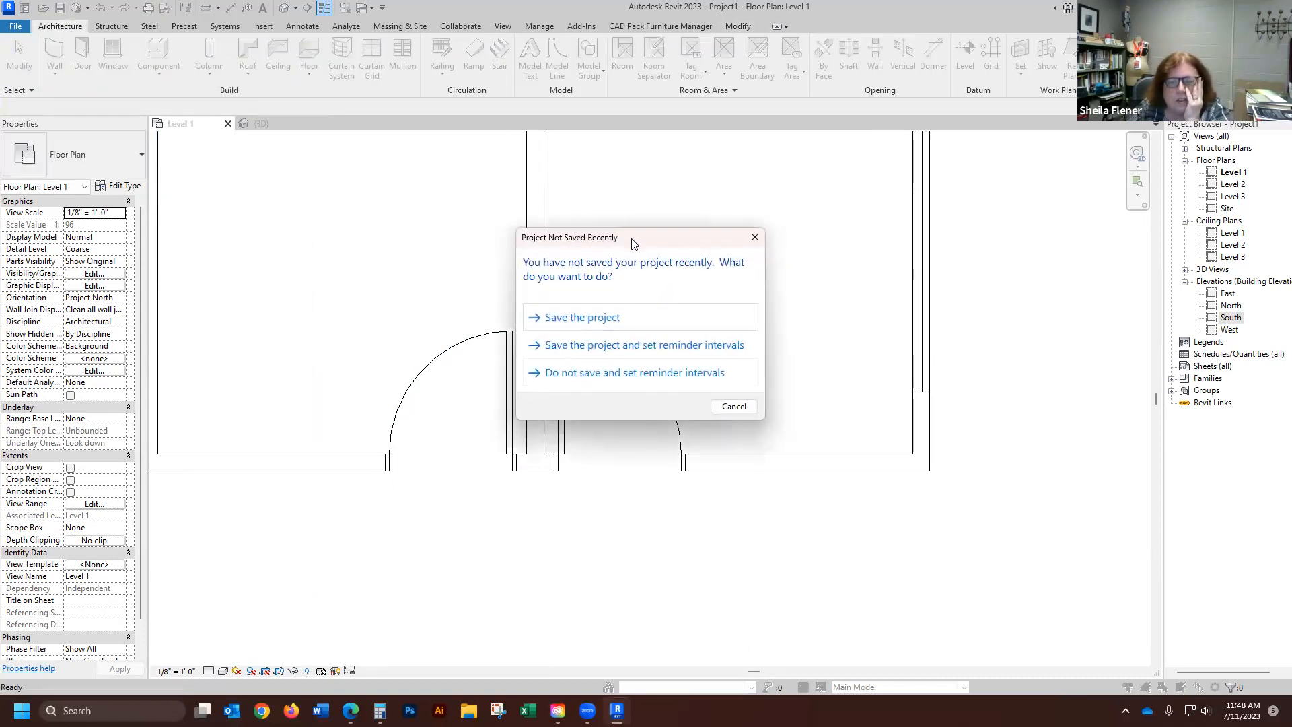
pyautogui.moveTo(637, 248); pyautogui.dragTo(609, 274)
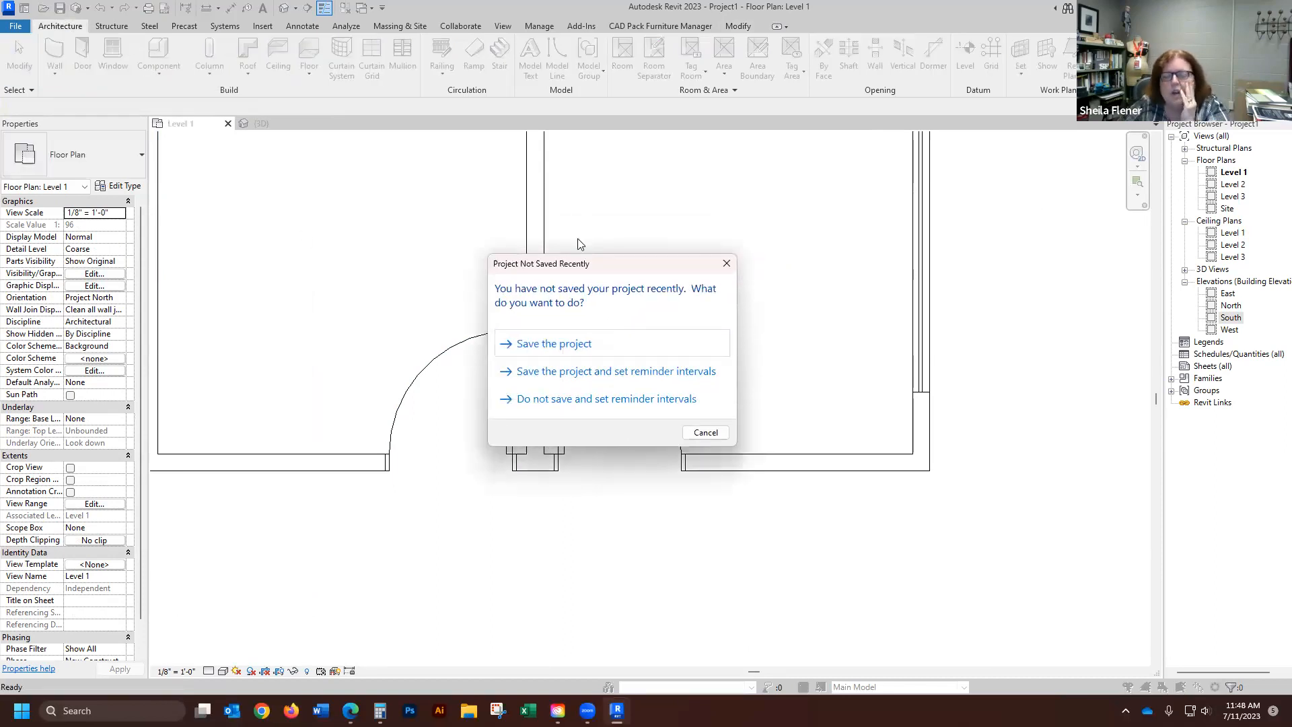
pyautogui.click(561, 345)
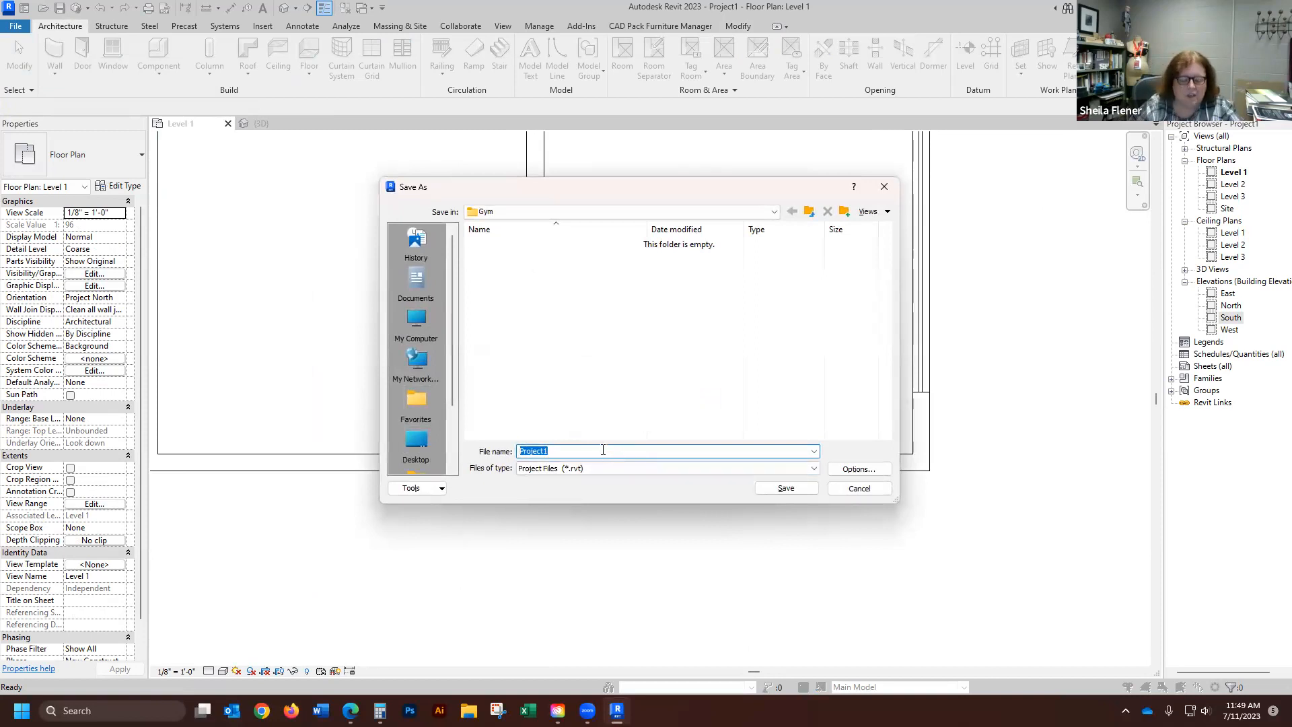
pyautogui.write('Gym')
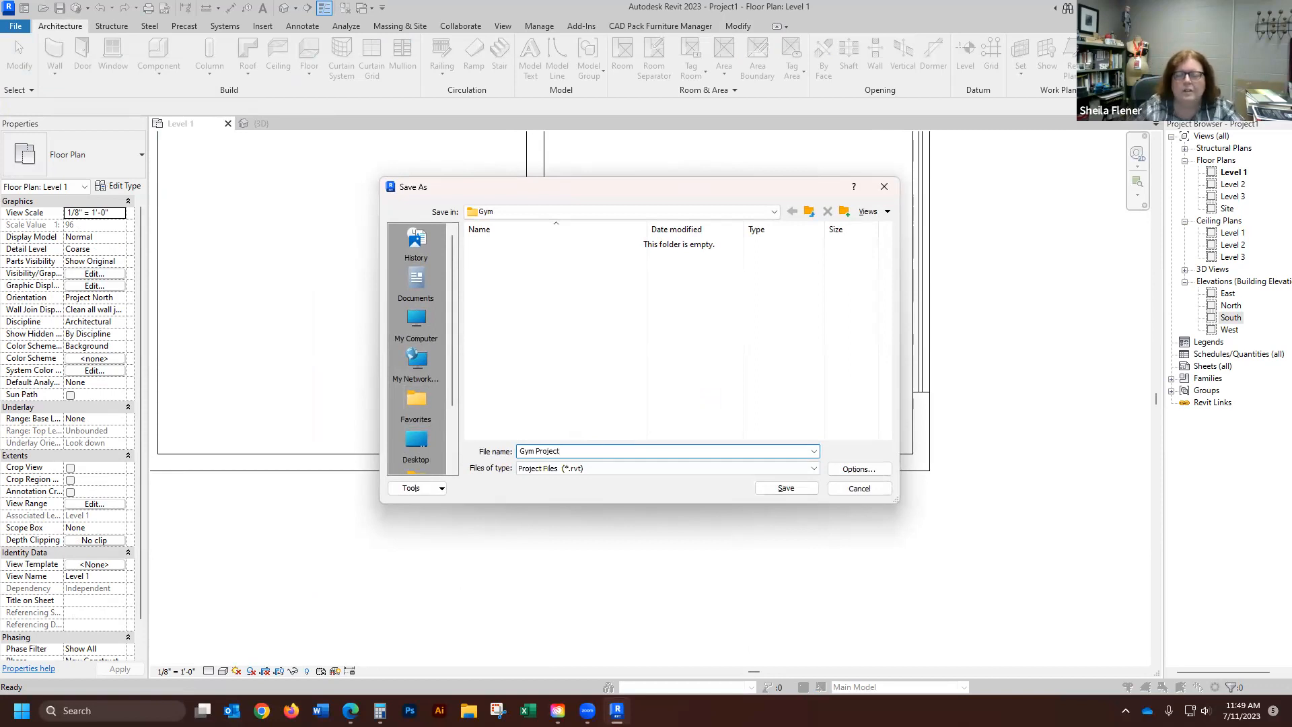
pyautogui.click(785, 489)
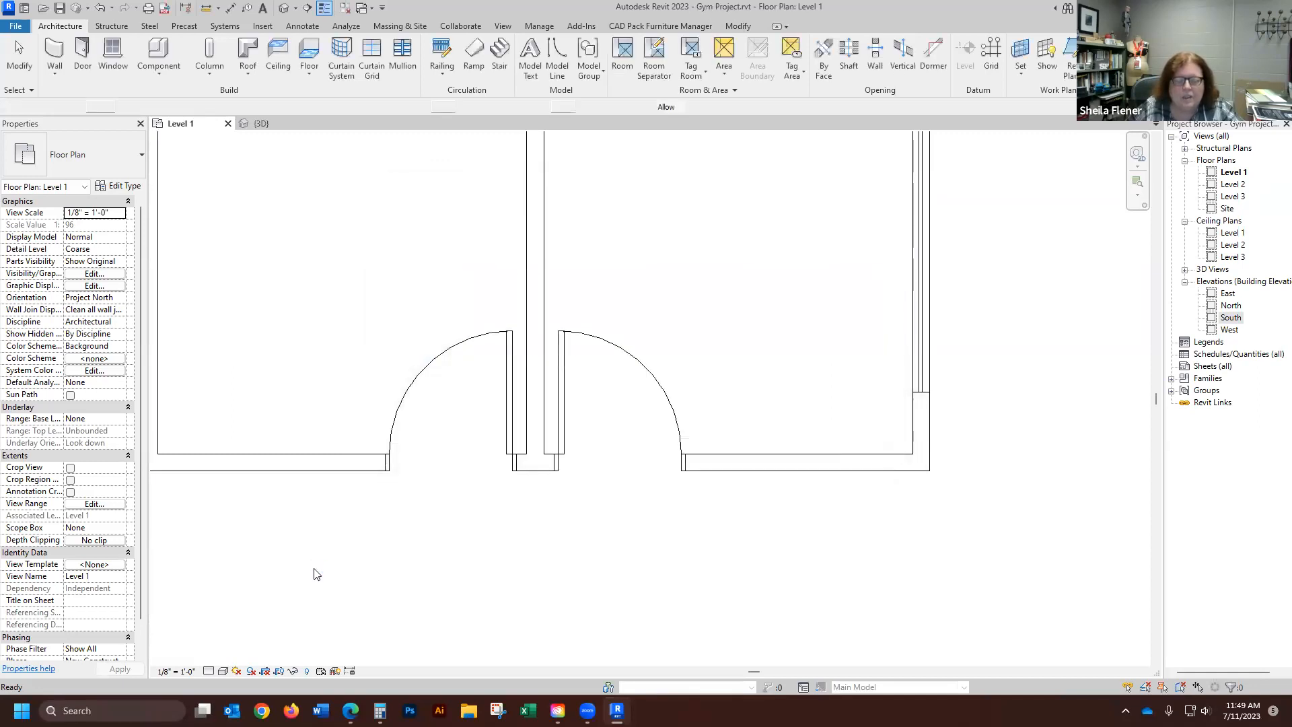
# - Draw a Curtain Wall 1 segment about 4' 10" long along the west room's south partition, between the corner and the door
pyautogui.press('w')
pyautogui.press('a')
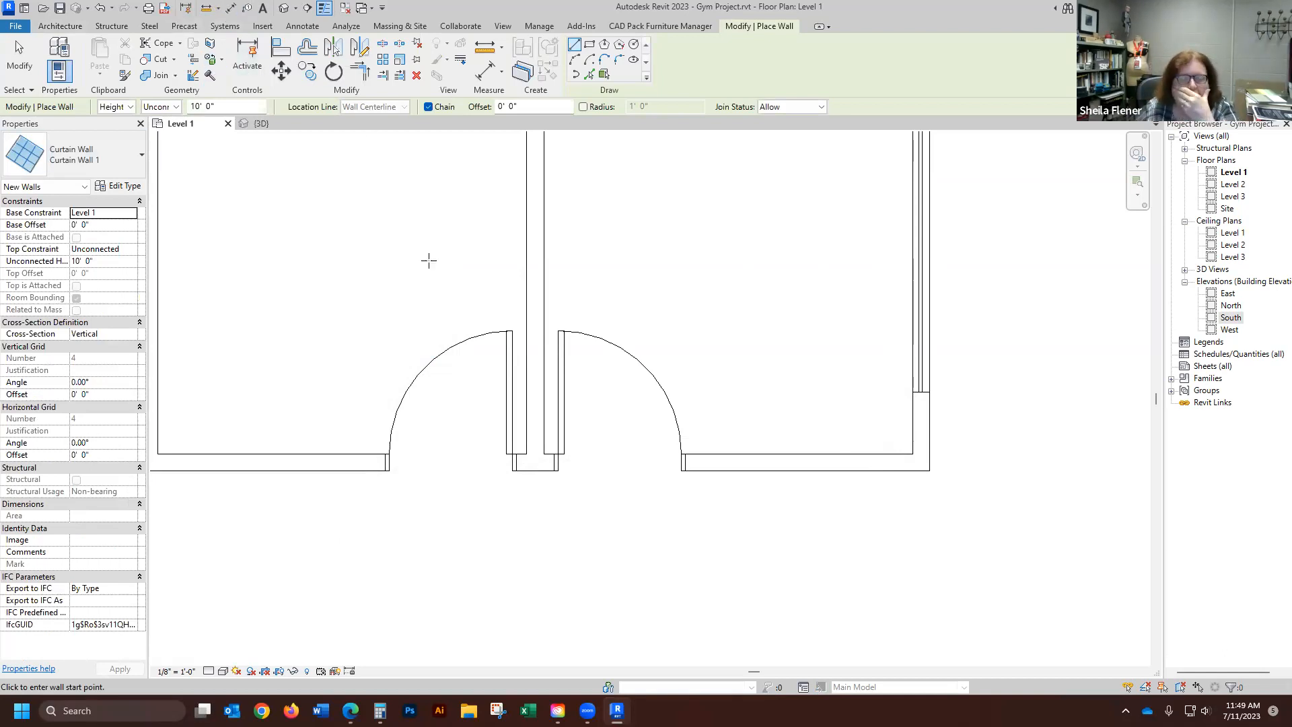
pyautogui.scroll(-4, 435, 262)
pyautogui.scroll(2, 362, 148)
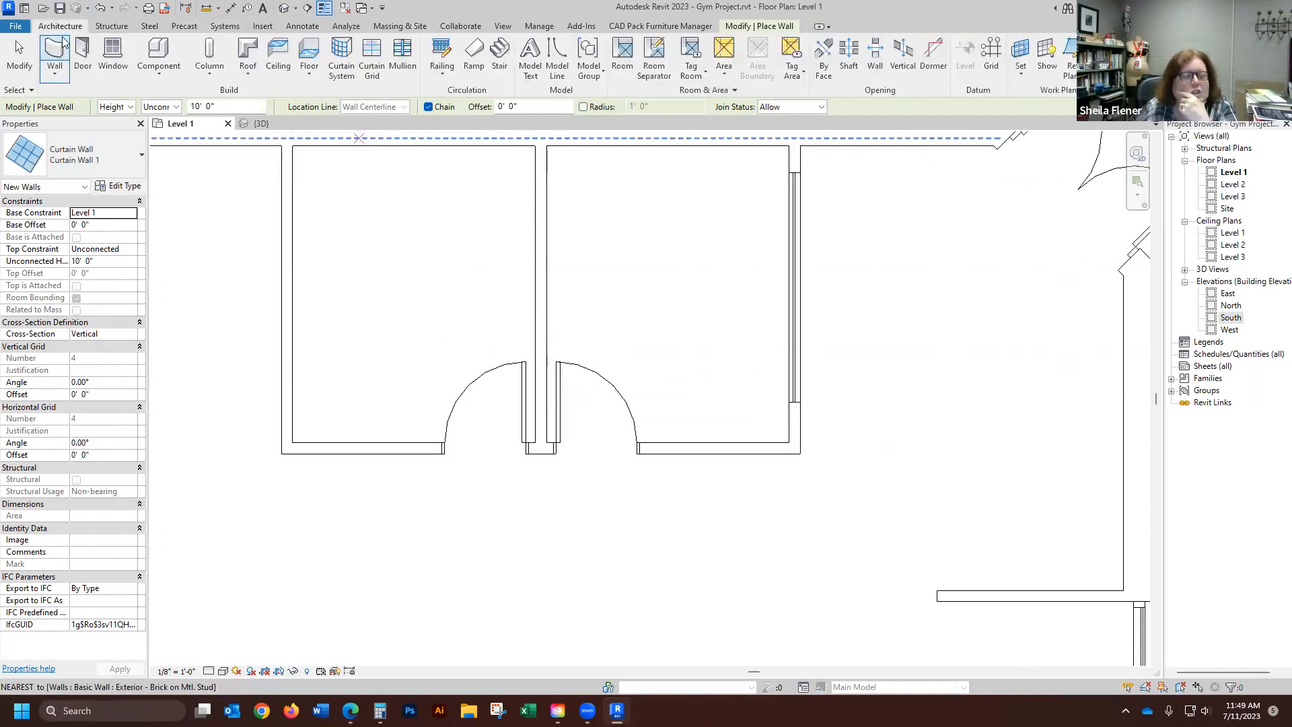
pyautogui.press('Escape')
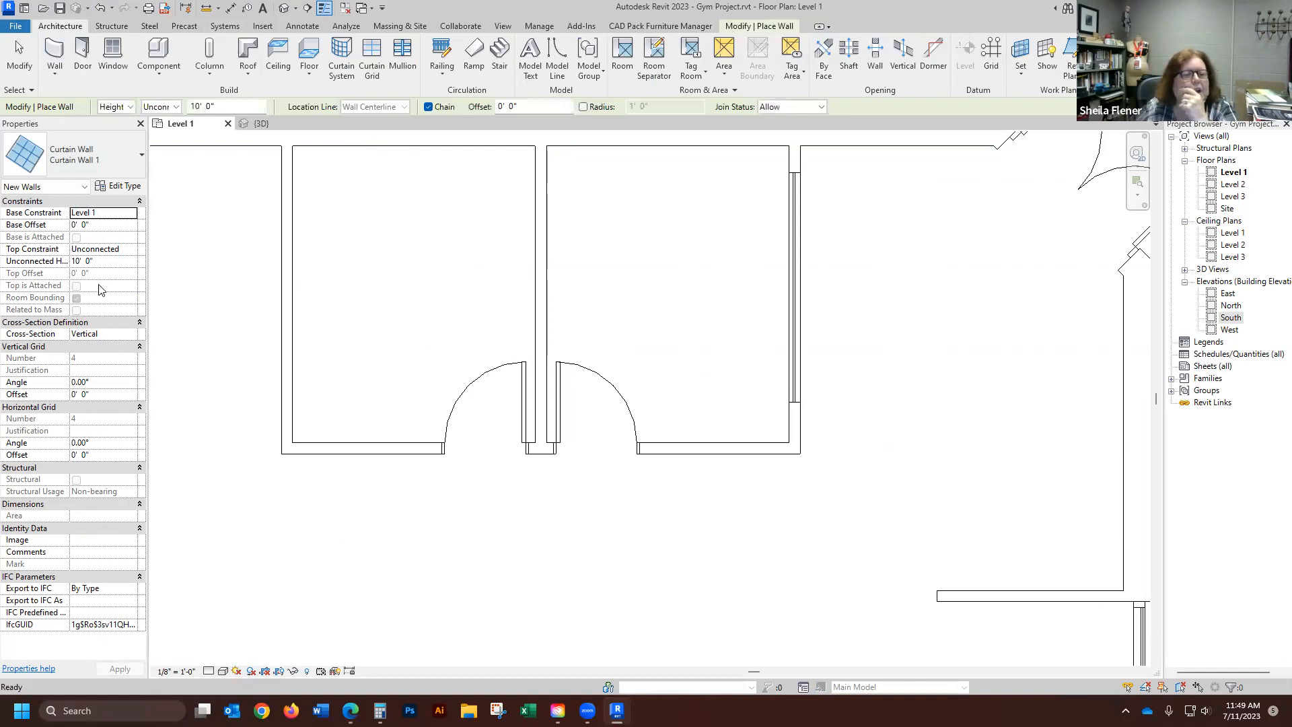
pyautogui.scroll(3, 395, 460)
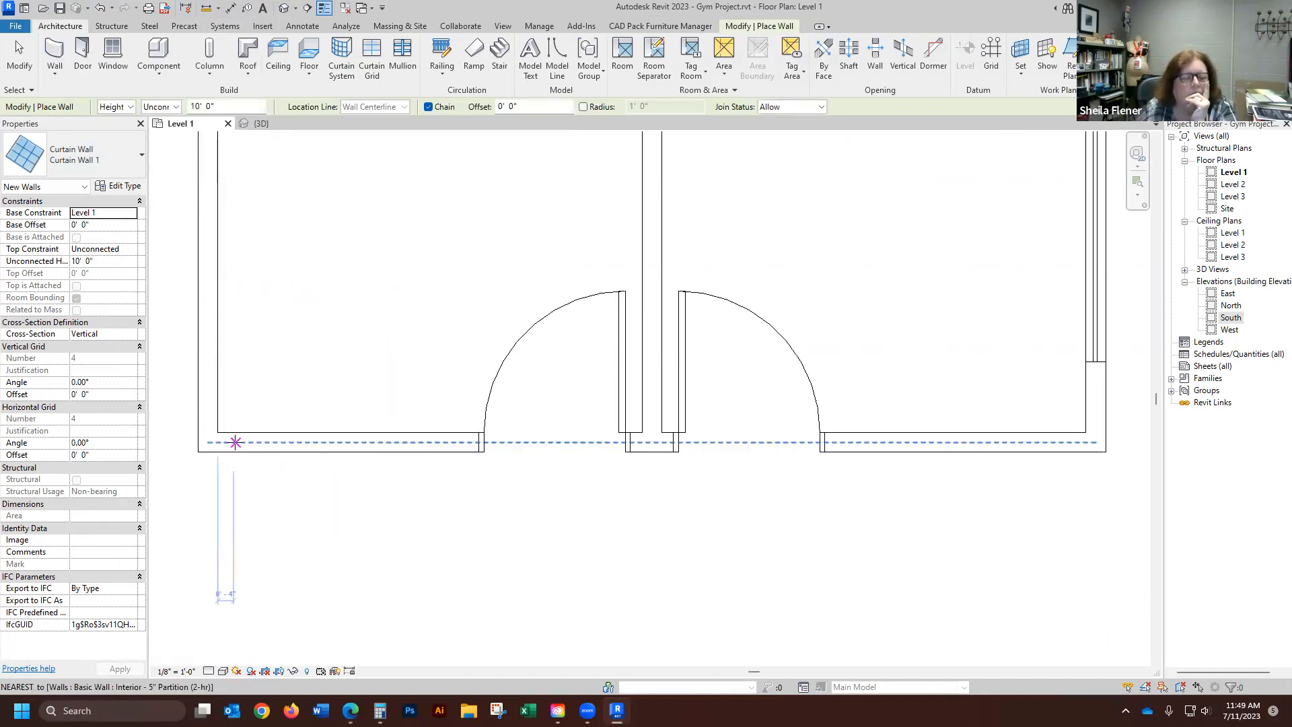
pyautogui.click(235, 442)
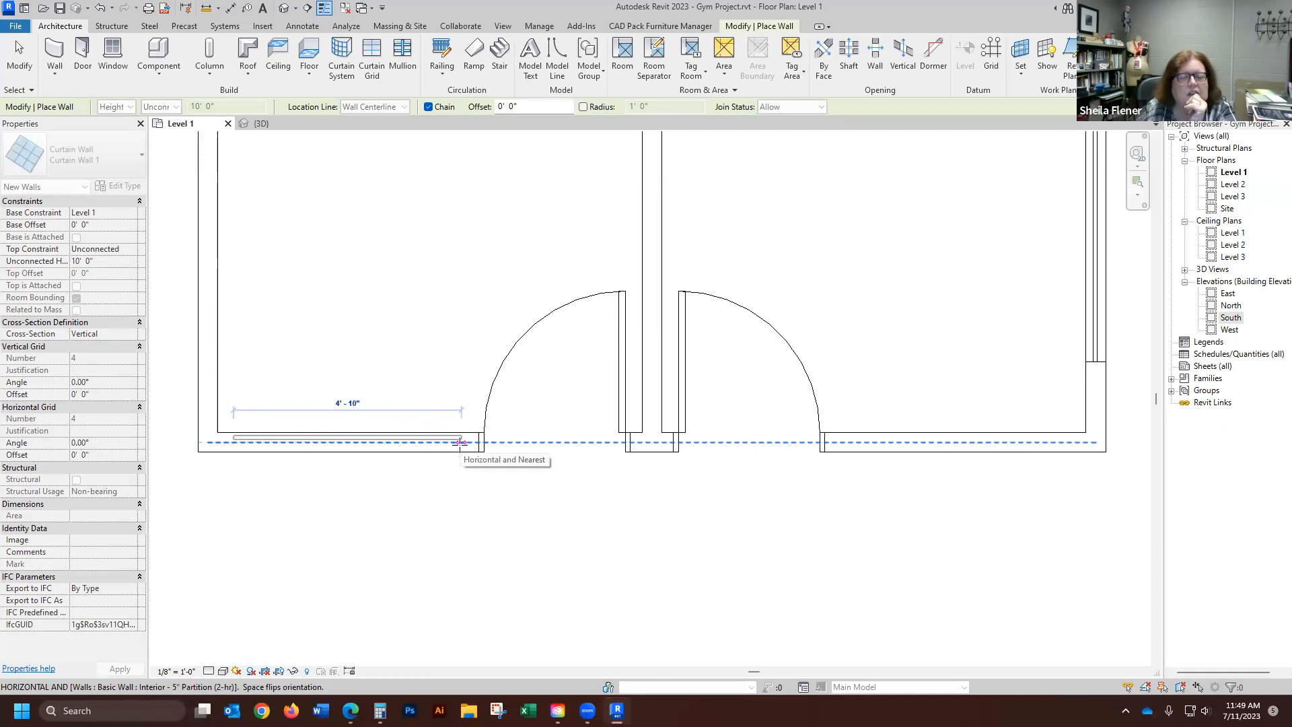
pyautogui.click(461, 442)
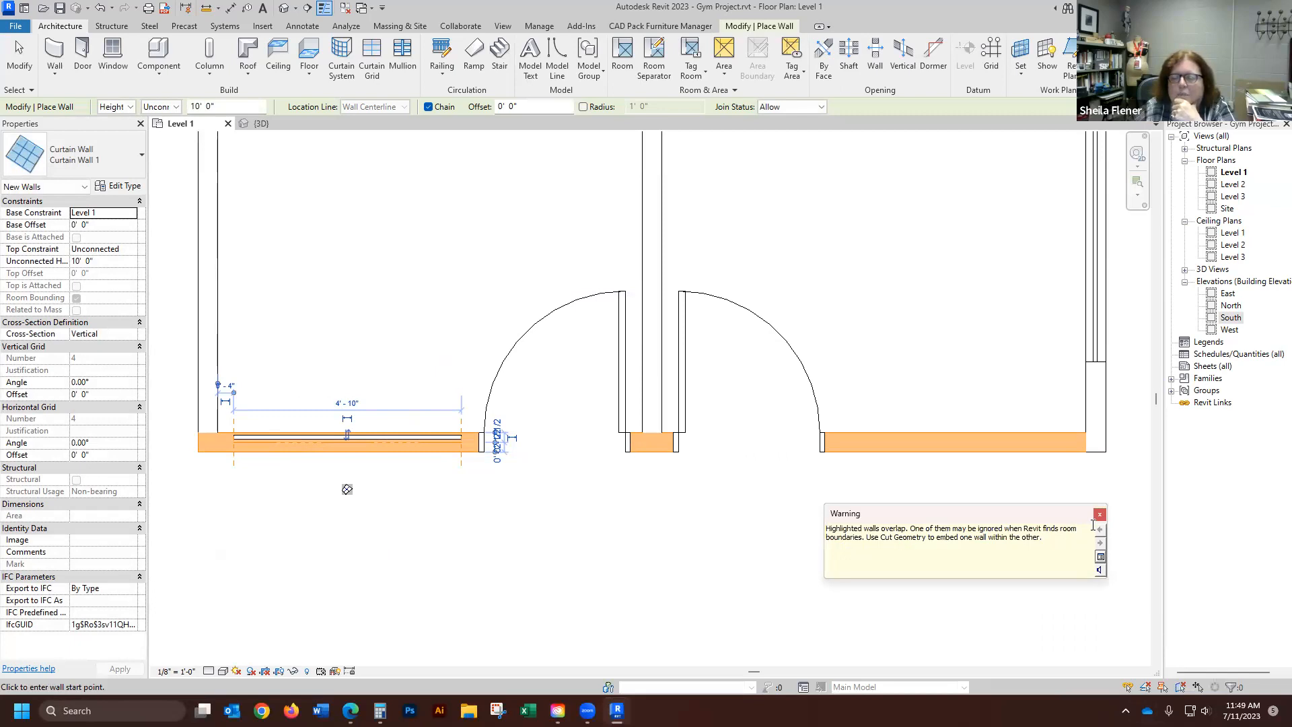
pyautogui.click(1100, 516)
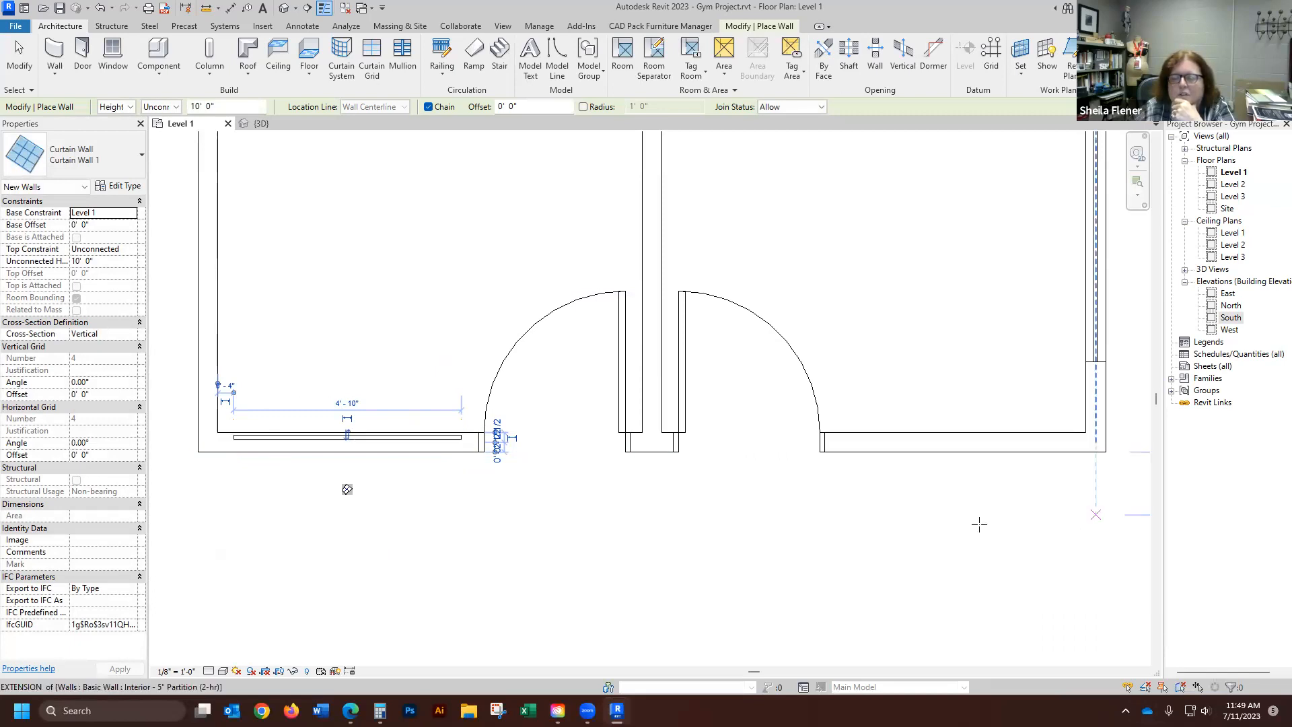
# - Draw a second curtain wall about 4' 6" long along the east room's south partition, from near the corner toward the door
pyautogui.click(1070, 442)
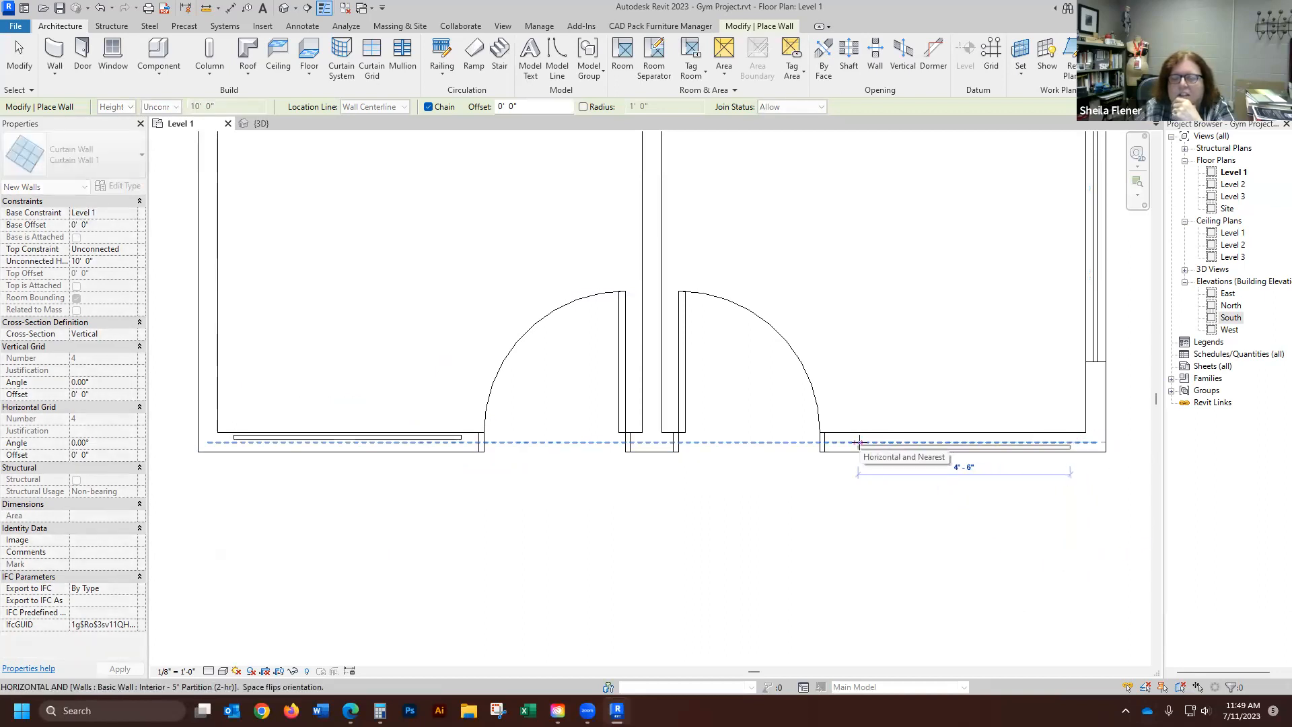
pyautogui.click(859, 442)
pyautogui.press('Escape')
pyautogui.press('Escape')
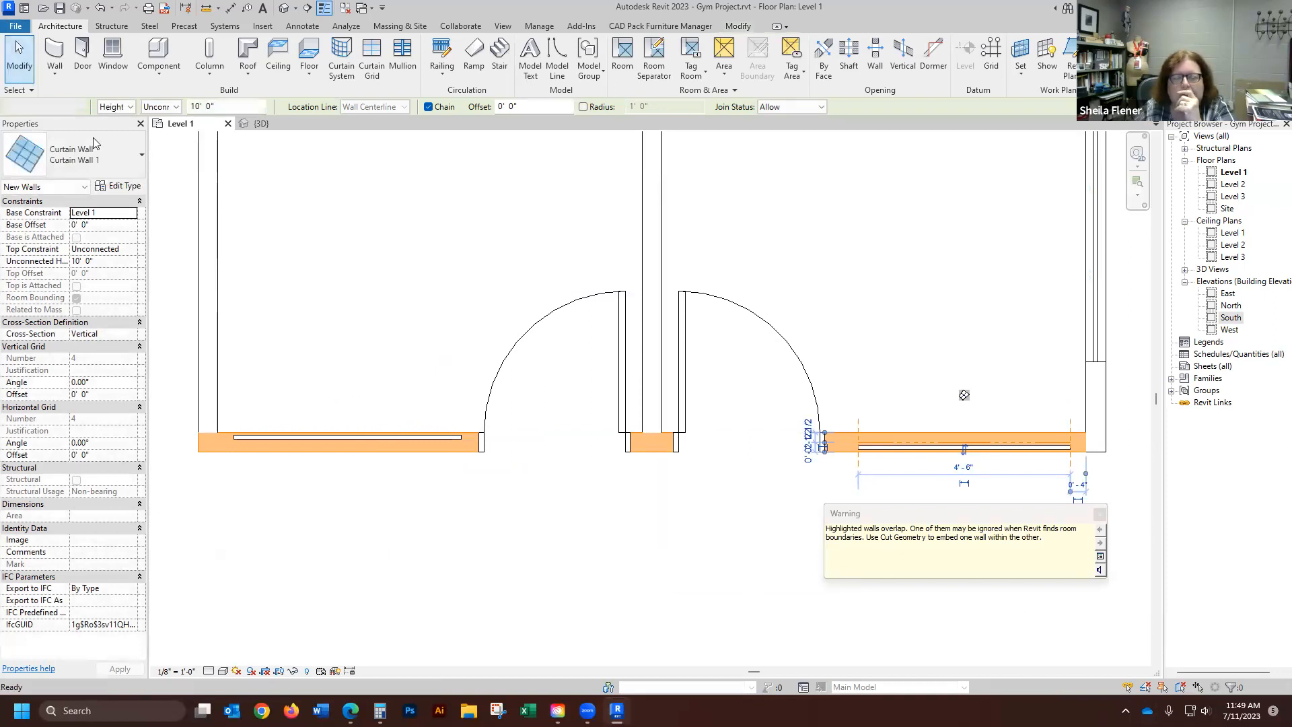
# - Nudge the east room's new curtain wall inward to centre it within the south partition's thickness
pyautogui.click(909, 446)
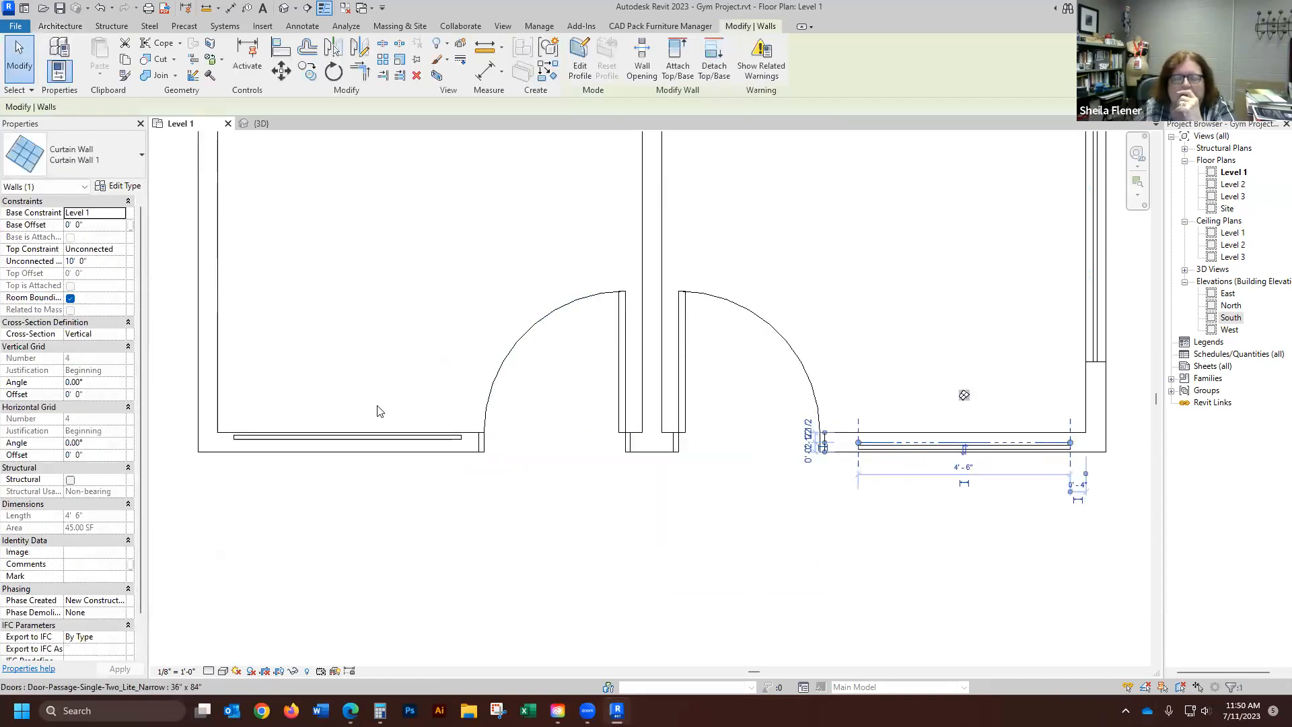
pyautogui.press('Up')
pyautogui.press('Up')
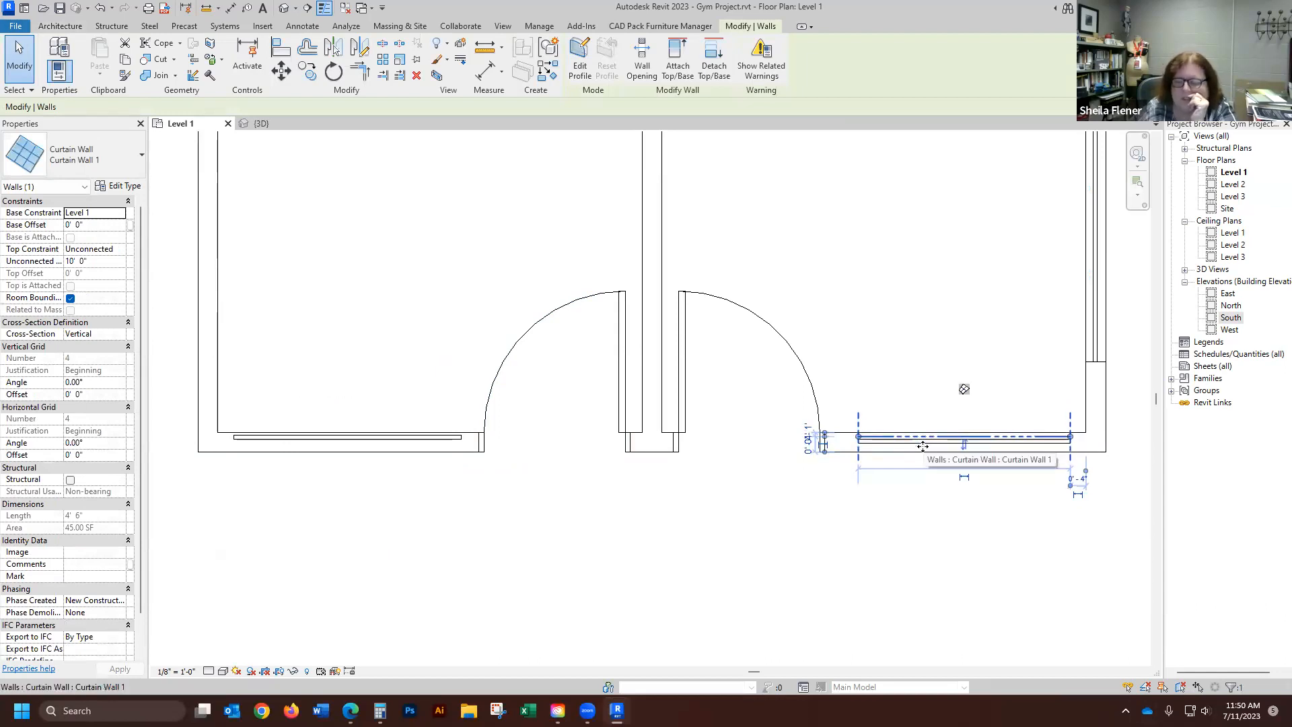
pyautogui.press('Down')
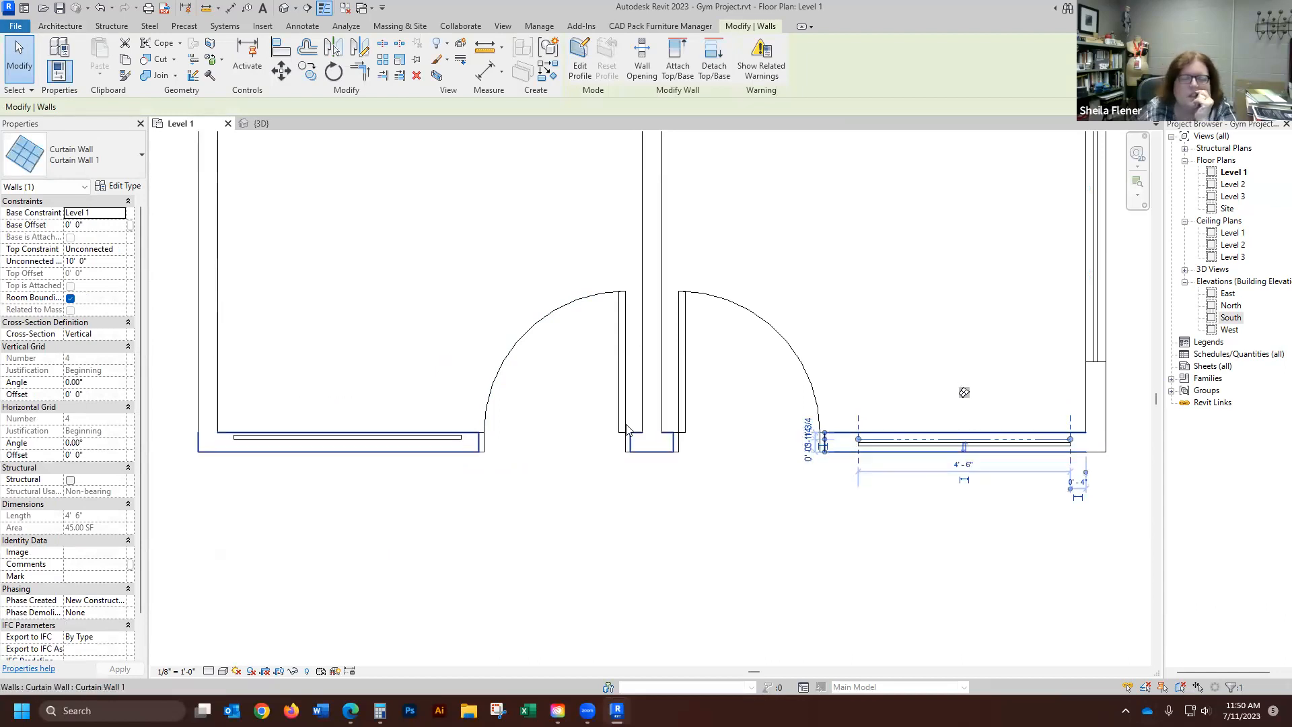
# - Flip the orientation of the curtain wall in the west room's south partition
pyautogui.click(434, 444)
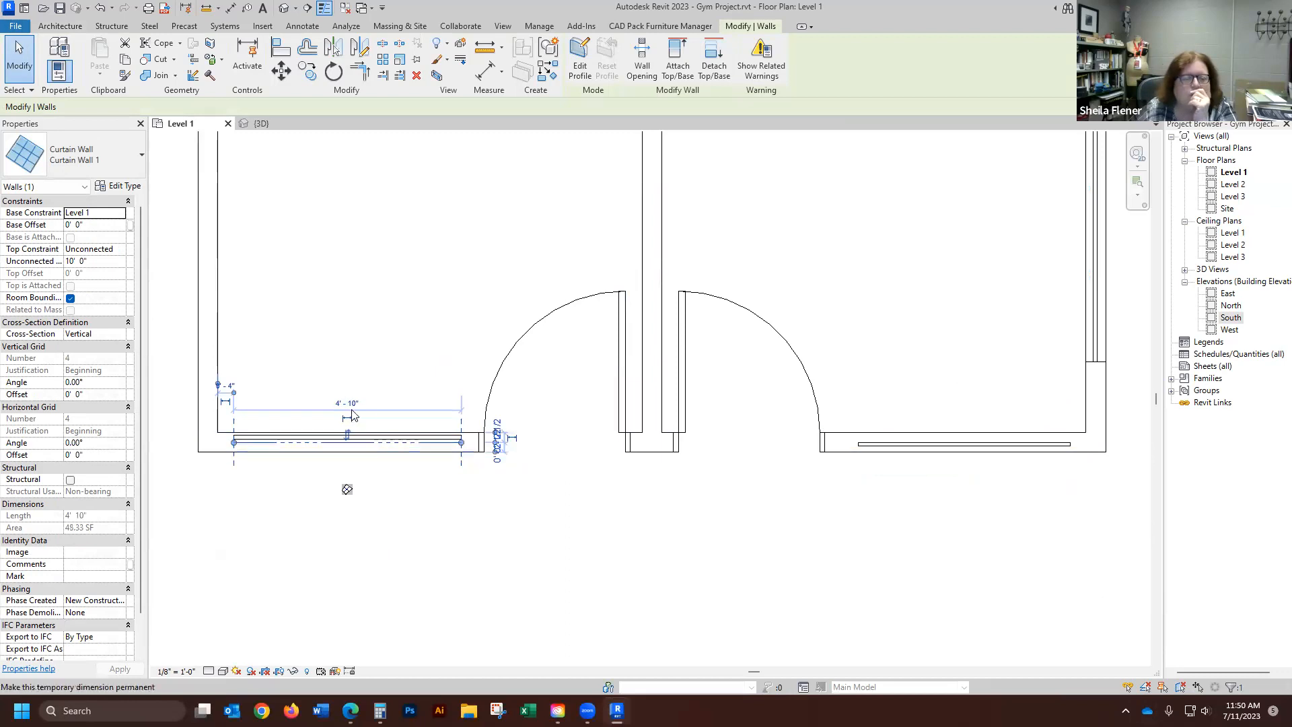
pyautogui.click(347, 433)
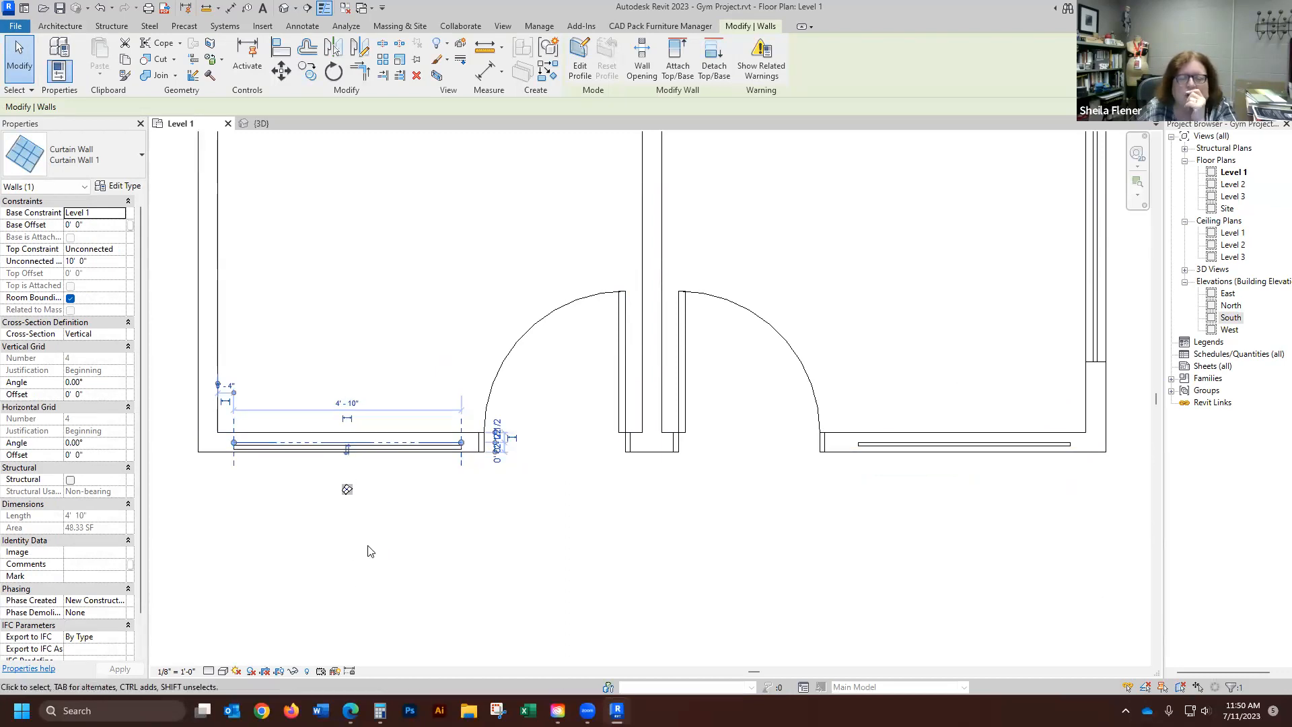
pyautogui.click(367, 551)
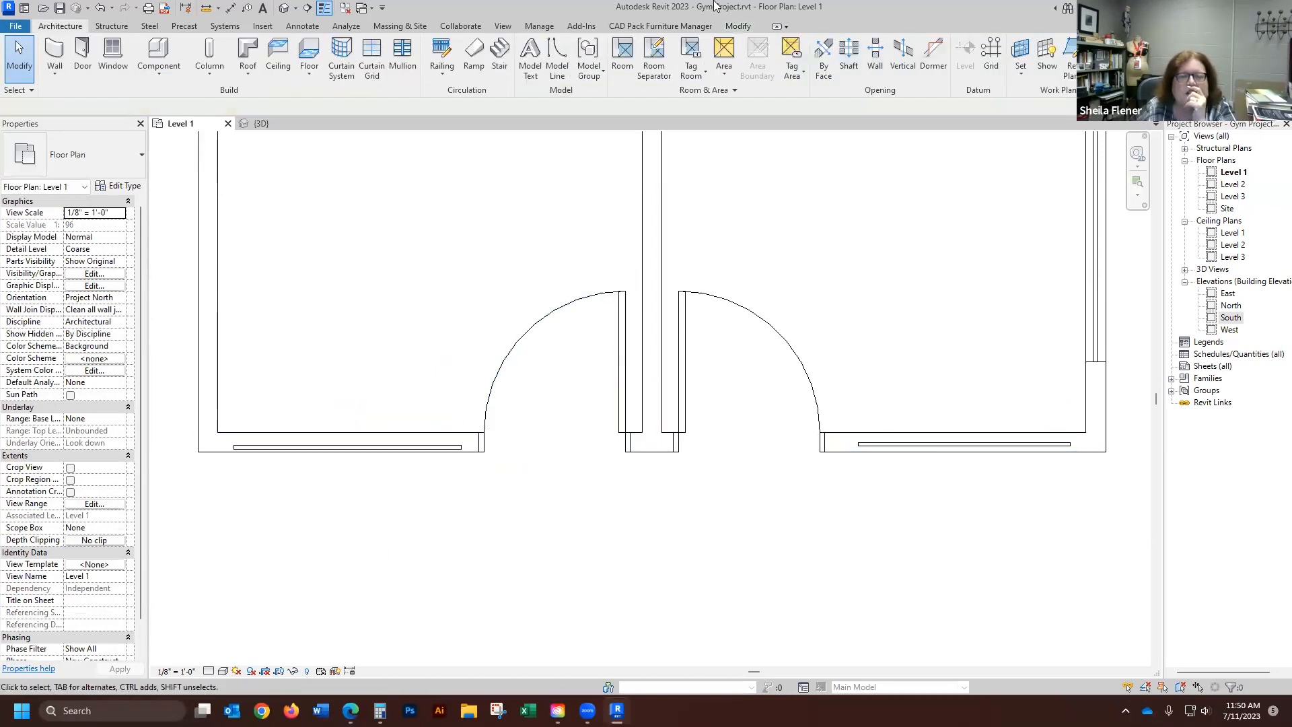
# - Try to align the west room's curtain wall with the east room's curtain wall using the Align tool
pyautogui.click(737, 27)
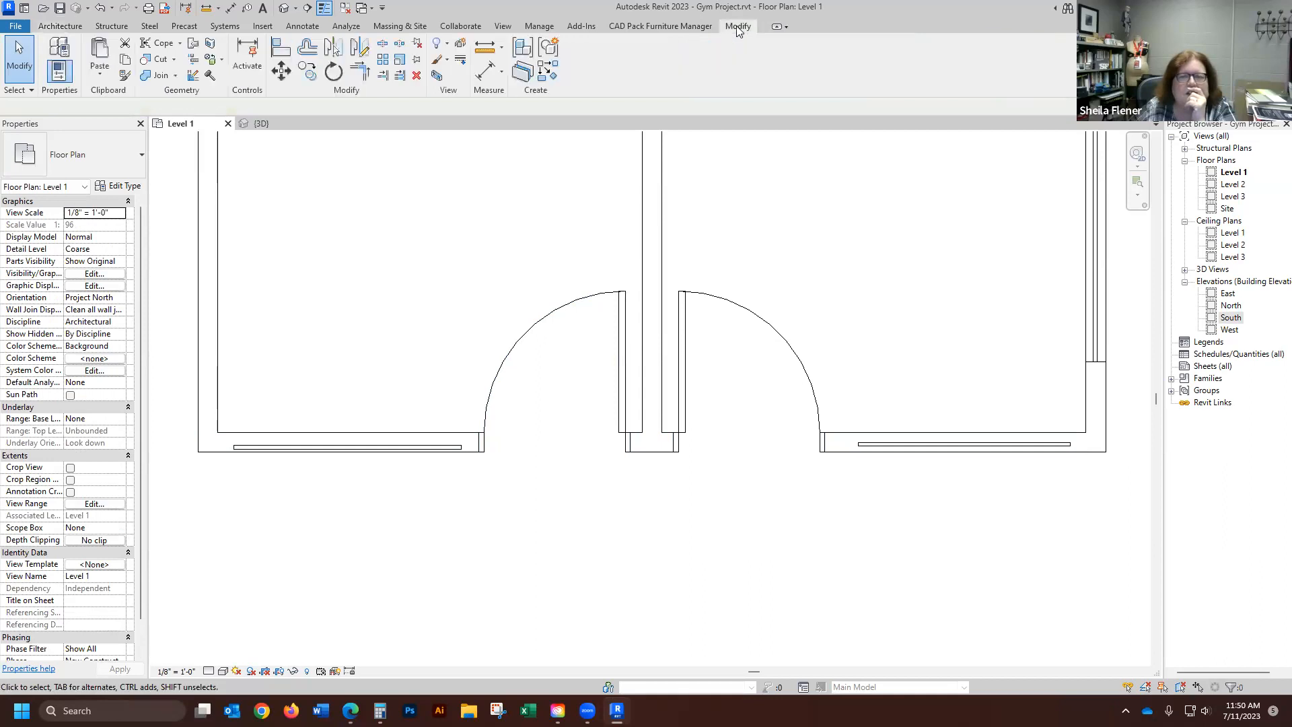
pyautogui.click(283, 48)
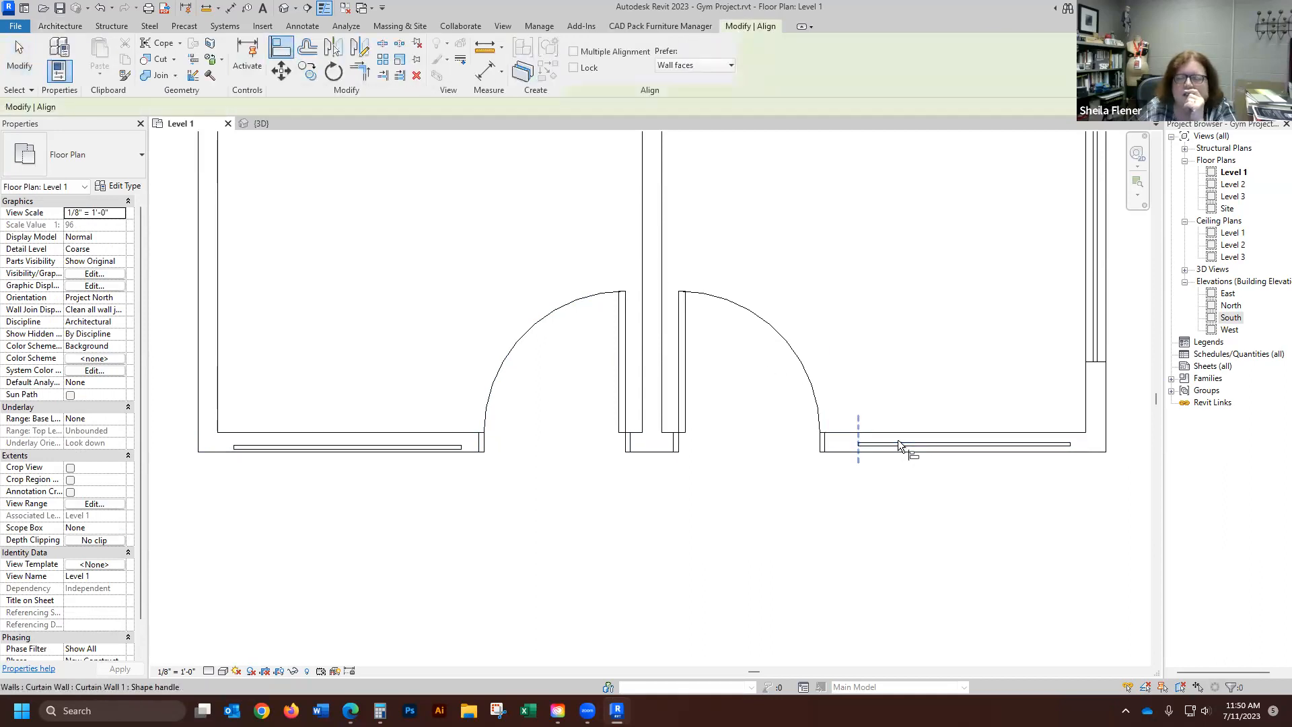
pyautogui.click(944, 443)
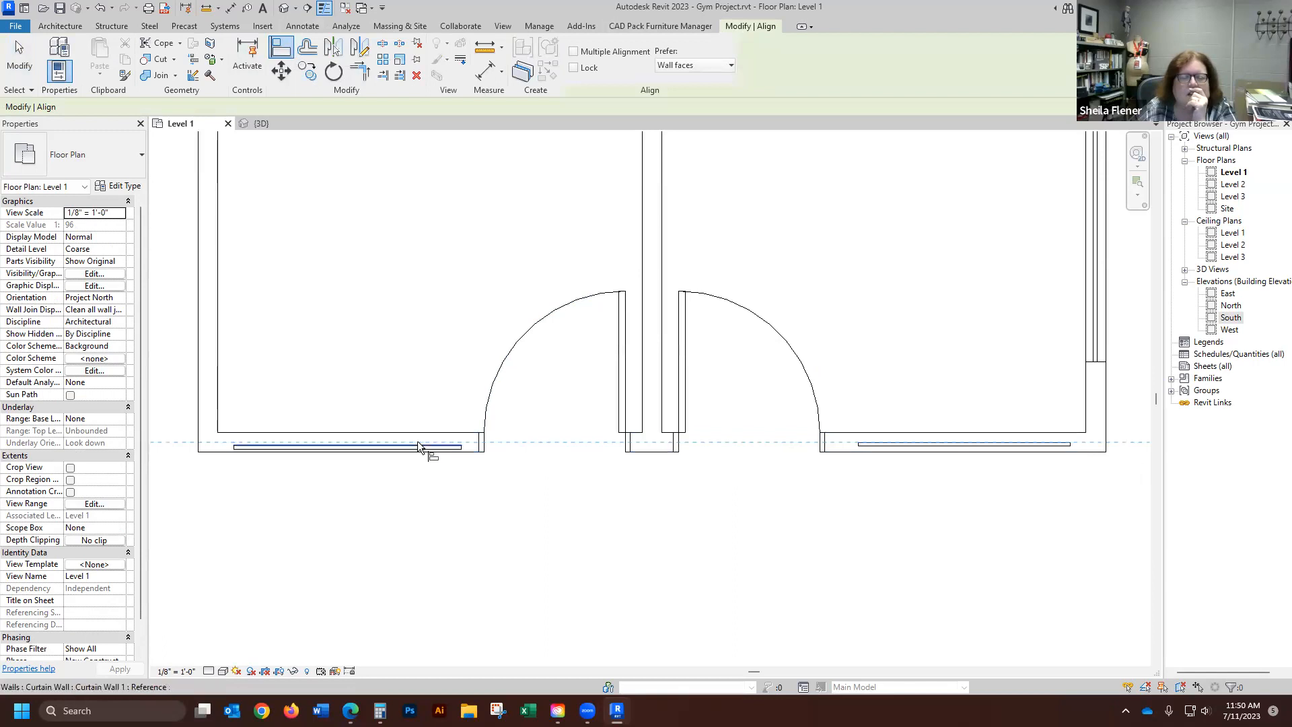
pyautogui.click(418, 444)
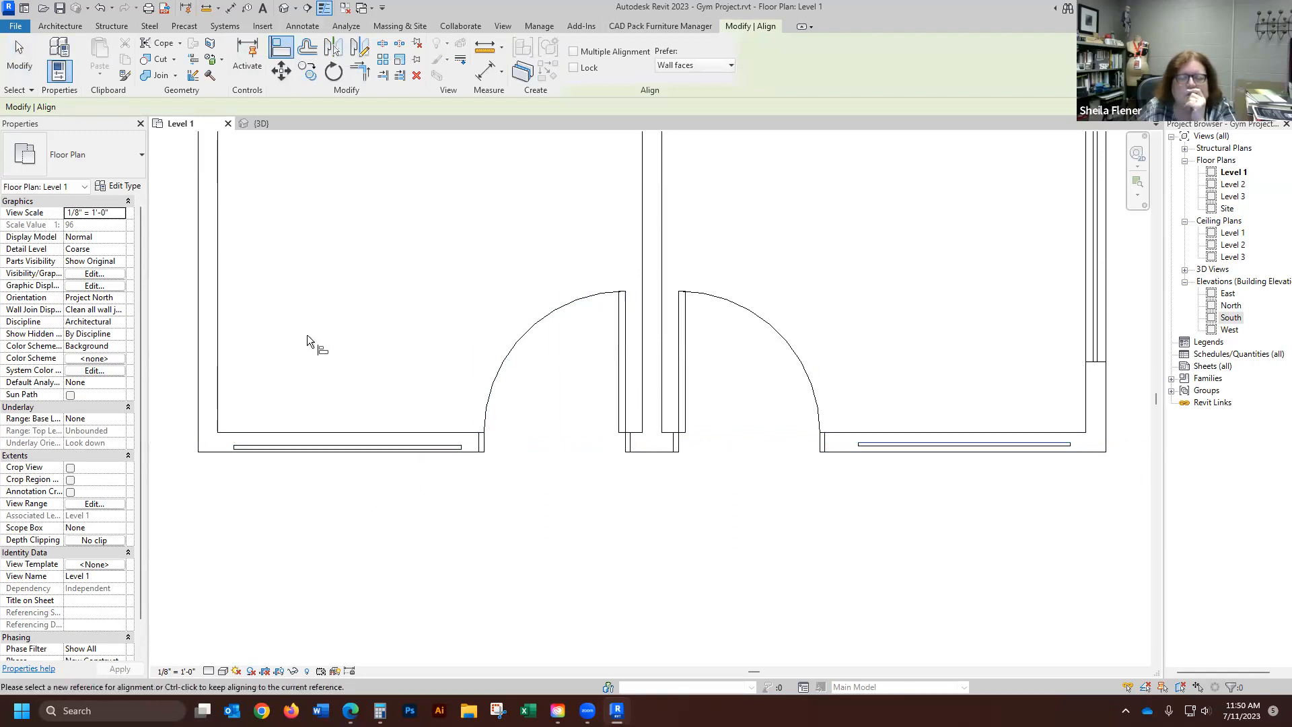
pyautogui.click(16, 45)
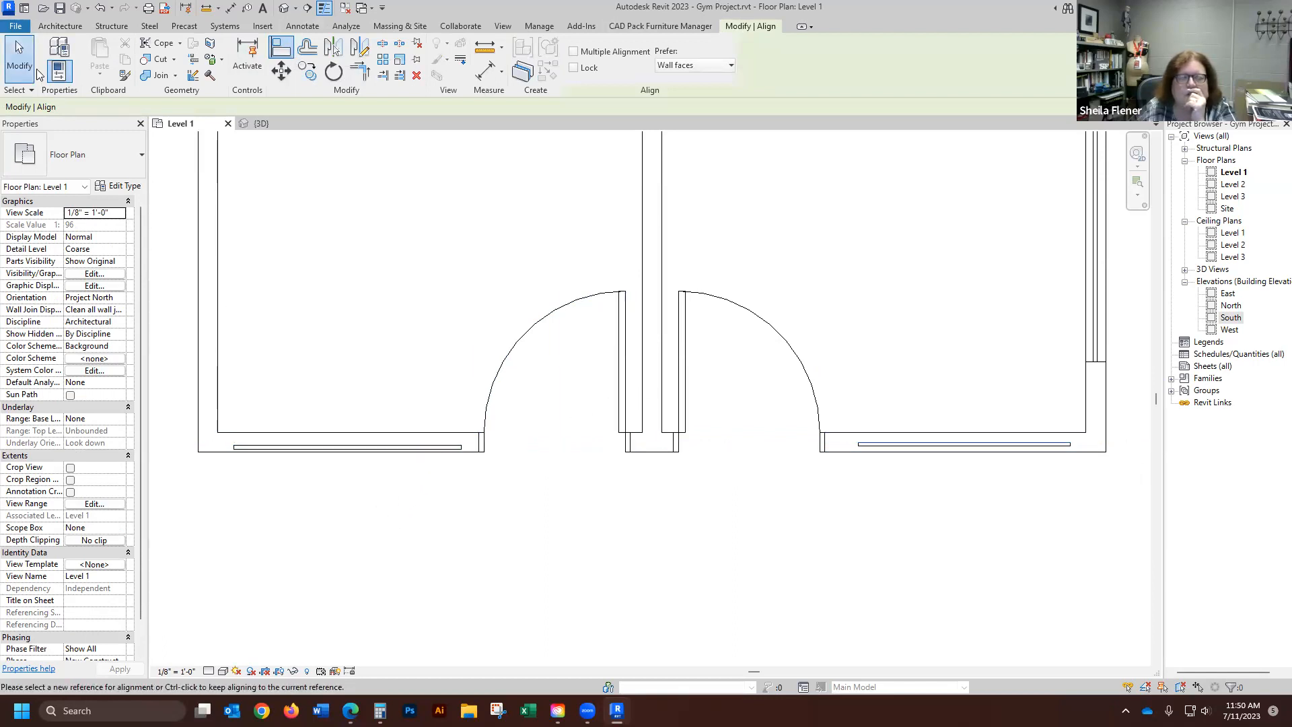
# - Nudge the west room's curtain wall inward so it lines up with the east room's curtain wall
pyautogui.click(374, 444)
pyautogui.press('Up')
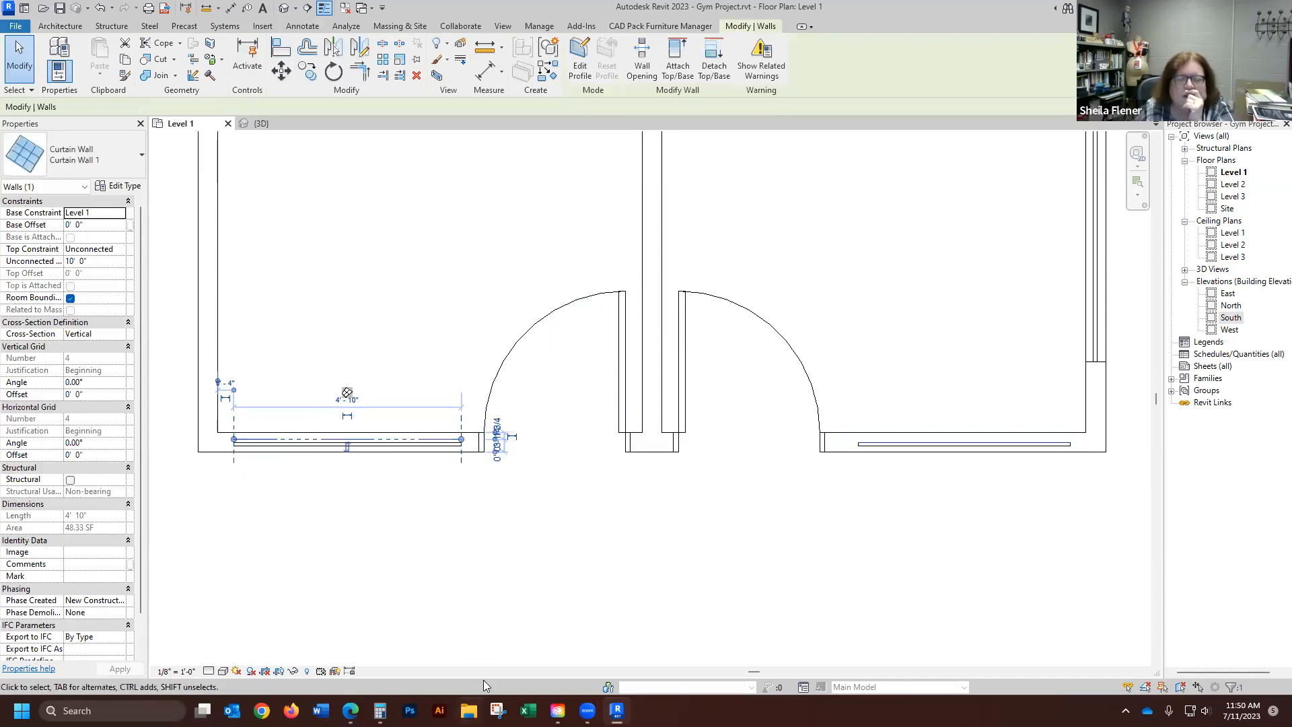
pyautogui.click(490, 650)
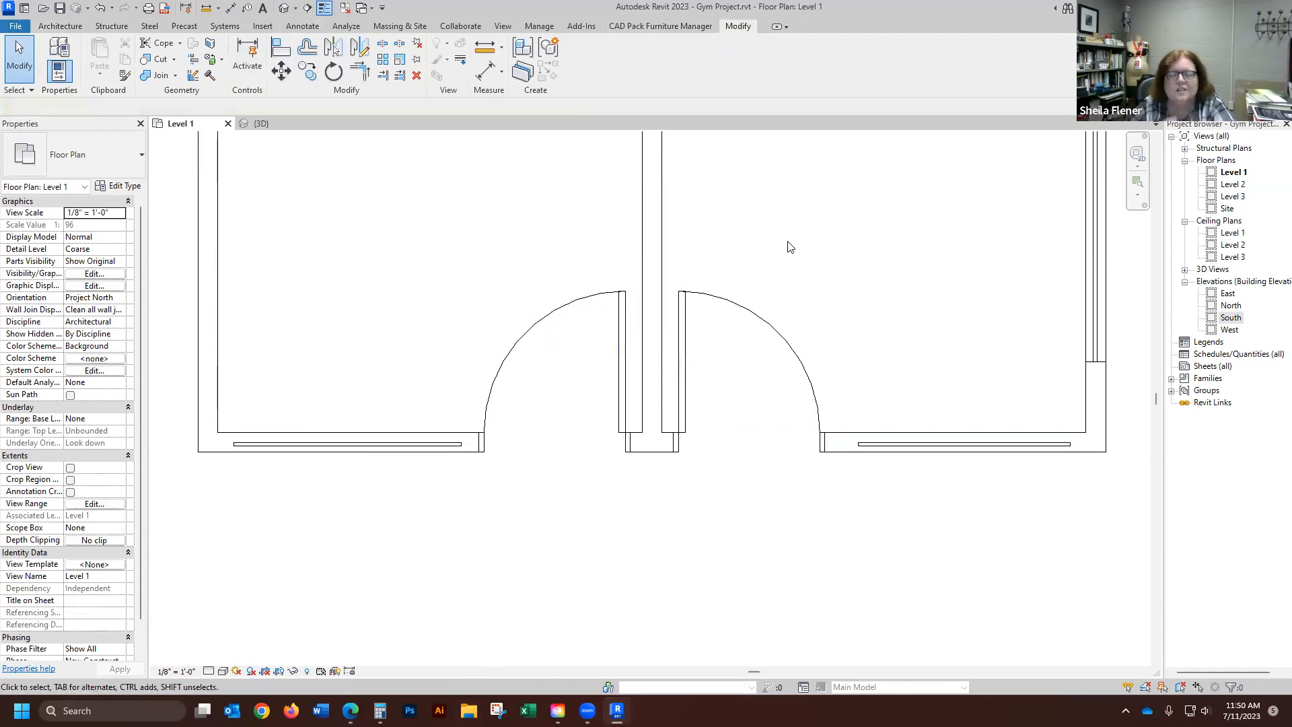
# - Set the west room's south curtain wall to a base offset of 3' 0" and an unconnected height of 4' 0"
pyautogui.click(359, 455)
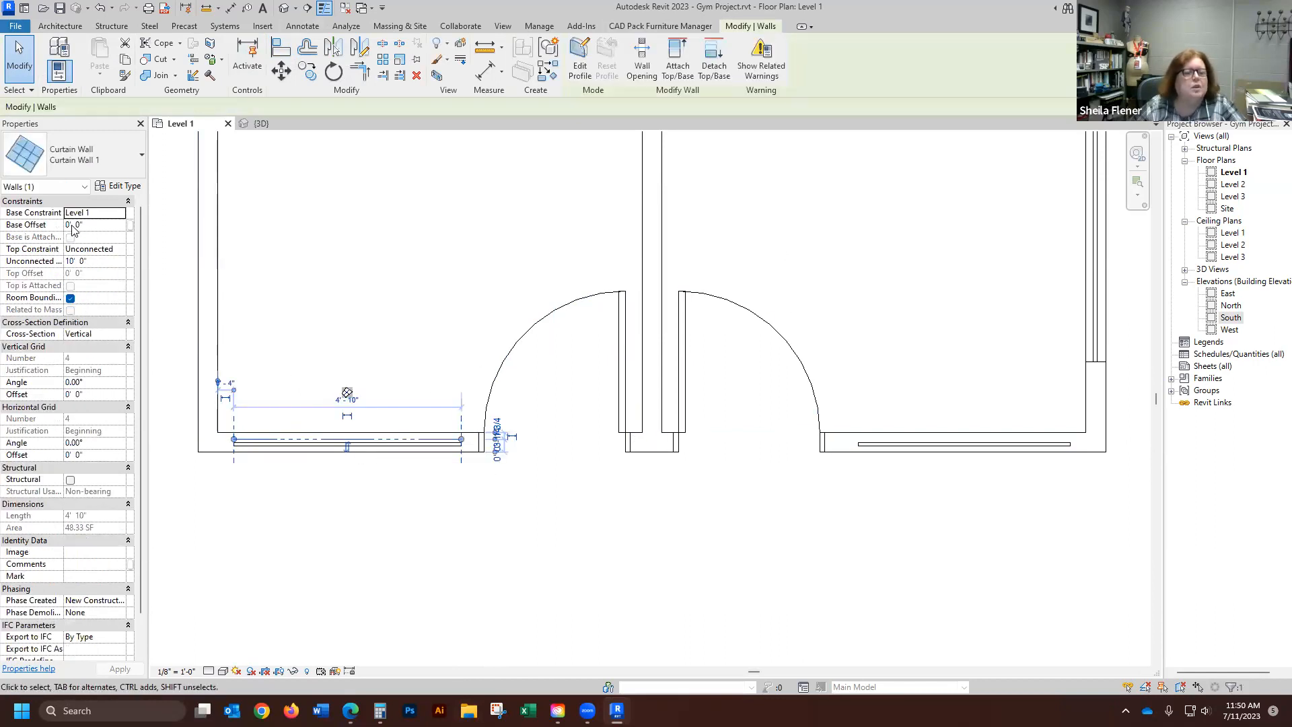
pyautogui.click(68, 225)
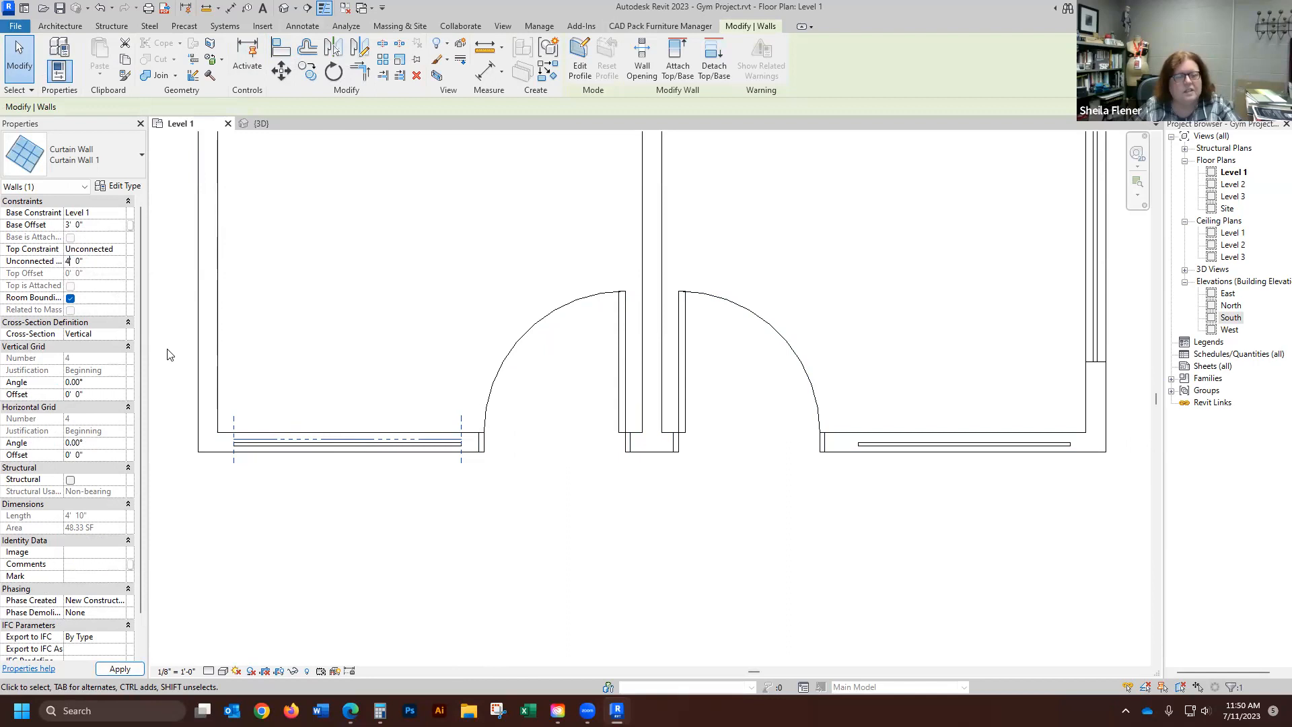
pyautogui.click(372, 516)
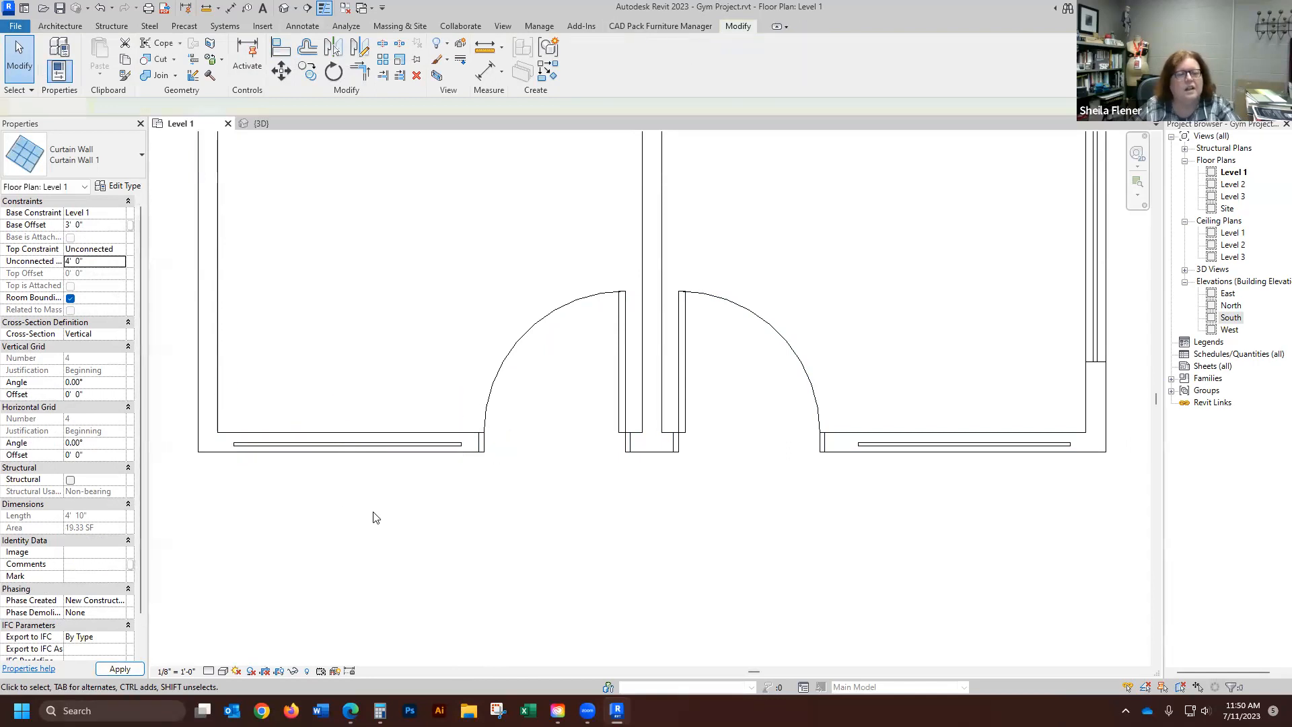
# - Set the east room's south curtain wall to a base offset of 3' 0" and match its unconnected height to the west room's curtain wall
pyautogui.click(919, 452)
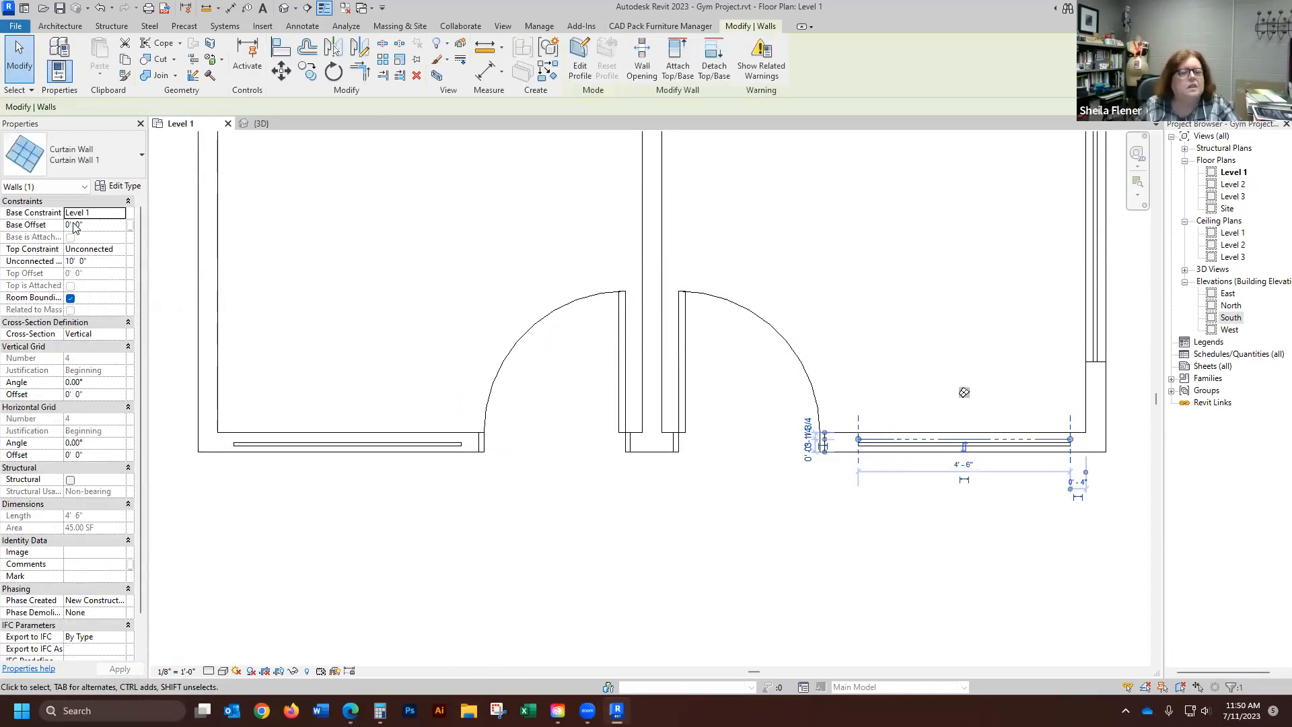
pyautogui.click(71, 225)
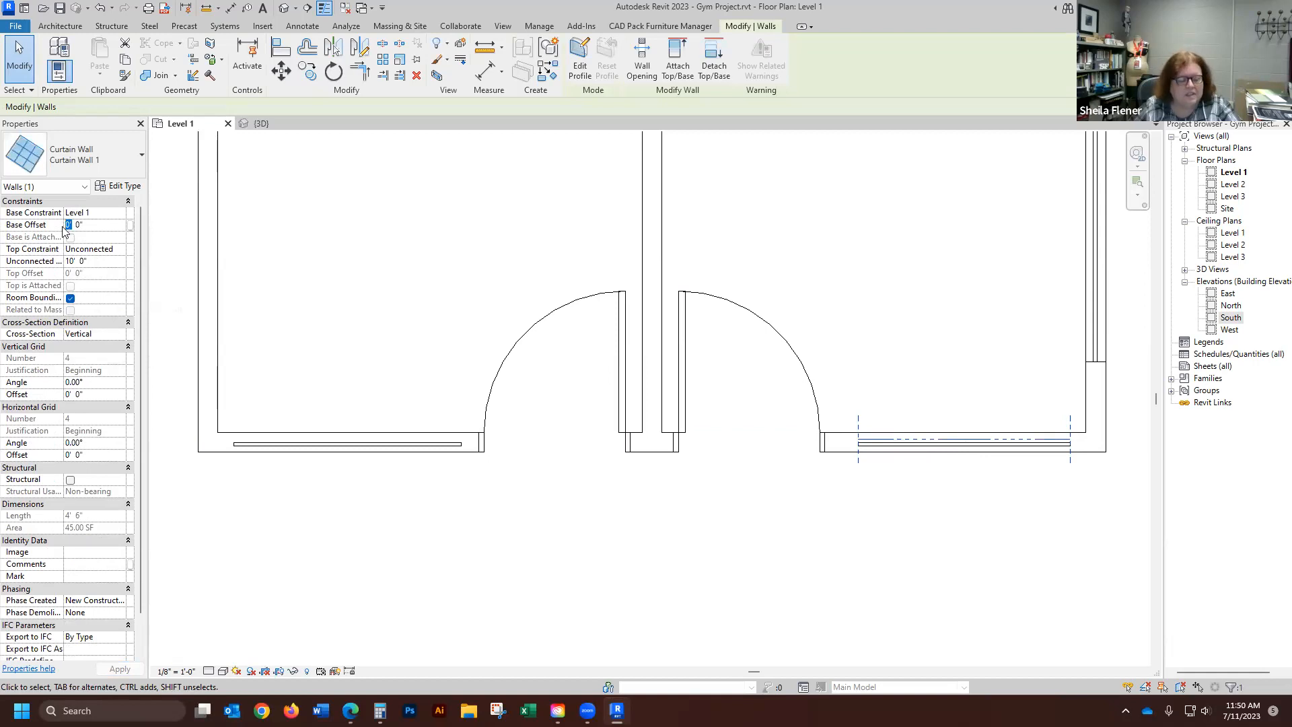
pyautogui.write('3')
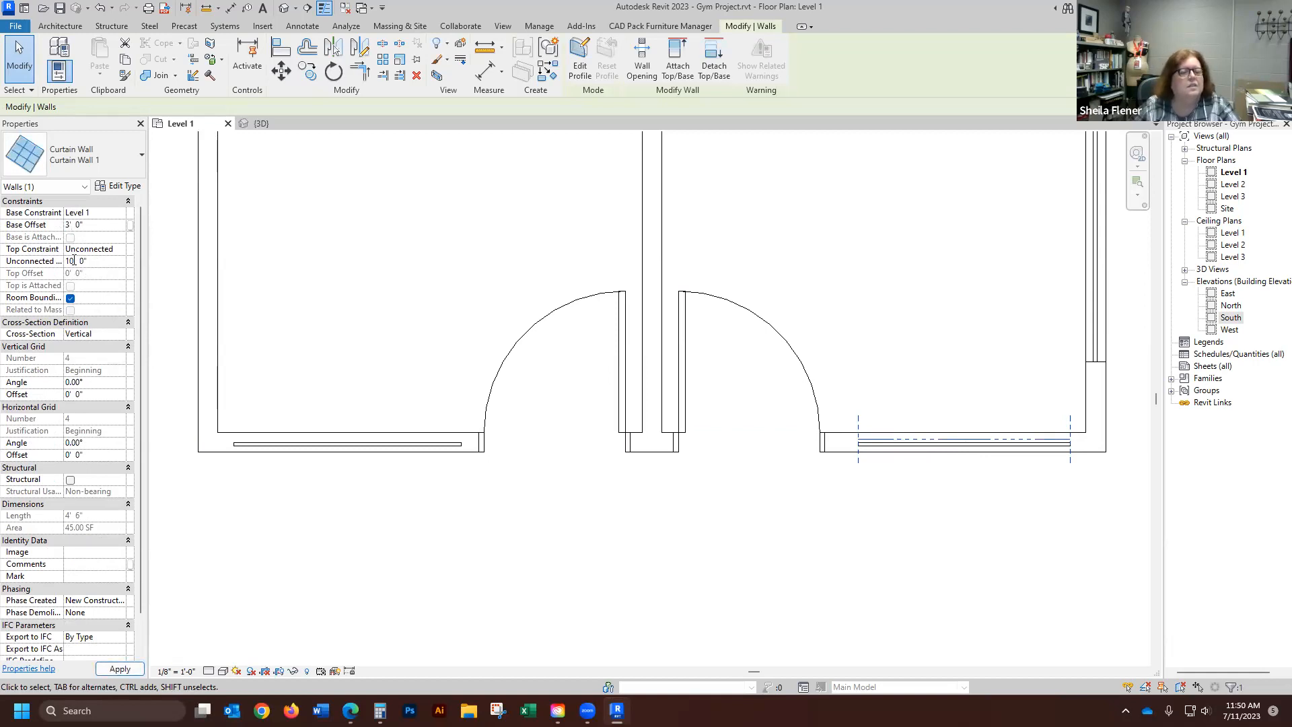
pyautogui.click(337, 501)
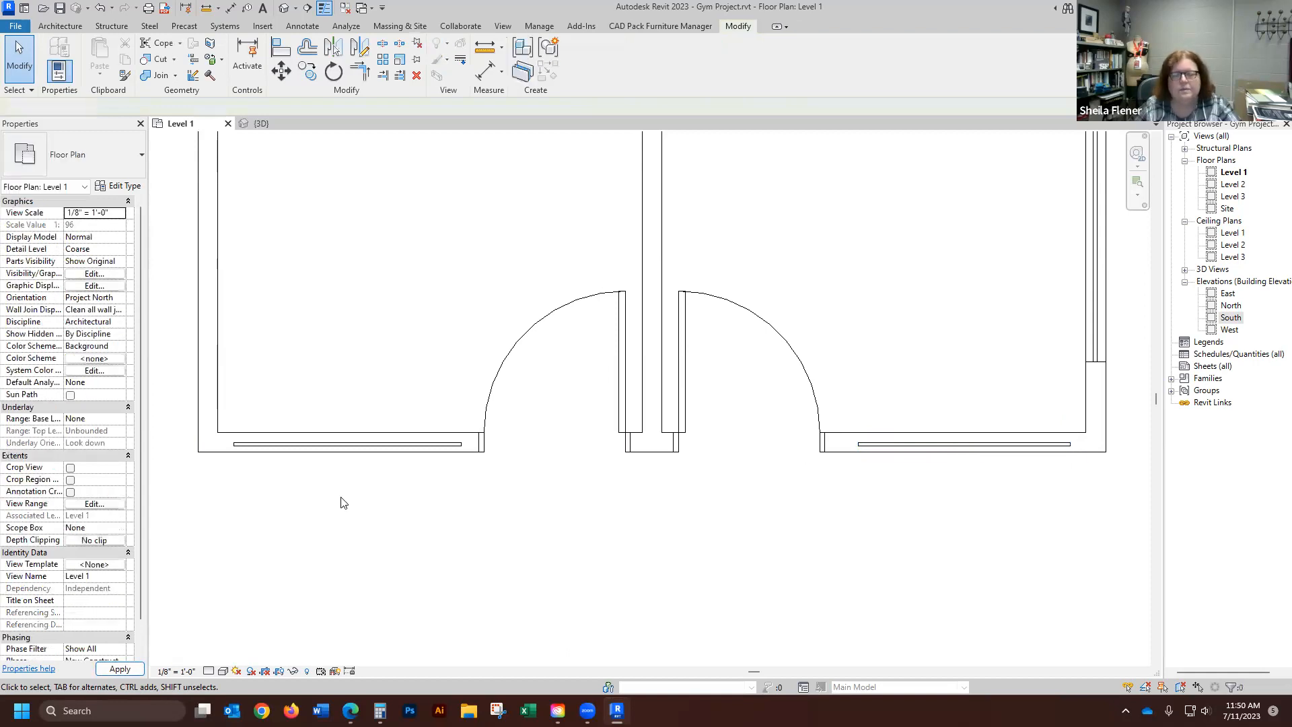
# - Cut the west room's curtain wall out of the south partition using Cut Geometry
pyautogui.click(157, 60)
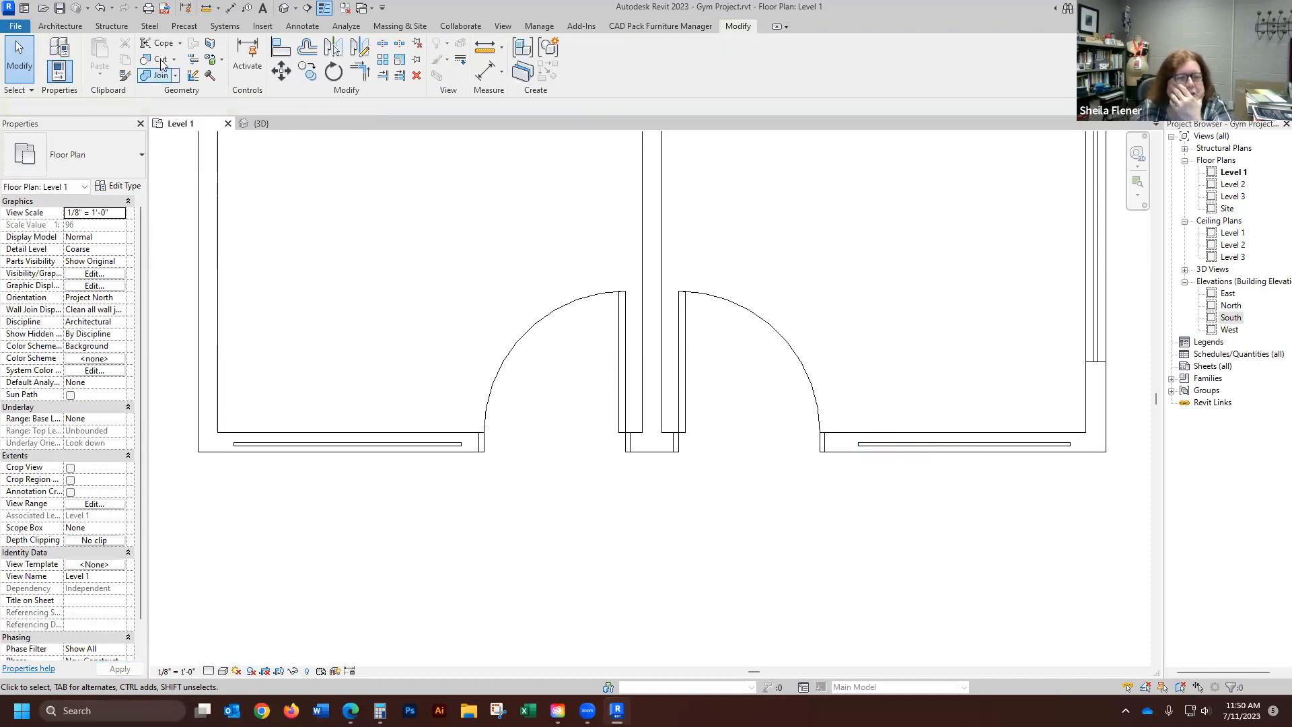
pyautogui.click(222, 453)
pyautogui.click(269, 444)
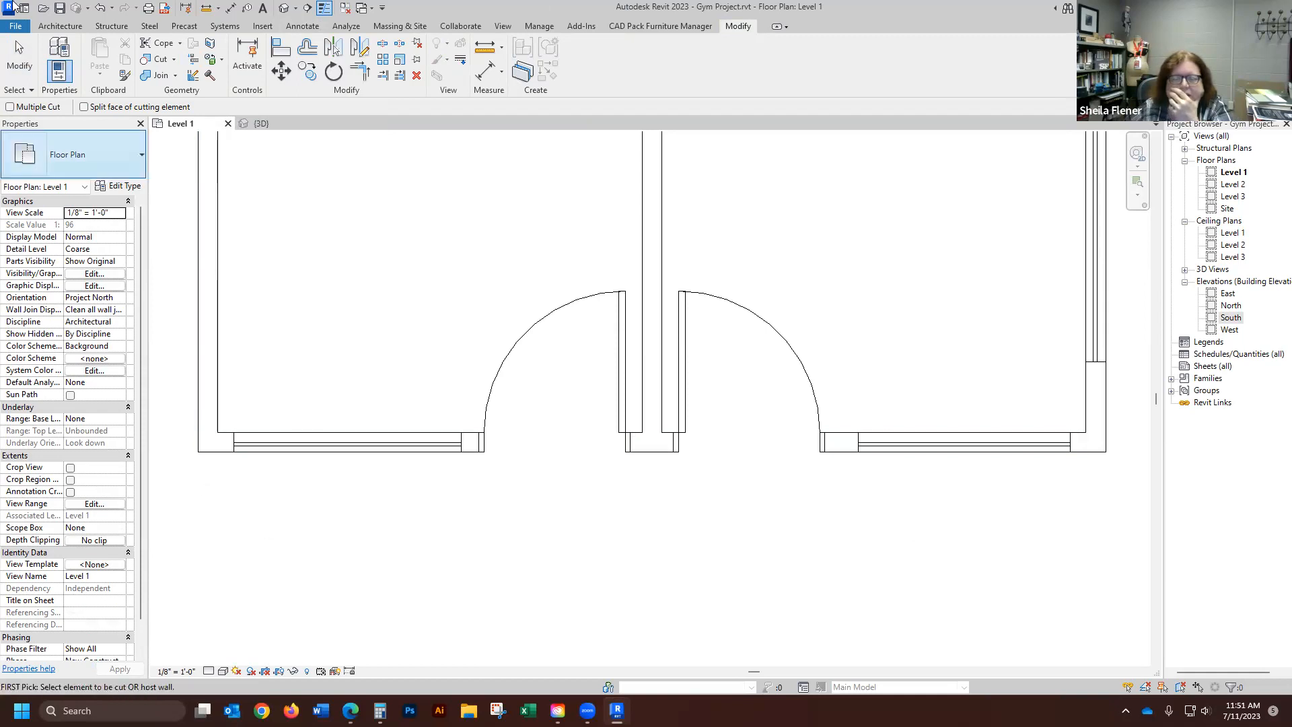
pyautogui.click(18, 65)
# - Inspect the embedded curtain wall windows and the building's interior partitions in the 3D view
pyautogui.click(261, 124)
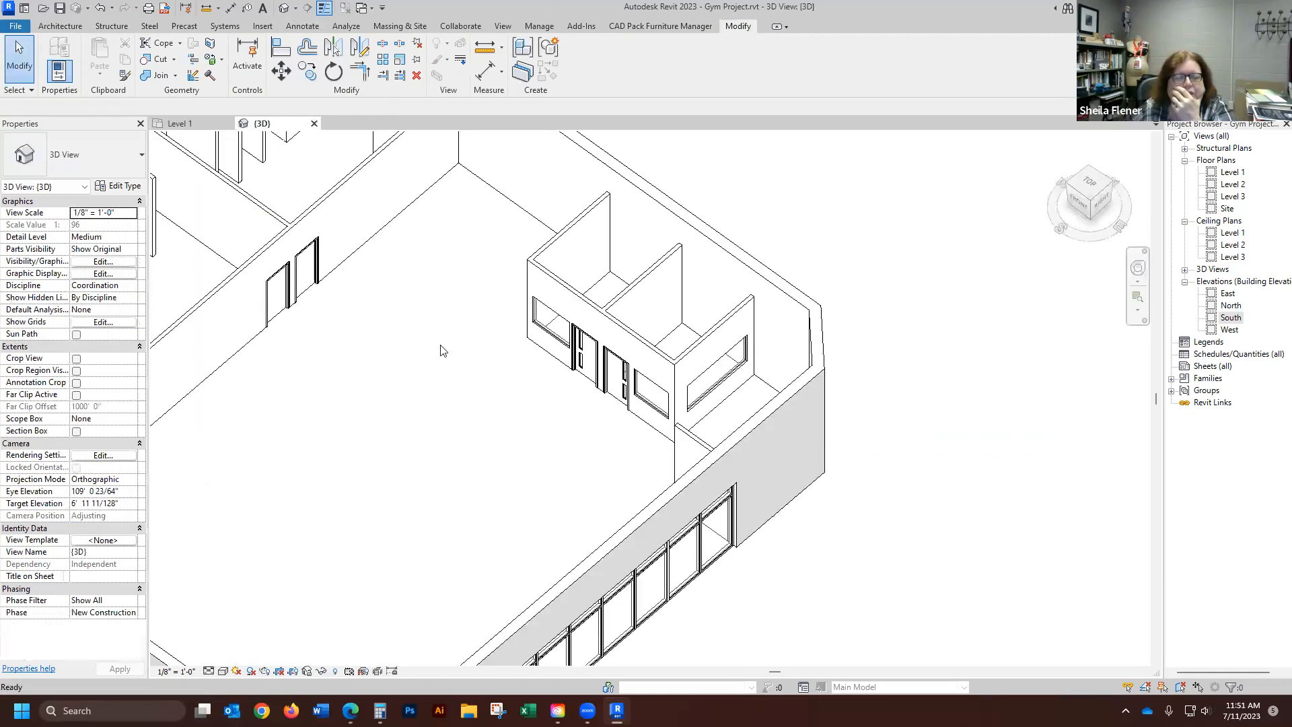
pyautogui.scroll(3, 518, 382)
pyautogui.scroll(-2, 518, 382)
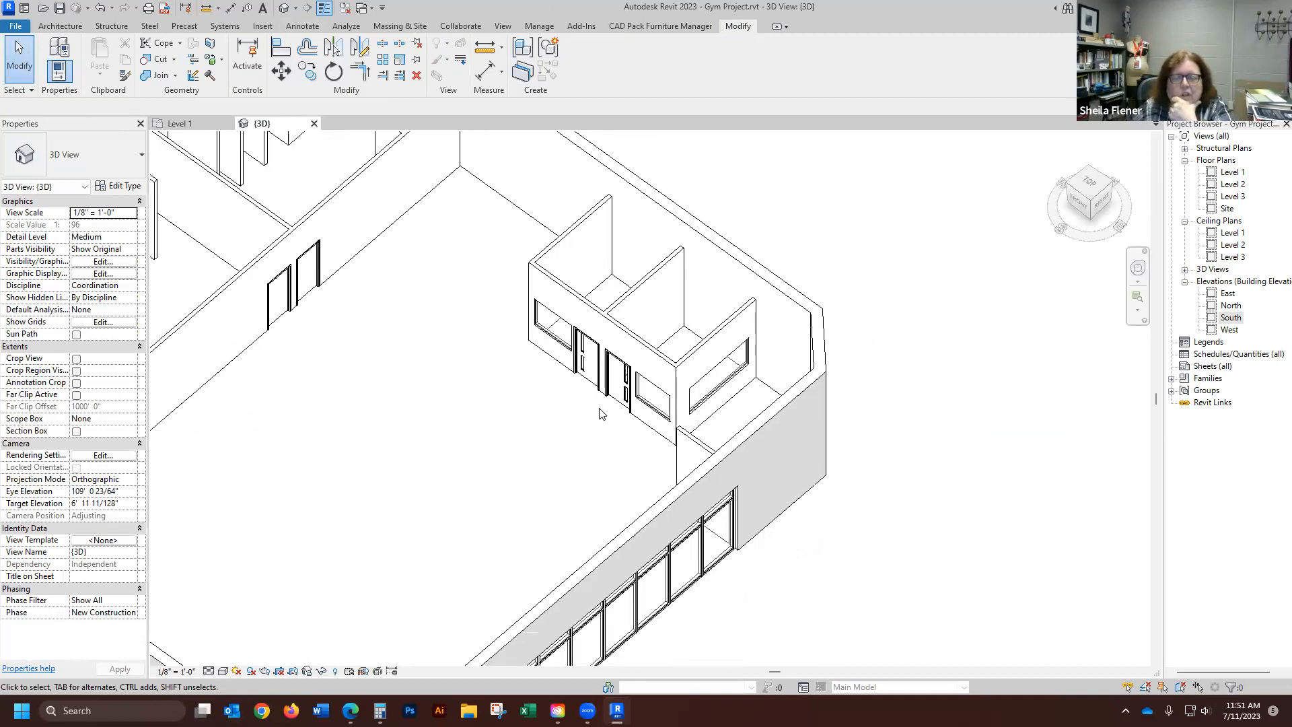
pyautogui.moveTo(1085, 192); pyautogui.dragTo(1092, 197)
pyautogui.moveTo(167, 211)
pyautogui.keyDown('shift'); pyautogui.mouseDown(button='middle')
pyautogui.moveTo(296, 182)
pyautogui.moveTo(995, 176)
pyautogui.moveTo(980, 389)
pyautogui.mouseUp(button='middle'); pyautogui.keyUp('shift')
pyautogui.scroll(-1, 981, 389)
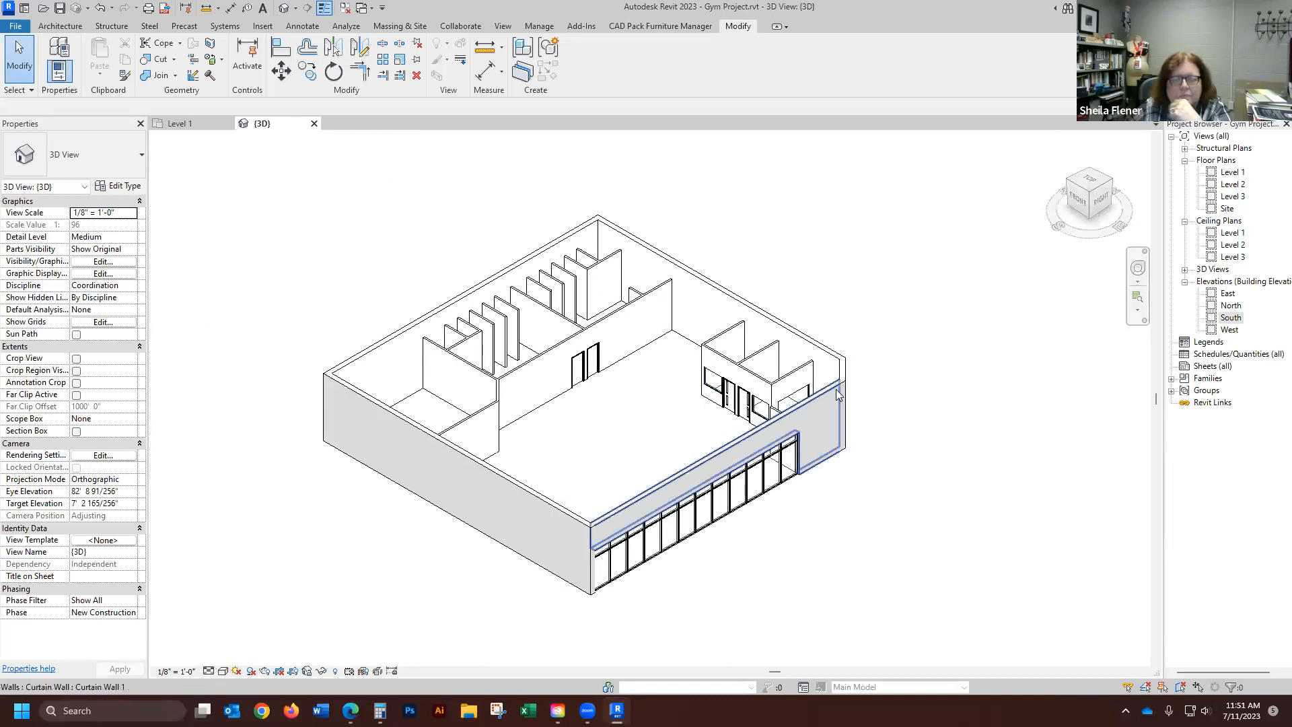
pyautogui.moveTo(1104, 191); pyautogui.dragTo(1101, 207)
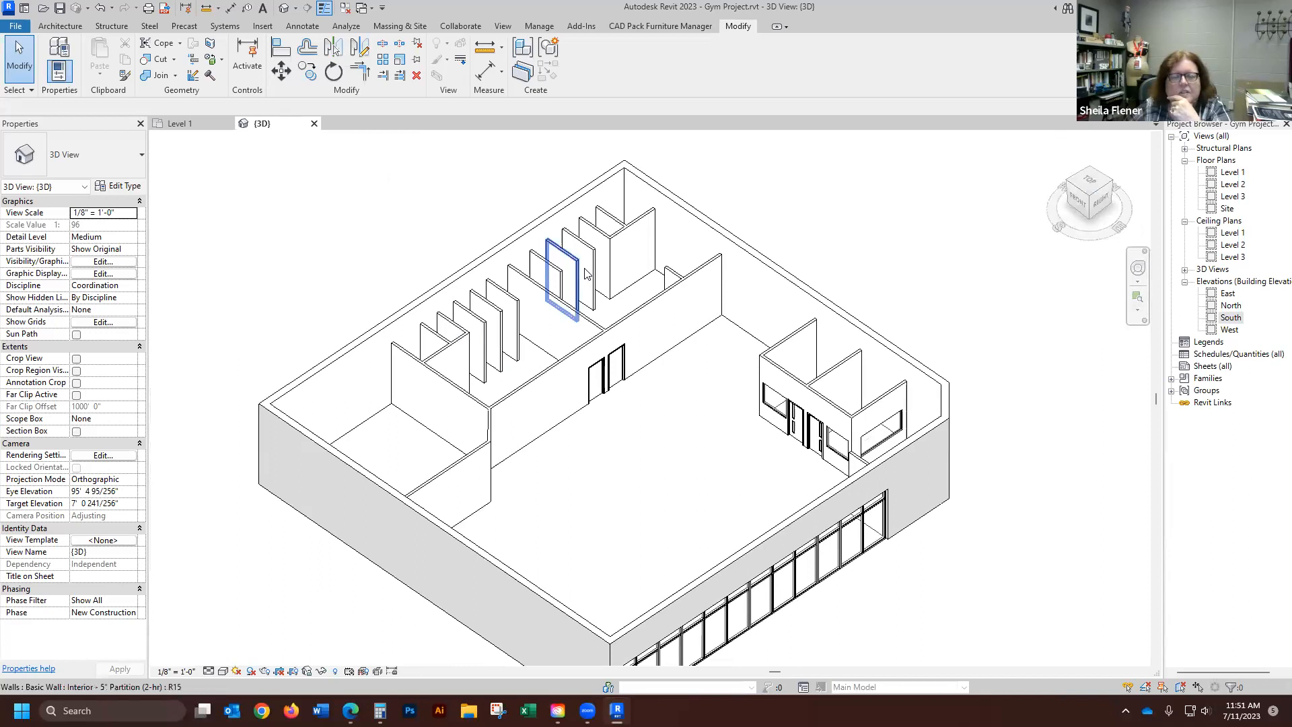
pyautogui.scroll(2, 585, 274)
pyautogui.scroll(1, 585, 273)
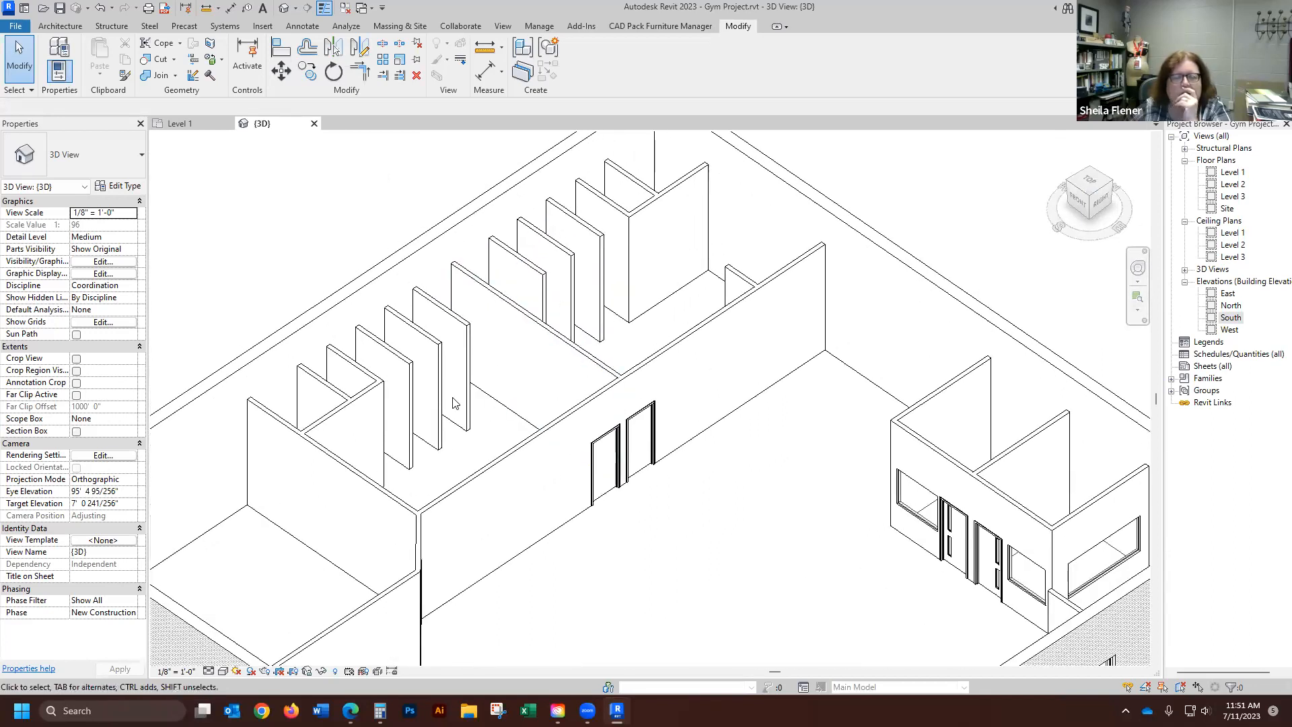
pyautogui.scroll(-2, 505, 471)
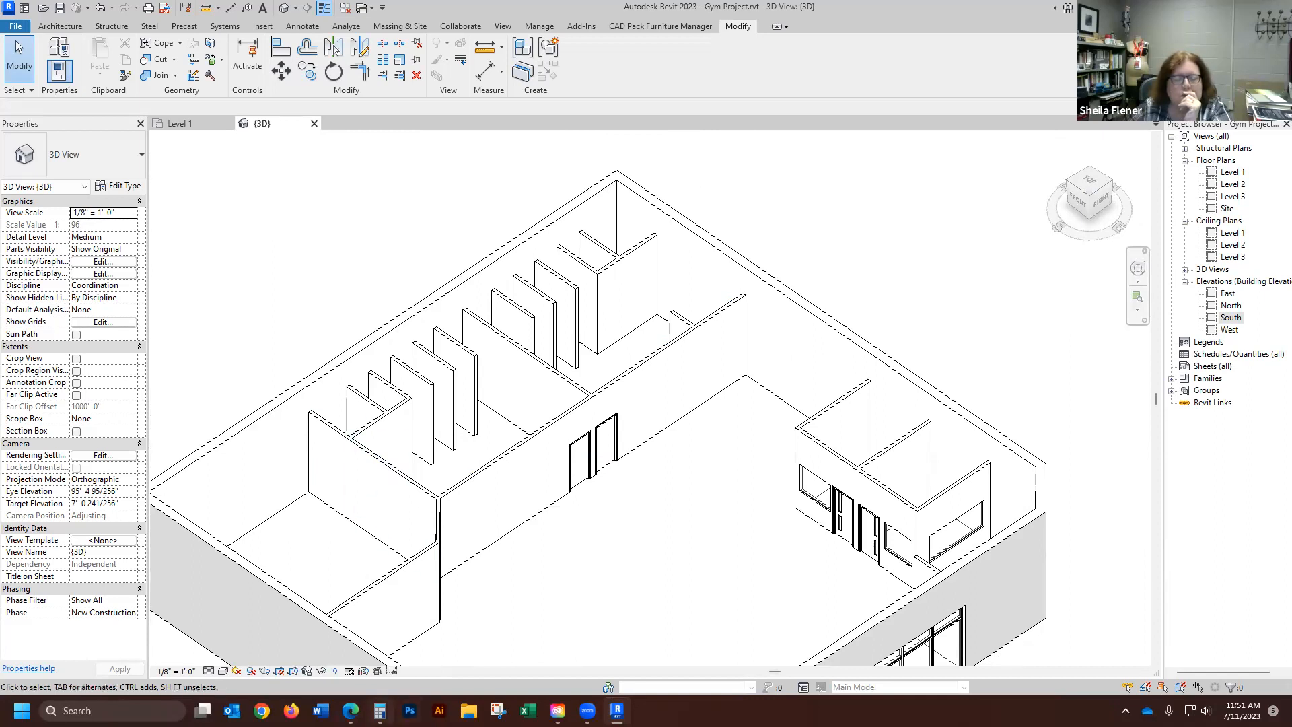
# - Switch to the Edge browser and open Google in a new tab, ready for a search
pyautogui.click(350, 710)
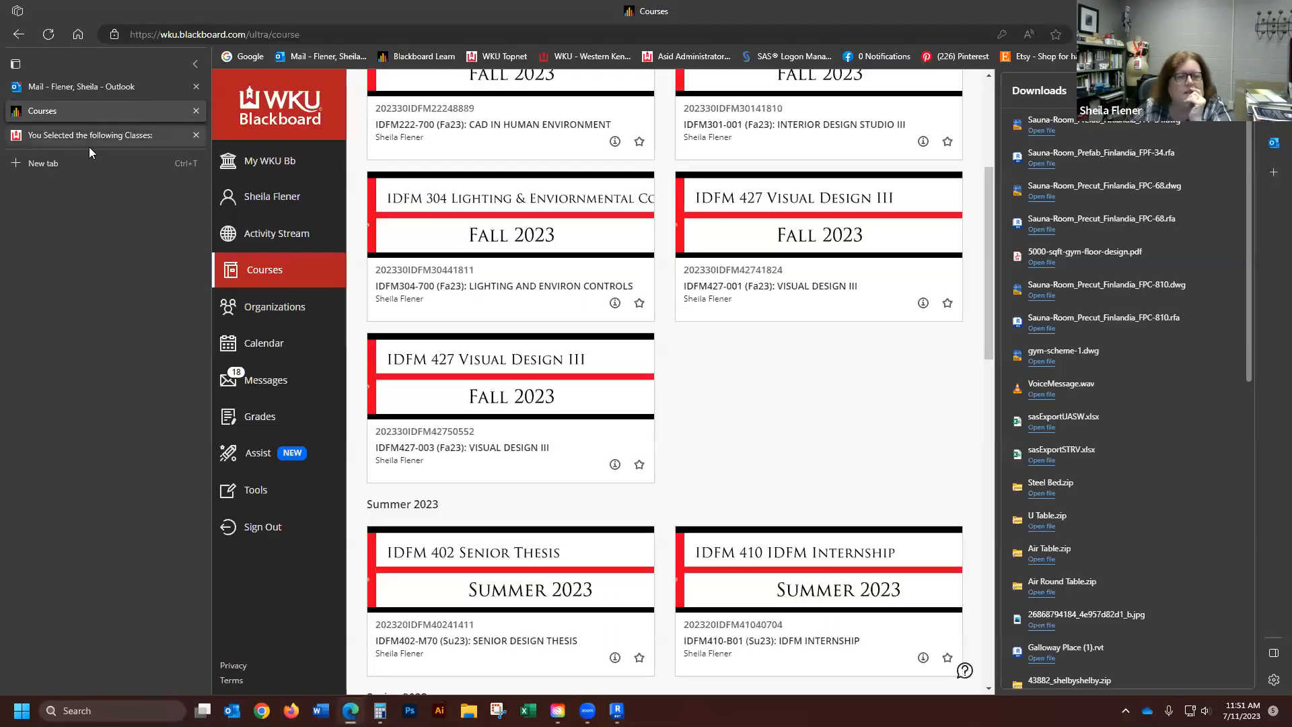
pyautogui.click(46, 163)
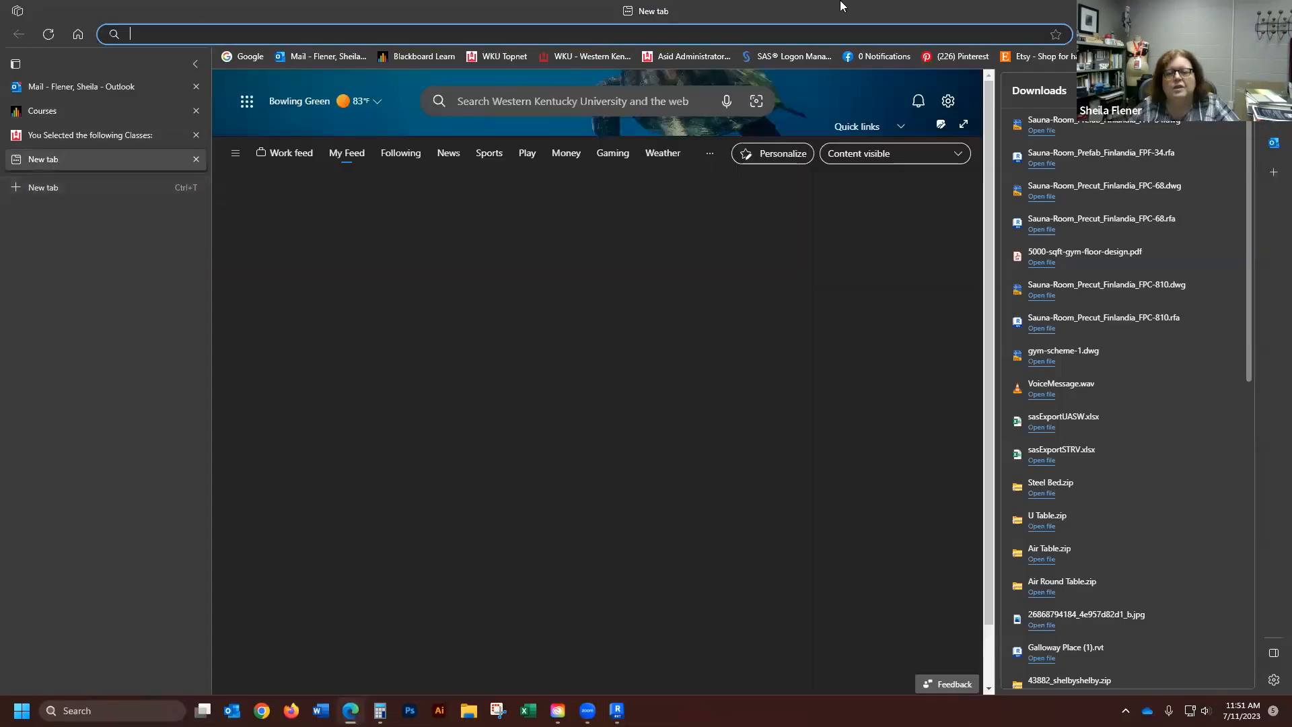
pyautogui.click(245, 56)
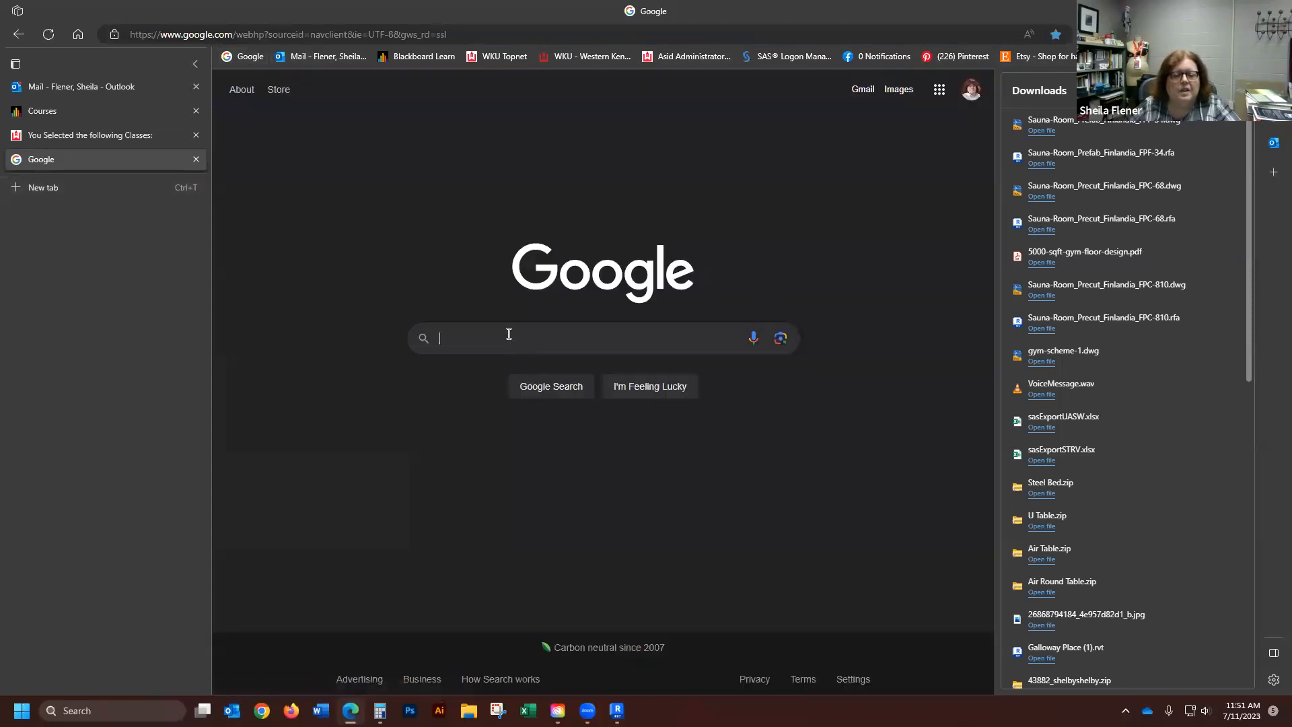
pyautogui.click(509, 334)
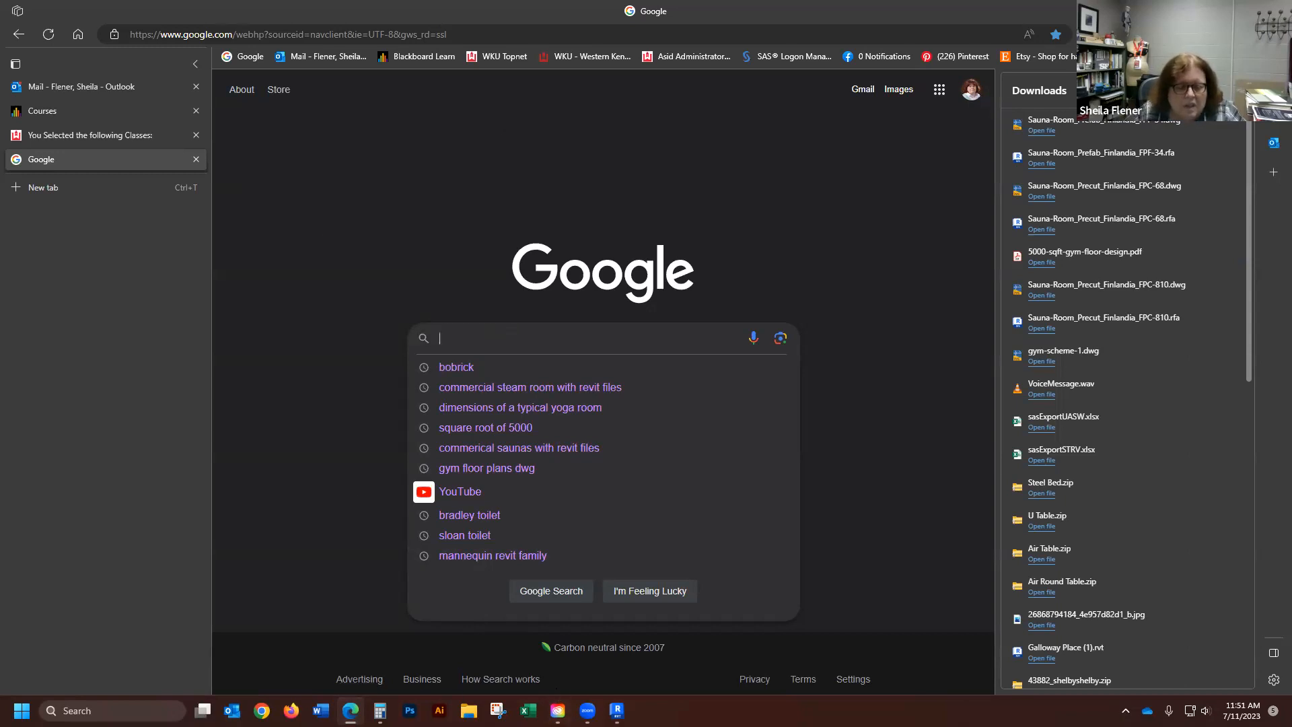
# - In File Explorer, browse Dropbox to Fall 2023 > IDFM 427, look through the Retail folder and return to IDFM 427
pyautogui.moveTo(350, 711)
pyautogui.click(469, 710)
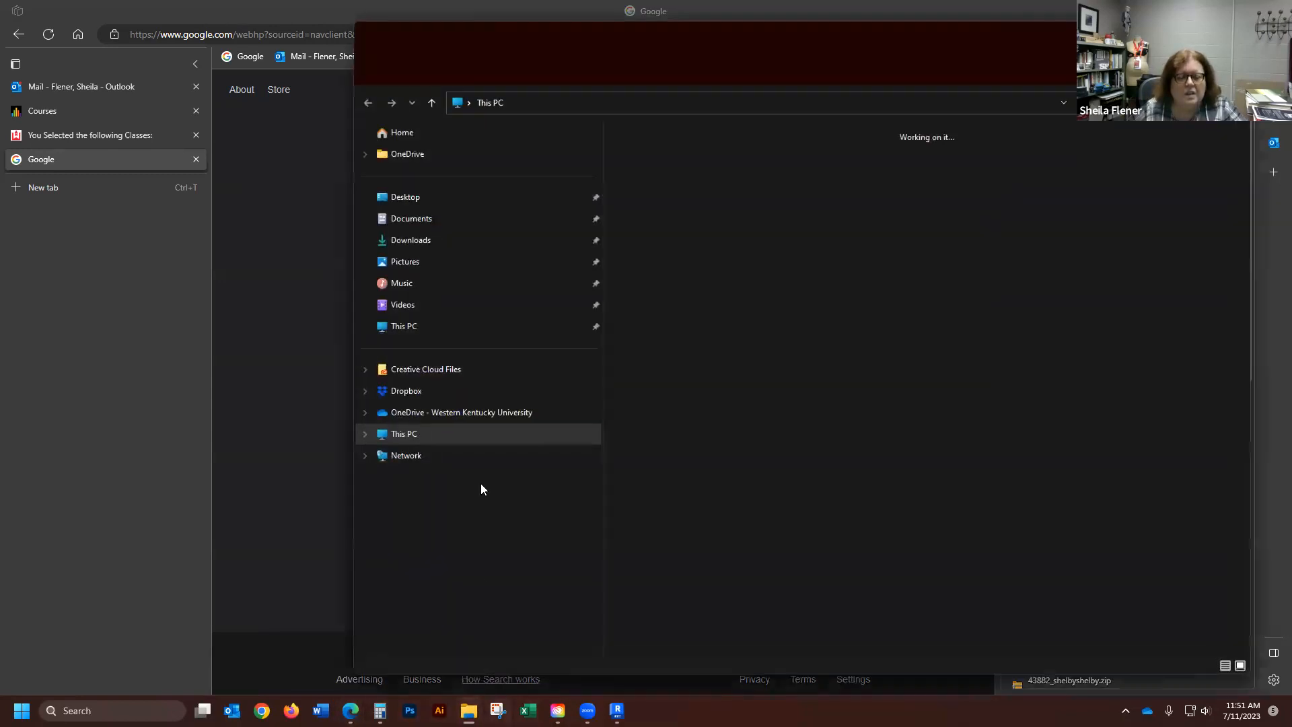
pyautogui.click(418, 391)
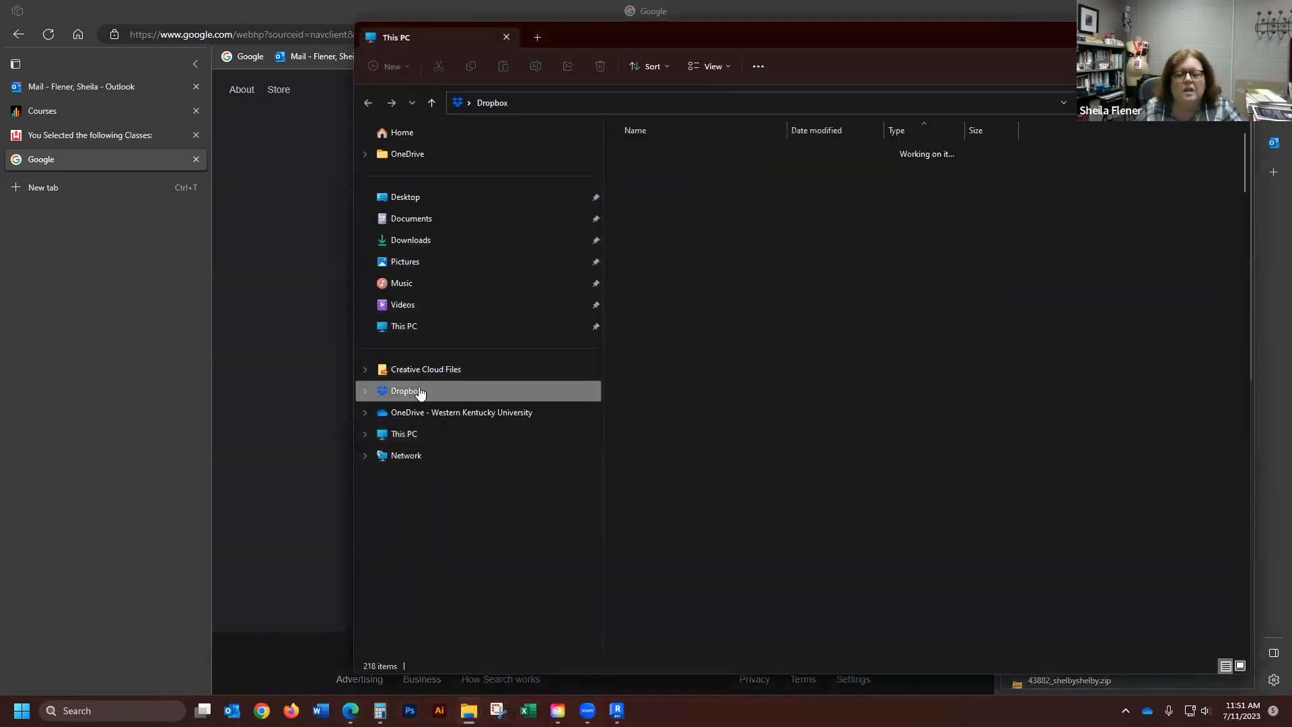
pyautogui.scroll(-1, 683, 272)
pyautogui.scroll(-5, 700, 404)
pyautogui.doubleClick(630, 441)
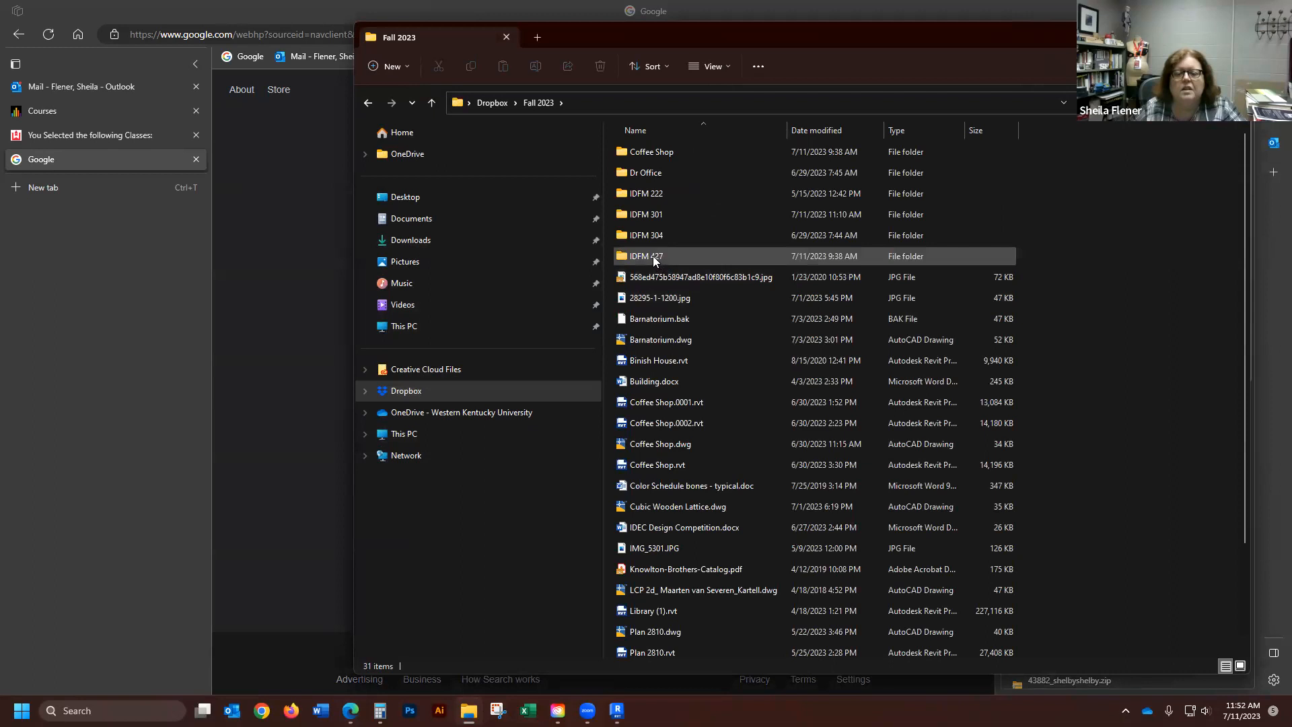
pyautogui.doubleClick(649, 256)
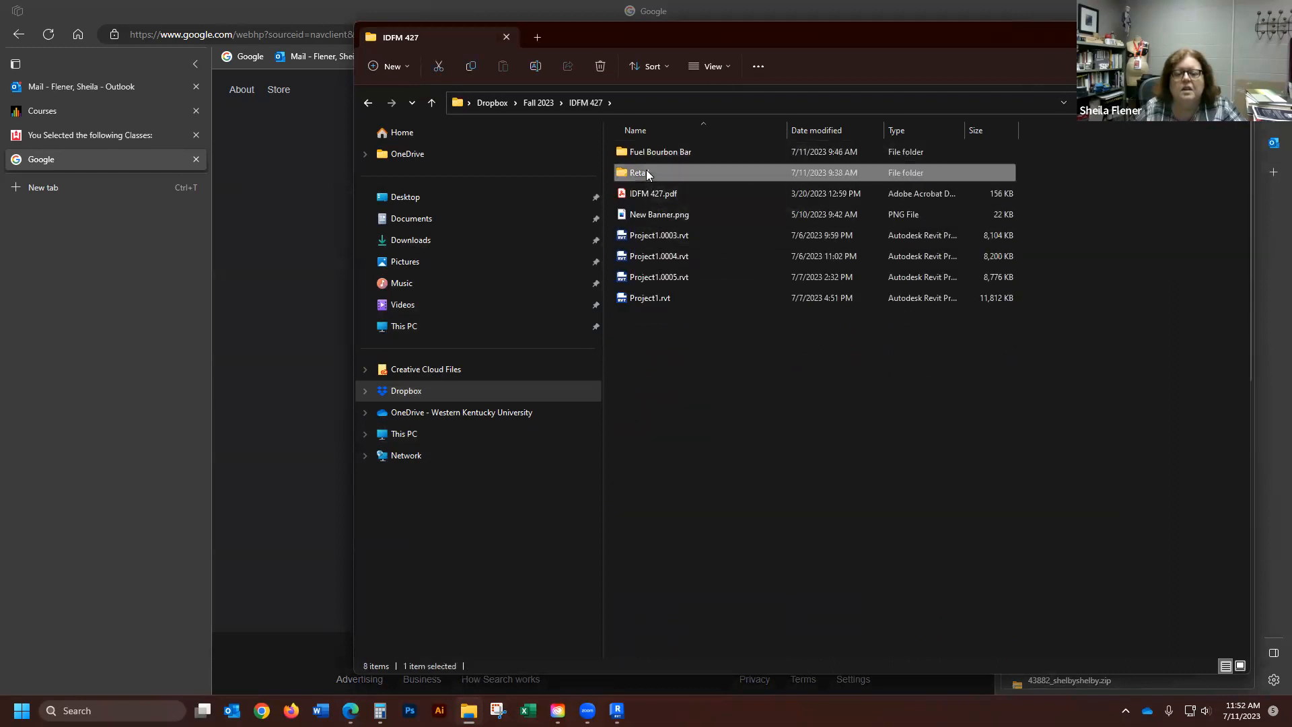
pyautogui.doubleClick(646, 173)
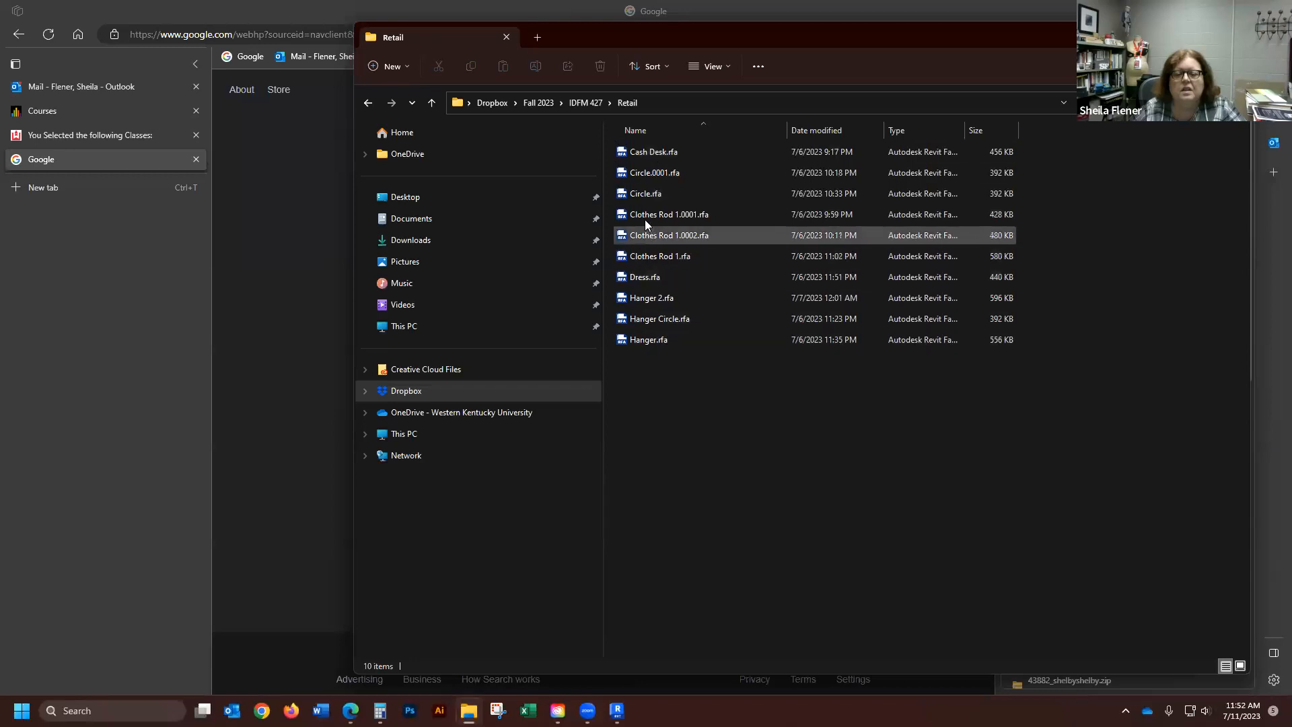
pyautogui.click(431, 102)
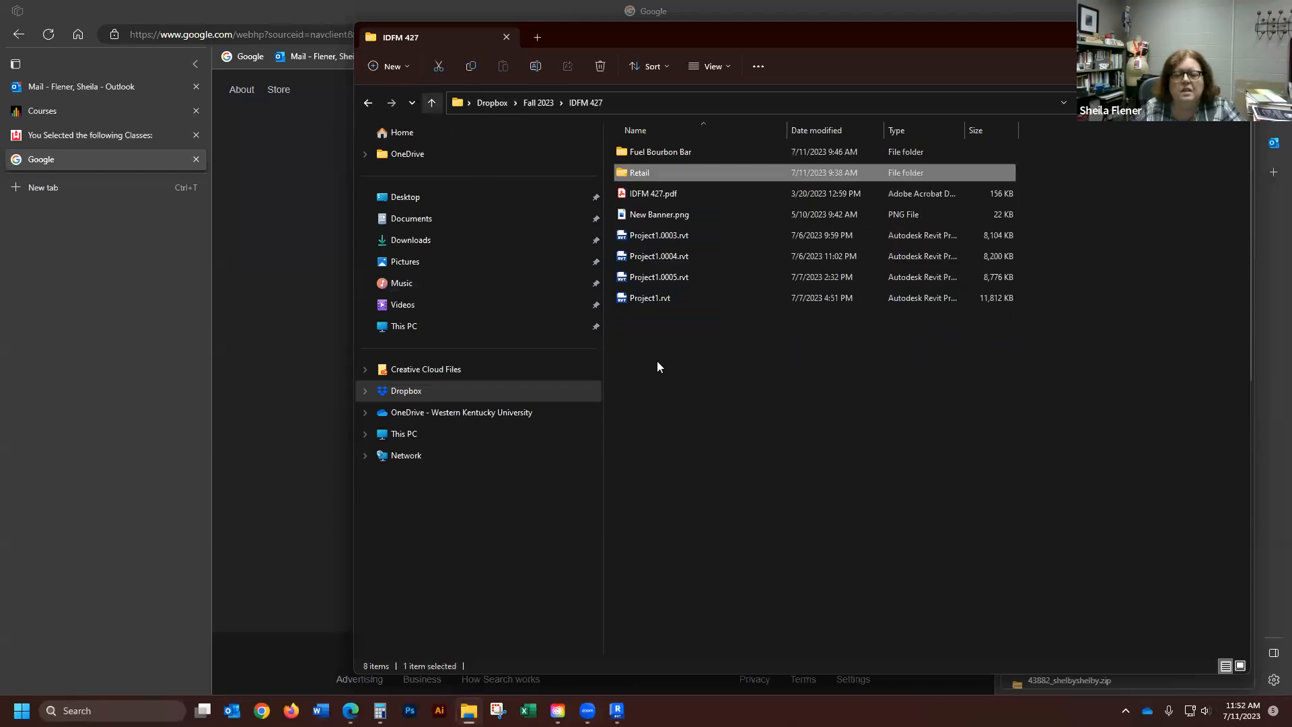
# - Open Project1.rvt, examine the partitioned rooms in its Level 1 floor plan, and close the project
pyautogui.doubleClick(646, 298)
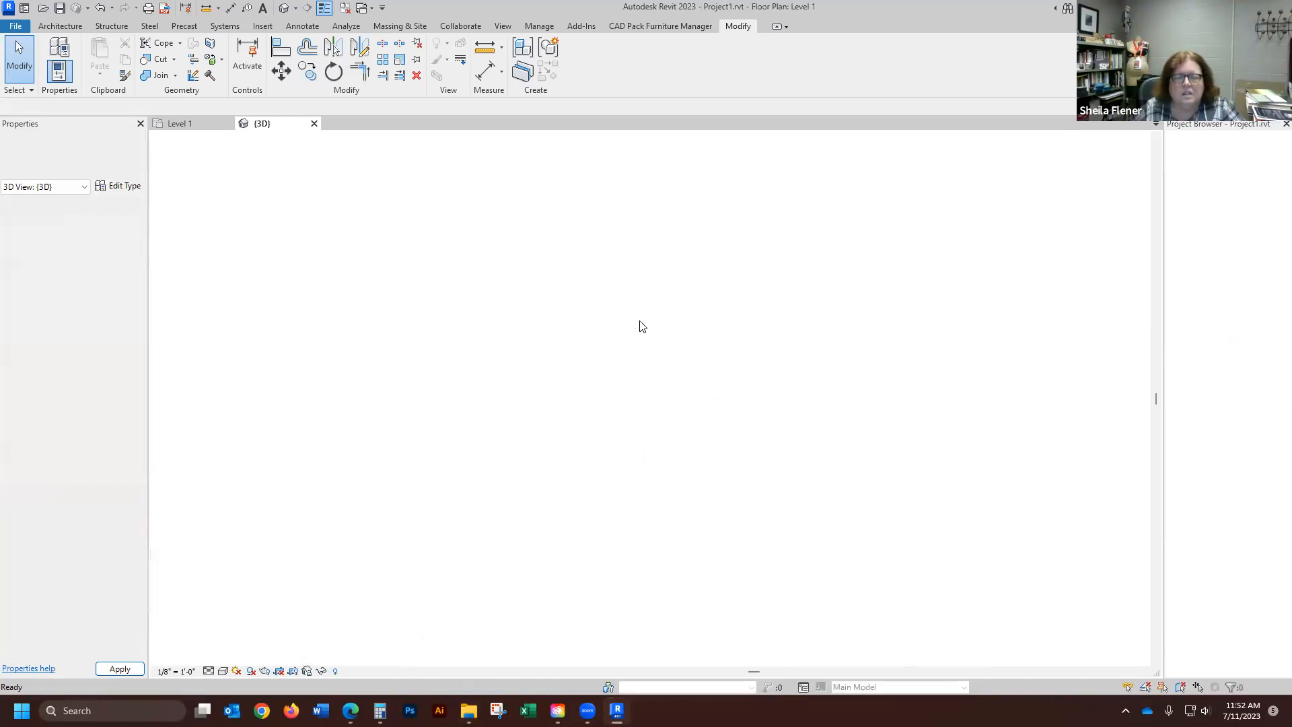
pyautogui.scroll(6, 646, 354)
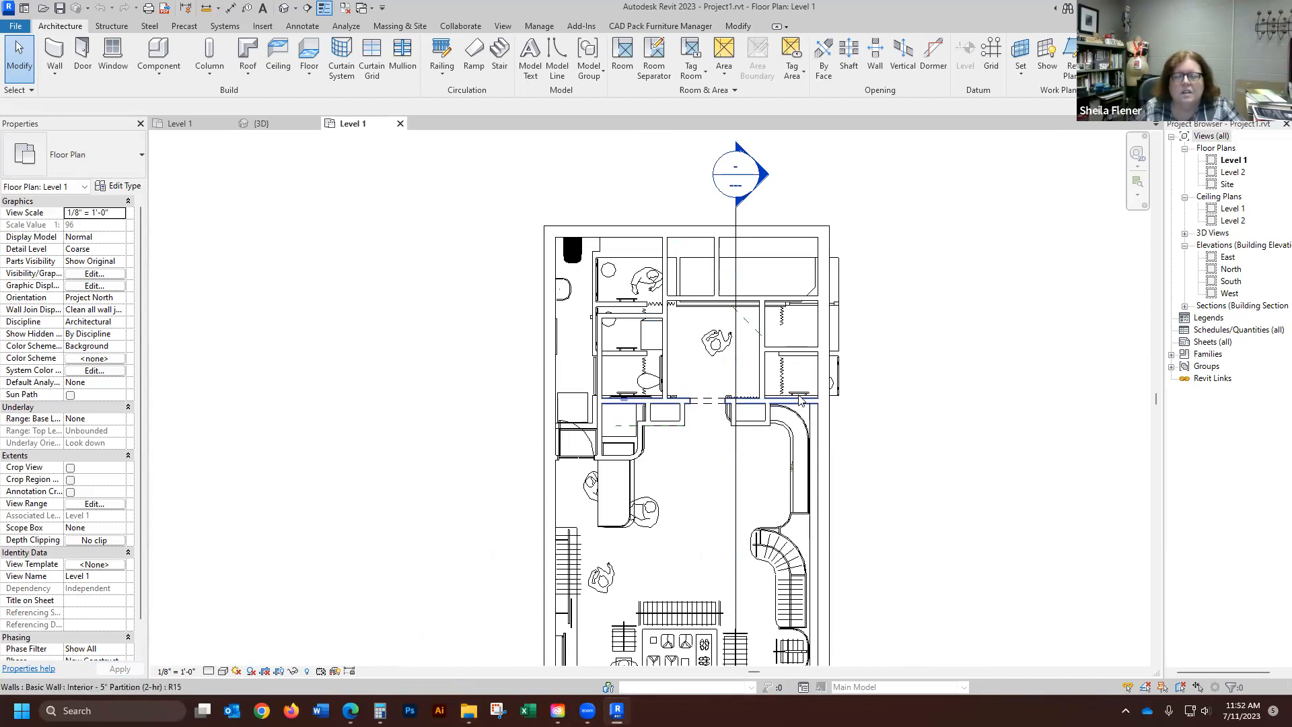
pyautogui.scroll(2, 801, 401)
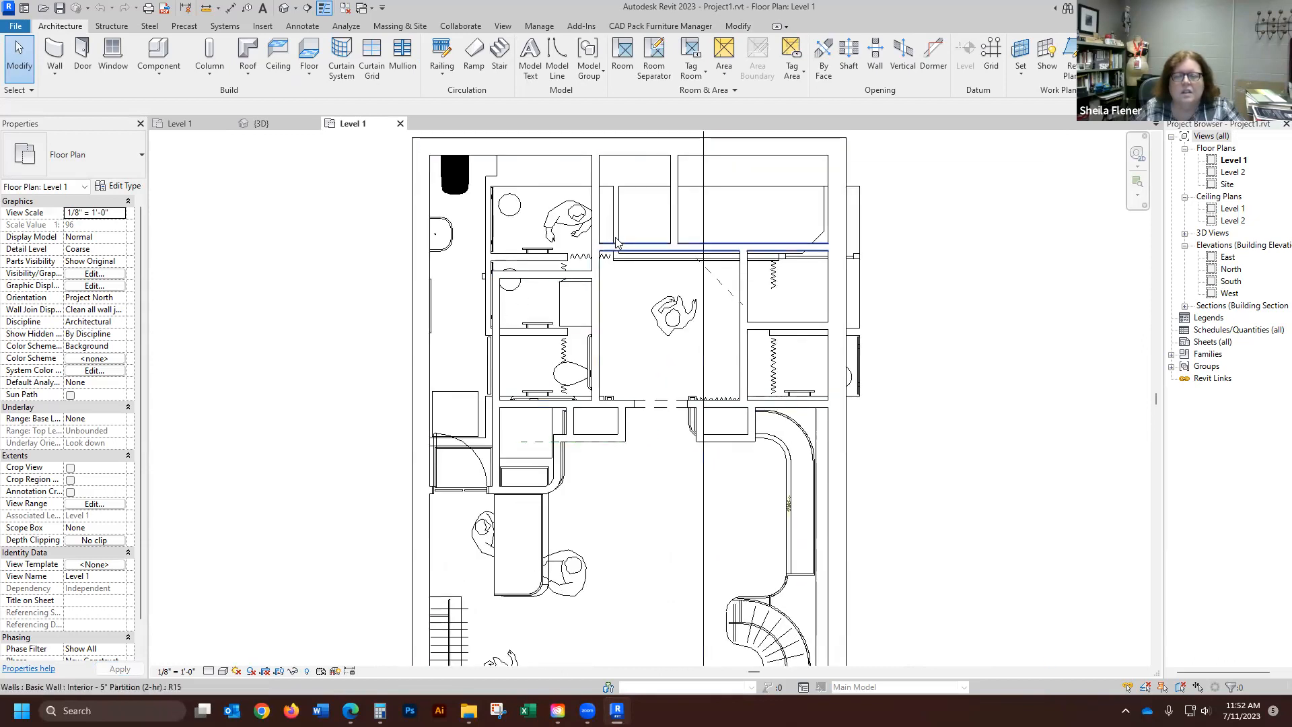
pyautogui.scroll(-3, 520, 263)
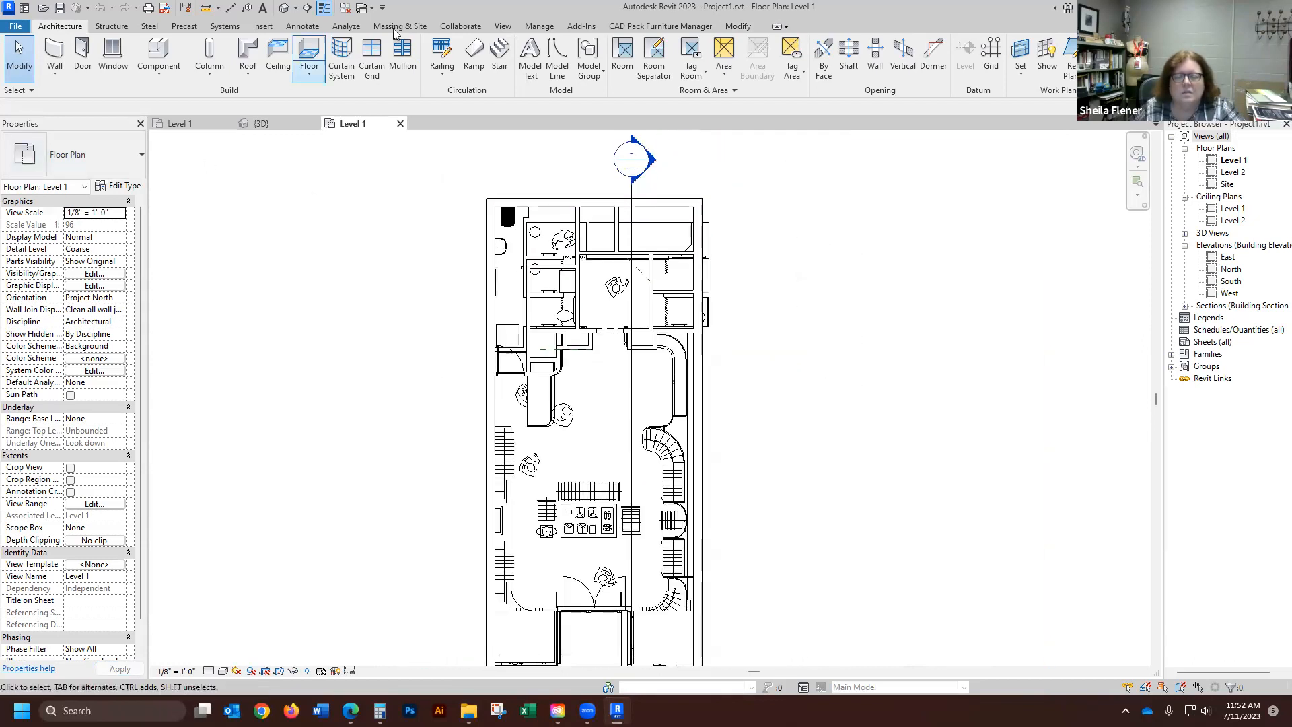
pyautogui.click(400, 124)
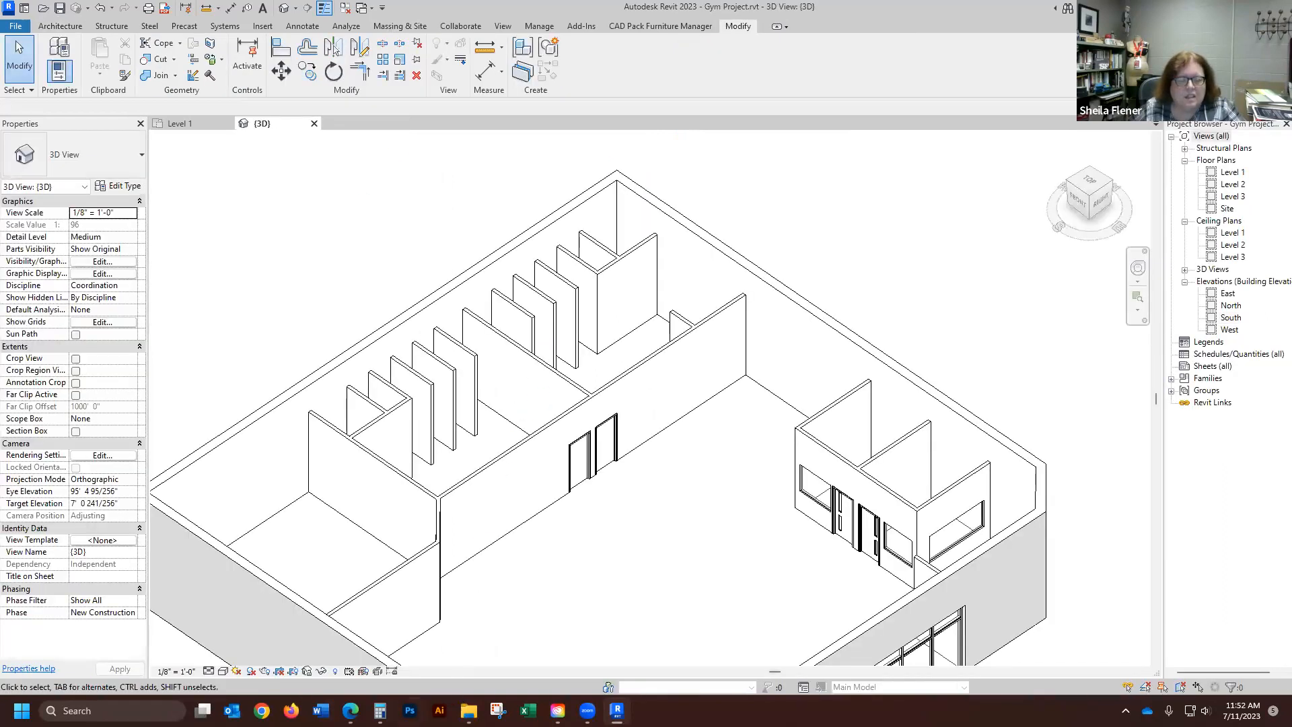
# - Switch back to File Explorer and open the Fuel Bourbon Bar folder in IDFM 427
pyautogui.click(469, 710)
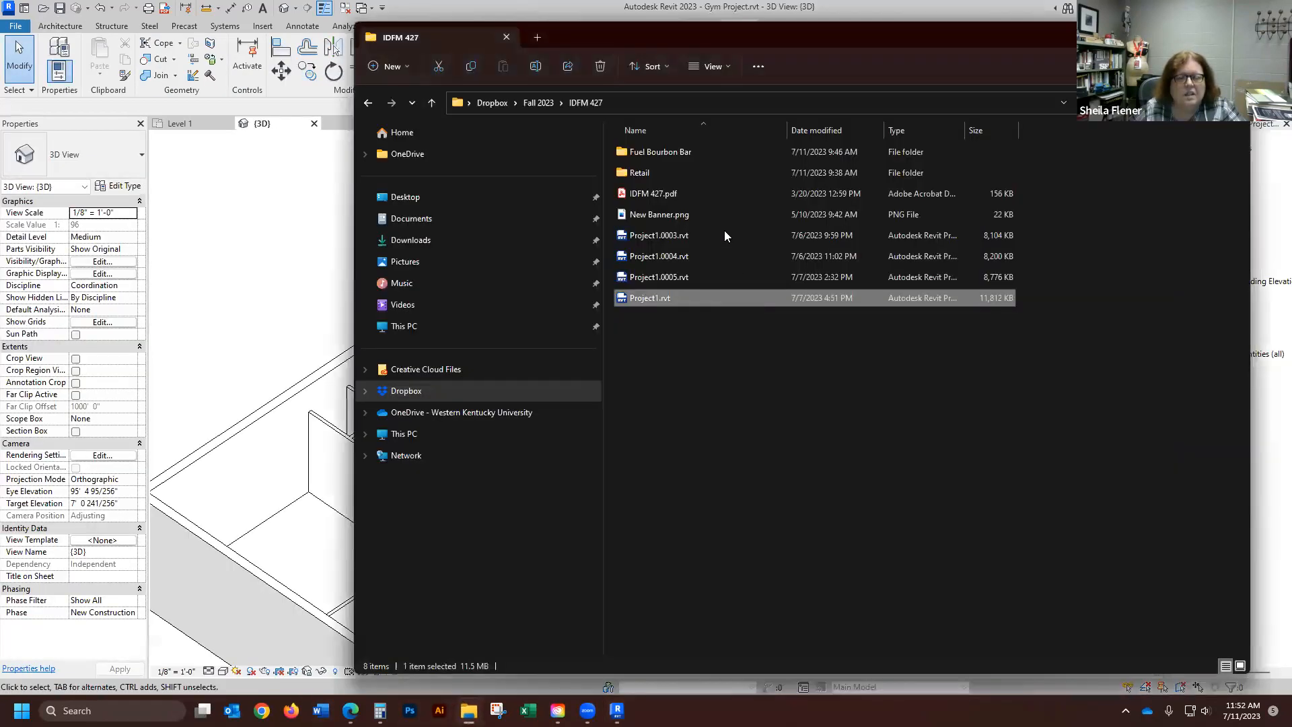
pyautogui.doubleClick(656, 154)
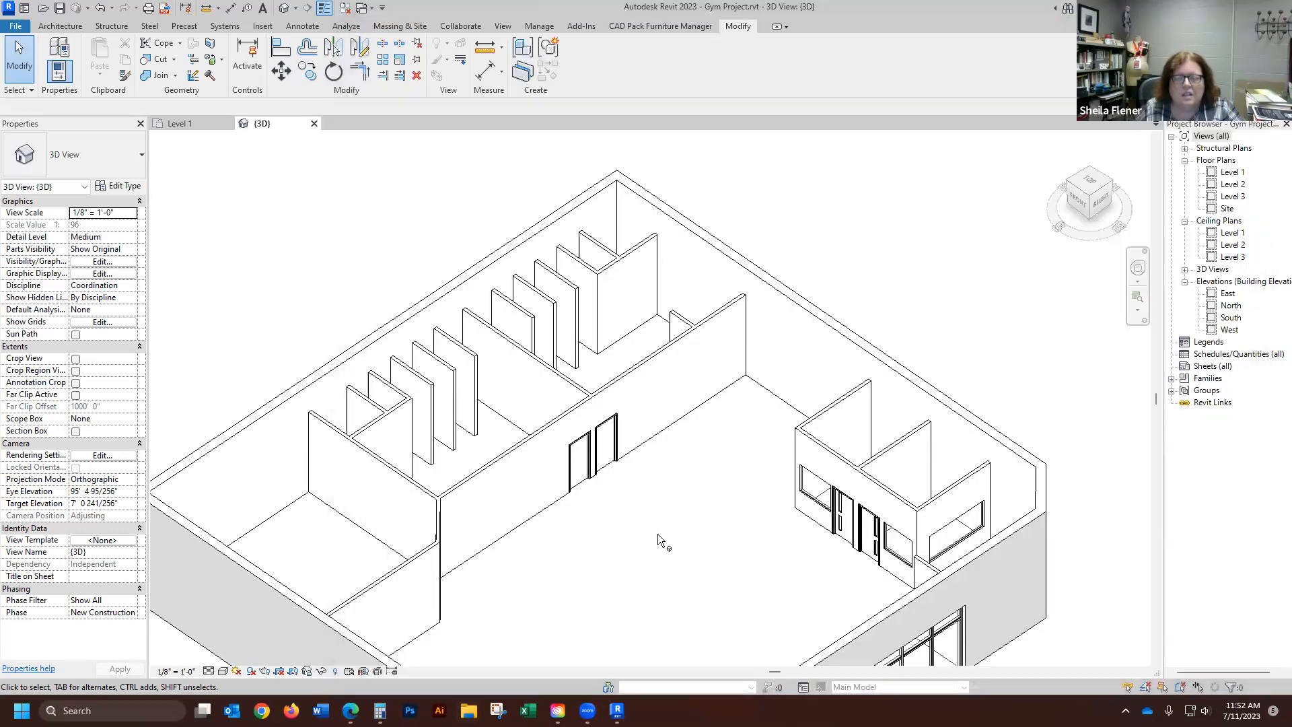
# - Switch to the browser and search Google for "door with slats with revit files"
pyautogui.moveTo(349, 710)
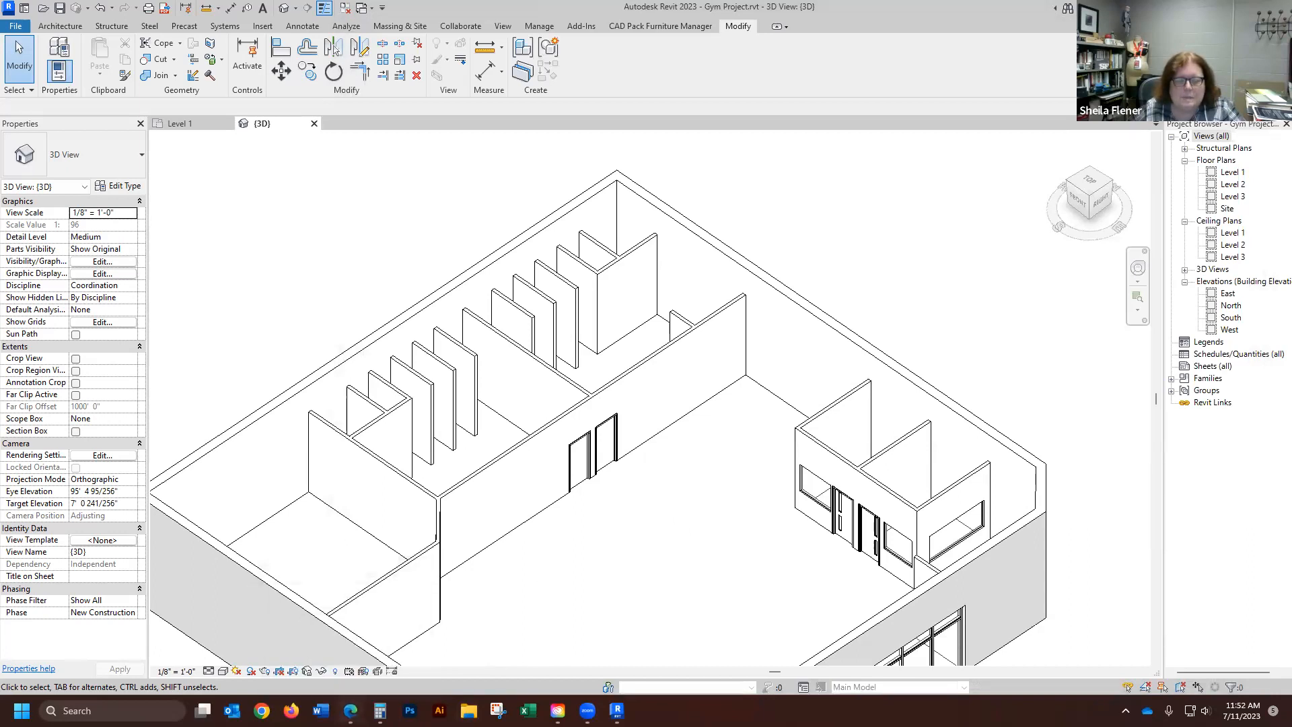
pyautogui.click(350, 711)
pyautogui.write('door with slats')
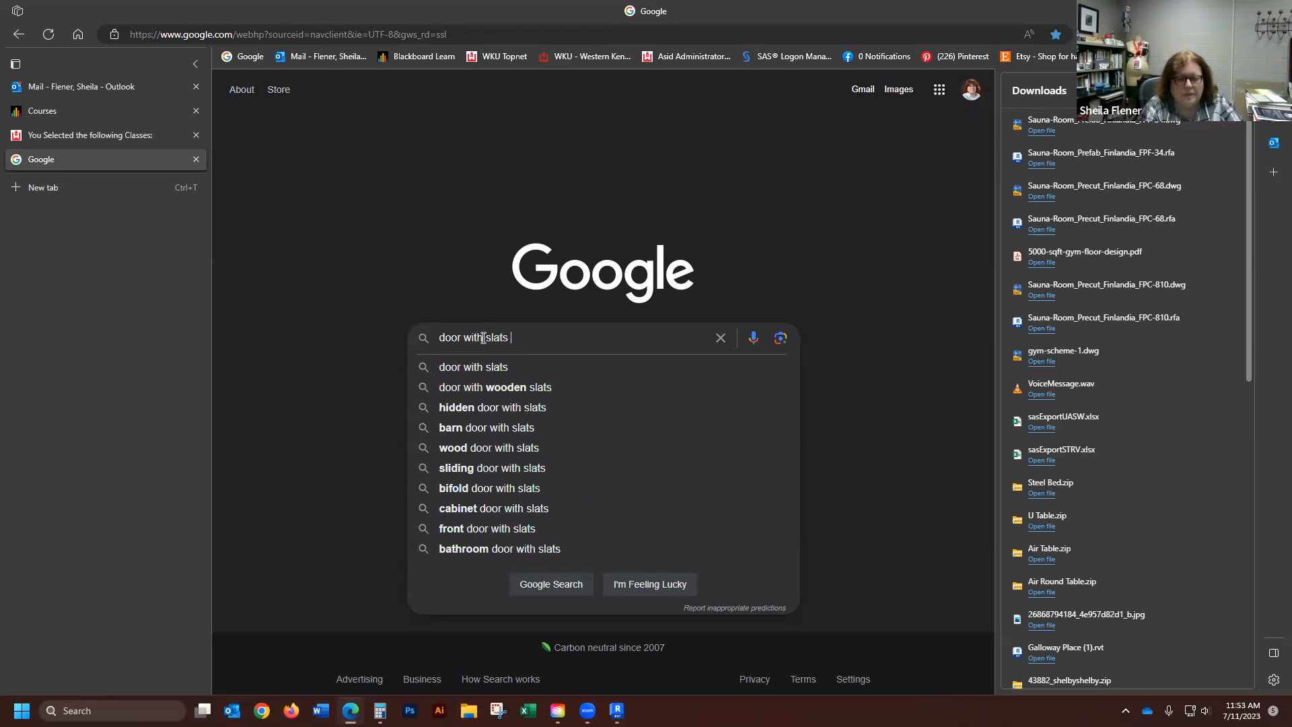
pyautogui.write('with revit files')
pyautogui.press('Return')
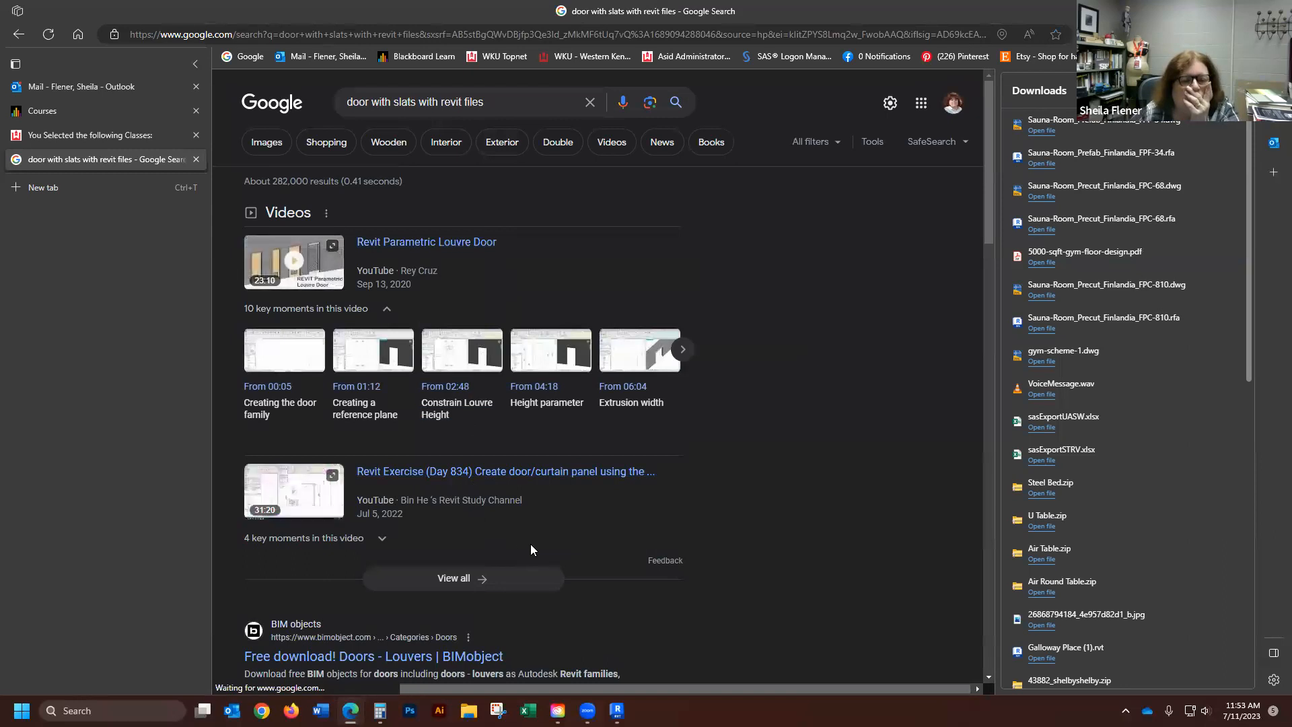
# - Change the Google search to "louvre door with revit files"
pyautogui.moveTo(324, 276)
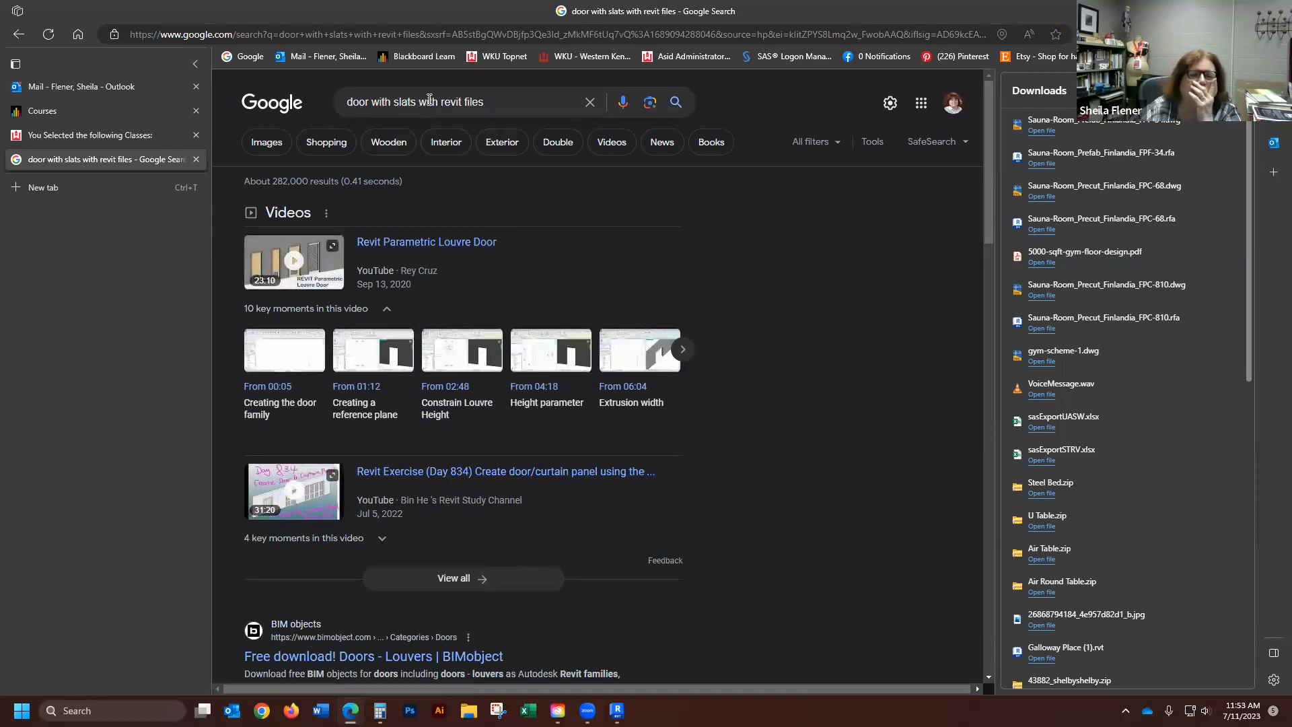
pyautogui.moveTo(418, 101); pyautogui.dragTo(329, 100)
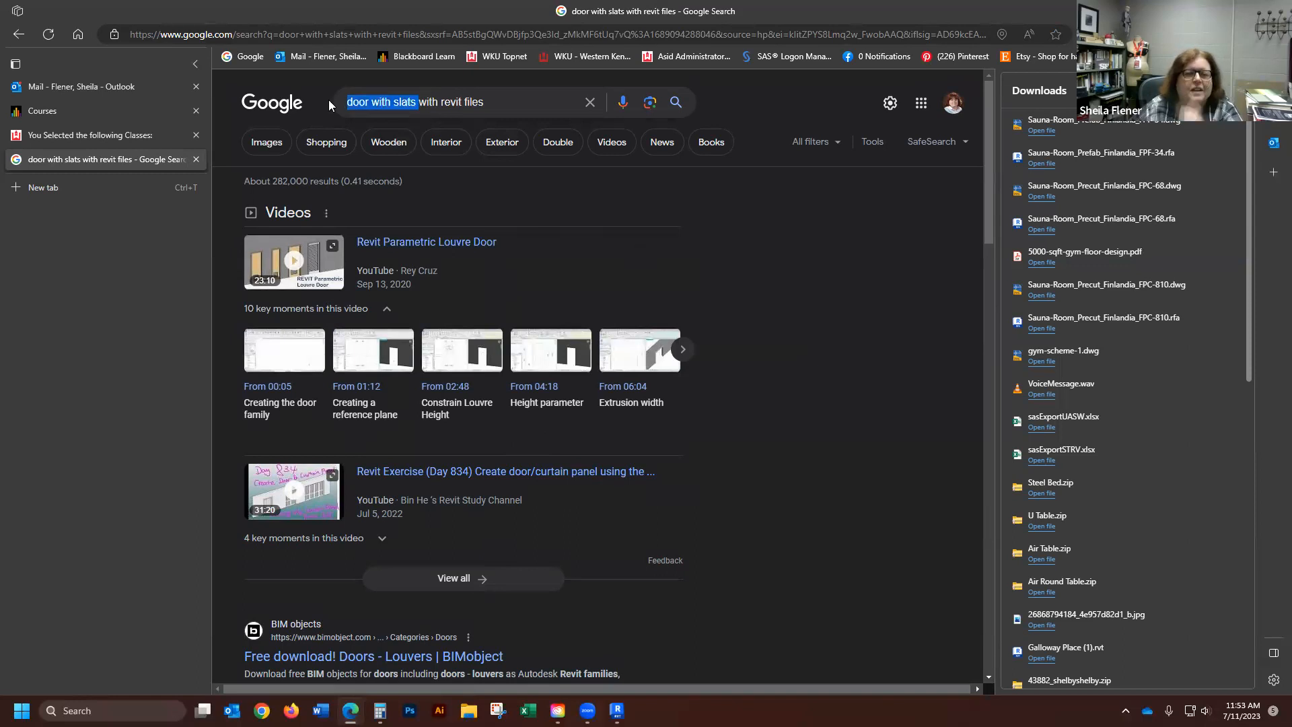
pyautogui.press('BackSpace')
pyautogui.write('louv')
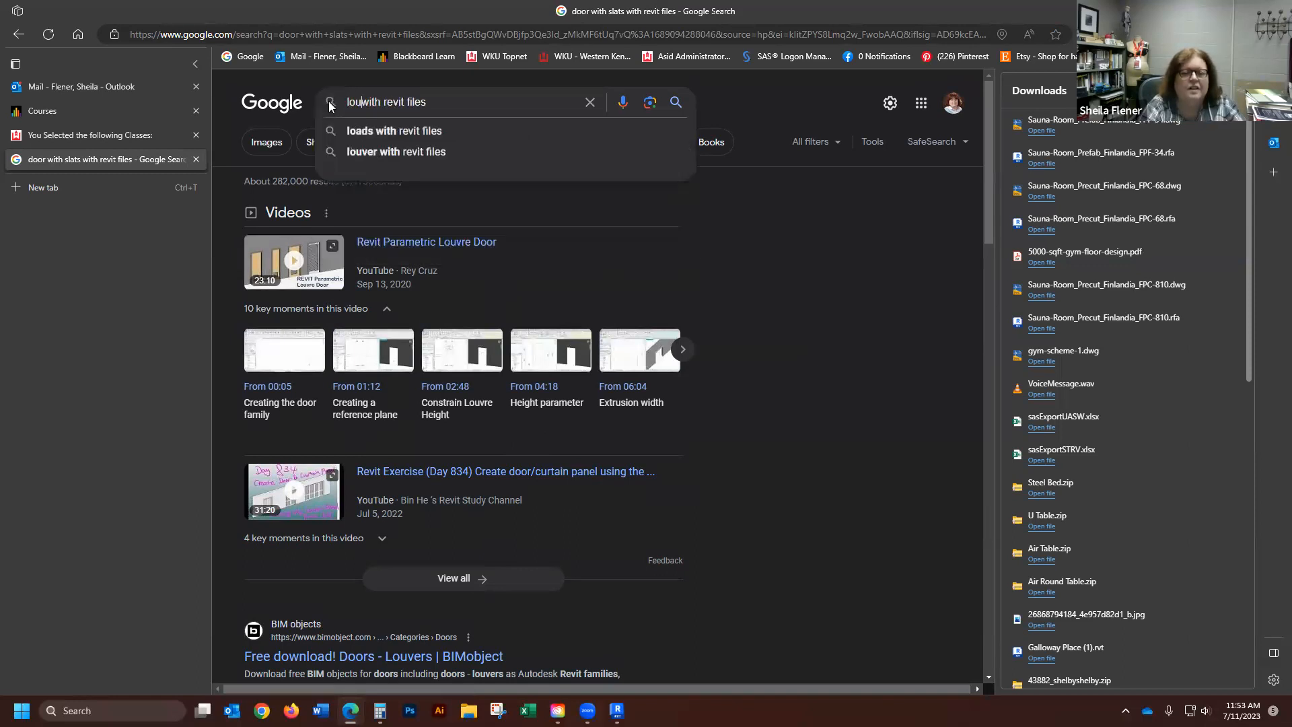
pyautogui.write('re door')
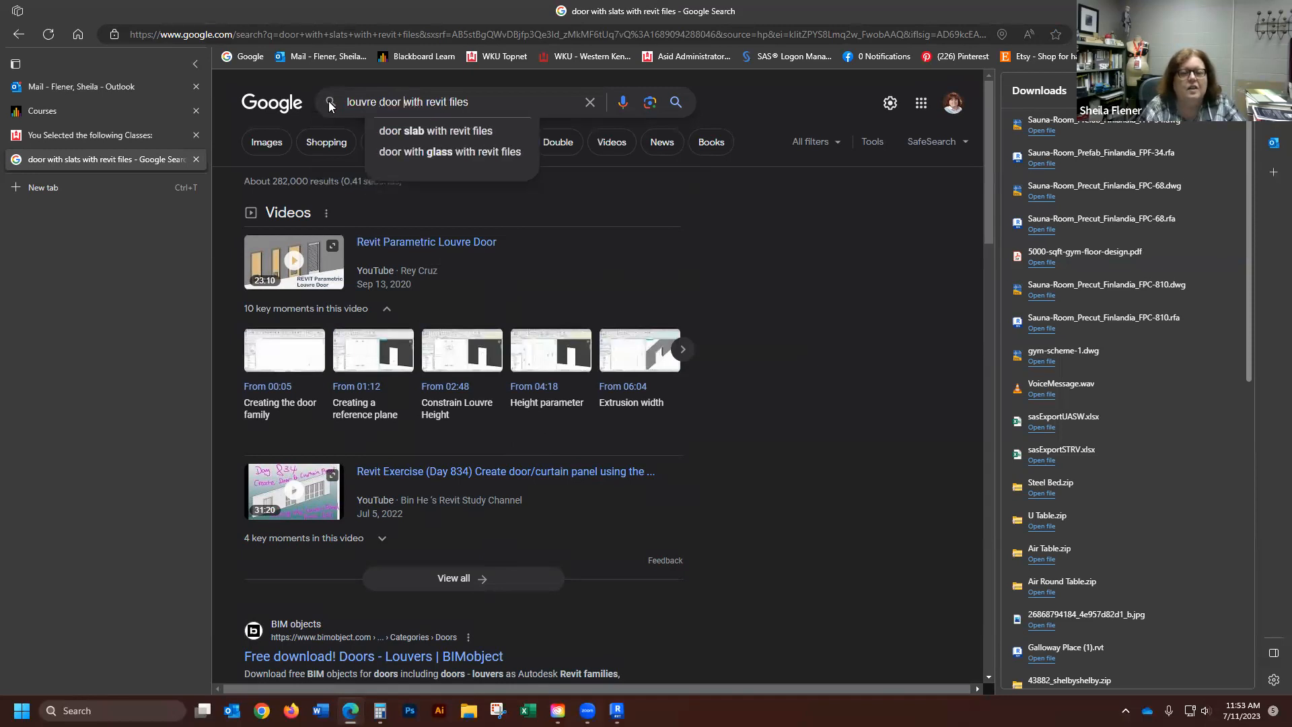
pyautogui.press('Return')
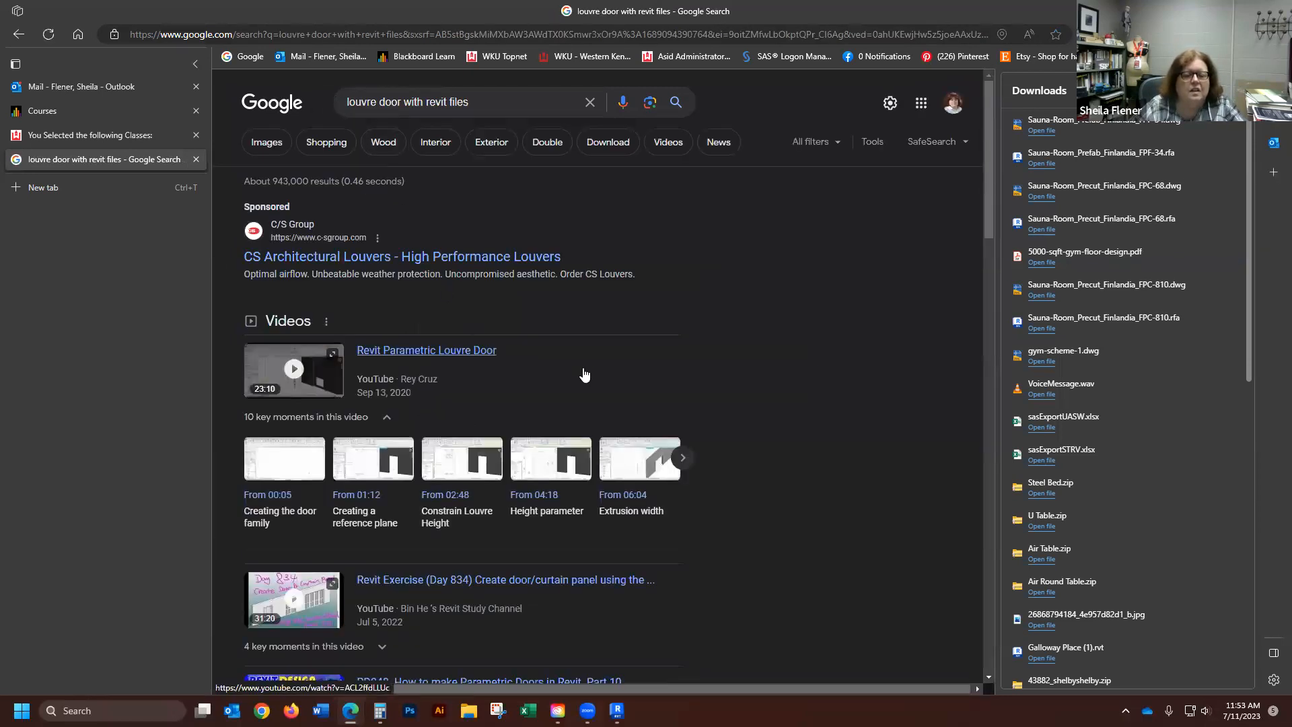
# - From the search results, open BIMobject's Doors - Louvers category and start downloading the Karona K7300 wood louver door
pyautogui.scroll(-3, 725, 424)
pyautogui.scroll(-7, 728, 428)
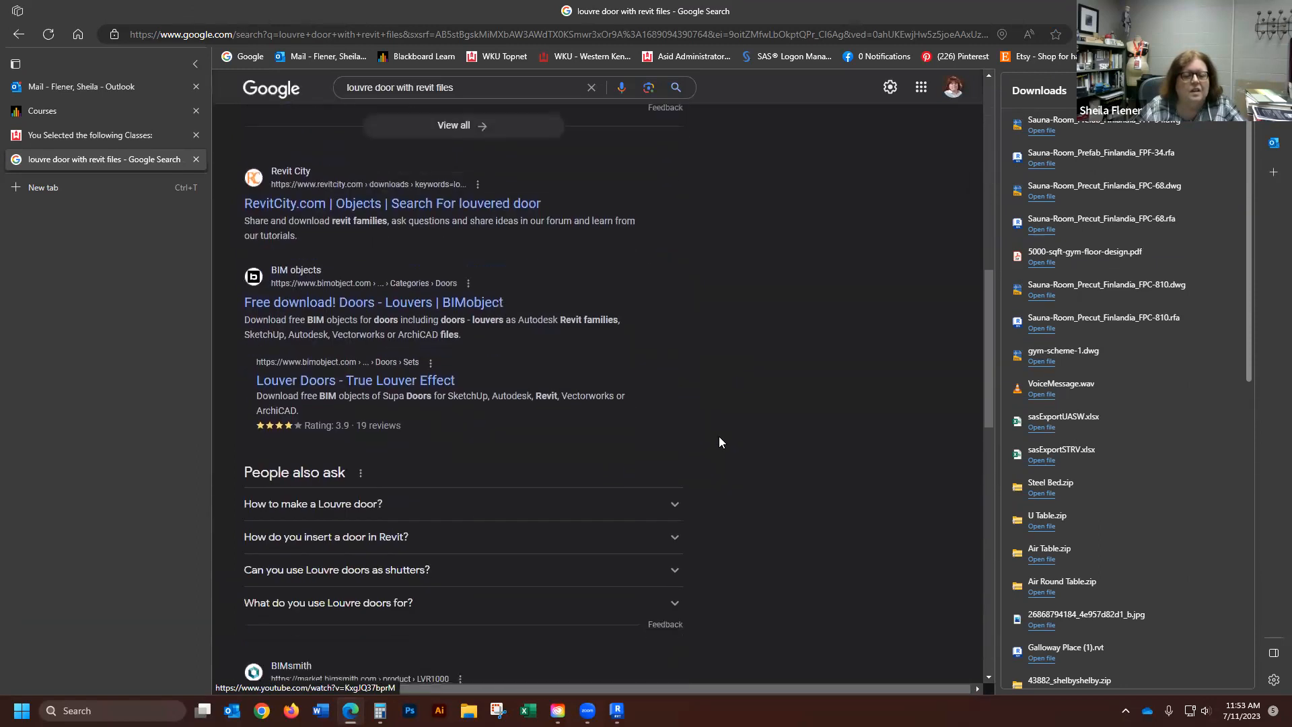
pyautogui.click(409, 304)
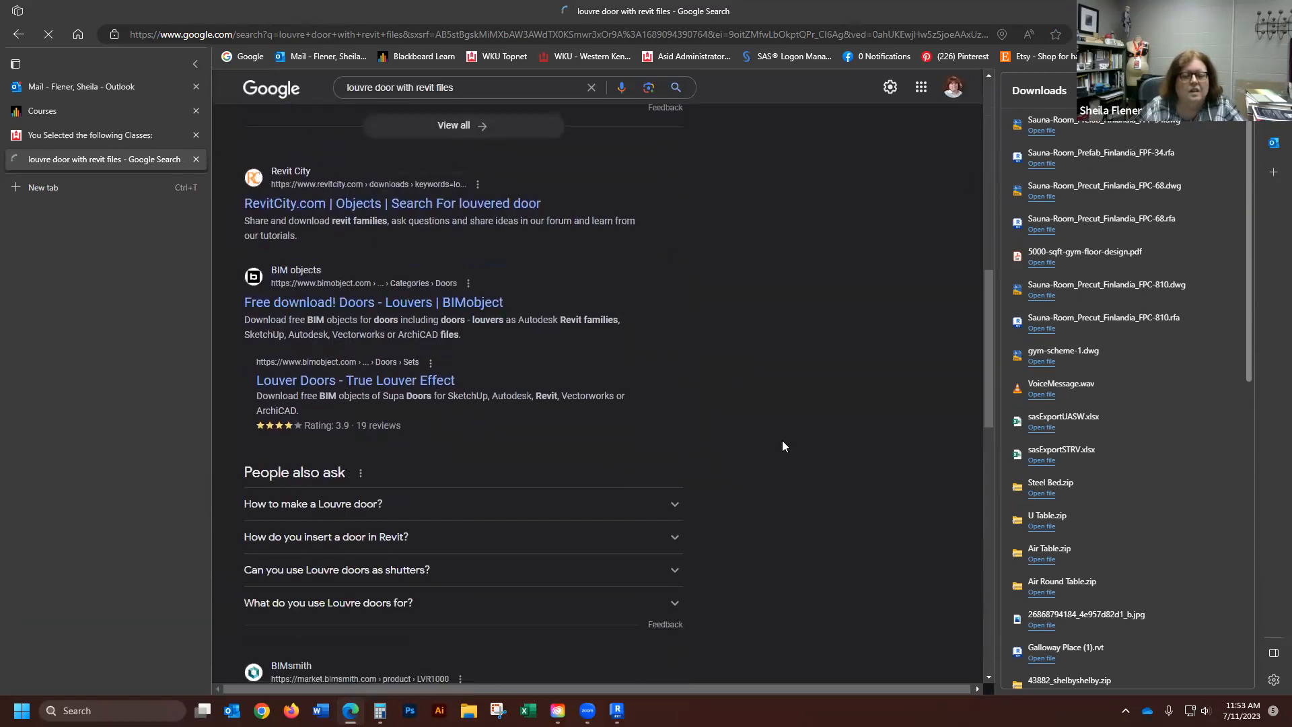
pyautogui.scroll(-5, 779, 444)
pyautogui.scroll(-12, 772, 459)
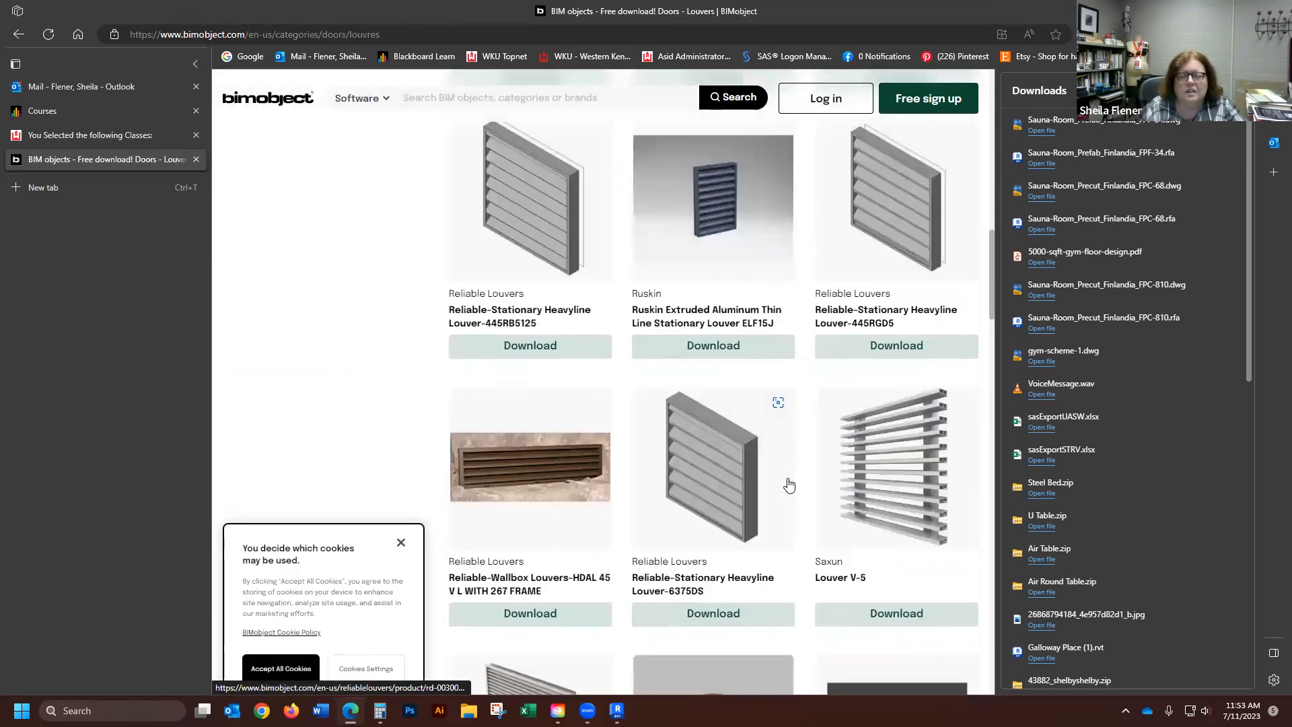
pyautogui.scroll(-15, 790, 485)
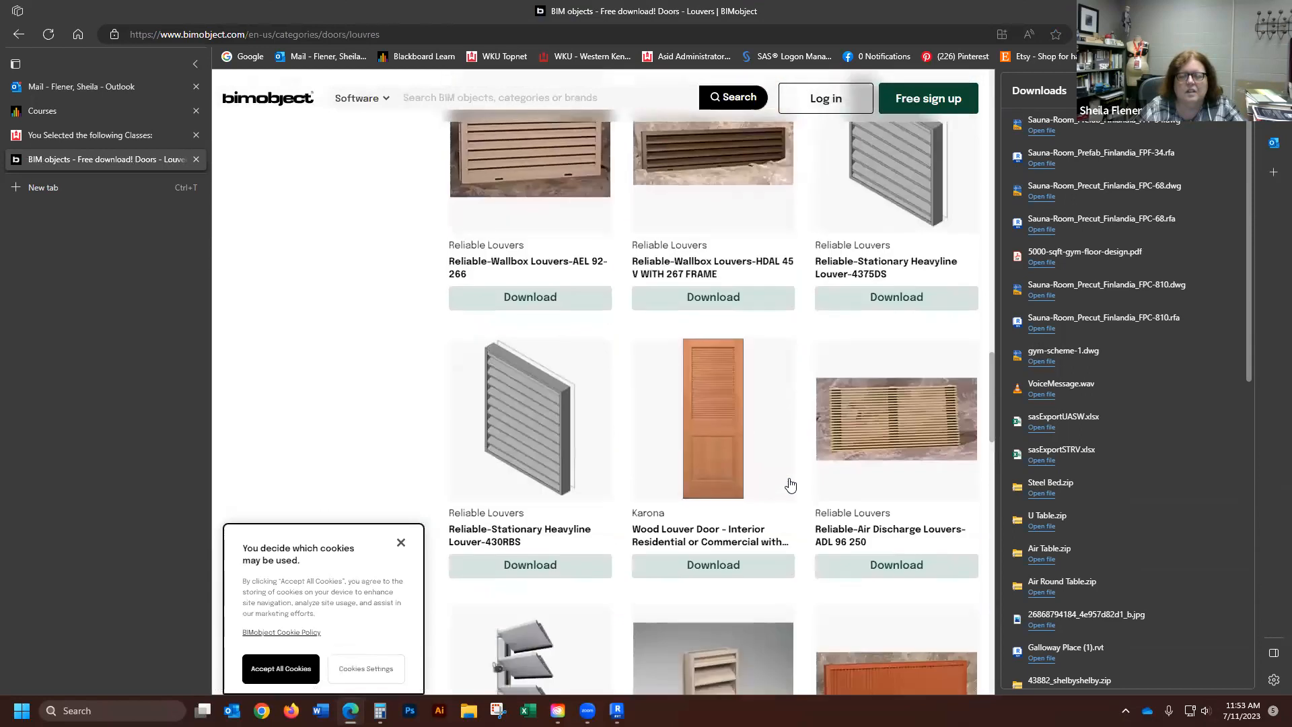
pyautogui.scroll(-6, 790, 486)
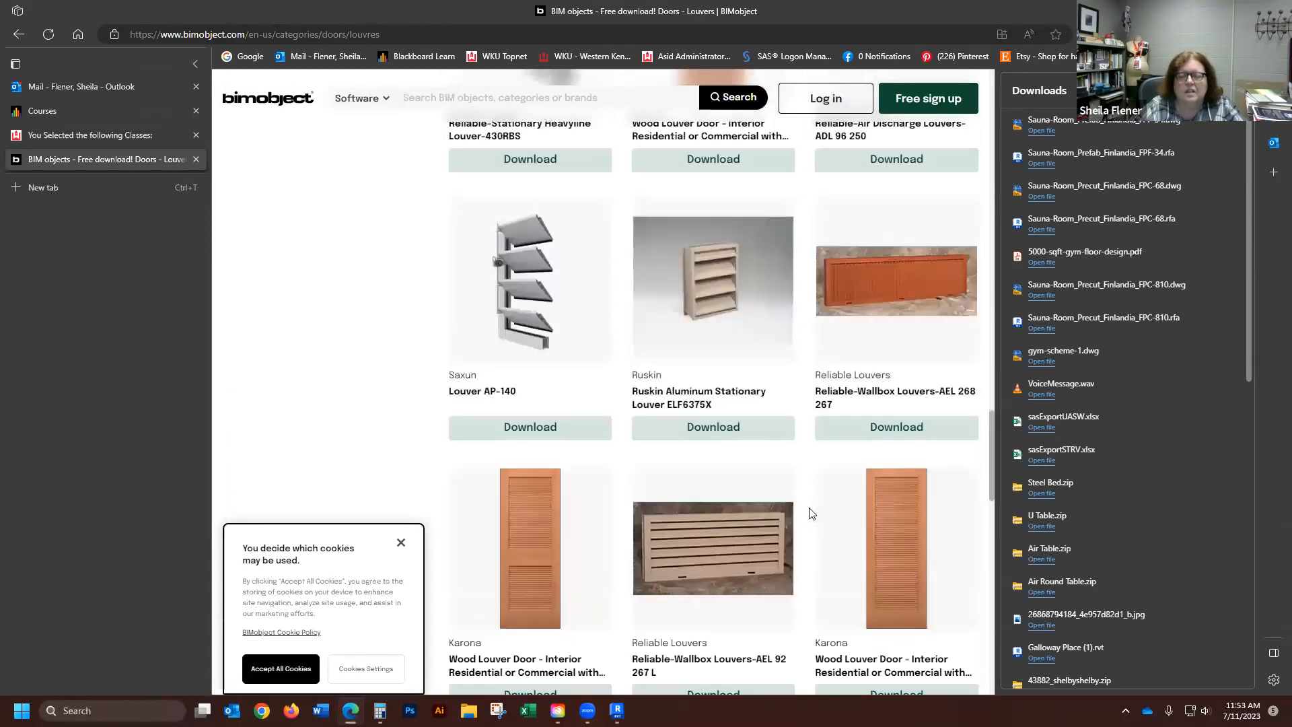
pyautogui.scroll(-4, 811, 513)
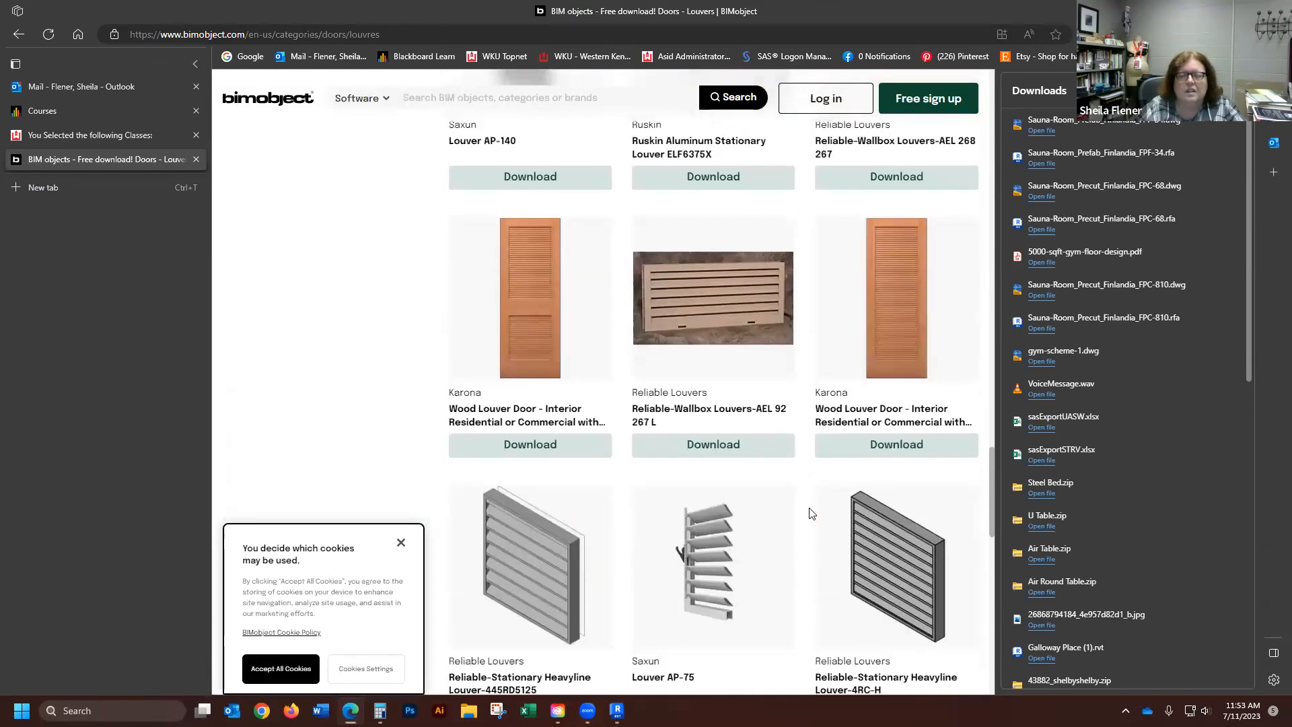
pyautogui.click(564, 456)
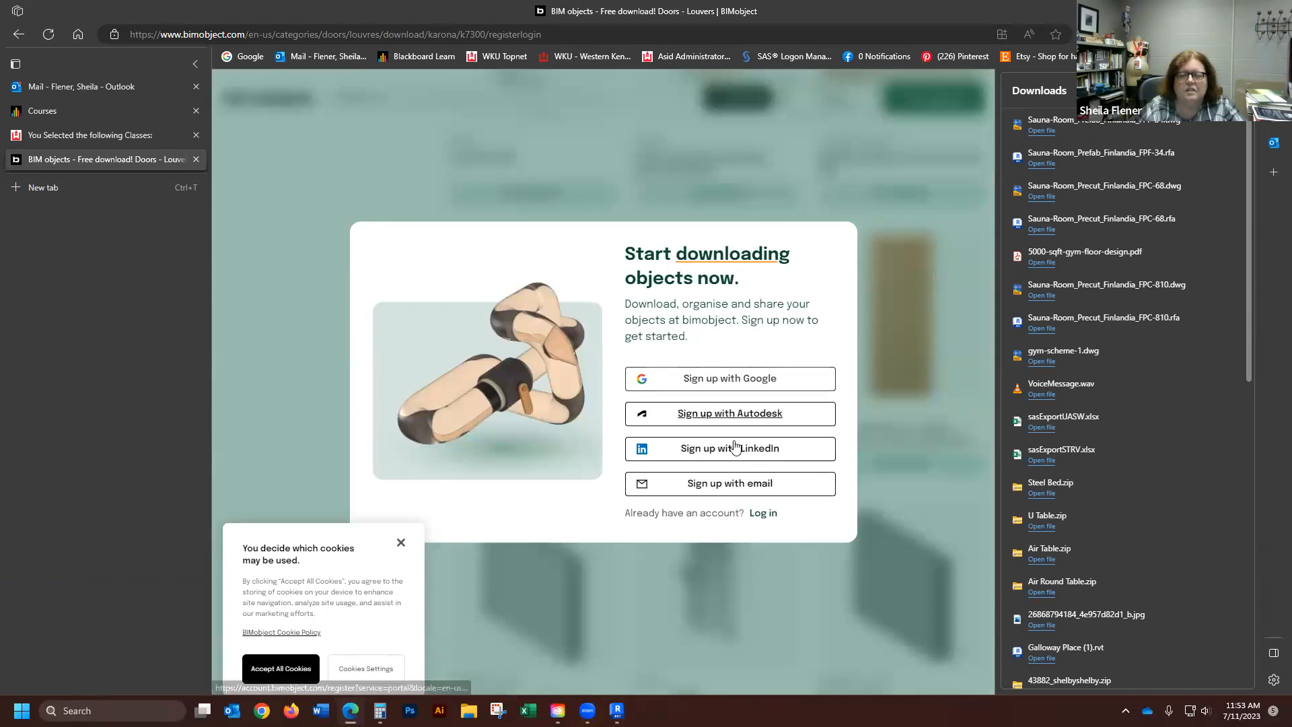
# - Log in to the existing BIMobject account with its e-mail and password
pyautogui.click(751, 509)
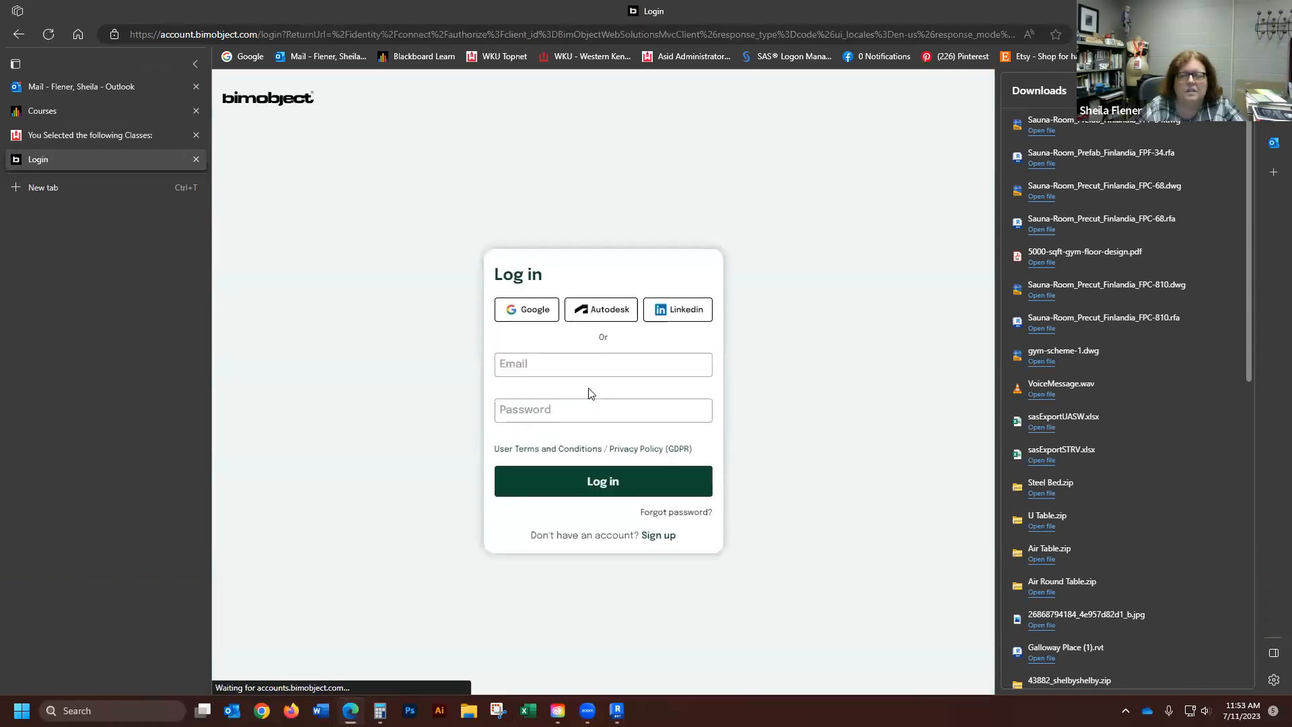
pyautogui.click(569, 369)
pyautogui.click(568, 406)
pyautogui.click(623, 482)
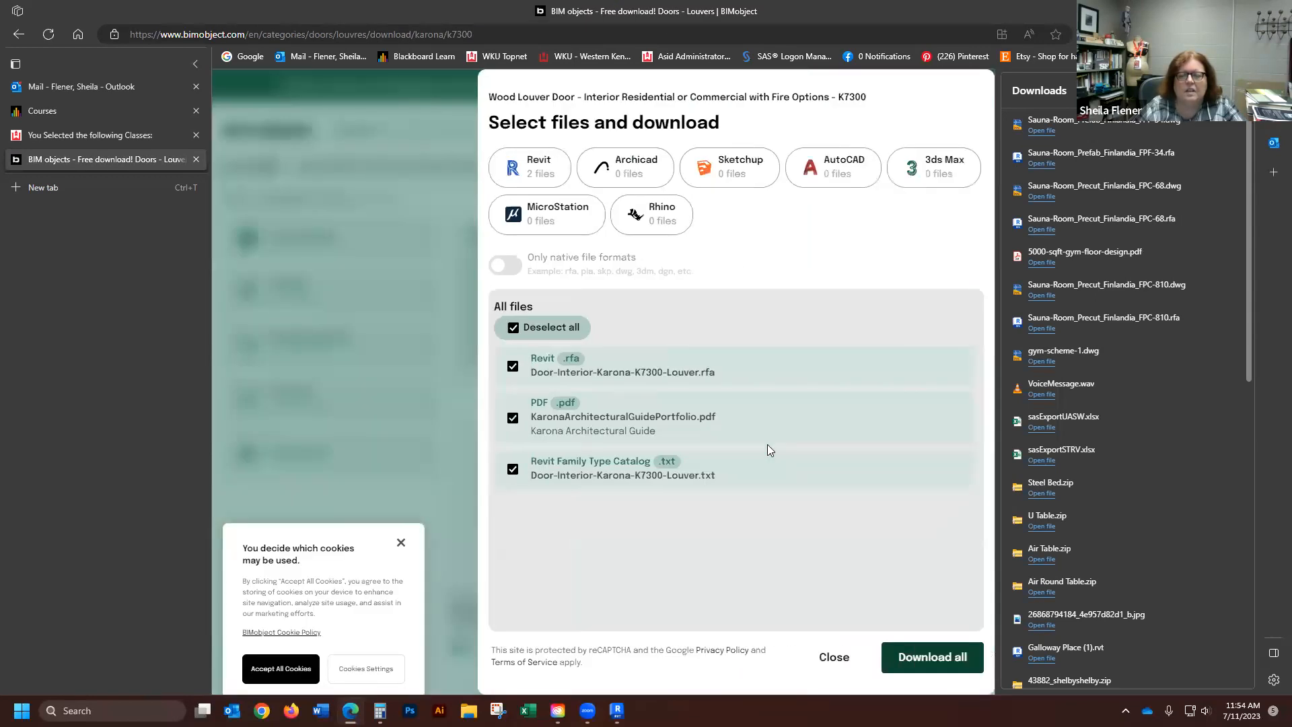
# - Exclude the PDF guide and the type catalog, and download only Door-Interior-Karona-K7300-Louver.rfa
pyautogui.click(513, 418)
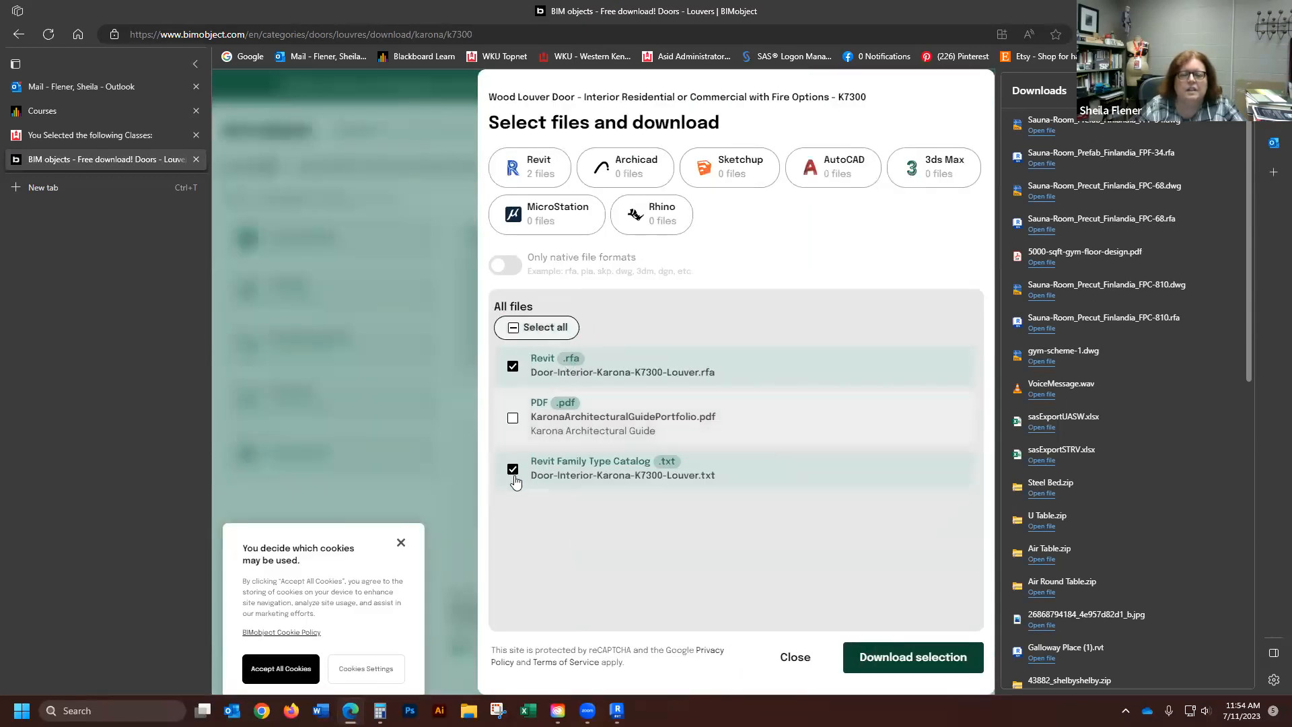
pyautogui.click(512, 480)
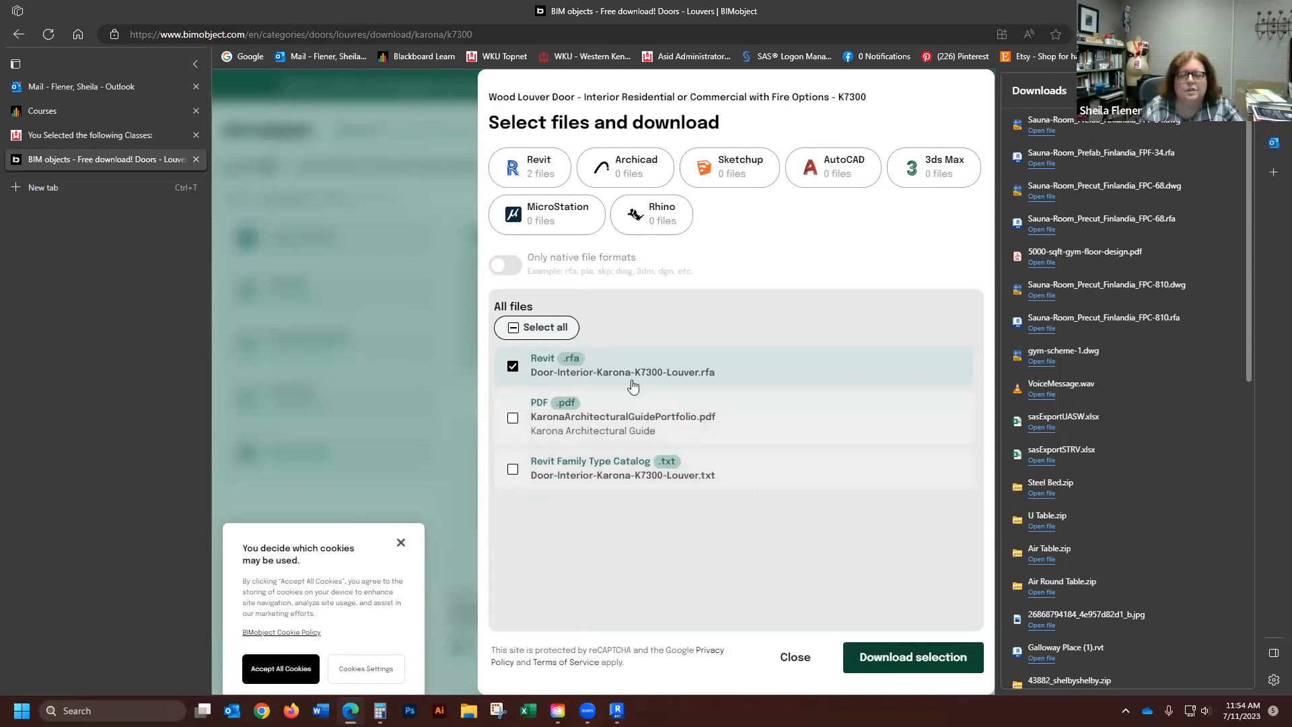
pyautogui.click(897, 659)
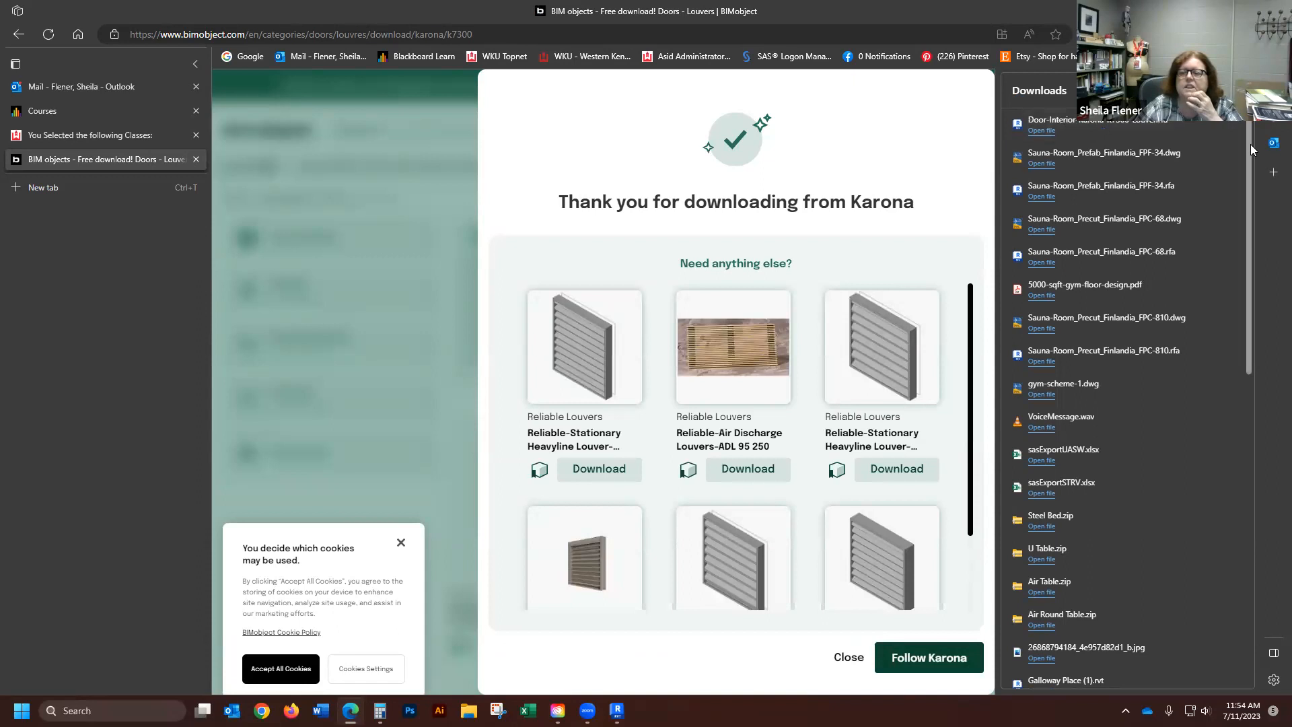
# - Open the downloaded louver door family in Revit, upgrade the model, and load it into Gym Project while closing the family
pyautogui.click(1042, 131)
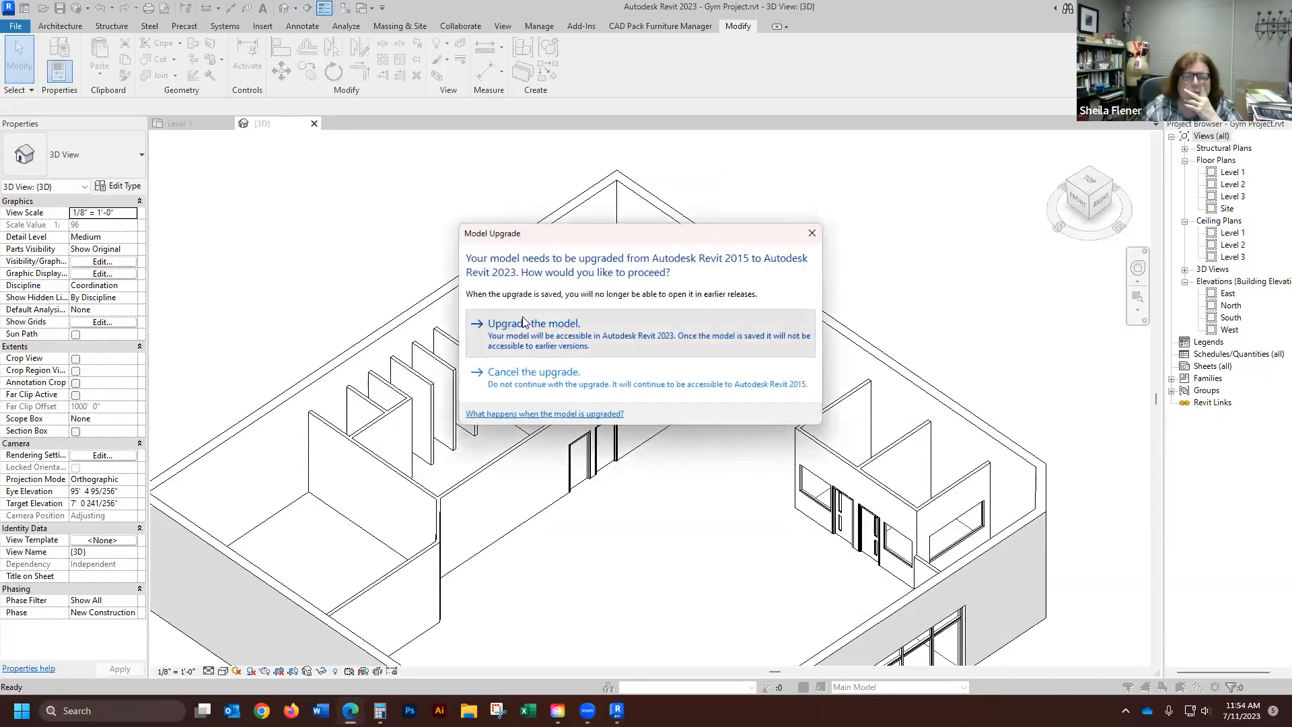
pyautogui.click(524, 323)
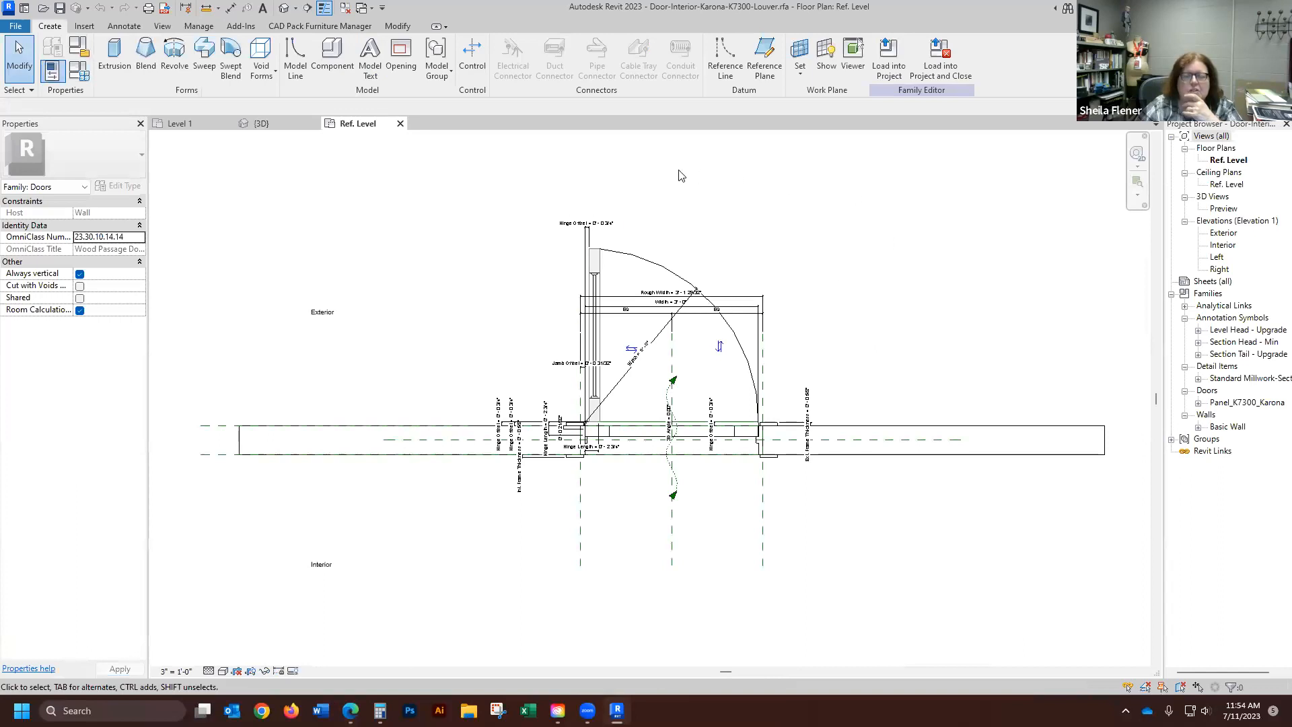
pyautogui.click(955, 58)
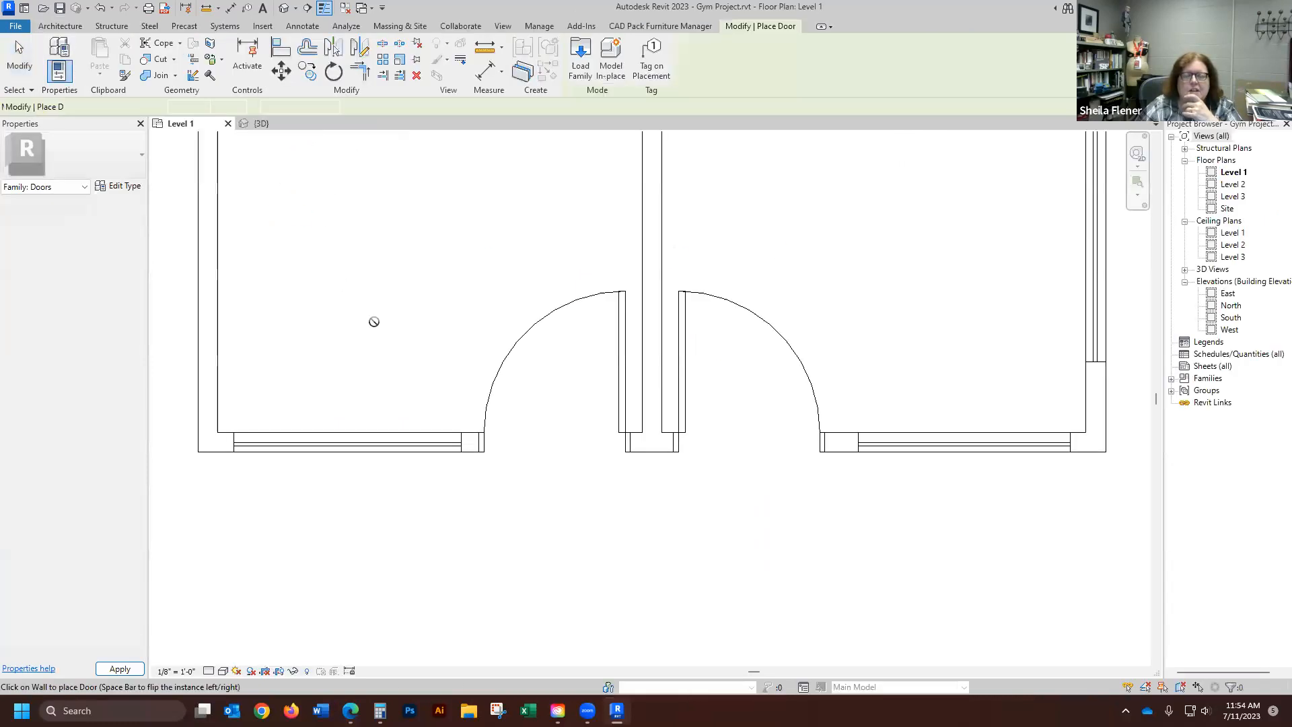
# - Place a Karona K7300 louver door in the right wall of each of the two small enclosed rooms at the plan's upper-left corner
pyautogui.scroll(-6, 733, 450)
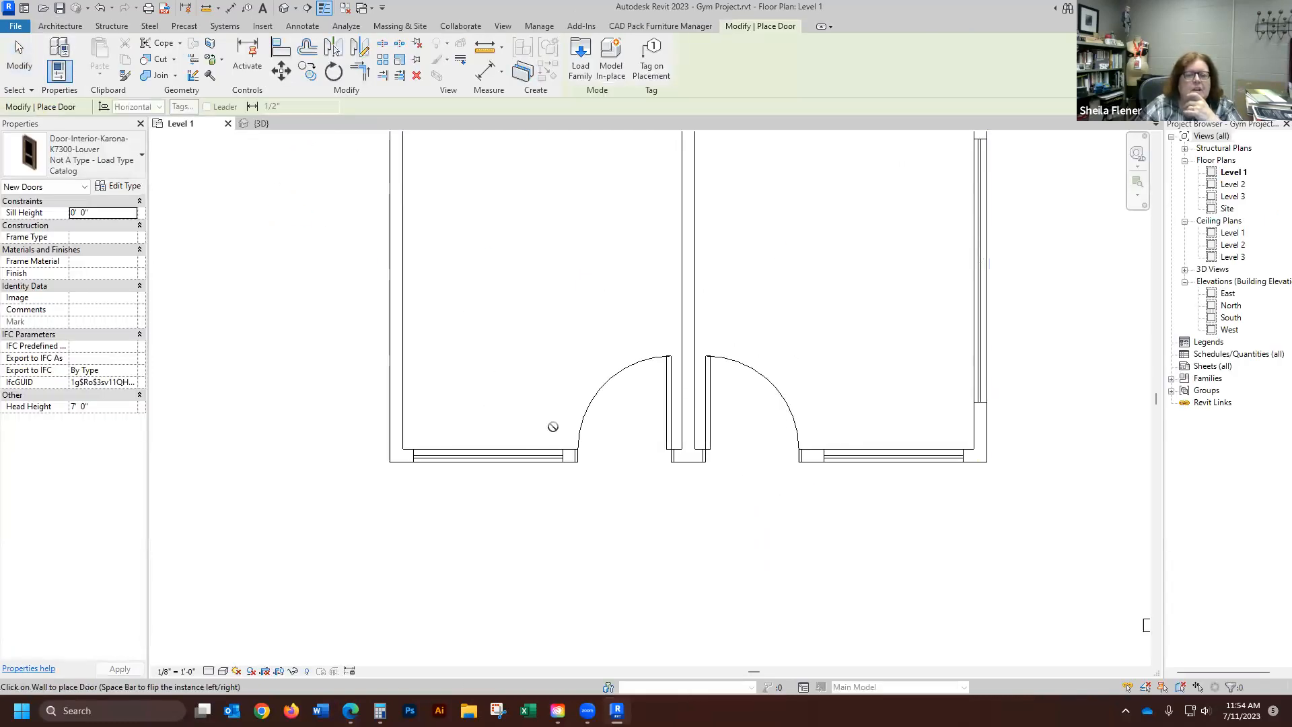
pyautogui.scroll(-2, 1038, 465)
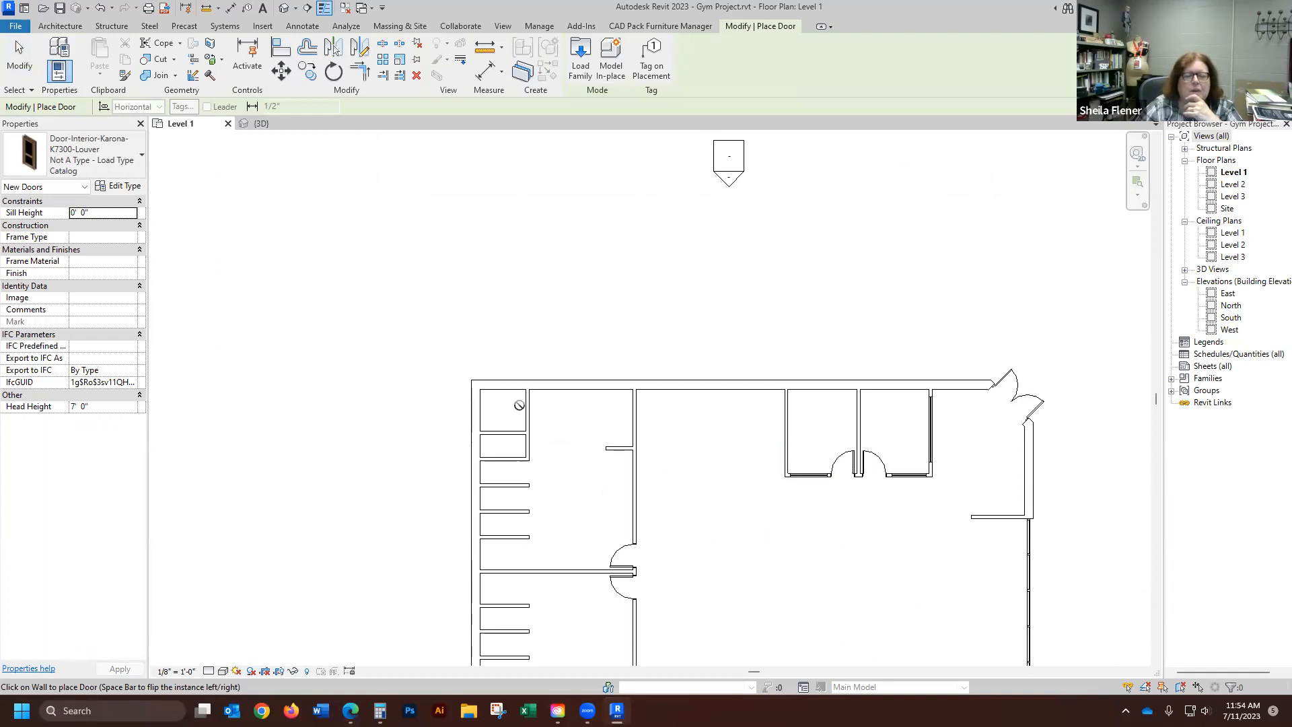
pyautogui.scroll(5, 520, 404)
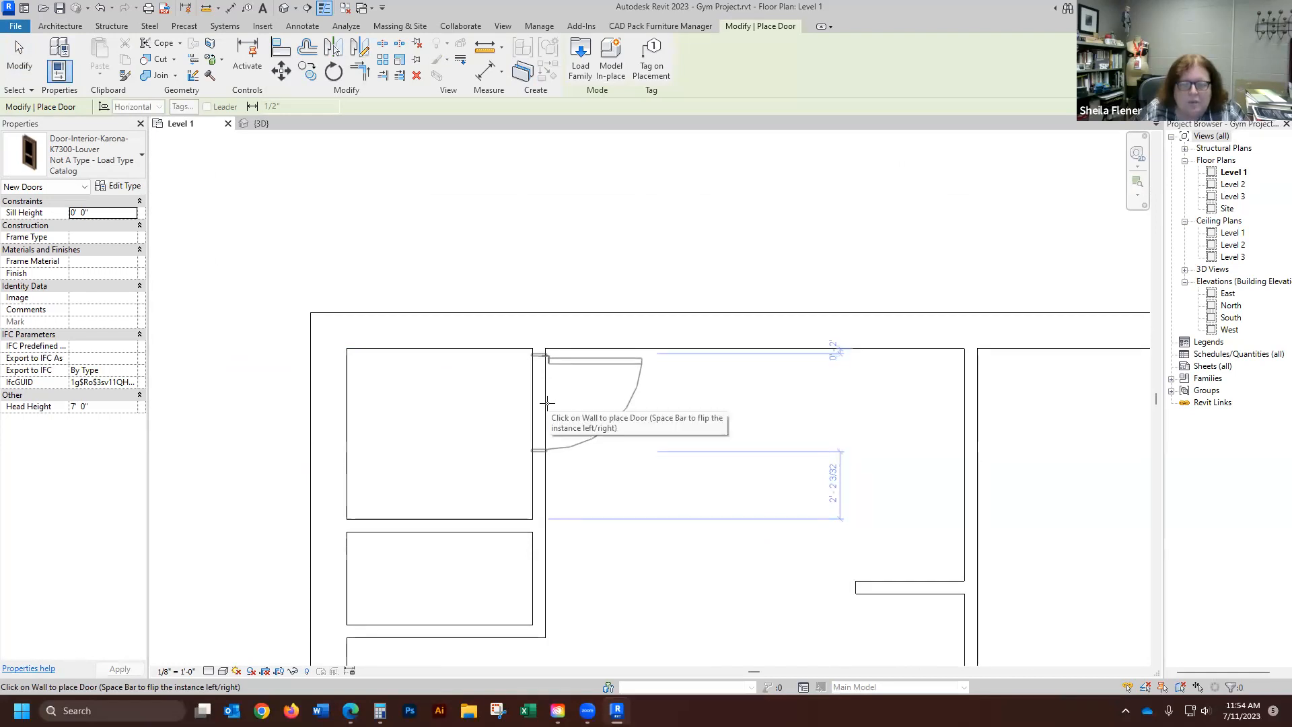
pyautogui.click(547, 402)
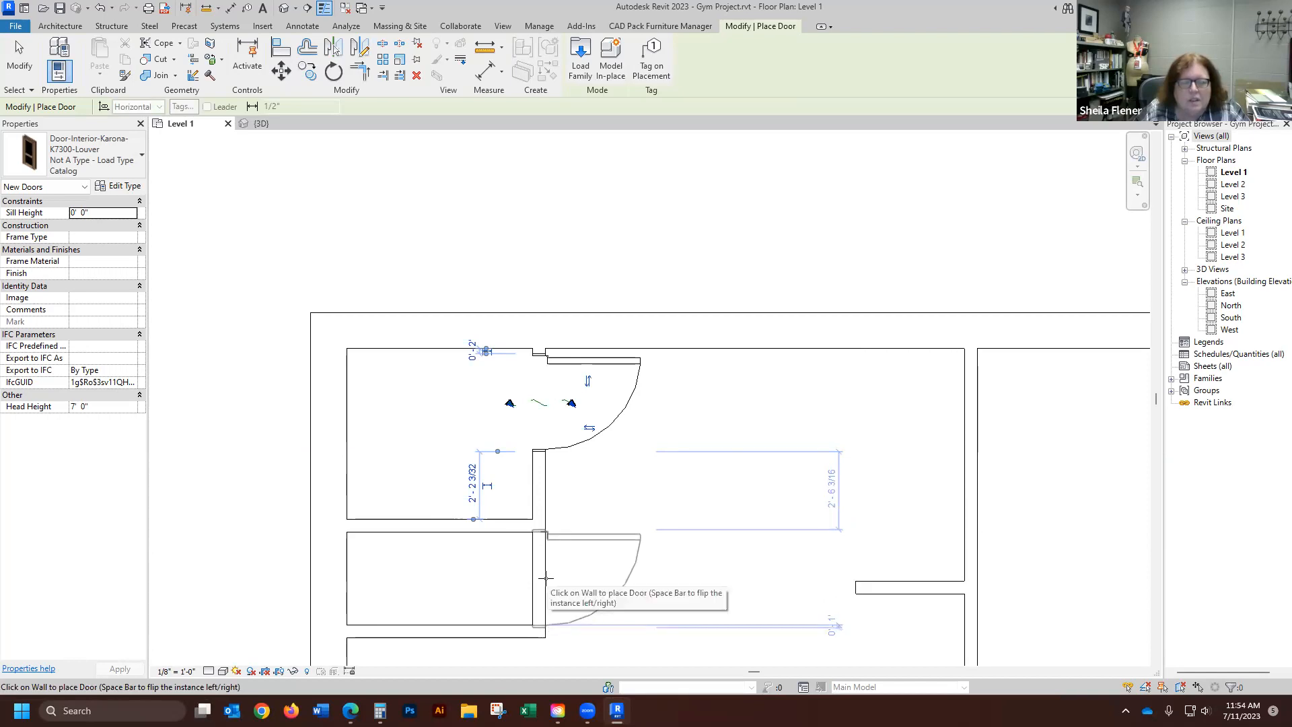
pyautogui.click(546, 578)
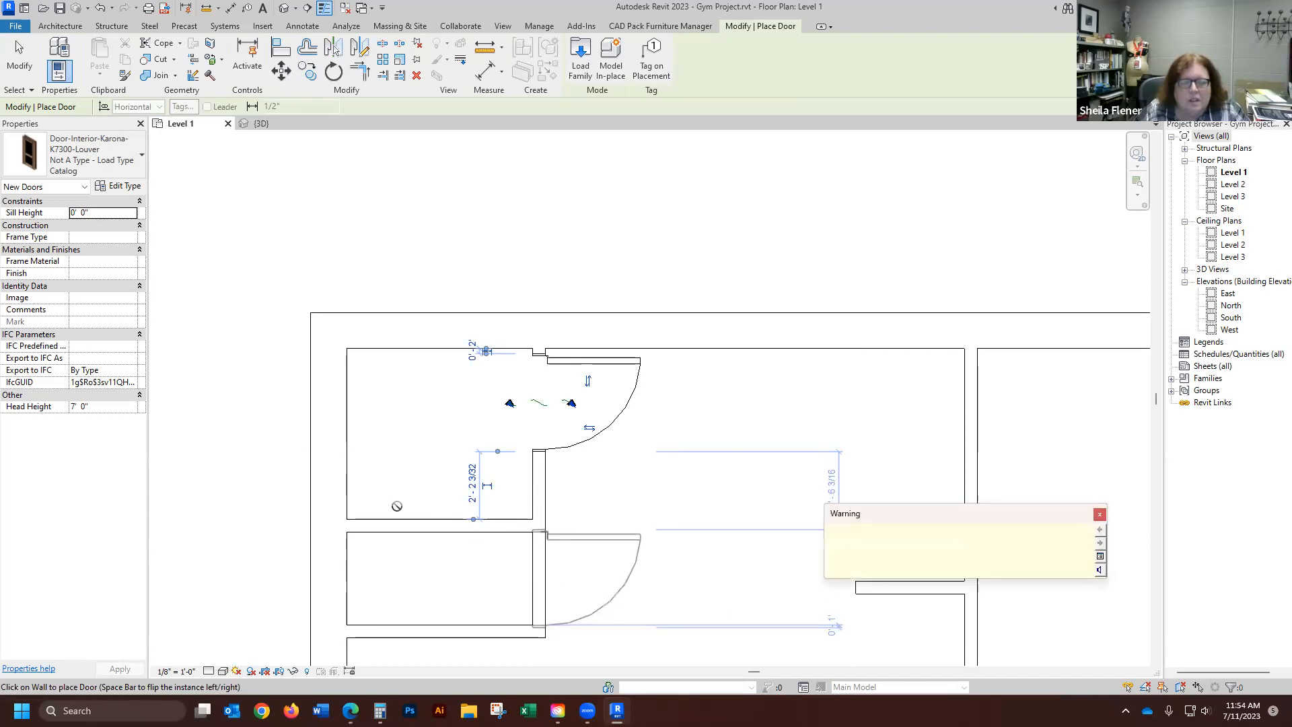
pyautogui.click(1099, 516)
pyautogui.press('Escape')
pyautogui.press('Escape')
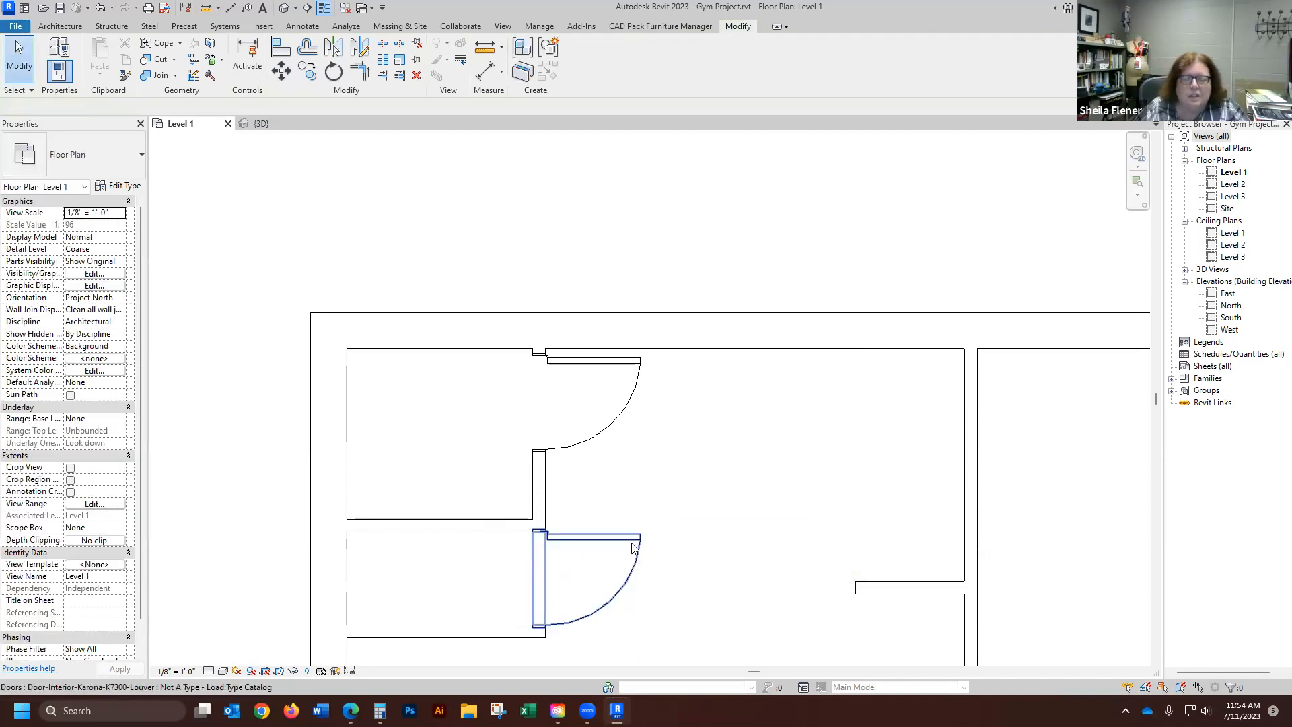
# - Rename the type of the louver door on the lower of the two small rooms to 36" x 84"
pyautogui.click(632, 547)
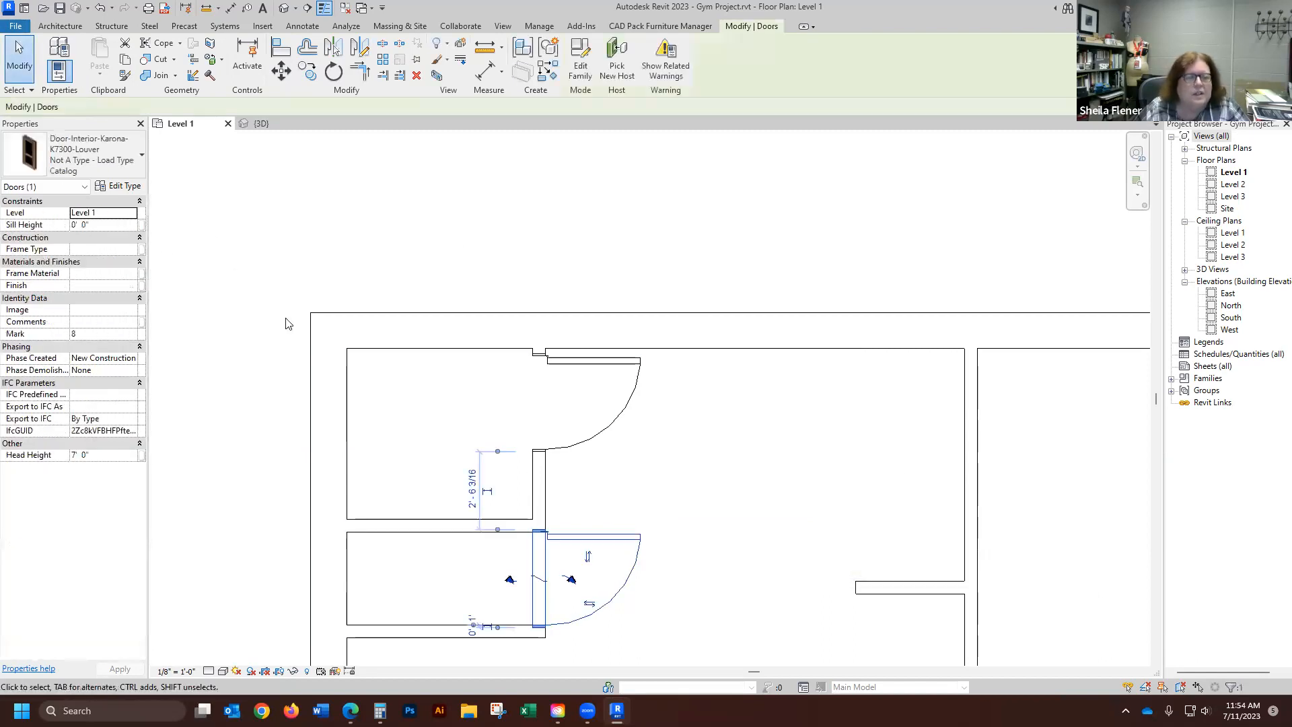
pyautogui.click(134, 185)
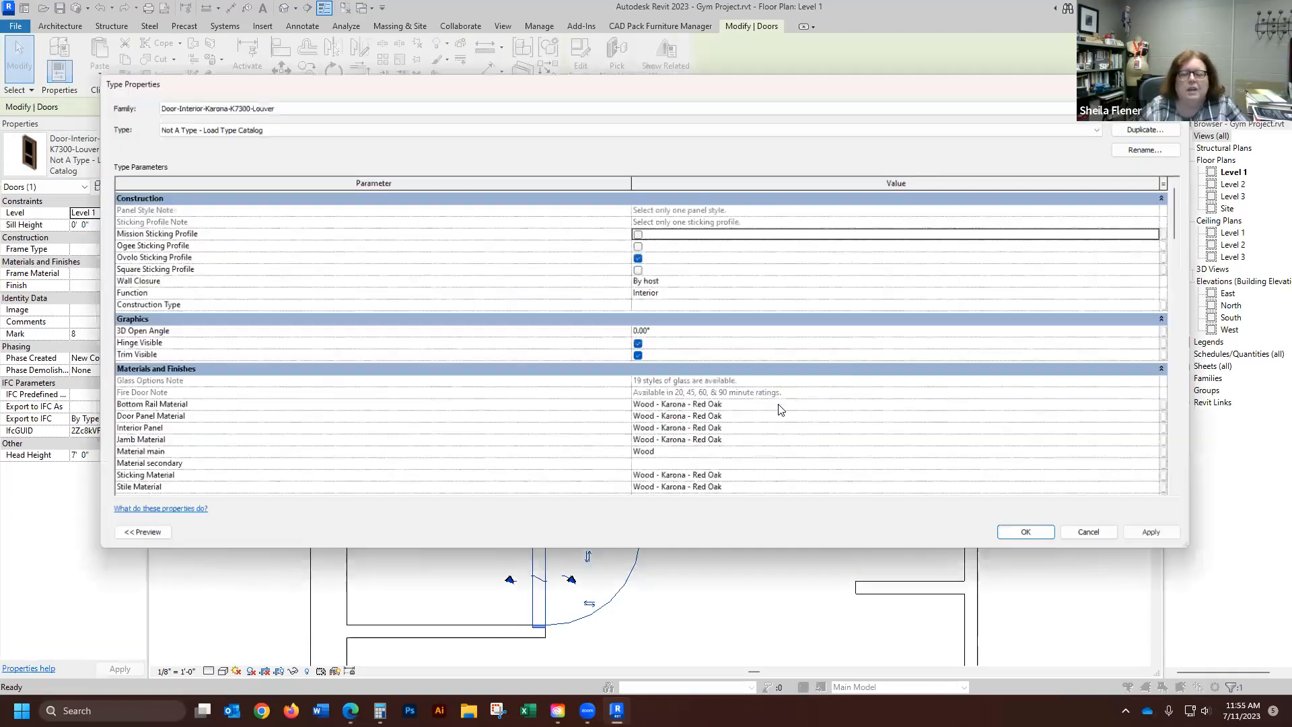
pyautogui.scroll(-10, 794, 451)
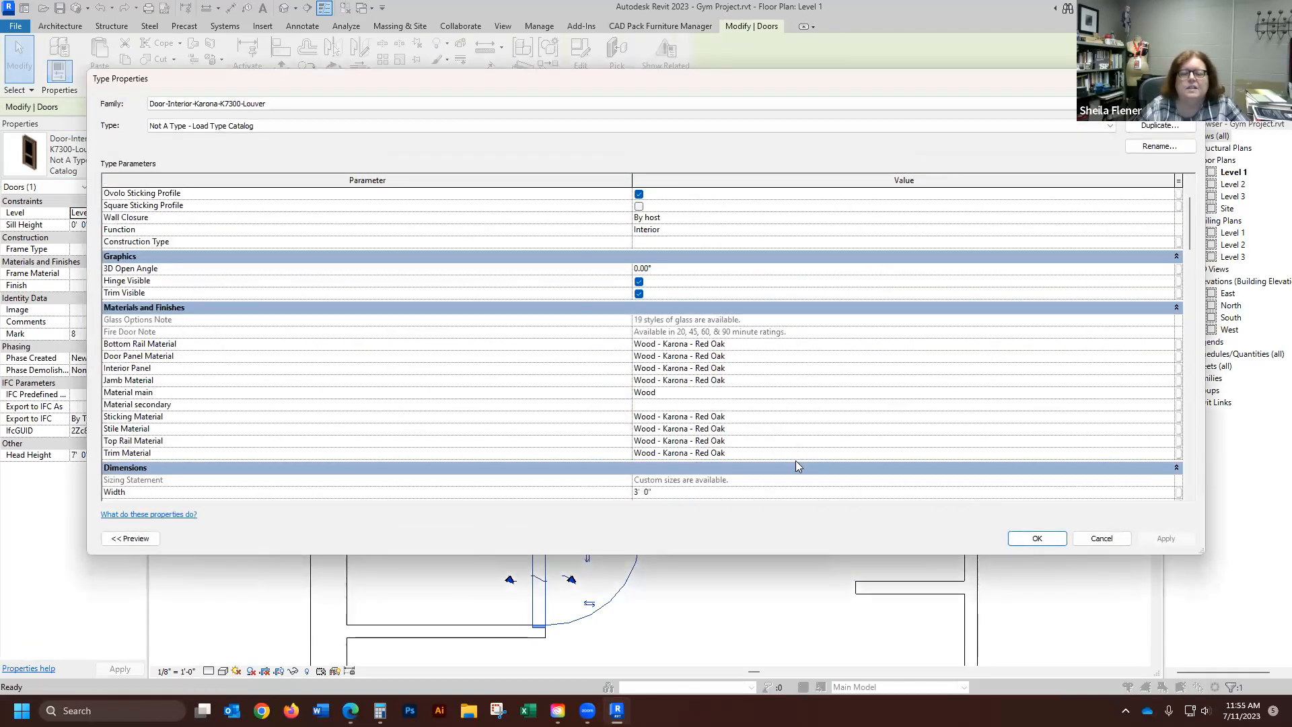
pyautogui.scroll(-2, 792, 462)
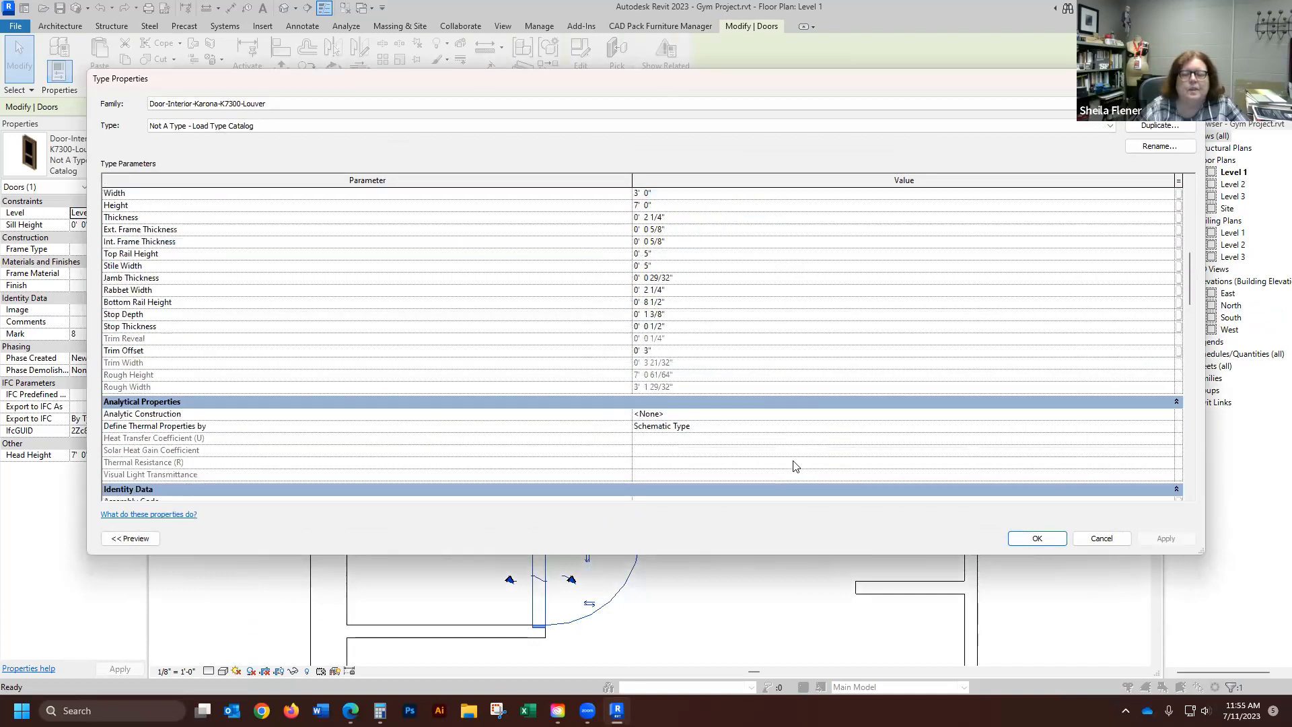
pyautogui.moveTo(1192, 300); pyautogui.dragTo(1171, 171)
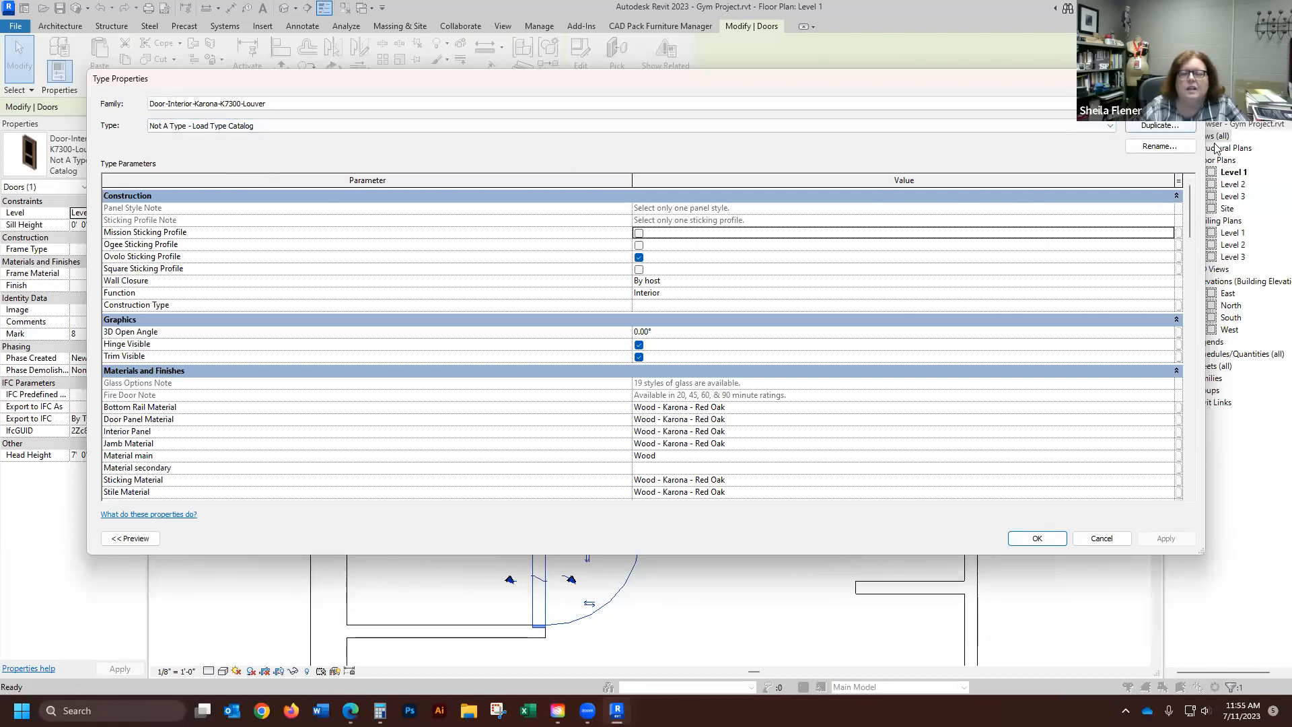
pyautogui.click(1161, 147)
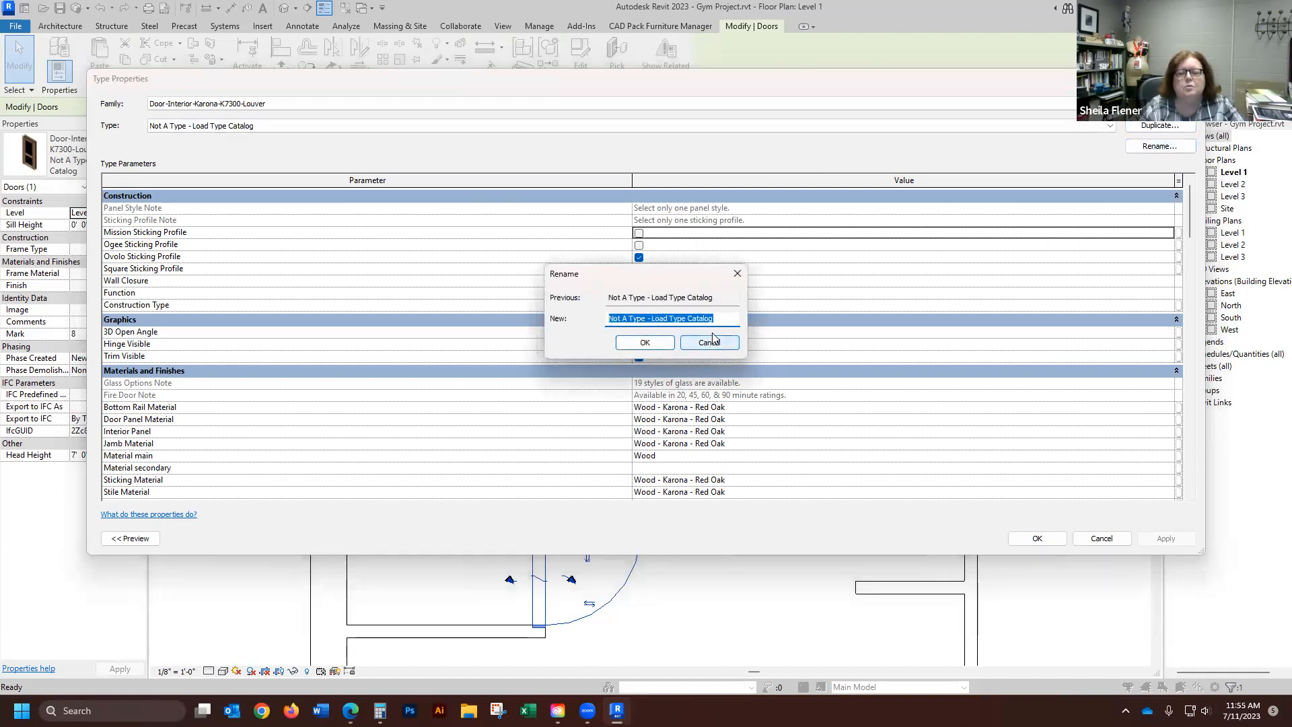
pyautogui.write('36" x 84')
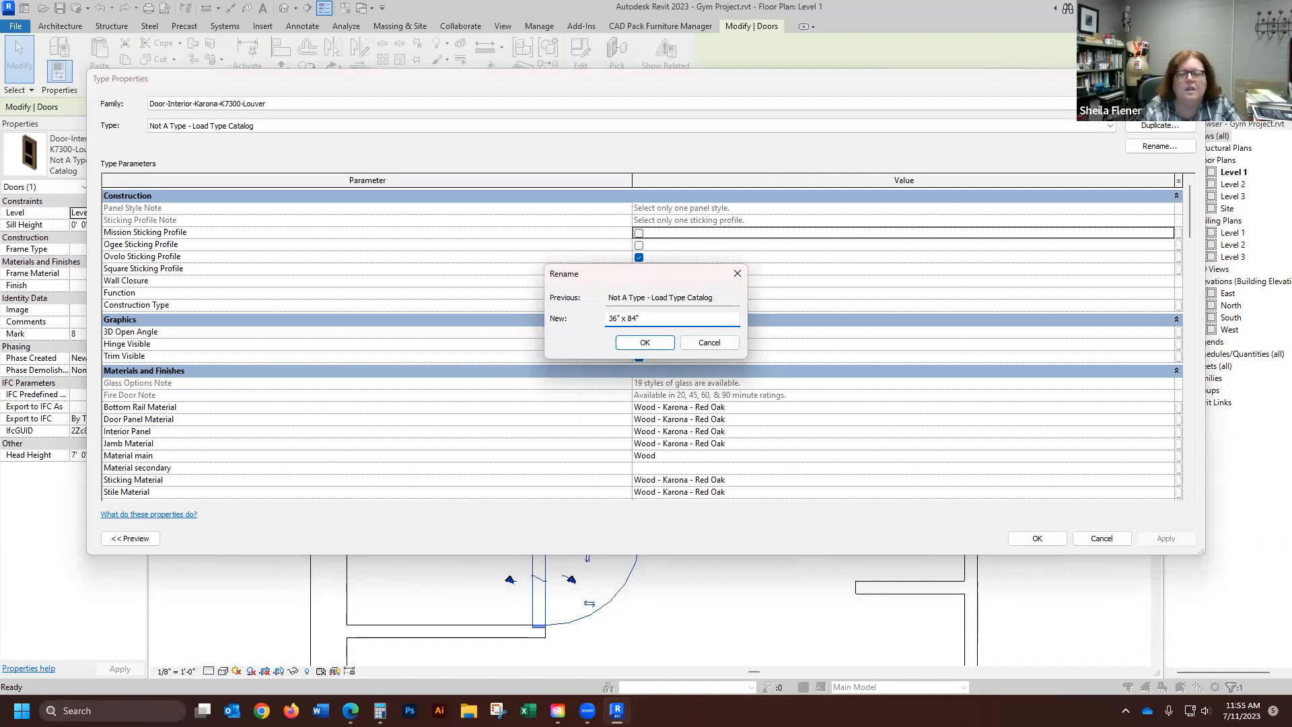
pyautogui.click(647, 343)
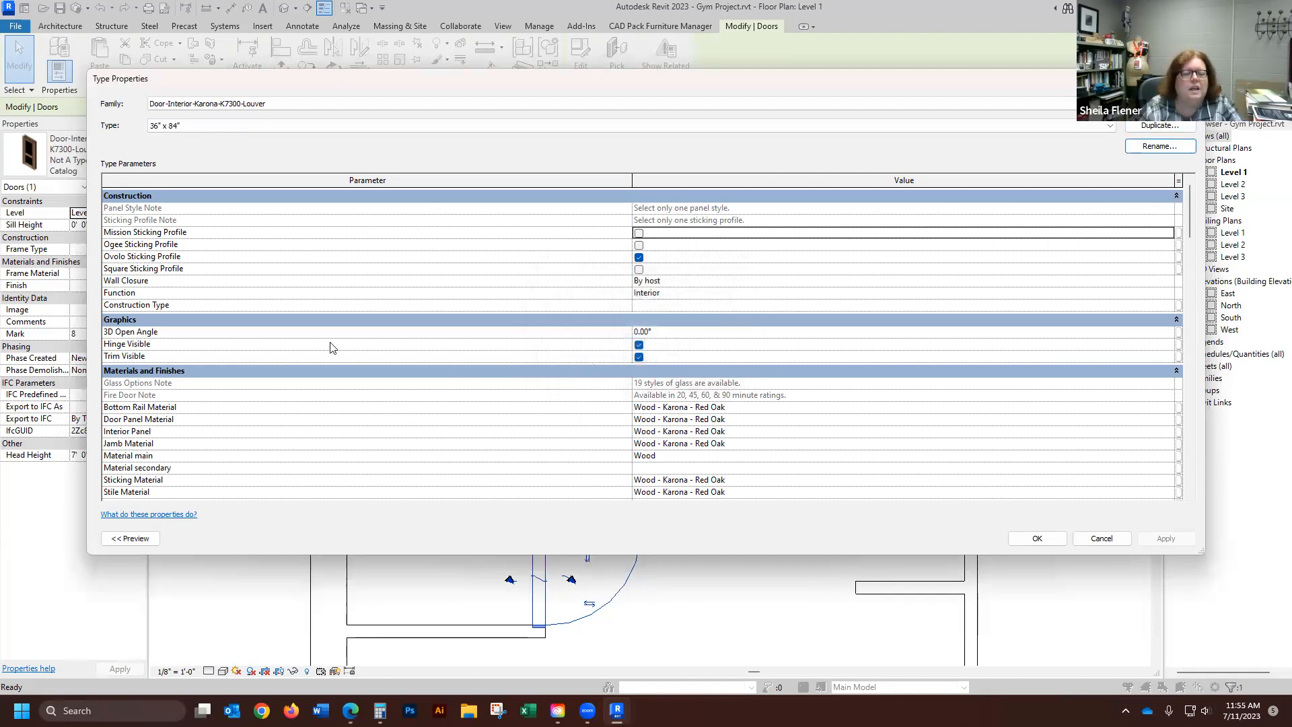
# - Duplicate the 36" x 84" louver door type under the name 33" x 84"
pyautogui.scroll(-6, 741, 448)
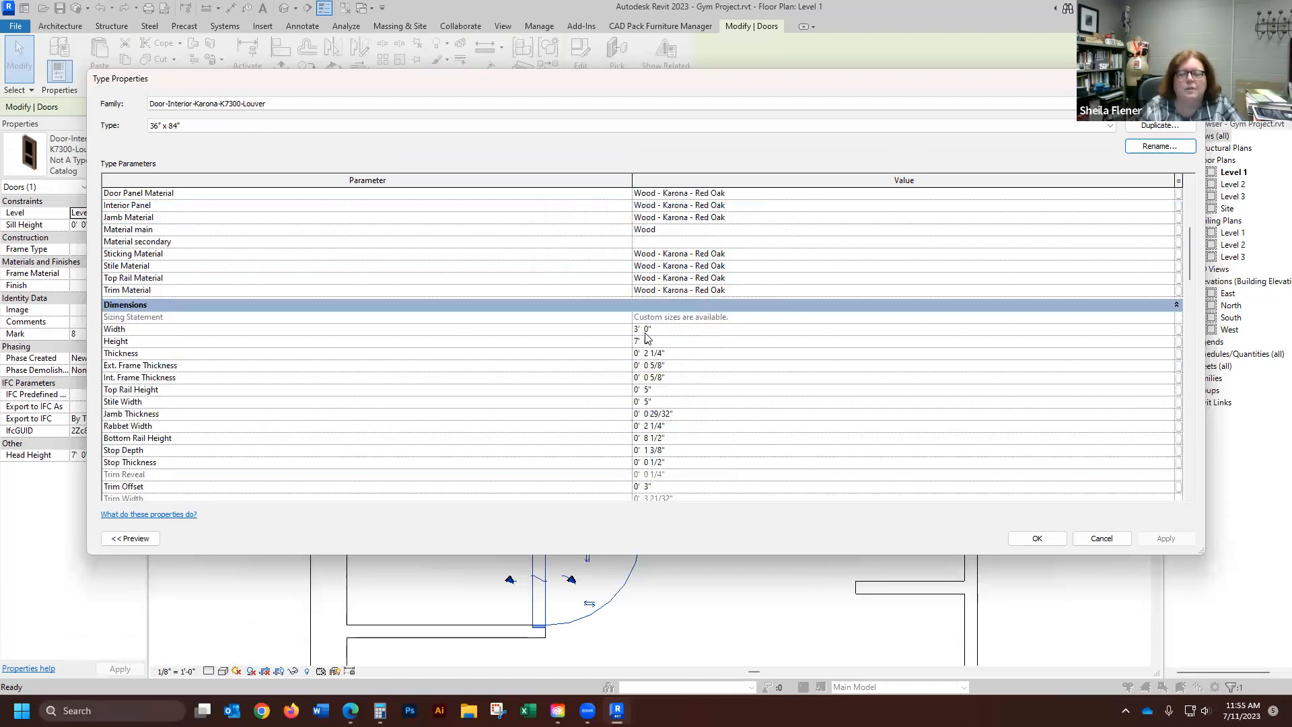
pyautogui.click(1158, 126)
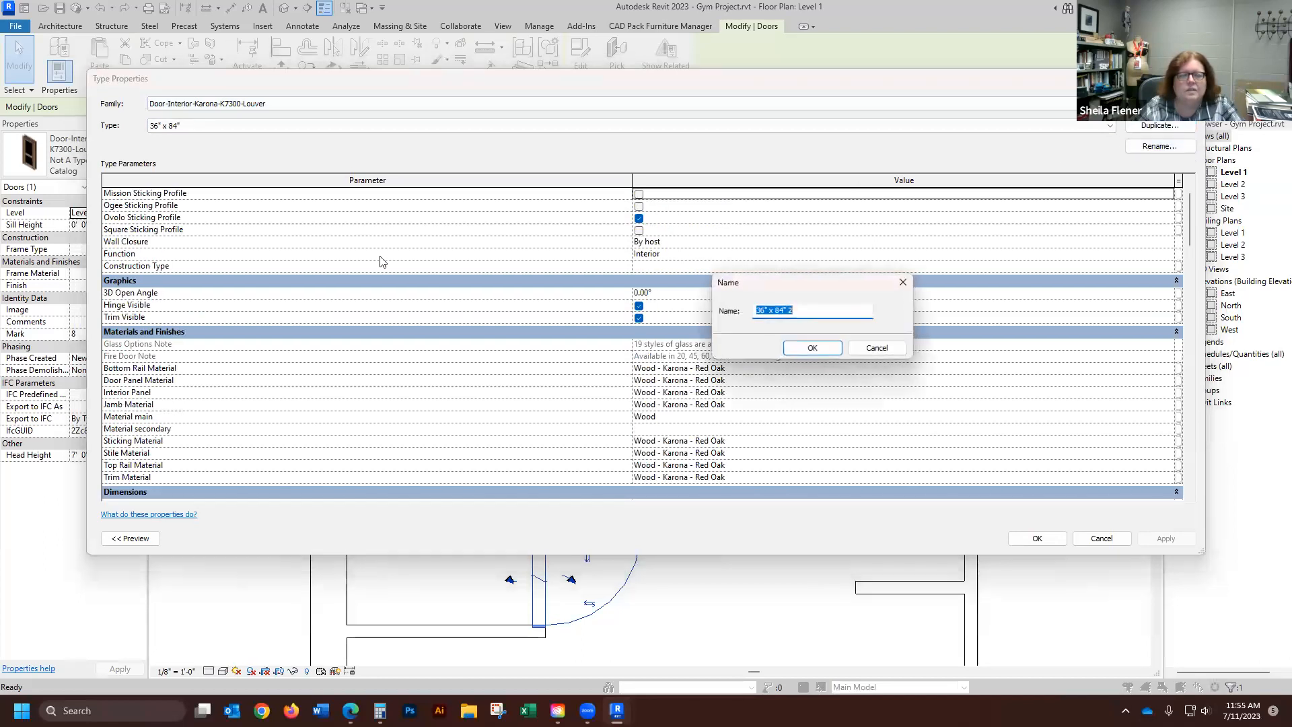
pyautogui.click(800, 312)
pyautogui.press('BackSpace')
pyautogui.press('BackSpace')
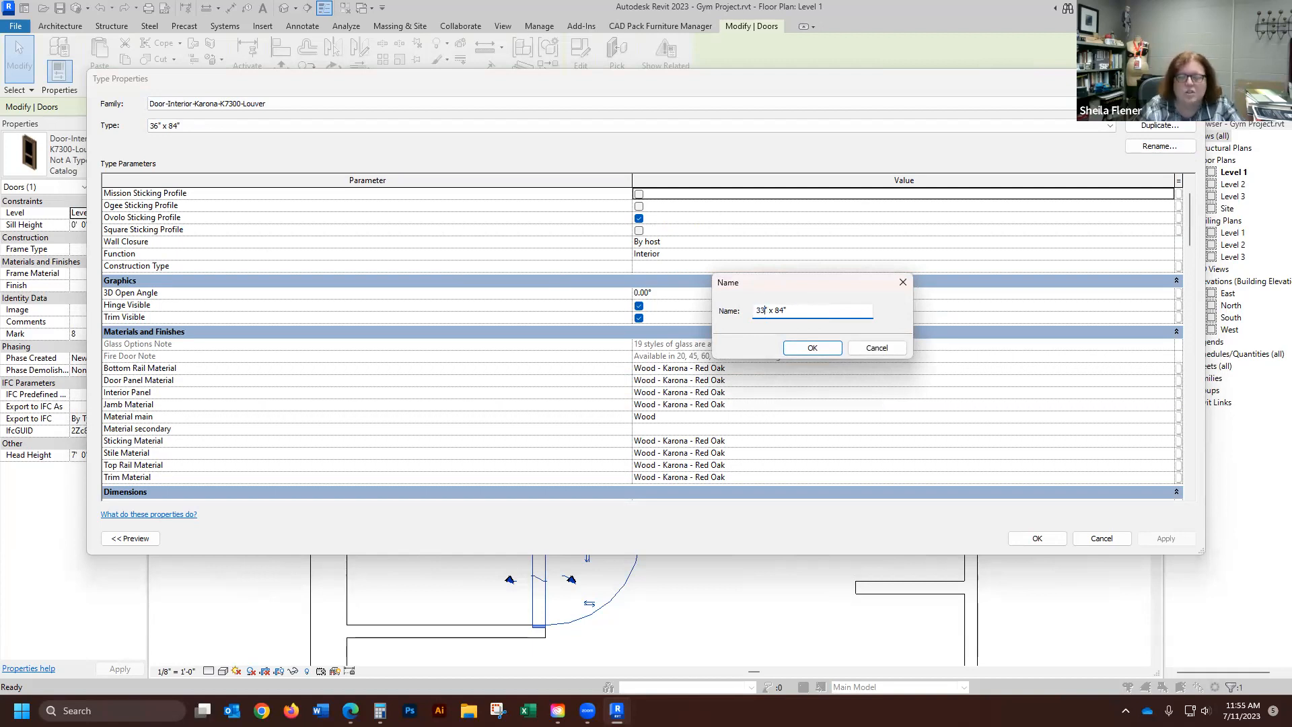
pyautogui.click(813, 348)
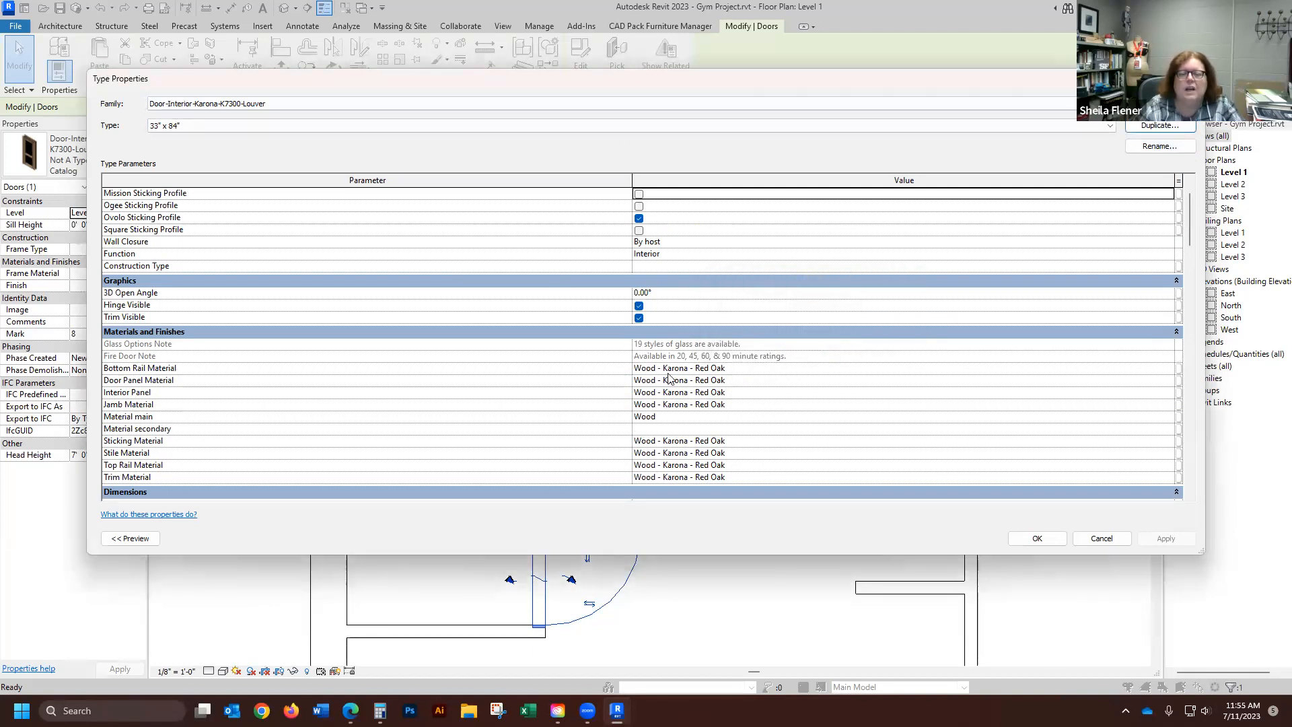
# - Set the duplicated louver door type's width to 2' 8" and apply the type to the selected door
pyautogui.scroll(-5, 668, 377)
pyautogui.click(636, 353)
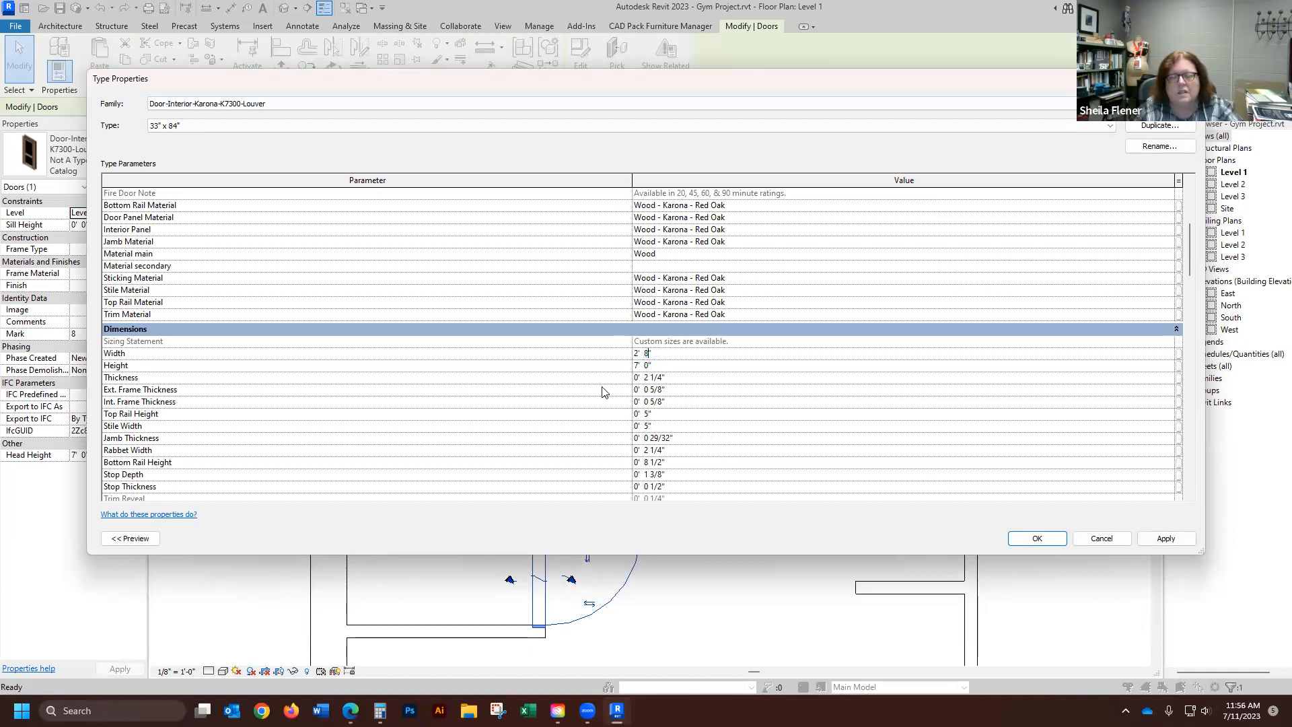
pyautogui.click(1020, 541)
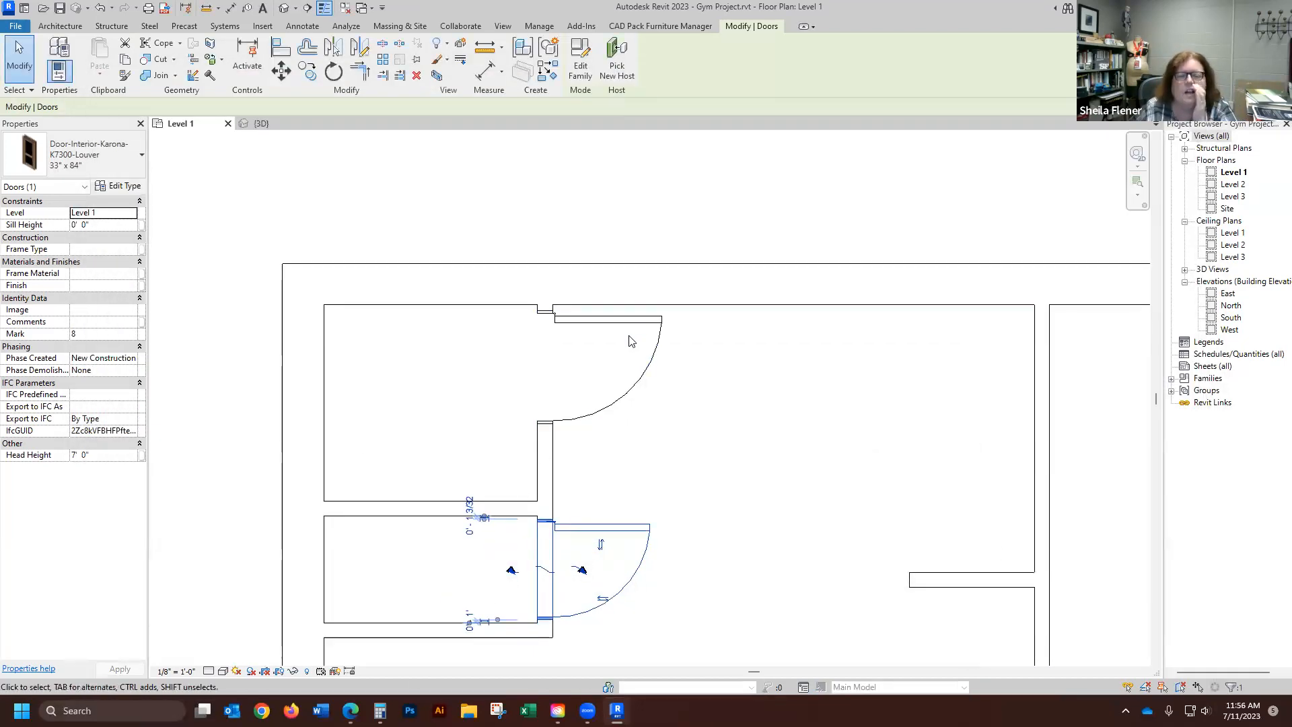
# - Check the types assigned to the two louver doors and how the narrower one fits in its wall
pyautogui.click(635, 328)
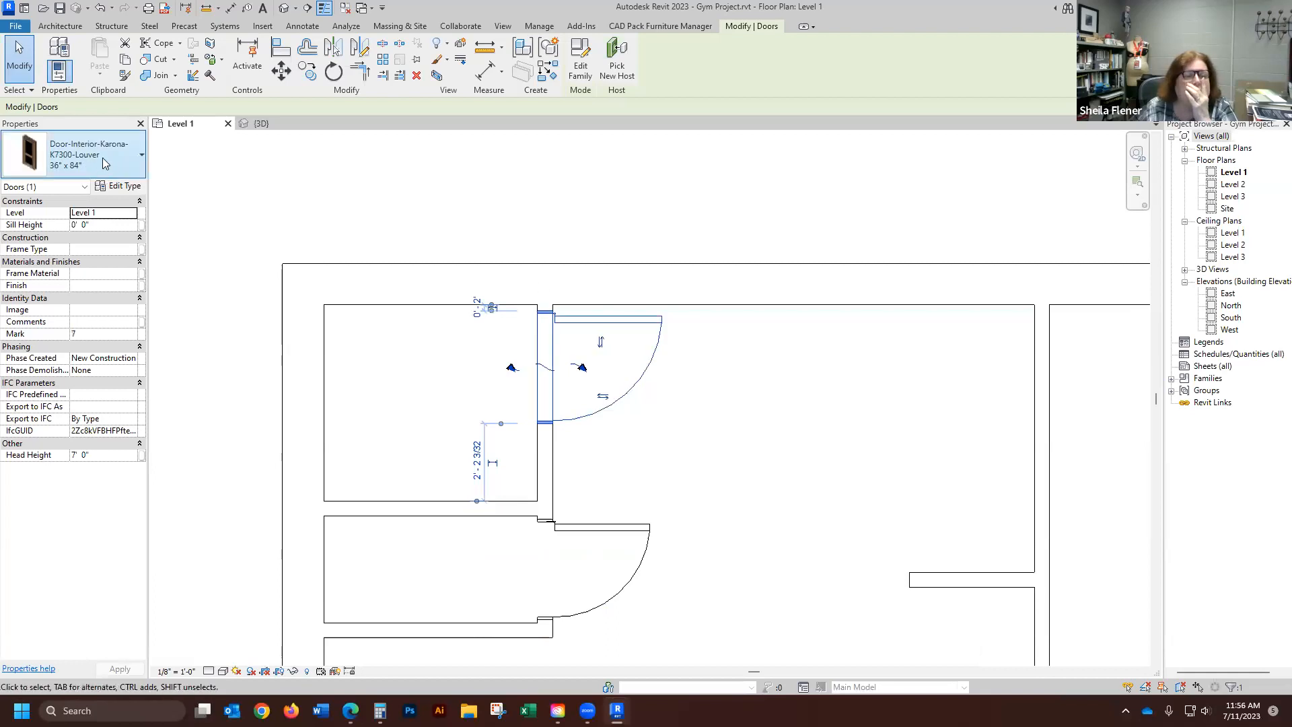
pyautogui.click(685, 404)
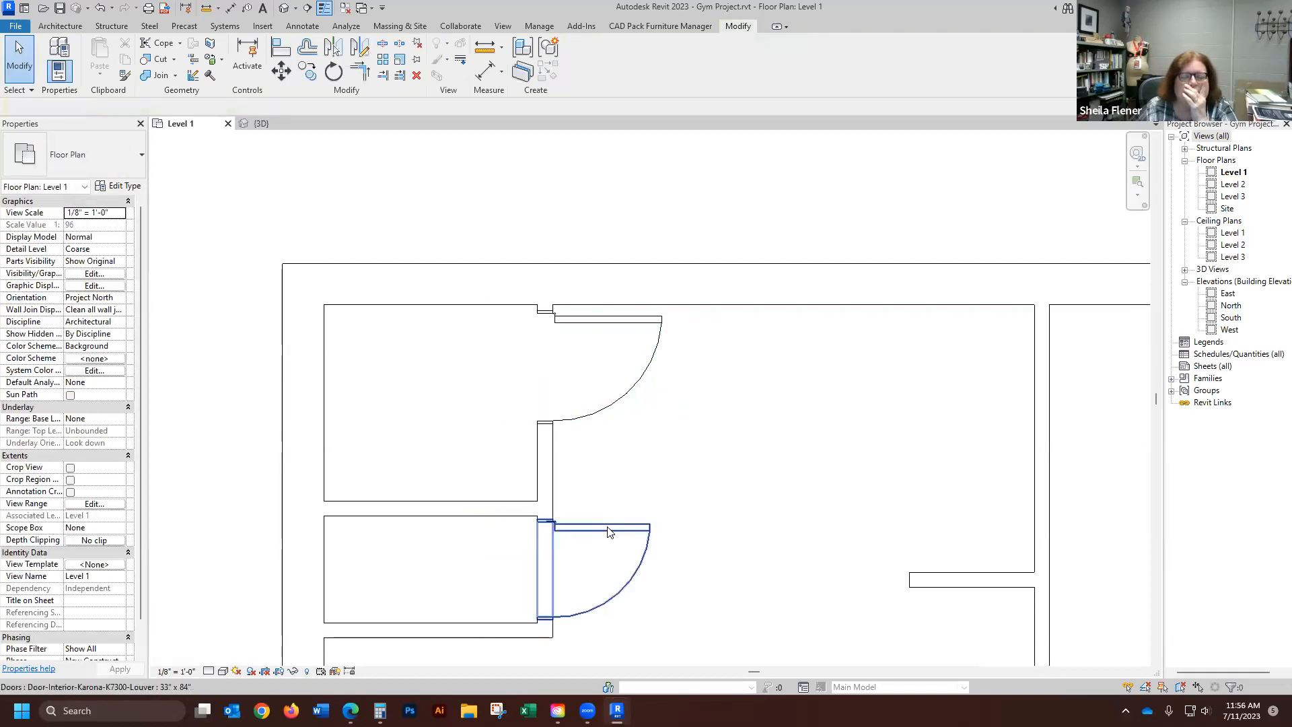
pyautogui.click(606, 525)
pyautogui.scroll(-2, 575, 174)
pyautogui.scroll(-2, 575, 174)
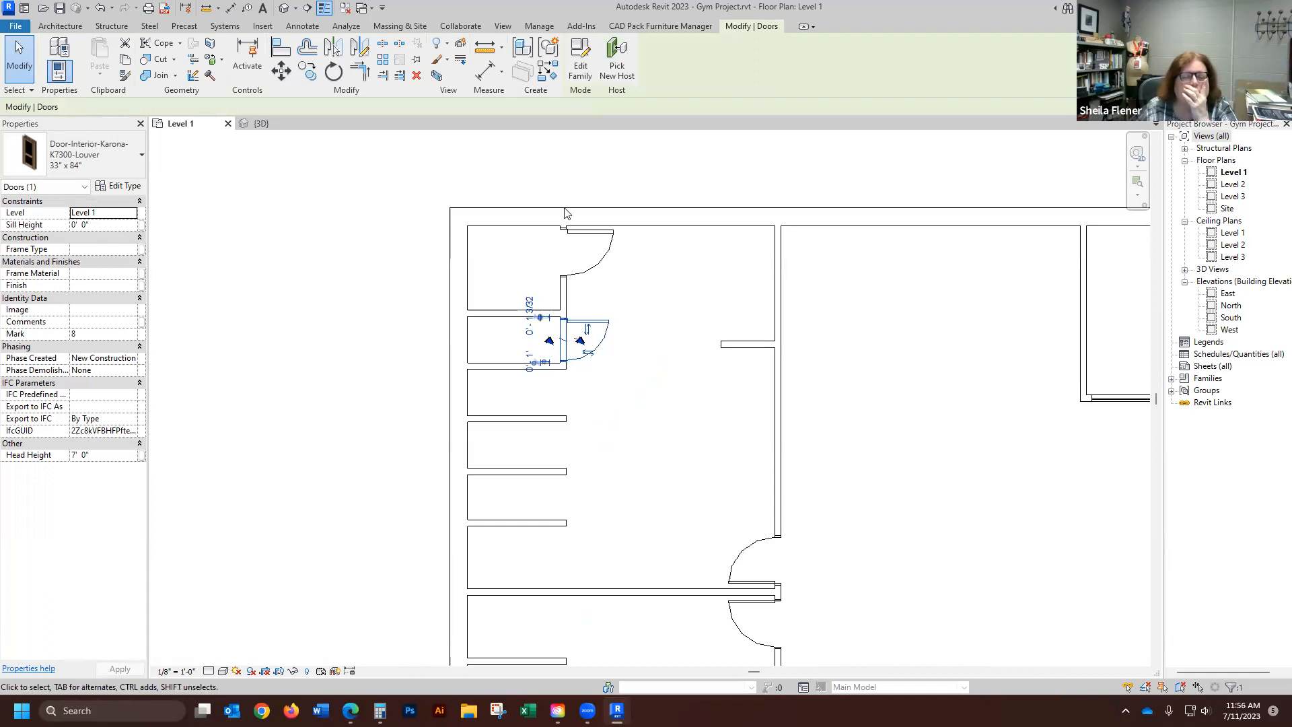
pyautogui.click(530, 389)
pyautogui.scroll(3, 544, 364)
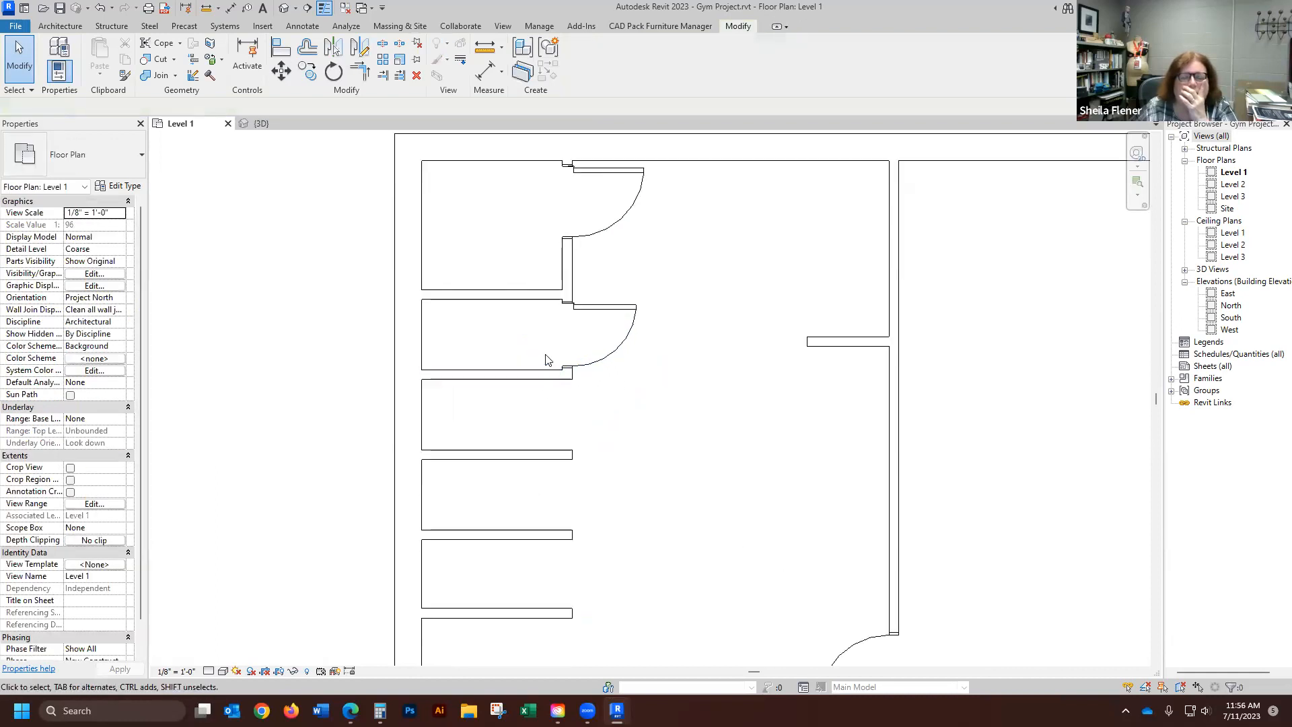
pyautogui.scroll(4, 588, 280)
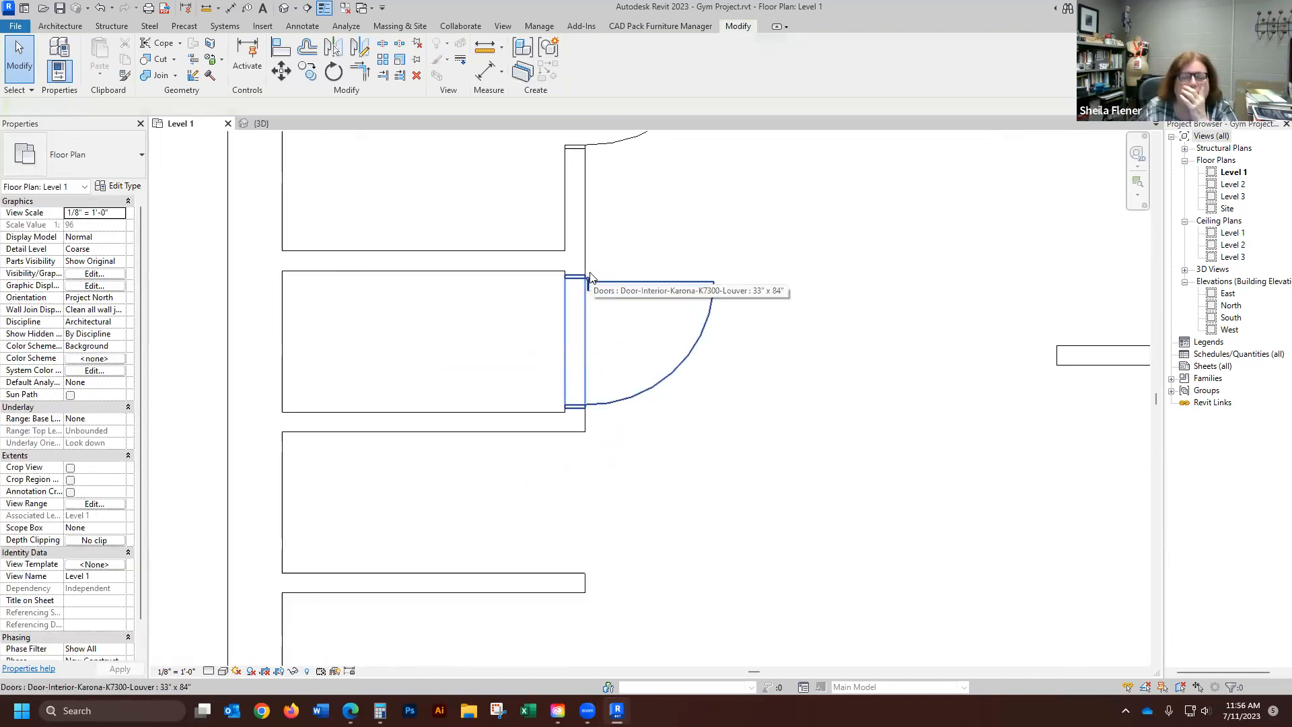
# - Rename the narrower louver door's type to 32" x 84"
pyautogui.click(588, 285)
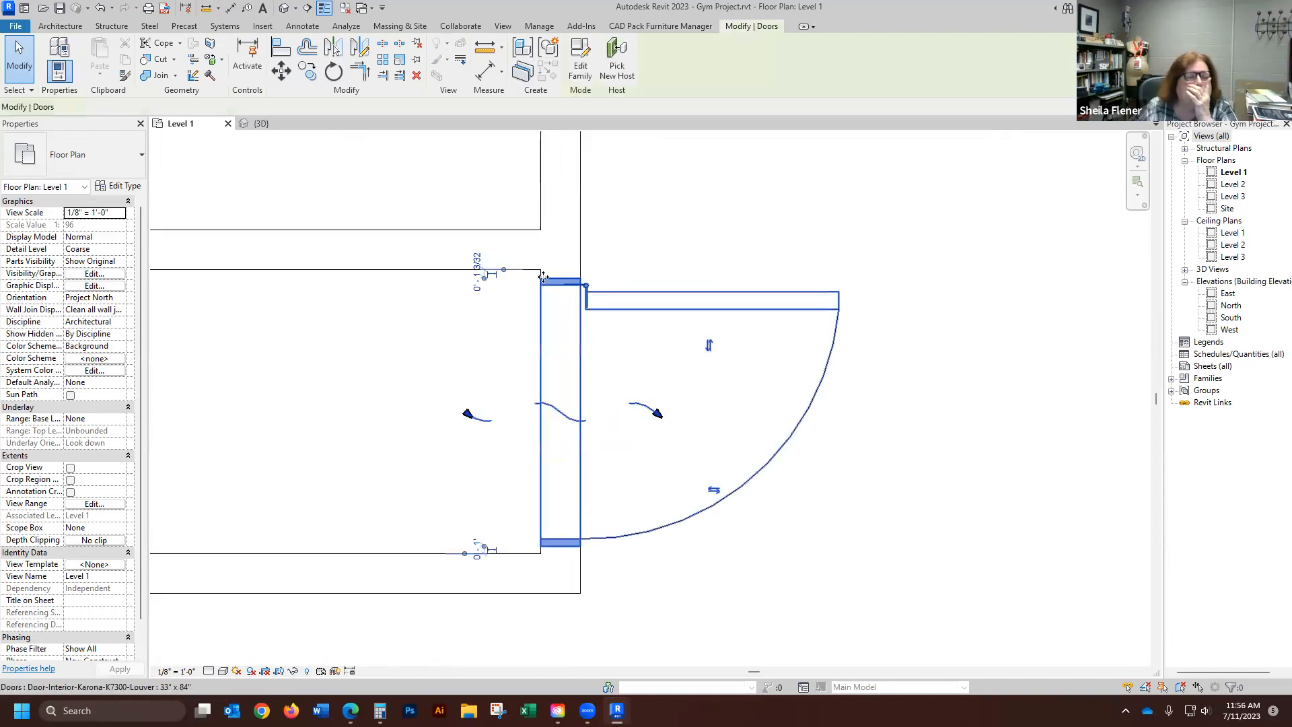
pyautogui.click(124, 187)
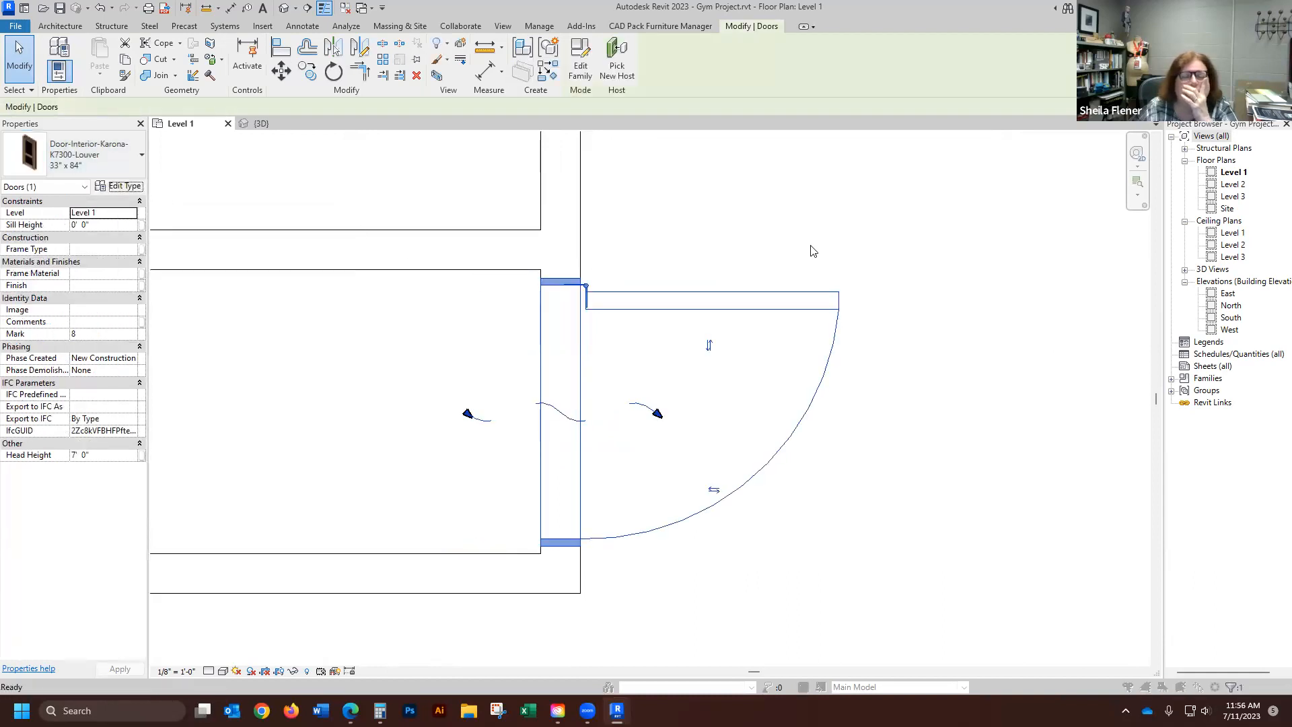
pyautogui.click(1157, 146)
pyautogui.click(616, 321)
pyautogui.press('BackSpace')
pyautogui.write('2')
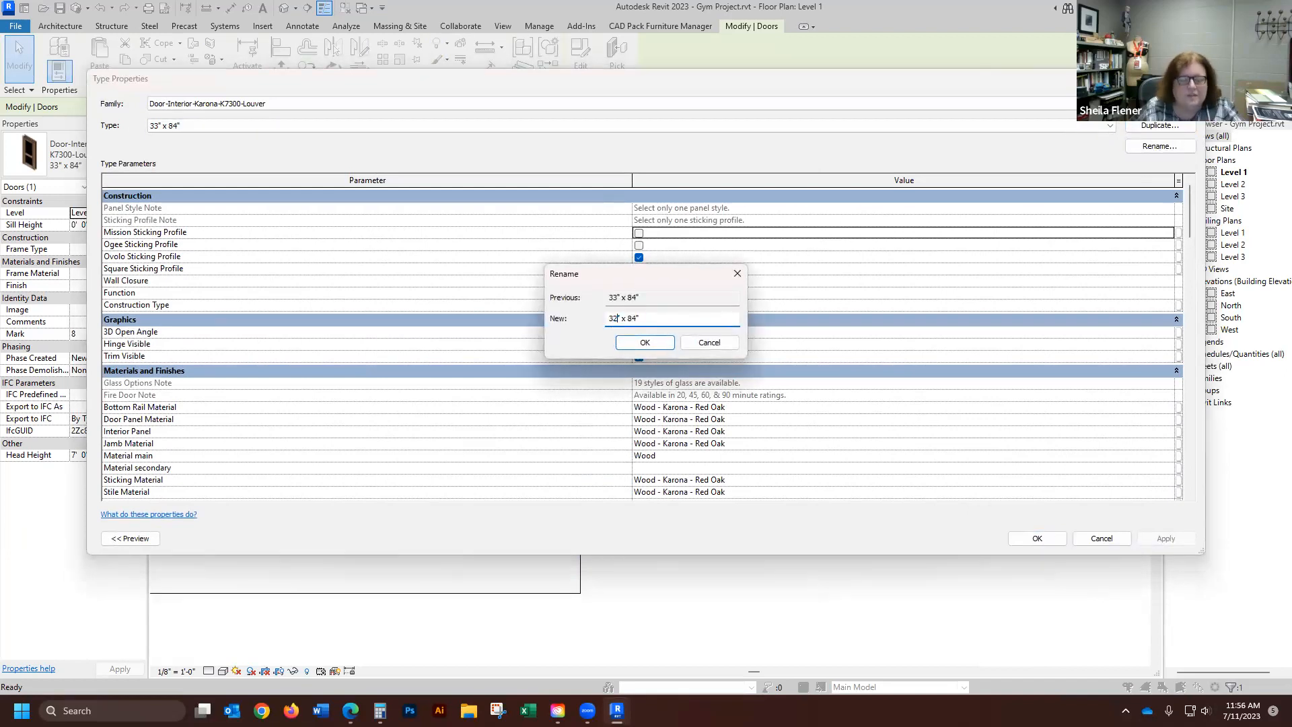
pyautogui.click(663, 343)
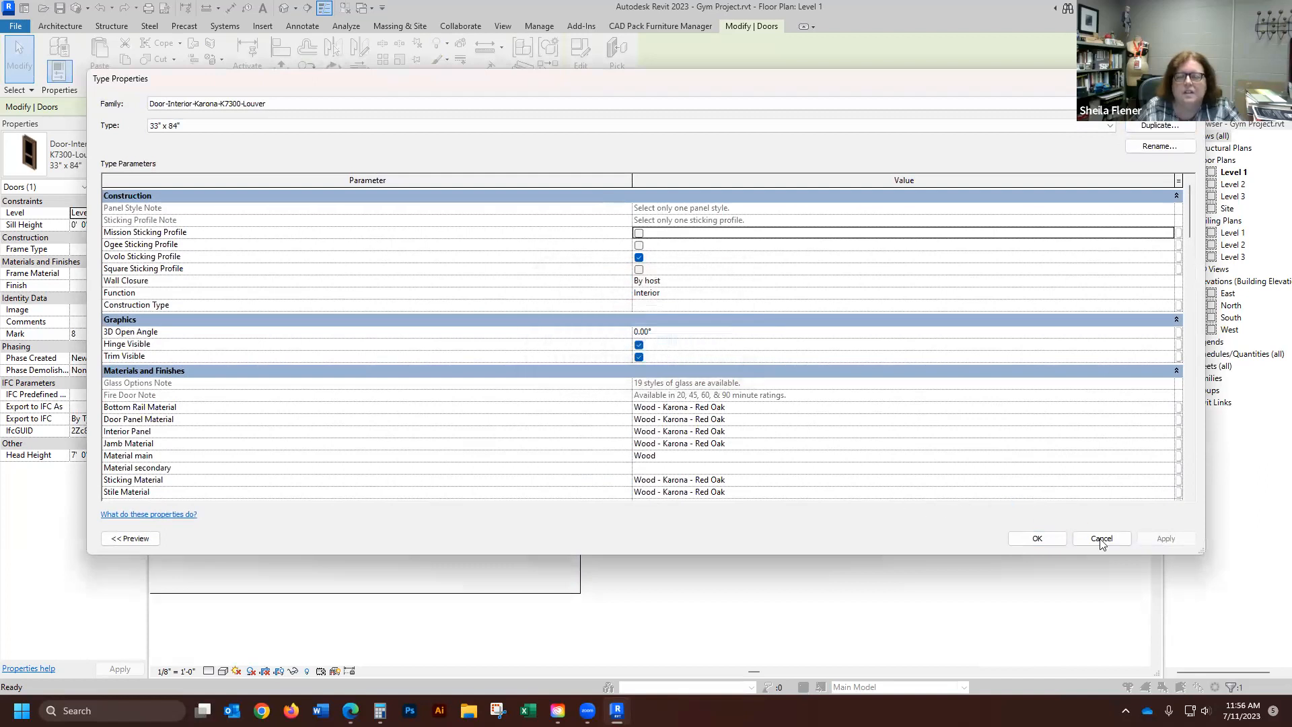
pyautogui.click(1054, 538)
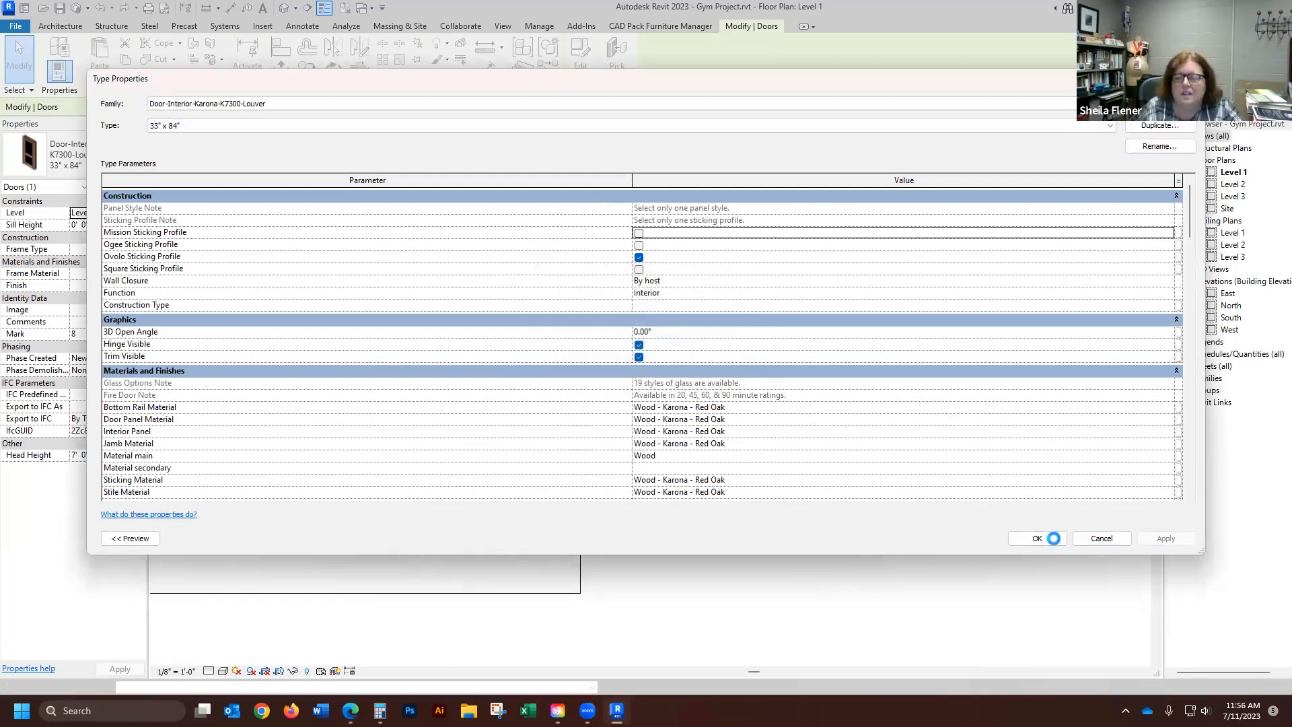
# - Place a 36" x 84" Karona louver door in the right wall of the lowest small enclosed room, hinged at its lower end
pyautogui.scroll(-5, 581, 388)
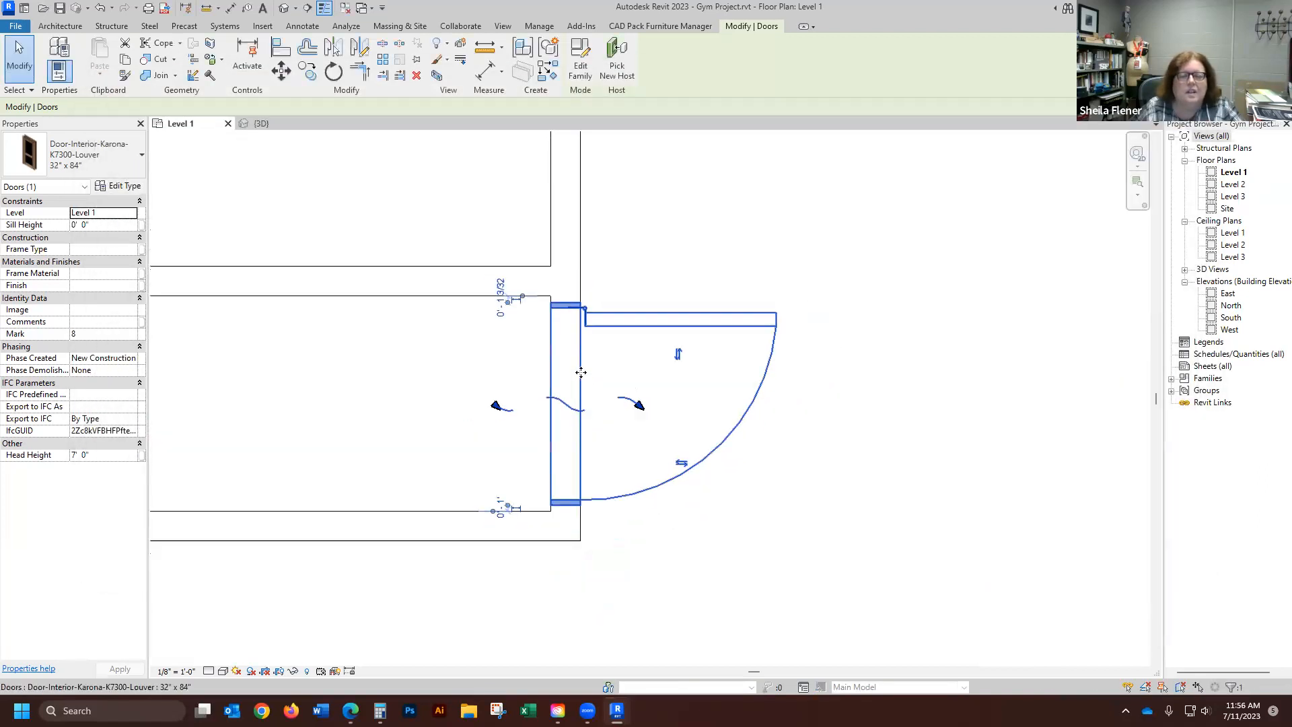
pyautogui.scroll(-2, 458, 209)
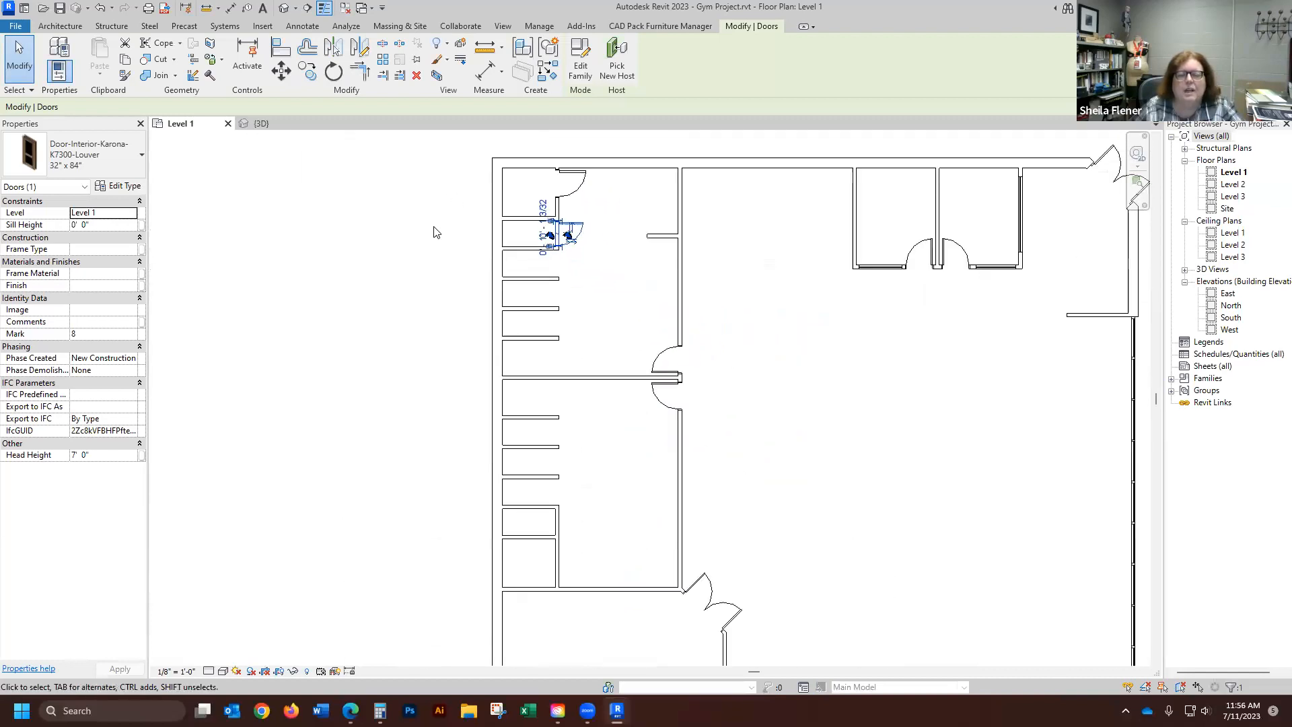
pyautogui.scroll(4, 534, 590)
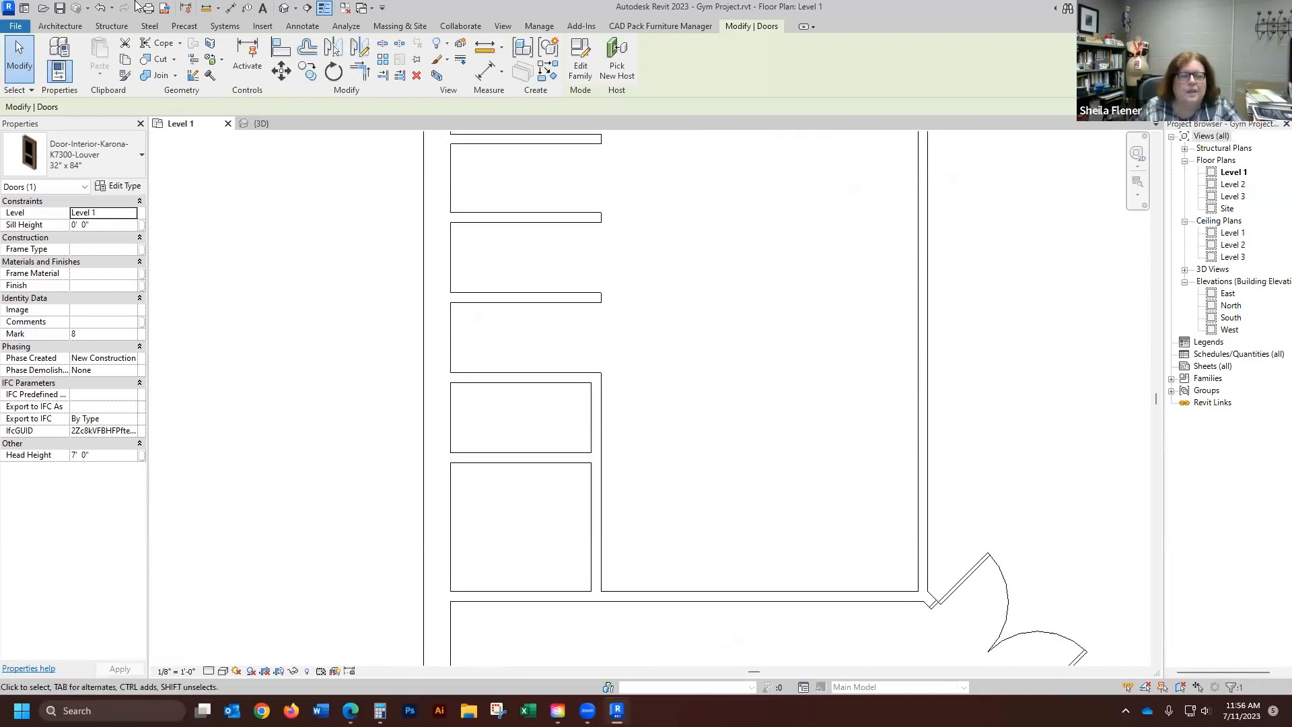
pyautogui.click(61, 26)
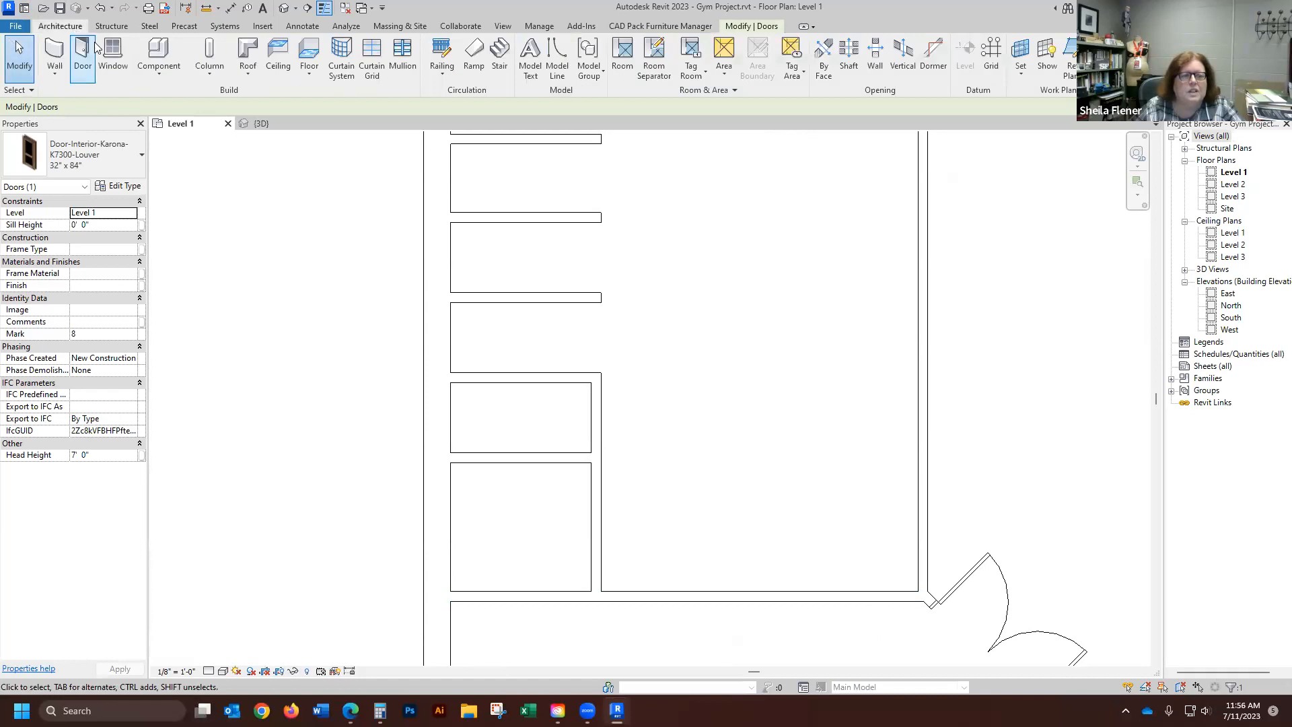
pyautogui.click(94, 53)
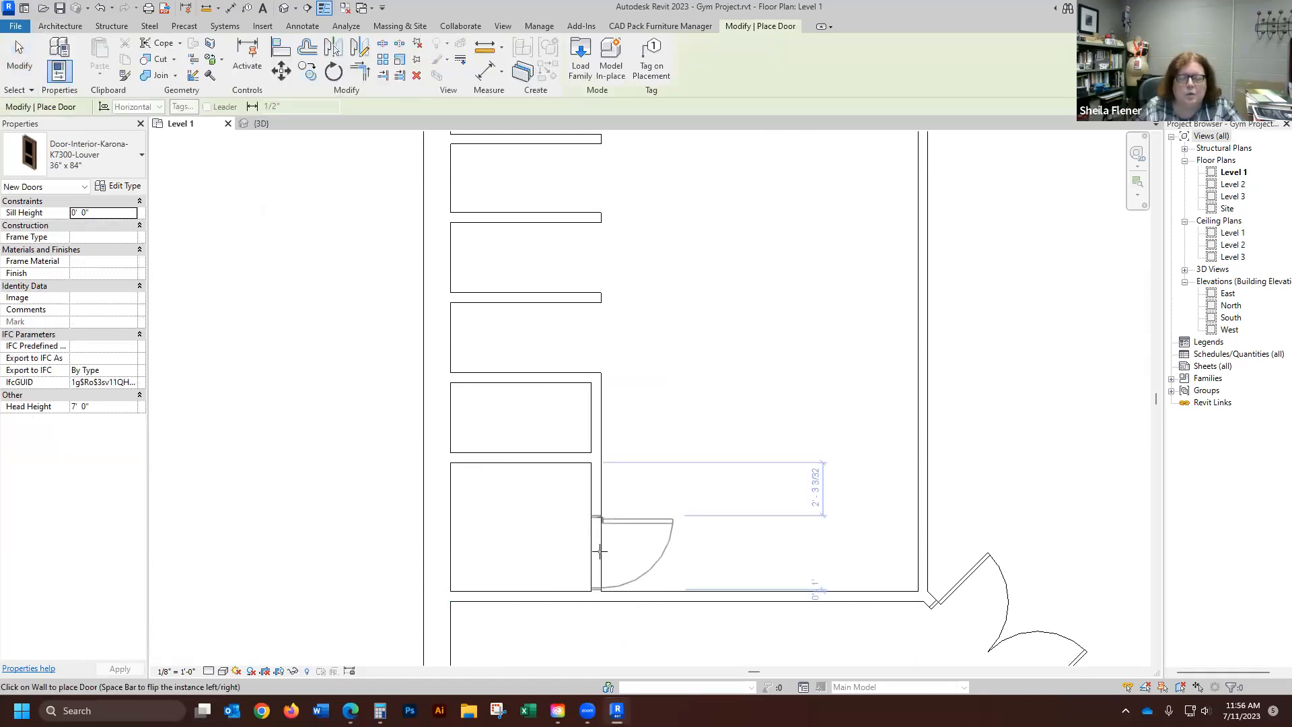
pyautogui.press('space')
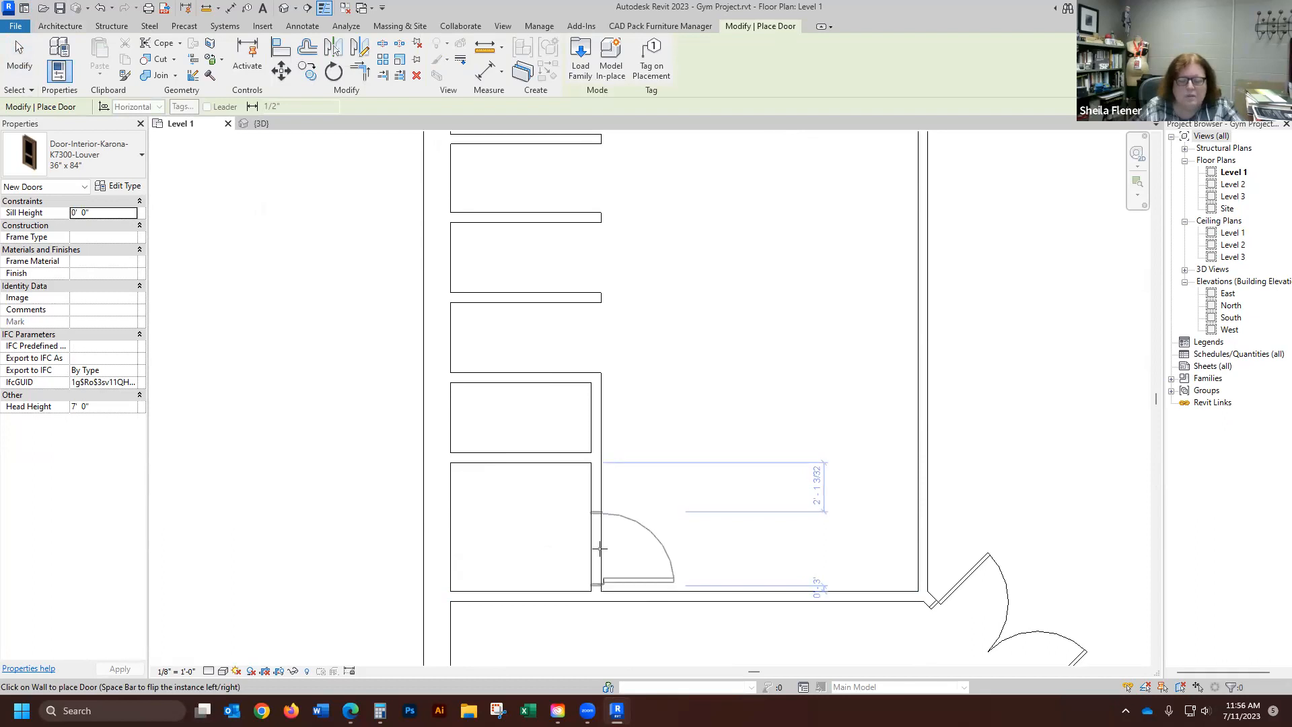
# - Place a 32" x 84" Karona louver door, hinged at its lower end, in the right wall of the adjacent smaller room above
pyautogui.click(88, 155)
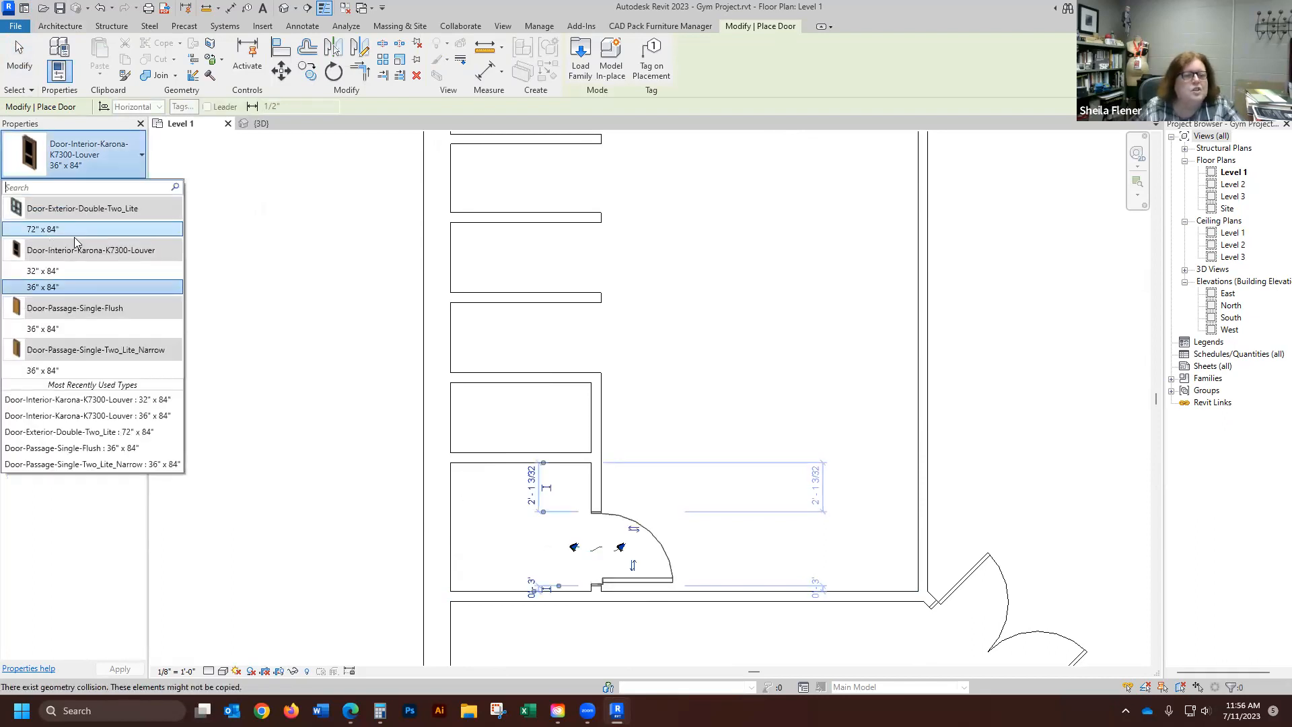
pyautogui.click(71, 271)
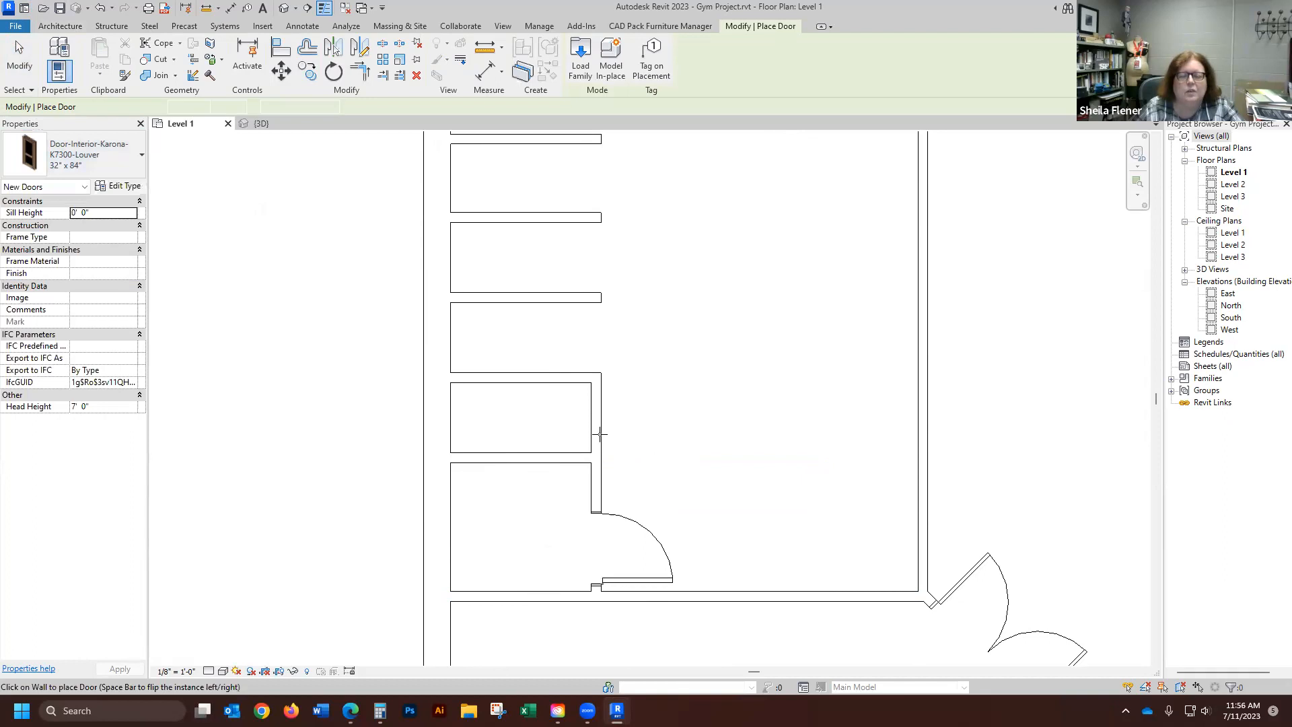
pyautogui.press('space')
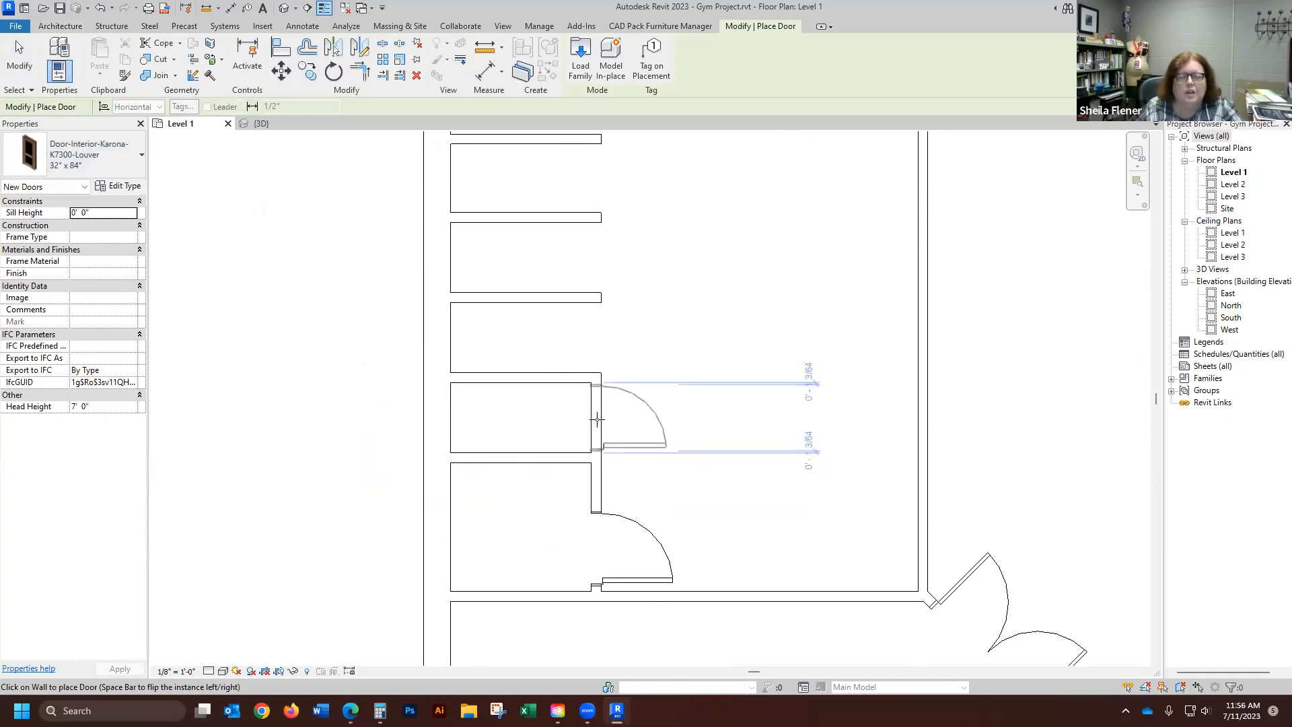
pyautogui.click(596, 418)
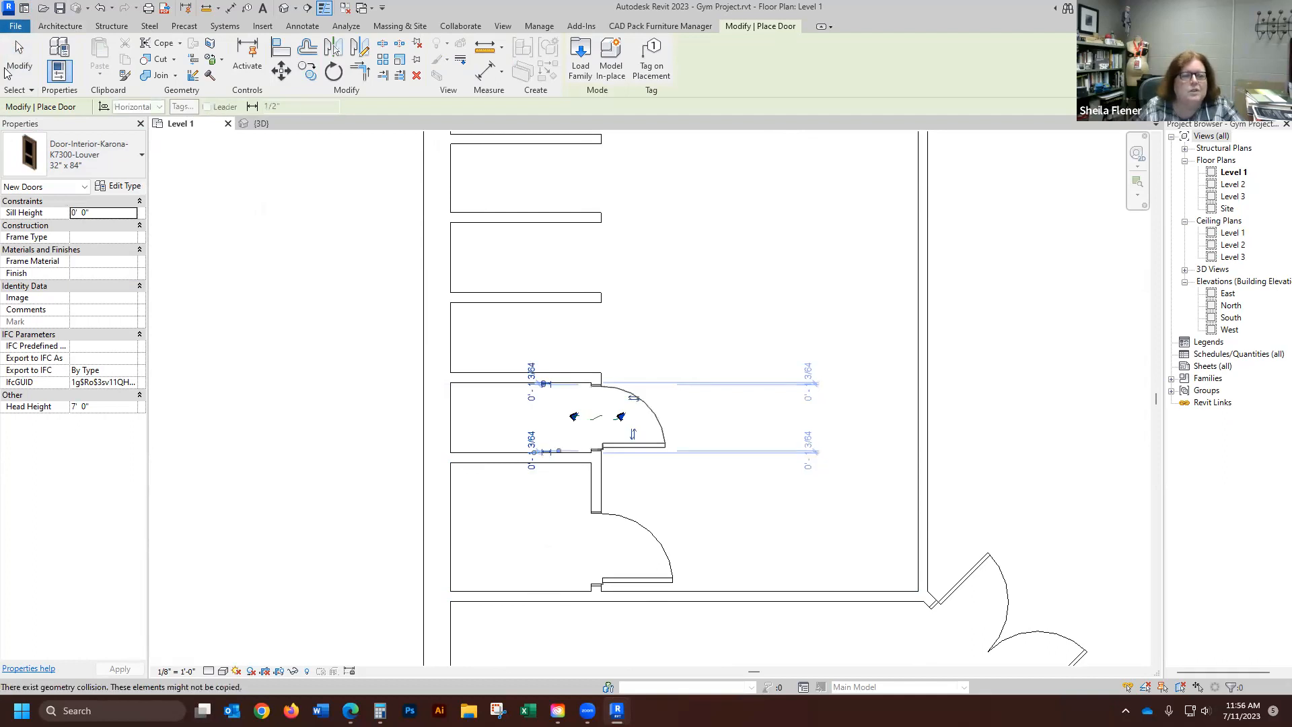
pyautogui.click(19, 61)
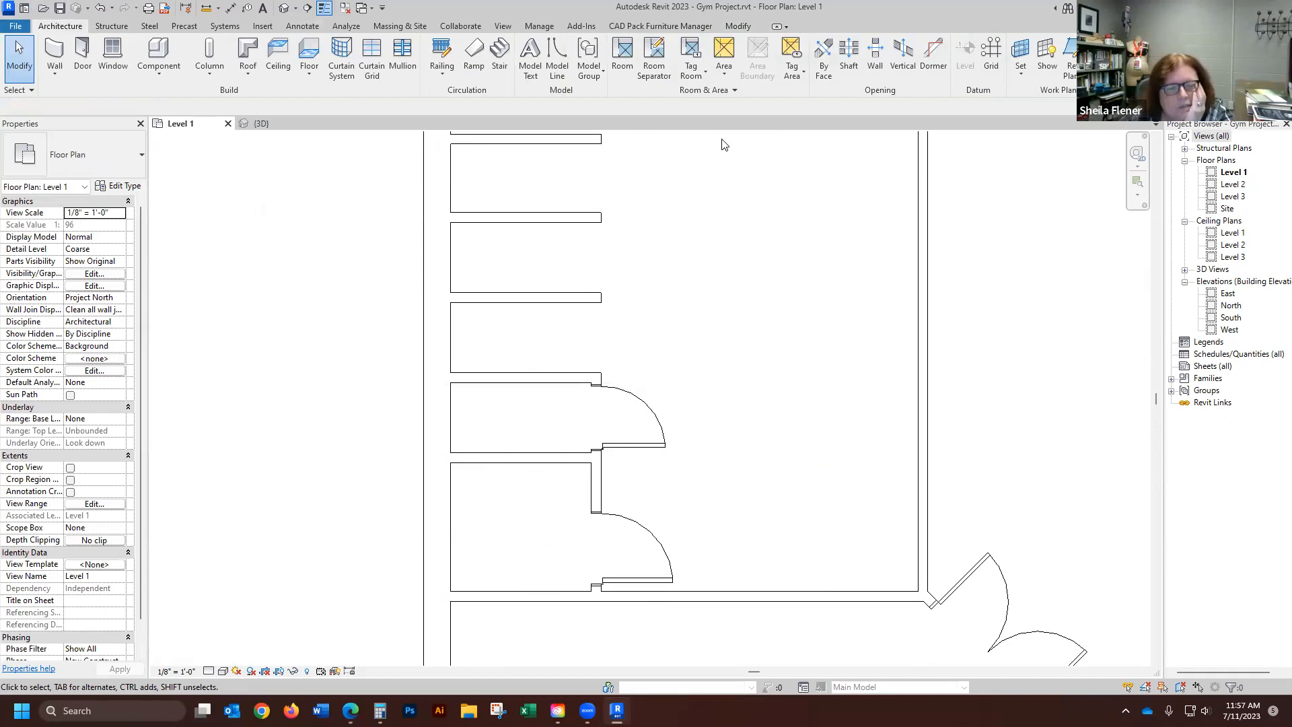
# - Look over the whole Level 1 floor plan to check the layout and the placed doors
pyautogui.scroll(-4, 585, 464)
pyautogui.scroll(4, 592, 340)
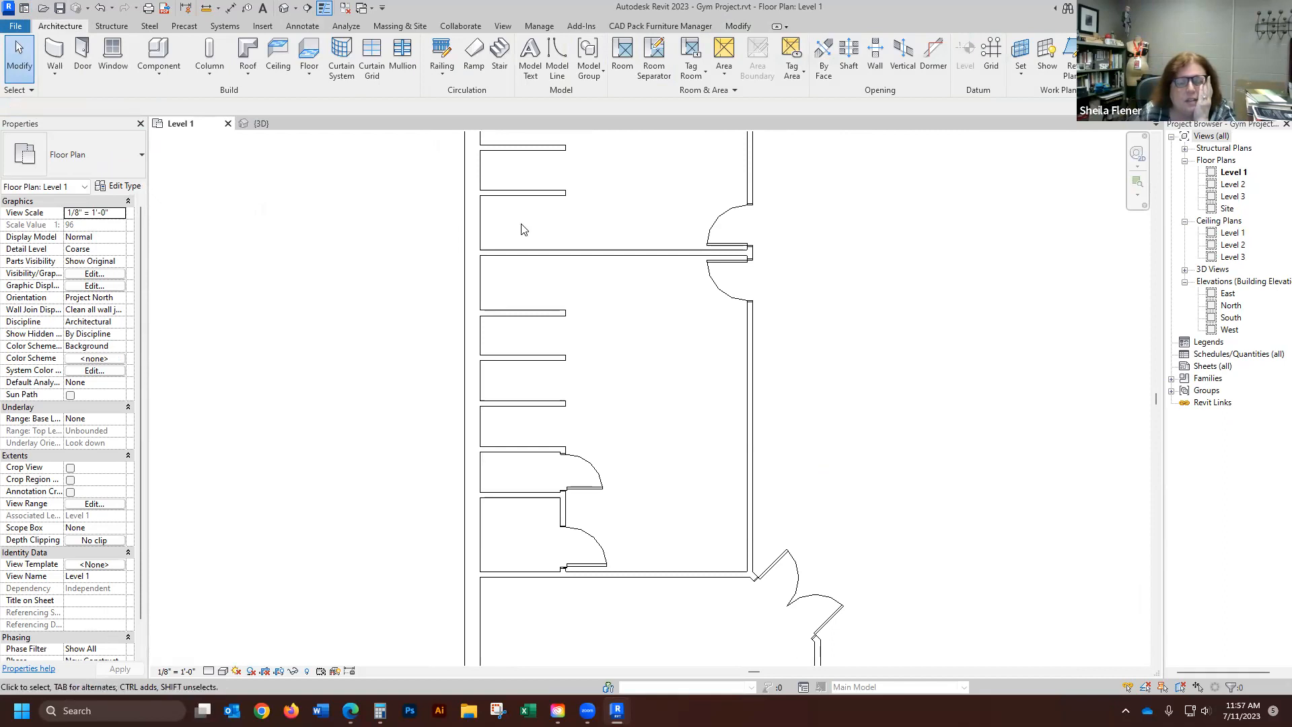
pyautogui.scroll(-4, 545, 333)
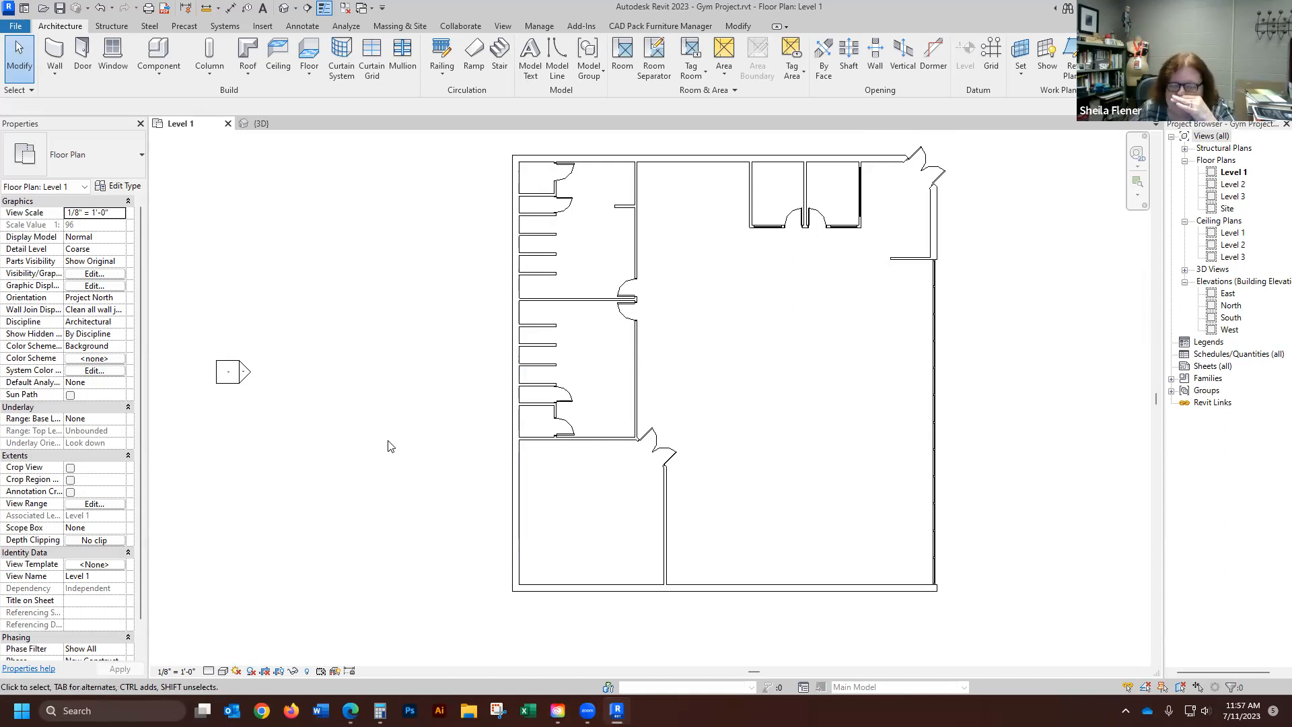
pyautogui.scroll(-2, 382, 452)
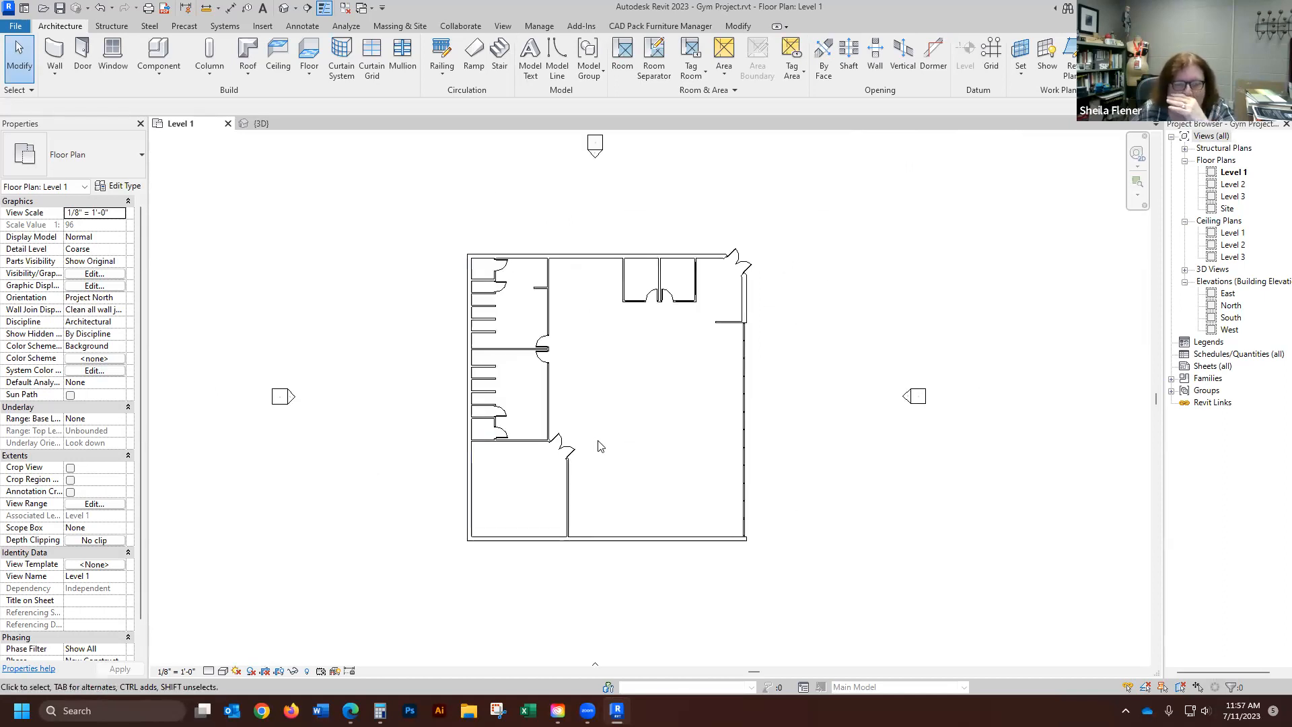
pyautogui.scroll(1, 599, 447)
pyautogui.scroll(1, 599, 446)
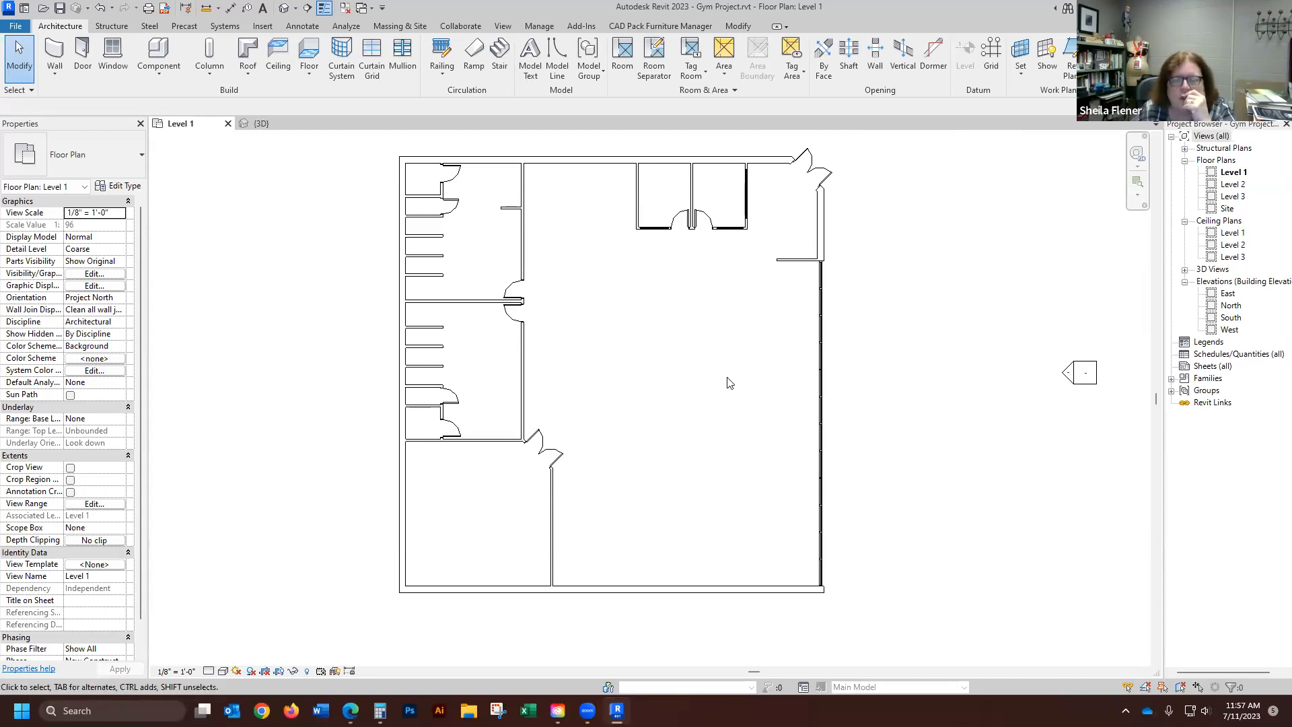
# - Examine how the upper end of the storefront curtain wall in the right exterior wall meets the adjoining walls
pyautogui.scroll(-2, 537, 427)
pyautogui.scroll(4, 697, 306)
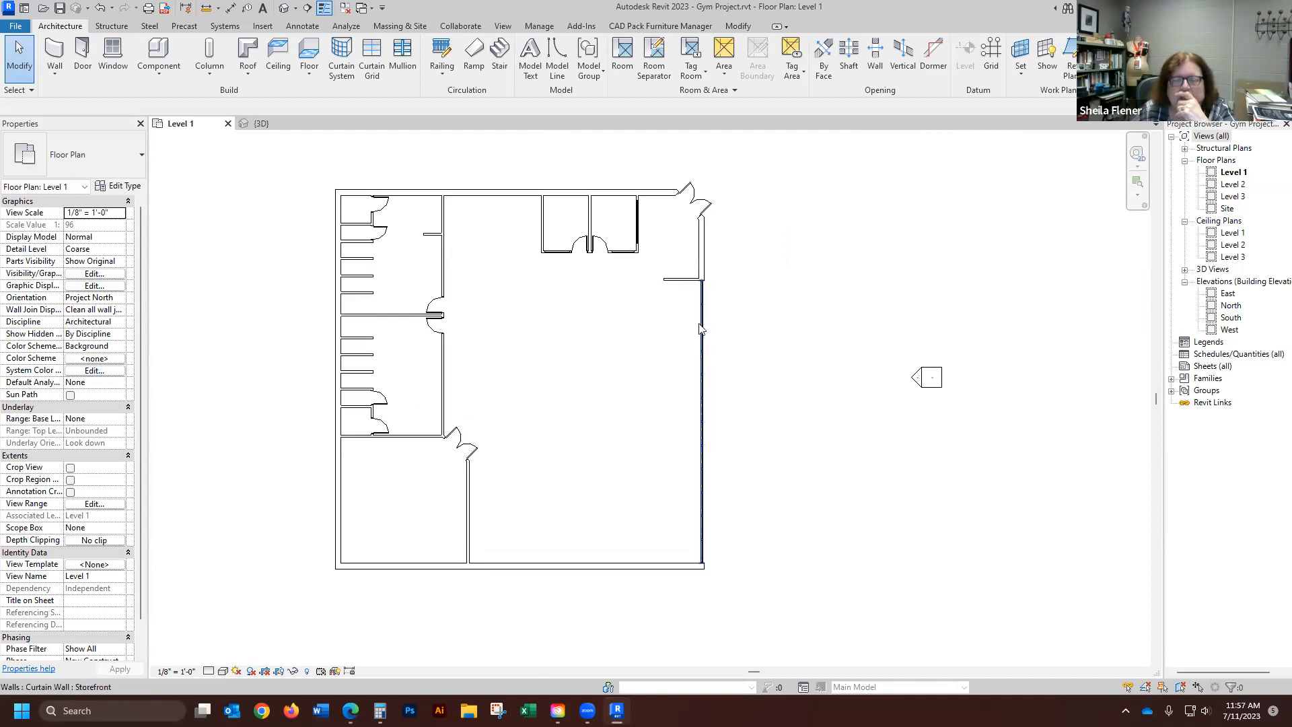
pyautogui.scroll(3, 697, 305)
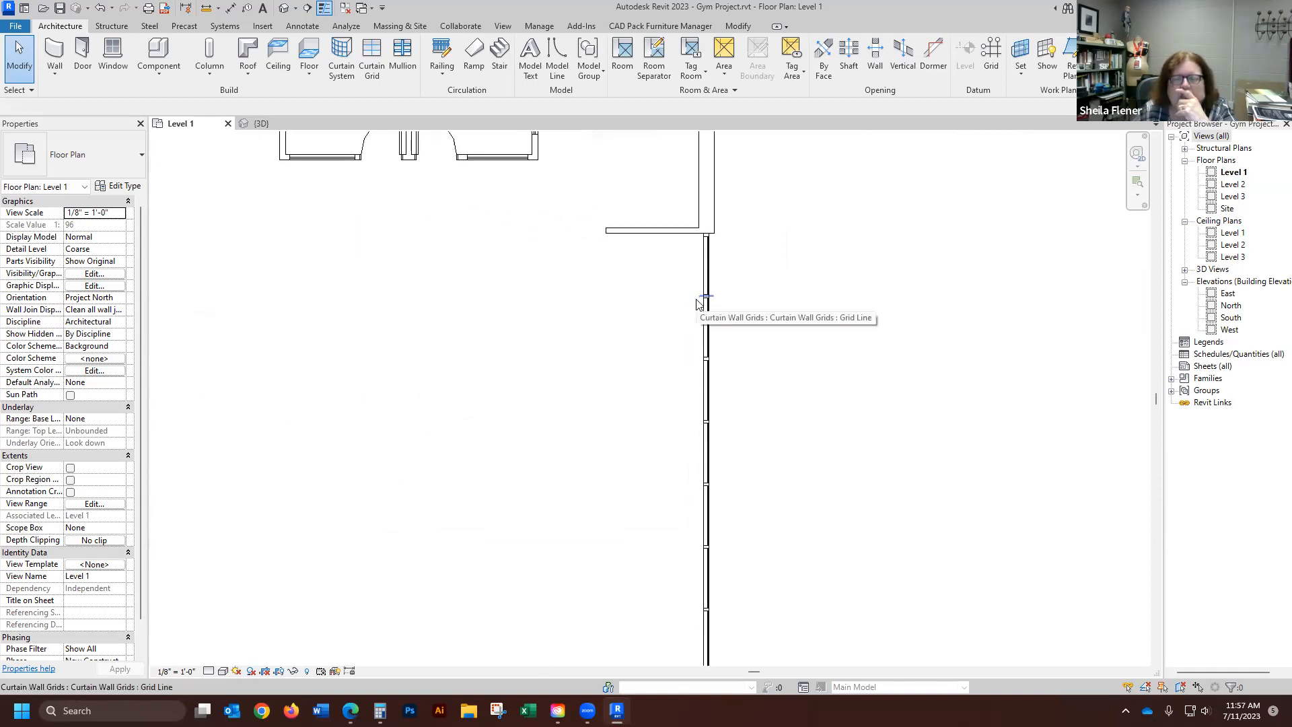
pyautogui.click(714, 252)
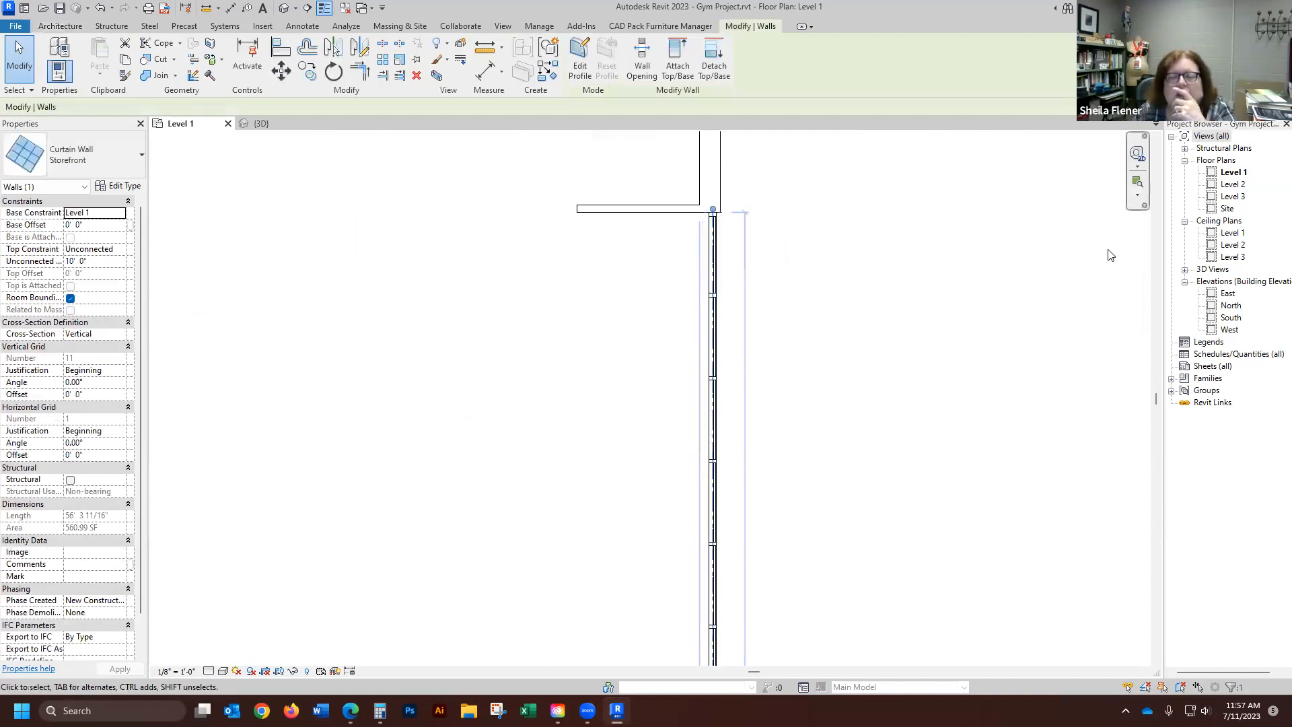
pyautogui.scroll(1, 1047, 143)
pyautogui.scroll(1, 565, 173)
pyautogui.scroll(1, 646, 265)
pyautogui.scroll(4, 645, 265)
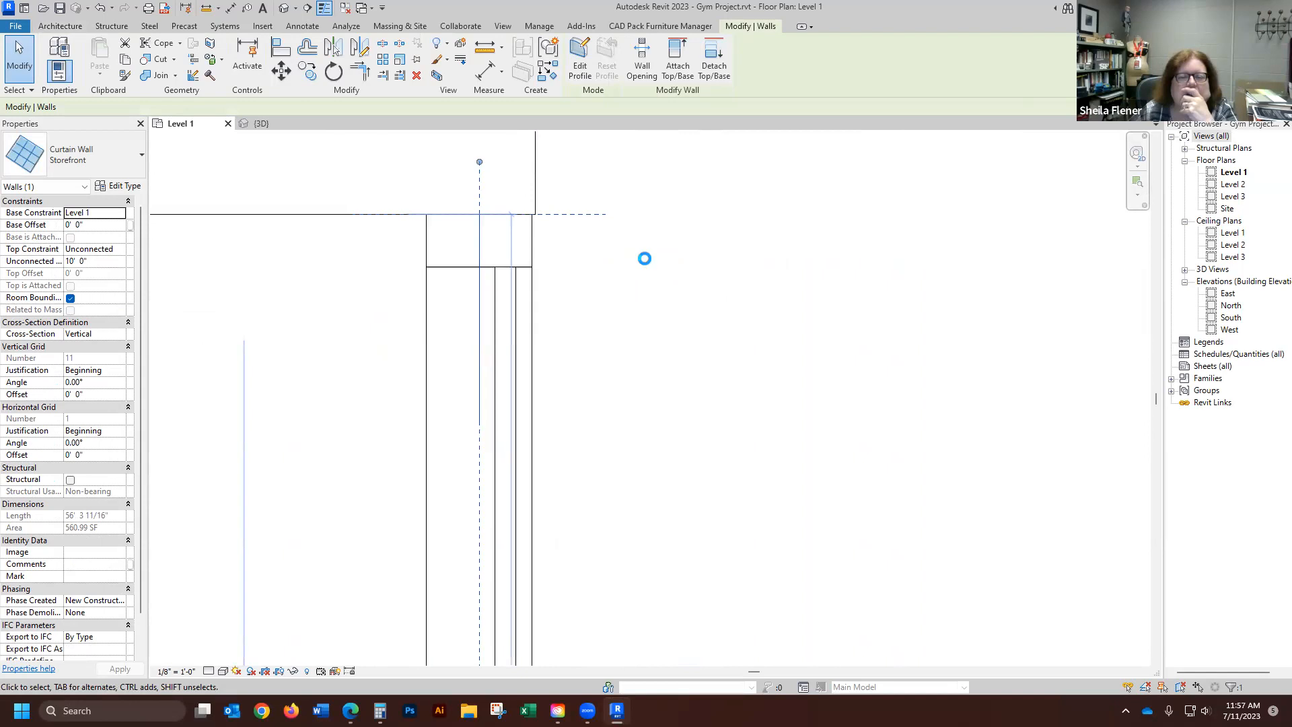
pyautogui.click(721, 230)
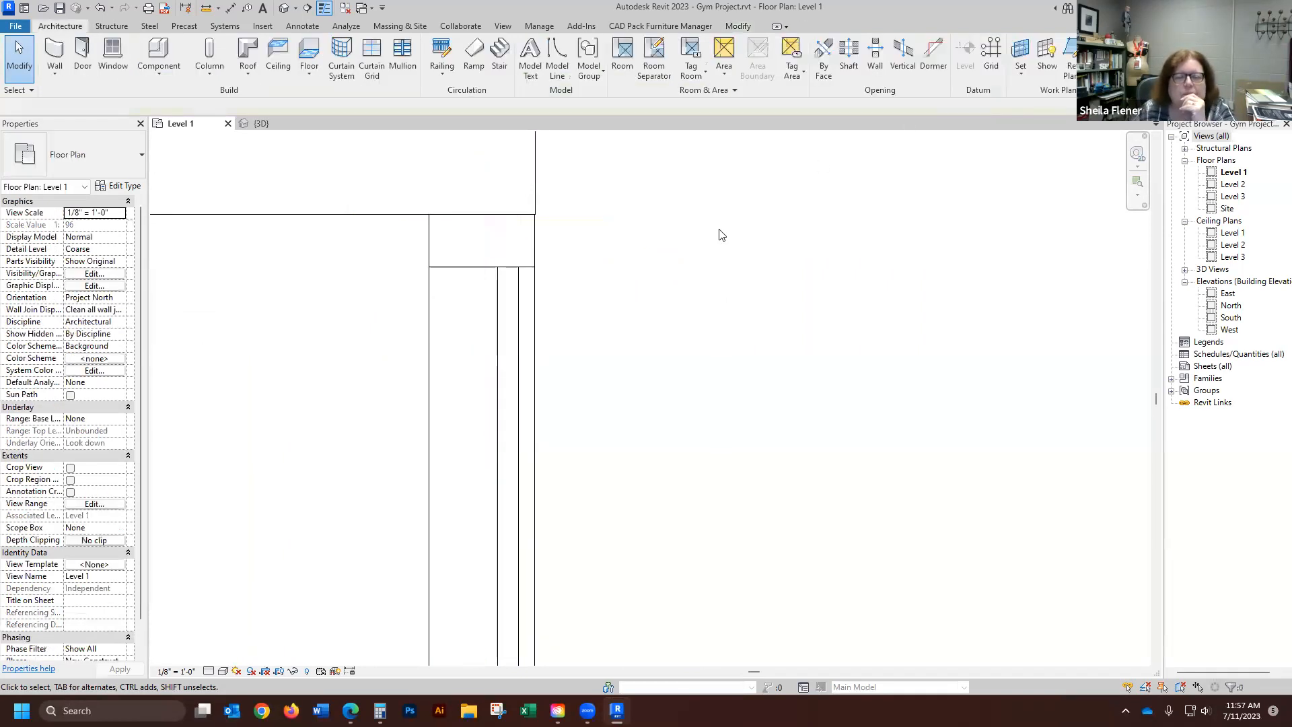
pyautogui.scroll(3, 552, 200)
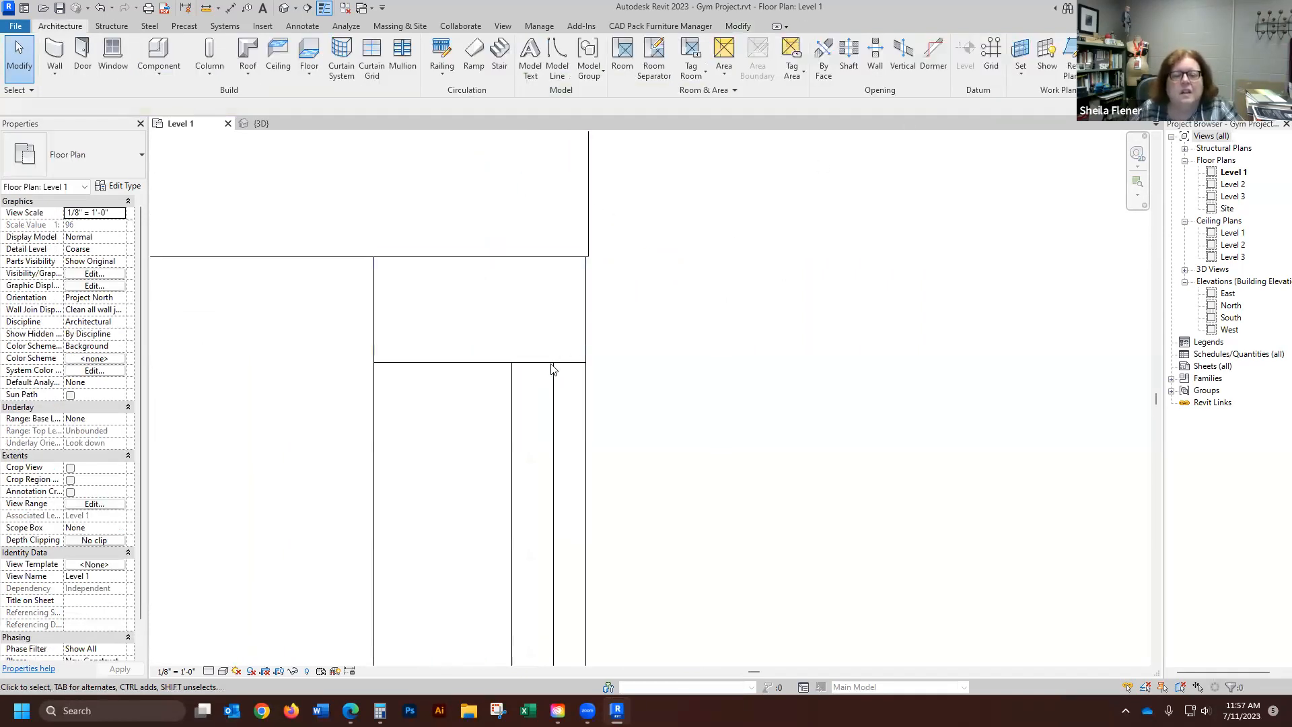
pyautogui.click(476, 446)
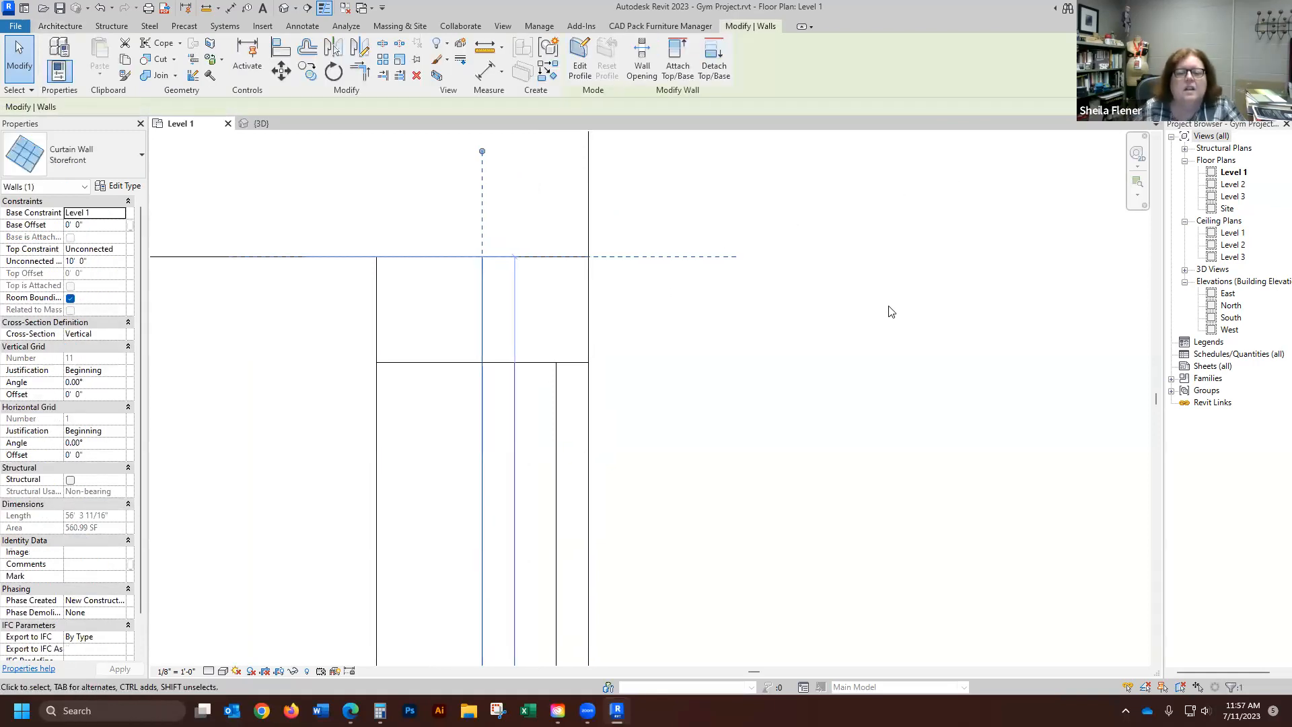
pyautogui.click(831, 338)
pyautogui.scroll(-3, 822, 280)
pyautogui.scroll(-3, 673, 296)
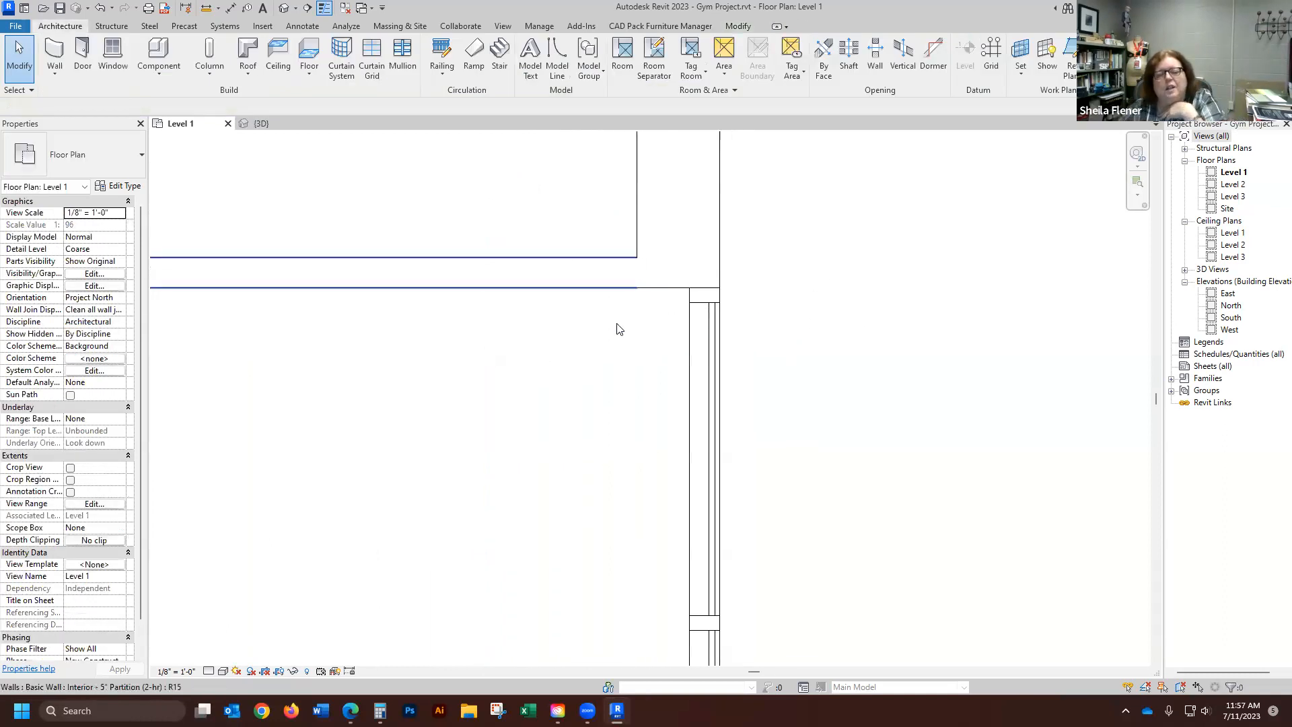
pyautogui.scroll(-2, 608, 332)
pyautogui.scroll(-3, 769, 361)
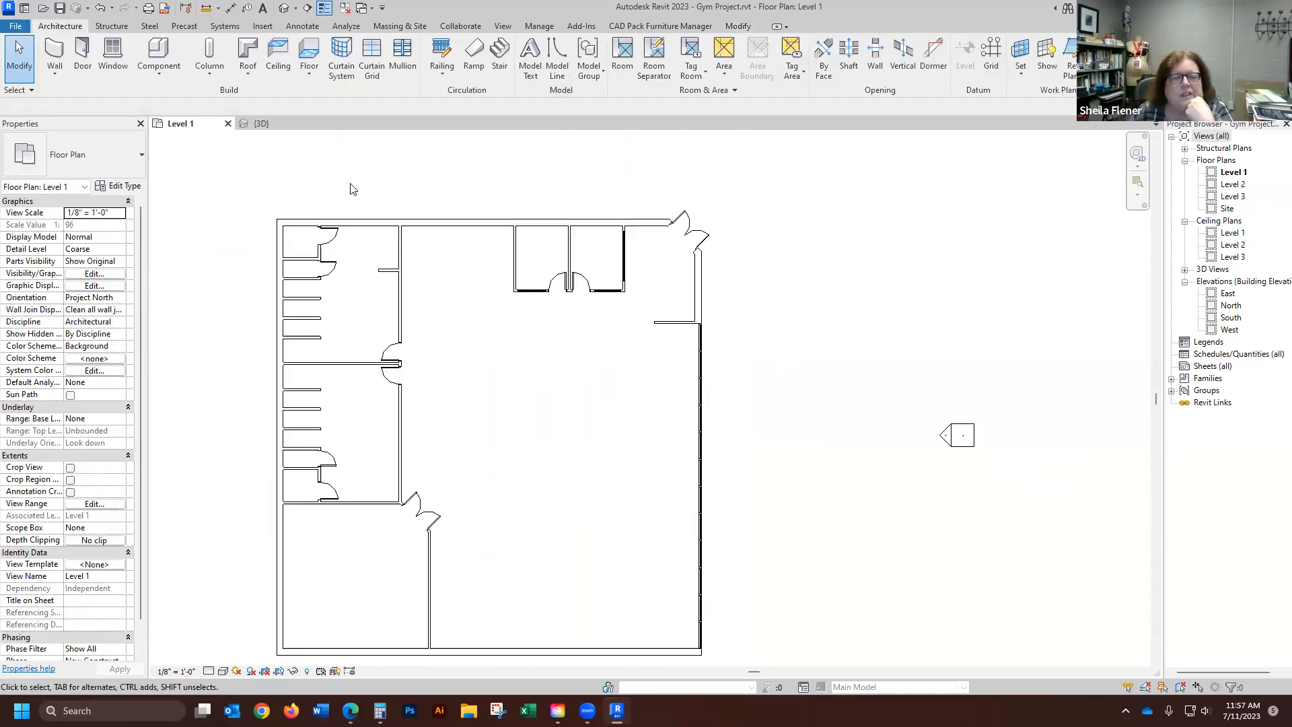
# - Review the gym model in the 3D view and close that view to return to the Level 1 plan
pyautogui.click(280, 122)
pyautogui.scroll(-1, 756, 264)
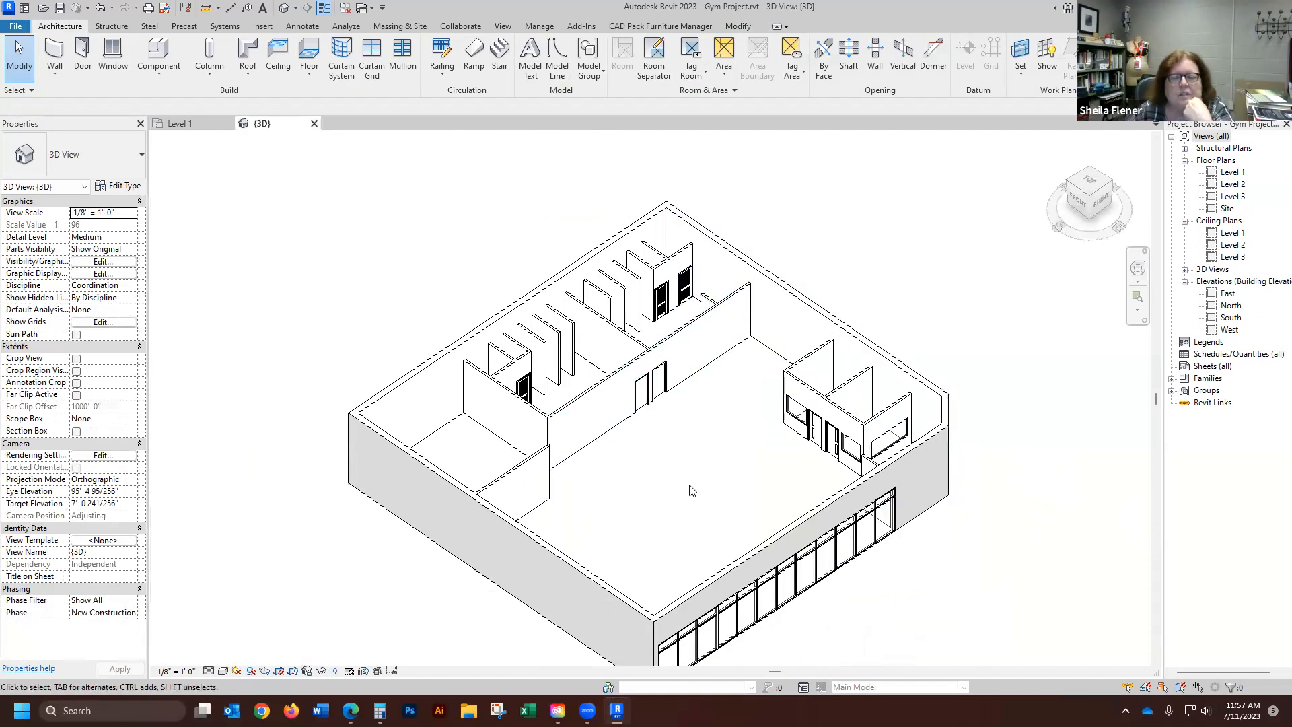
pyautogui.scroll(1, 705, 502)
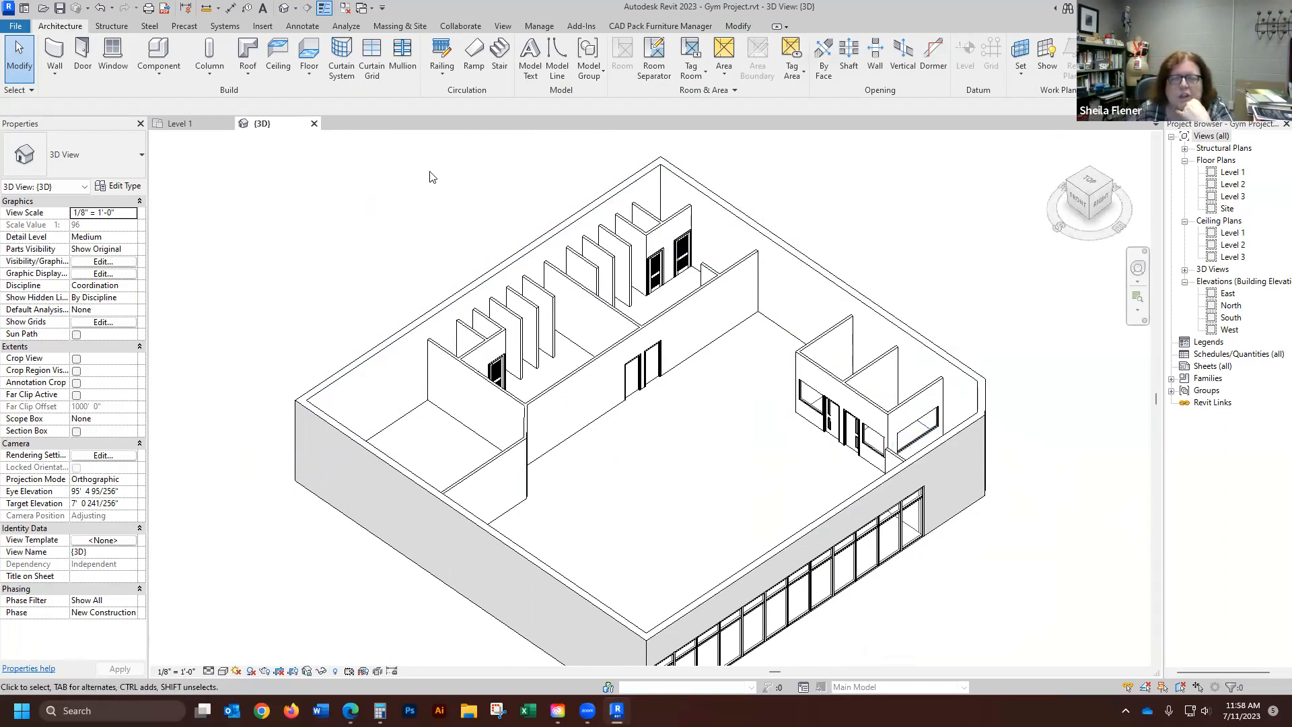
pyautogui.click(313, 123)
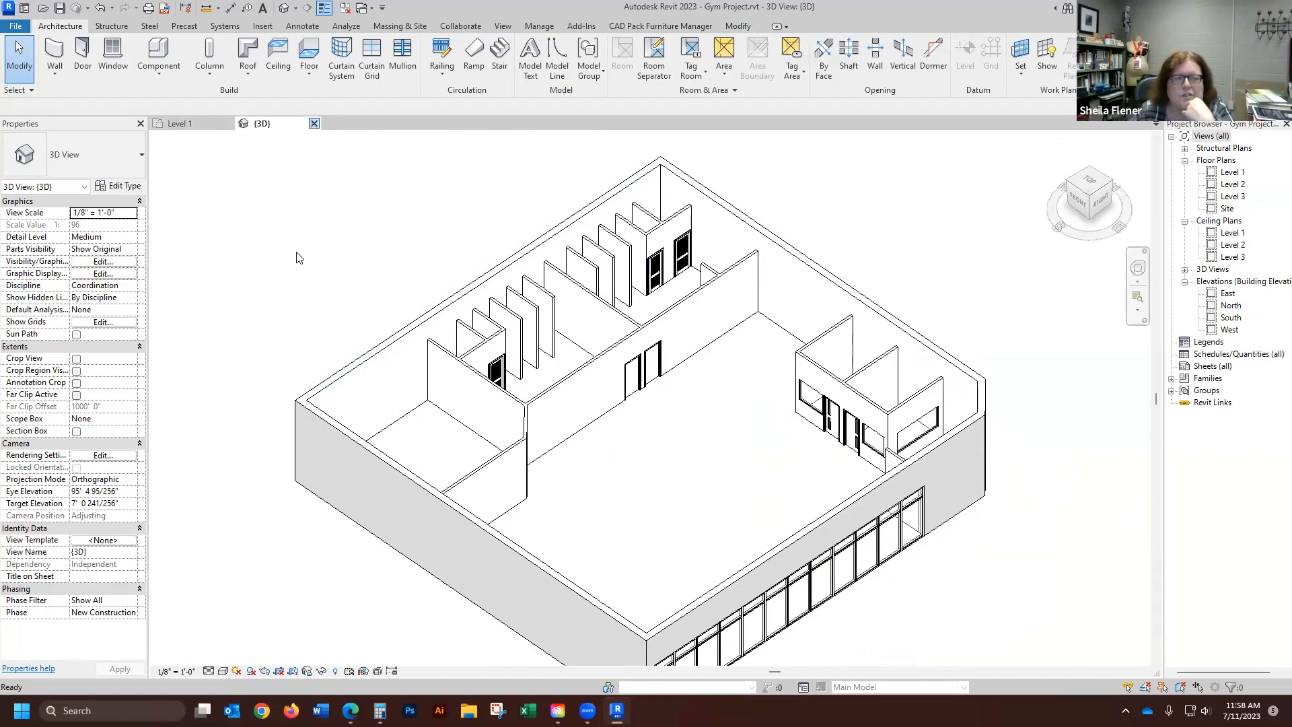
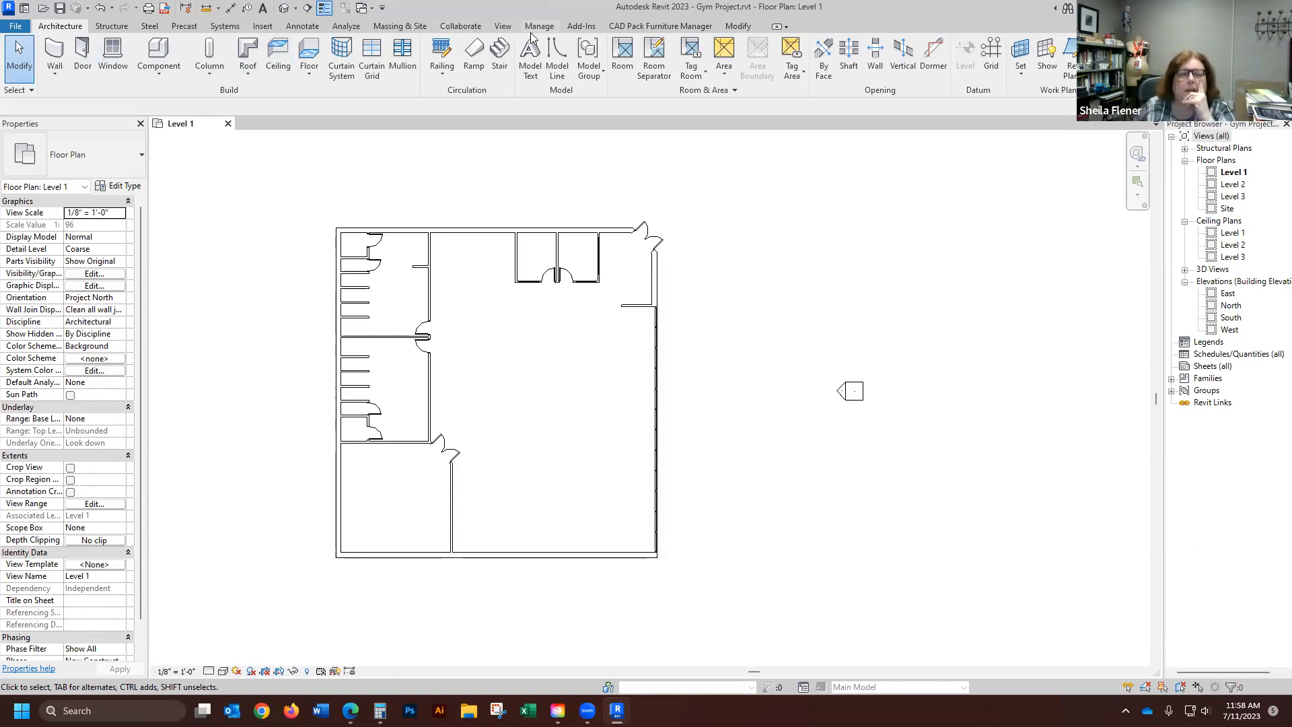
# - Start the Text command and duplicate the 1/4" Arial text type as 1/4" City Blueprint
pyautogui.click(302, 26)
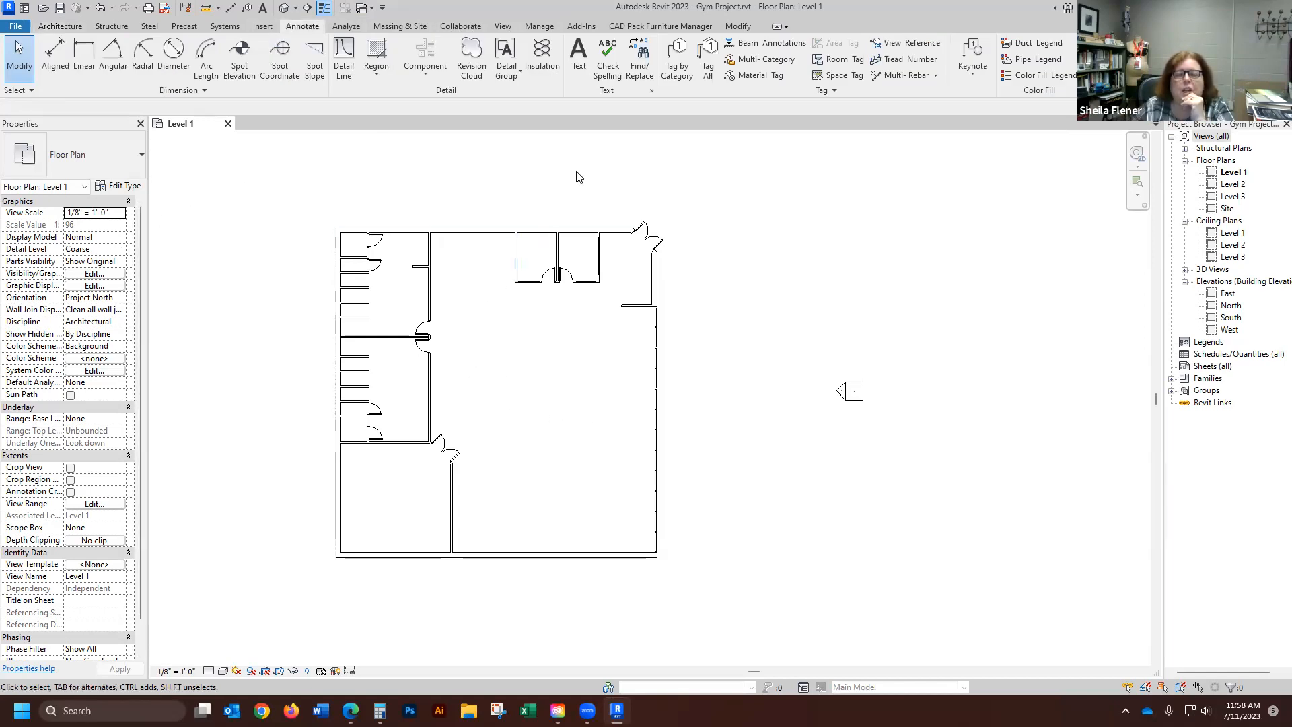
pyautogui.click(578, 51)
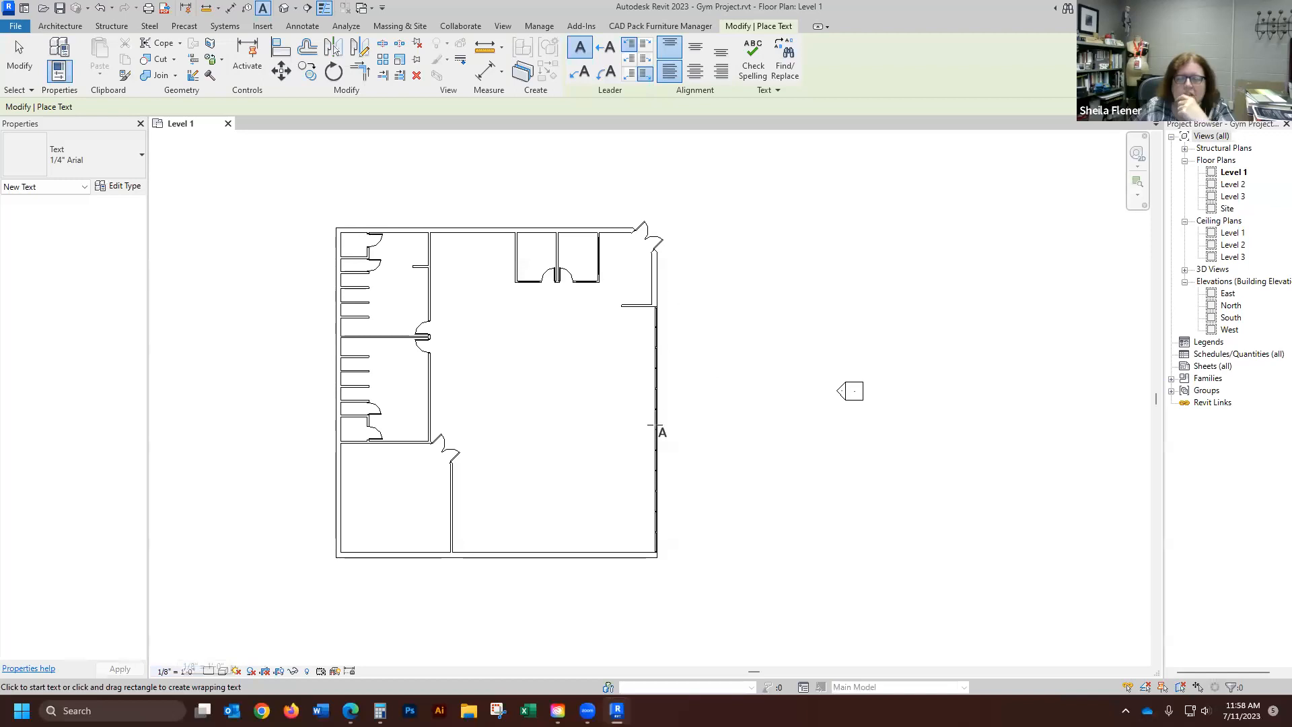
pyautogui.scroll(2, 307, 340)
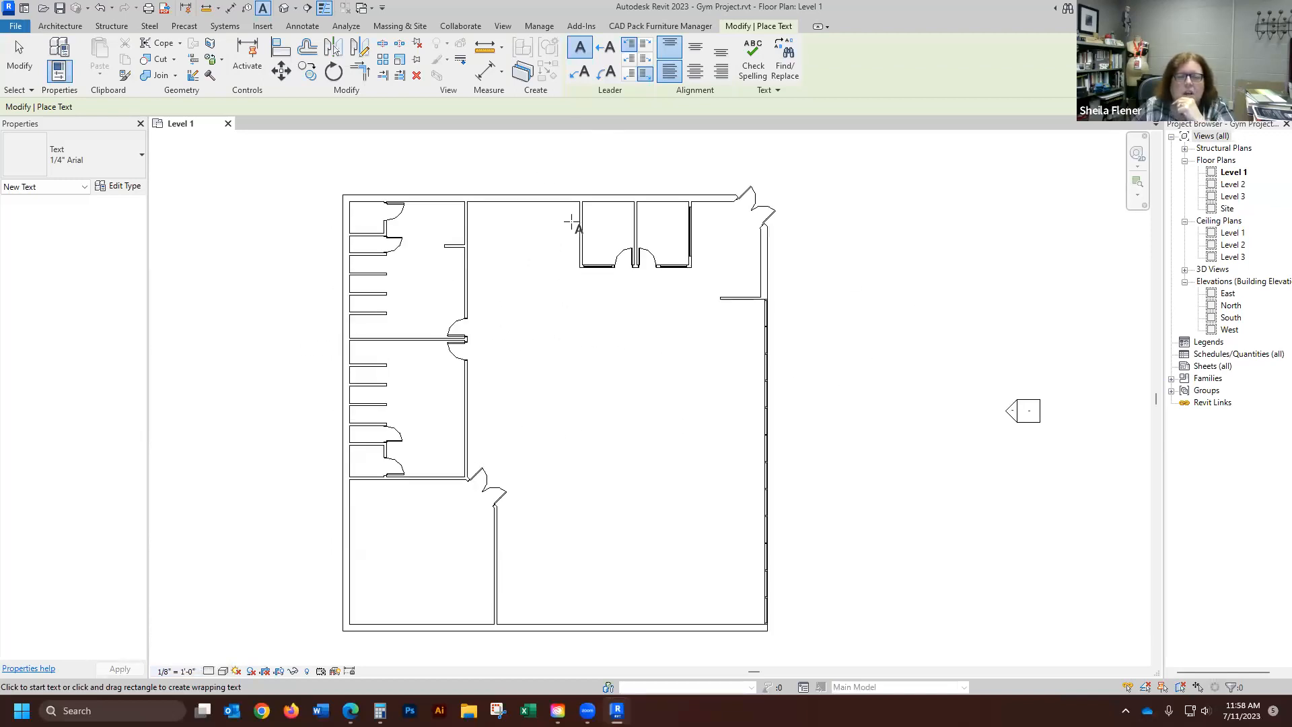
pyautogui.click(124, 187)
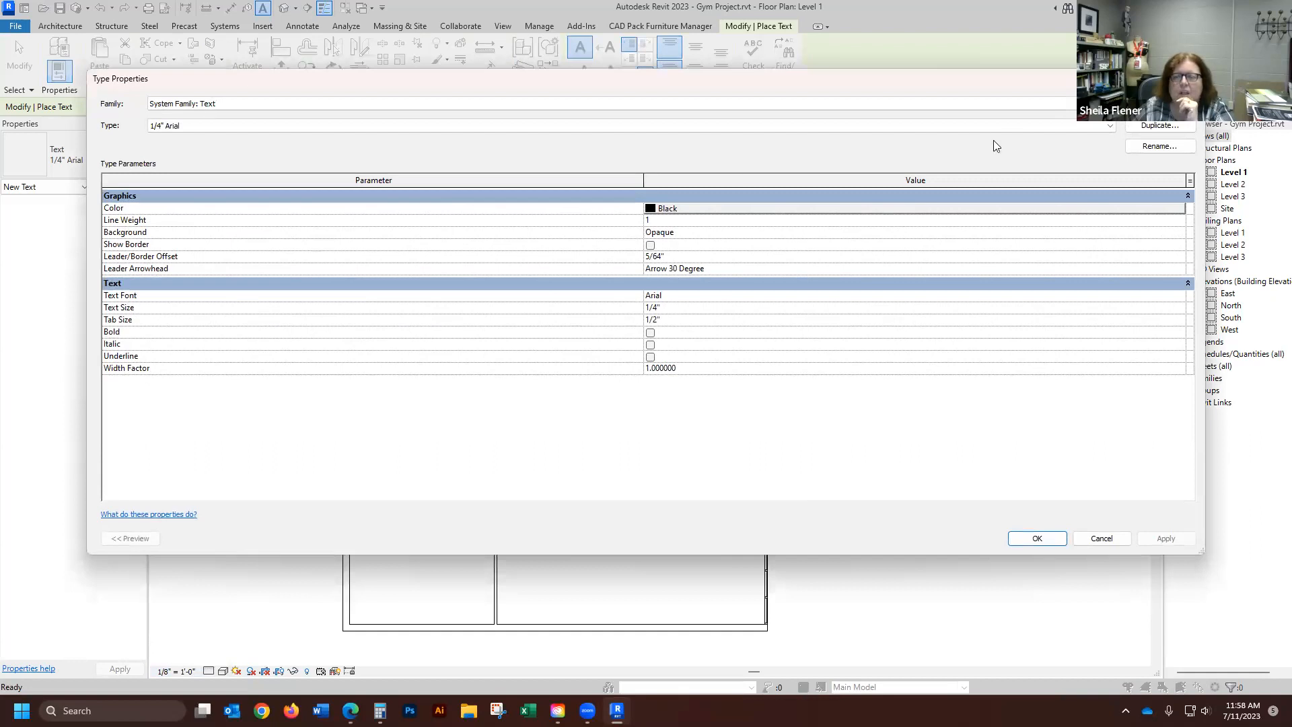
pyautogui.click(1160, 125)
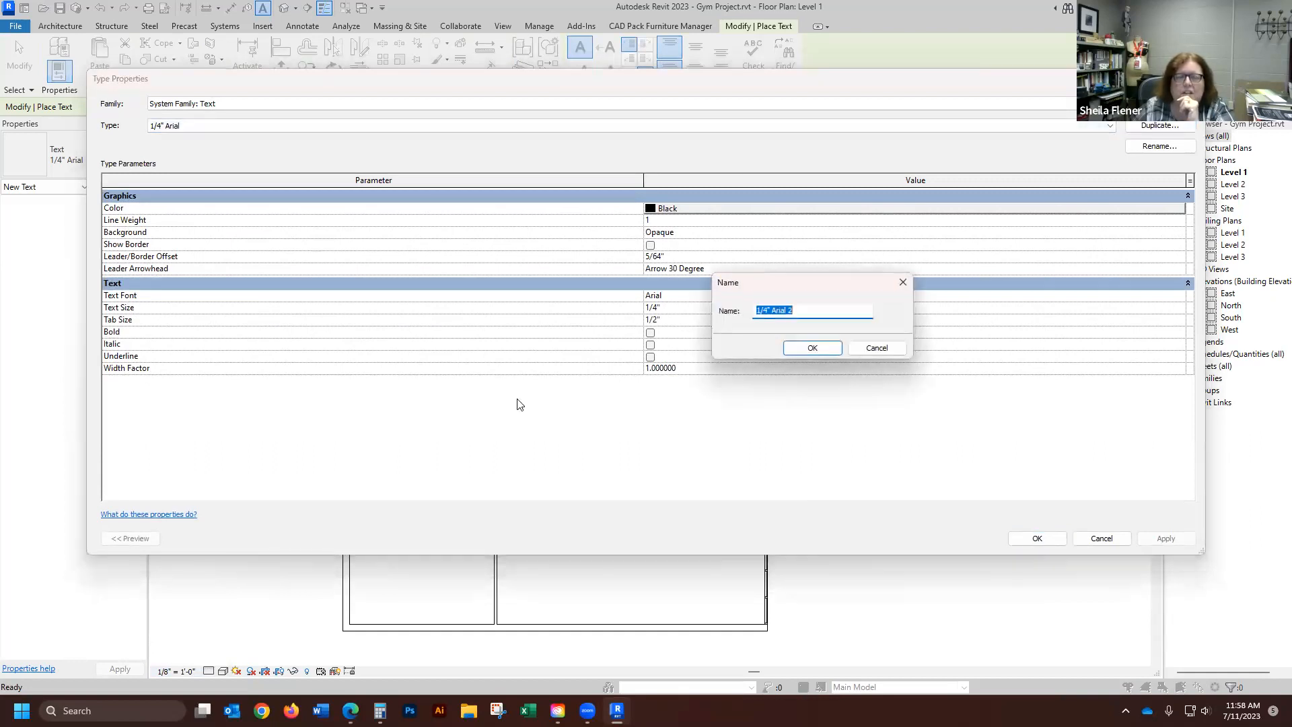
pyautogui.click(804, 310)
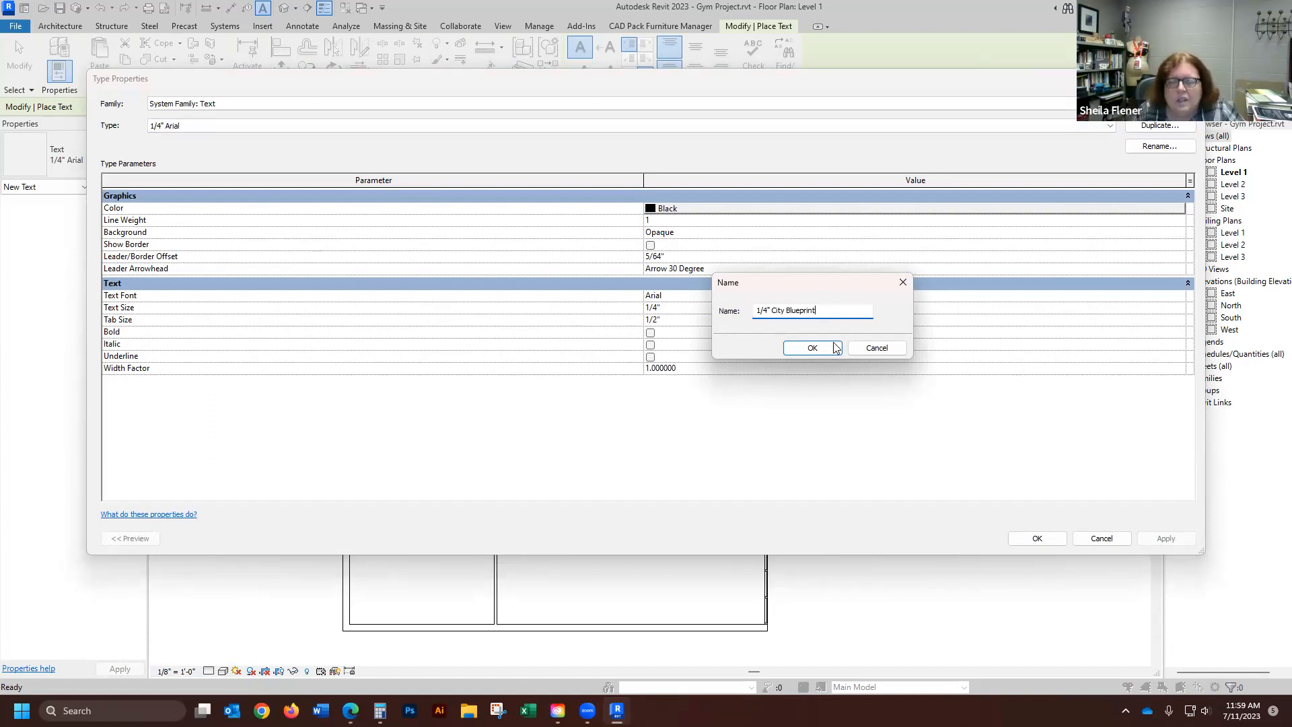
pyautogui.click(813, 347)
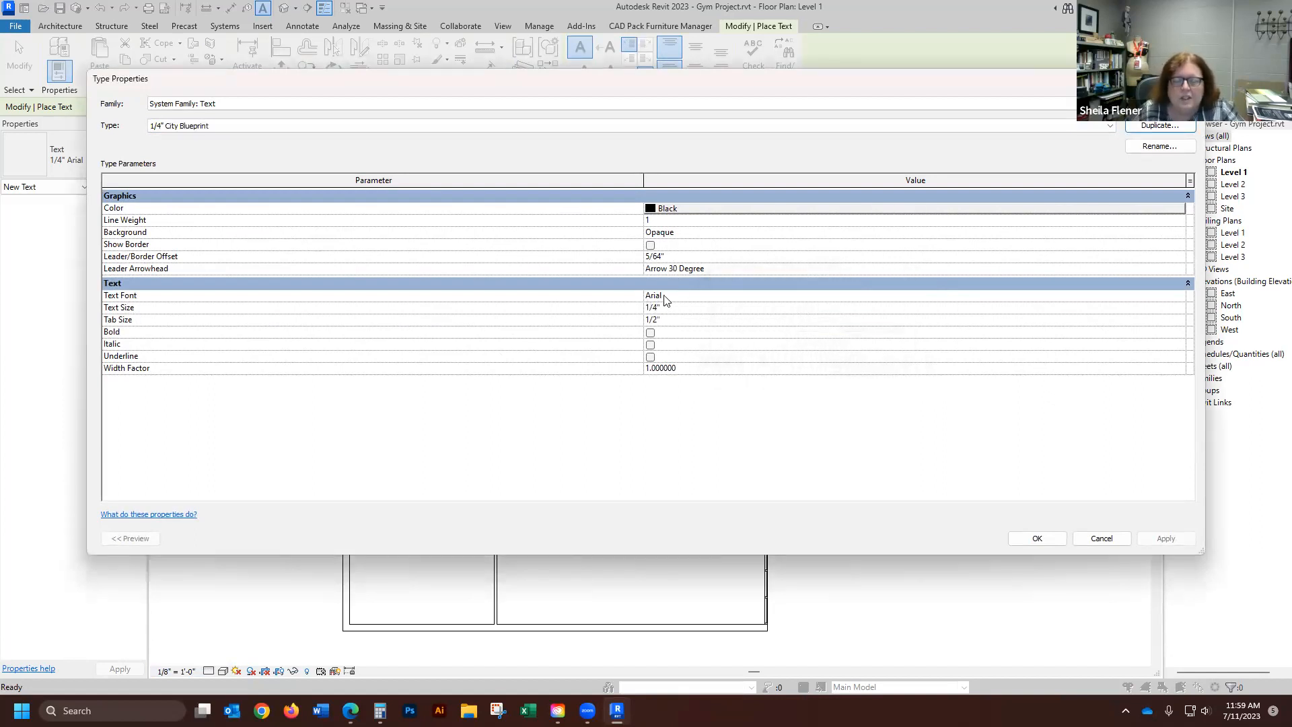
# - Set the 1/4" City Blueprint text type's font to CityBlueprint and accept the type properties
pyautogui.click(664, 300)
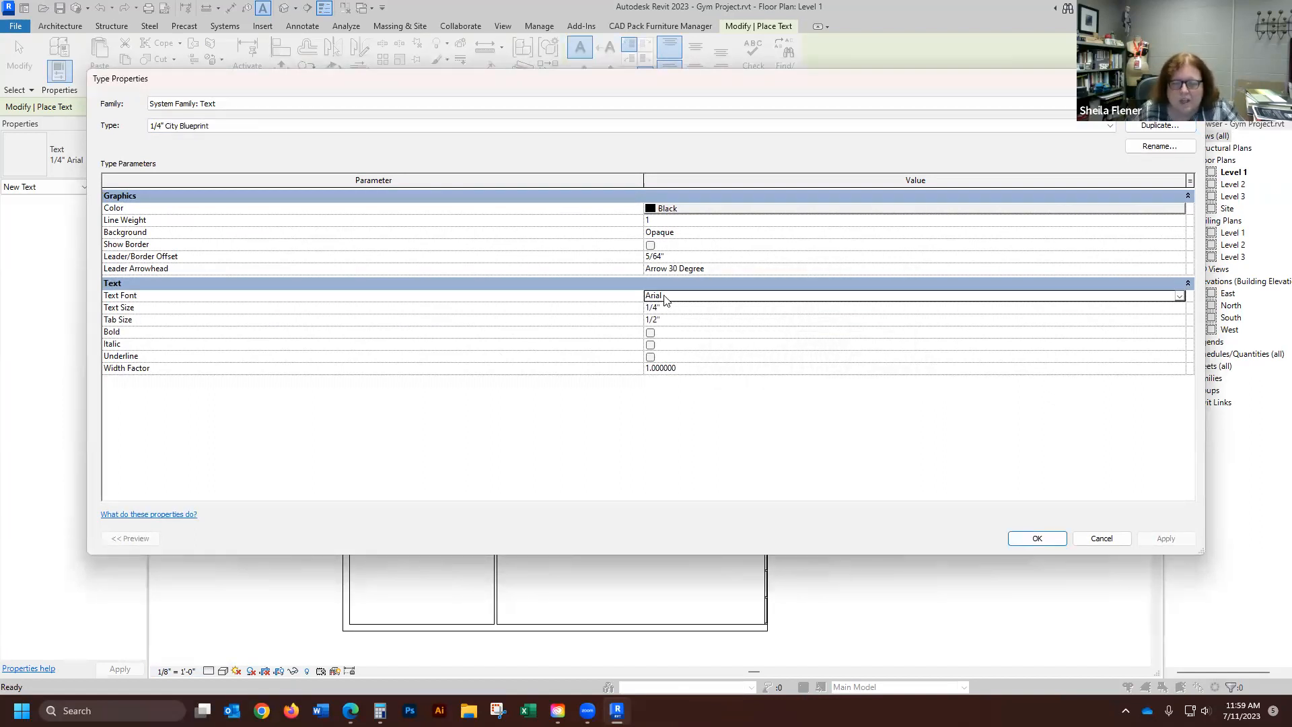
pyautogui.click(1179, 296)
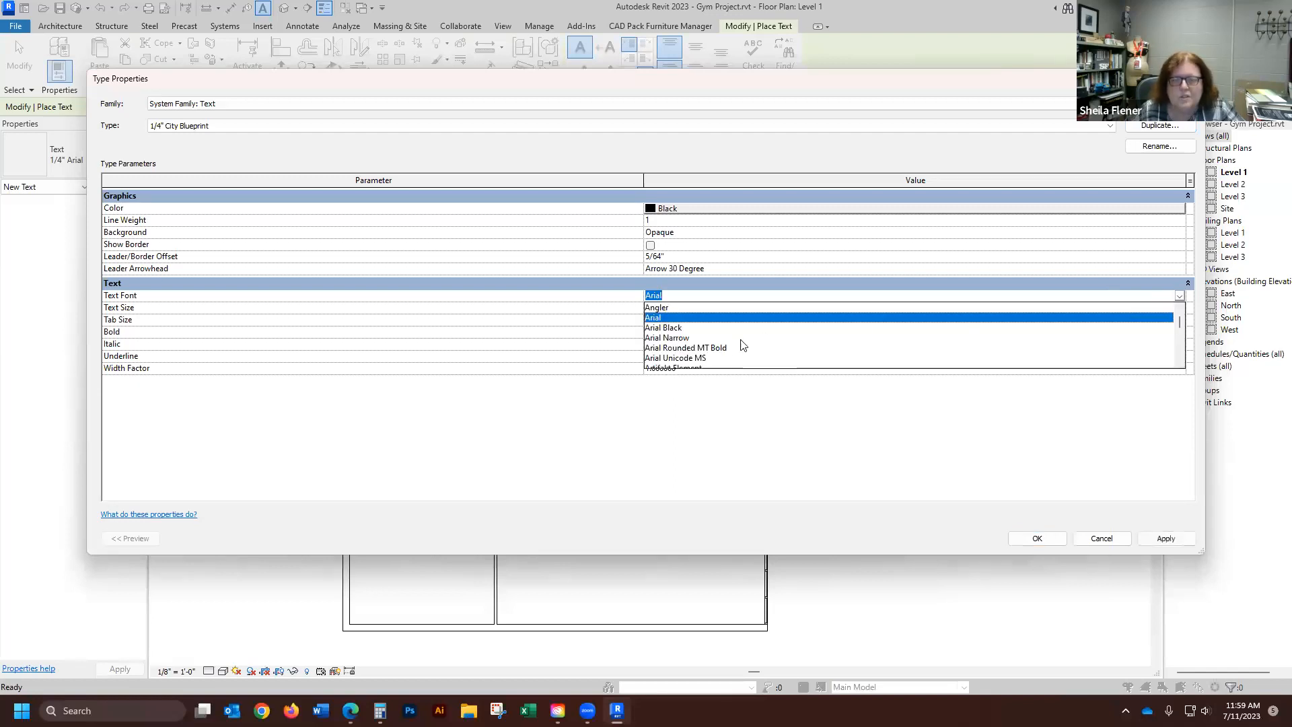
pyautogui.scroll(-3, 724, 339)
pyautogui.scroll(-8, 725, 337)
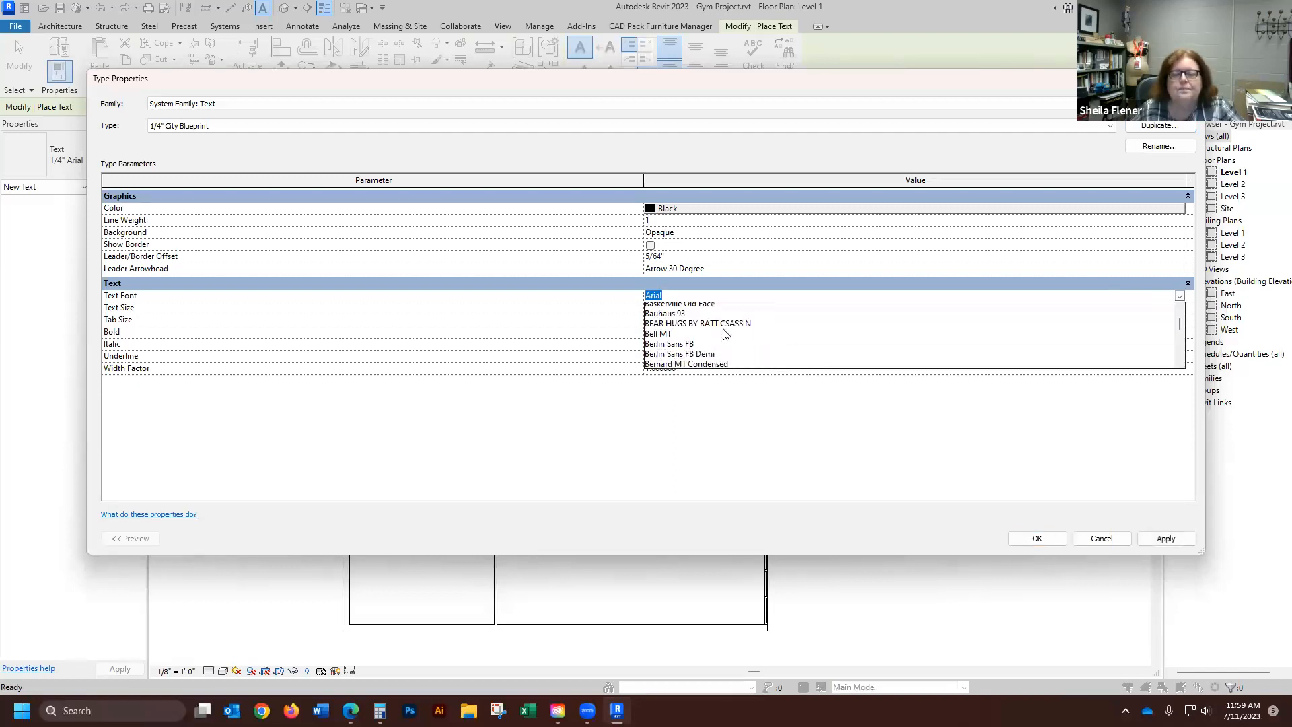
pyautogui.scroll(-2, 724, 343)
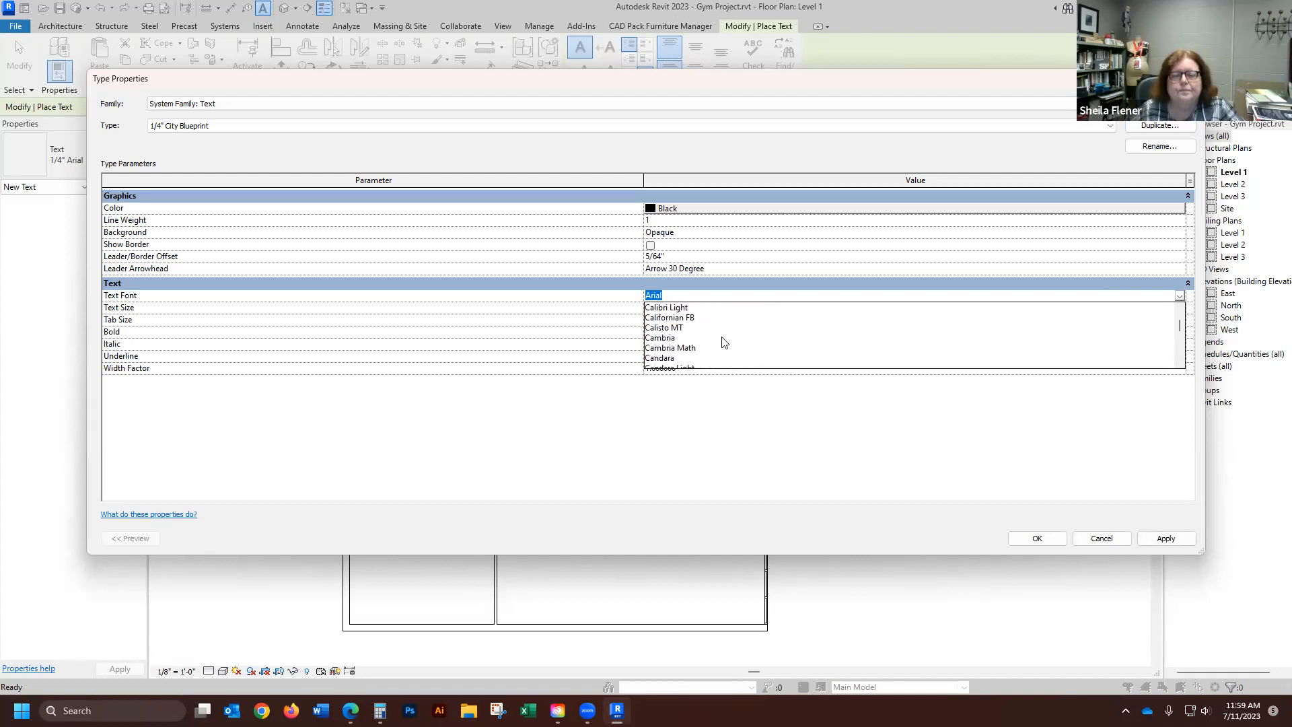
pyautogui.scroll(-1, 724, 344)
pyautogui.scroll(-5, 724, 346)
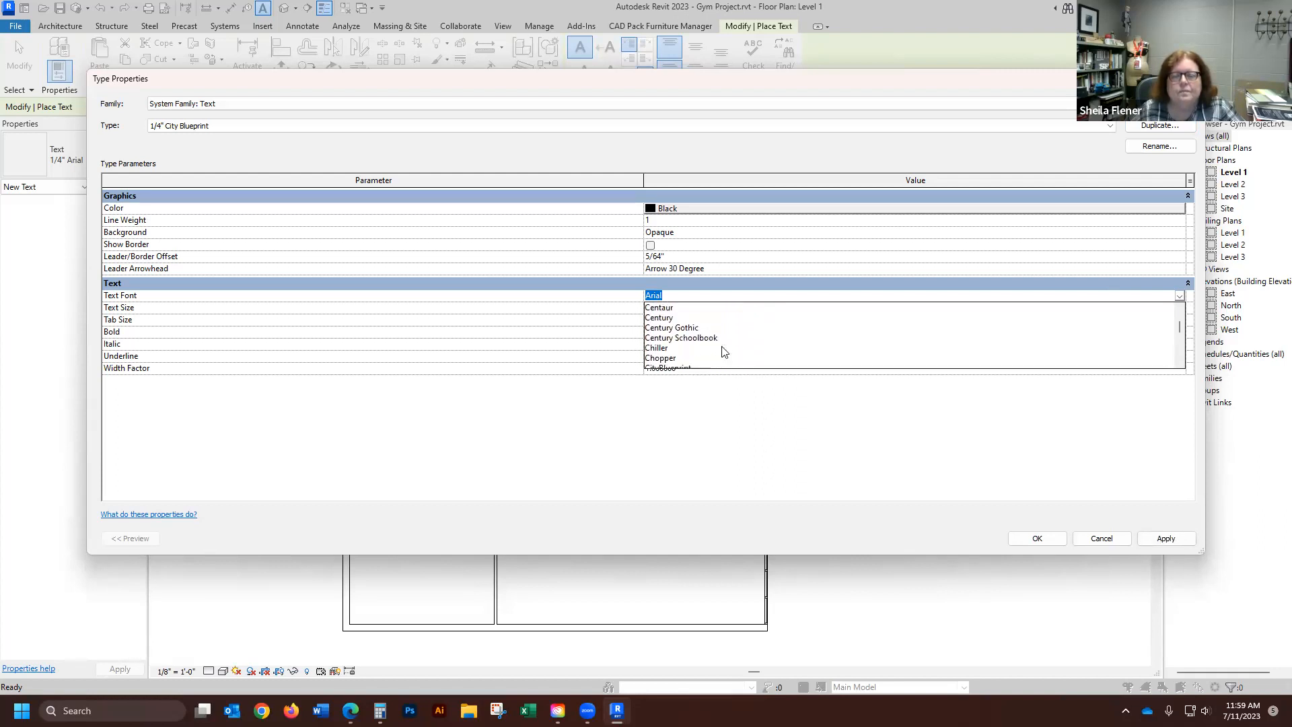
pyautogui.scroll(-1, 724, 350)
pyautogui.click(673, 338)
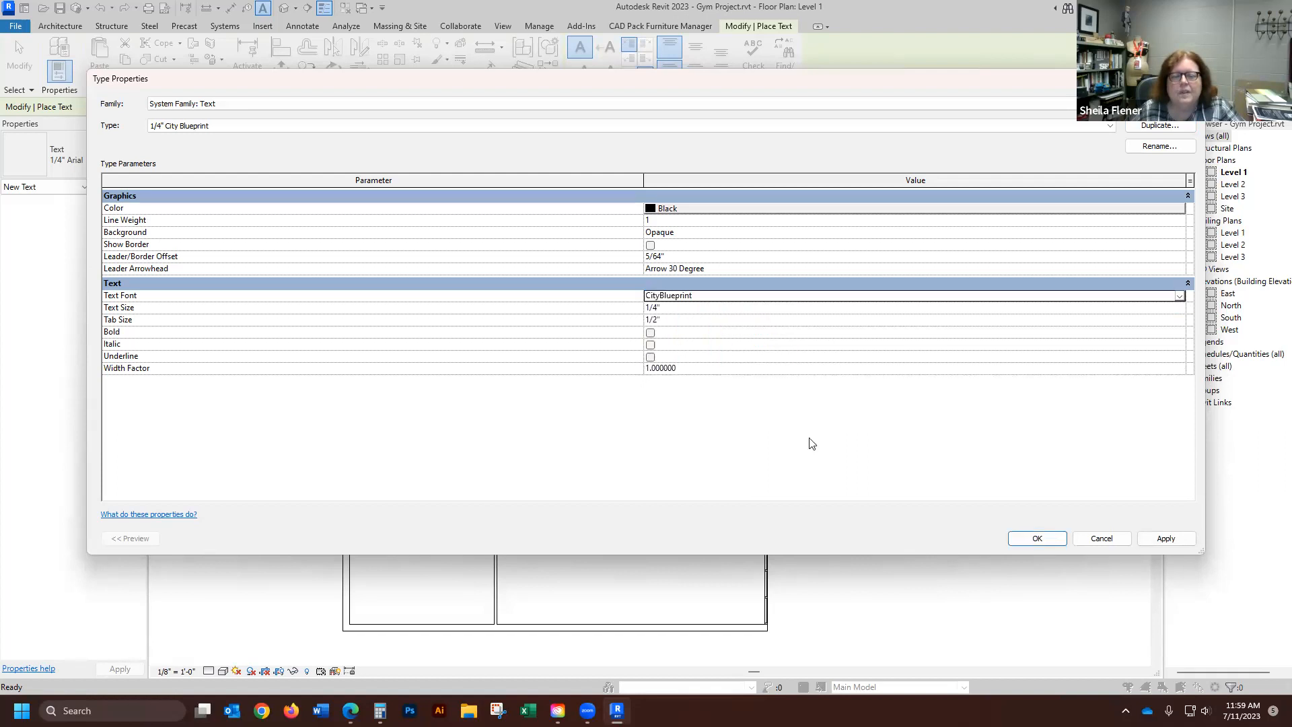
pyautogui.click(1038, 539)
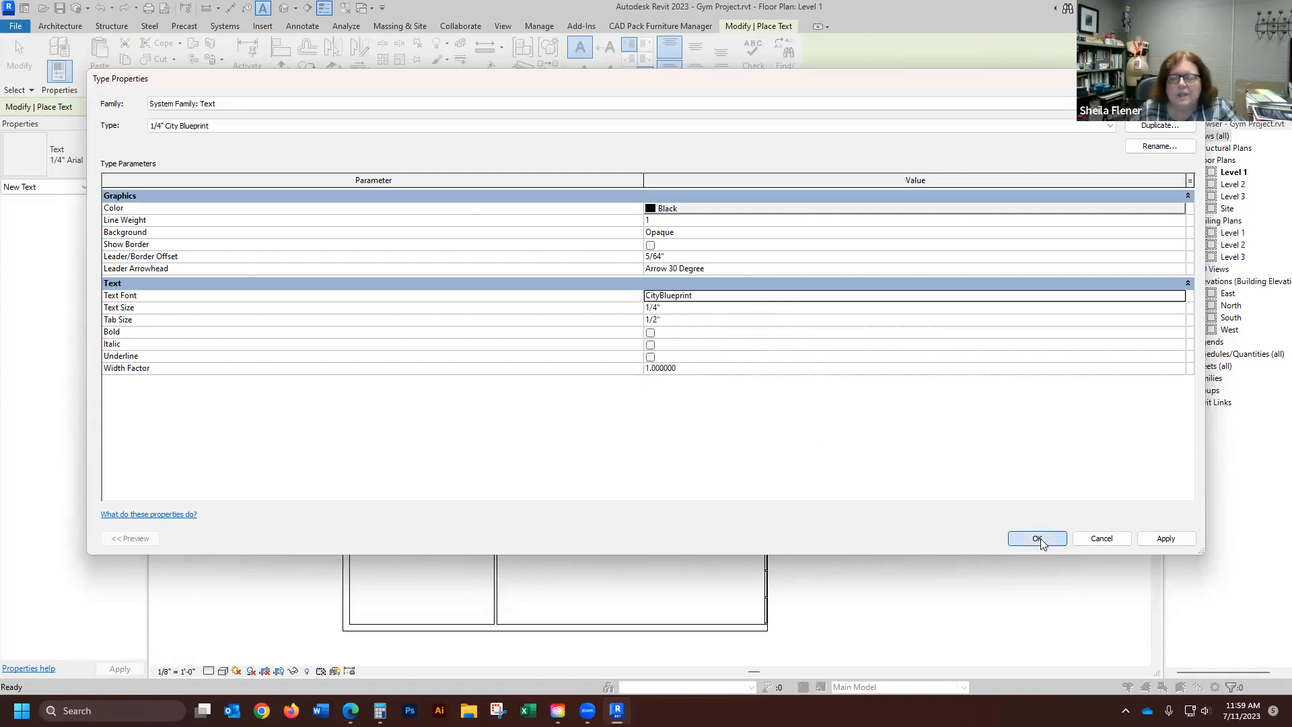
# - Duplicate the 1/4" City Blueprint text type as 1/8" City Blueprint and set its text size to 1/8"
pyautogui.click(118, 188)
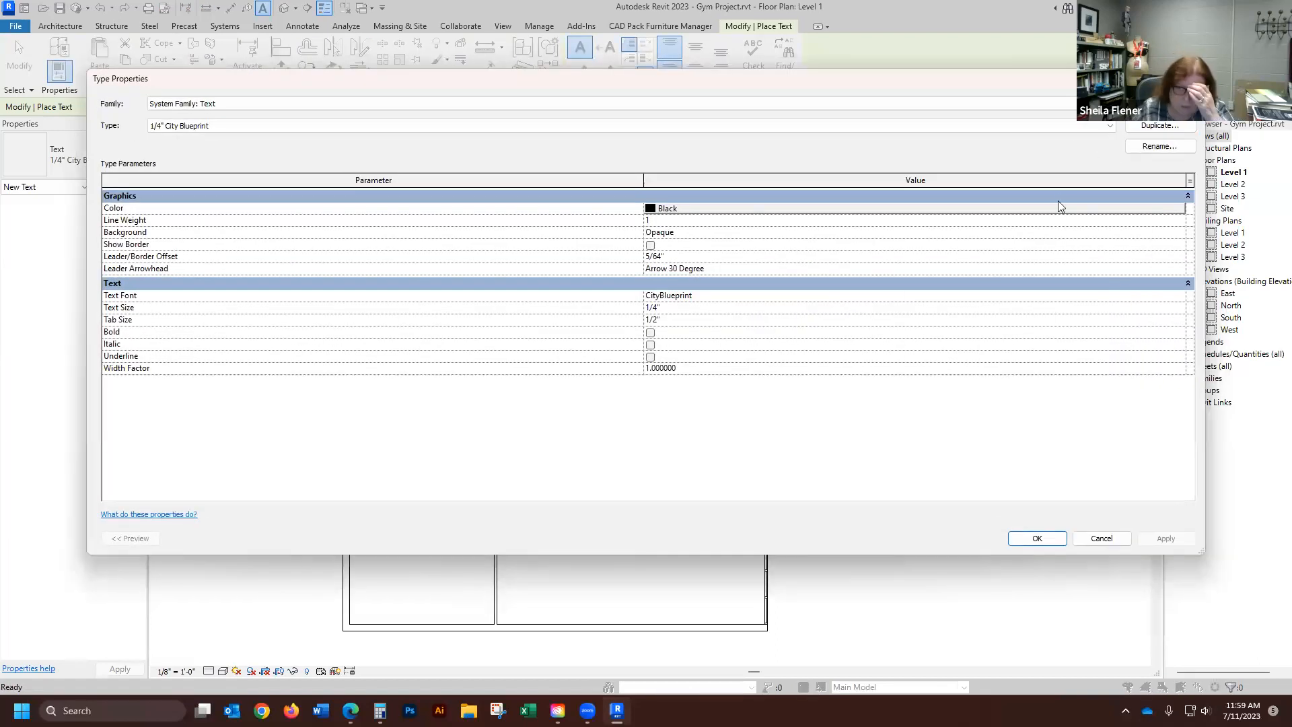
pyautogui.click(1160, 126)
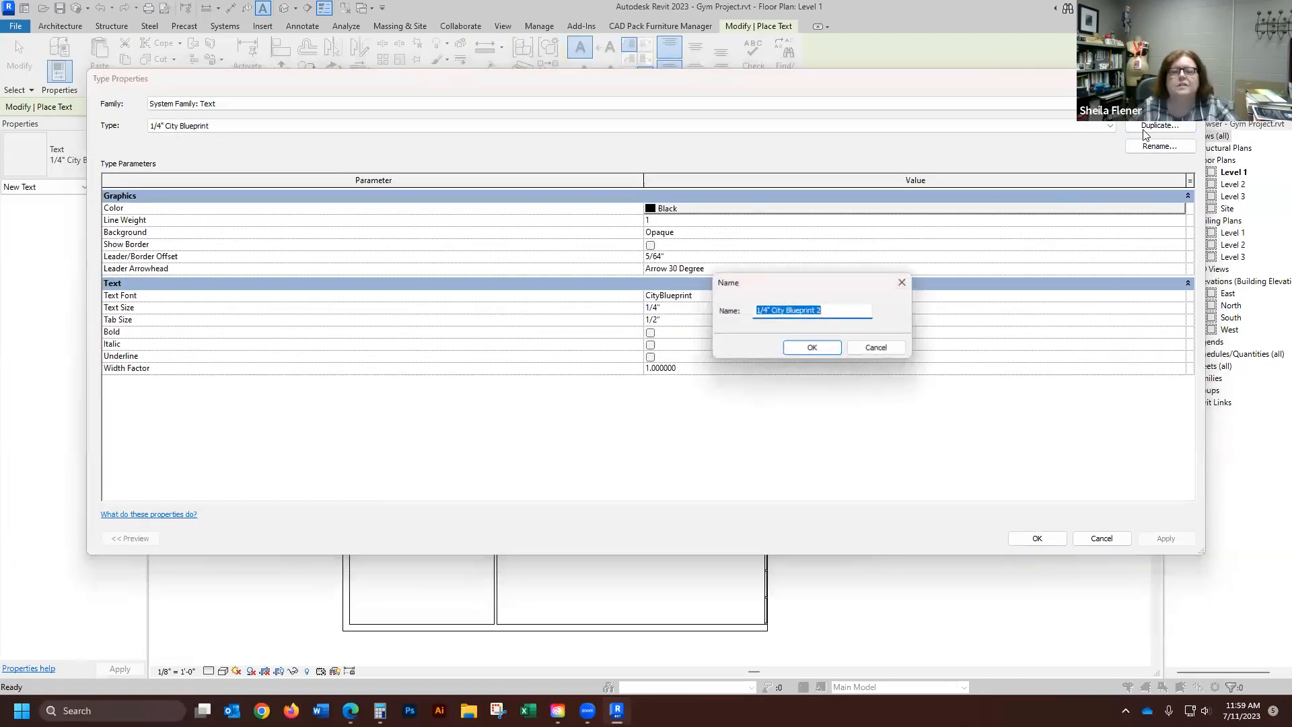
pyautogui.click(769, 312)
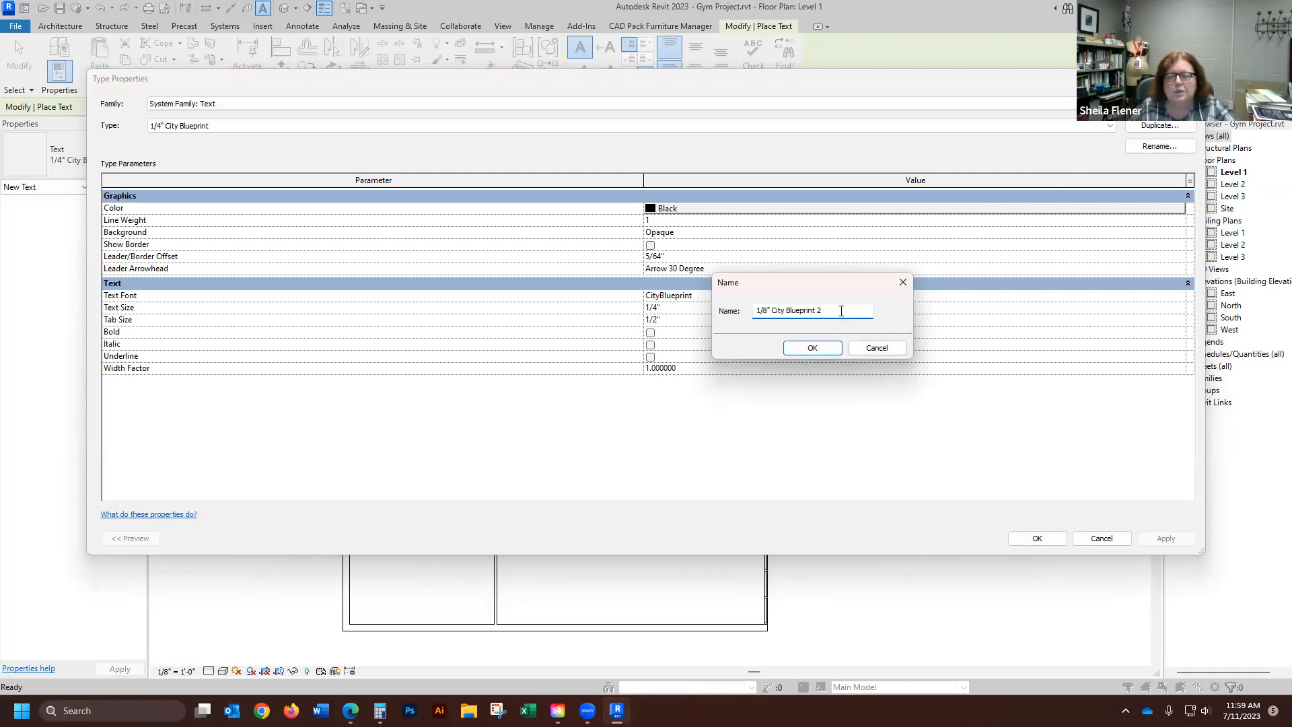
pyautogui.click(812, 348)
pyautogui.click(655, 308)
pyautogui.click(660, 307)
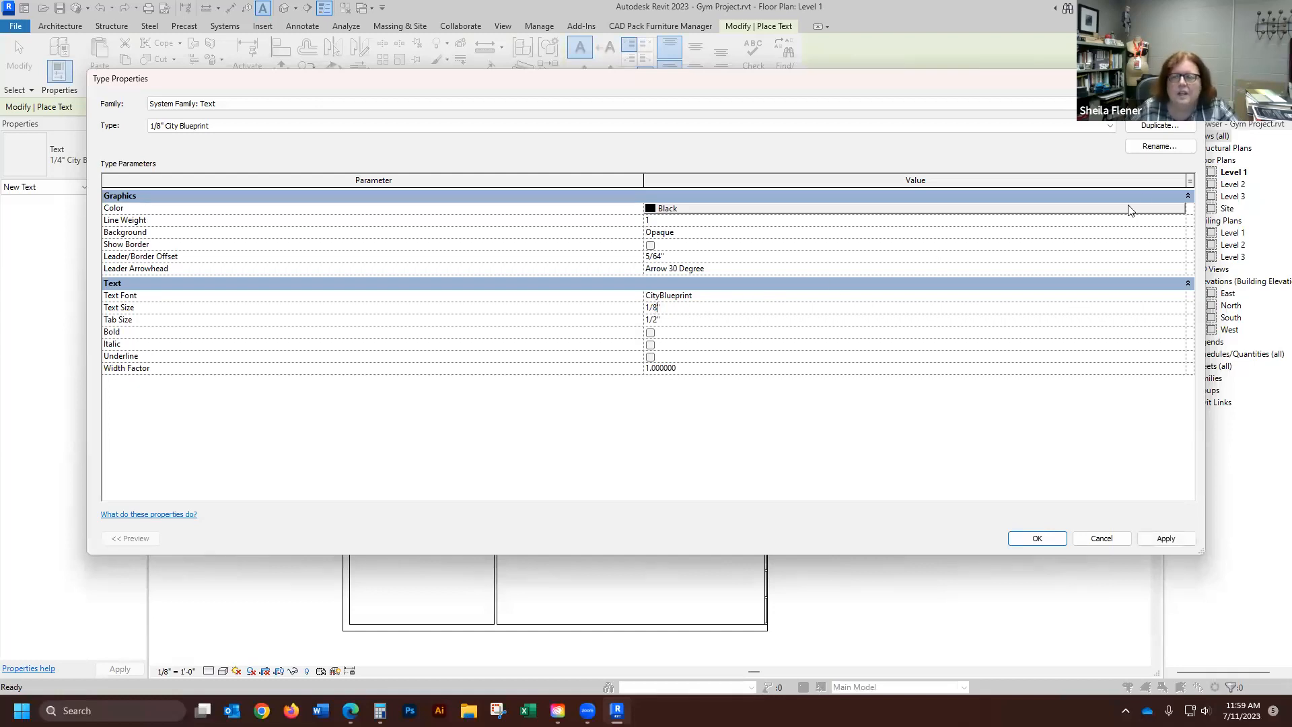
# - Duplicate the 1/8" City Blueprint text type as 3/32" City Blueprint
pyautogui.click(1159, 126)
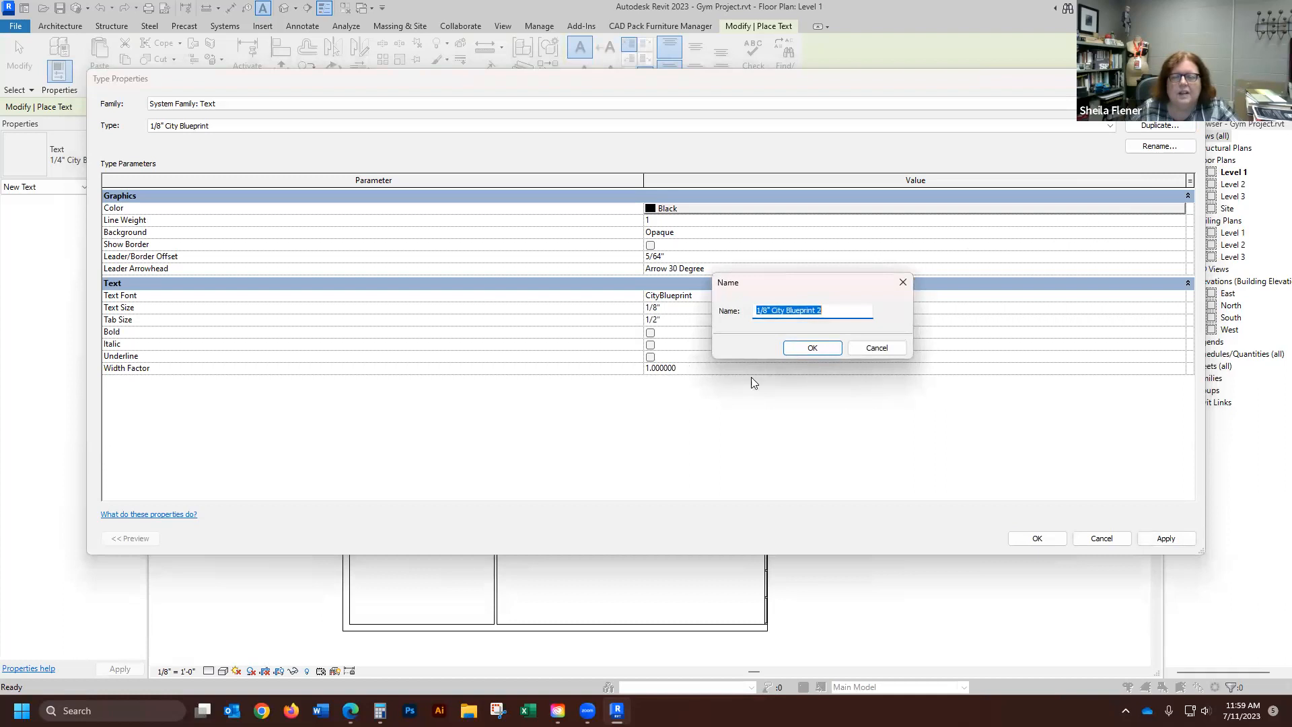
pyautogui.click(831, 308)
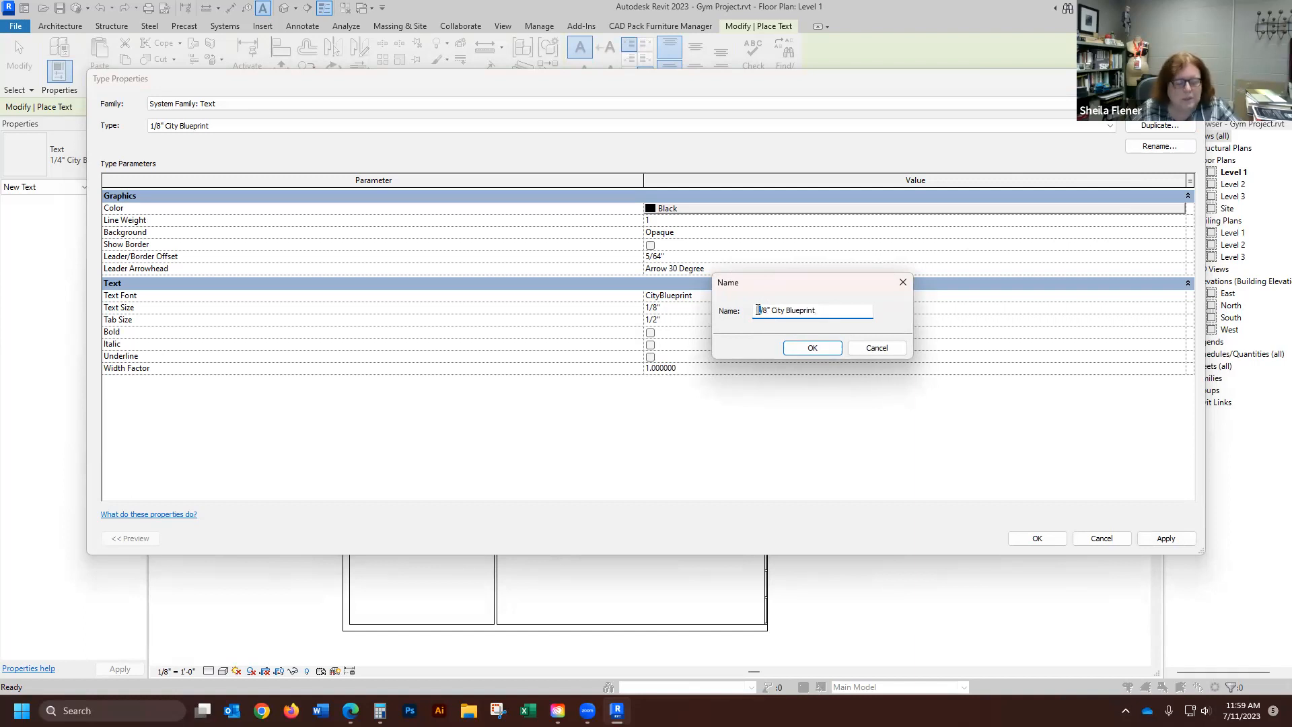
pyautogui.write('3')
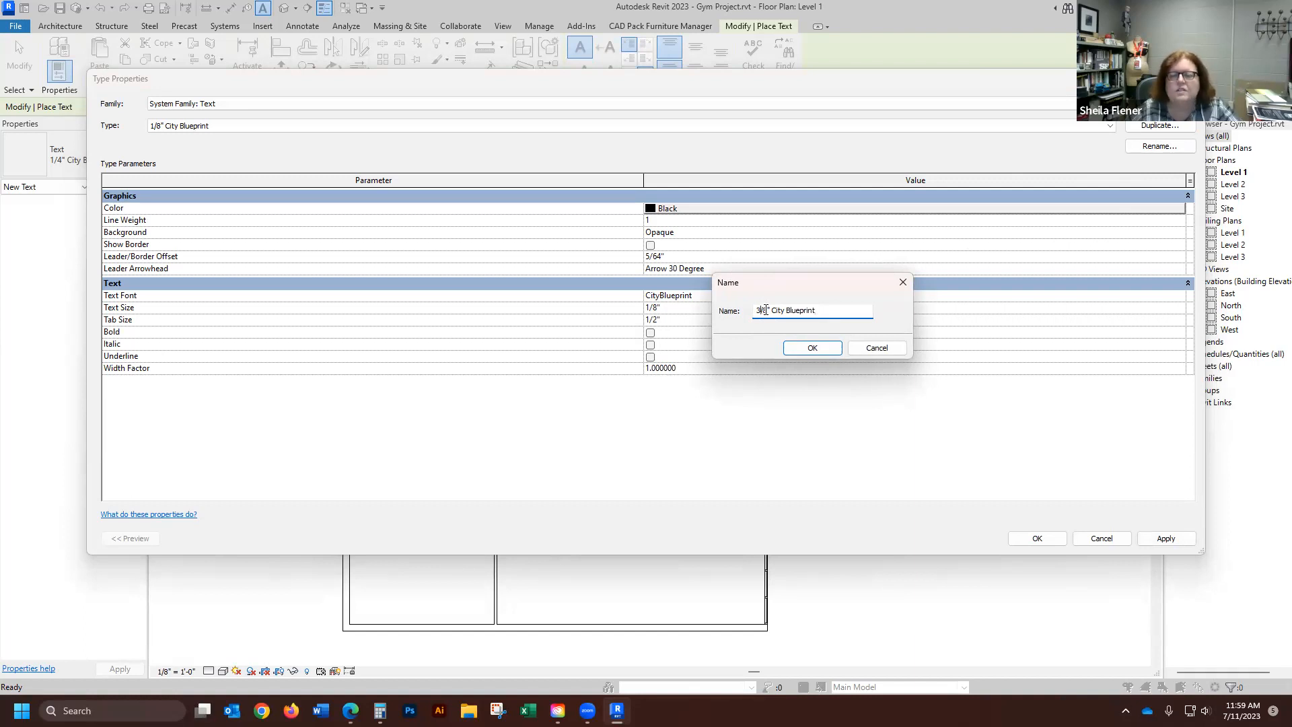
pyautogui.press('Delete')
pyautogui.write('32')
pyautogui.click(798, 350)
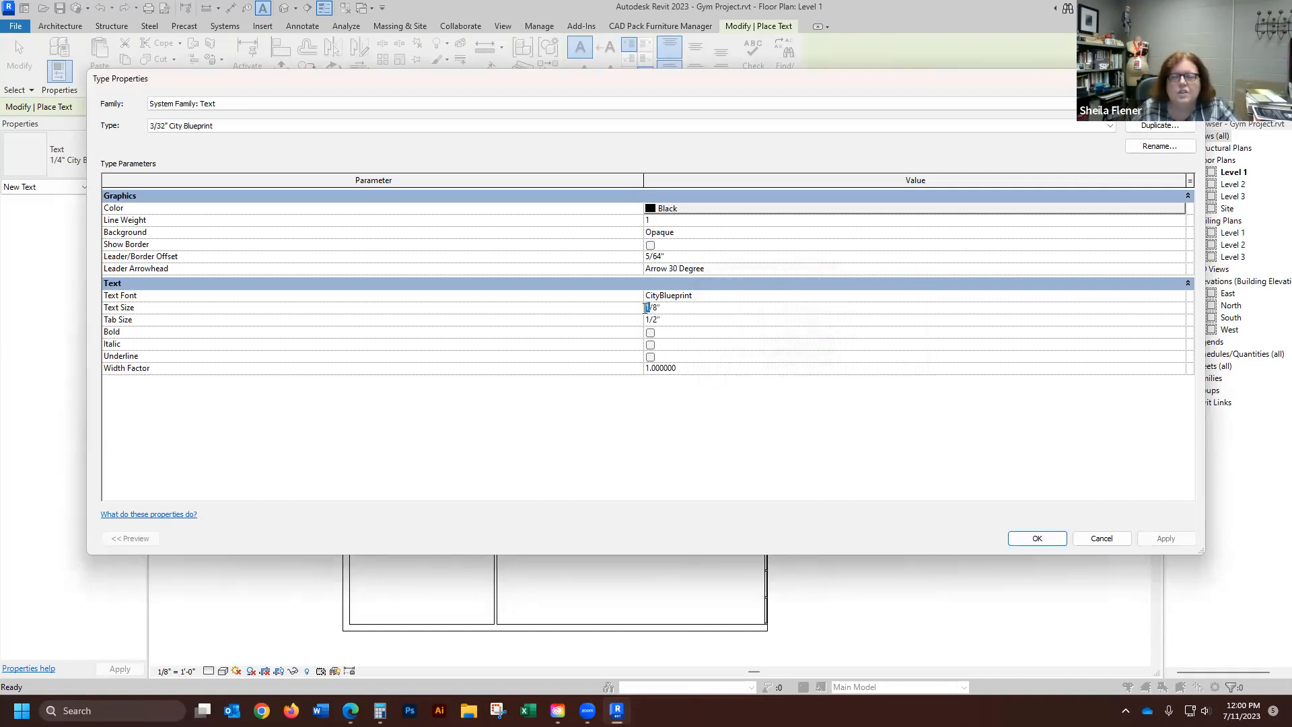
# - Set the 3/32" City Blueprint type's text size to 3/32" and accept the type properties
pyautogui.write('3')
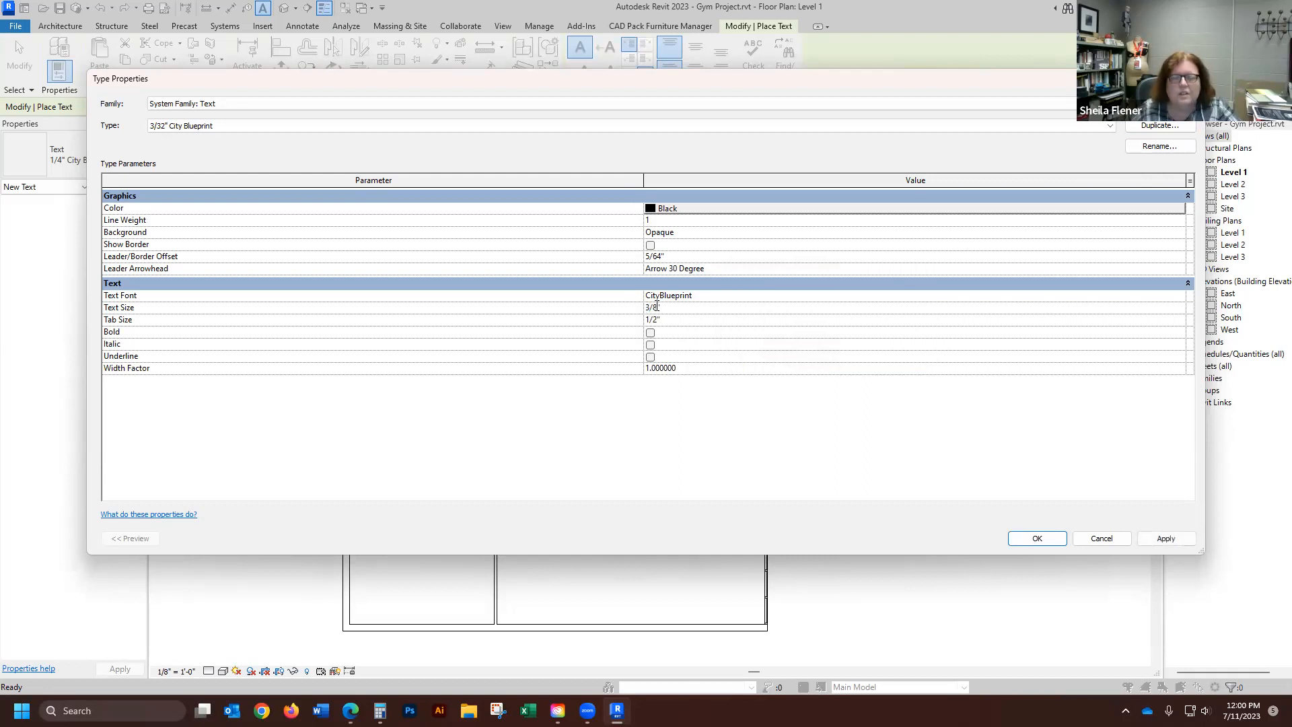
pyautogui.doubleClick(655, 308)
pyautogui.write('32')
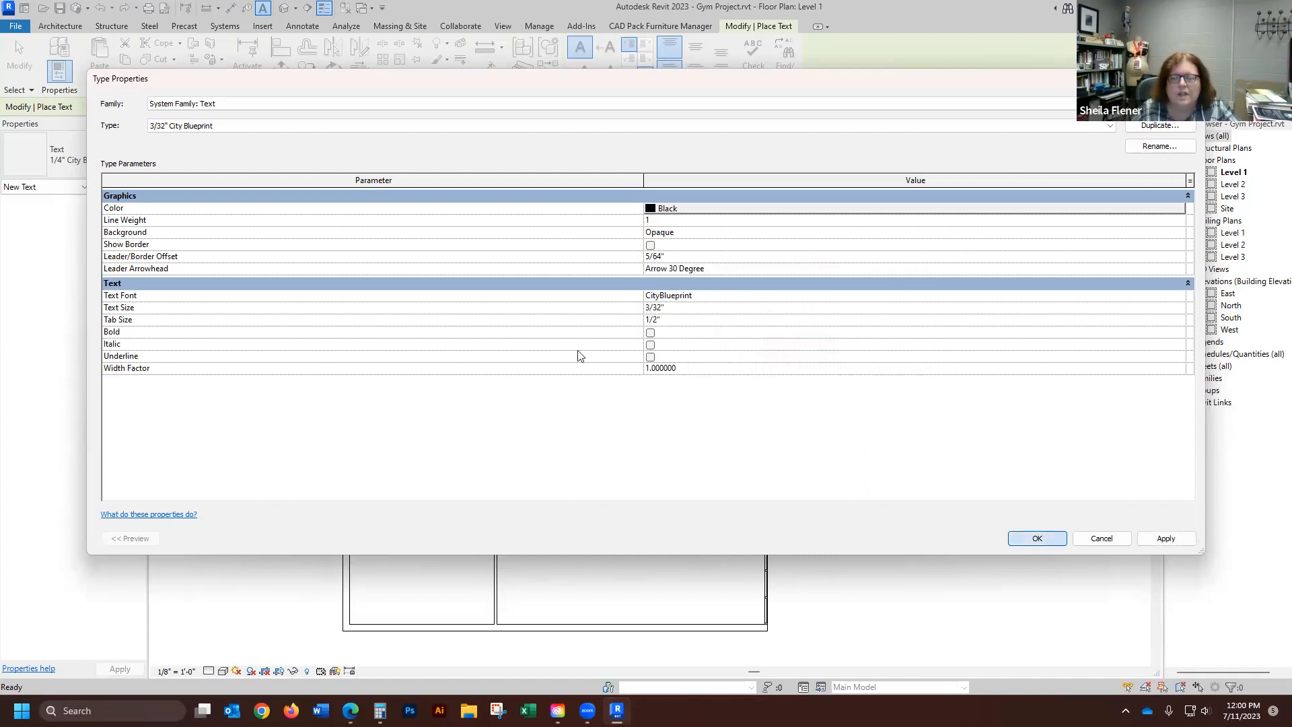
pyautogui.press('Return')
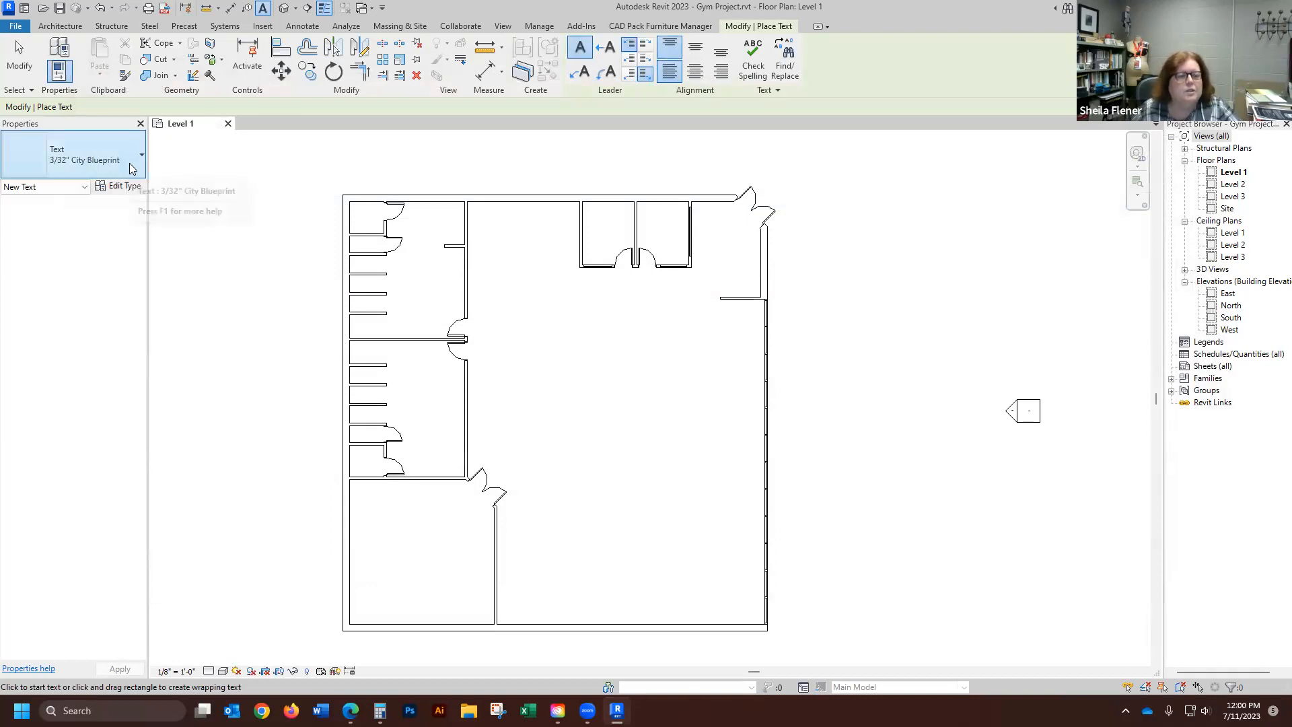
# - Choose the 1/8" City Blueprint text type and label the small office nearest the entrance "Manager"
pyautogui.click(132, 166)
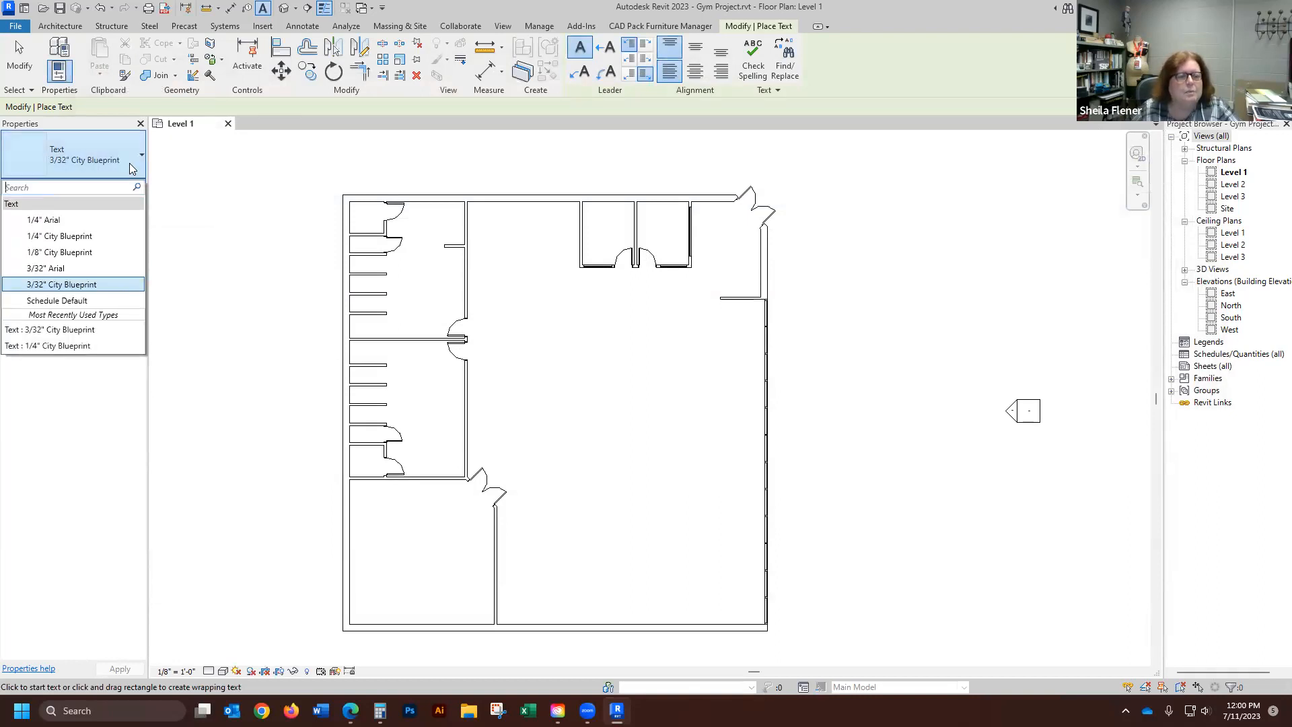
pyautogui.click(70, 253)
pyautogui.scroll(5, 646, 215)
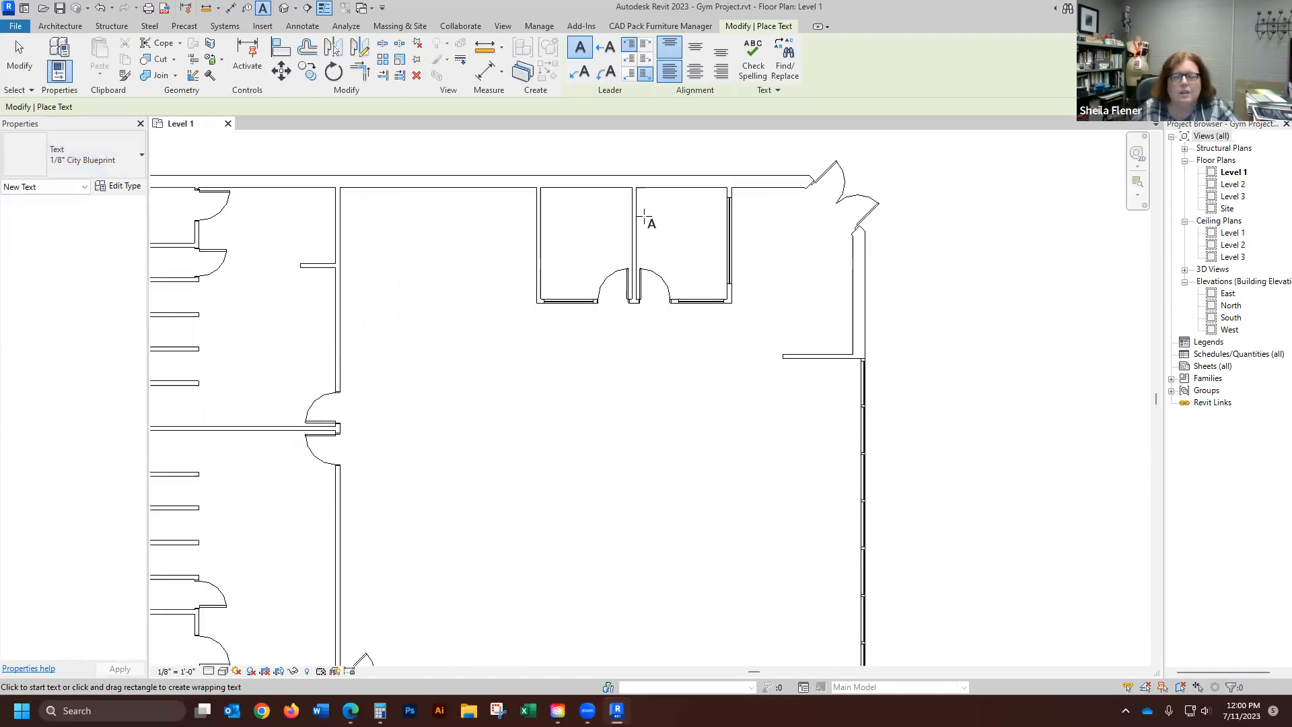
pyautogui.click(658, 258)
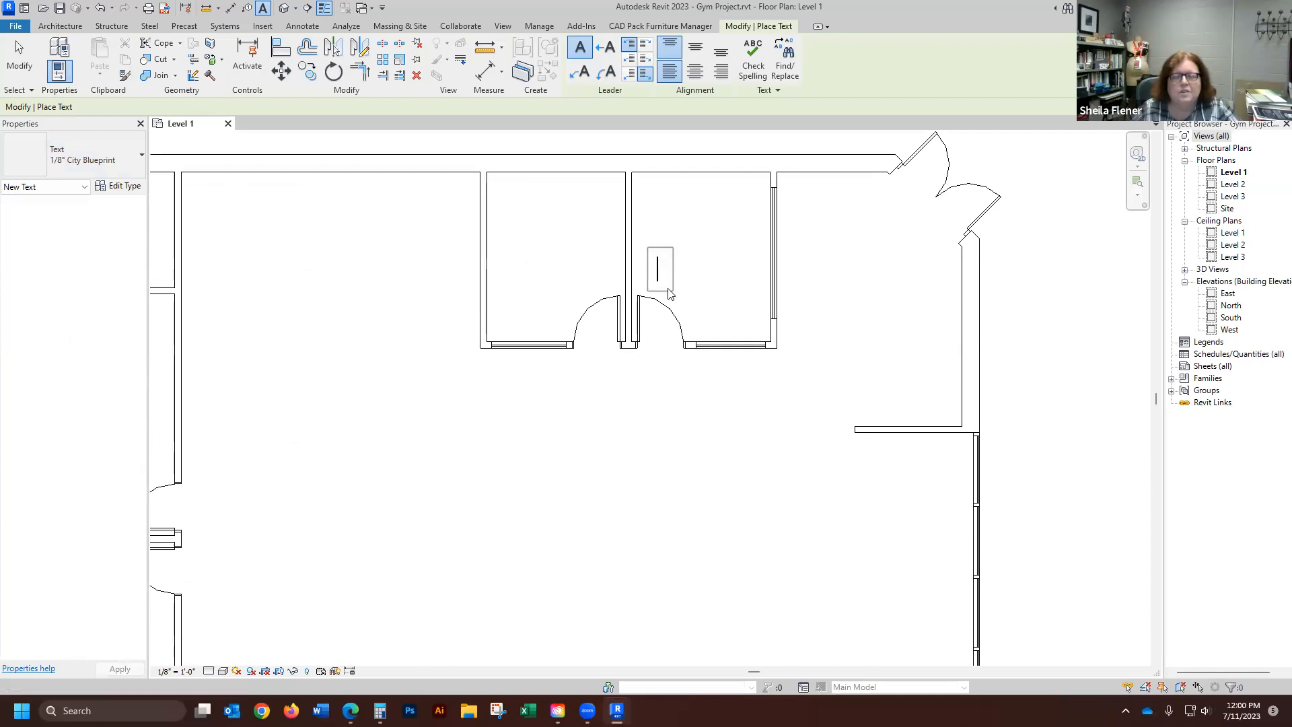
pyautogui.write('Manager')
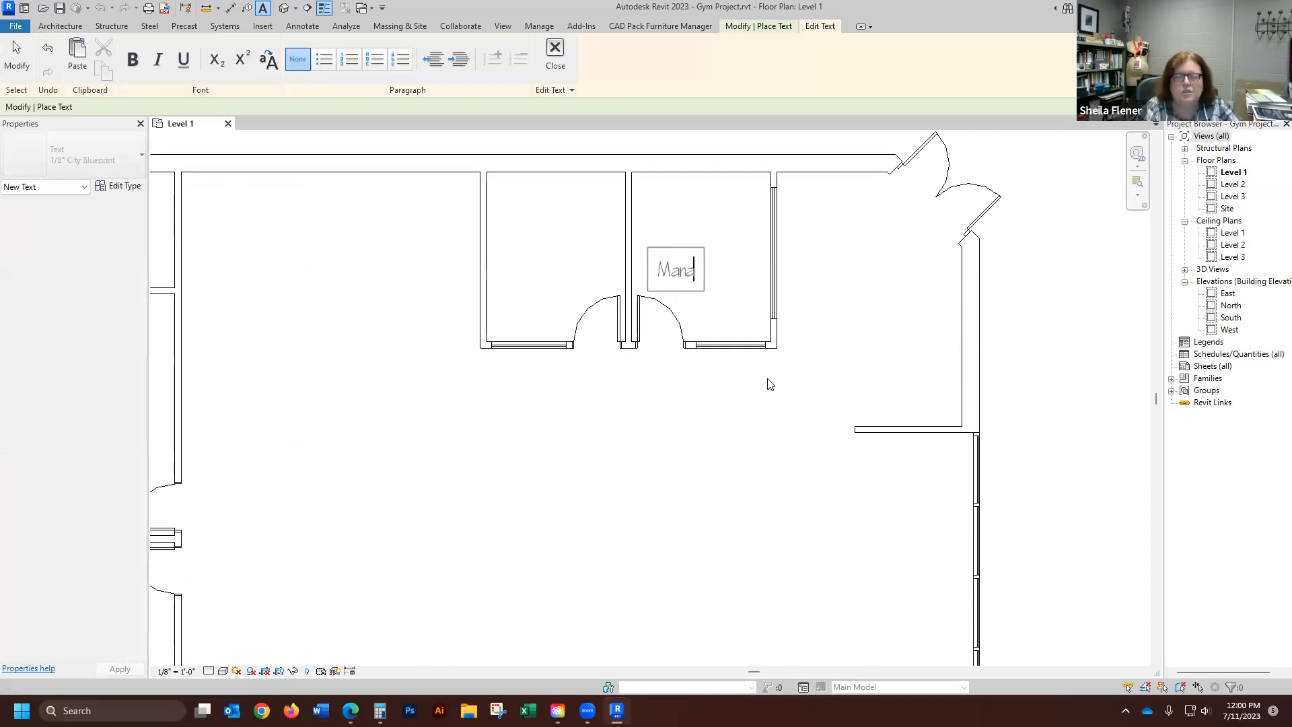
pyautogui.click(518, 268)
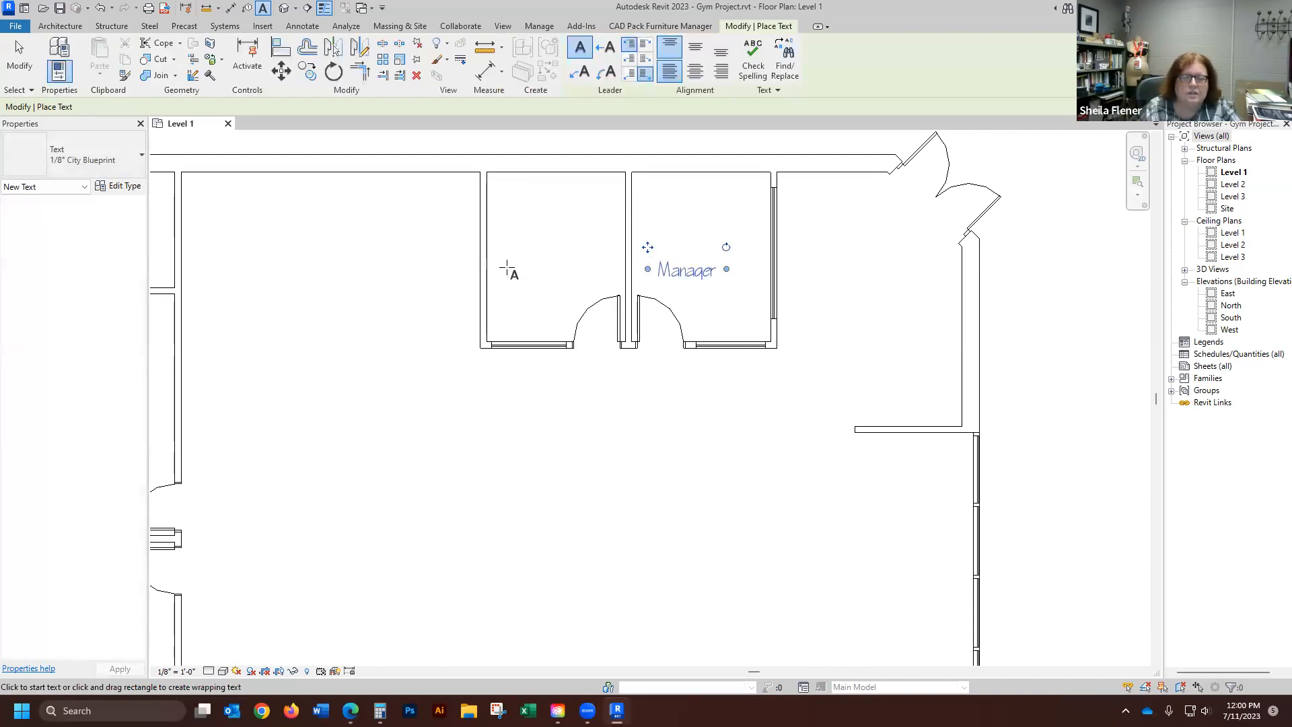
# - Label the small office adjoining the manager's office "Trainer"
pyautogui.click(507, 268)
pyautogui.write('Tra')
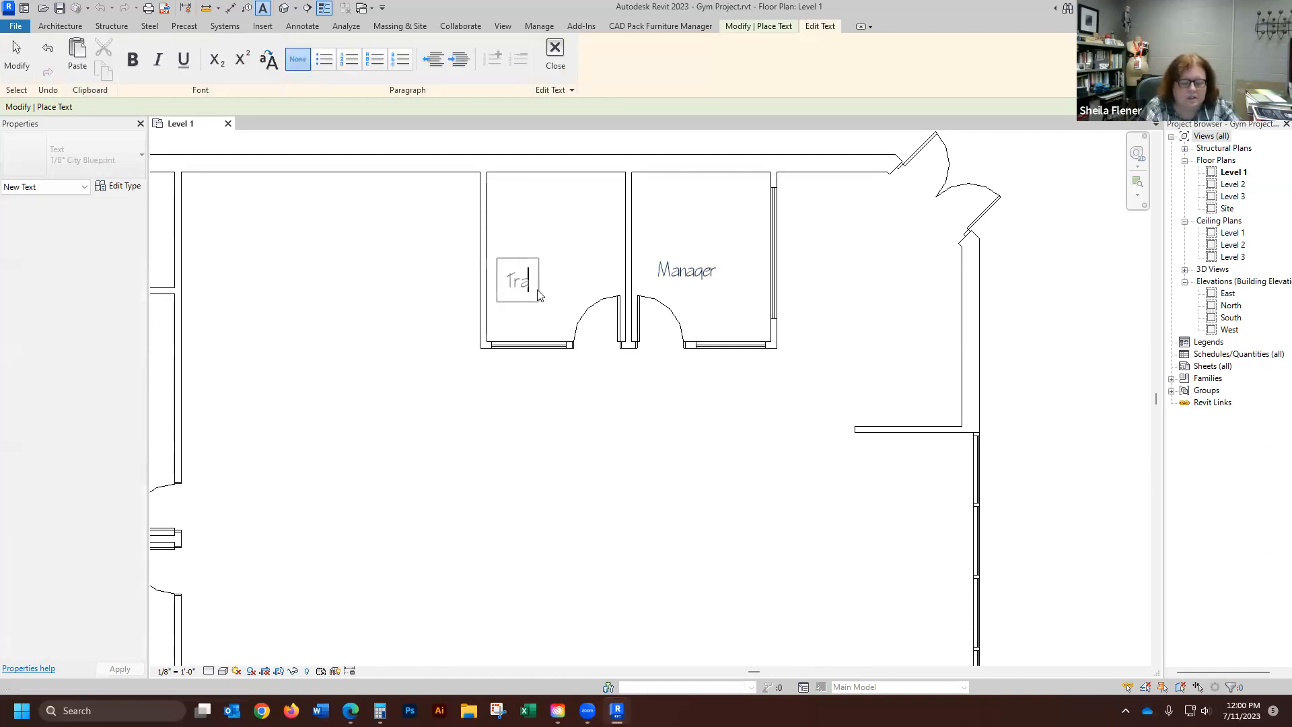
pyautogui.write('iner')
pyautogui.scroll(-2, 650, 209)
pyautogui.scroll(2, 771, 242)
pyautogui.scroll(1, 785, 253)
pyautogui.click(770, 260)
# - Place a "Foyer" text label in the entrance area beside the manager's office
pyautogui.click(777, 260)
pyautogui.write('Rece')
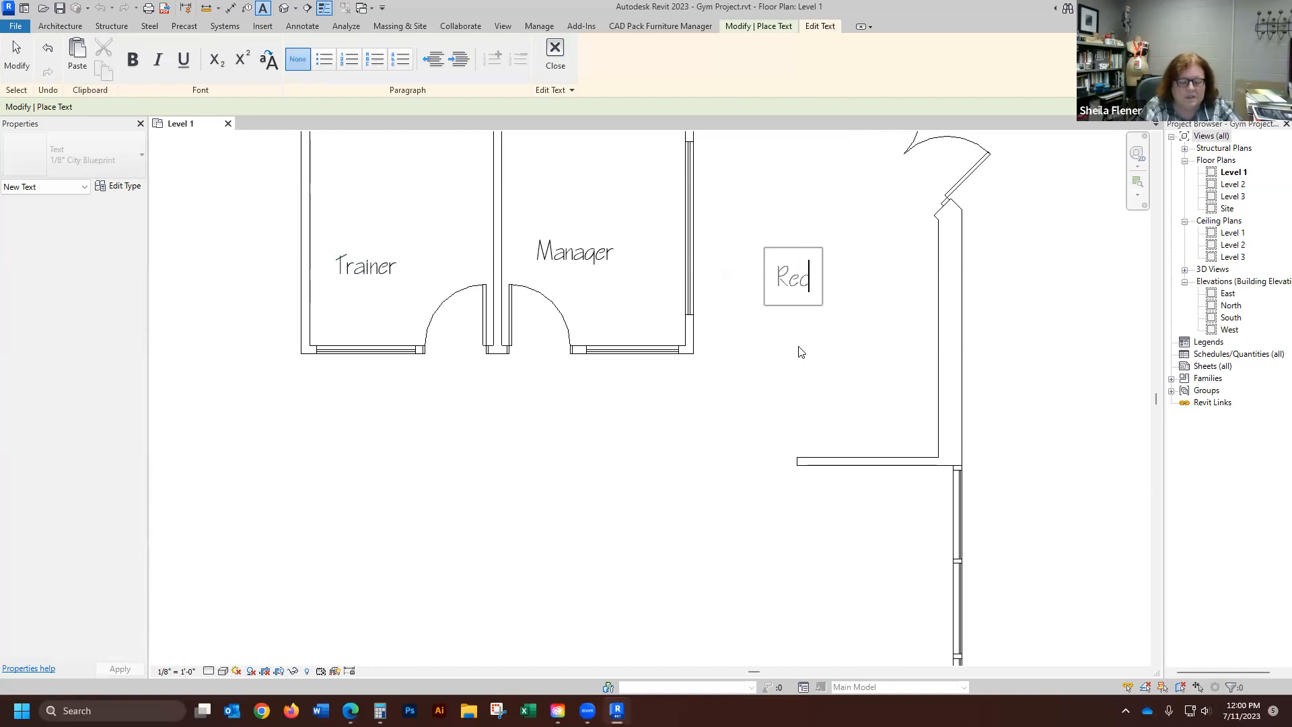
pyautogui.press('BackSpace')
pyautogui.press('BackSpace')
pyautogui.press('BackSpace')
pyautogui.press('BackSpace')
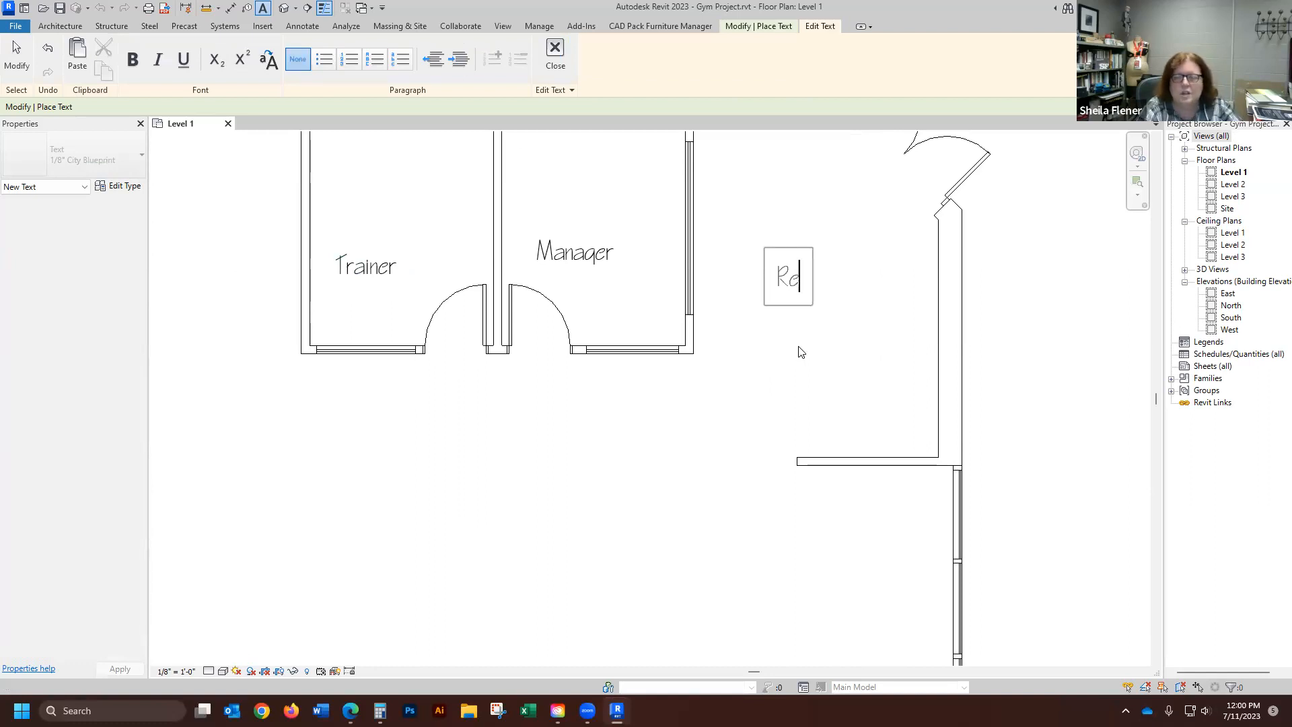
pyautogui.write('Foyer')
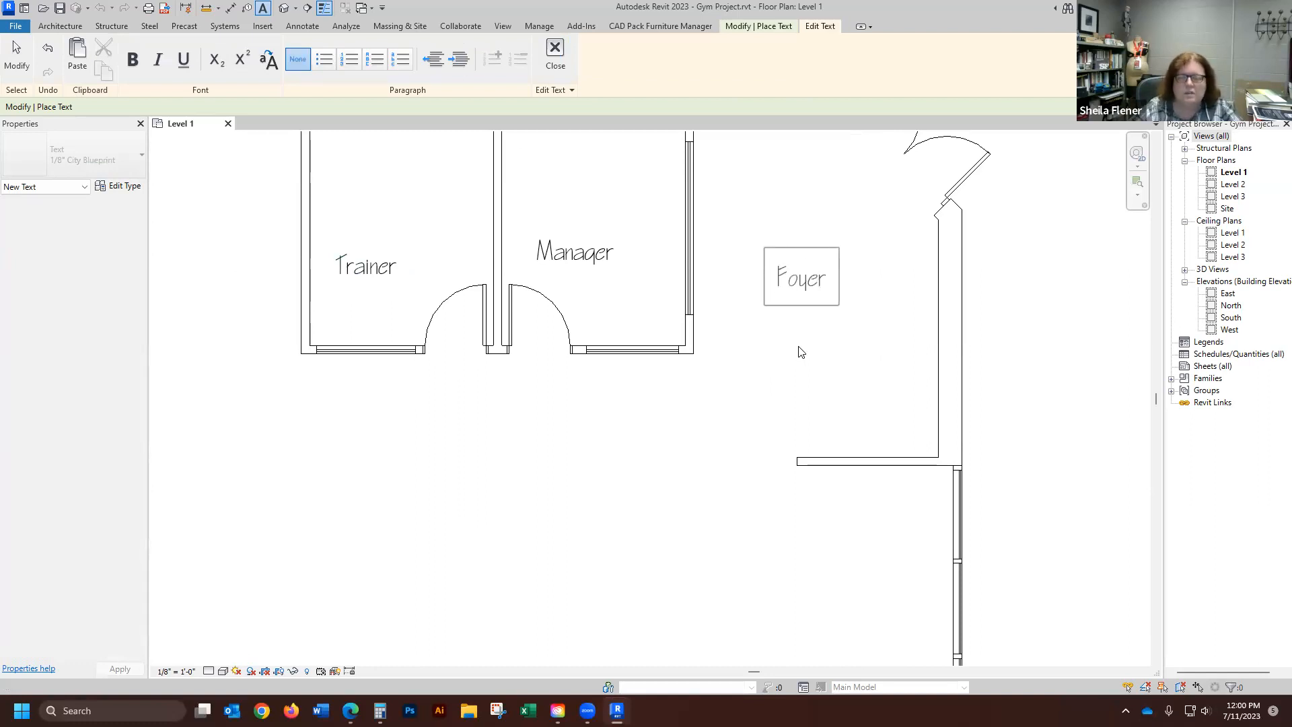
pyautogui.scroll(-5, 774, 165)
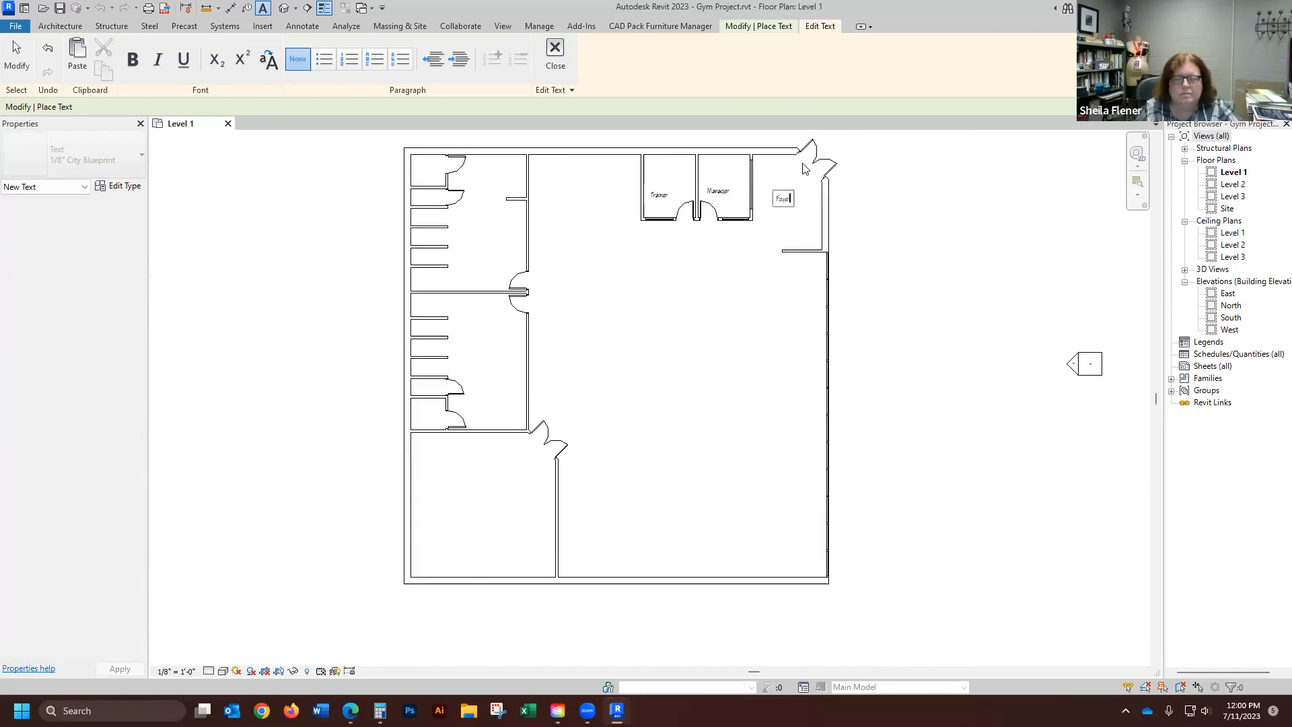
pyautogui.click(670, 383)
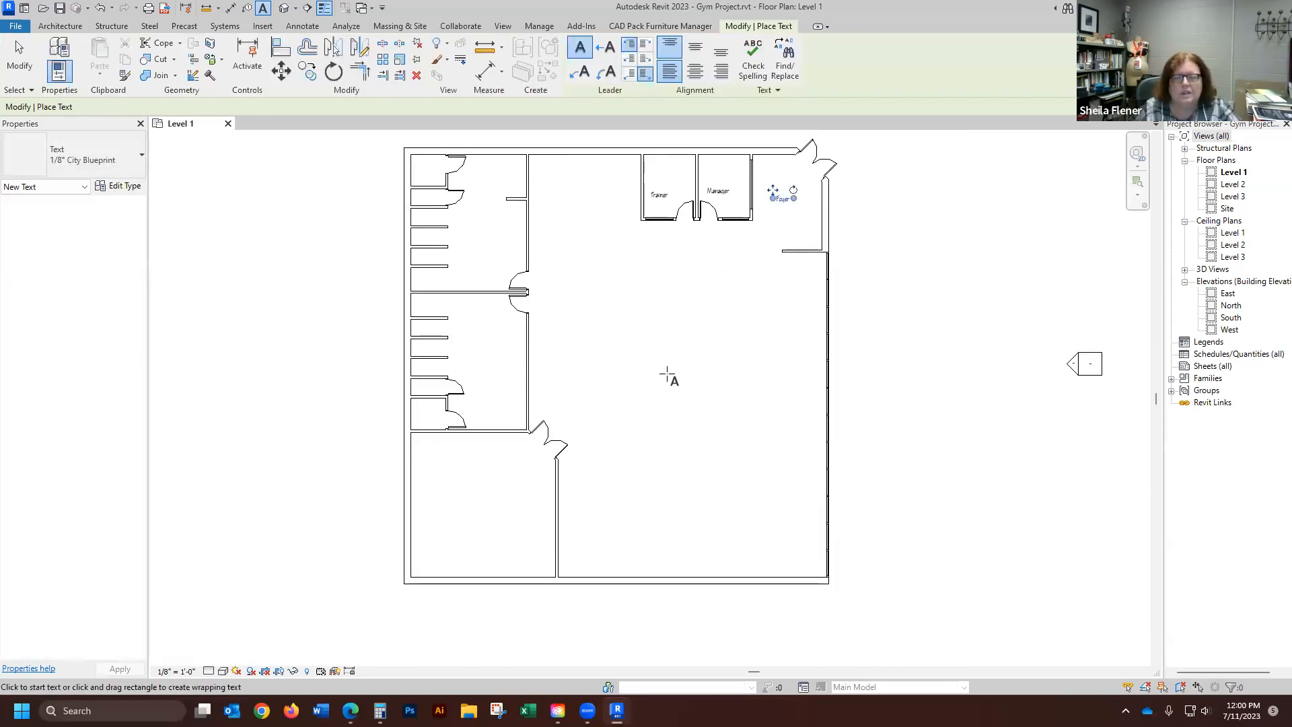
# - Label the large open area "Gym Floor" and the room below the restrooms "Yoga"
pyautogui.click(668, 377)
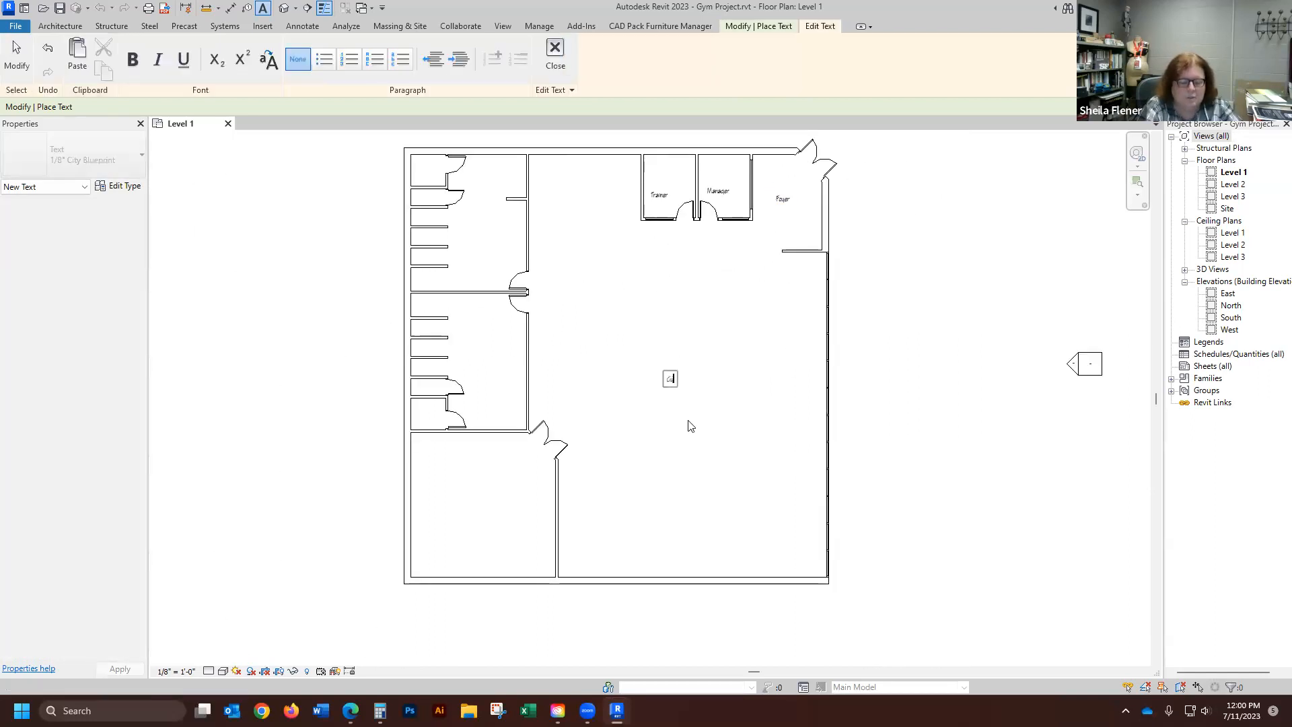
pyautogui.write('Gym Floor')
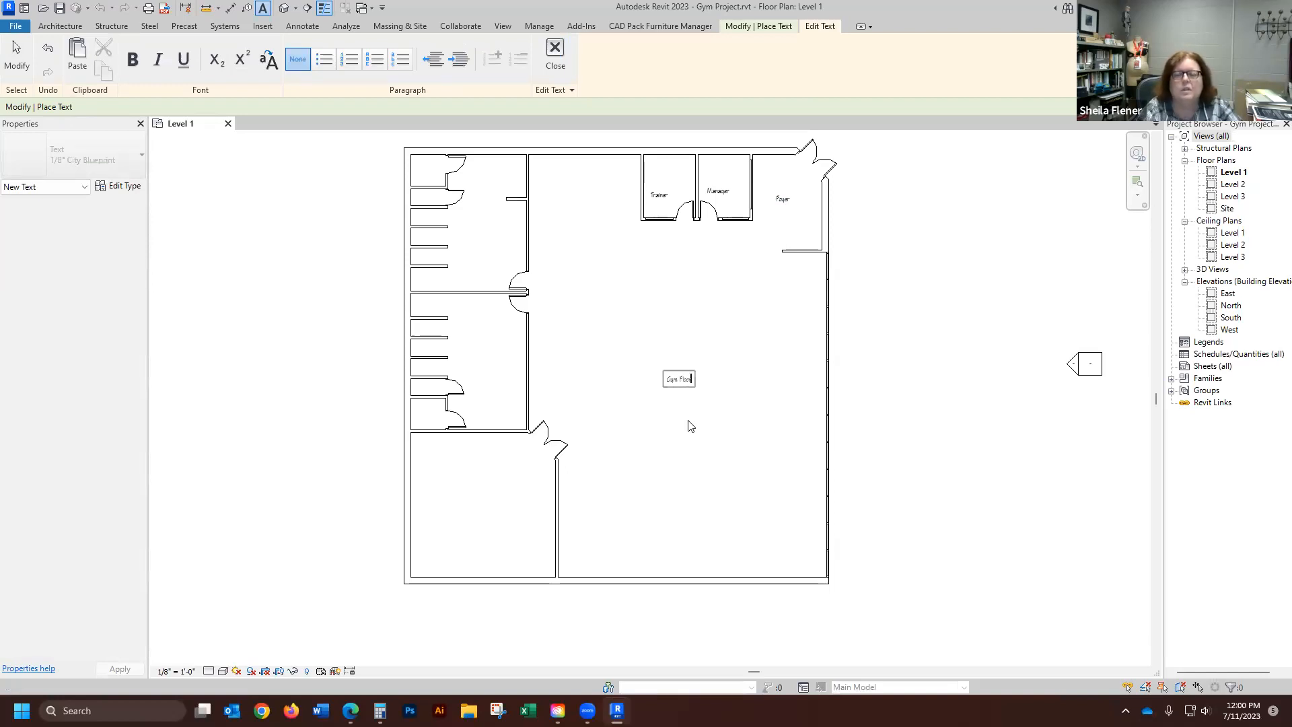
pyautogui.click(465, 507)
pyautogui.click(461, 500)
pyautogui.write('Yoga')
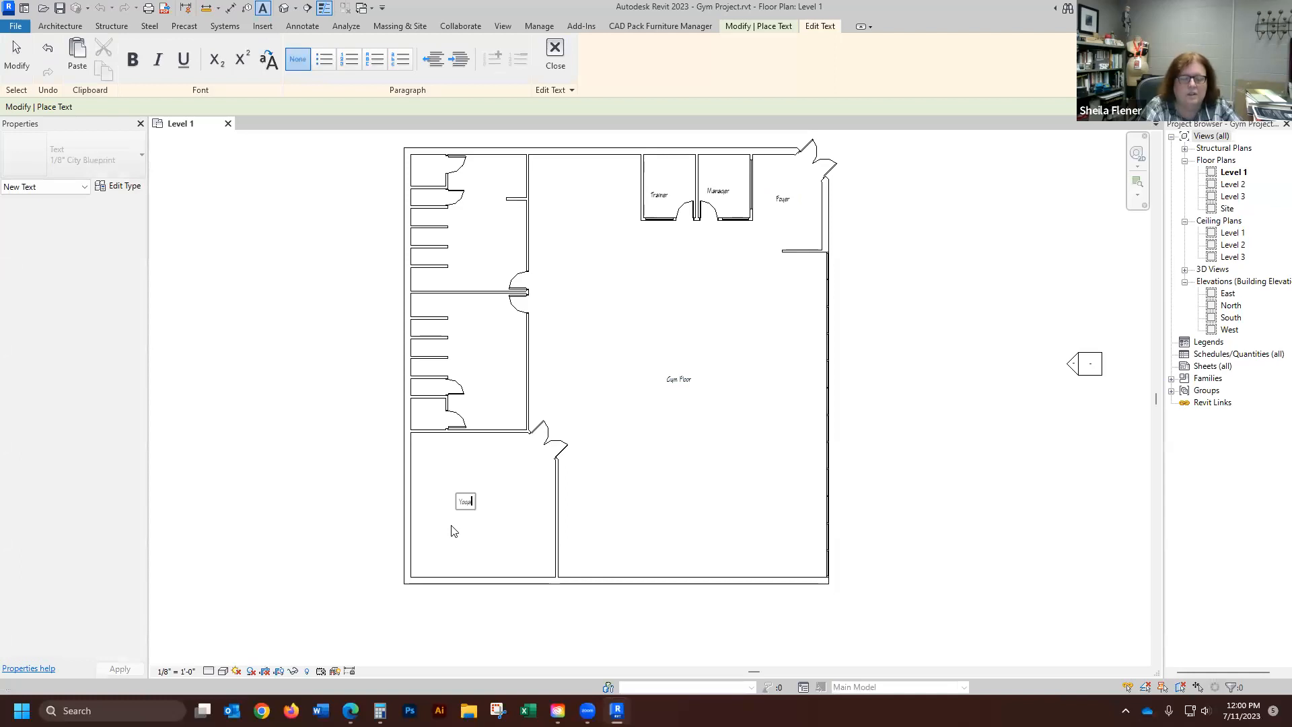
pyautogui.click(483, 362)
# - Label the lower restroom "women" and the upper restroom "Men", and end text placement
pyautogui.click(481, 371)
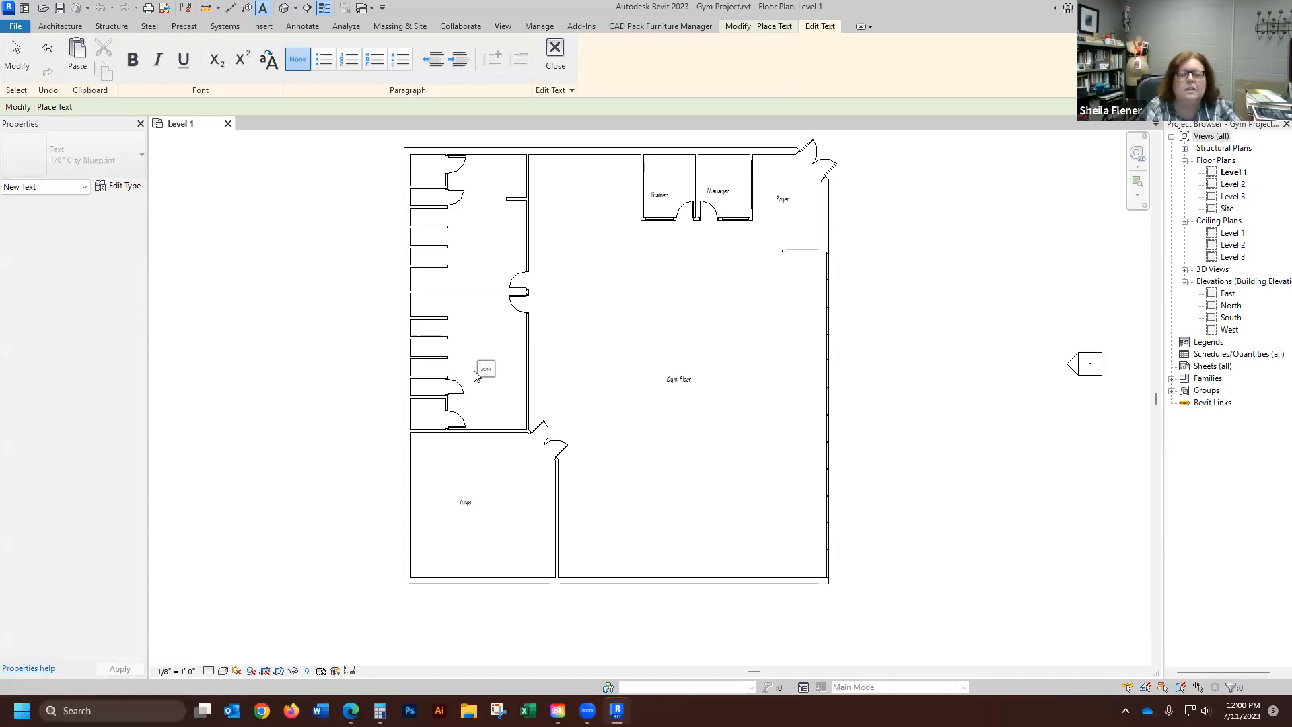
pyautogui.click(490, 235)
pyautogui.click(466, 231)
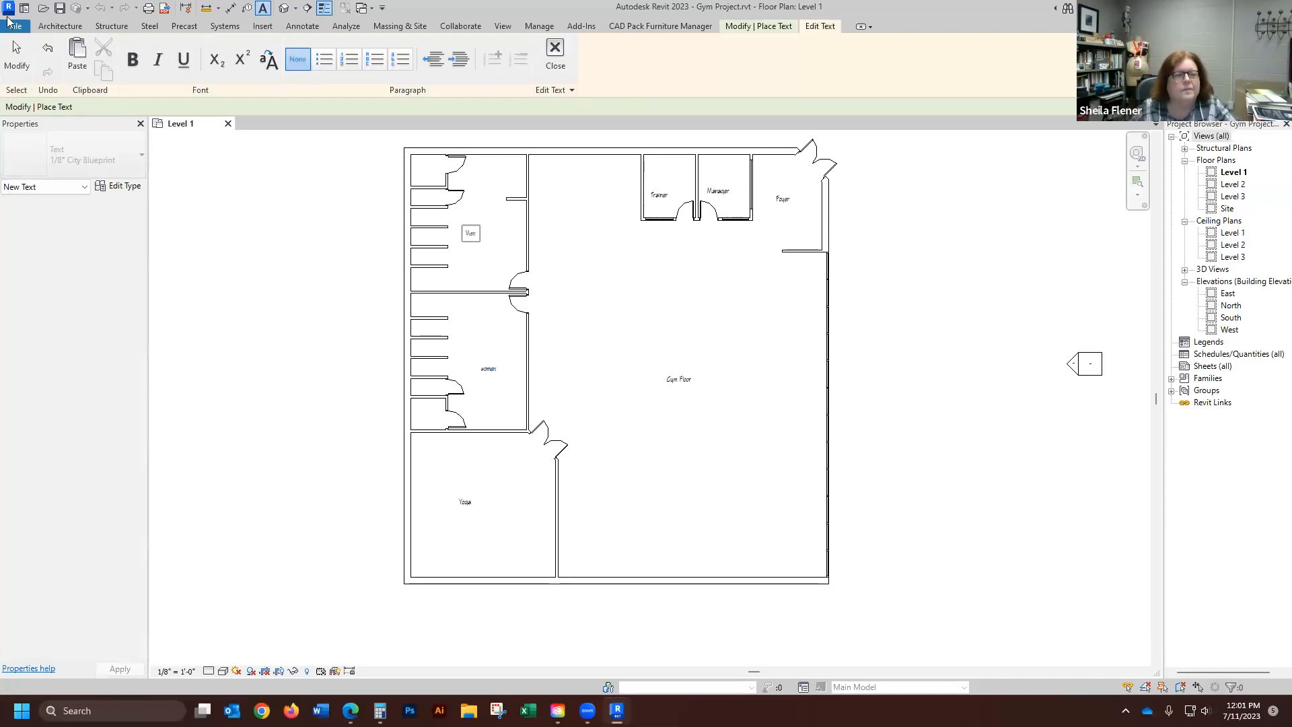
pyautogui.click(17, 57)
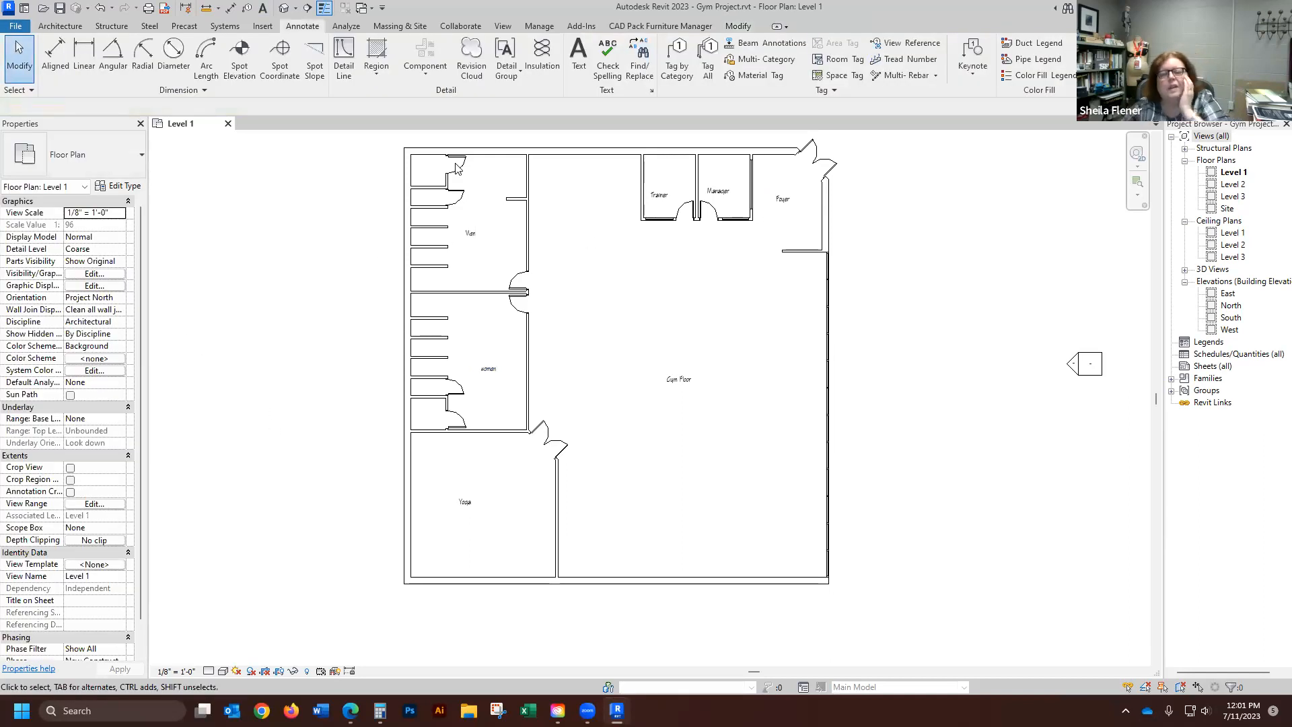
# - Capitalize the lower restroom's label so it reads "Women"
pyautogui.scroll(-3, 594, 356)
pyautogui.scroll(4, 595, 348)
pyautogui.scroll(-2, 651, 315)
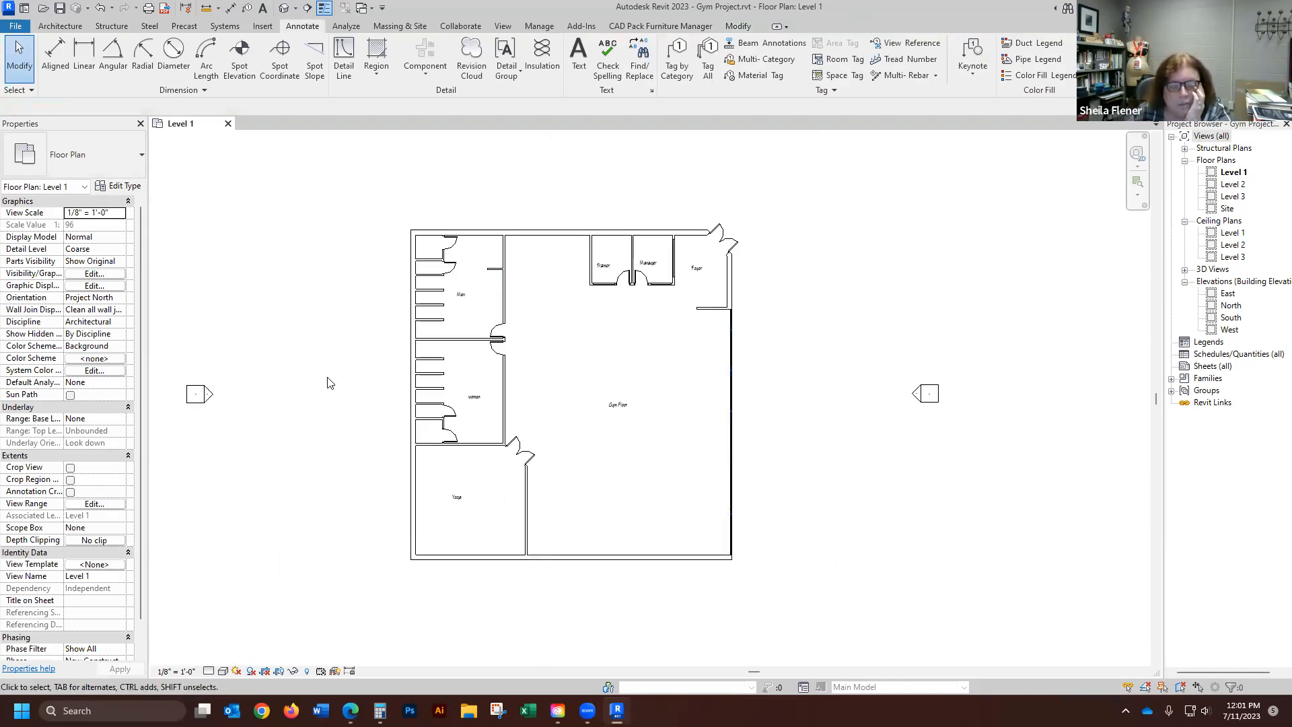
pyautogui.scroll(2, 398, 349)
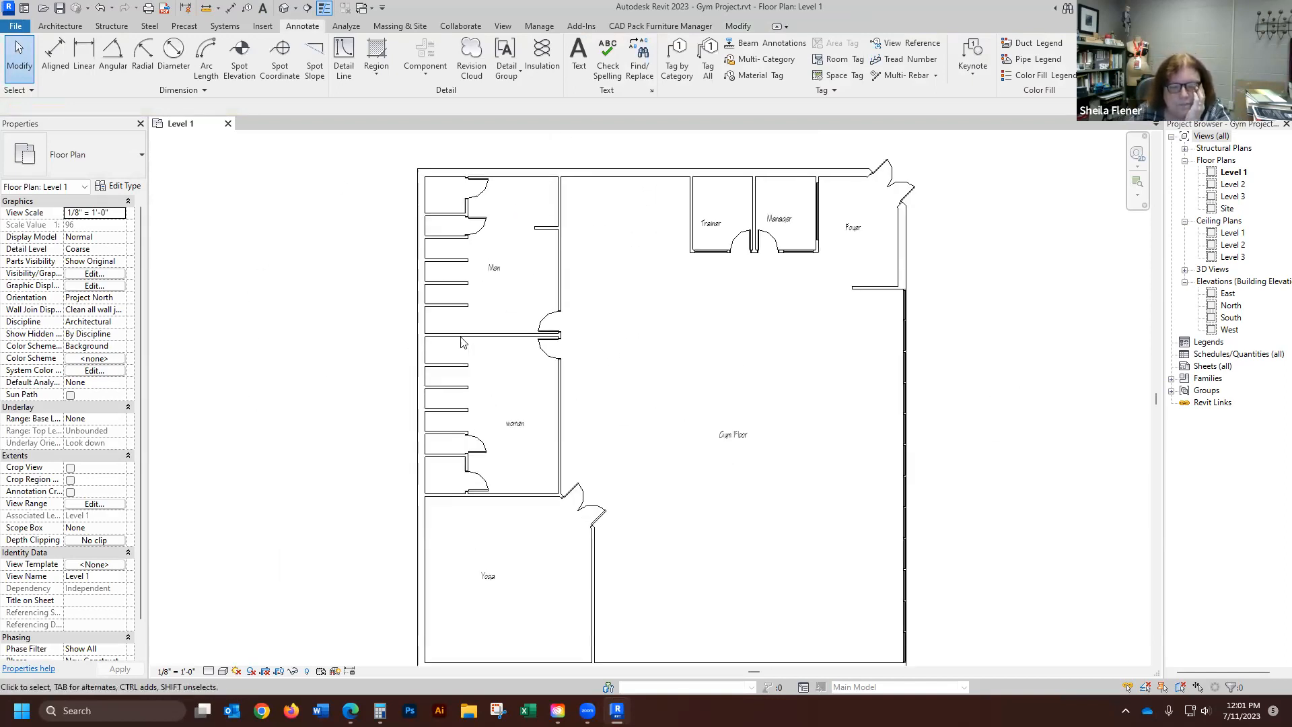
pyautogui.click(503, 274)
pyautogui.scroll(2, 512, 438)
pyautogui.scroll(3, 512, 426)
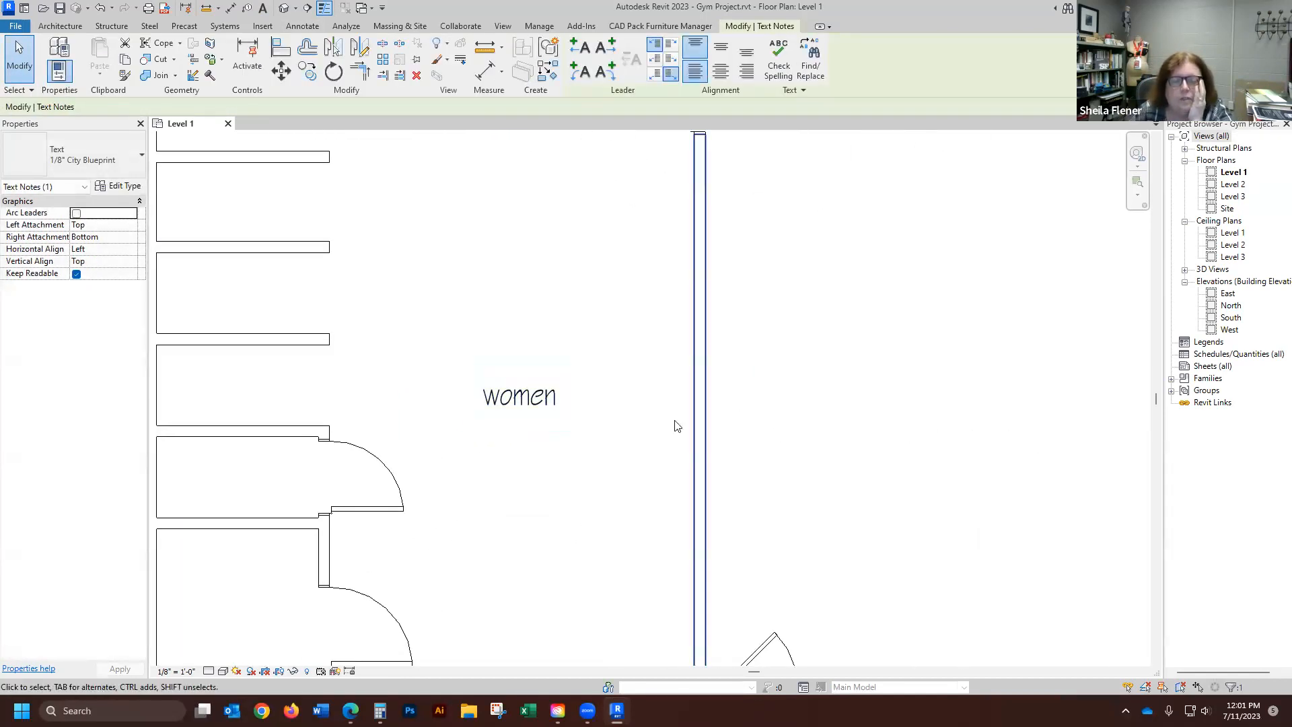
pyautogui.click(515, 407)
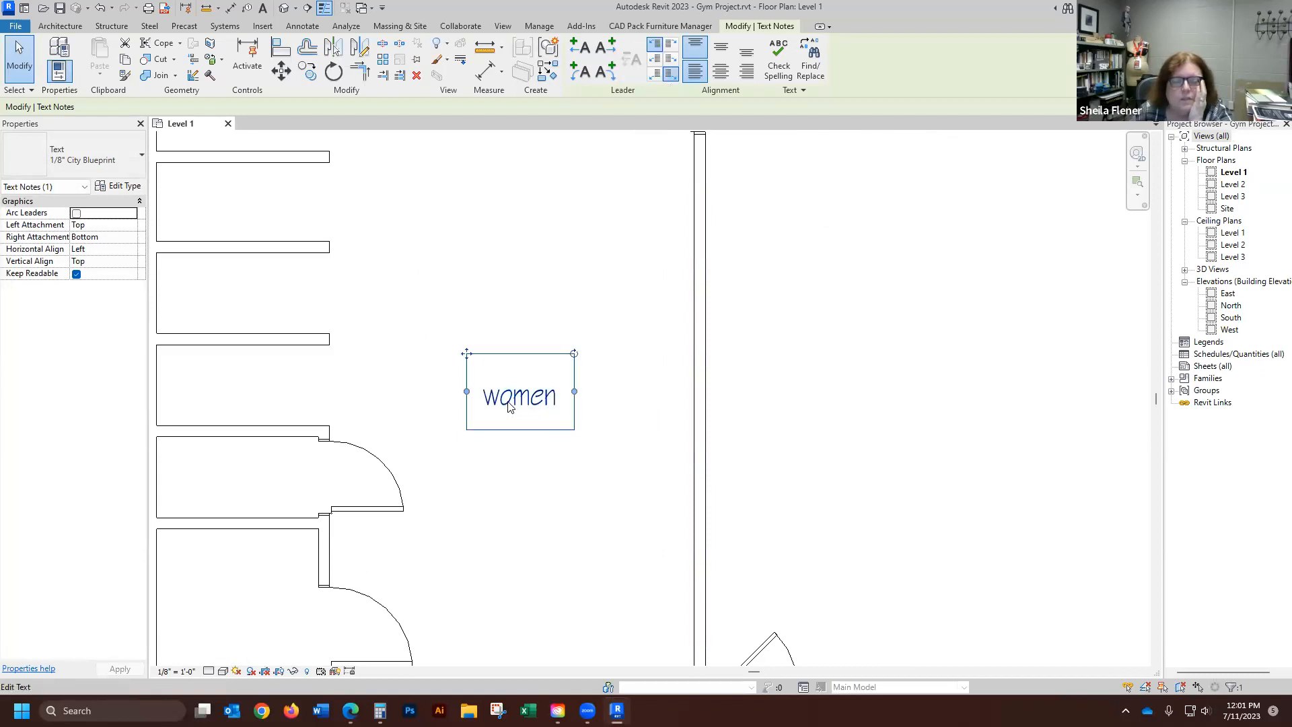
pyautogui.click(502, 404)
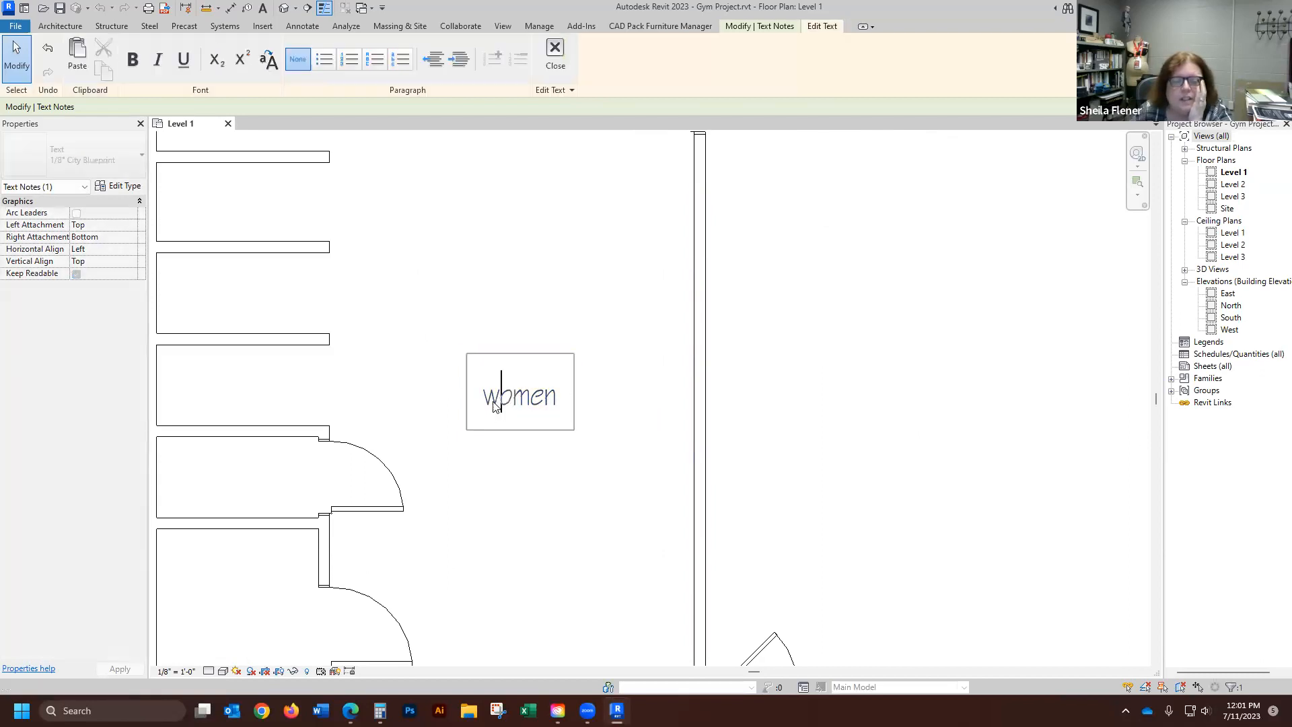
pyautogui.moveTo(495, 405); pyautogui.dragTo(481, 411)
pyautogui.write('W')
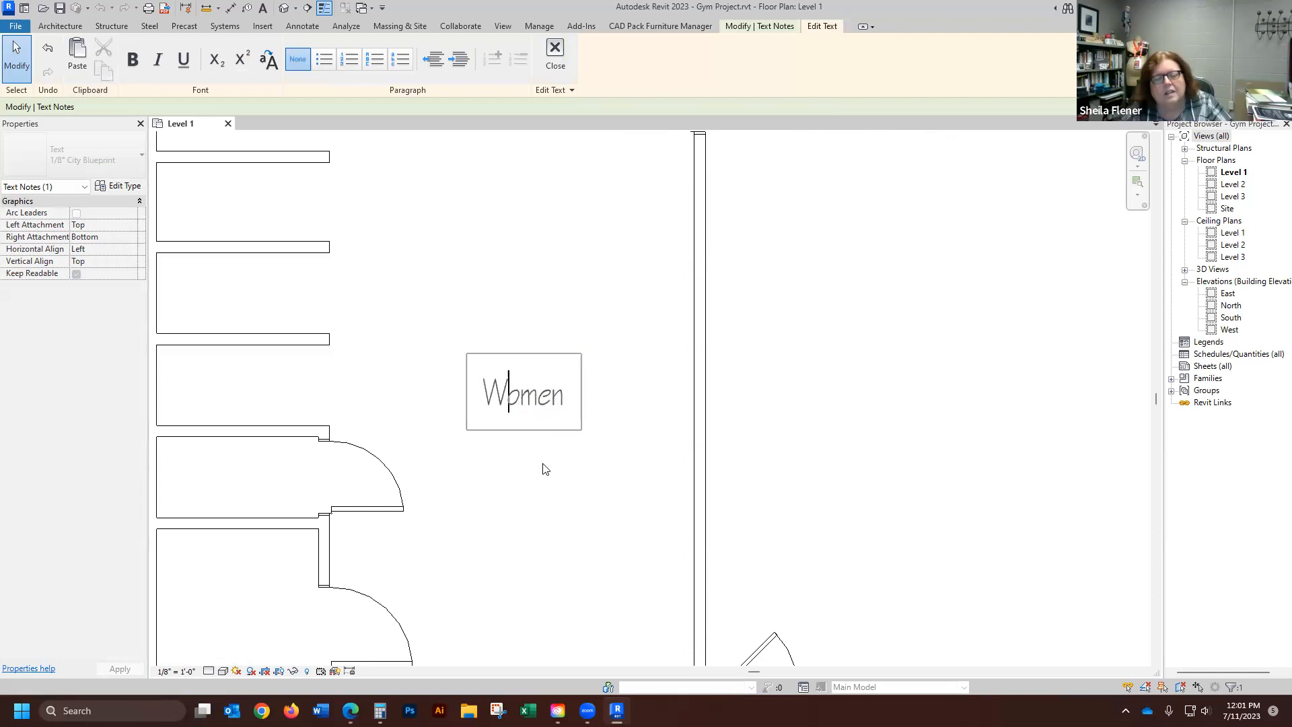
pyautogui.click(450, 254)
pyautogui.scroll(-3, 450, 254)
pyautogui.click(785, 498)
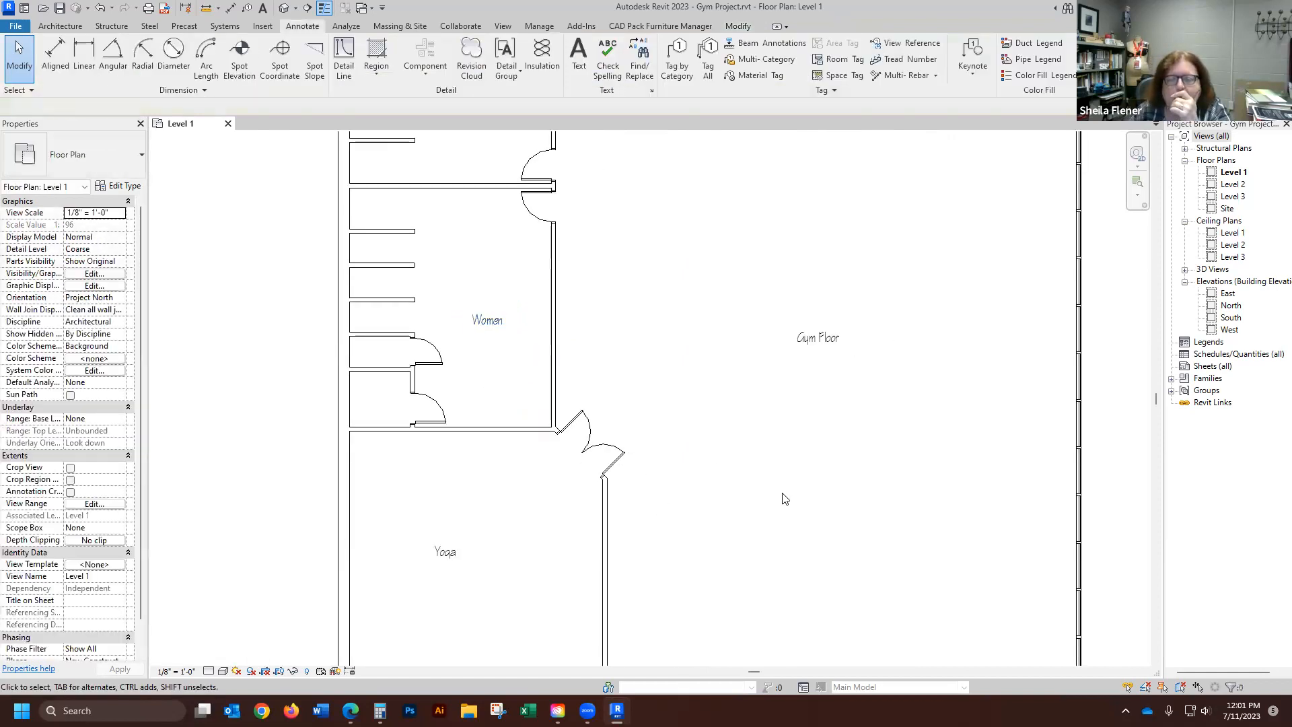
# - Run a spelling check on the Level 1 plan's text labels and dismiss its message
pyautogui.scroll(-5, 642, 481)
pyautogui.scroll(5, 548, 470)
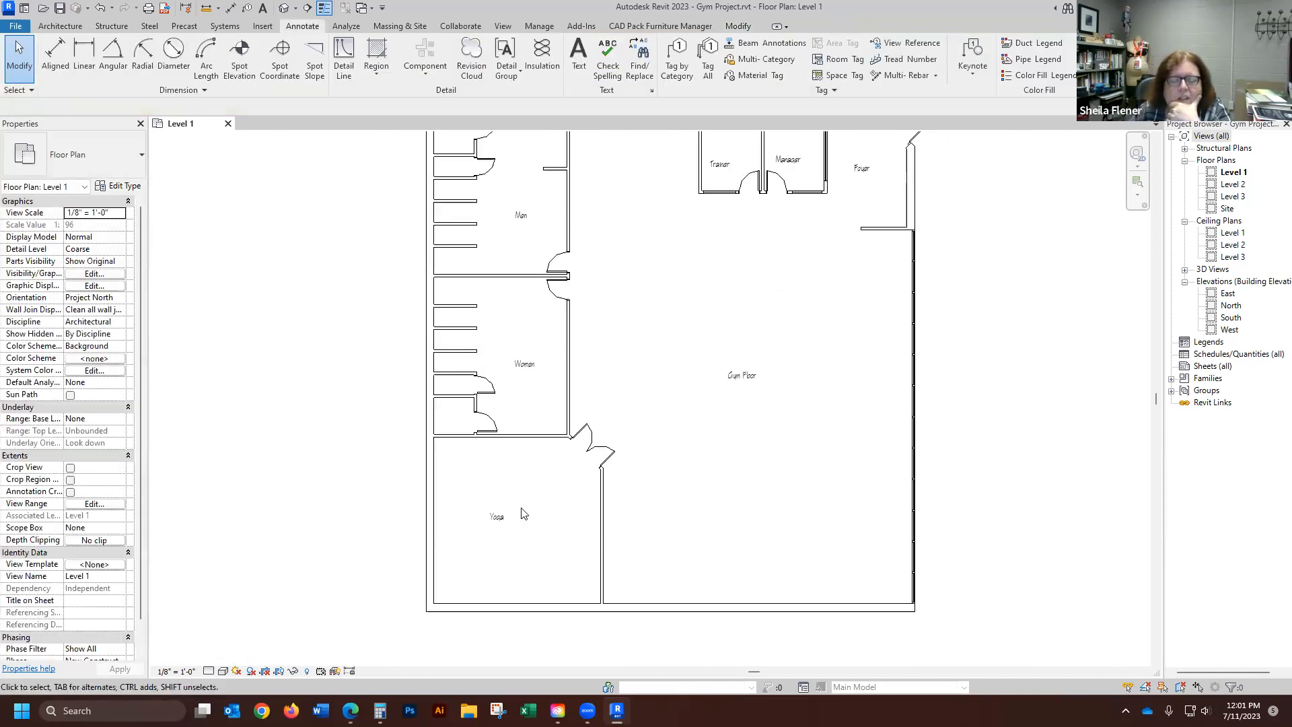
pyautogui.scroll(-2, 424, 454)
pyautogui.scroll(-2, 435, 459)
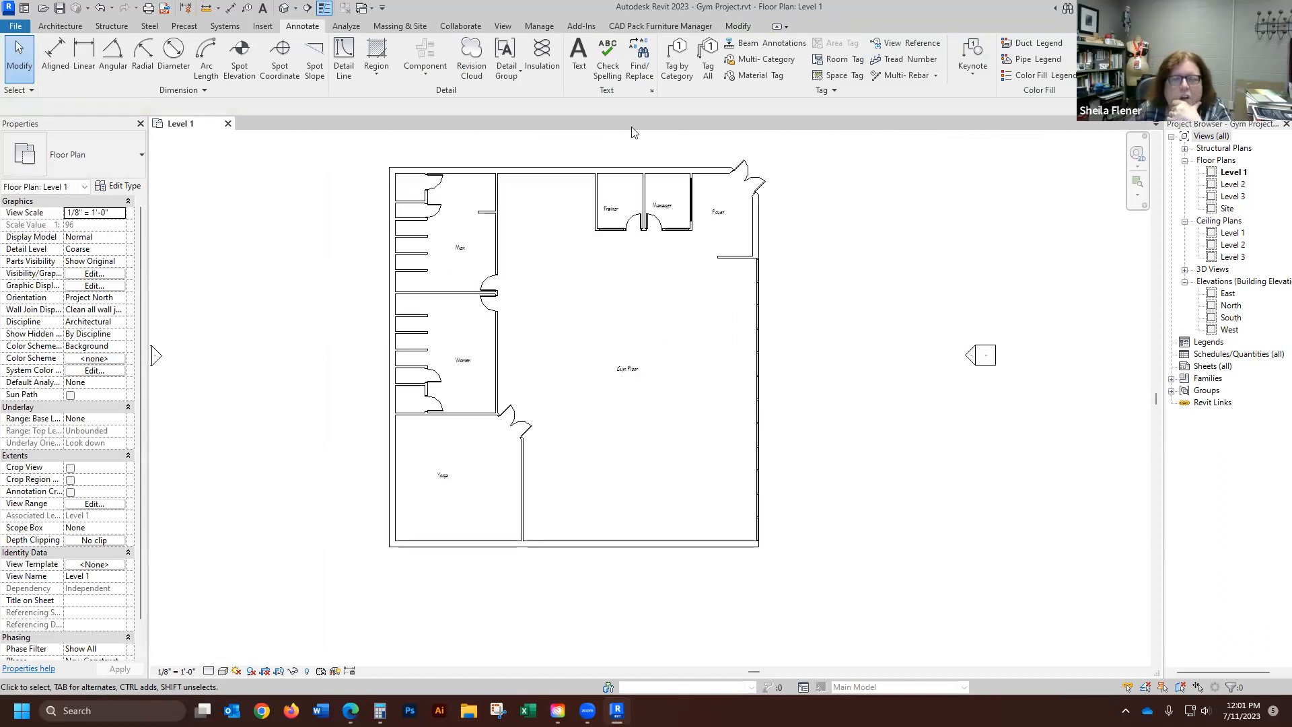
pyautogui.click(614, 64)
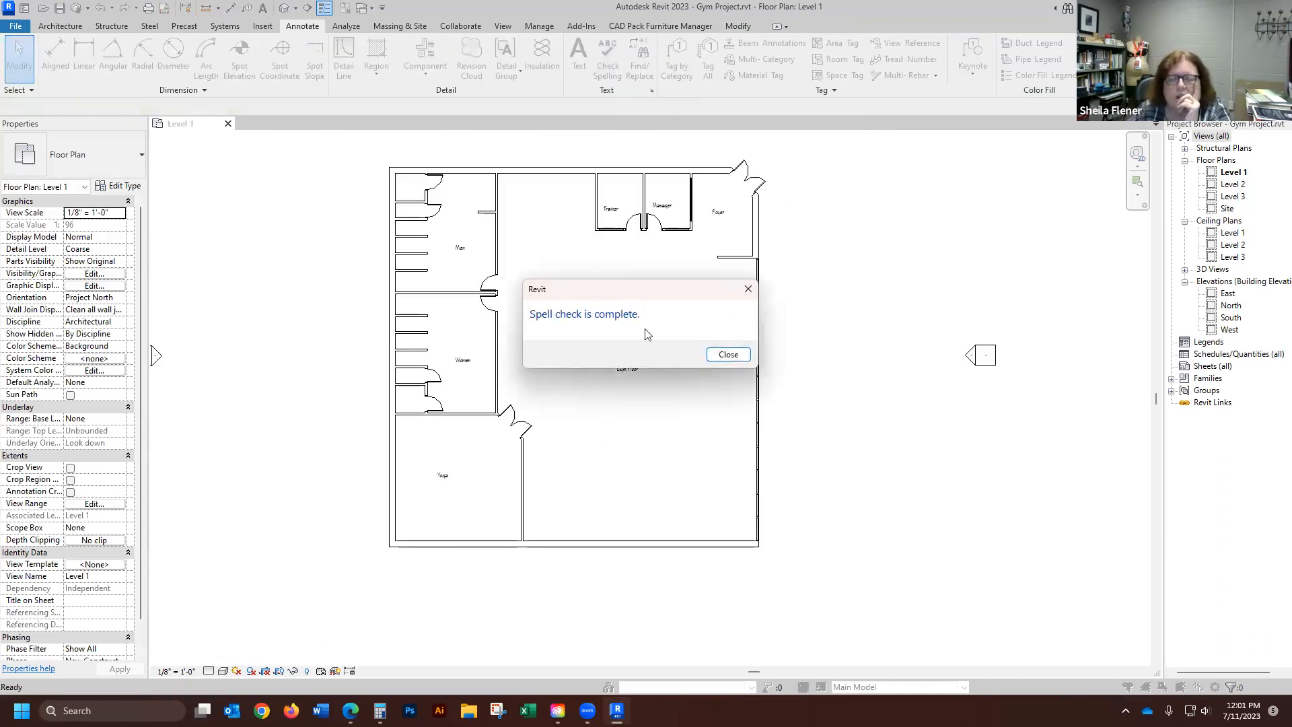
pyautogui.click(729, 354)
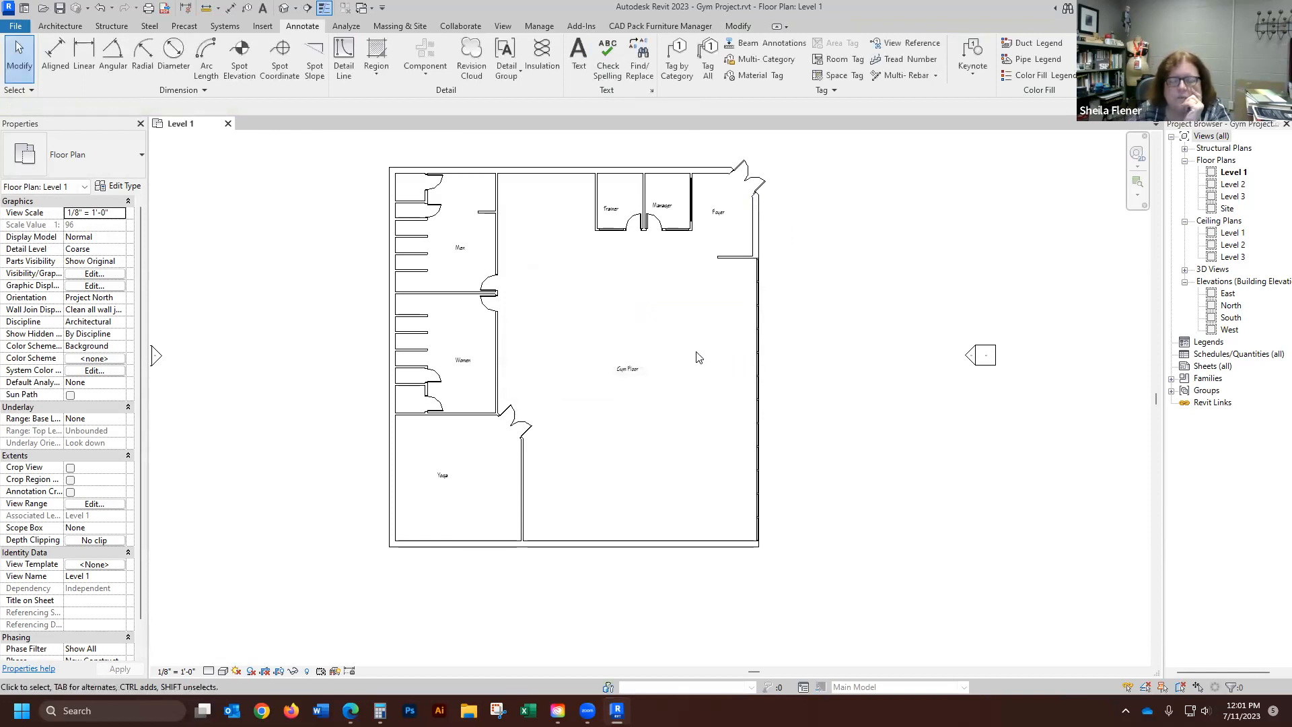
# - Duplicate the Level 1 floor plan view without its detailing
pyautogui.scroll(-1, 674, 358)
pyautogui.scroll(1, 652, 281)
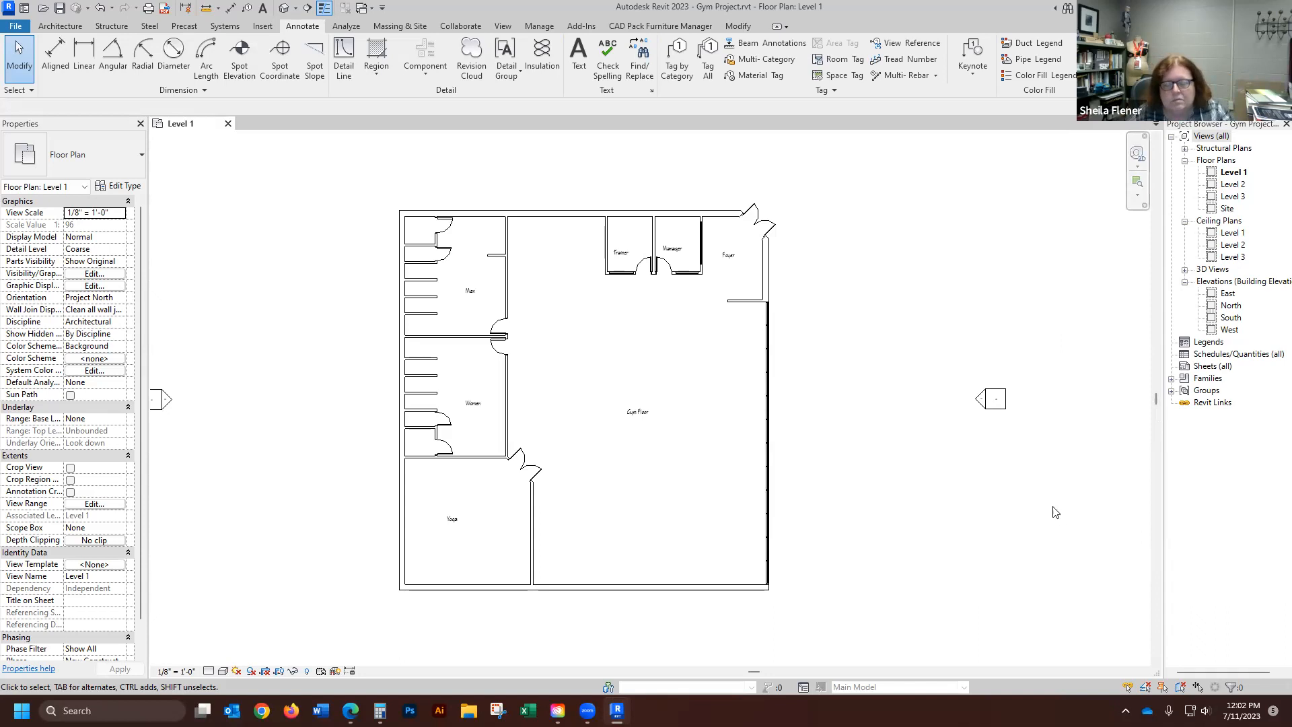
pyautogui.rightClick(1232, 174)
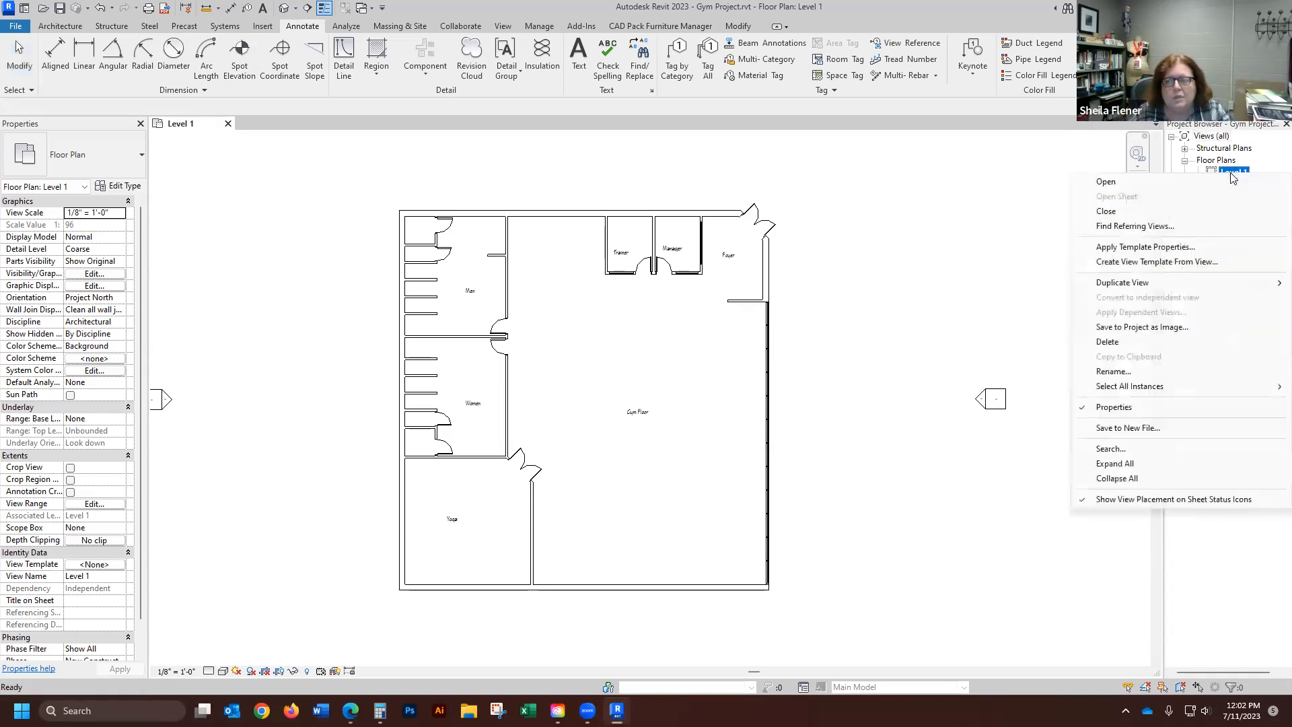
pyautogui.moveTo(1122, 287)
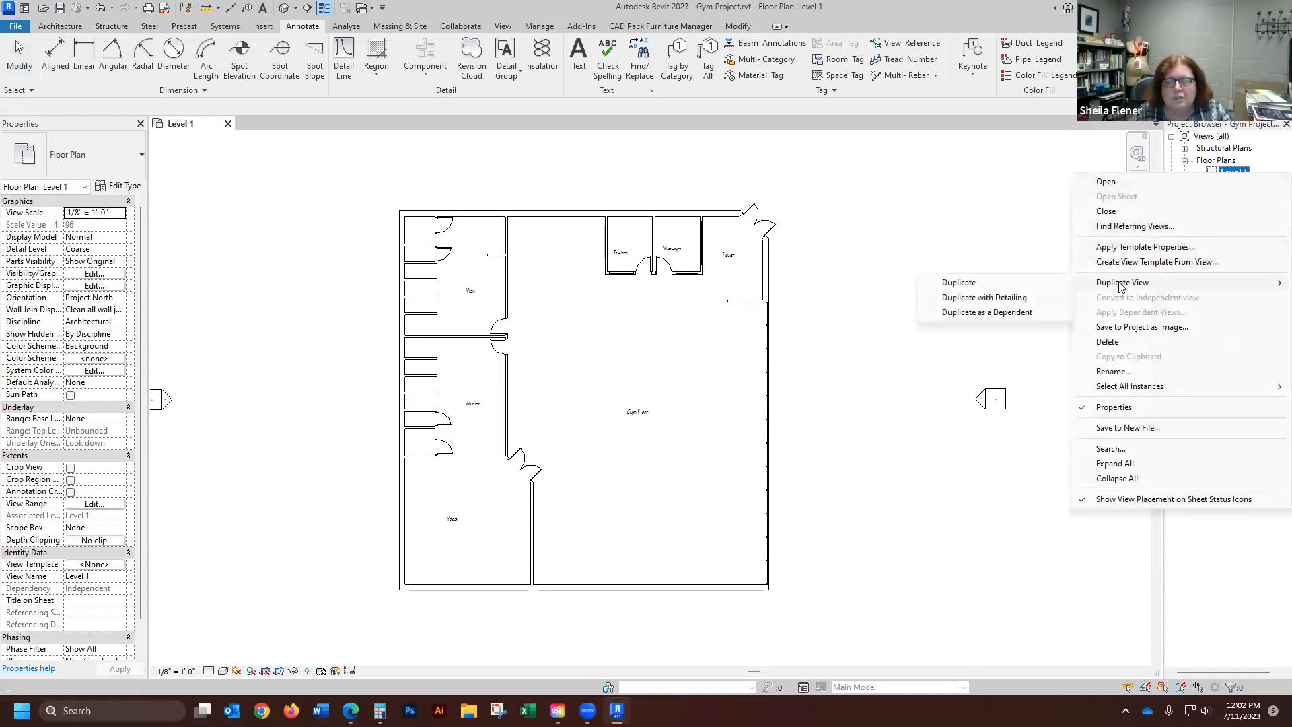
pyautogui.click(960, 283)
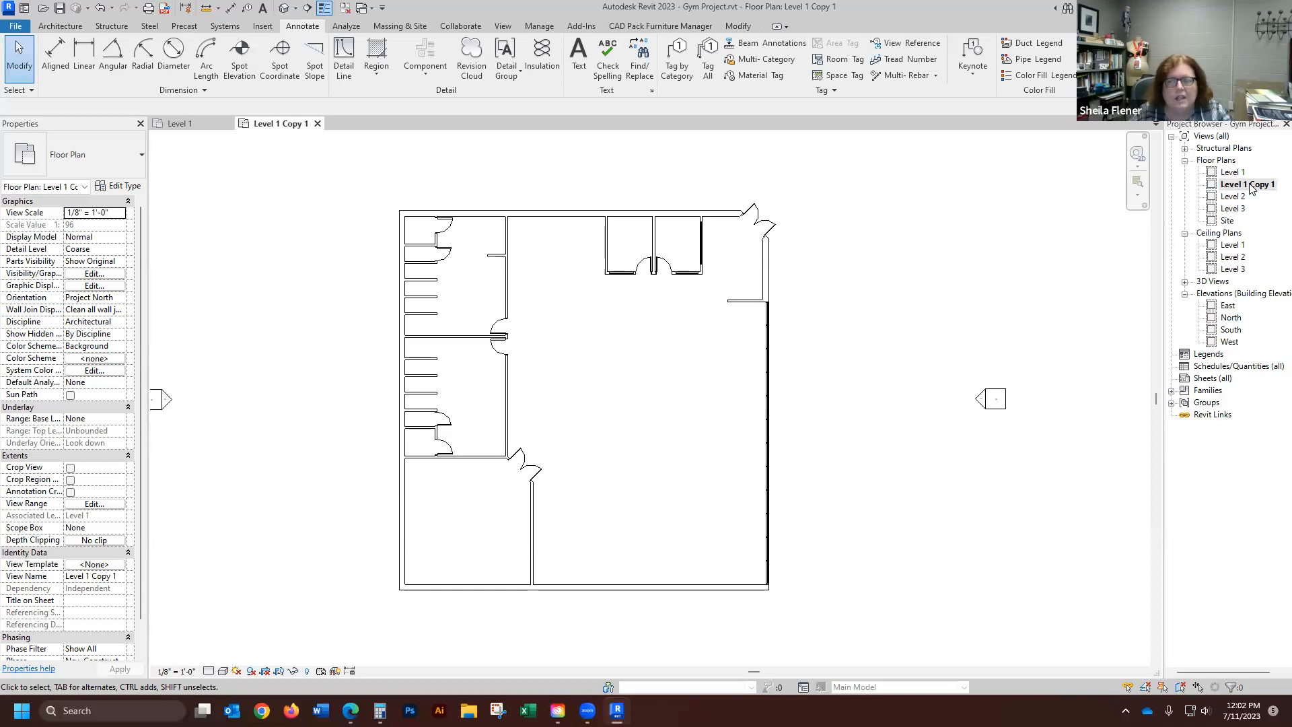
# - Rename the duplicated floor plan view as Furniture Plan
pyautogui.rightClick(1250, 185)
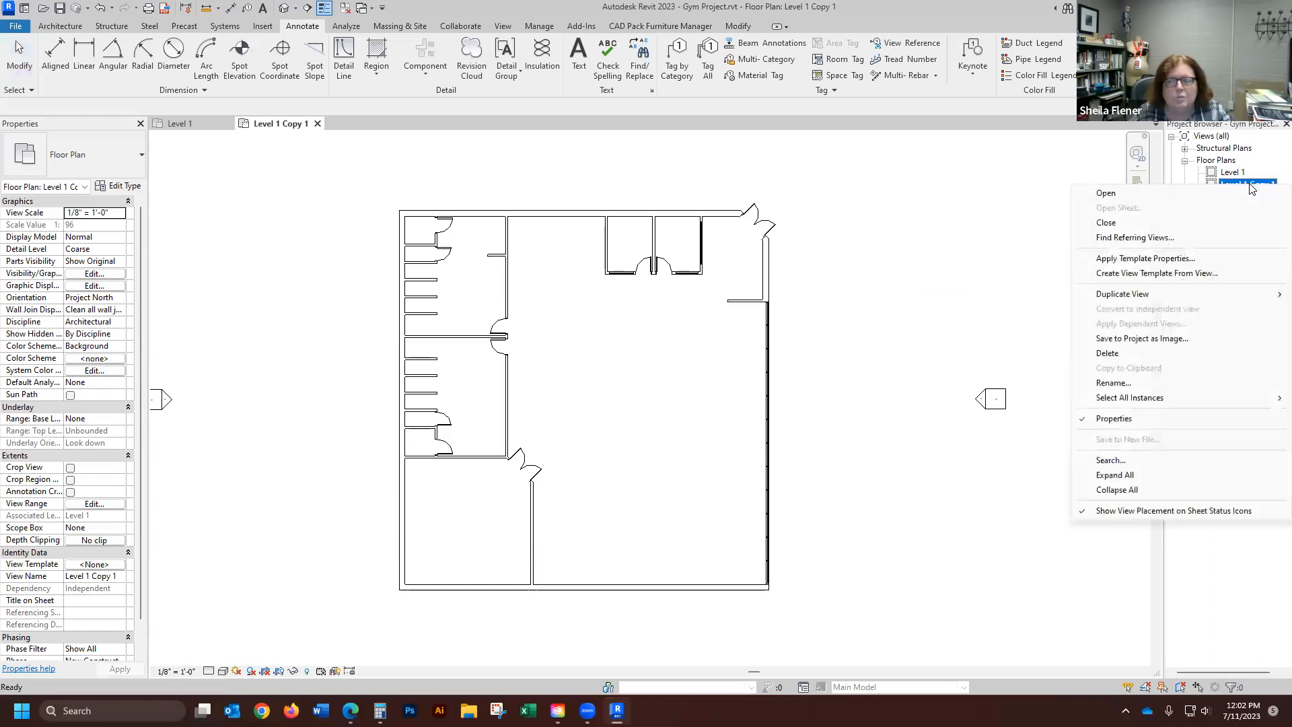
pyautogui.click(1112, 382)
pyautogui.write('Furniture Plan')
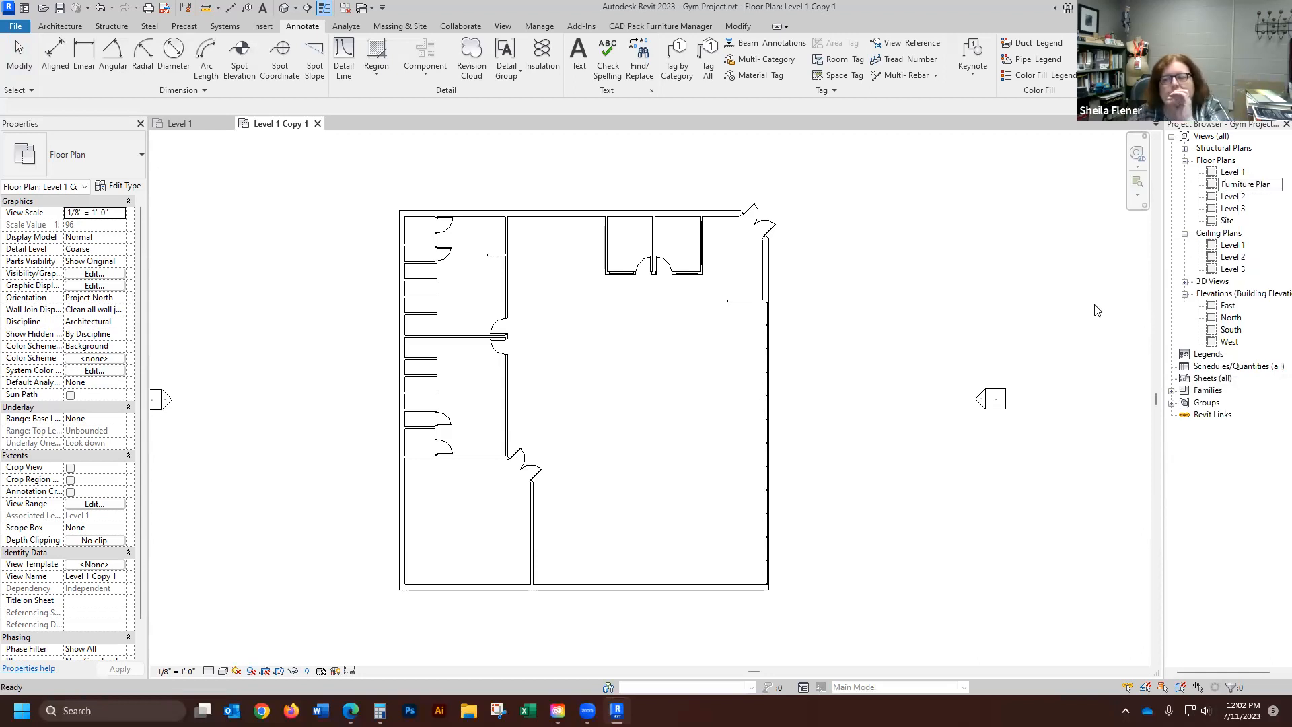
pyautogui.press('Return')
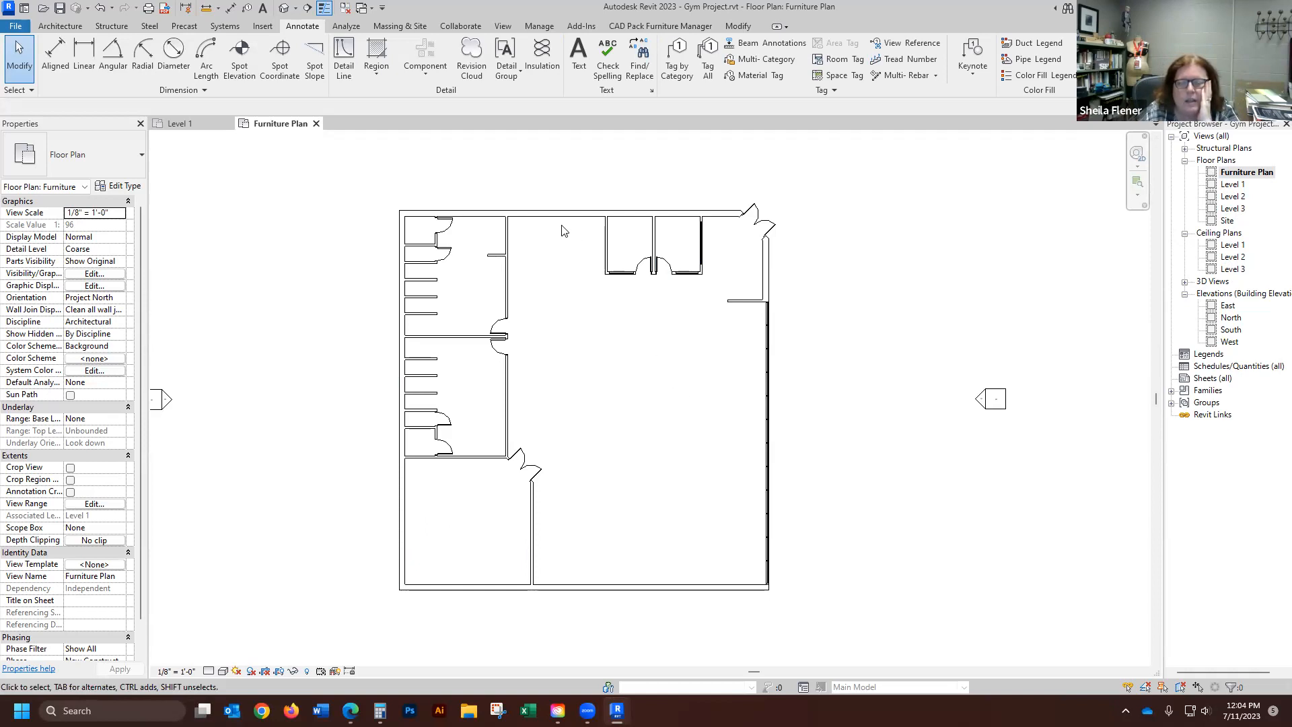
# - Start an architectural floor in the Furniture Plan using the Wood Joist 10" - Ceramic Tile type
pyautogui.scroll(4, 738, 230)
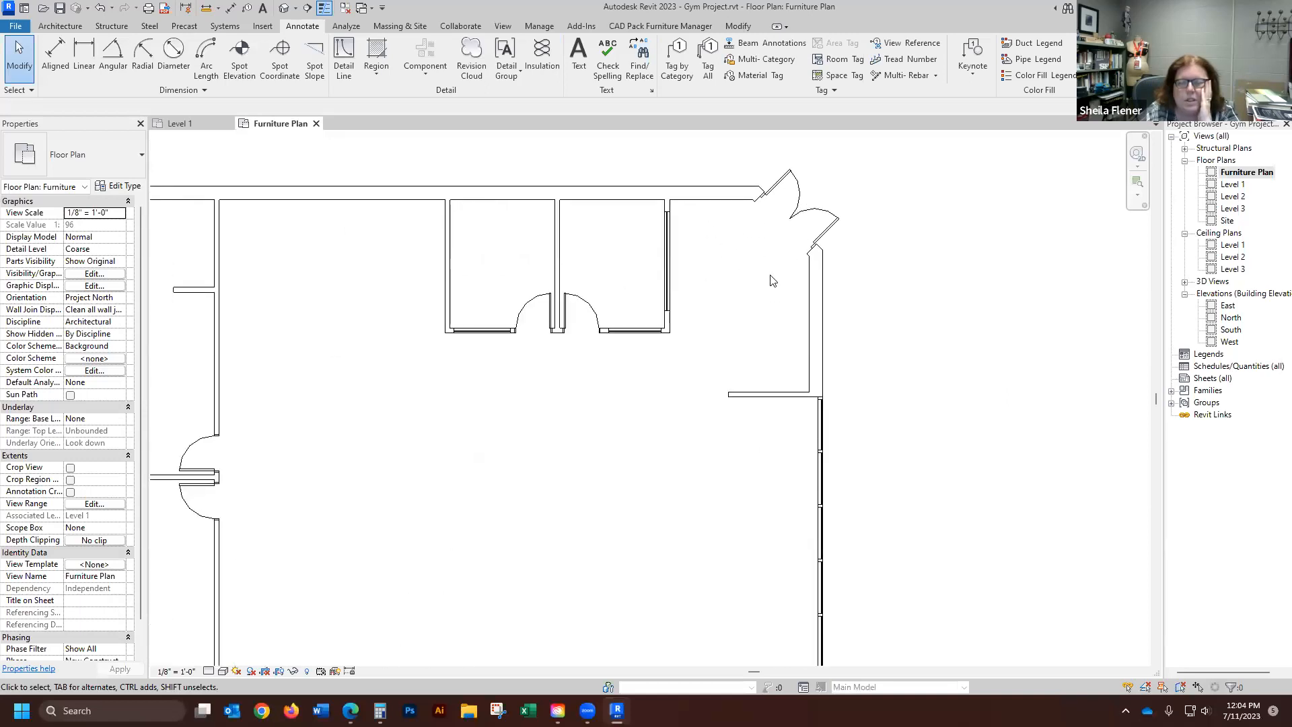
pyautogui.scroll(-2, 796, 288)
pyautogui.scroll(-2, 866, 327)
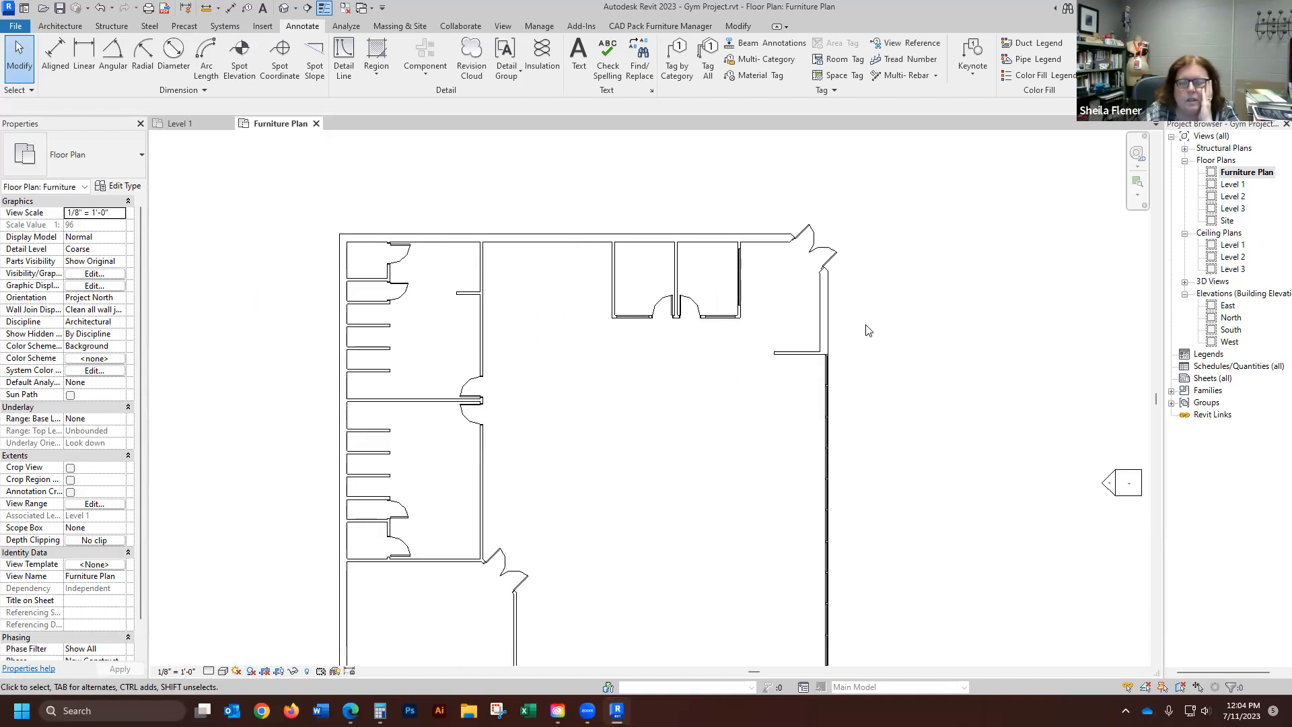
pyautogui.scroll(1, 801, 311)
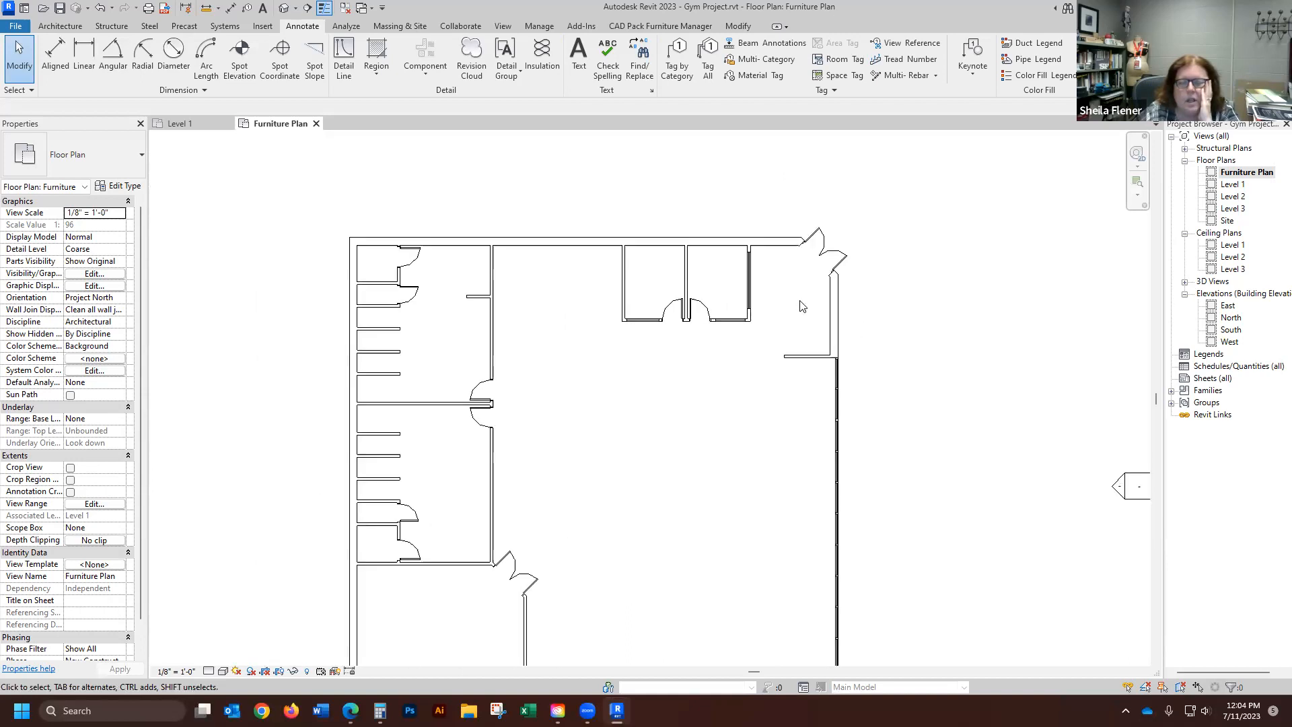
pyautogui.scroll(-1, 823, 308)
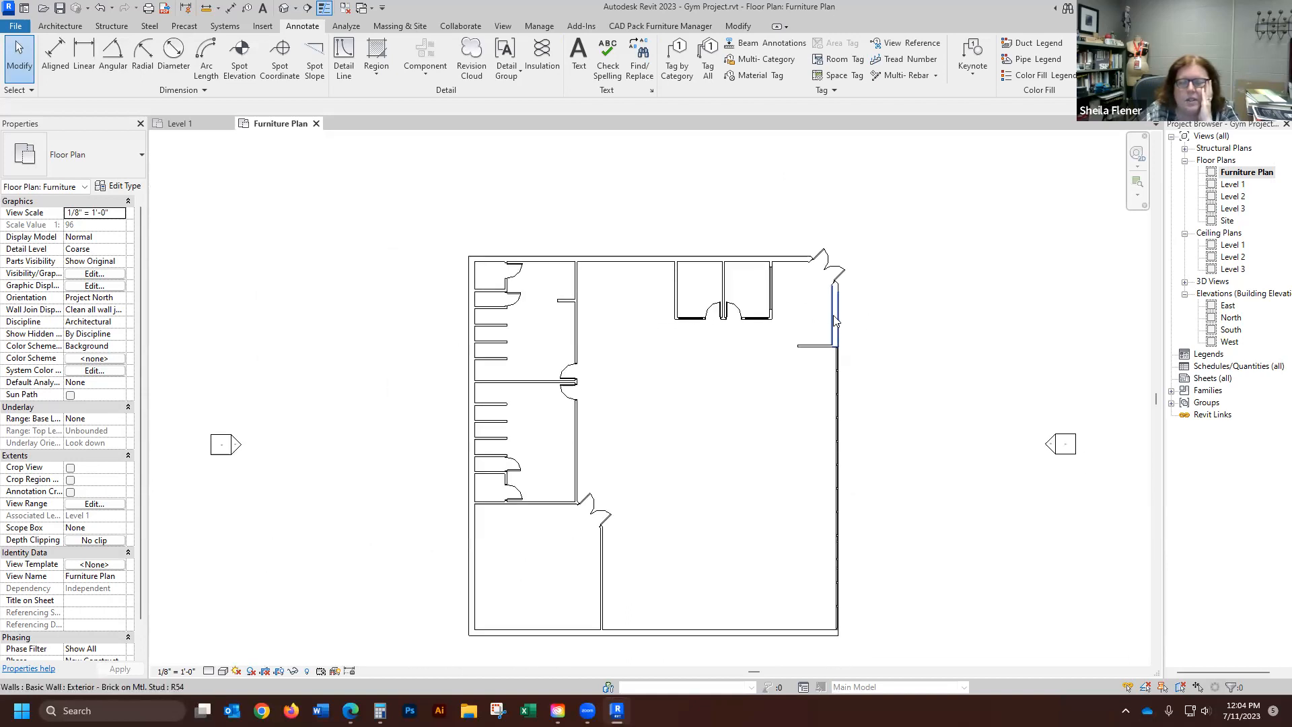
pyautogui.scroll(1, 768, 354)
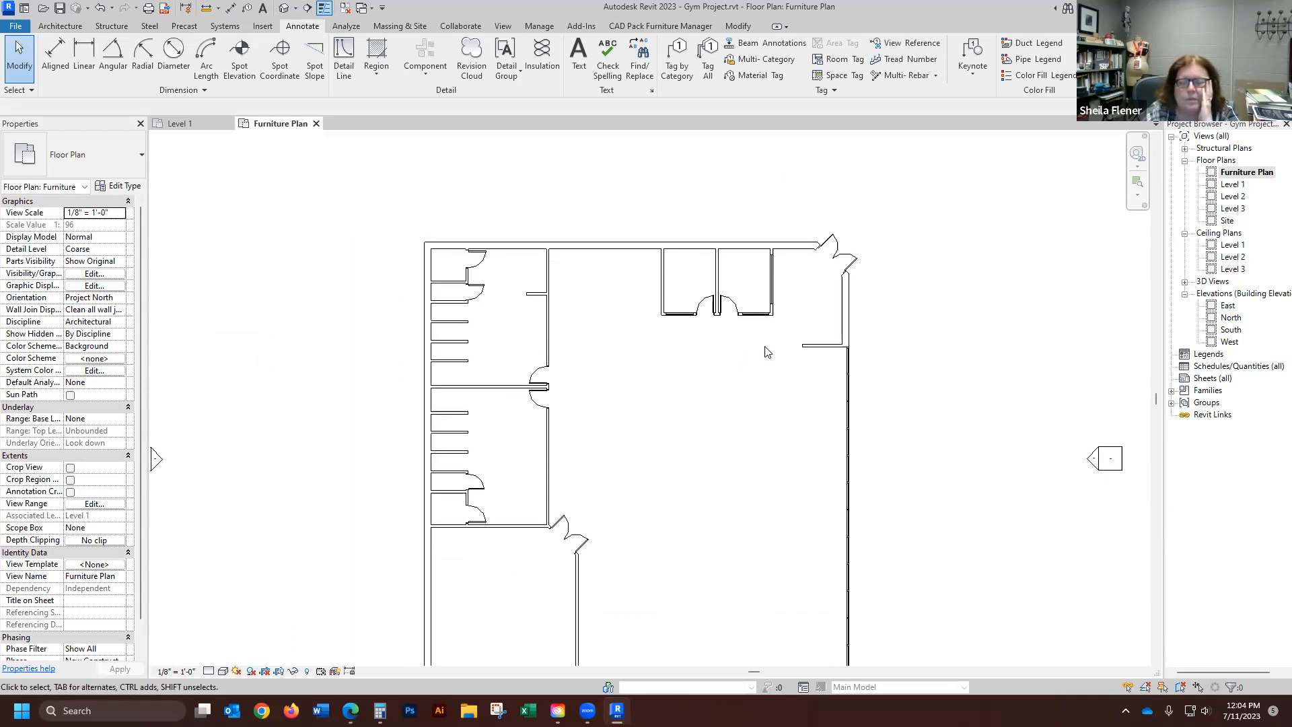
pyautogui.scroll(2, 839, 259)
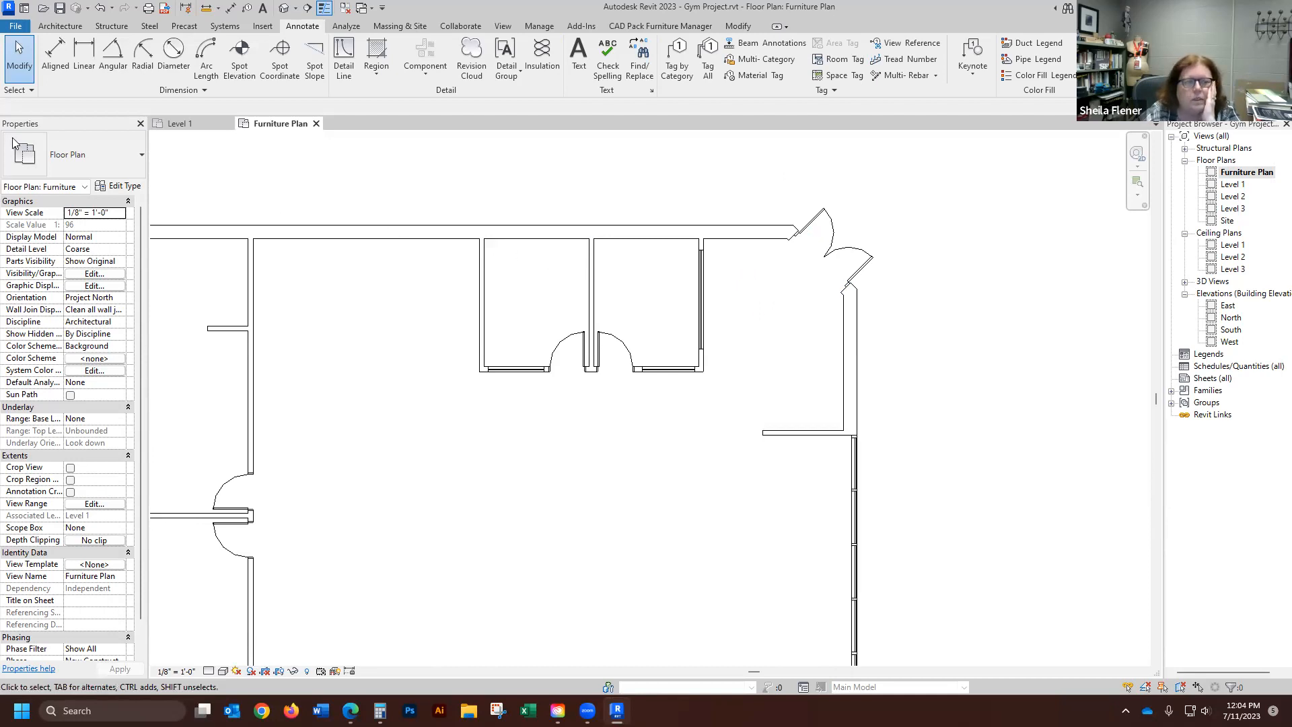
pyautogui.click(61, 26)
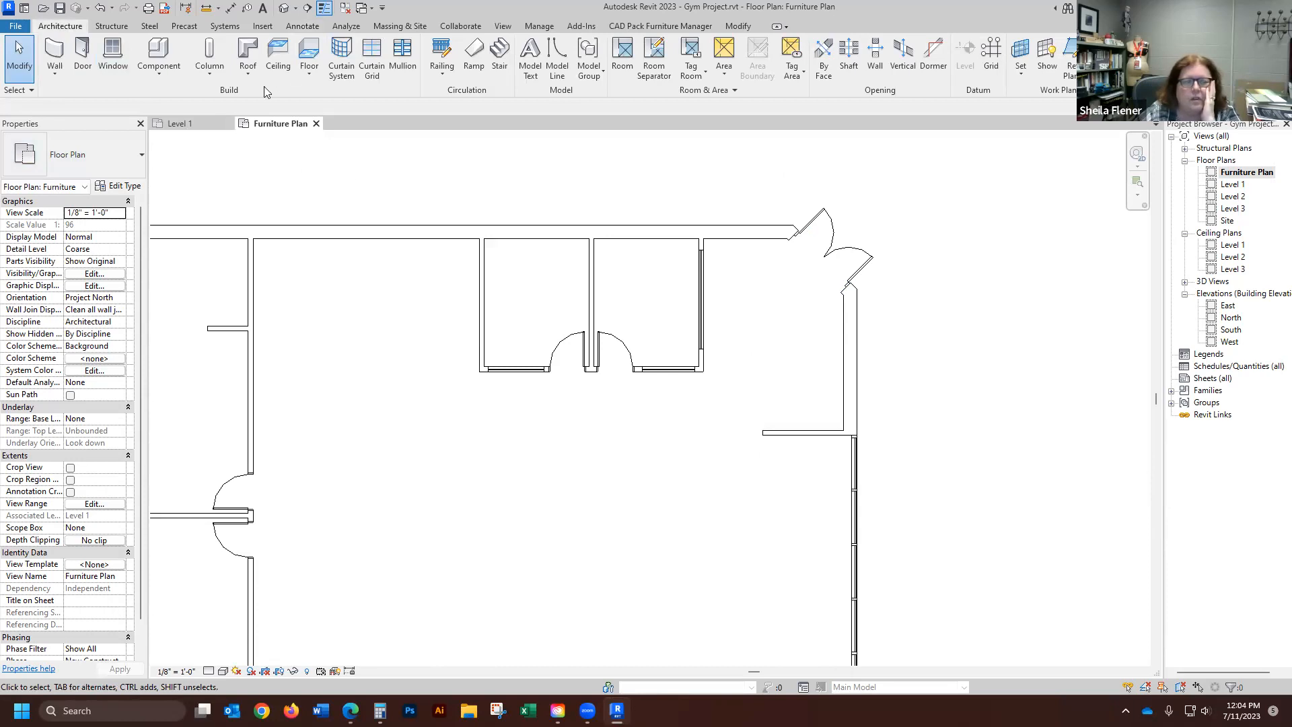
pyautogui.click(311, 54)
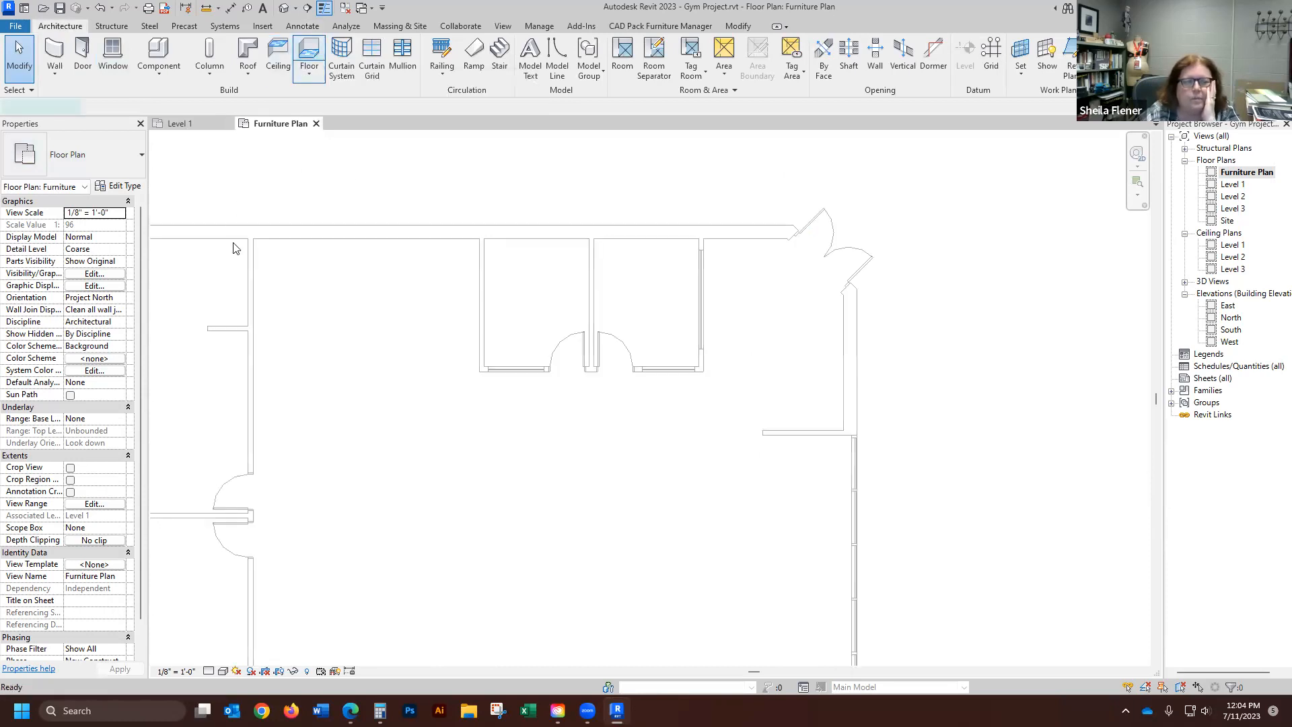
pyautogui.click(138, 158)
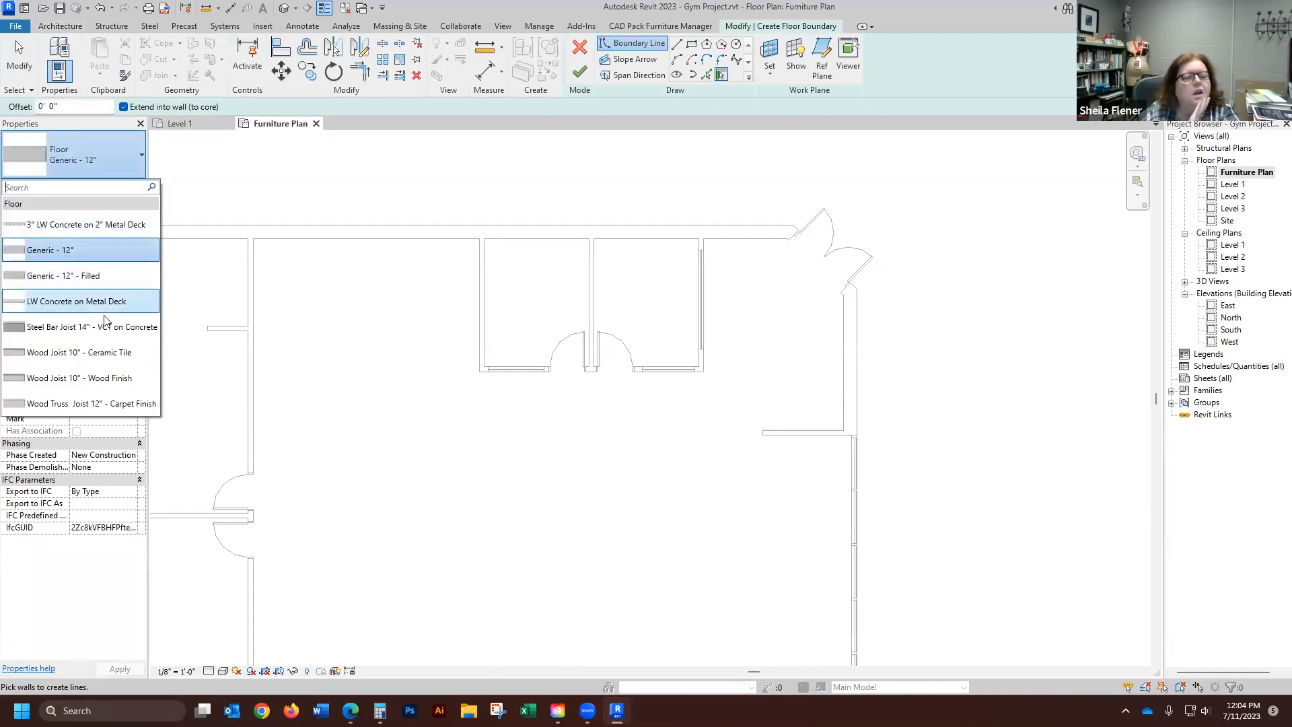
pyautogui.click(94, 353)
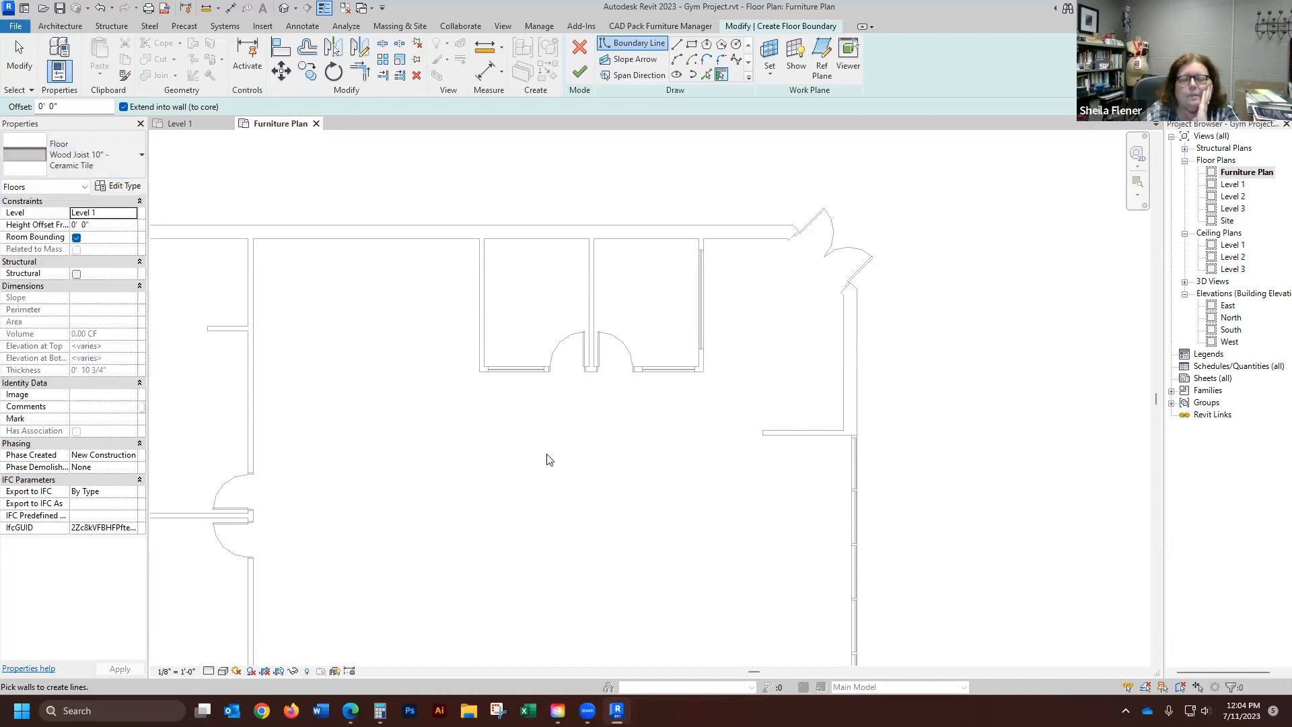
# - Sketch the foyer floor boundary with straight lines from the adjoining office's upper wall corner along the north wall and around the entrance's upper jamb
pyautogui.click(678, 45)
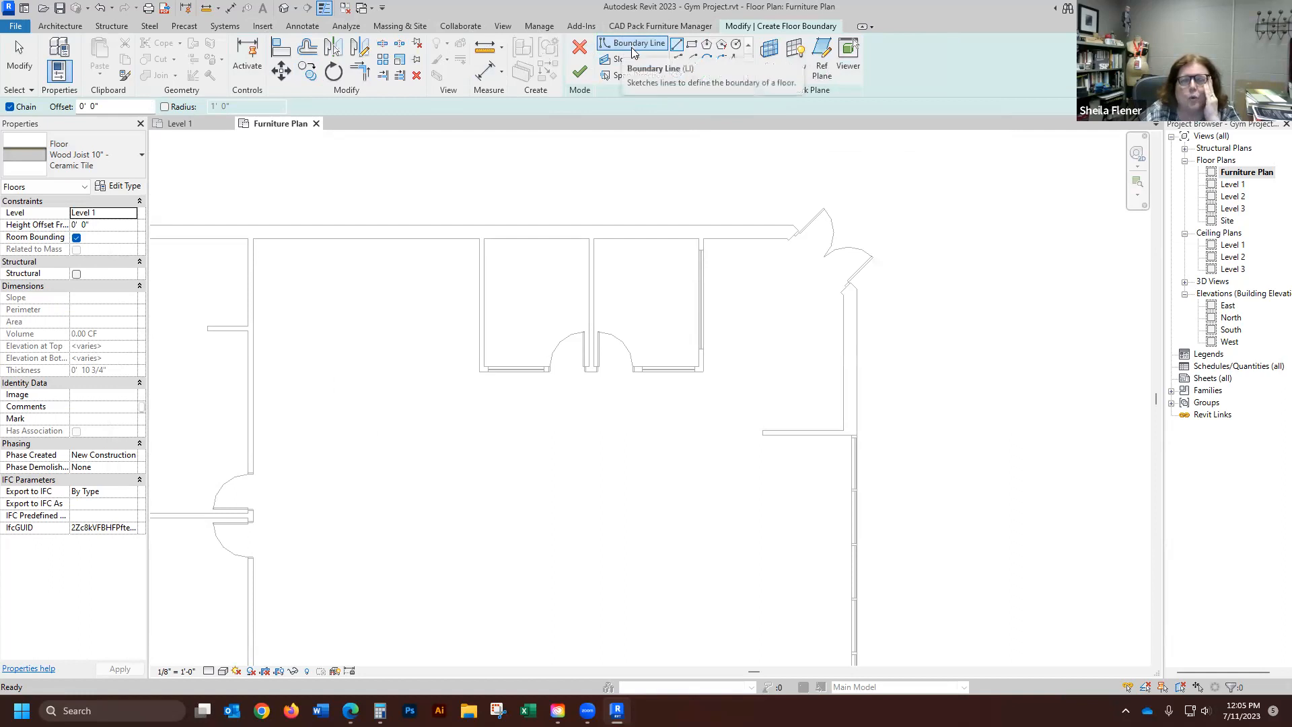
pyautogui.click(679, 46)
pyautogui.scroll(1, 851, 242)
pyautogui.scroll(1, 807, 309)
pyautogui.scroll(1, 803, 311)
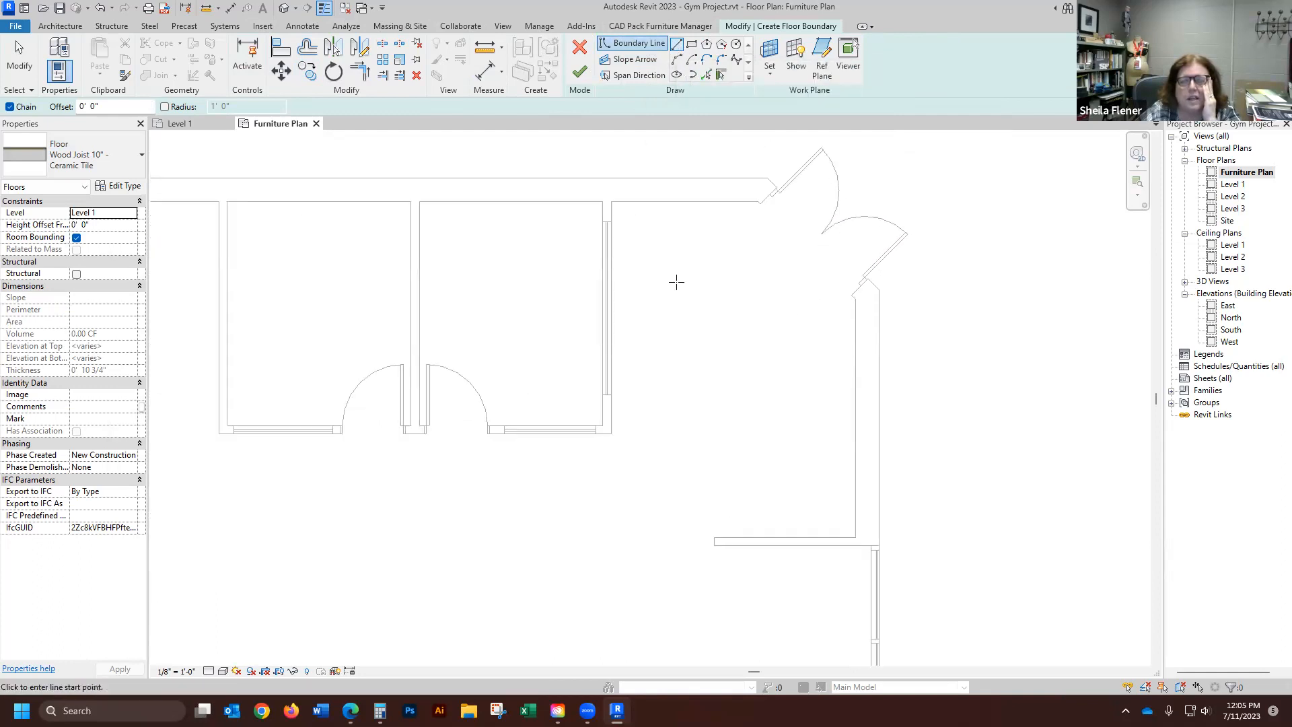
pyautogui.click(611, 200)
pyautogui.scroll(3, 774, 194)
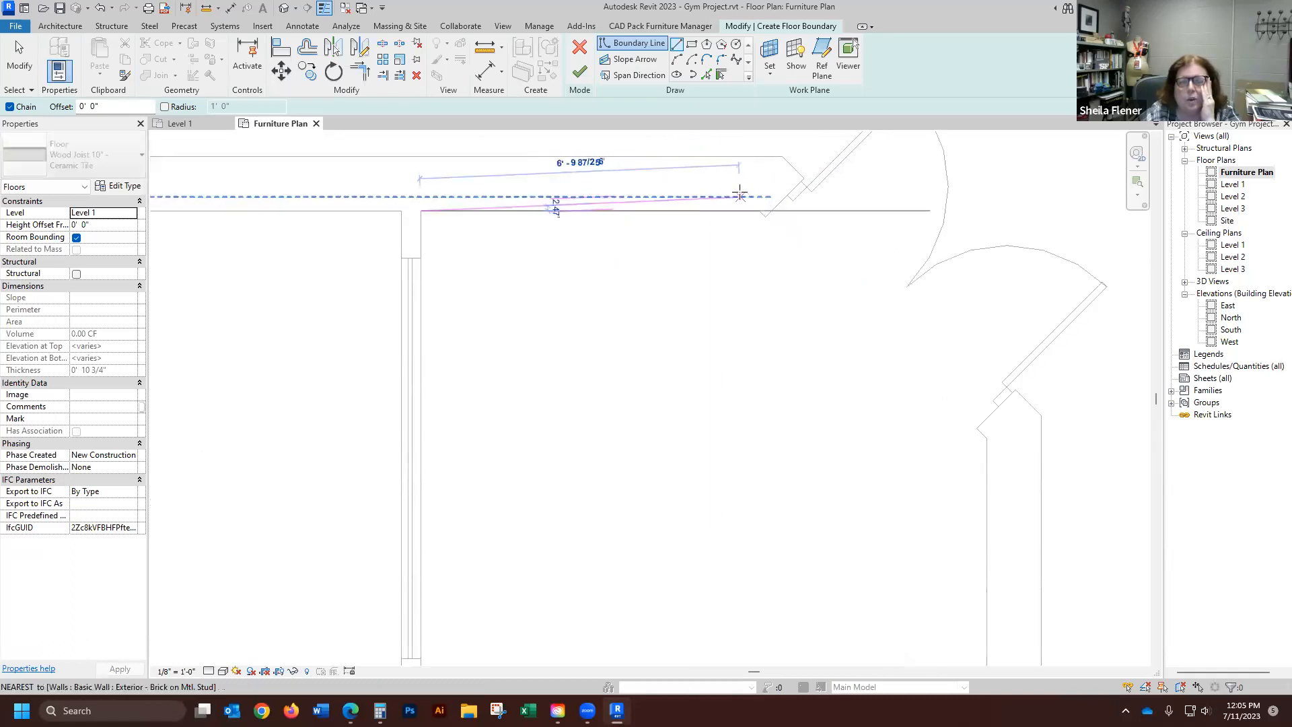
pyautogui.click(788, 220)
pyautogui.scroll(4, 774, 216)
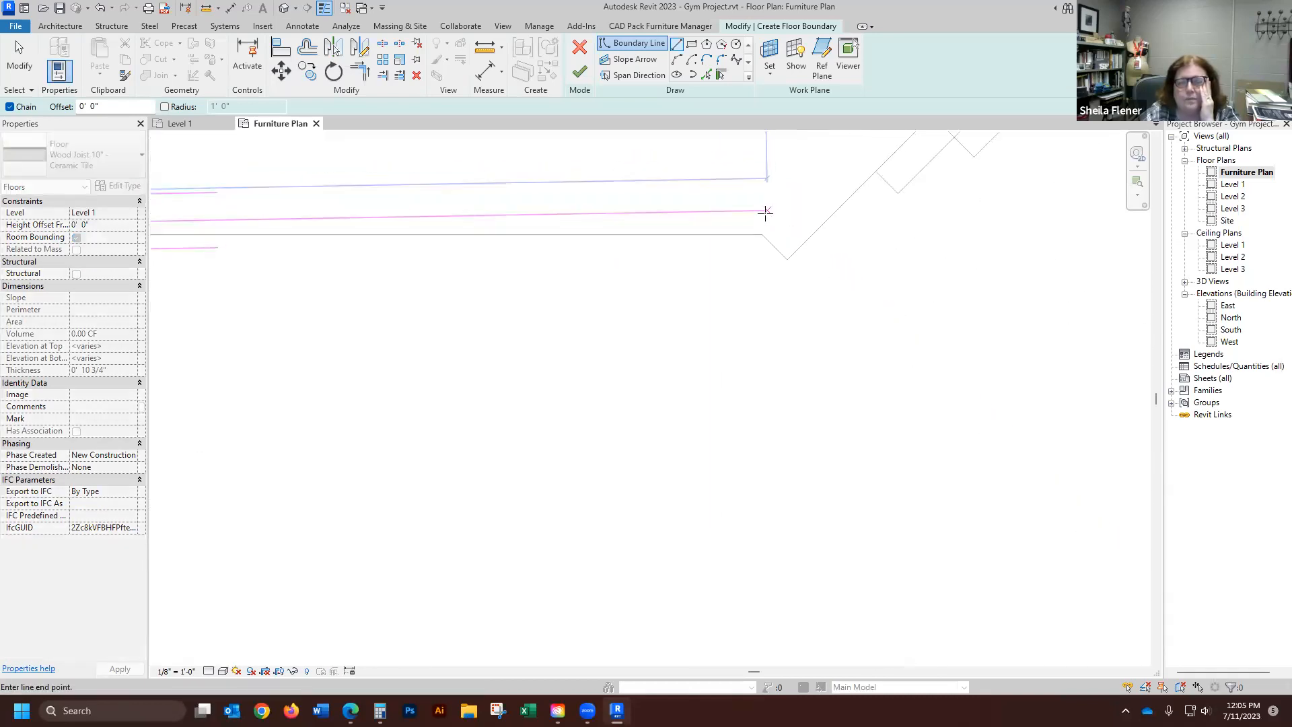
pyautogui.click(762, 234)
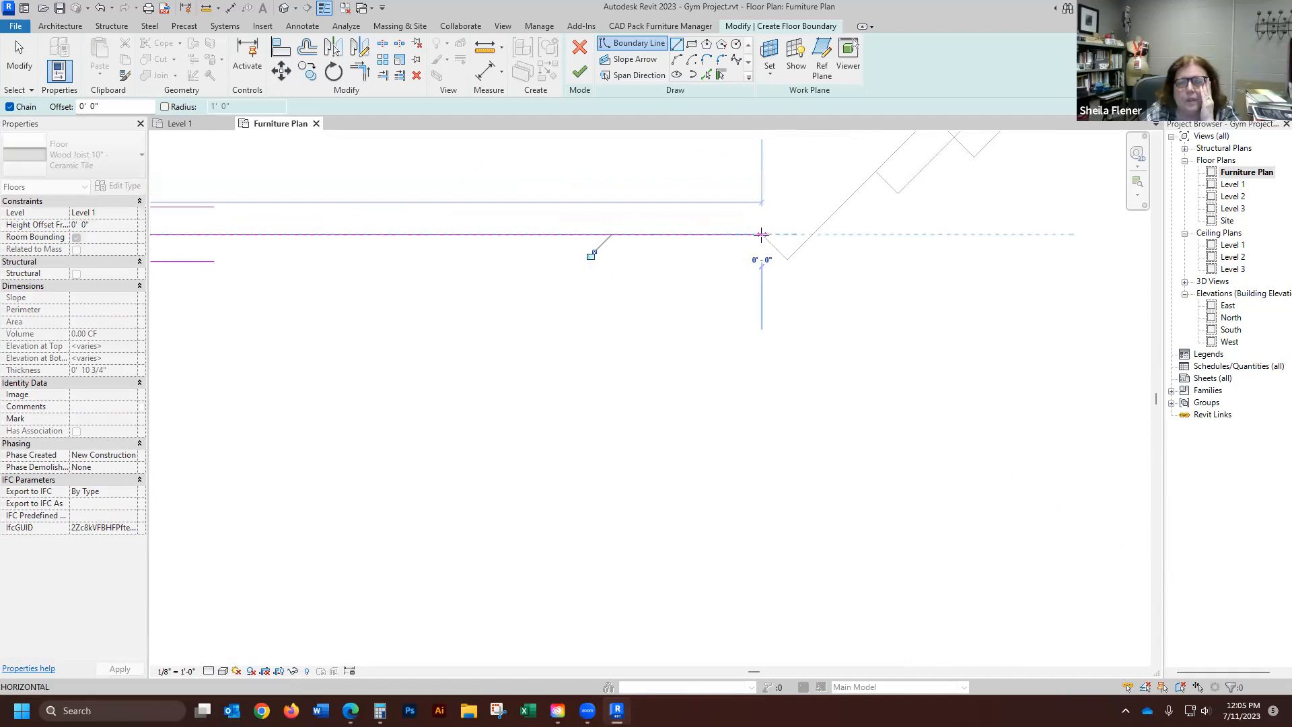
pyautogui.click(789, 257)
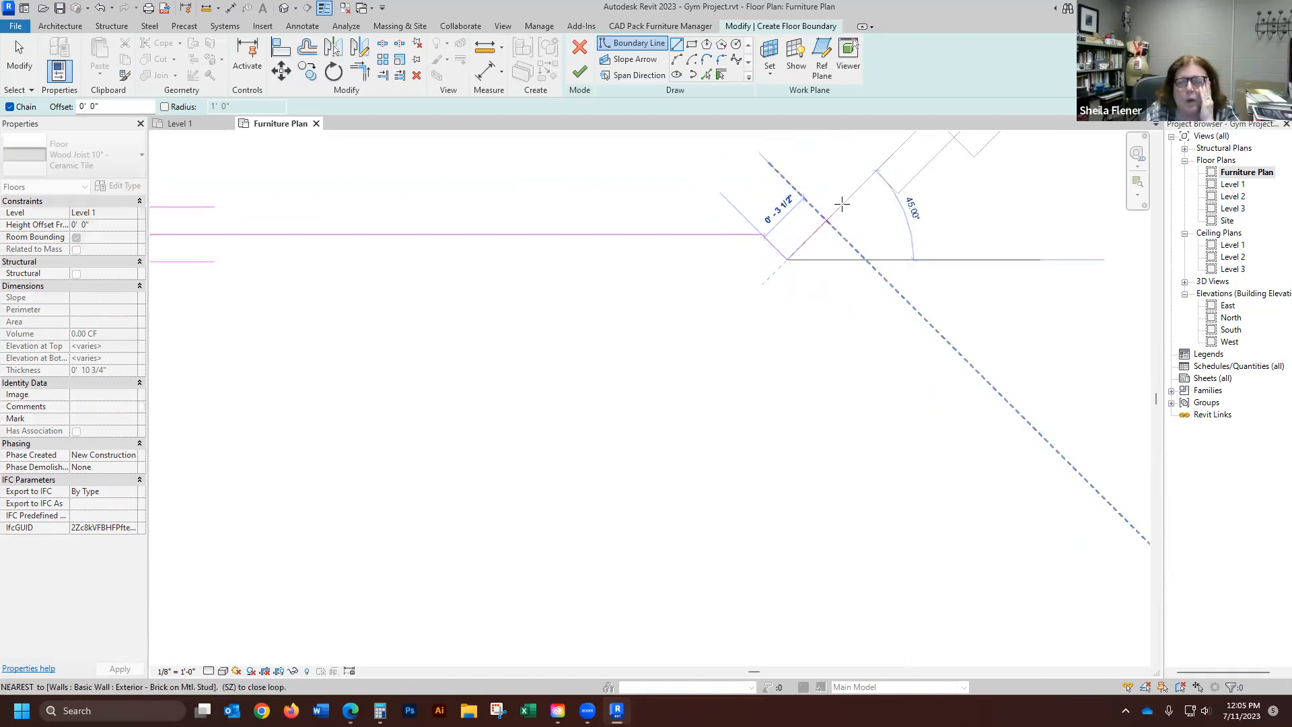
pyautogui.click(875, 172)
# - Continue the floor boundary diagonally across the double-door opening and around the lower jamb to the east wall's inner face
pyautogui.scroll(-4, 717, 191)
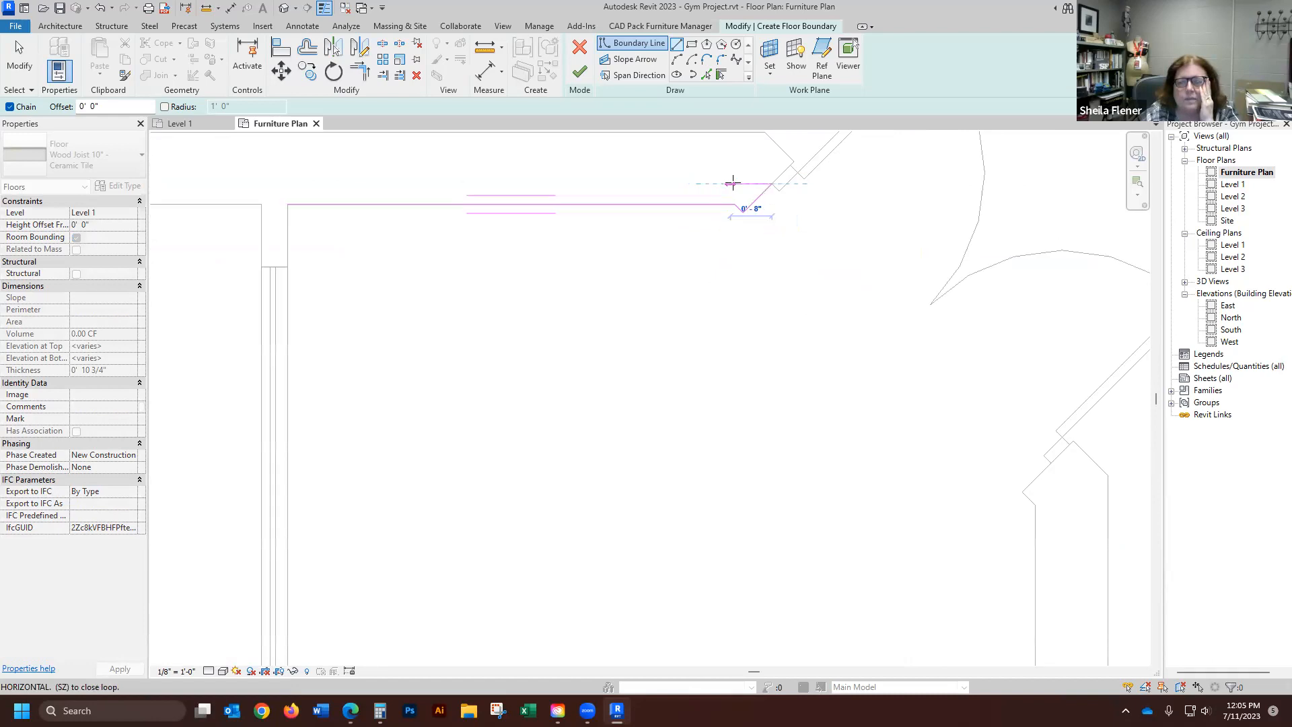
pyautogui.scroll(1, 971, 389)
pyautogui.scroll(2, 971, 389)
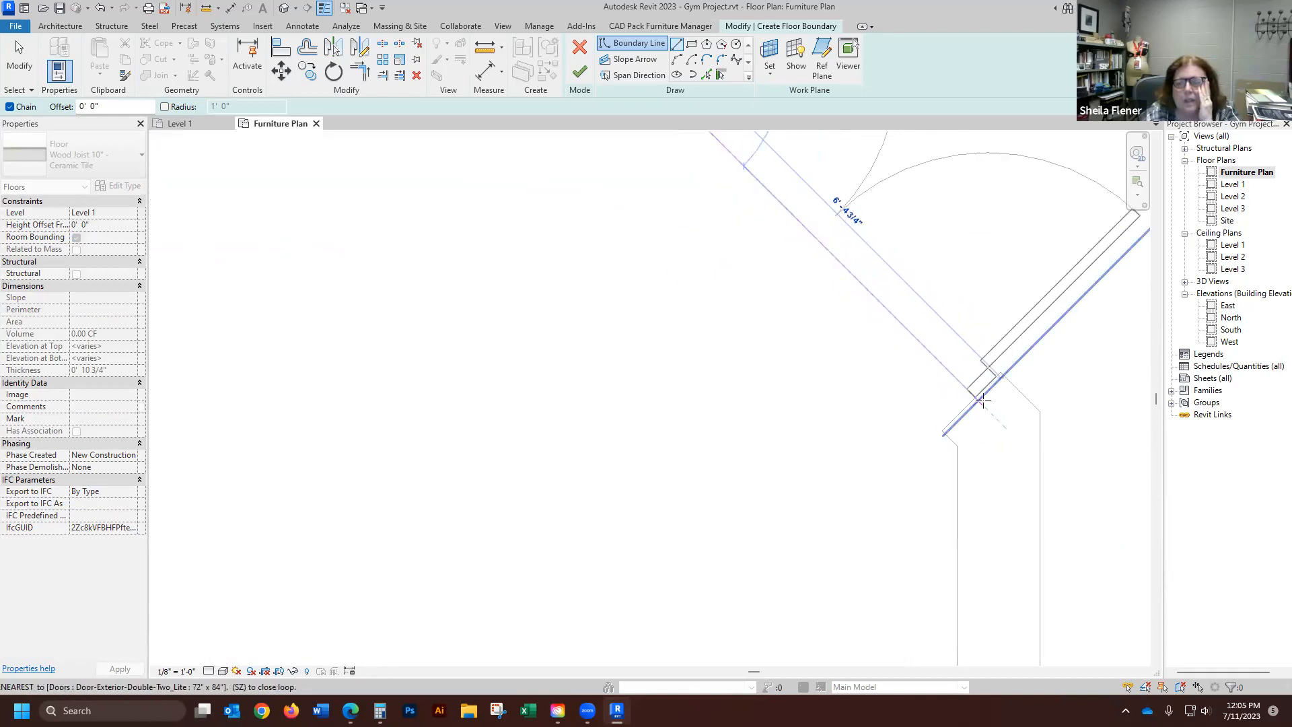
pyautogui.click(978, 400)
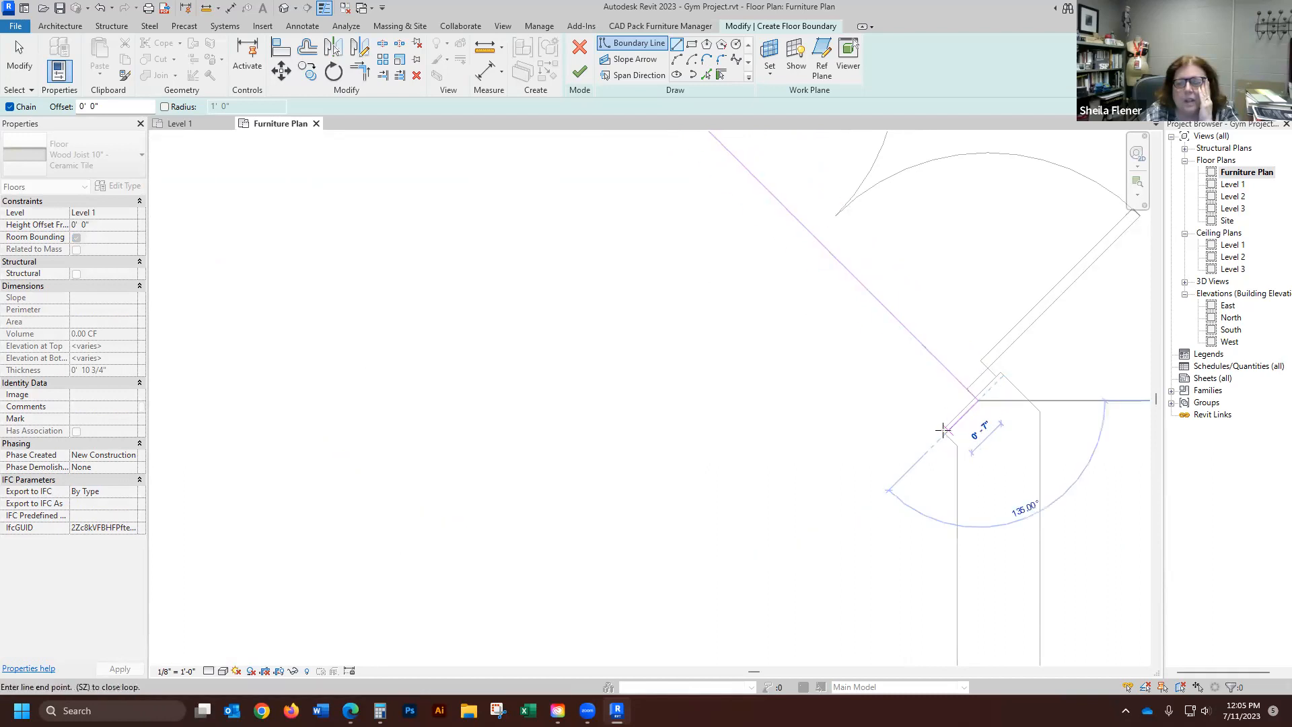
pyautogui.scroll(6, 975, 414)
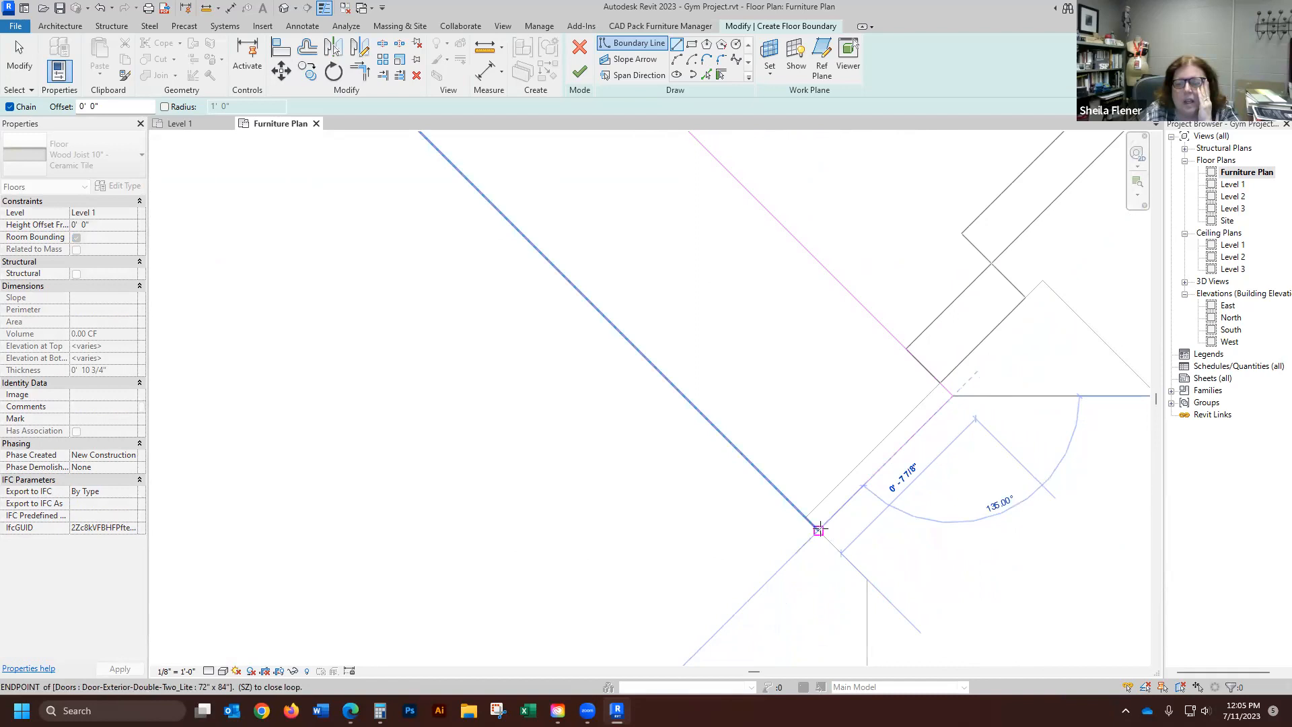
pyautogui.click(819, 531)
pyautogui.click(868, 578)
# - Extend the floor boundary down the east wall's inner face and along the short partition to its free end
pyautogui.scroll(-5, 816, 291)
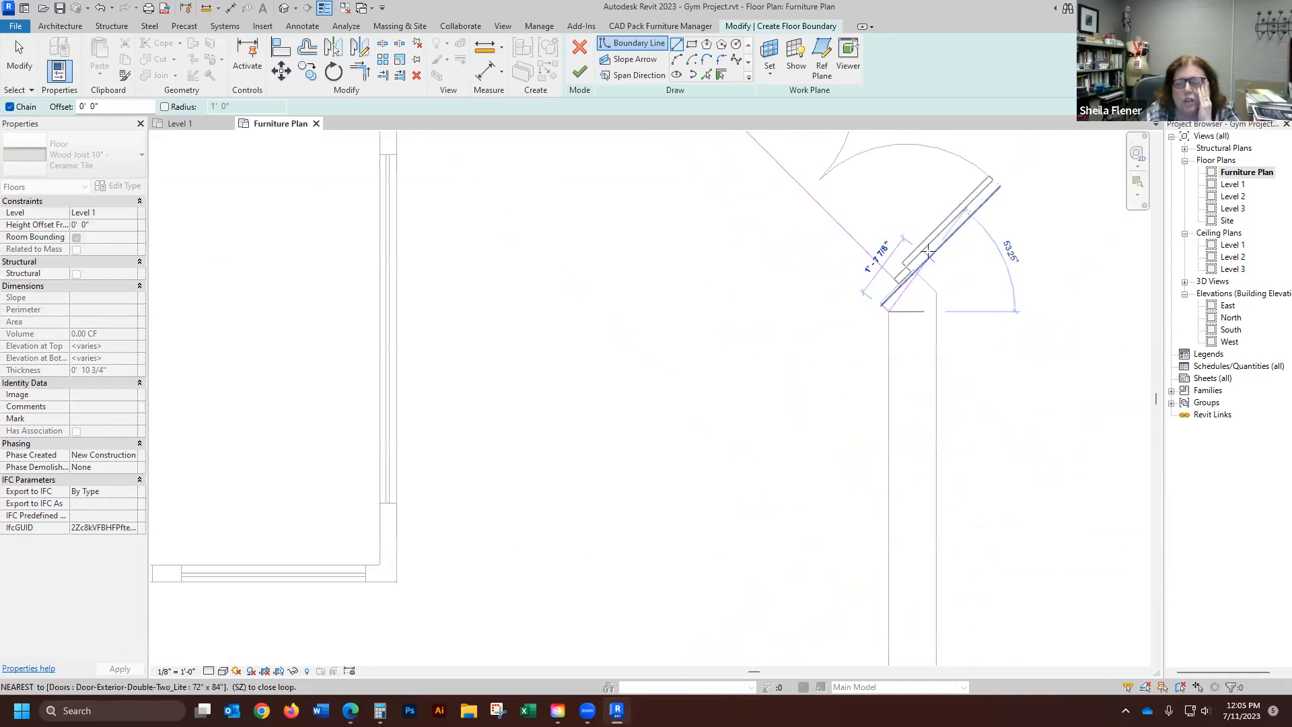
pyautogui.scroll(-3, 903, 512)
pyautogui.scroll(2, 904, 446)
pyautogui.click(906, 437)
pyautogui.scroll(1, 906, 442)
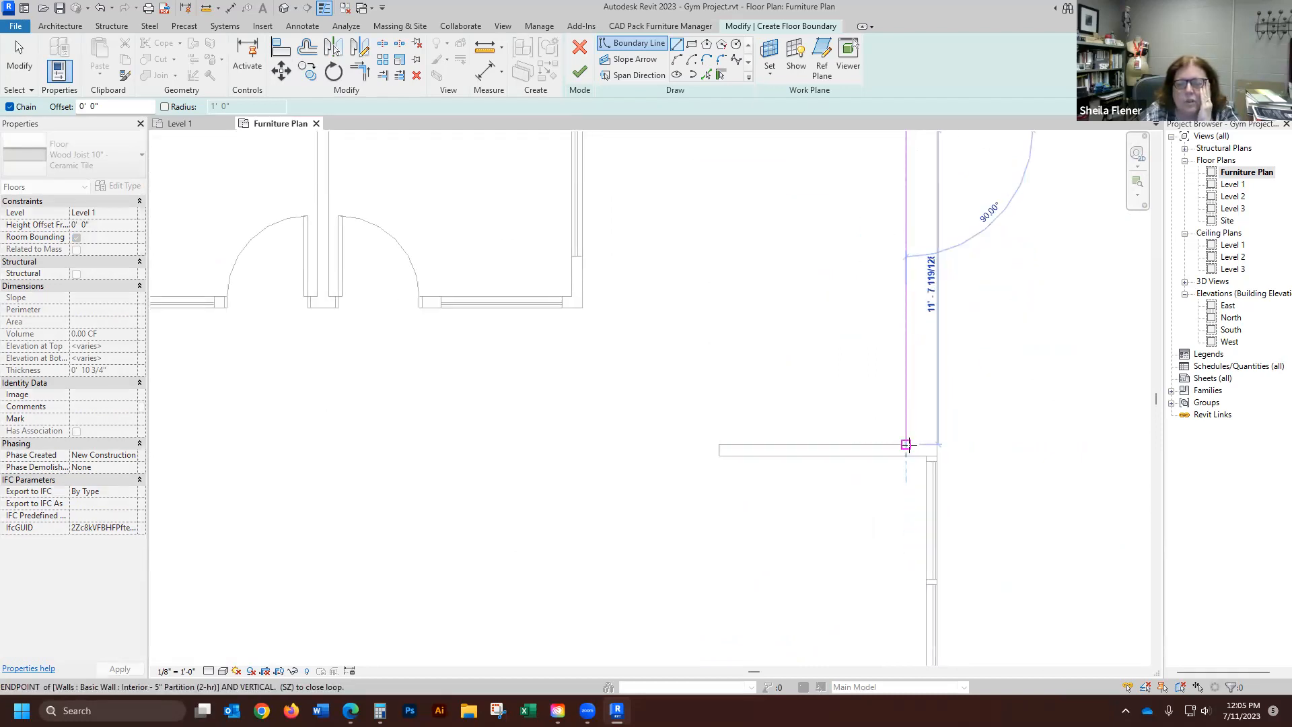
pyautogui.click(718, 444)
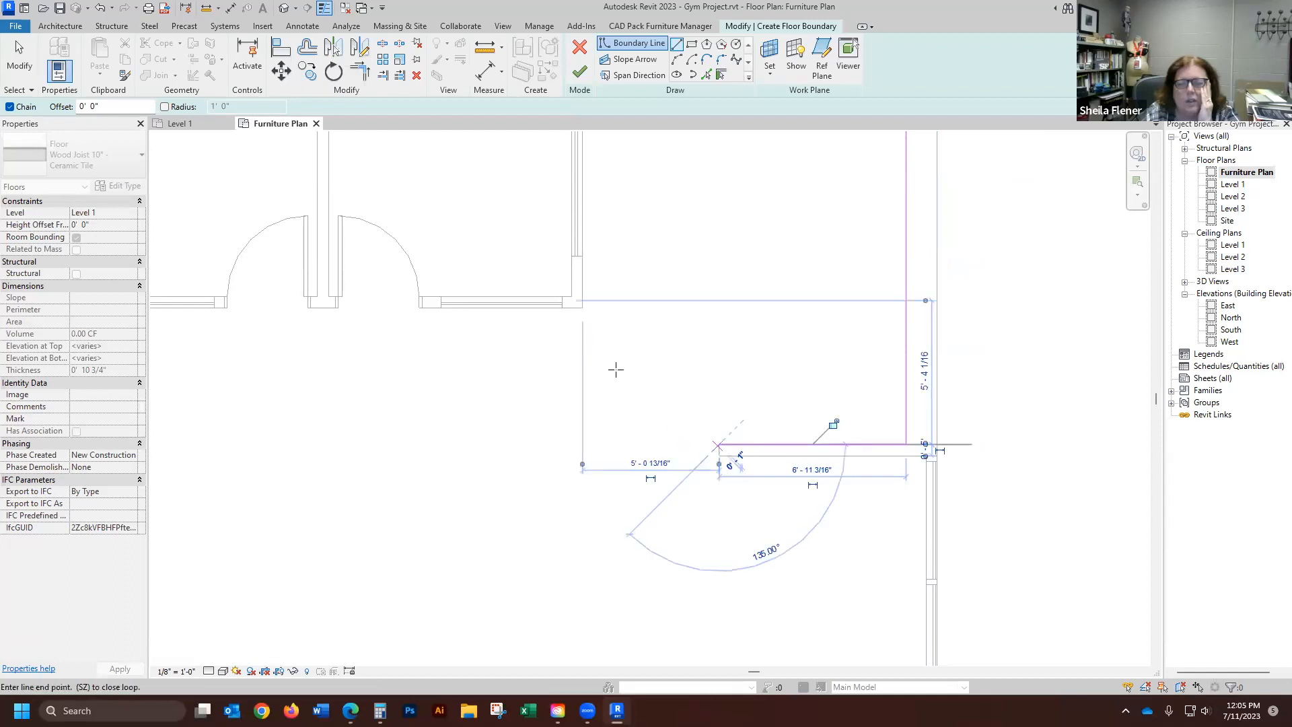
# - Close the foyer floor boundary with a diagonal to the office's lower outer corner and a line up its wall, and end line drawing
pyautogui.click(583, 303)
pyautogui.scroll(-3, 606, 538)
pyautogui.scroll(4, 598, 286)
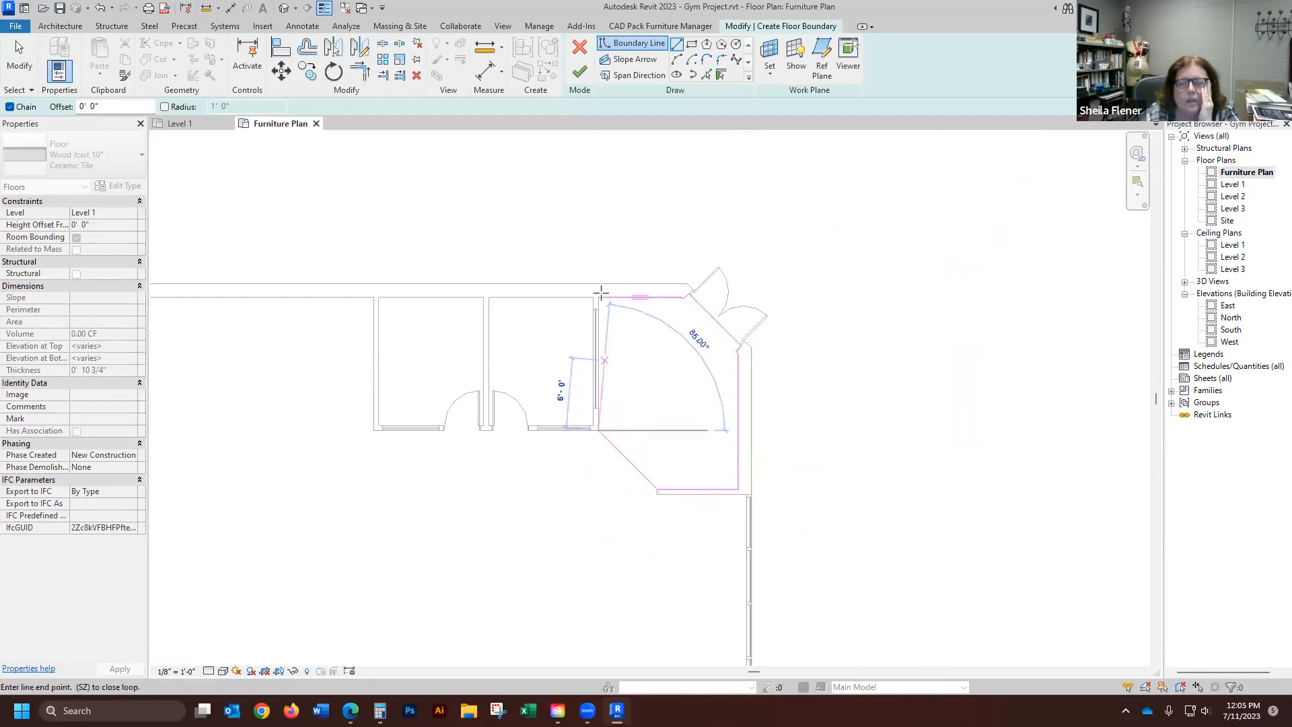
pyautogui.click(593, 310)
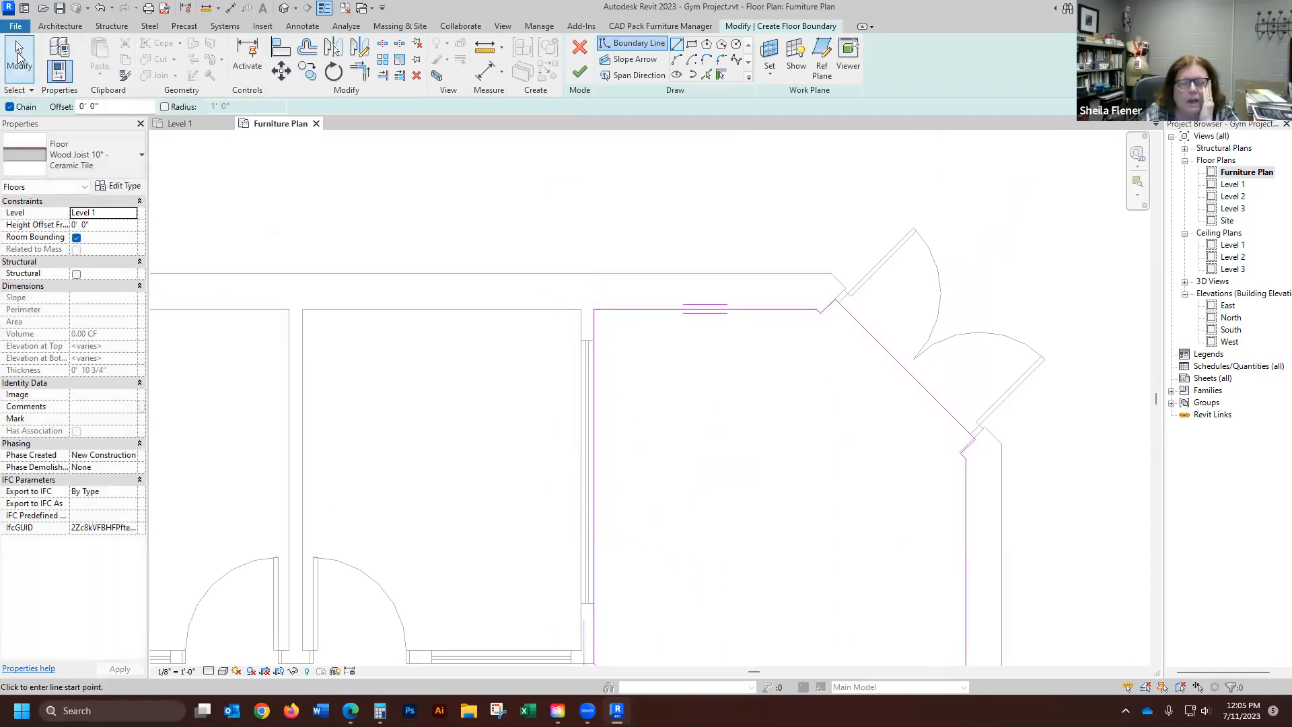
pyautogui.click(17, 55)
# - Align the floor boundary segment at the entrance's lower jamb with the wall's end face
pyautogui.scroll(5, 1080, 460)
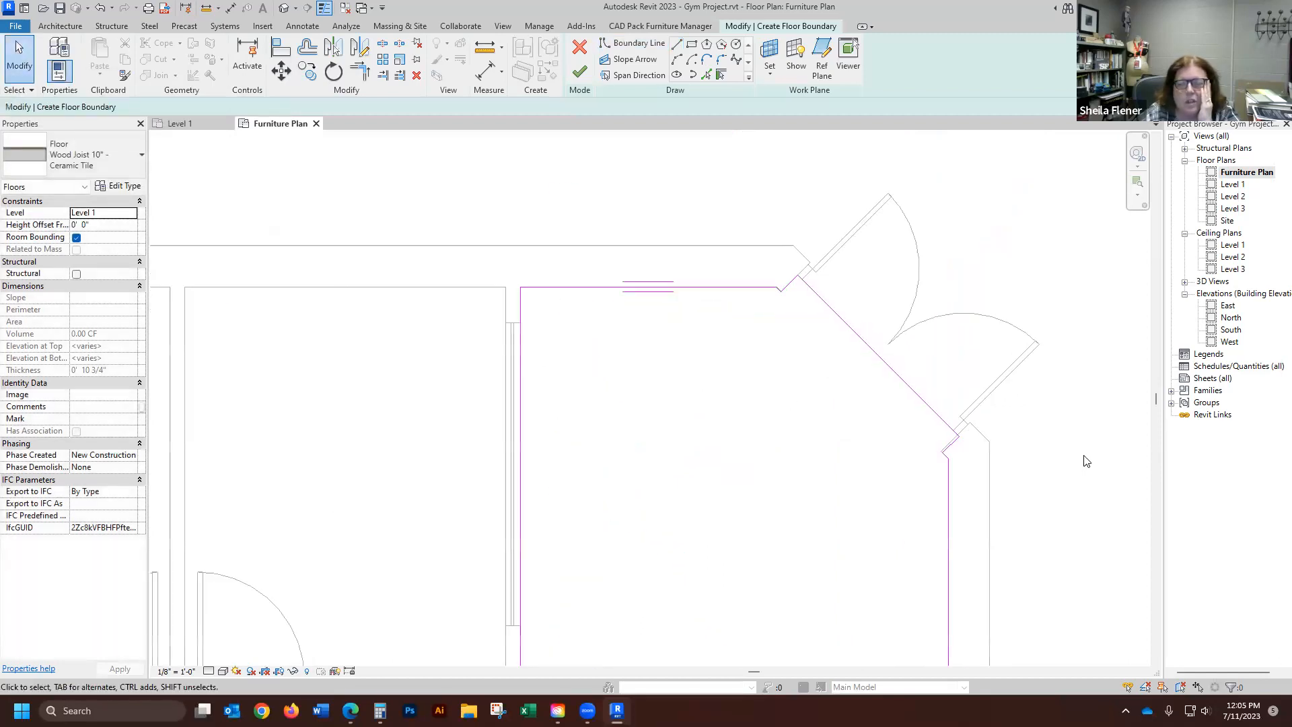
pyautogui.scroll(3, 905, 477)
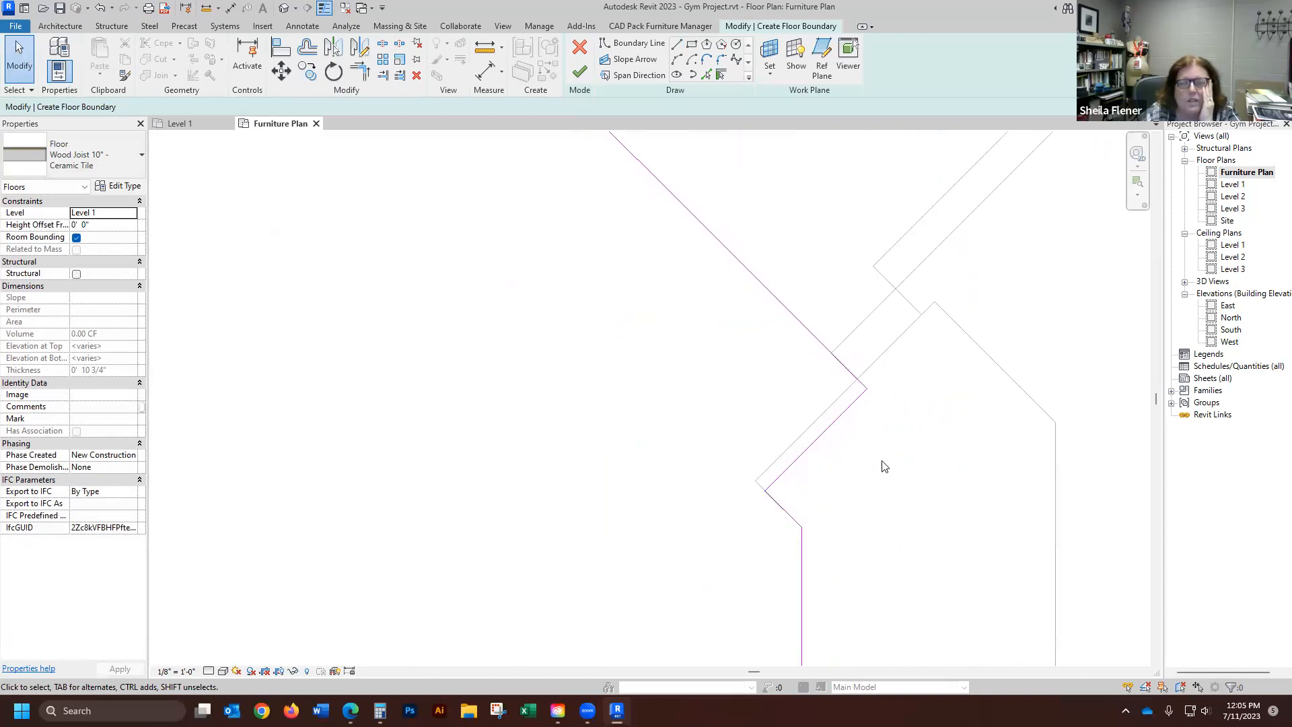
pyautogui.click(281, 47)
pyautogui.click(819, 422)
pyautogui.click(826, 429)
pyautogui.click(23, 66)
pyautogui.scroll(-4, 929, 352)
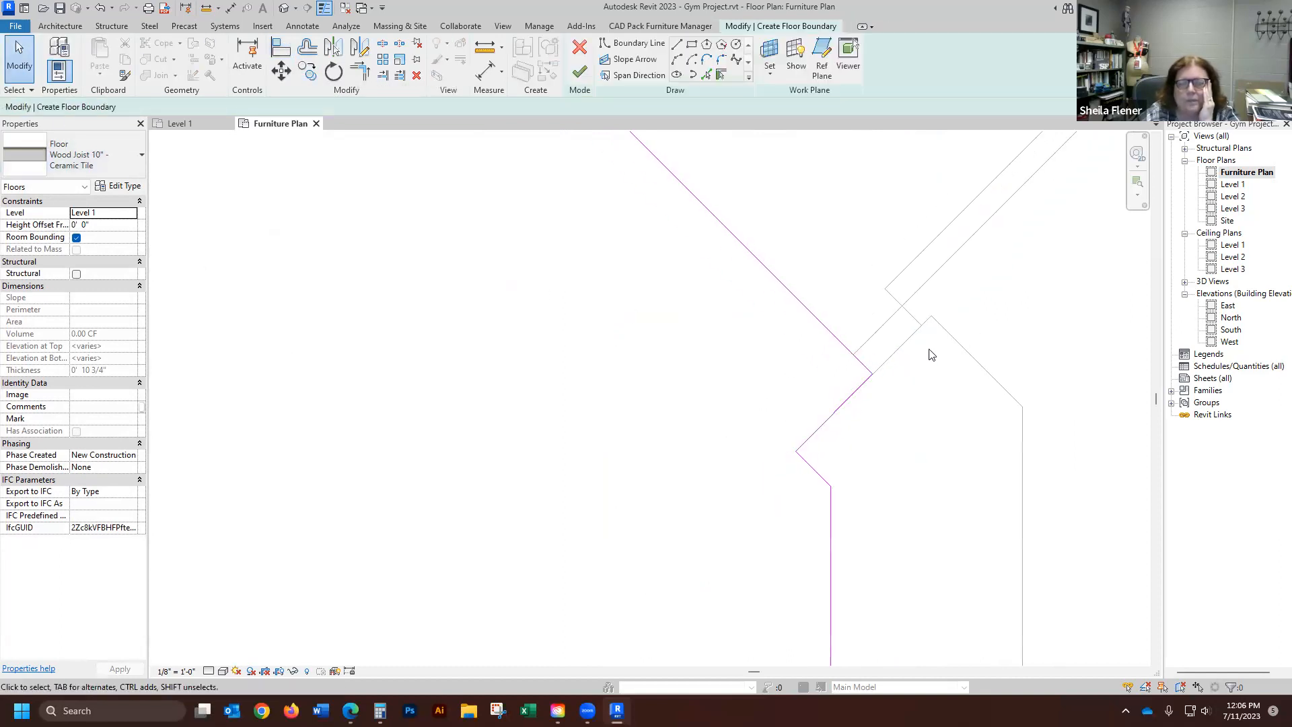
# - Open the ceramic tile floor type's layer structure and bring up the graphics settings of the Finish 2 layer's material
pyautogui.scroll(-4, 881, 361)
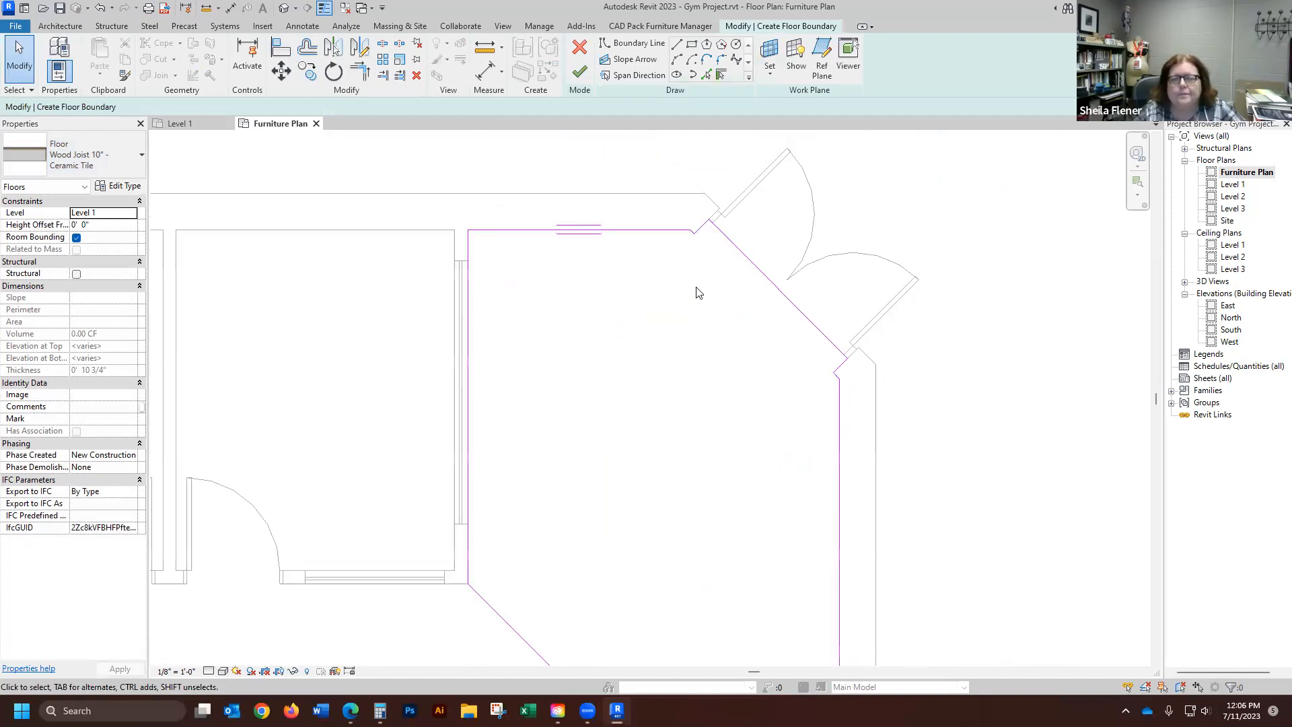
pyautogui.scroll(-2, 658, 274)
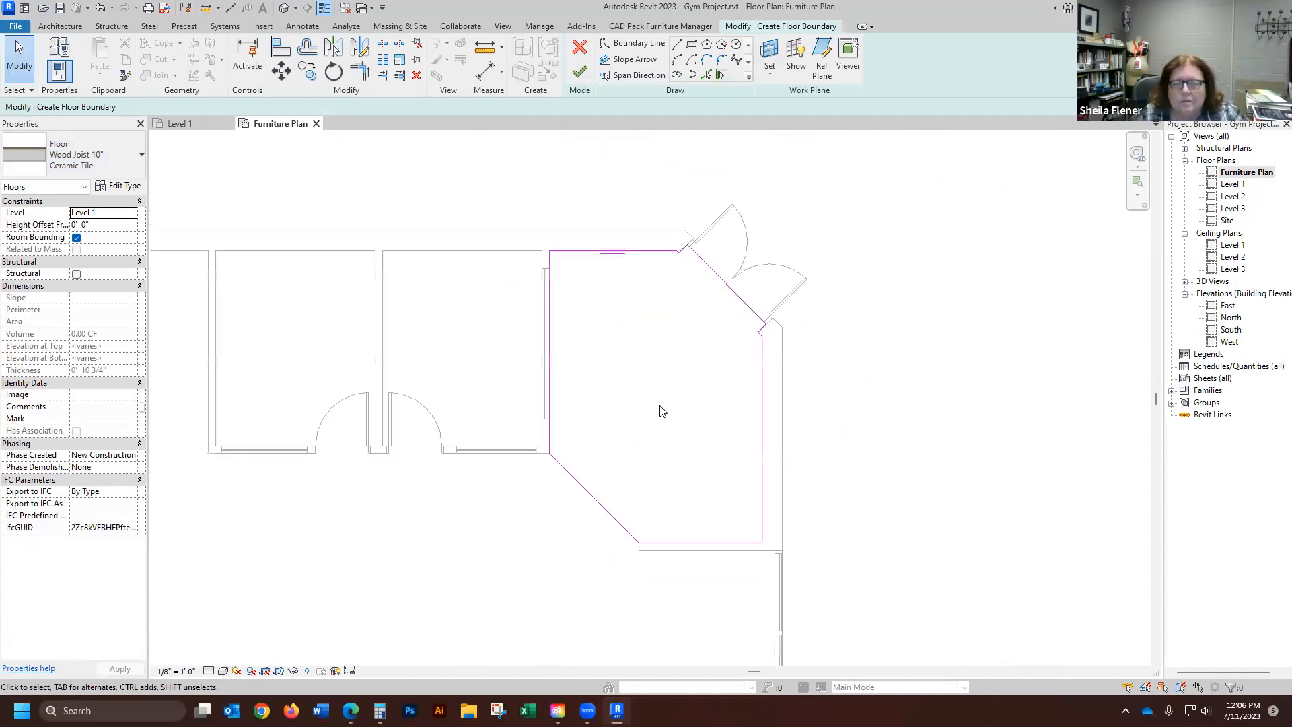
pyautogui.scroll(1, 666, 368)
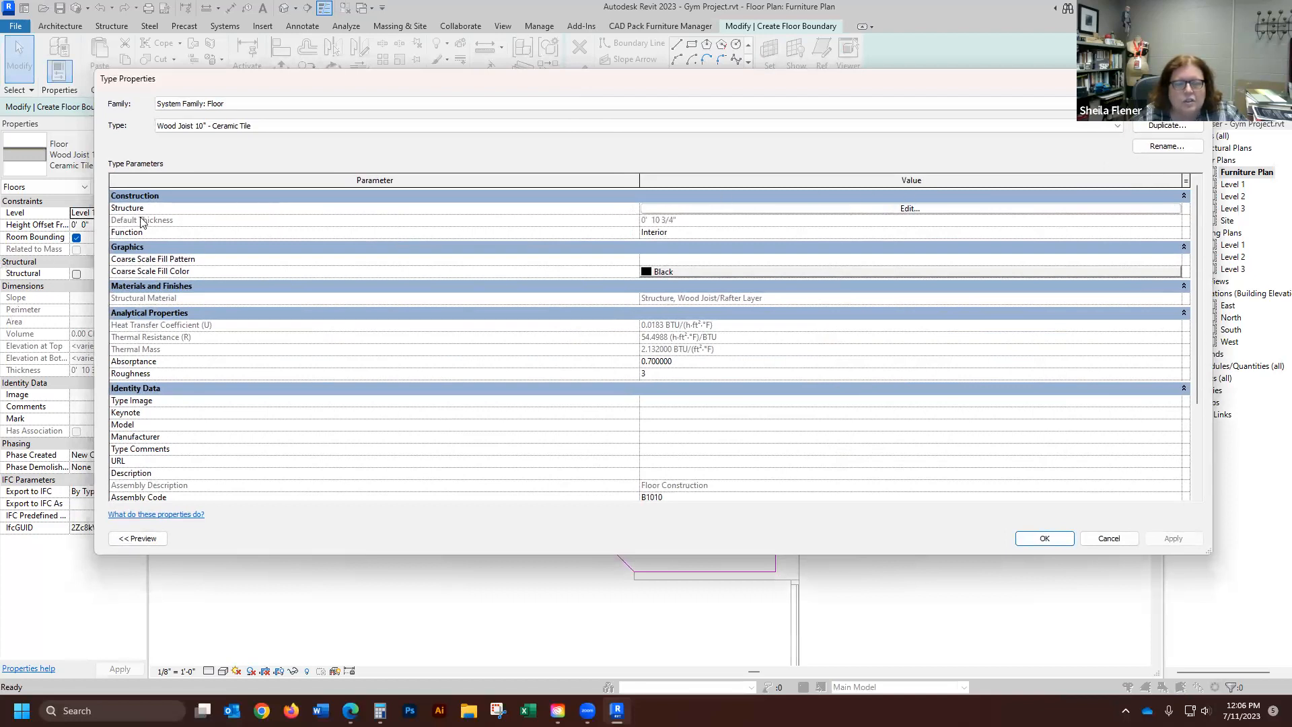
pyautogui.click(906, 210)
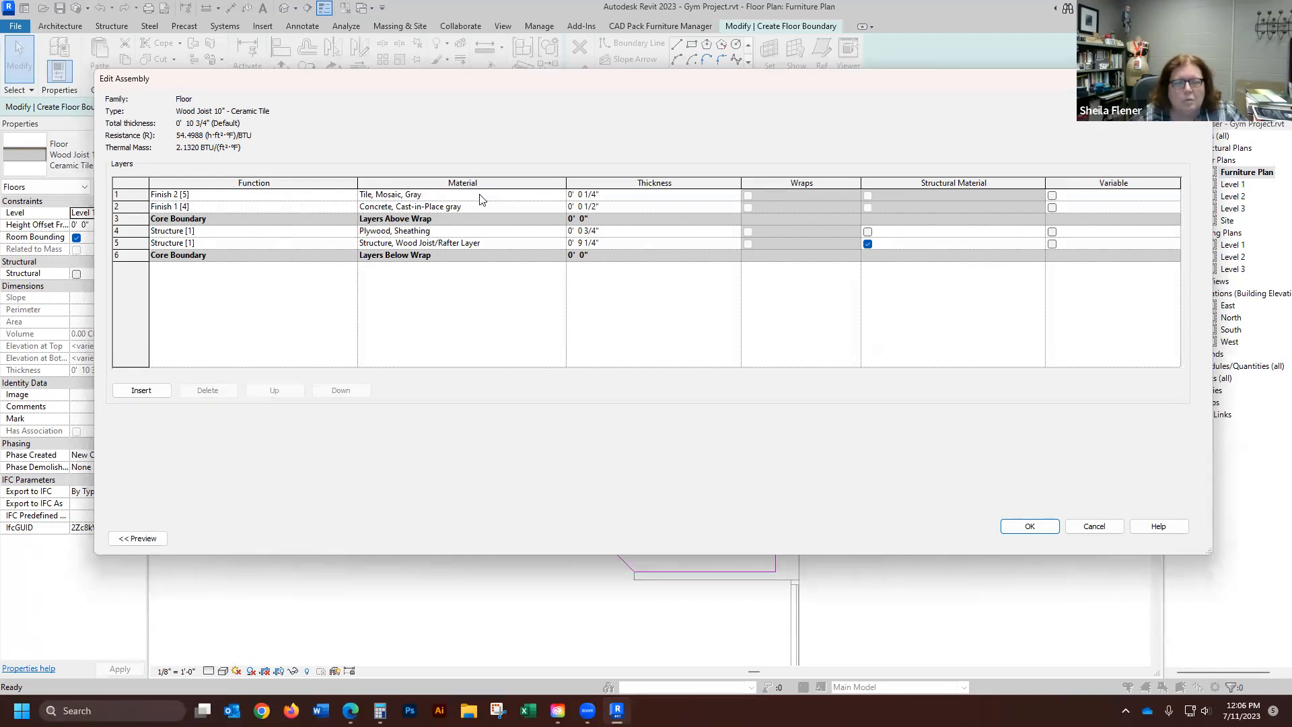
pyautogui.click(562, 197)
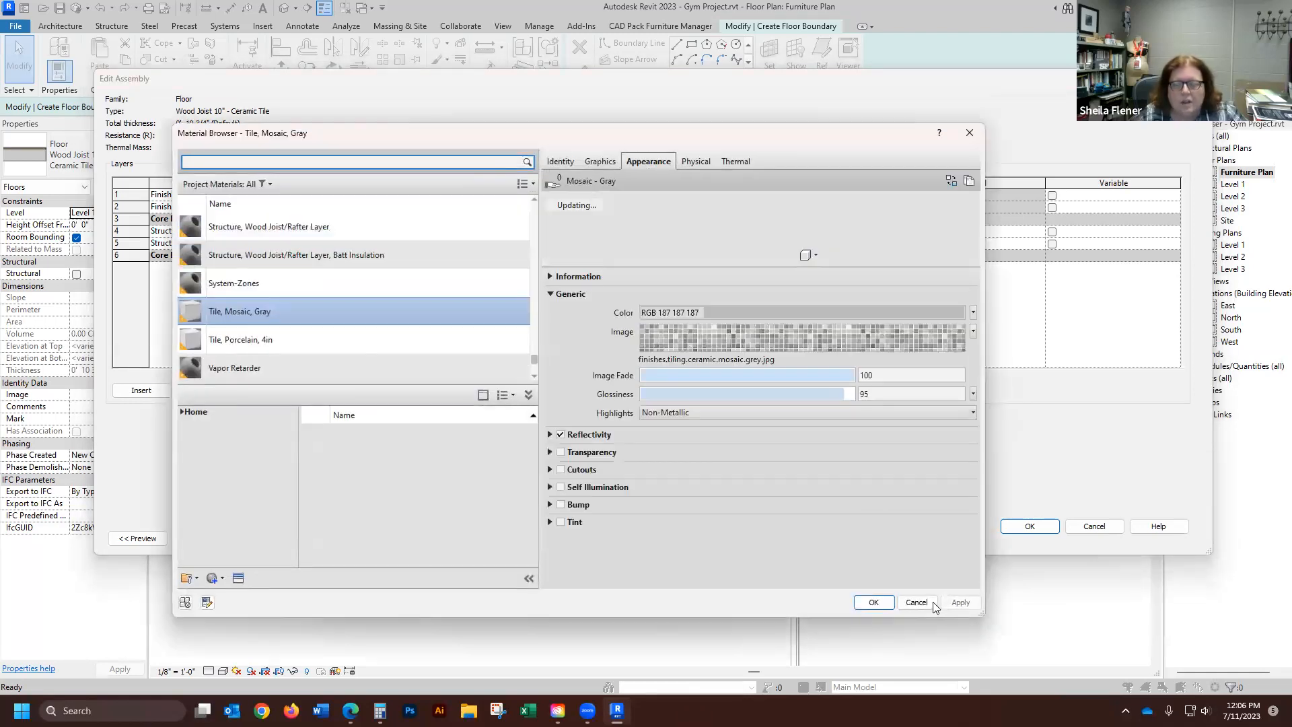
pyautogui.click(917, 602)
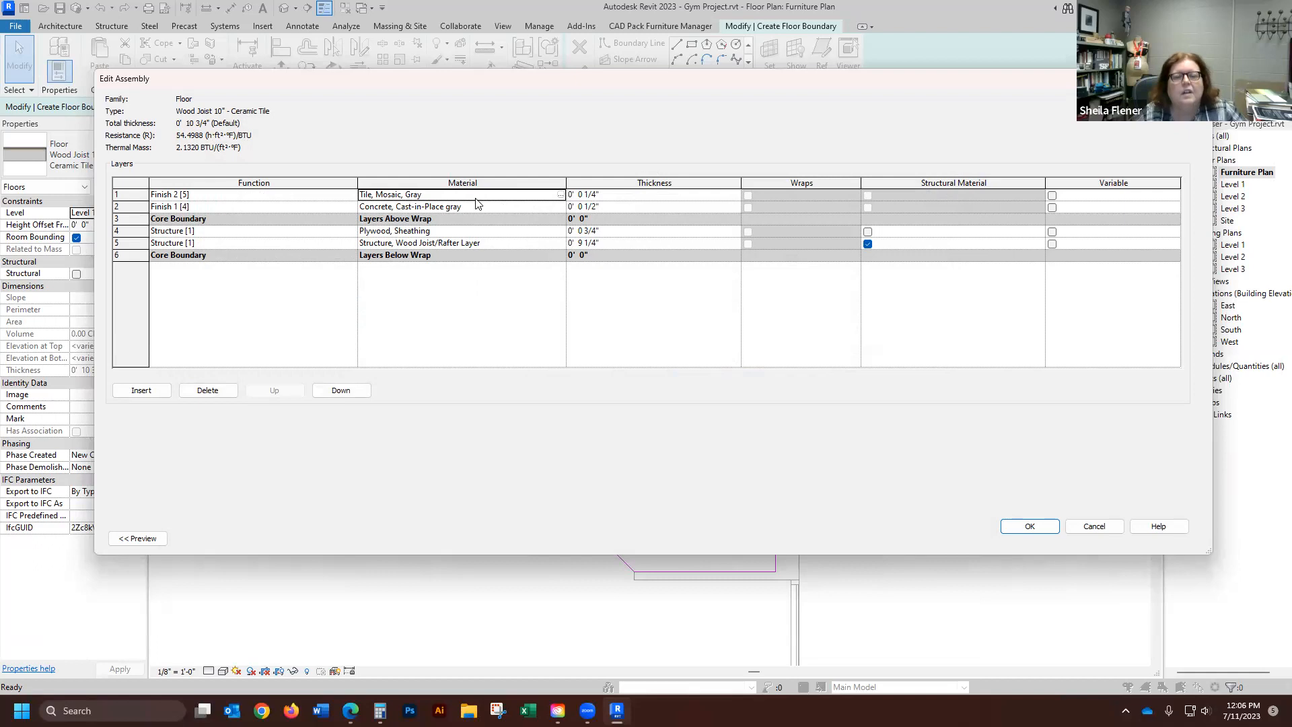
pyautogui.click(420, 195)
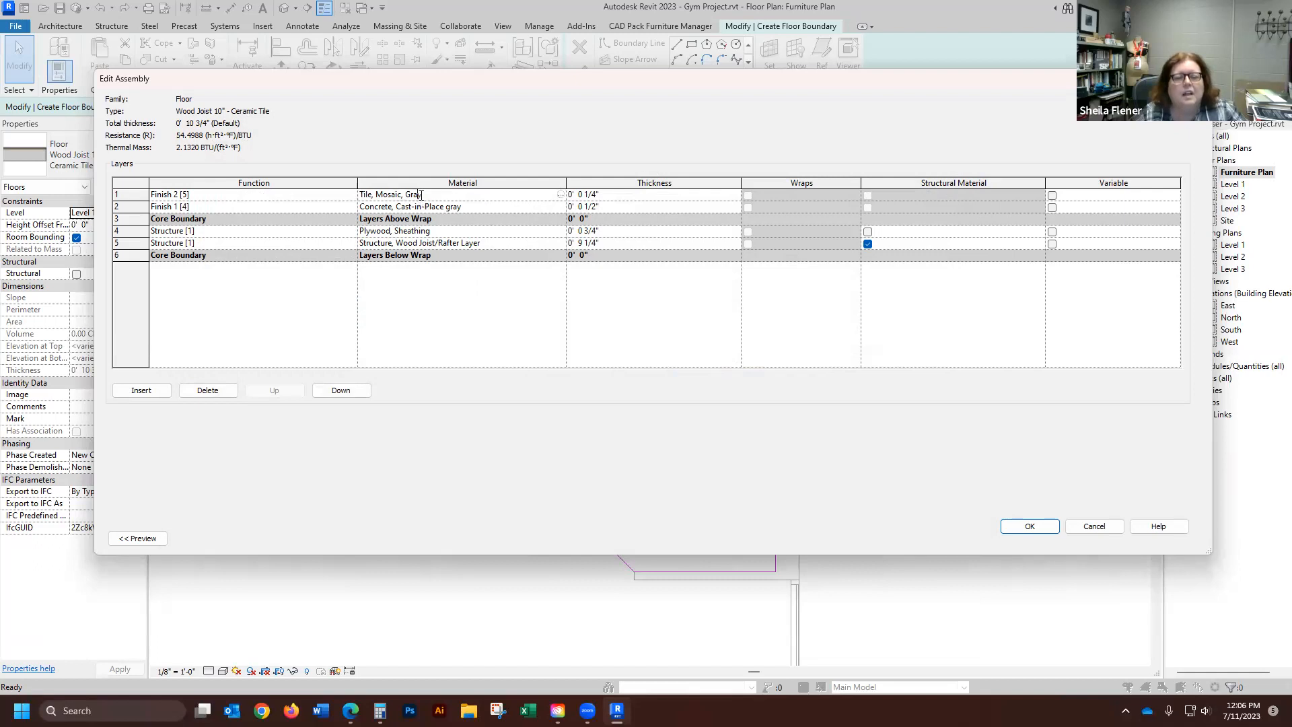
pyautogui.click(561, 194)
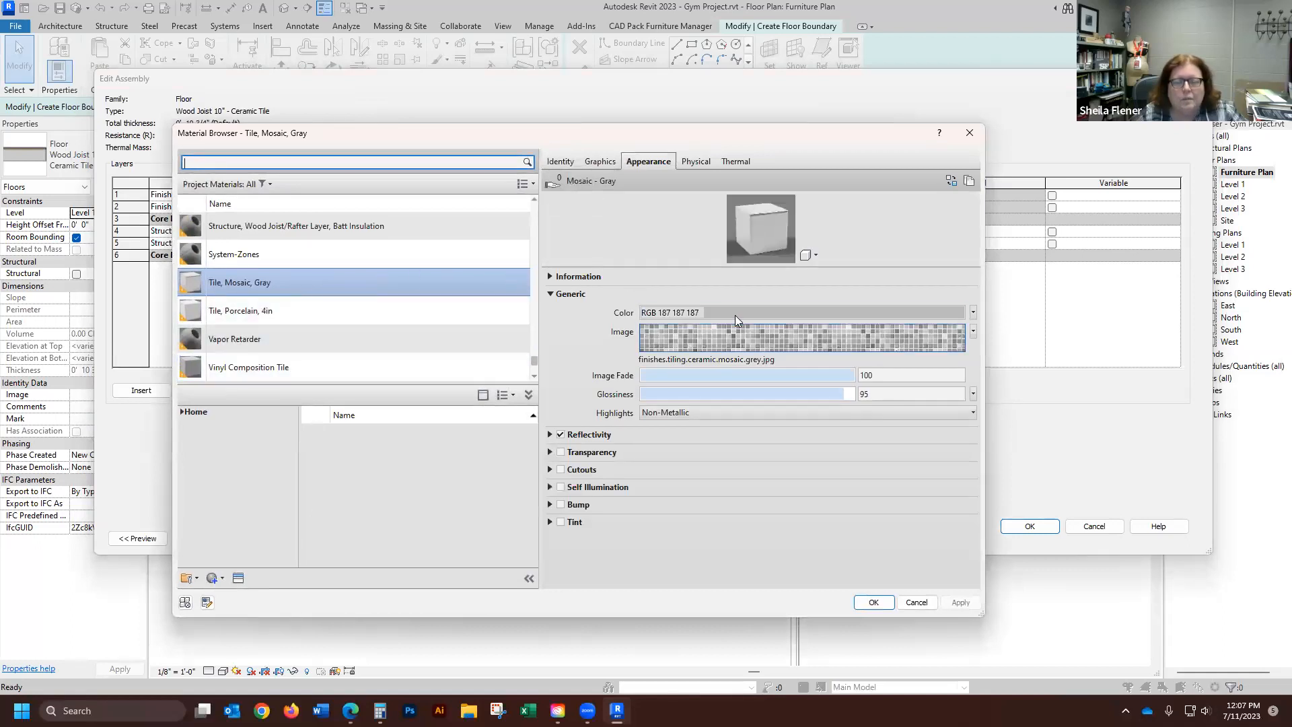
pyautogui.click(600, 161)
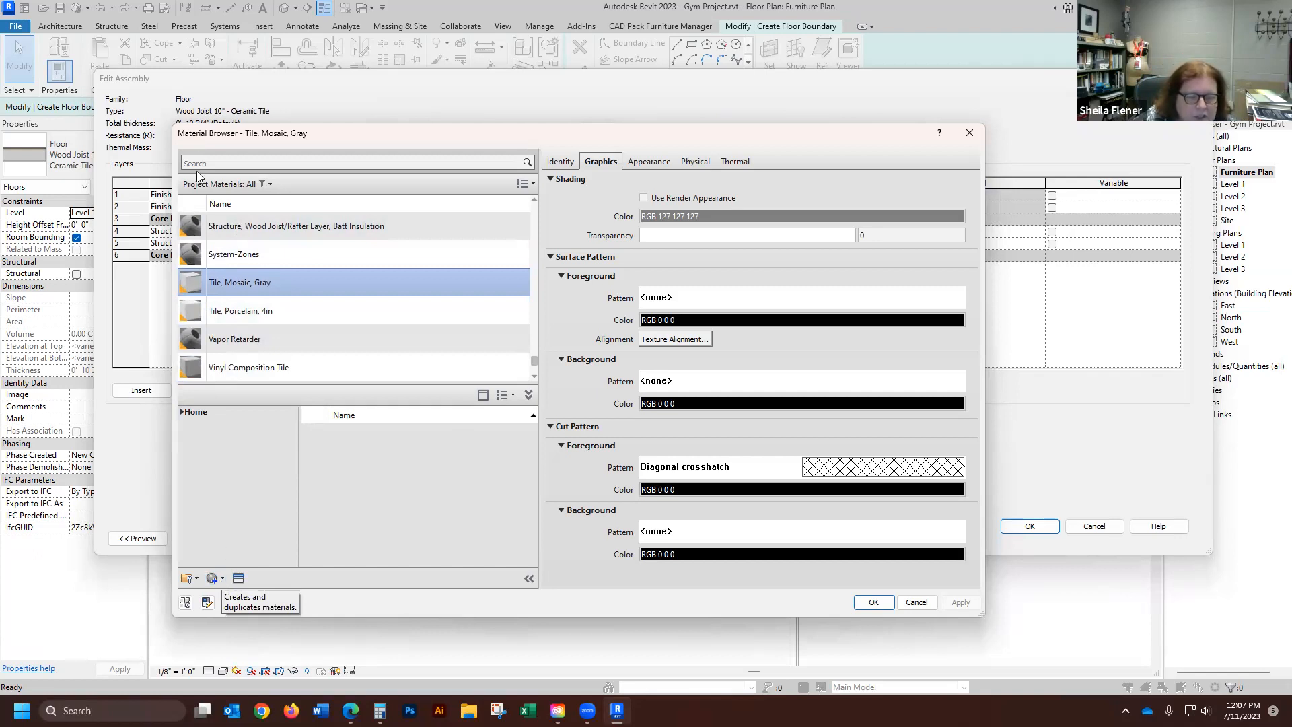
pyautogui.moveTo(518, 134); pyautogui.dragTo(626, 43)
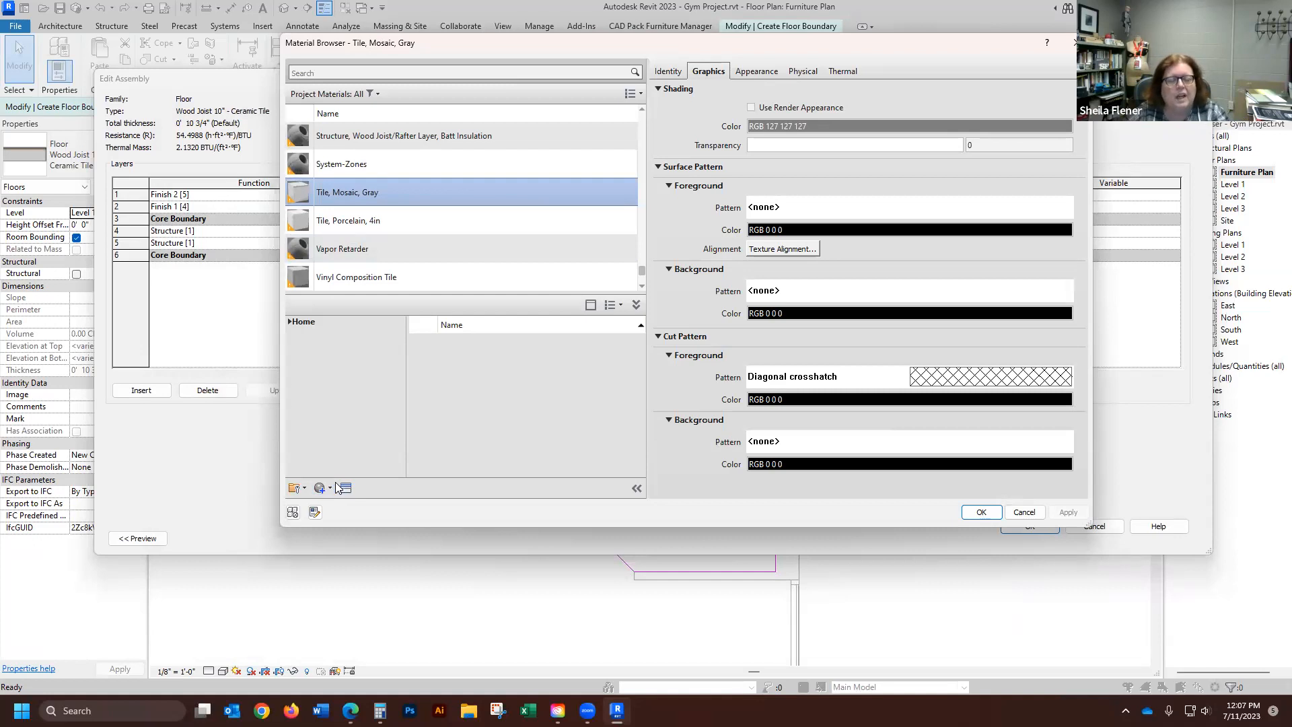
# - Create a new material and rename it 1-Foyer Tile
pyautogui.click(331, 489)
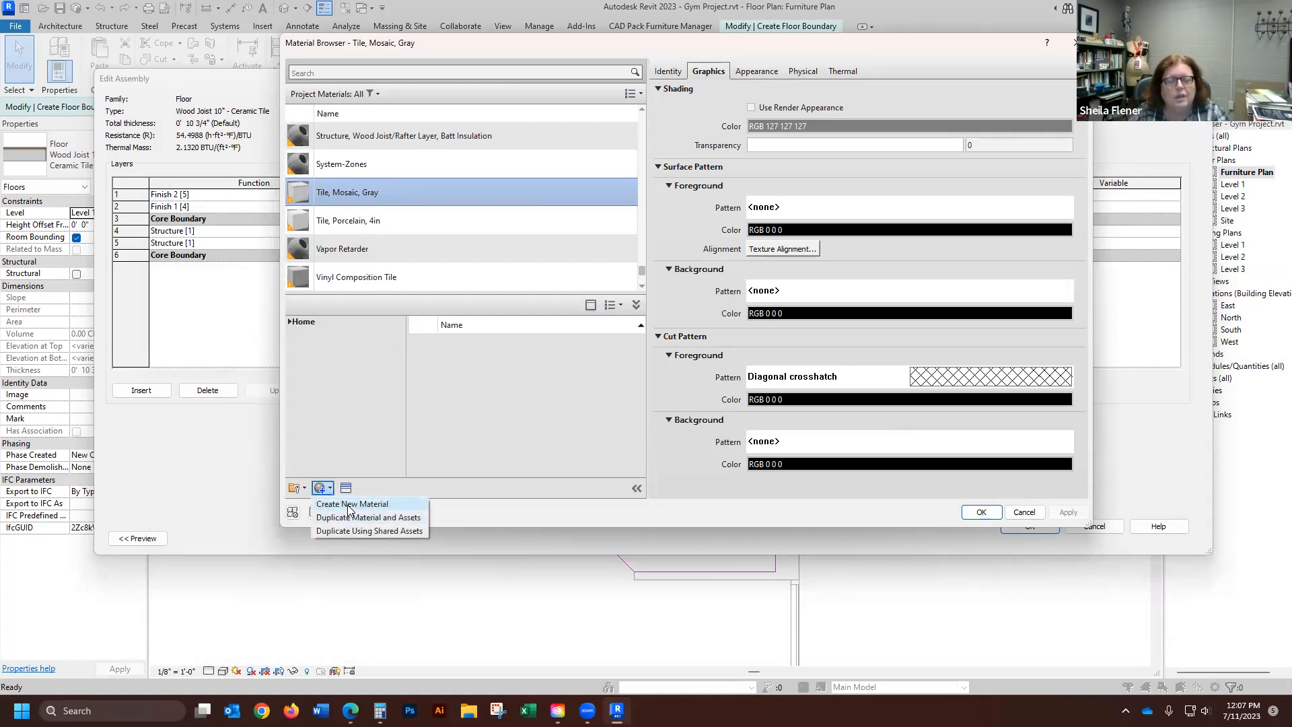
pyautogui.click(347, 505)
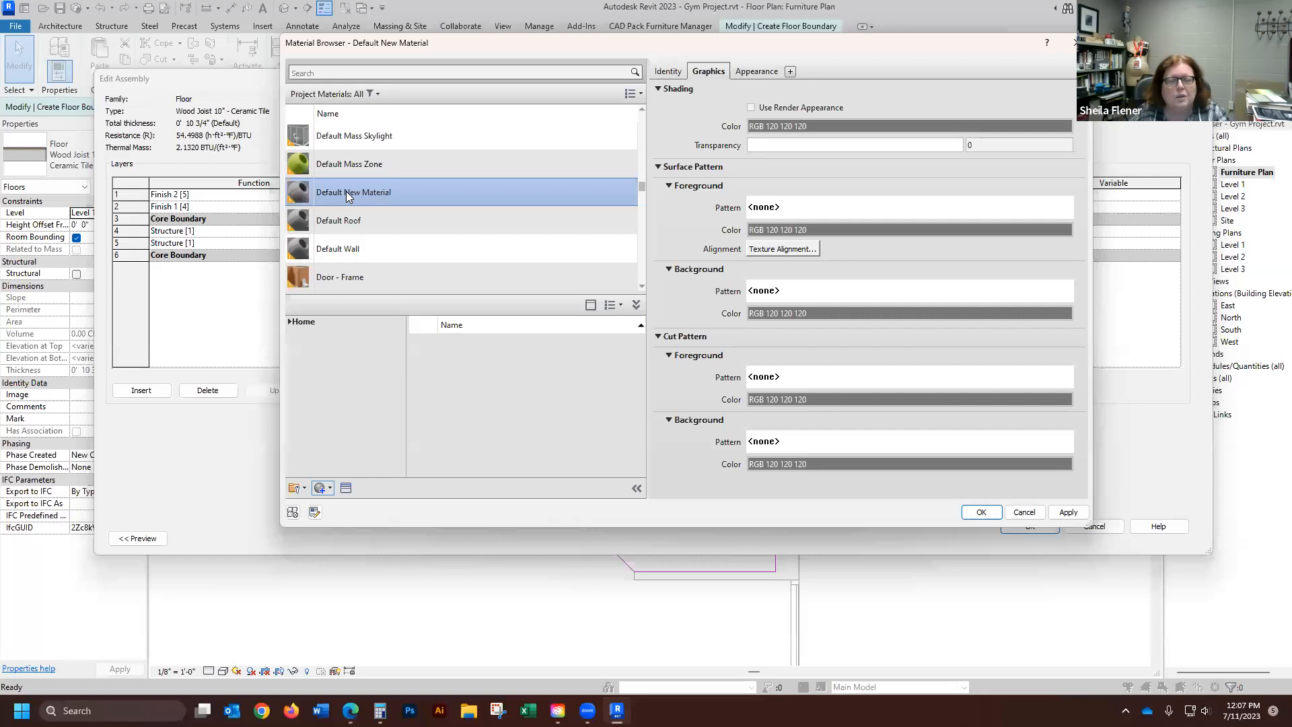
pyautogui.rightClick(346, 191)
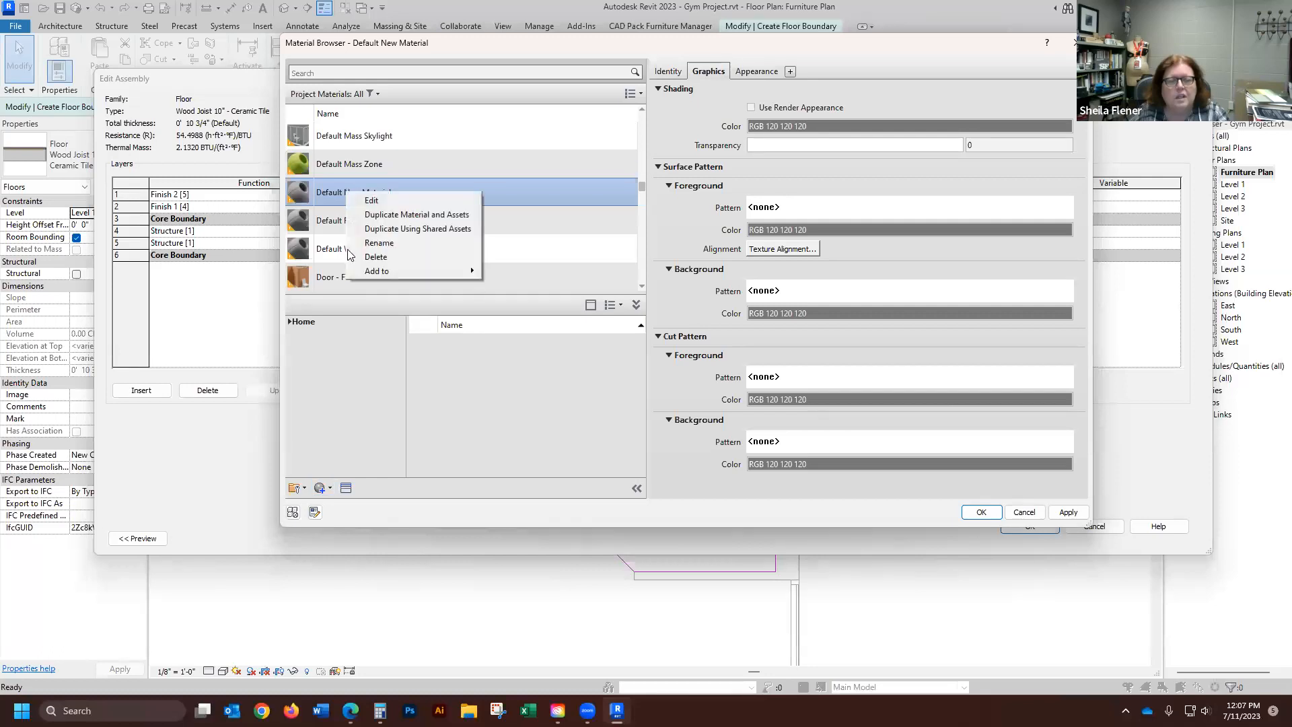
pyautogui.click(375, 243)
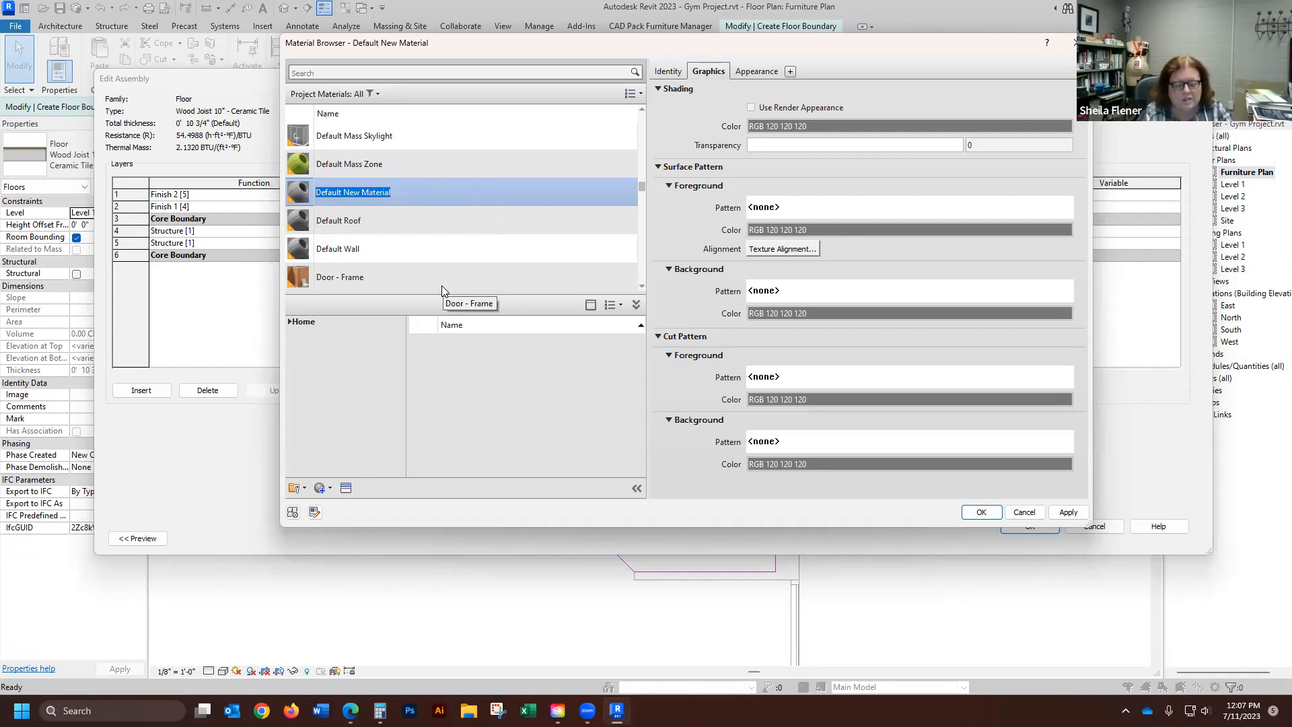
pyautogui.write('1')
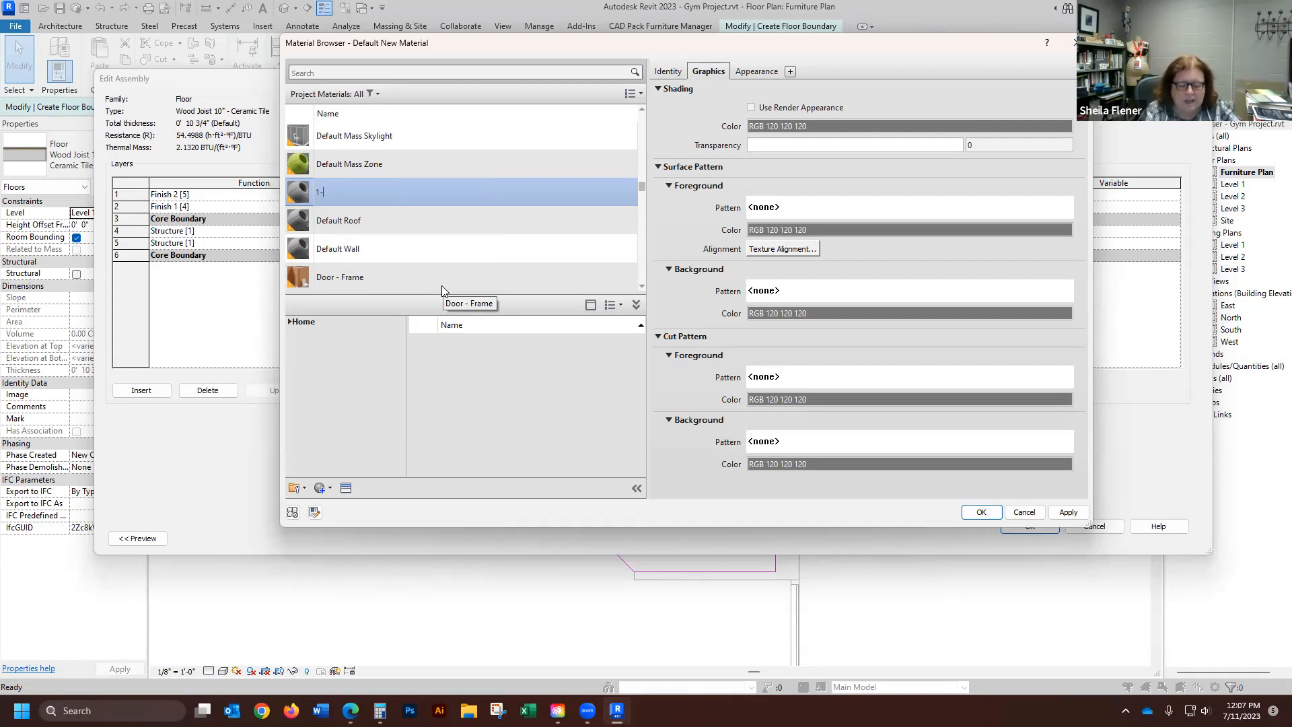
pyautogui.write('-Foyer Tile')
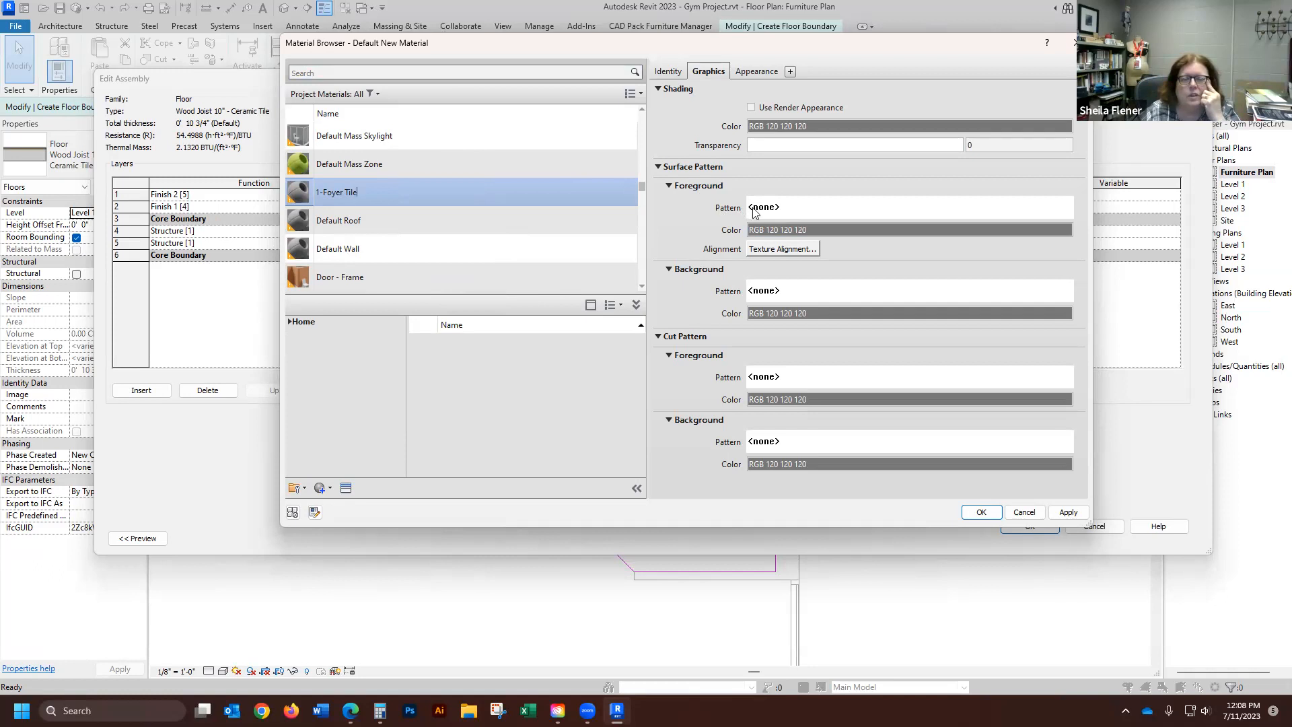
pyautogui.click(708, 72)
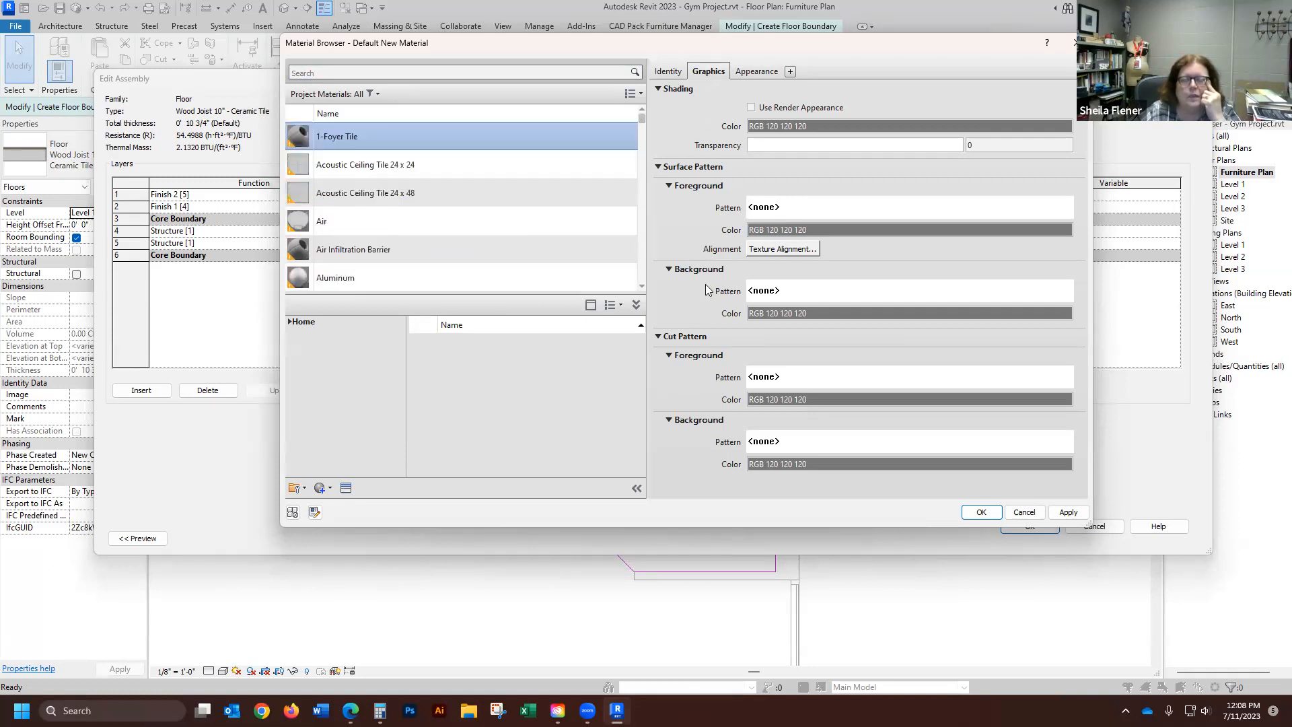
# - Set the 1-Foyer Tile material's surface foreground pattern to the model pattern 12" Tile
pyautogui.click(765, 212)
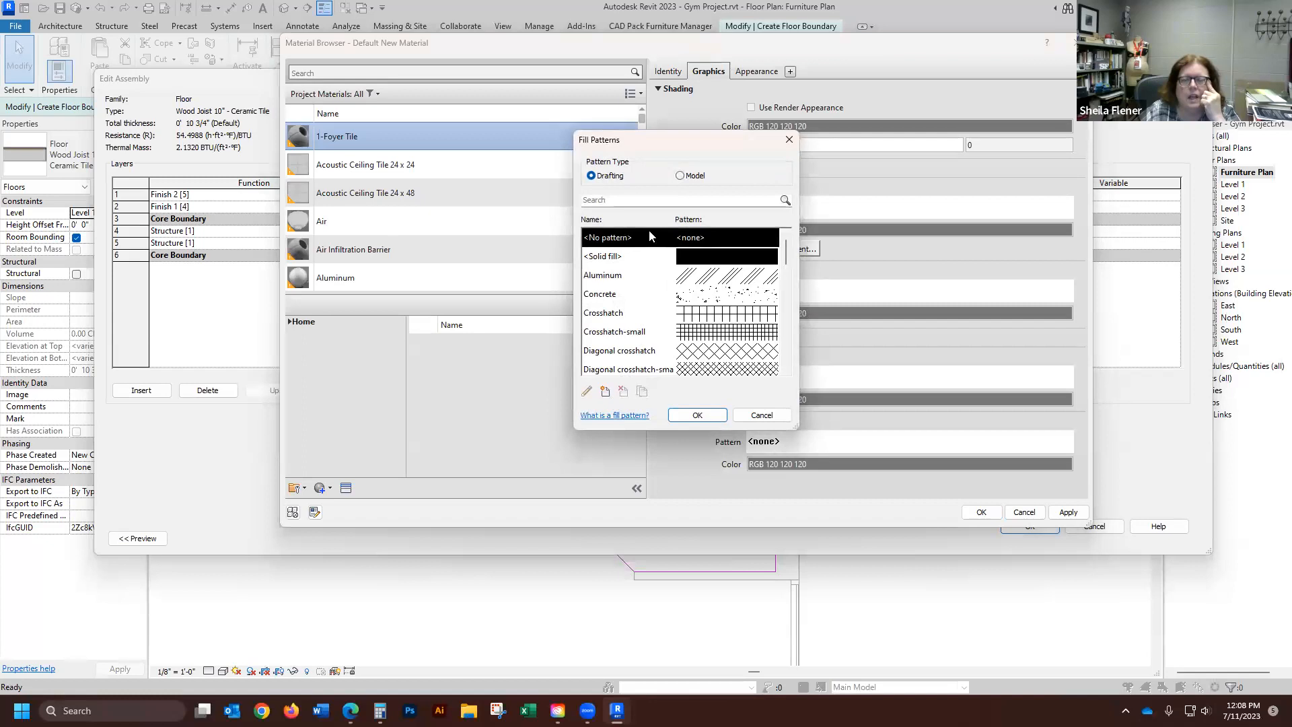
pyautogui.click(681, 177)
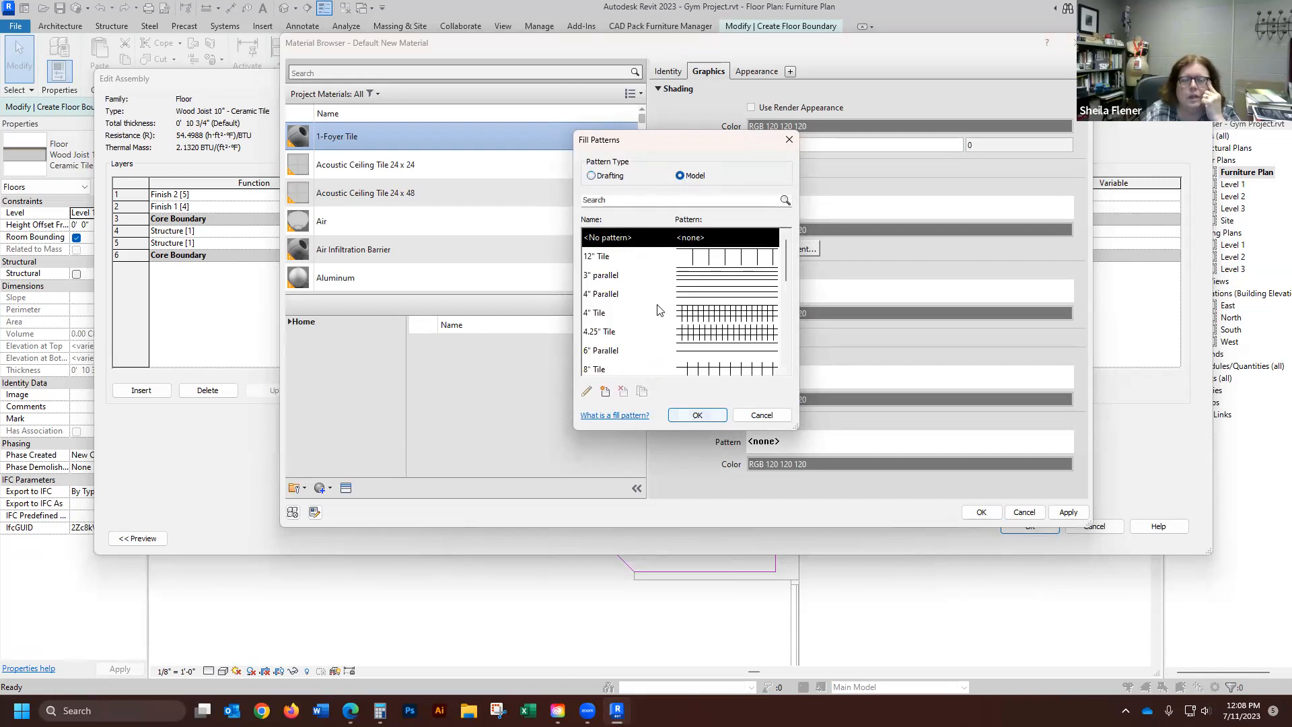
pyautogui.click(694, 259)
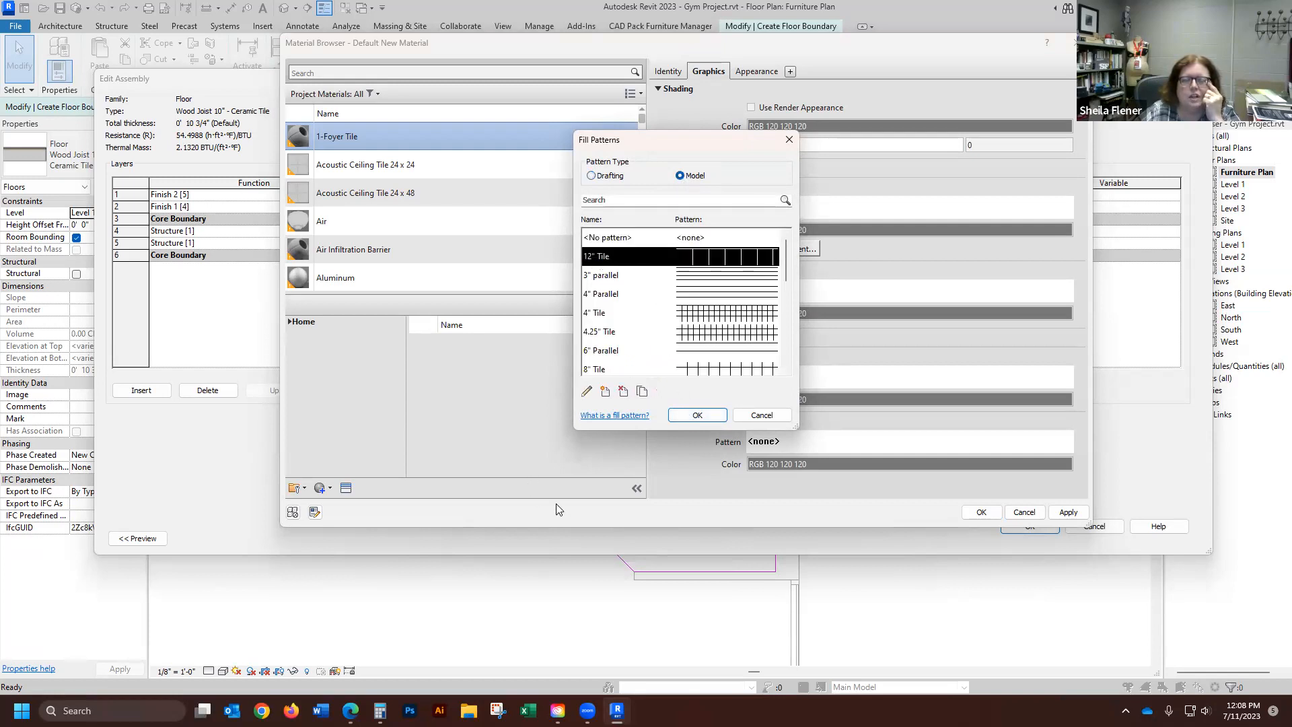
pyautogui.click(698, 416)
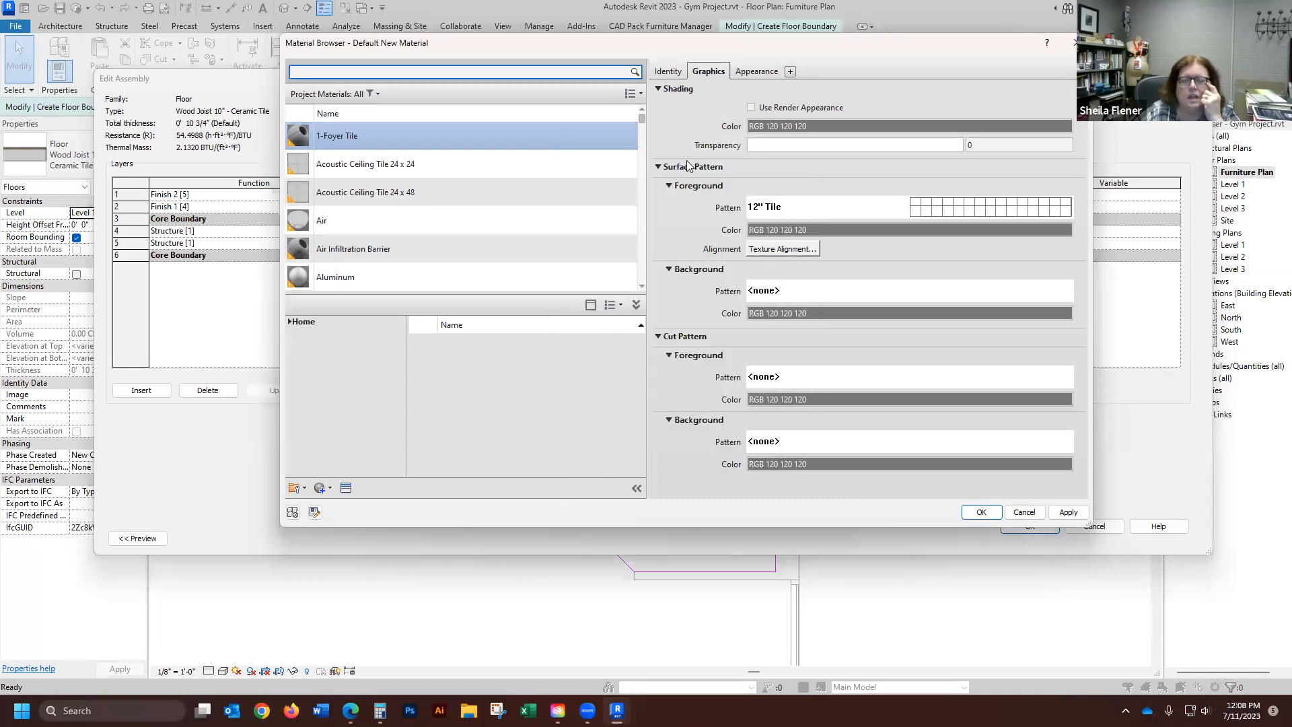
pyautogui.click(765, 73)
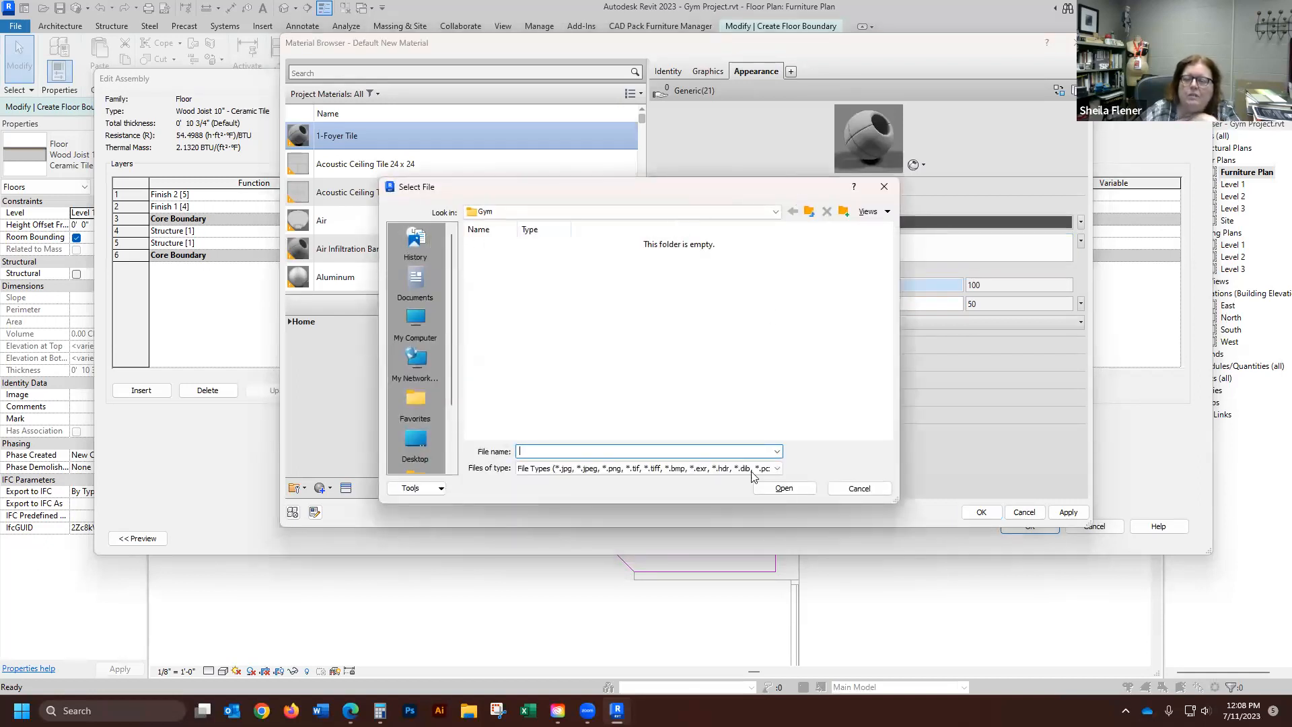
pyautogui.click(860, 488)
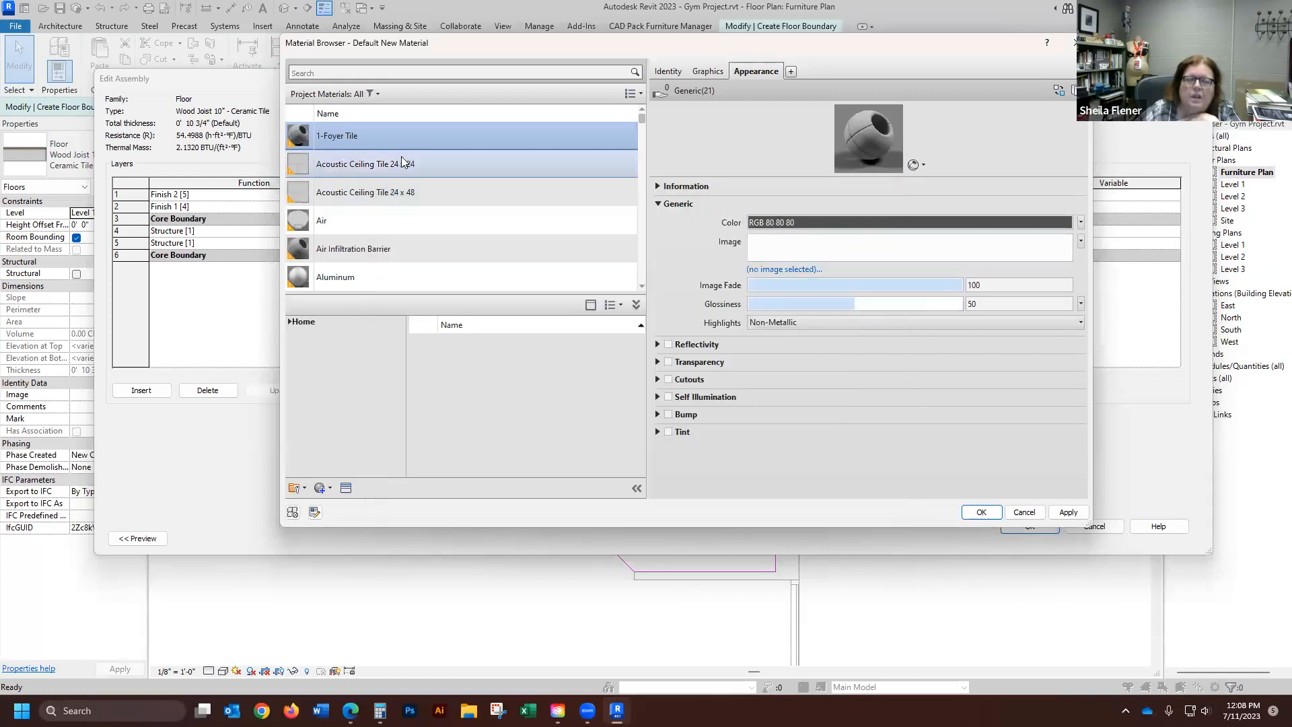
pyautogui.click(709, 71)
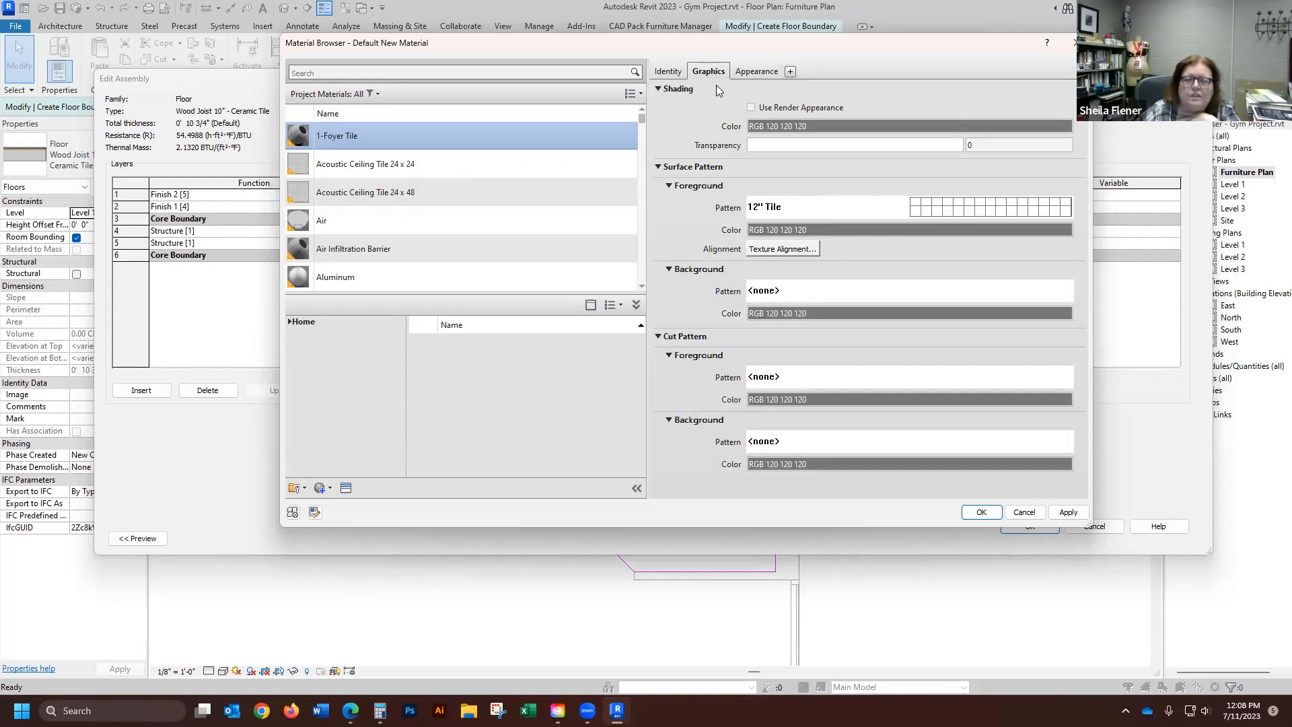
# - Set the class of the 1-Foyer Tile material to Ceramic in its identity information
pyautogui.click(670, 72)
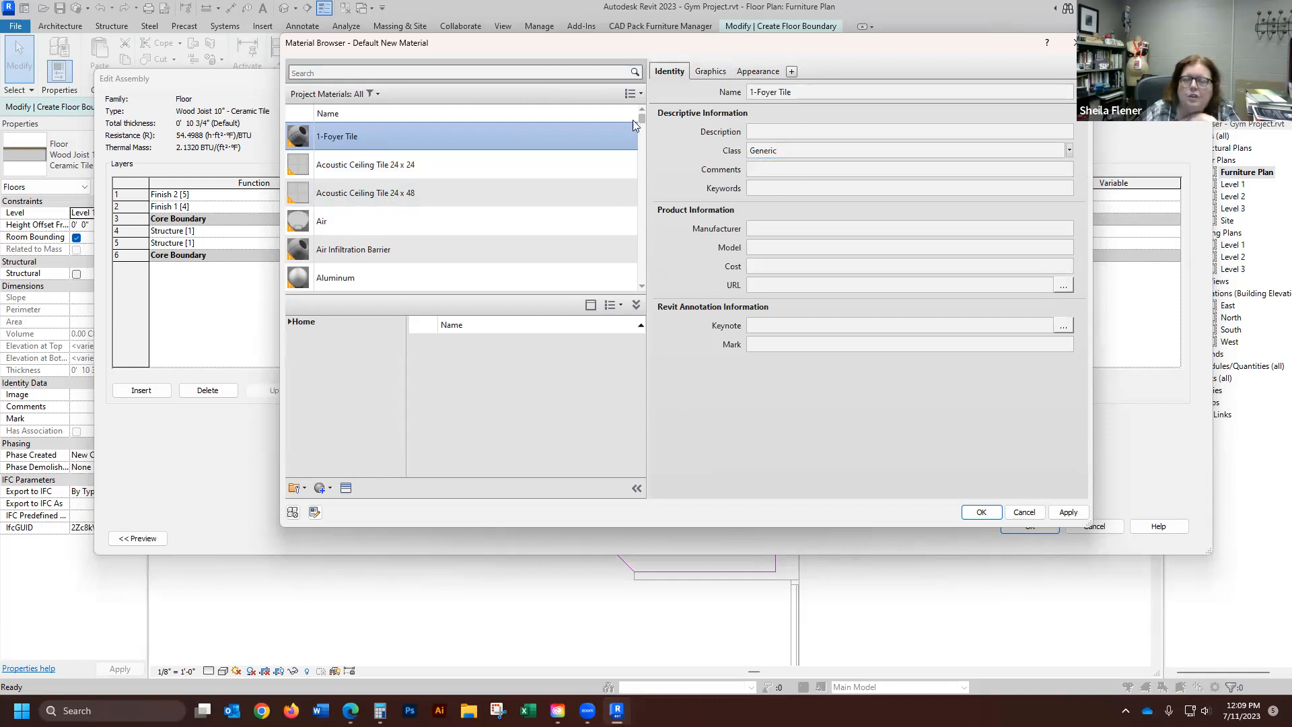
pyautogui.click(791, 133)
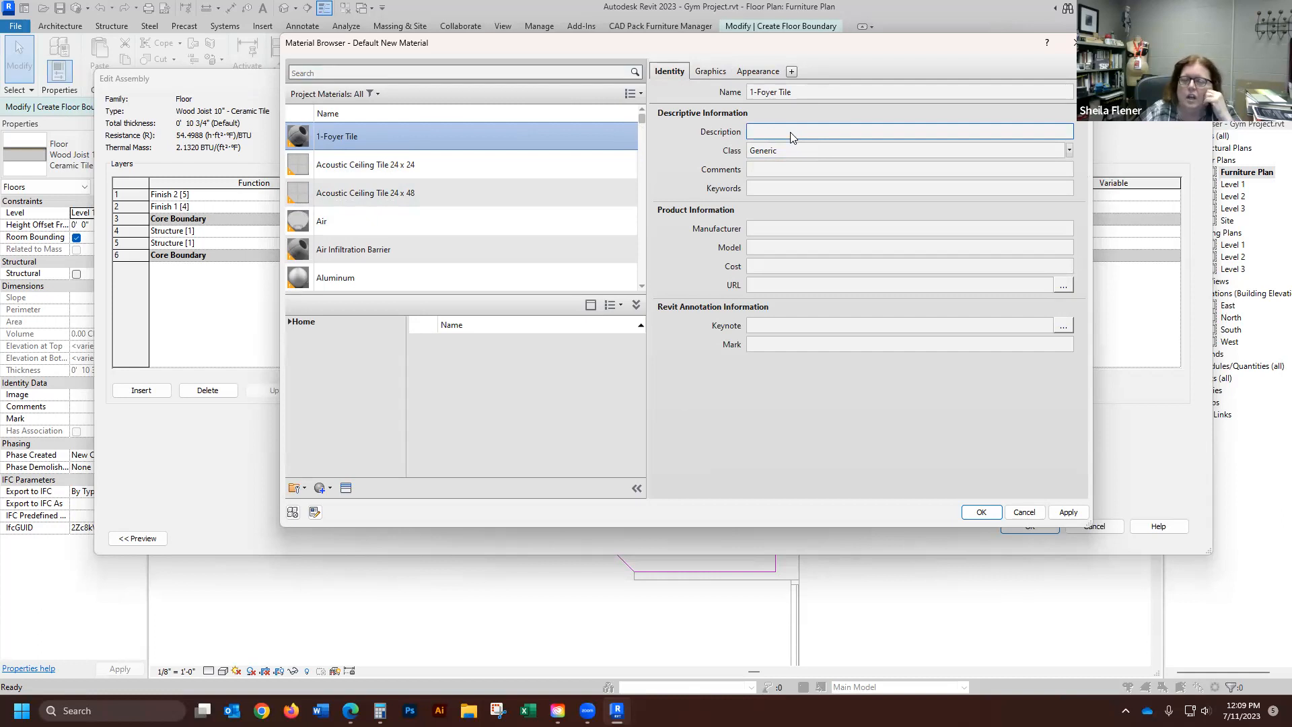
pyautogui.click(832, 153)
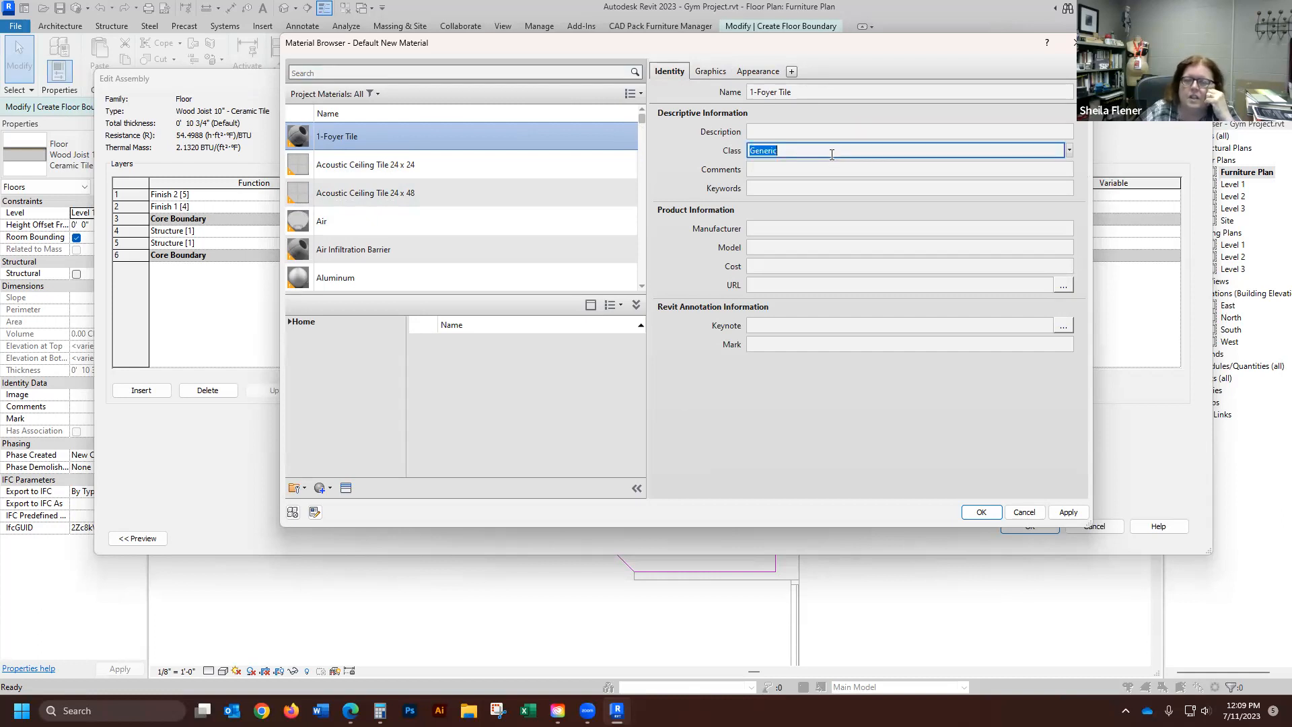
pyautogui.click(1069, 150)
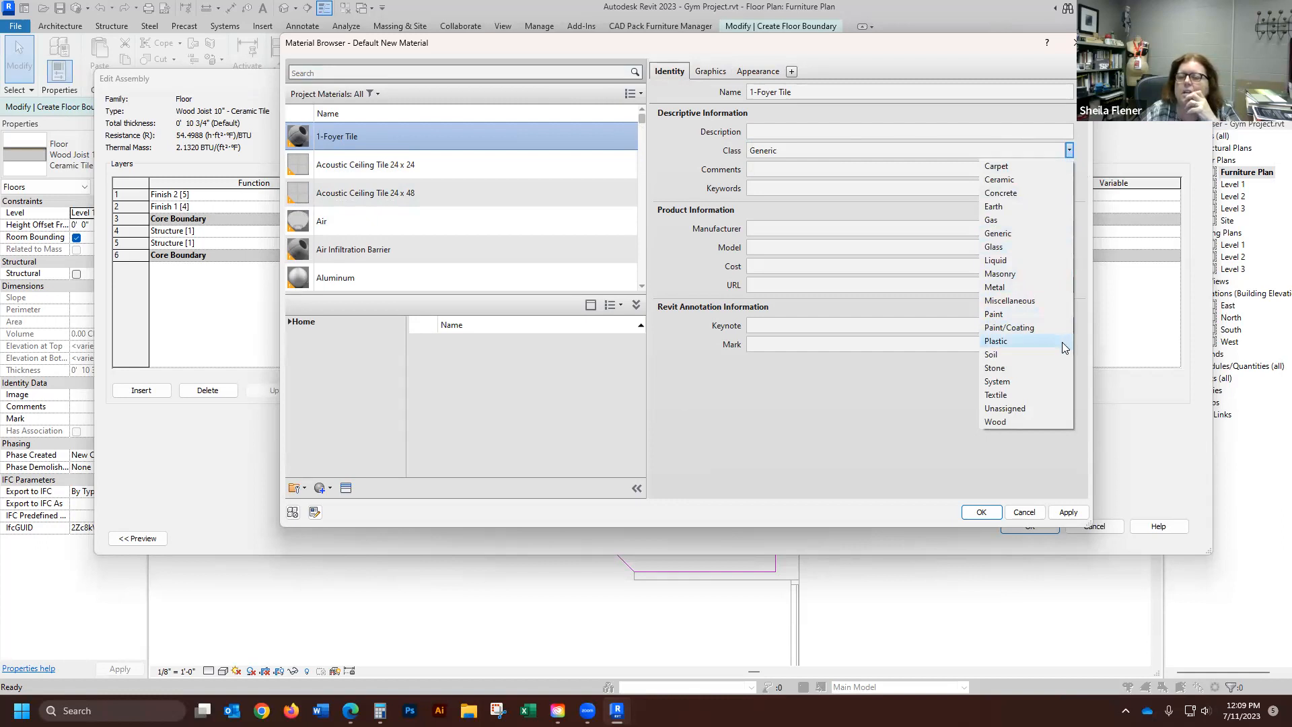
pyautogui.click(998, 180)
# - Enter 12" Ceramic Tile as the description of the 1-Foyer Tile material
pyautogui.click(783, 133)
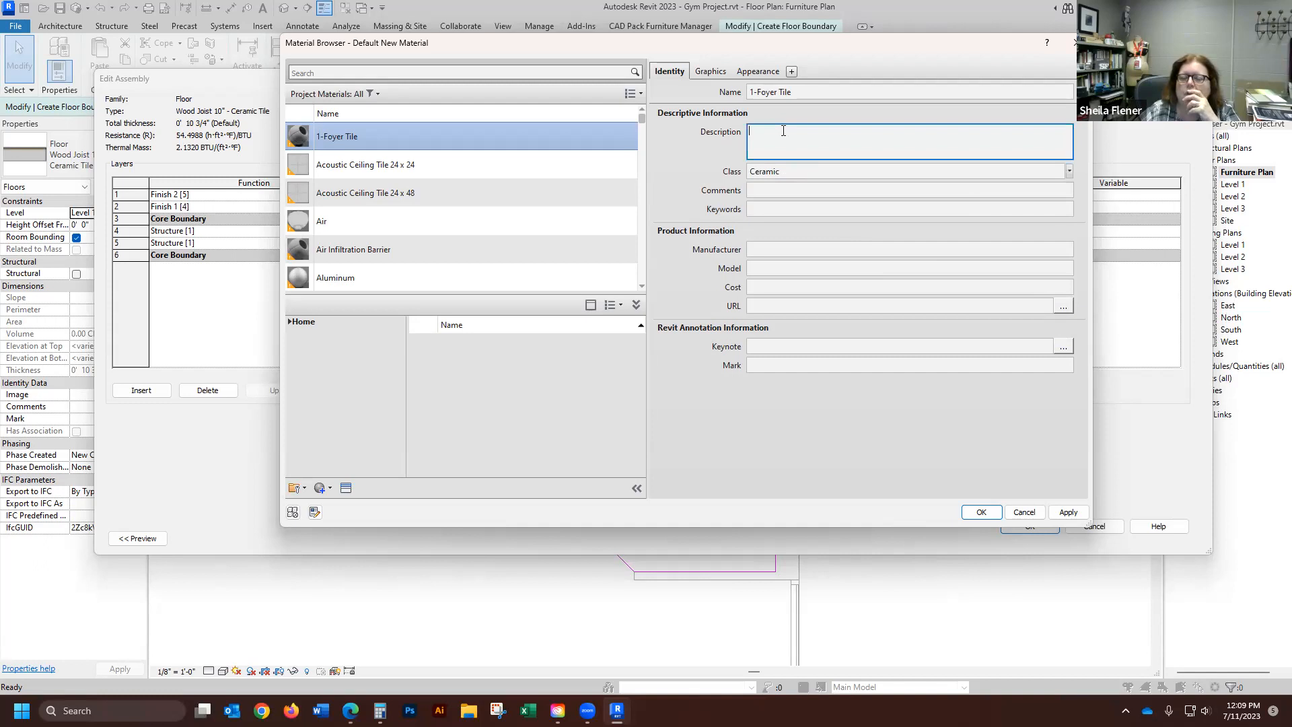
pyautogui.write('12" ')
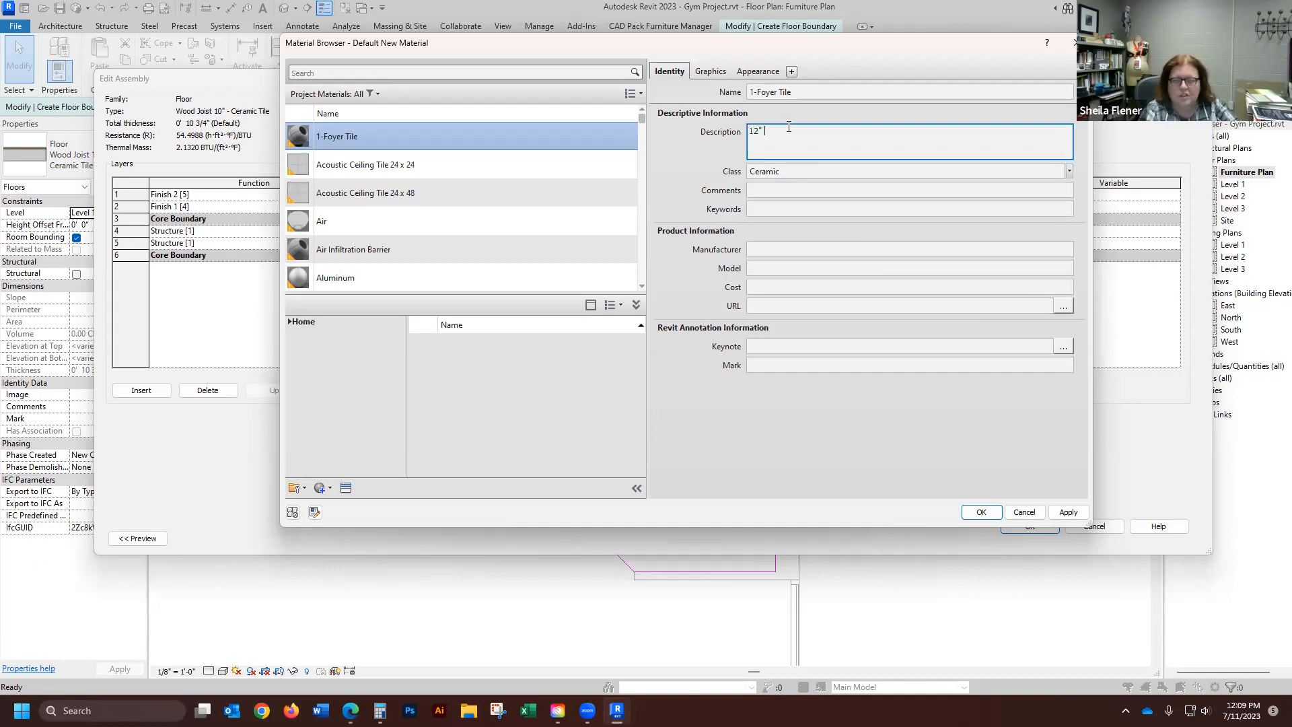
pyautogui.write('Ceramic TIle')
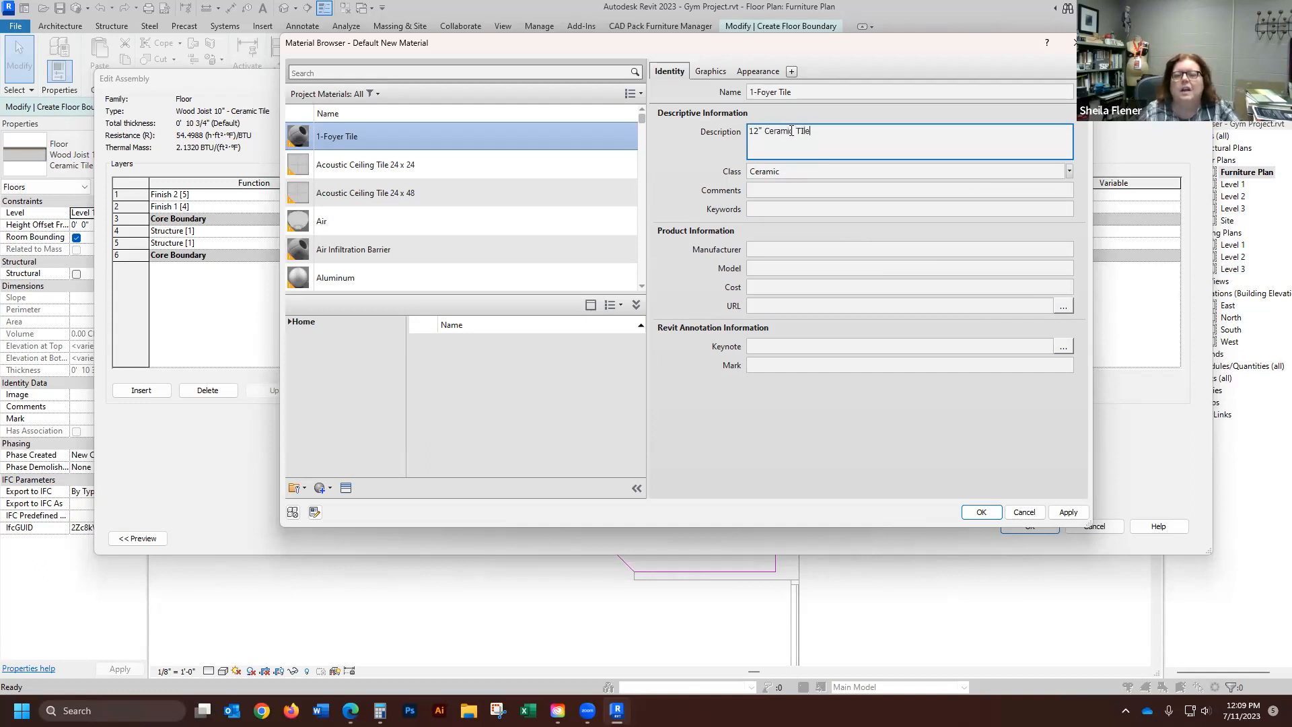
pyautogui.press('BackSpace')
pyautogui.press('BackSpace')
pyautogui.write('ile')
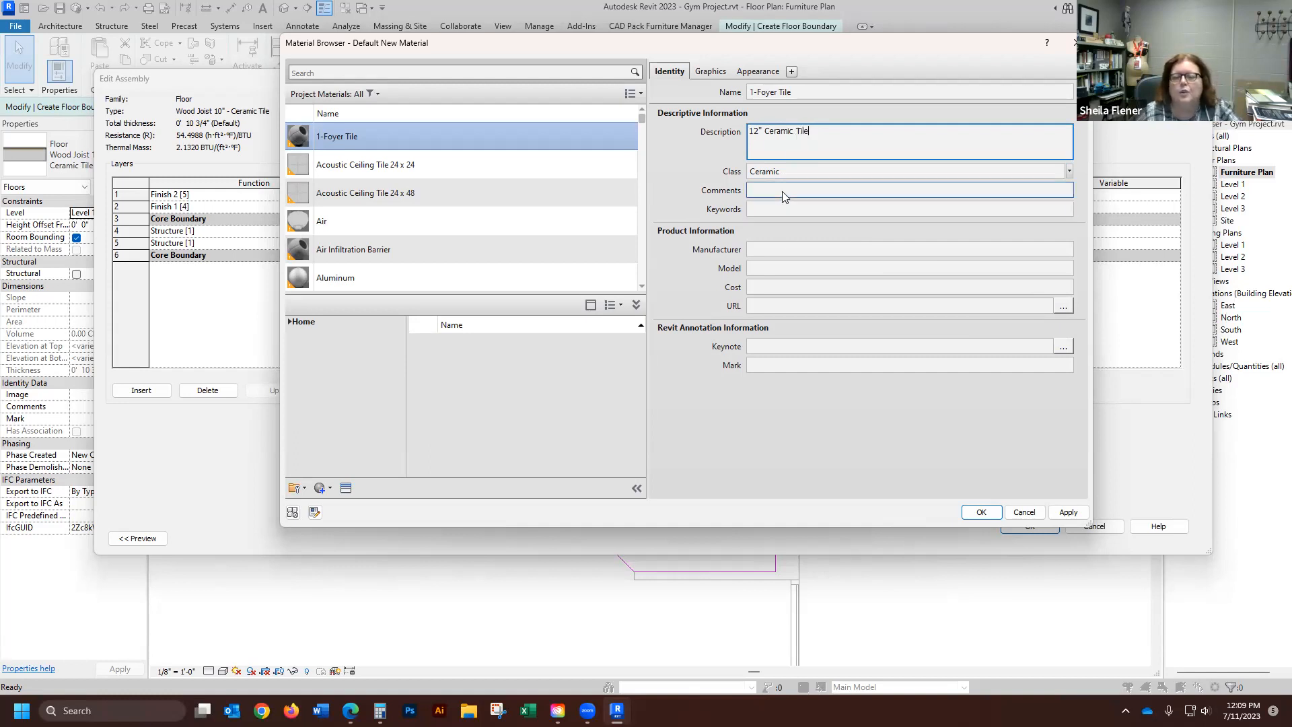
pyautogui.click(769, 249)
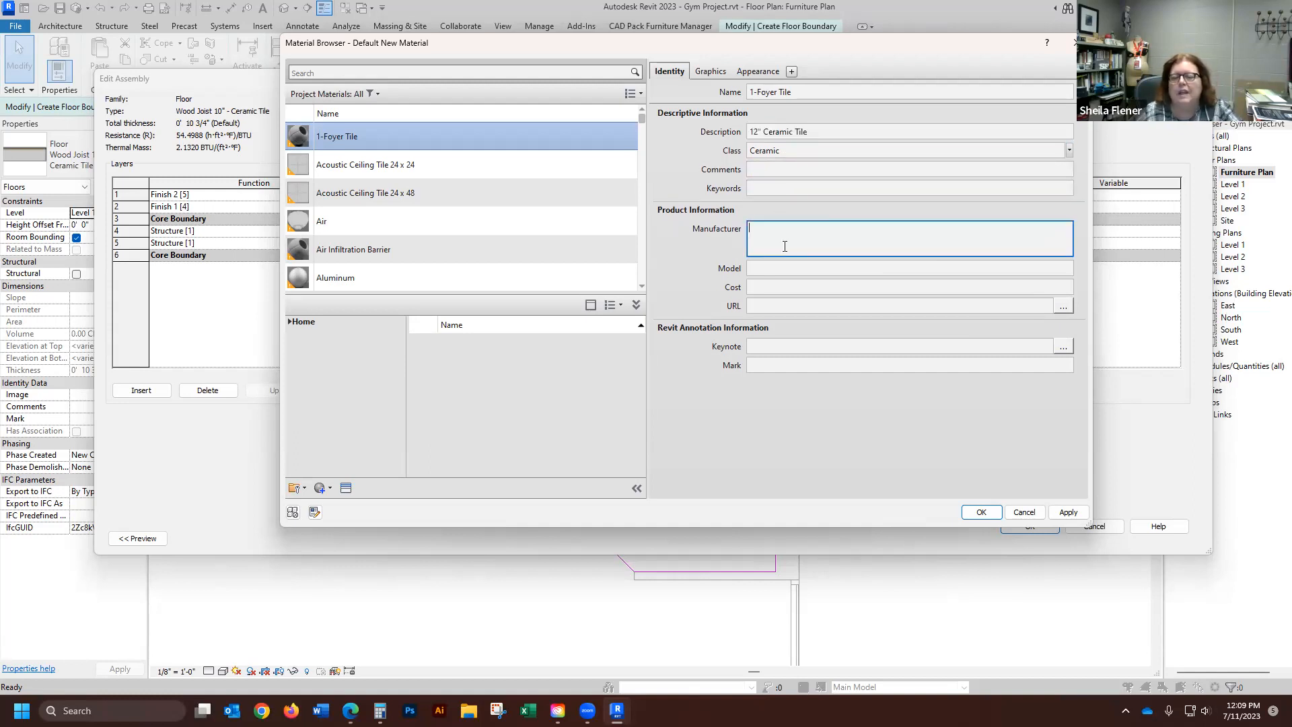
pyautogui.click(774, 269)
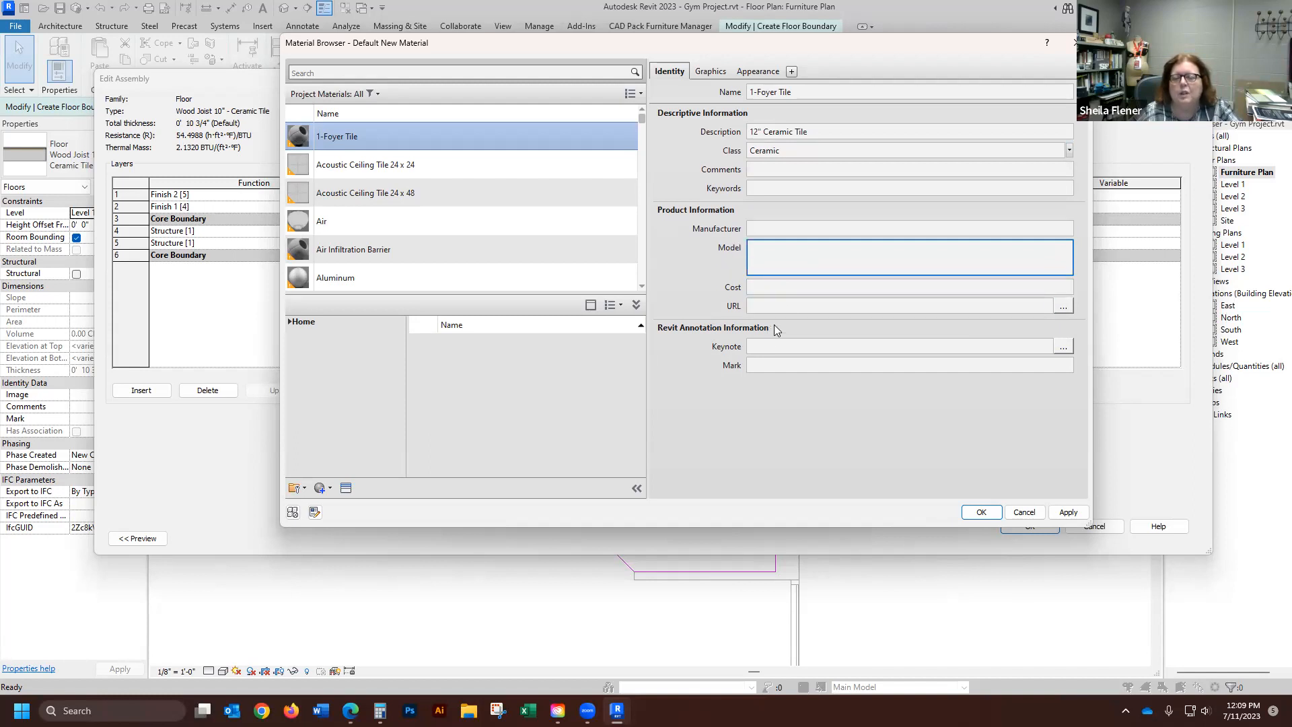
pyautogui.click(794, 291)
pyautogui.click(803, 307)
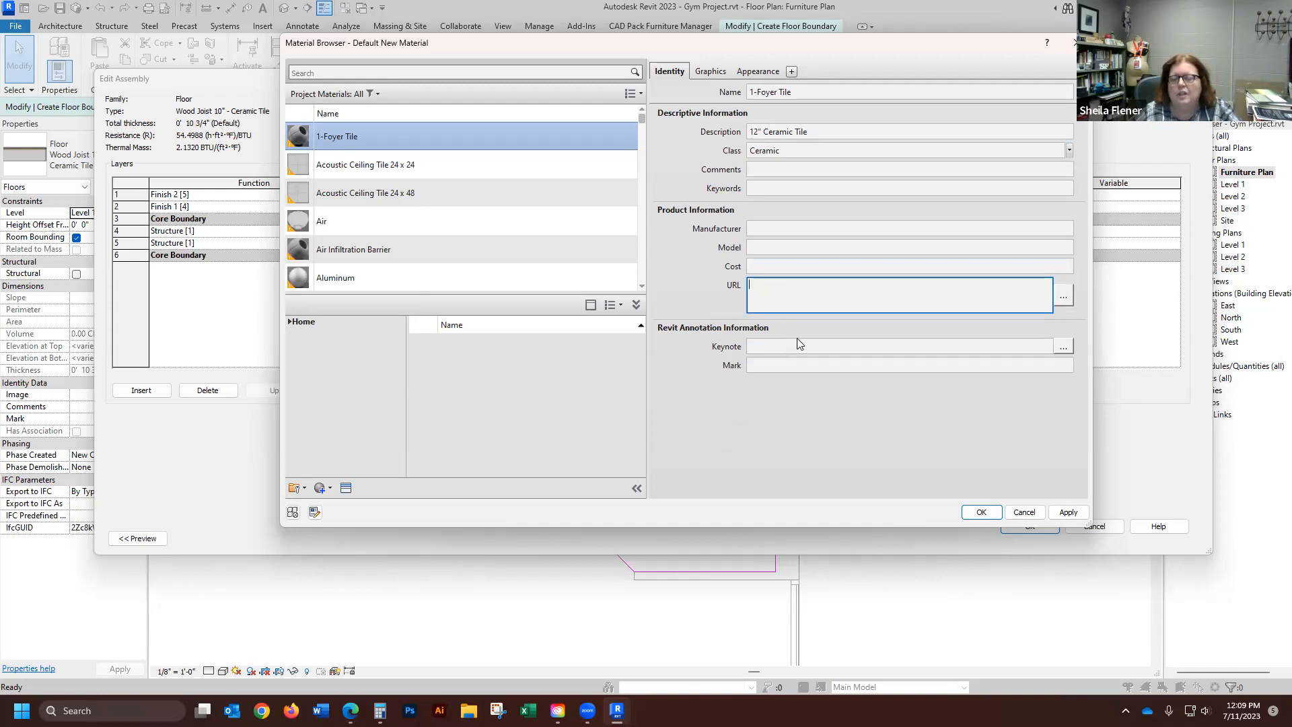
# - Assign the keynote 09 30 13.A3 Floor Tile, under Finishes, Tiling, Ceramic Tiling, to the 1-Foyer Tile material
pyautogui.click(1050, 365)
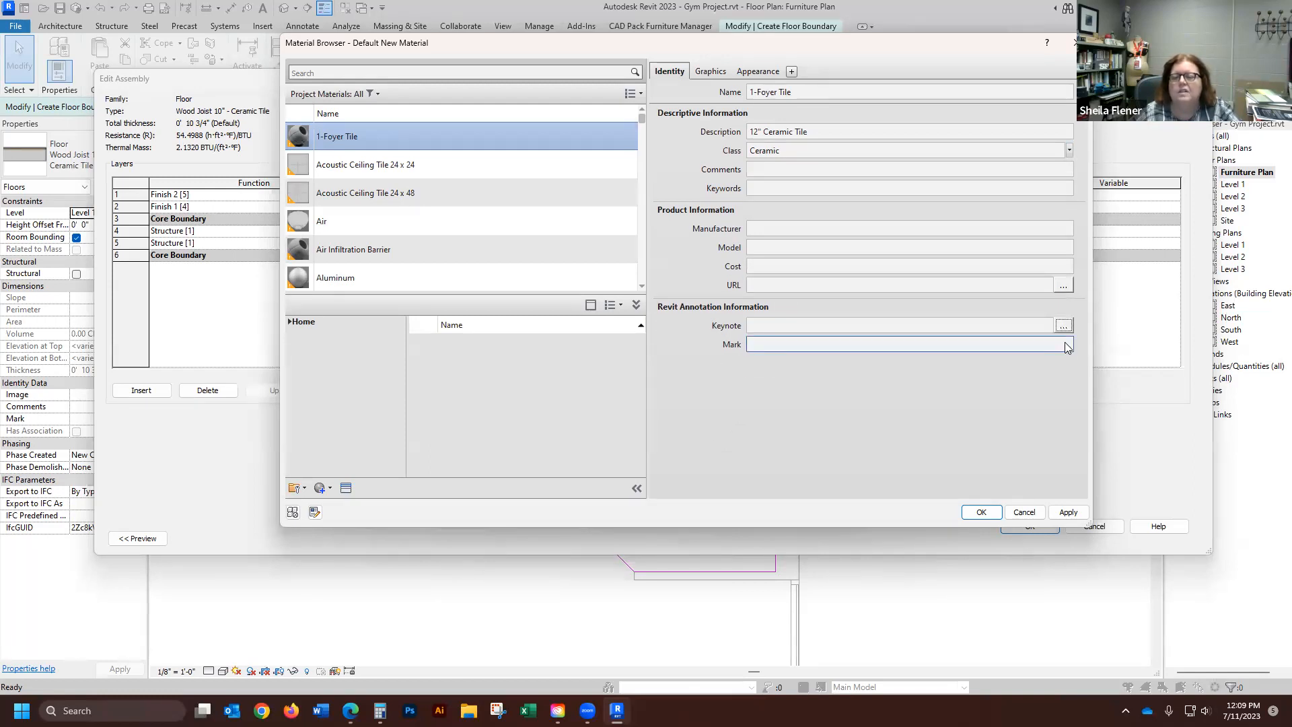
pyautogui.click(1064, 327)
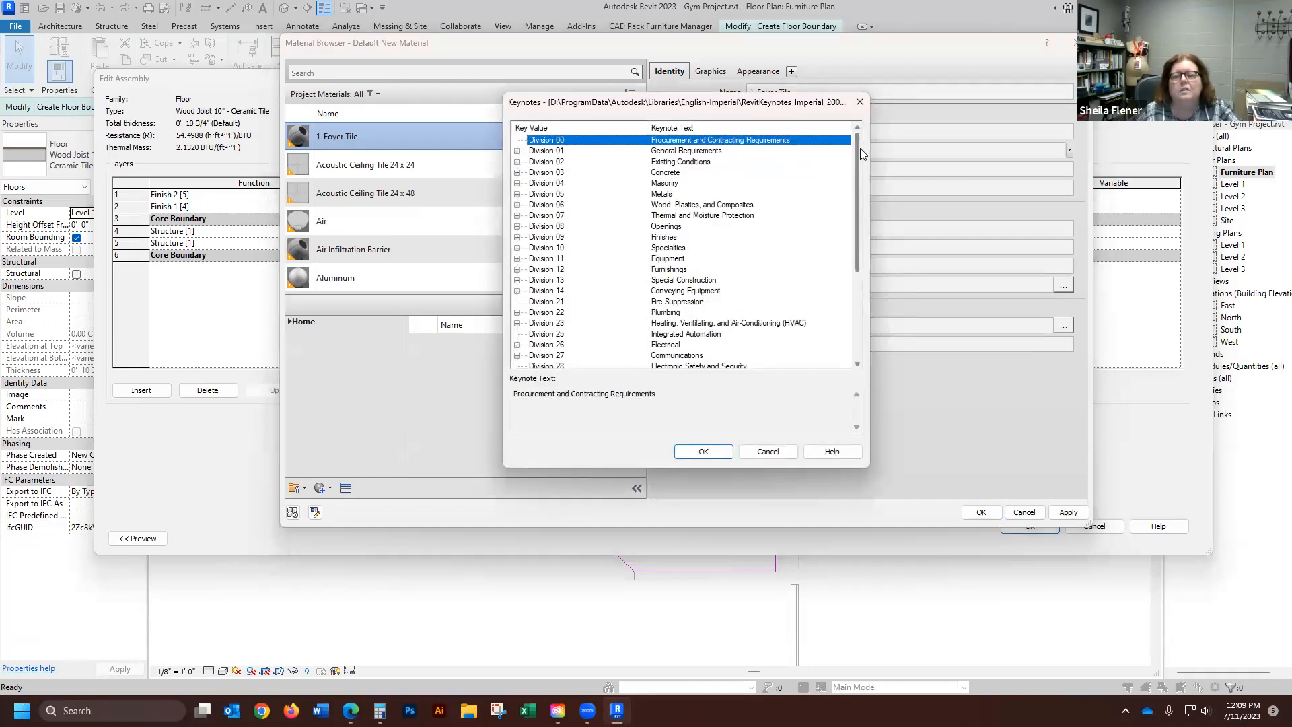
pyautogui.moveTo(858, 147); pyautogui.dragTo(862, 159)
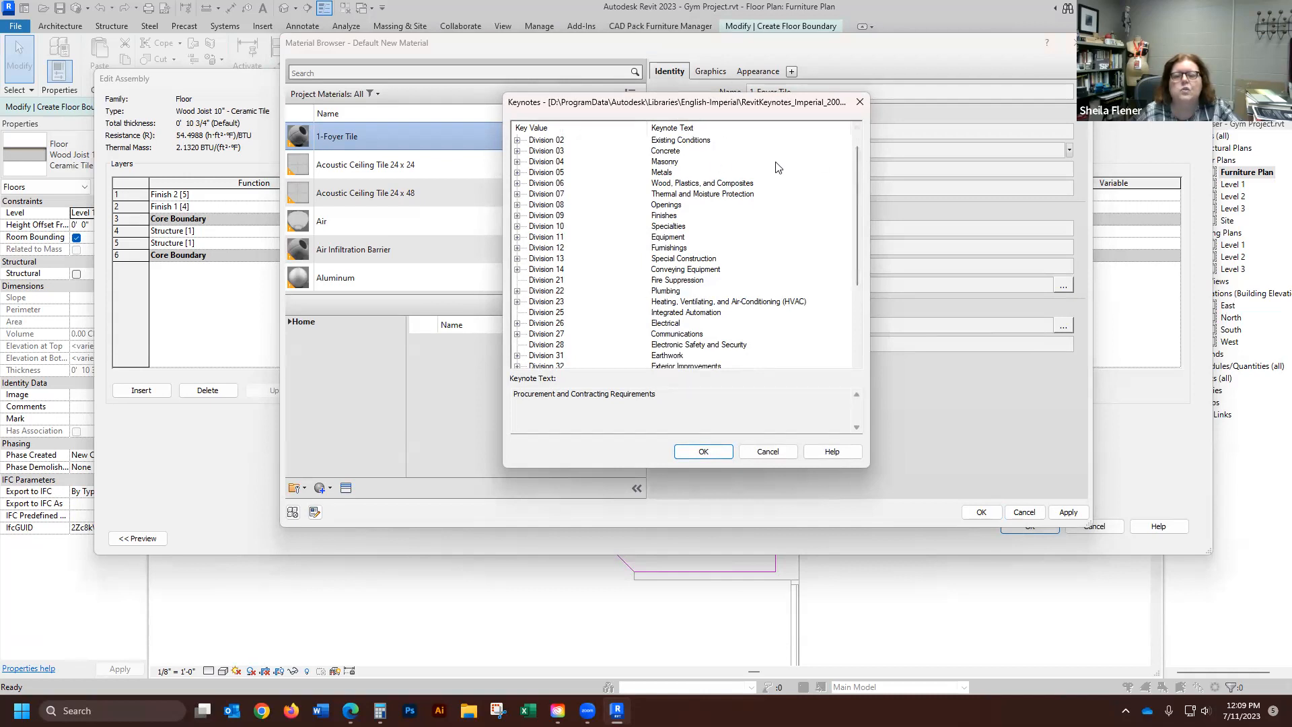
pyautogui.moveTo(860, 159); pyautogui.dragTo(838, 132)
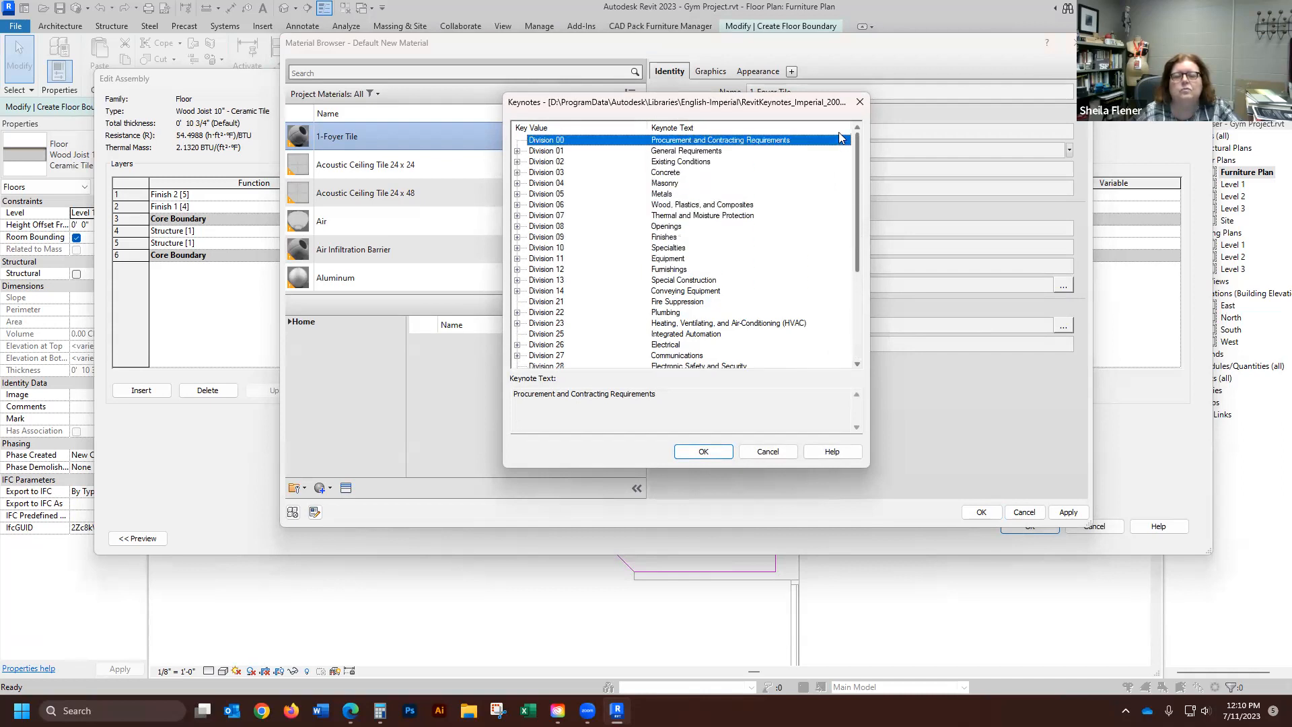
pyautogui.click(516, 183)
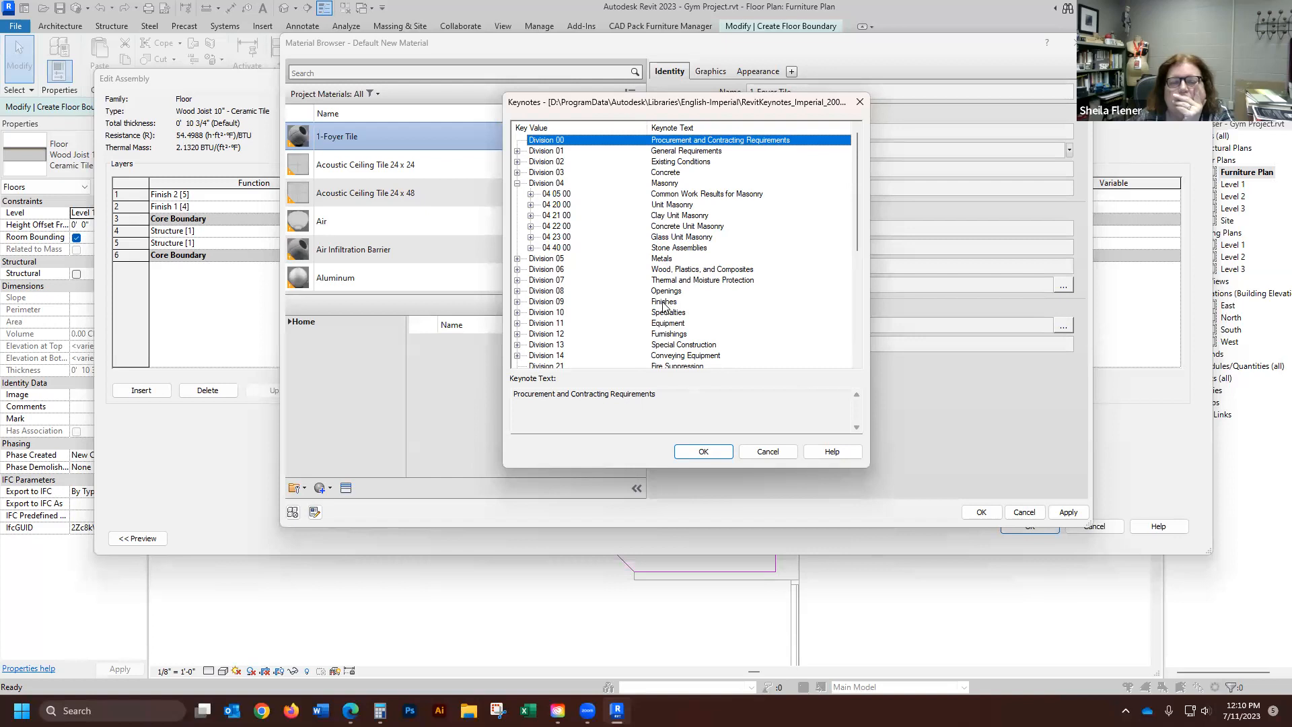
pyautogui.click(517, 302)
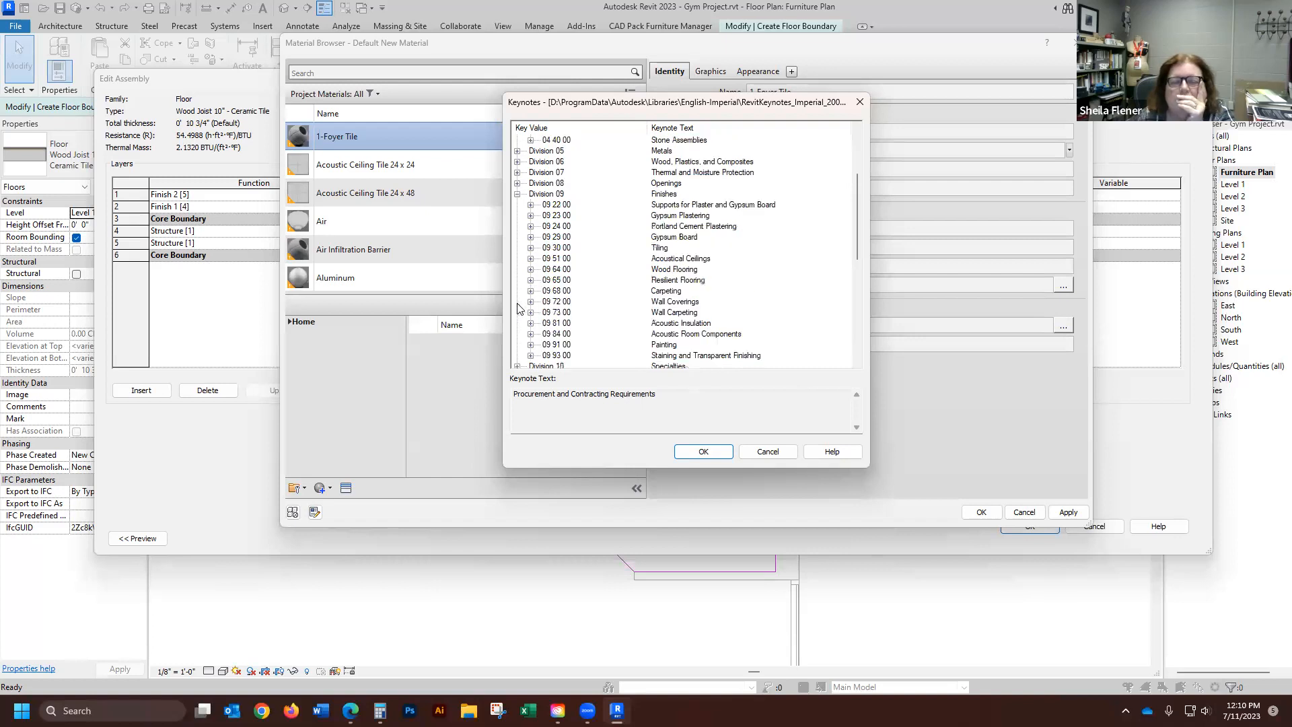
pyautogui.click(659, 248)
pyautogui.click(531, 247)
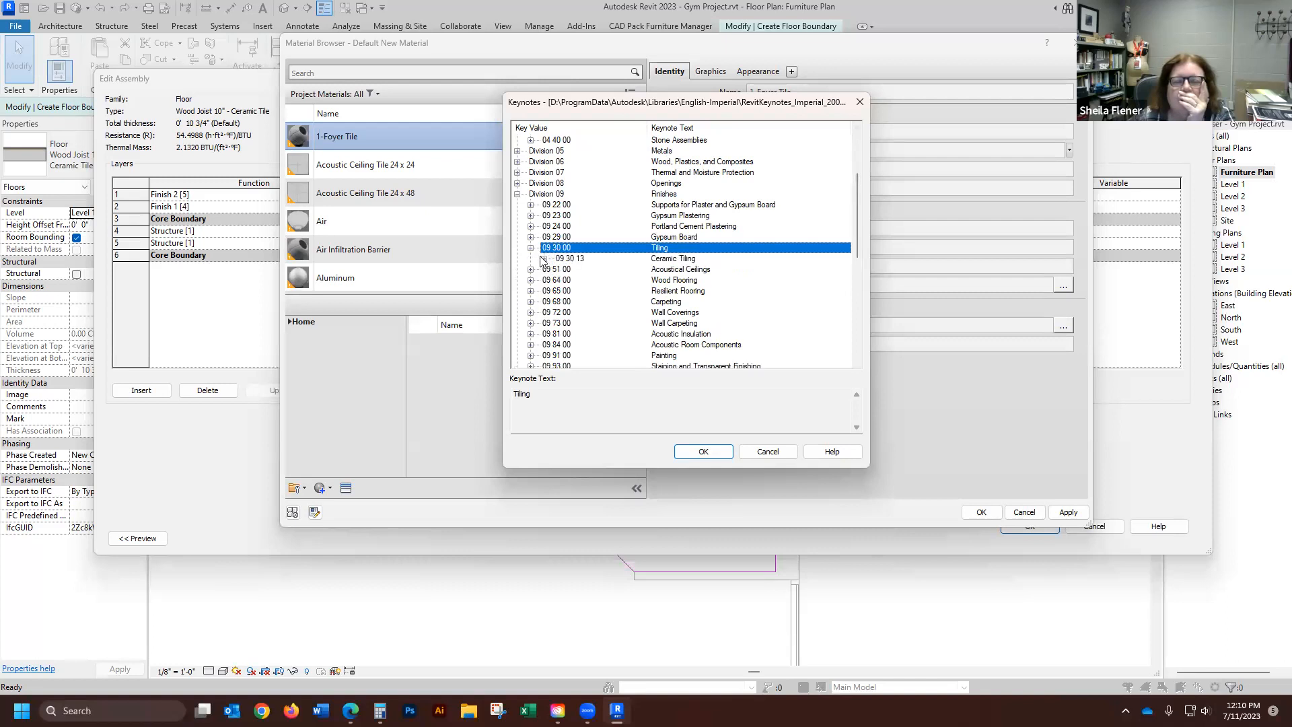
pyautogui.click(670, 259)
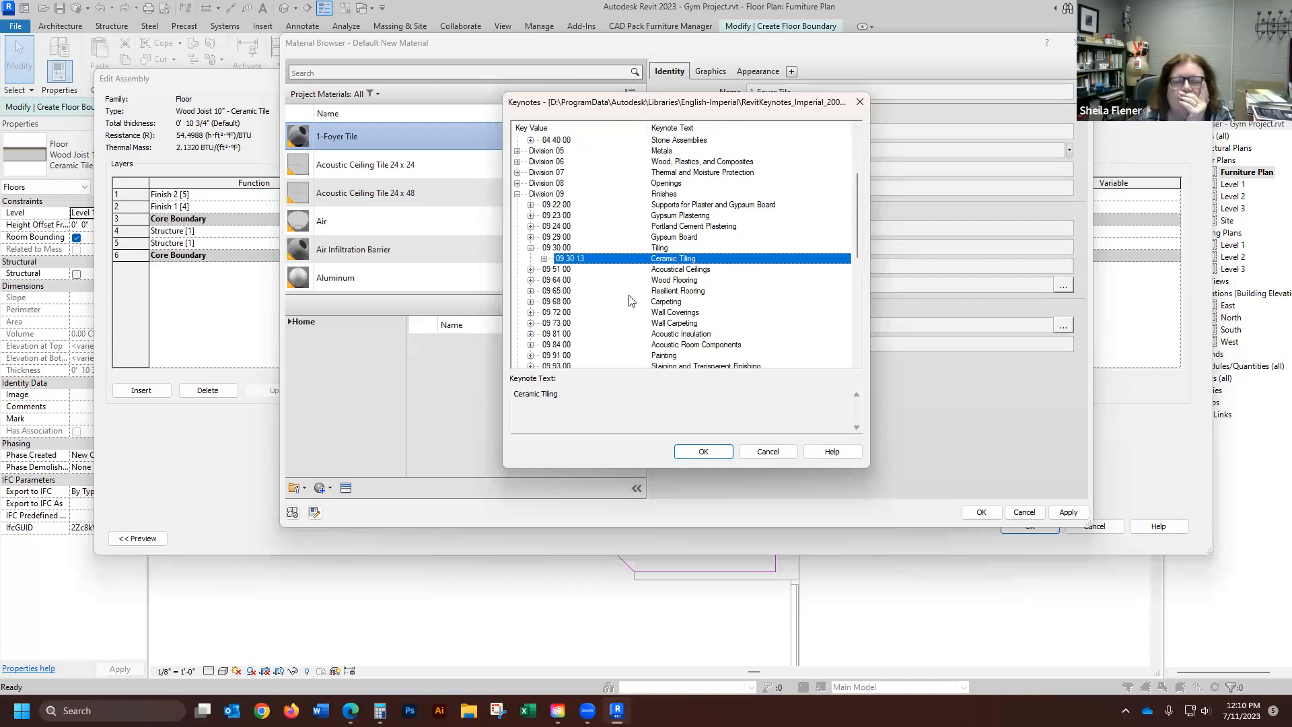
pyautogui.click(543, 259)
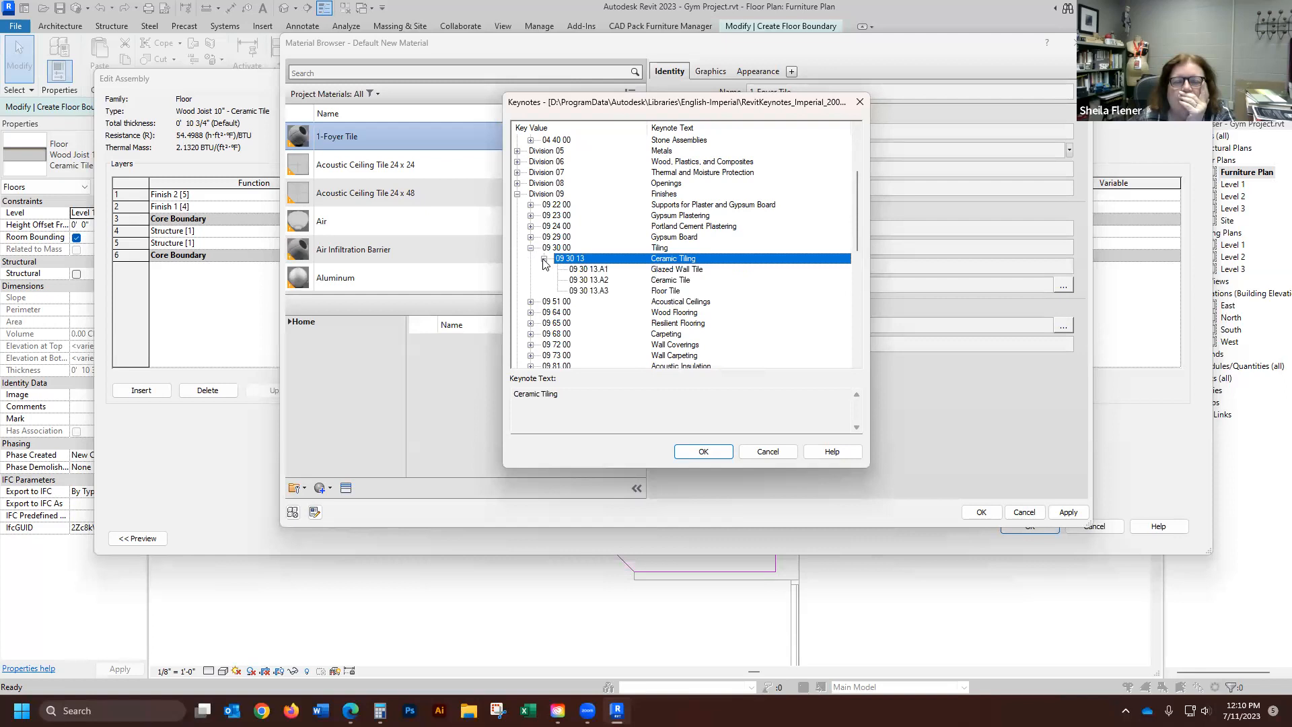
pyautogui.click(670, 291)
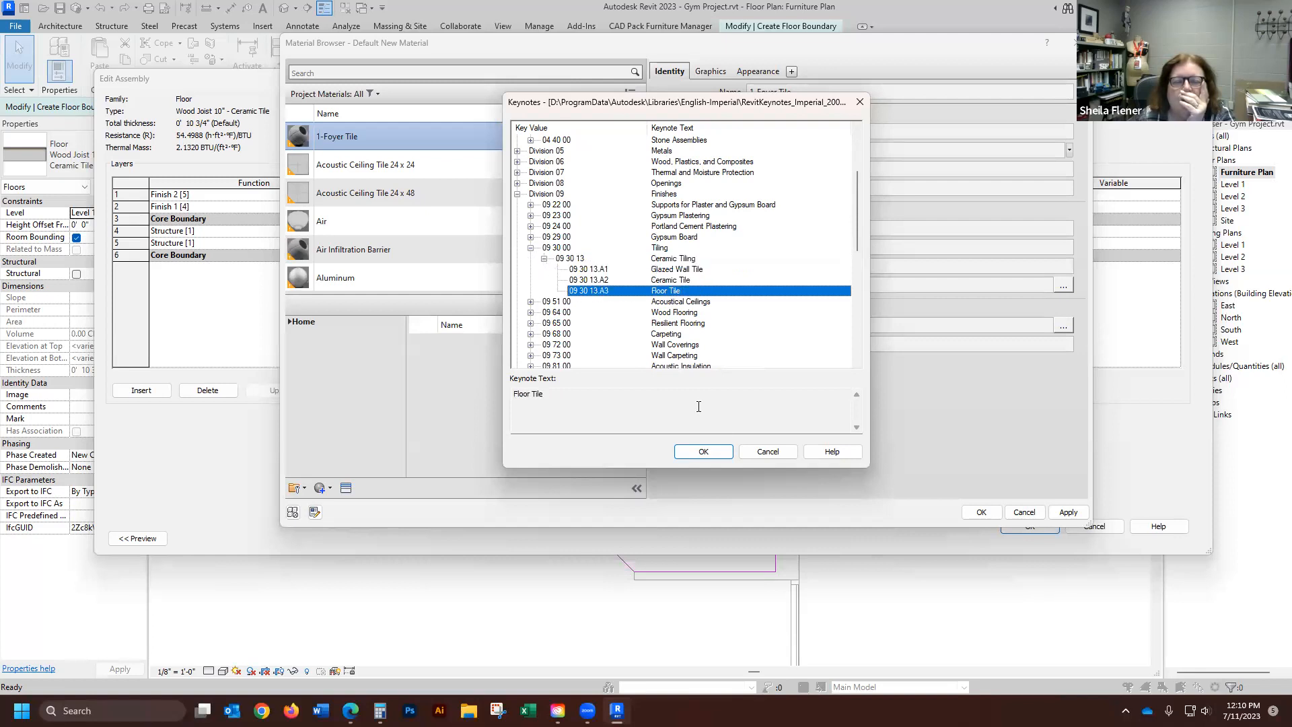
pyautogui.click(704, 453)
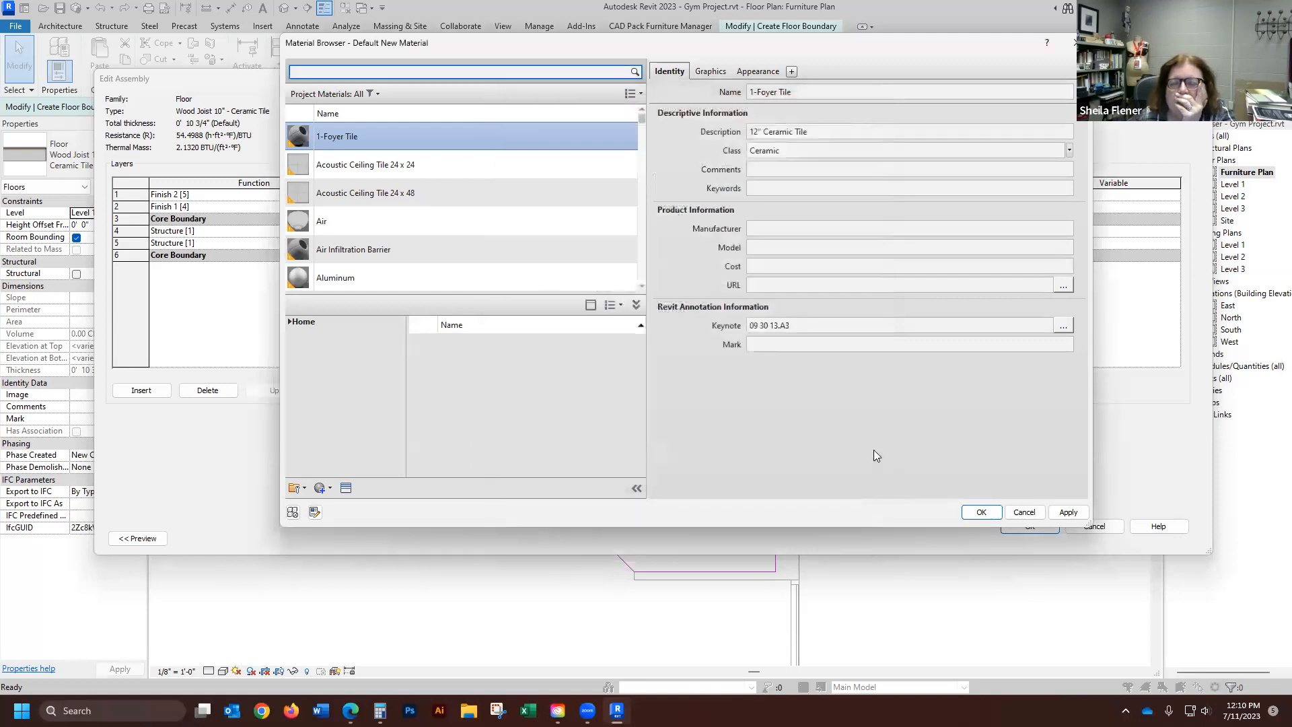
# - Set the mark of the 1-Foyer Tile material to CT1 and accept the material, assembly and floor type changes
pyautogui.click(782, 345)
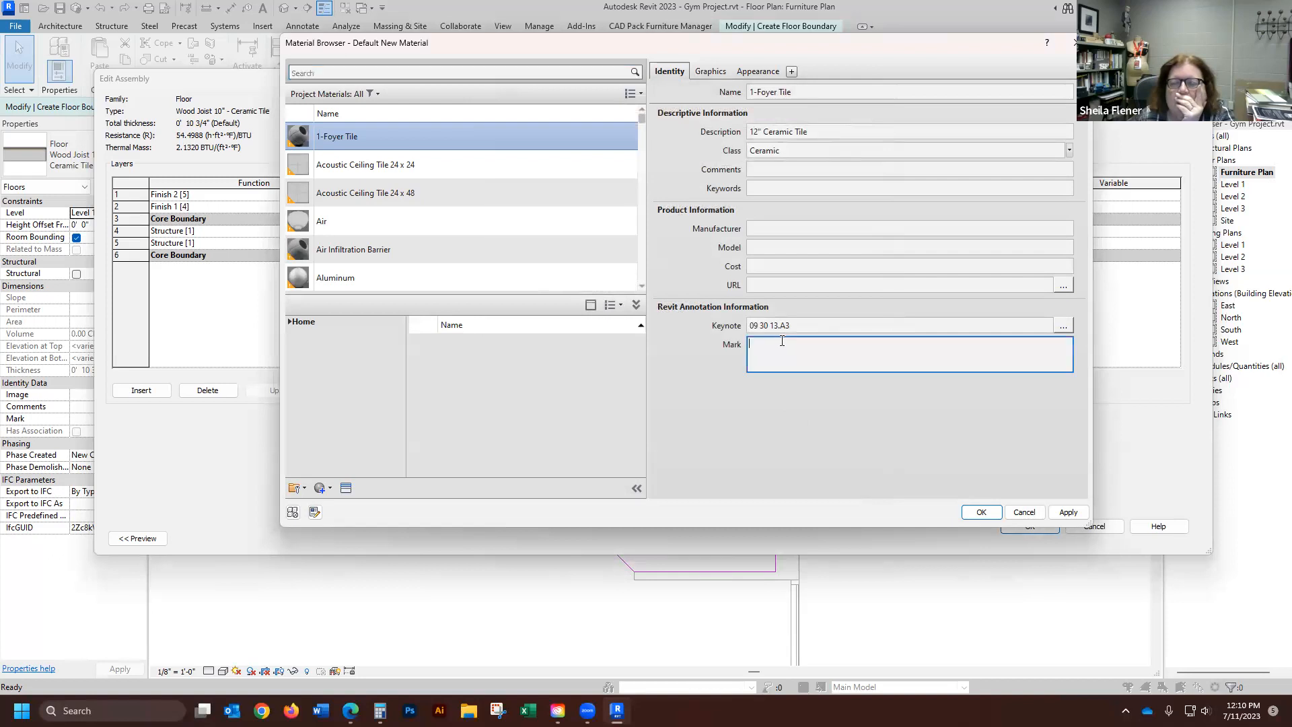
pyautogui.write('CT')
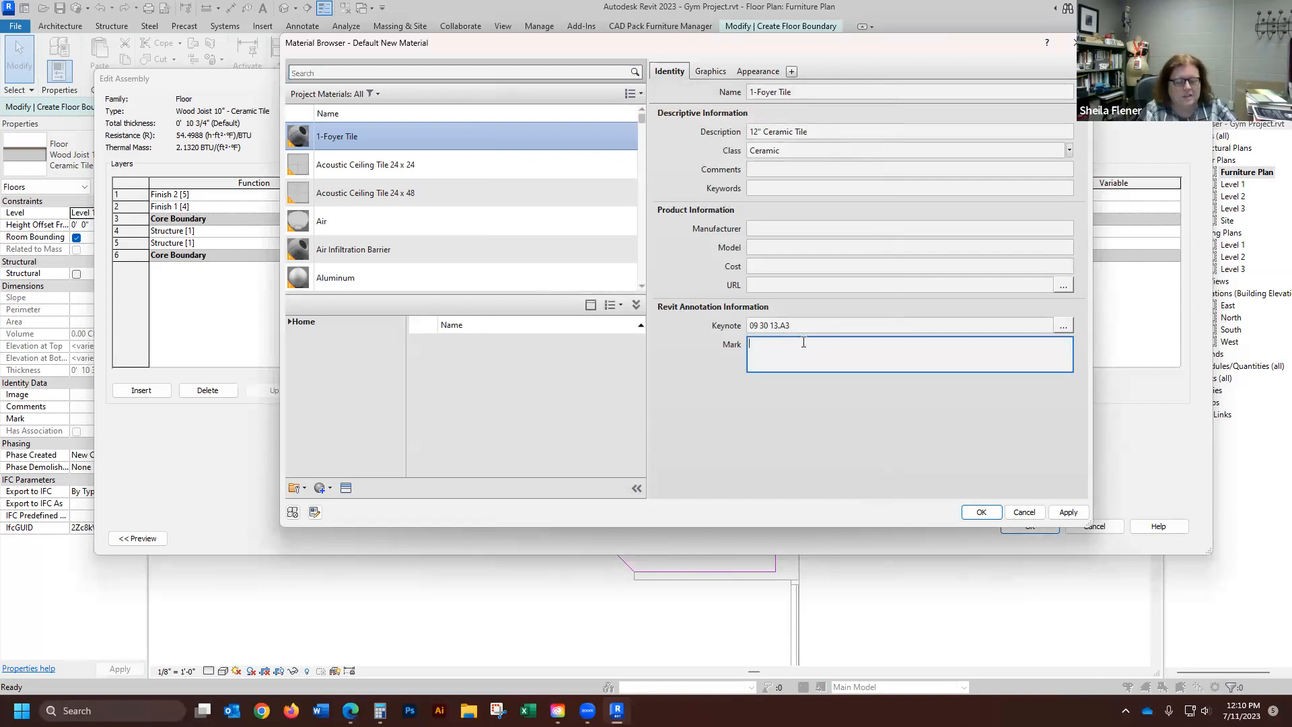
pyautogui.write('1')
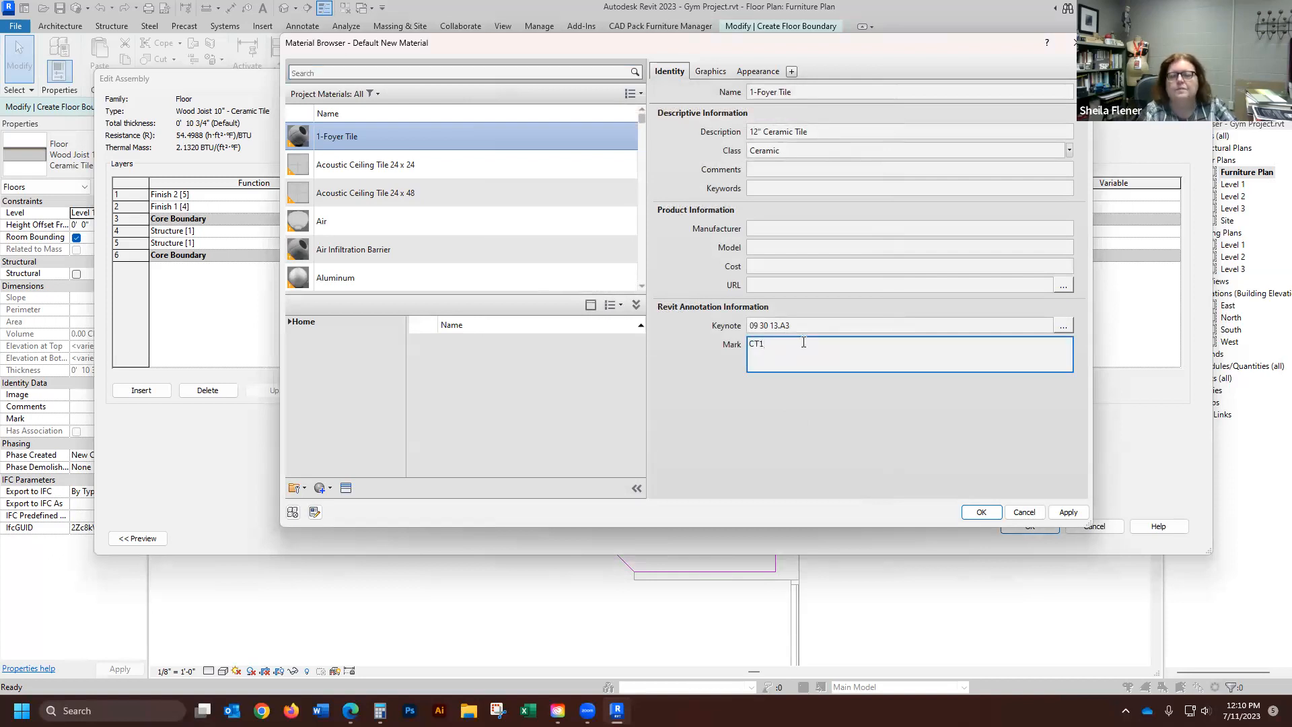
pyautogui.click(779, 408)
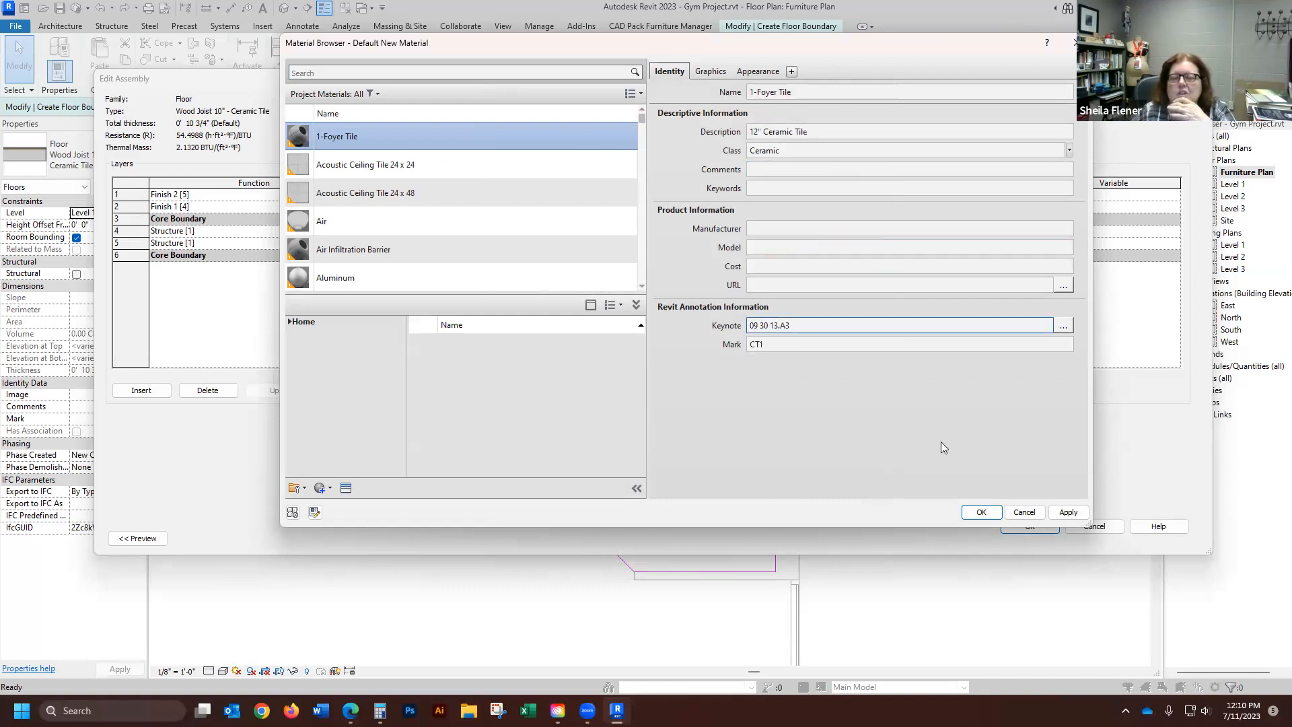
pyautogui.click(981, 512)
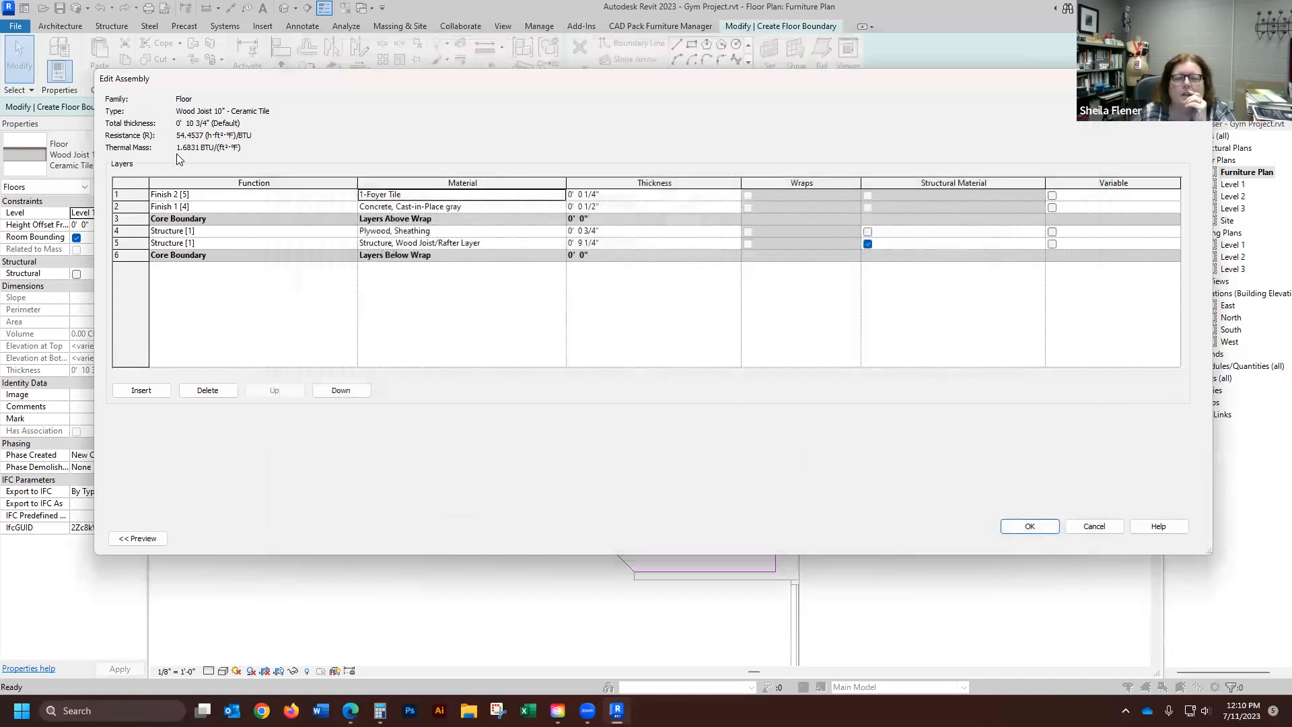
pyautogui.click(1039, 531)
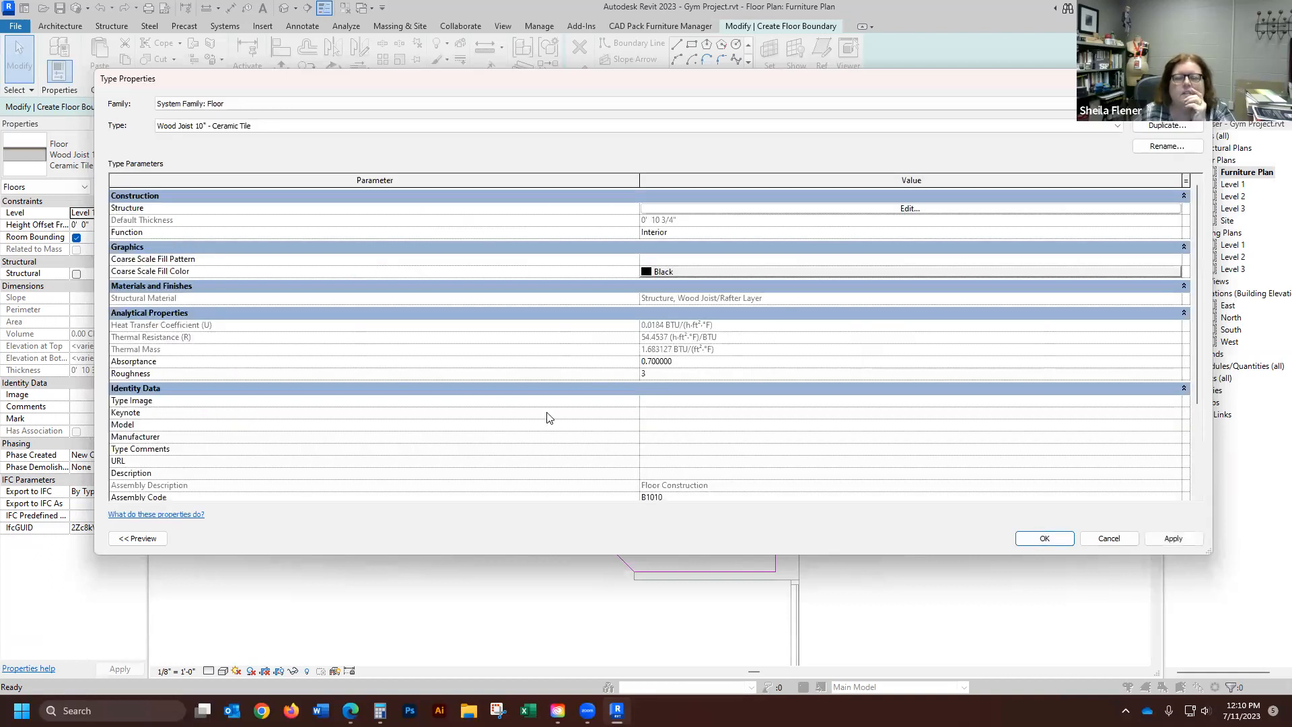
pyautogui.click(1037, 537)
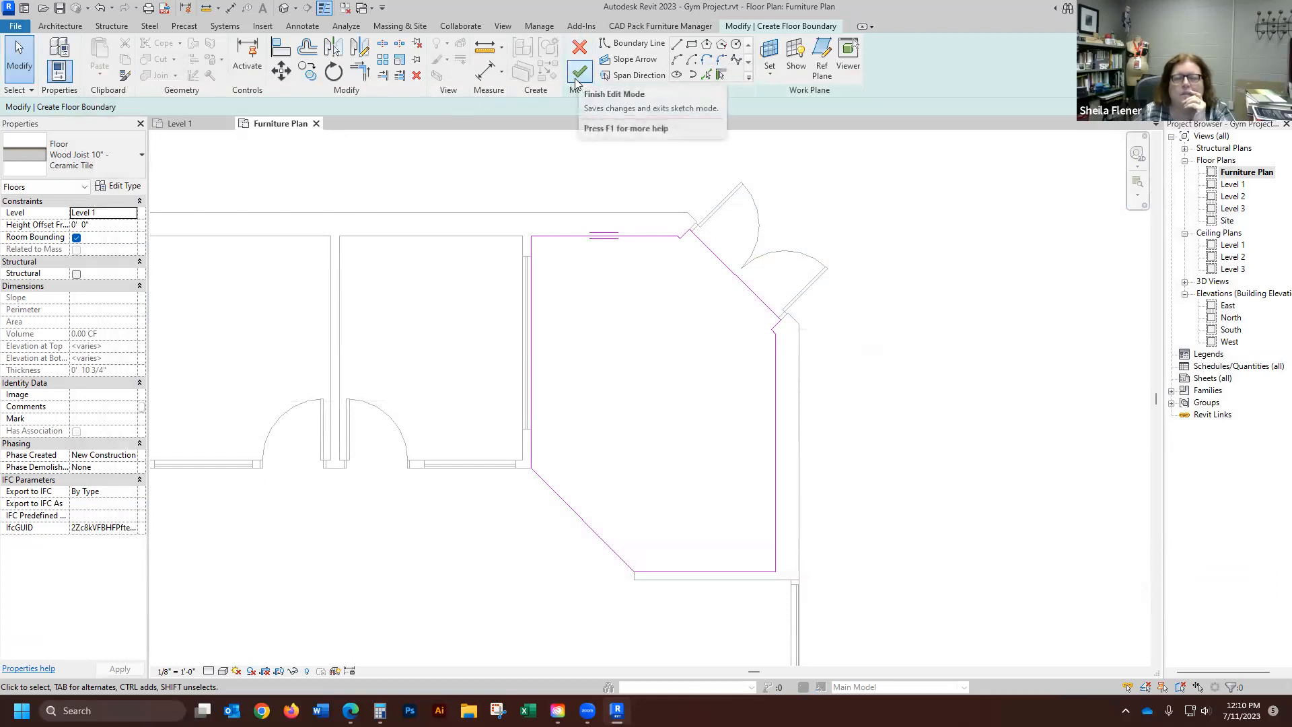
# - Stretch the foyer's west boundary line past the northwest corner and try to finish the floor sketch
pyautogui.scroll(1, 596, 316)
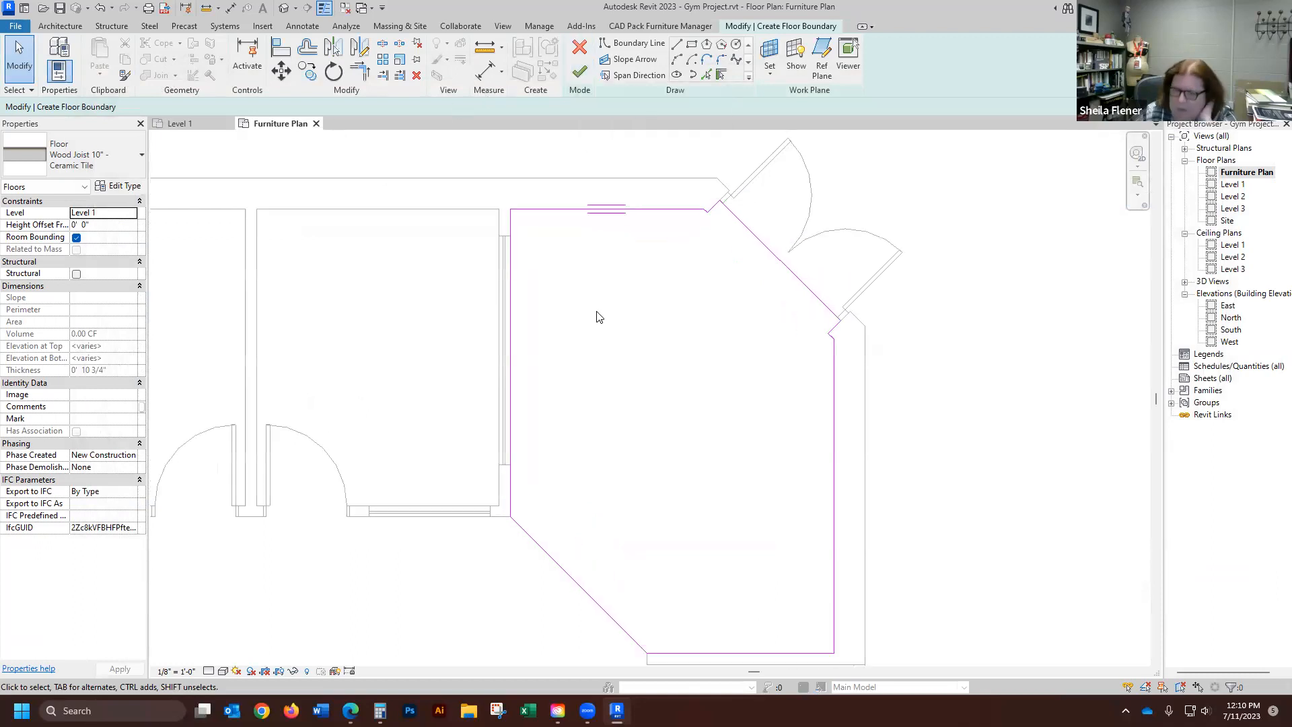
pyautogui.scroll(1, 593, 310)
pyautogui.scroll(8, 565, 162)
pyautogui.scroll(-9, 488, 175)
pyautogui.scroll(3, 609, 180)
pyautogui.scroll(2, 340, 239)
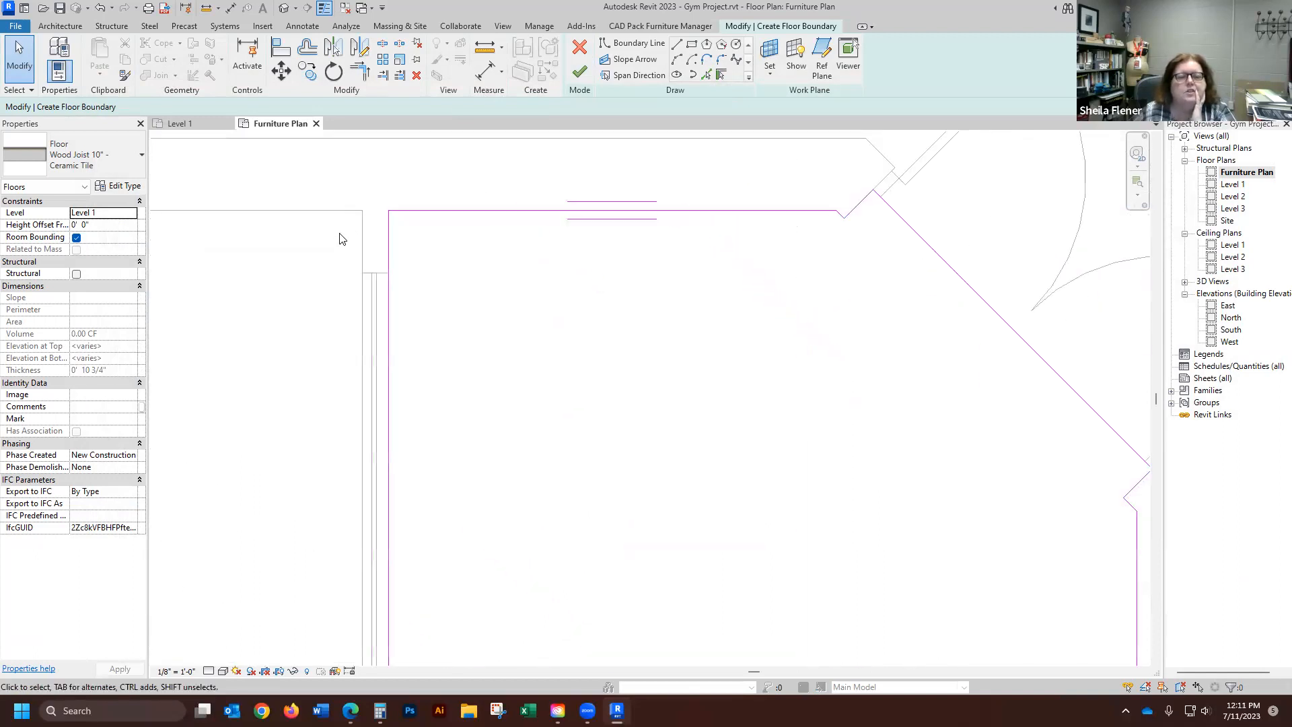
pyautogui.click(389, 241)
pyautogui.moveTo(388, 211); pyautogui.dragTo(388, 196)
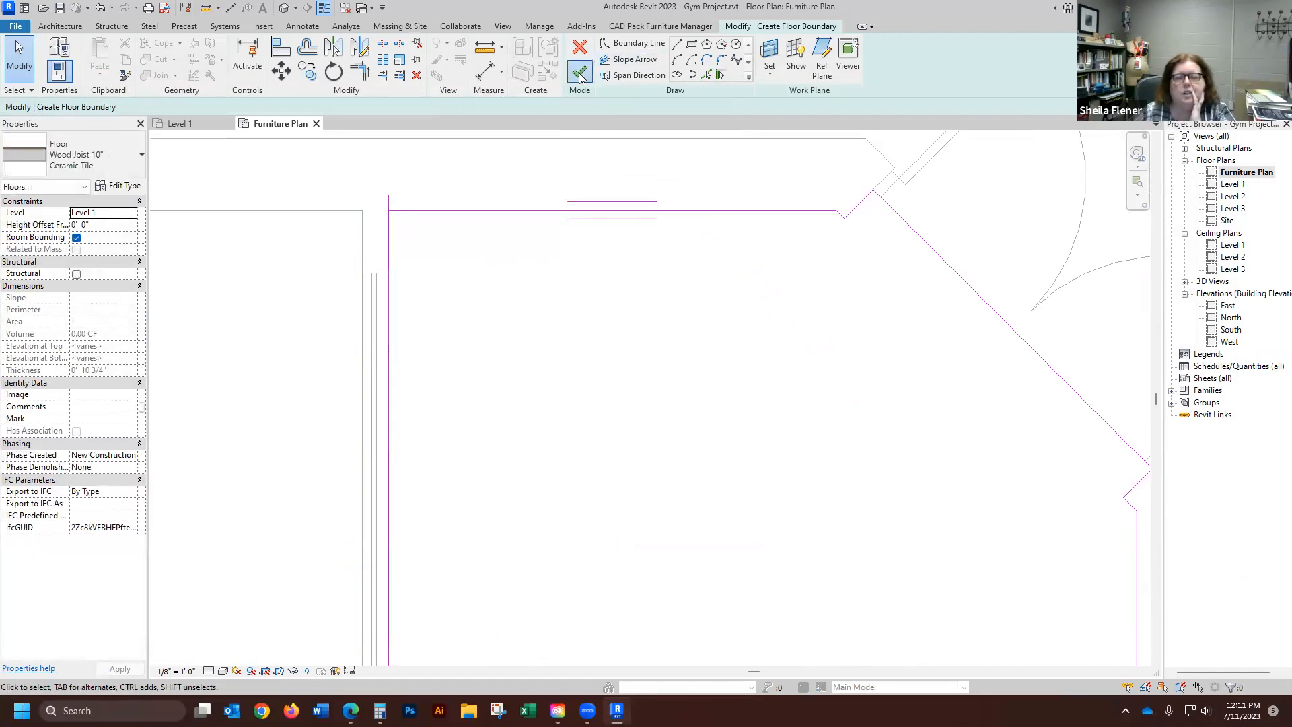
pyautogui.click(581, 74)
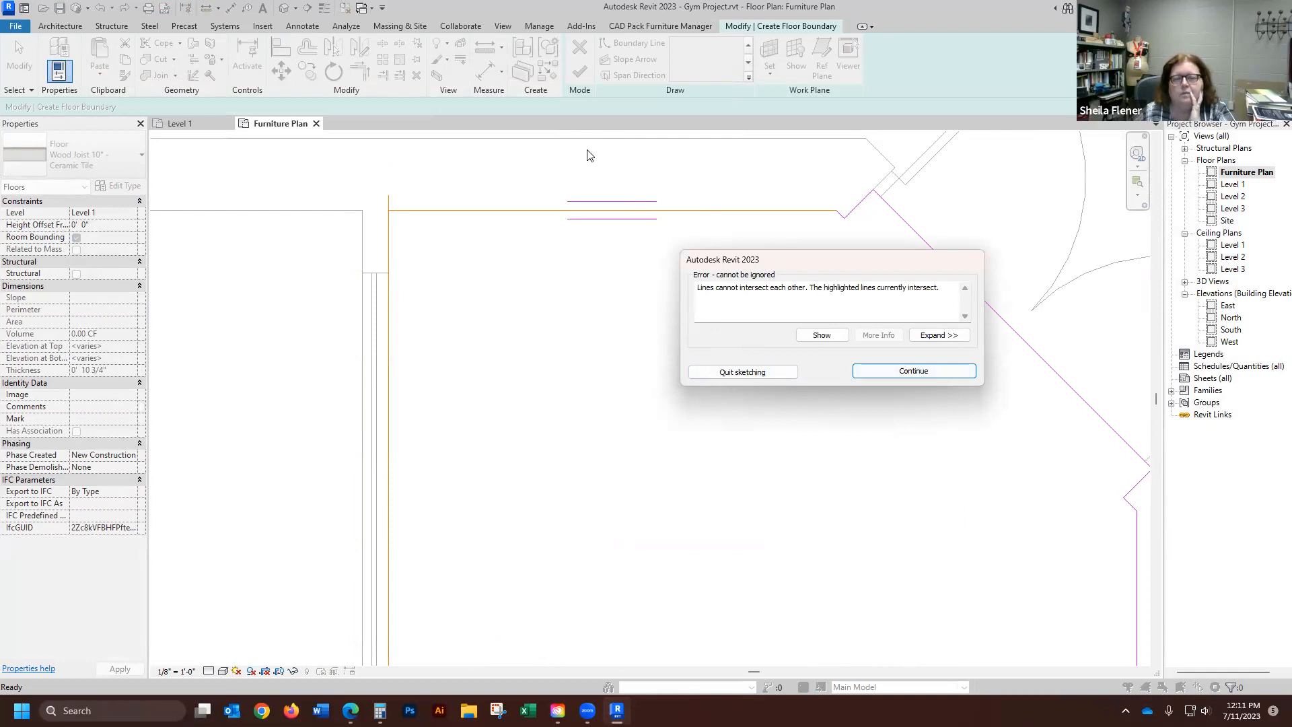
pyautogui.click(920, 371)
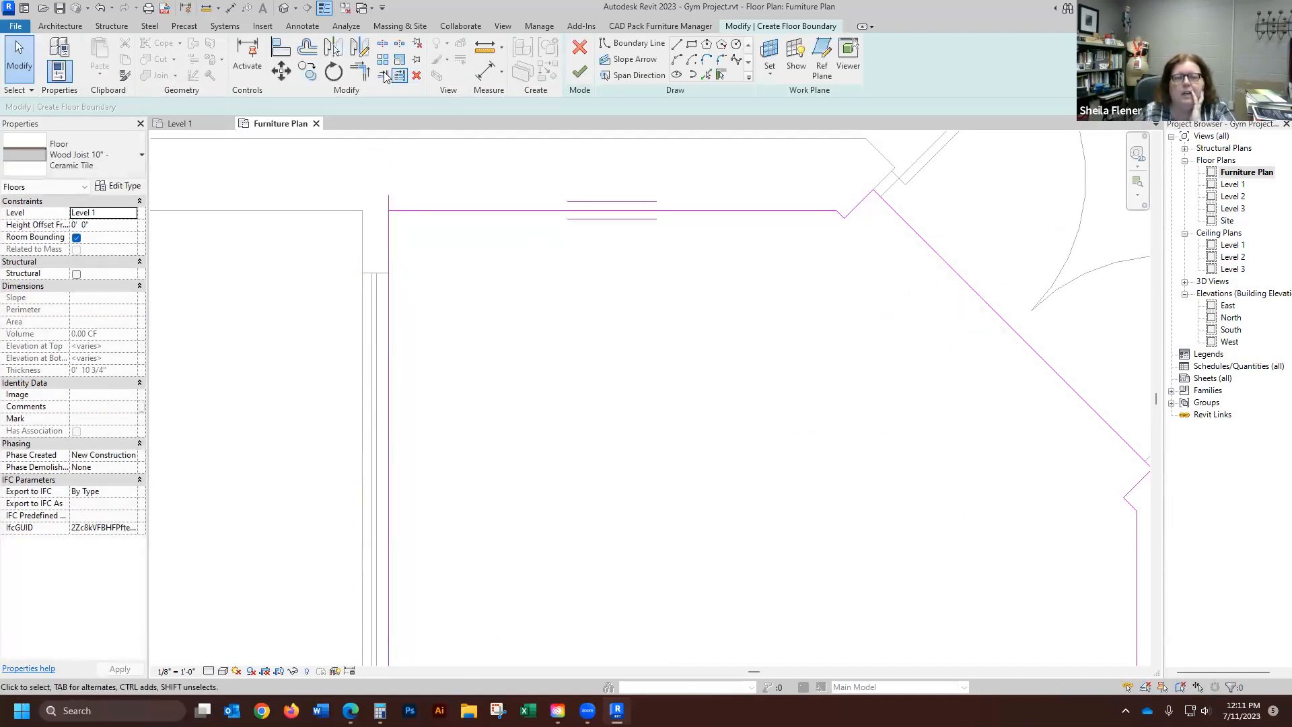
# - Trim the foyer's west and north boundary lines to a clean corner and finish the floor sketch
pyautogui.click(360, 71)
pyautogui.click(389, 245)
pyautogui.click(412, 211)
pyautogui.click(584, 72)
pyautogui.scroll(-4, 752, 266)
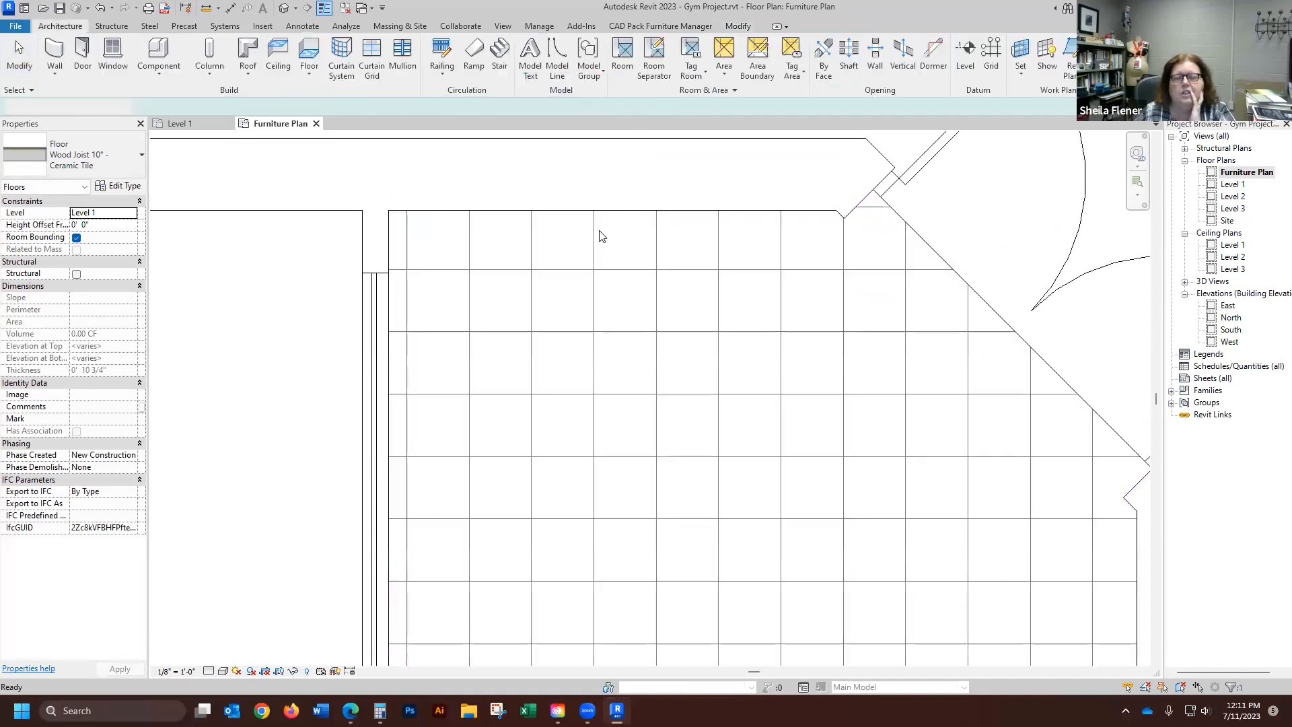
pyautogui.scroll(-2, 752, 266)
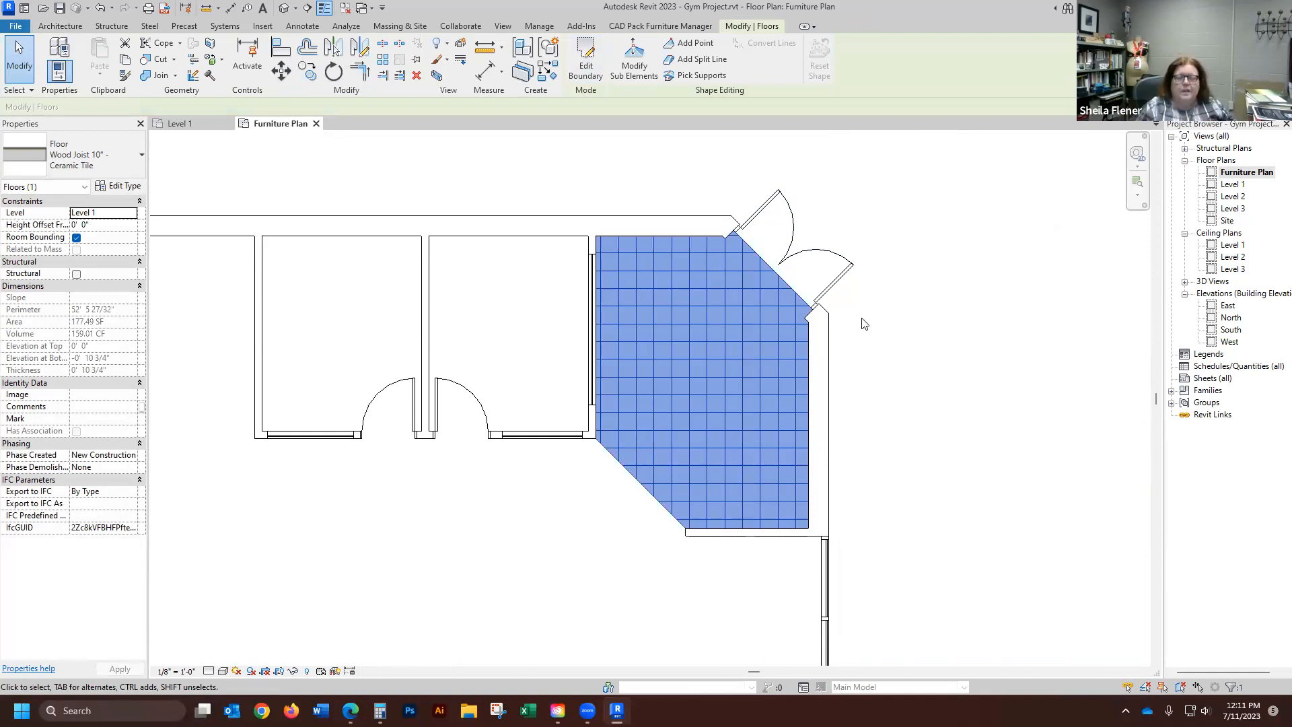
pyautogui.scroll(-1, 981, 320)
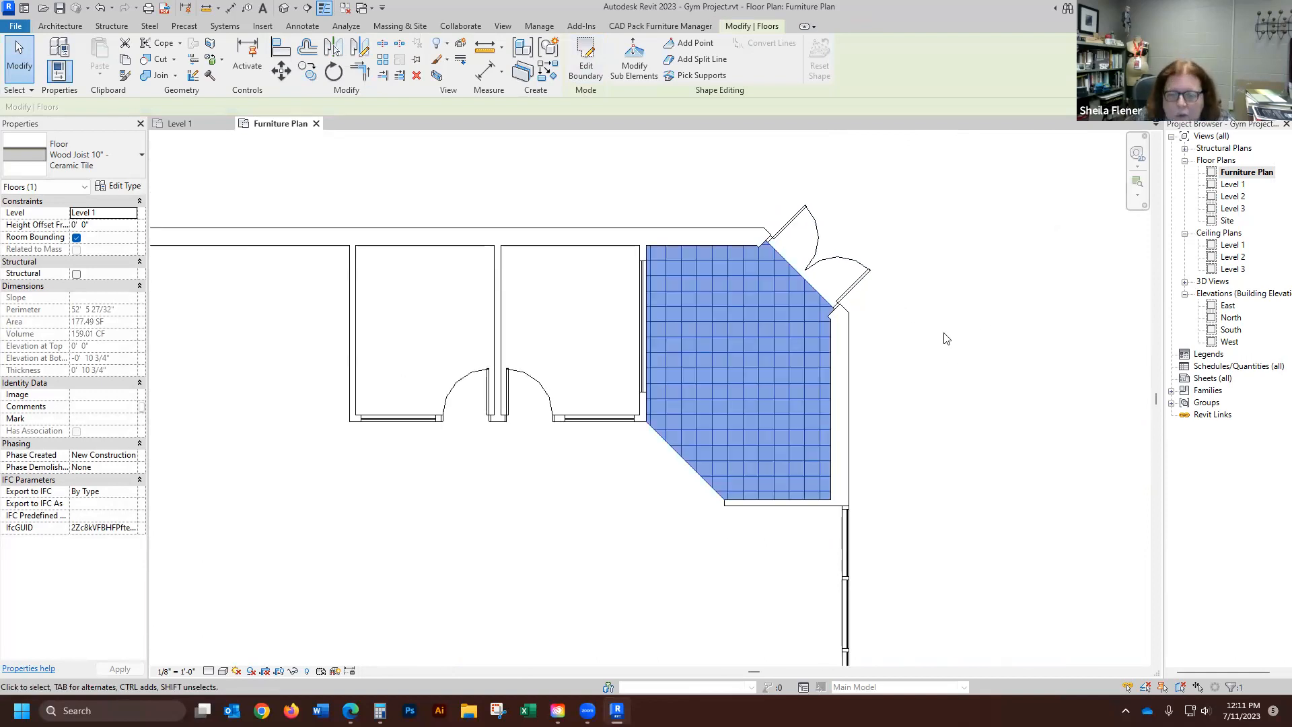
pyautogui.click(944, 333)
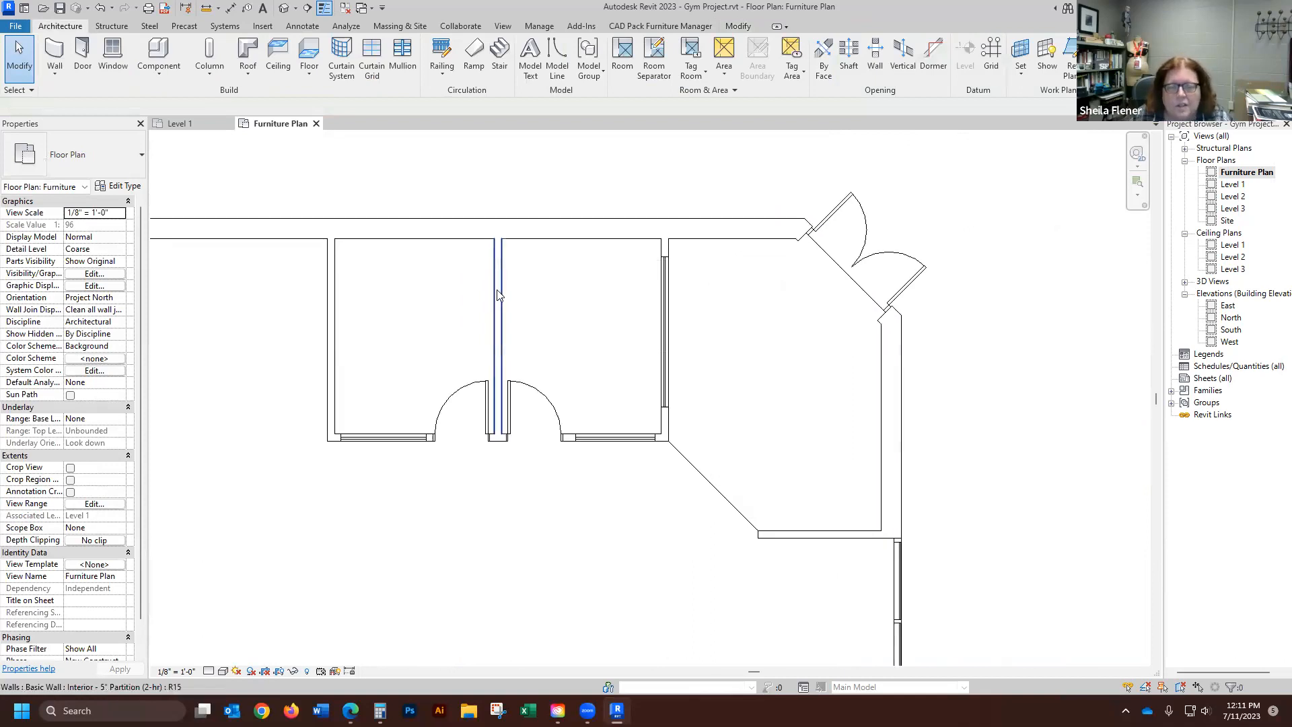
# - Start a new floor sketch with the Wood Joist 10" - Ceramic Tile type and review the type's layer structure
pyautogui.scroll(3, 491, 299)
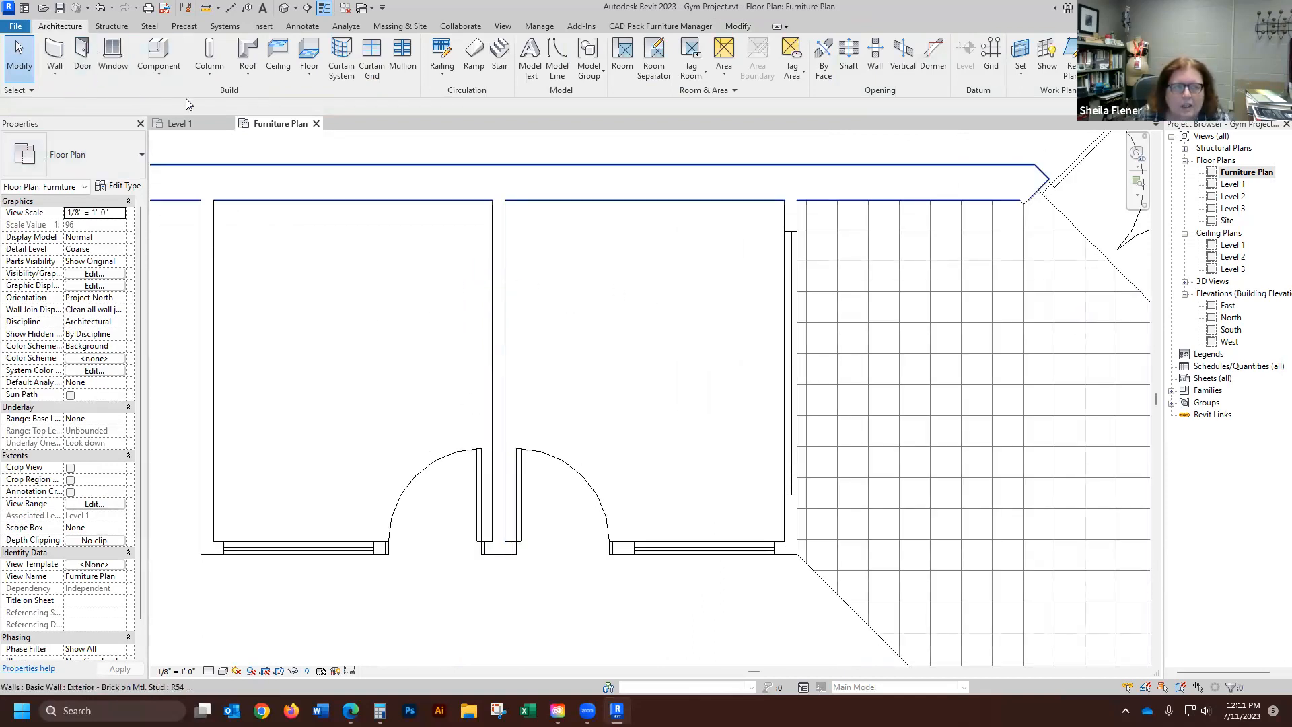
pyautogui.click(308, 52)
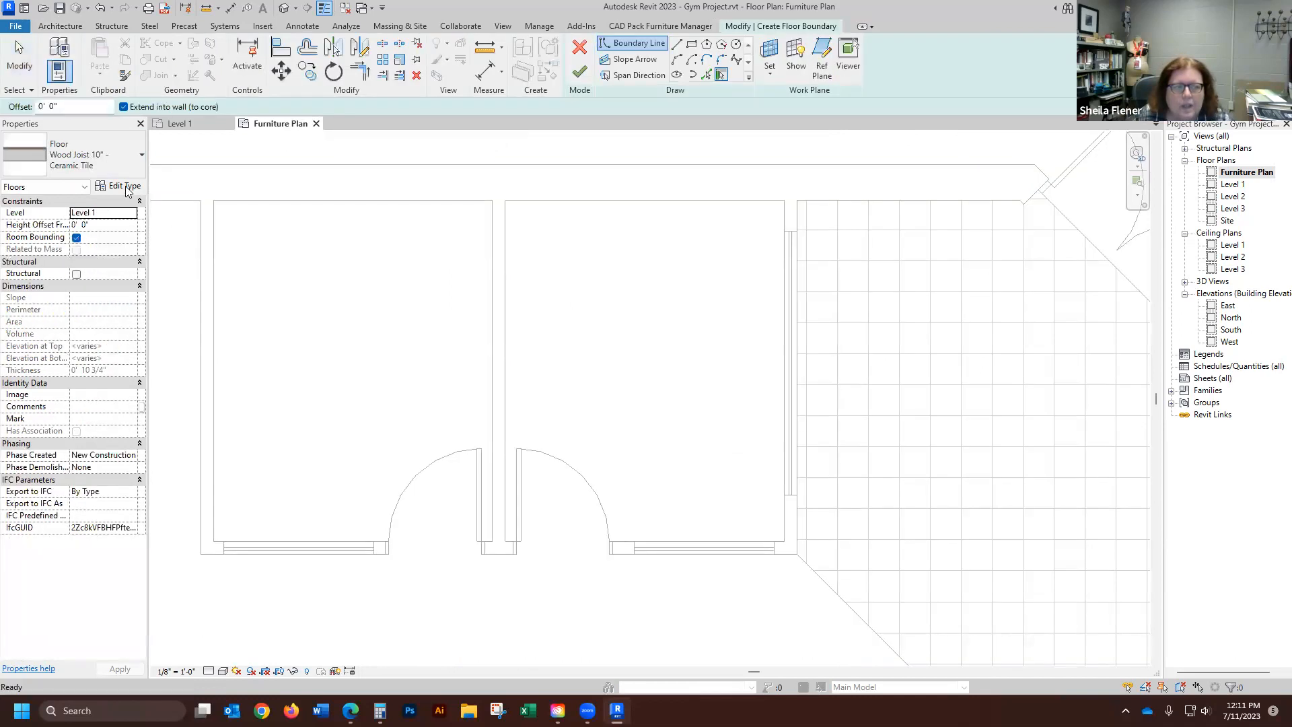
pyautogui.click(134, 167)
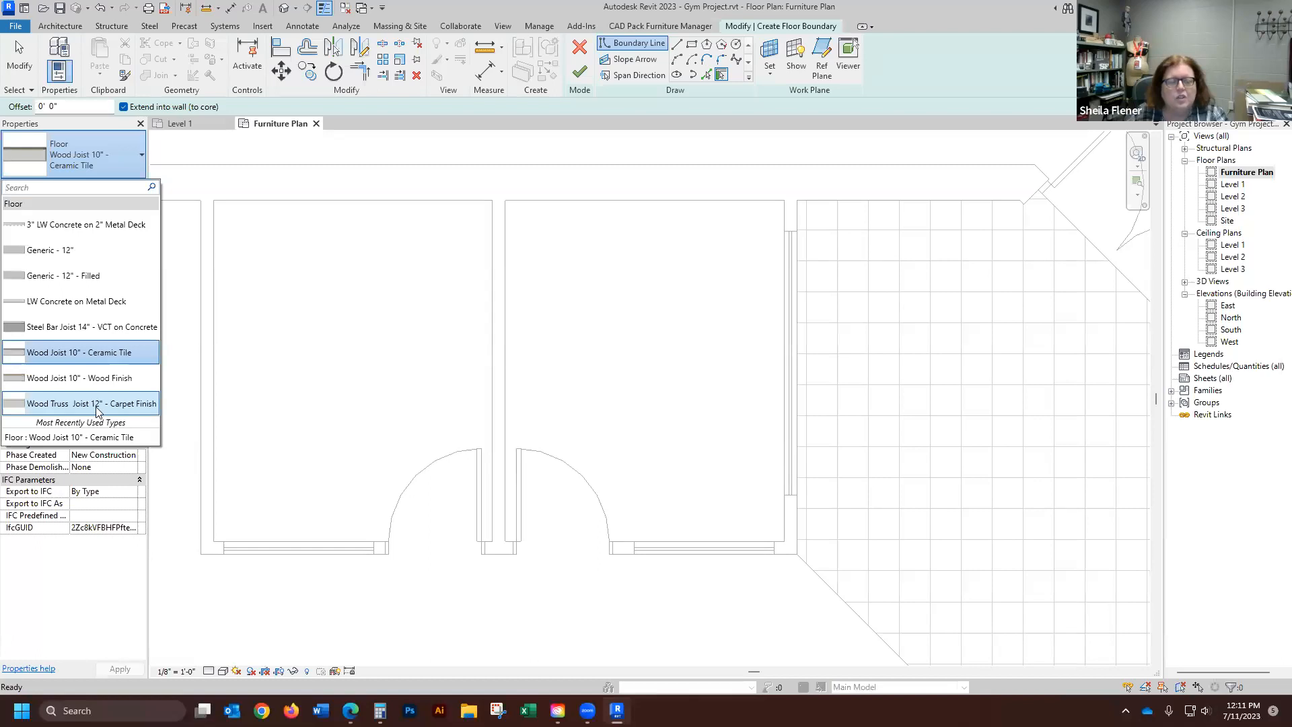
pyautogui.click(118, 357)
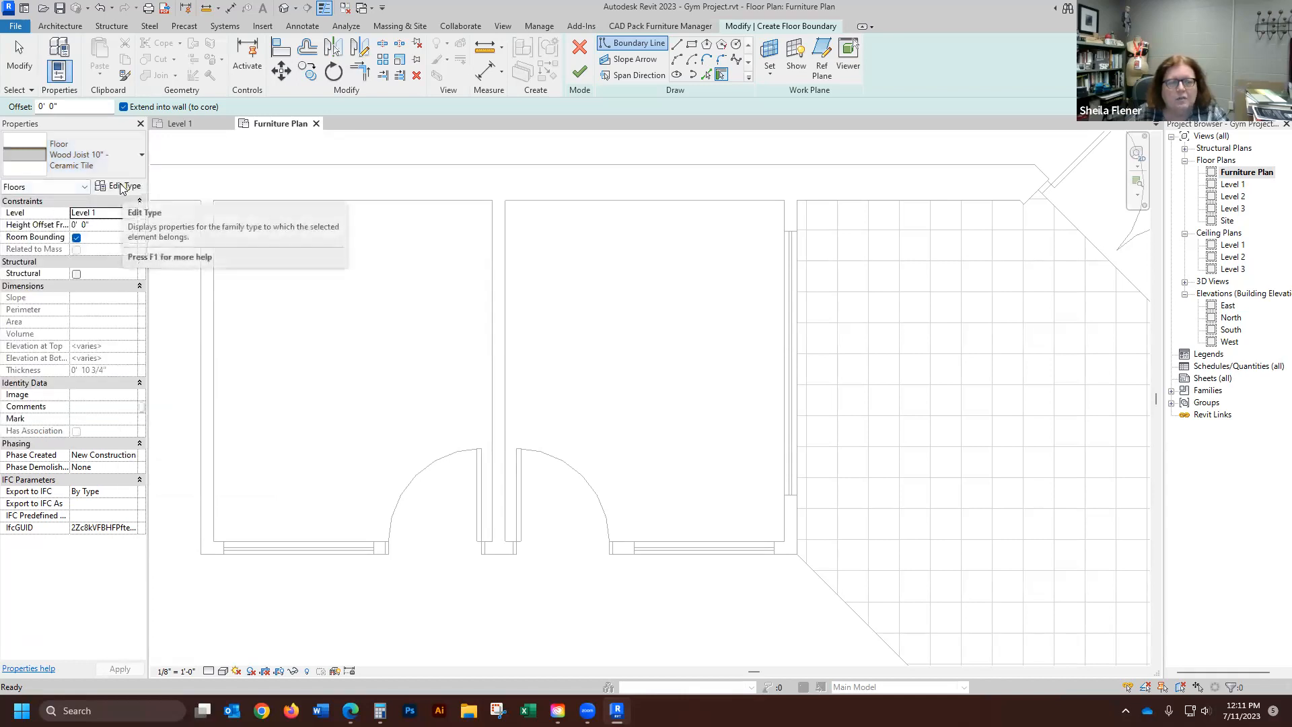
pyautogui.click(122, 187)
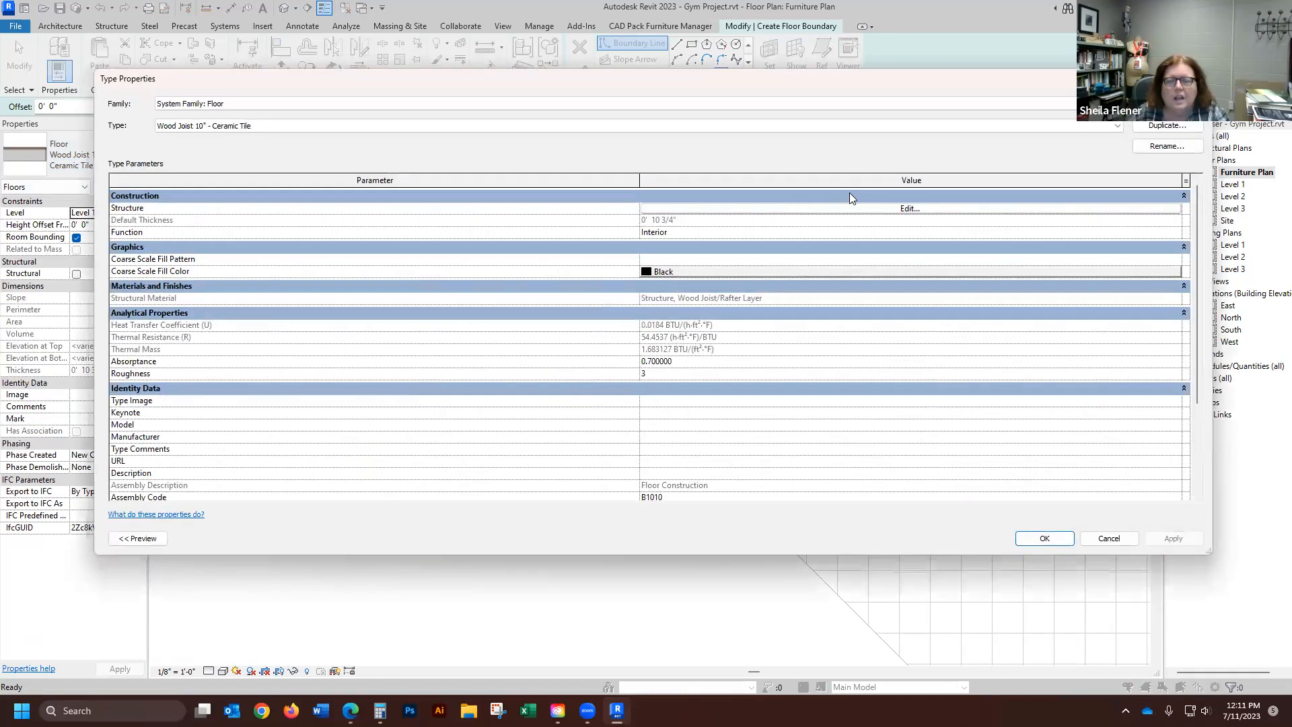
pyautogui.click(928, 205)
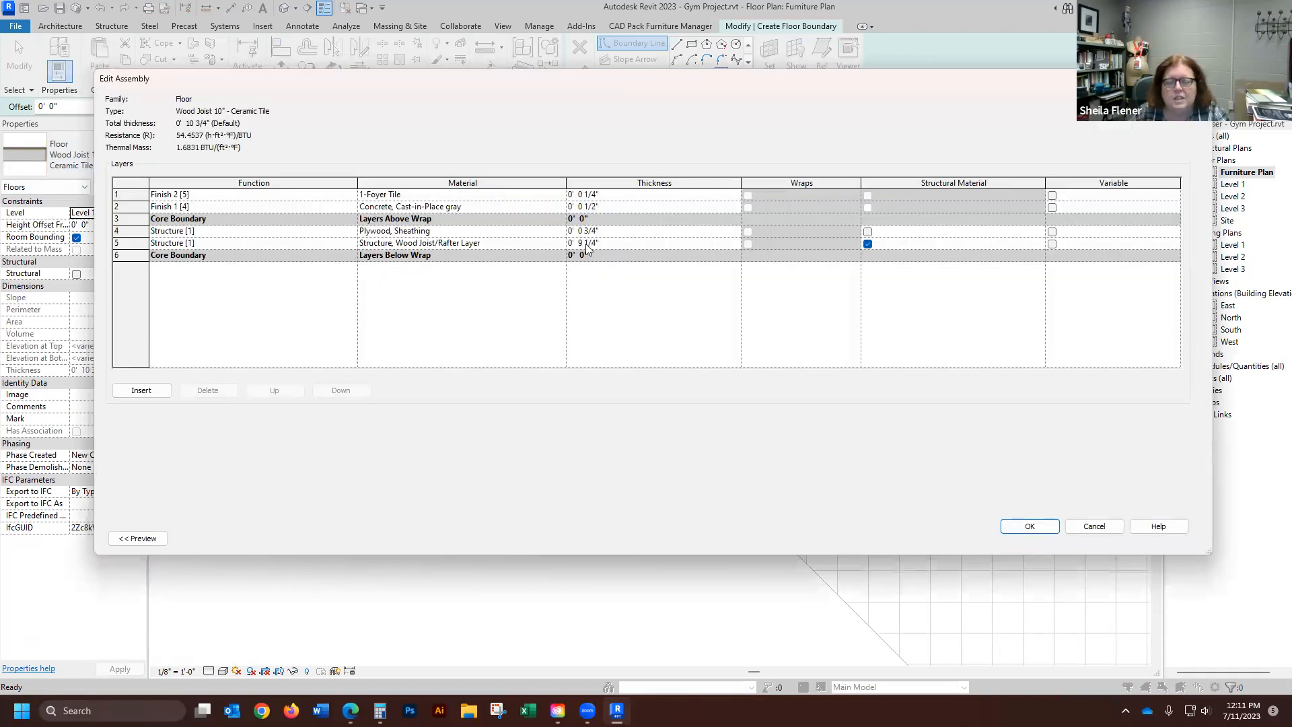
pyautogui.click(1094, 526)
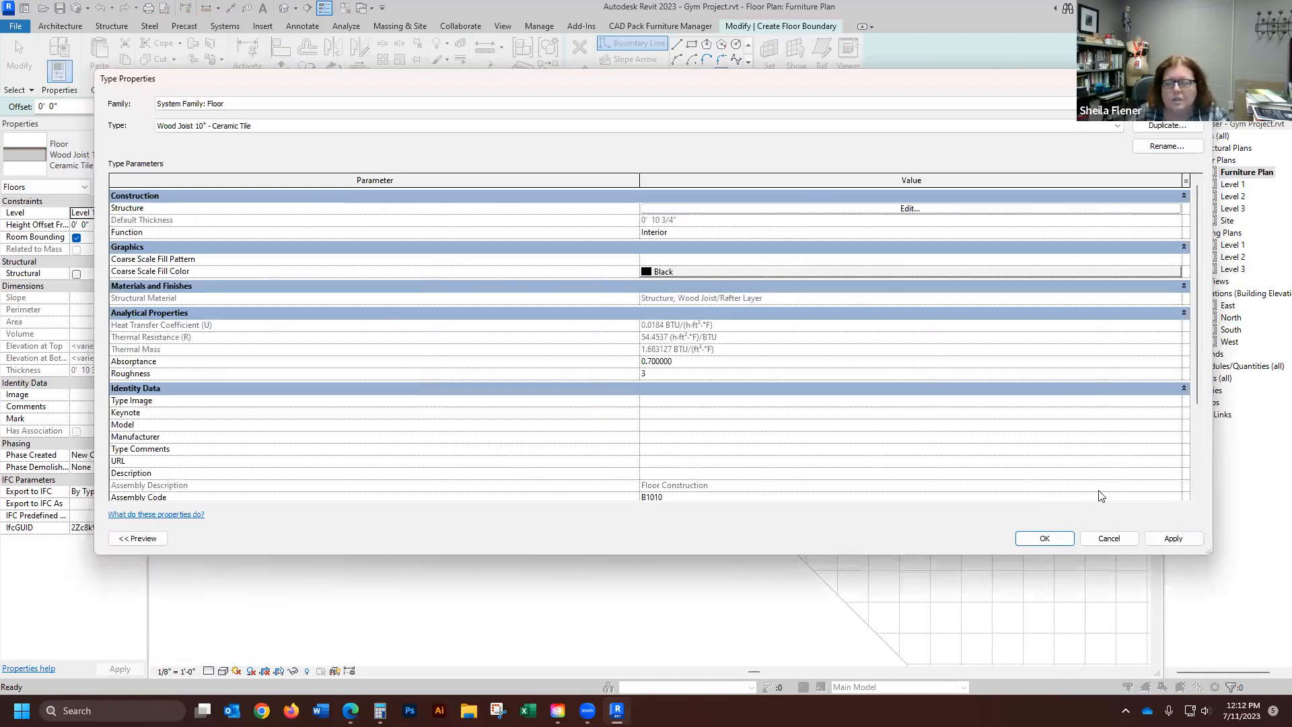
pyautogui.click(1119, 541)
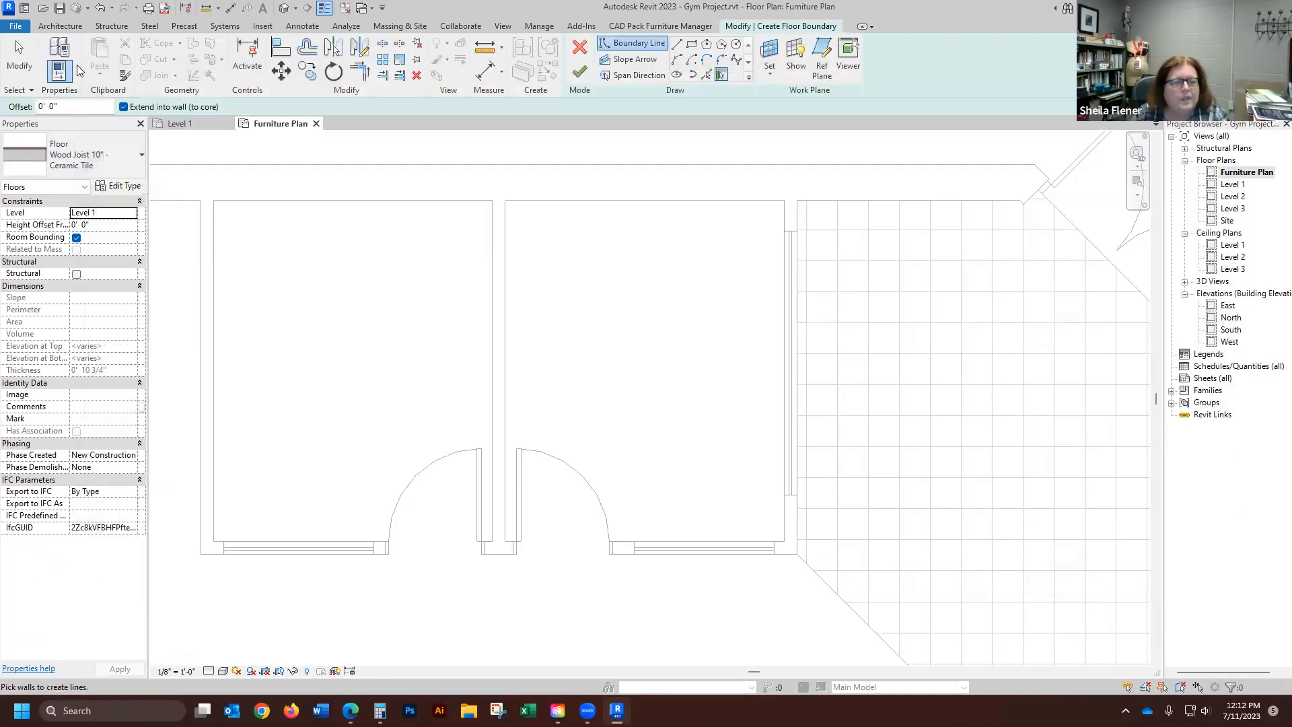
# - Switch the floor to Wood Truss Joist 12" - Carpet Finish and duplicate that type as Wood Truss Joist 10" - Carpet Finish
pyautogui.click(128, 155)
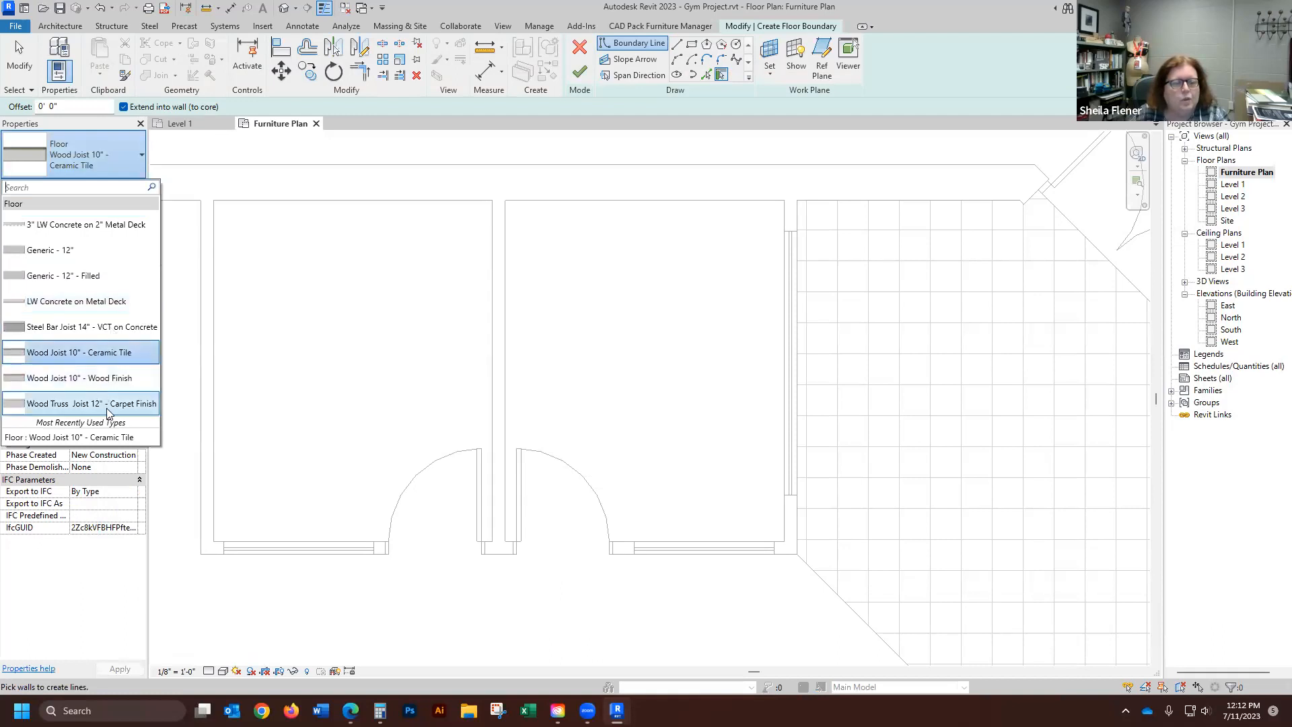
pyautogui.click(120, 403)
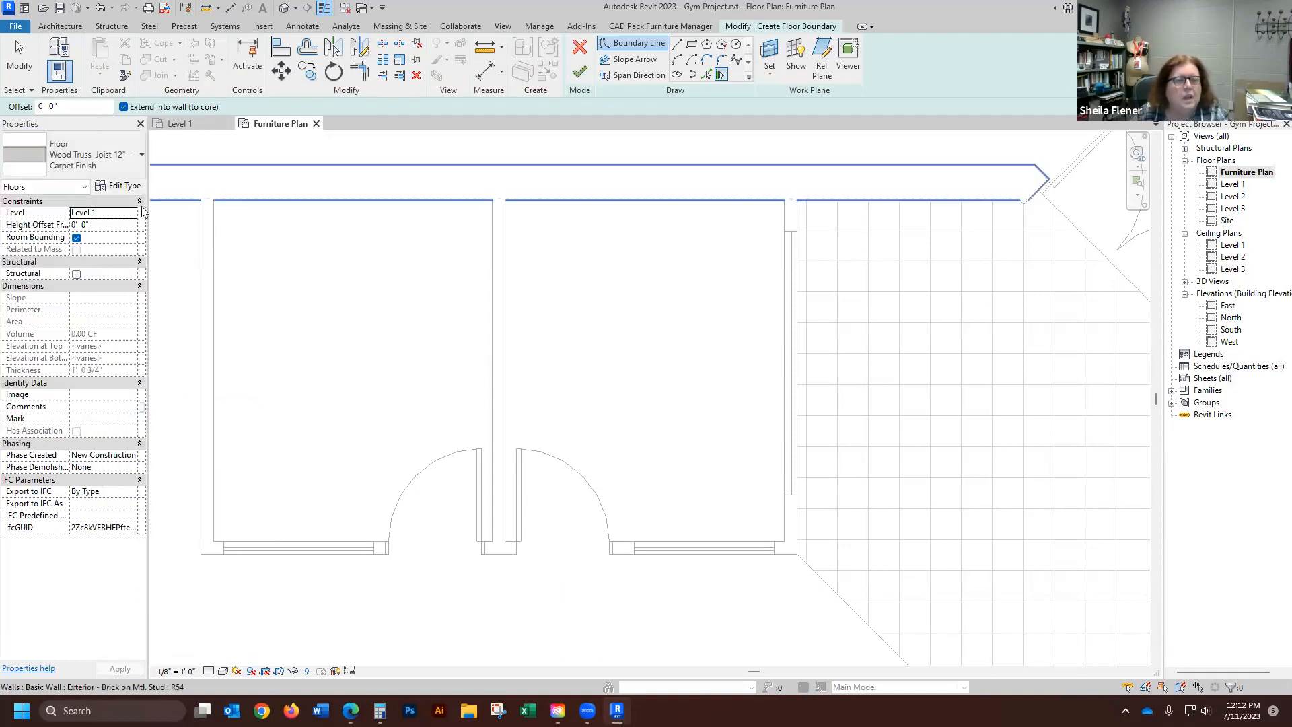
pyautogui.click(121, 187)
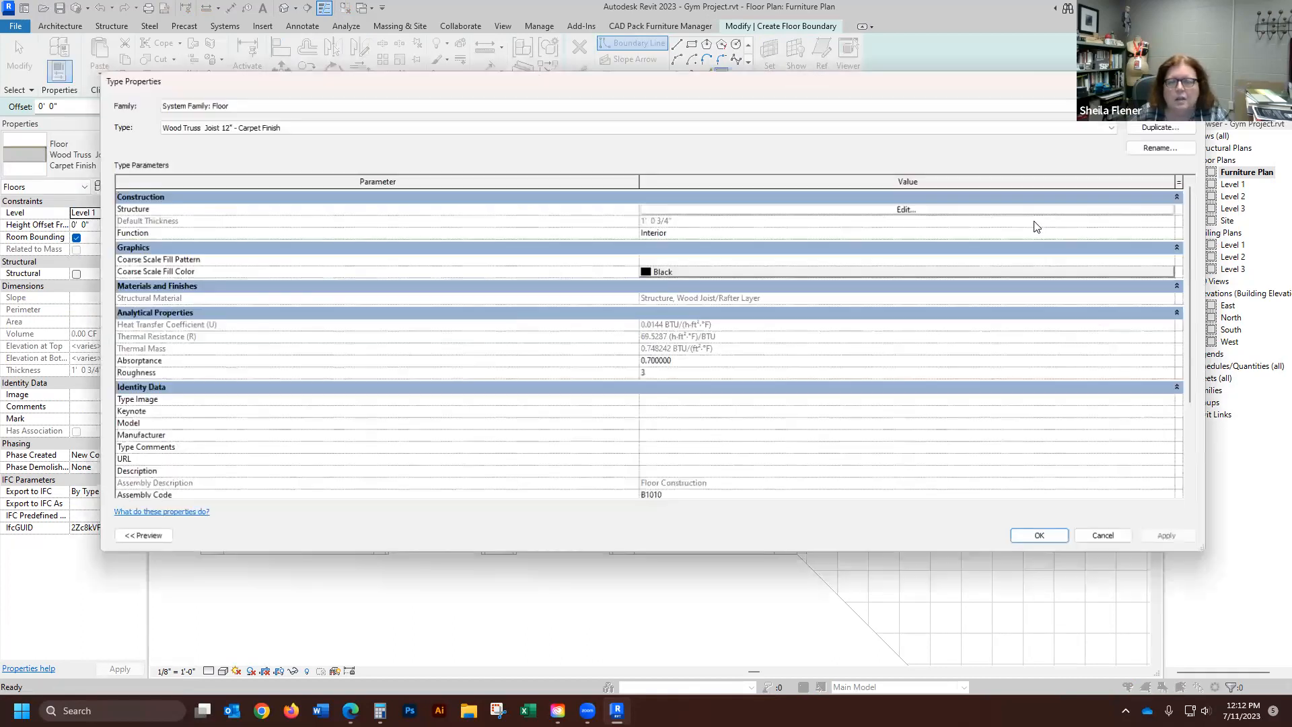
pyautogui.click(1167, 125)
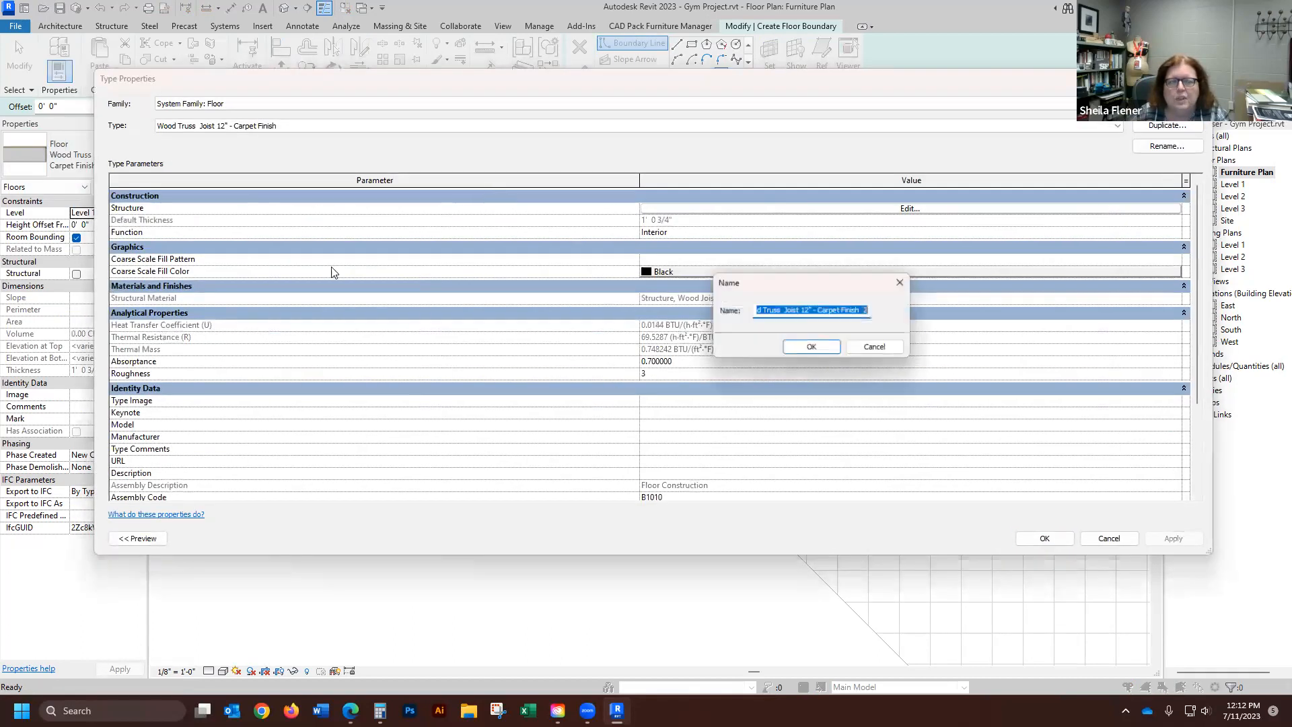
pyautogui.click(870, 310)
pyautogui.press('BackSpace')
pyautogui.press('BackSpace')
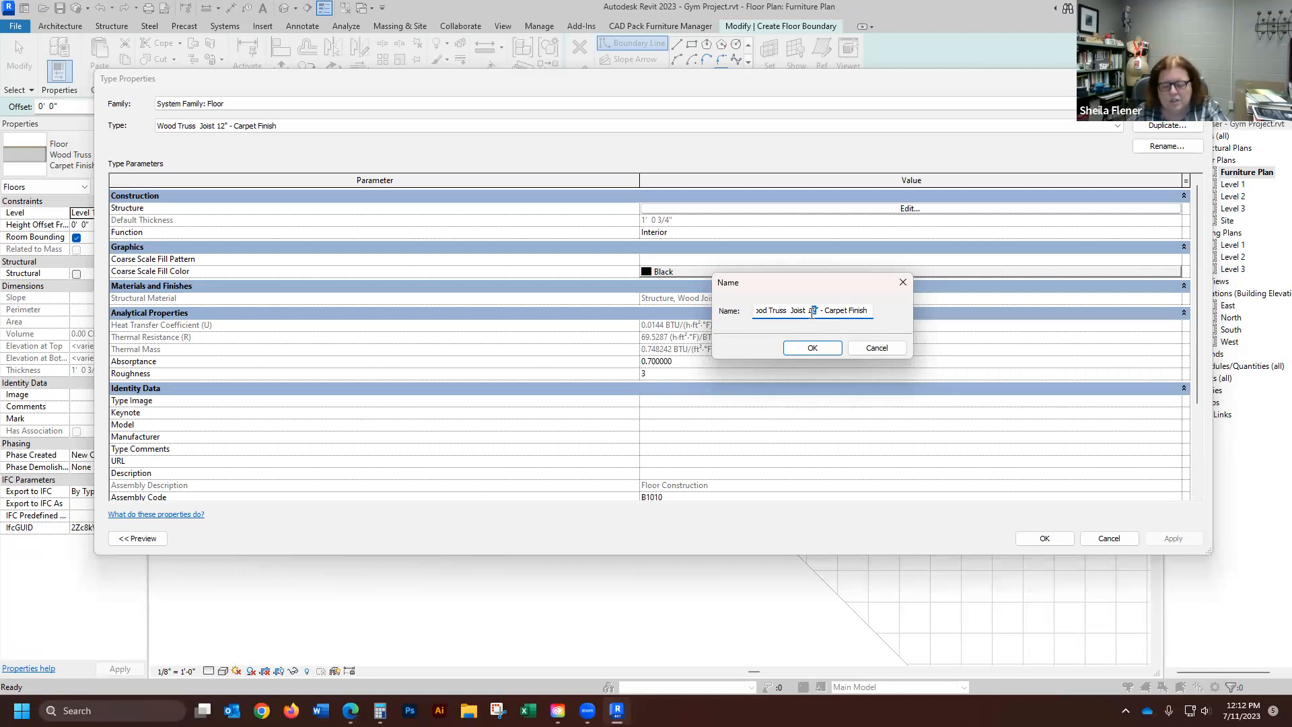
pyautogui.write('0')
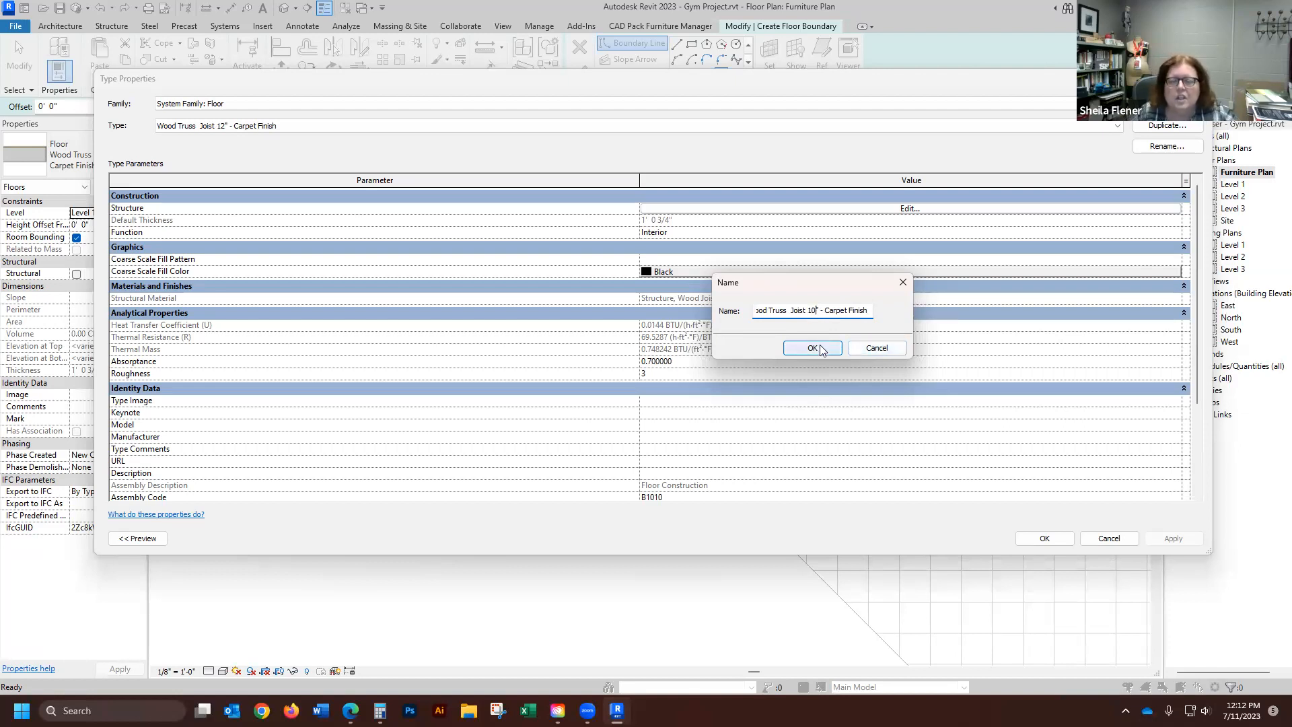
pyautogui.press('Return')
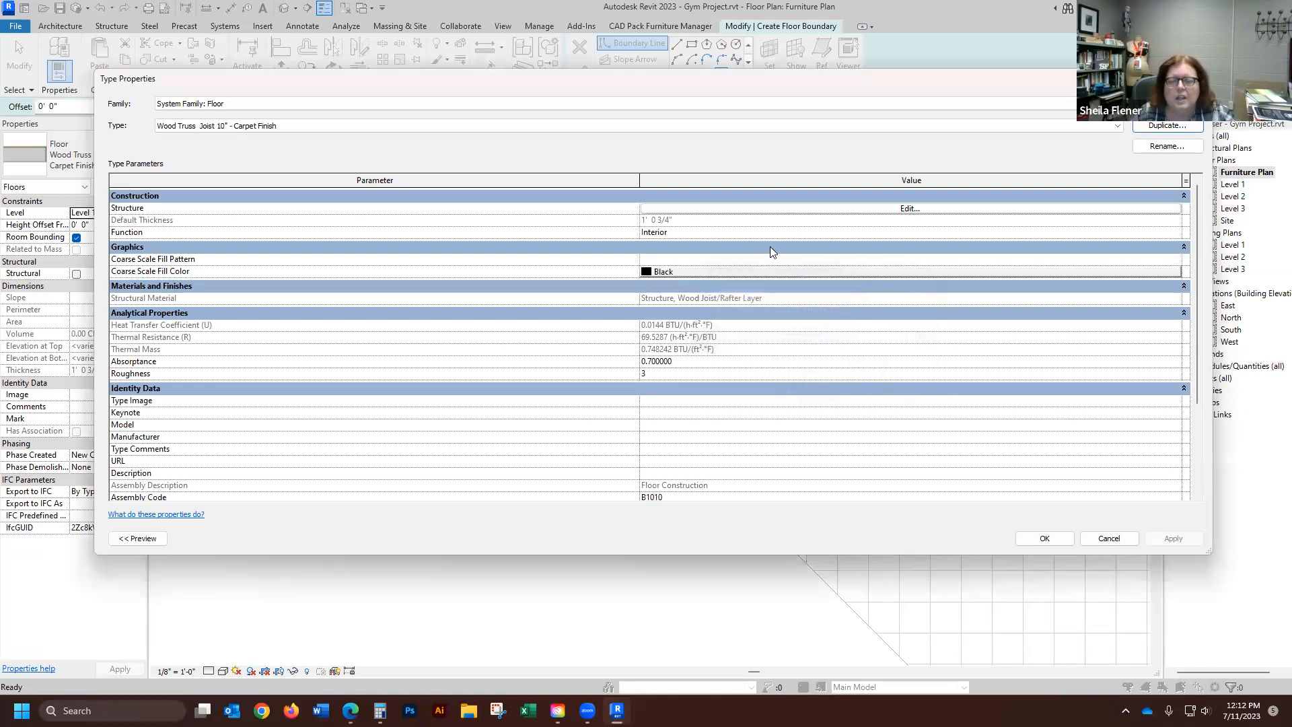
# - In the new type's structure, set the Wood Joist/Rafter layer's thickness to 0' 9 1/4"
pyautogui.click(914, 209)
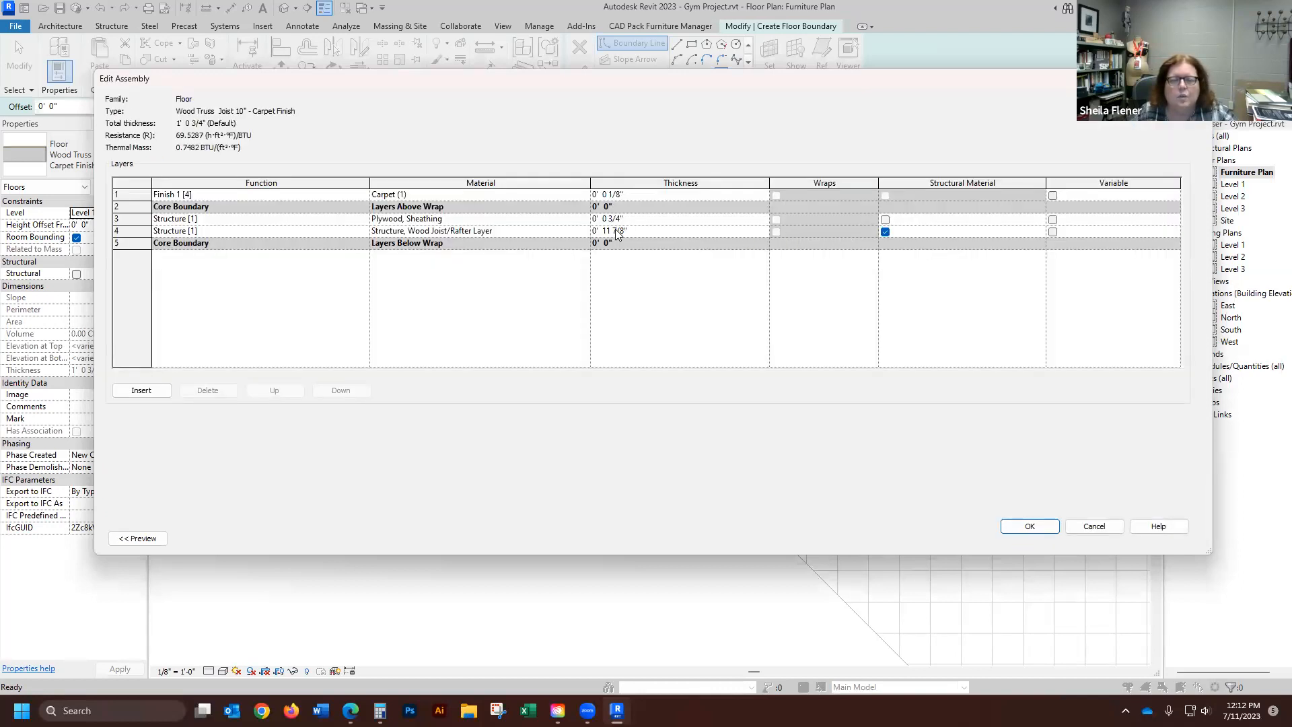
pyautogui.click(612, 231)
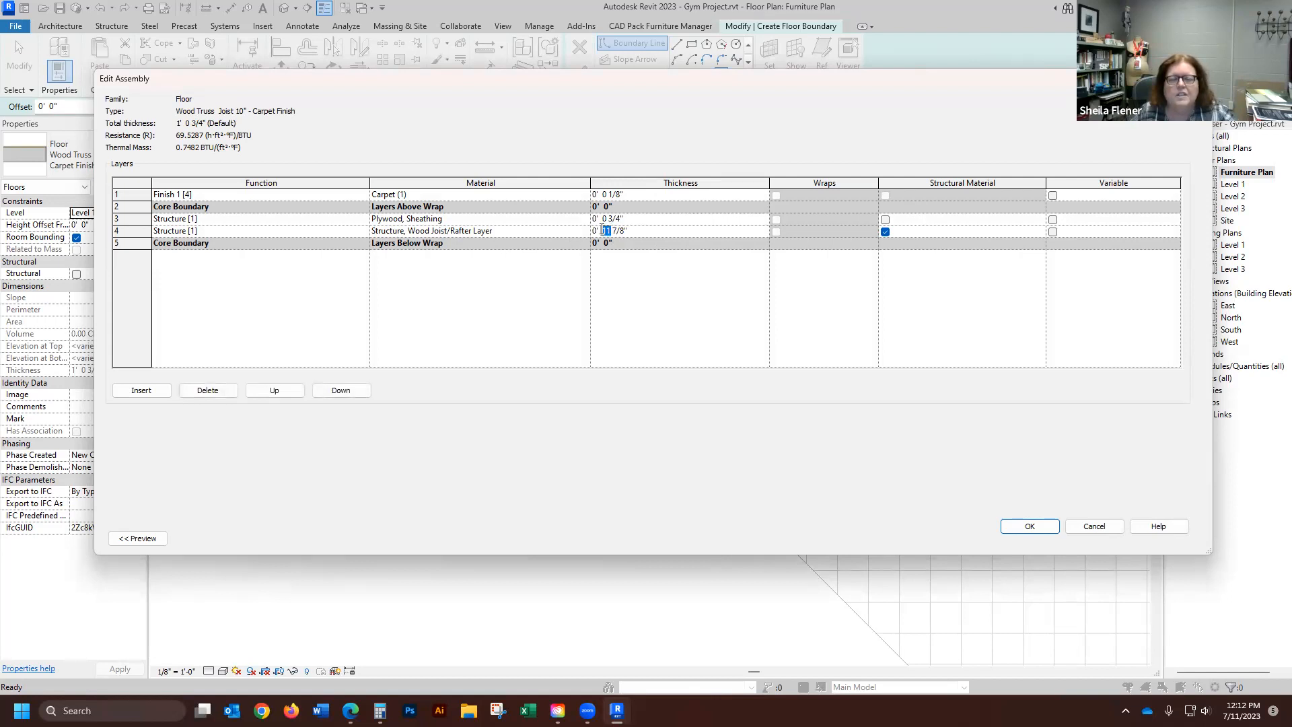
pyautogui.write('9 ')
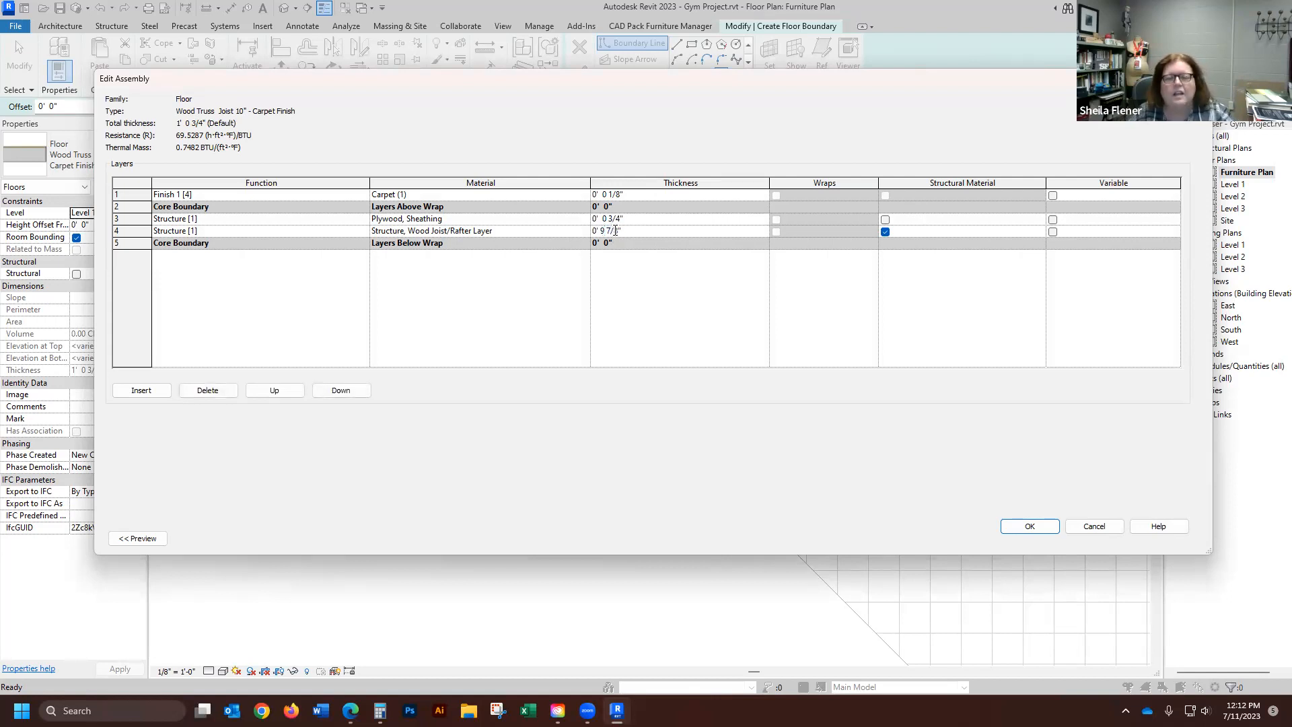
pyautogui.write('1/')
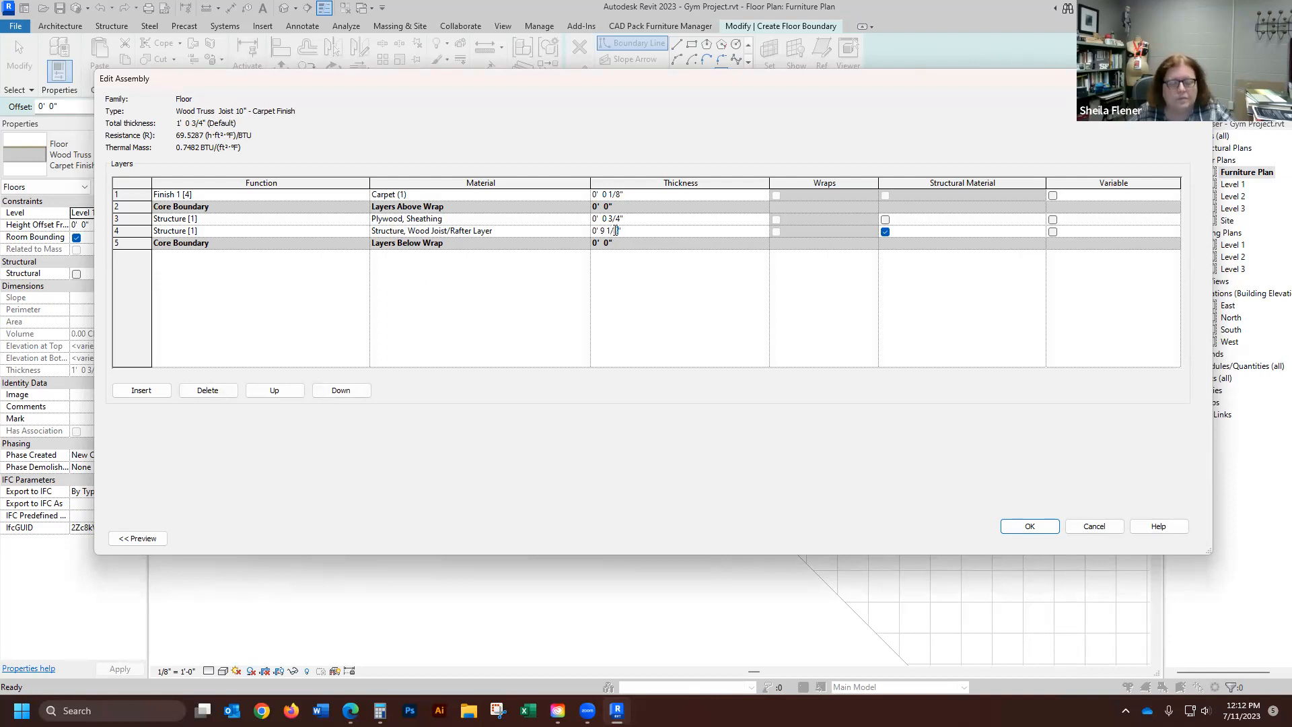
pyautogui.write('4')
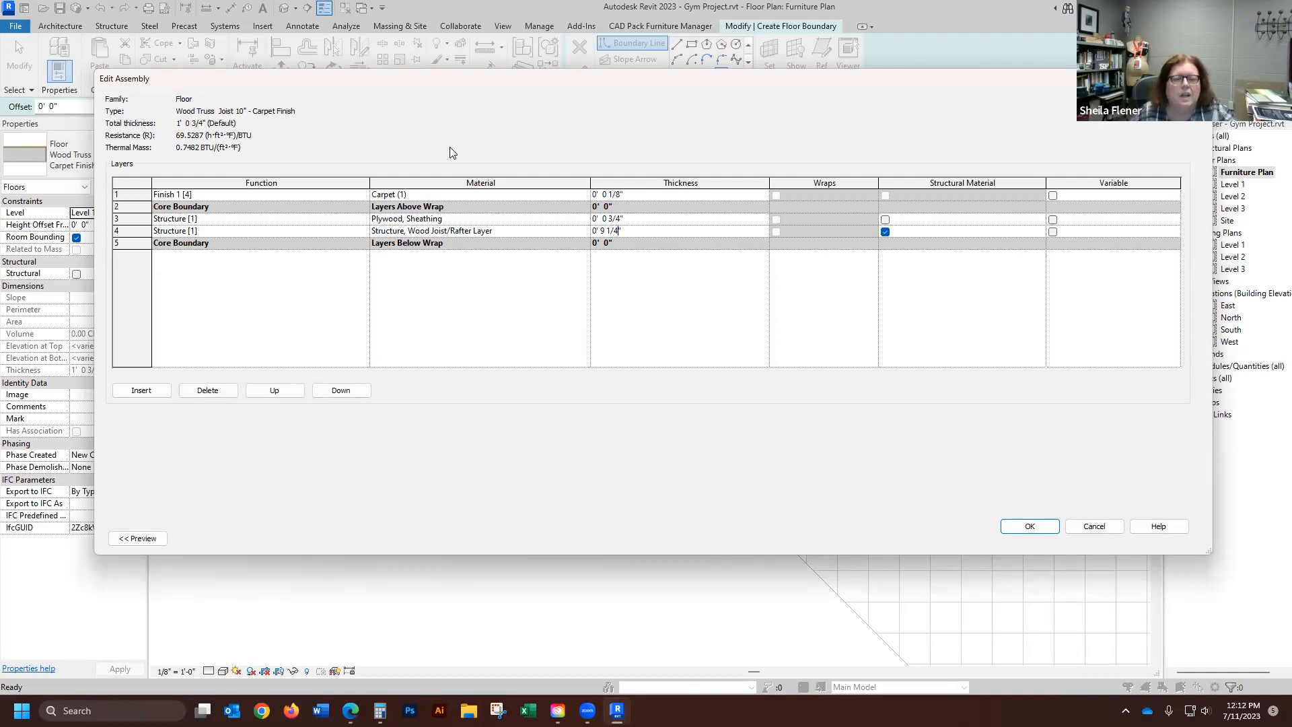
# - Create a new material from the carpet finish layer's material setting and name it 1-Carpet 1
pyautogui.click(582, 196)
pyautogui.click(586, 195)
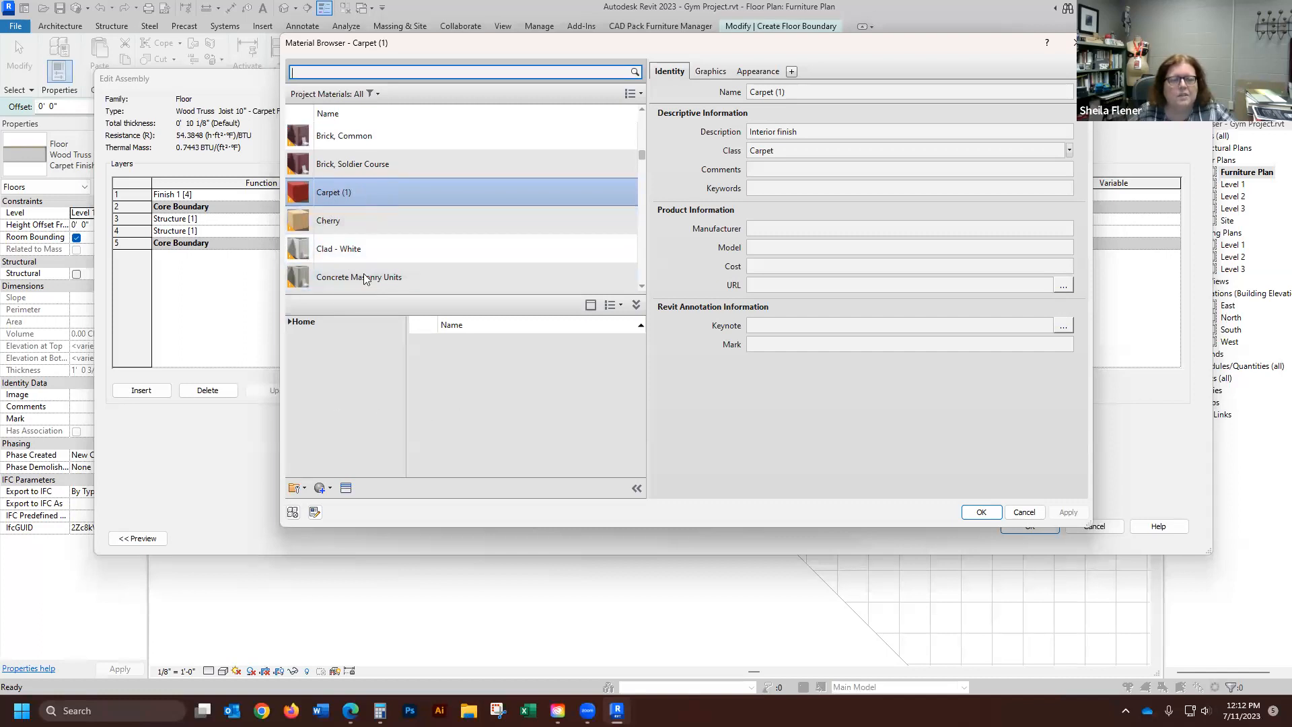
pyautogui.click(323, 488)
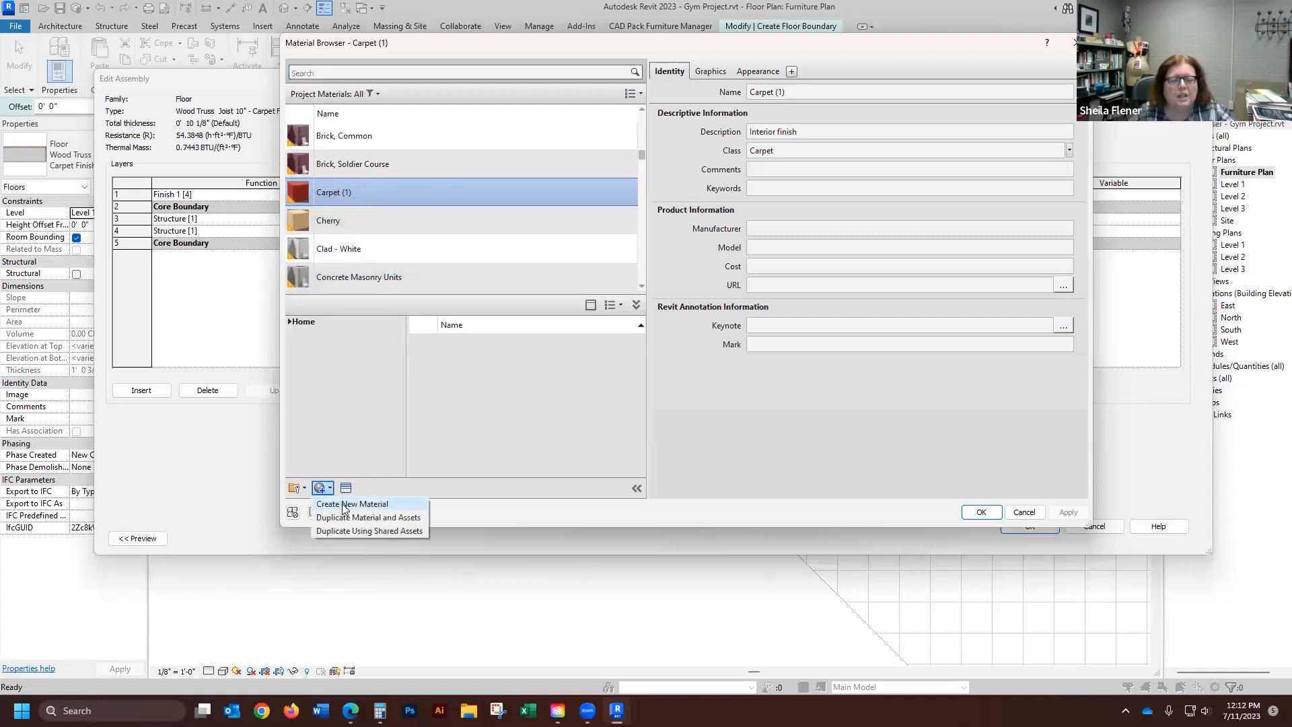
pyautogui.click(346, 504)
pyautogui.scroll(-1, 369, 280)
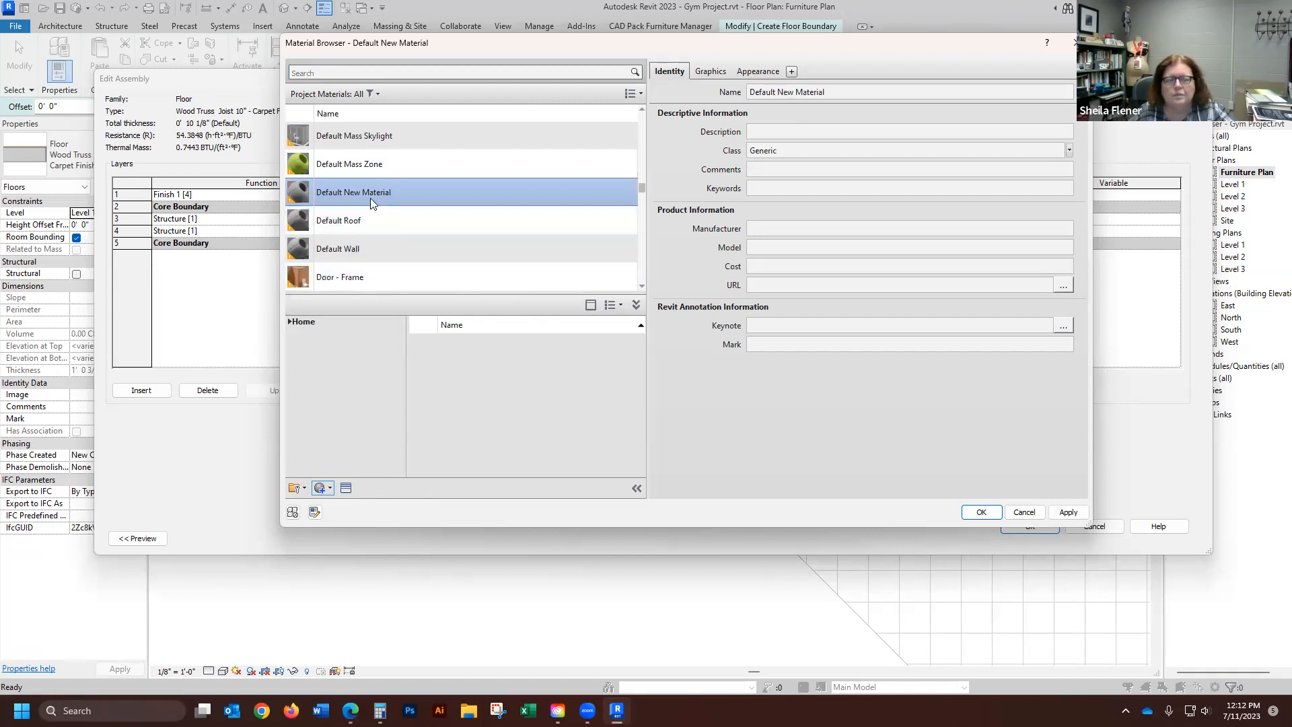
pyautogui.rightClick(367, 185)
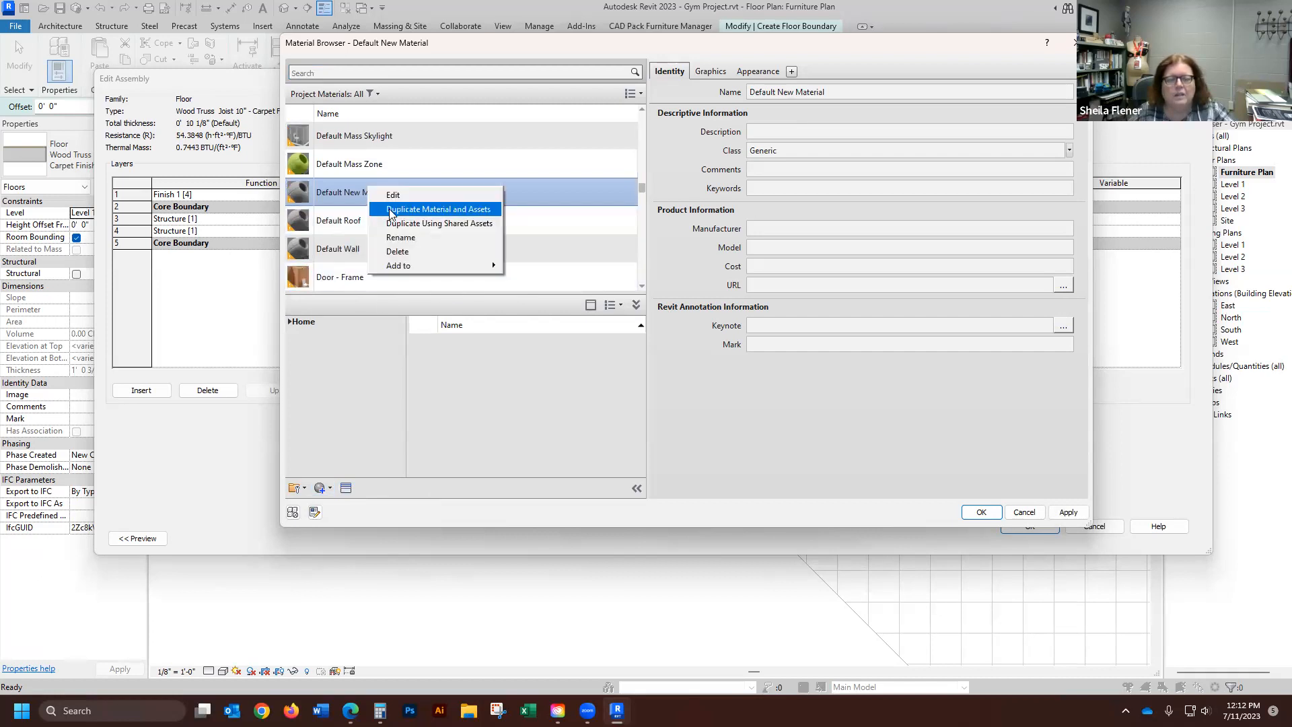
pyautogui.click(457, 235)
pyautogui.write('1')
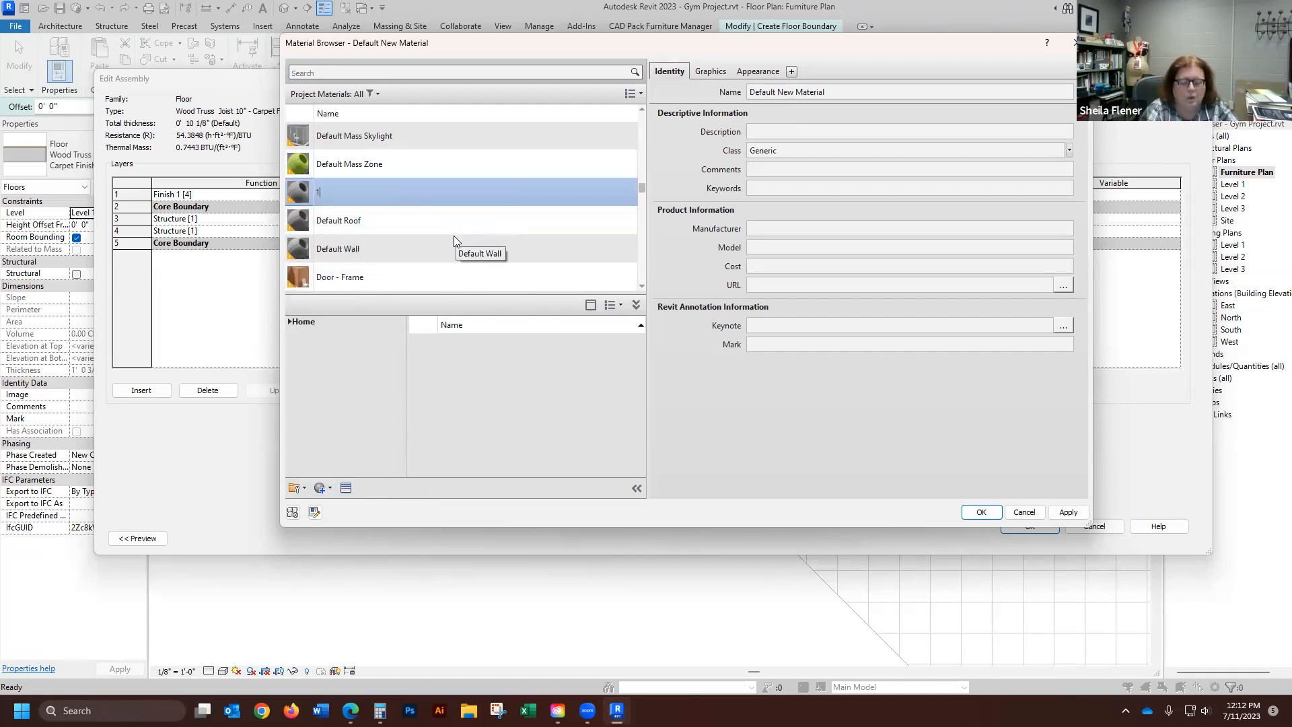
pyautogui.write('-Carpet 1')
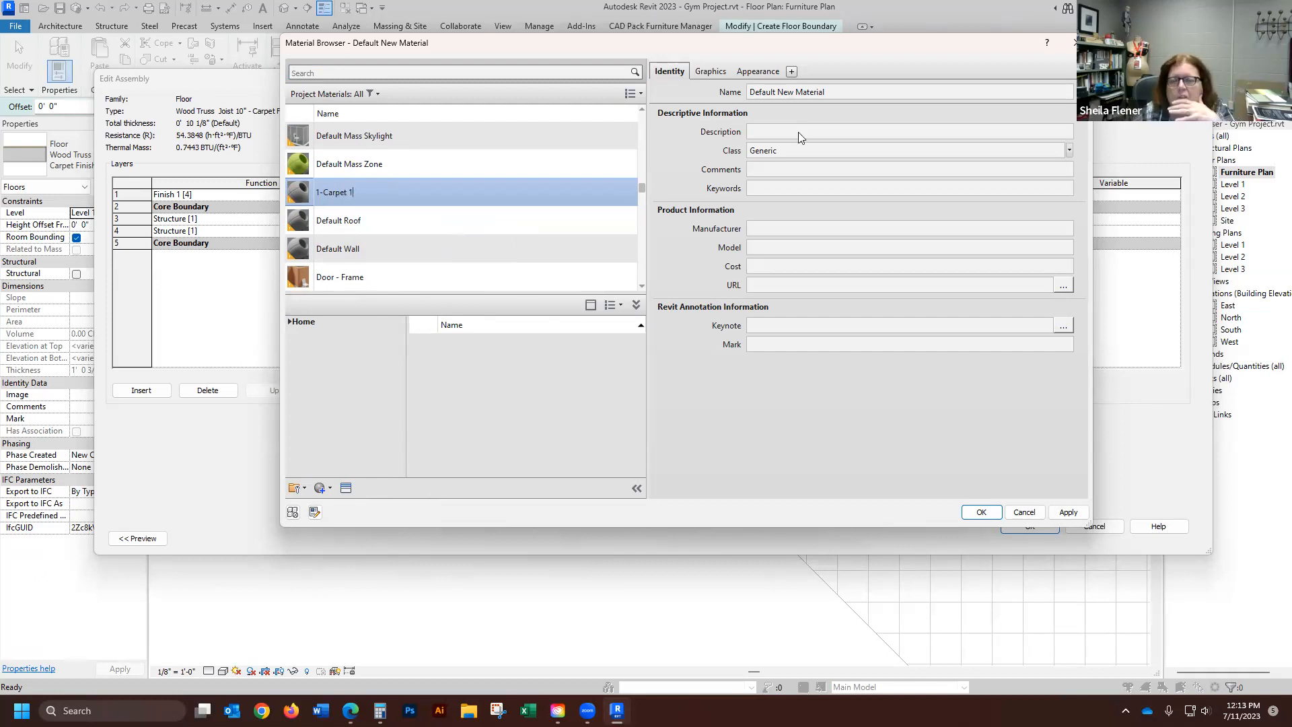
# - Assign the 1-Carpet 1 material the Carpet keynote 09 68 00.C1 from Division 09 and set its class to Carpet
pyautogui.click(1066, 326)
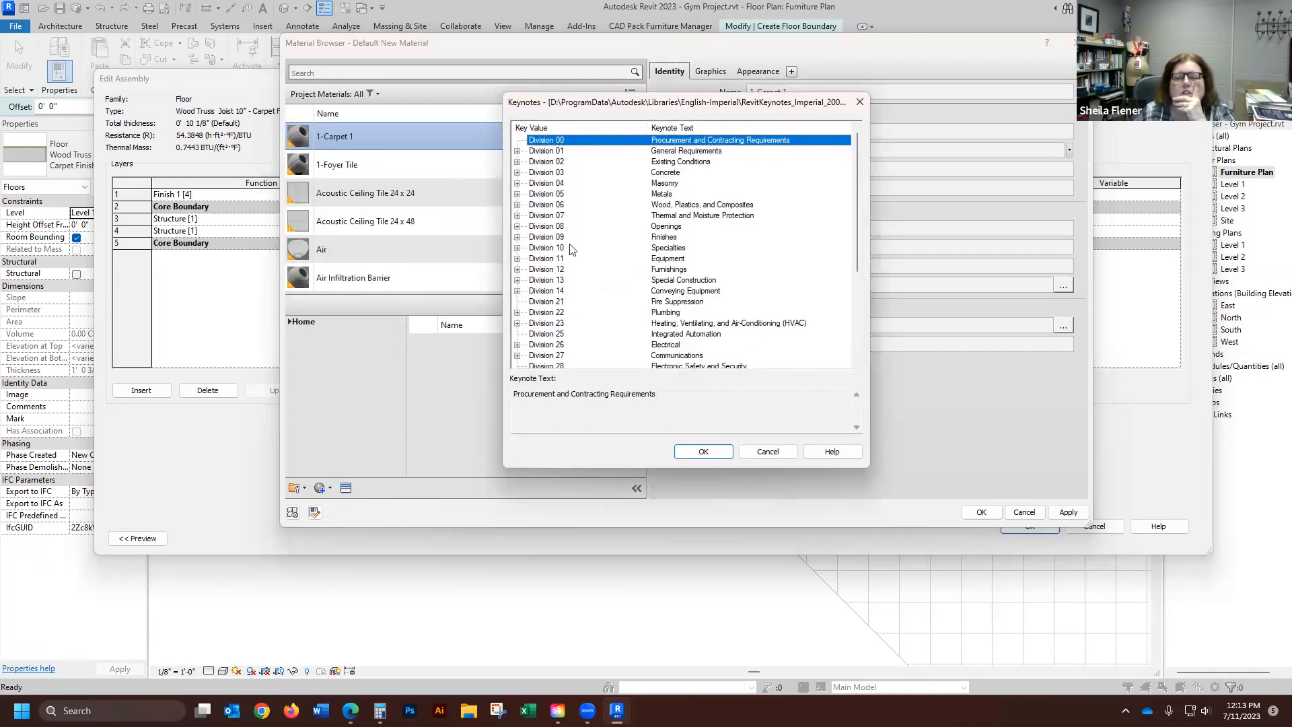
pyautogui.click(517, 236)
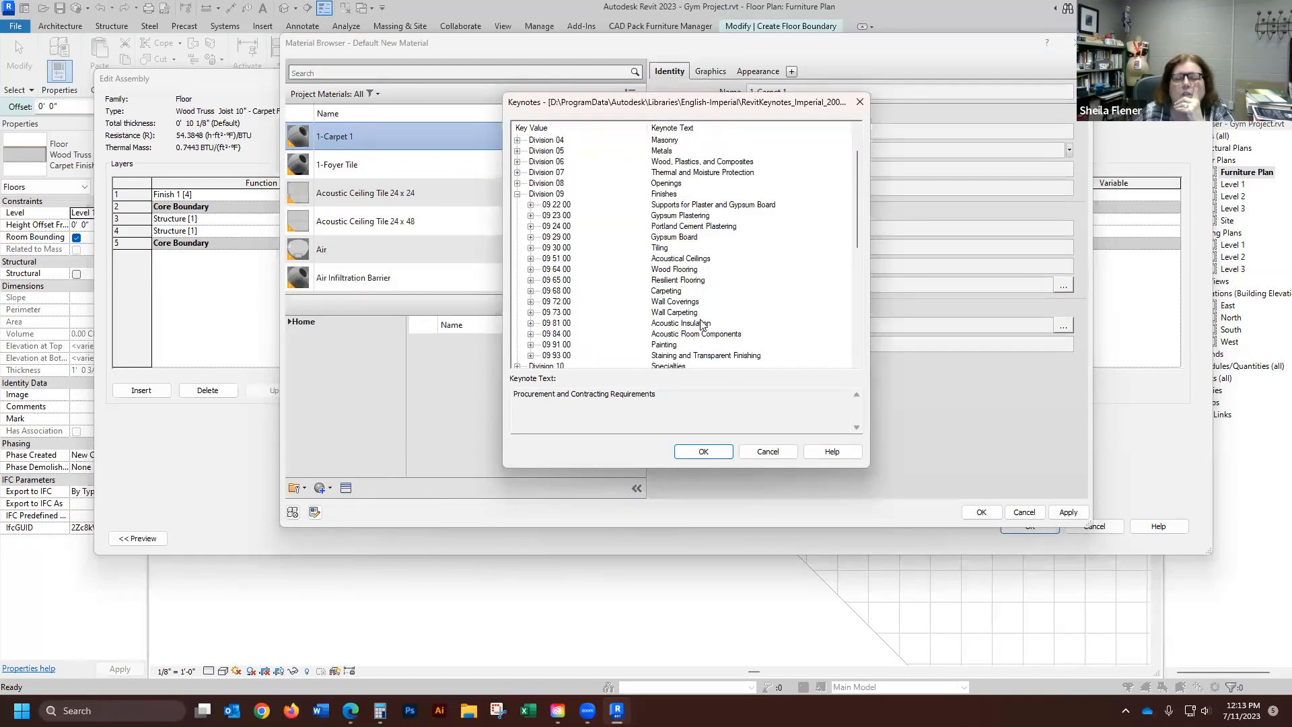
pyautogui.scroll(1, 704, 254)
pyautogui.scroll(-2, 712, 239)
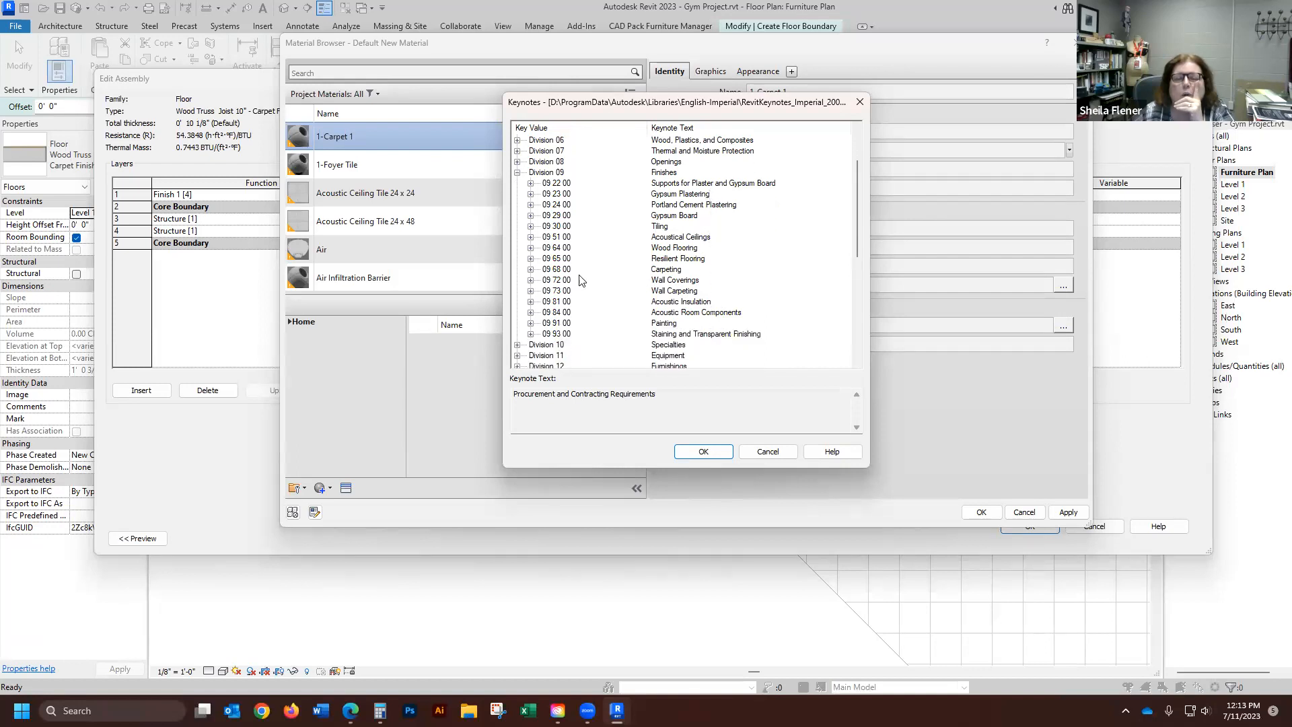
pyautogui.click(530, 270)
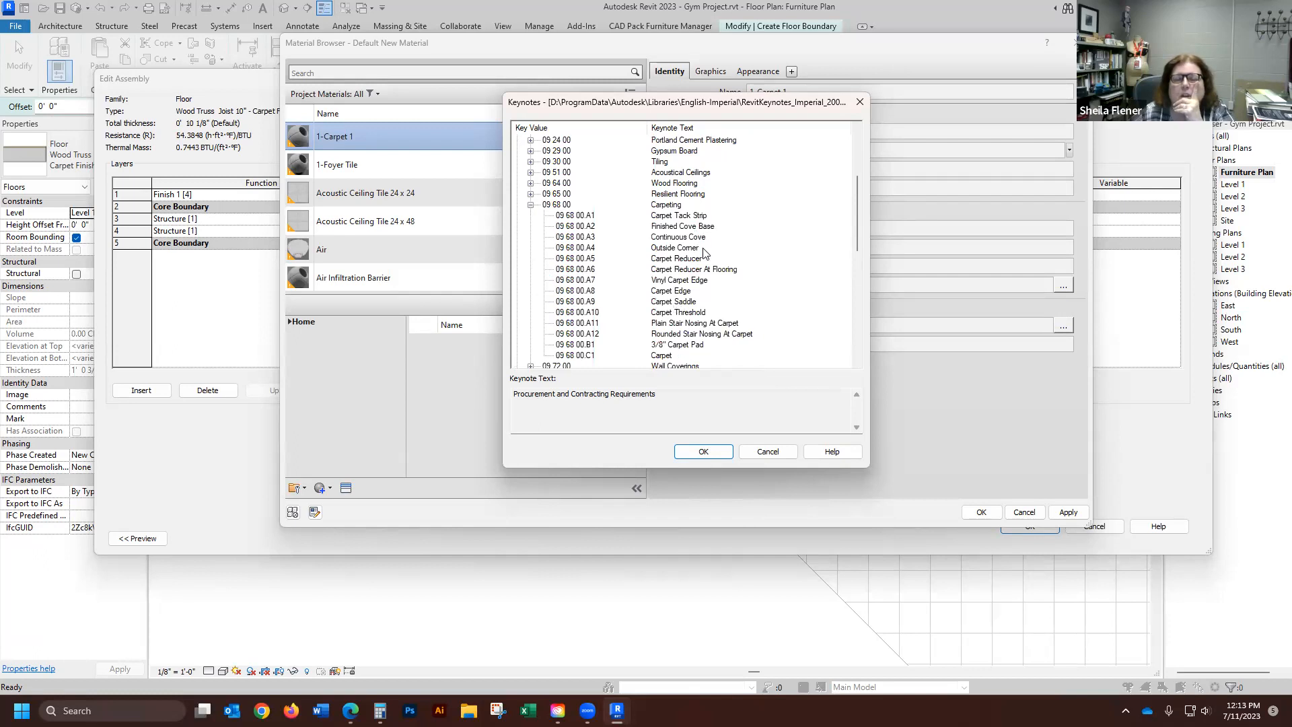
pyautogui.scroll(-1, 708, 316)
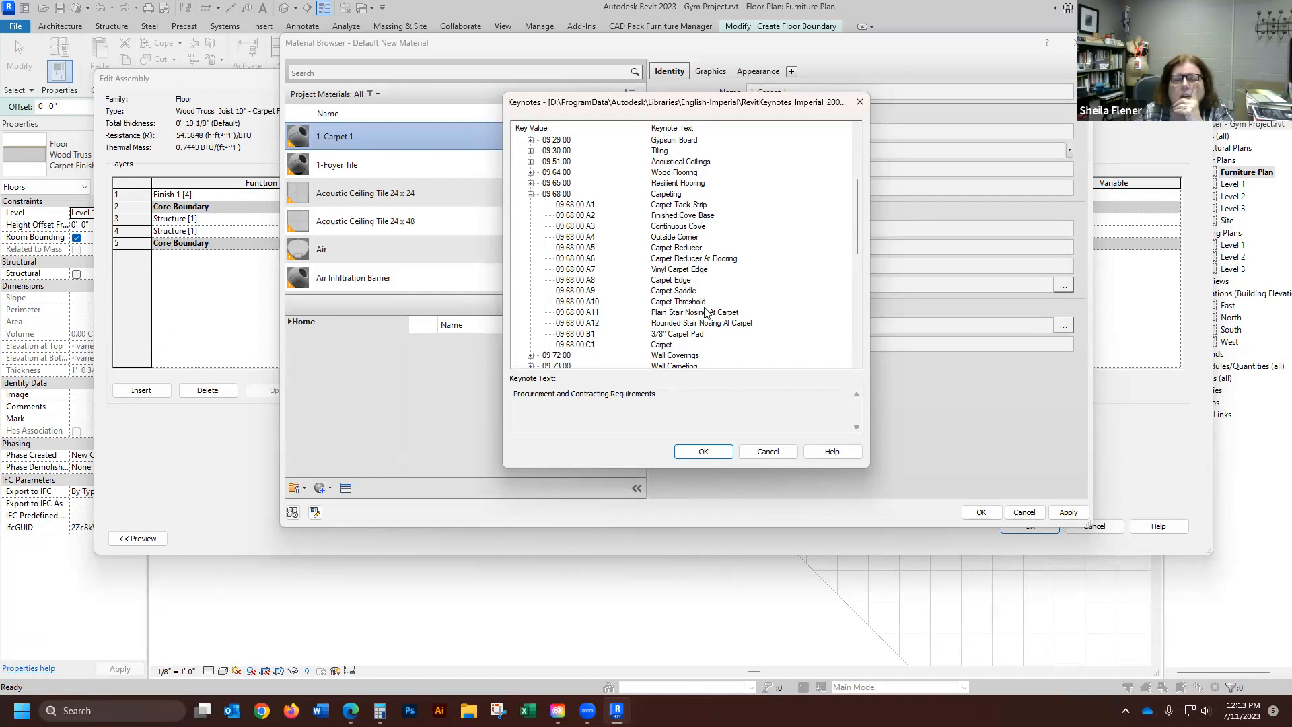
pyautogui.click(575, 345)
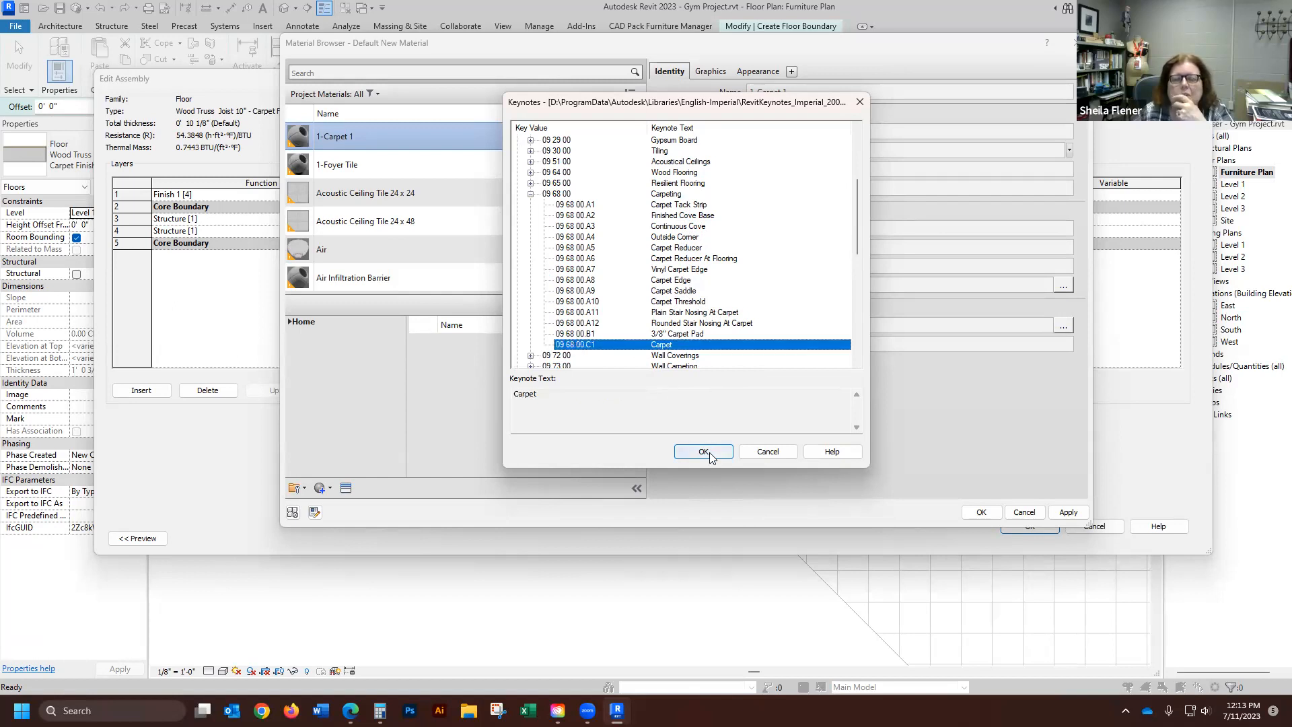
pyautogui.click(703, 452)
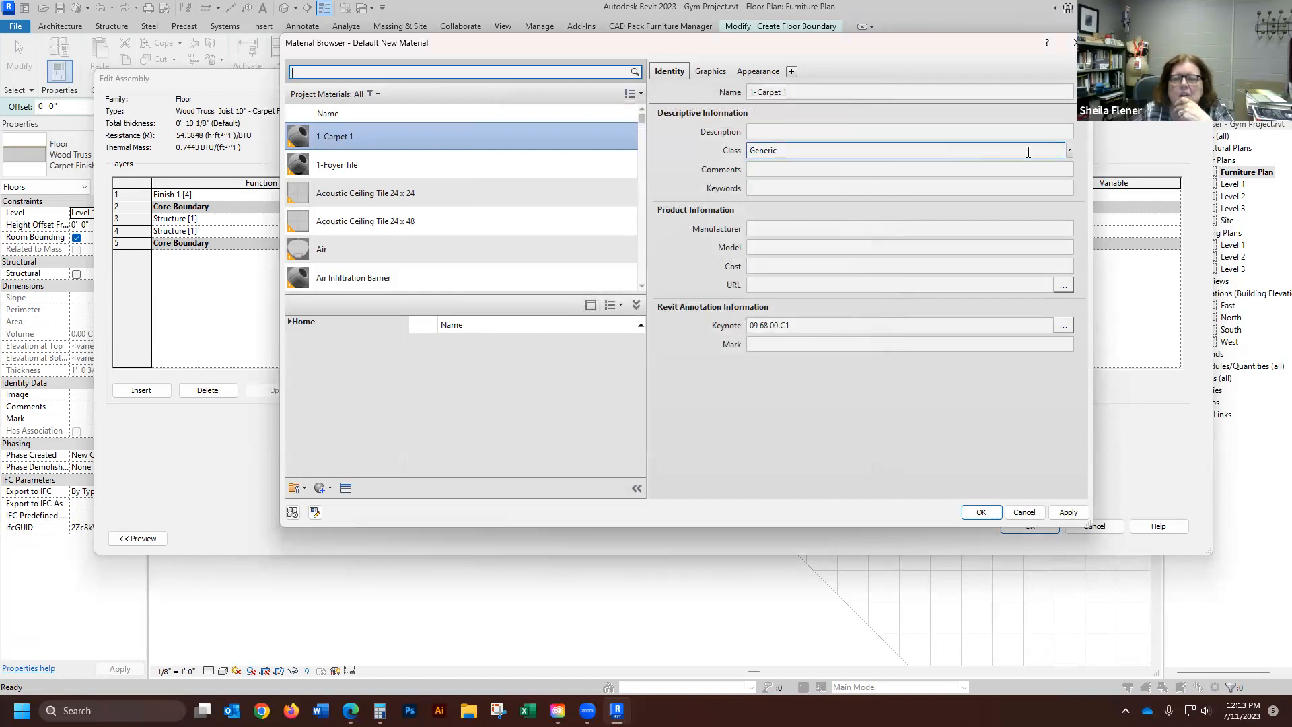
pyautogui.click(1069, 150)
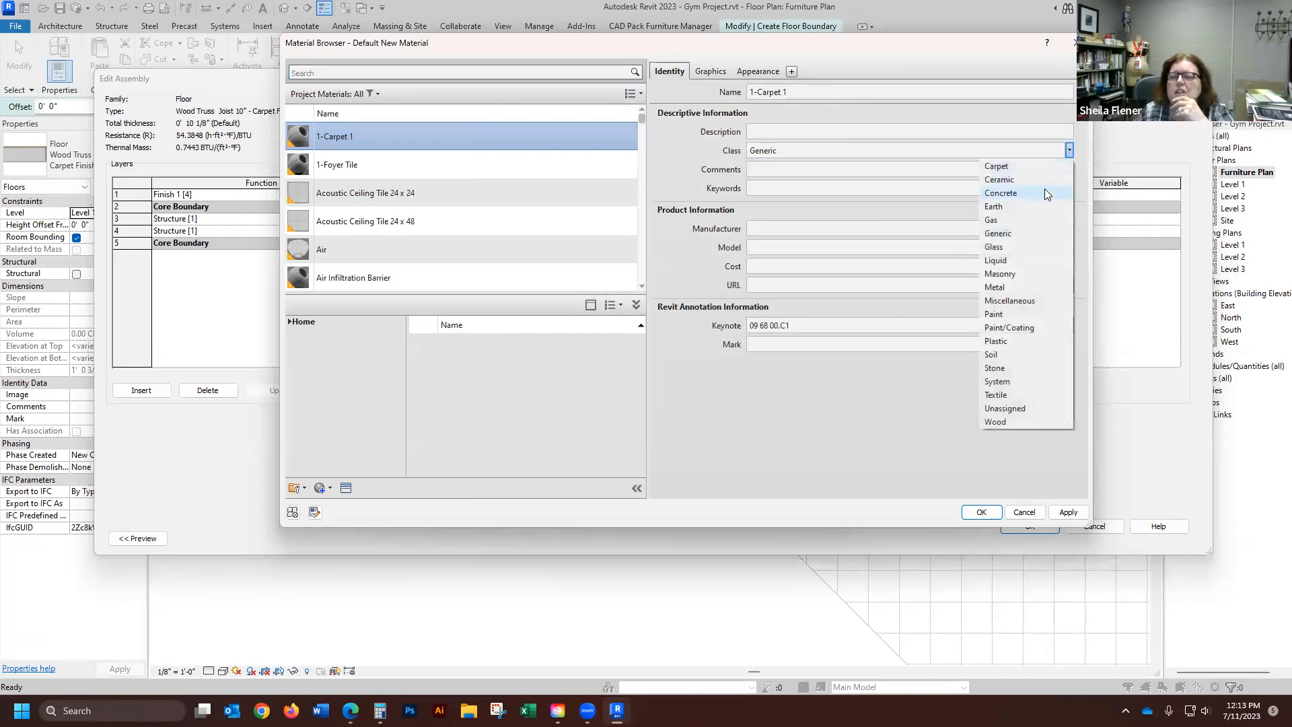
pyautogui.click(1016, 167)
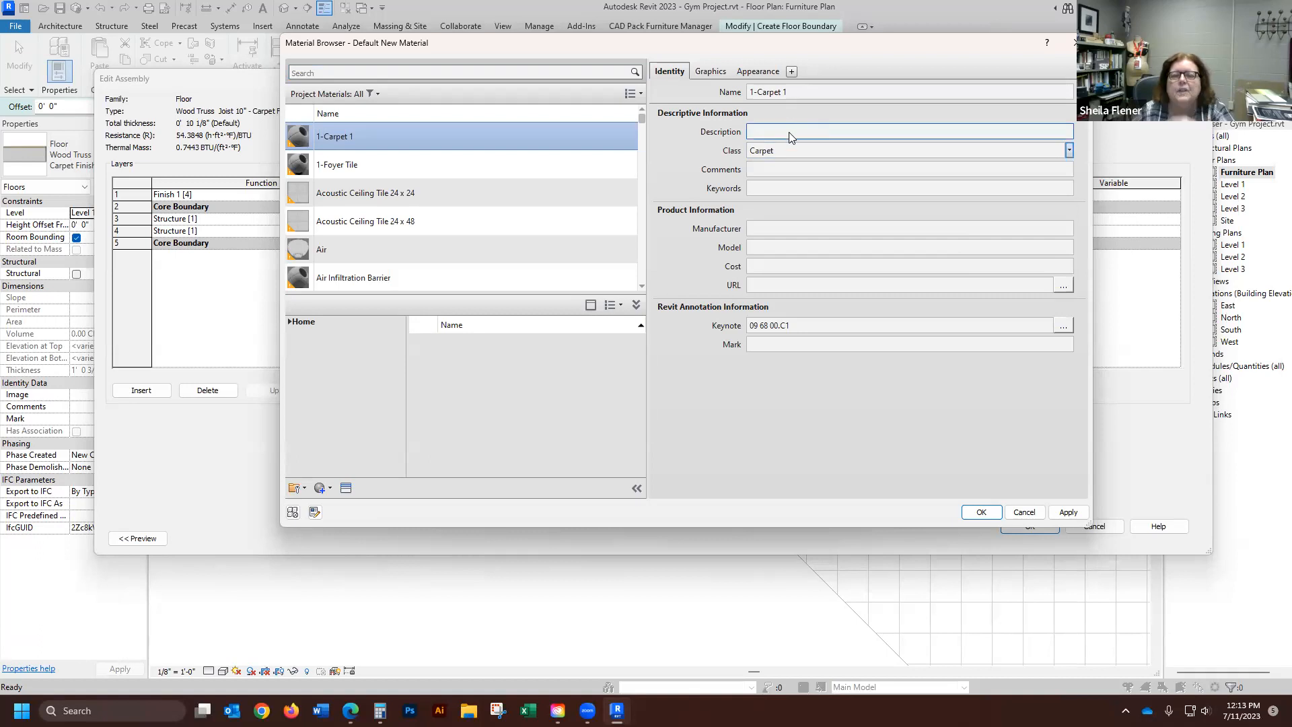
# - Give the 1-Carpet 1 material the description "Carpet Tile" and the mark "CA1"
pyautogui.click(789, 132)
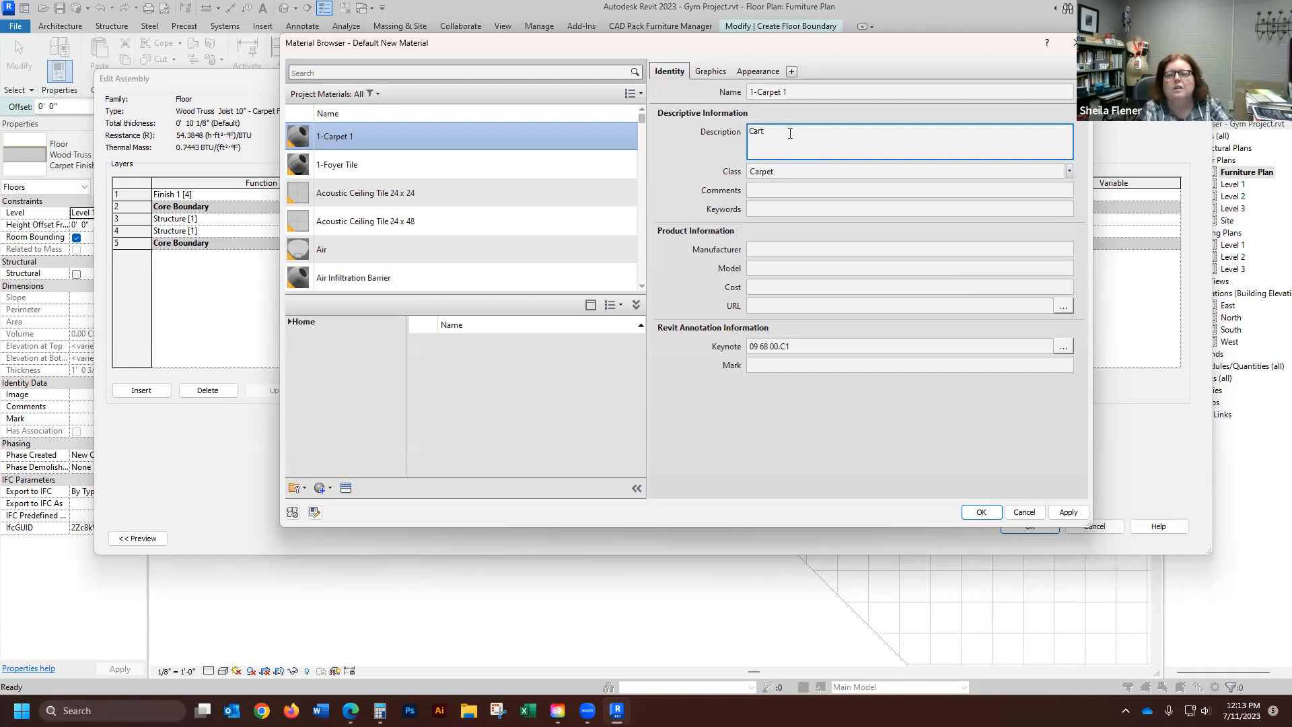
pyautogui.write('Carpet Tile')
pyautogui.click(902, 285)
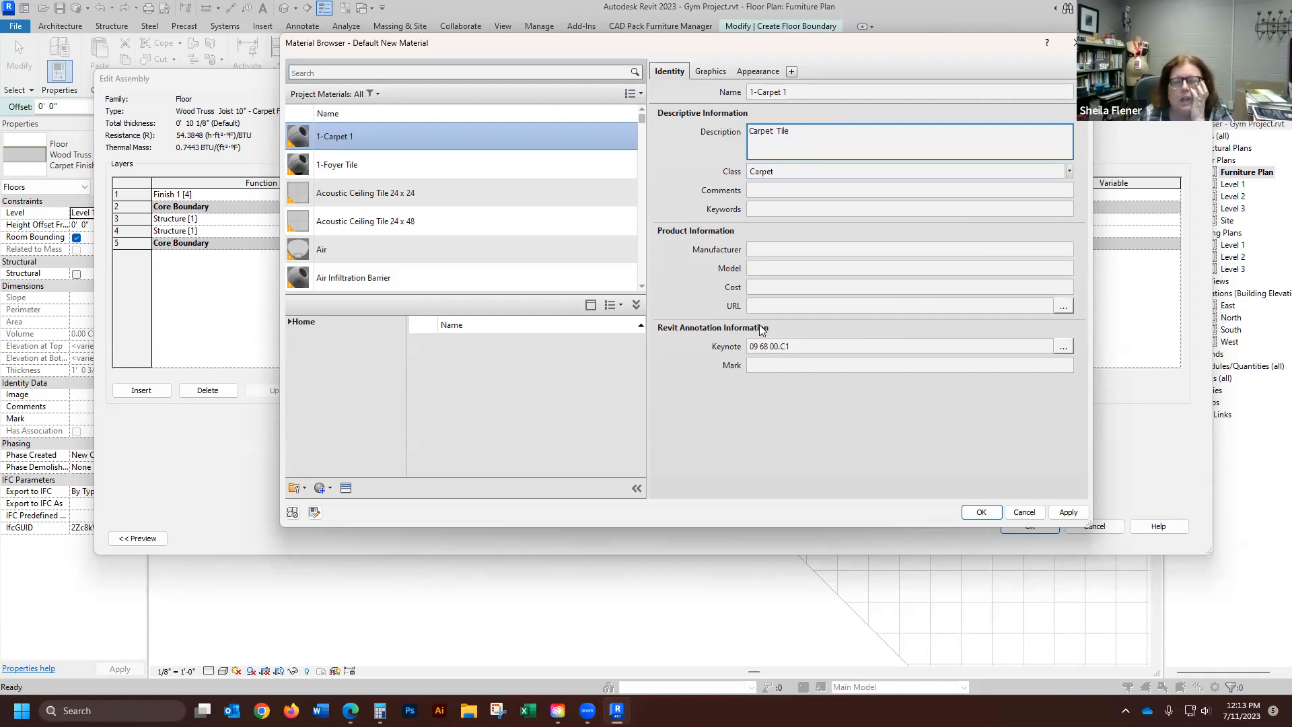
pyautogui.click(765, 364)
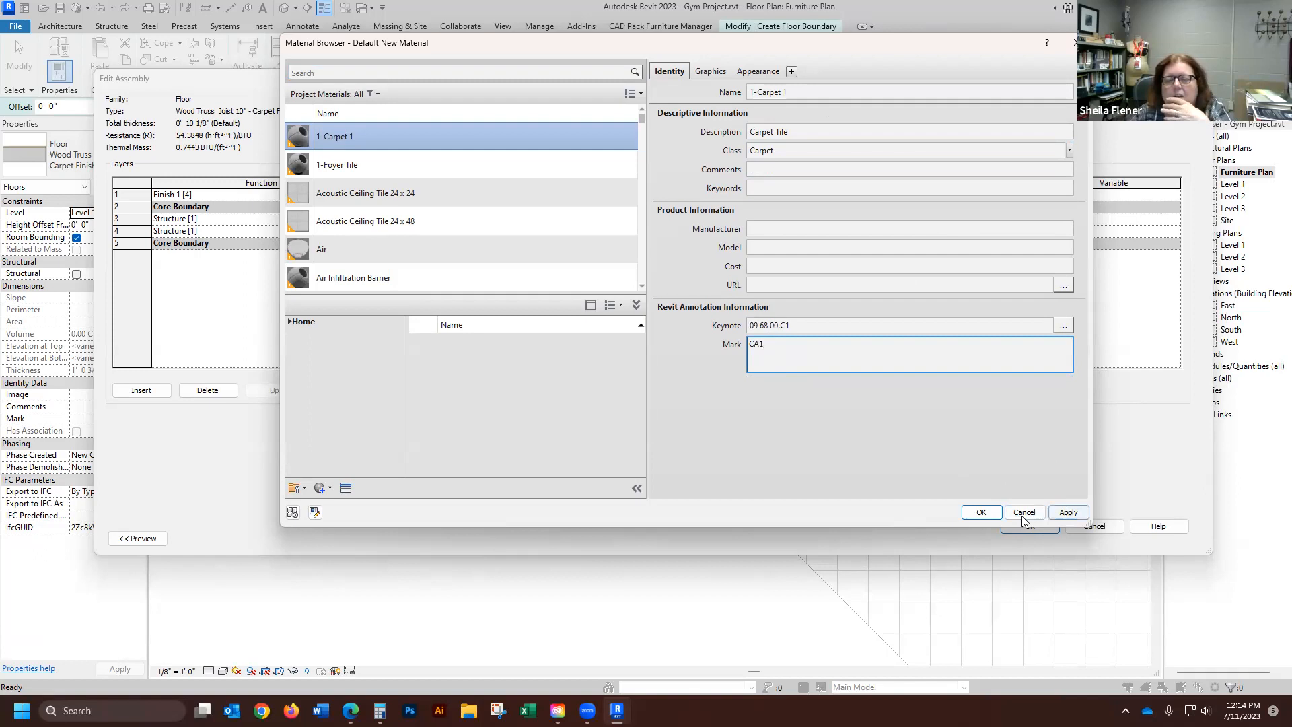
# - Set the carpet material's surface foreground pattern to the Sand drafting pattern
pyautogui.click(711, 71)
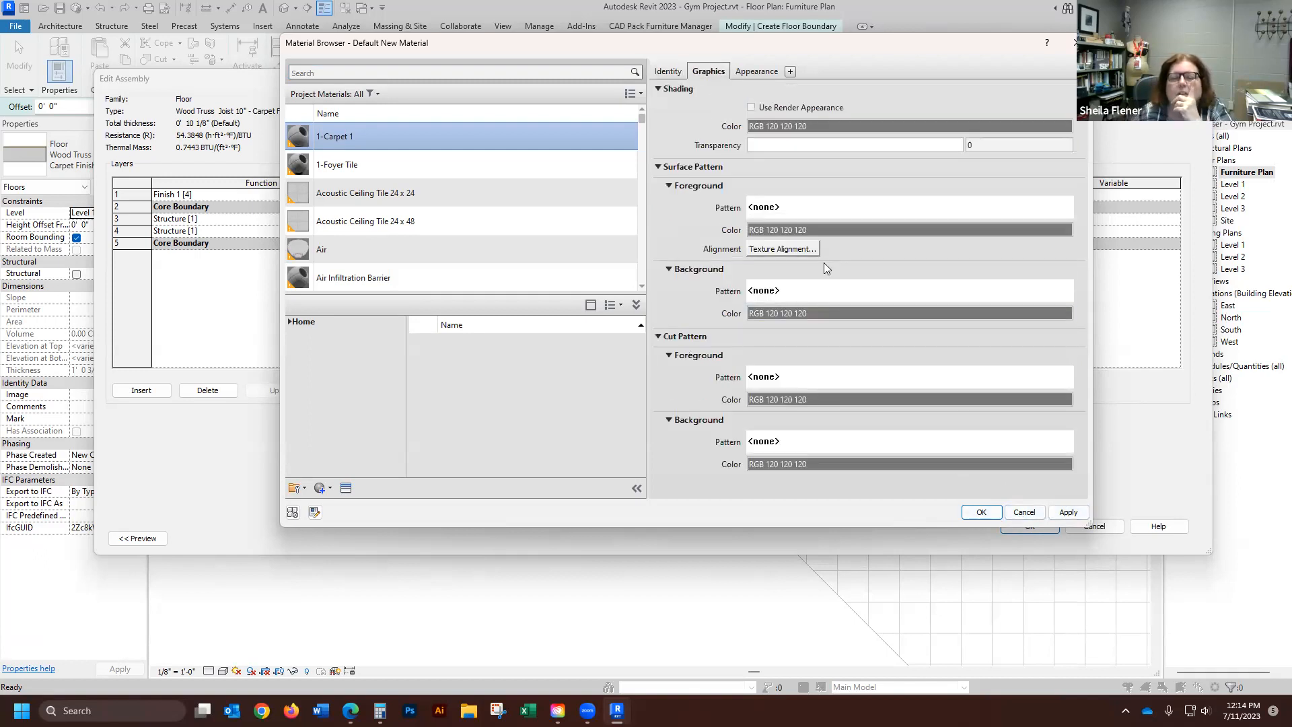
pyautogui.click(763, 210)
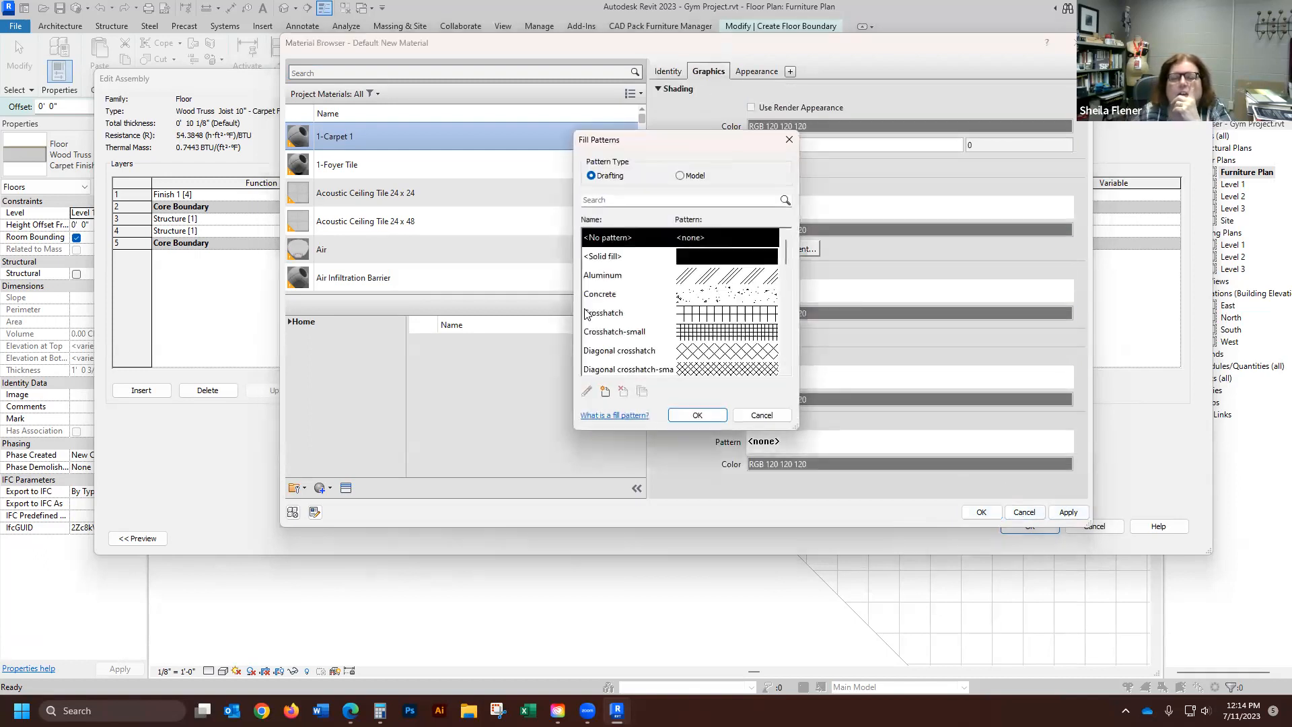
pyautogui.moveTo(785, 250); pyautogui.dragTo(785, 307)
pyautogui.click(712, 337)
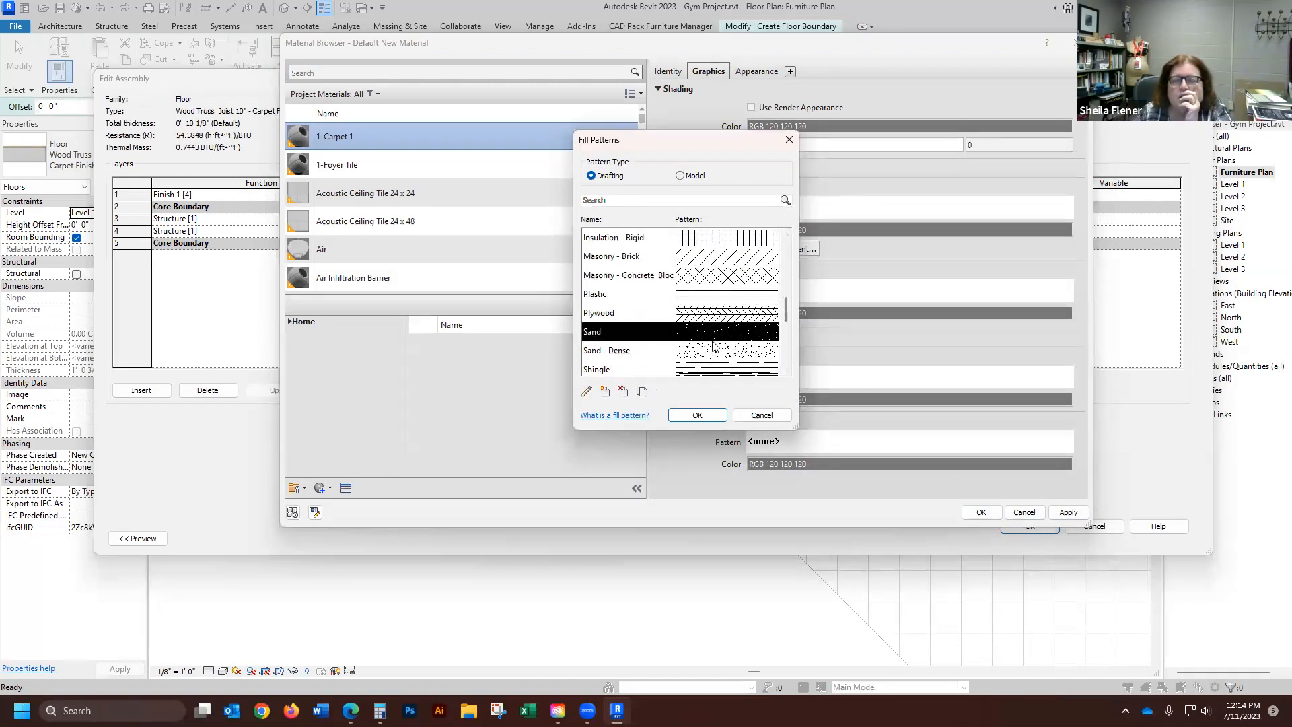
pyautogui.click(697, 415)
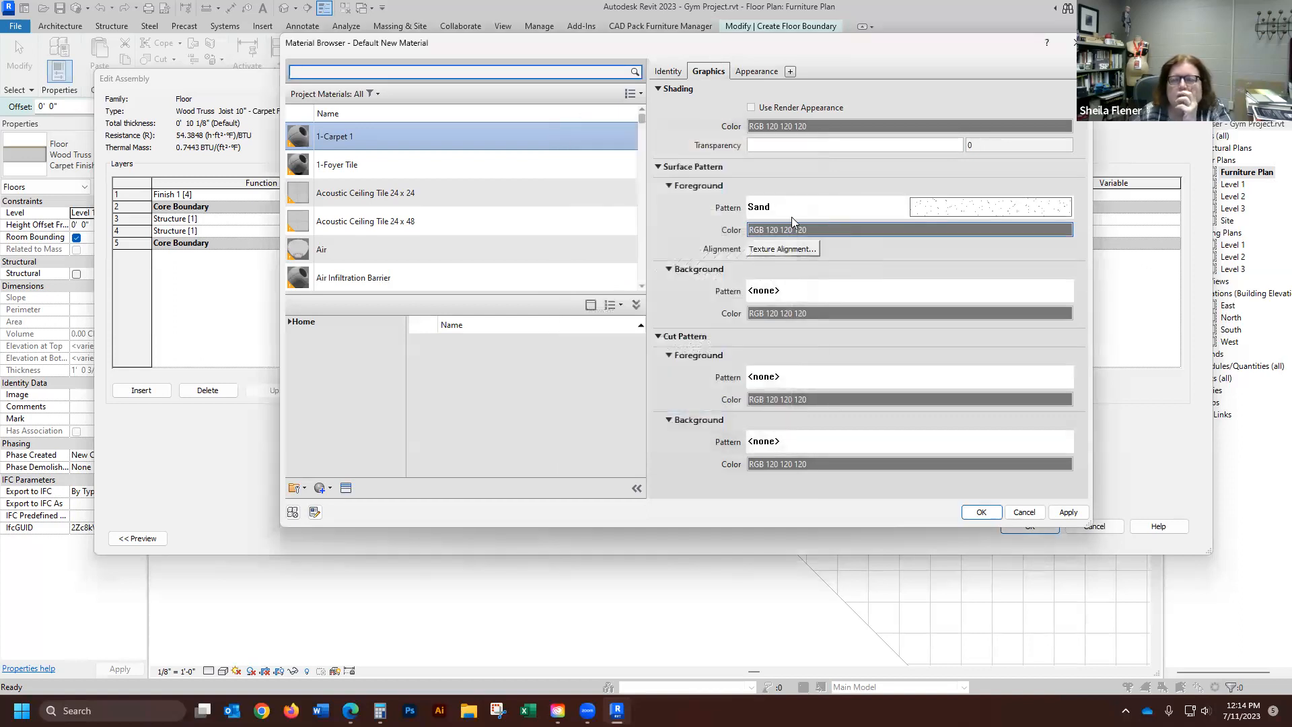
# - Check the carpet material's appearance, then accept the material, the layer assembly and the floor type properties
pyautogui.click(763, 73)
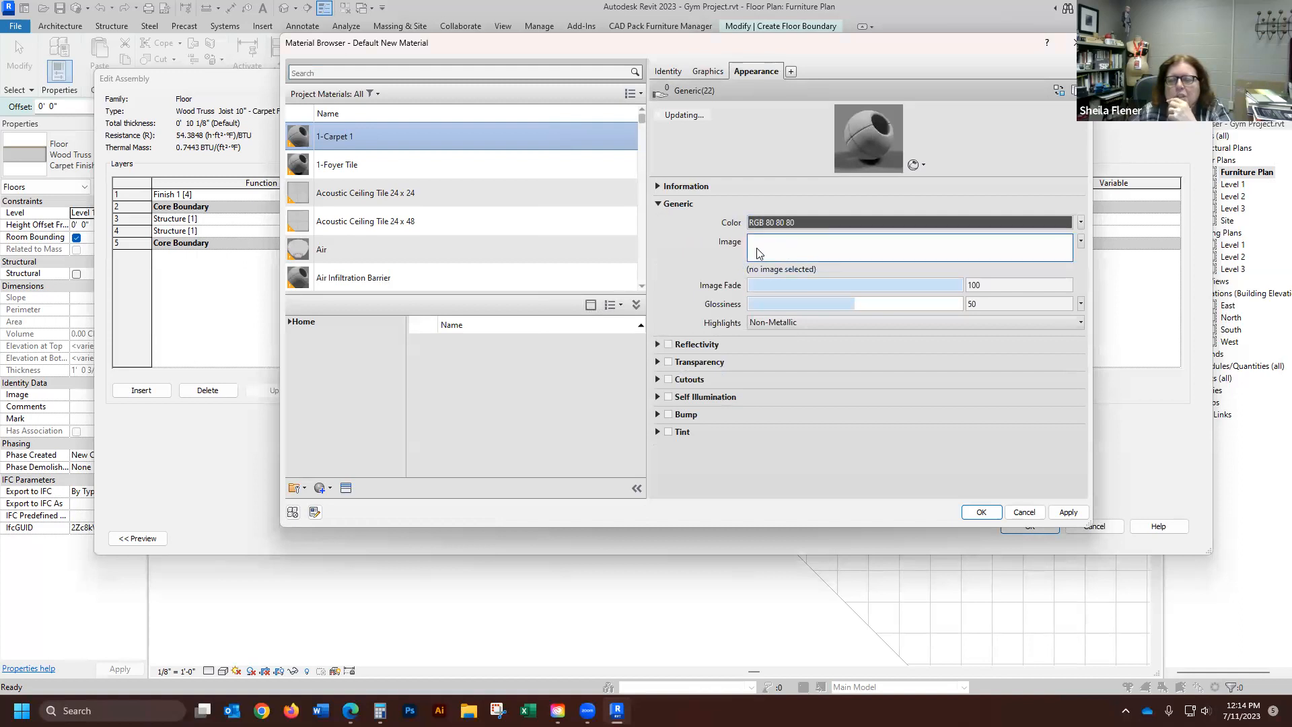
pyautogui.click(999, 514)
pyautogui.click(1030, 526)
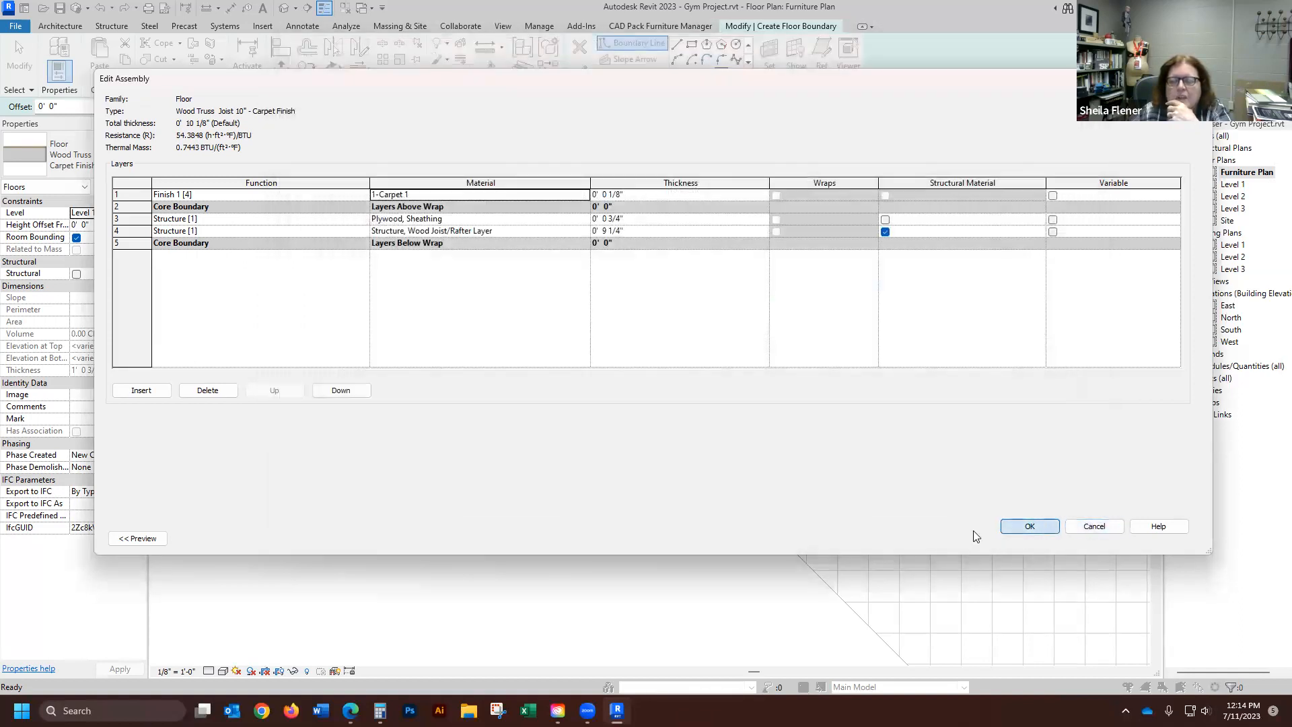
pyautogui.click(1173, 538)
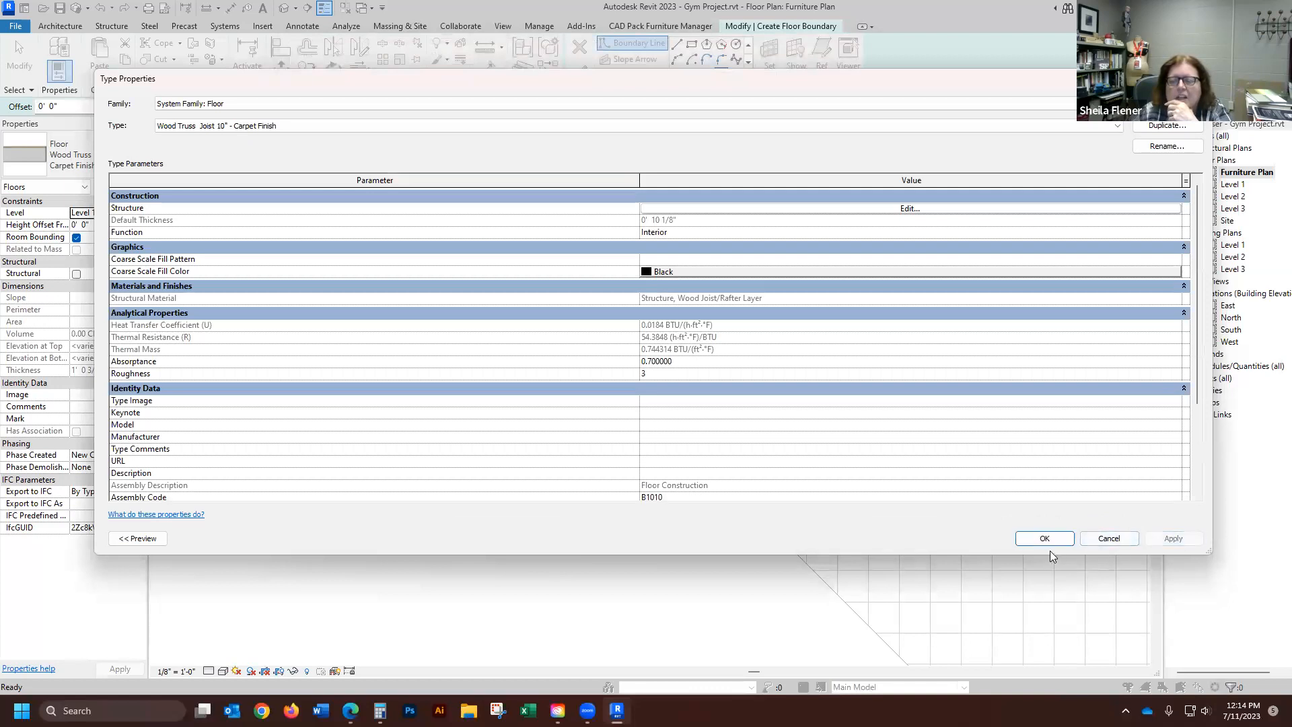
pyautogui.press('Return')
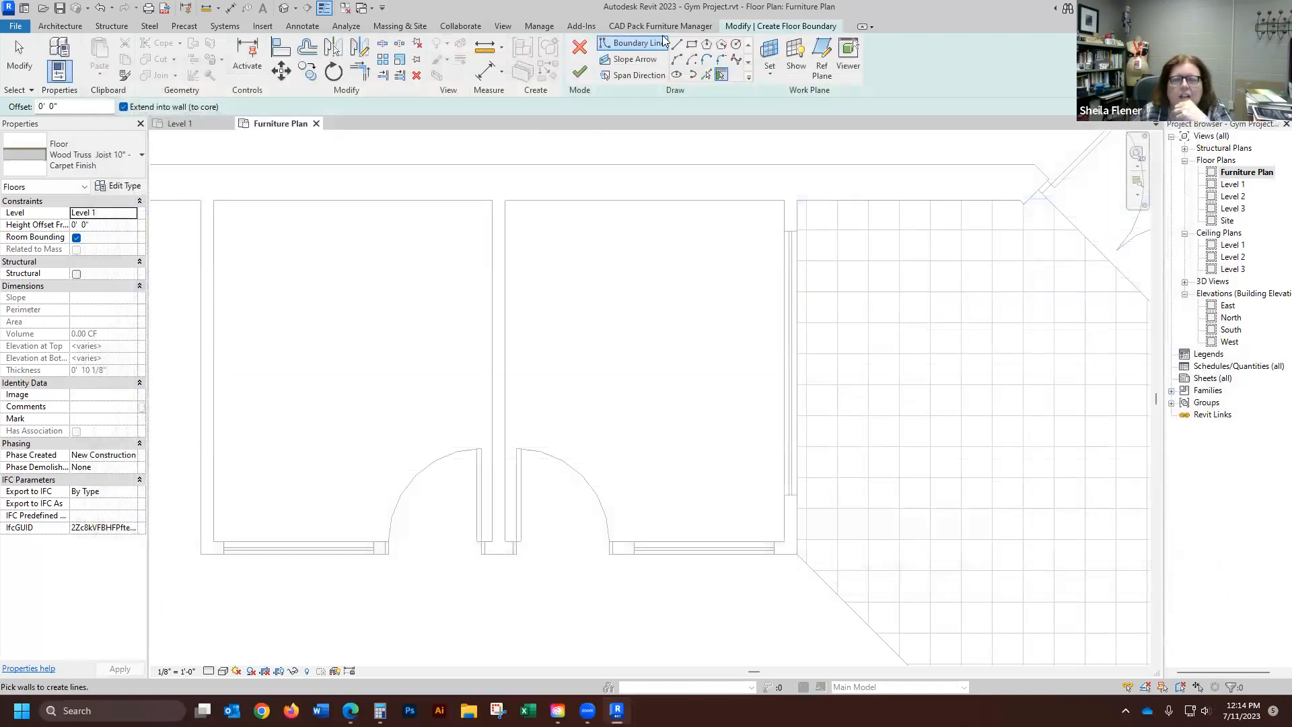
# - Sketch a rectangular floor boundary along the inside walls of the small room beside the tiled foyer and finish the carpet floor
pyautogui.click(691, 46)
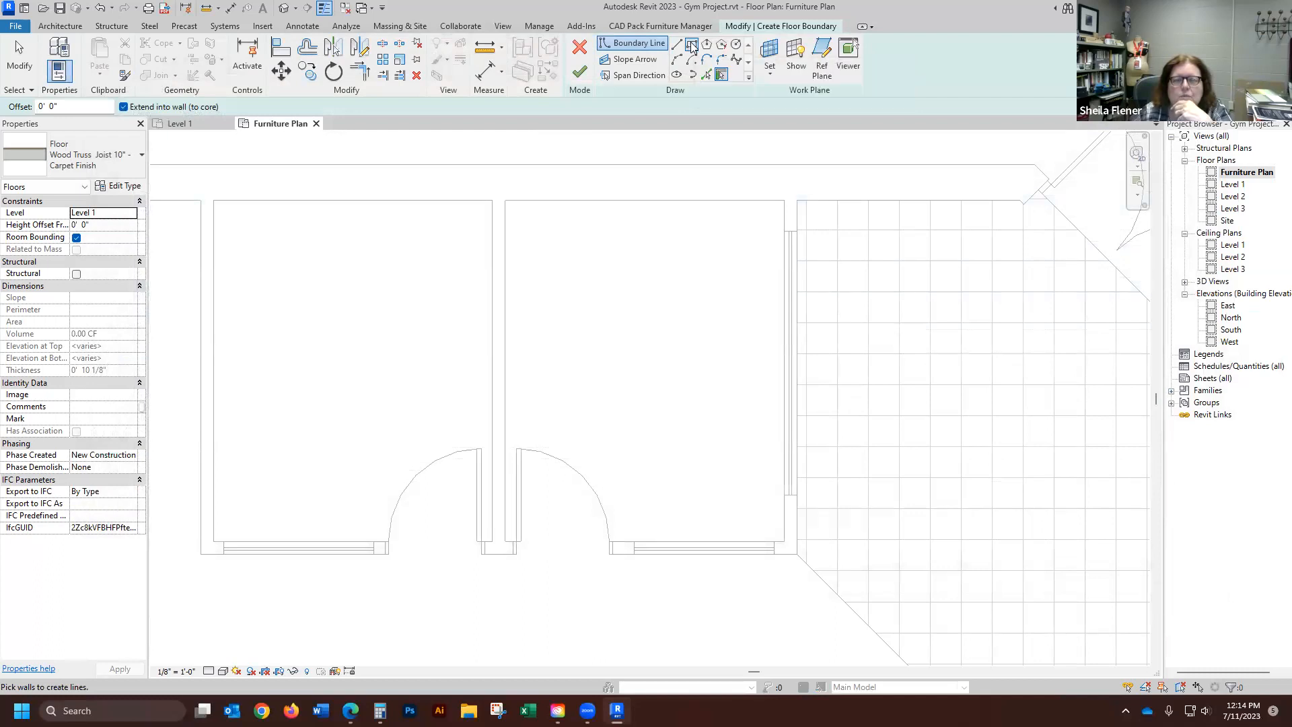
pyautogui.click(505, 199)
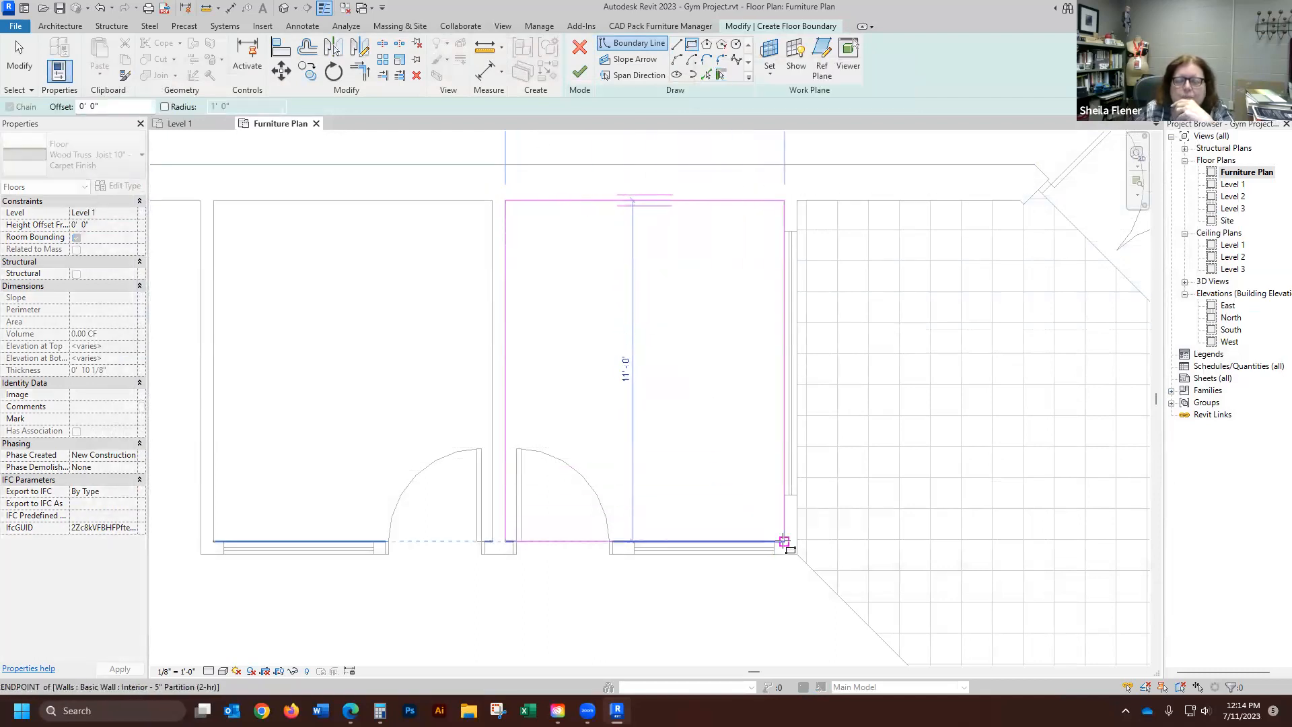
pyautogui.click(785, 542)
pyautogui.click(23, 45)
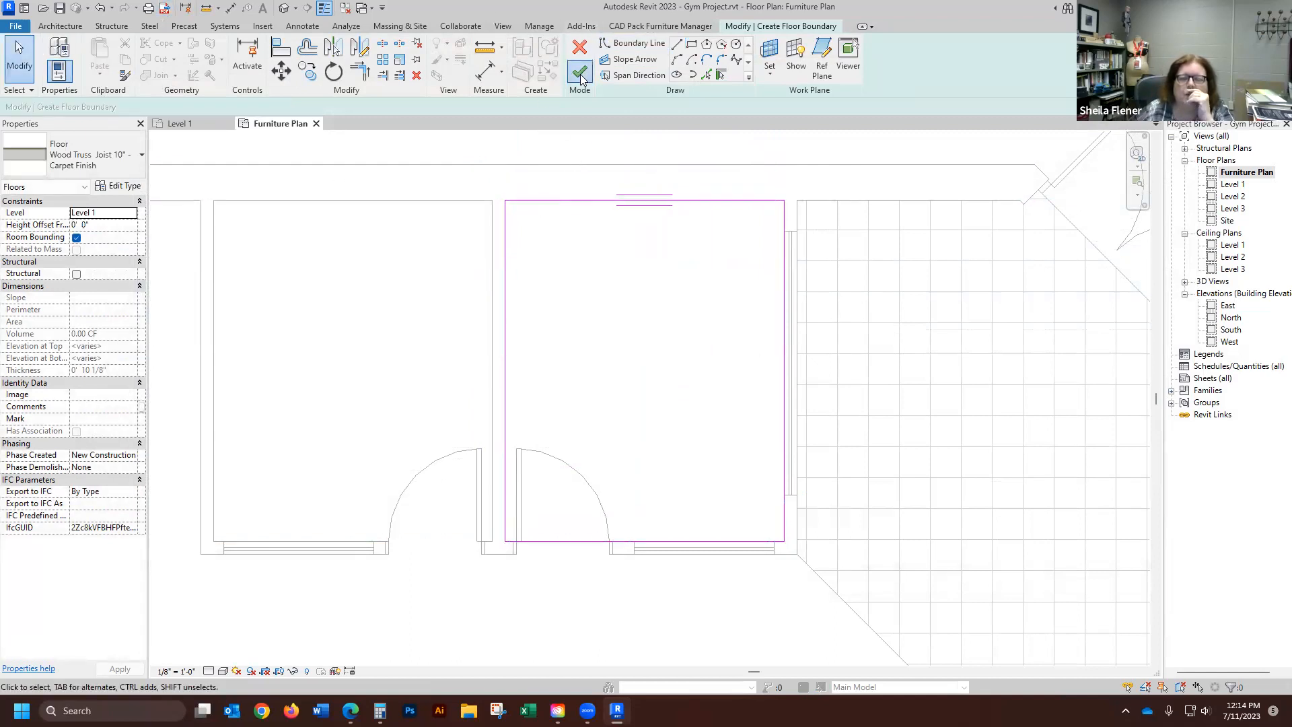
pyautogui.click(579, 74)
pyautogui.scroll(-2, 821, 270)
pyautogui.scroll(-2, 819, 264)
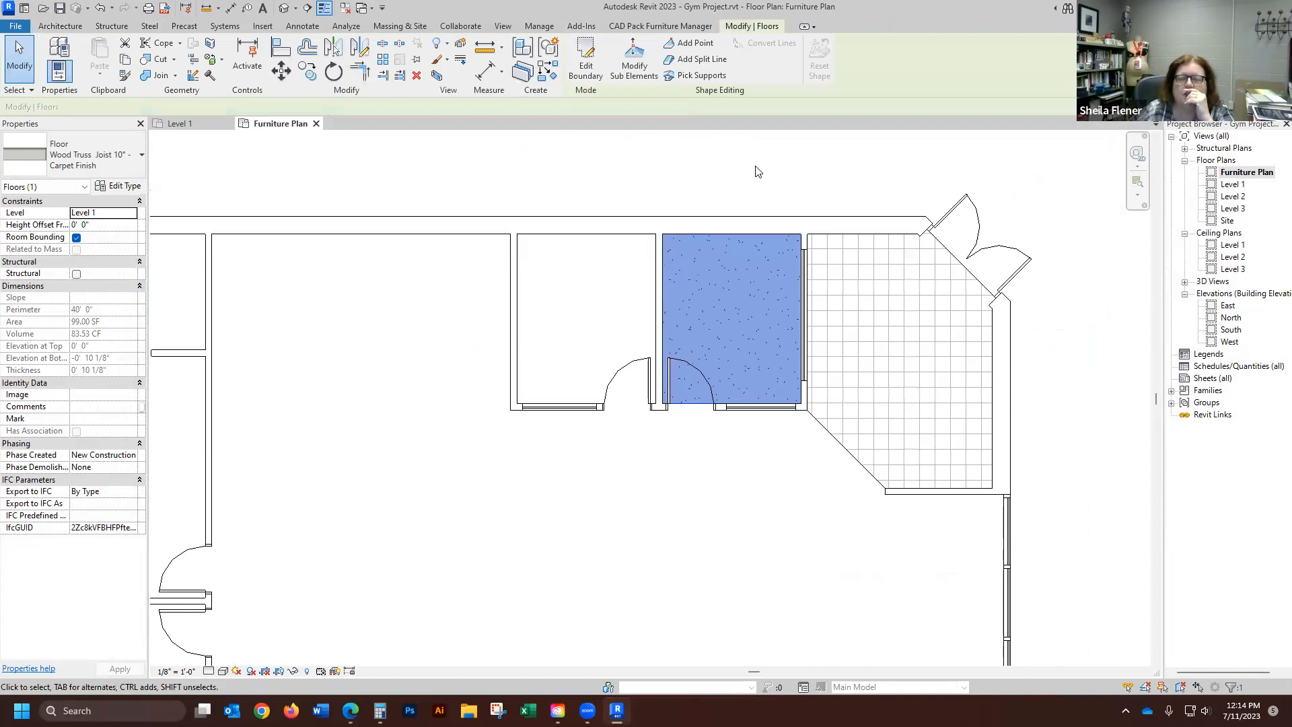
pyautogui.click(756, 167)
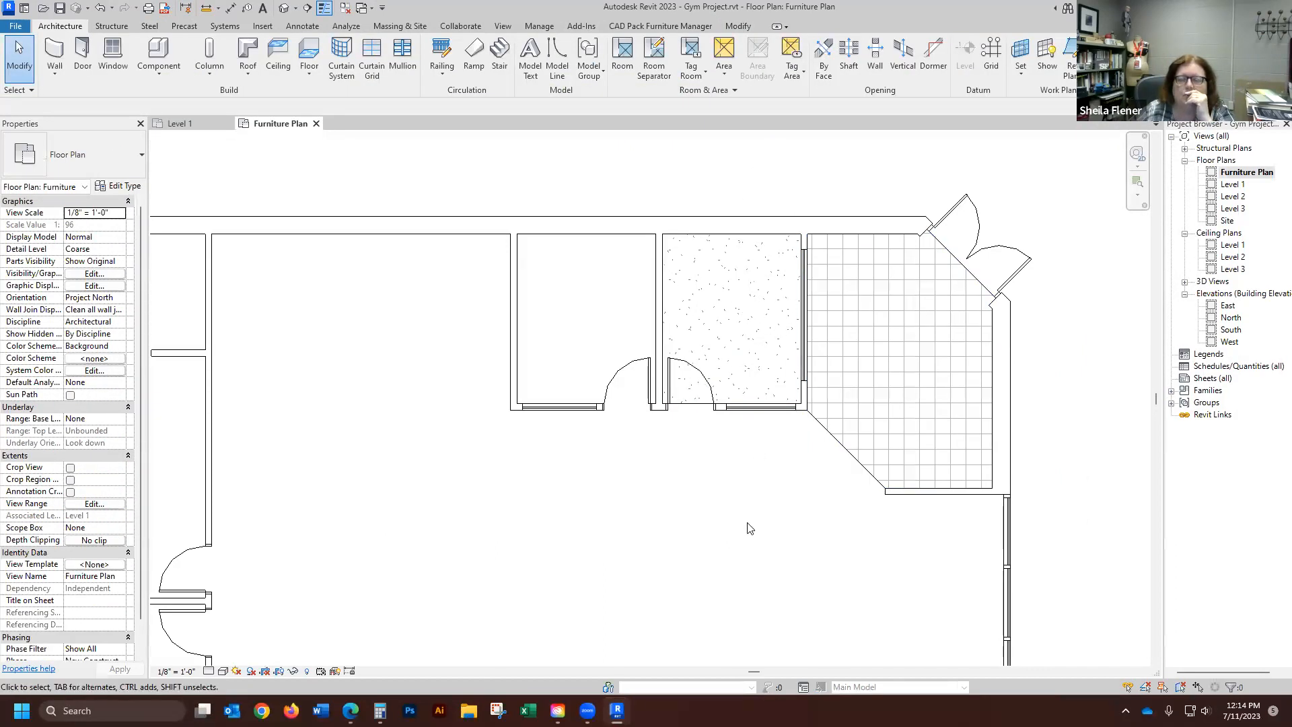
pyautogui.scroll(1, 591, 291)
pyautogui.scroll(2, 591, 286)
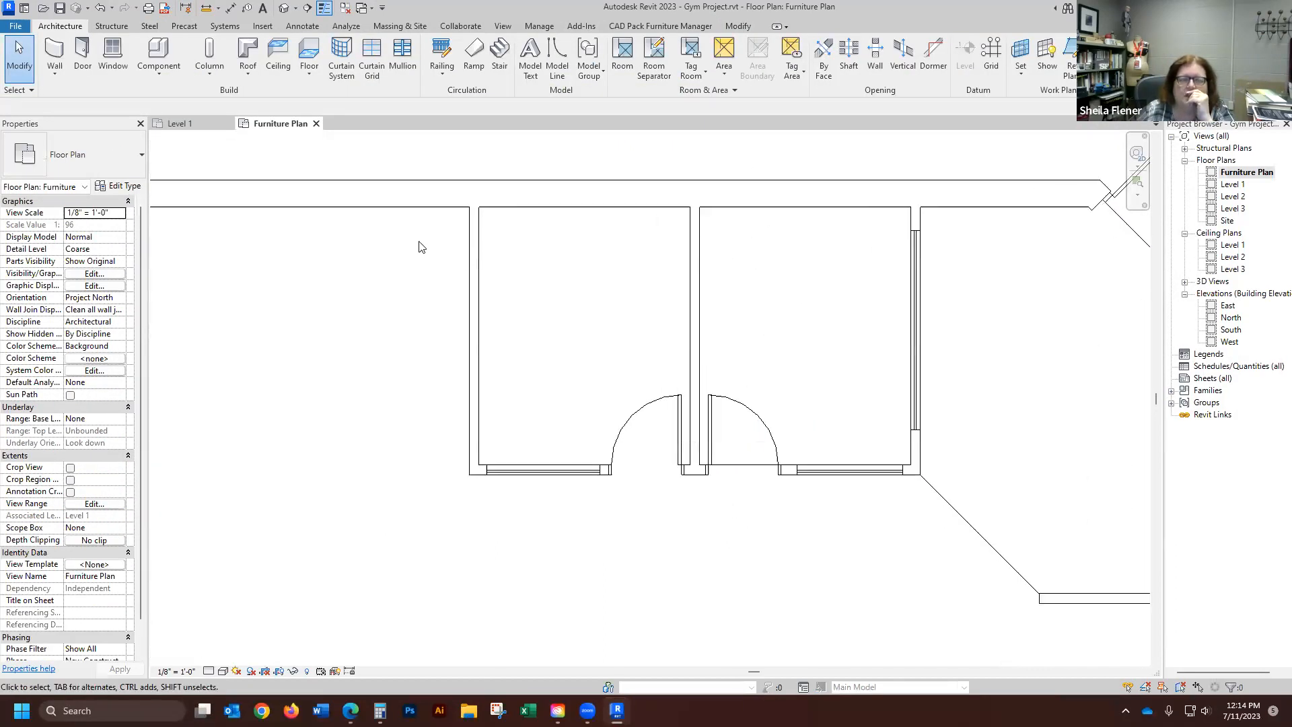
pyautogui.scroll(-3, 596, 243)
pyautogui.scroll(-4, 656, 248)
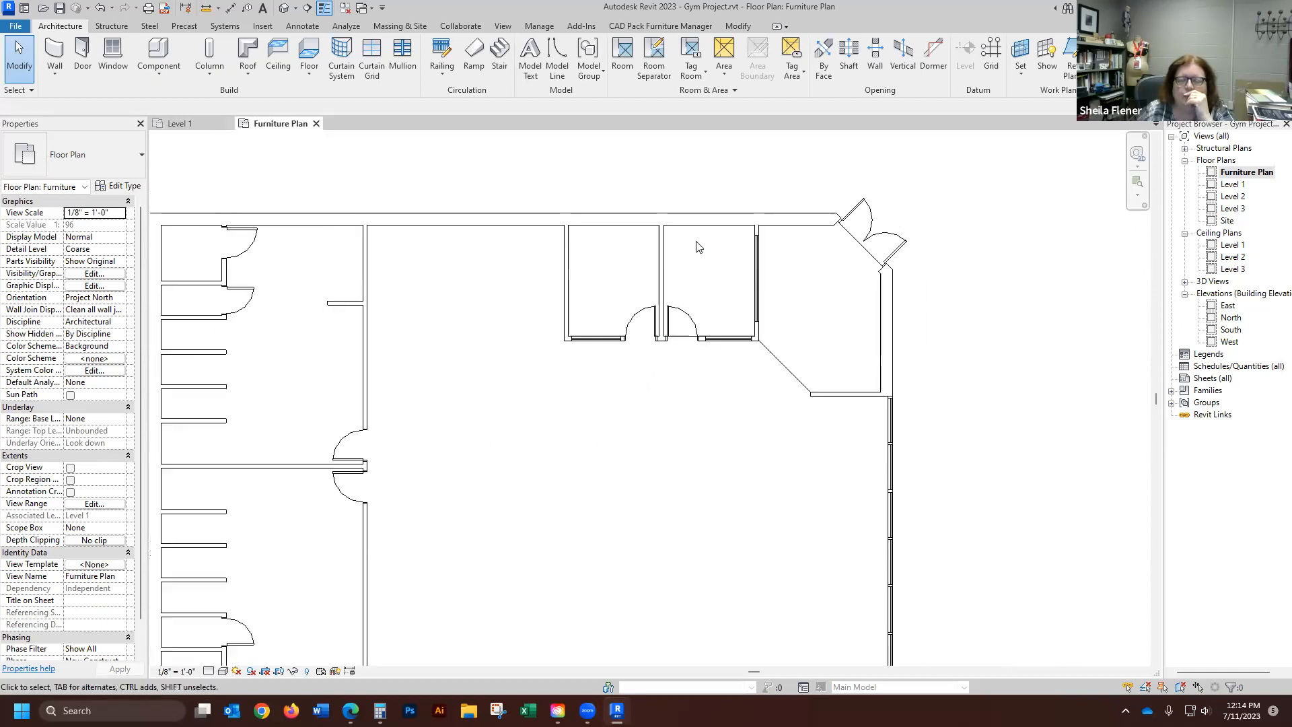
pyautogui.scroll(2, 668, 205)
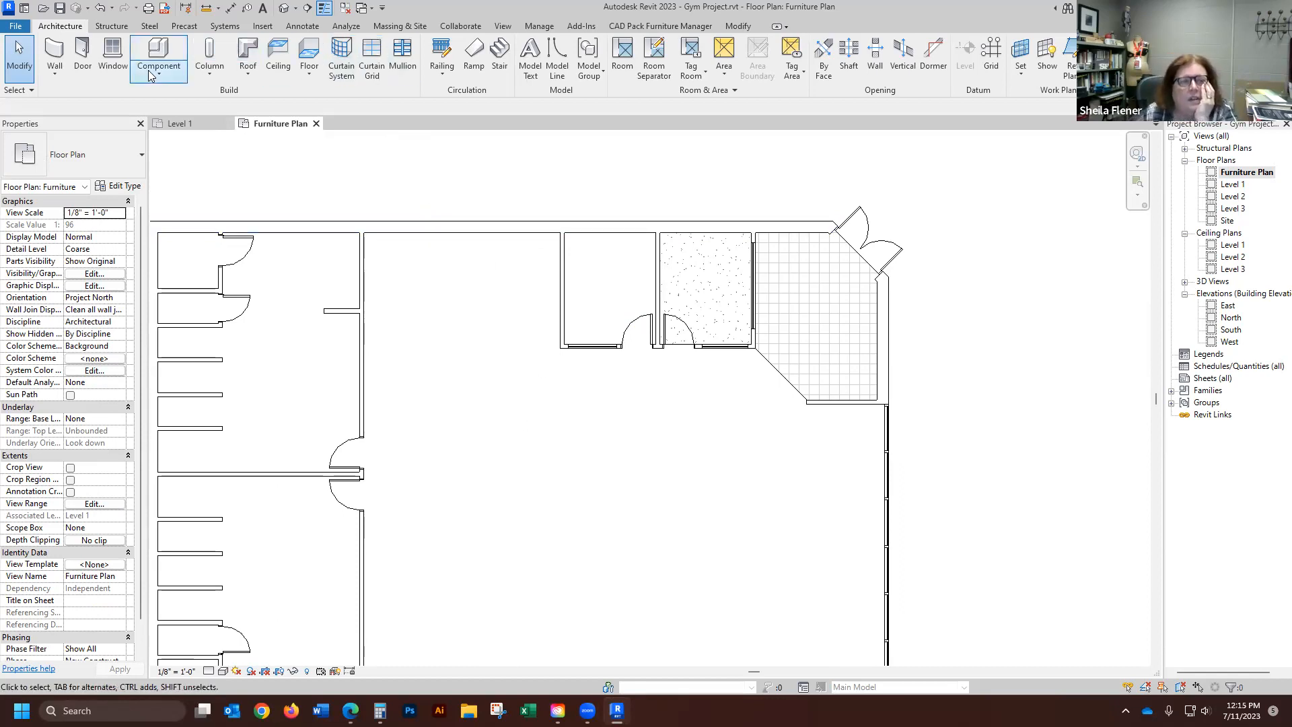
pyautogui.scroll(-1, 634, 164)
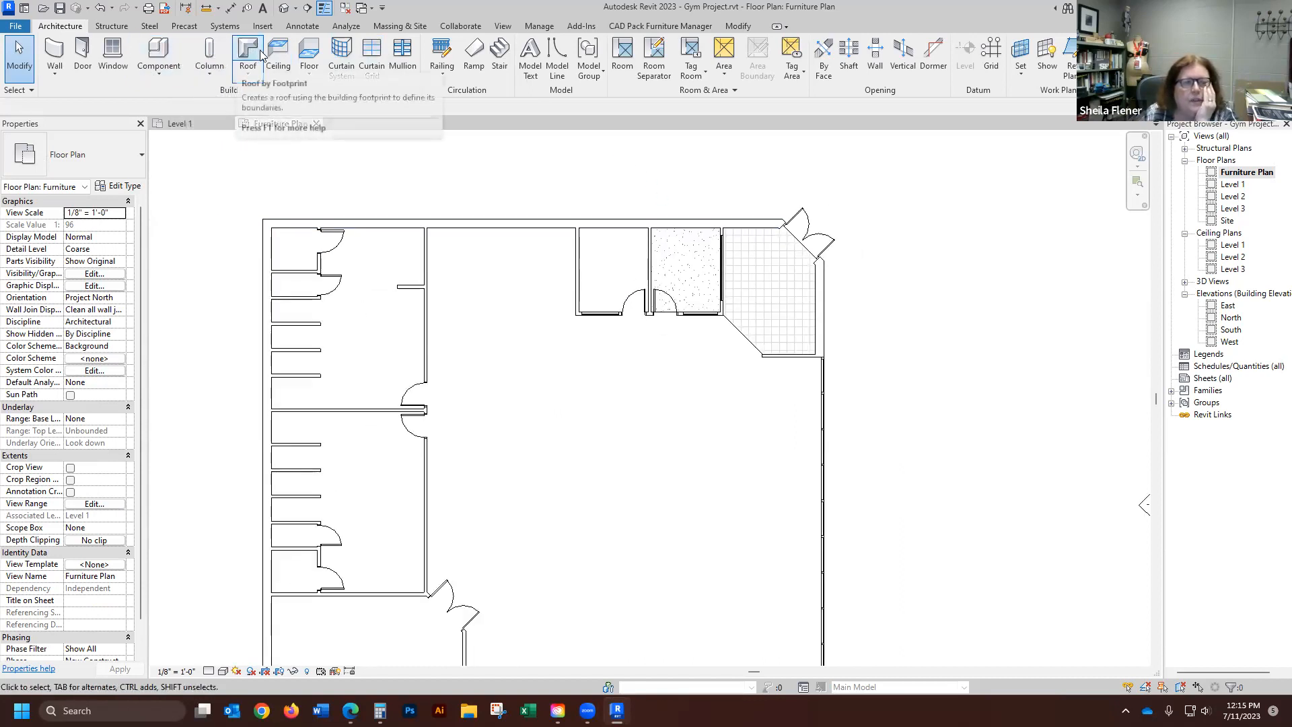
# - Start a new floor on Level 1 using the Wood Truss Joist 10" - Carpet Finish type
pyautogui.click(313, 52)
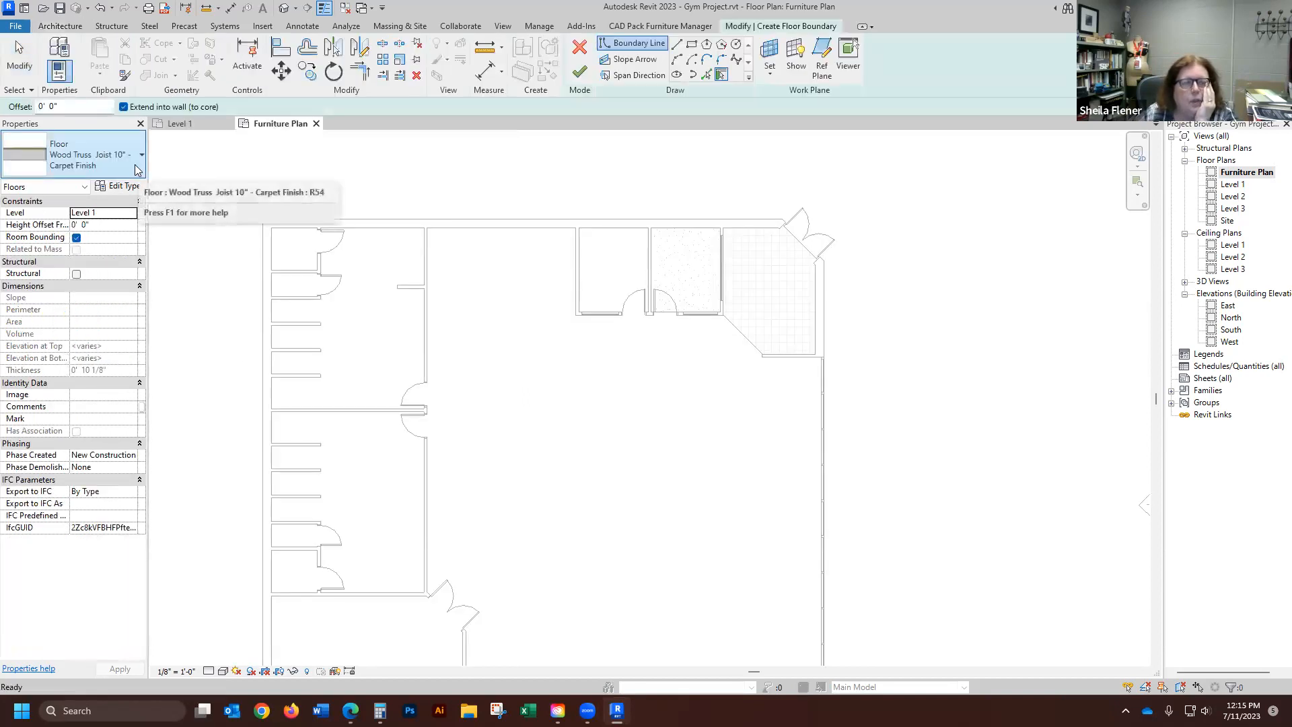
pyautogui.click(137, 169)
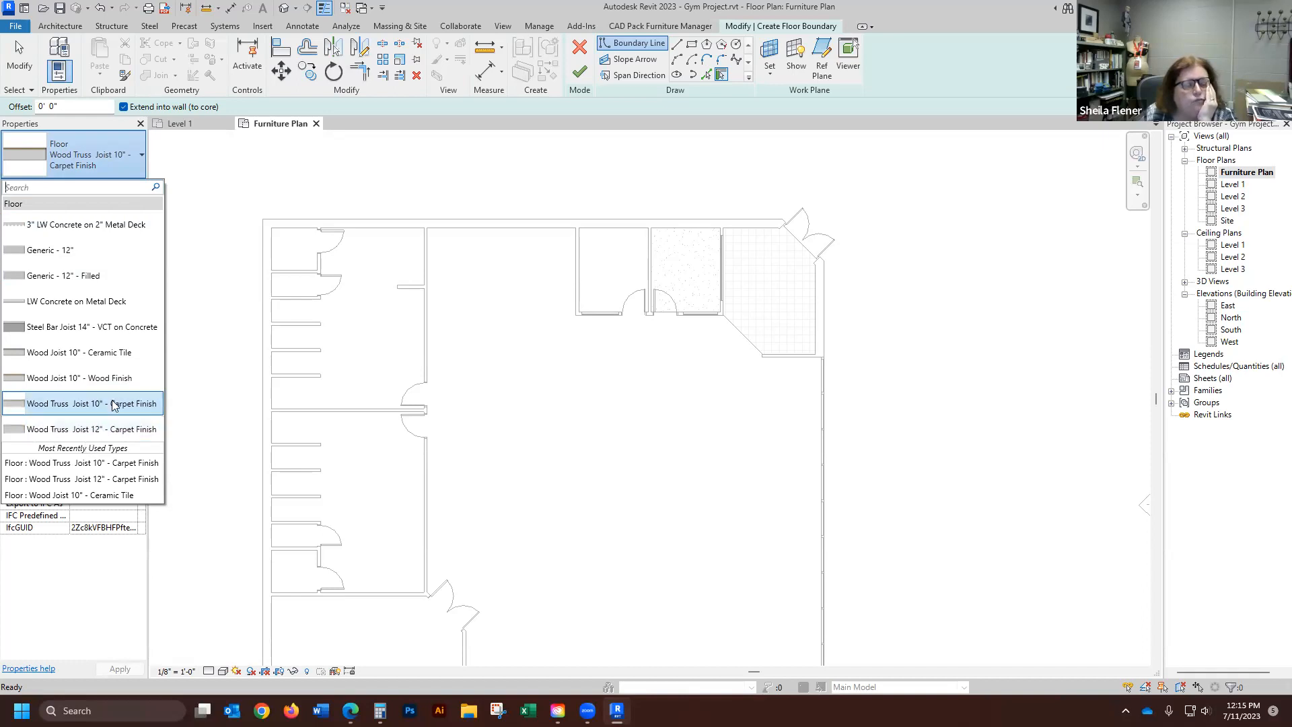
pyautogui.moveTo(111, 411)
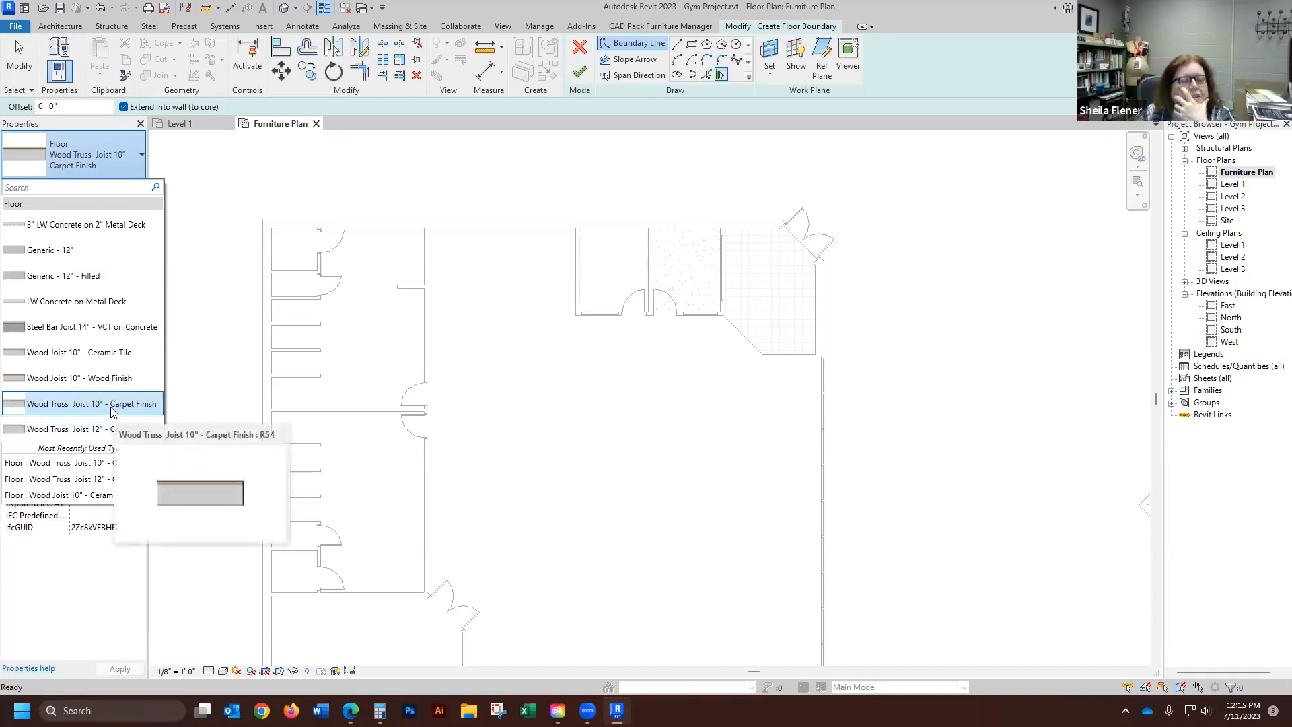
pyautogui.click(154, 406)
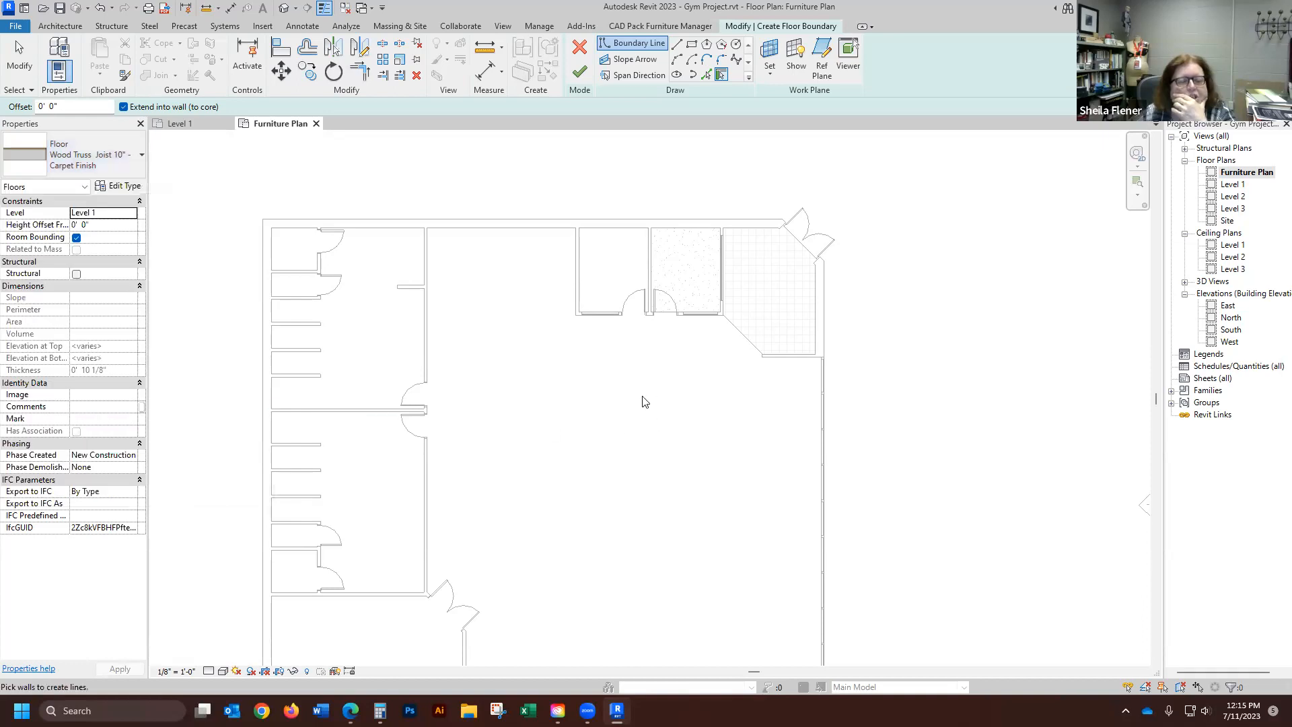
# - Duplicate the carpet floor type under the name "Wood Truss Joist 10" - Rubber Gym Floor"
pyautogui.click(121, 189)
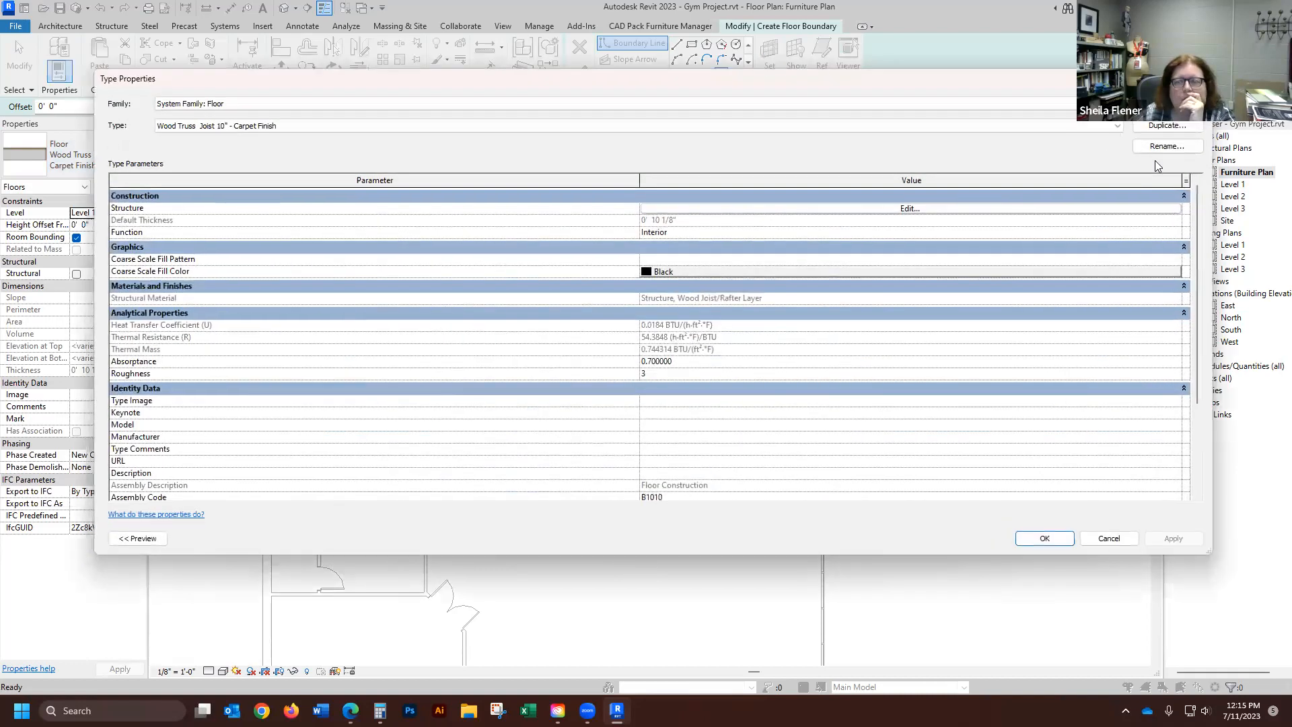
pyautogui.click(1177, 127)
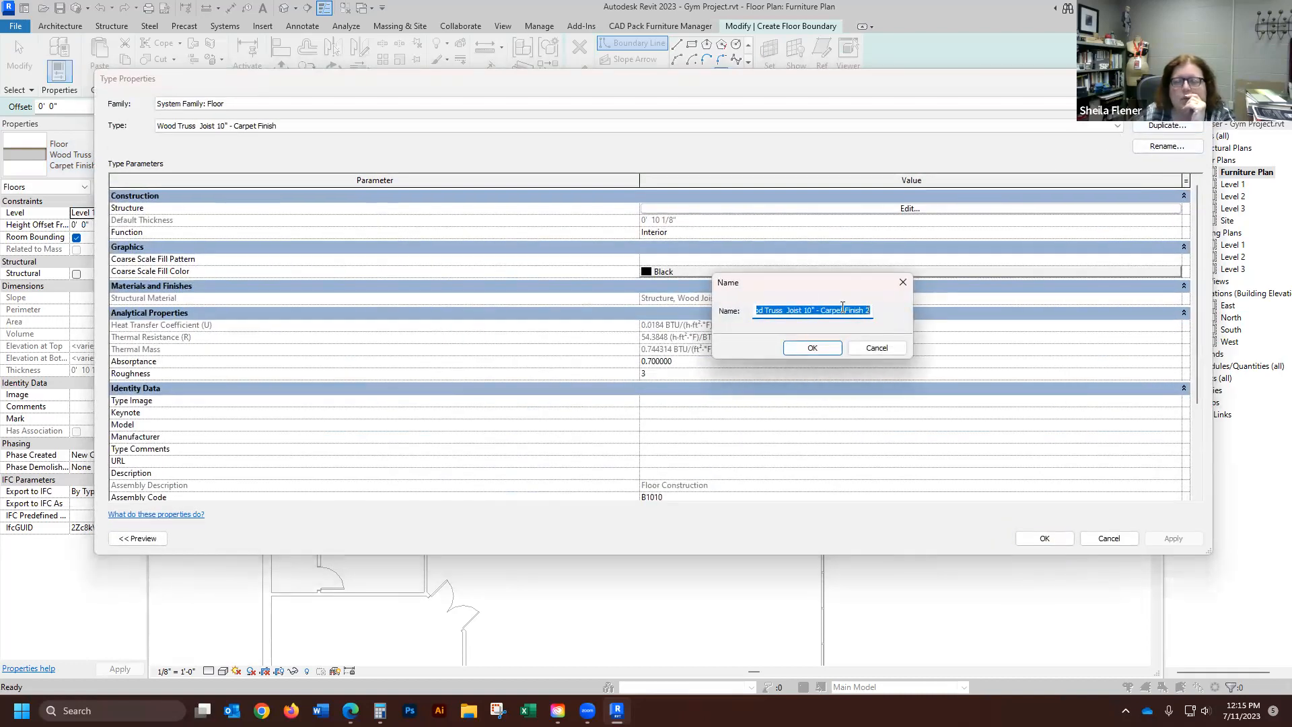
pyautogui.moveTo(870, 308); pyautogui.dragTo(828, 311)
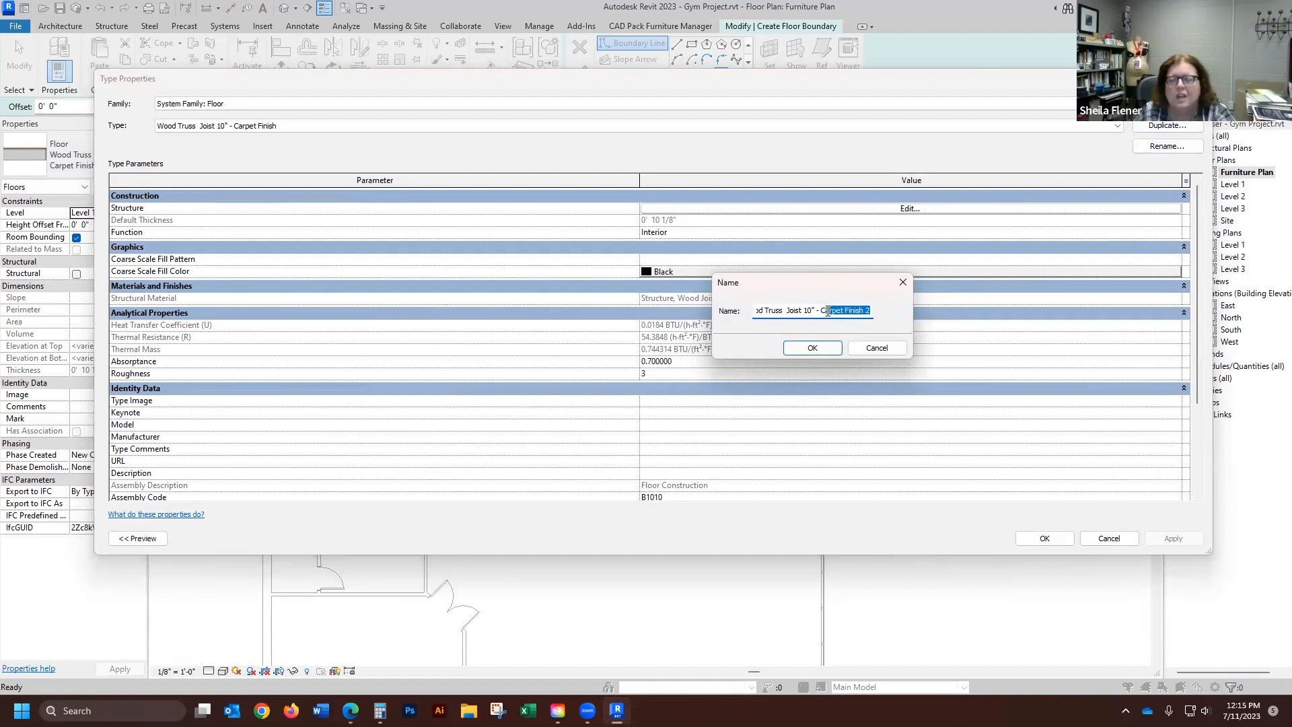
pyautogui.write('R')
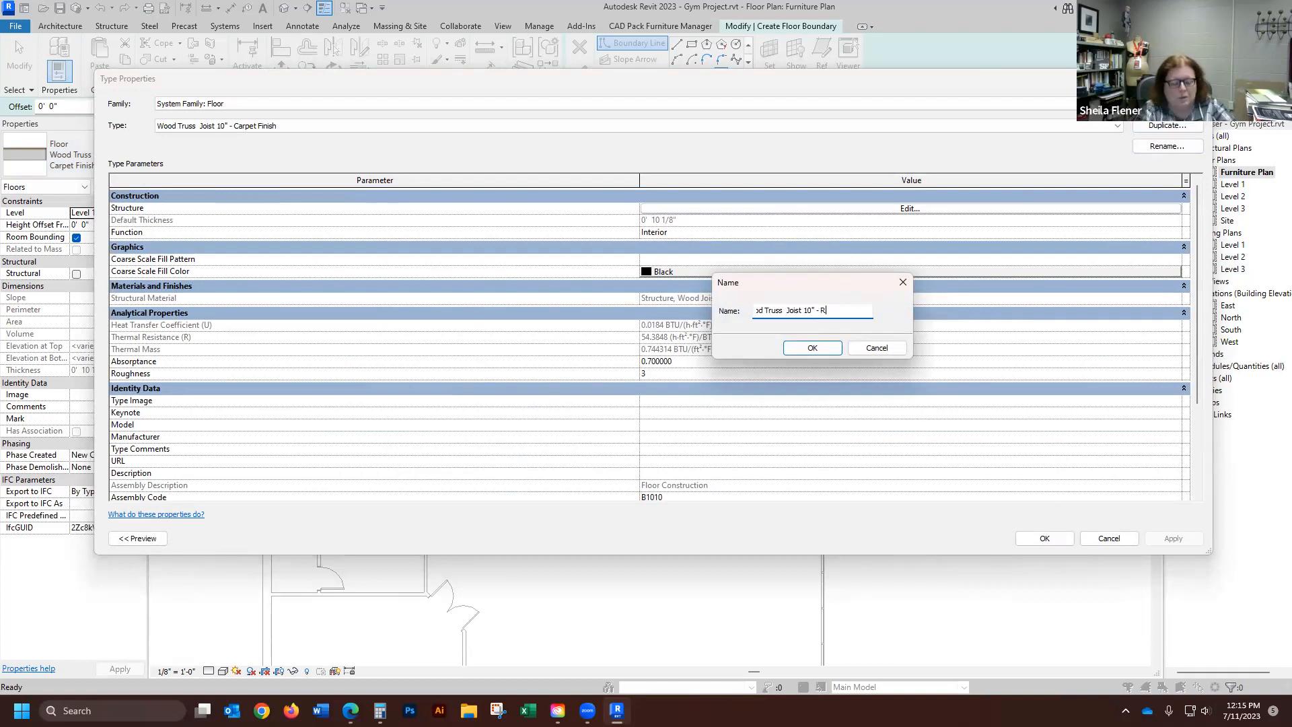
pyautogui.write('ubber')
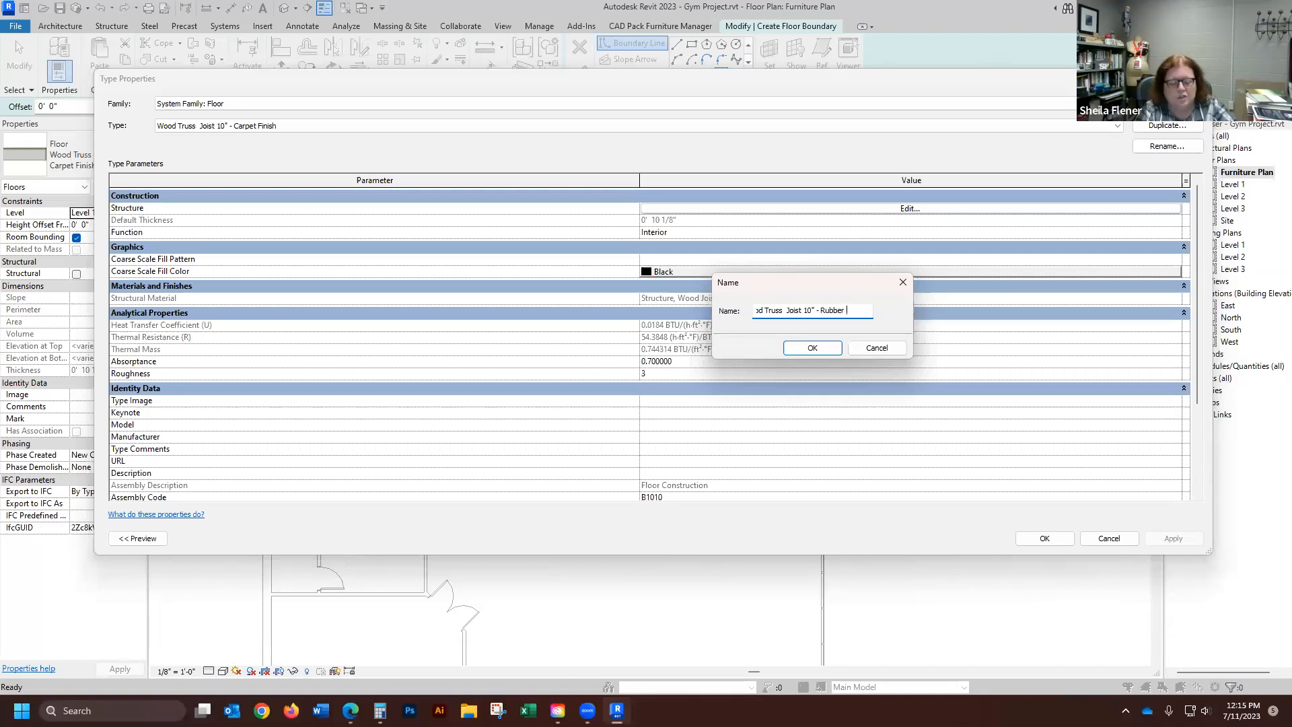
pyautogui.write(' Gym Floor')
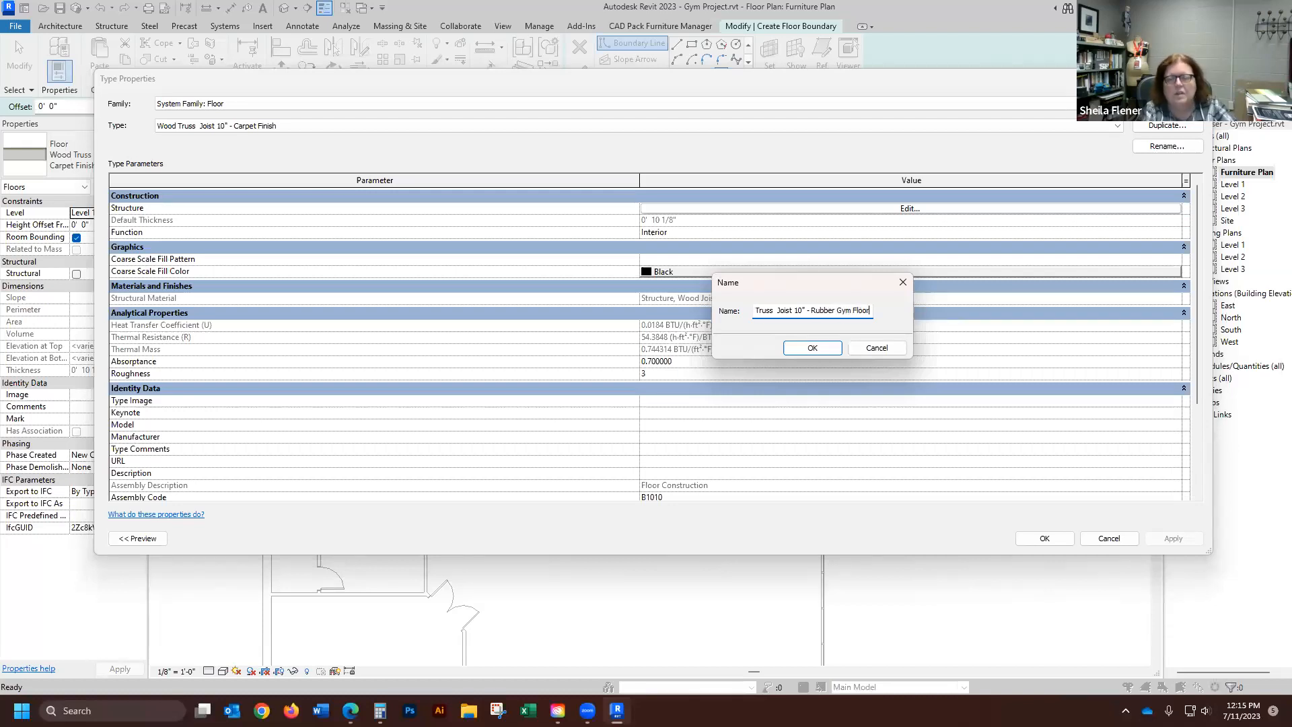
pyautogui.click(814, 349)
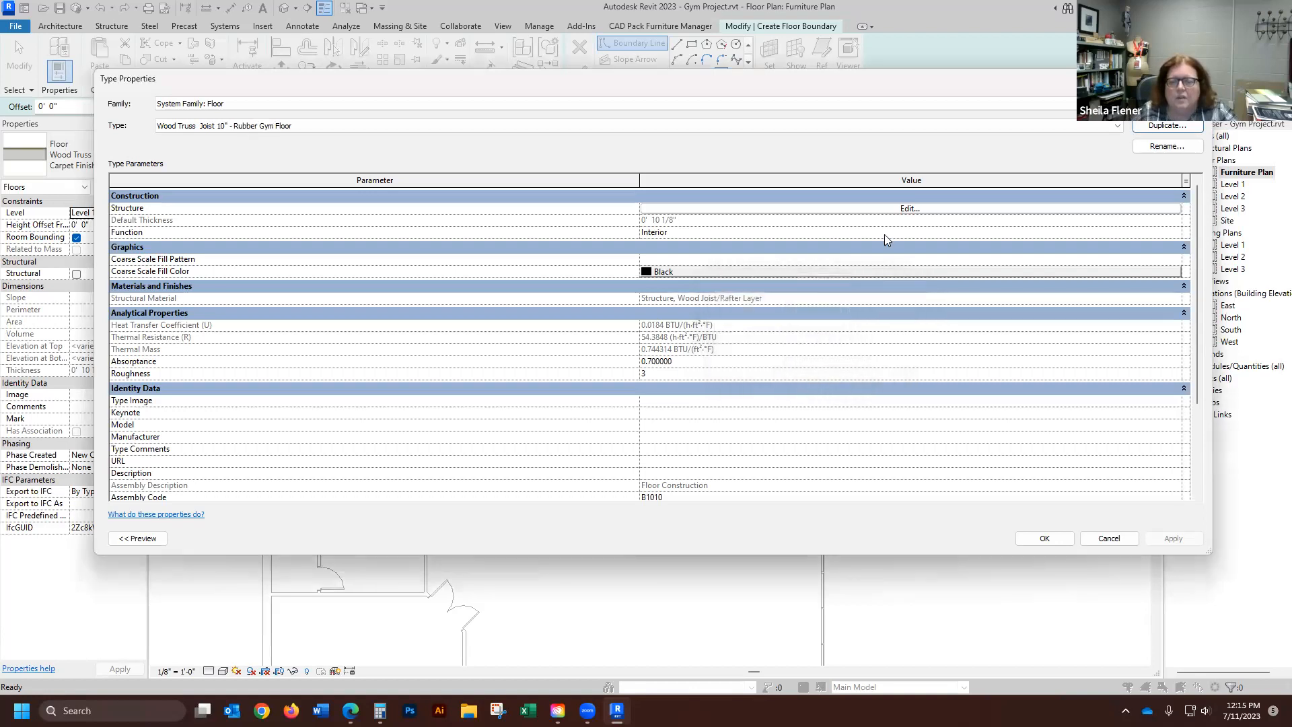
# - Create a new material named "1-Rubber Tile" for the Finish 1 layer of the rubber gym floor's structure
pyautogui.click(909, 210)
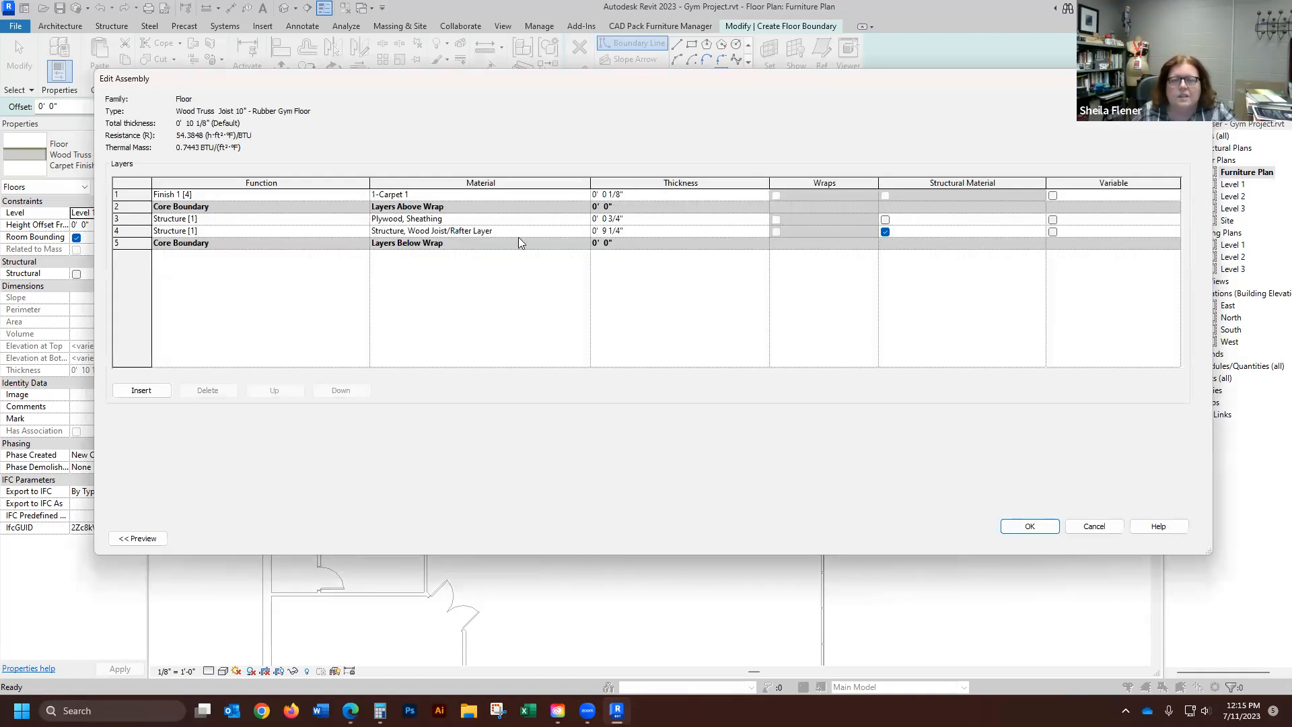
pyautogui.click(580, 194)
pyautogui.click(586, 195)
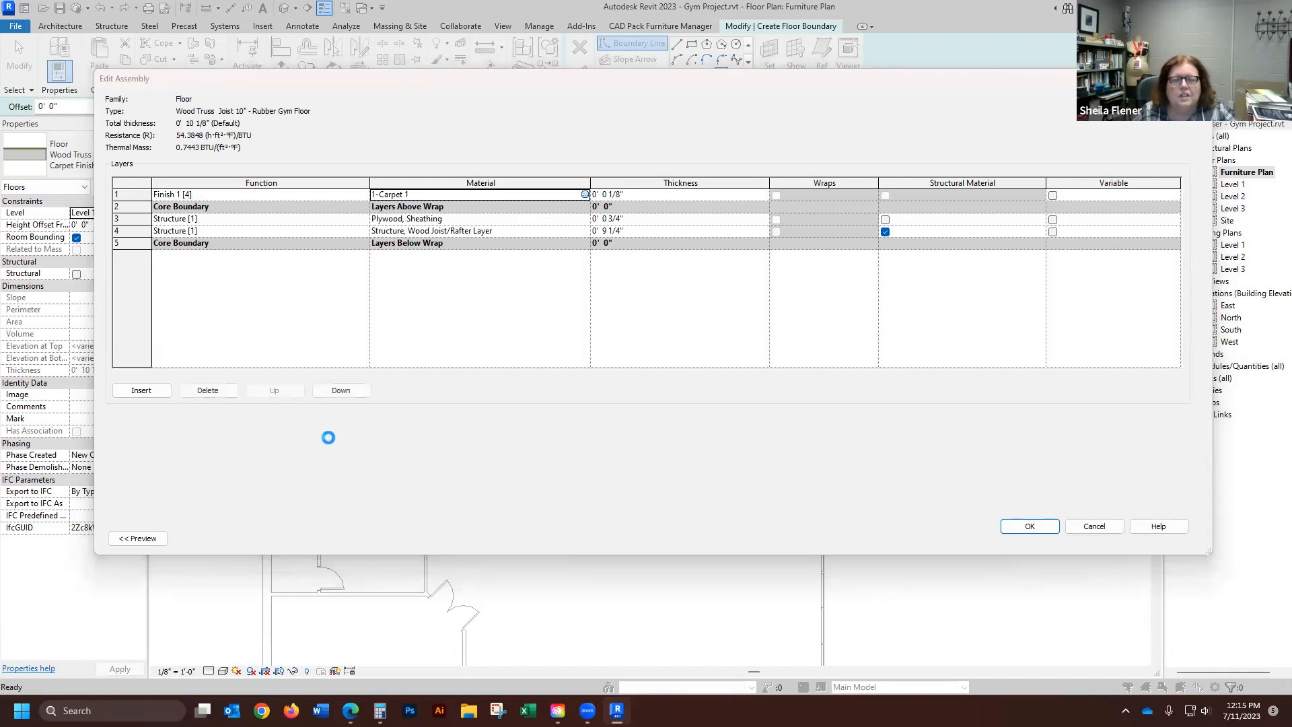
pyautogui.click(322, 488)
pyautogui.click(347, 505)
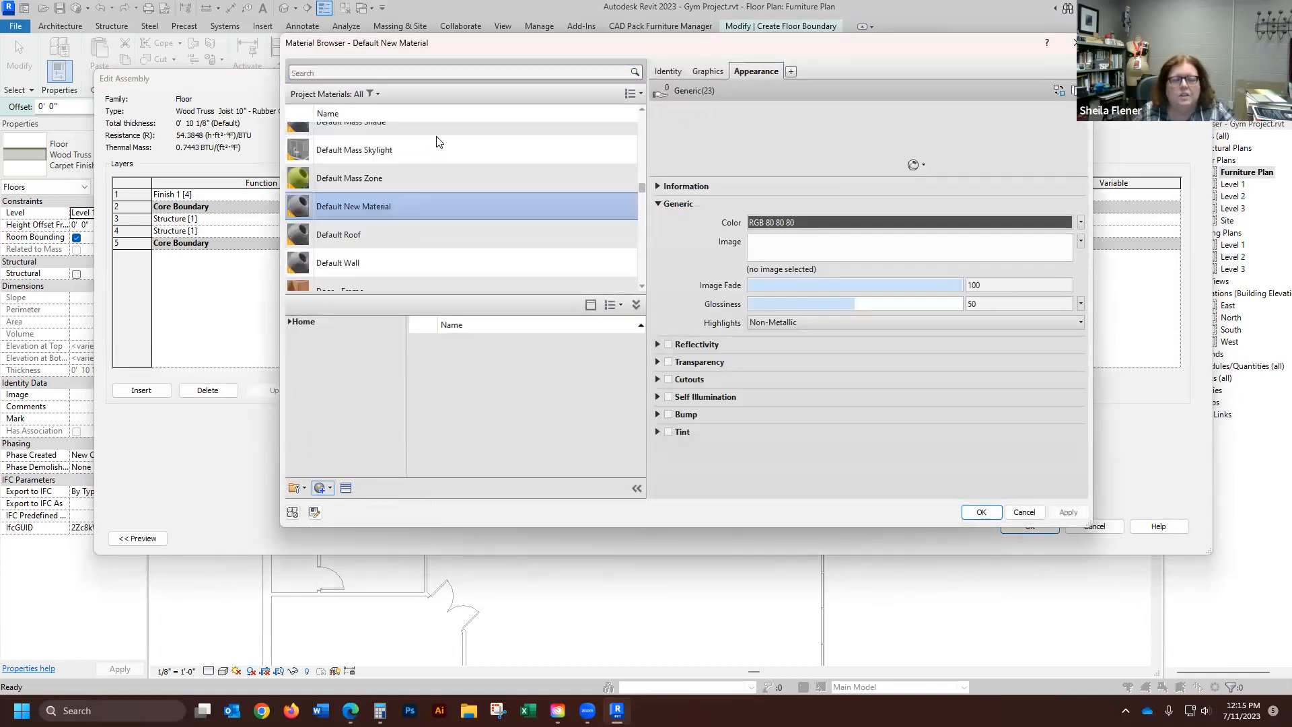
pyautogui.rightClick(374, 192)
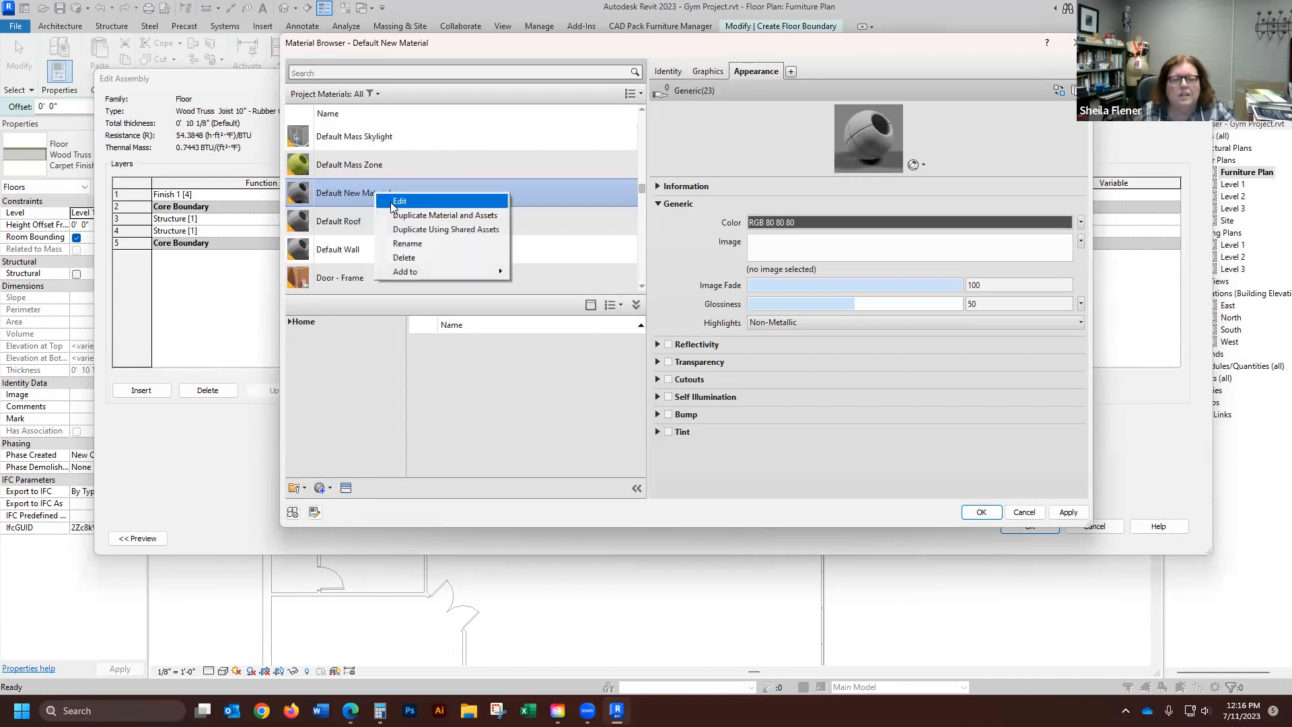
pyautogui.click(400, 201)
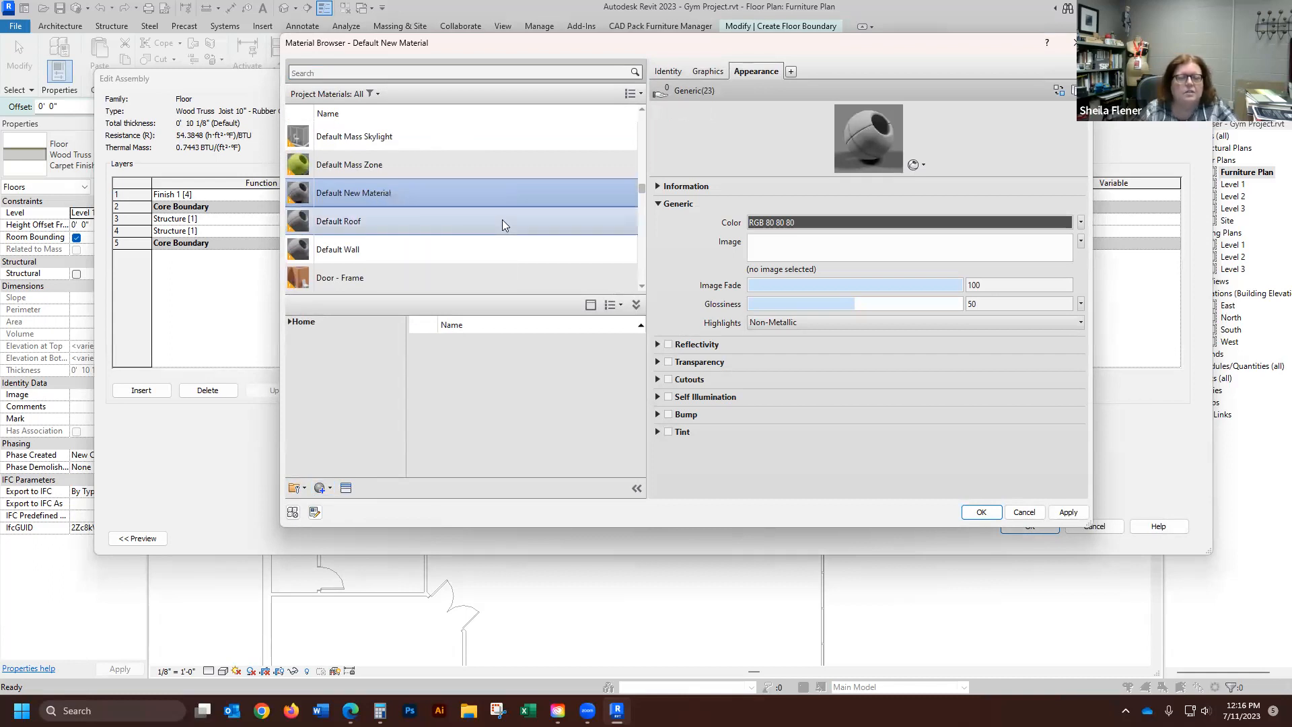
pyautogui.rightClick(342, 190)
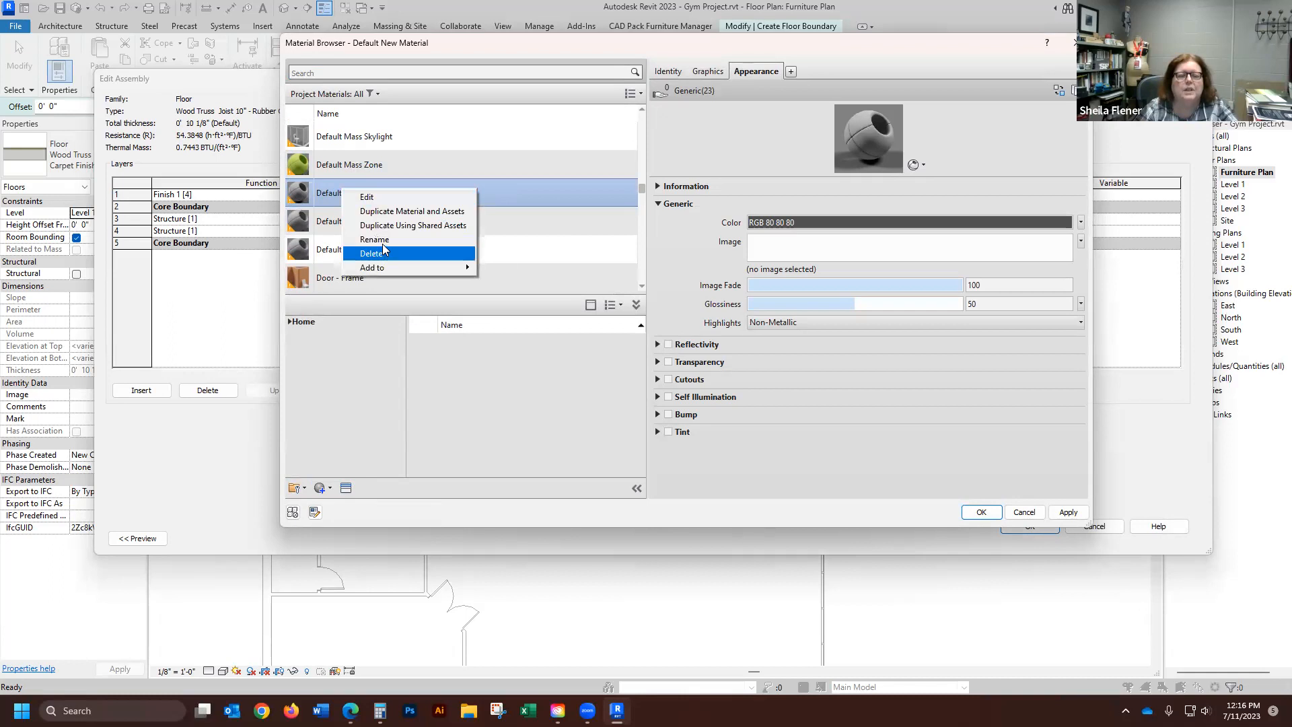
pyautogui.click(374, 239)
pyautogui.write('1-')
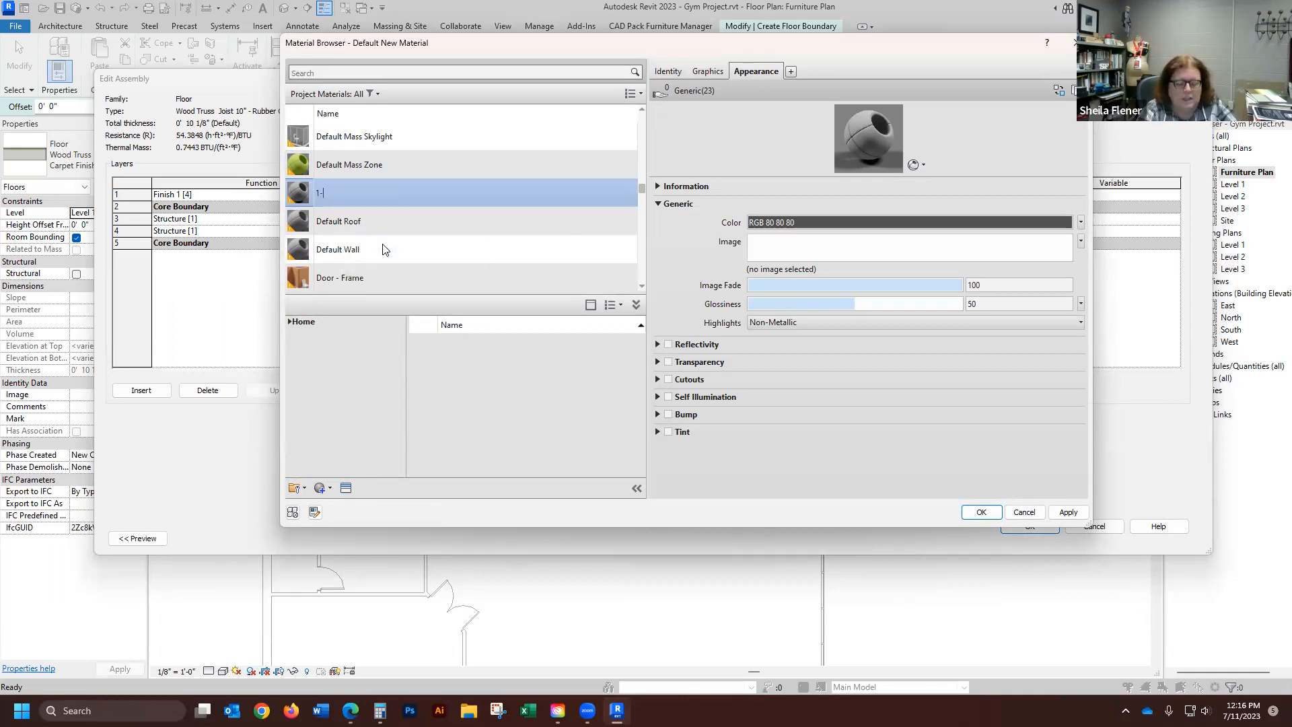
pyautogui.write('Rubber Tile')
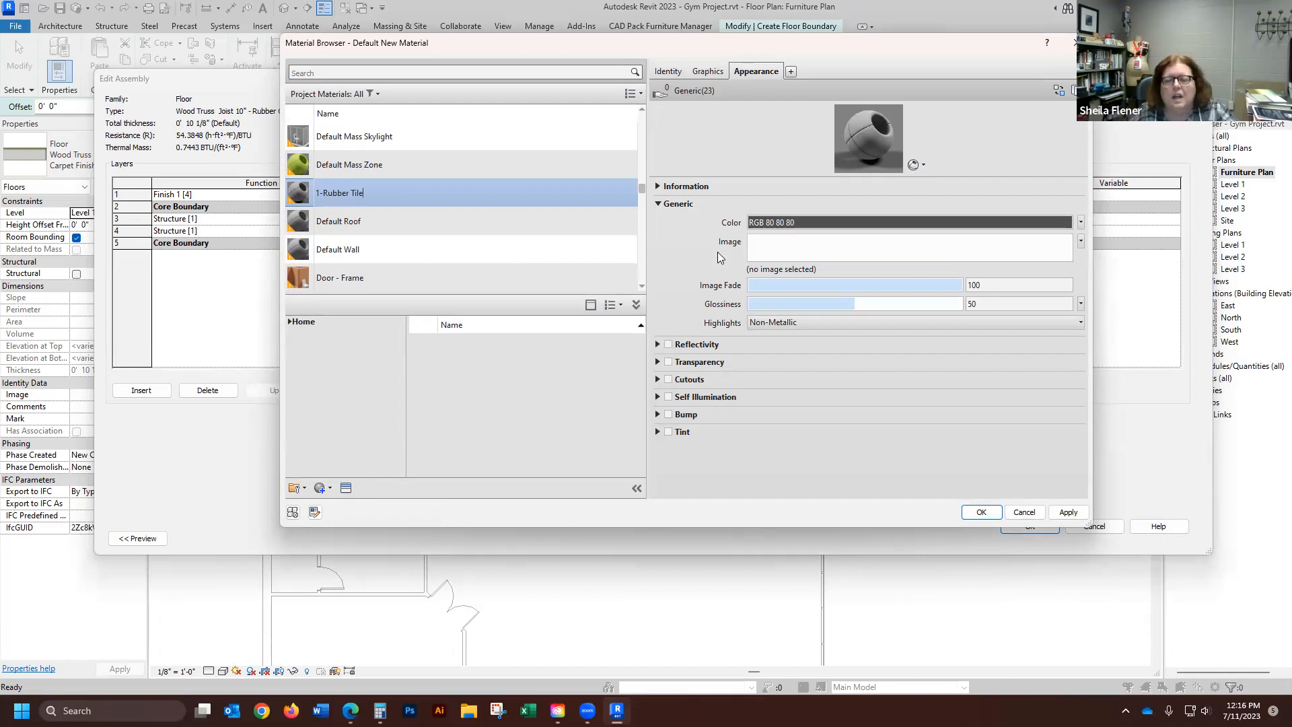
# - Set the rubber tile material's surface foreground pattern to the Block 8x16 model pattern
pyautogui.click(717, 72)
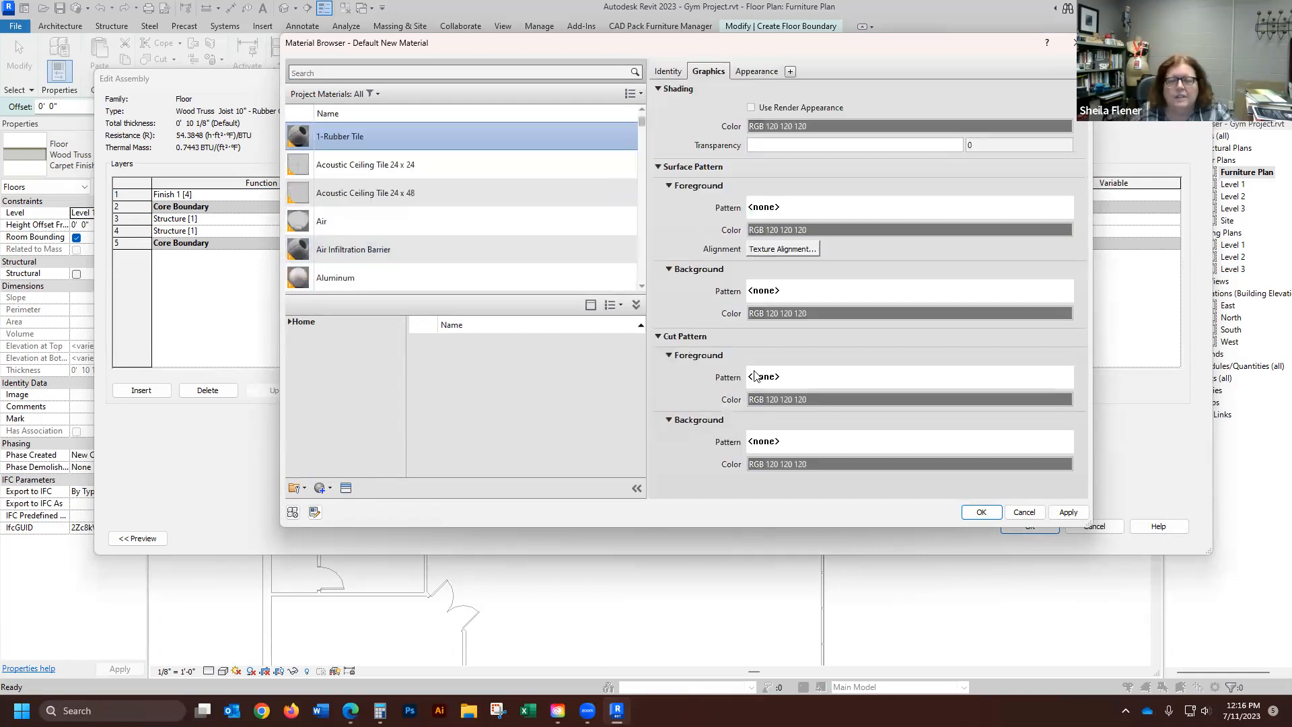
pyautogui.click(770, 212)
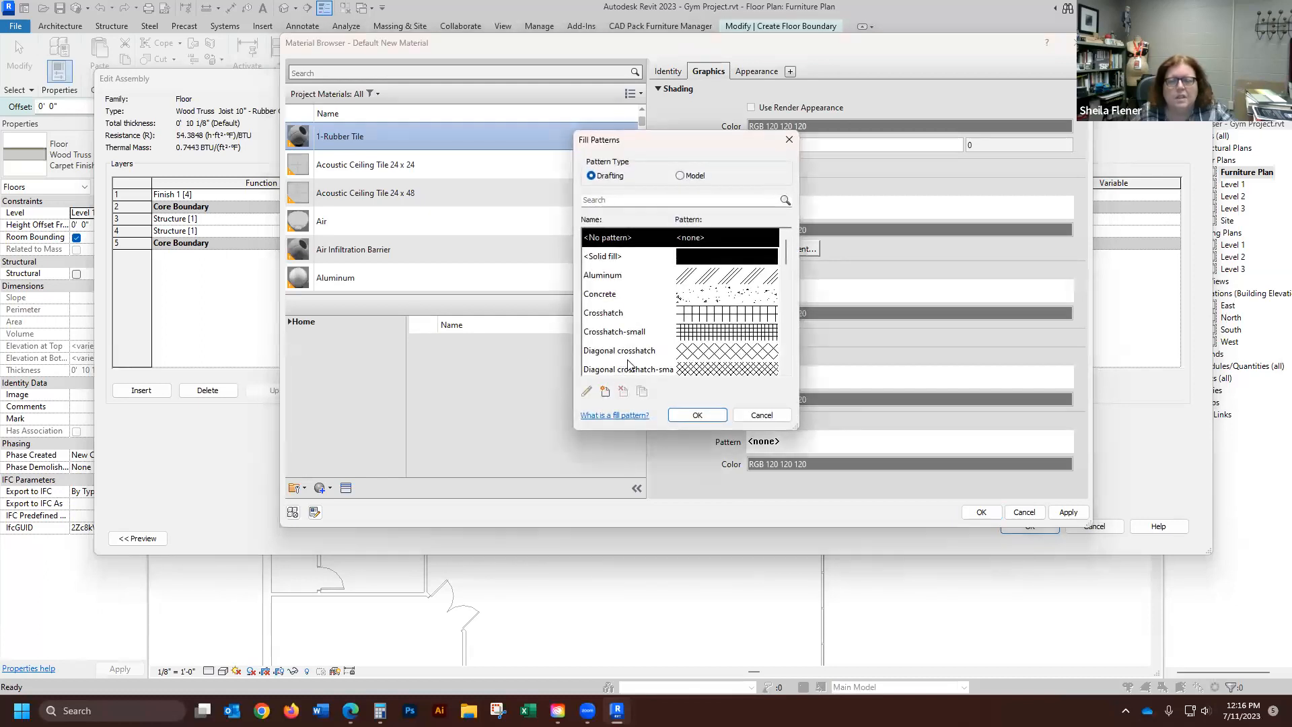
pyautogui.moveTo(790, 251); pyautogui.dragTo(802, 285)
pyautogui.click(686, 176)
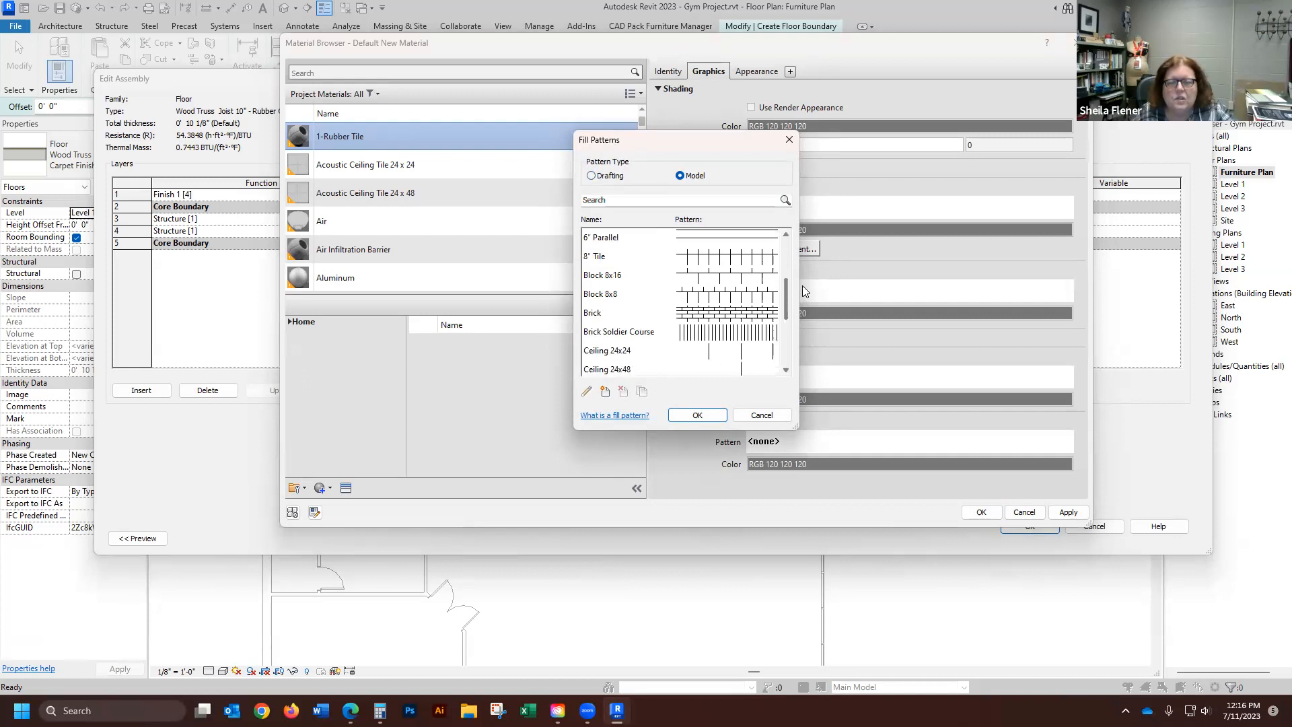
pyautogui.click(605, 277)
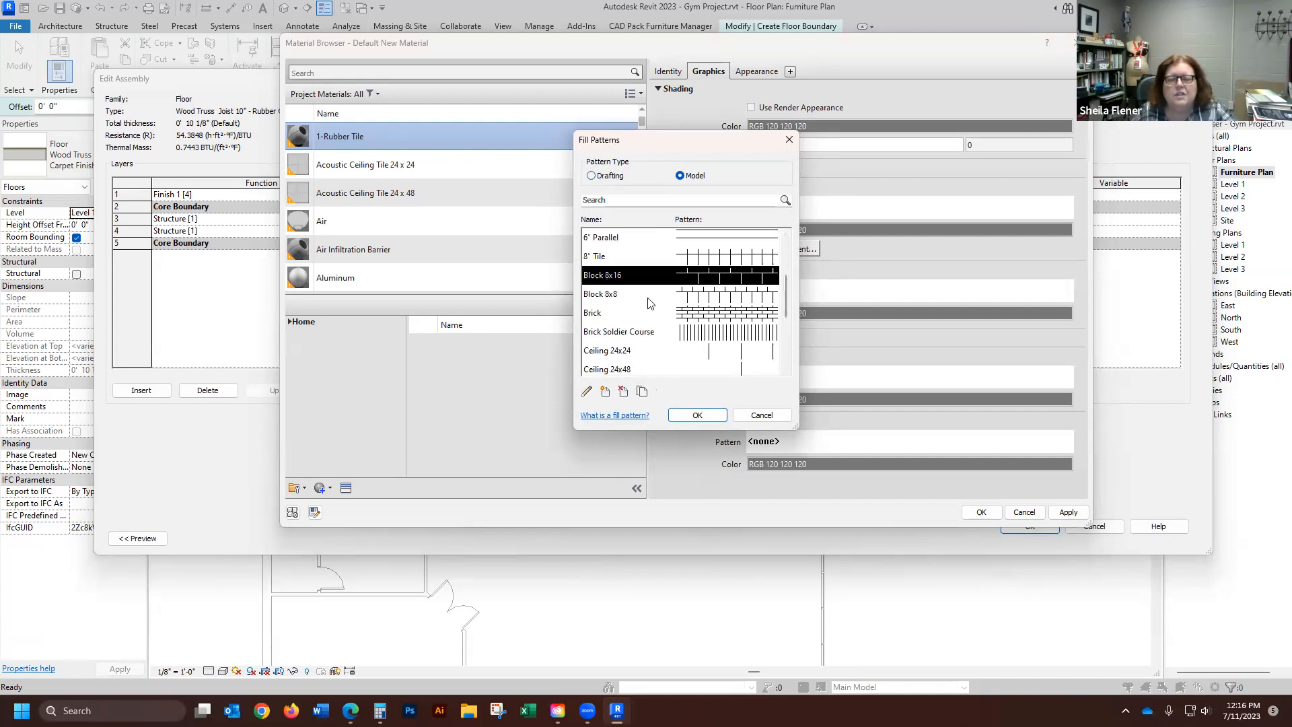
pyautogui.click(696, 414)
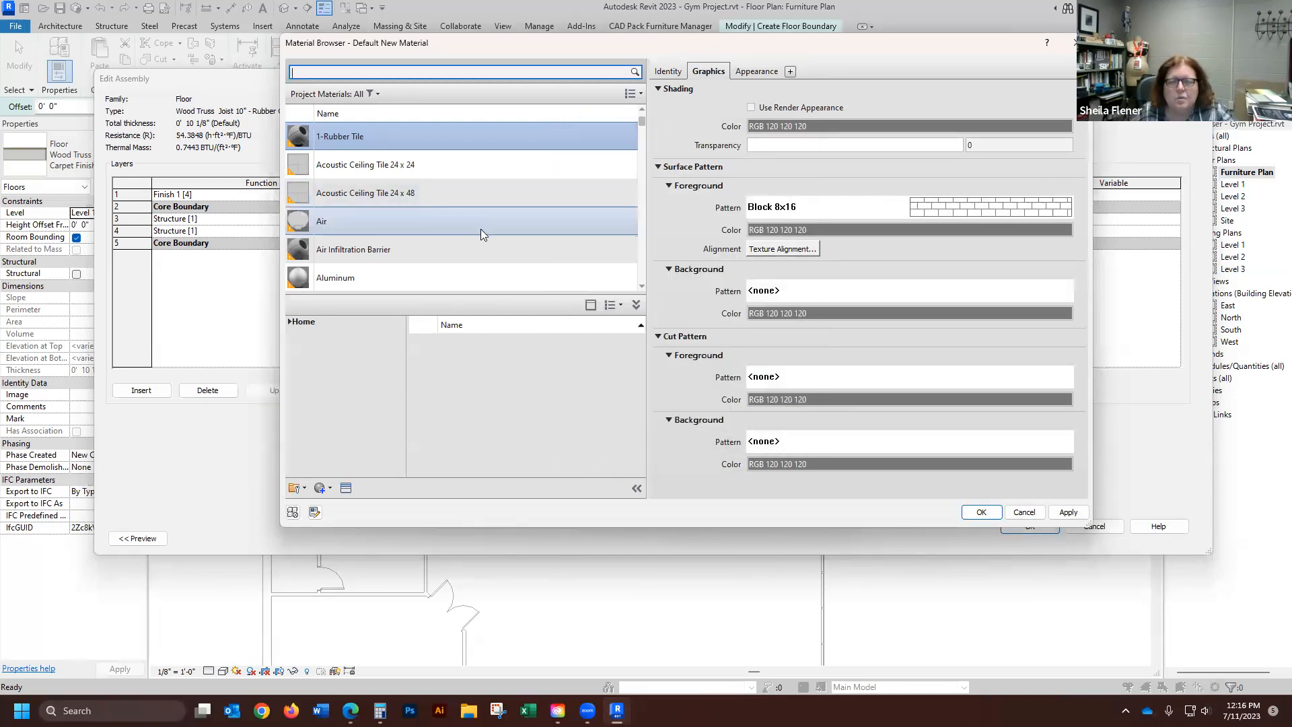
# - Assign the Rubber Flooring keynote 09 65 00.A3, from Division 09 Resilient Flooring, to the rubber tile material
pyautogui.click(666, 76)
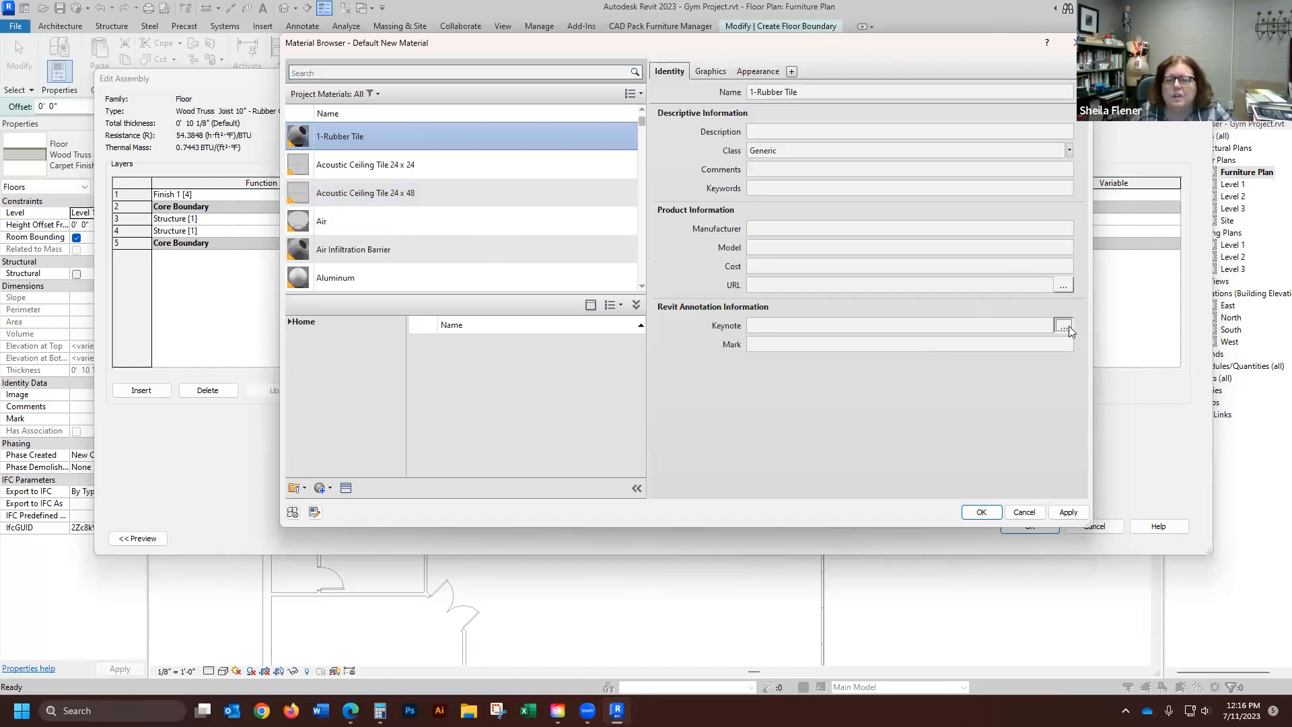
pyautogui.click(1064, 325)
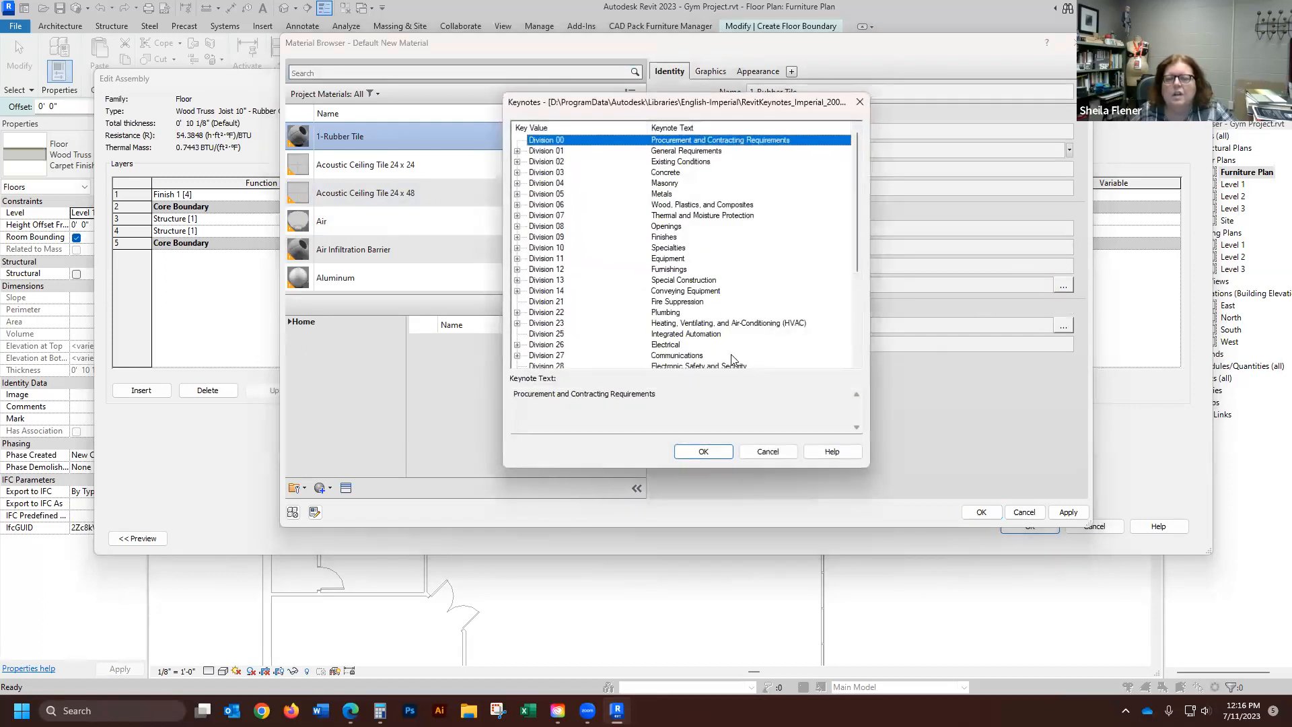
pyautogui.click(663, 238)
pyautogui.click(517, 238)
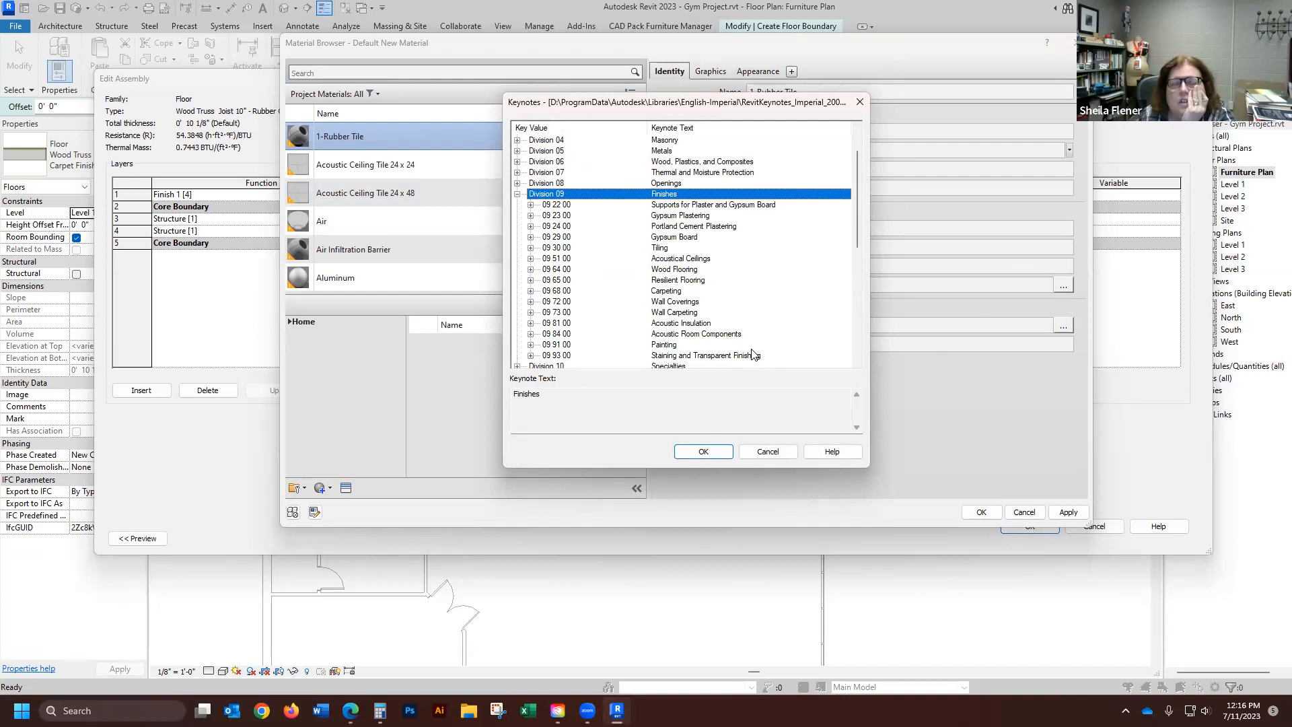
pyautogui.moveTo(859, 202); pyautogui.dragTo(862, 219)
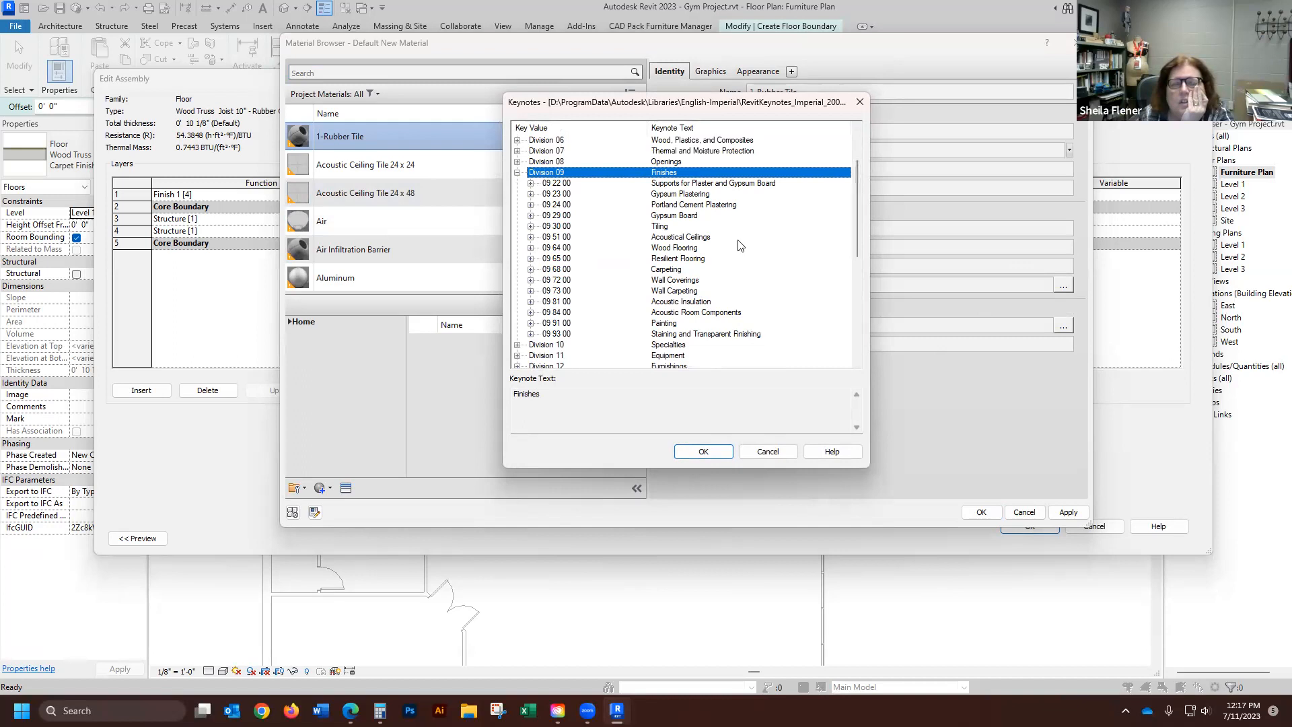
pyautogui.click(530, 259)
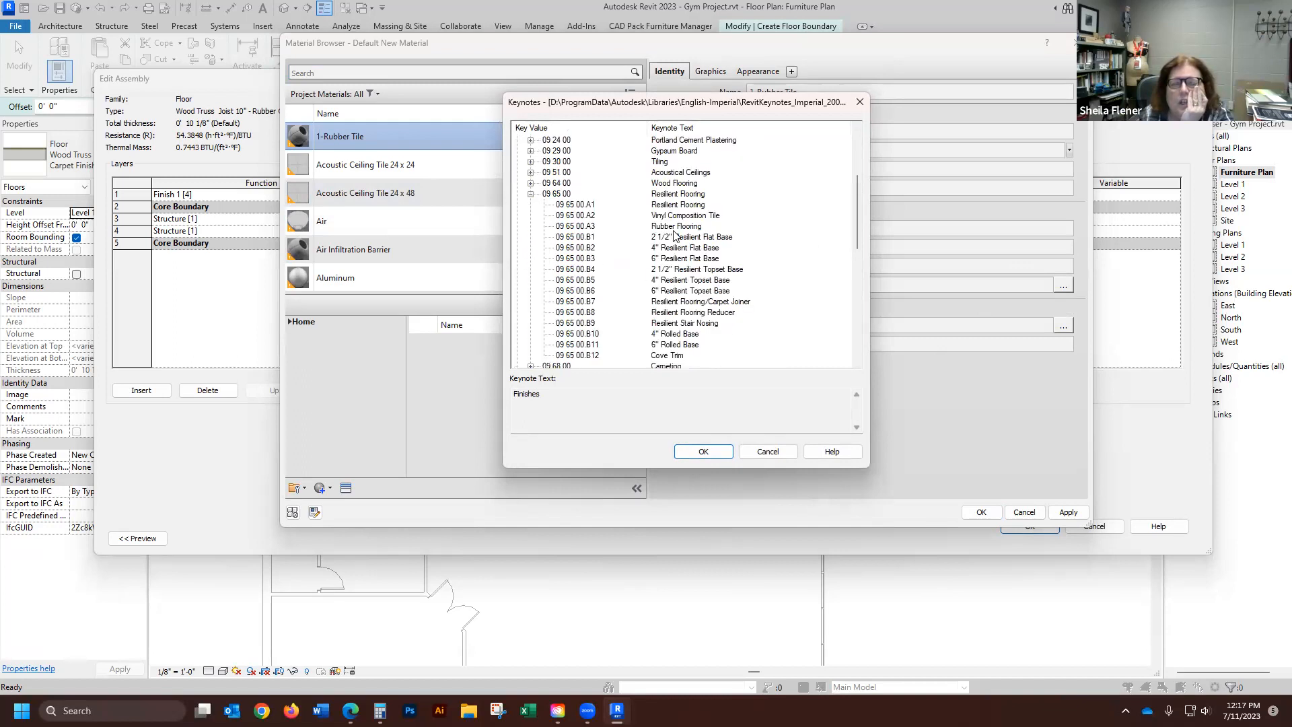
pyautogui.click(577, 226)
pyautogui.click(704, 451)
# - Set the rubber tile material's mark to RF1, then accept the material, layer assembly and floor type properties
pyautogui.click(763, 344)
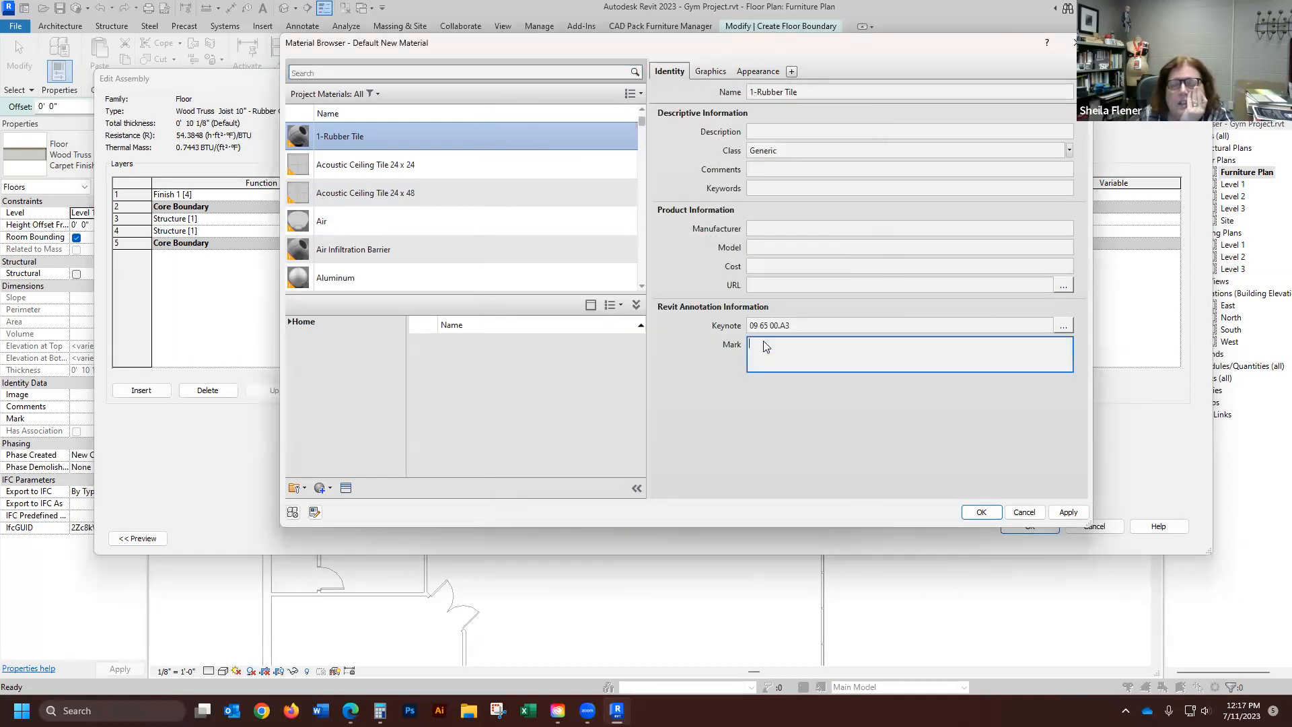
pyautogui.write('F')
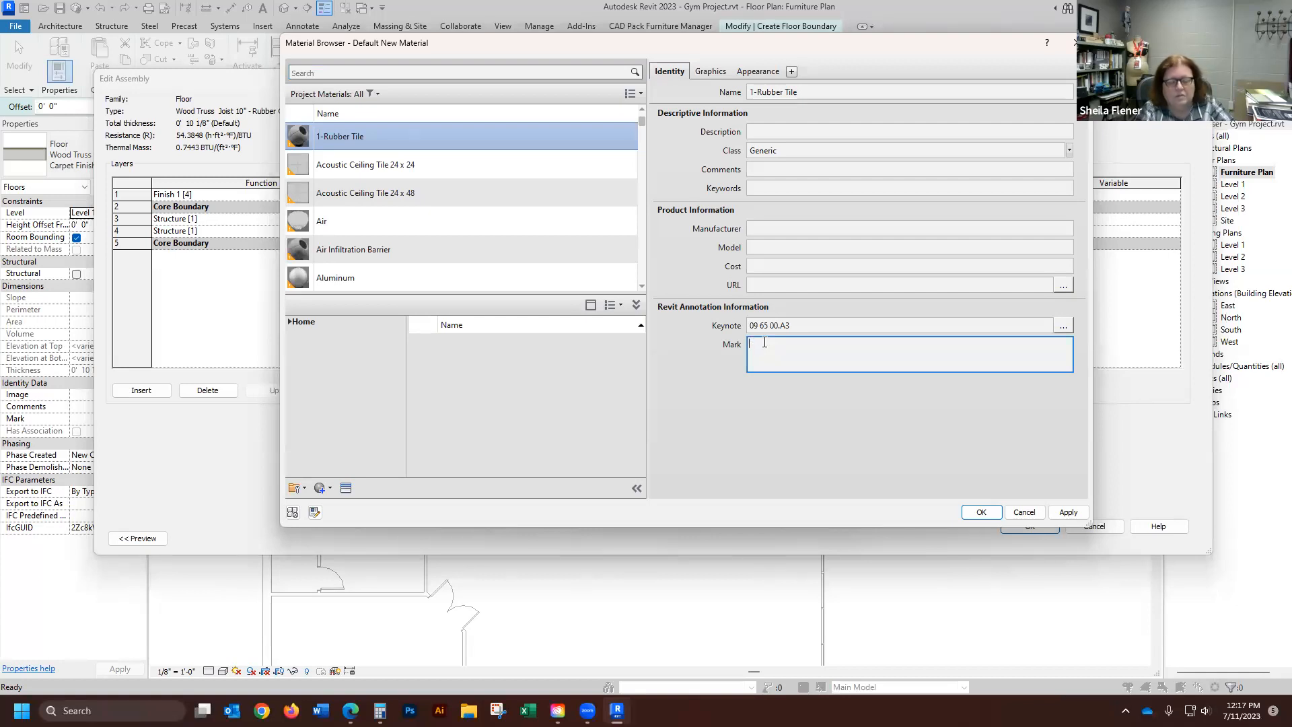
pyautogui.write('1')
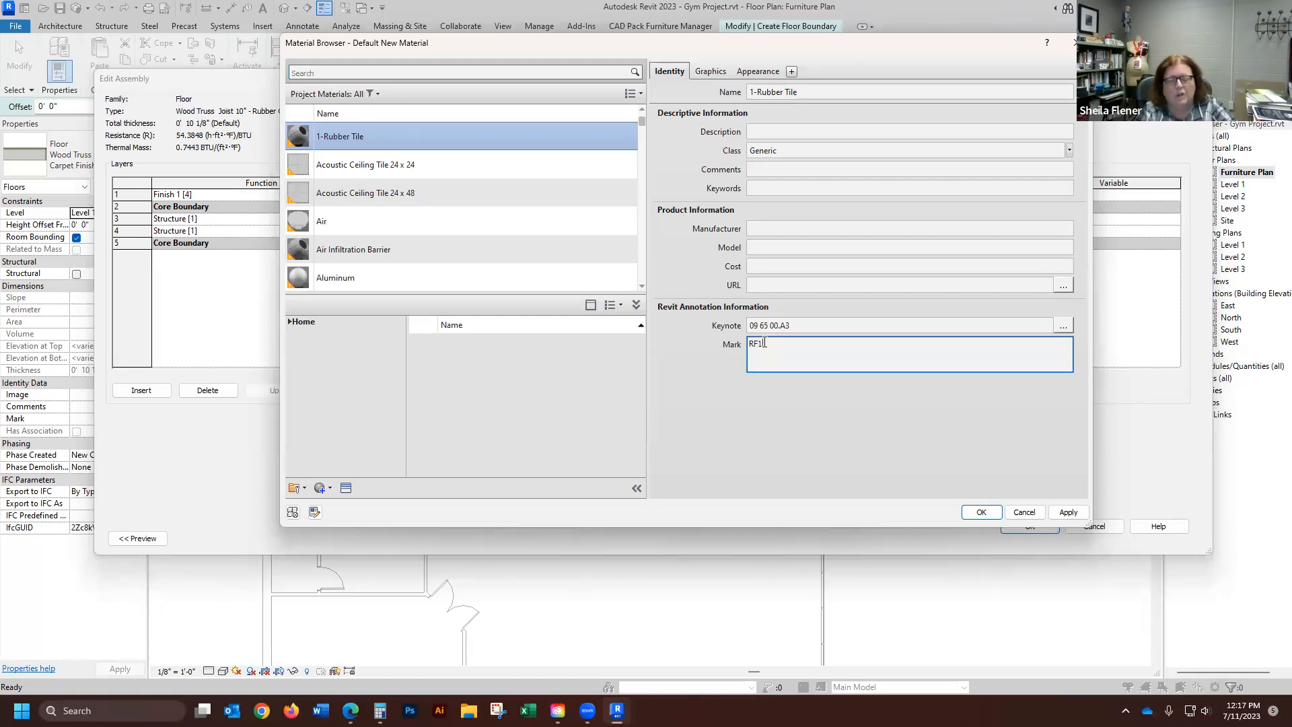
pyautogui.click(981, 512)
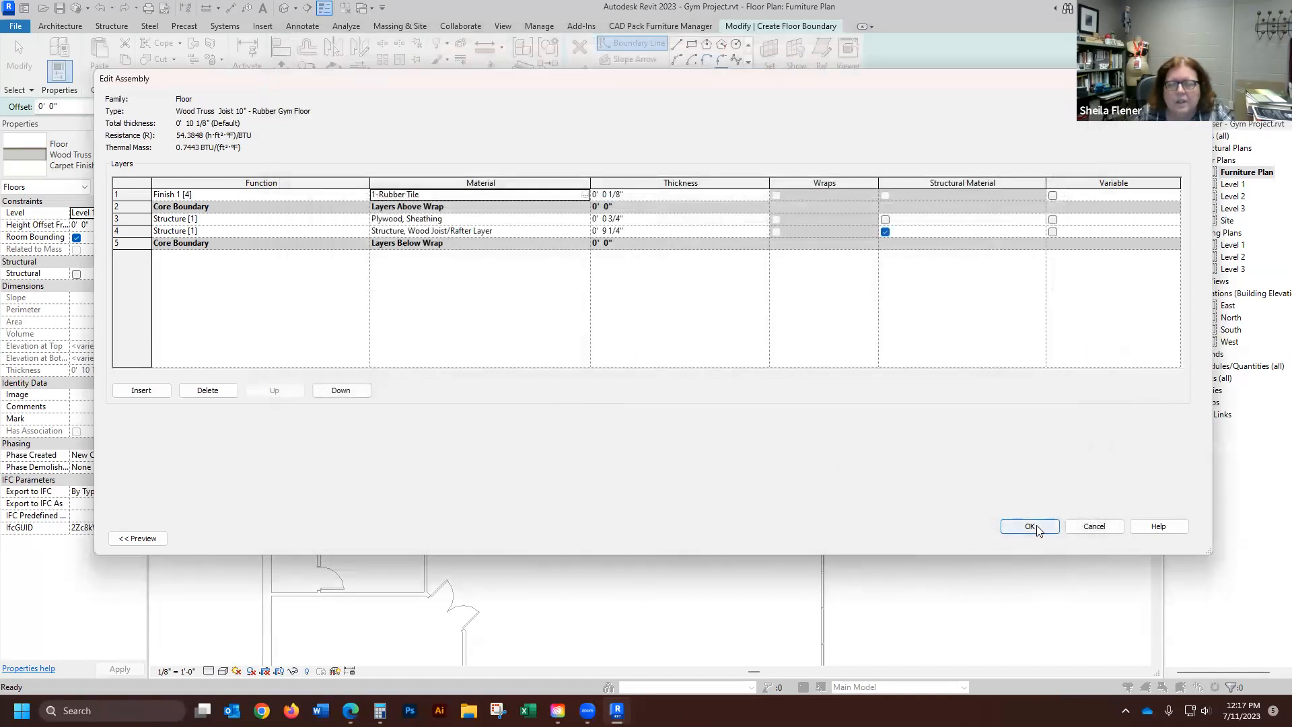
pyautogui.click(1030, 527)
pyautogui.click(1045, 540)
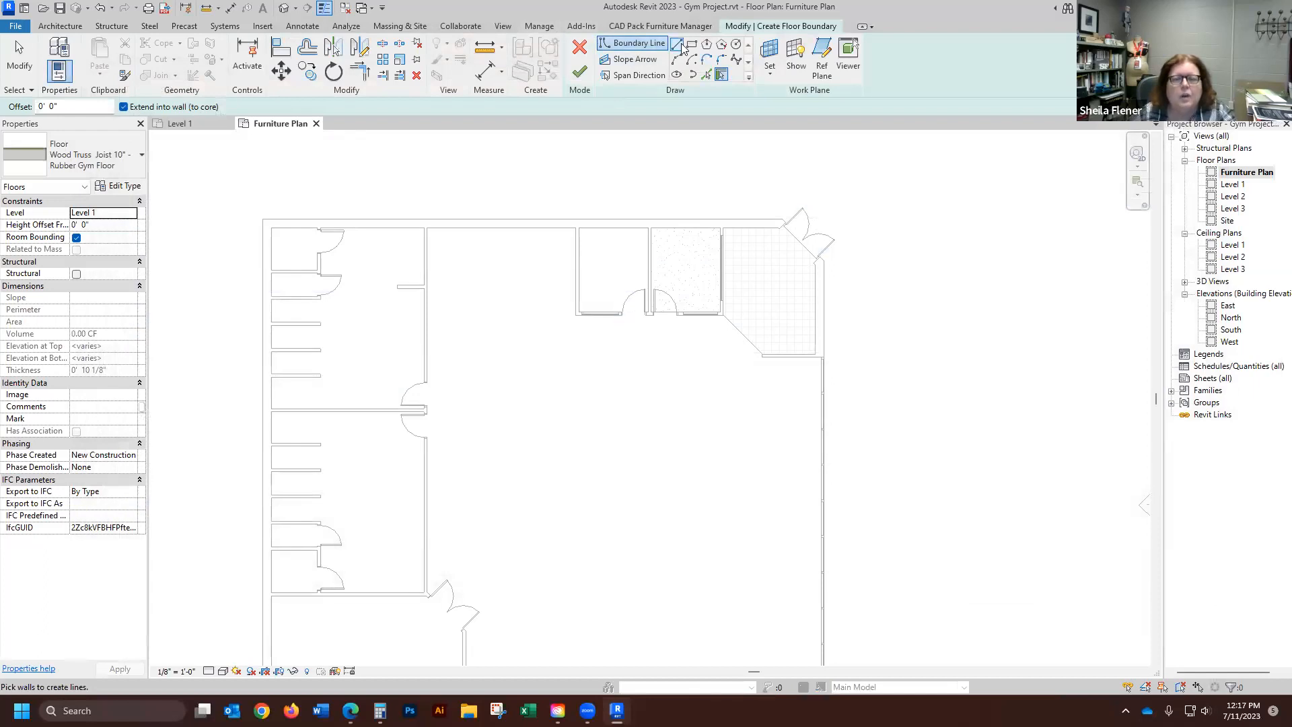
# - Start the floor boundary with a straight line along the diagonal edge of the foyer's ceramic tile floor
pyautogui.click(677, 44)
pyautogui.scroll(4, 713, 316)
pyautogui.scroll(2, 742, 338)
pyautogui.scroll(2, 849, 439)
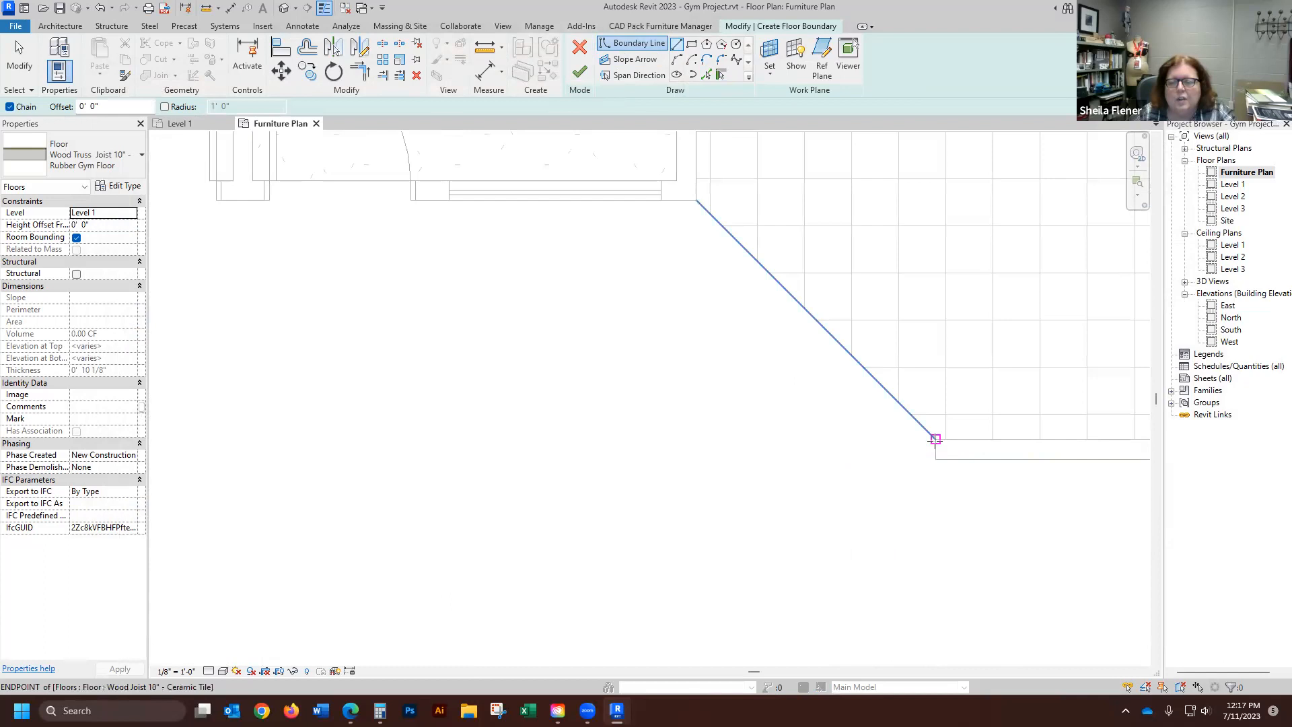
pyautogui.click(936, 439)
pyautogui.click(697, 200)
# - Continue the boundary along the carpeted room's front wall and around its 3'-0" door opening, stepping in to the wall's inside face
pyautogui.scroll(-3, 608, 202)
pyautogui.scroll(-3, 778, 297)
pyautogui.scroll(5, 600, 300)
pyautogui.scroll(2, 853, 259)
pyautogui.click(832, 237)
pyautogui.click(832, 170)
pyautogui.click(329, 170)
pyautogui.click(334, 237)
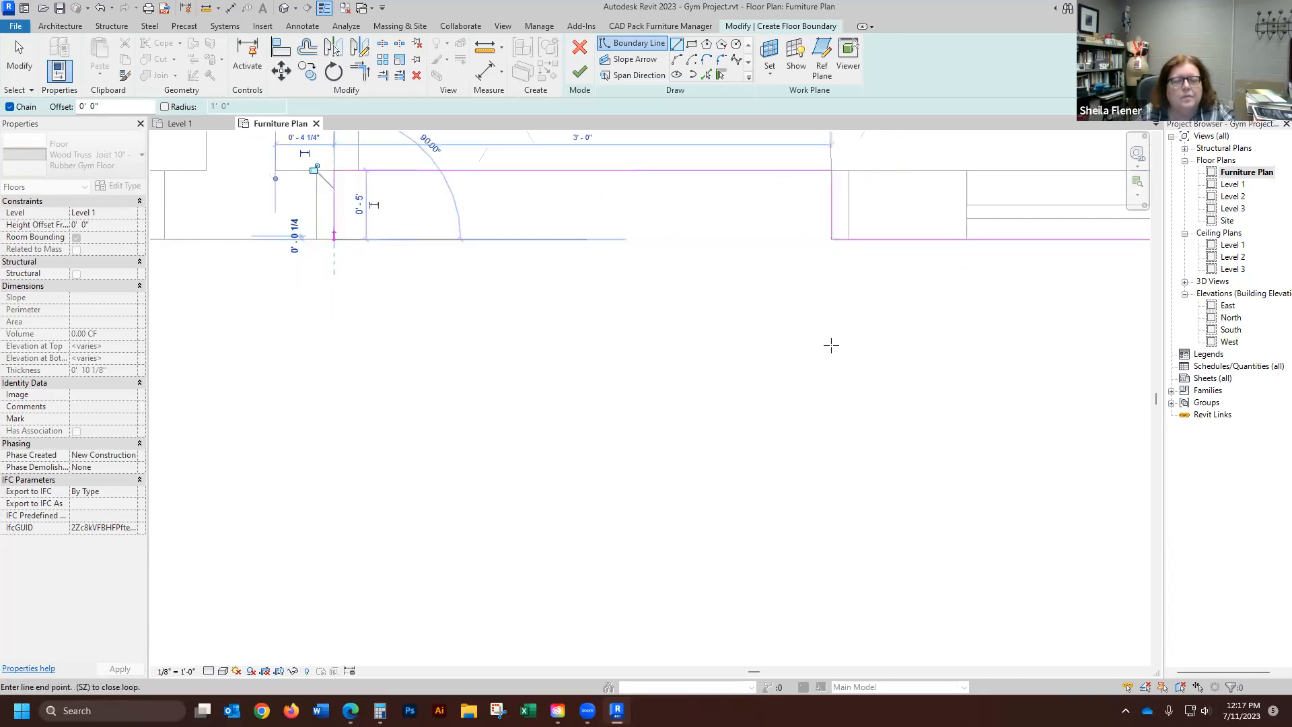
# - Continue the boundary between the two doors and around the adjacent room's door opening, stepping in to the wall's inside face
pyautogui.scroll(-2, 962, 354)
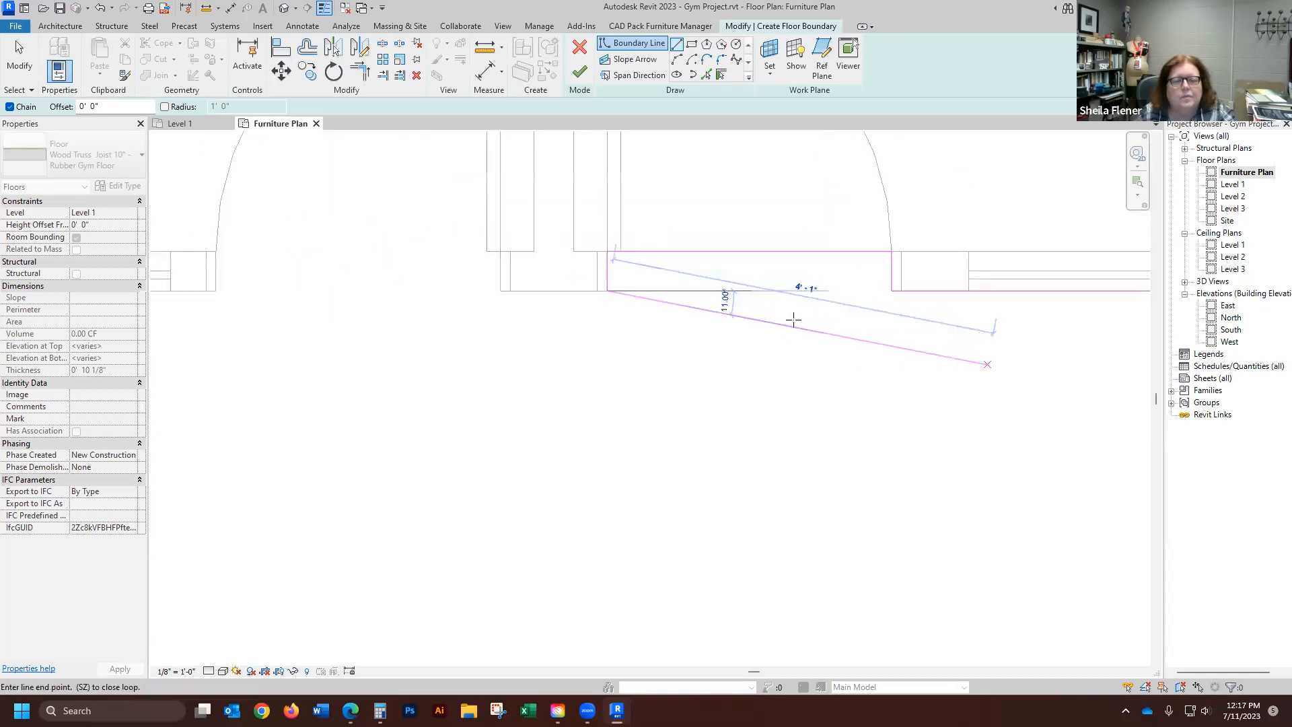
pyautogui.click(500, 291)
pyautogui.click(500, 251)
pyautogui.click(215, 251)
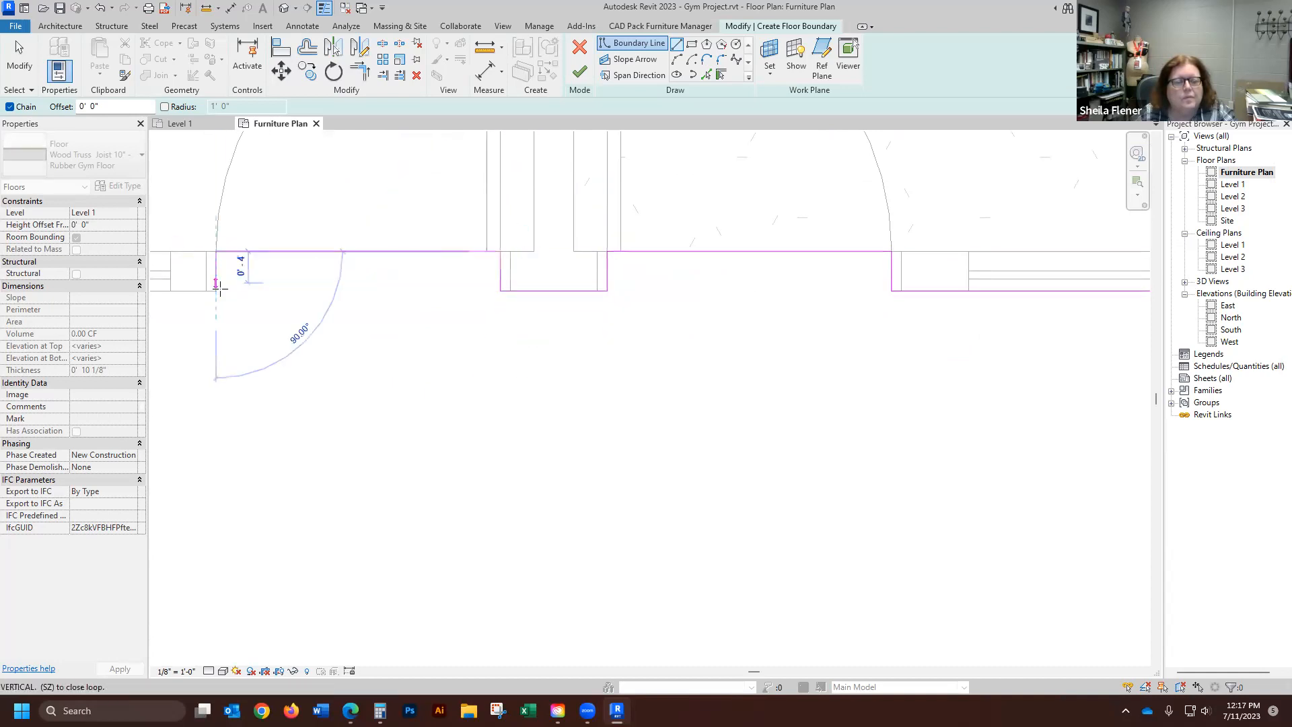
pyautogui.click(215, 294)
# - Extend the boundary along the second room's front wall to its outer corner, using an Endpoints snap override
pyautogui.scroll(-4, 927, 390)
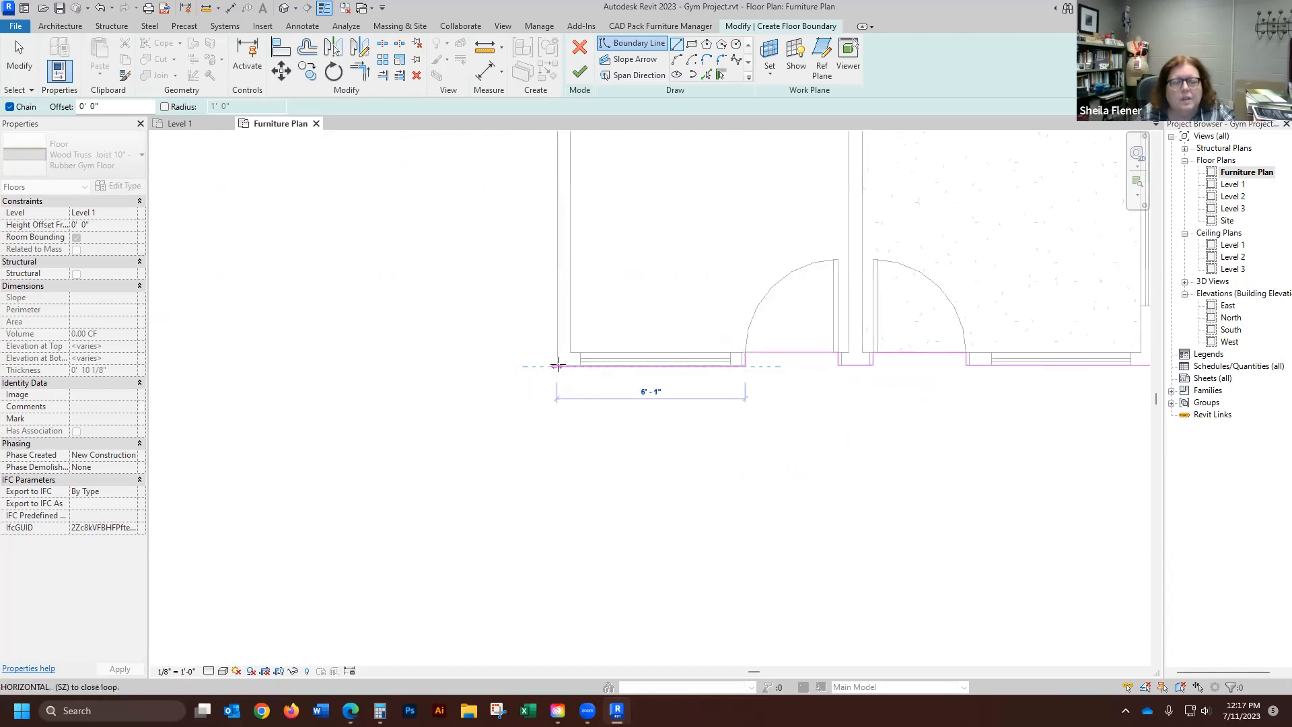
pyautogui.scroll(4, 558, 366)
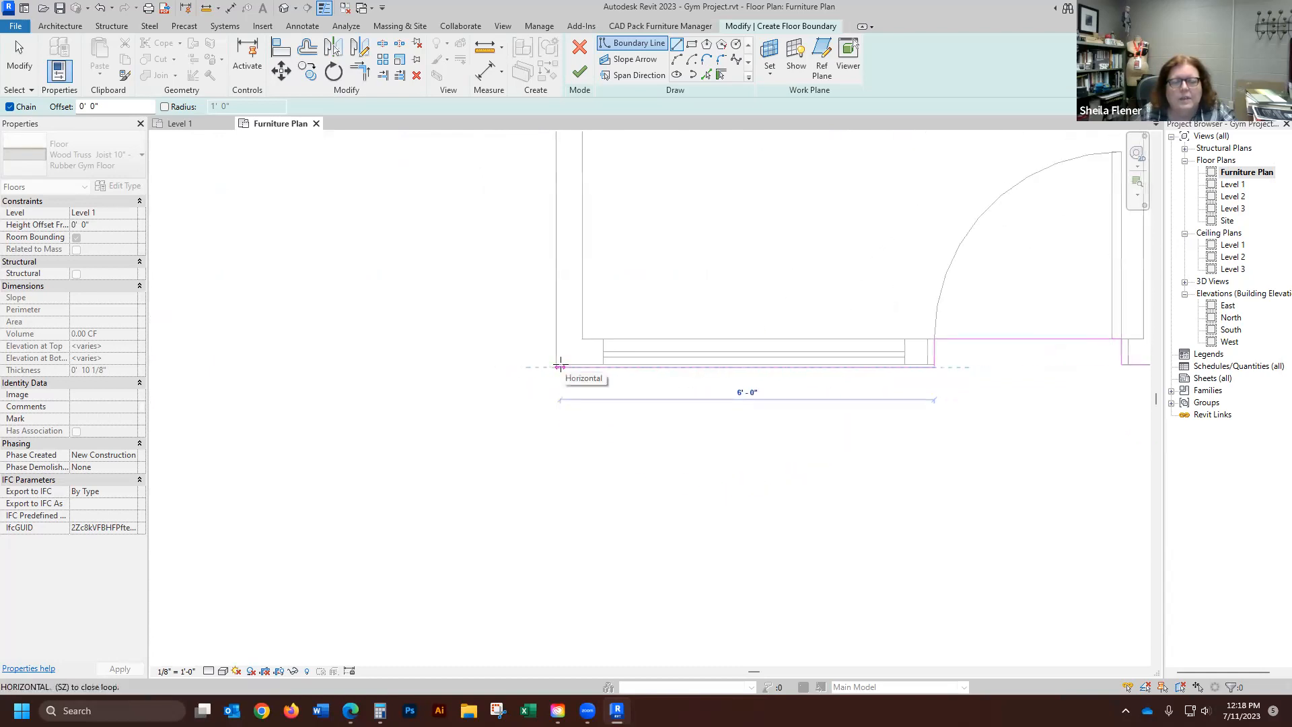
pyautogui.scroll(1, 560, 367)
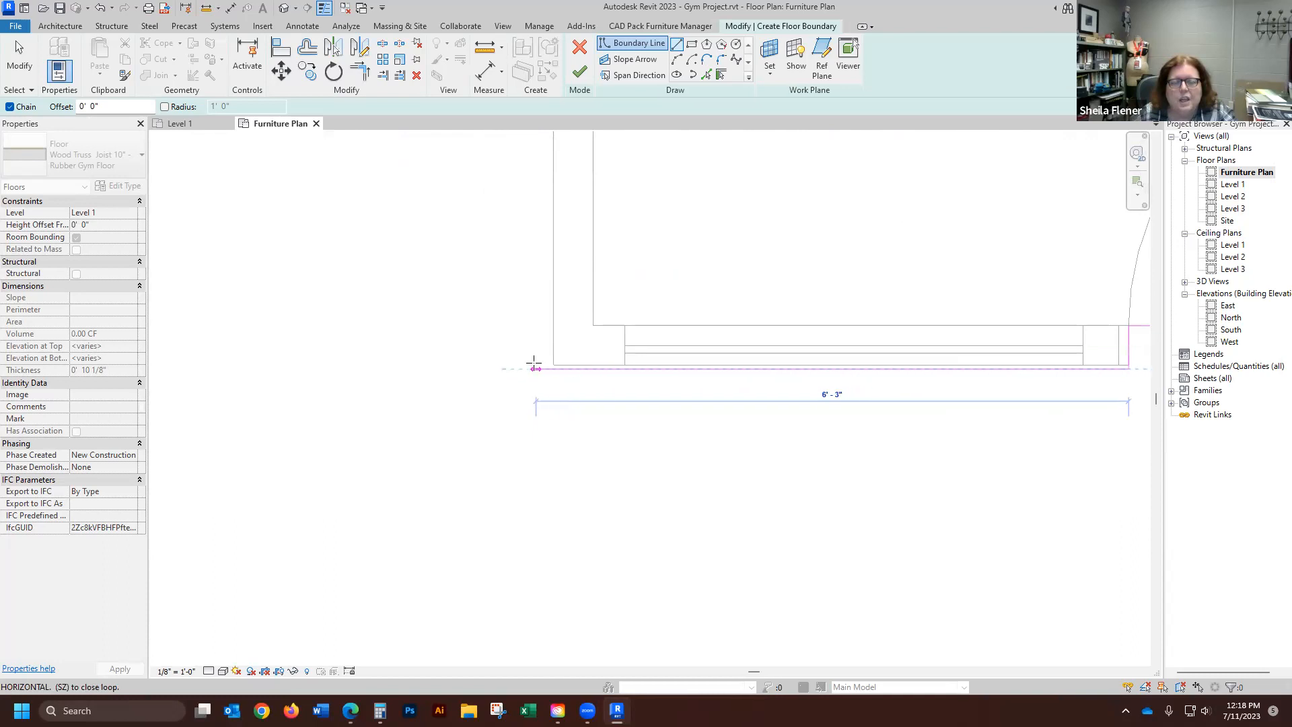
pyautogui.rightClick(544, 368)
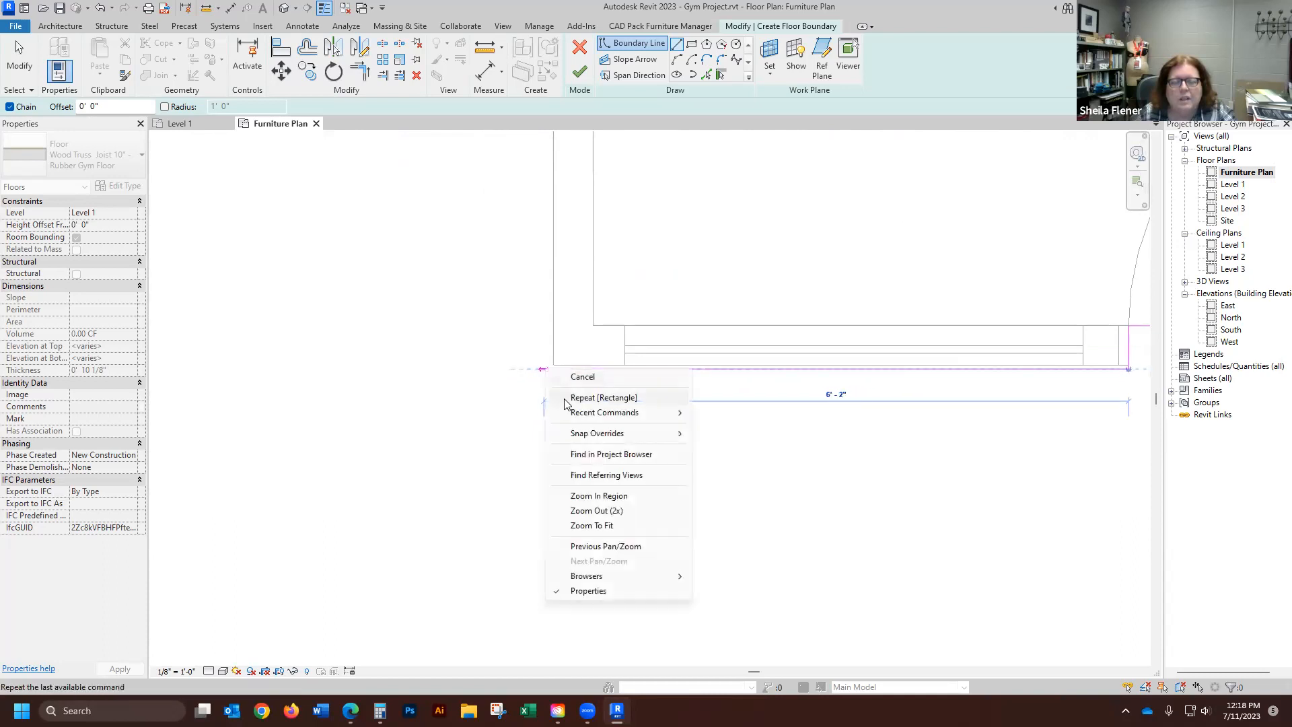
pyautogui.moveTo(592, 434)
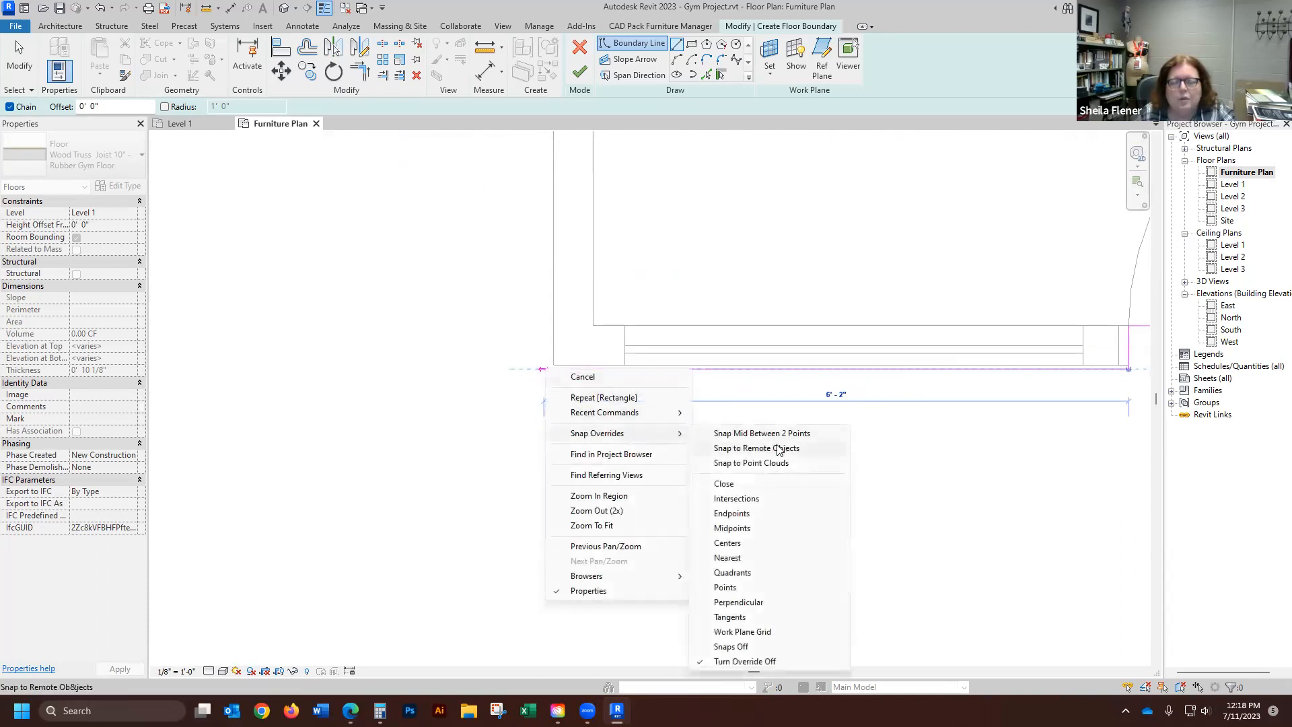
pyautogui.click(731, 514)
pyautogui.click(554, 364)
# - Draw the boundary about 11'-5" along the second room's outer side wall to the inside face of the exterior wall
pyautogui.scroll(-1, 462, 485)
pyautogui.scroll(-3, 708, 596)
pyautogui.scroll(-3, 704, 522)
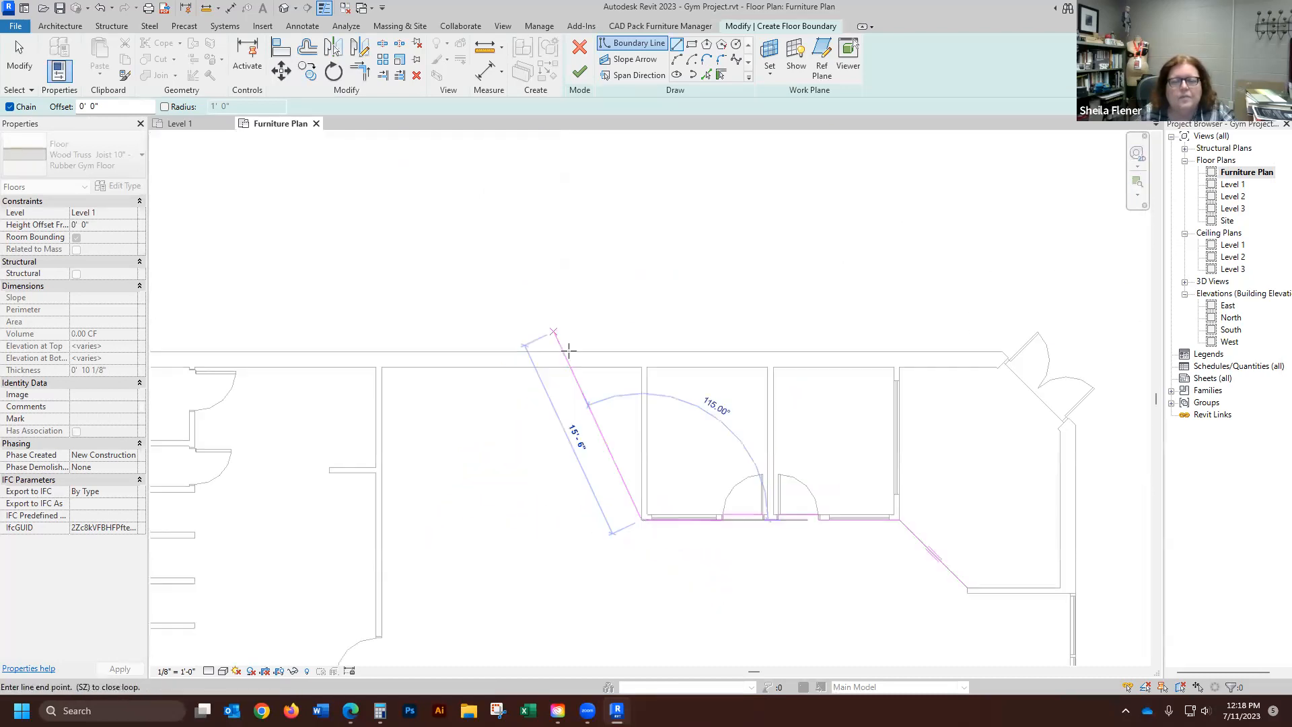
pyautogui.scroll(-4, 731, 510)
pyautogui.scroll(6, 659, 444)
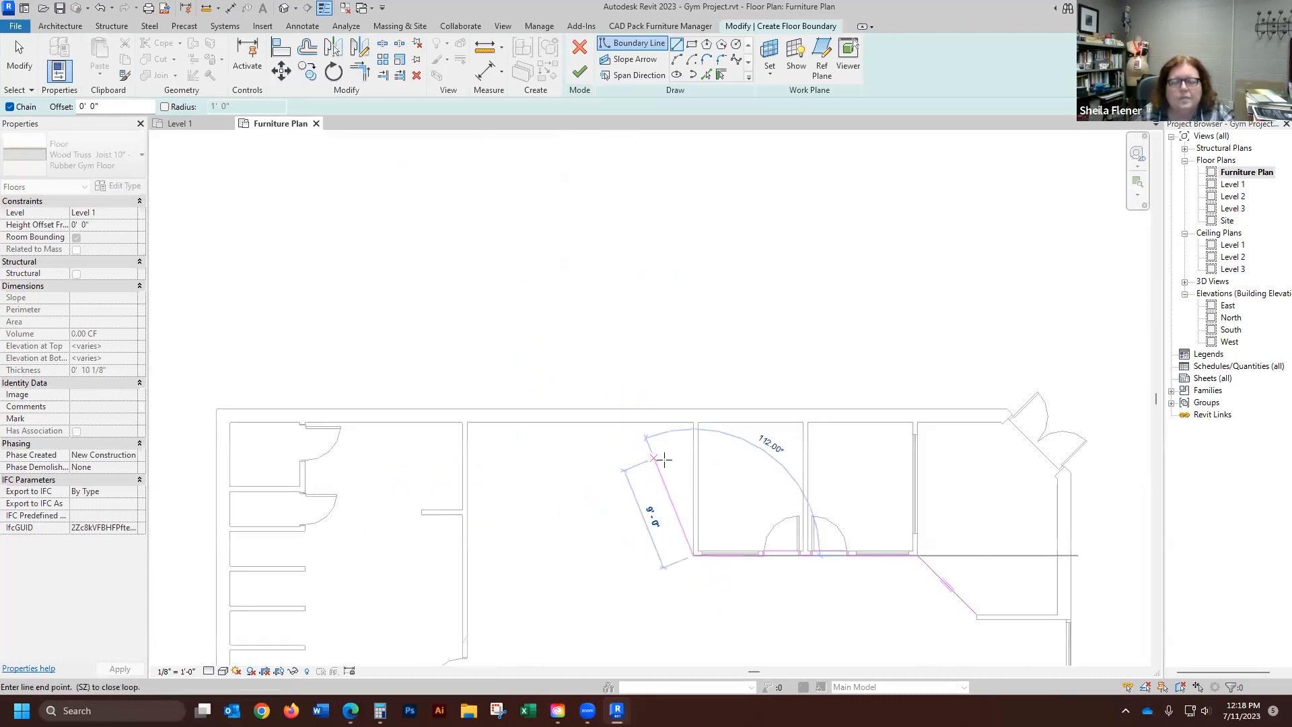
pyautogui.click(698, 406)
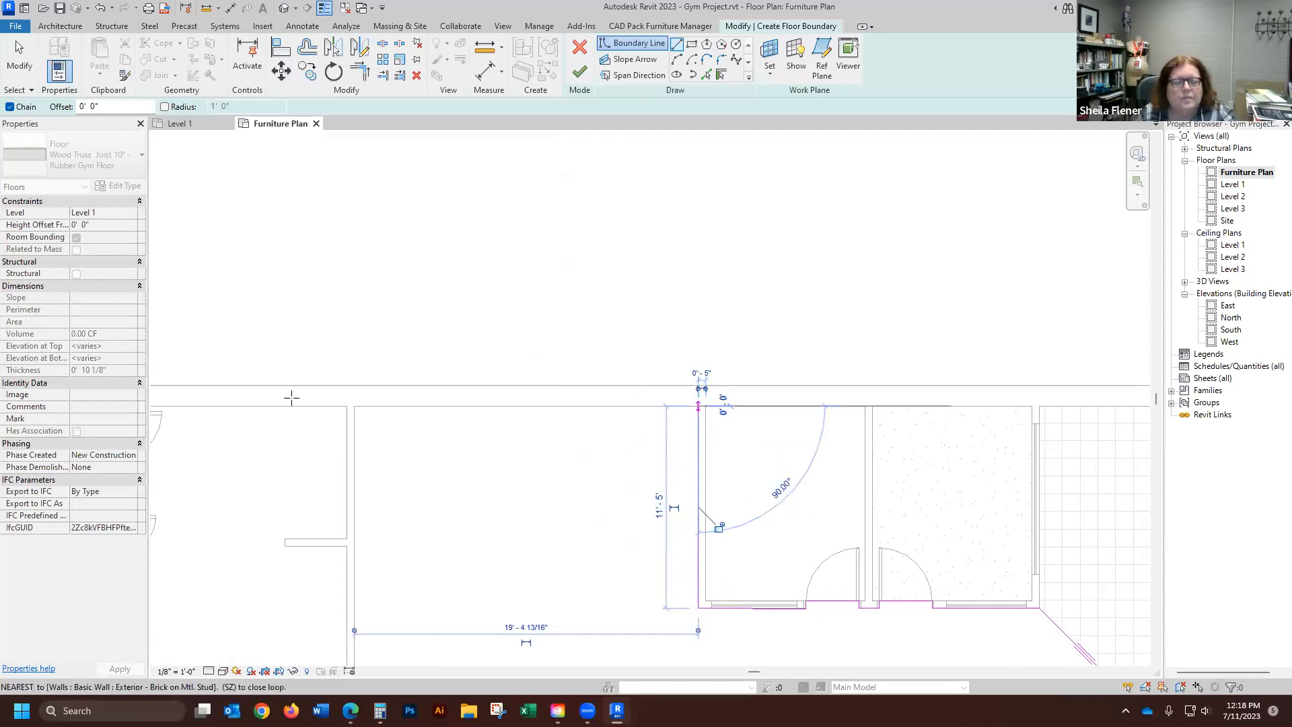
# - Continue the boundary about 19'-5" along the exterior wall and down the stall rooms' partition, stepping in at the first door opening
pyautogui.click(354, 406)
pyautogui.scroll(-4, 397, 404)
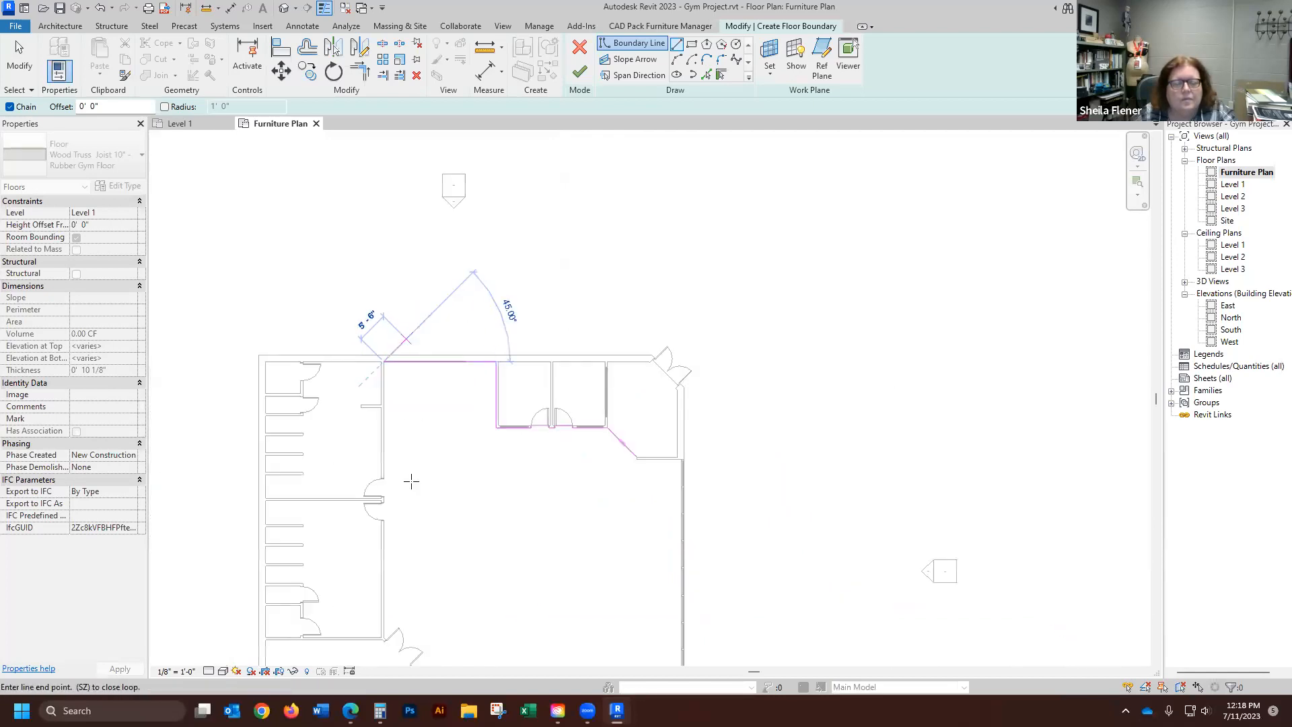
pyautogui.scroll(6, 389, 503)
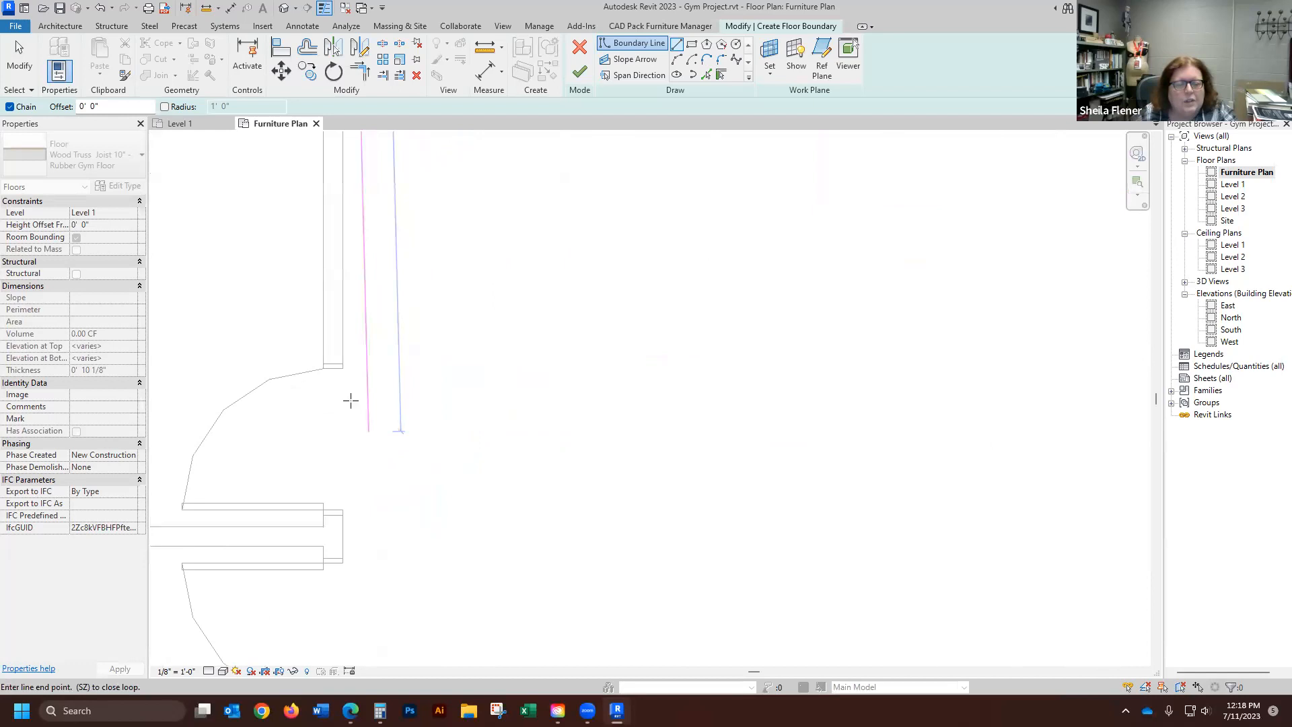
pyautogui.scroll(2, 325, 370)
pyautogui.scroll(1, 344, 365)
pyautogui.click(348, 368)
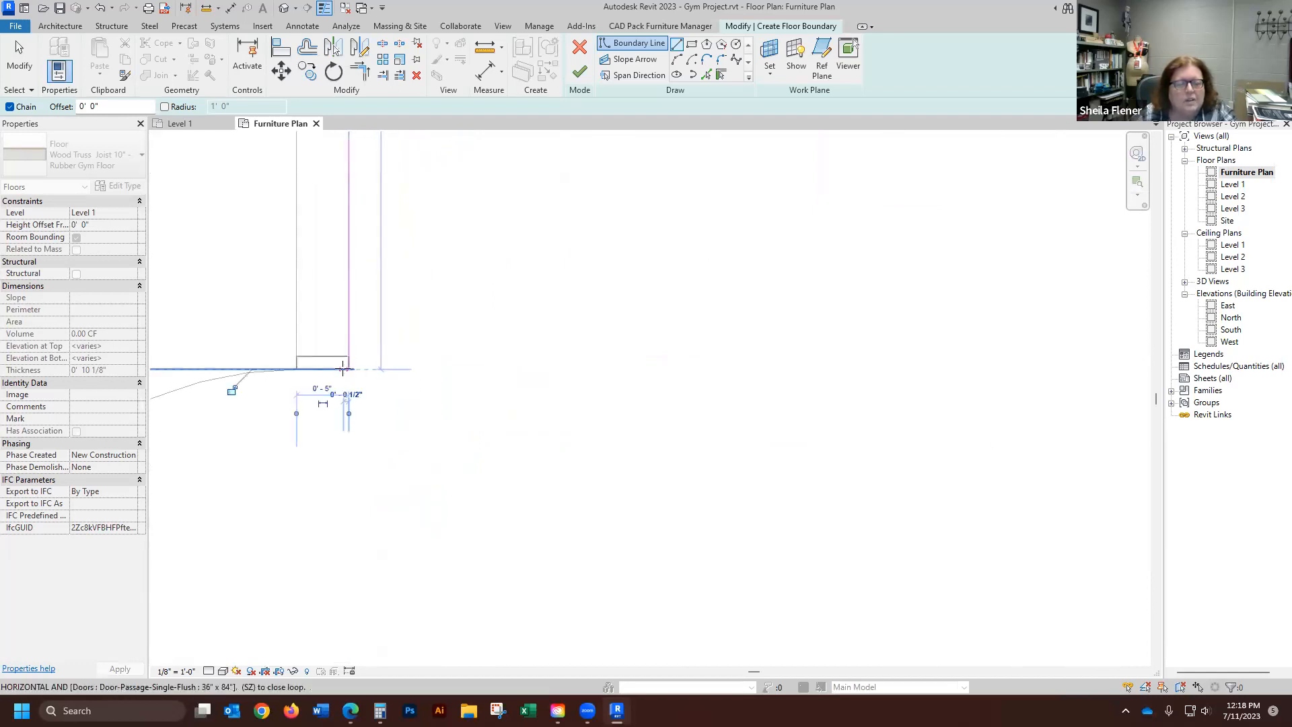
pyautogui.click(297, 368)
# - Draw the boundary across the first 3'-0" door opening, out to the partition face, and about 1'-2" along to the second door
pyautogui.scroll(-2, 356, 357)
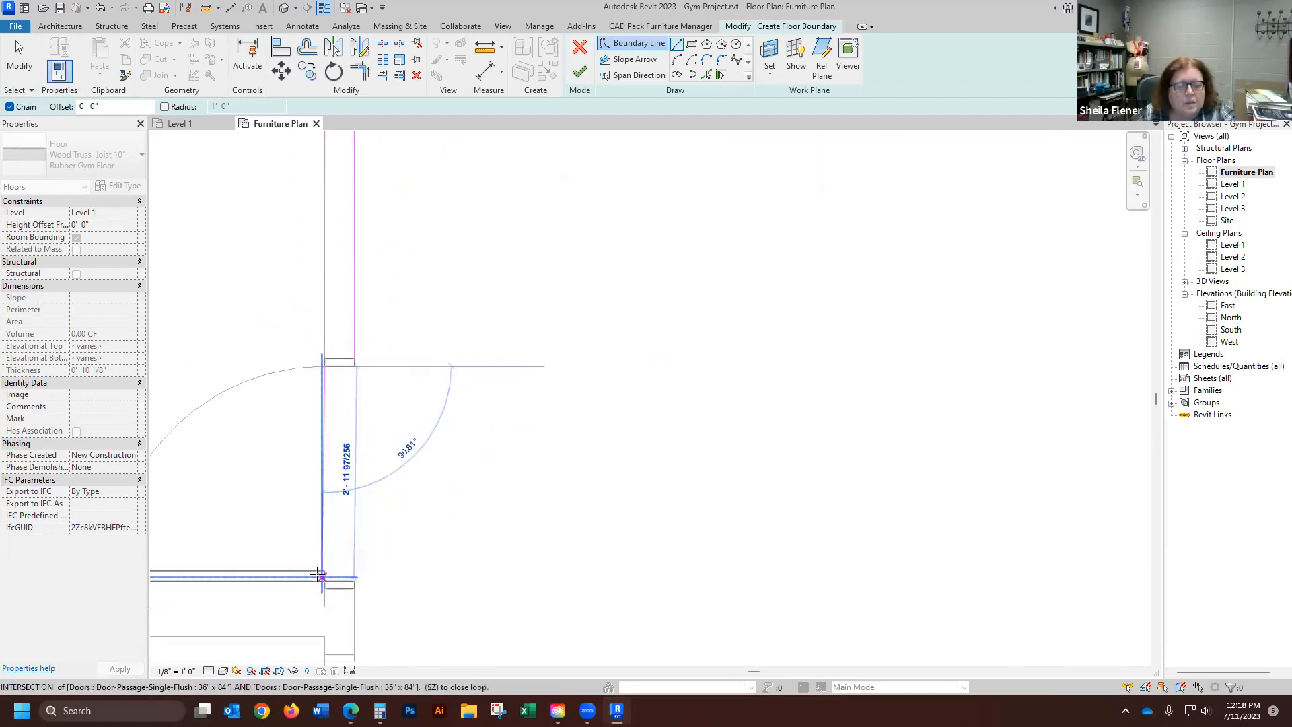
pyautogui.click(324, 580)
pyautogui.scroll(-3, 416, 447)
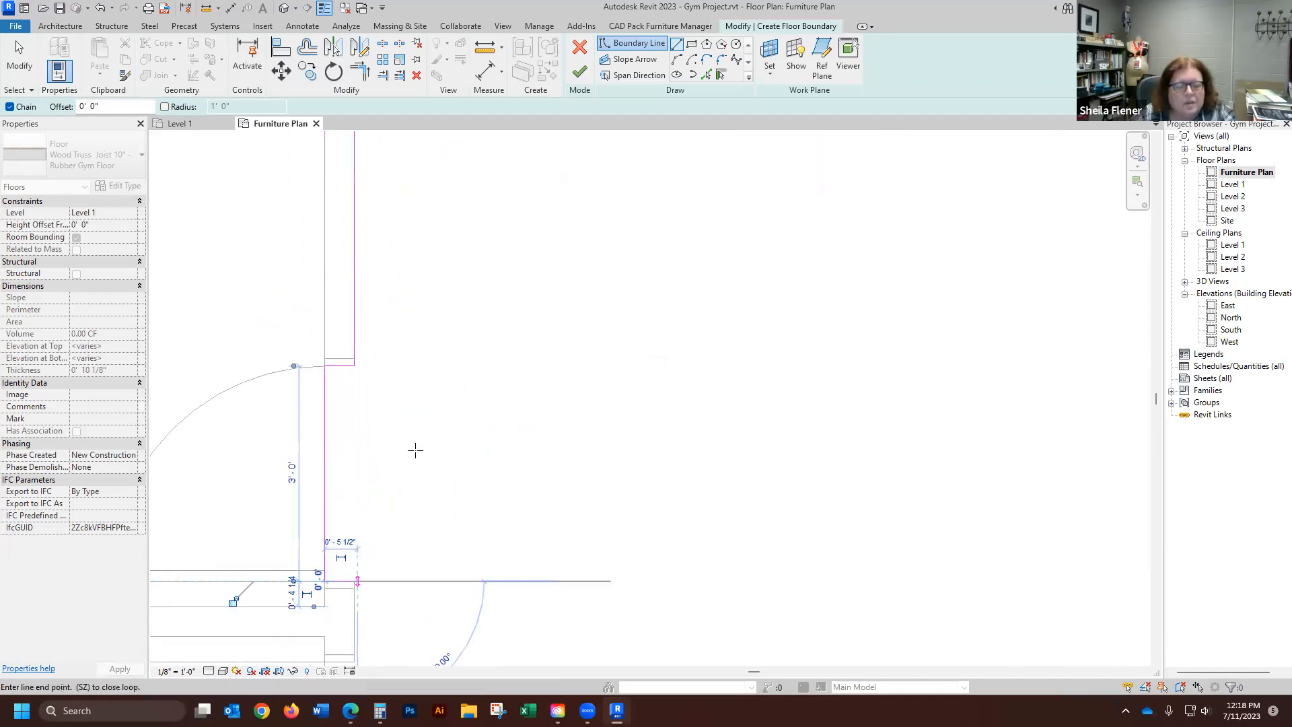
pyautogui.scroll(2, 387, 569)
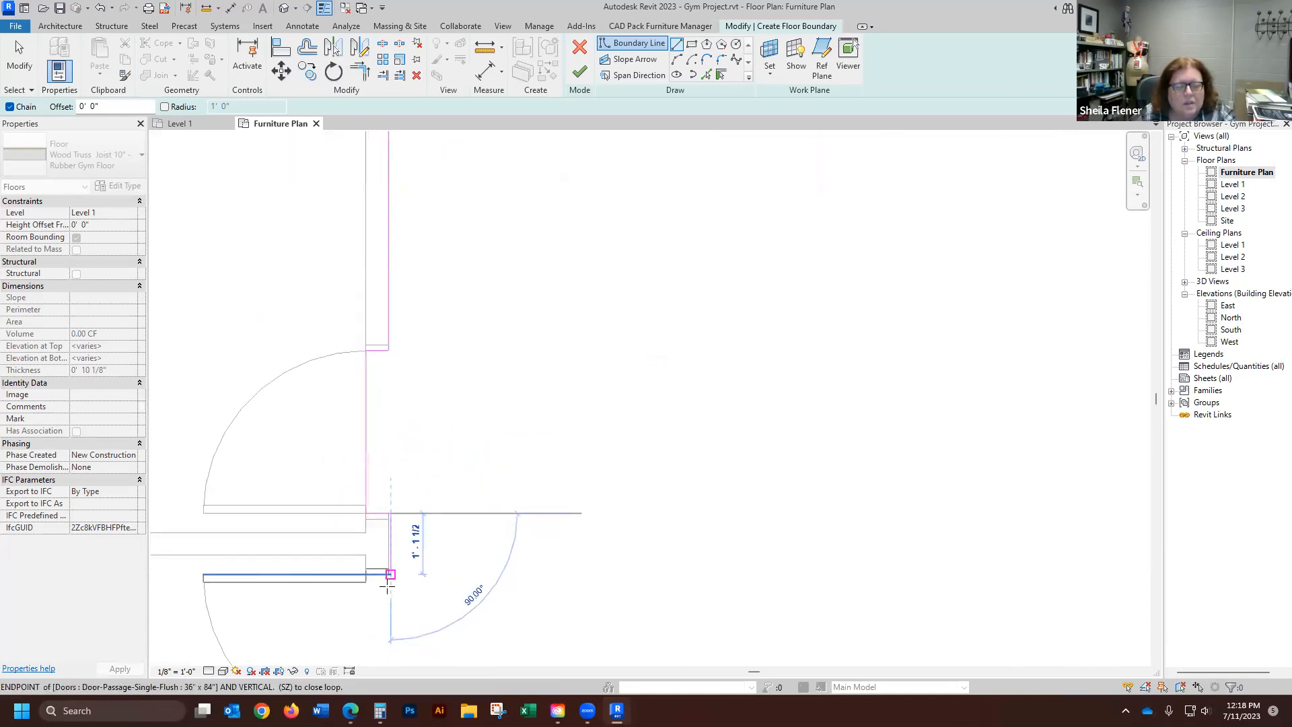
pyautogui.click(390, 577)
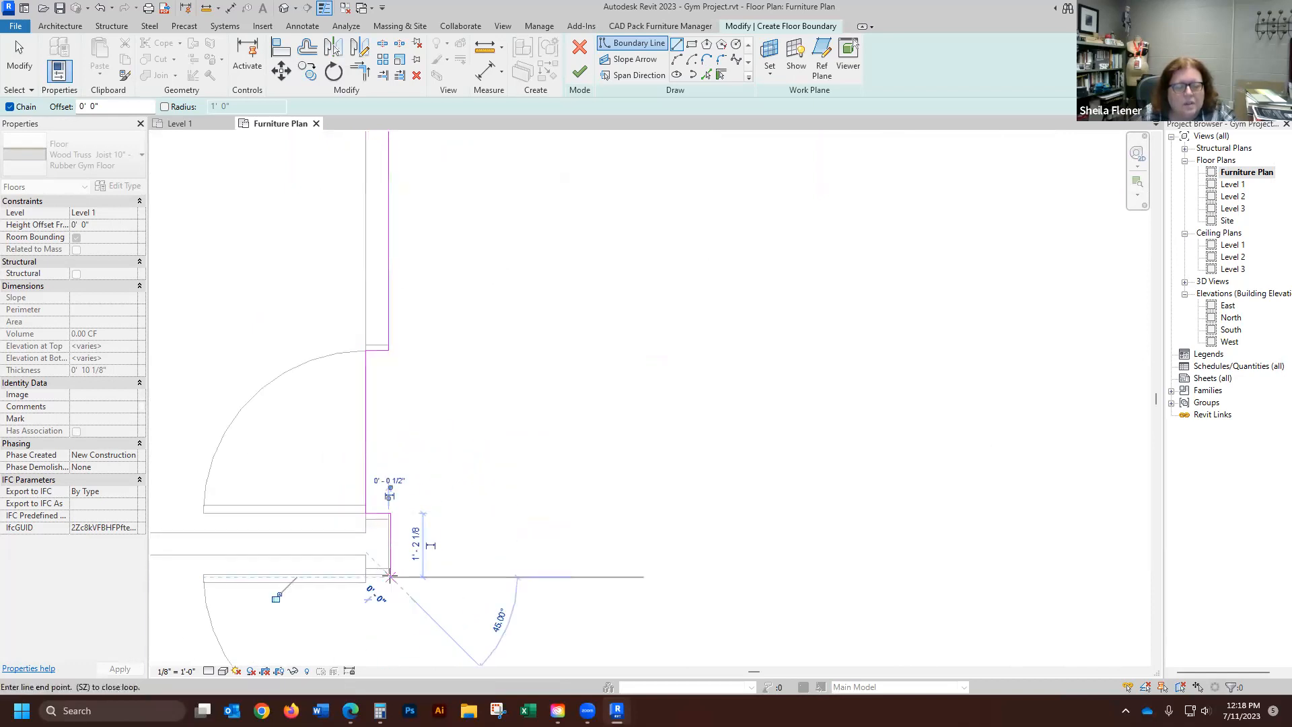
# - Step the boundary into the second stall room's door opening, cross it about 2'-11 3/8", and return to the partition face
pyautogui.scroll(-3, 404, 498)
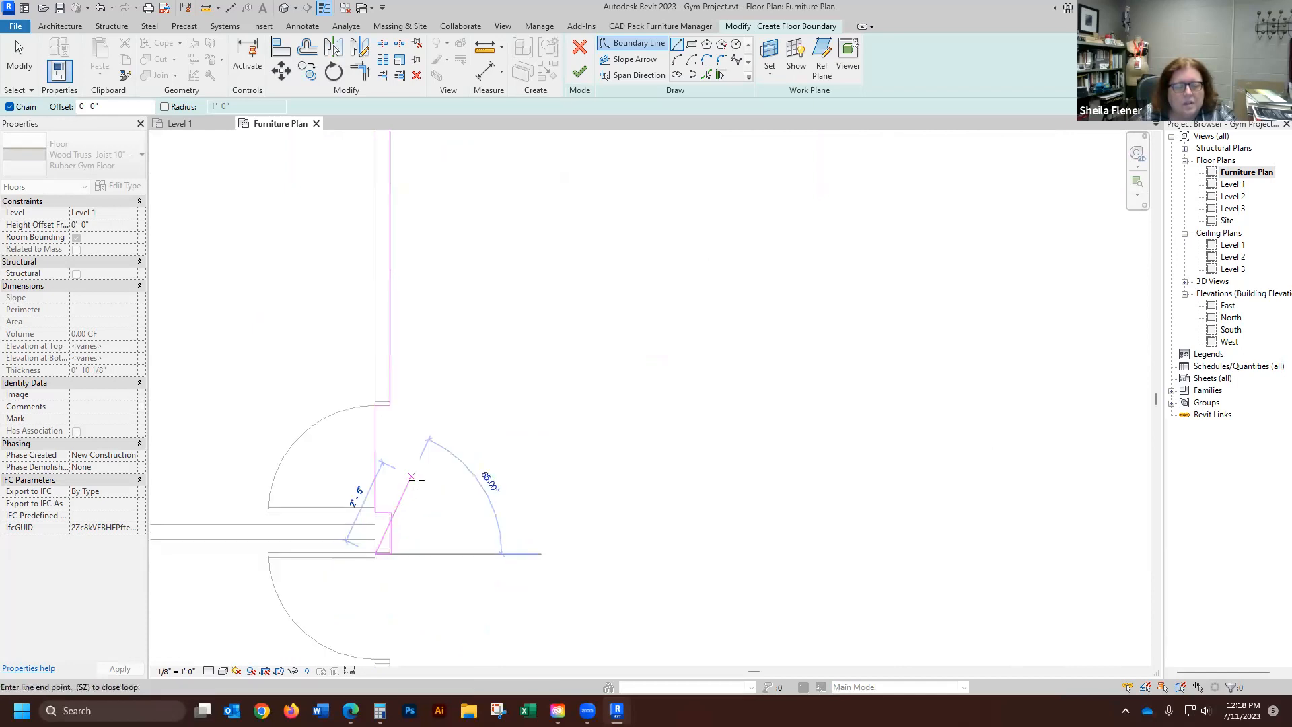
pyautogui.click(389, 596)
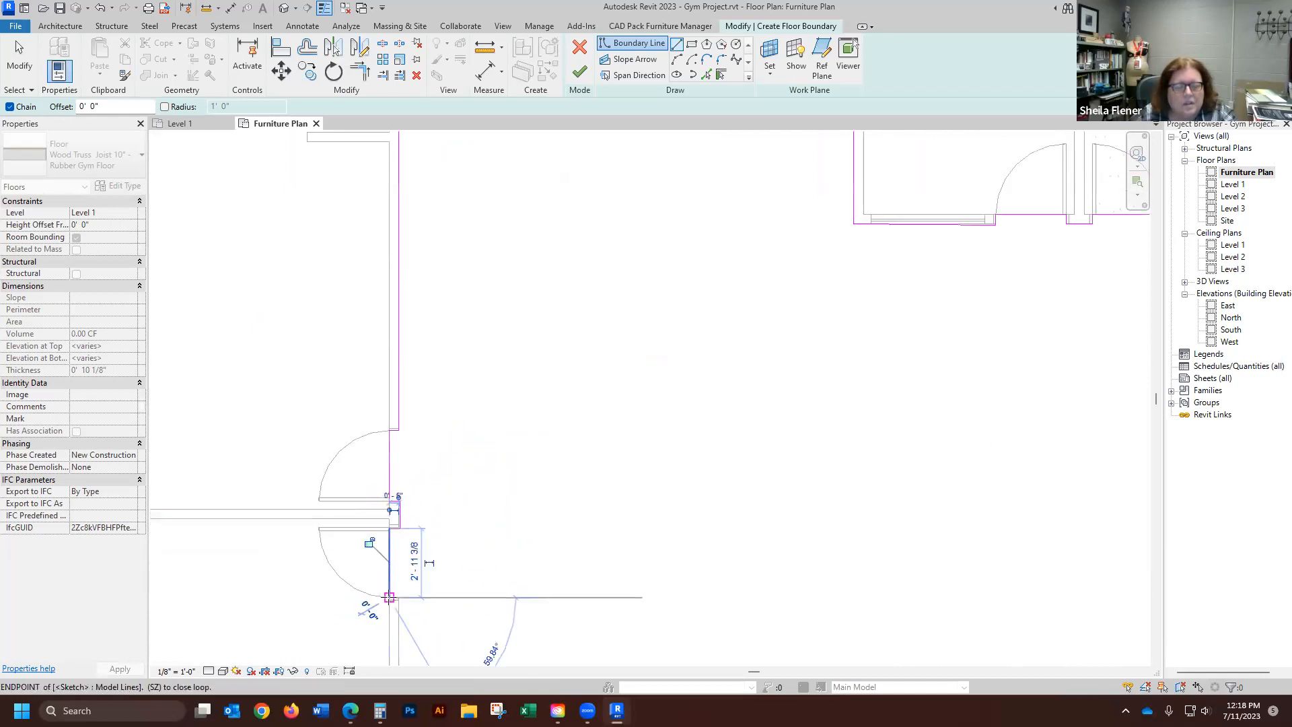
pyautogui.click(399, 597)
# - Draw the boundary 20'-0" along the partition to the angled corner and diagonally across the double-door opening
pyautogui.scroll(-4, 453, 369)
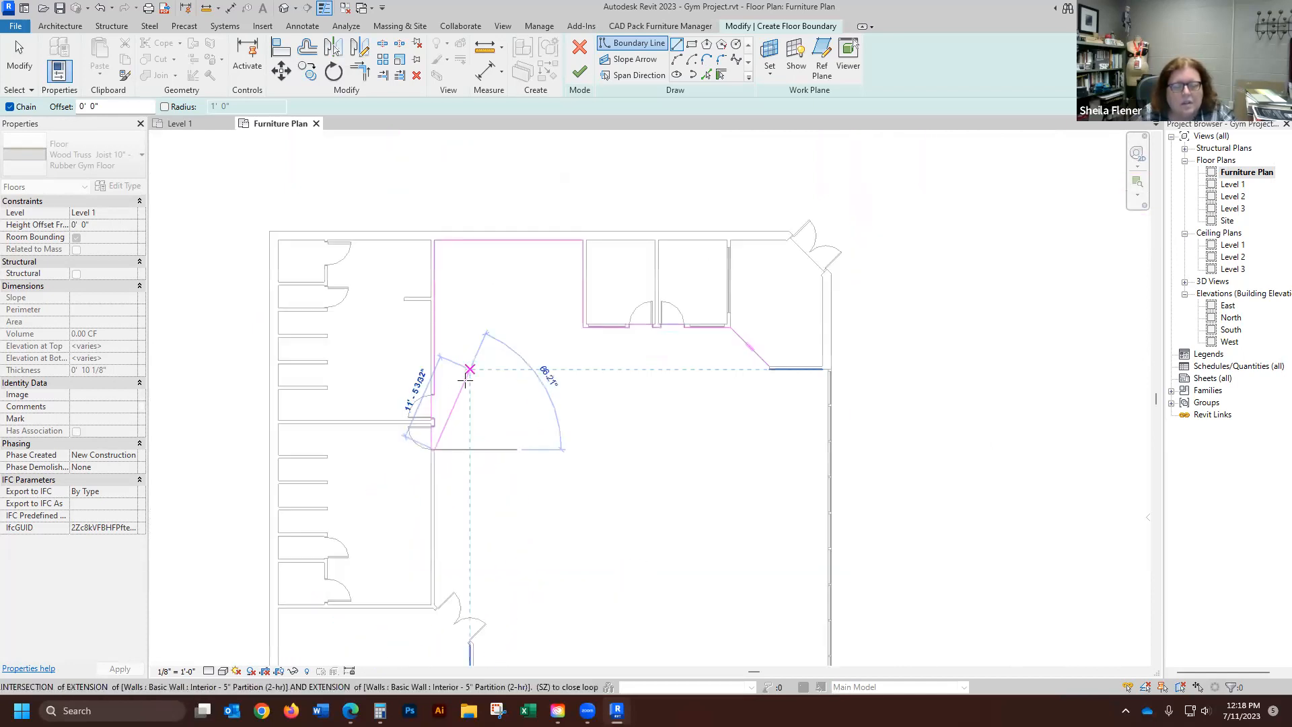
pyautogui.scroll(5, 453, 586)
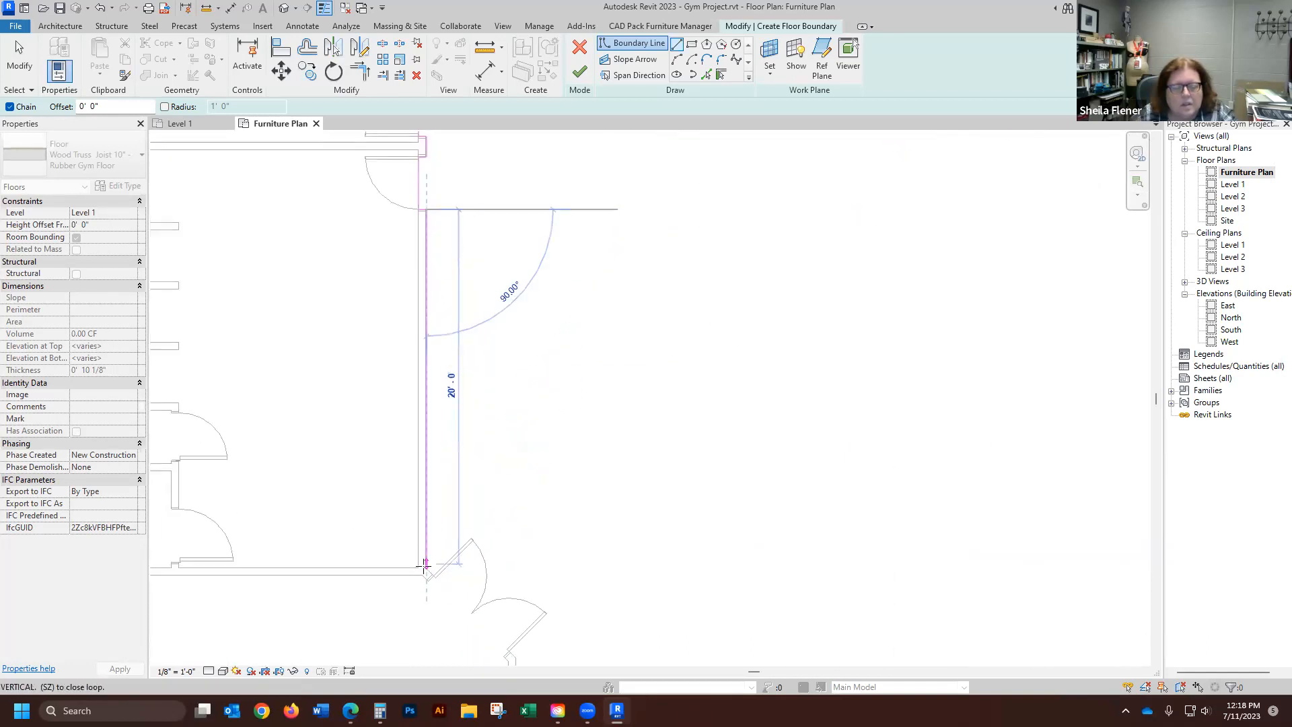
pyautogui.click(425, 565)
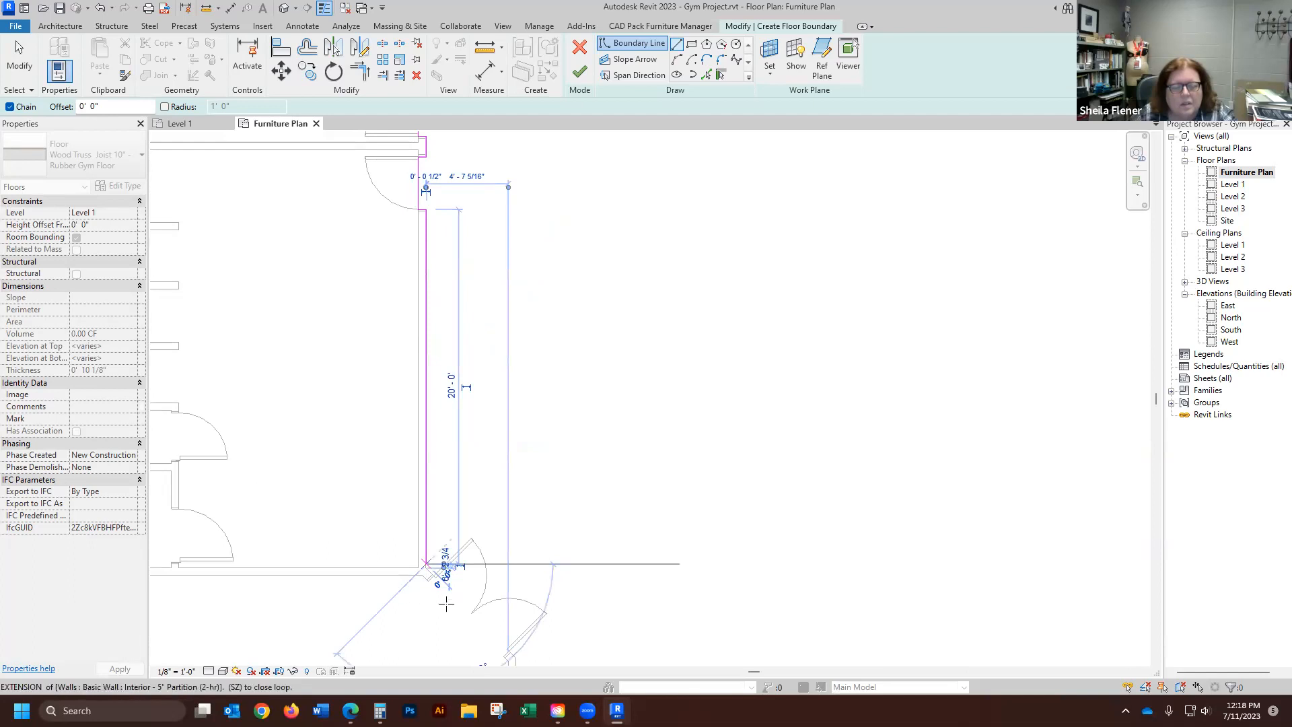
pyautogui.scroll(-1, 306, 484)
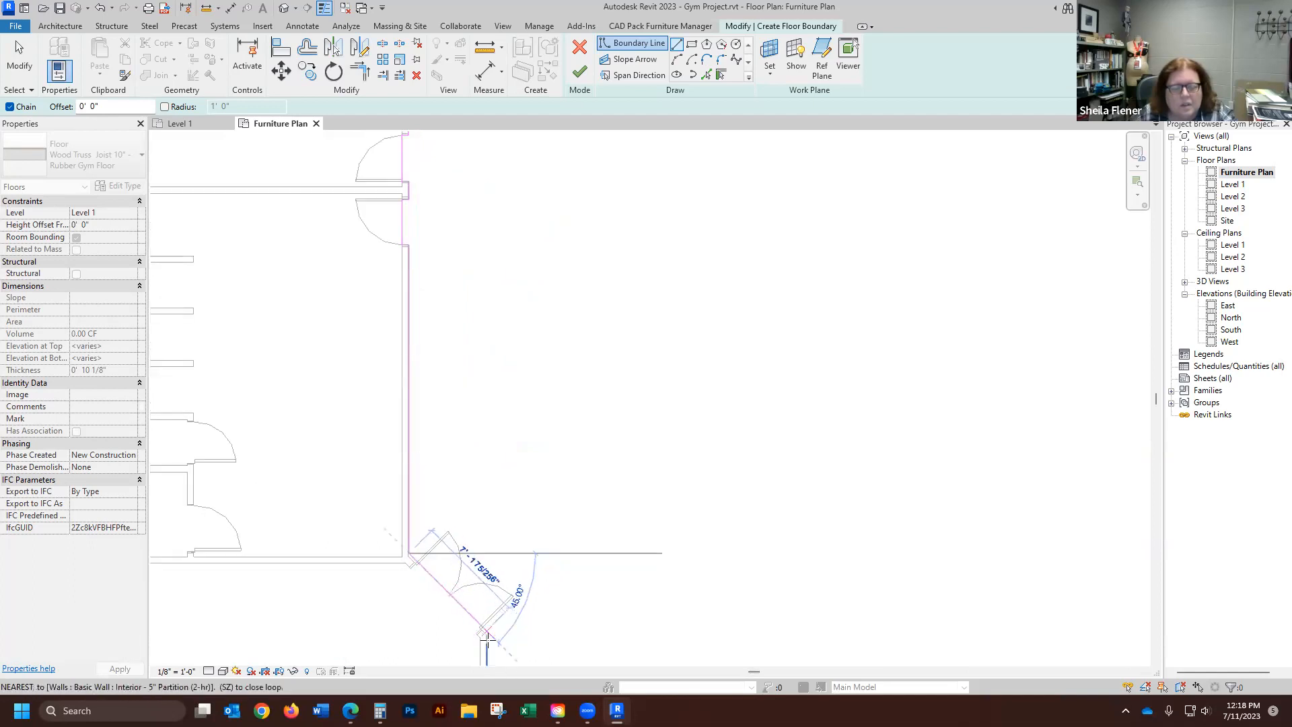
pyautogui.scroll(3, 482, 629)
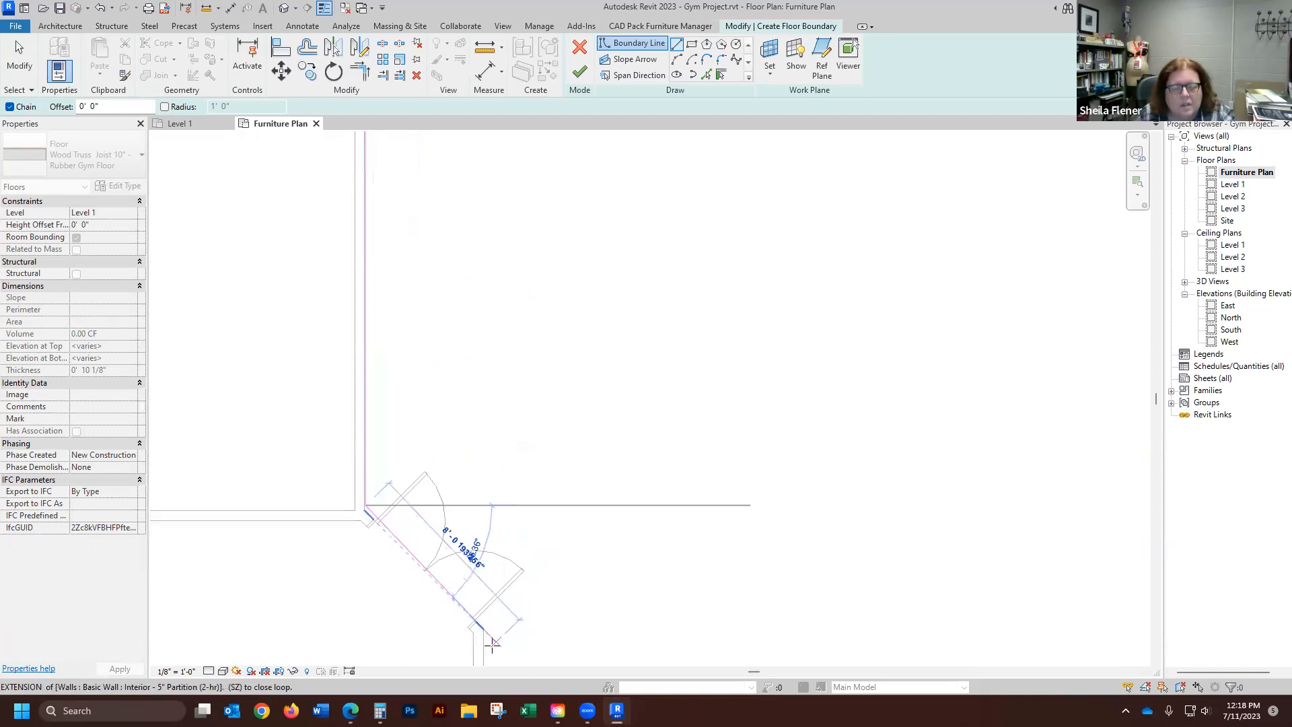
pyautogui.click(476, 616)
# - Continue the boundary from the double door to the exterior wall's inside face and about 46'-6" across to the window wall corner
pyautogui.scroll(-2, 394, 402)
pyautogui.scroll(-3, 410, 471)
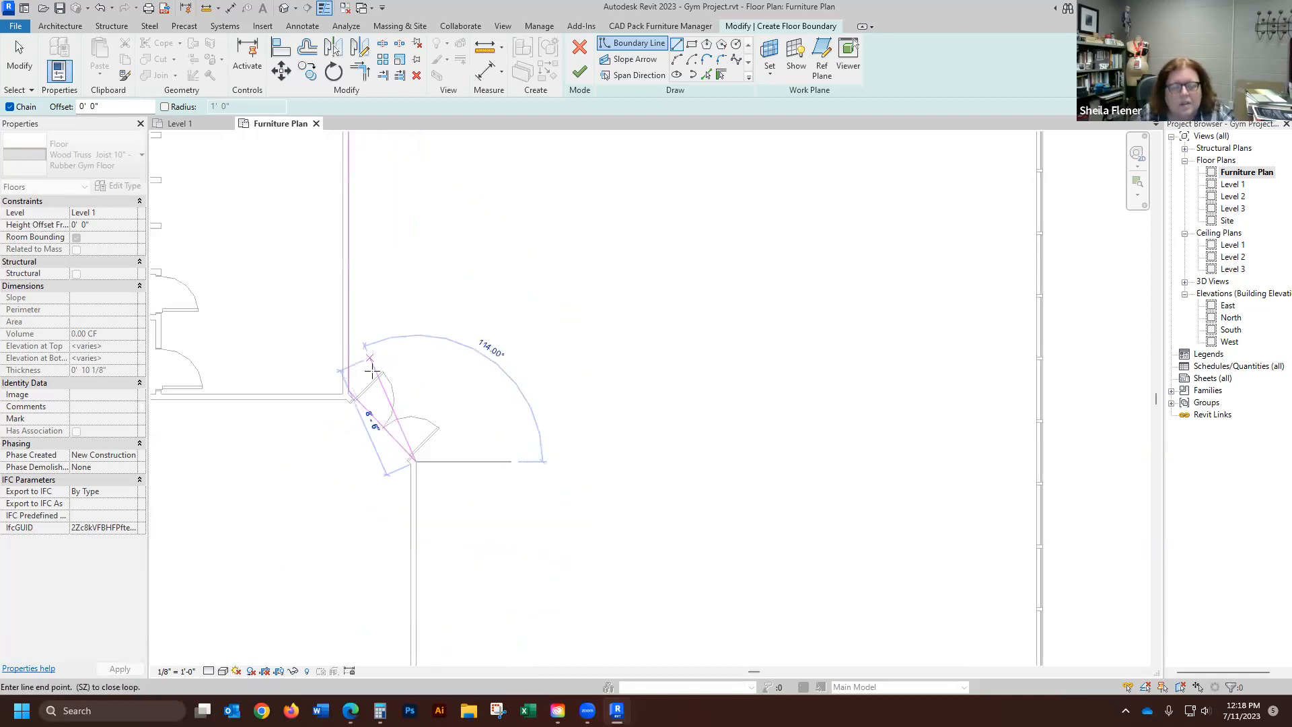
pyautogui.click(402, 613)
pyautogui.click(807, 610)
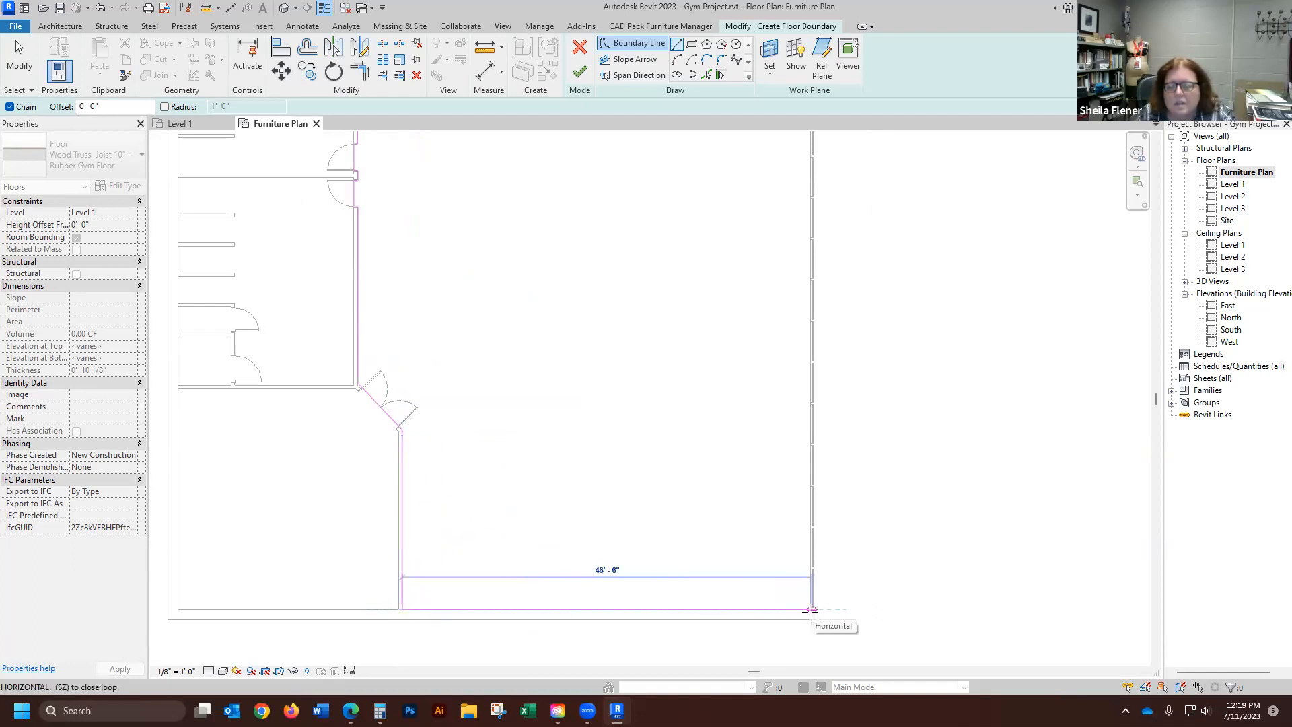
pyautogui.scroll(5, 810, 609)
pyautogui.click(790, 607)
# - Draw the boundary along the window wall and about 7'-8" along the foyer wall, closing the loop at the foyer's angled edge
pyautogui.scroll(-4, 787, 614)
pyautogui.scroll(-2, 786, 619)
pyautogui.scroll(6, 778, 424)
pyautogui.scroll(1, 787, 400)
pyautogui.click(813, 339)
pyautogui.click(634, 339)
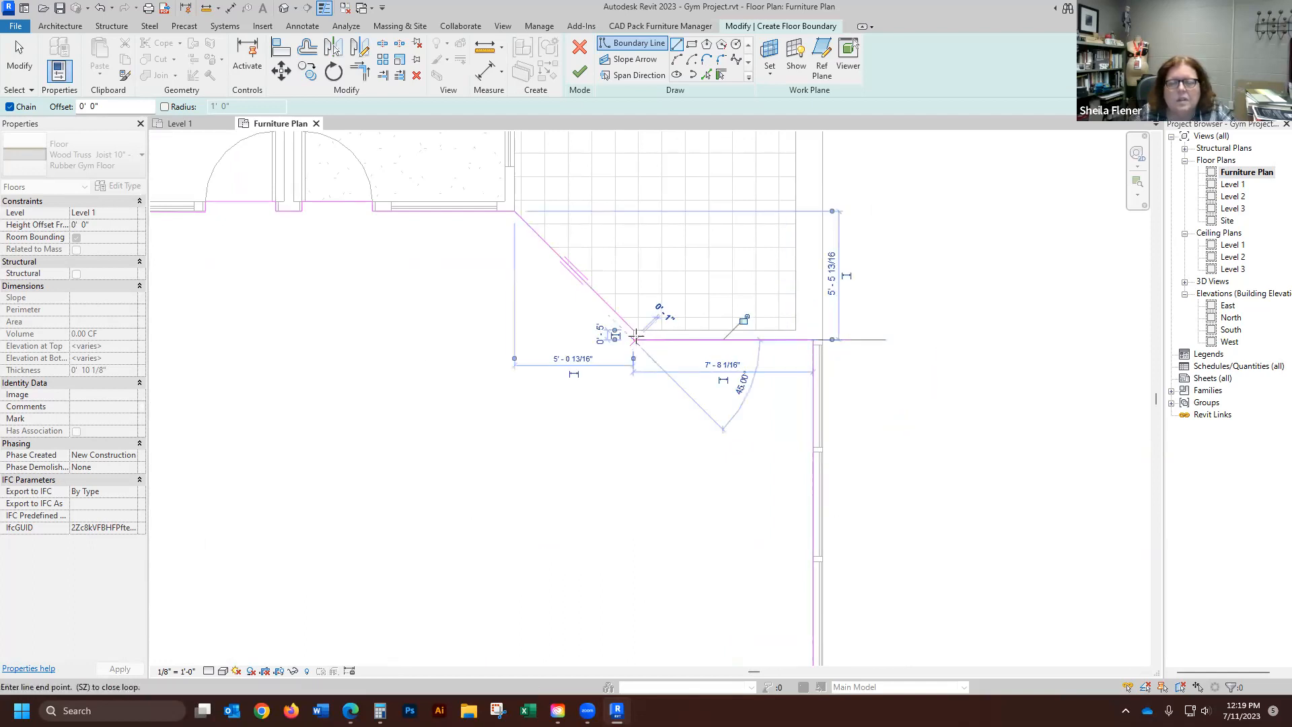
pyautogui.click(633, 331)
pyautogui.scroll(-1, 882, 433)
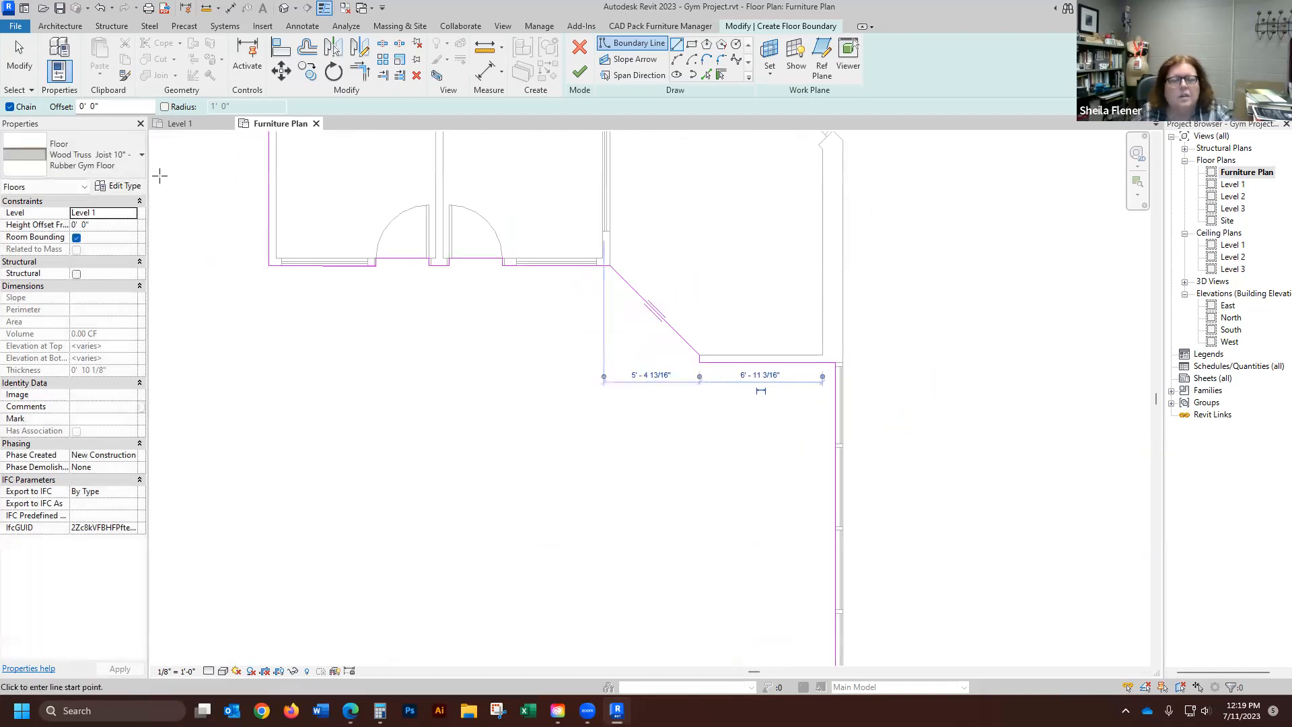
pyautogui.press('Escape')
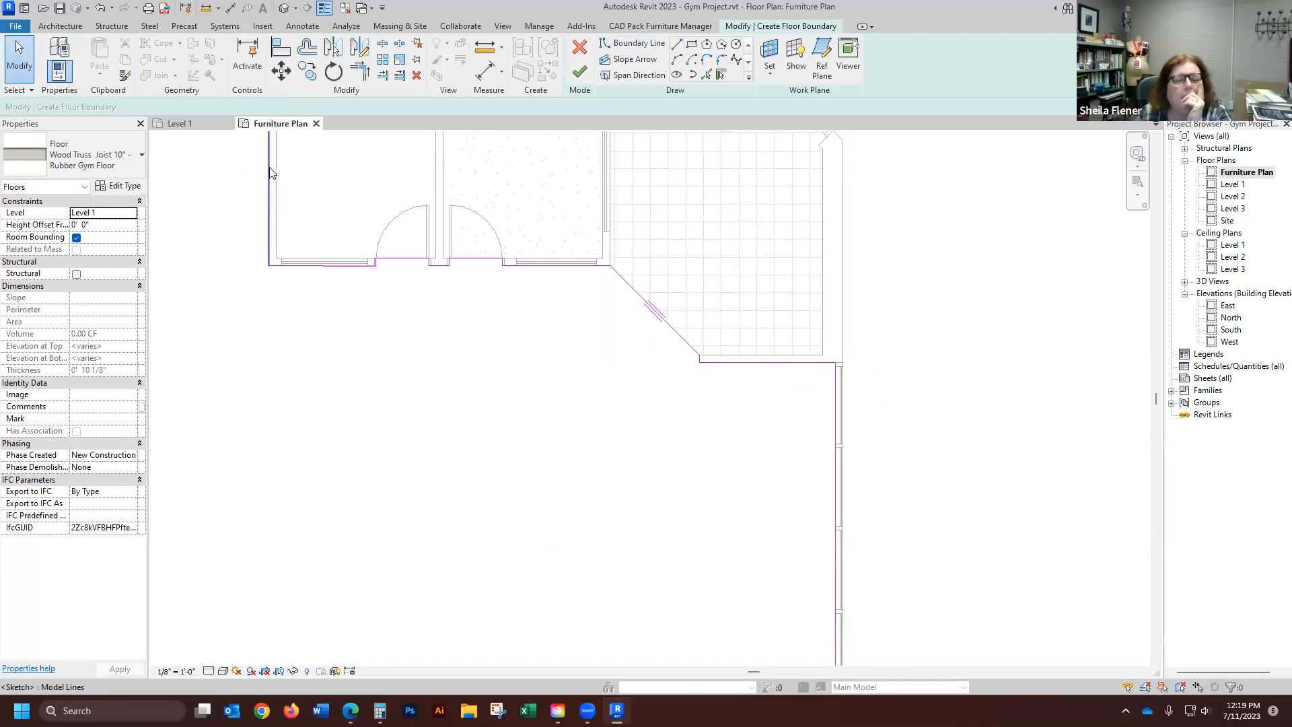
# - Align the slanted boundary segment along the second room's front window with the wall's outer face
pyautogui.scroll(3, 269, 173)
pyautogui.scroll(4, 313, 370)
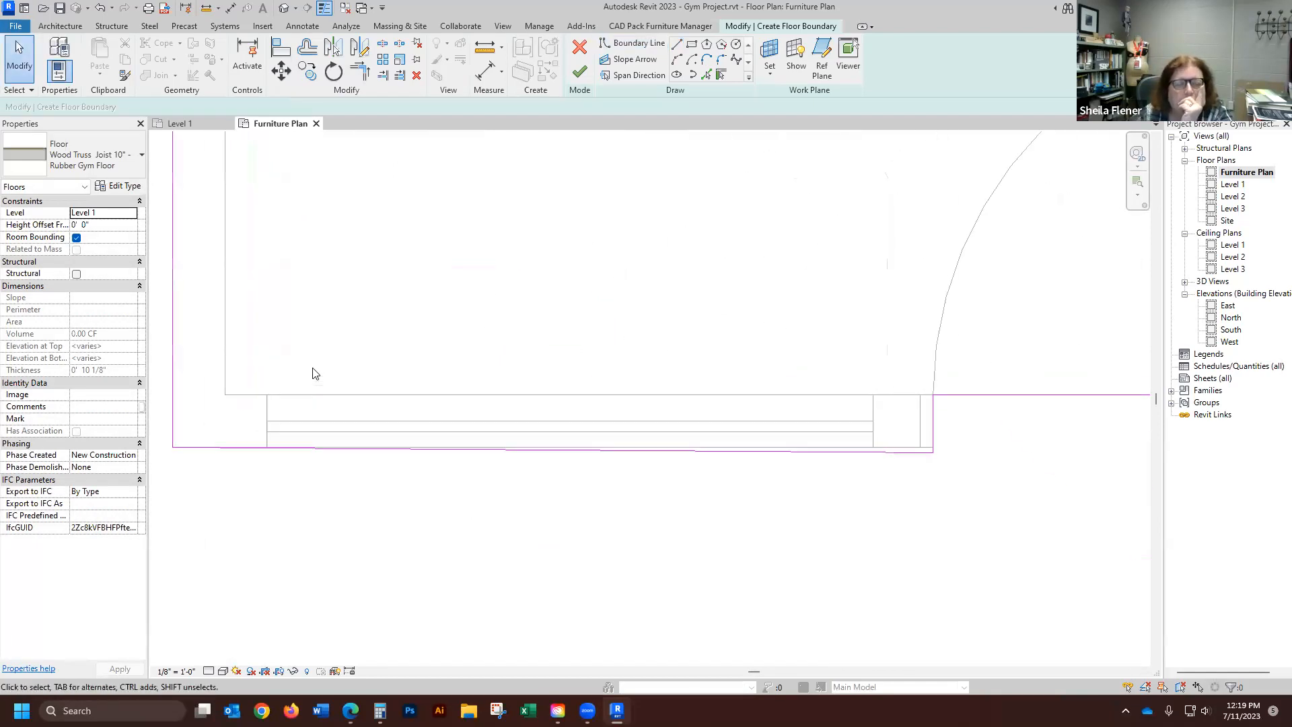
pyautogui.click(277, 51)
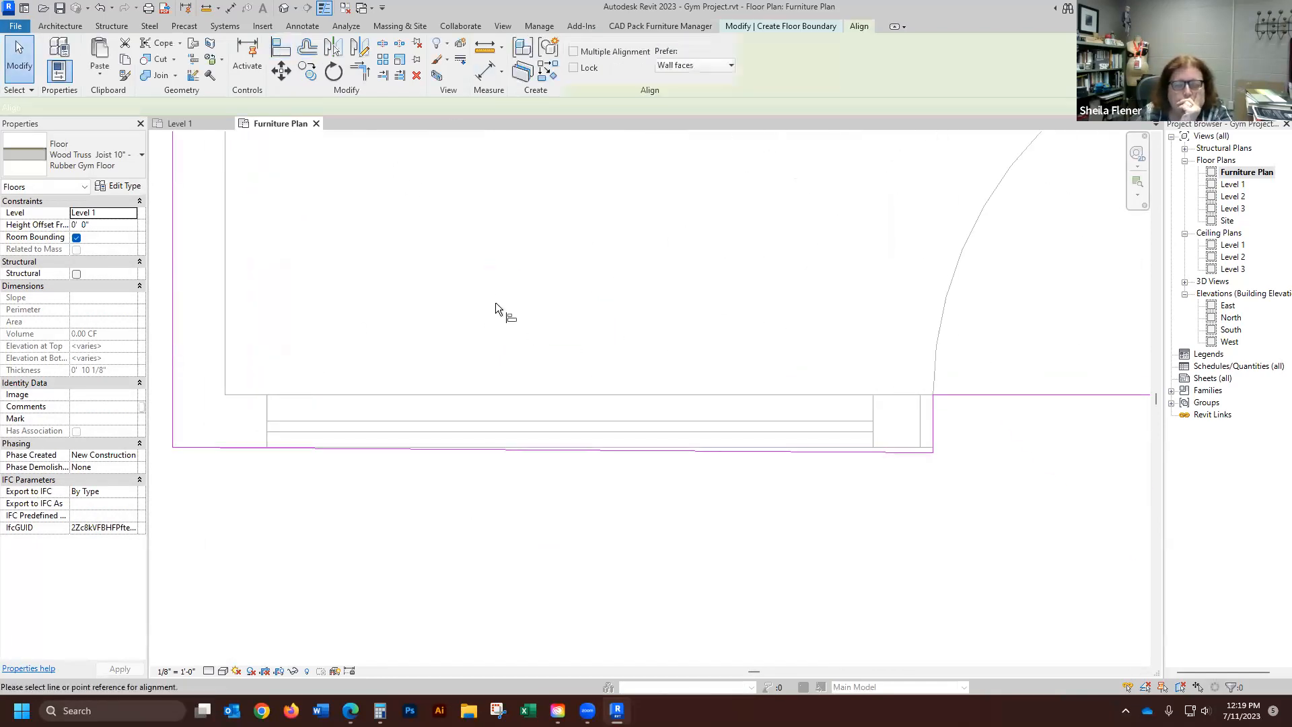
pyautogui.click(751, 445)
pyautogui.click(751, 450)
pyautogui.scroll(-3, 734, 450)
pyautogui.scroll(-2, 926, 296)
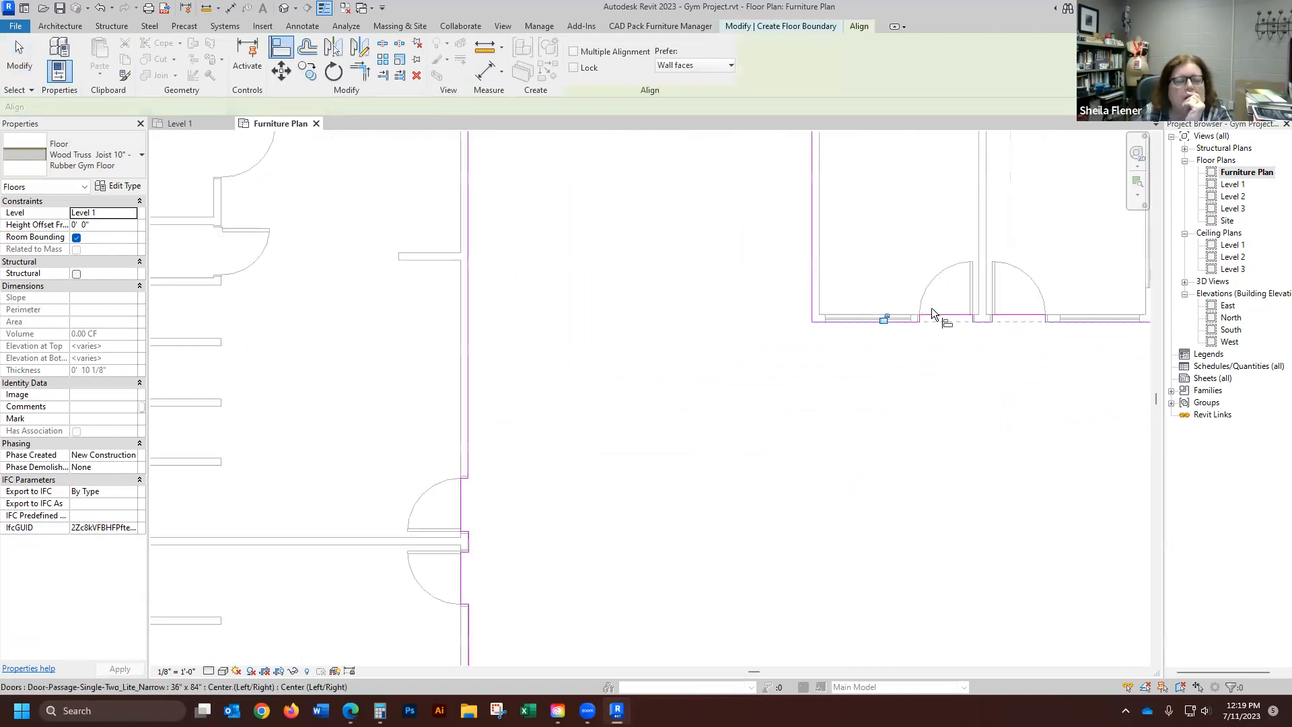
# - Align the short boundary segment between the two stall room doors with the partition face and select the adjacent door edge reference
pyautogui.scroll(3, 432, 506)
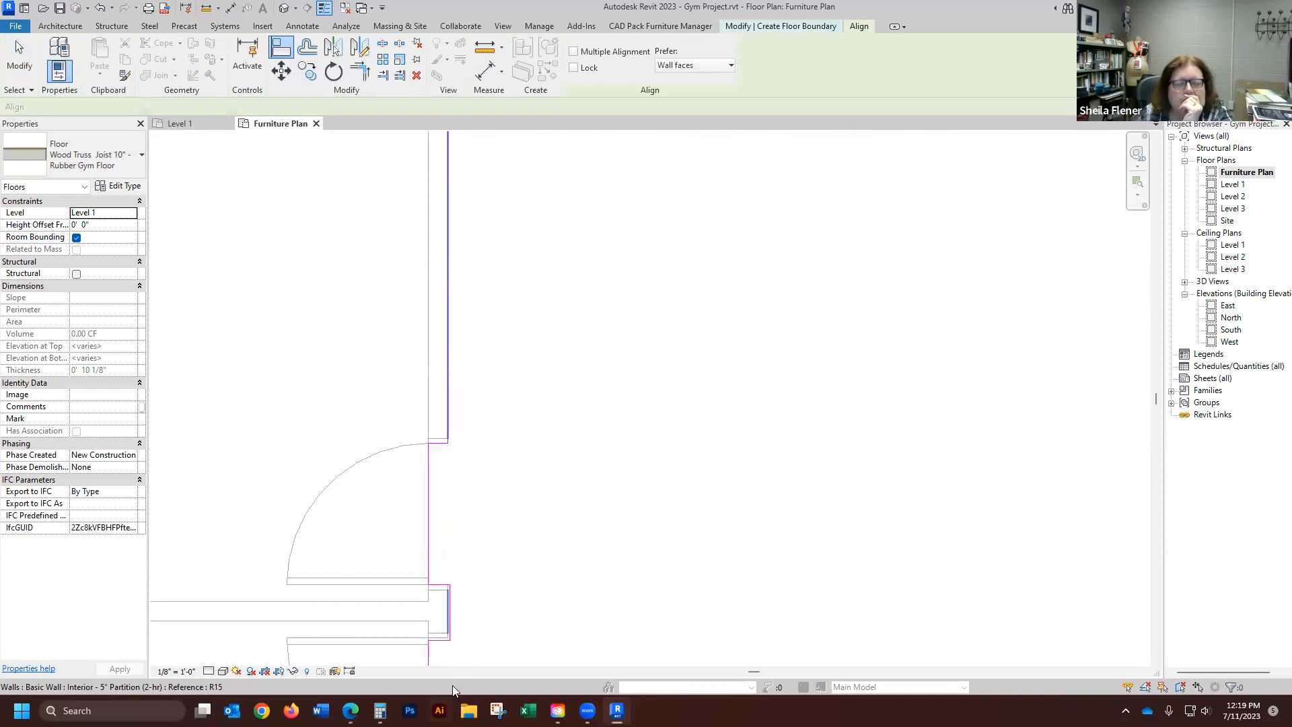
pyautogui.scroll(1, 444, 619)
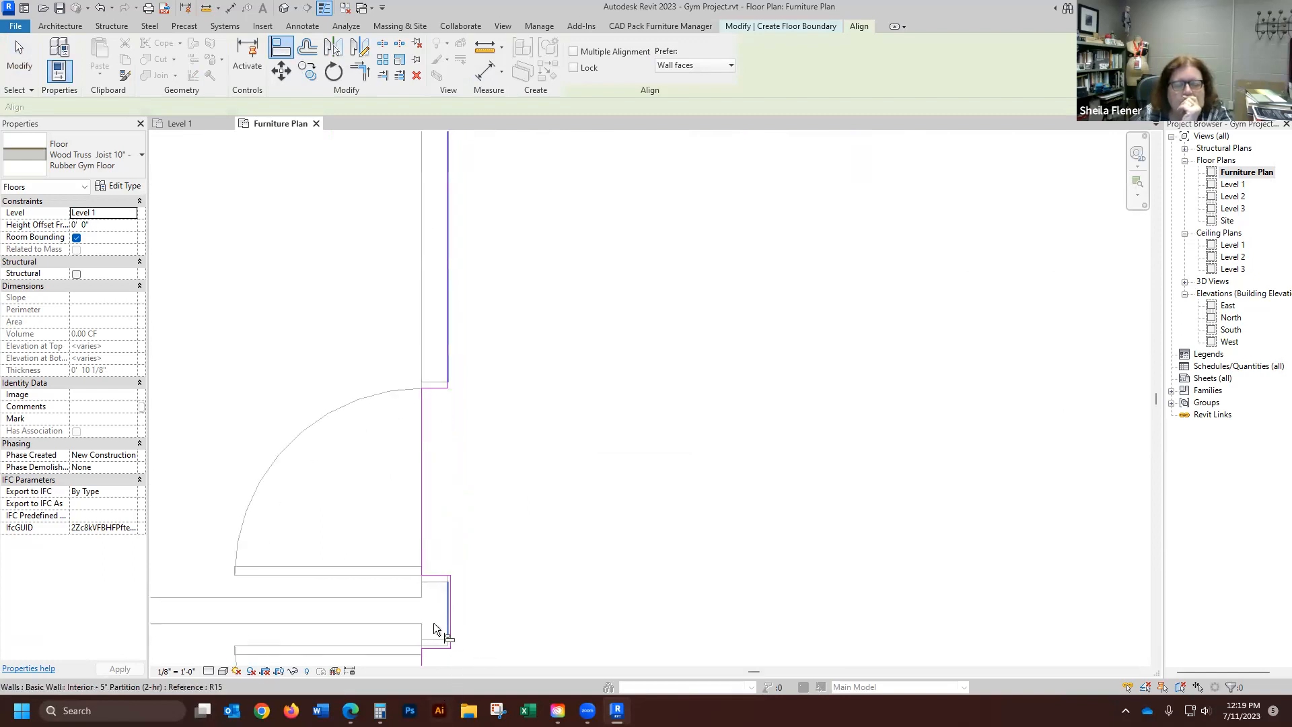
pyautogui.click(445, 616)
pyautogui.click(450, 616)
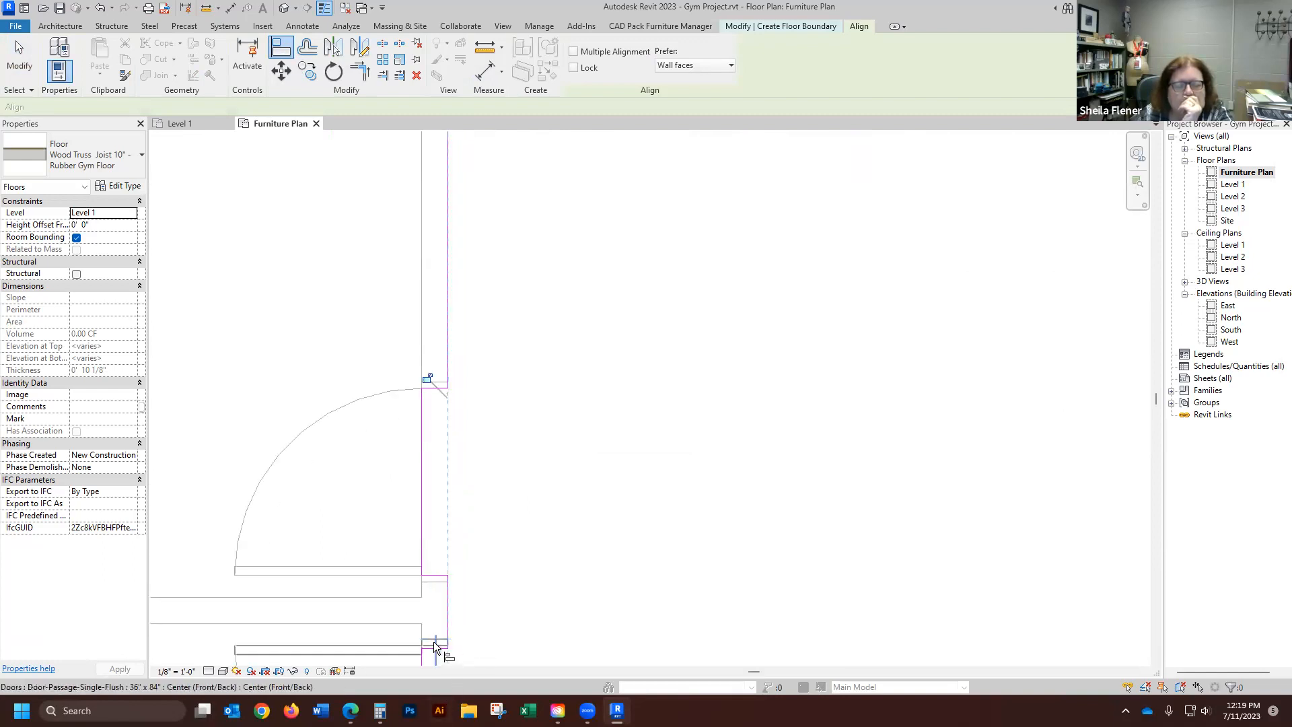
pyautogui.click(433, 650)
# - Align the long boundary segment beyond the second stall room door with the partition face
pyautogui.scroll(-5, 478, 293)
pyautogui.scroll(2, 484, 462)
pyautogui.scroll(5, 458, 542)
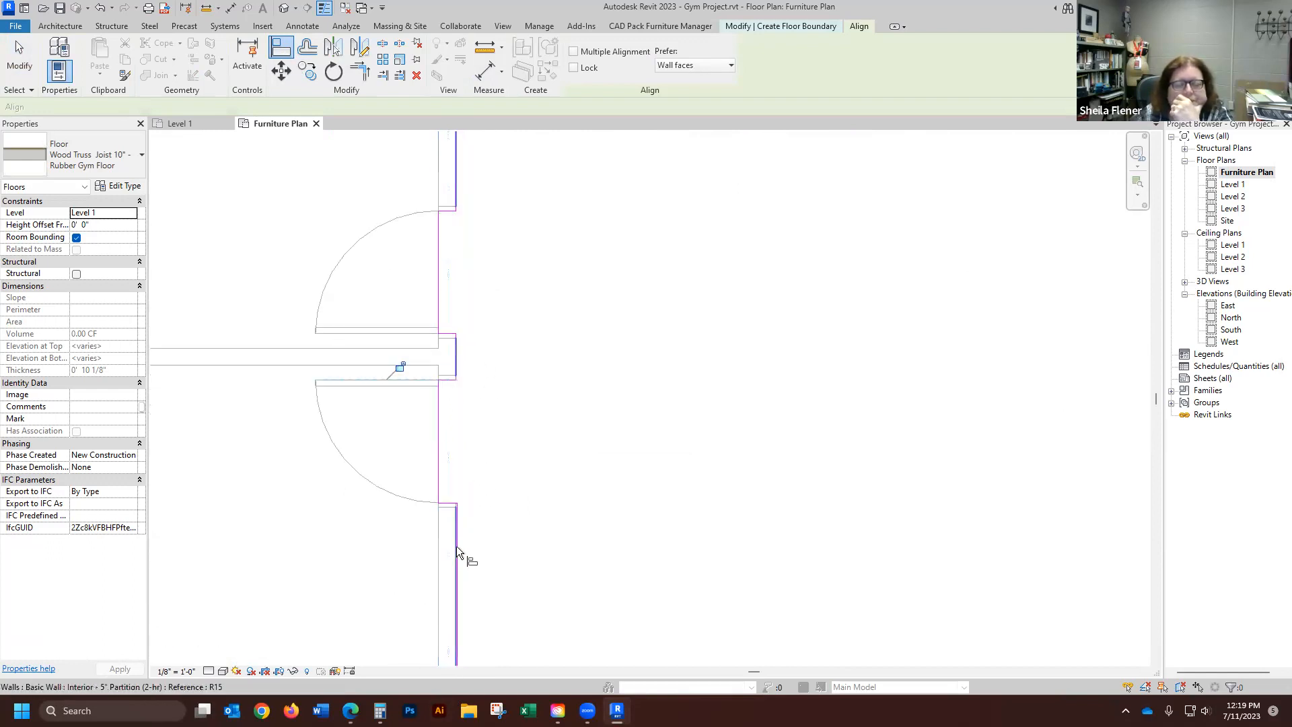
pyautogui.click(449, 531)
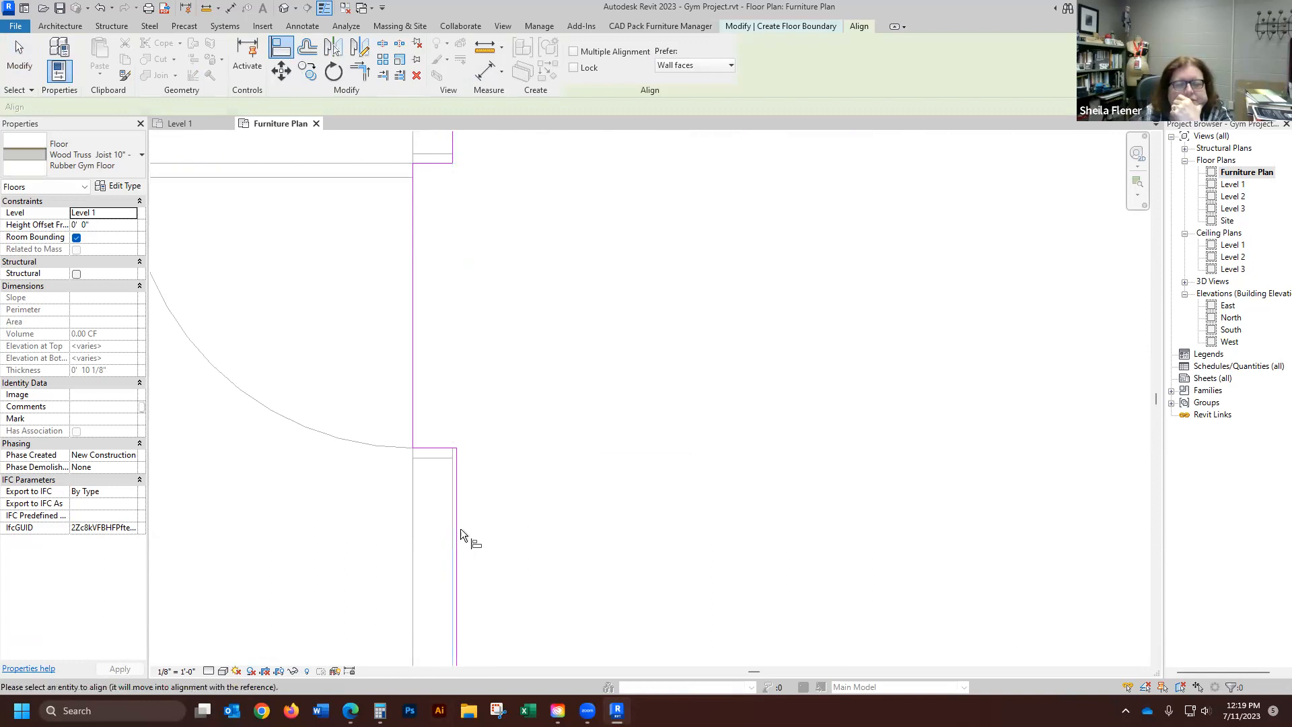
pyautogui.scroll(-1, 346, 301)
pyautogui.scroll(-8, 346, 300)
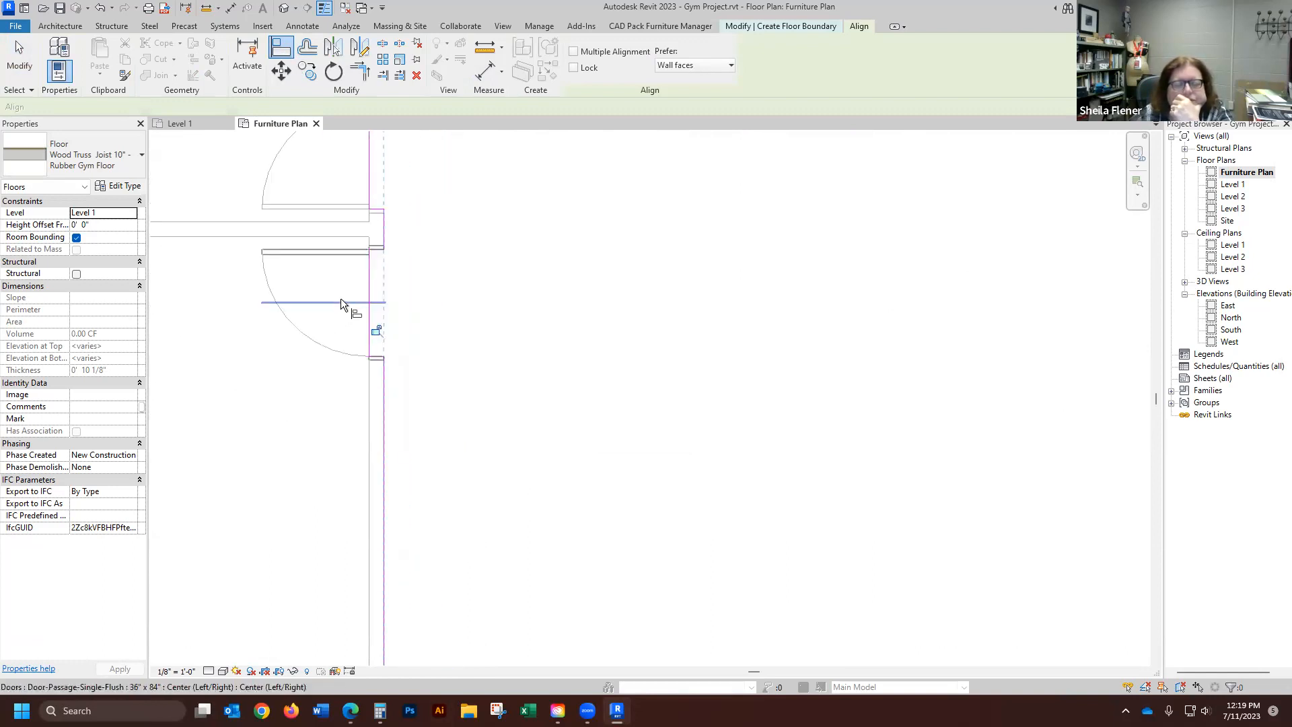
# - Align the diagonal boundary line at the double door with the angled wall and check the whole sketch outline
pyautogui.scroll(6, 378, 618)
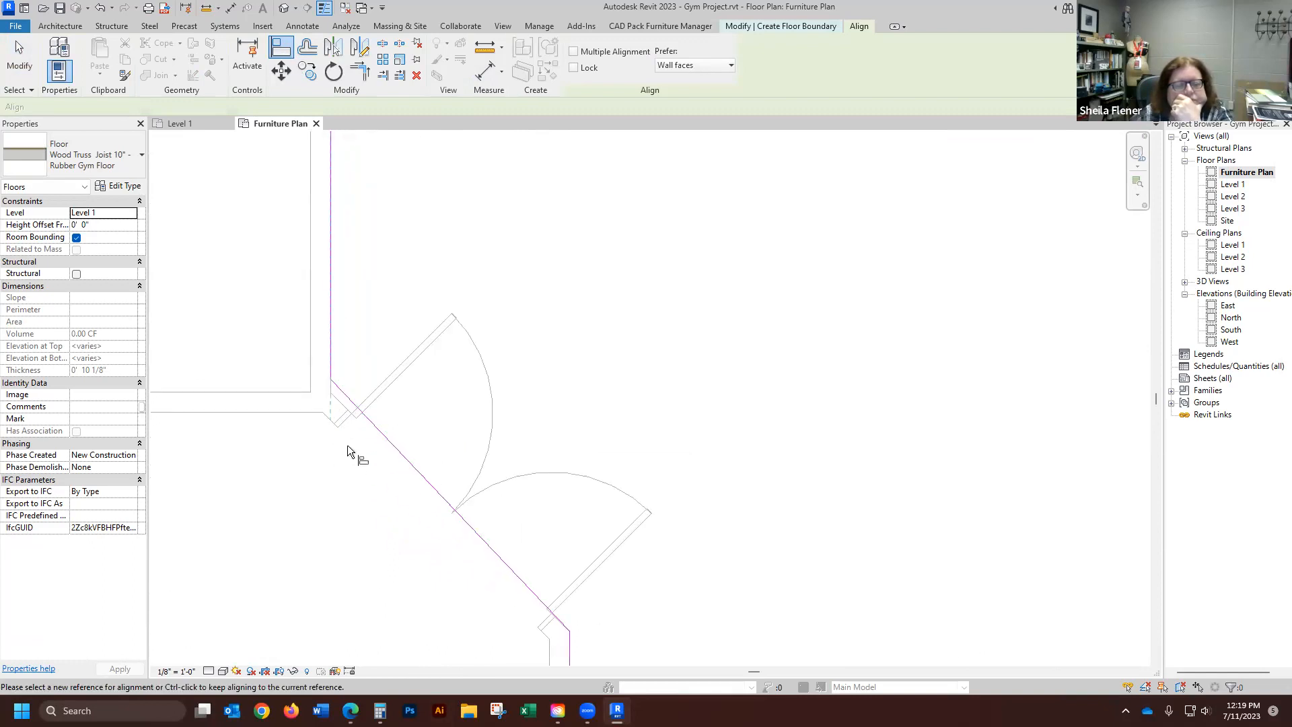
pyautogui.click(342, 393)
pyautogui.scroll(-7, 371, 219)
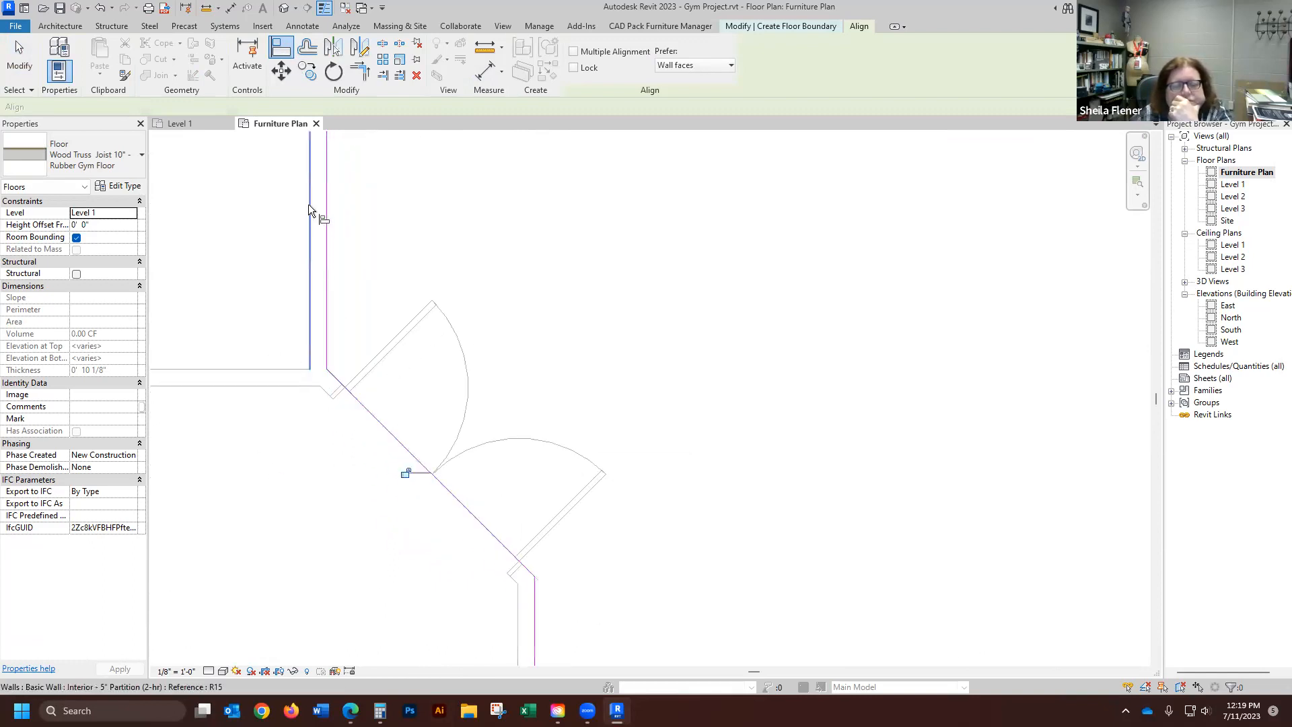
pyautogui.scroll(2, 462, 398)
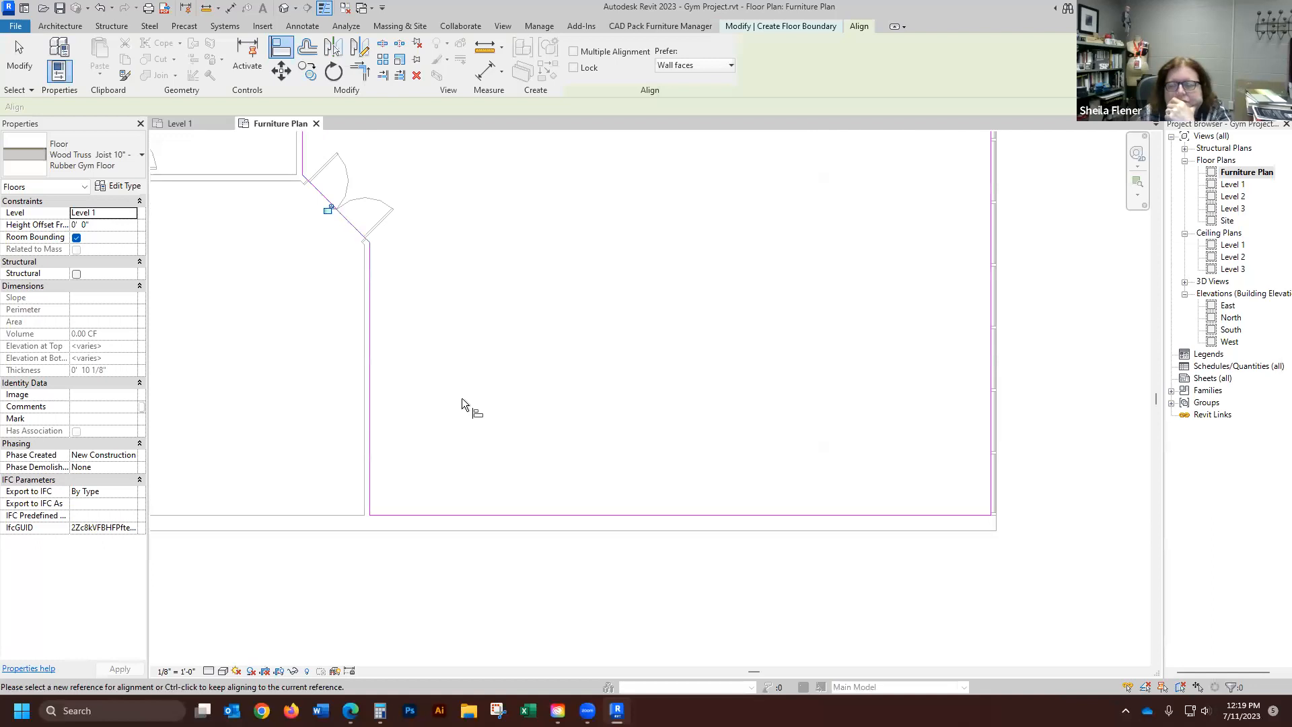
pyautogui.scroll(-6, 479, 512)
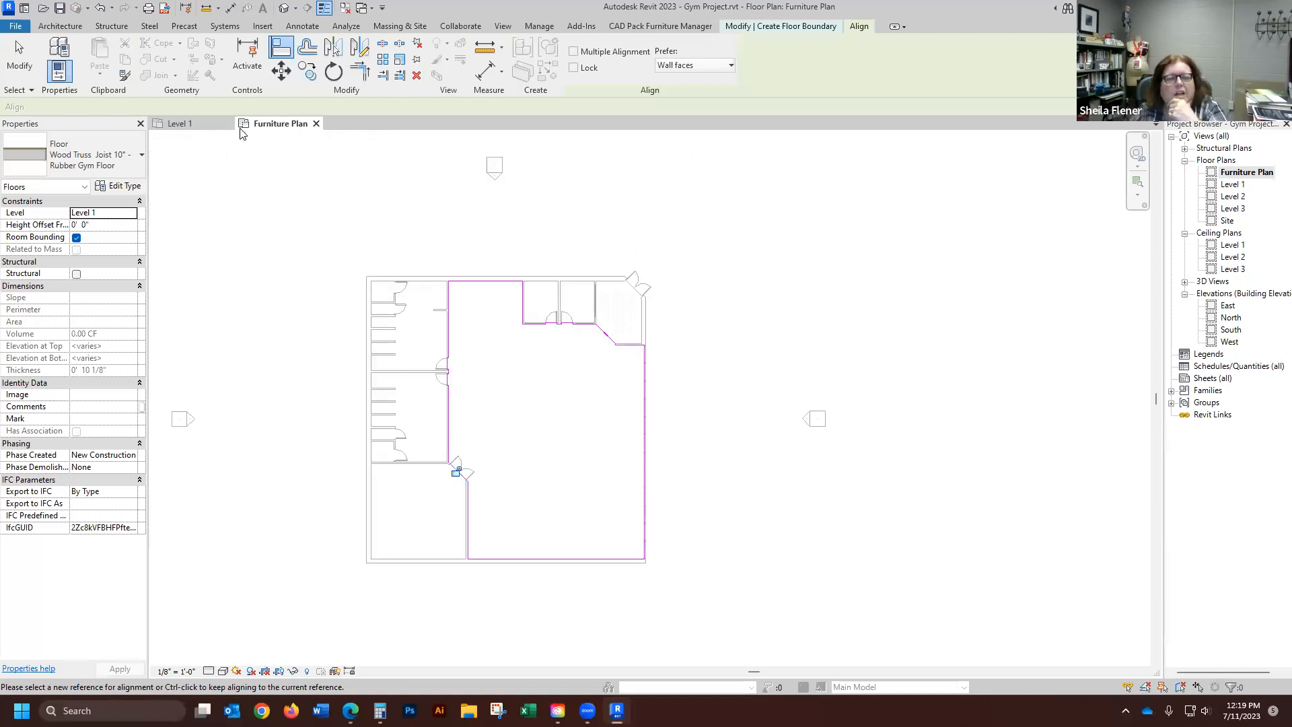
# - End the Align command and finish the rubber gym floor sketch to create the floor
pyautogui.click(19, 54)
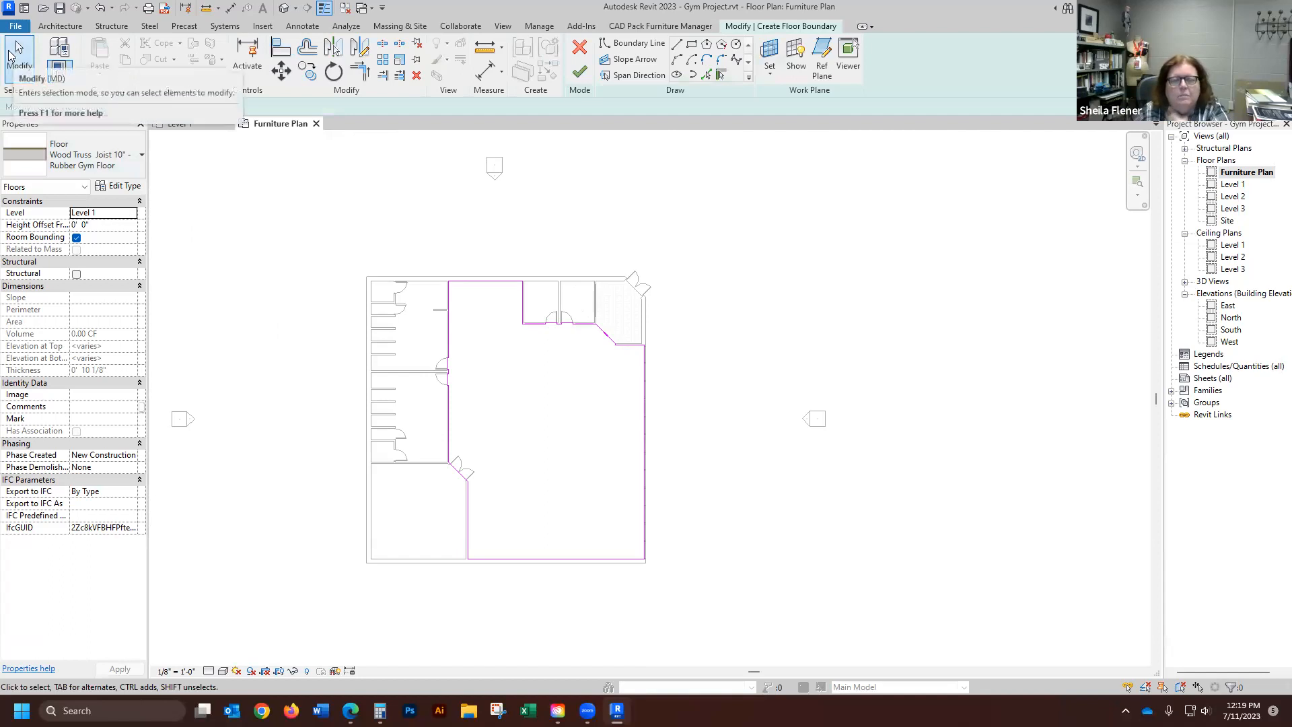
pyautogui.click(580, 73)
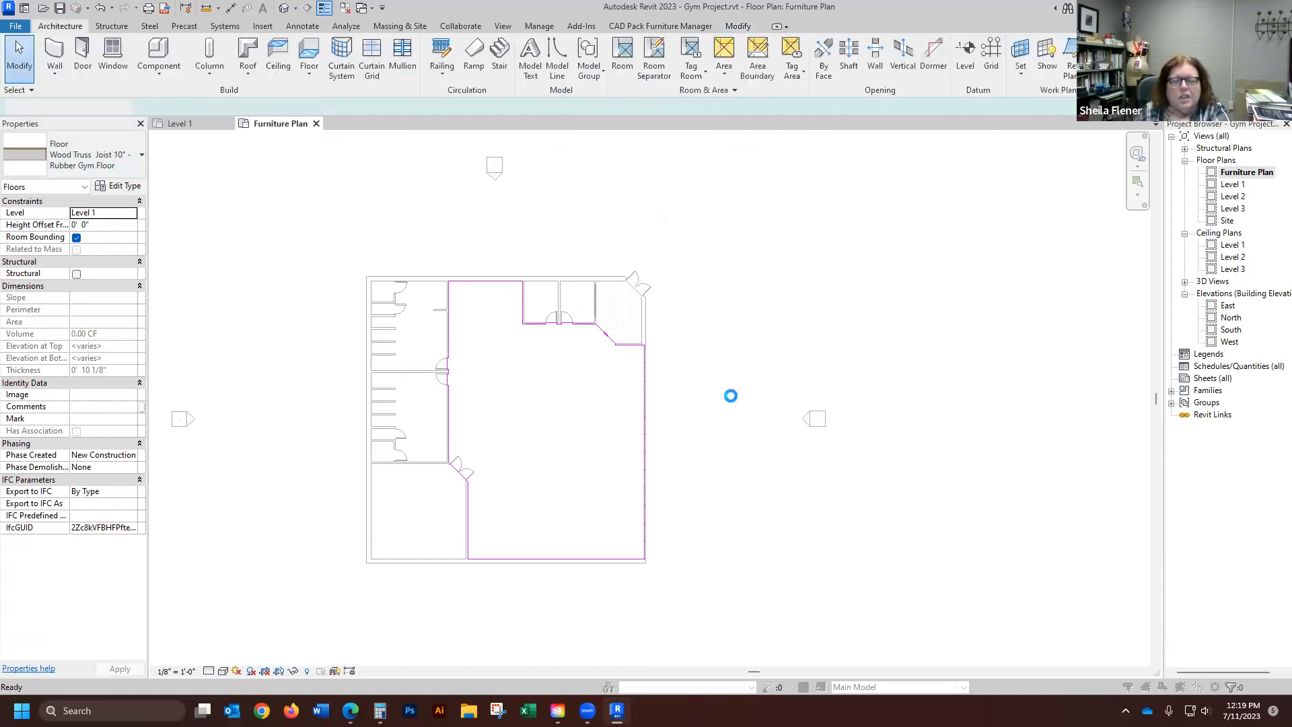
pyautogui.click(614, 318)
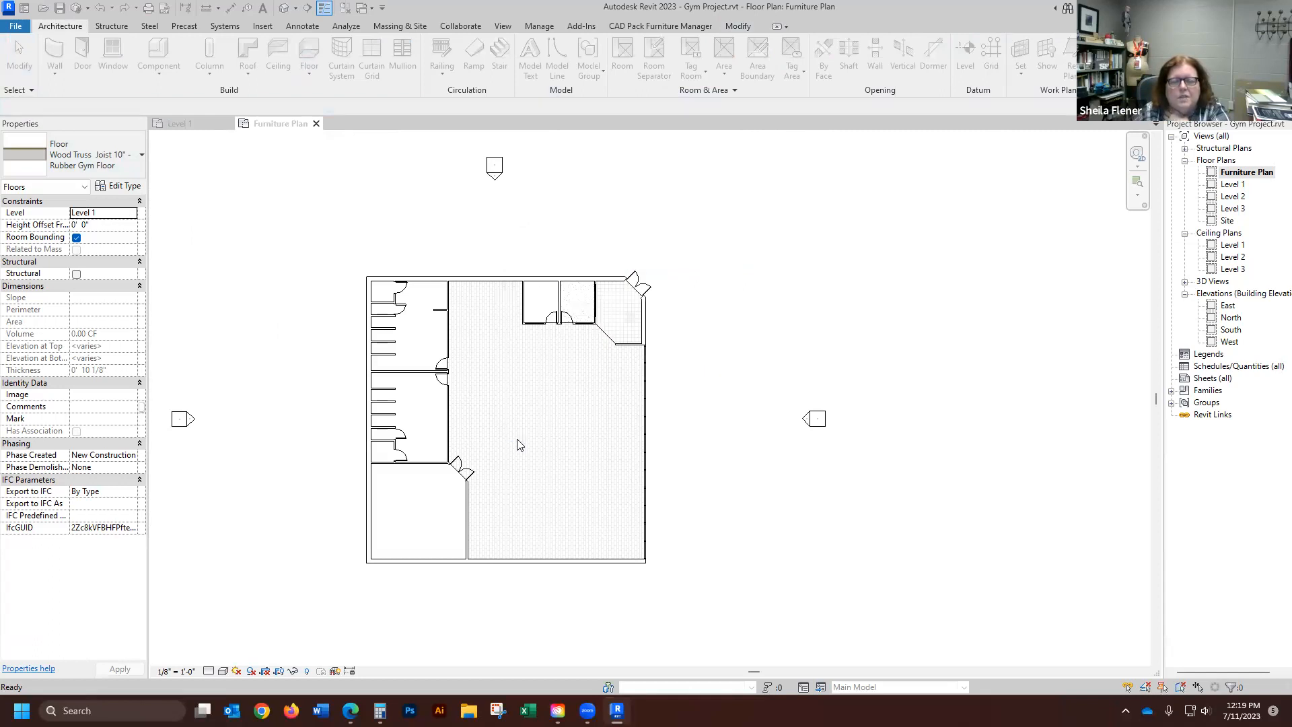
# - Deselect the finished gym floor and start a new floor of type Wood Joist 10" - Wood Finish
pyautogui.click(781, 466)
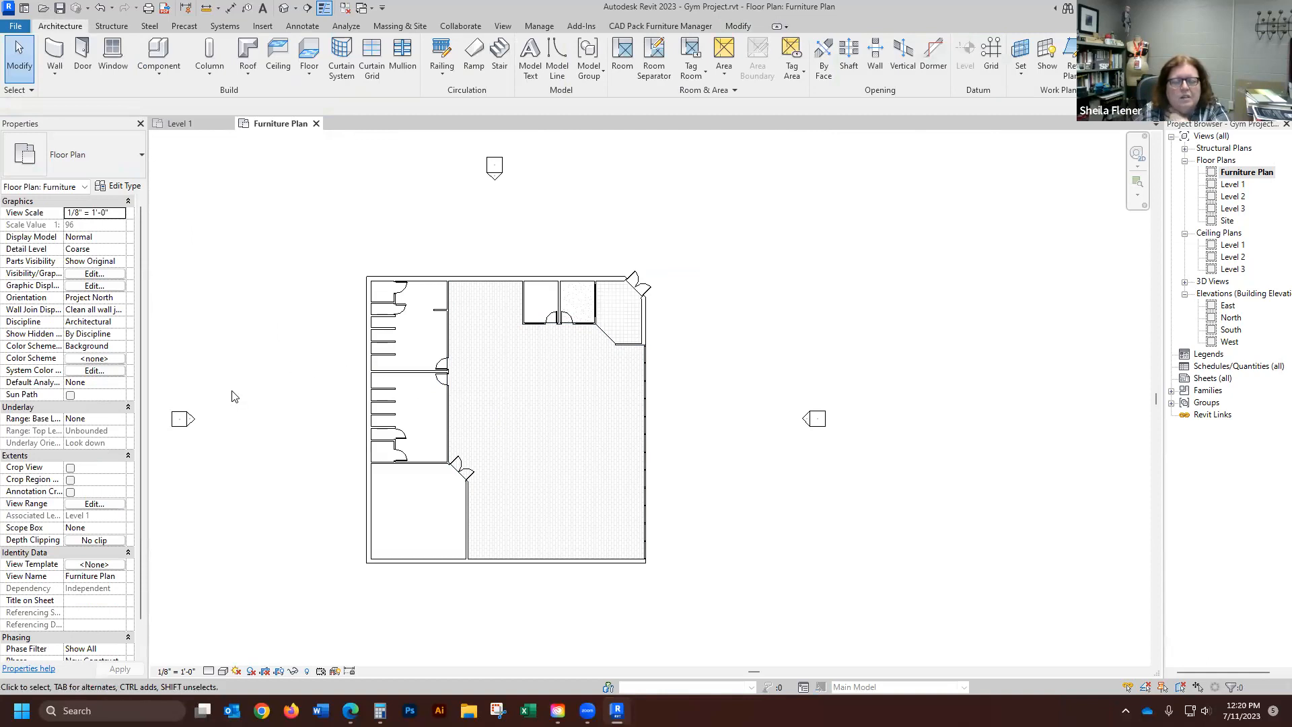
pyautogui.scroll(2, 338, 564)
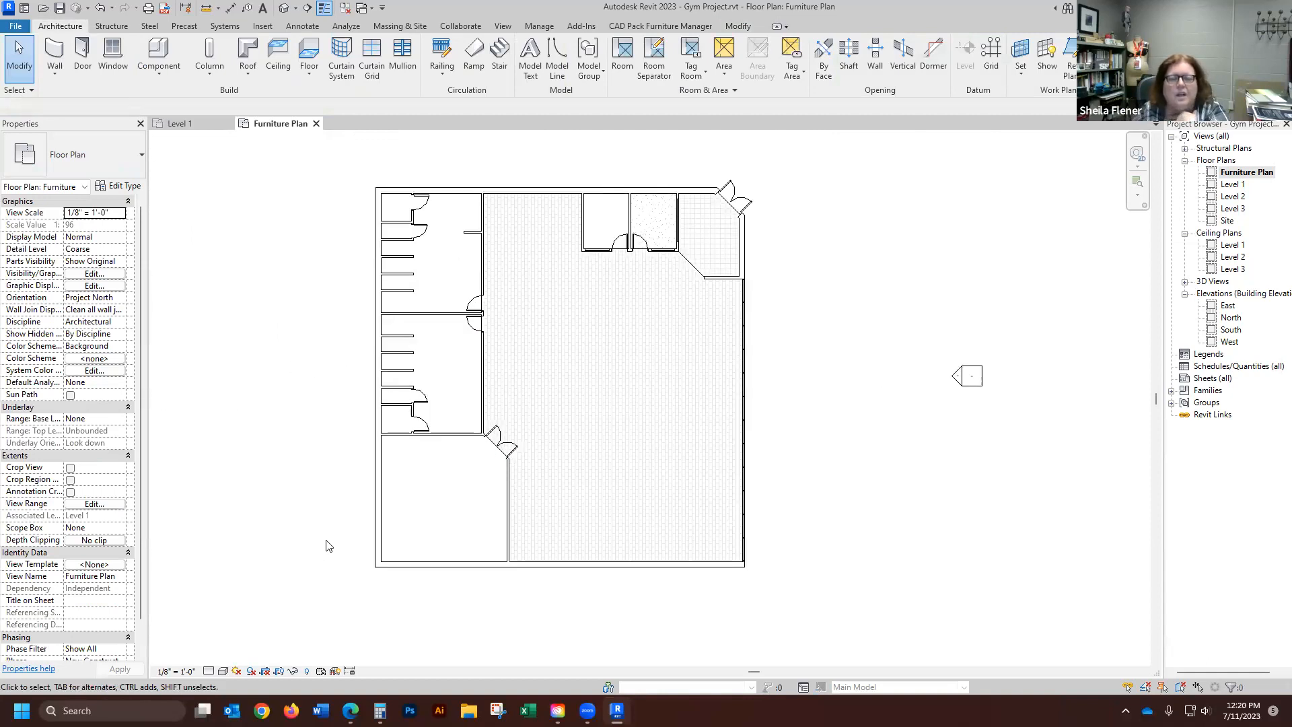
pyautogui.scroll(2, 275, 301)
pyautogui.scroll(-1, 692, 427)
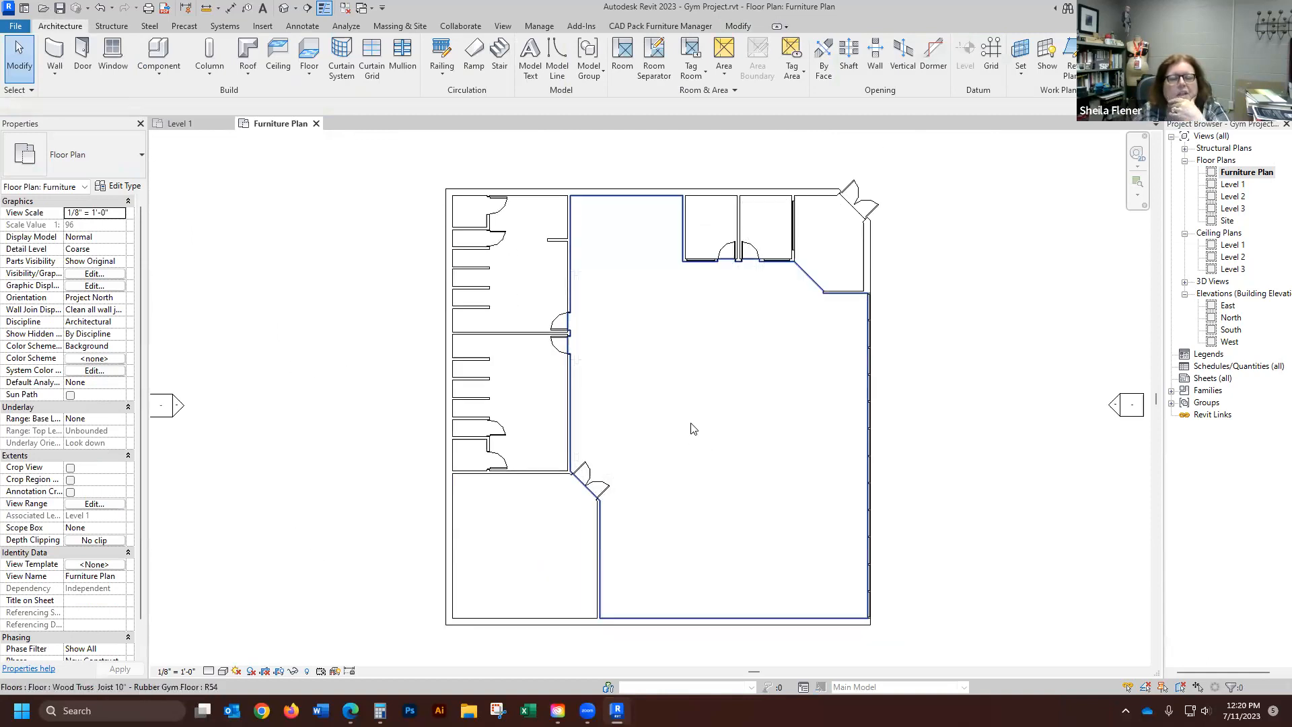
pyautogui.scroll(3, 501, 239)
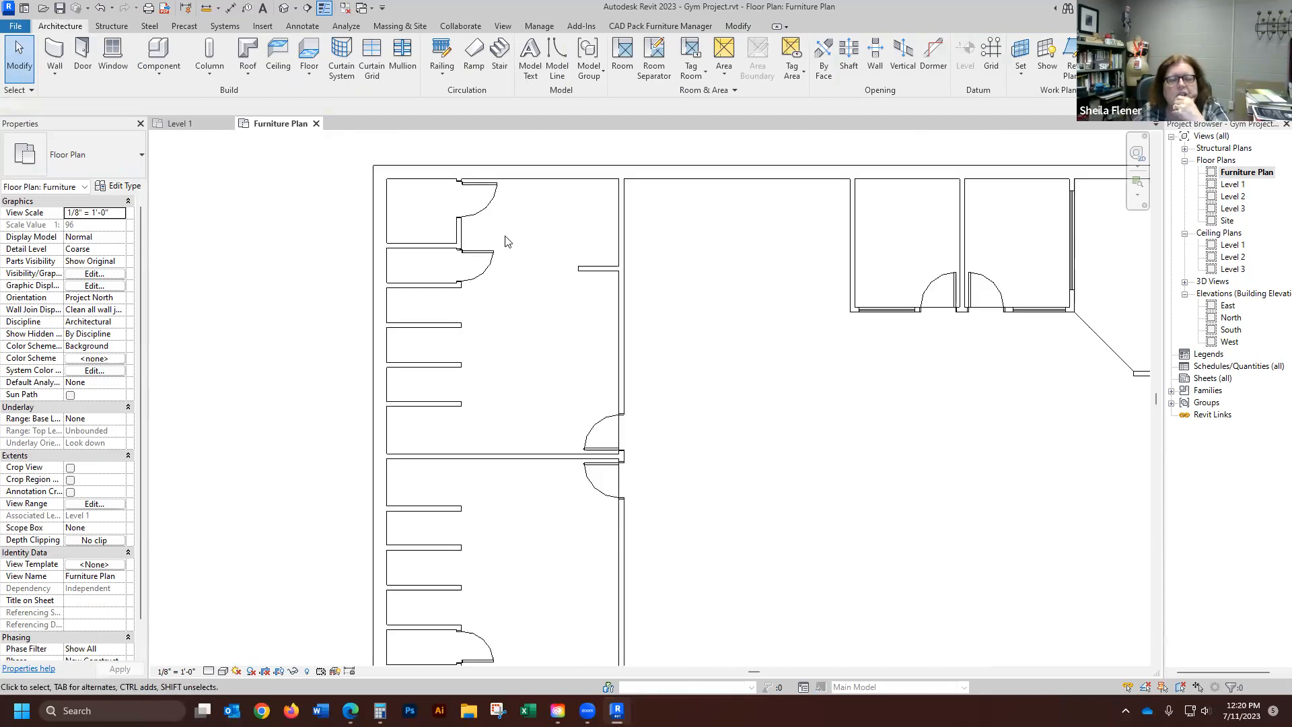
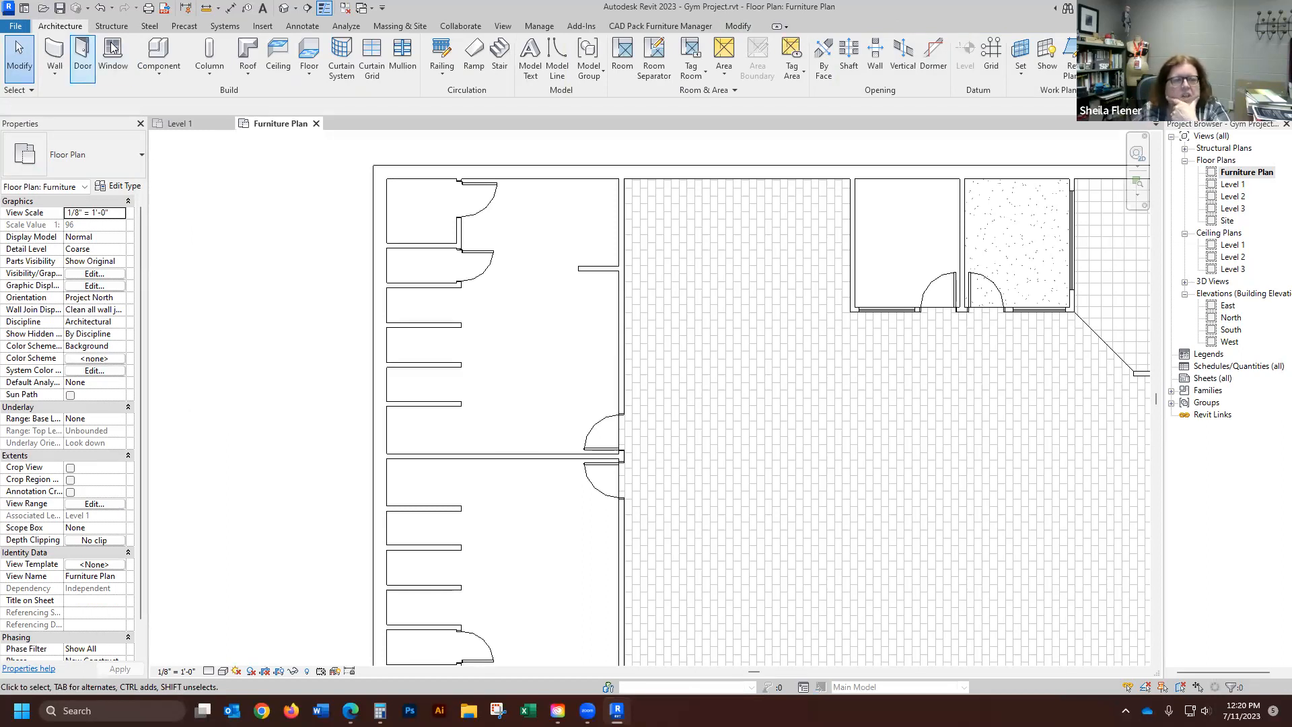
pyautogui.click(306, 42)
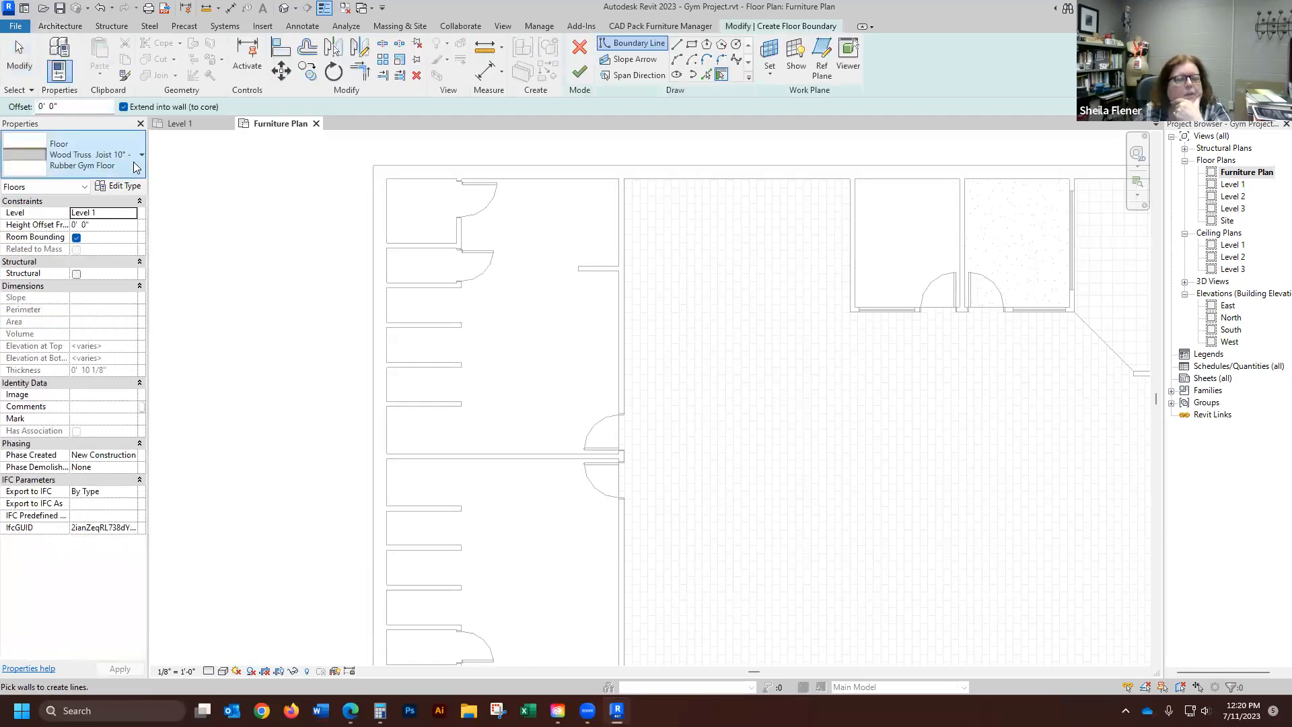
pyautogui.click(134, 166)
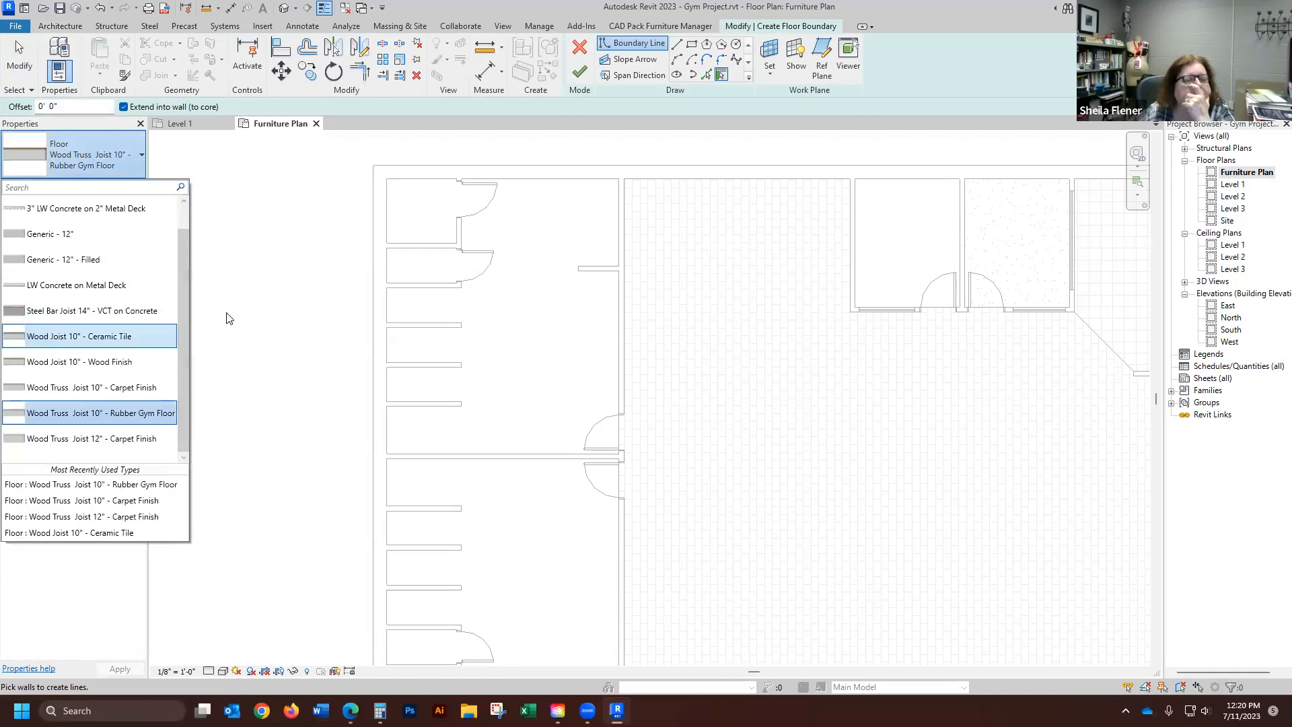
pyautogui.click(100, 362)
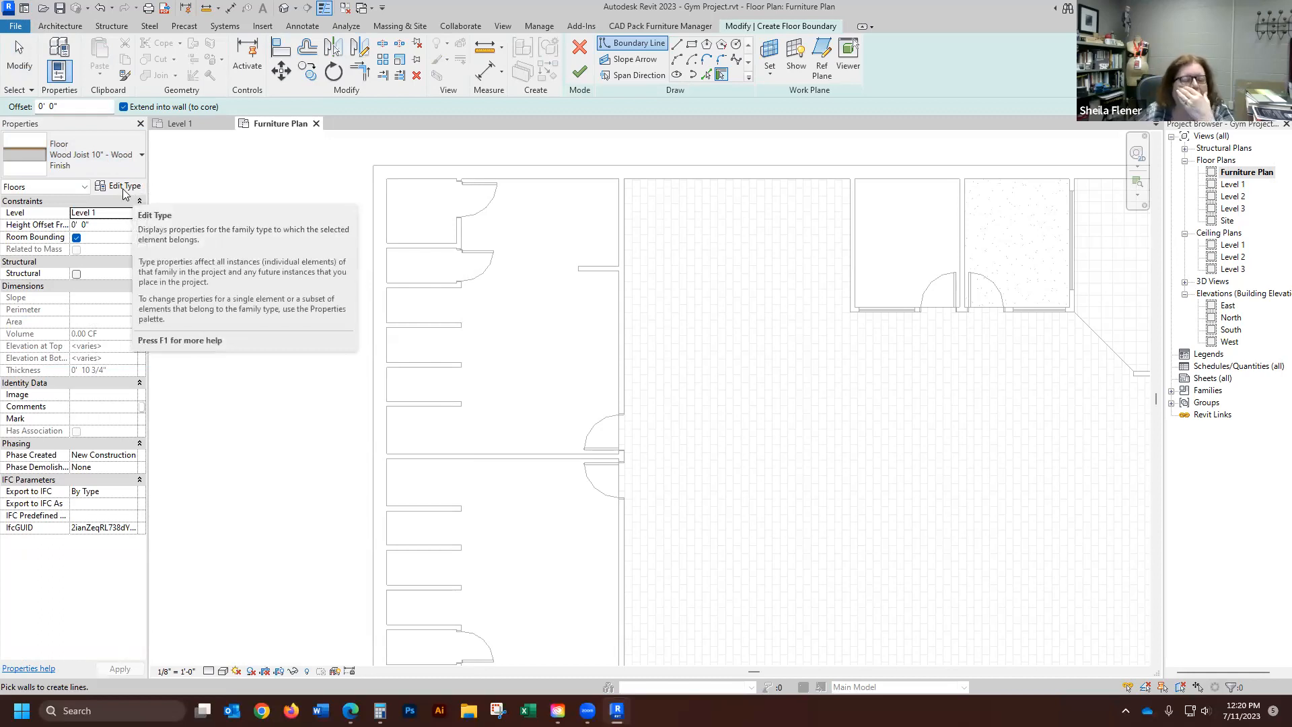
# - Create a new material for the Finish 1 [4] layer in the floor type's structure, in place of Oak Flooring
pyautogui.click(124, 191)
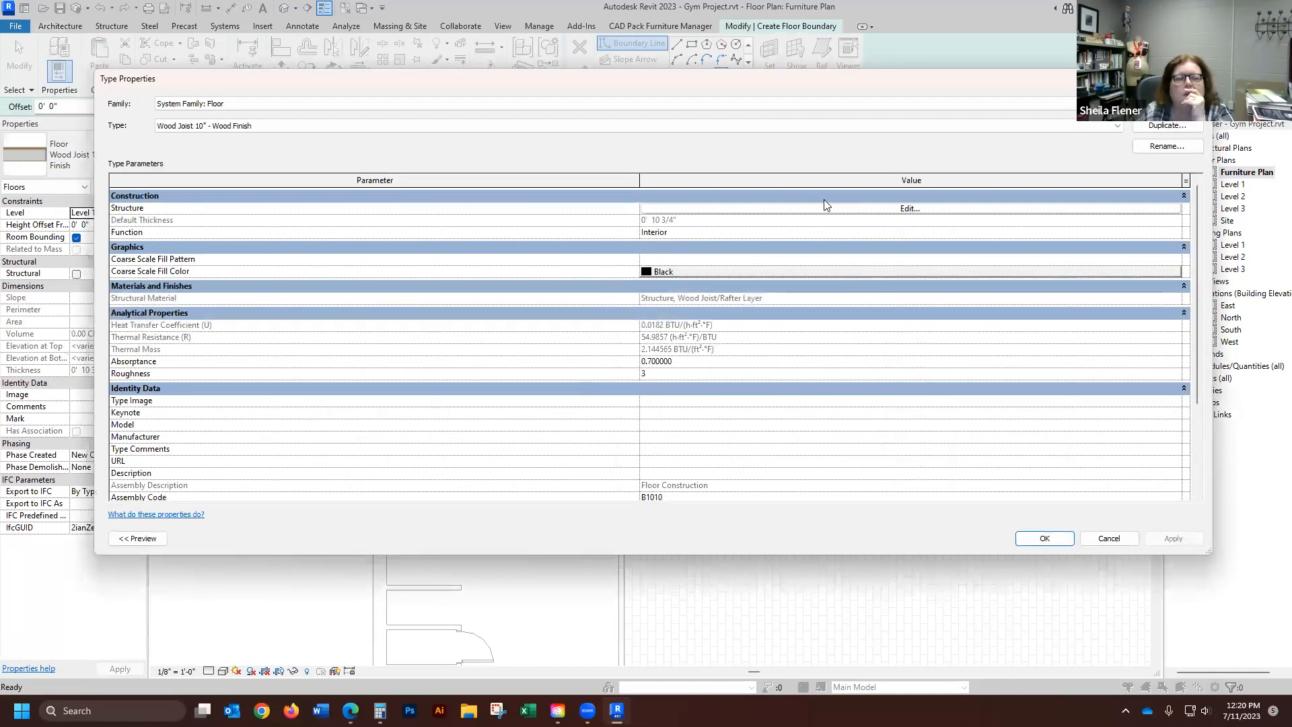
pyautogui.click(905, 210)
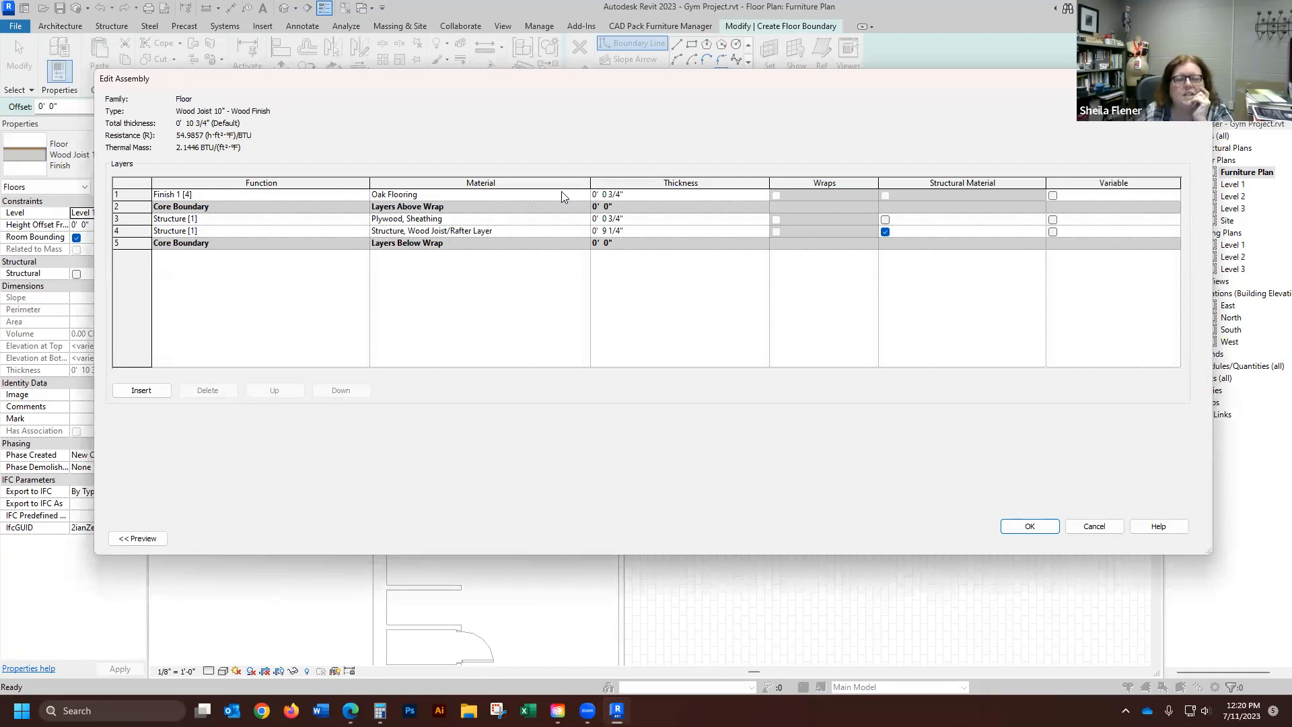
pyautogui.click(587, 195)
pyautogui.click(588, 195)
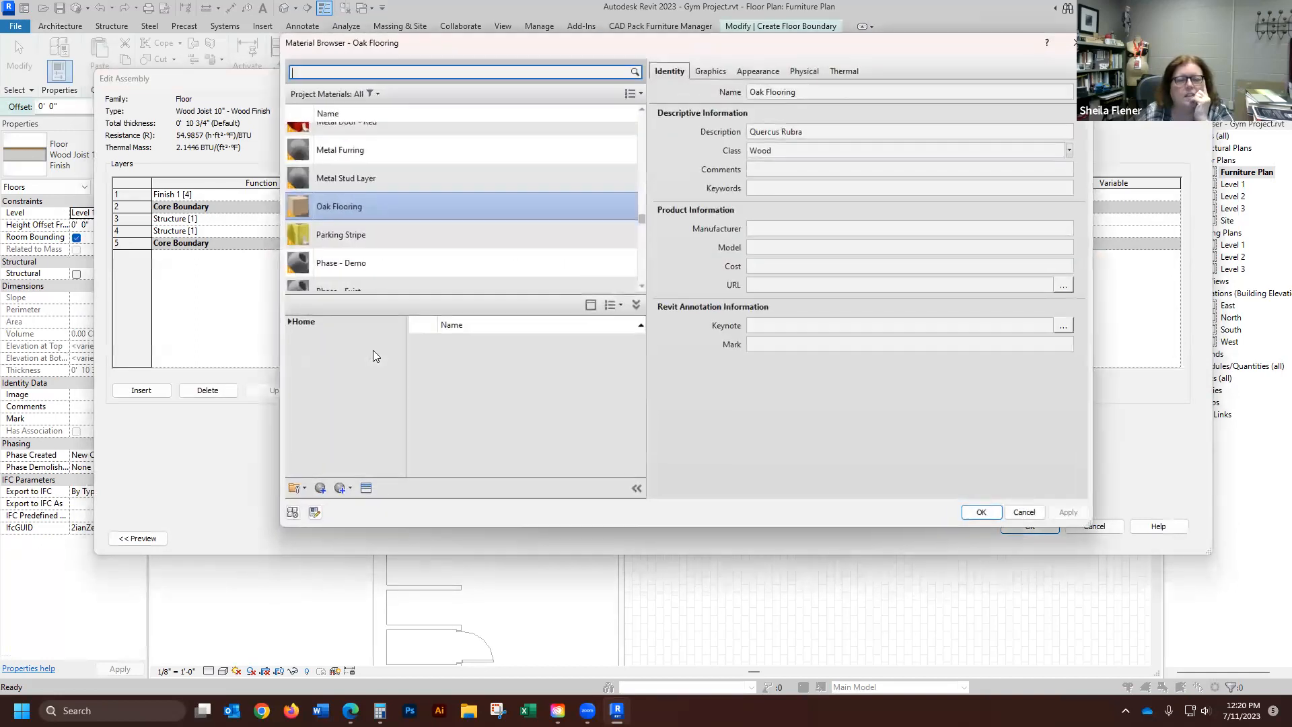
pyautogui.click(321, 493)
pyautogui.click(357, 506)
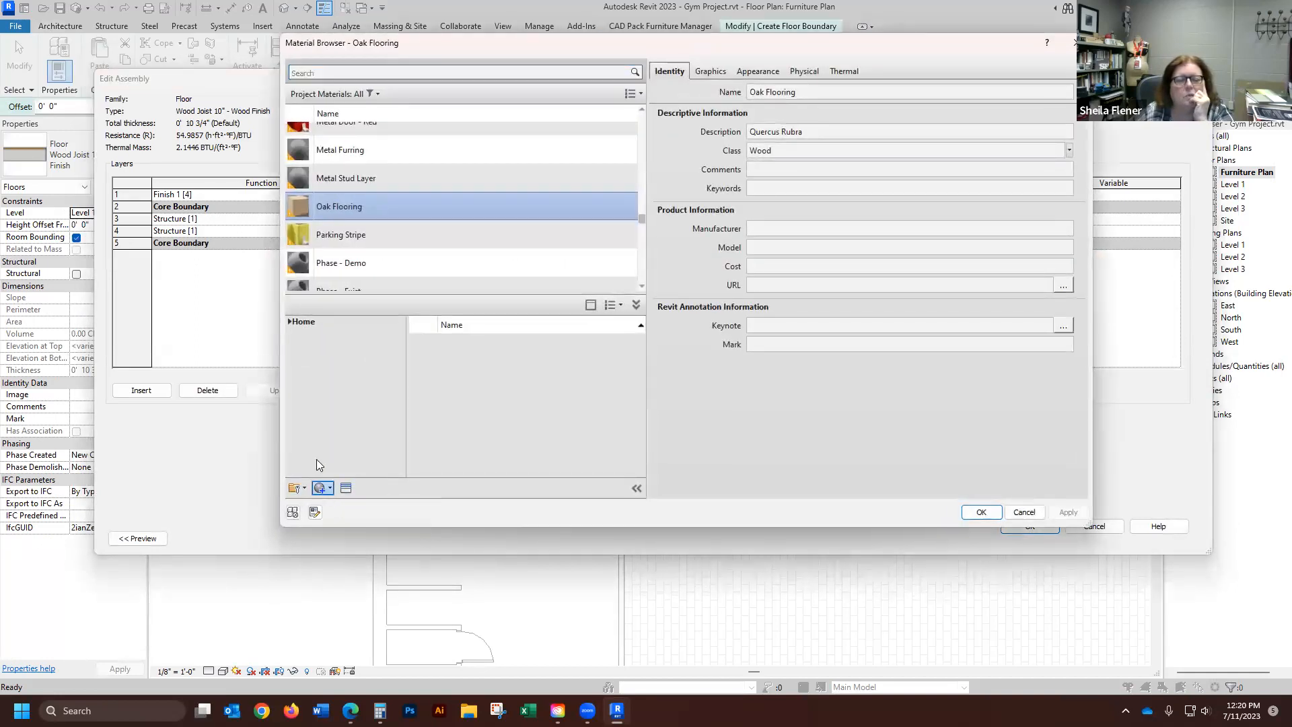
# - Rename the new material as 1-Yoga Flooring
pyautogui.rightClick(357, 192)
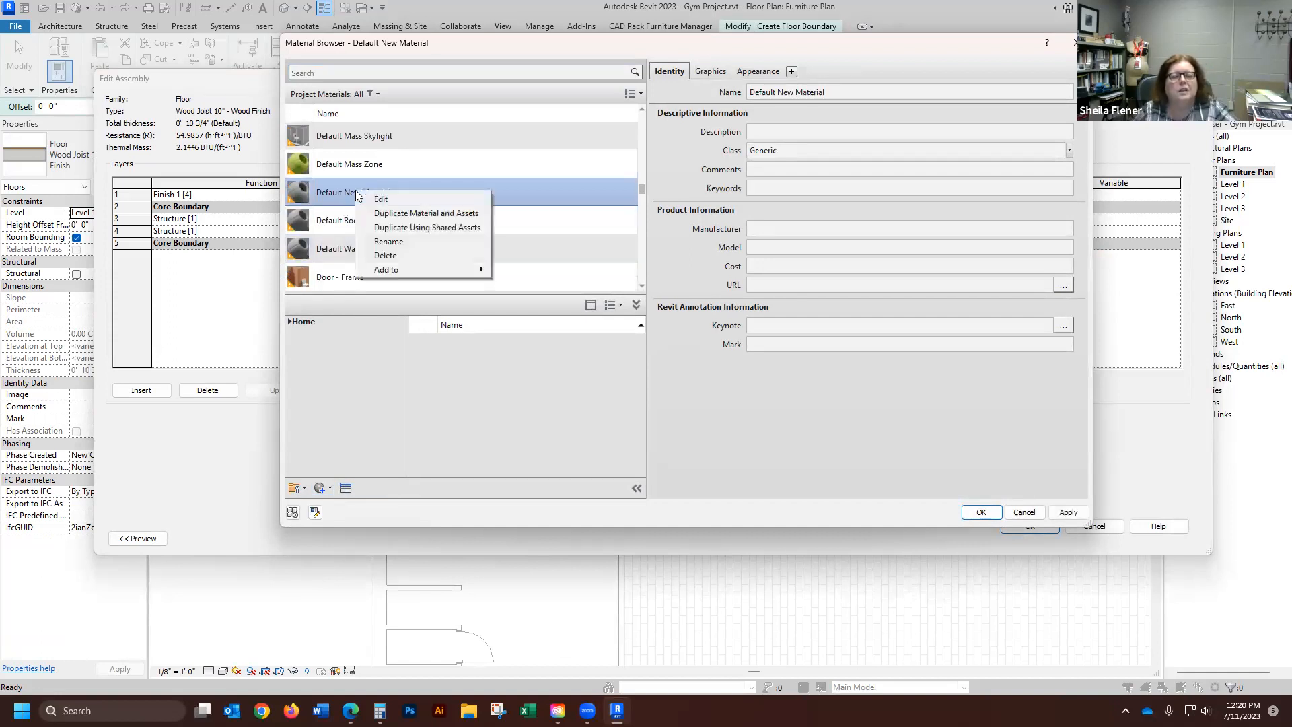
pyautogui.click(387, 241)
pyautogui.write('1-Y')
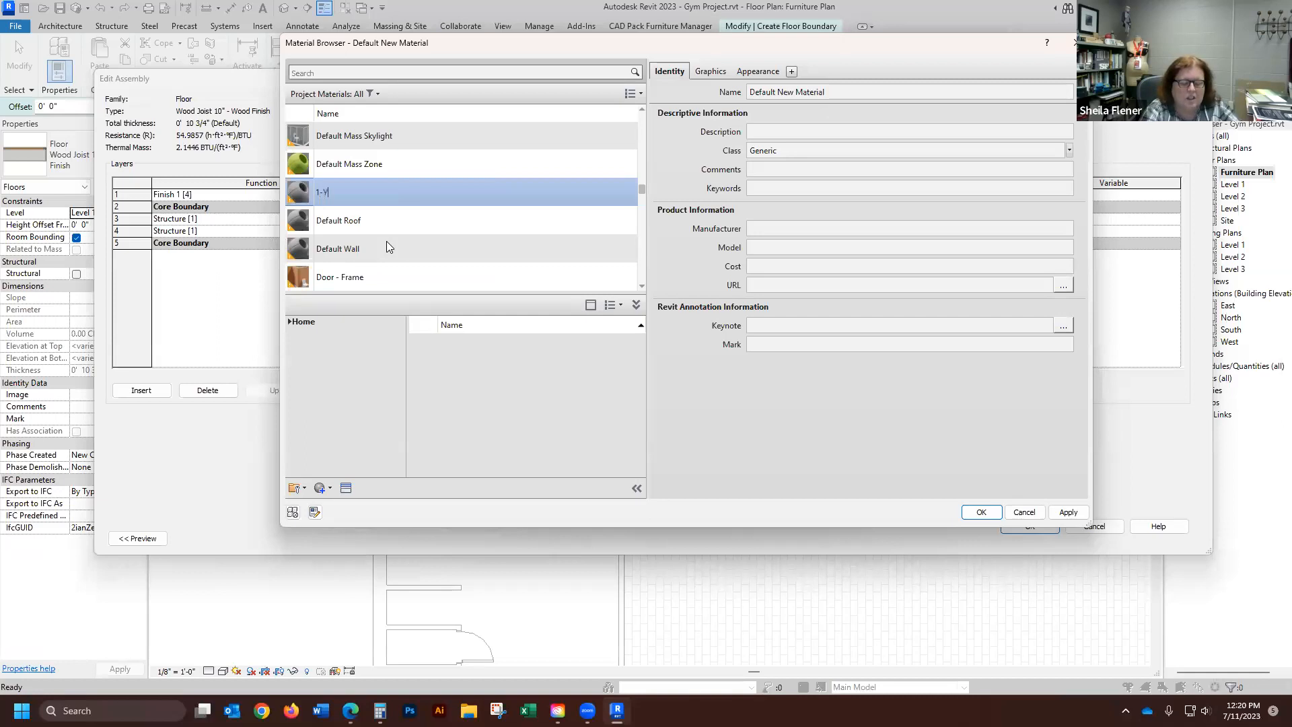
pyautogui.write('ofa Flo')
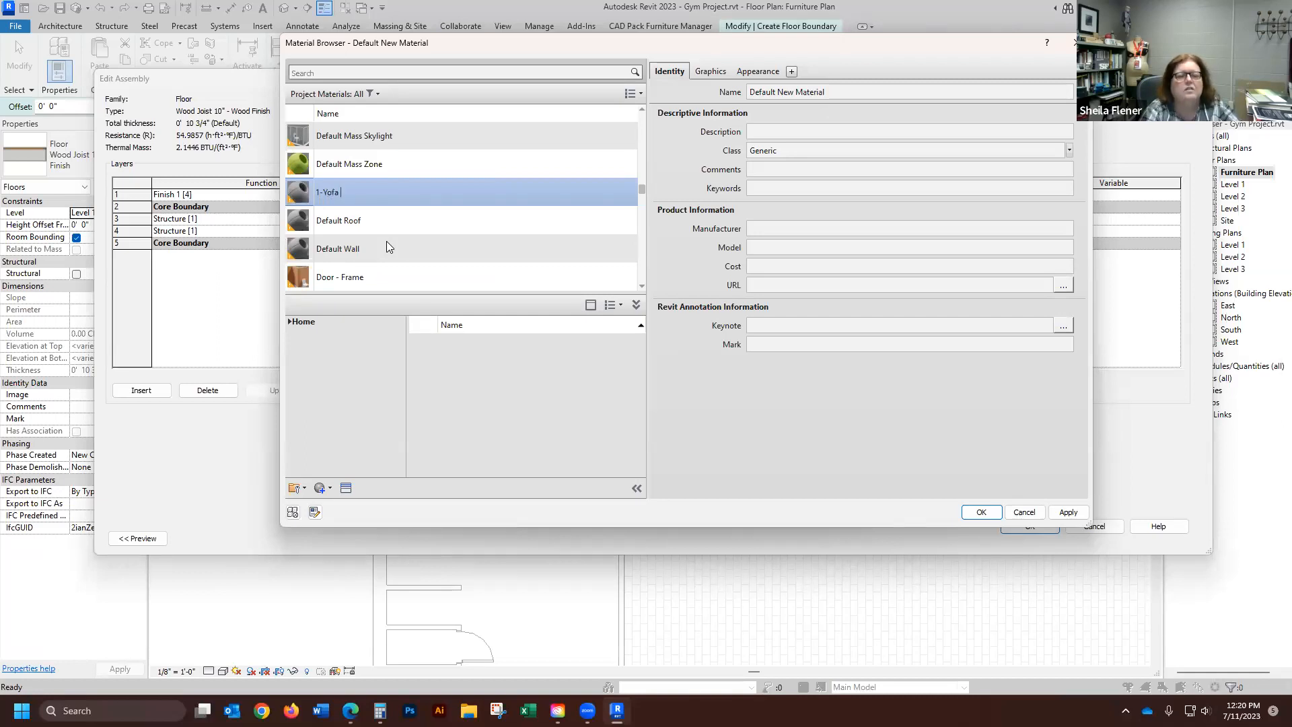
pyautogui.press('BackSpace')
pyautogui.press('BackSpace')
pyautogui.press('BackSpace')
pyautogui.press('BackSpace')
pyautogui.press('BackSpace')
pyautogui.press('BackSpace')
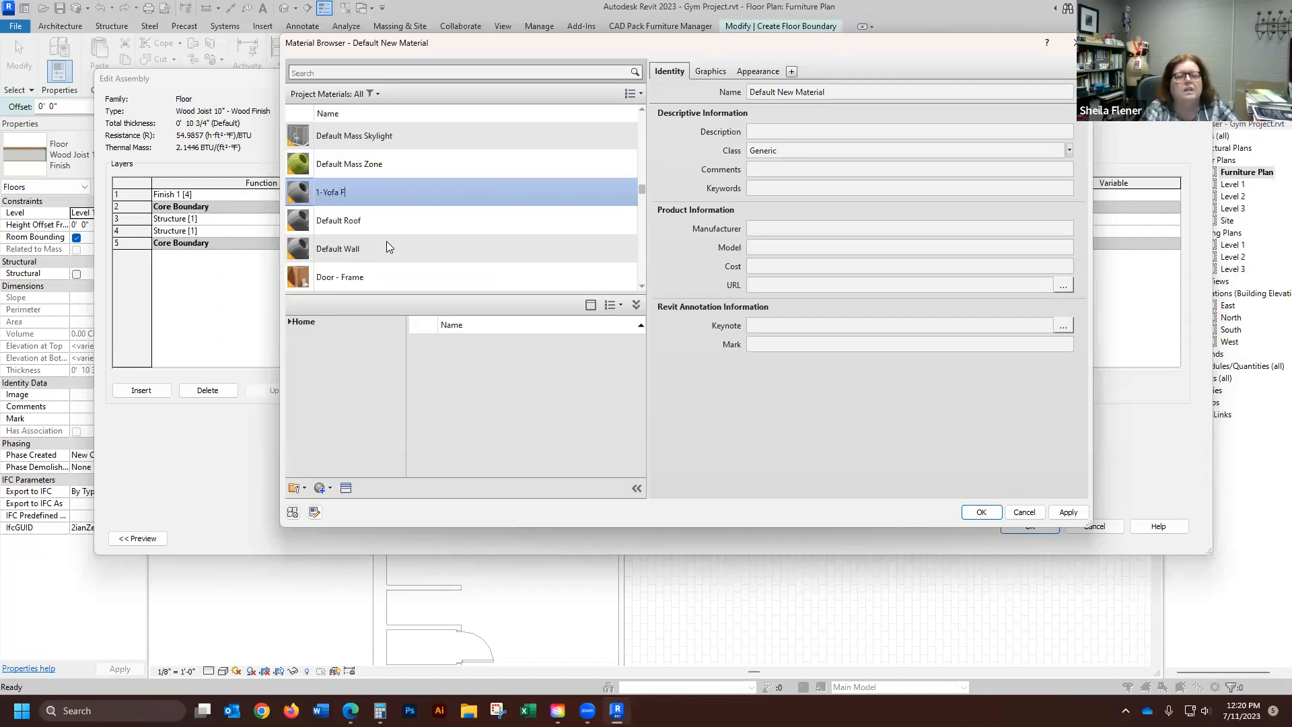
pyautogui.write('ga Flooring')
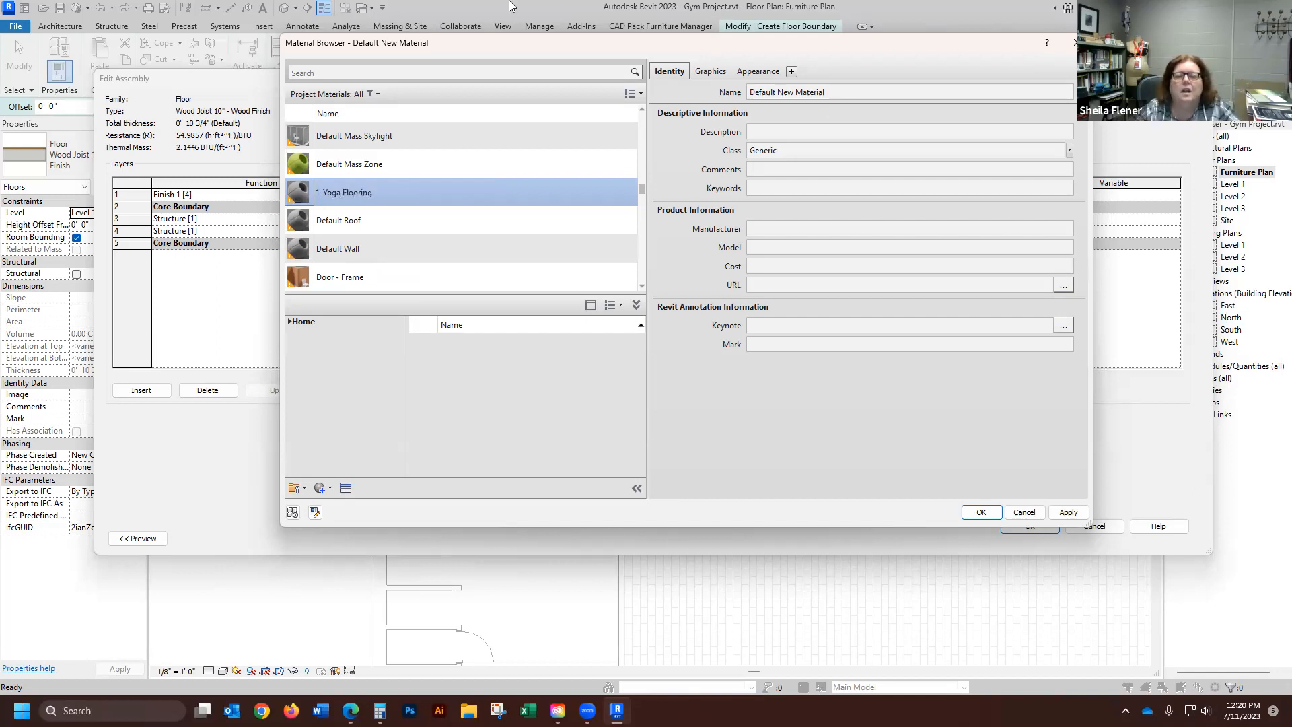
# - Set the yoga flooring material's class to Wood and its keynote to 09 64 00.A2, 1x4 Wood Flooring
pyautogui.click(1070, 151)
pyautogui.click(1069, 151)
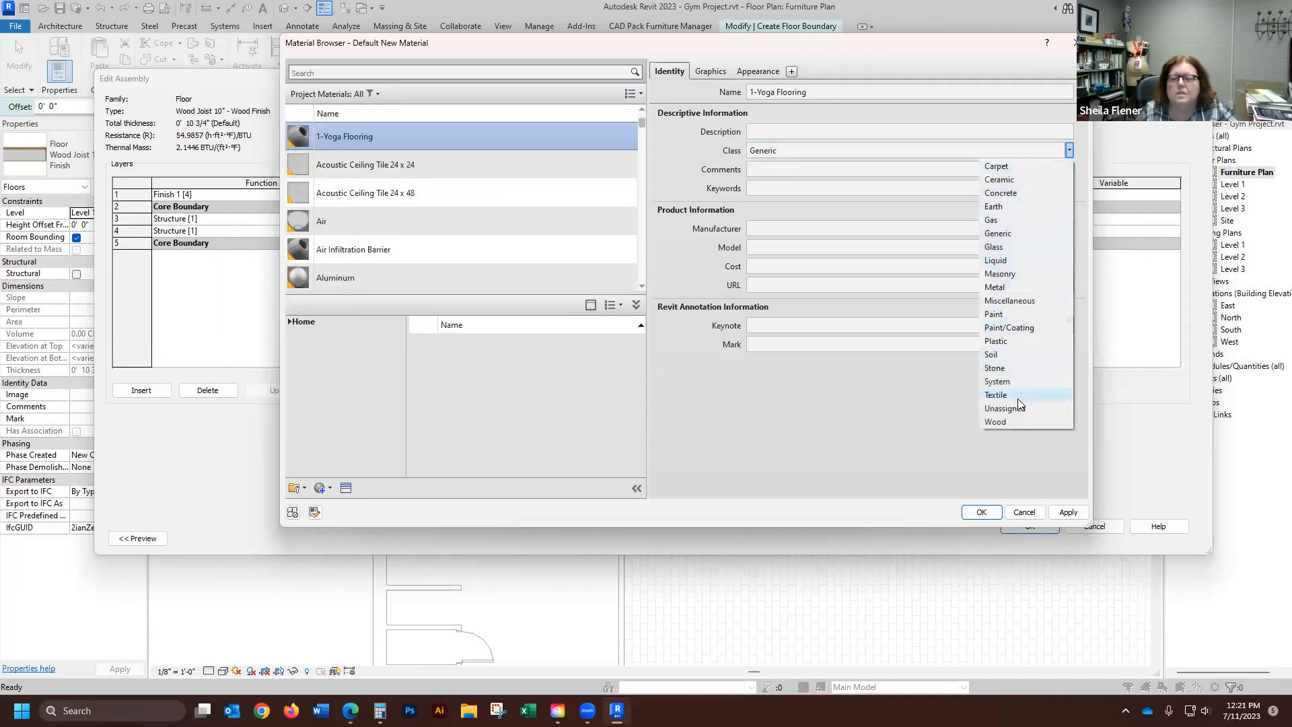
pyautogui.click(1001, 422)
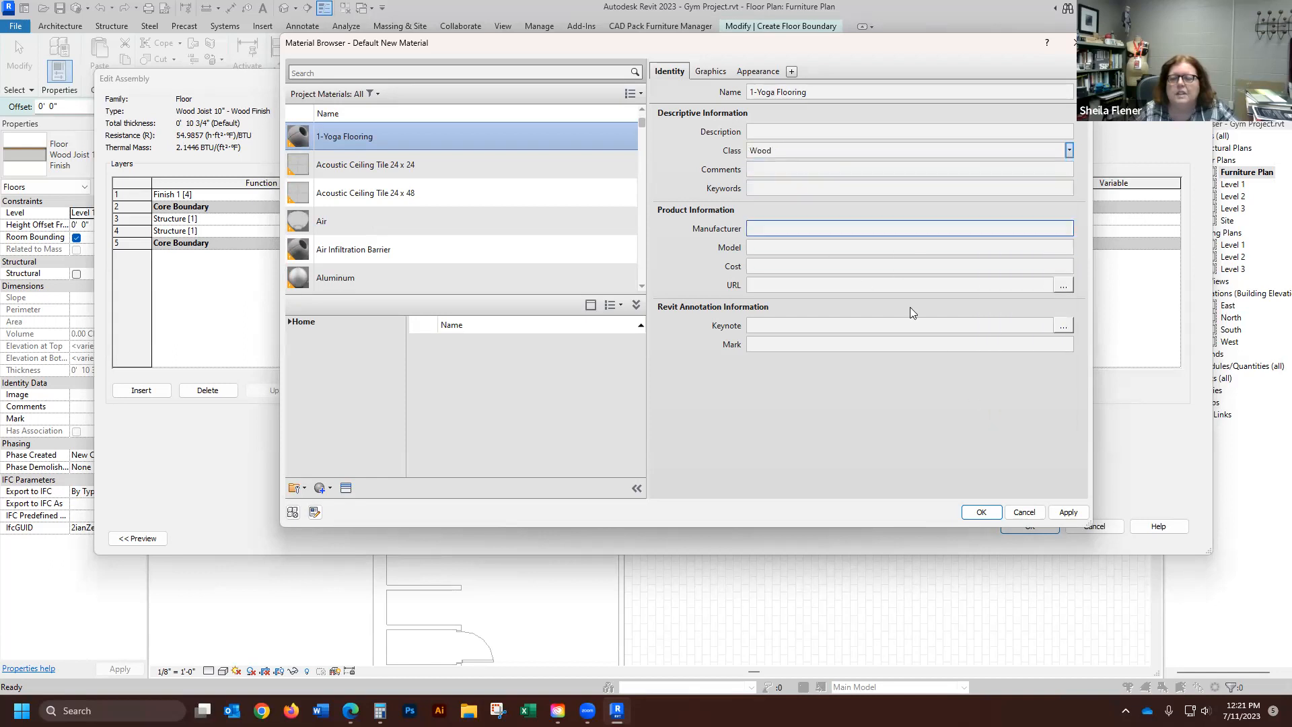
pyautogui.click(1062, 328)
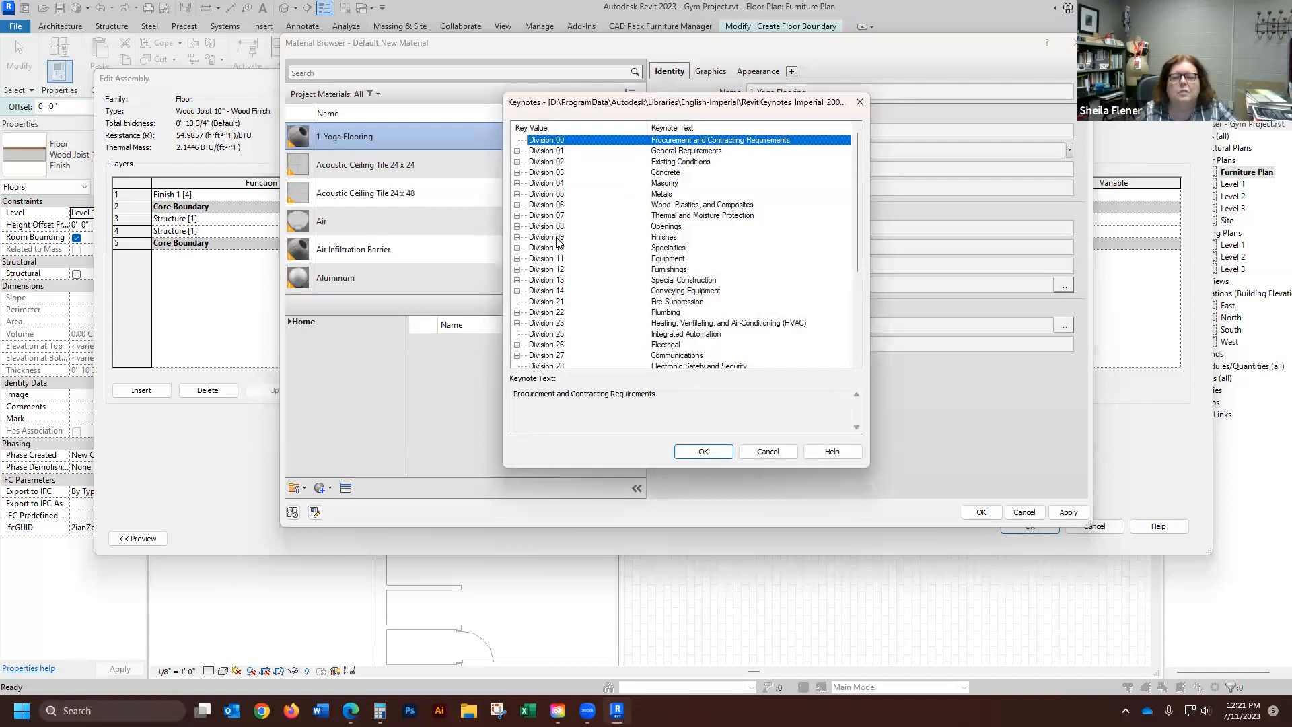
pyautogui.click(517, 236)
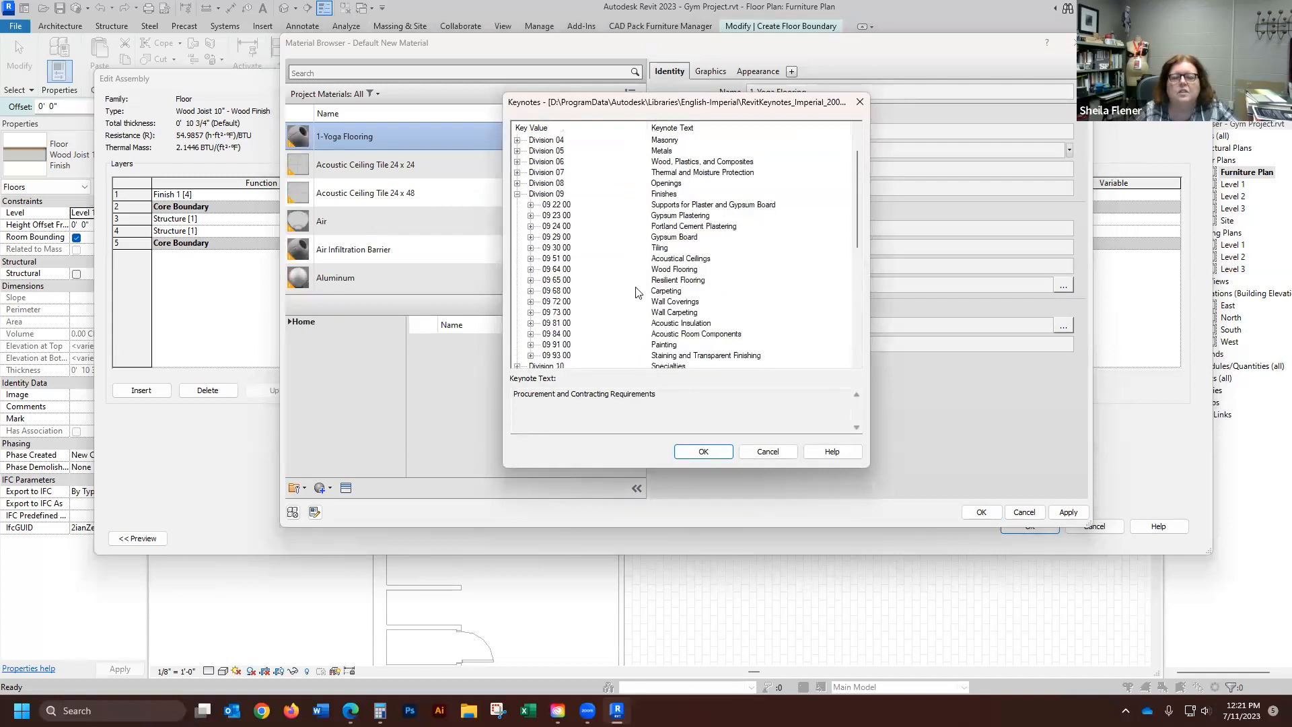
pyautogui.click(531, 270)
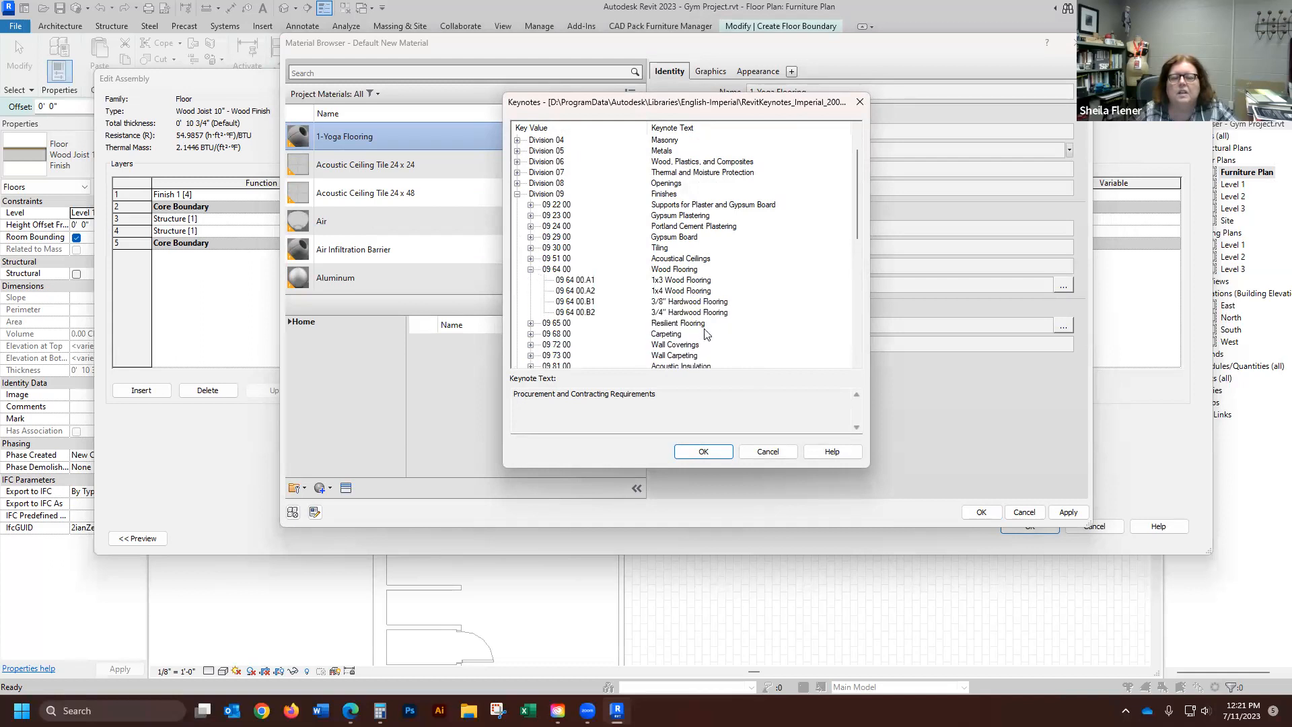
pyautogui.click(681, 291)
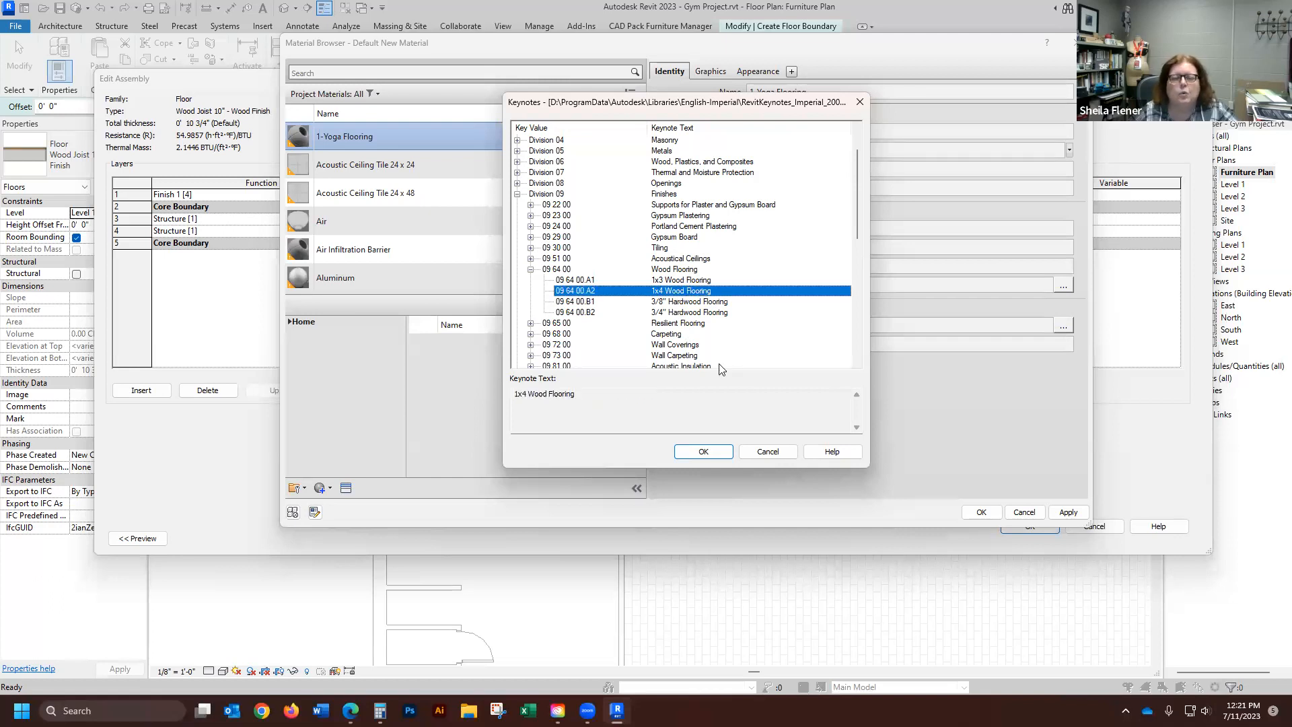
pyautogui.click(702, 453)
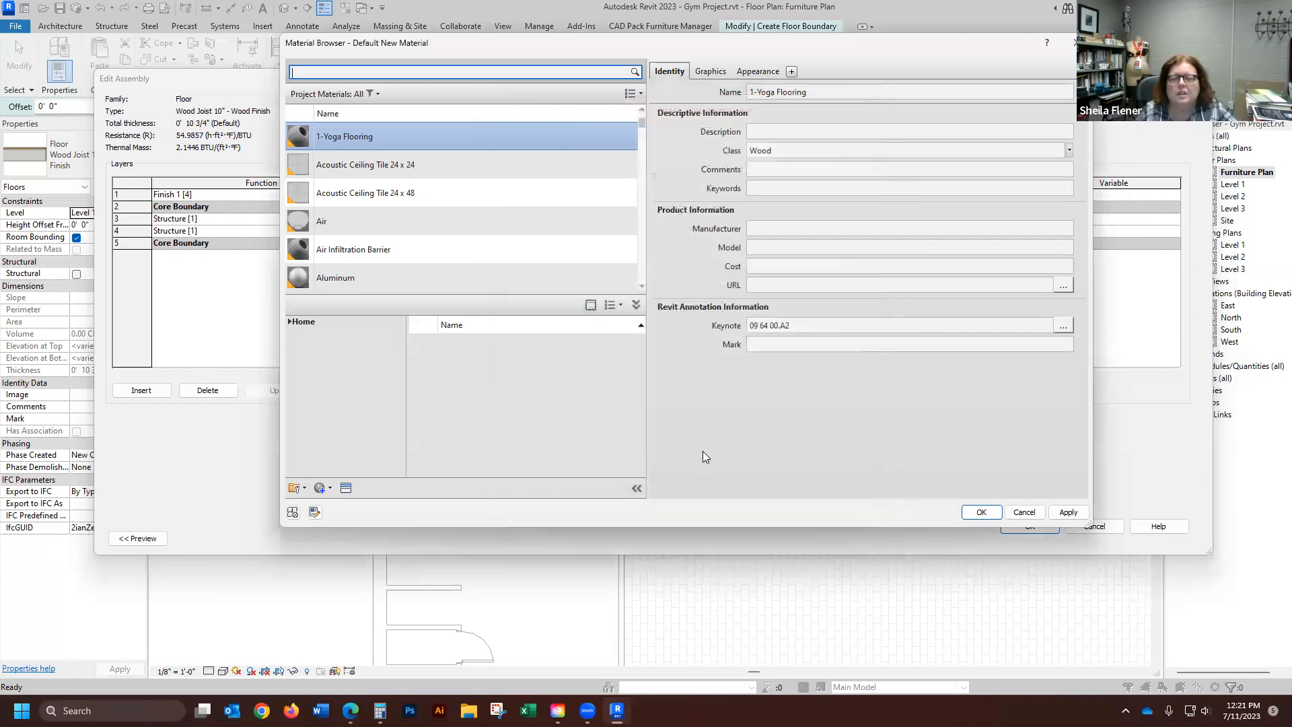
# - Assign the 4" Parallel model pattern as the material's surface foreground and accept the material, structure and floor type settings
pyautogui.click(709, 73)
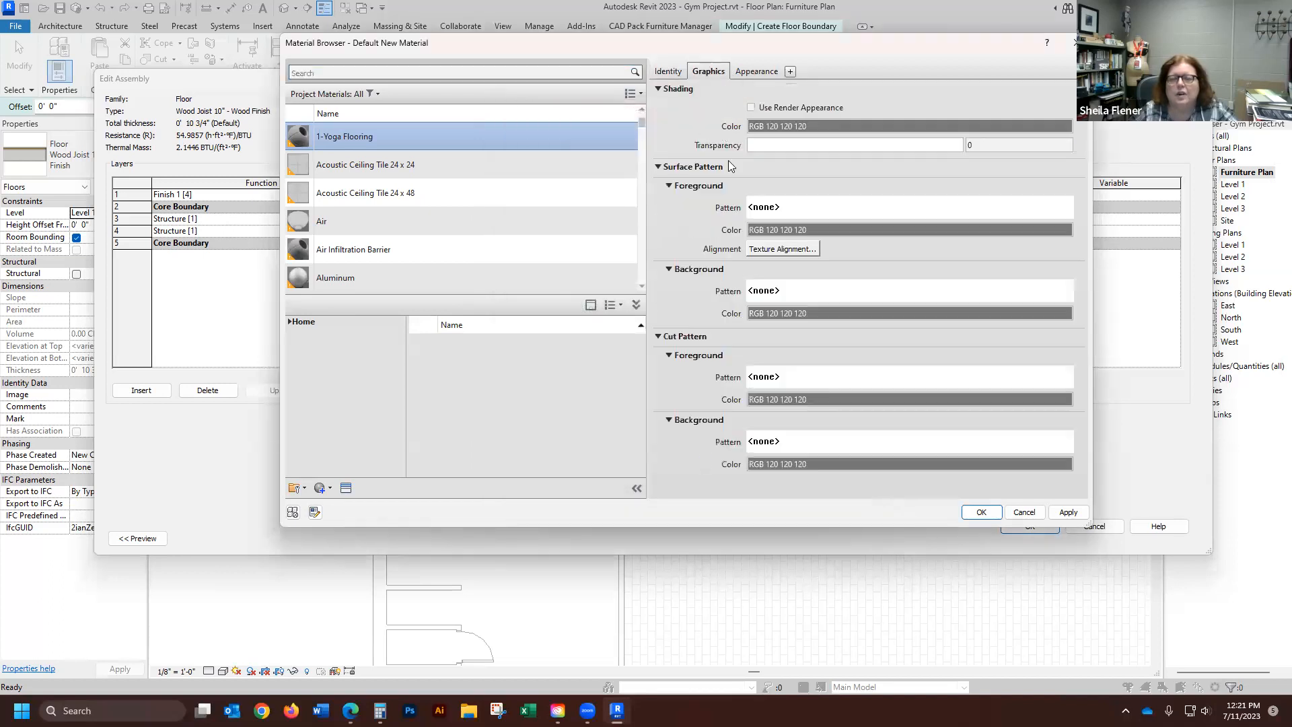
pyautogui.click(766, 208)
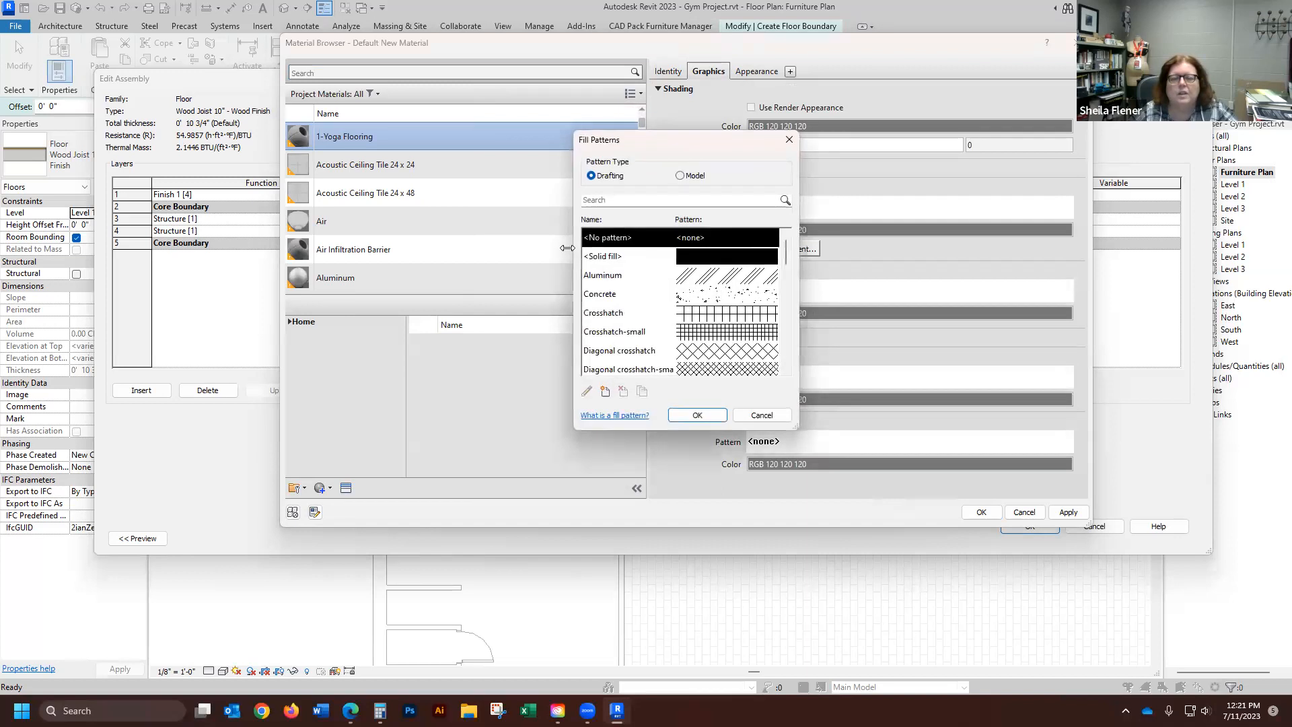
pyautogui.click(680, 176)
pyautogui.click(694, 296)
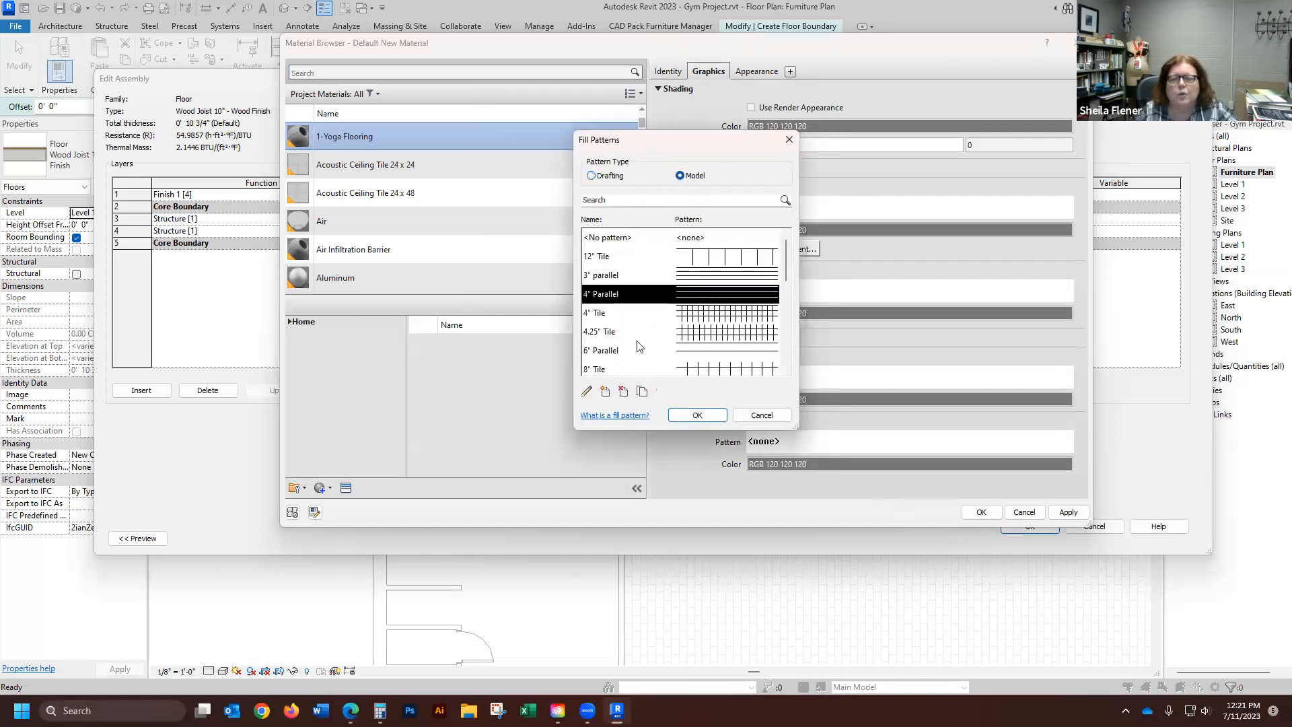
pyautogui.click(697, 414)
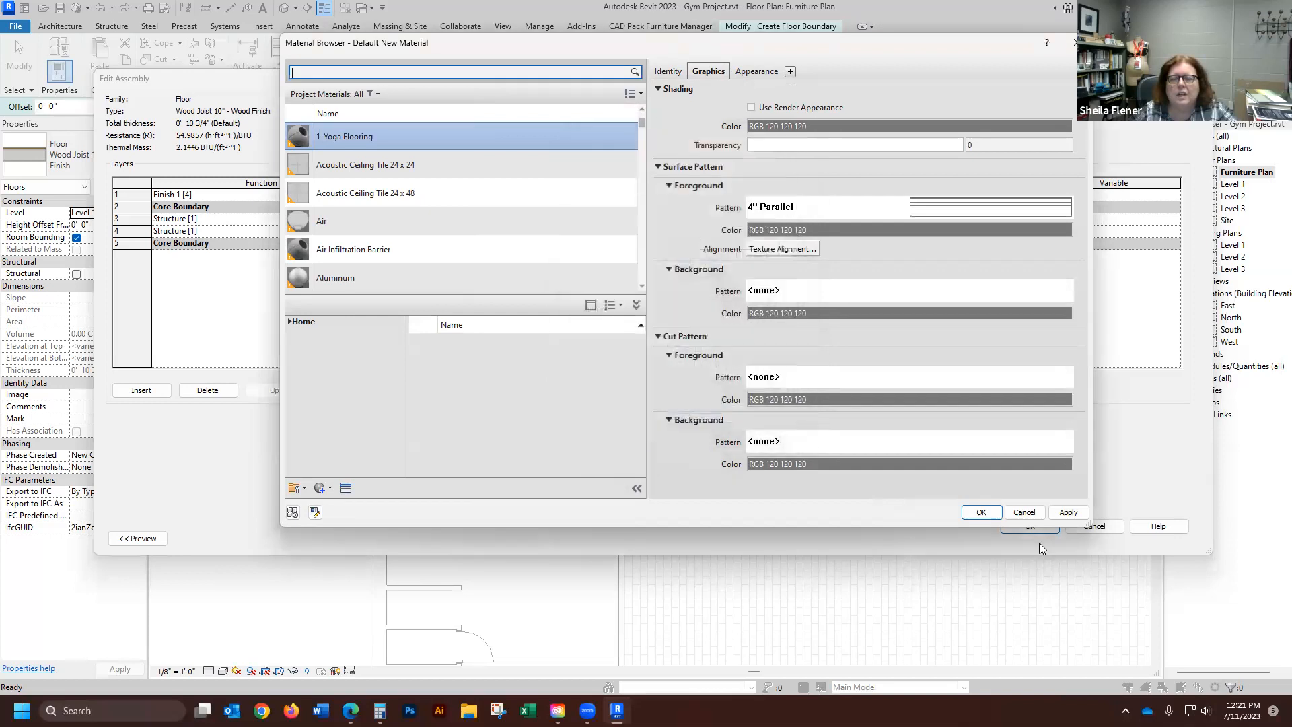
pyautogui.click(981, 512)
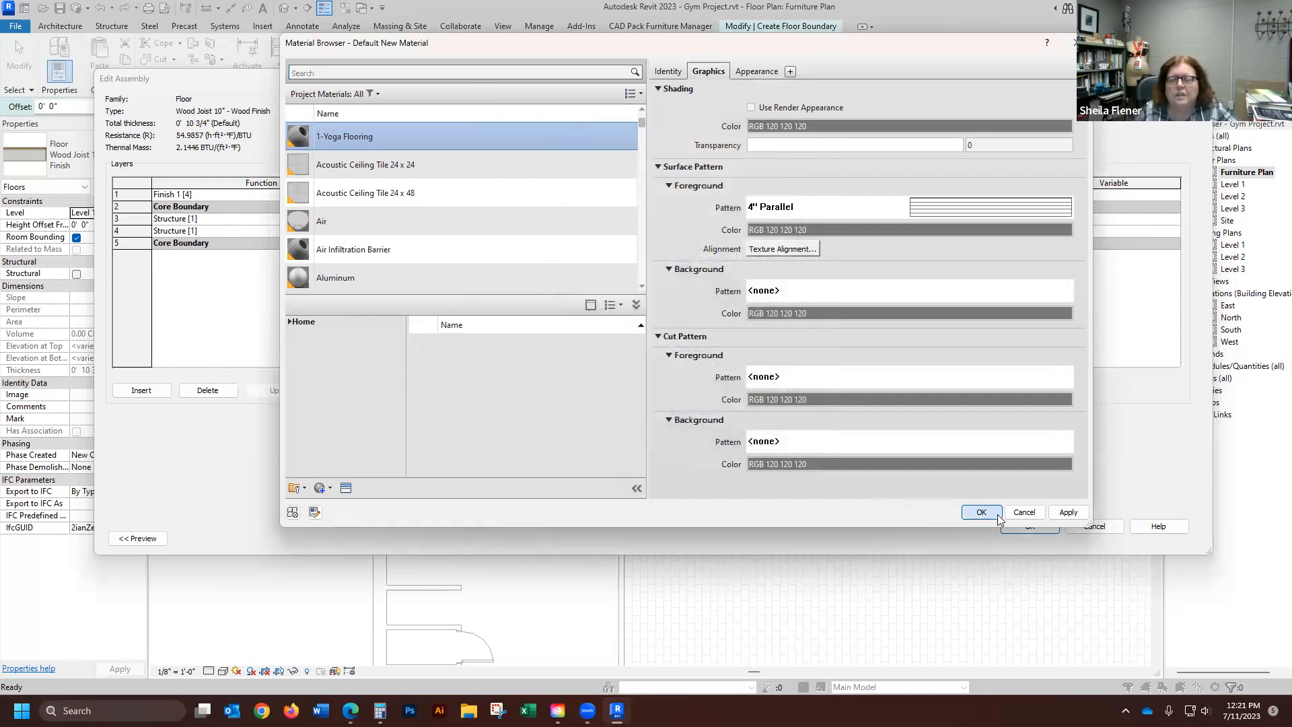
pyautogui.click(1036, 525)
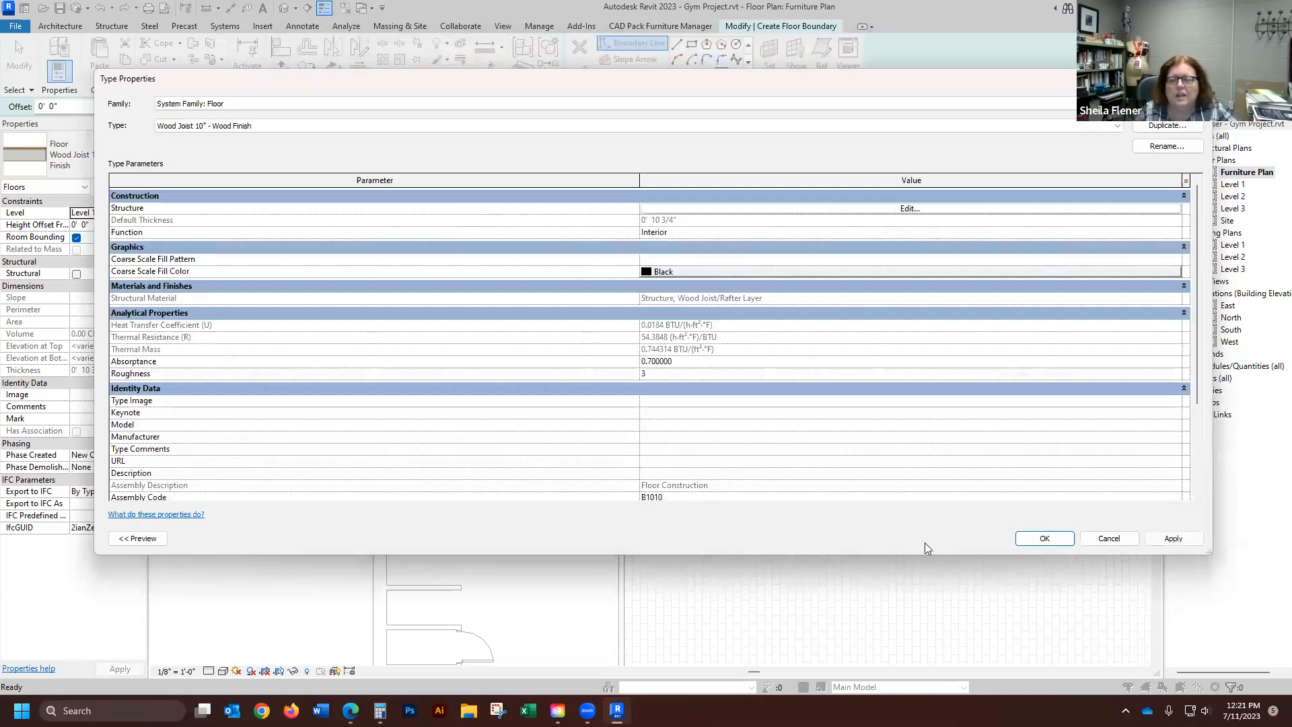
pyautogui.press('Return')
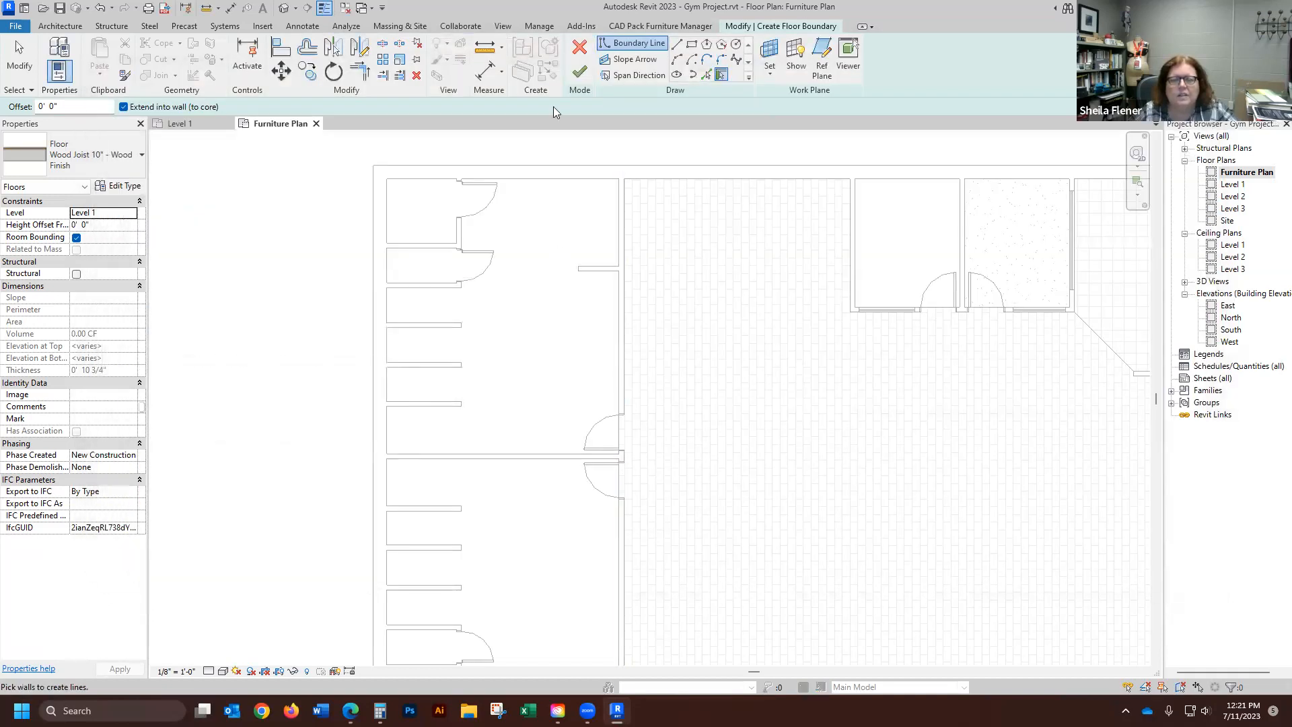
# - Sketch straight floor boundary lines around the lower-left yoga room along its inner wall faces, closing across the diagonal double-door wall
pyautogui.scroll(-1, 404, 145)
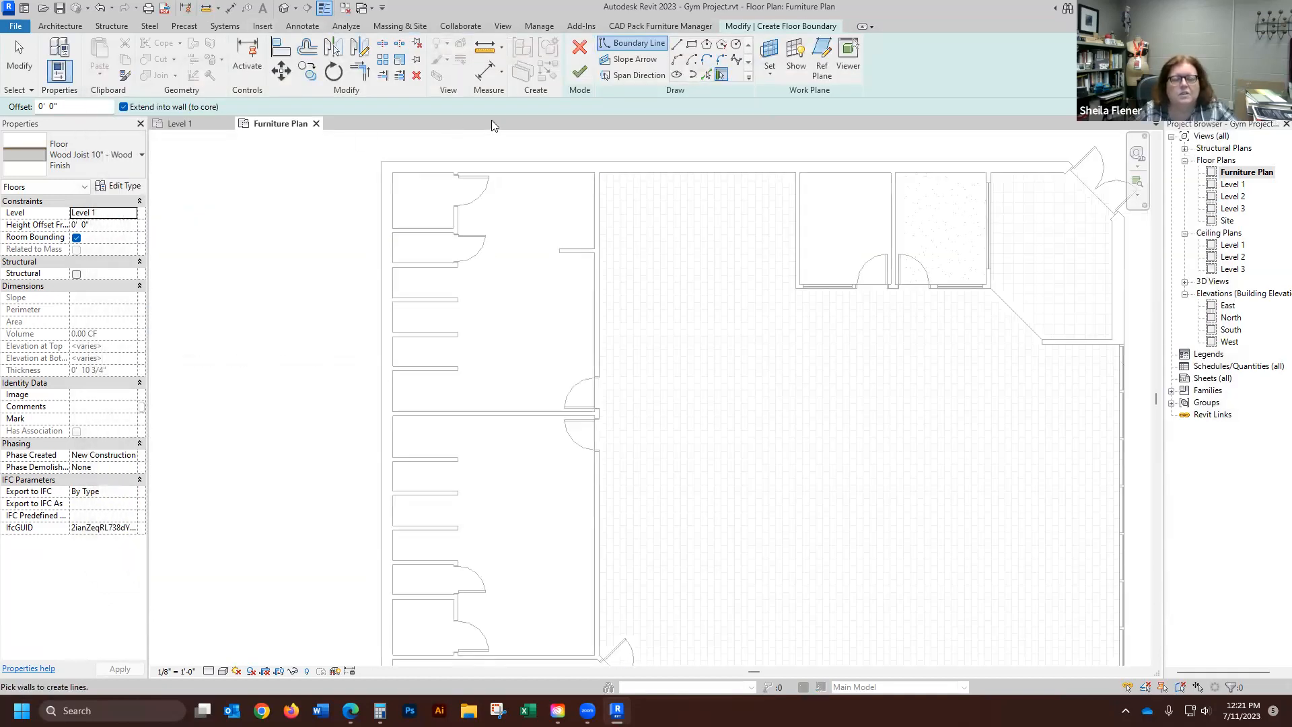
pyautogui.scroll(-3, 507, 257)
pyautogui.scroll(5, 522, 563)
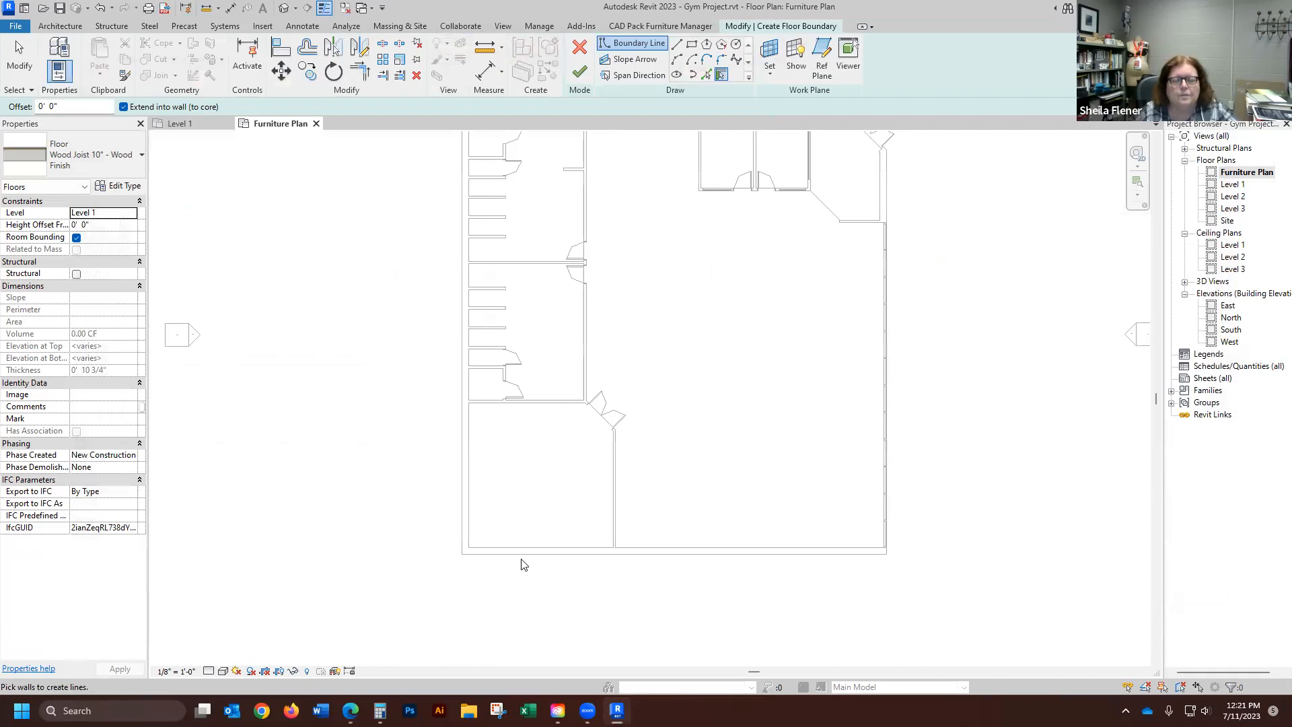
pyautogui.scroll(4, 533, 530)
pyautogui.scroll(-2, 518, 499)
pyautogui.scroll(1, 513, 417)
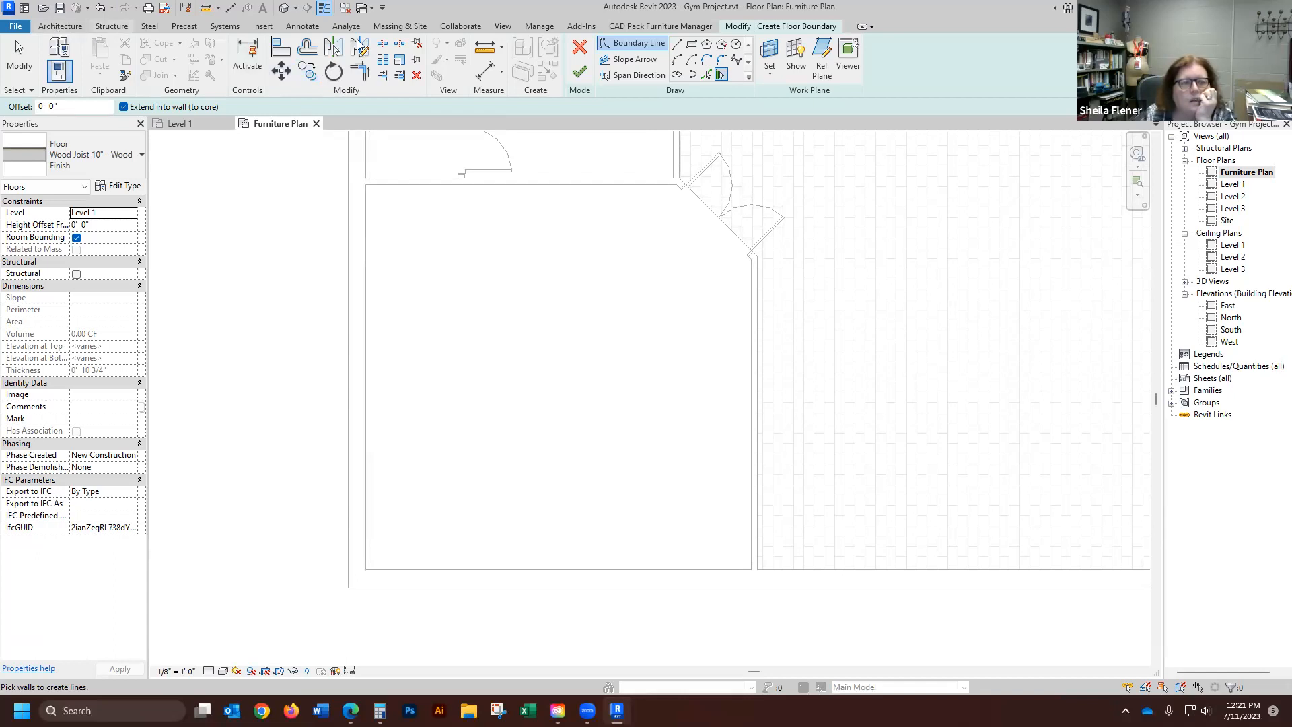
pyautogui.click(677, 49)
pyautogui.click(676, 179)
pyautogui.click(366, 184)
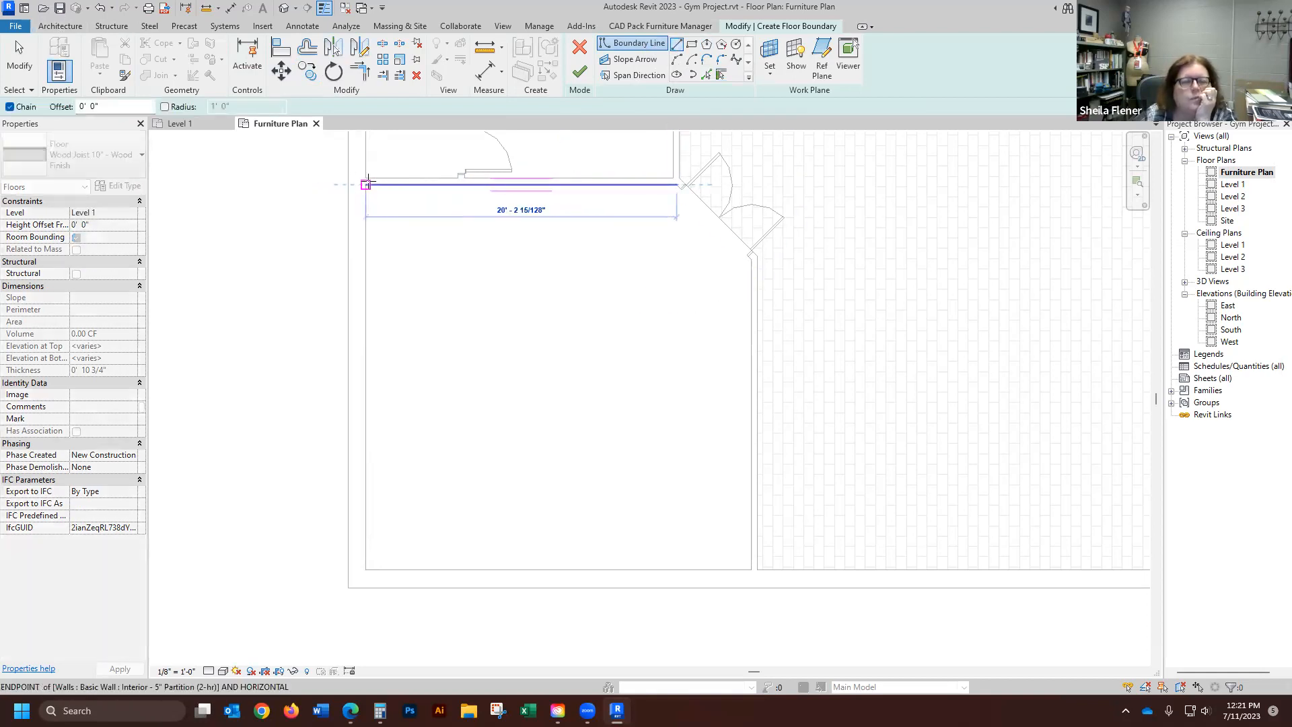
pyautogui.click(367, 570)
pyautogui.click(751, 570)
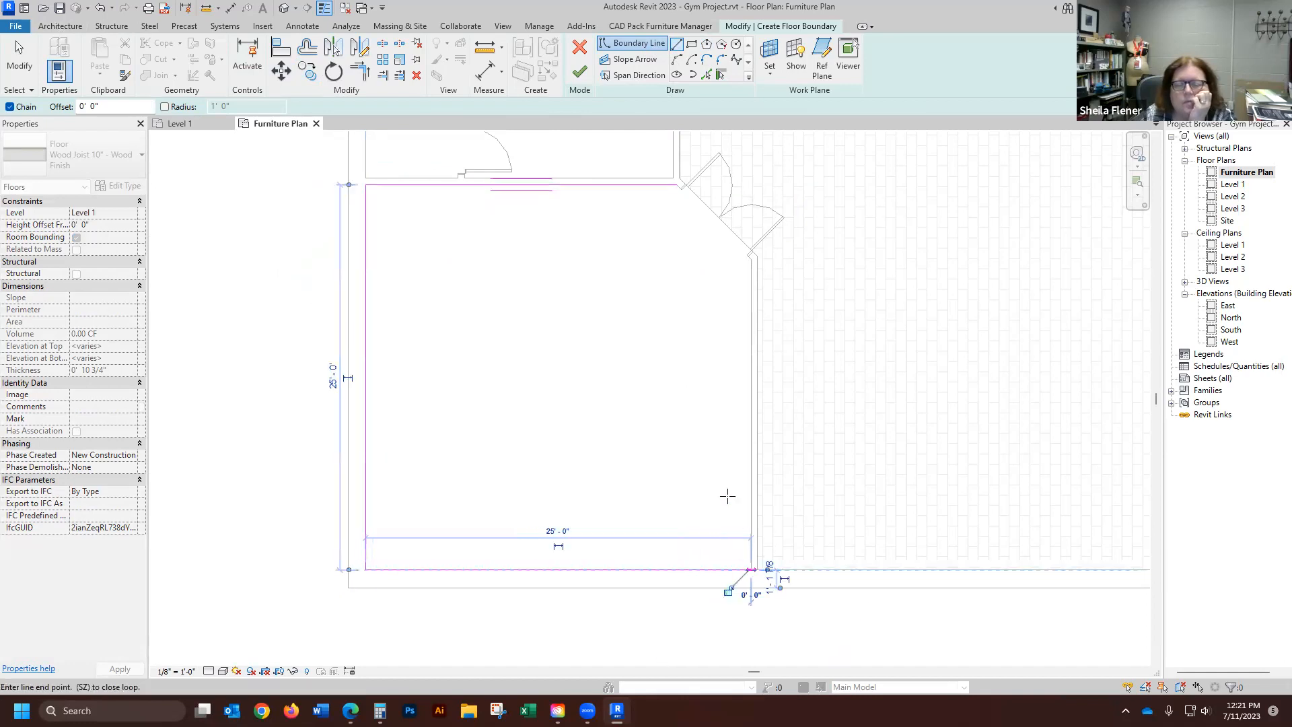
pyautogui.click(751, 259)
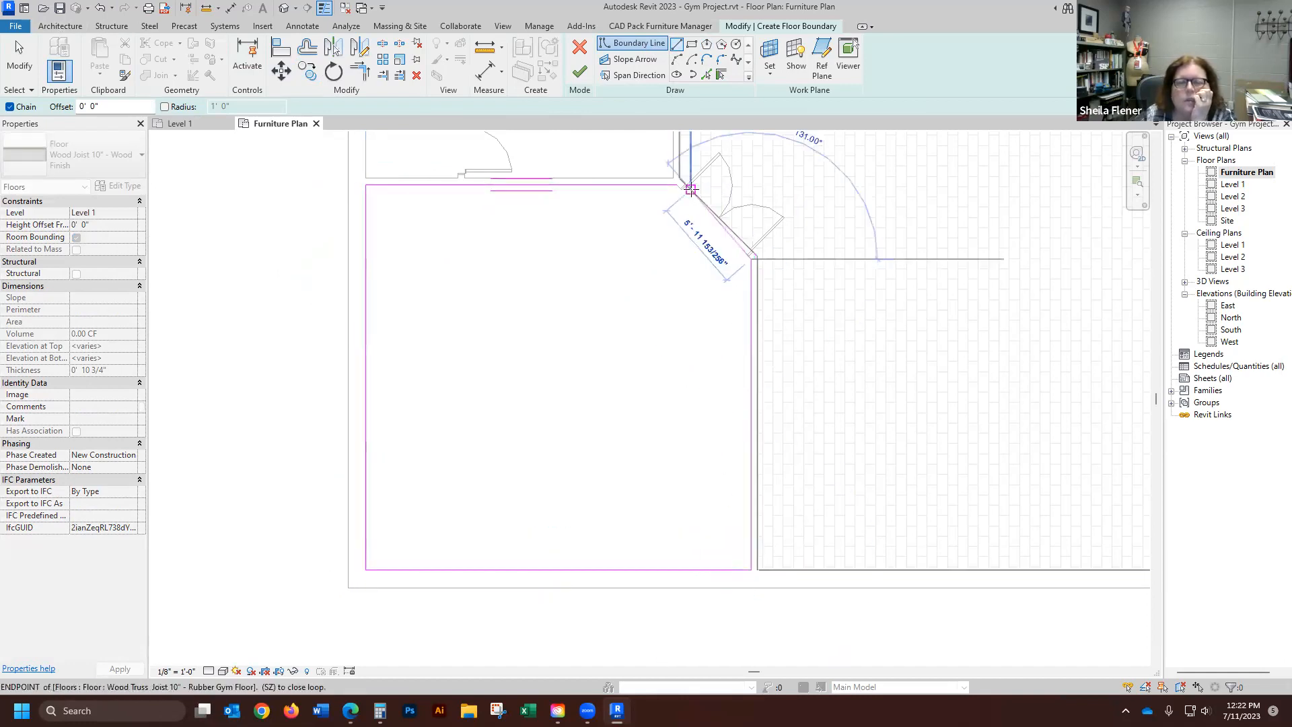
pyautogui.scroll(2, 677, 185)
pyautogui.click(676, 183)
pyautogui.scroll(3, 724, 179)
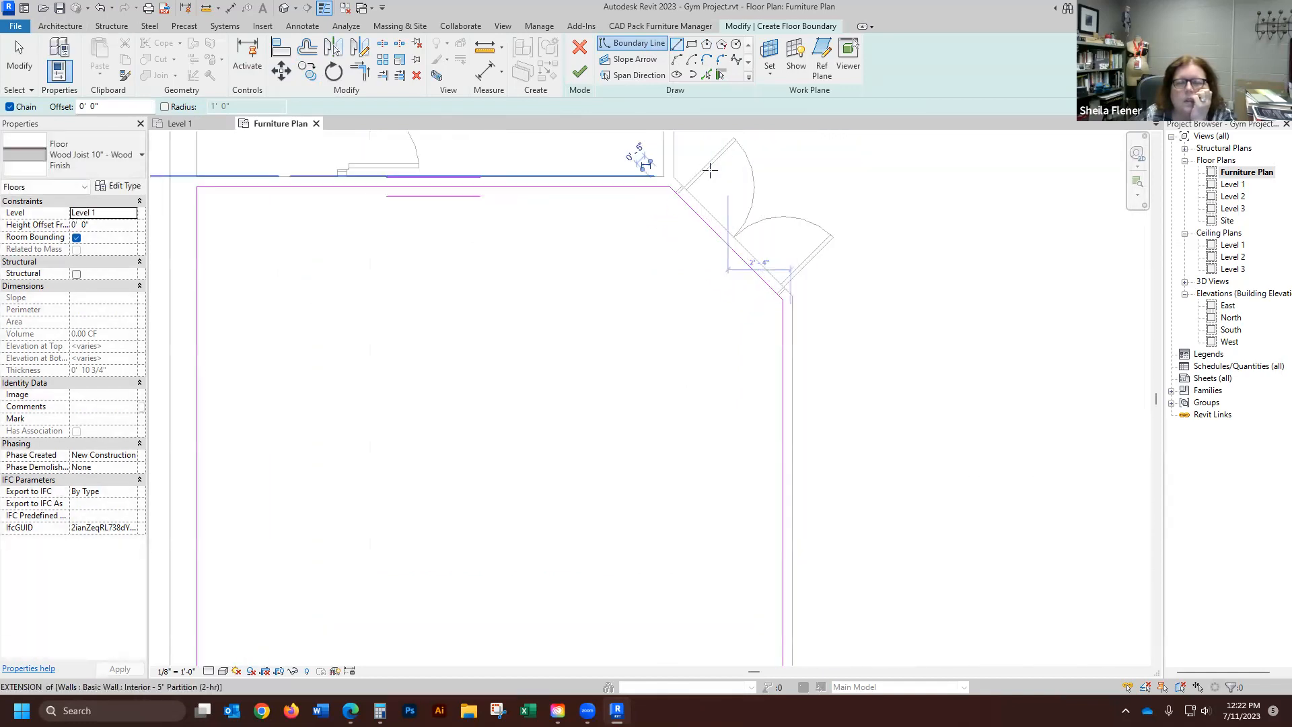
# - Shorten the diagonal boundary line from its upper end so that it stops at the lower jamb of the double door
pyautogui.click(18, 51)
pyautogui.scroll(2, 689, 279)
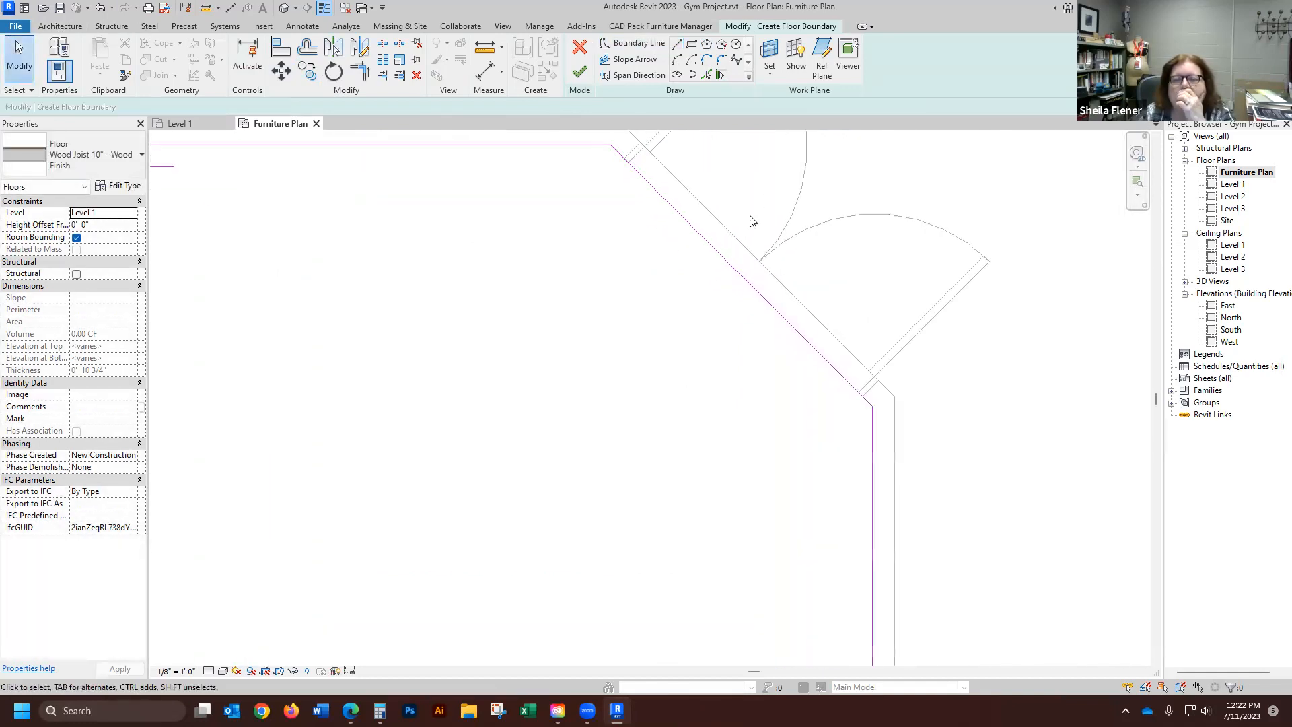
pyautogui.click(700, 239)
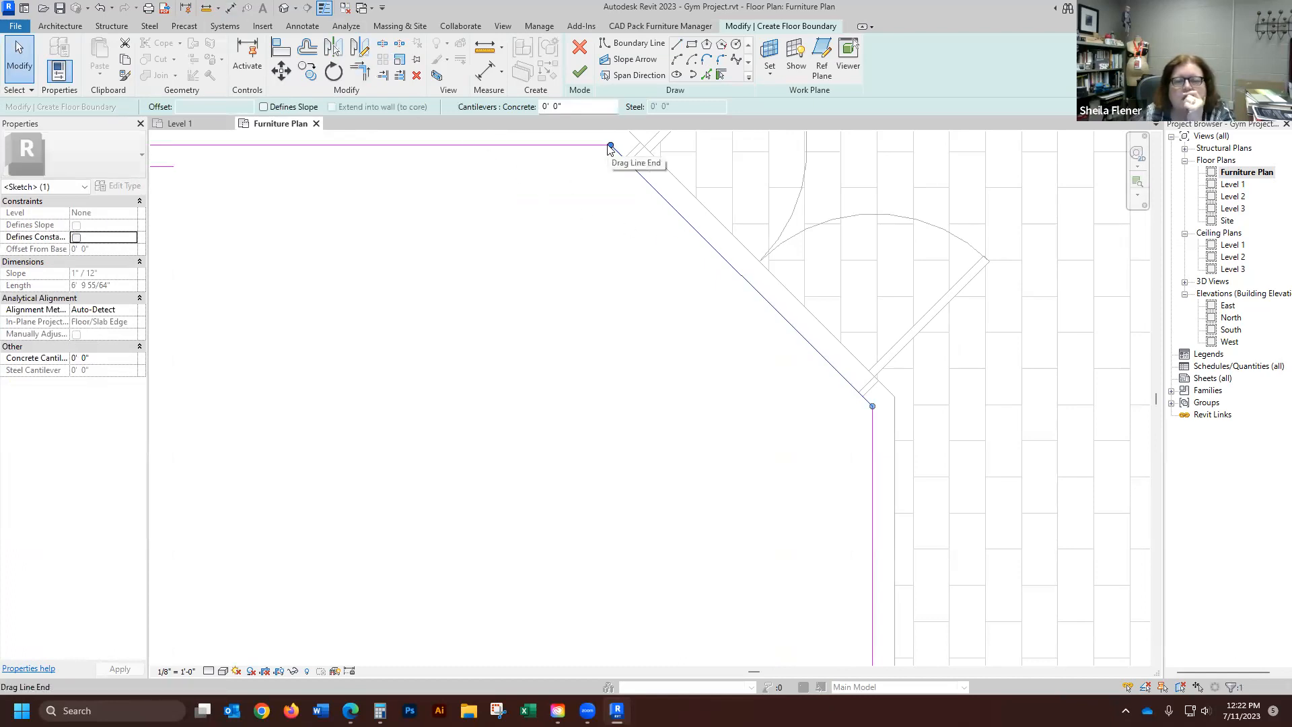
pyautogui.moveTo(611, 147)
pyautogui.mouseDown()
pyautogui.moveTo(794, 341)
pyautogui.moveTo(817, 383)
pyautogui.moveTo(863, 397)
pyautogui.mouseUp()
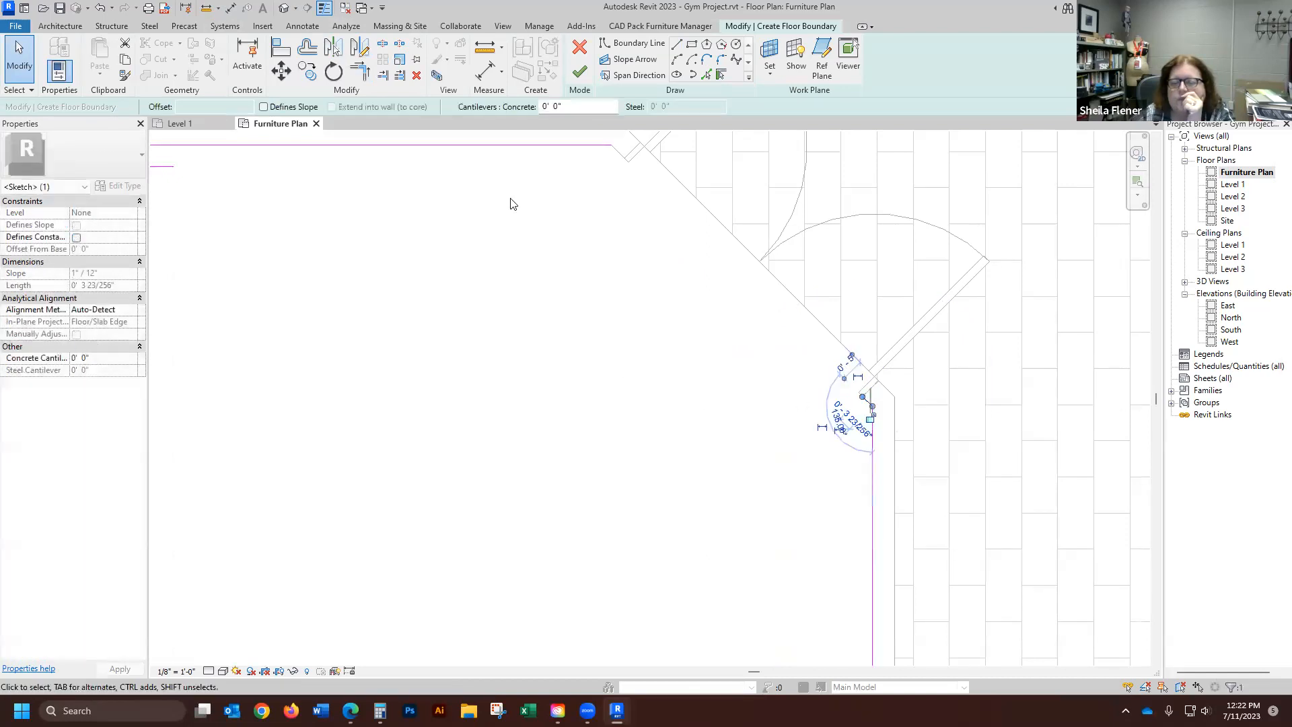
# - Draw boundary lines through the double-door opening, out along the lower jamb, across the outer wall face and back along the upper jamb
pyautogui.click(676, 44)
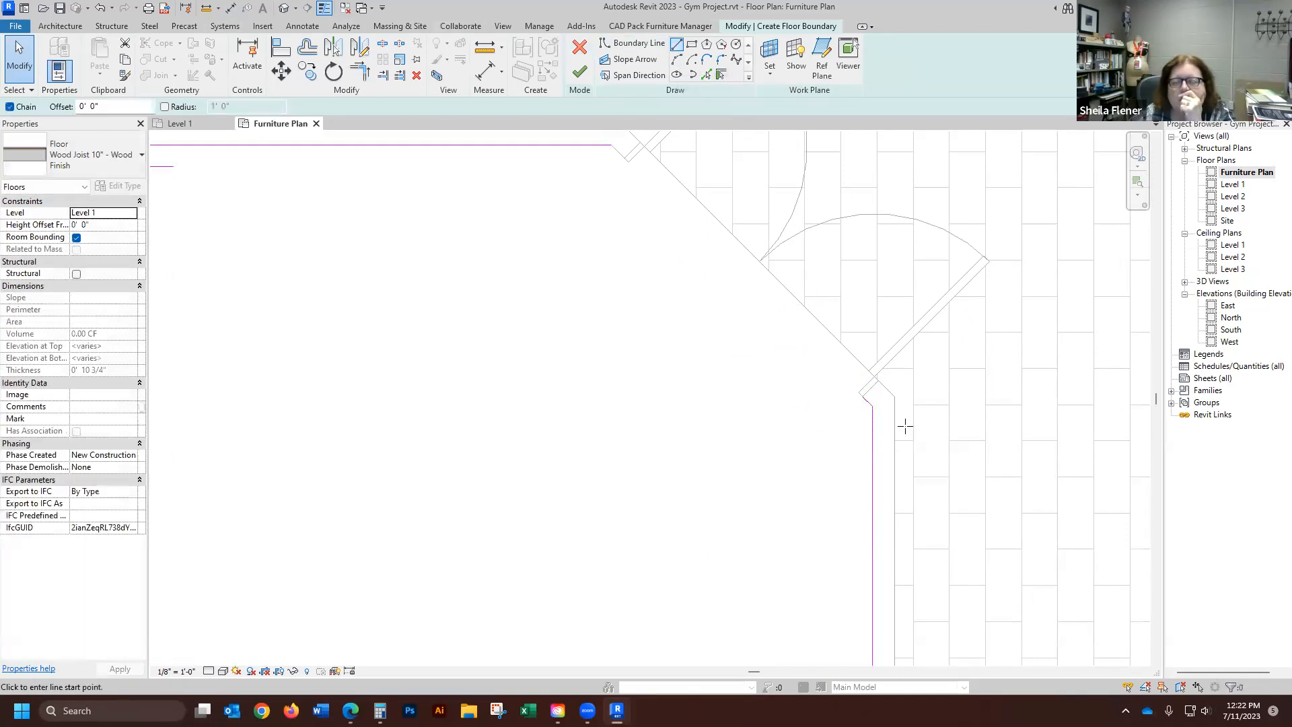
pyautogui.scroll(3, 875, 391)
pyautogui.click(817, 377)
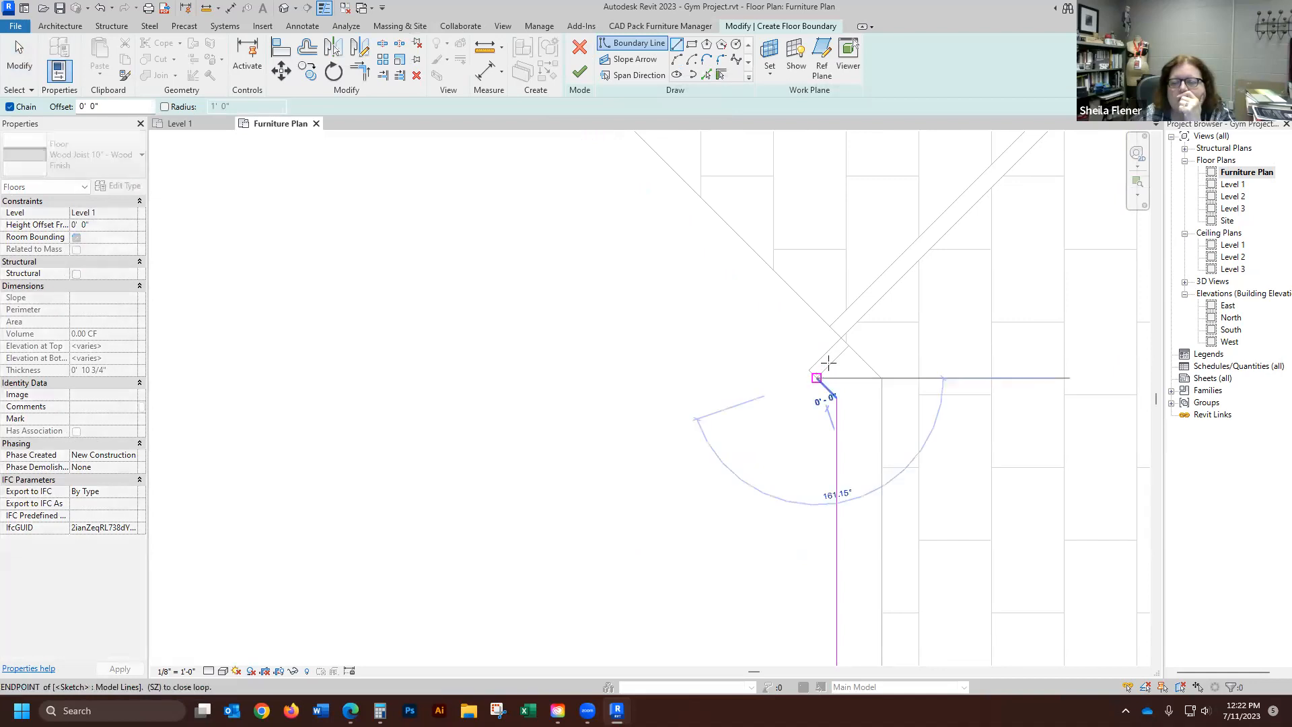
pyautogui.scroll(-2, 851, 346)
pyautogui.scroll(-4, 925, 439)
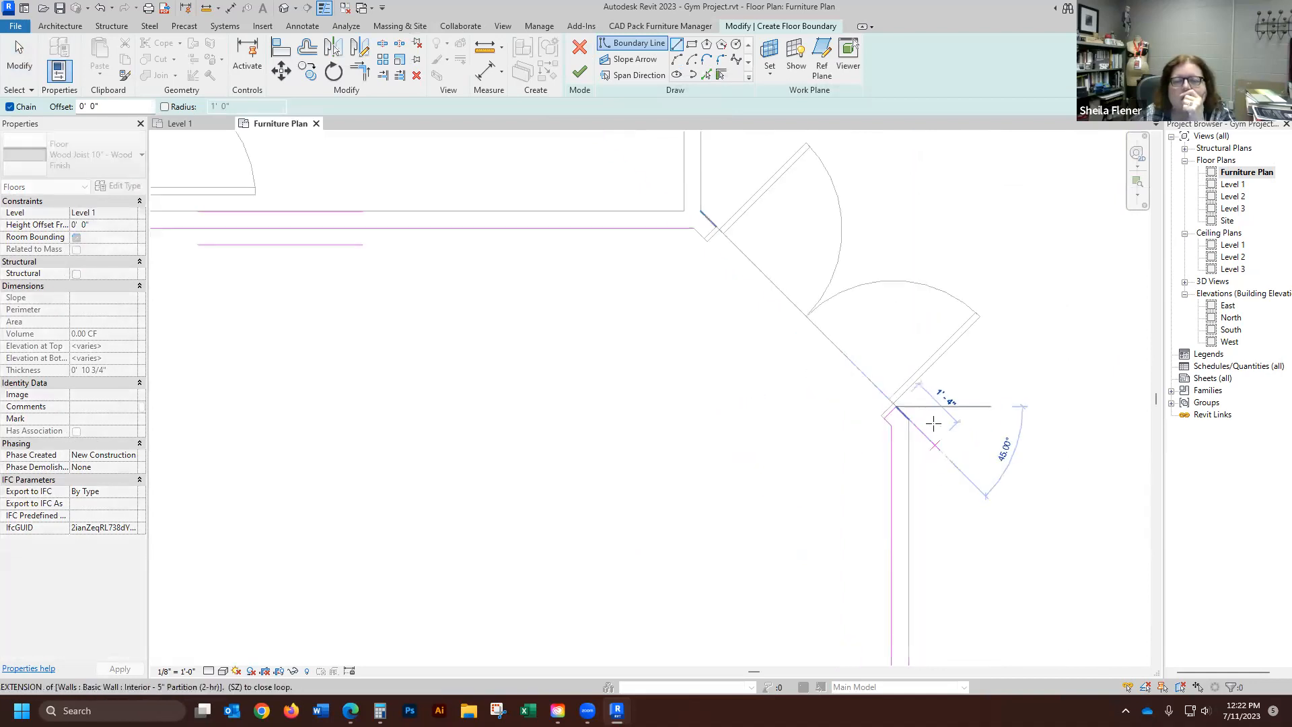
pyautogui.scroll(3, 824, 306)
pyautogui.scroll(1, 792, 303)
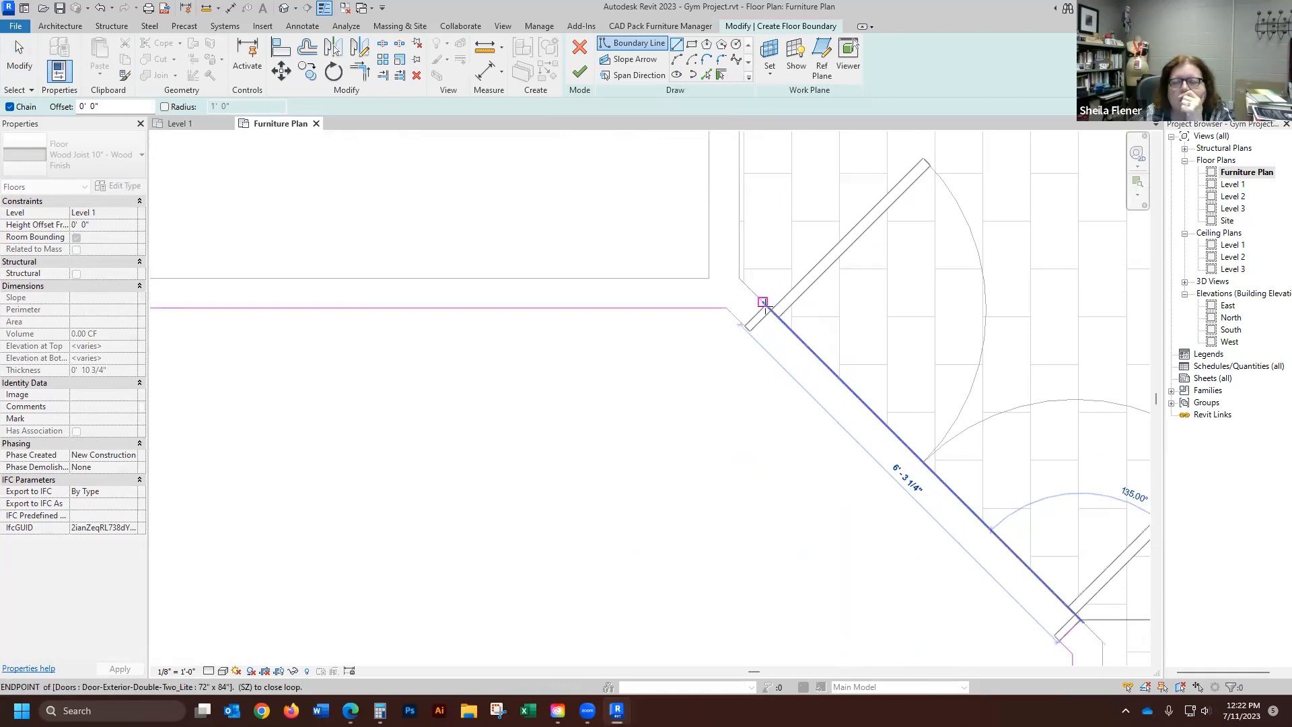
pyautogui.click(764, 304)
pyautogui.click(744, 326)
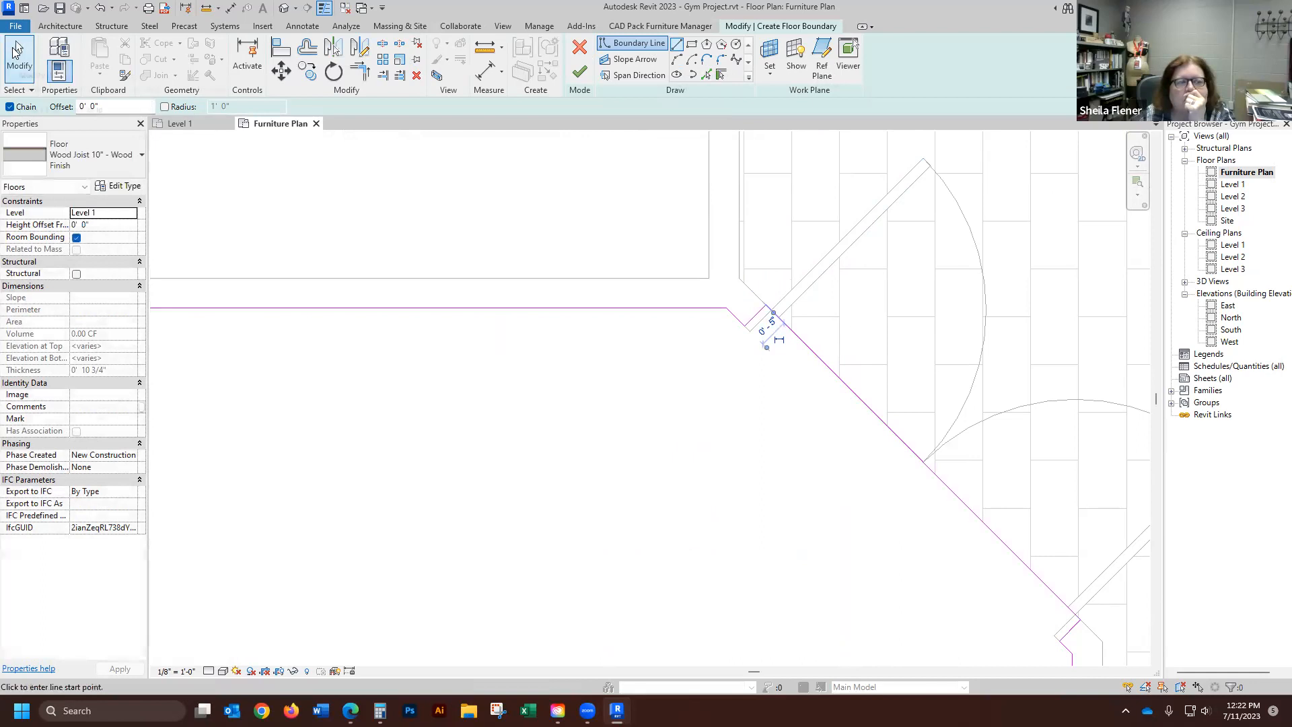
# - Finish the yoga room's floor boundary sketch and deselect the new floor
pyautogui.click(16, 50)
pyautogui.scroll(-3, 639, 192)
pyautogui.scroll(-4, 659, 195)
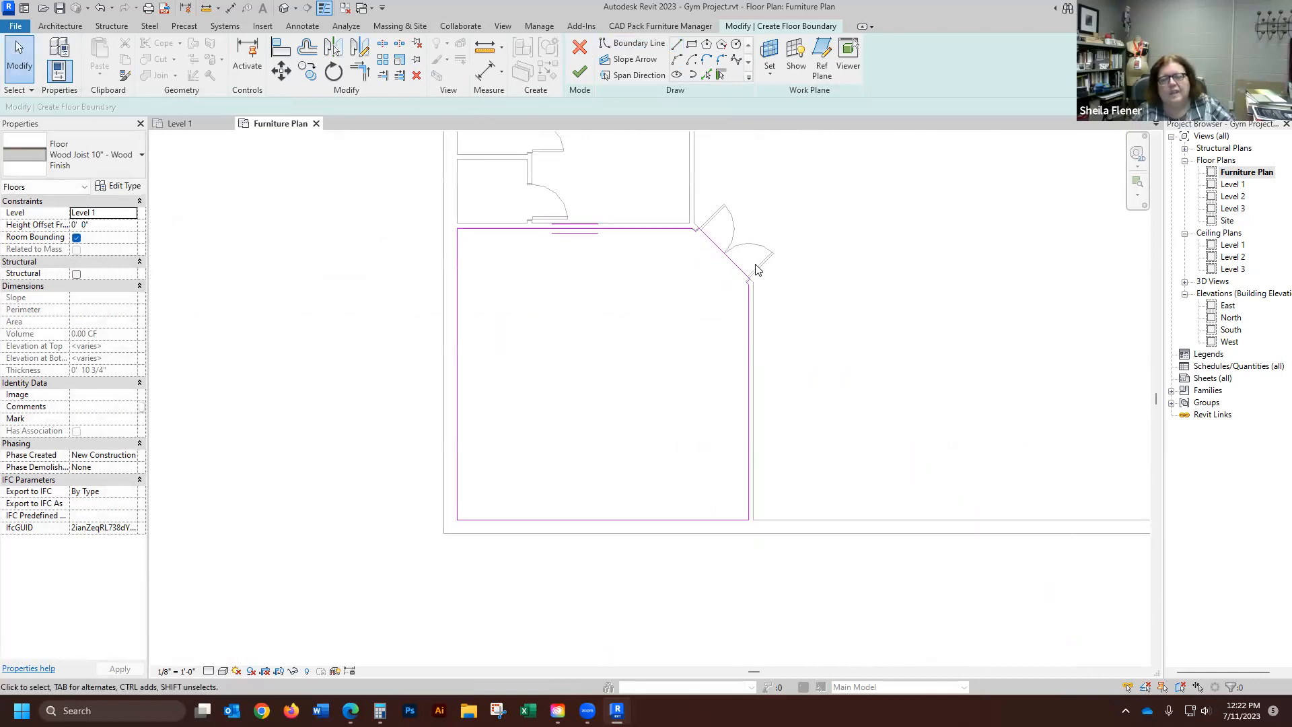
pyautogui.click(580, 74)
pyautogui.click(375, 390)
pyautogui.scroll(3, 727, 303)
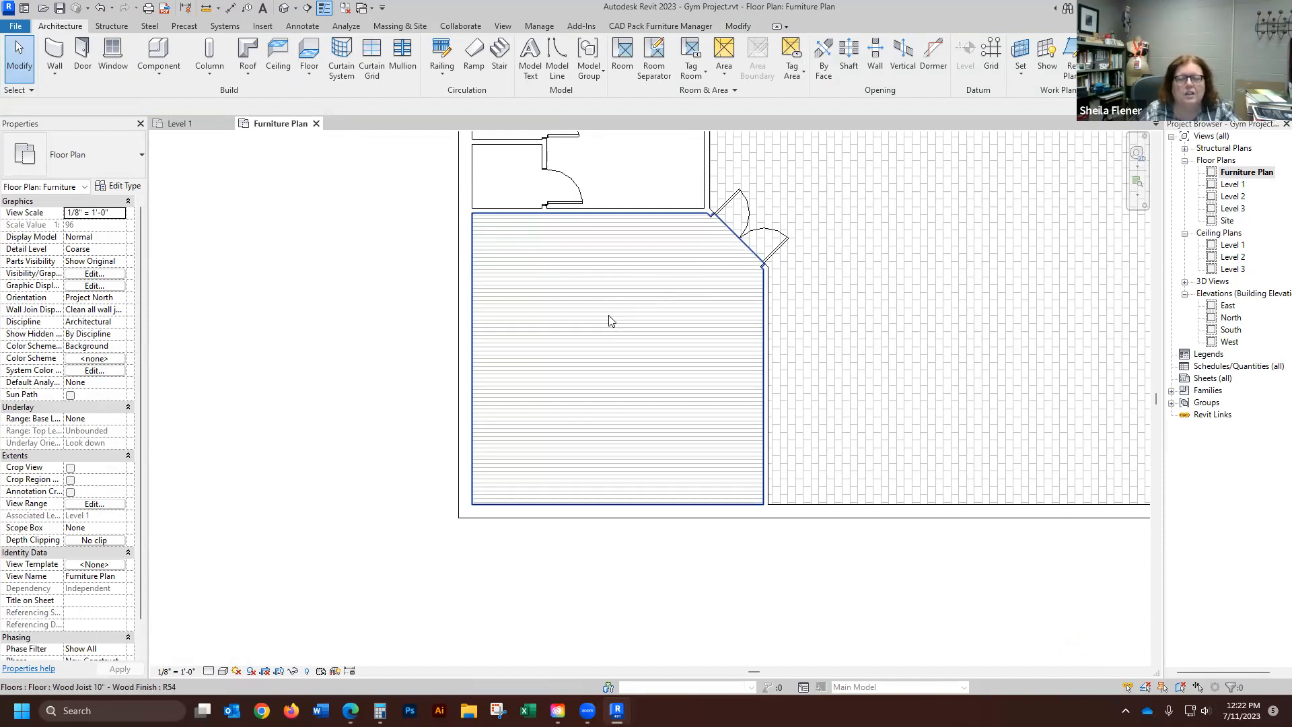
# - Inspect the texture alignment of the yoga floor's 1-Yoga Flooring material through its type structure, and close the material and type settings
pyautogui.click(609, 319)
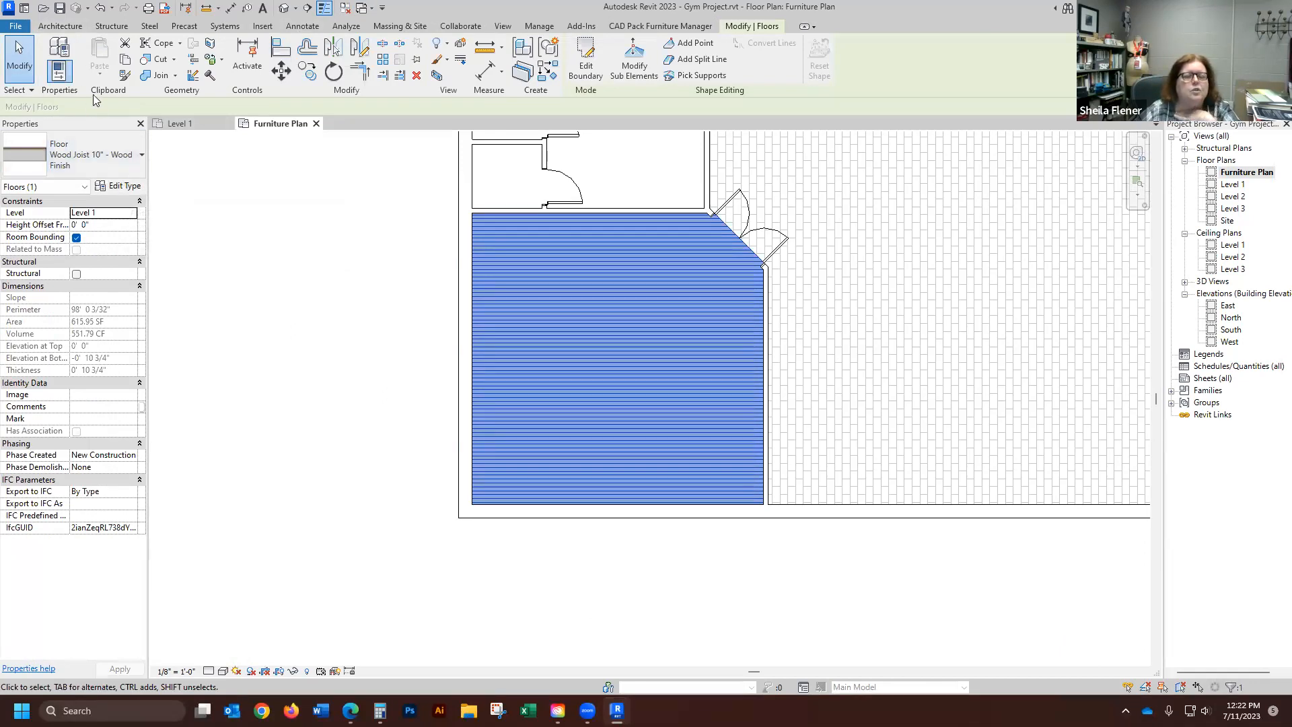
pyautogui.click(131, 189)
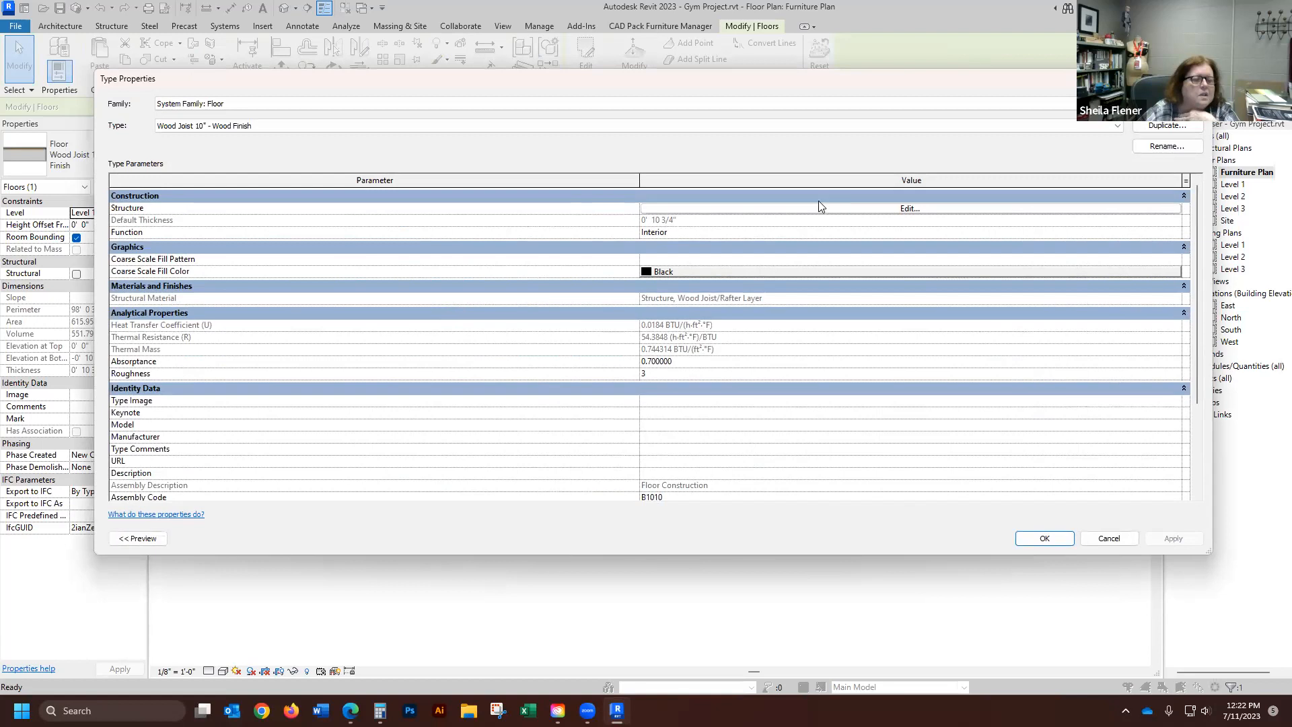
pyautogui.click(865, 209)
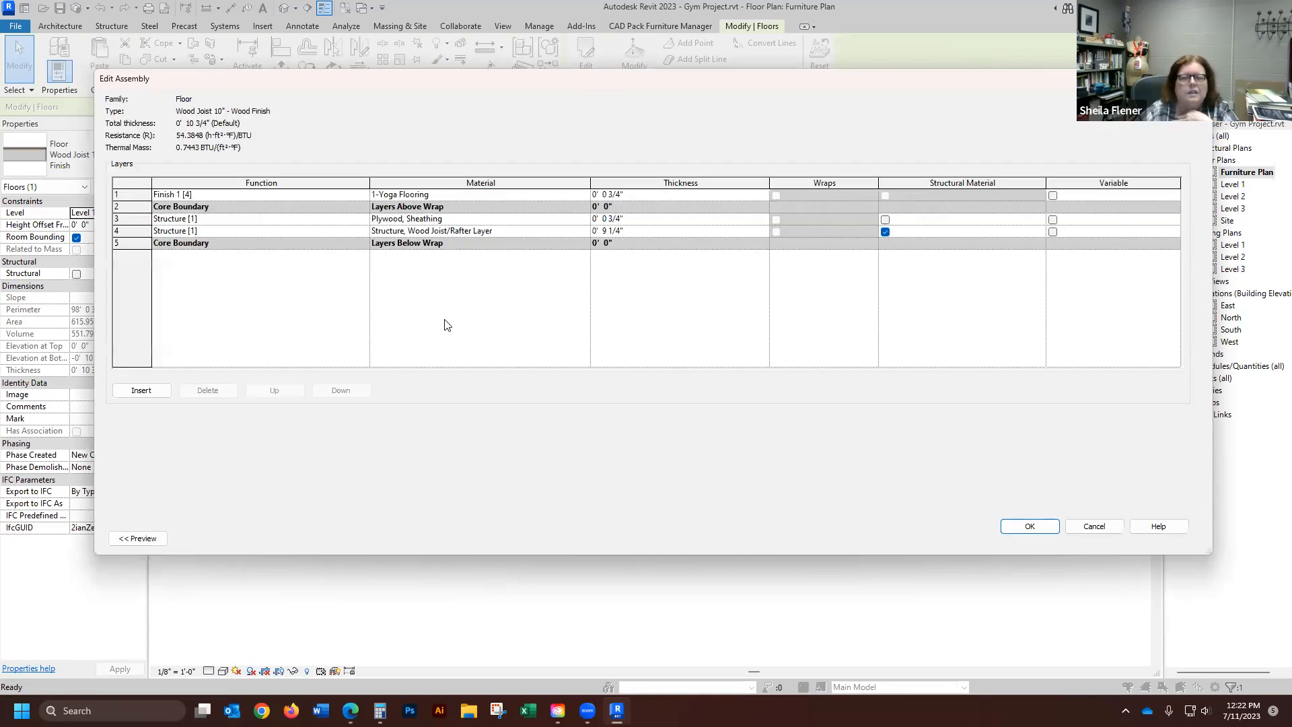
pyautogui.click(586, 197)
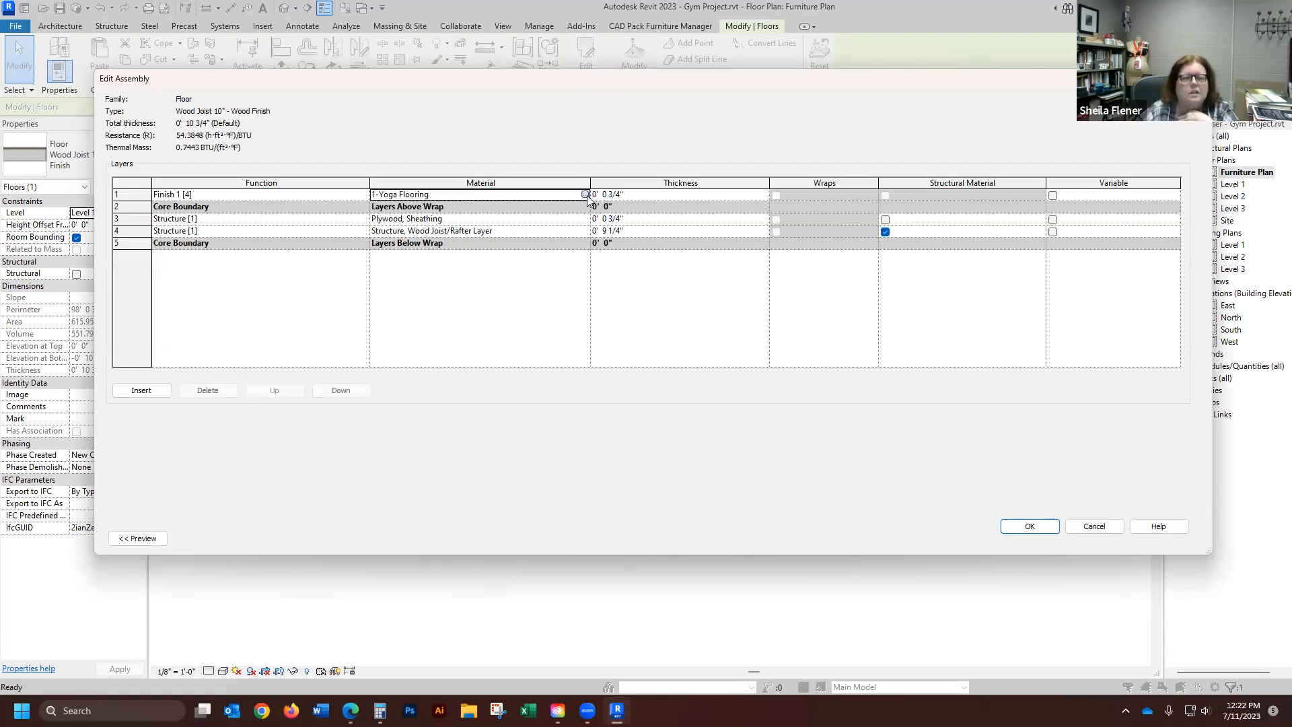
pyautogui.click(586, 195)
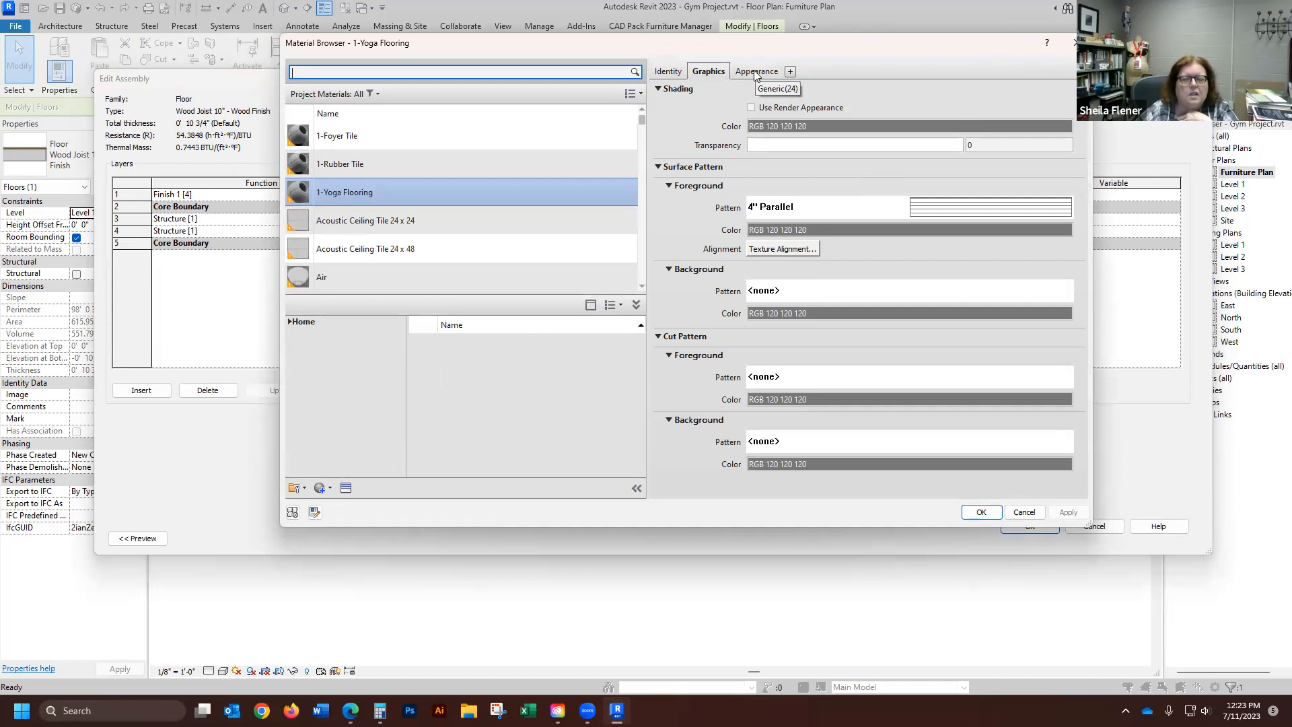
pyautogui.click(799, 249)
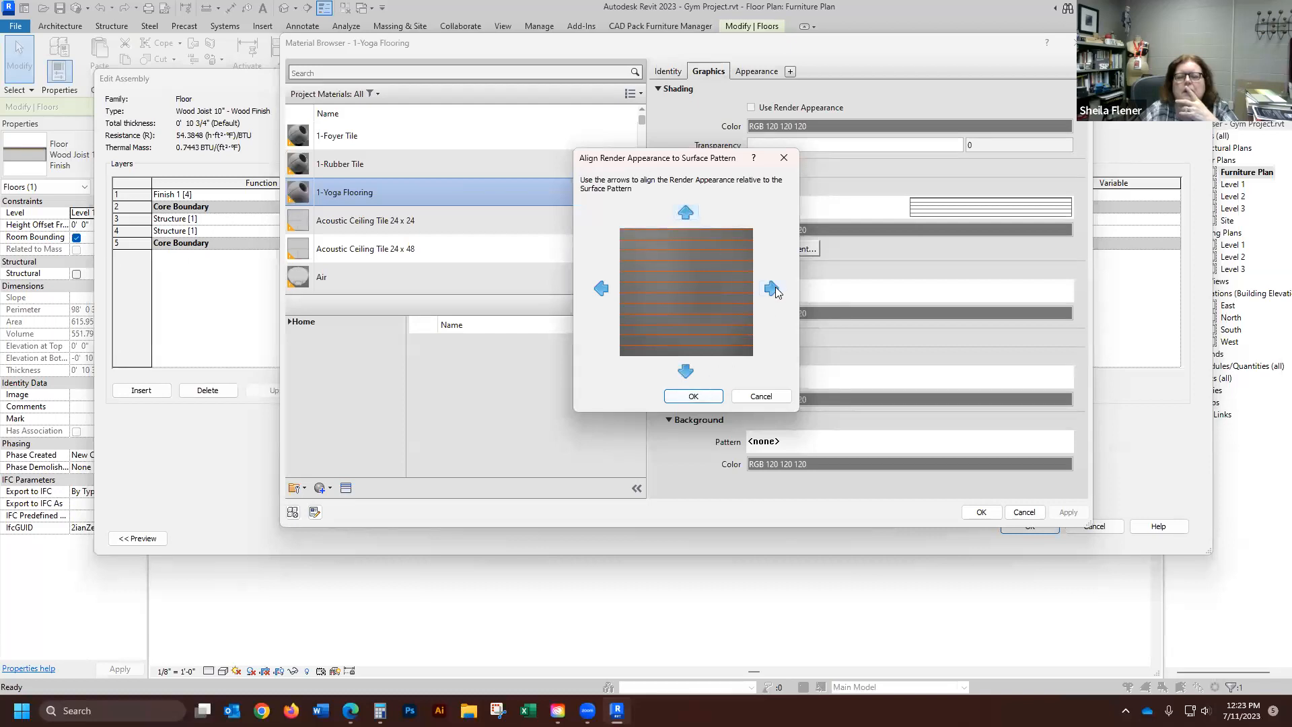
pyautogui.click(696, 397)
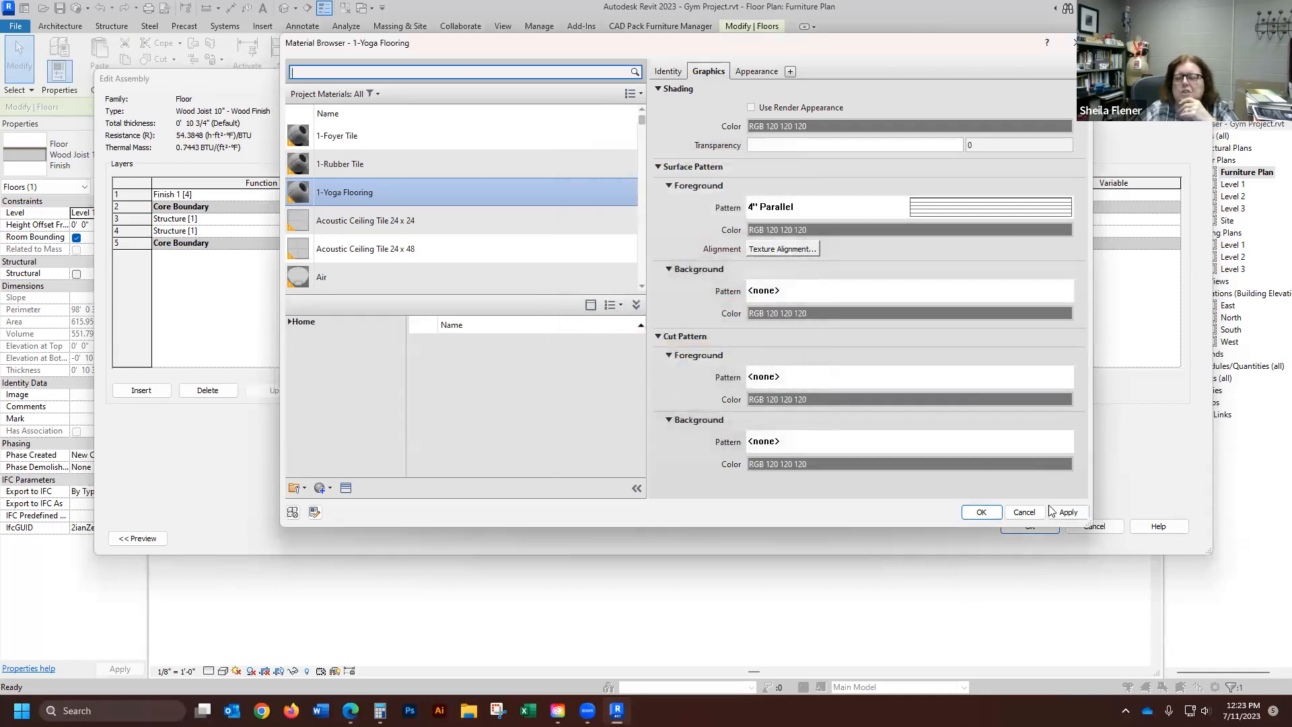
pyautogui.click(1024, 513)
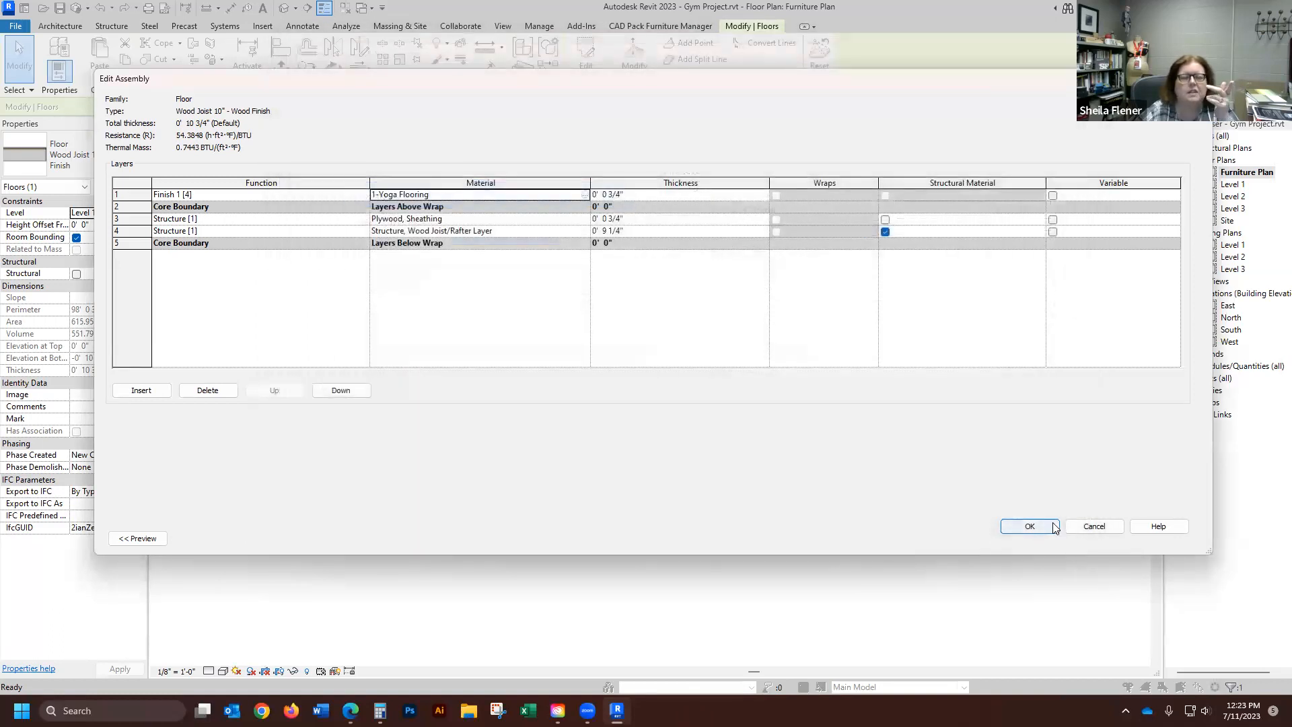
pyautogui.click(1053, 526)
pyautogui.click(1045, 539)
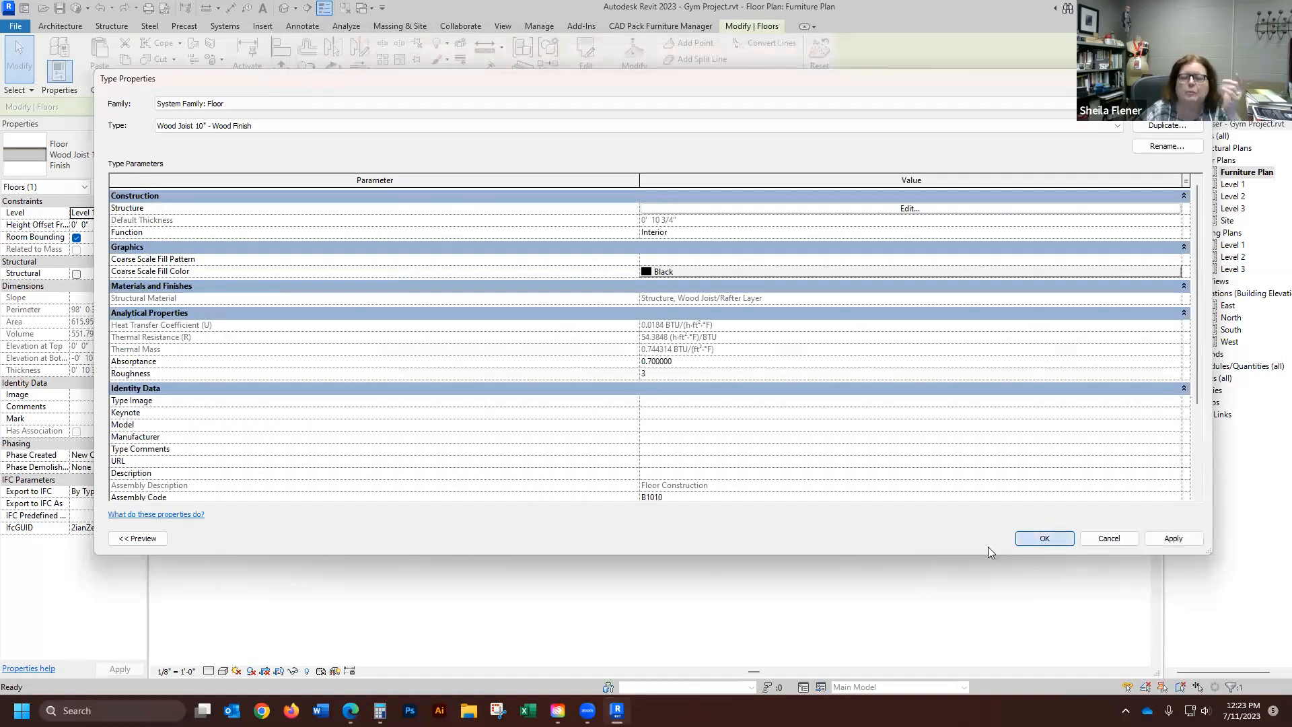
# - Start a new floor for the locker room area using the Wood Joist 10" - Ceramic Tile type
pyautogui.scroll(-6, 335, 477)
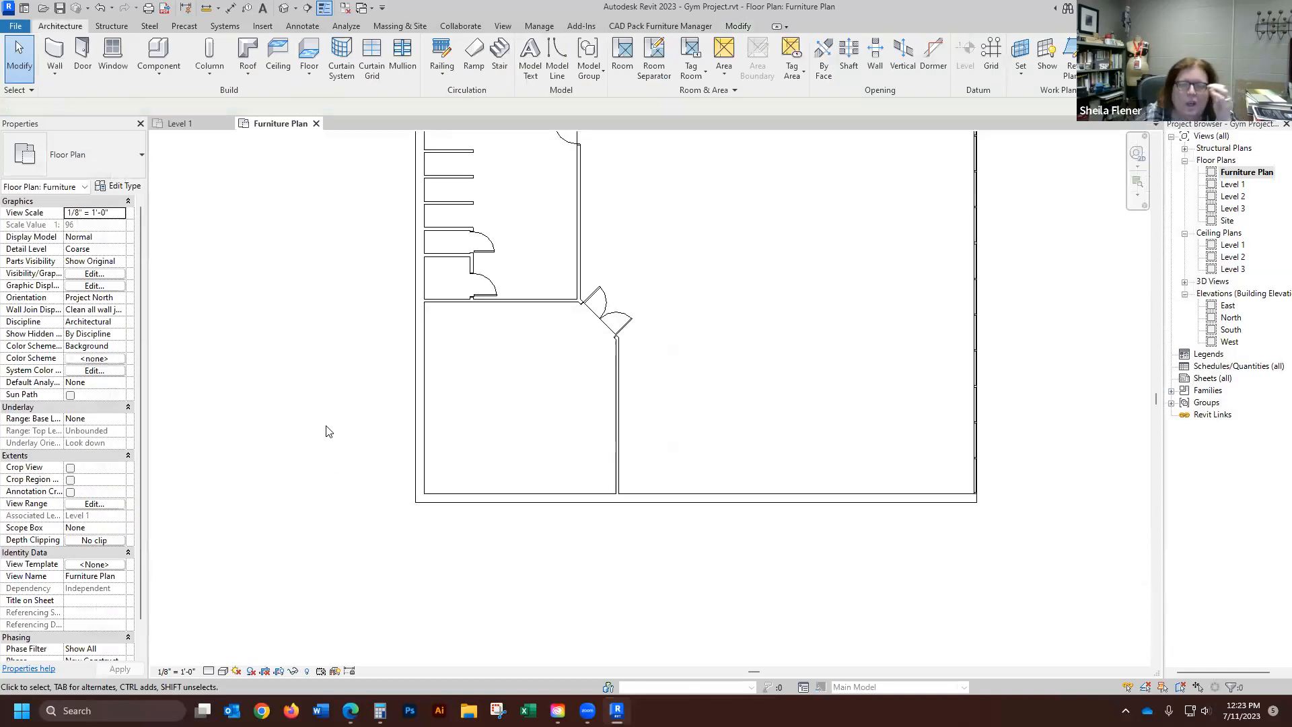
pyautogui.scroll(-2, 552, 618)
pyautogui.scroll(2, 315, 156)
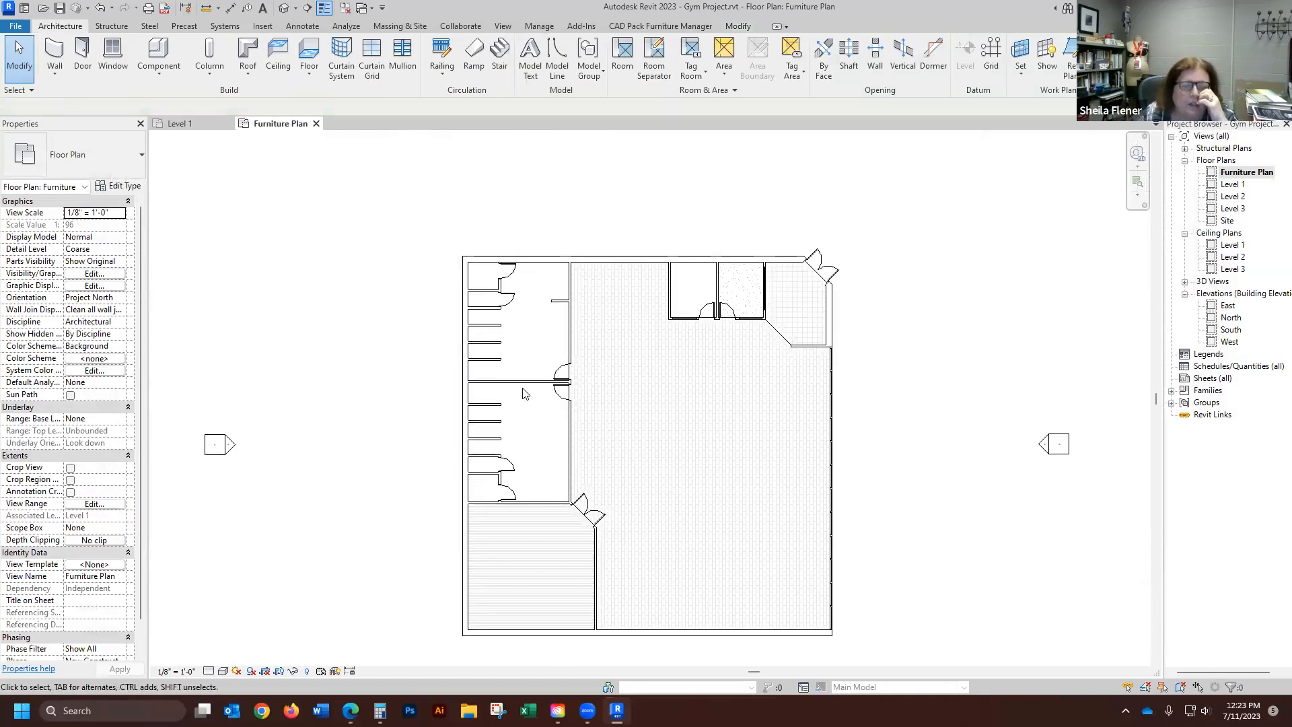
pyautogui.scroll(3, 526, 407)
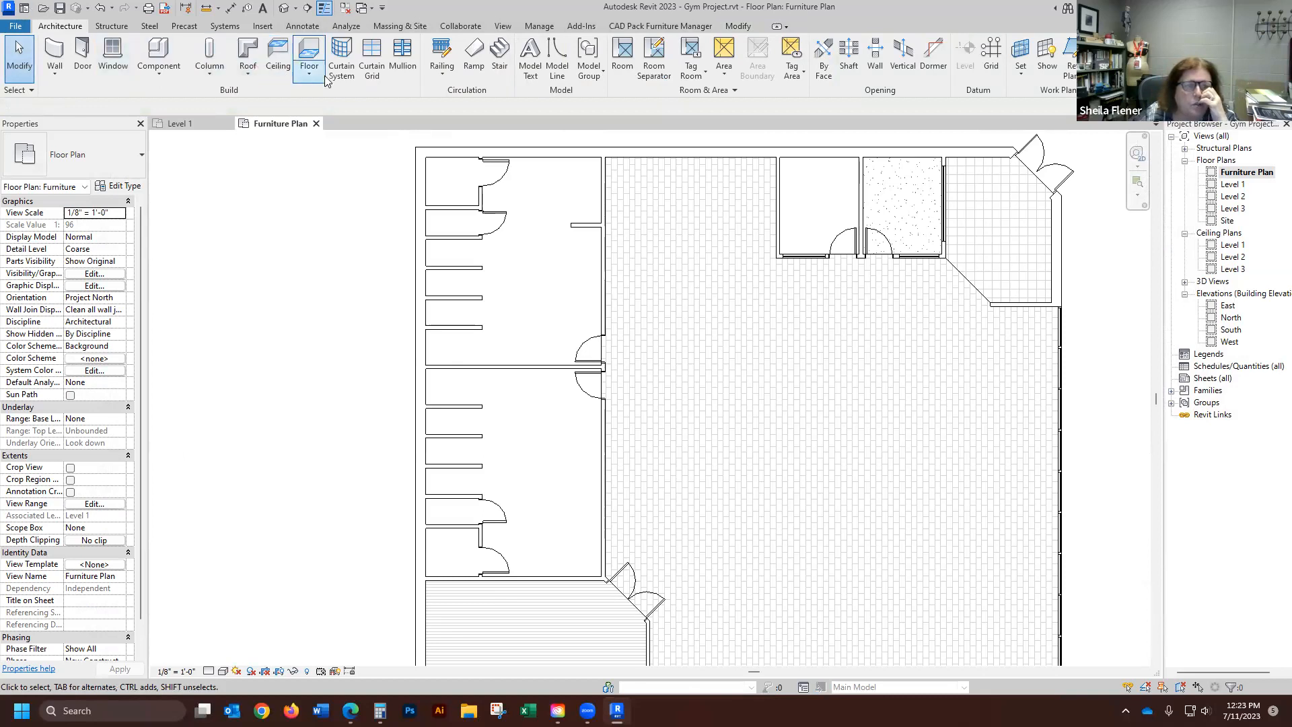
pyautogui.click(310, 54)
pyautogui.click(128, 162)
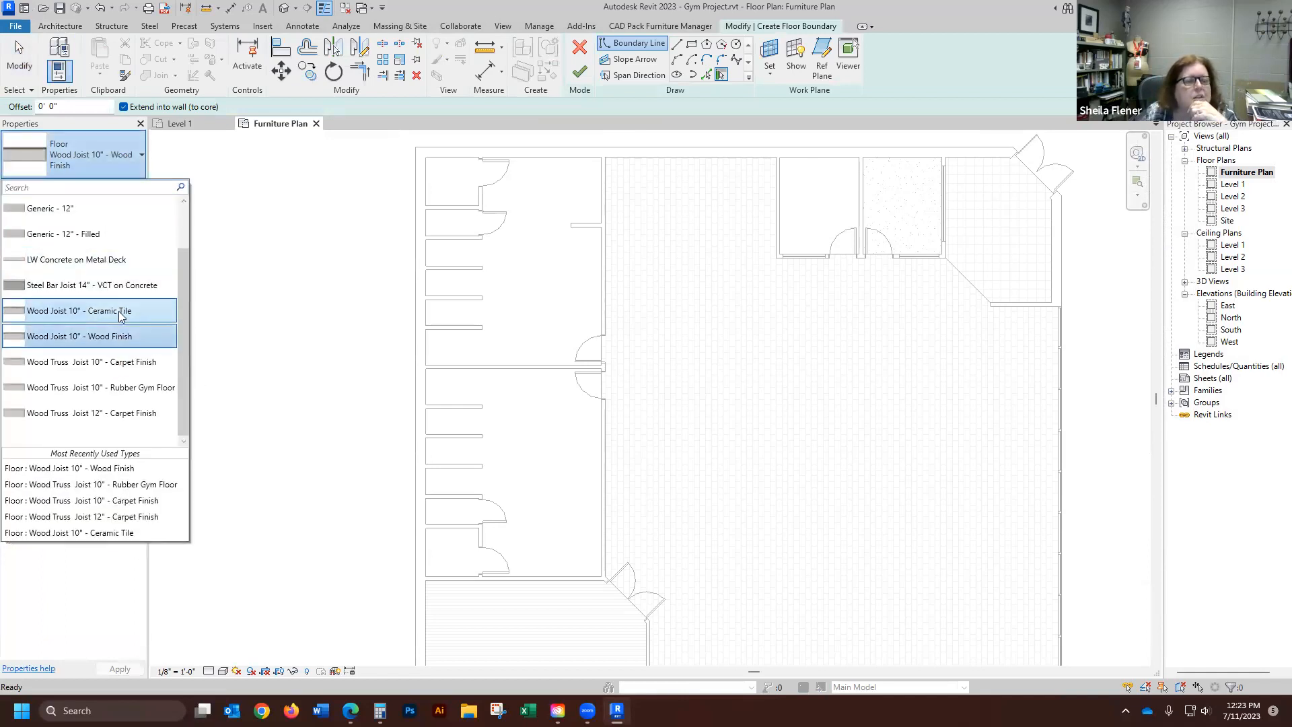
pyautogui.click(121, 313)
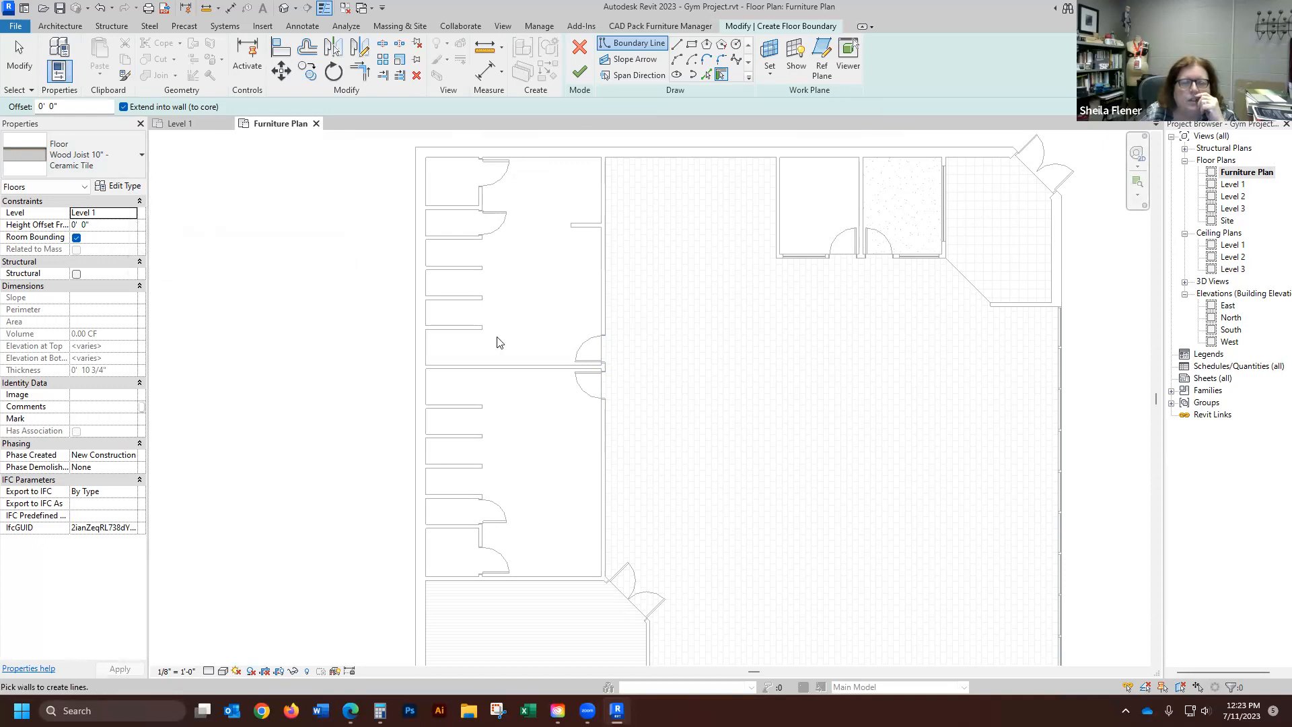
# - Duplicate the ceramic tile floor type as Wood Joist 10" - Ceramic Tile 2 and open its layer structure
pyautogui.click(125, 187)
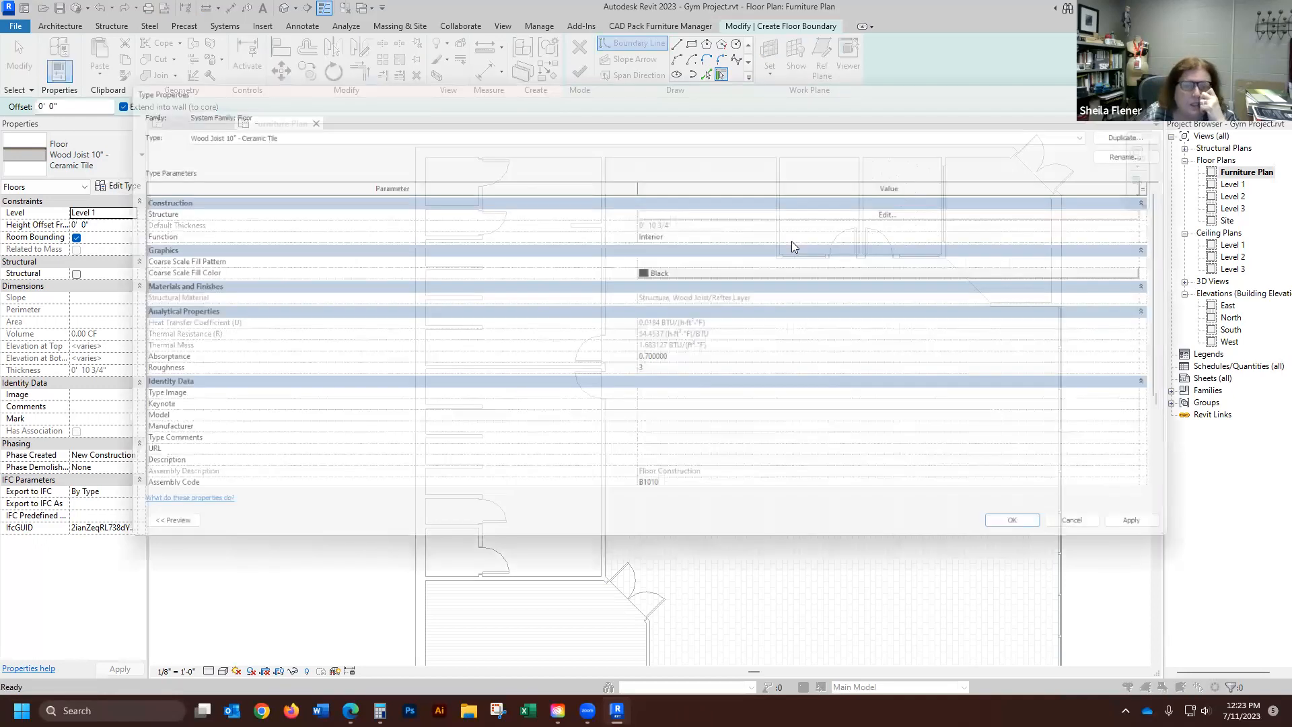
pyautogui.click(1168, 127)
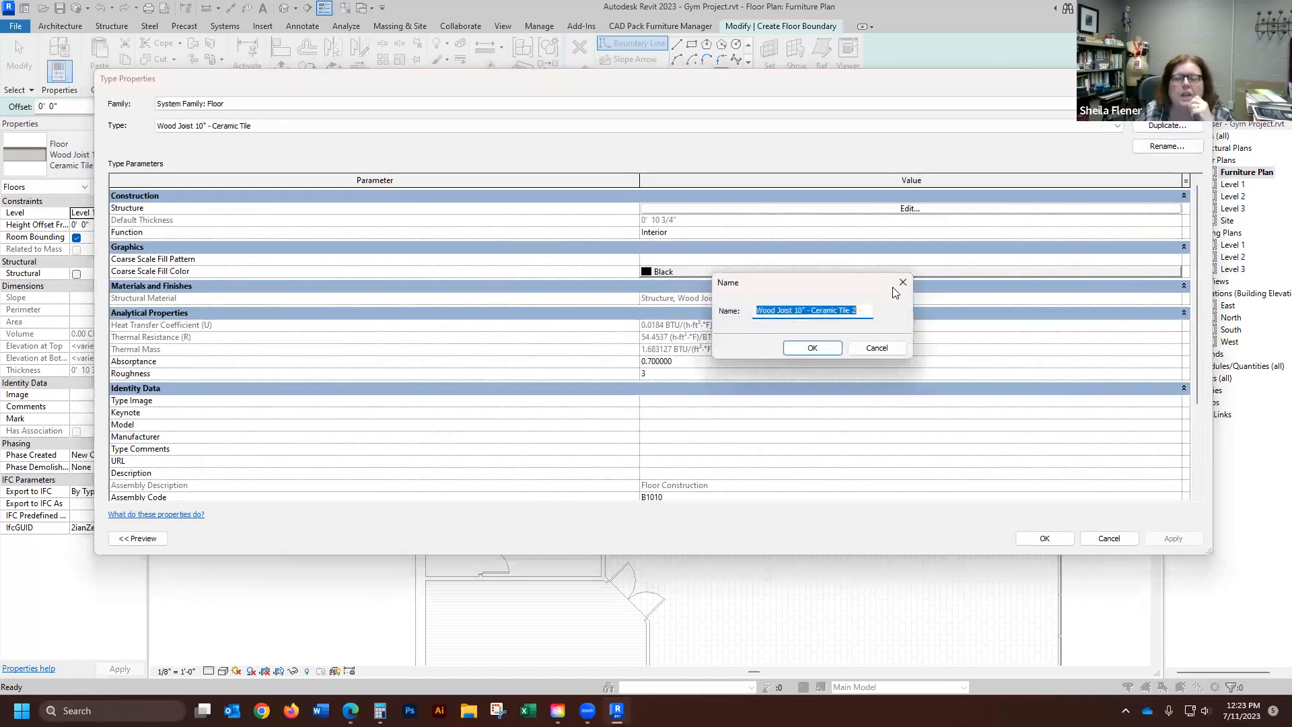
pyautogui.click(814, 346)
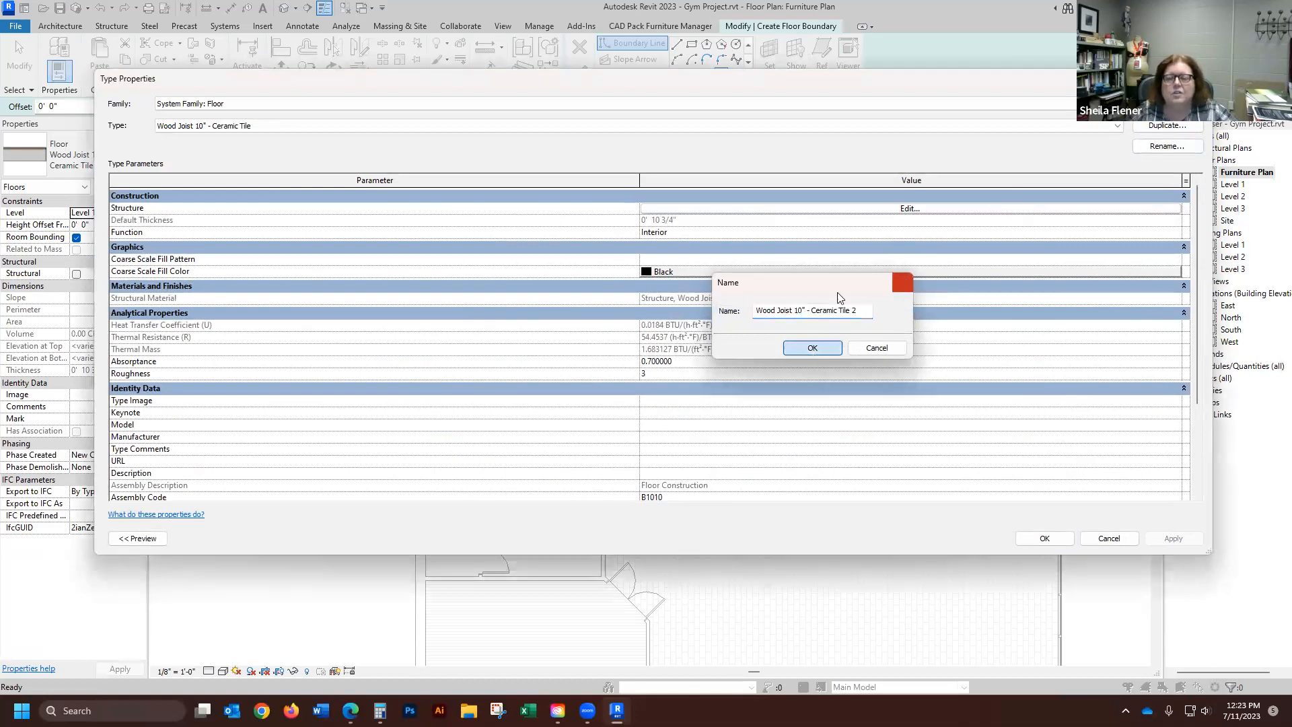
pyautogui.click(908, 209)
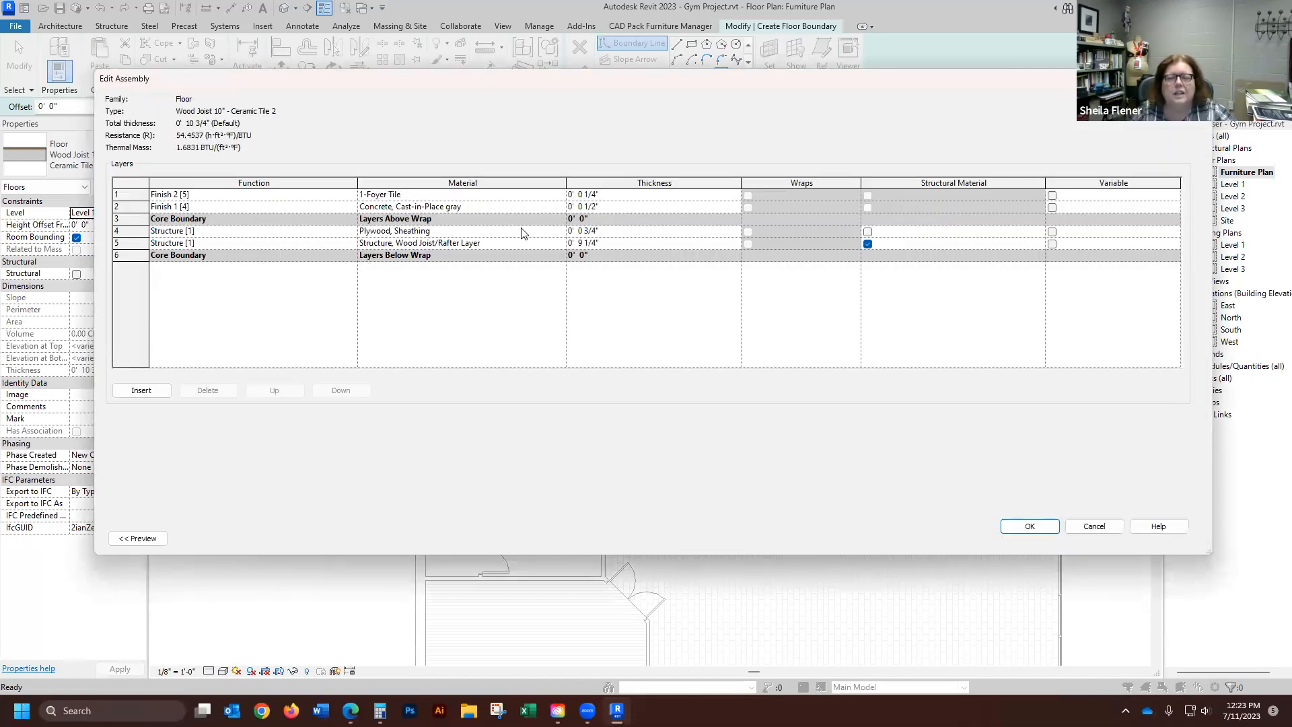
# - Create a new material named 1-Men's Tile for the Finish 2 layer of the ceramic tile floor type
pyautogui.click(562, 196)
pyautogui.click(563, 195)
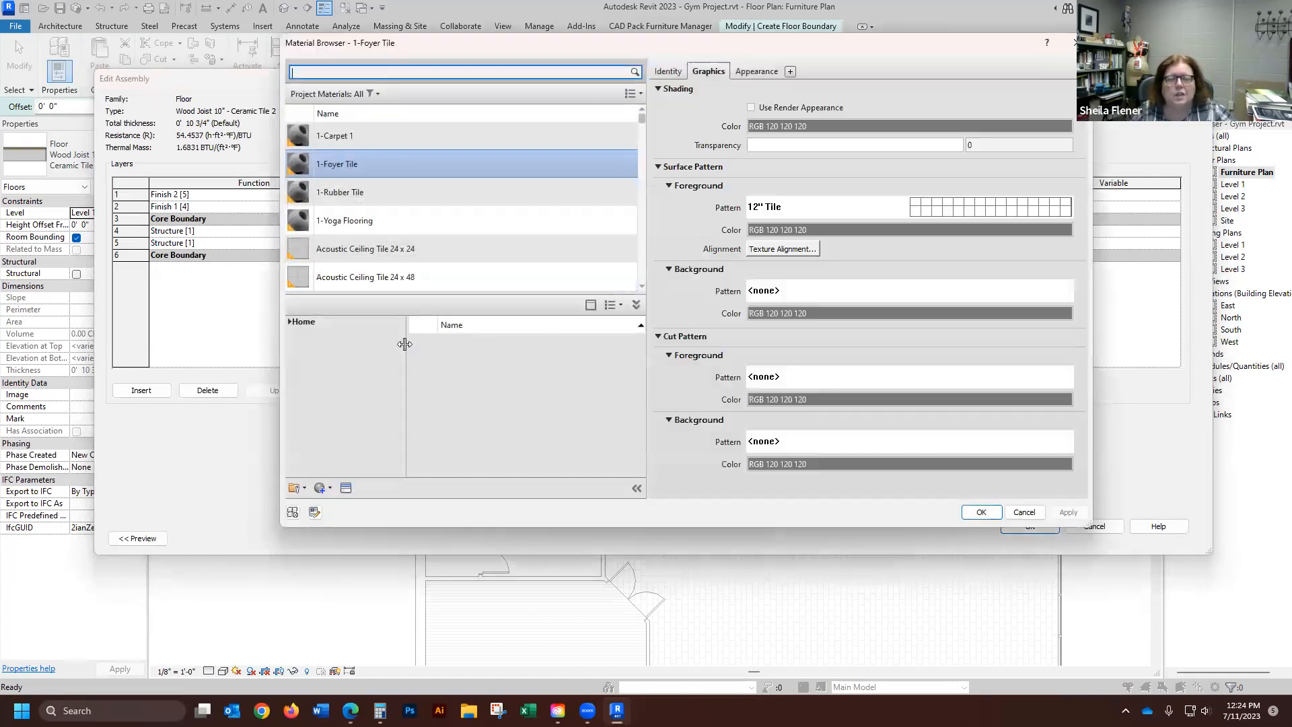
pyautogui.click(331, 492)
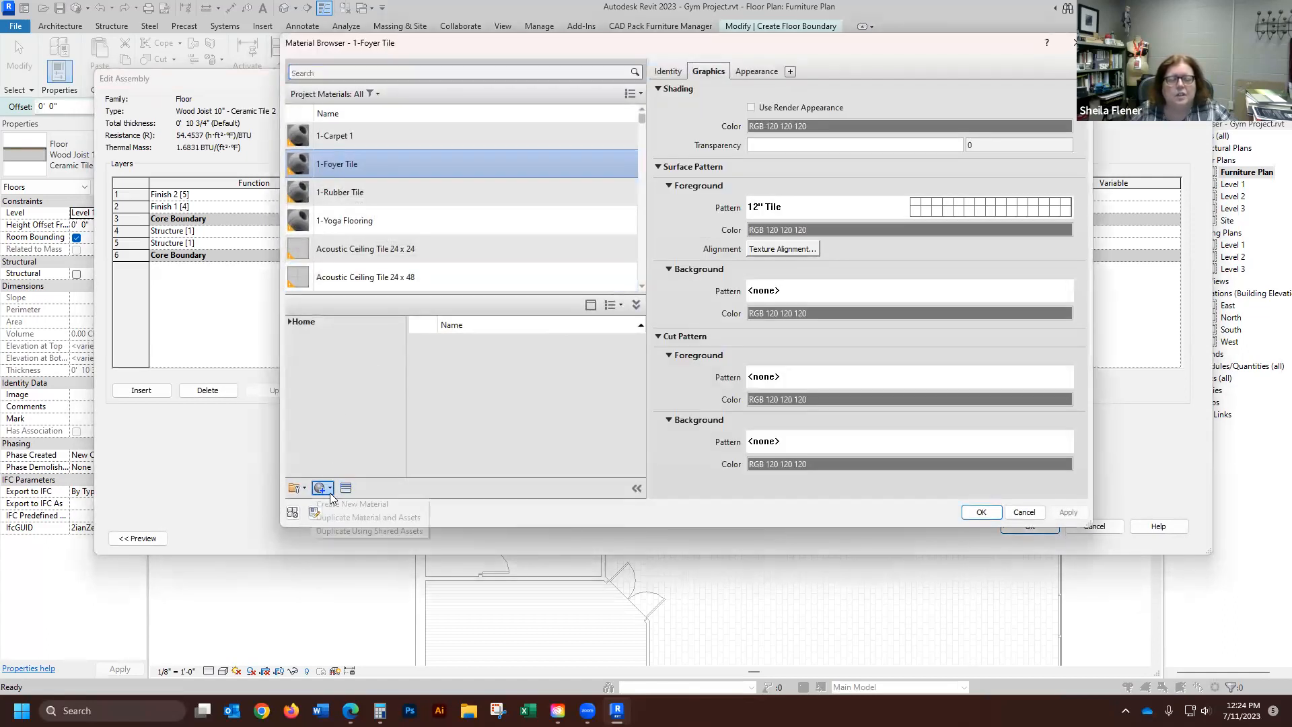
pyautogui.click(337, 506)
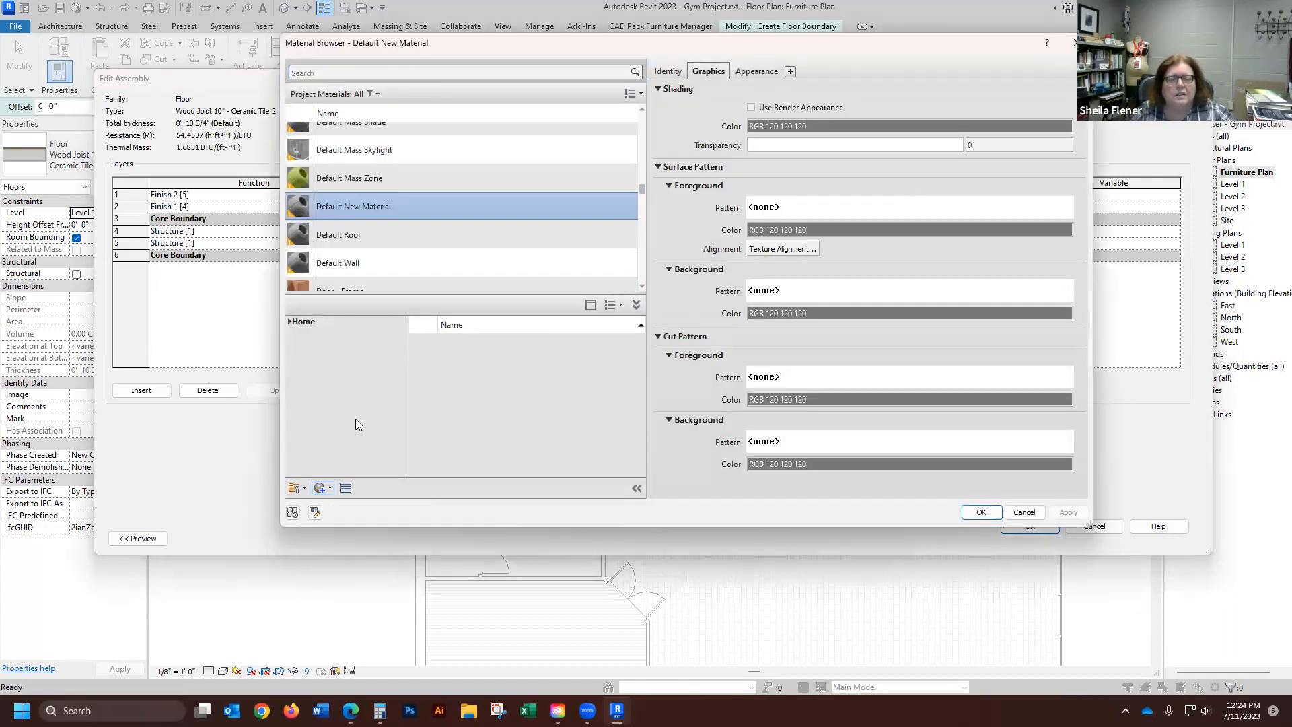
pyautogui.rightClick(368, 193)
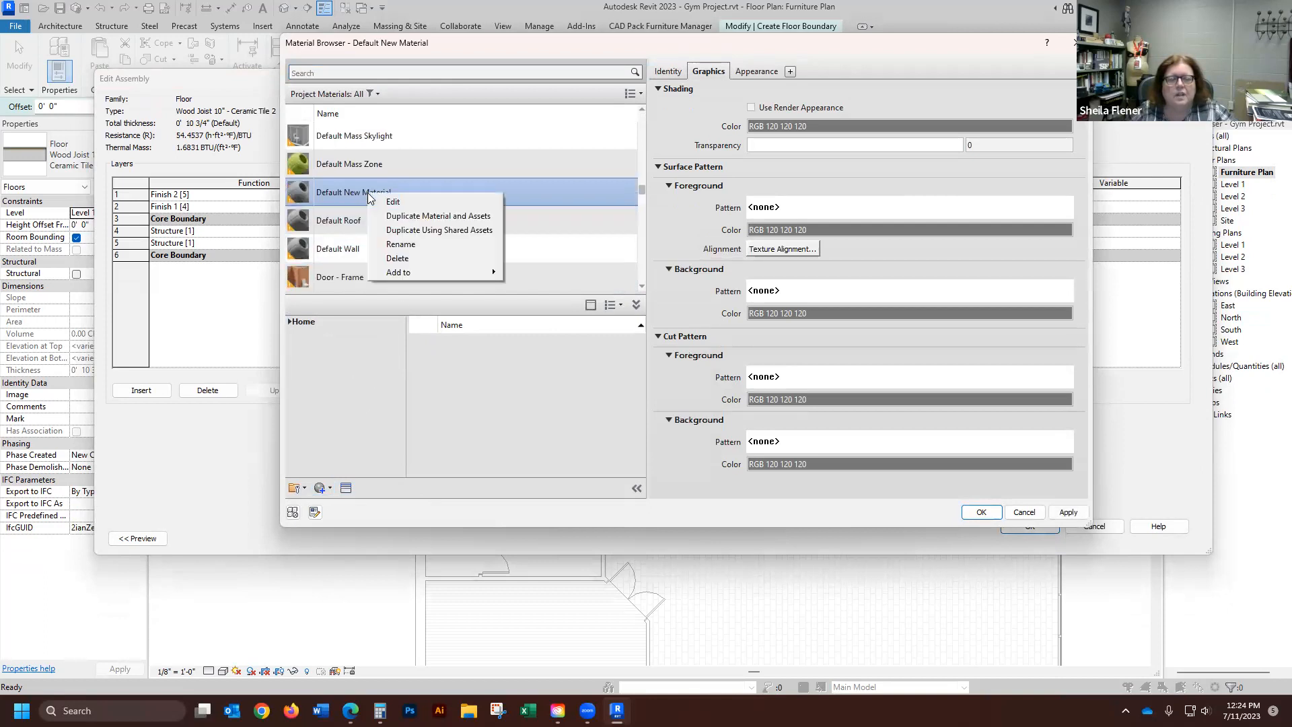
pyautogui.click(400, 244)
pyautogui.write("1-Men's Tile")
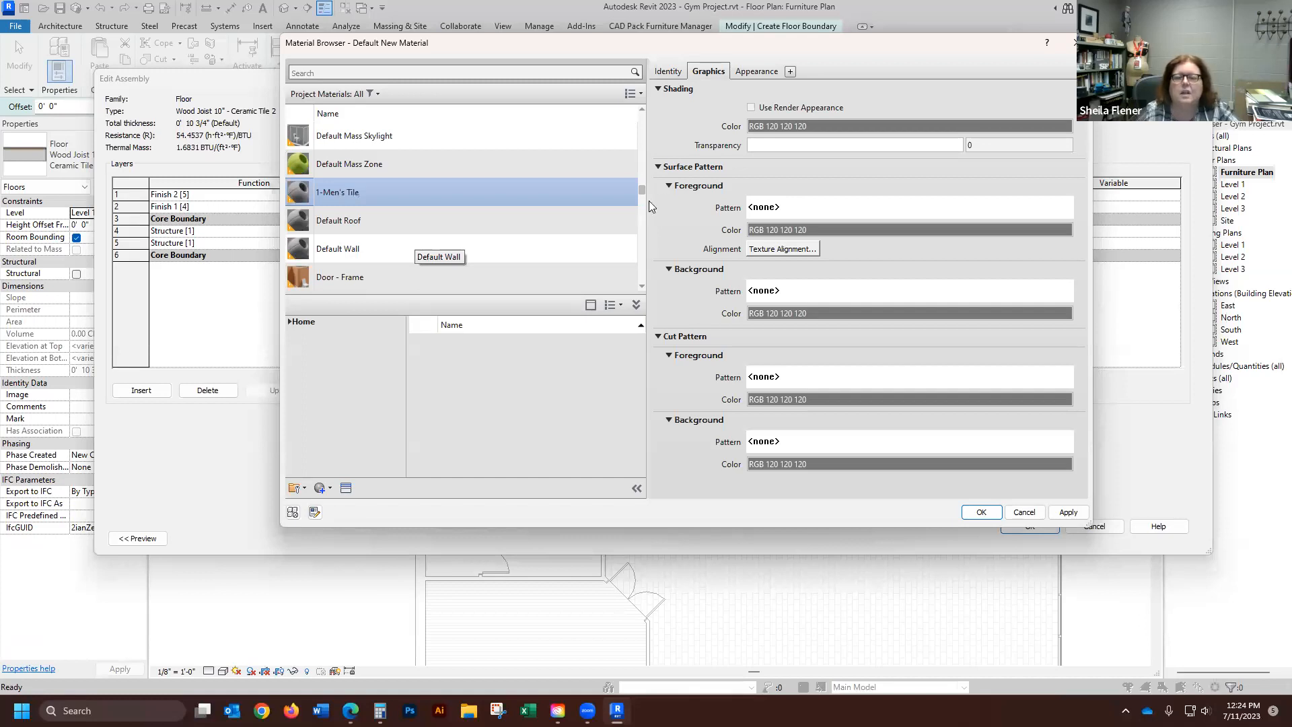
# - Set the foreground surface pattern of 1-Men's Tile to the 12" Tile model pattern
pyautogui.click(768, 210)
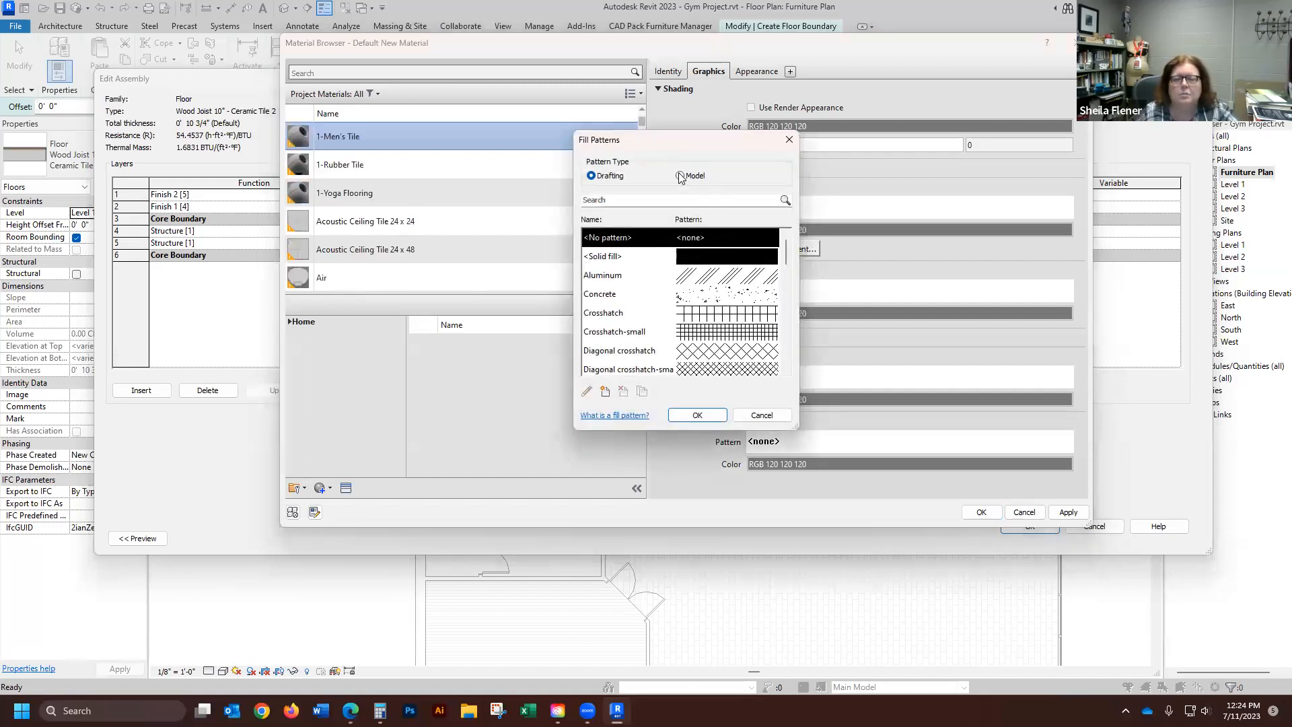
pyautogui.click(680, 176)
pyautogui.click(705, 259)
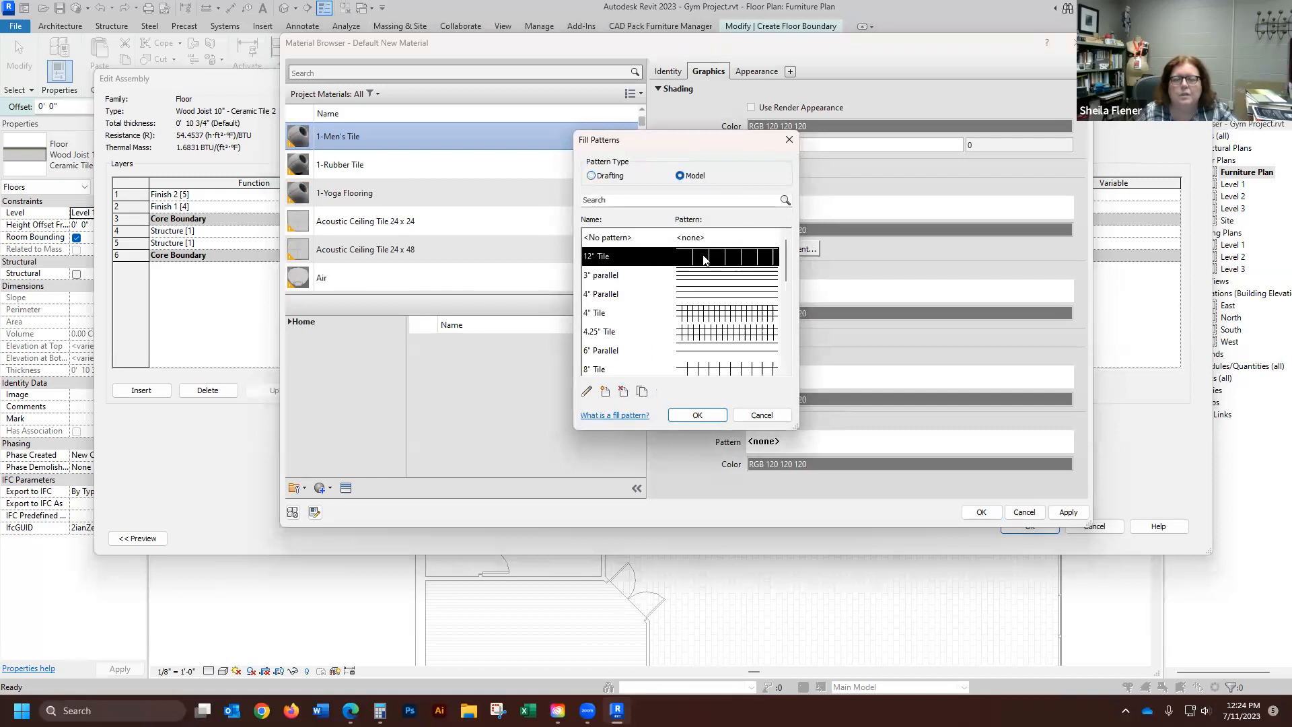
pyautogui.click(697, 415)
# - Assign keynote 09 30 13.A3 Floor Tile to 1-Men's Tile, and accept the material, layer structure and floor type settings
pyautogui.click(669, 72)
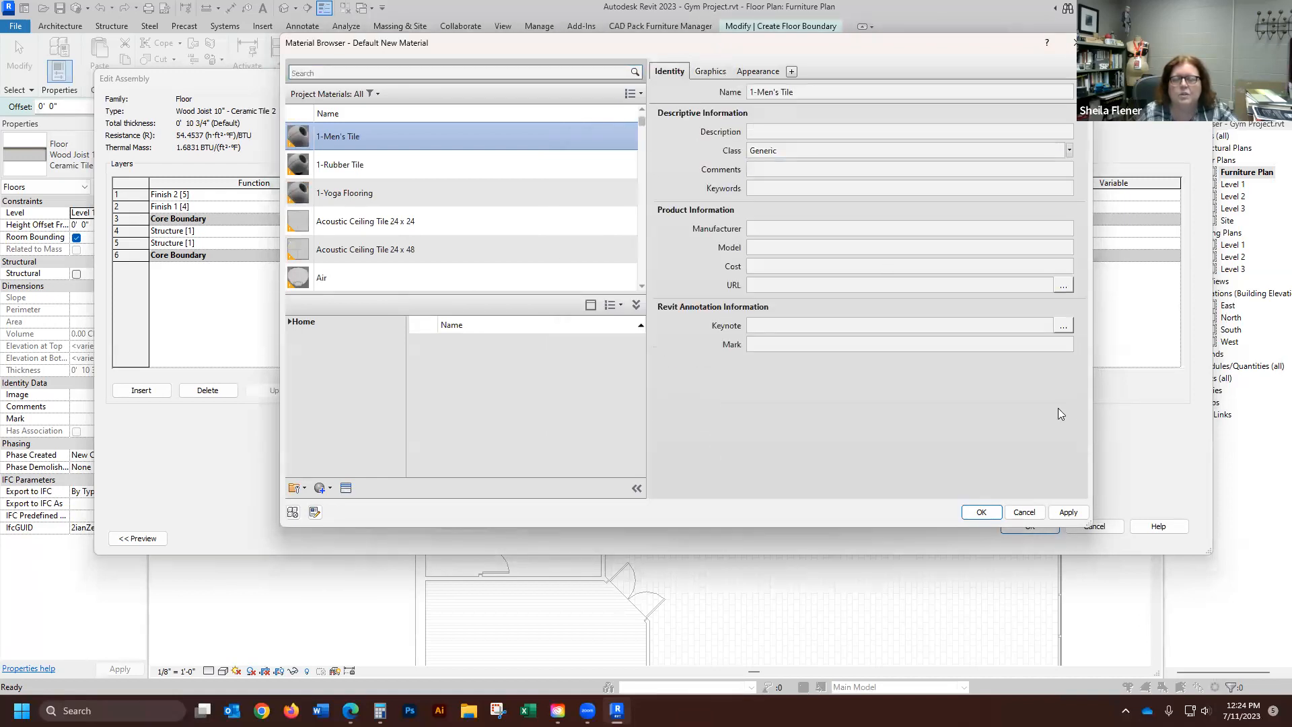
pyautogui.click(1068, 325)
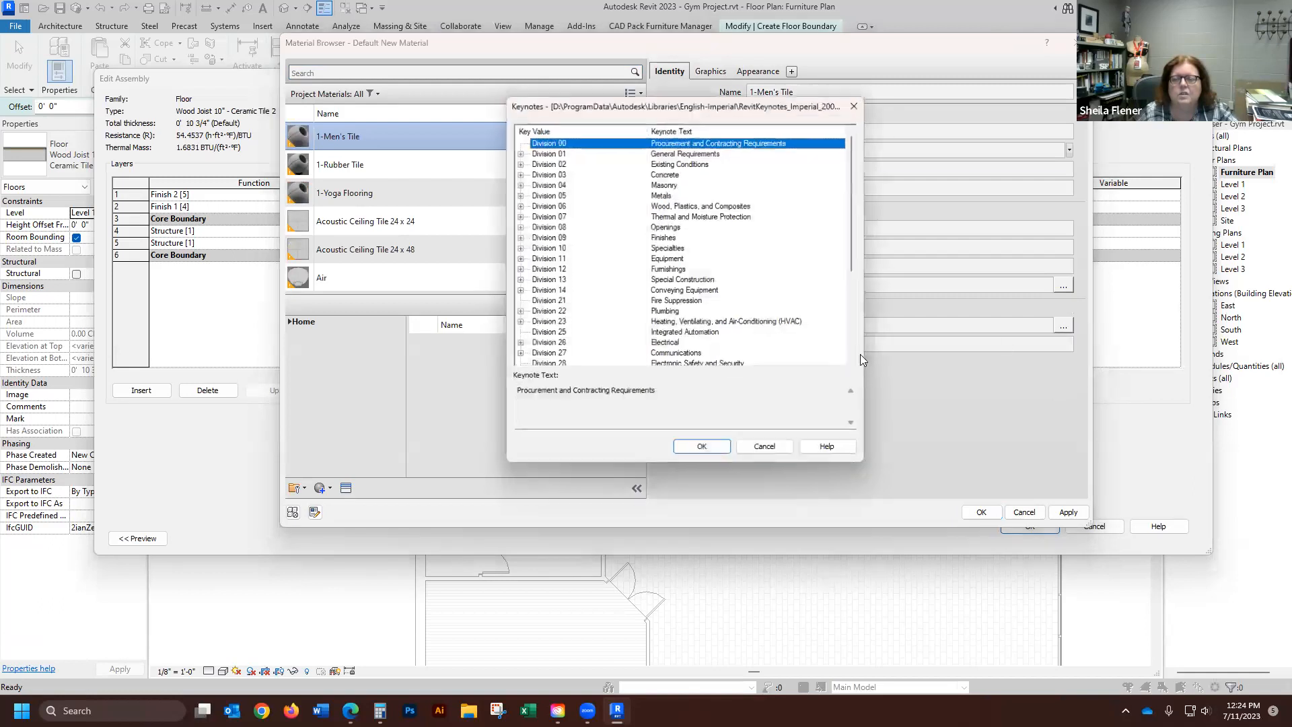
pyautogui.click(518, 238)
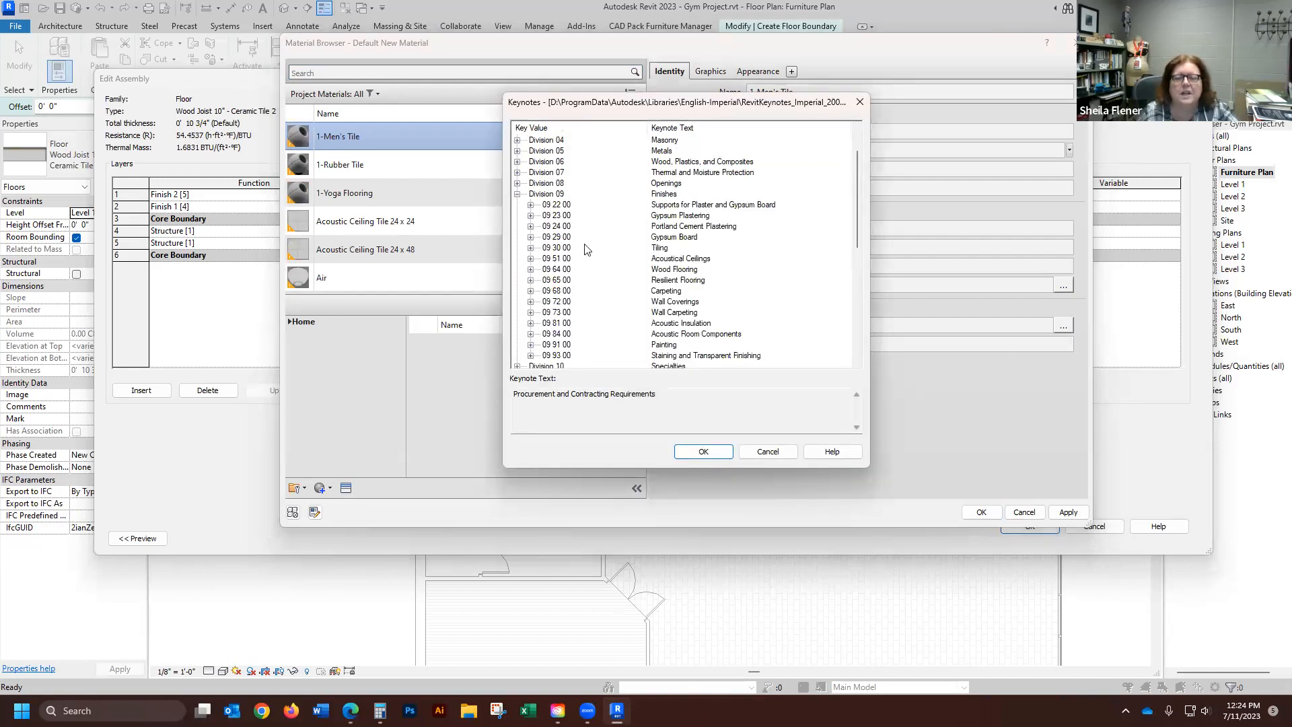
pyautogui.click(530, 248)
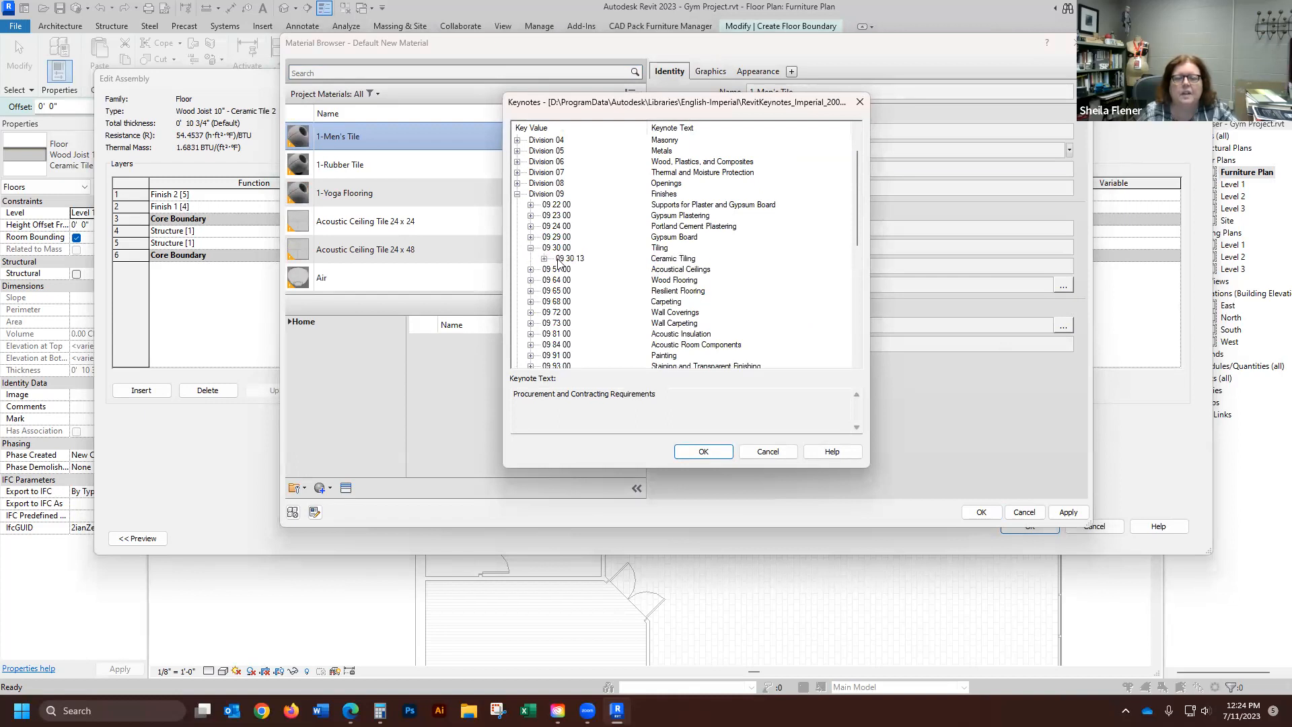
pyautogui.click(544, 259)
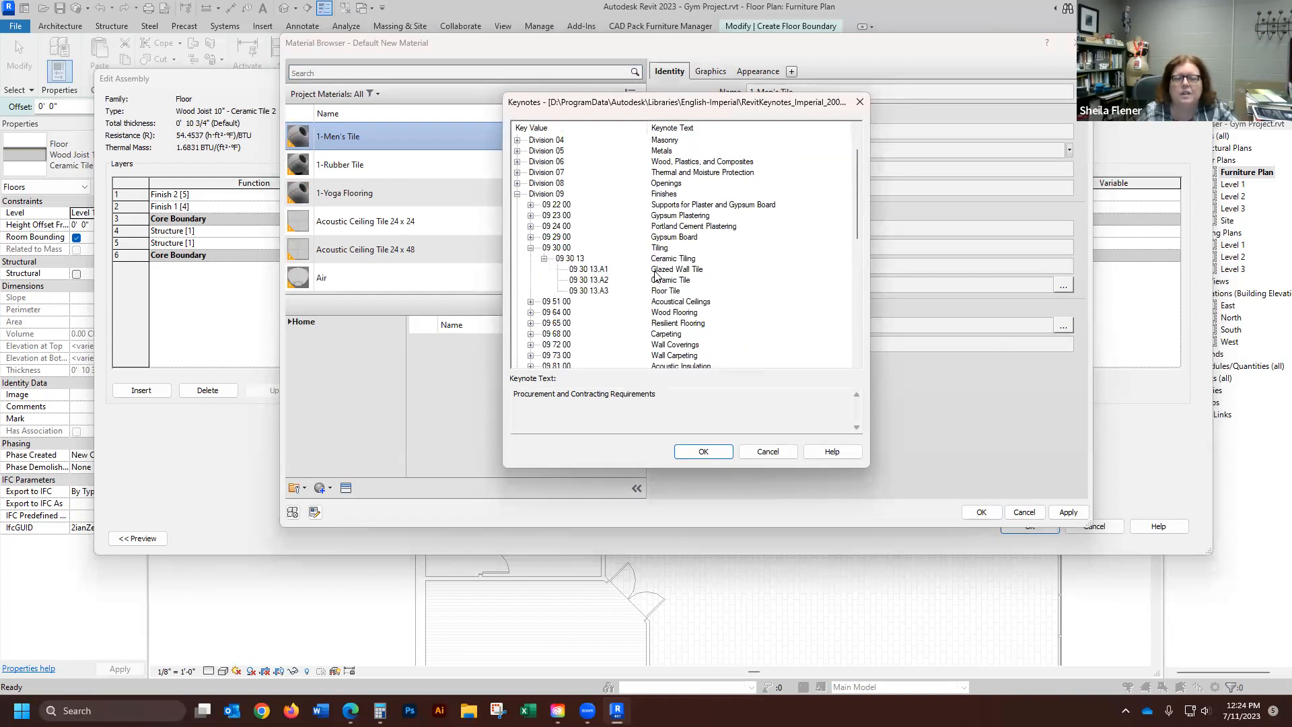
pyautogui.click(594, 291)
pyautogui.click(704, 451)
pyautogui.click(982, 513)
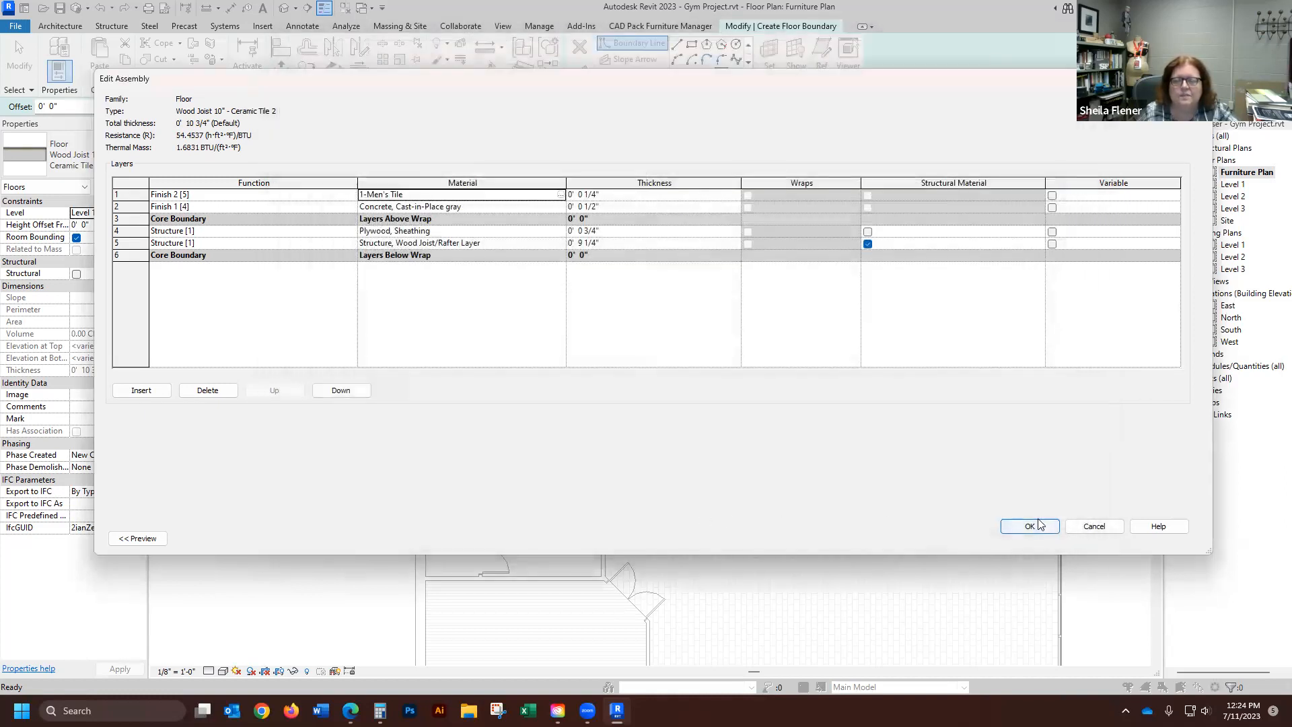
pyautogui.click(1035, 528)
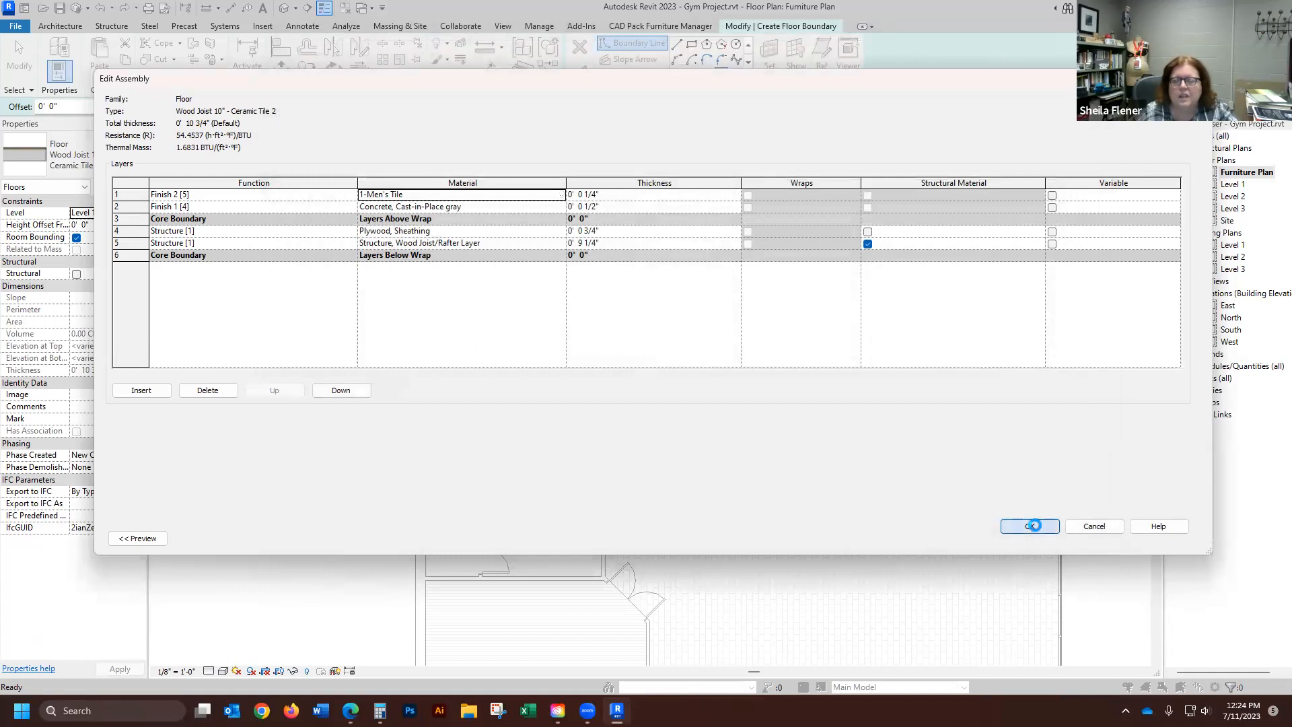
pyautogui.click(1044, 536)
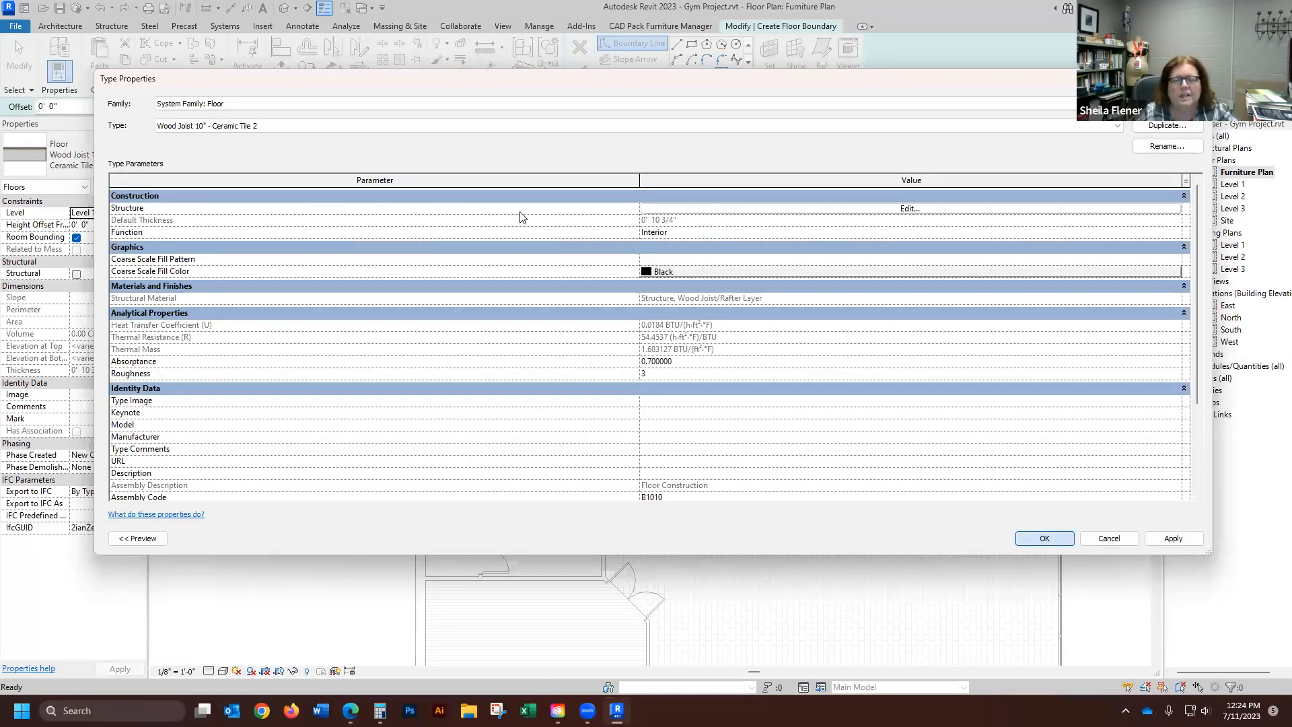
# - Sketch a rectangular floor boundary along the inner wall faces of the upper locker room, from the building corner to the dividing wall
pyautogui.scroll(2, 652, 12)
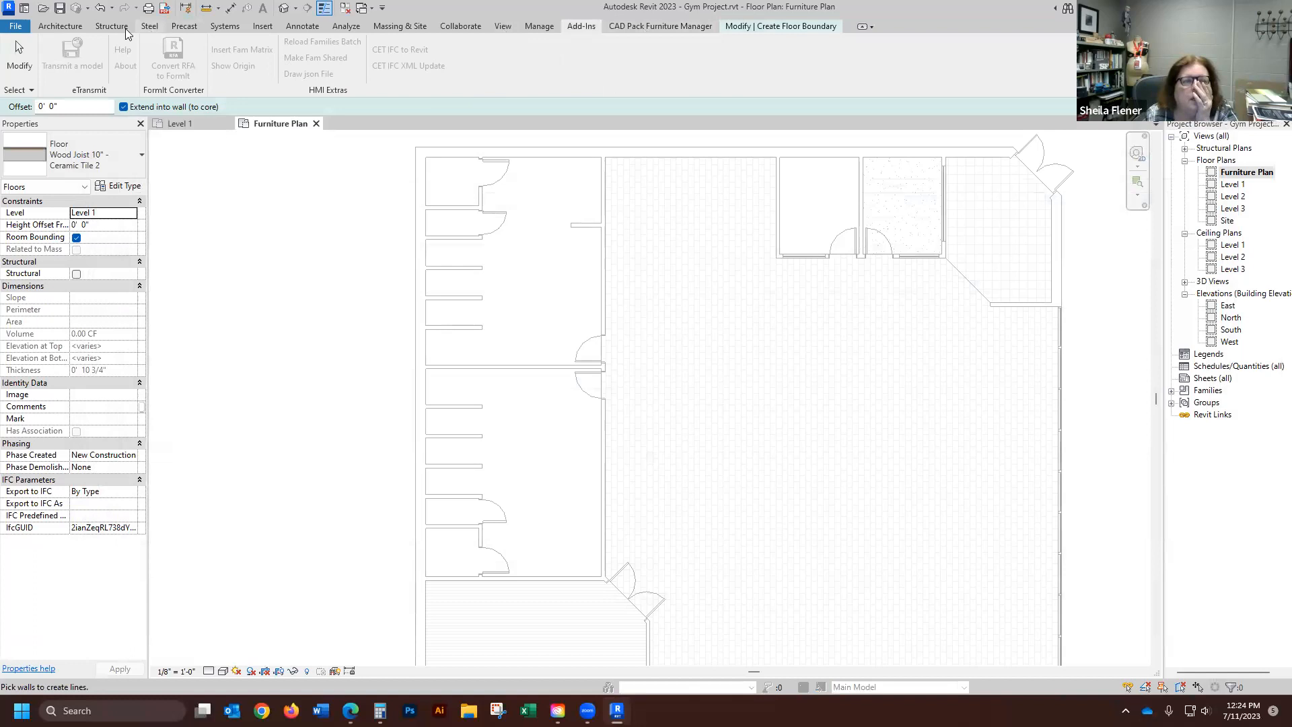
pyautogui.click(70, 29)
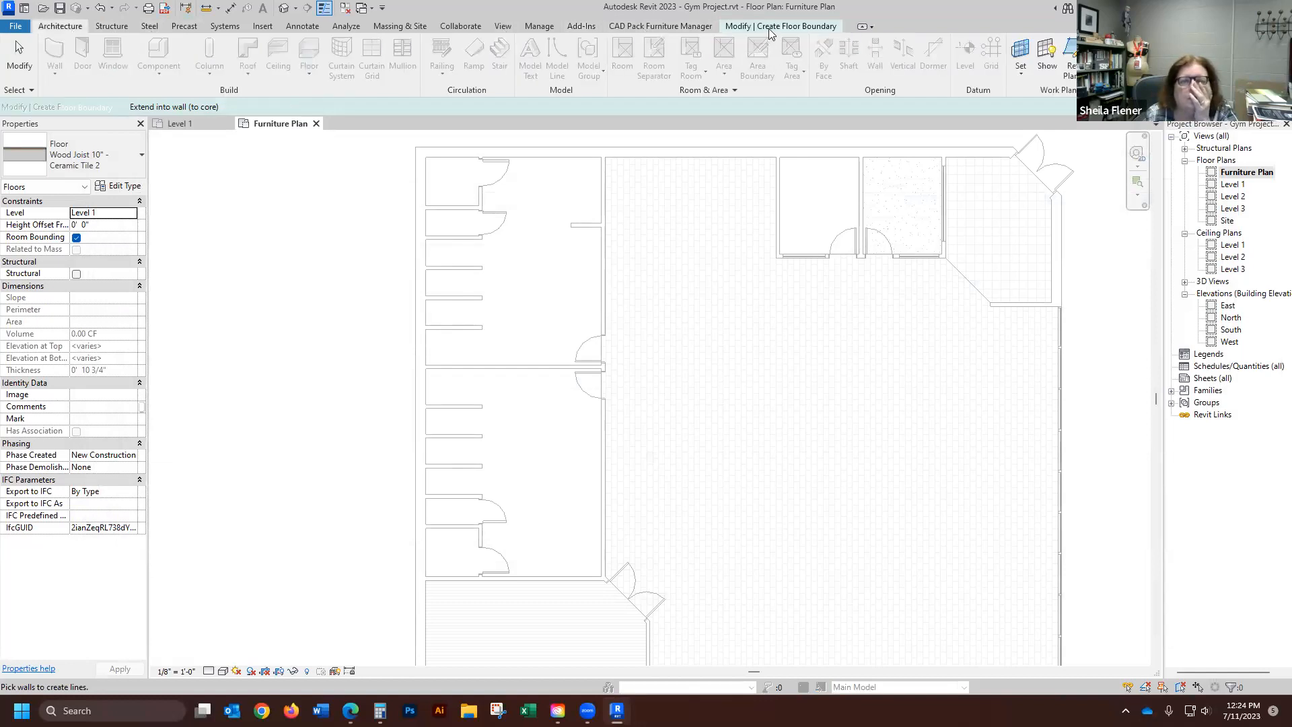
pyautogui.click(772, 31)
pyautogui.click(691, 45)
pyautogui.scroll(2, 427, 148)
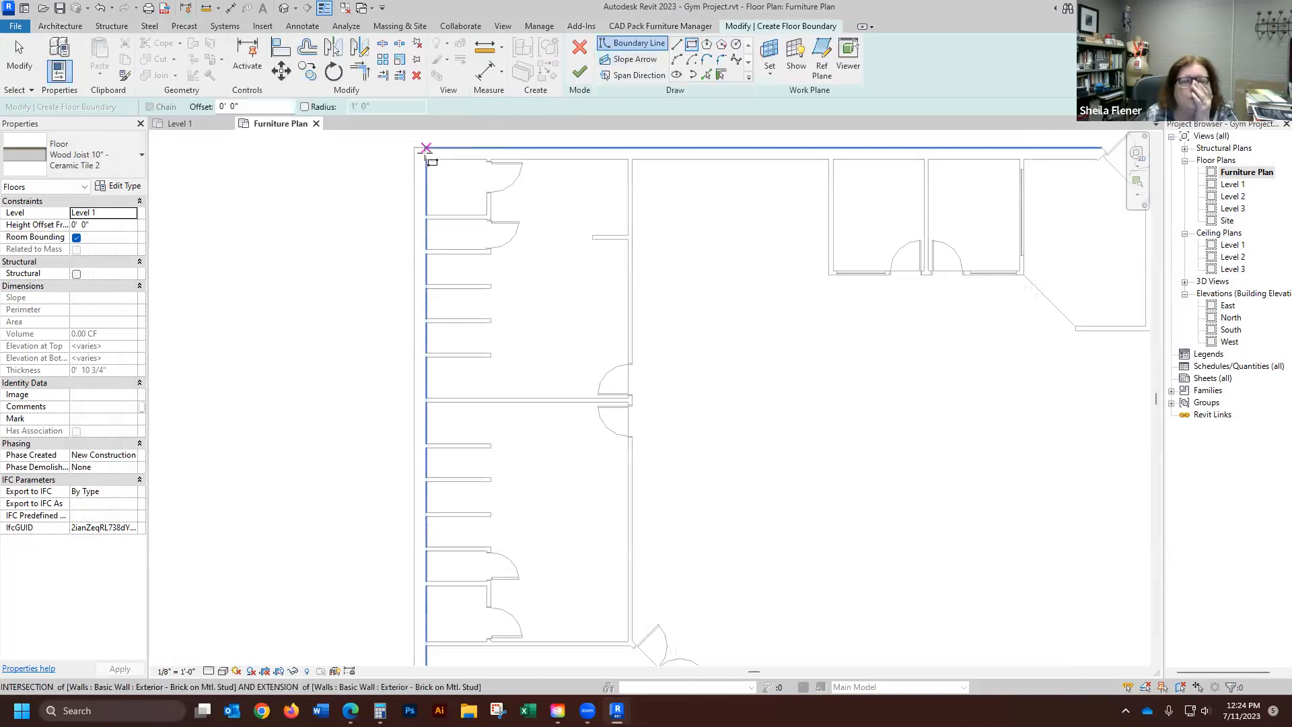
pyautogui.click(426, 160)
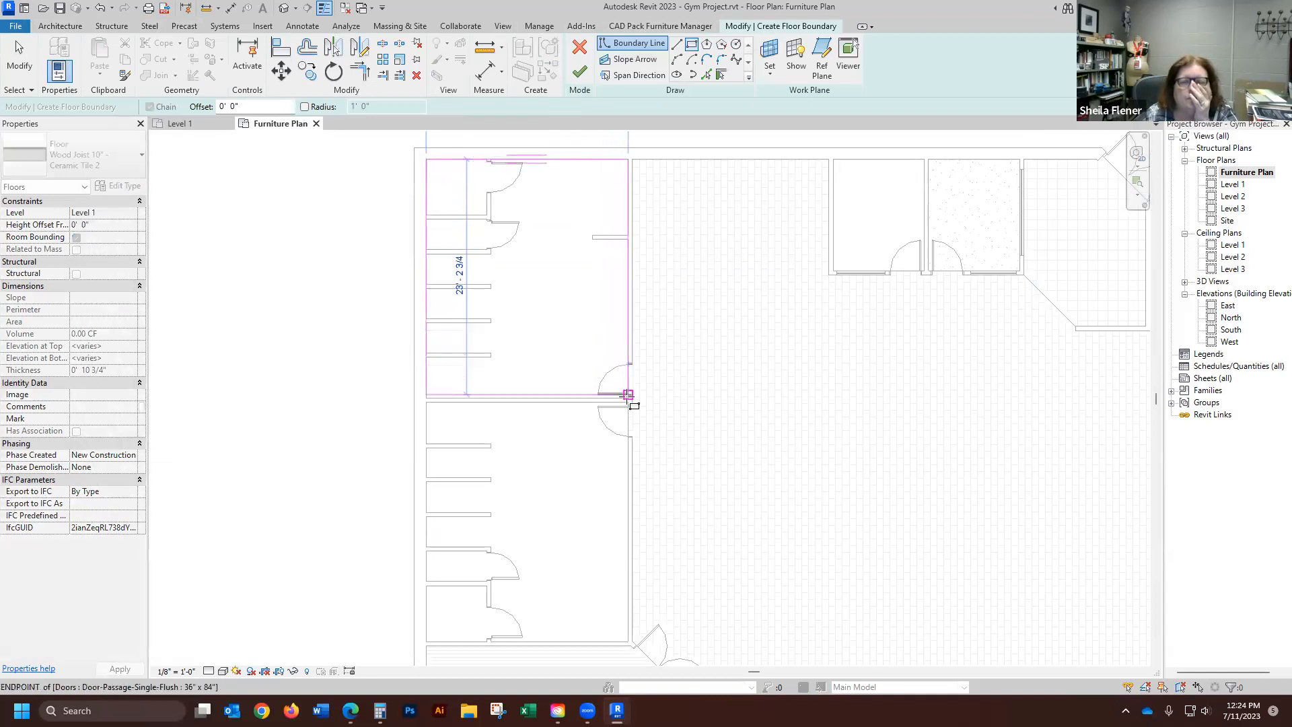
pyautogui.scroll(2, 632, 395)
pyautogui.scroll(2, 633, 395)
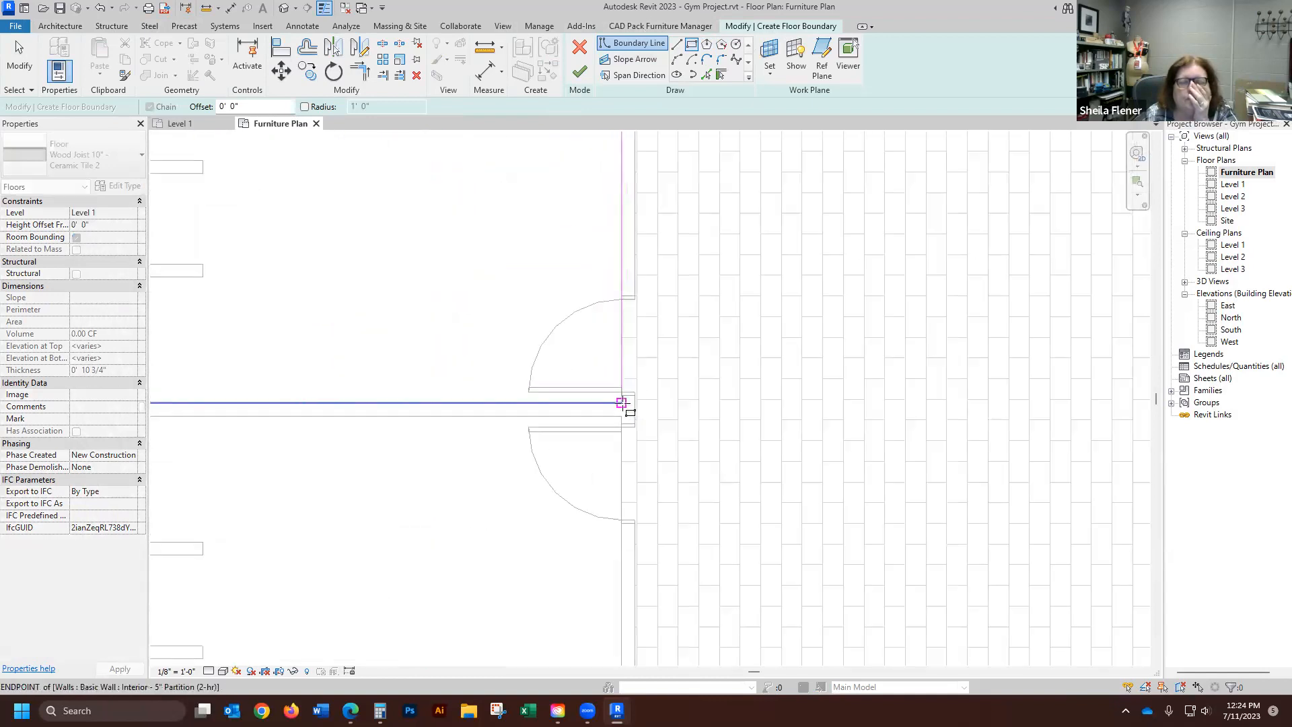
pyautogui.click(625, 404)
pyautogui.scroll(-2, 849, 445)
pyautogui.press('Escape')
pyautogui.press('Escape')
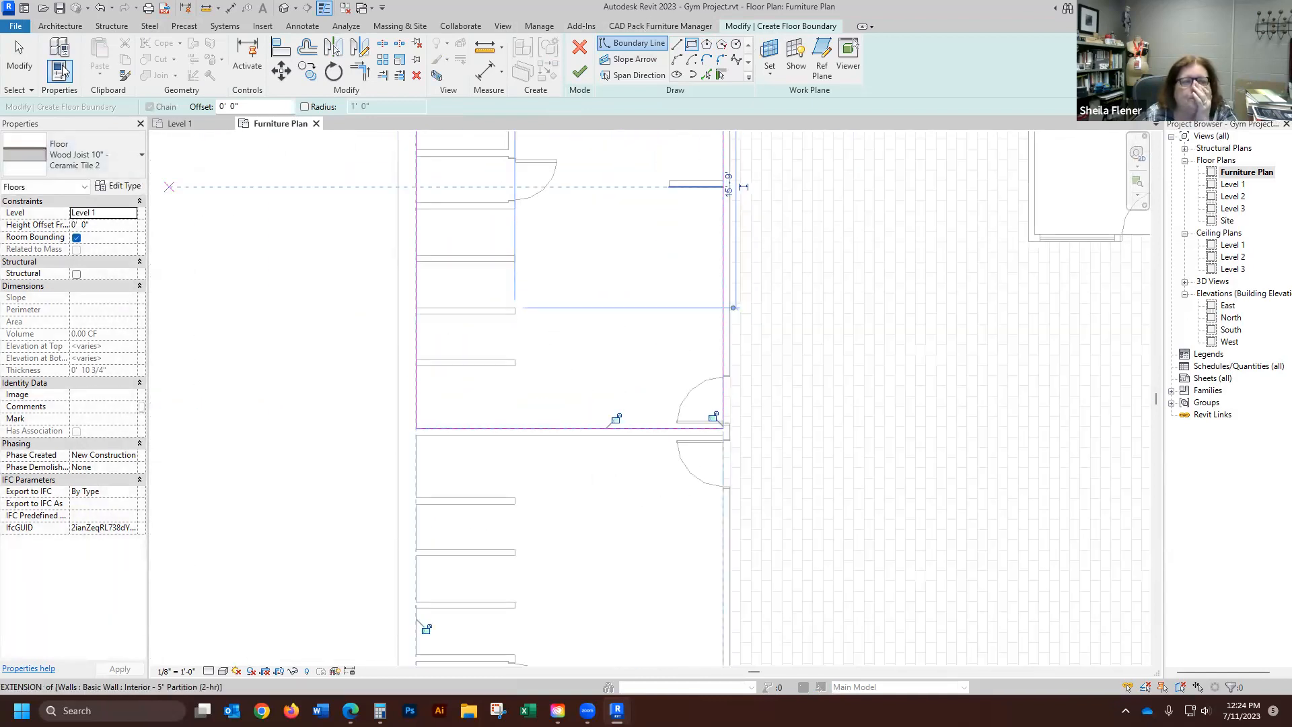
# - Shorten the boundary line along the exterior wall to about 4' so it ends at the lowest stall partition
pyautogui.scroll(-2, 464, 408)
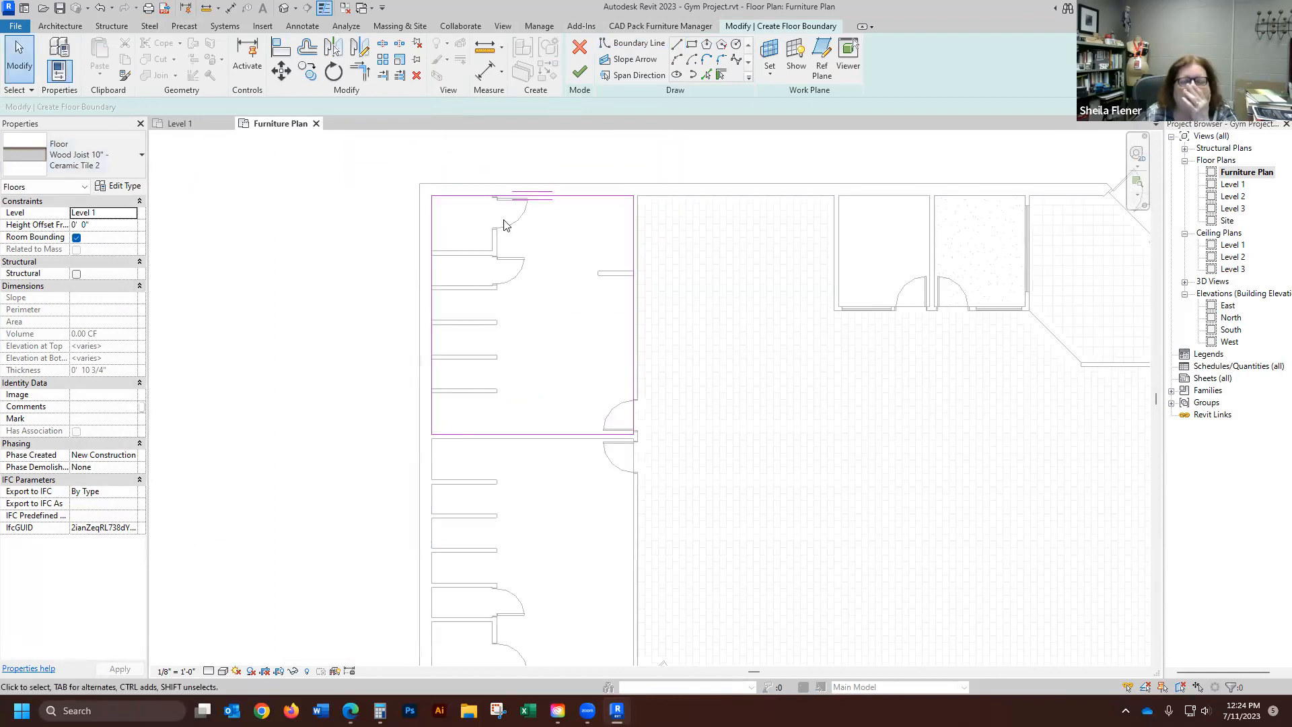
pyautogui.scroll(1, 500, 239)
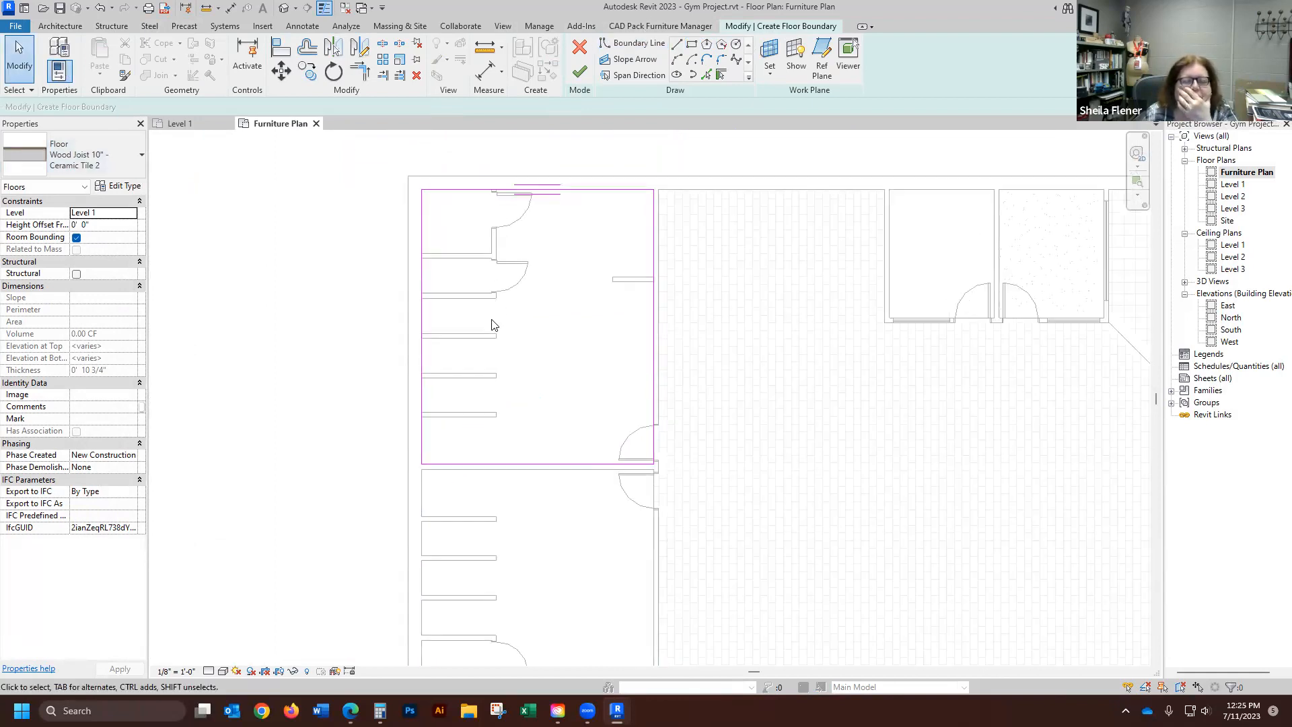
pyautogui.scroll(1, 476, 332)
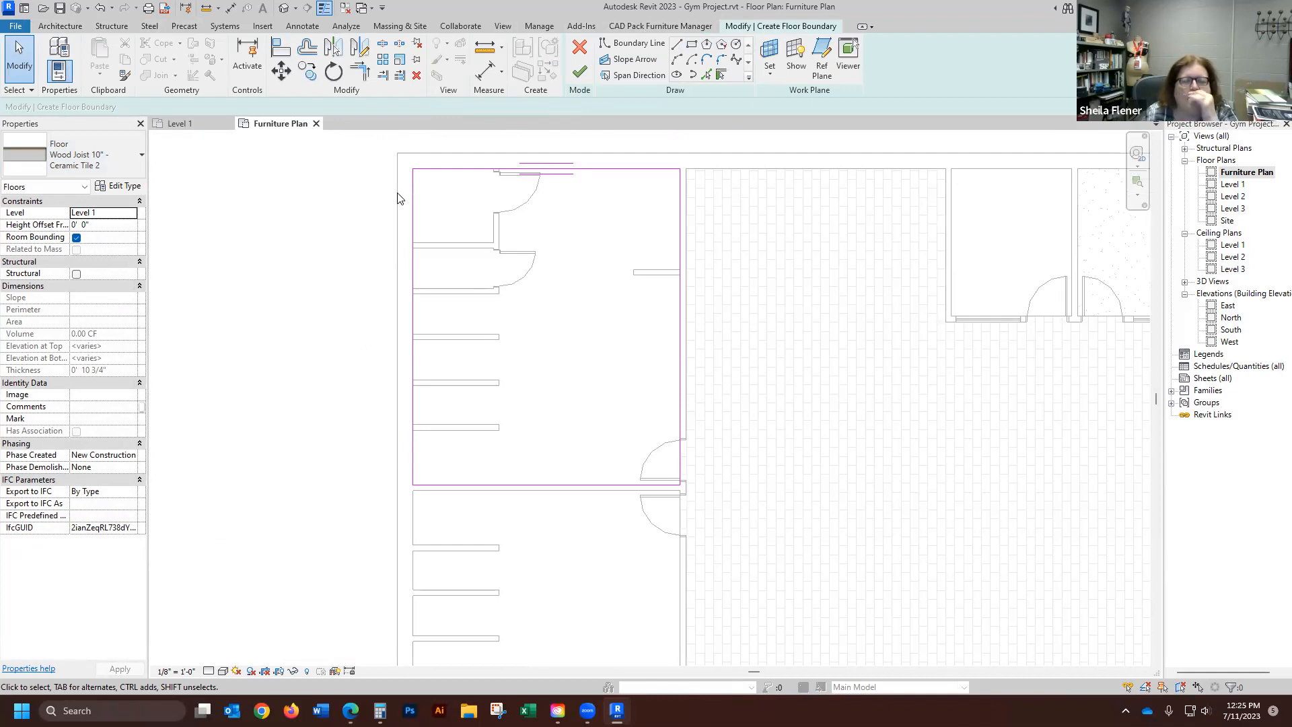
pyautogui.click(413, 199)
pyautogui.moveTo(412, 169); pyautogui.dragTo(413, 430)
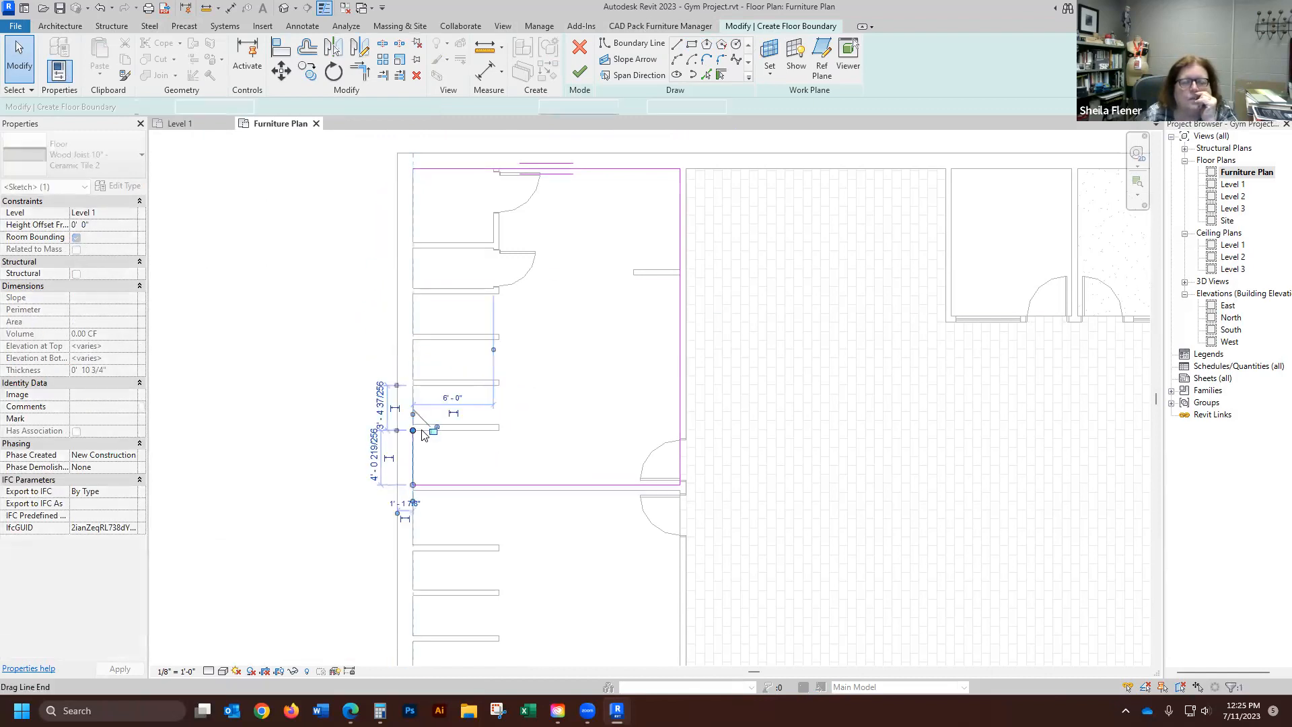
pyautogui.click(551, 442)
pyautogui.scroll(2, 536, 395)
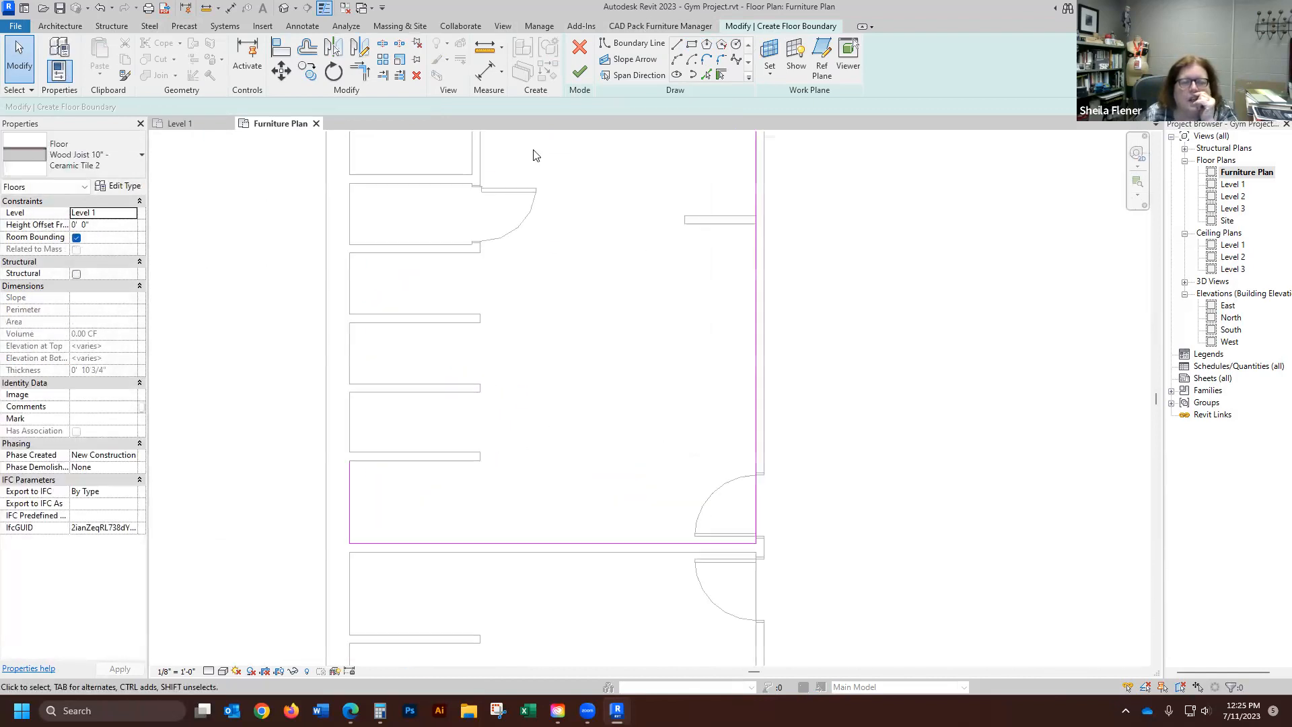
# - Draw boundary lines along the lowest partition, up the stall fronts to the louver door's lower jamb, and 5" across the wall end
pyautogui.click(678, 44)
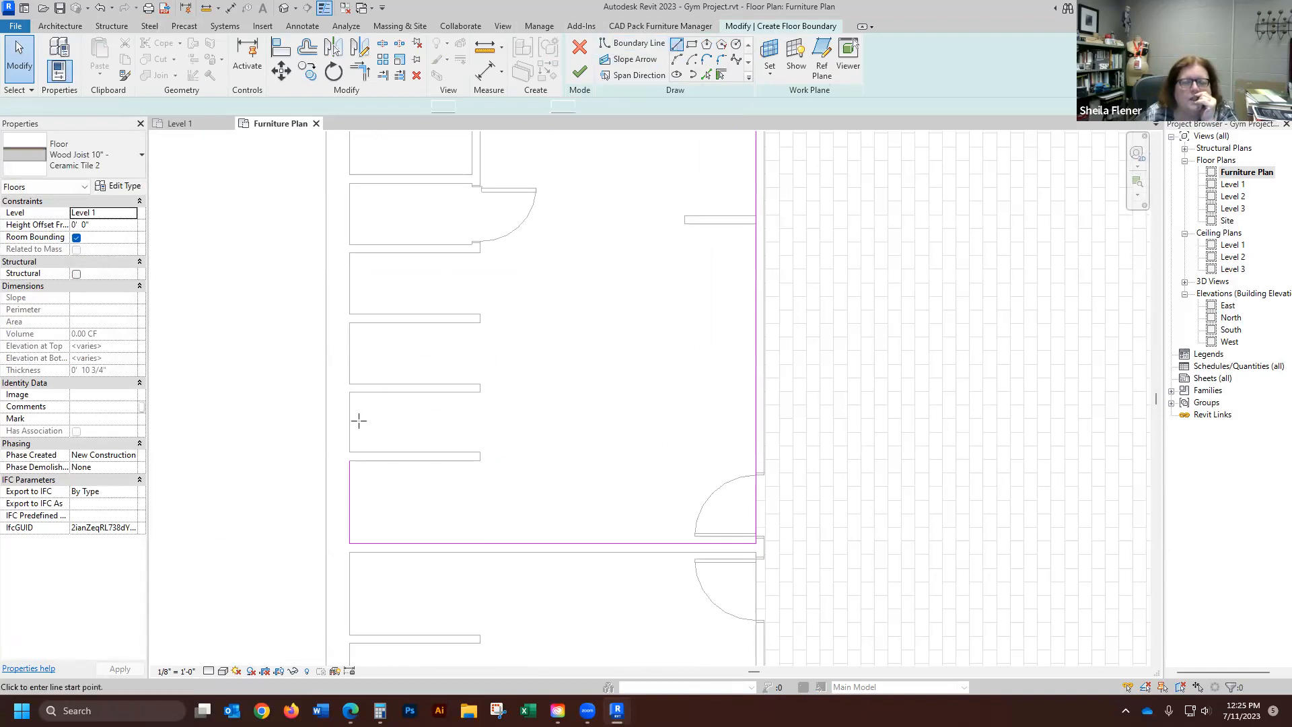
pyautogui.click(350, 461)
pyautogui.click(480, 461)
pyautogui.scroll(-3, 480, 461)
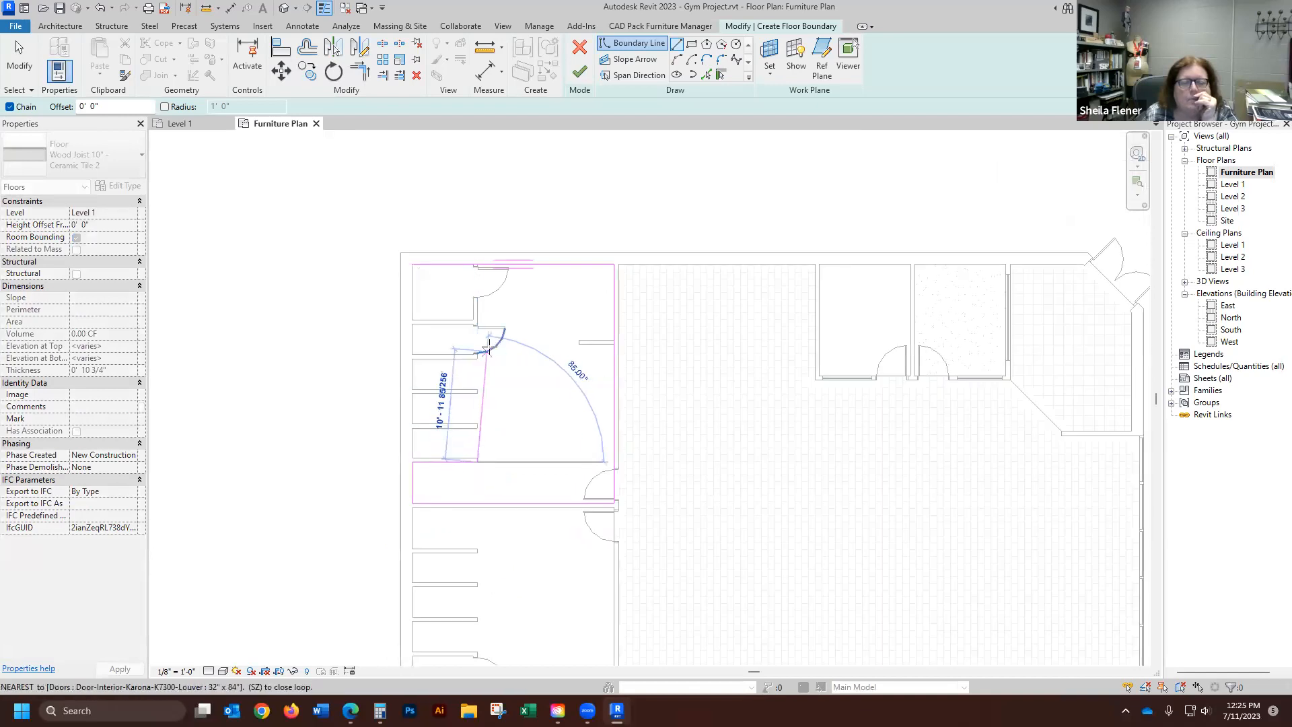
pyautogui.scroll(2, 489, 346)
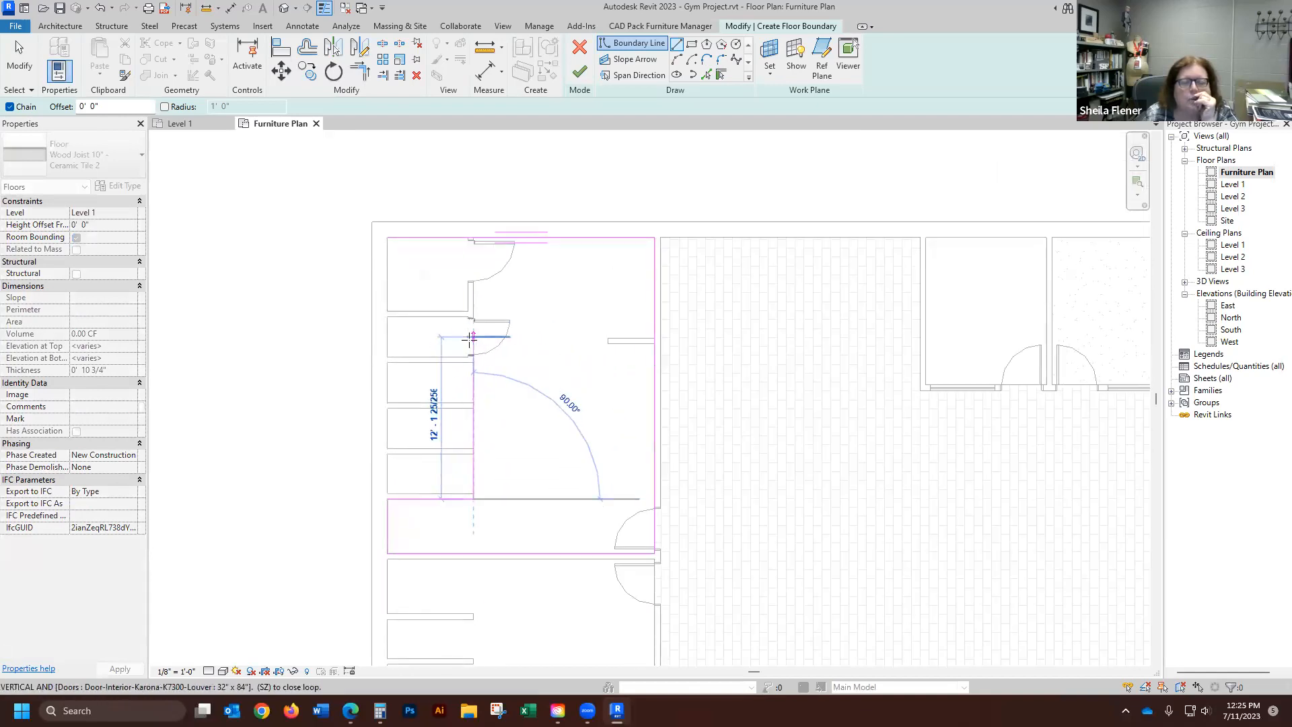
pyautogui.scroll(6, 470, 339)
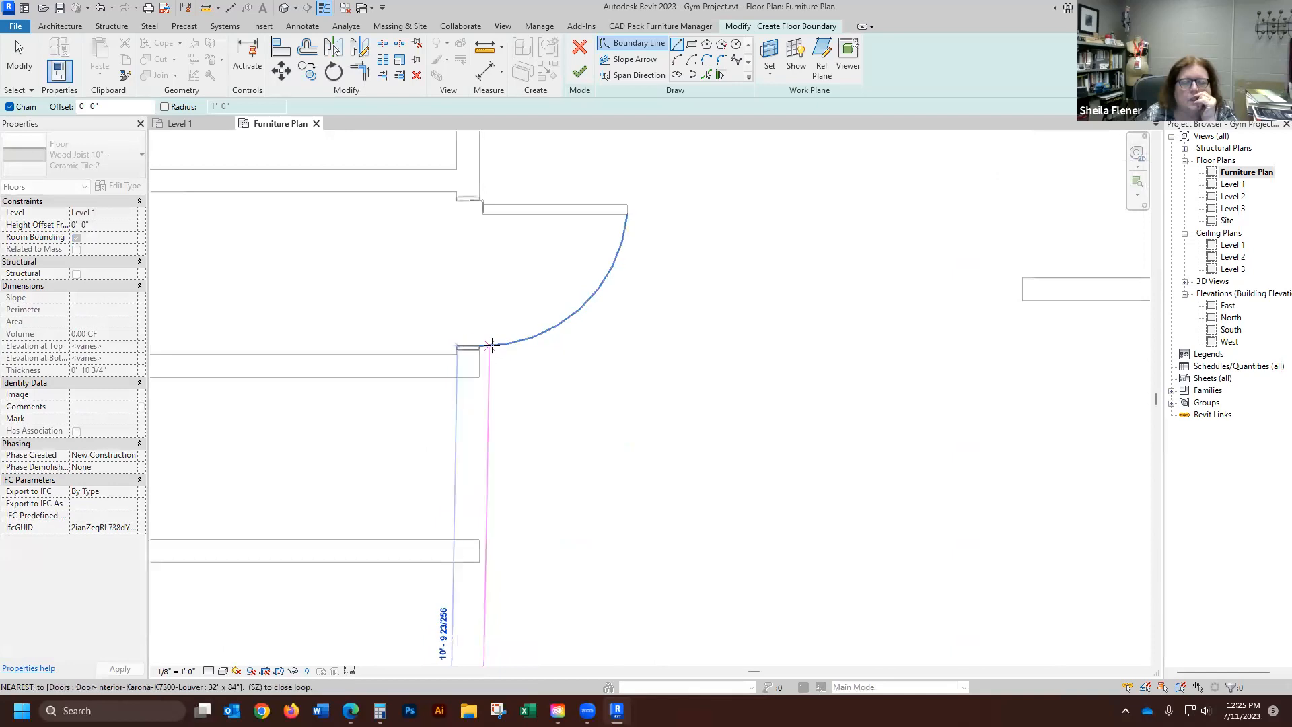
pyautogui.click(478, 349)
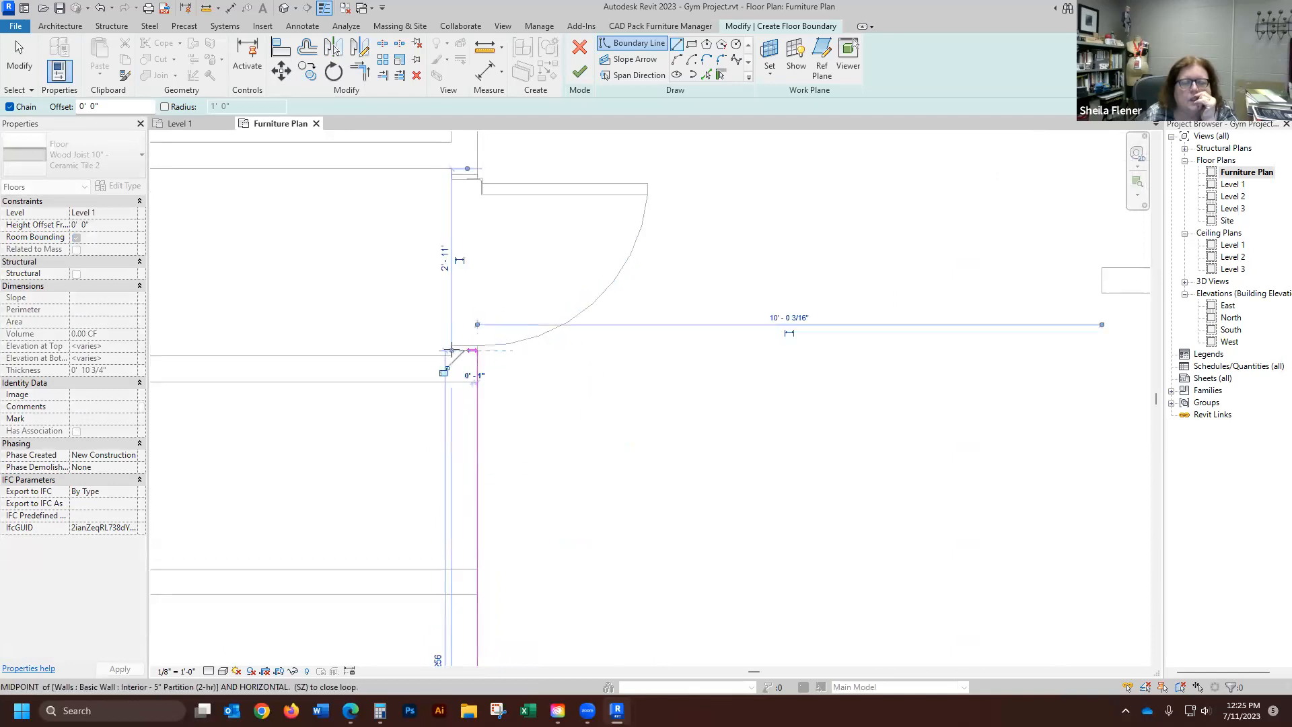
pyautogui.click(451, 350)
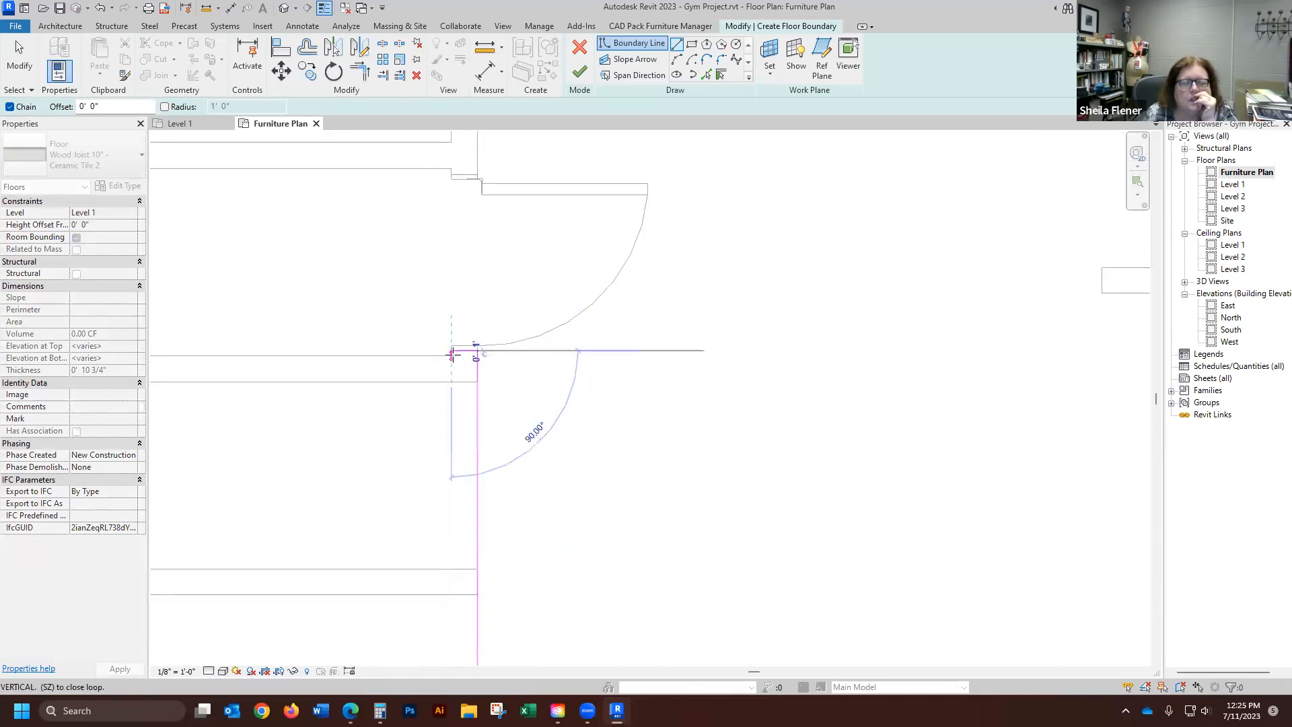
# - Trace the boundary around the inside of the louver-door stall via the exterior wall, and 5" across the door's upper jamb
pyautogui.scroll(-3, 760, 422)
pyautogui.click(419, 385)
pyautogui.click(419, 292)
pyautogui.scroll(1, 619, 280)
pyautogui.scroll(5, 618, 279)
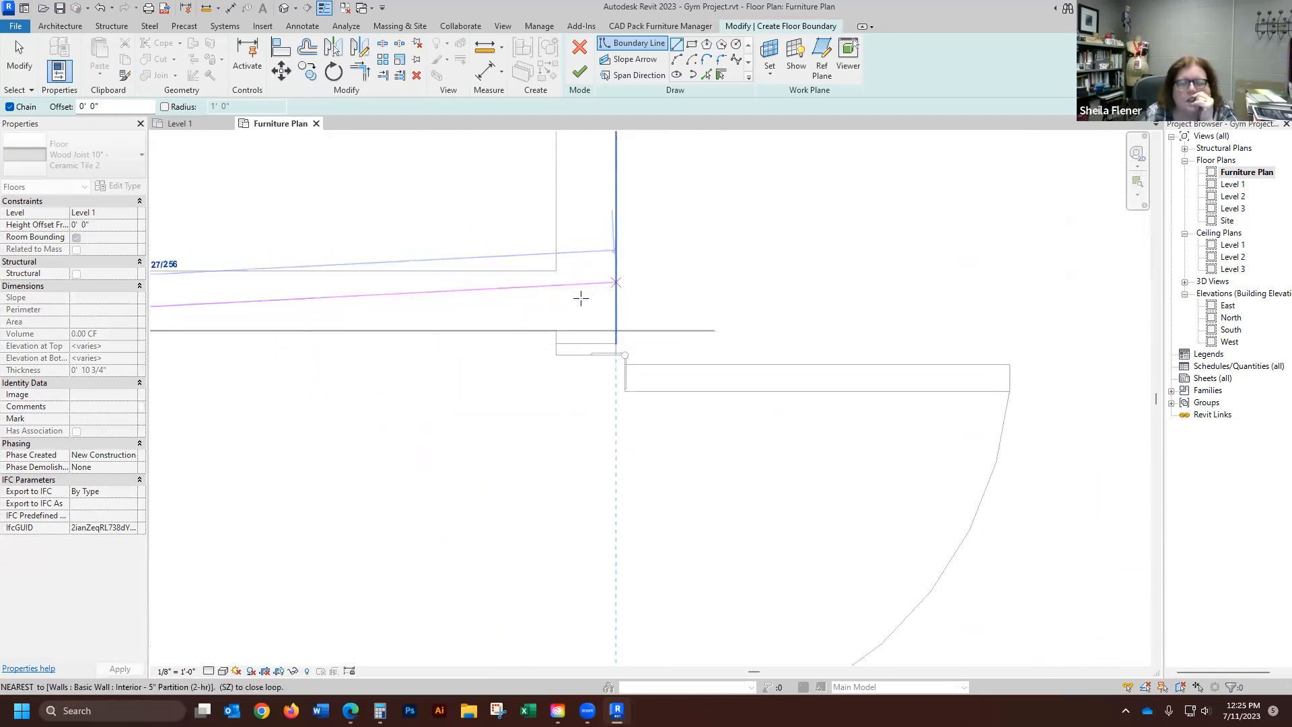
pyautogui.click(555, 331)
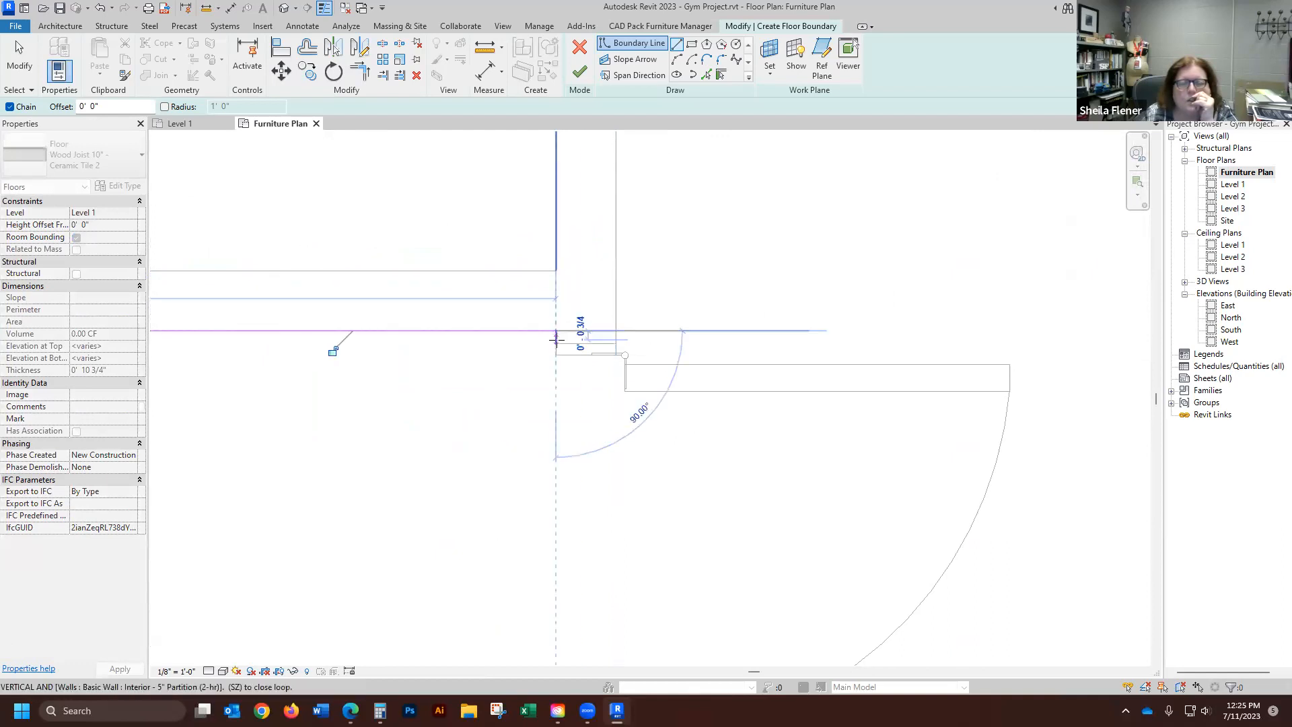
pyautogui.click(555, 344)
pyautogui.click(616, 343)
pyautogui.scroll(-5, 632, 386)
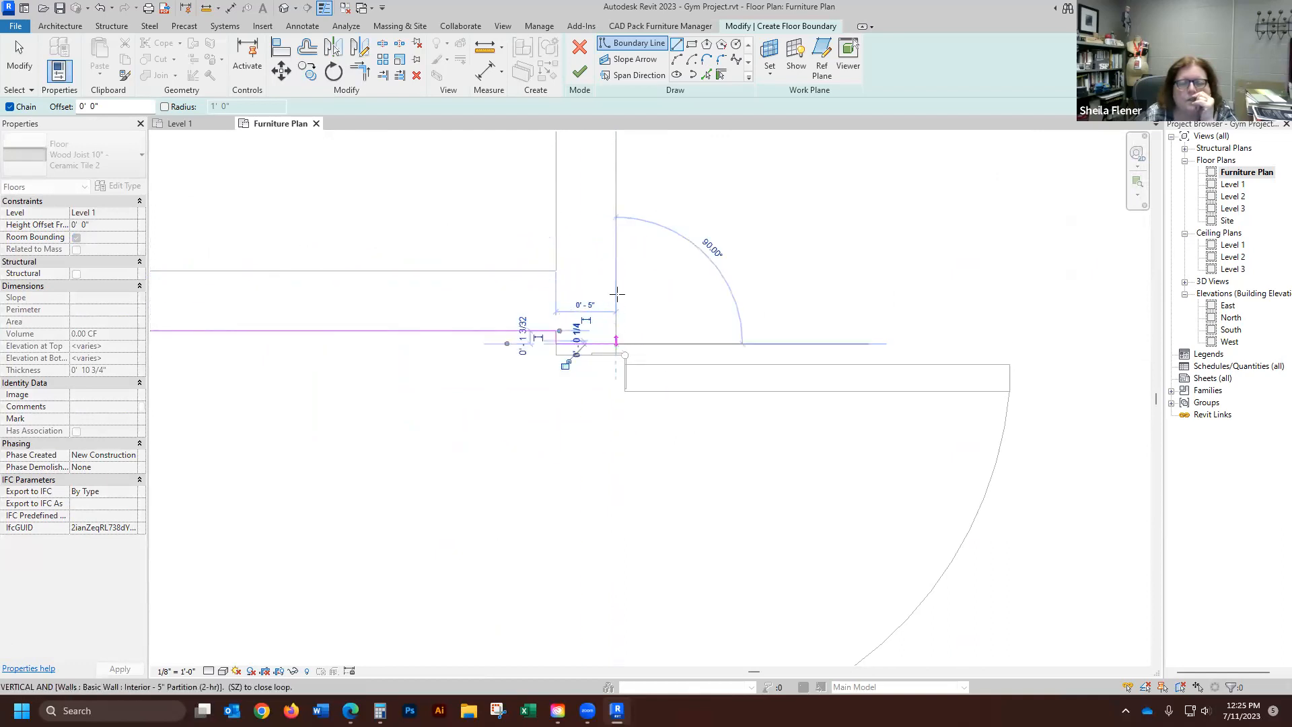
# - Trace the boundary up the stall front to the corner stall's lower jamb, 5" across the wall end, and inside the stall to the building corner
pyautogui.scroll(4, 632, 385)
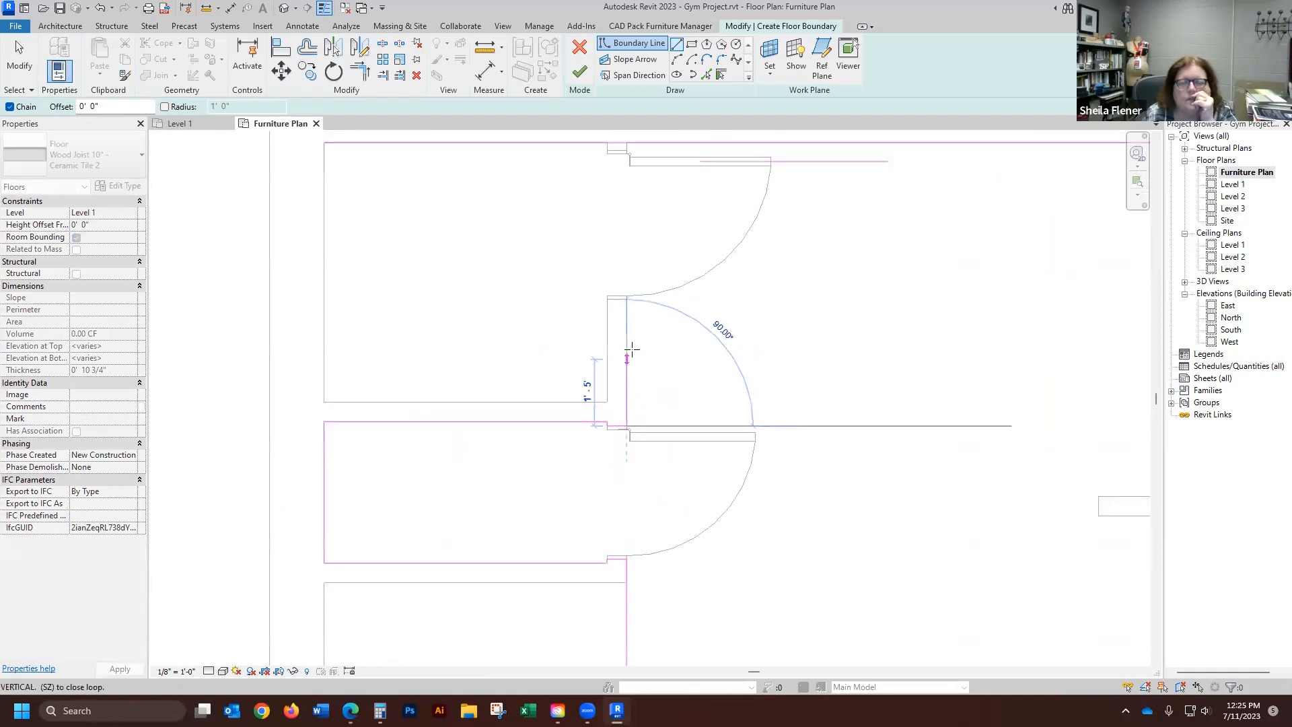
pyautogui.click(623, 280)
pyautogui.click(593, 279)
pyautogui.click(593, 435)
pyautogui.scroll(-3, 826, 450)
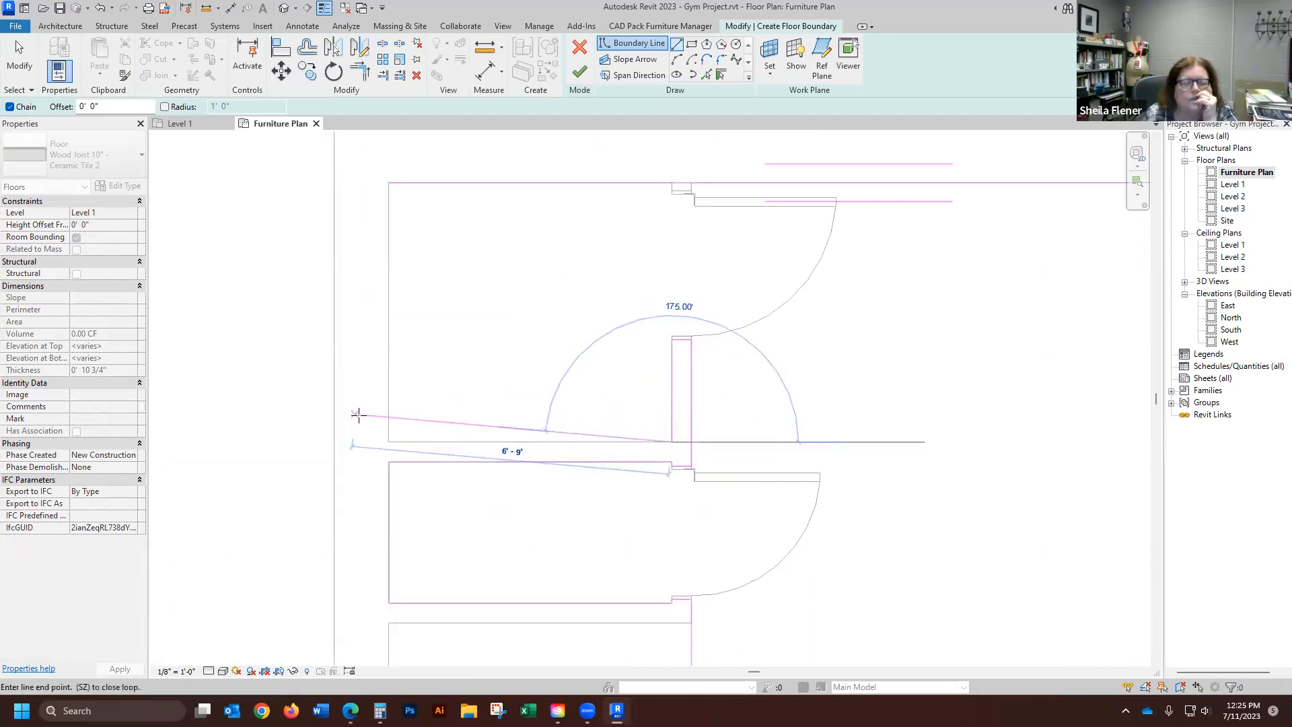
pyautogui.click(388, 442)
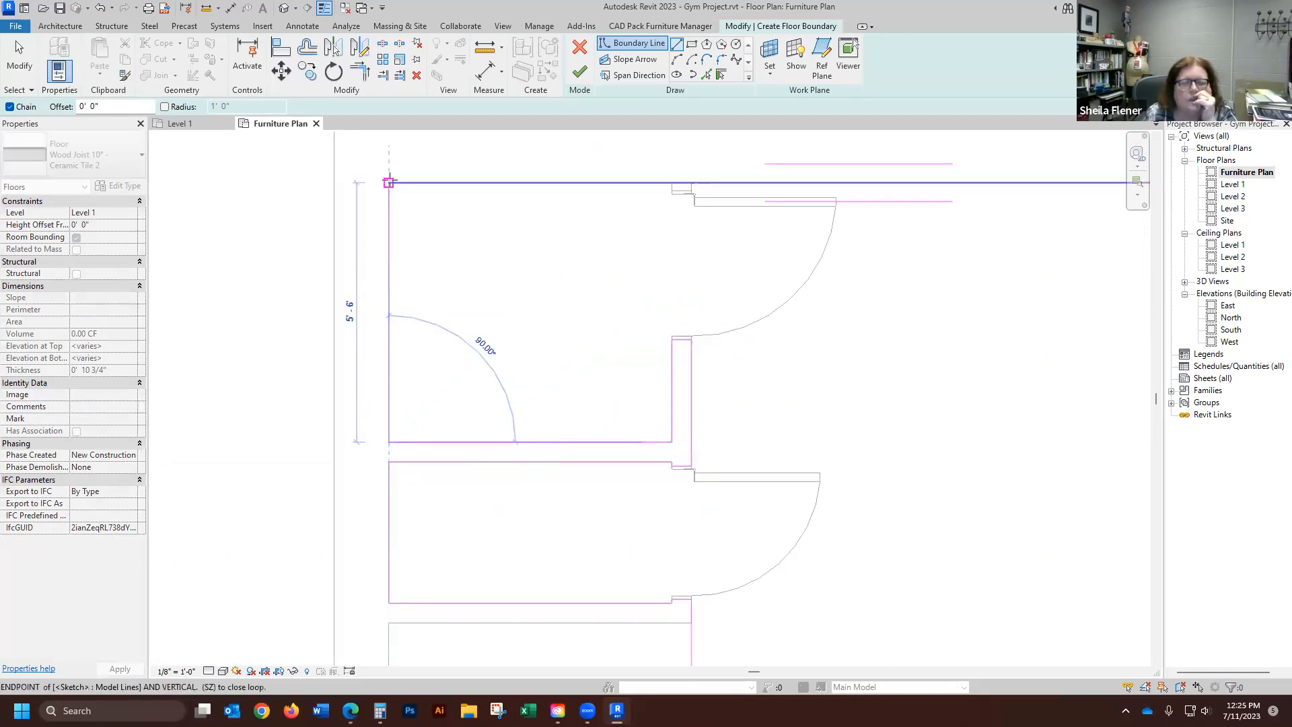
pyautogui.click(389, 182)
pyautogui.click(19, 54)
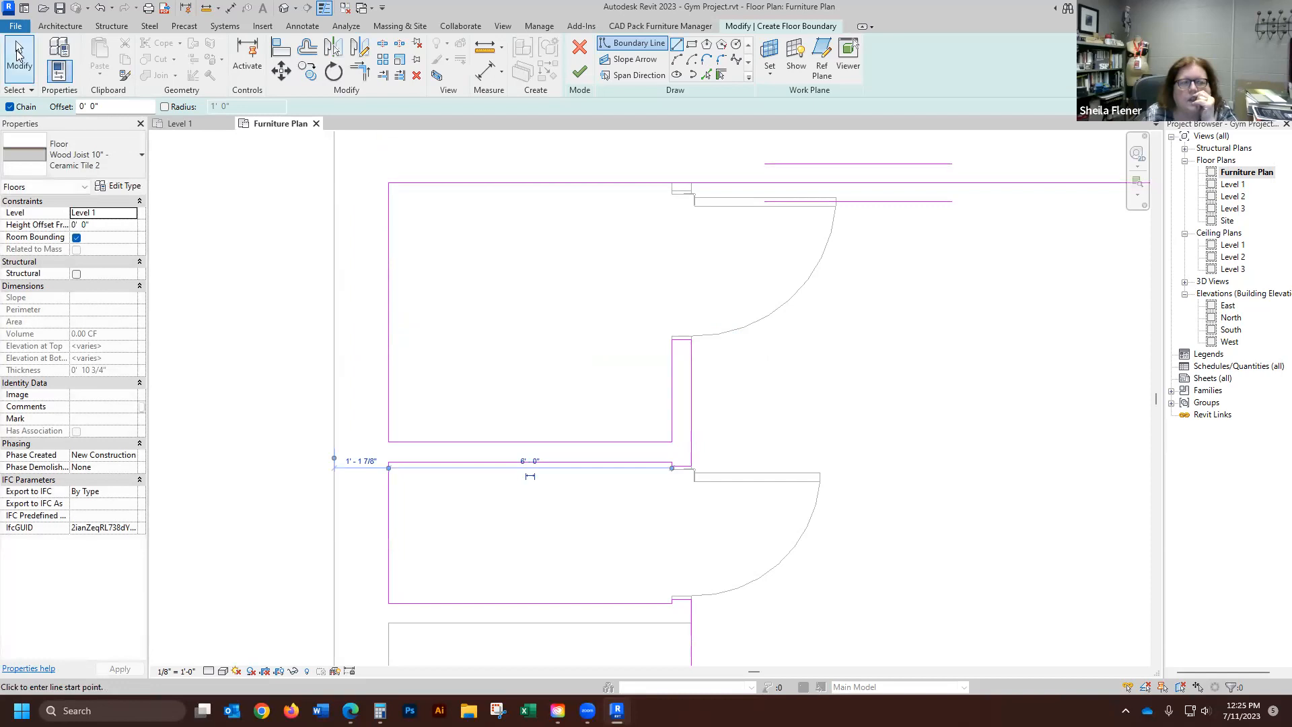
# - Shorten the boundary line along the top exterior wall so it ends at the front face of the corner stall's wall
pyautogui.click(396, 182)
pyautogui.moveTo(389, 183); pyautogui.dragTo(691, 182)
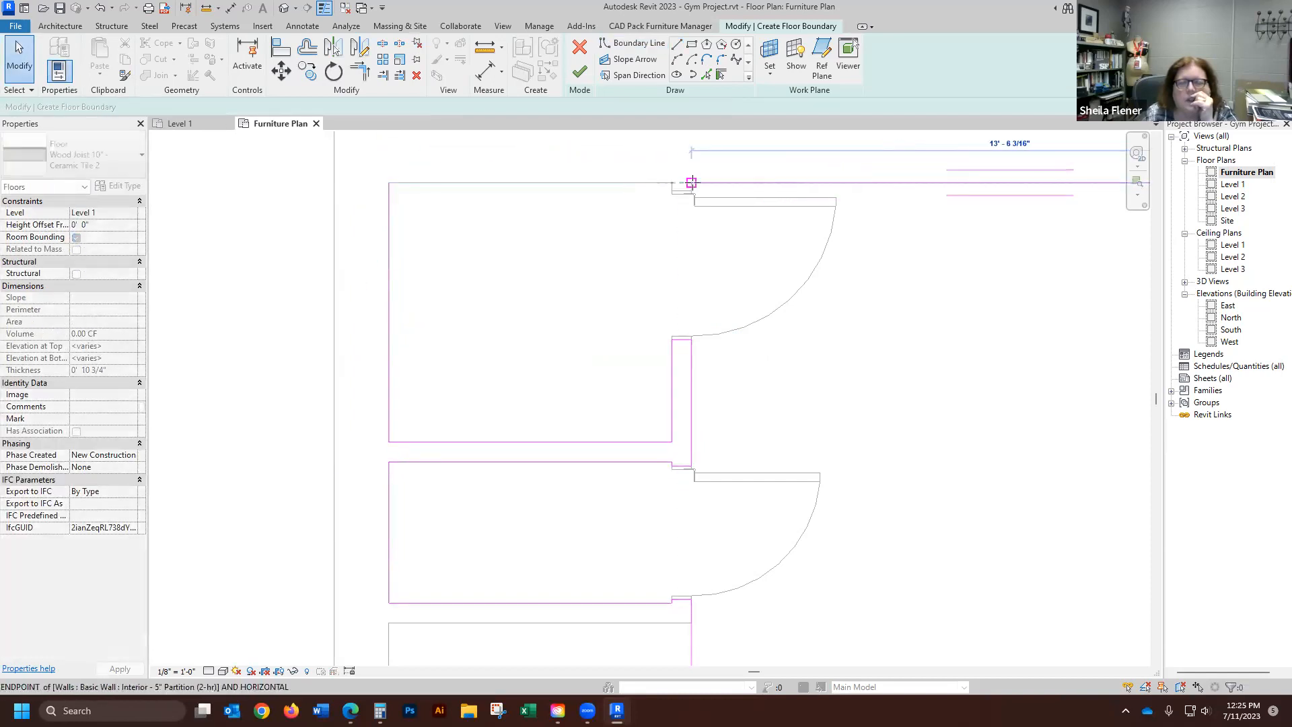
pyautogui.click(649, 273)
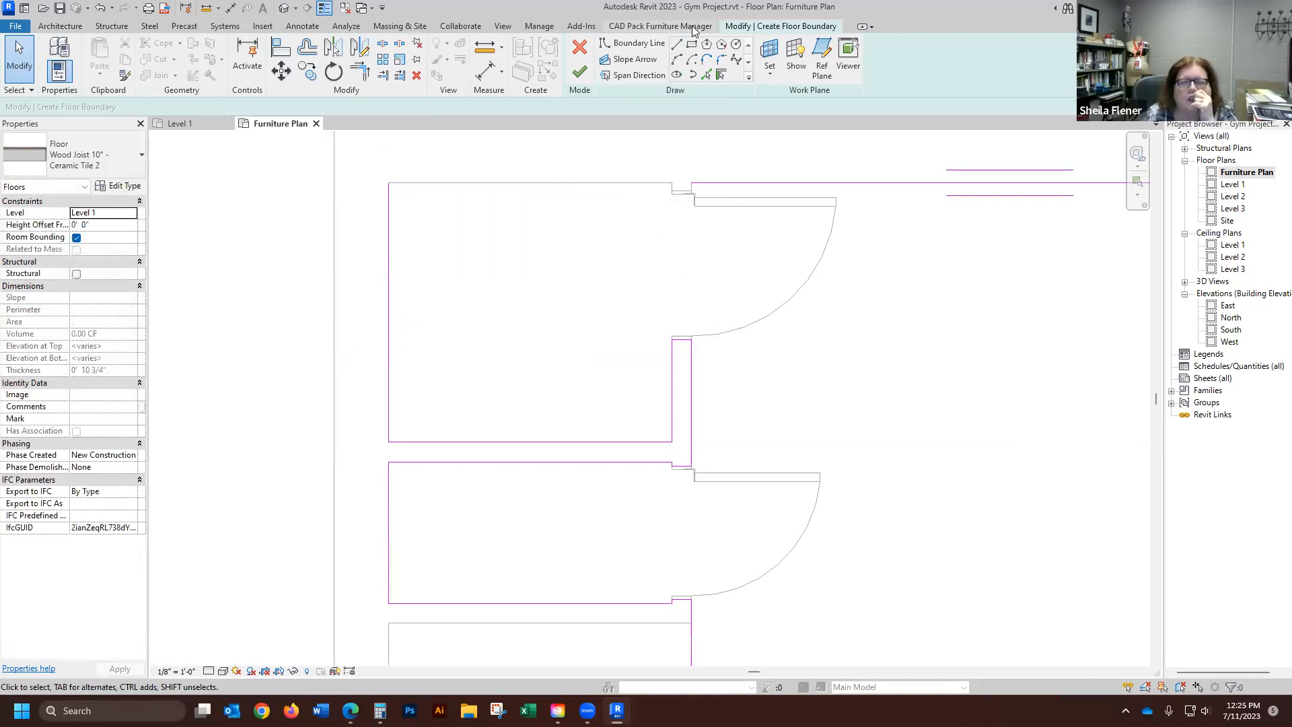
# - Close the boundary with lines around the wall stub at the corner stall's upper jamb and along the exterior wall to the building corner
pyautogui.click(677, 44)
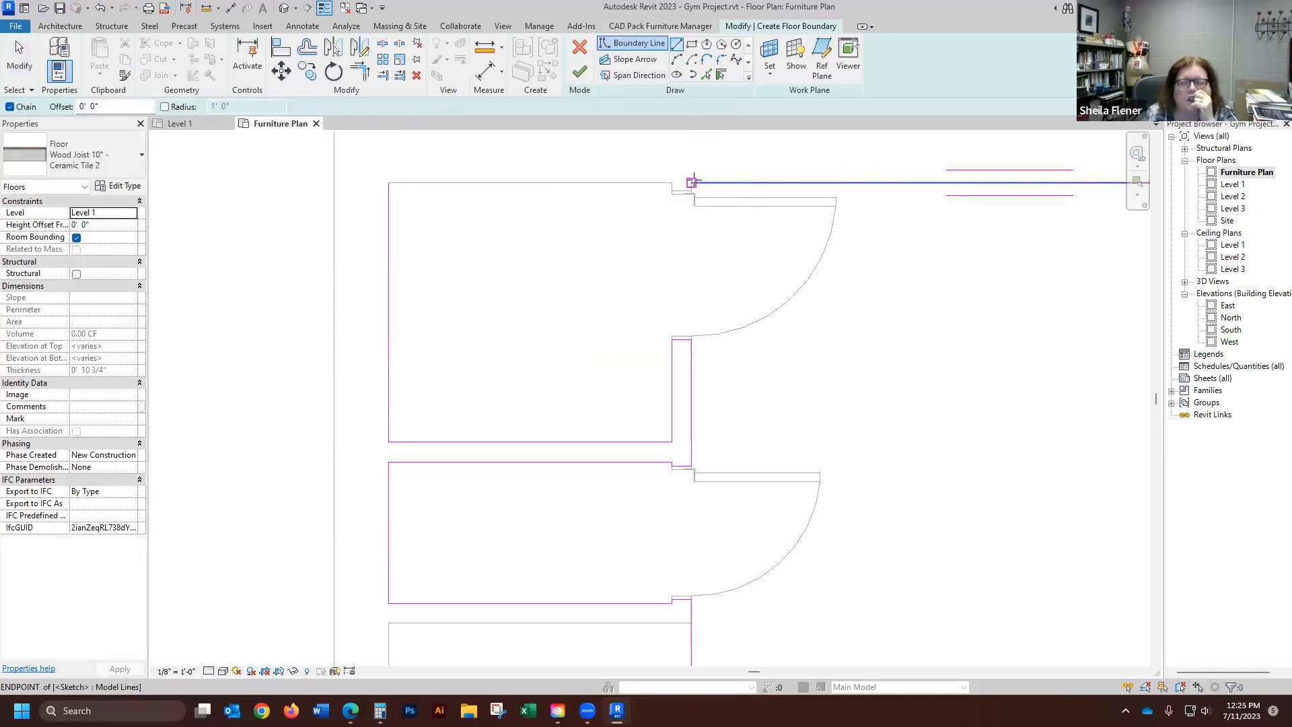
pyautogui.click(694, 184)
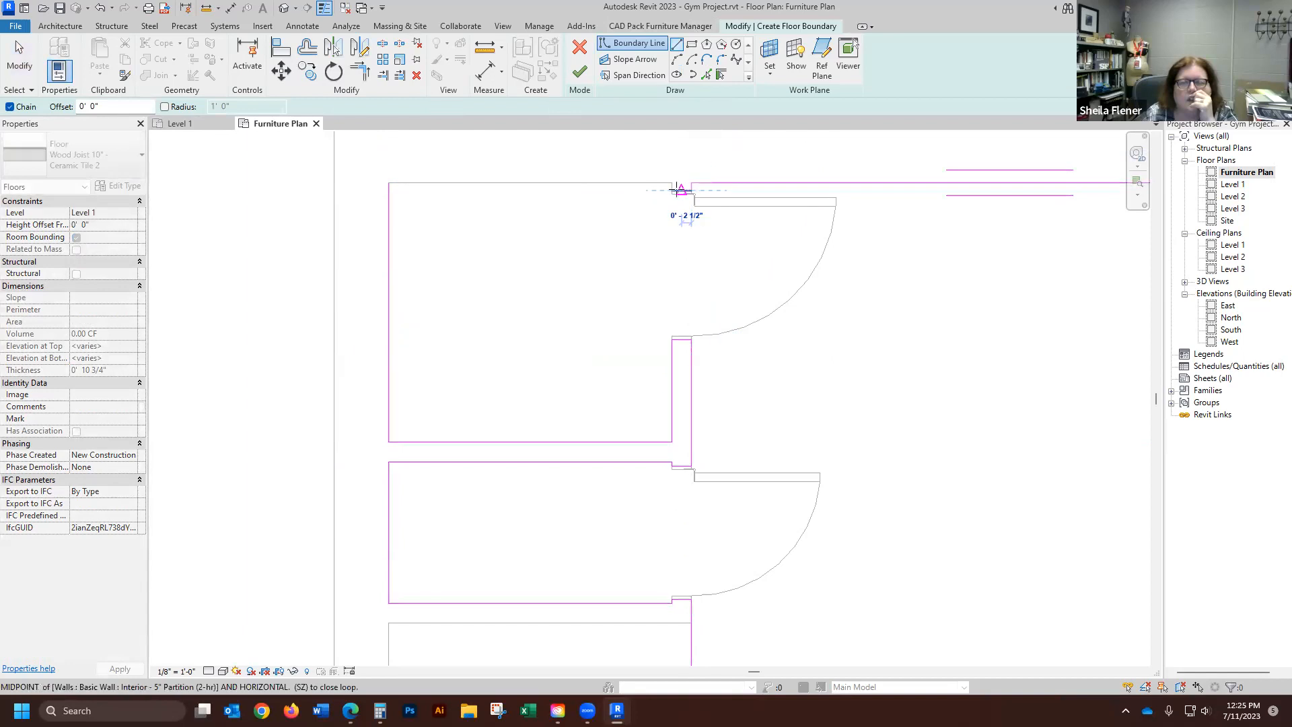
pyautogui.click(672, 190)
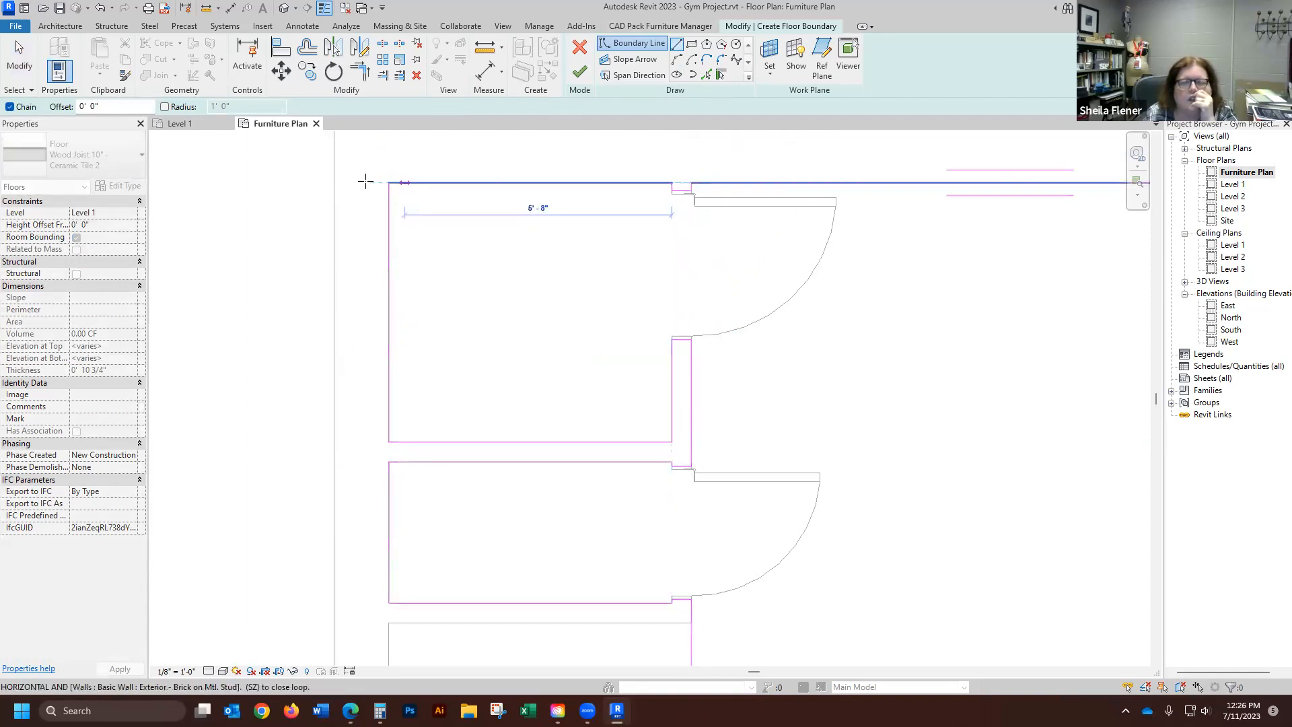
pyautogui.click(389, 182)
pyautogui.press('Escape')
pyautogui.press('Escape')
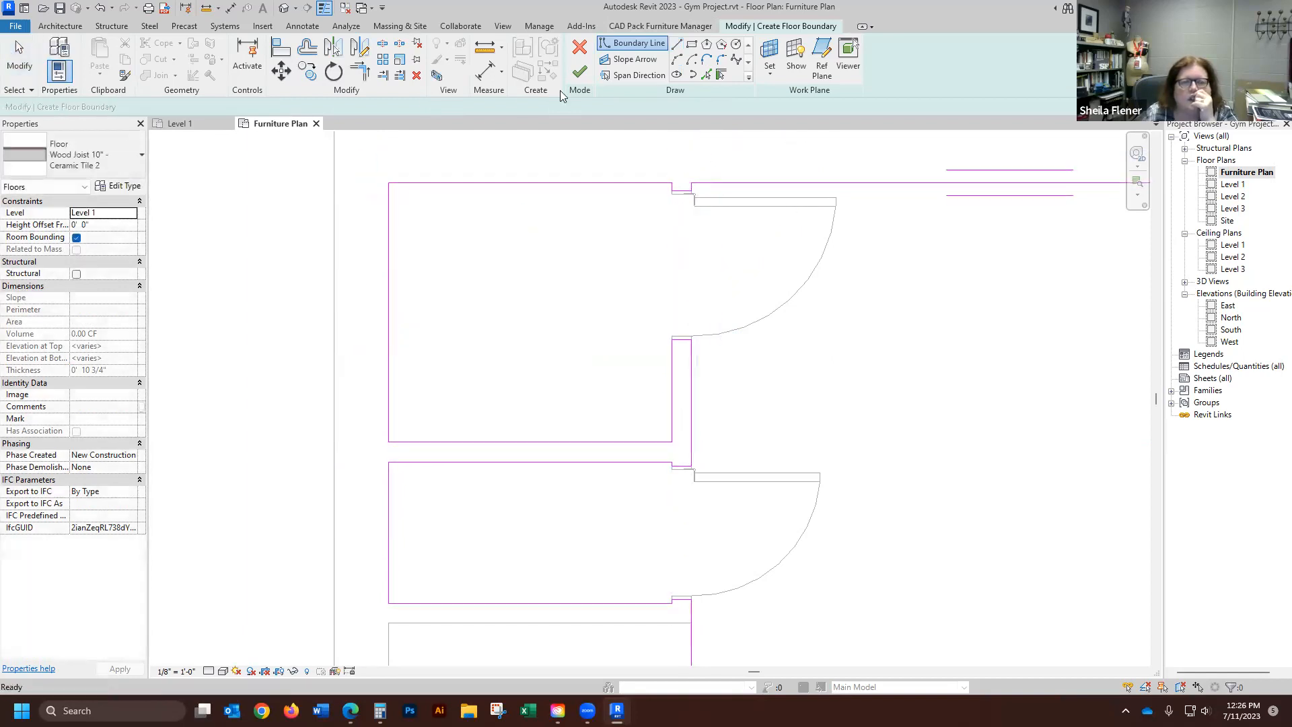
# - Finish the floor boundary sketch to create the men's locker room tile floor and deselect it
pyautogui.scroll(-2, 442, 176)
pyautogui.scroll(-3, 437, 177)
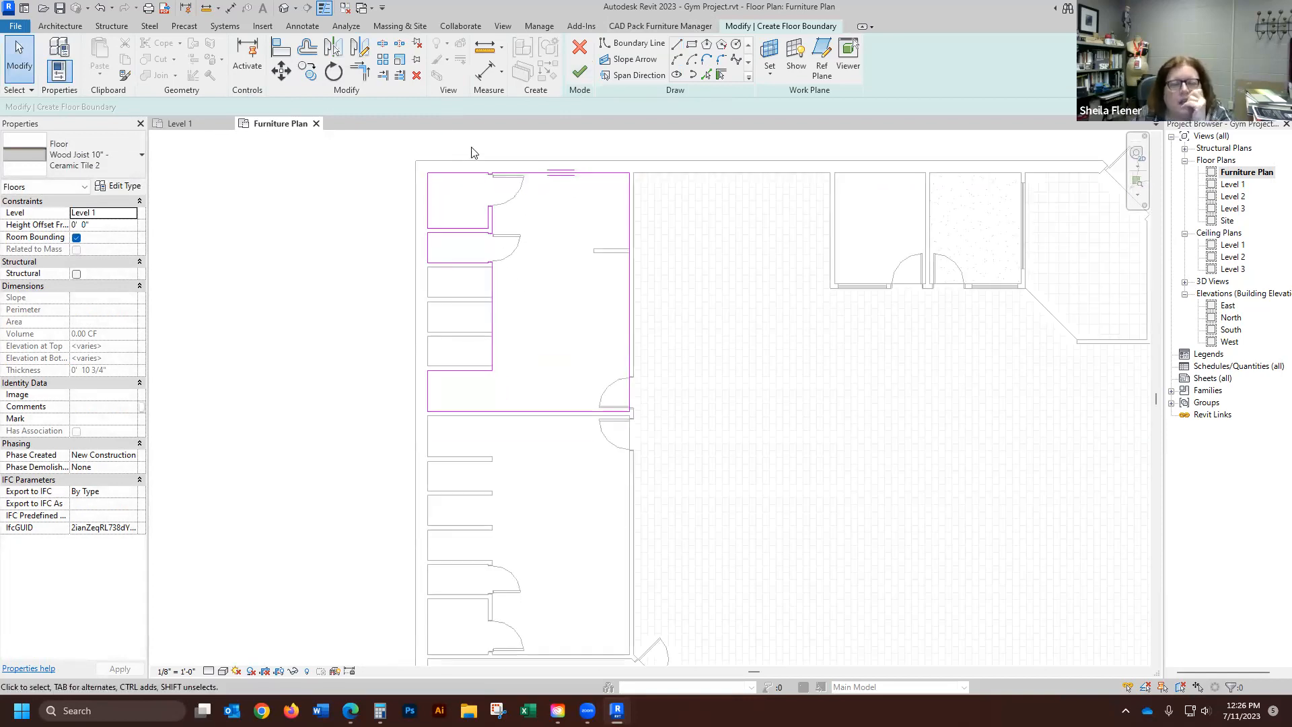
pyautogui.click(579, 72)
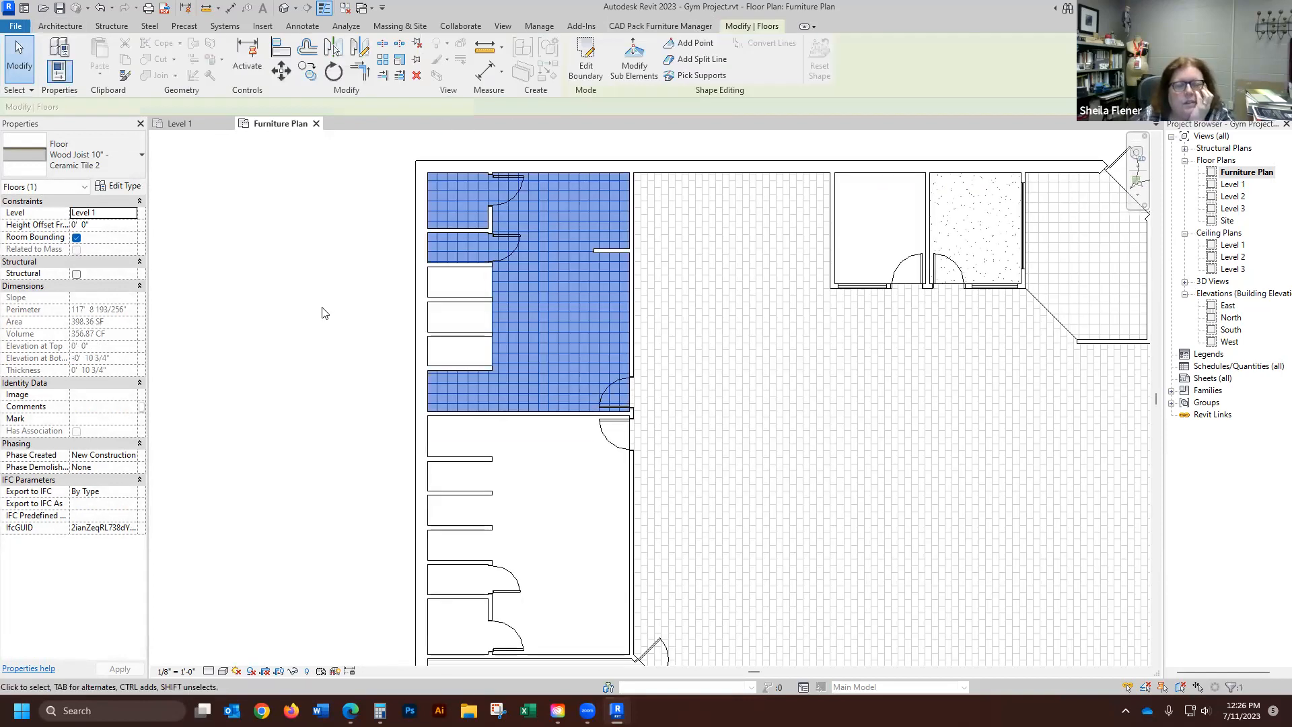
pyautogui.click(325, 312)
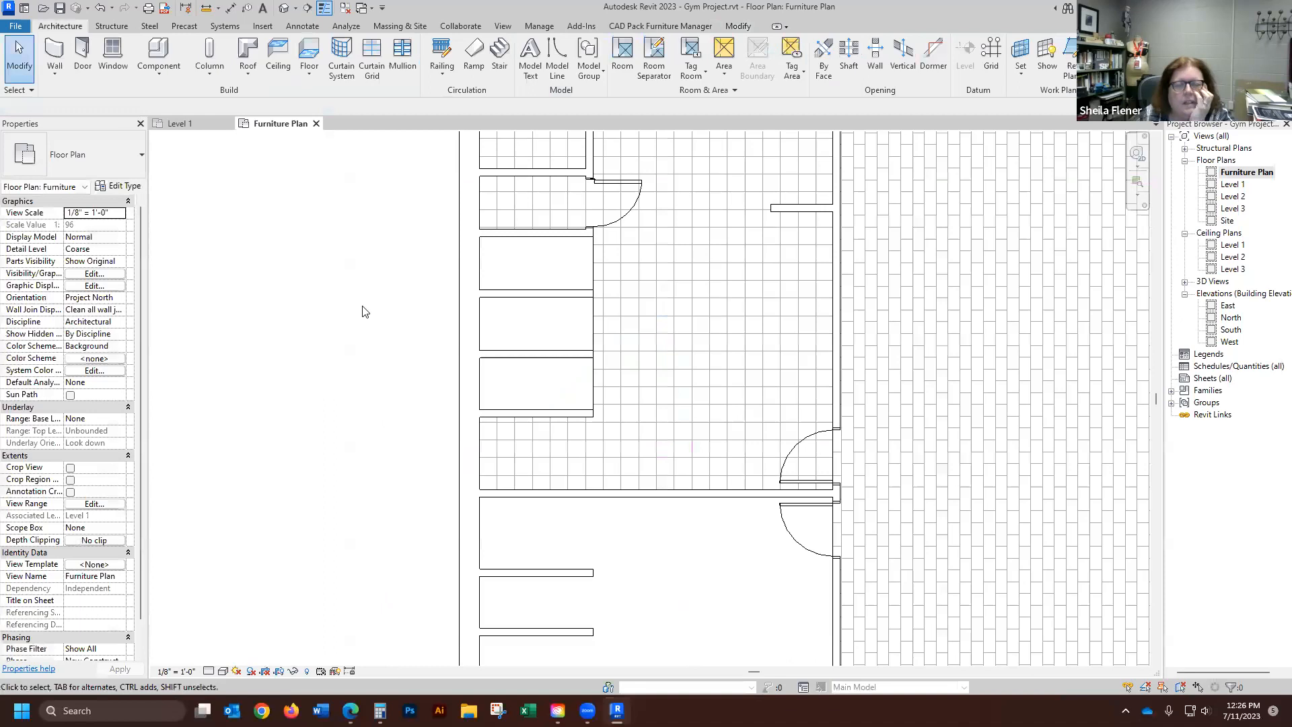
pyautogui.scroll(-2, 376, 306)
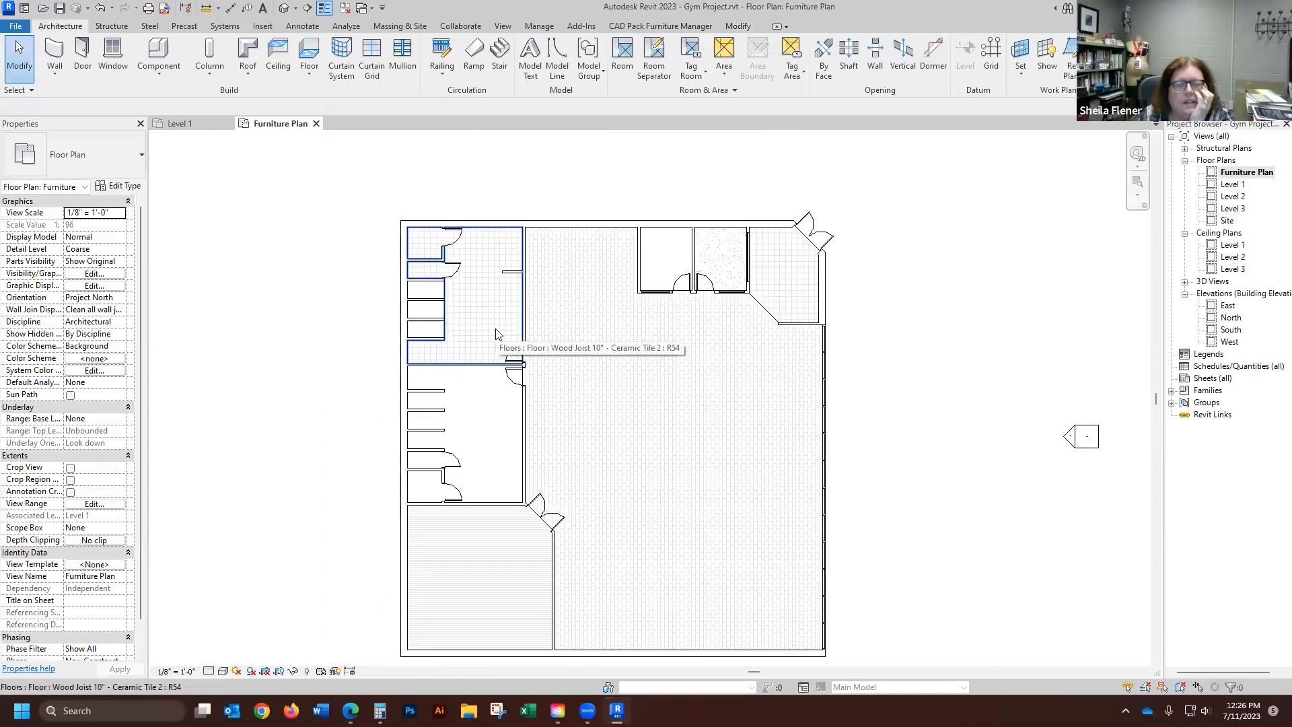
# - Mirror a copy of the men's tile floor into the lower locker room about the centreline of the wall between the two rooms
pyautogui.click(497, 335)
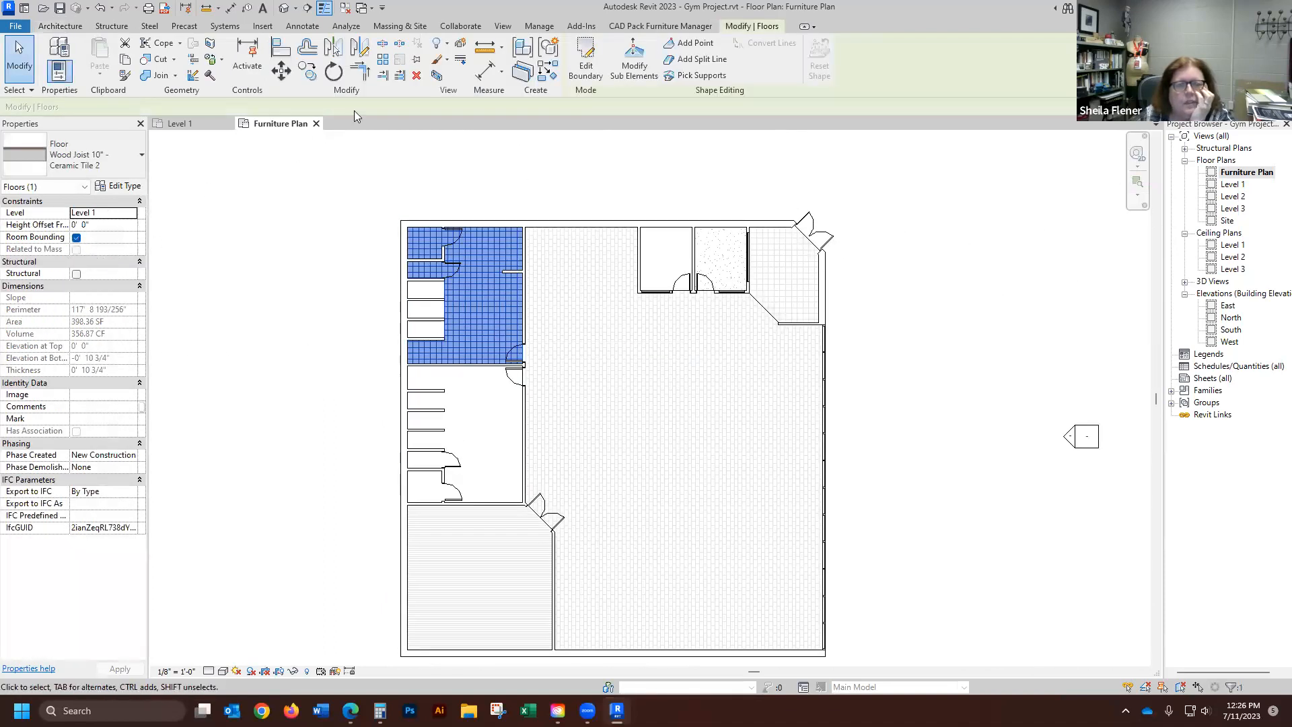
pyautogui.click(364, 49)
pyautogui.scroll(6, 595, 384)
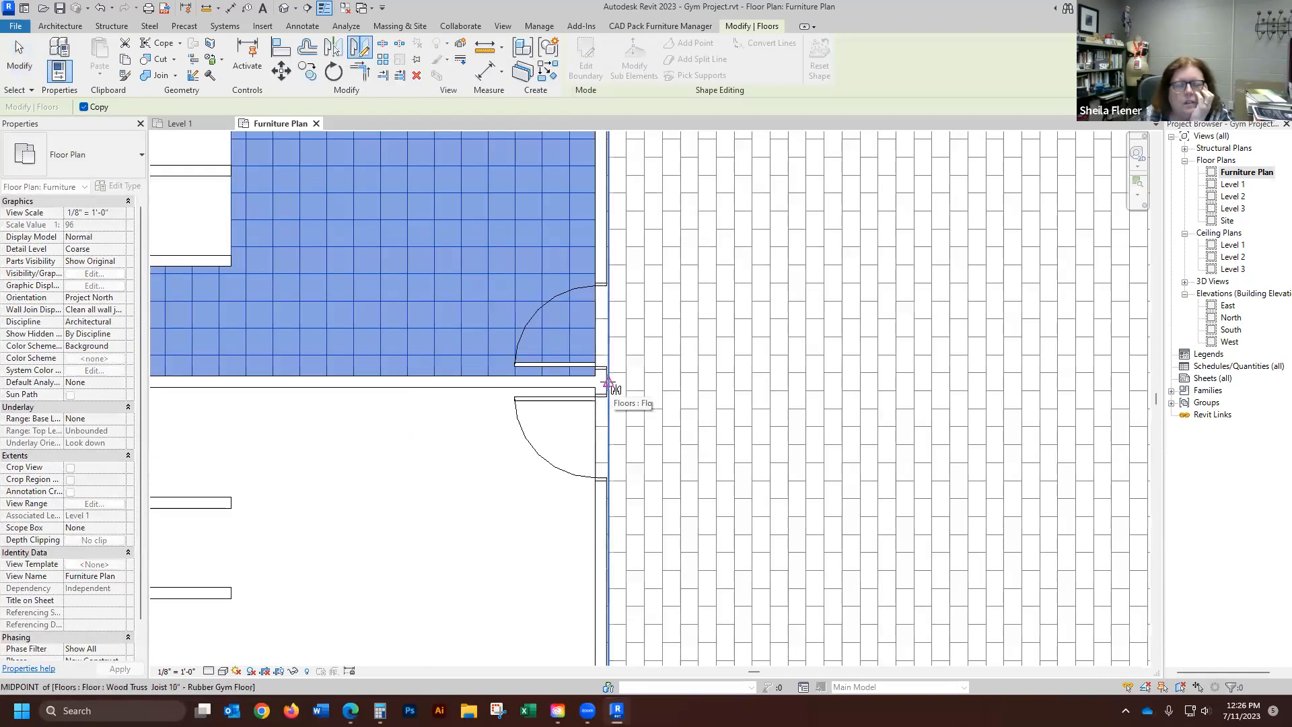
pyautogui.click(605, 384)
pyautogui.scroll(-5, 713, 361)
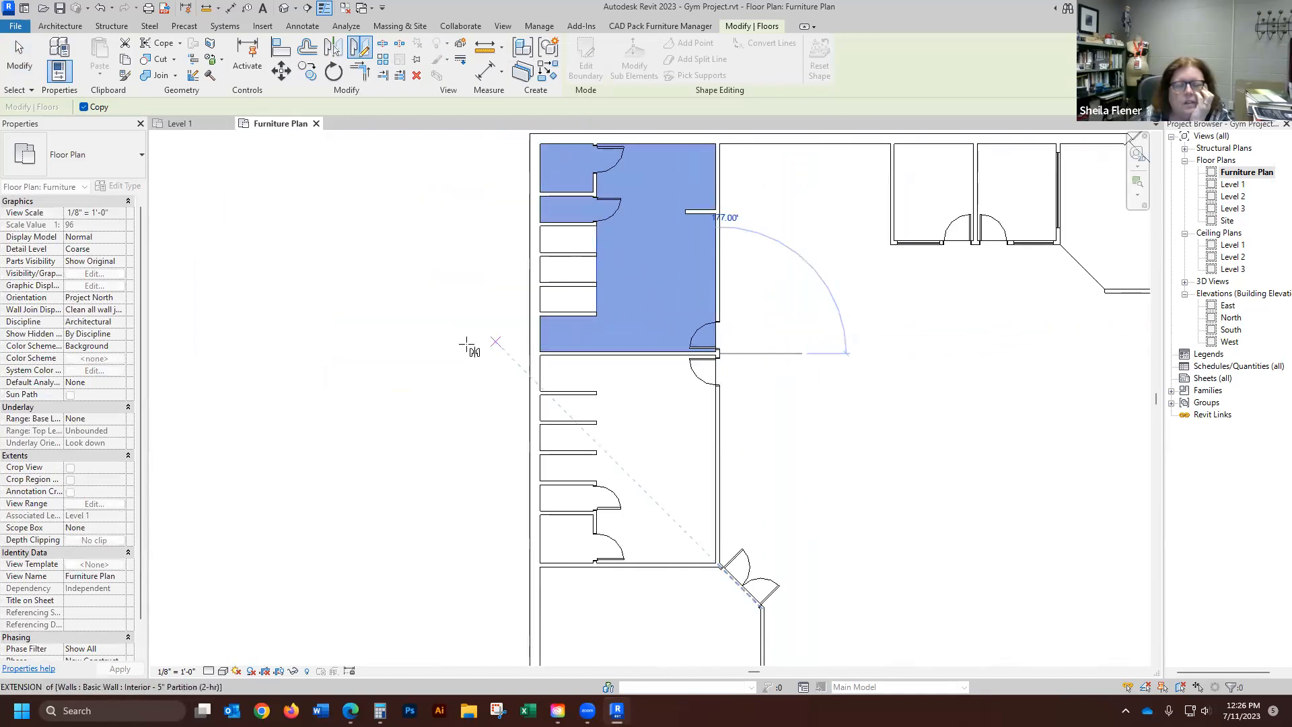
pyautogui.click(369, 353)
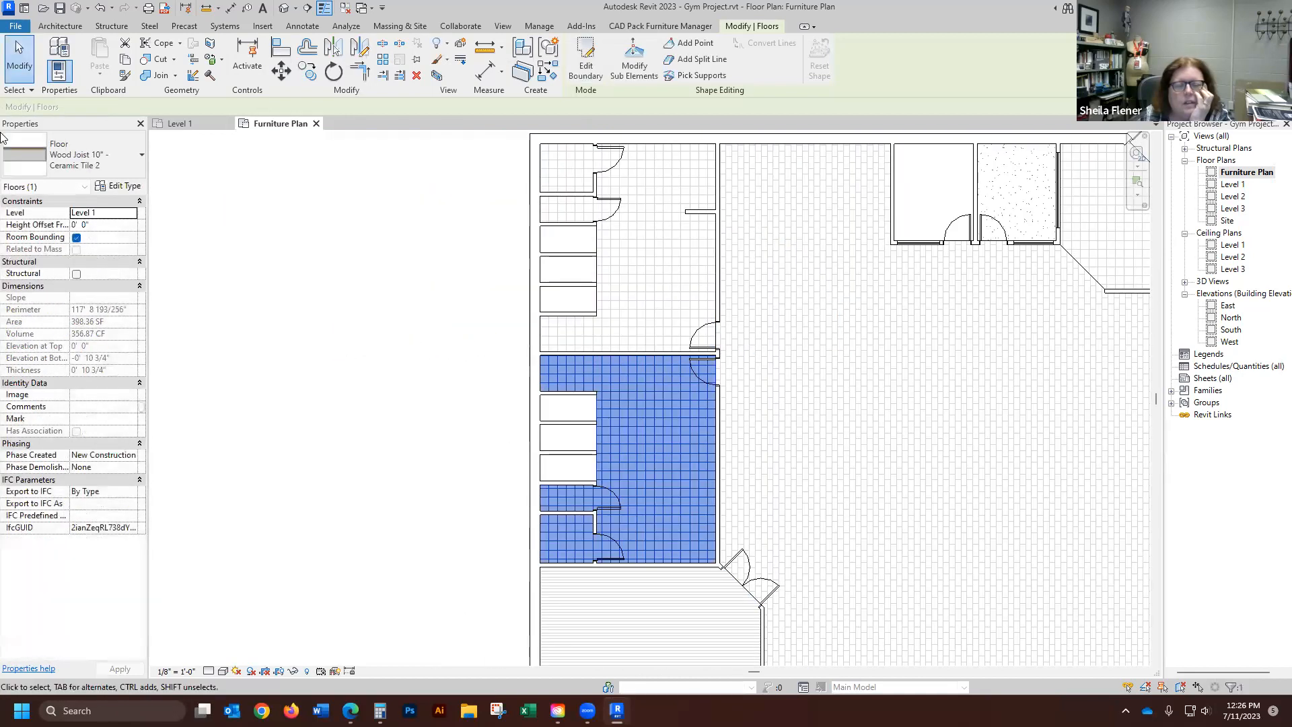
pyautogui.press('Escape')
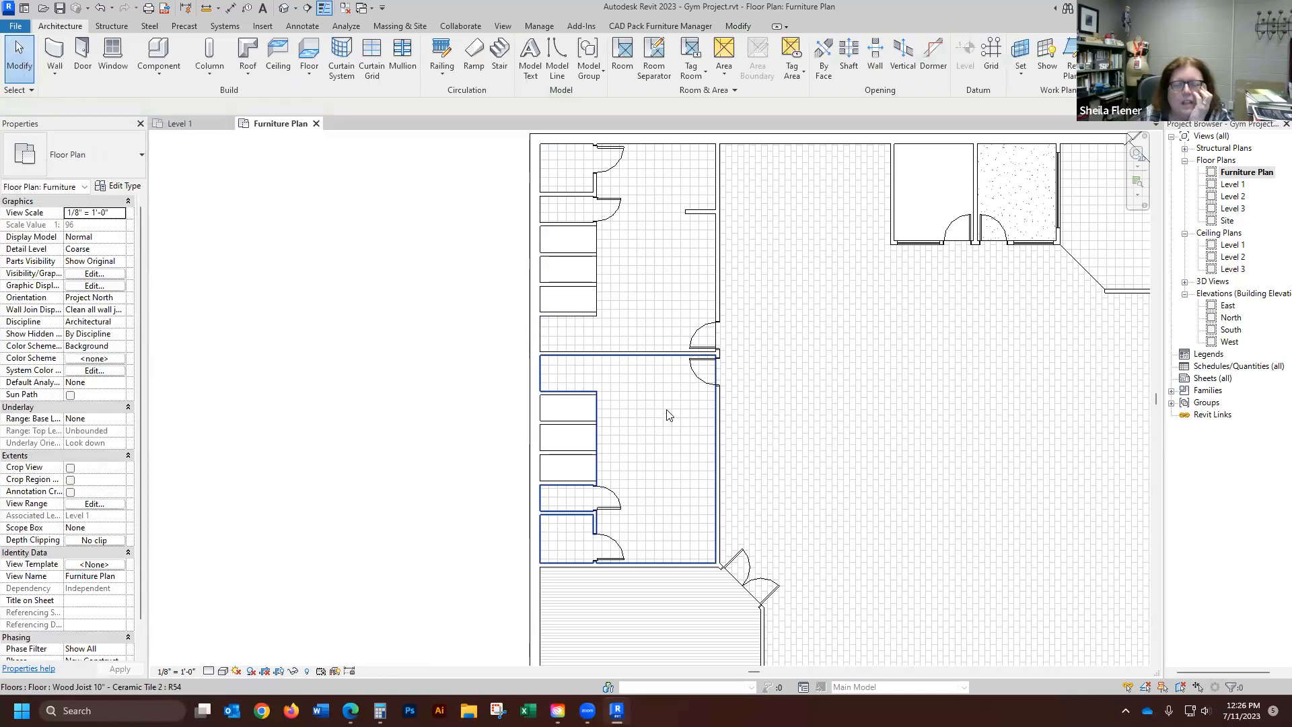
# - Duplicate the lower locker room floor's type as "Wood Joist 10" - Ceramic Tile 3"
pyautogui.click(669, 415)
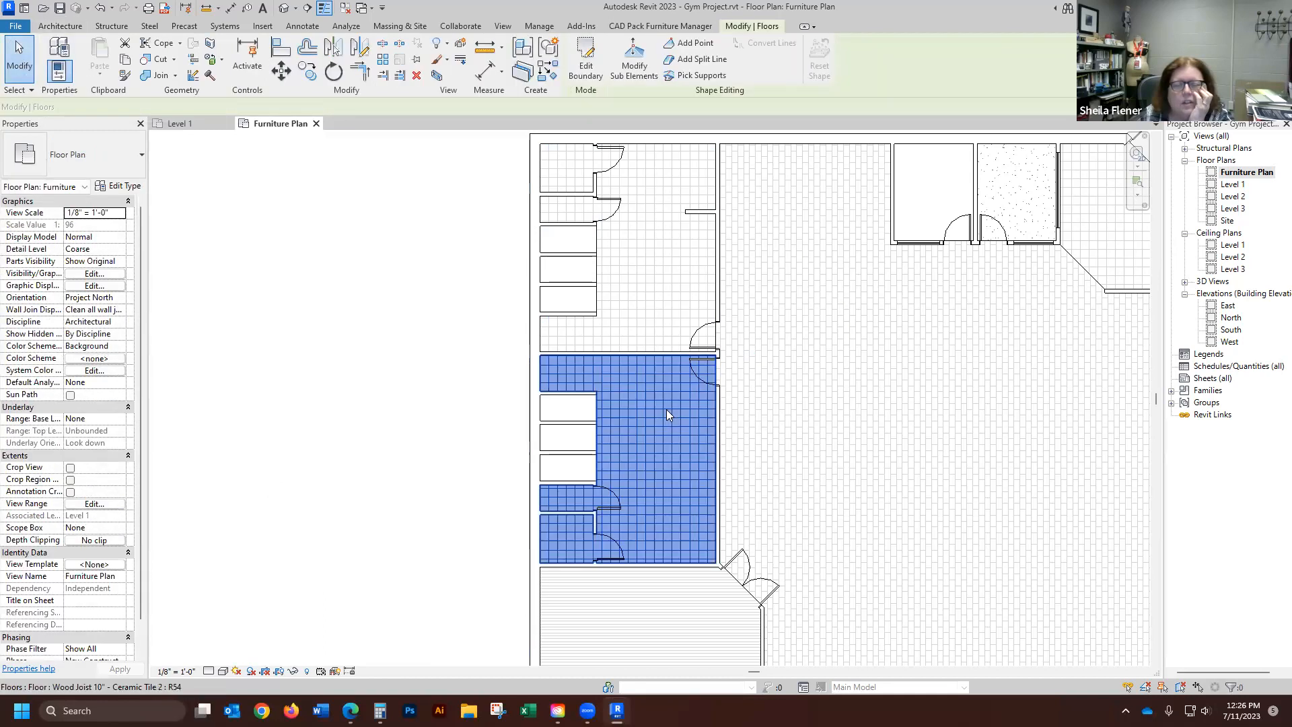
pyautogui.click(123, 186)
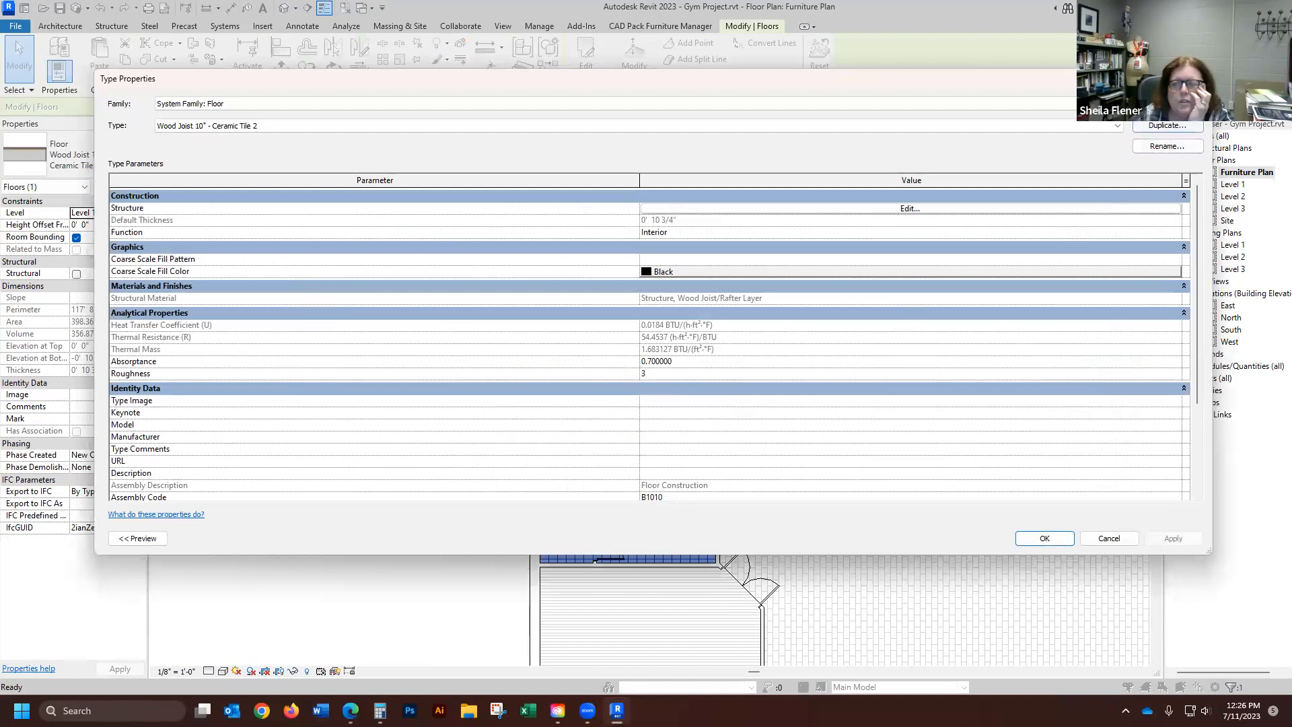
pyautogui.click(1167, 125)
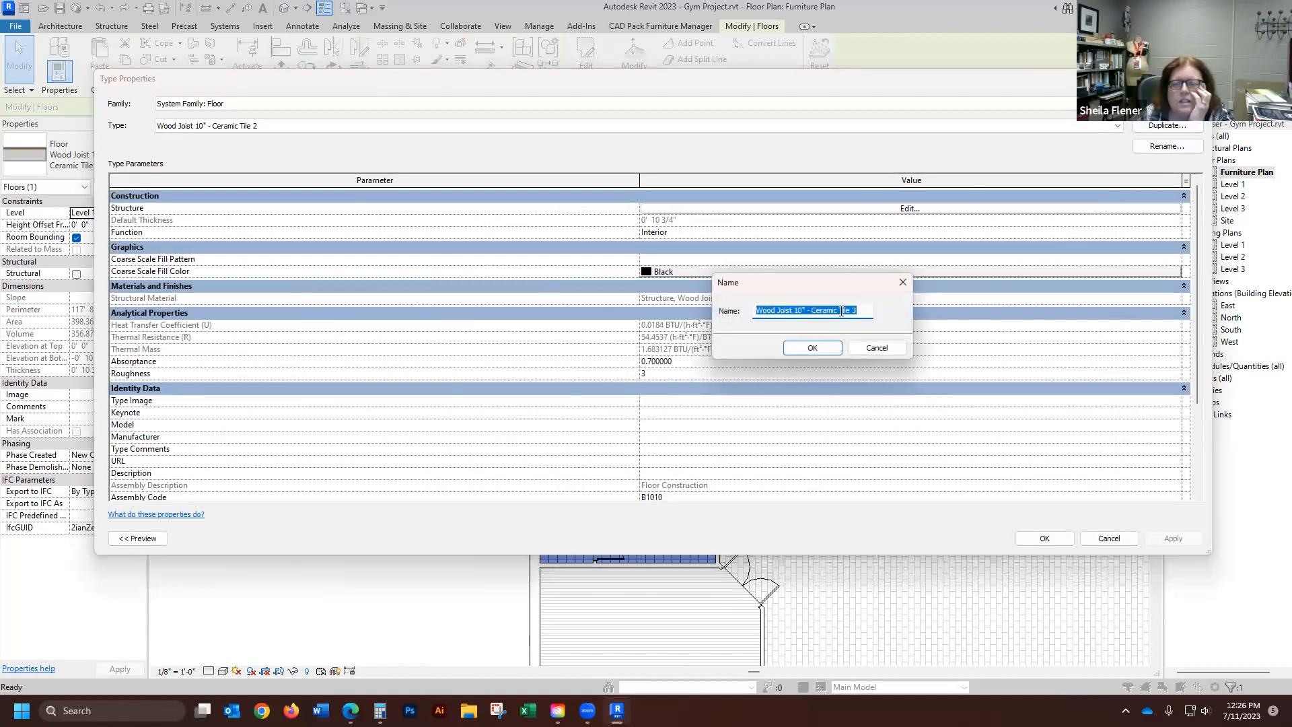
pyautogui.click(814, 348)
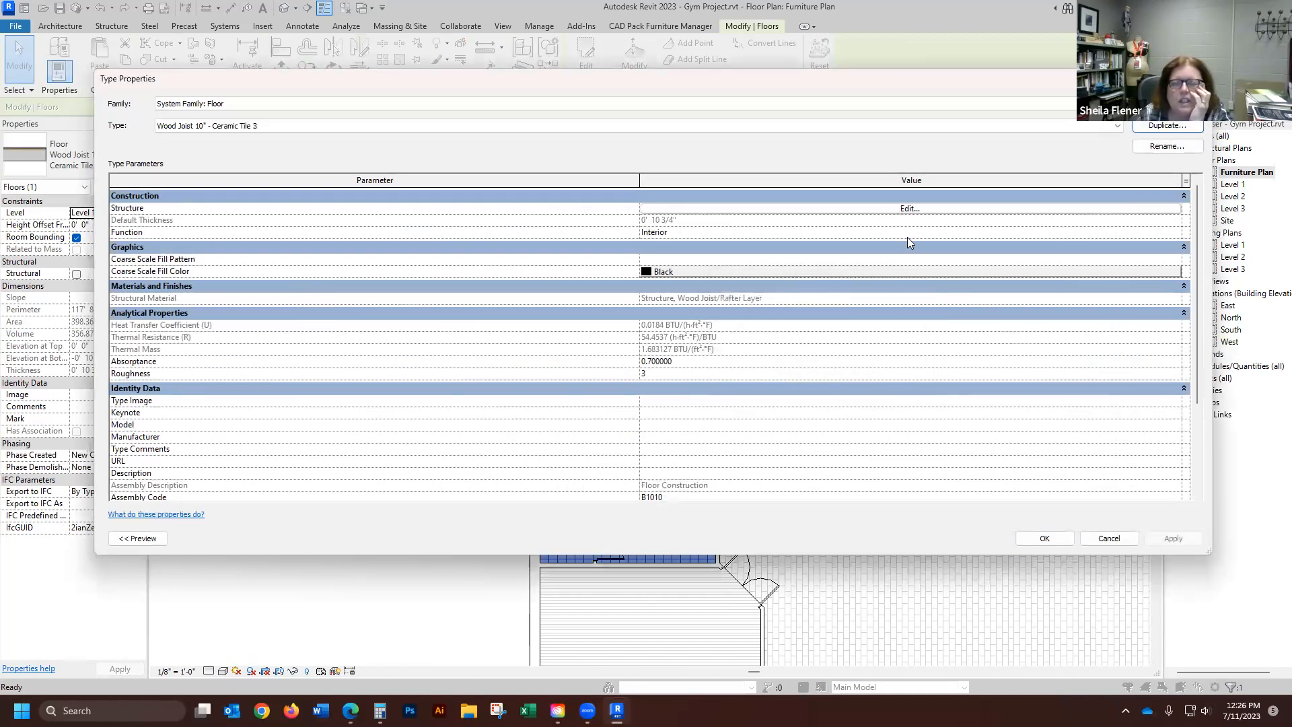
# - Create a new material for the floor's Finish 2 layer and name it "1-Women's Tile"
pyautogui.click(919, 212)
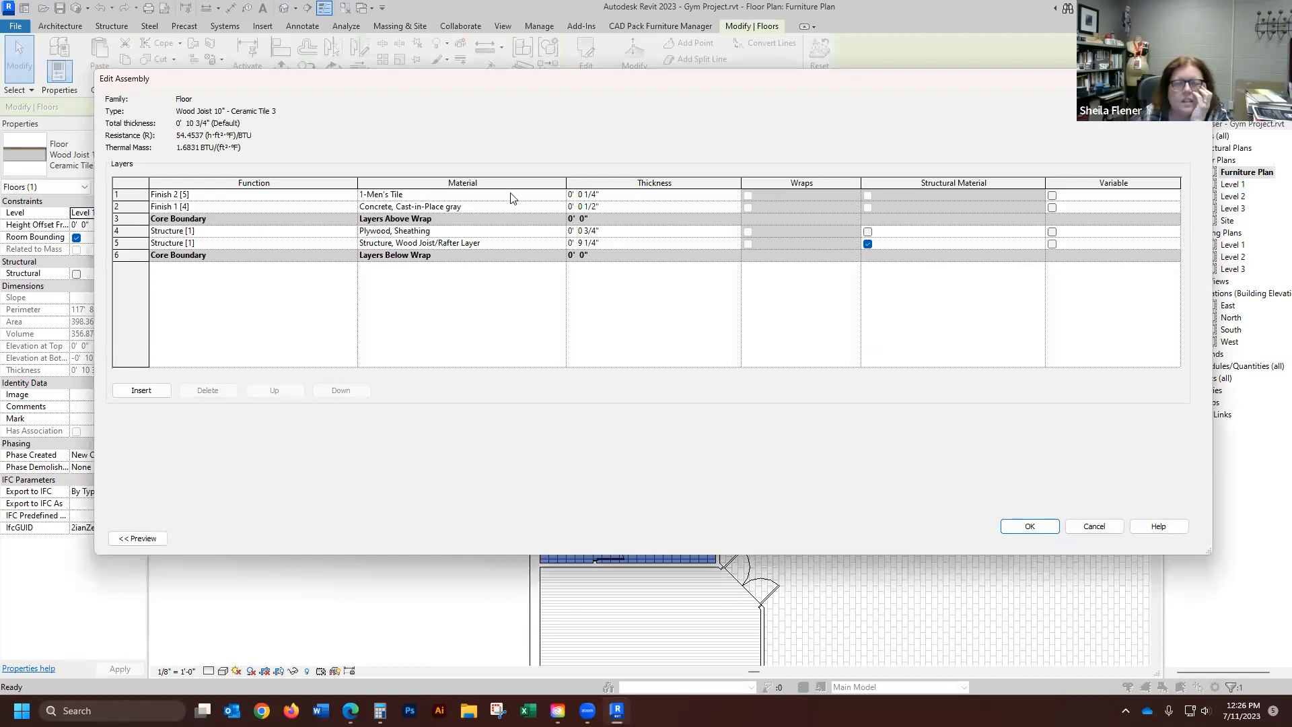
pyautogui.click(560, 196)
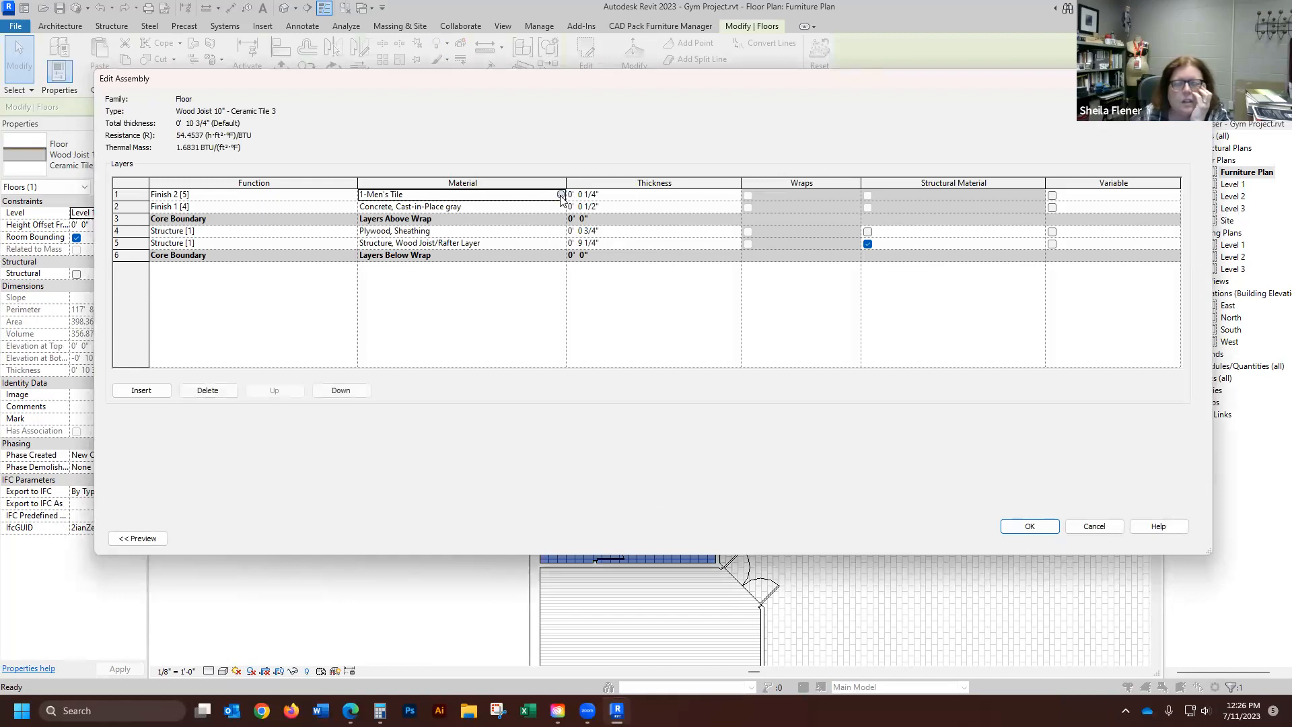
pyautogui.click(561, 194)
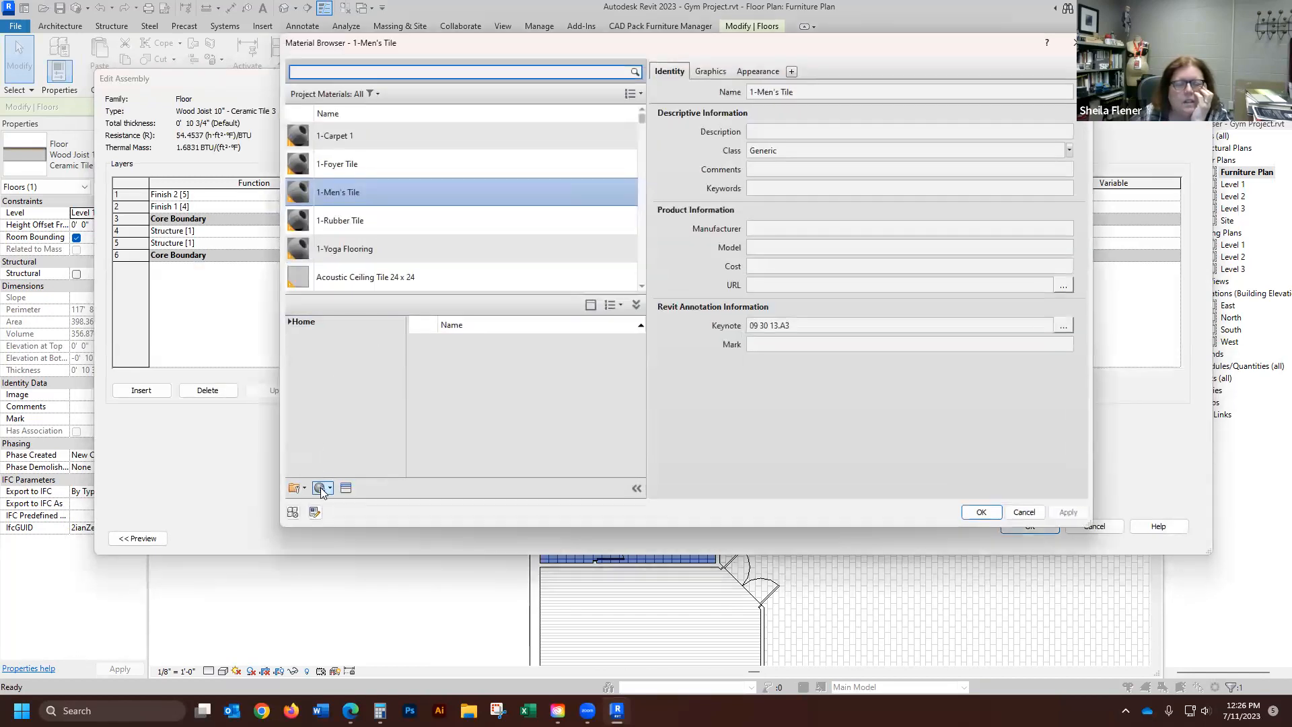
pyautogui.click(321, 491)
pyautogui.click(360, 502)
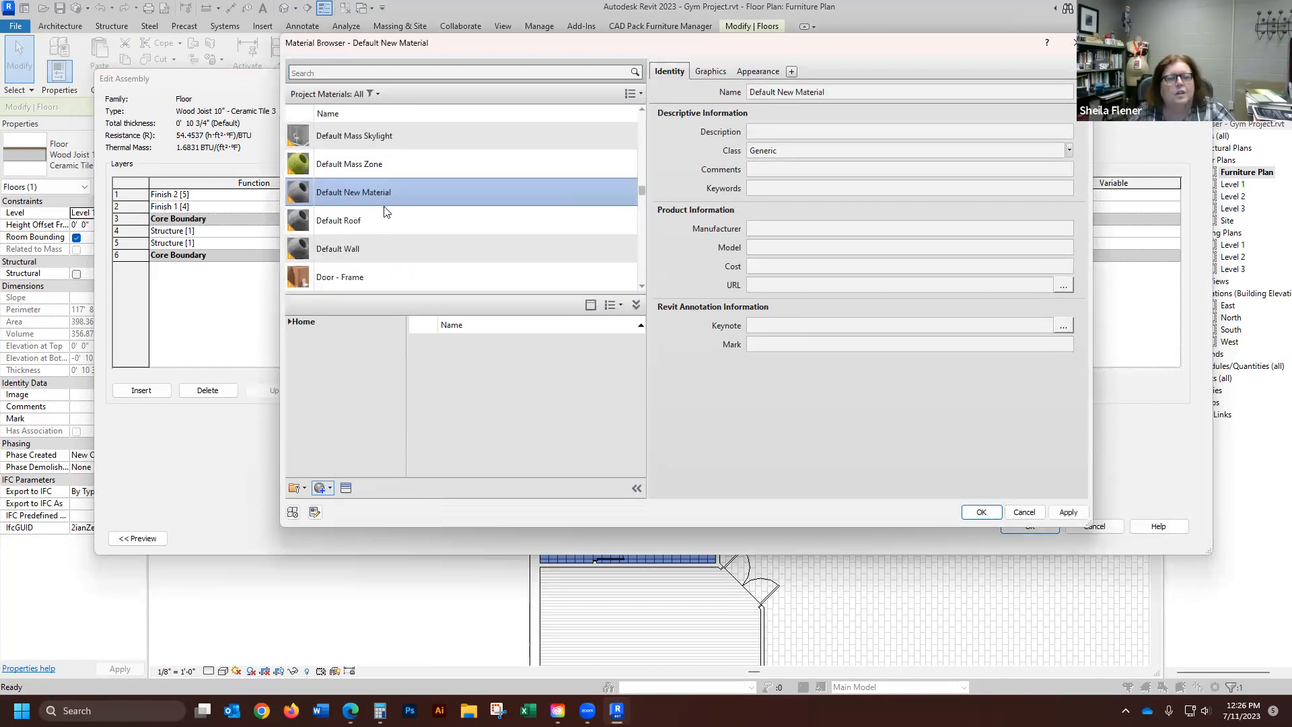
pyautogui.rightClick(390, 191)
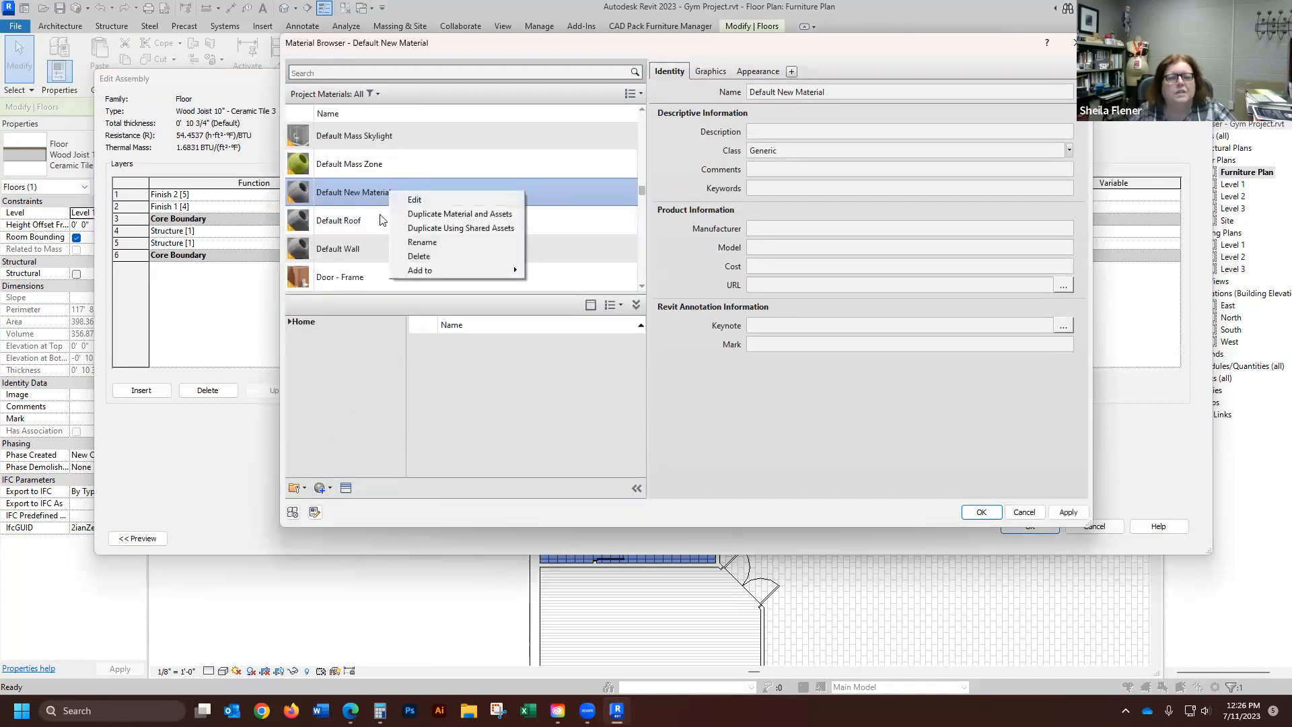
pyautogui.click(425, 243)
pyautogui.write("1-Women's Tile")
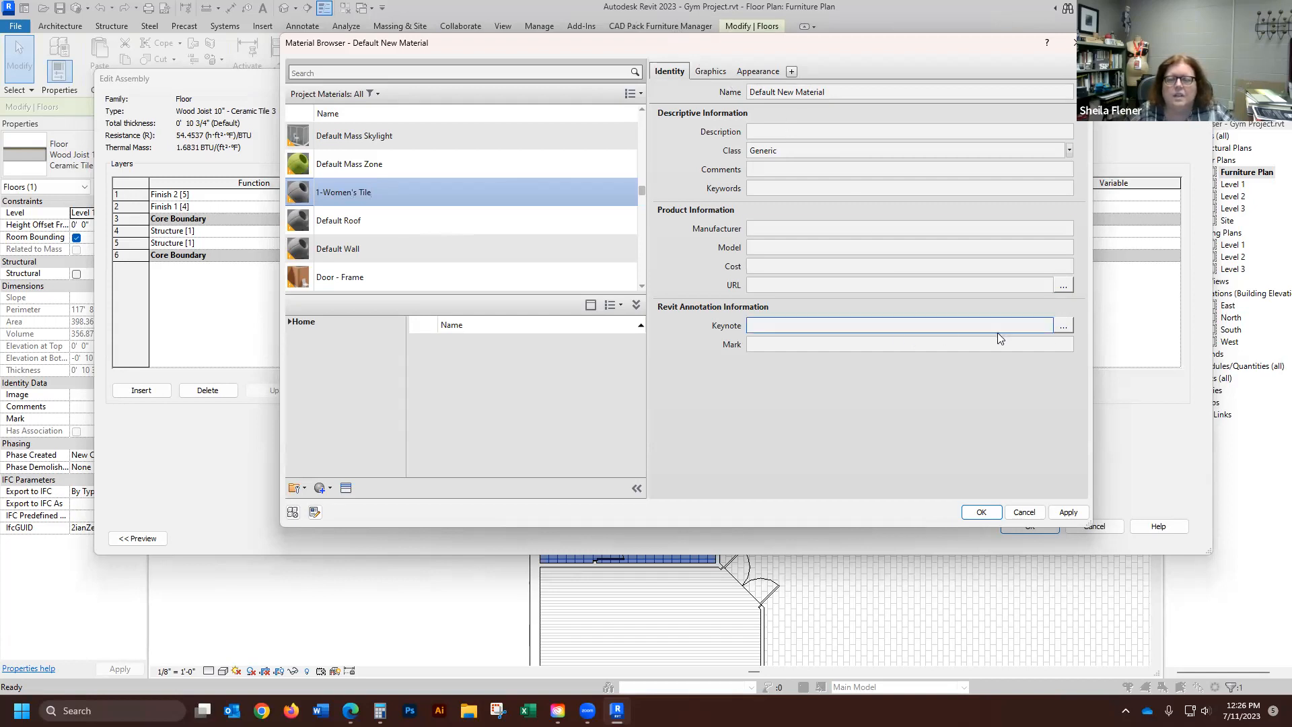
# - Assign the Division 09 ceramic tiling keynote 09 30 13.A3 Floor Tile to the 1-Women's Tile material
pyautogui.click(1068, 327)
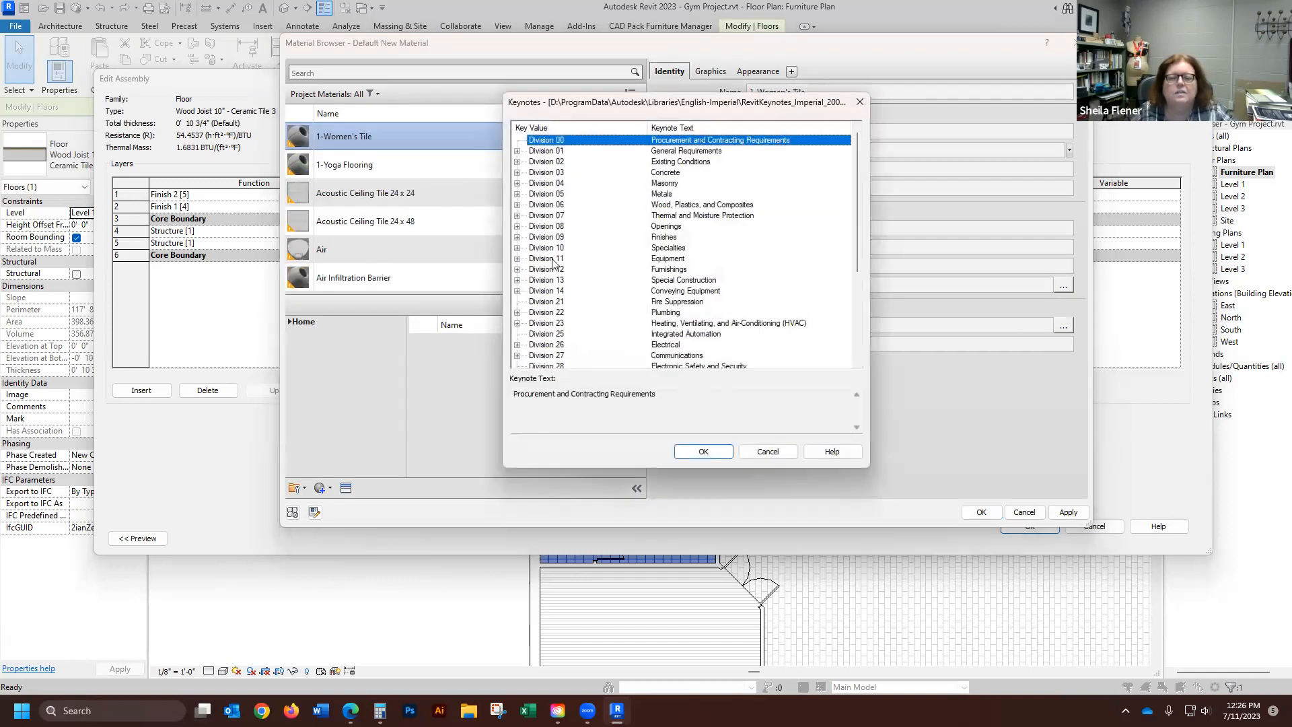
pyautogui.click(517, 237)
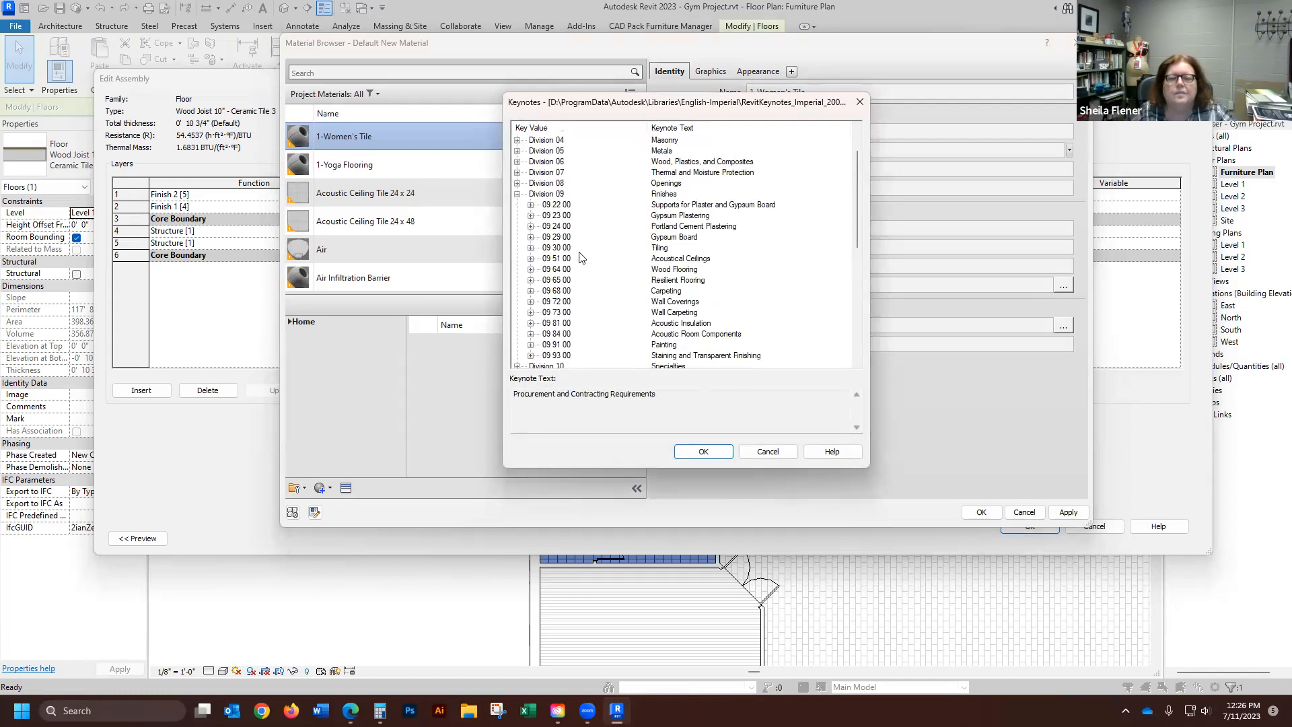
pyautogui.click(531, 248)
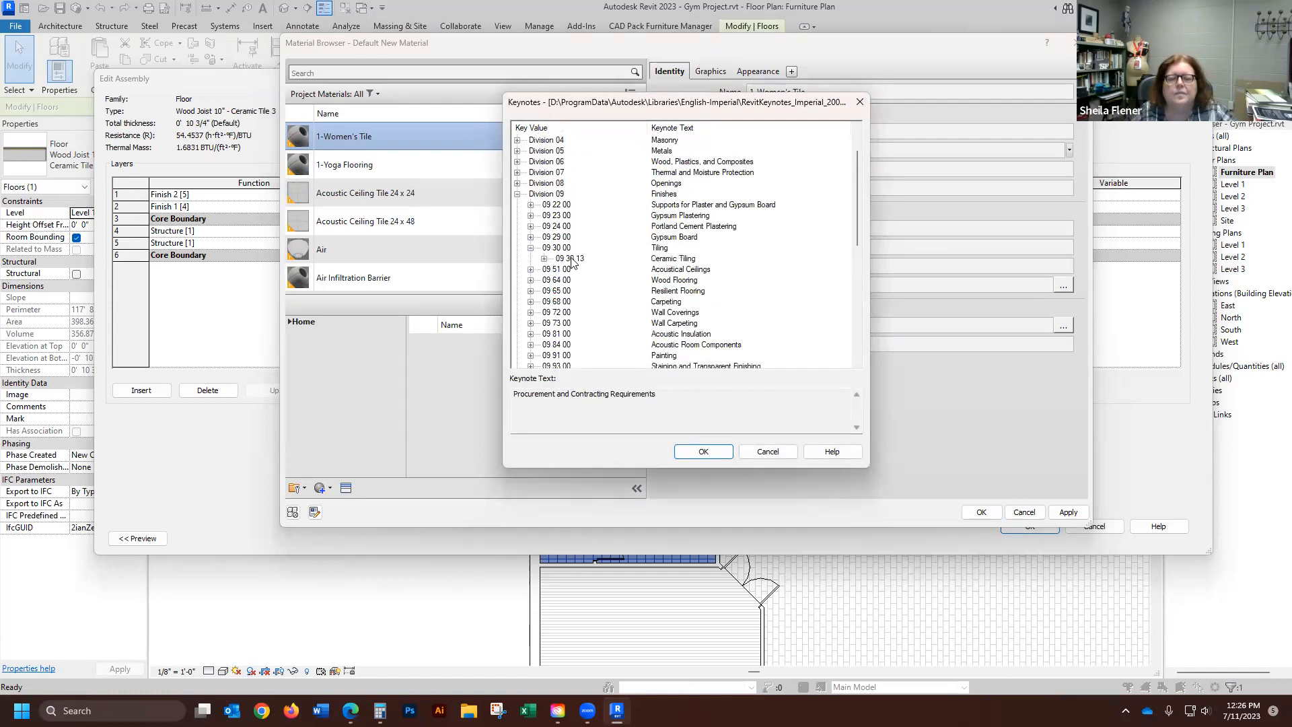
pyautogui.click(545, 258)
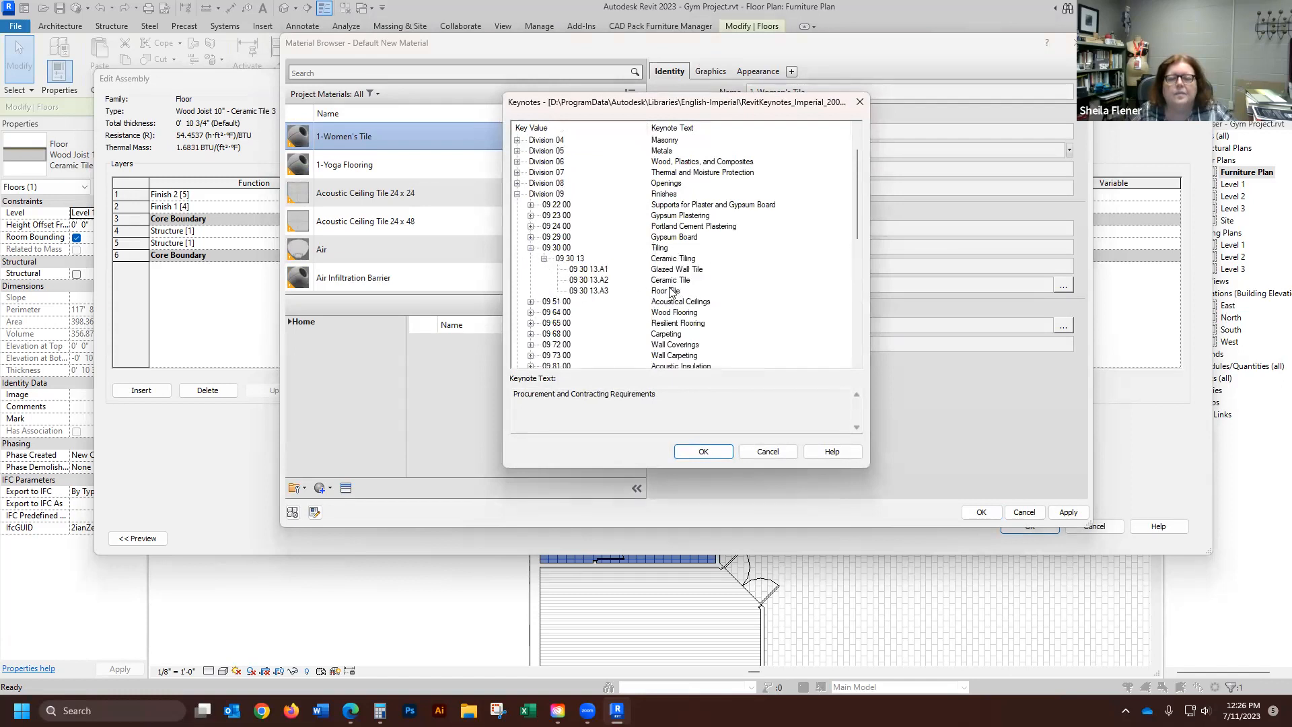
pyautogui.click(670, 290)
pyautogui.click(710, 455)
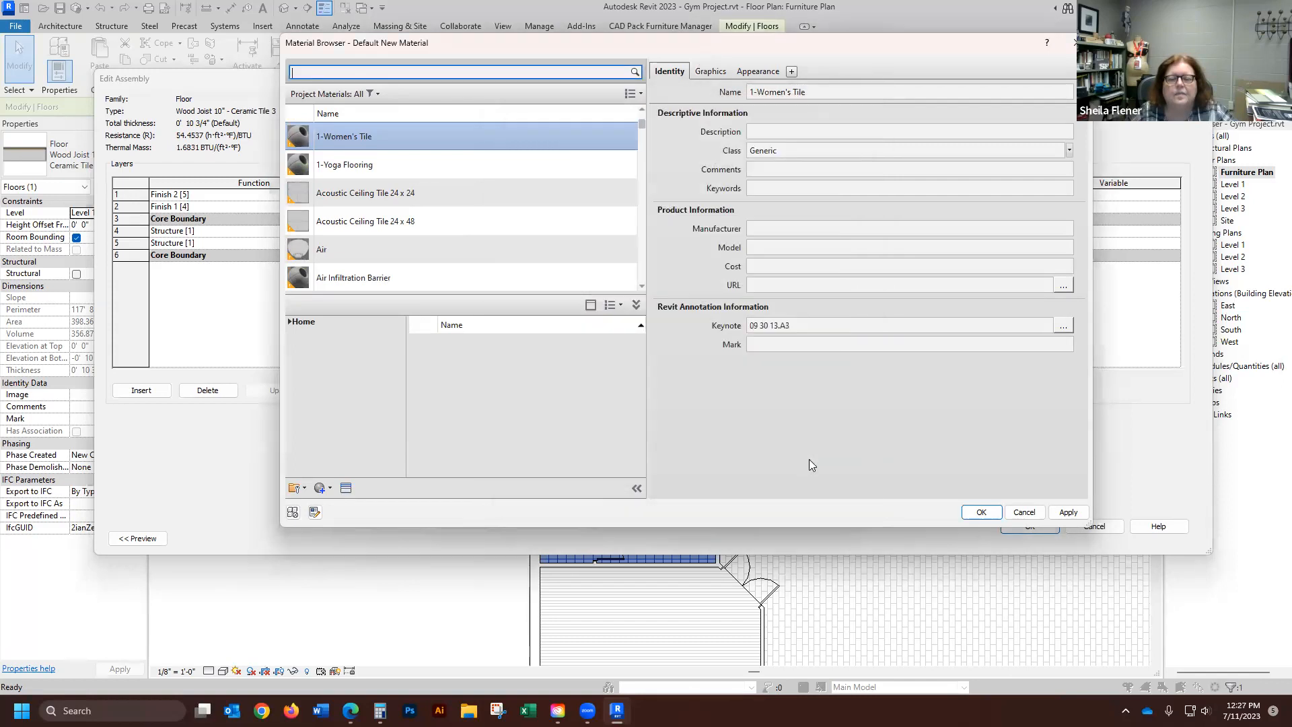
# - Give the 1-Women's Tile material a 12" Tile model pattern as its surface foreground and accept the updated floor type
pyautogui.click(714, 72)
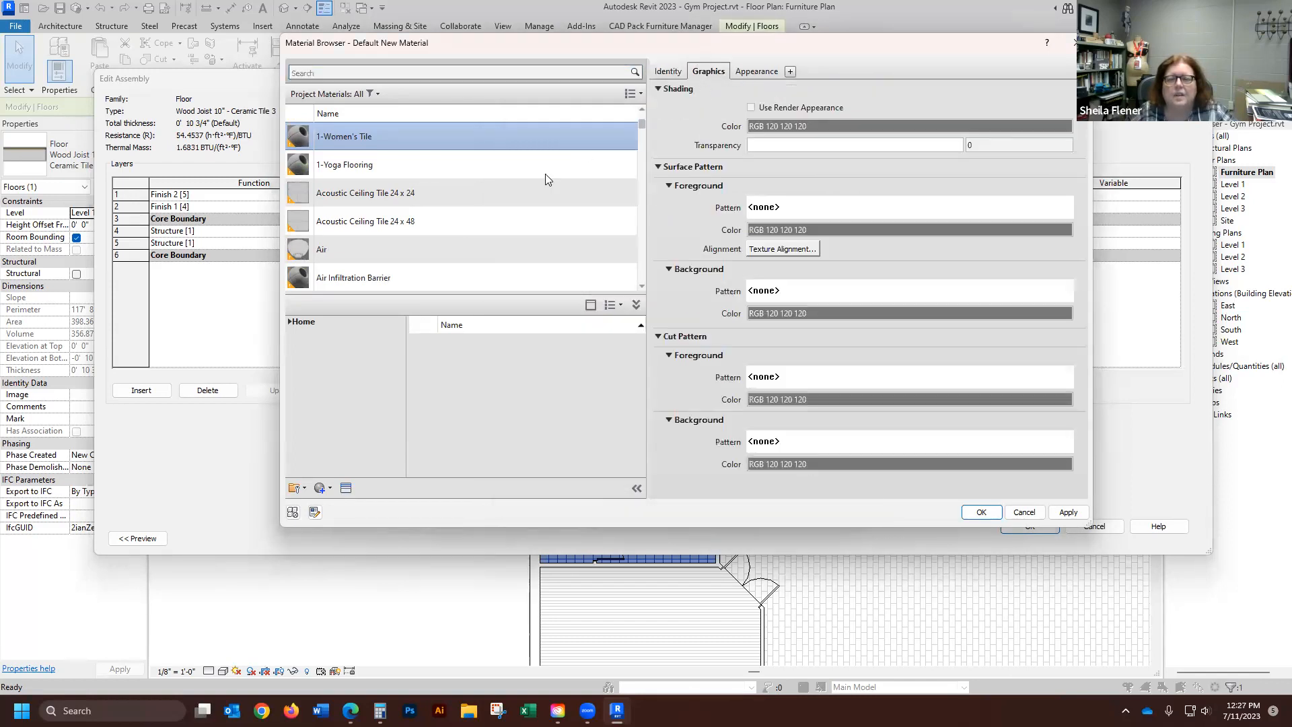
pyautogui.click(774, 211)
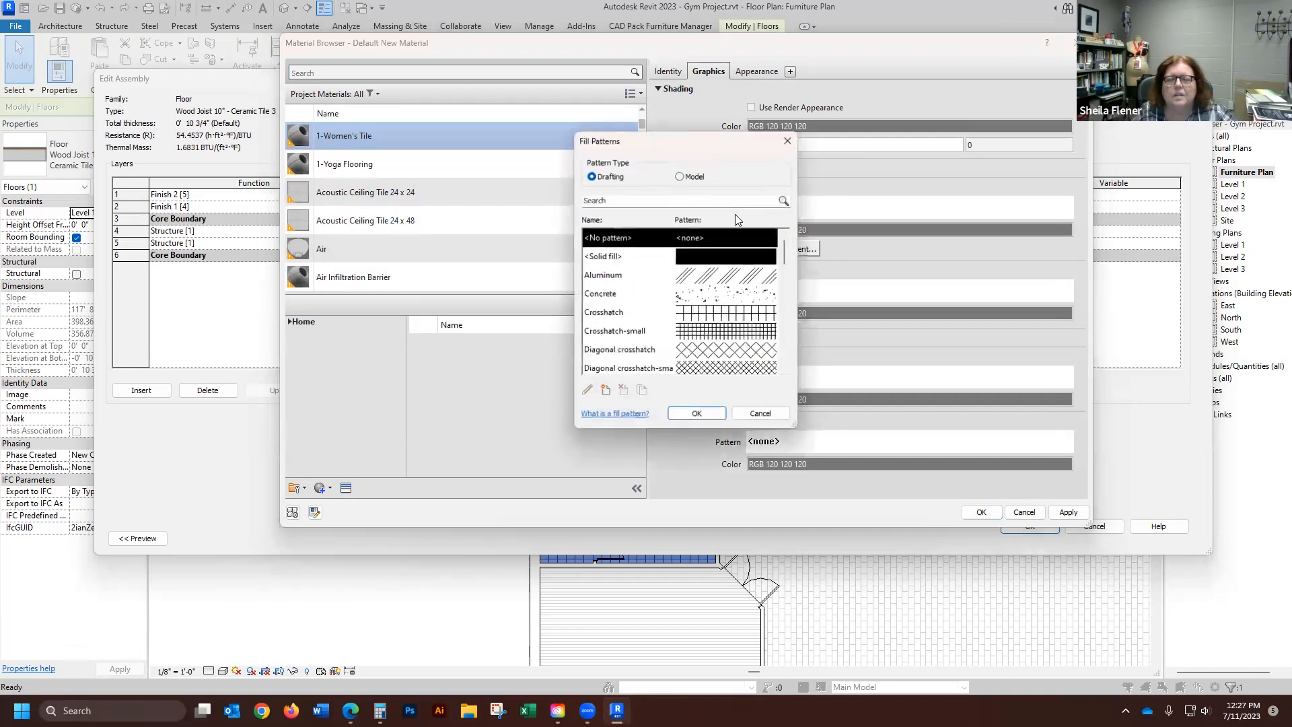
pyautogui.click(680, 176)
pyautogui.click(717, 256)
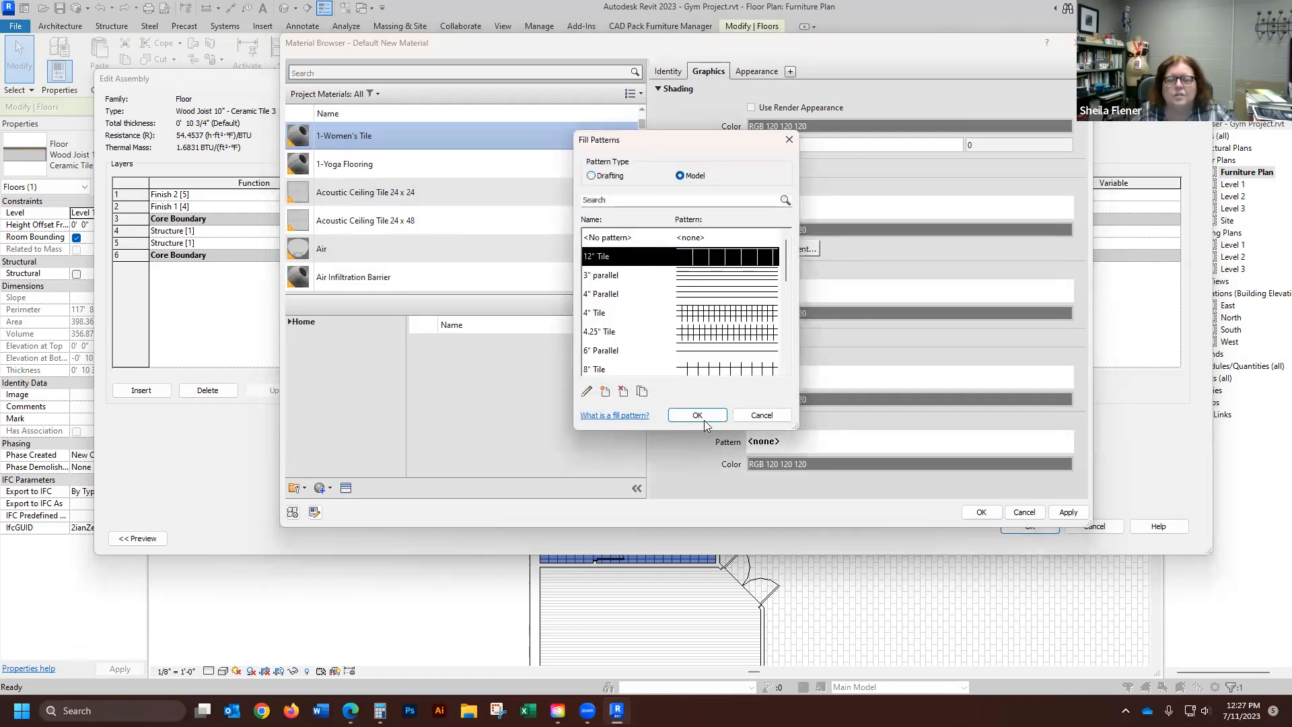
pyautogui.click(698, 415)
pyautogui.click(982, 512)
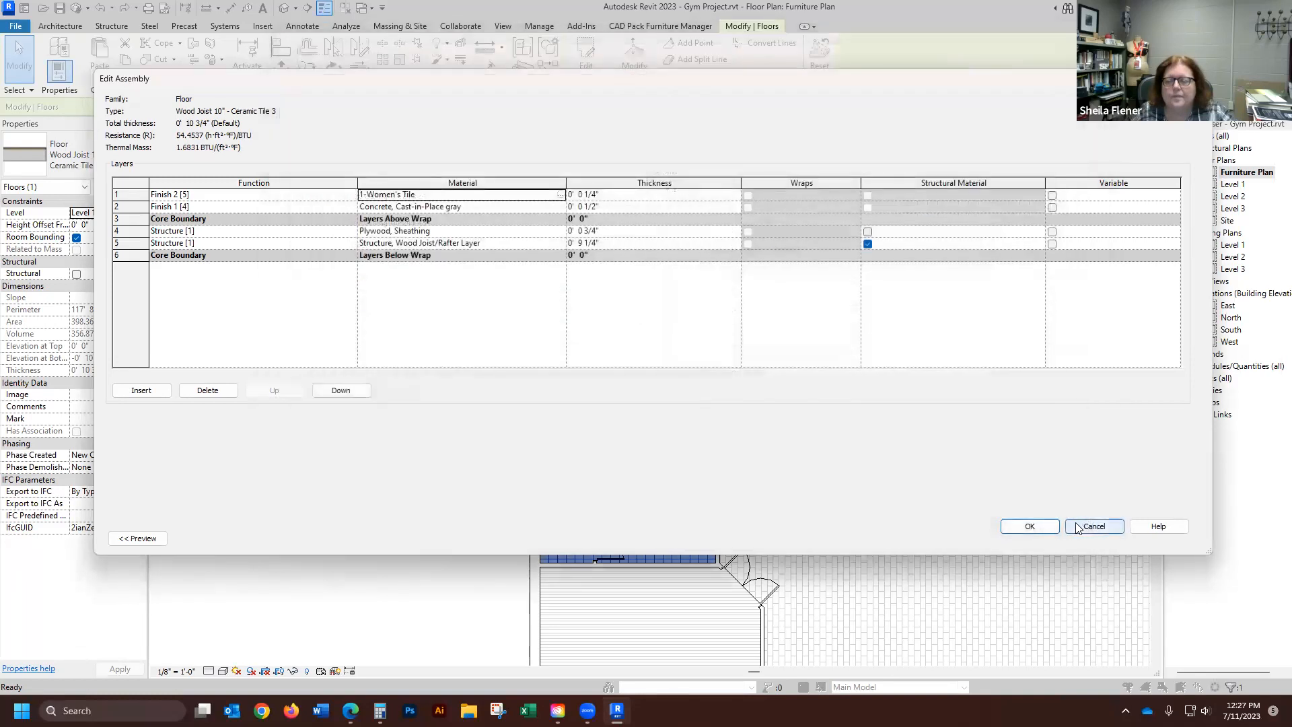
pyautogui.click(1031, 526)
pyautogui.click(1172, 538)
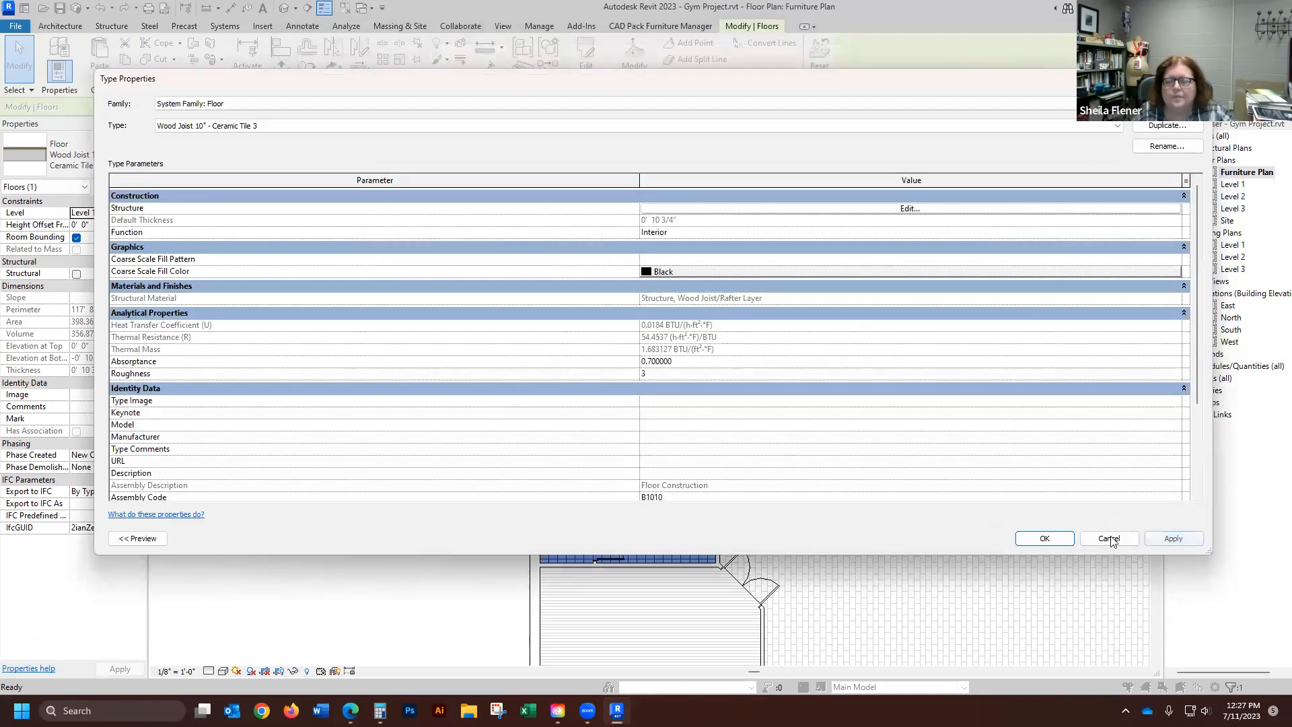
pyautogui.click(1045, 539)
pyautogui.click(402, 391)
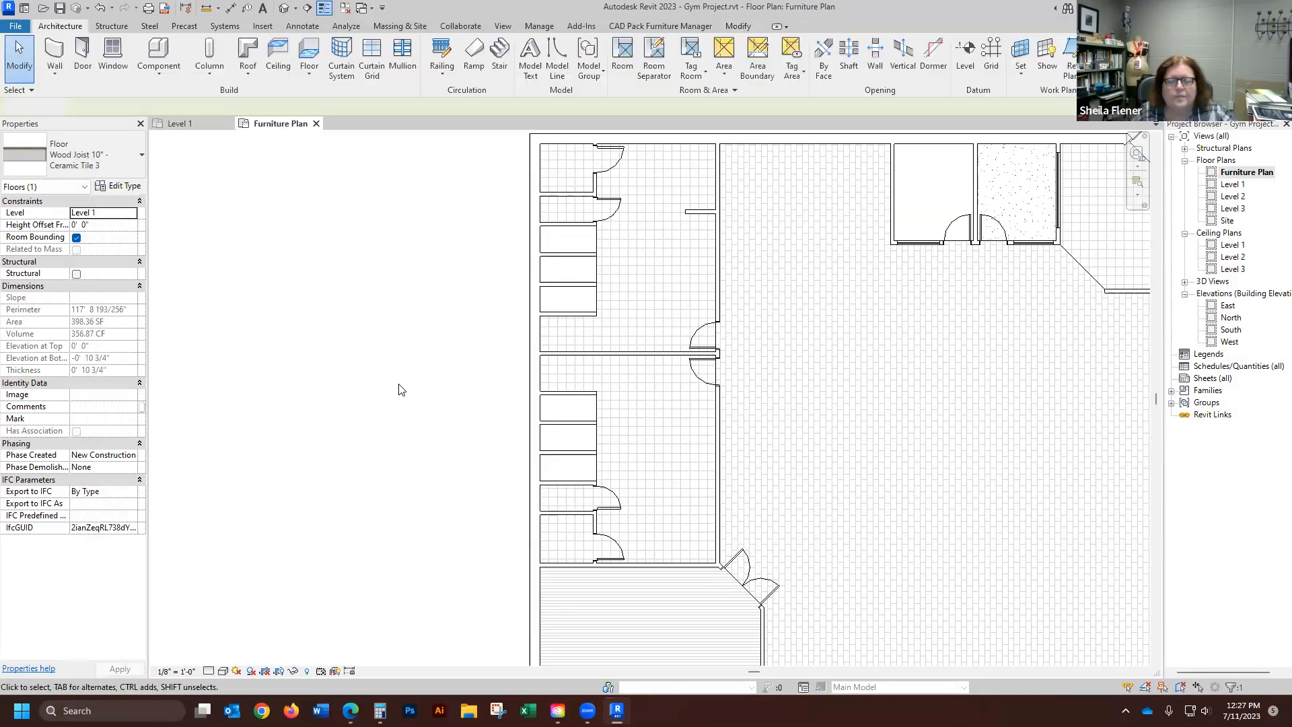
pyautogui.scroll(-2, 412, 376)
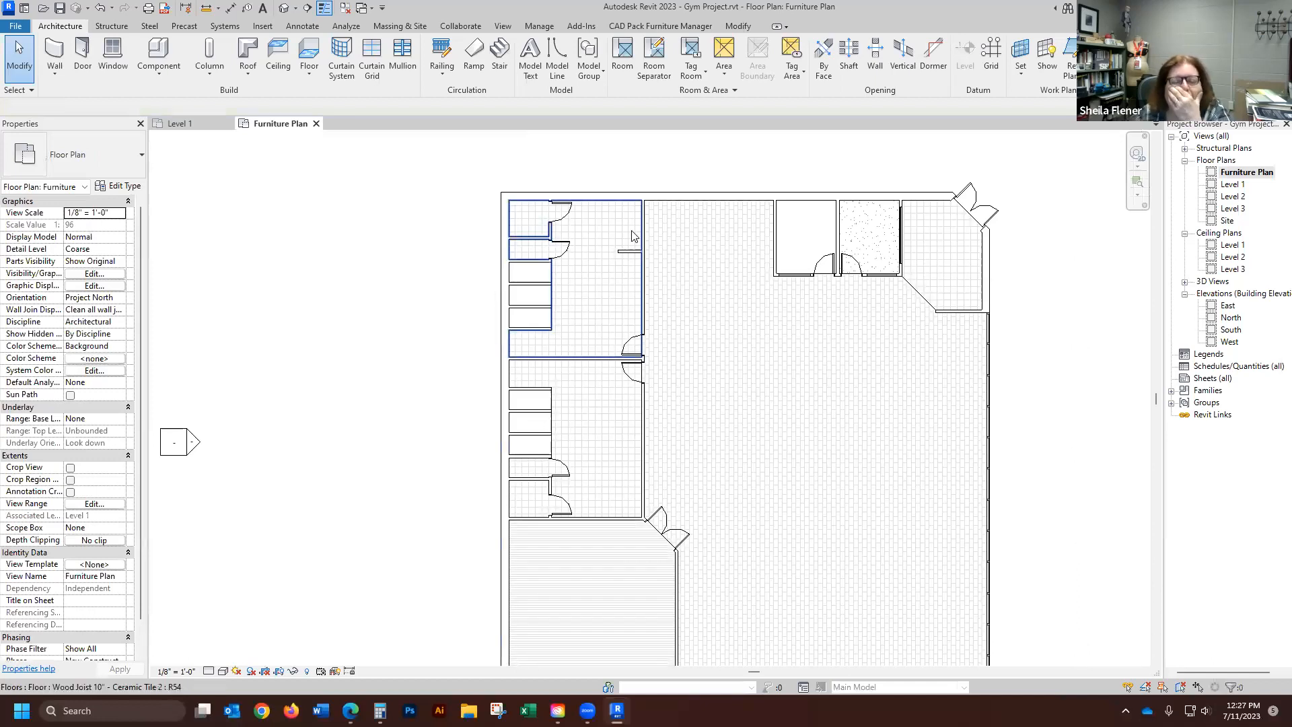
pyautogui.scroll(3, 558, 252)
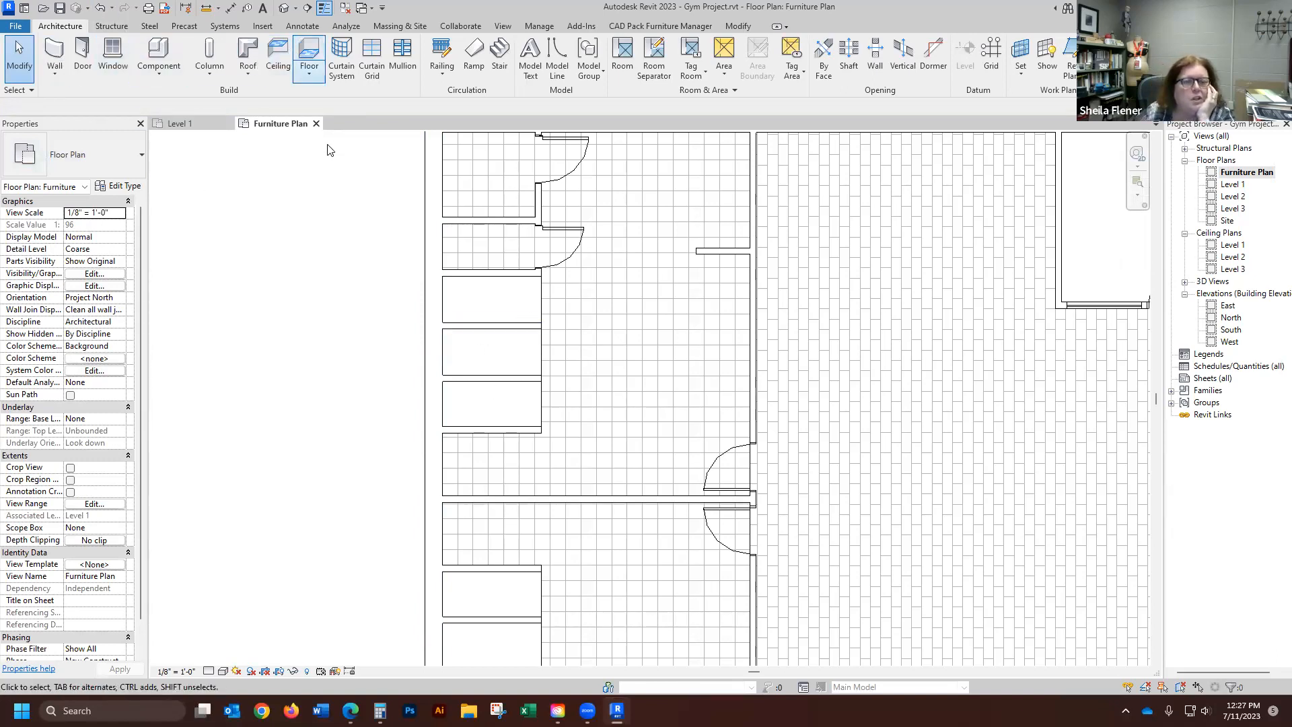
pyautogui.click(249, 50)
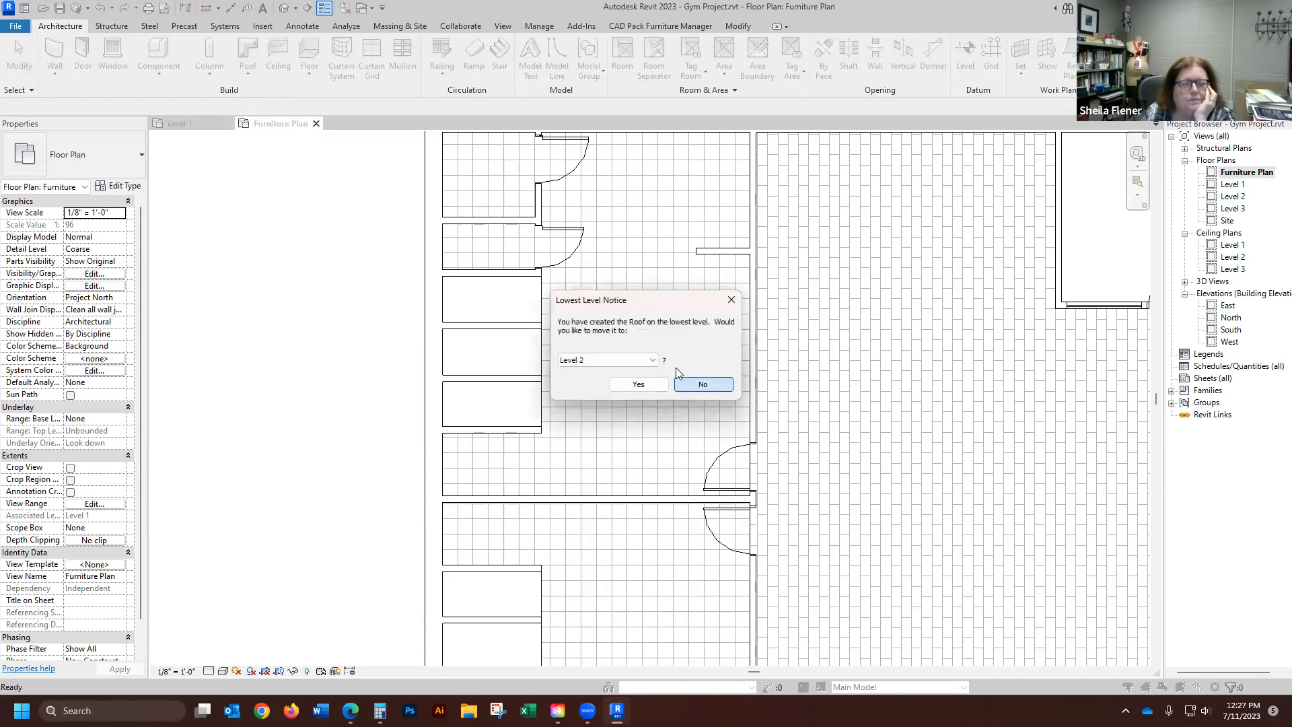
pyautogui.click(693, 383)
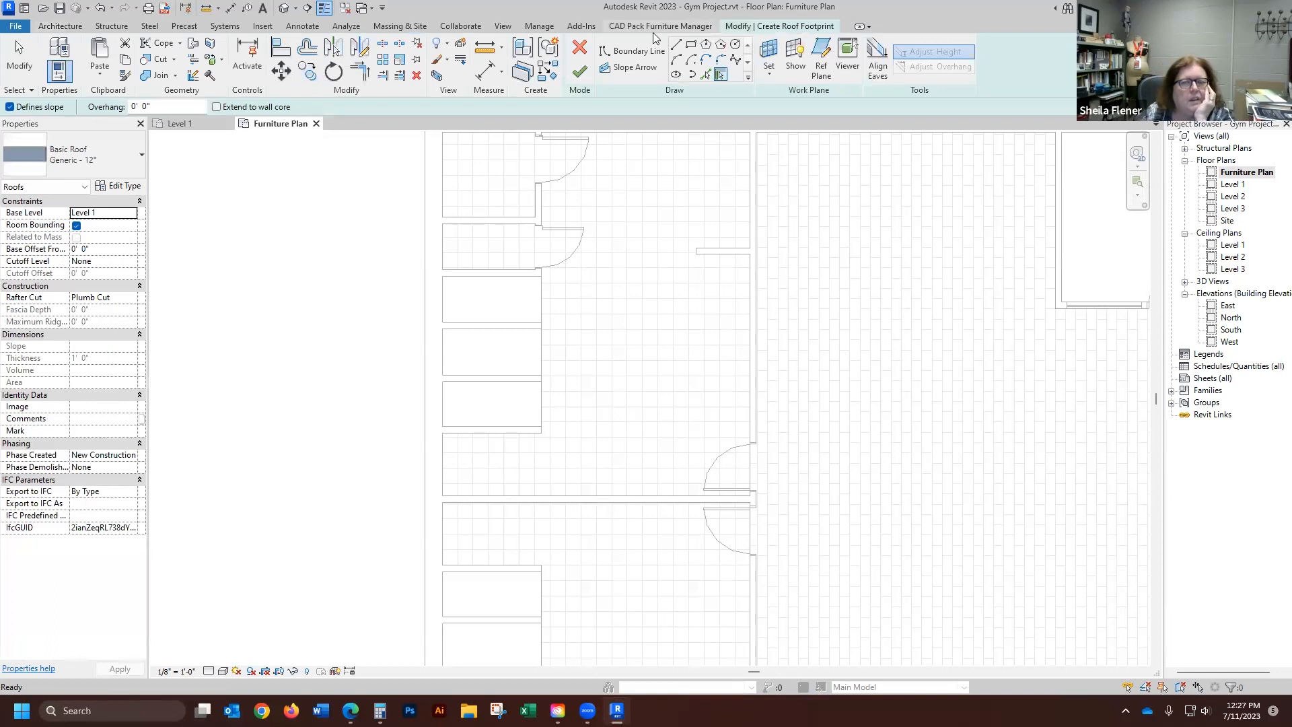
pyautogui.click(579, 46)
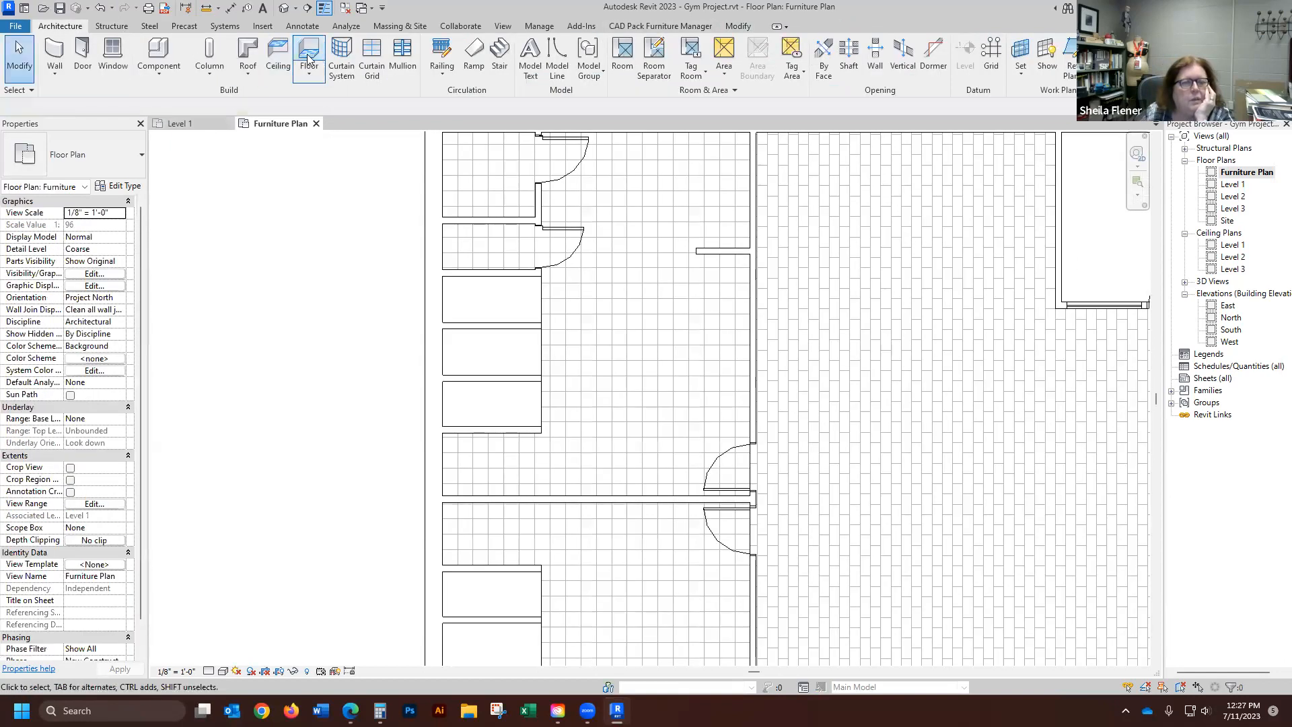
# - Start a new floor and duplicate the Wood Joist 10" - Ceramic Tile 3 type as "Wood Joist 10" - Ceramic Tile 4"
pyautogui.click(309, 54)
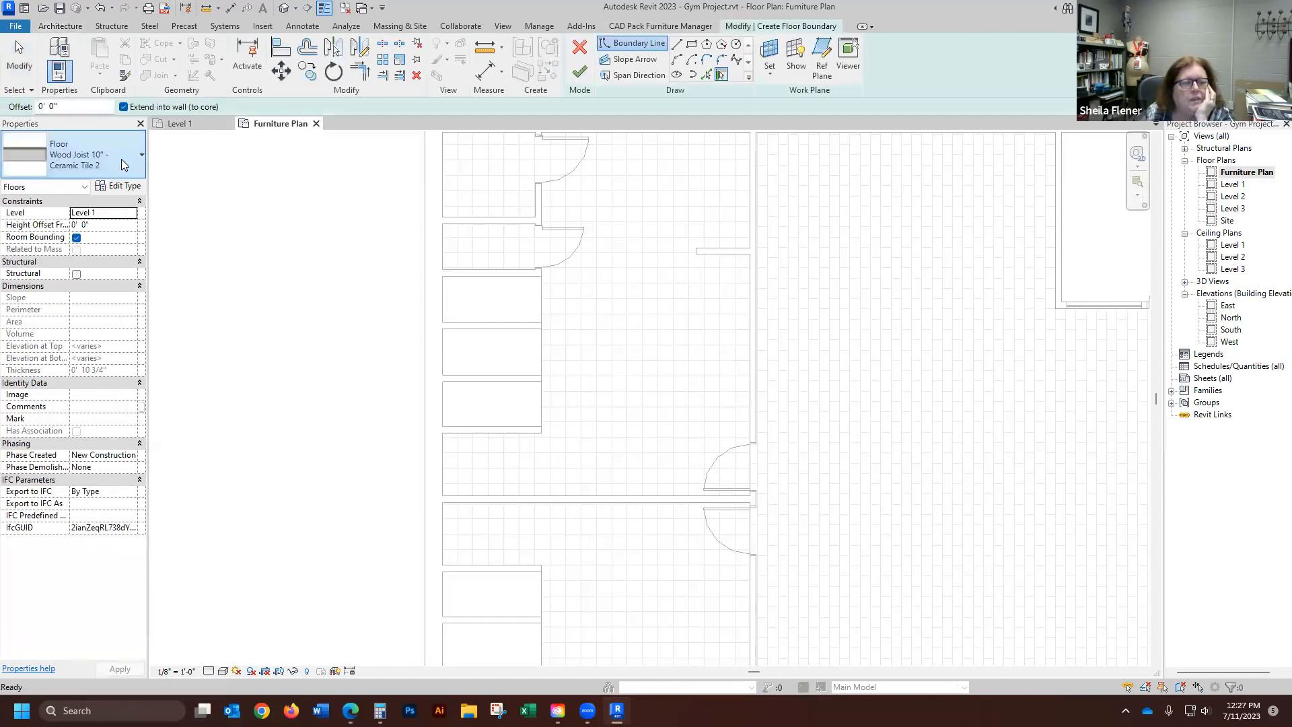
pyautogui.click(121, 159)
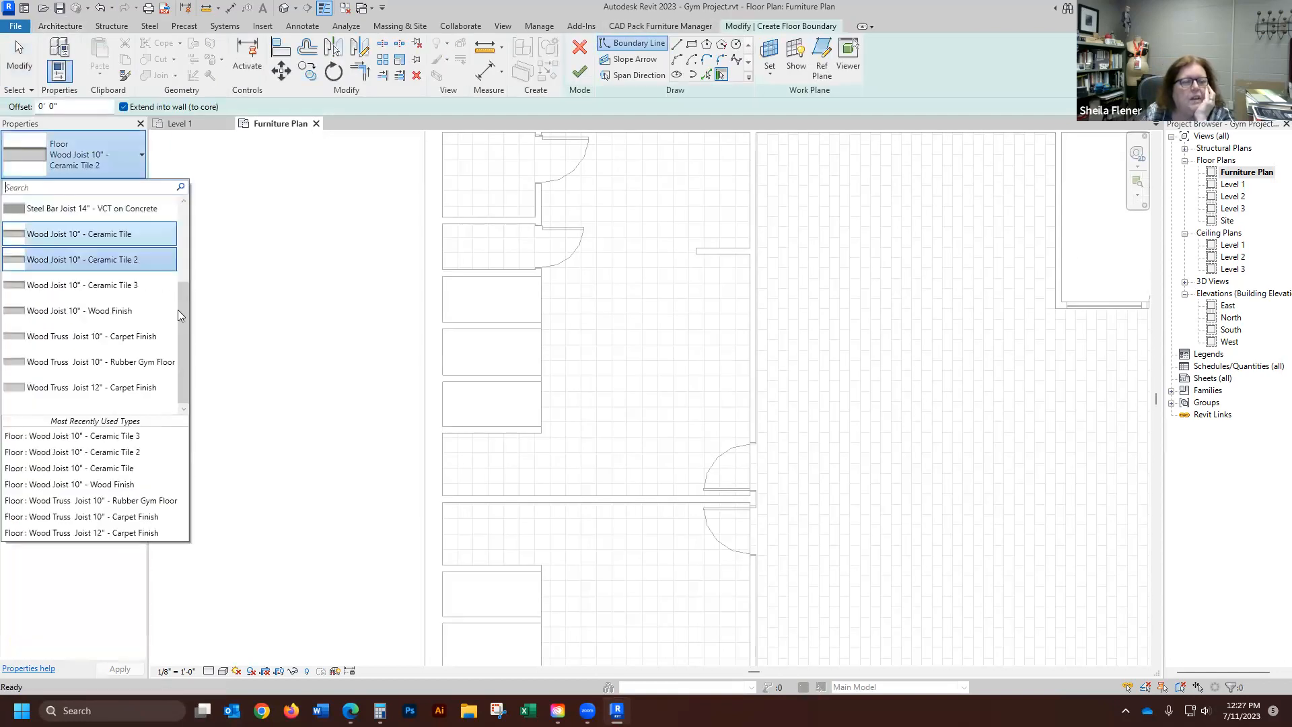
pyautogui.click(122, 286)
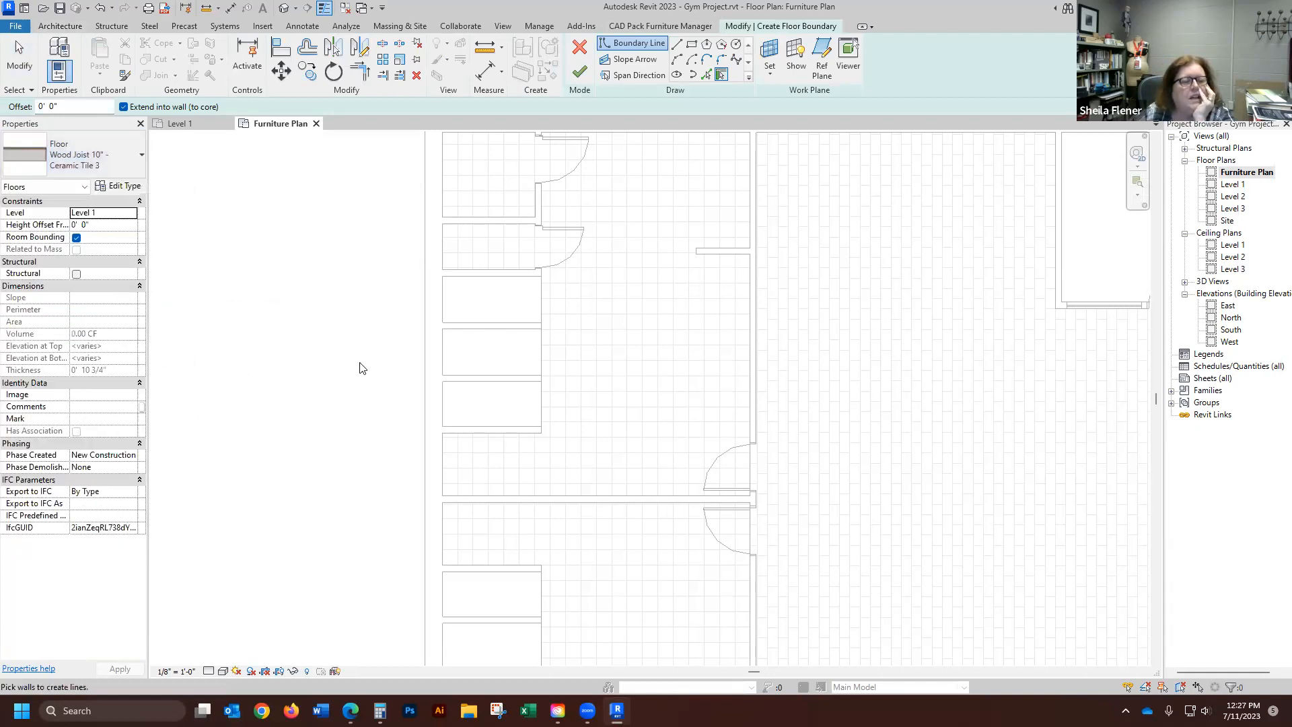
pyautogui.click(121, 187)
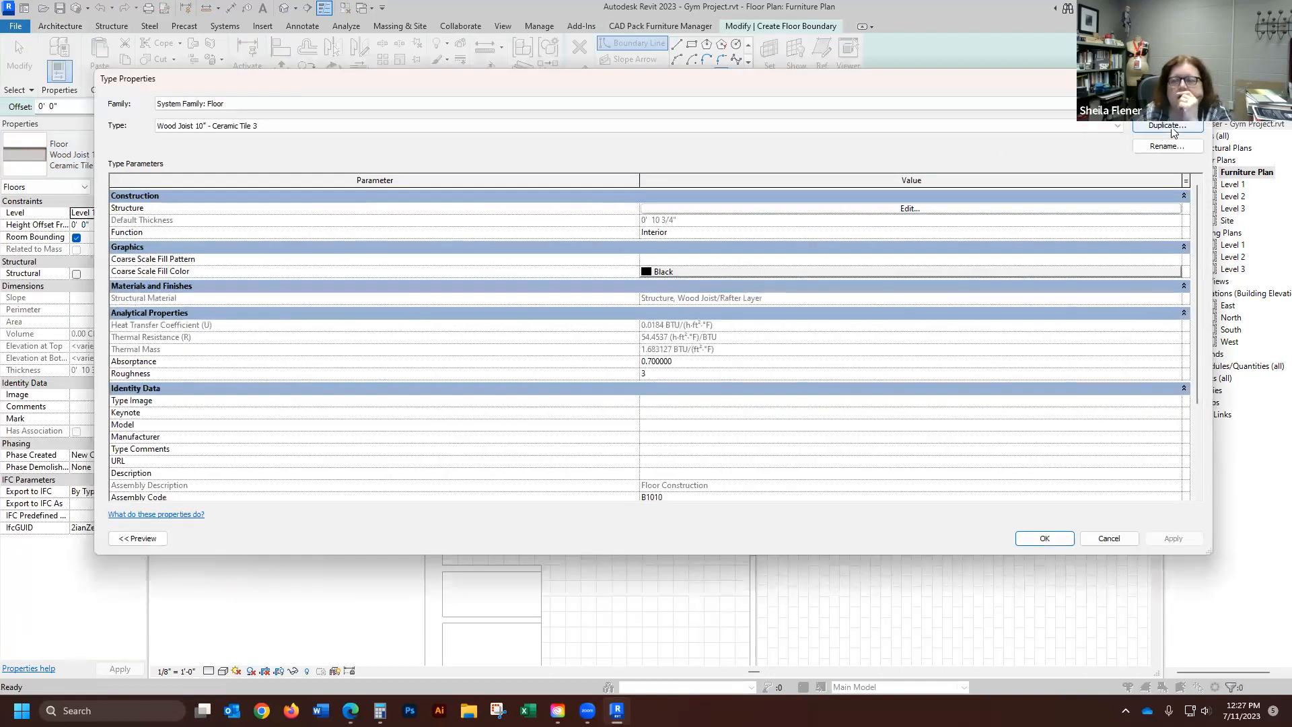
pyautogui.click(1168, 126)
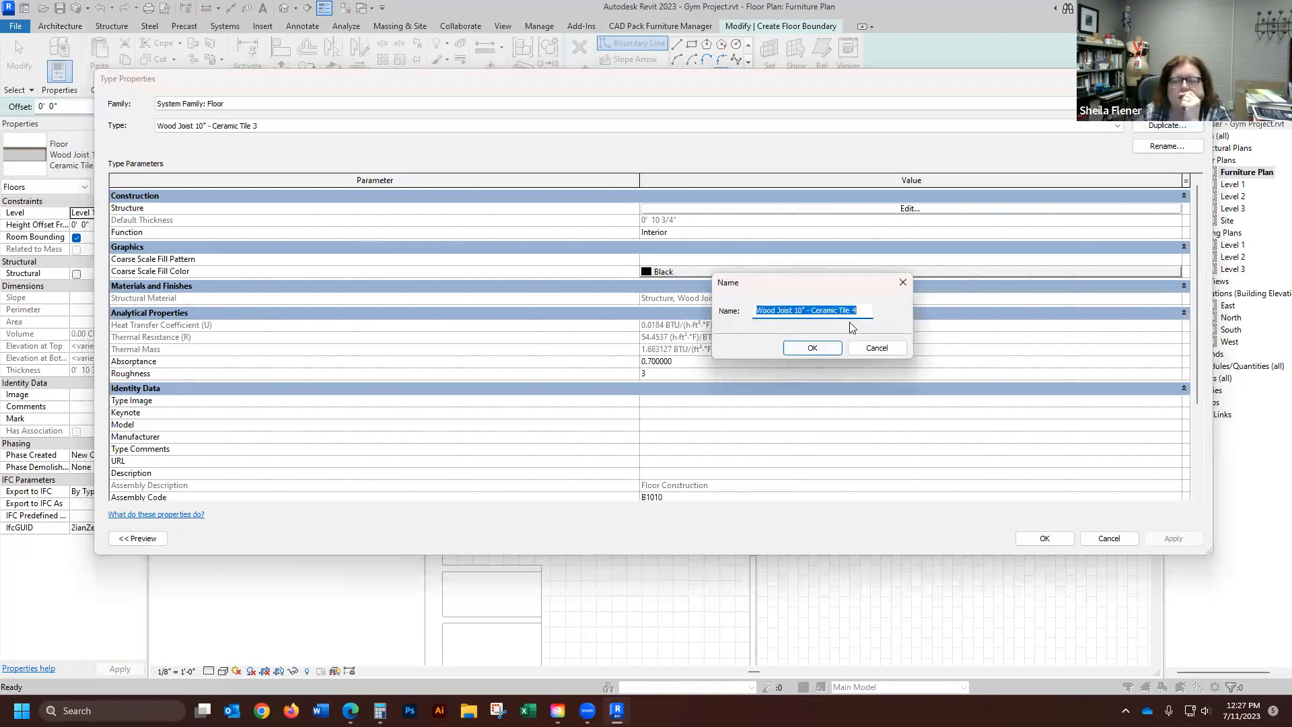
pyautogui.click(812, 348)
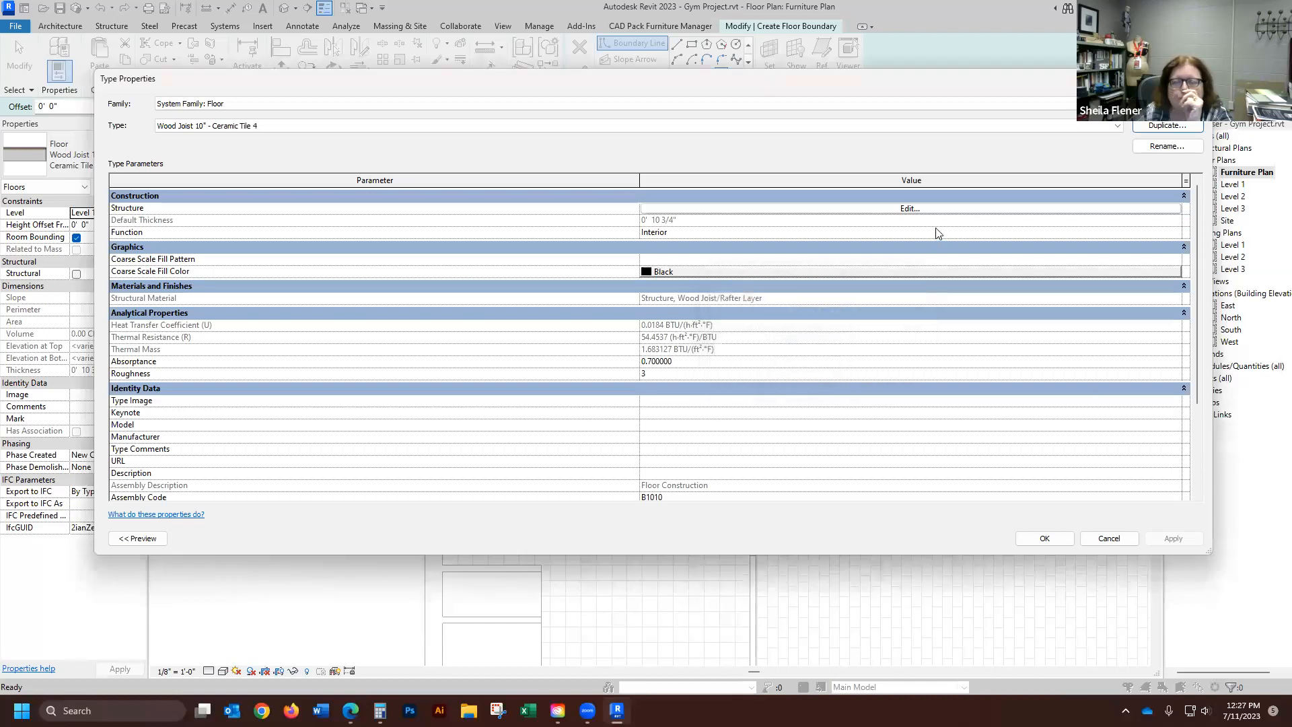
# - Create a new material for the floor's Finish 2 layer and name it "1-Men's Shower Tile"
pyautogui.click(910, 210)
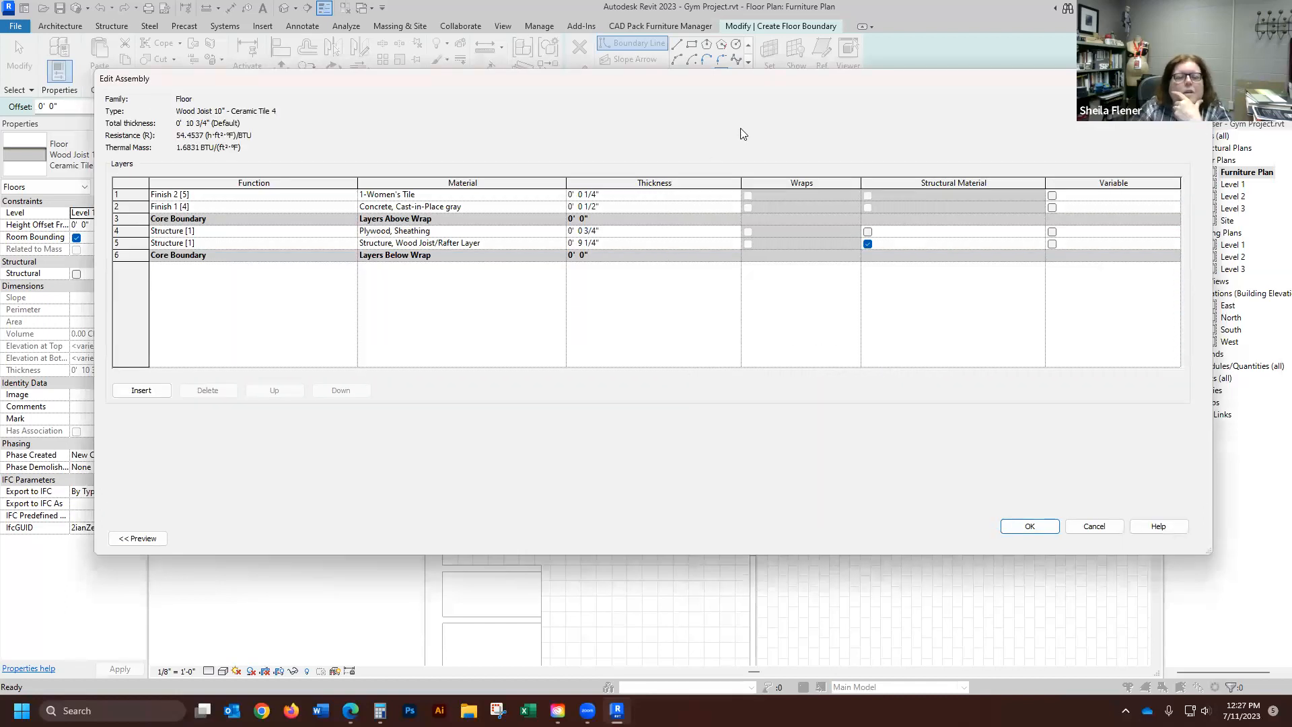
pyautogui.click(562, 196)
pyautogui.click(562, 195)
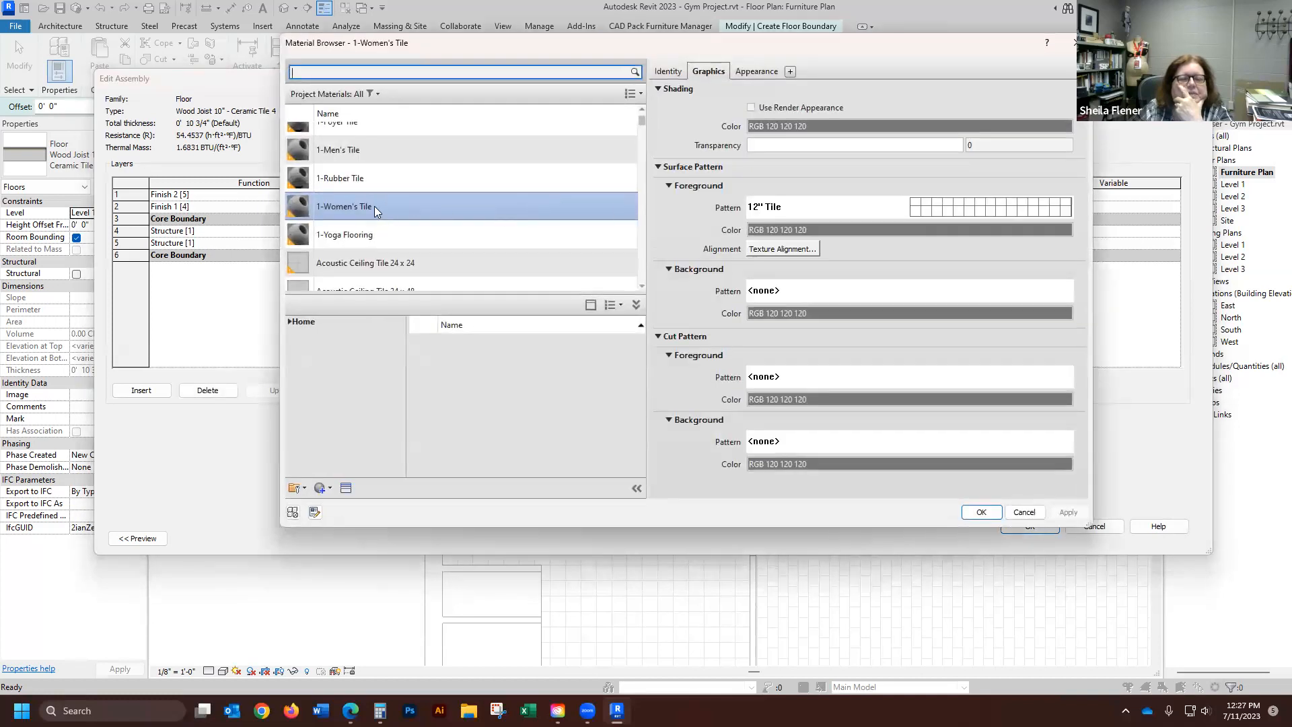
pyautogui.click(323, 488)
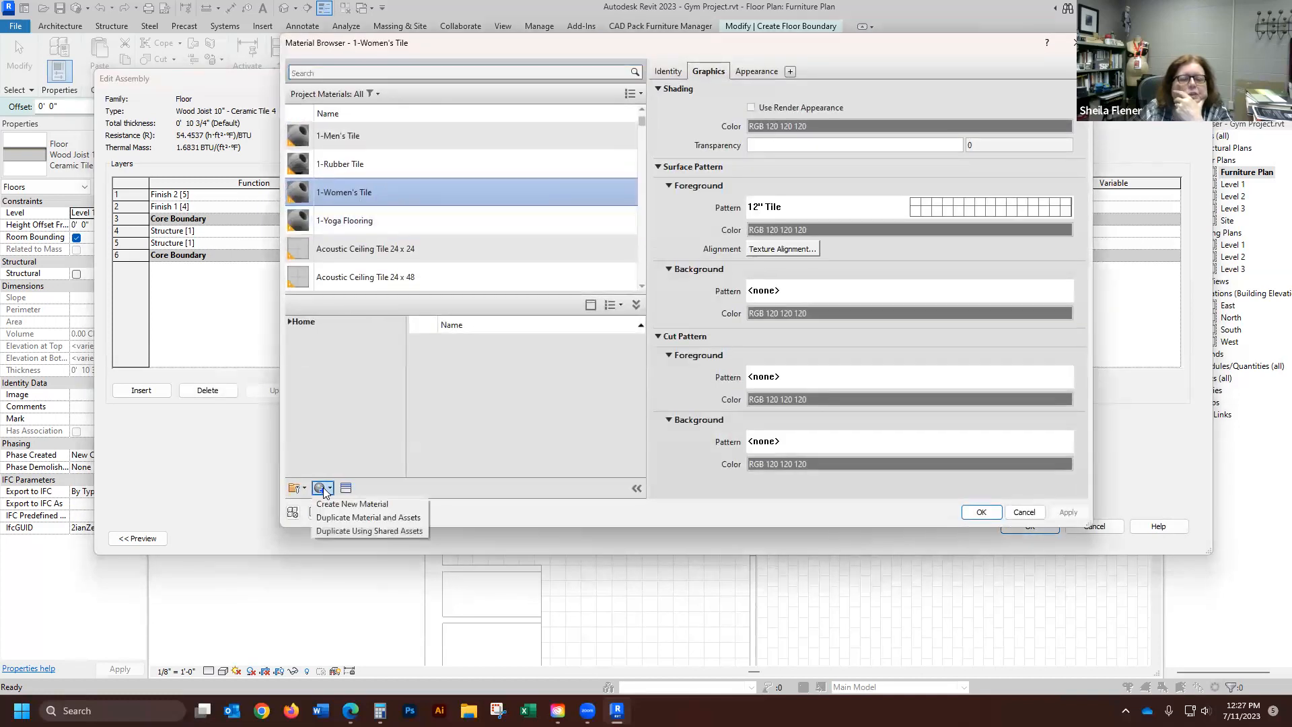
pyautogui.click(332, 506)
pyautogui.rightClick(361, 191)
pyautogui.click(388, 243)
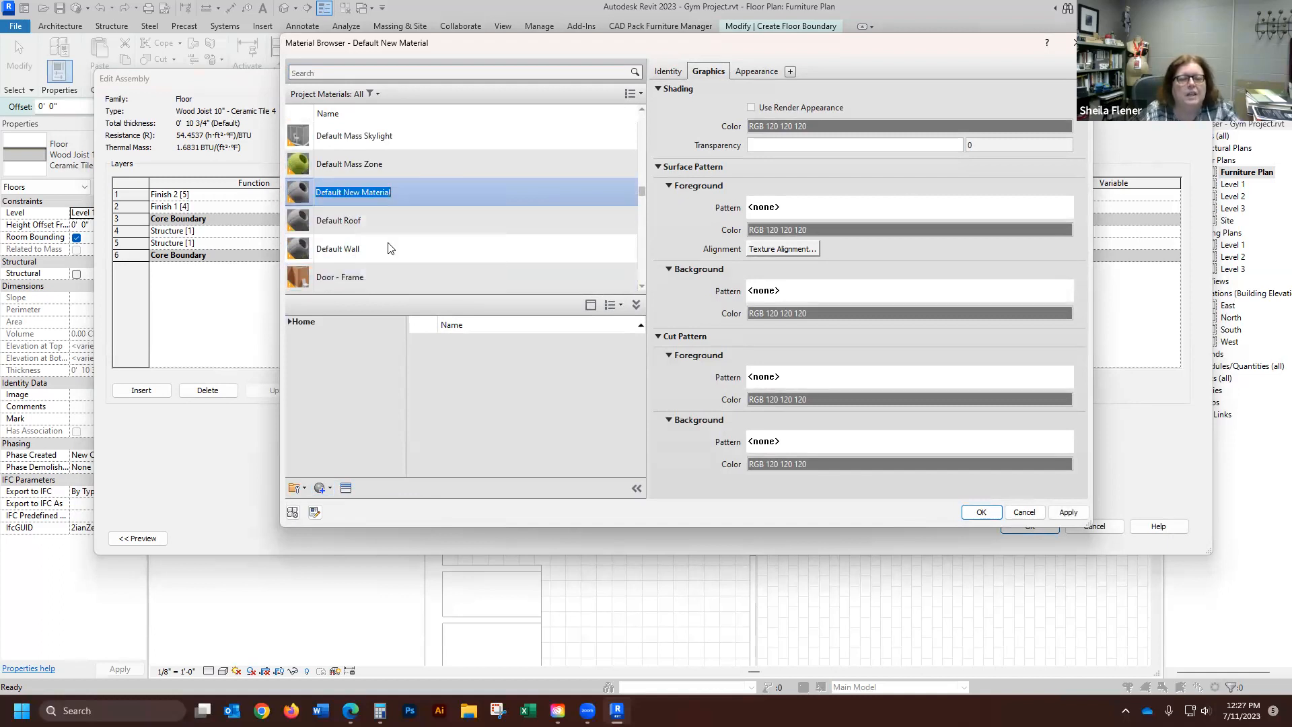
pyautogui.write("1-Men's Shower Tile")
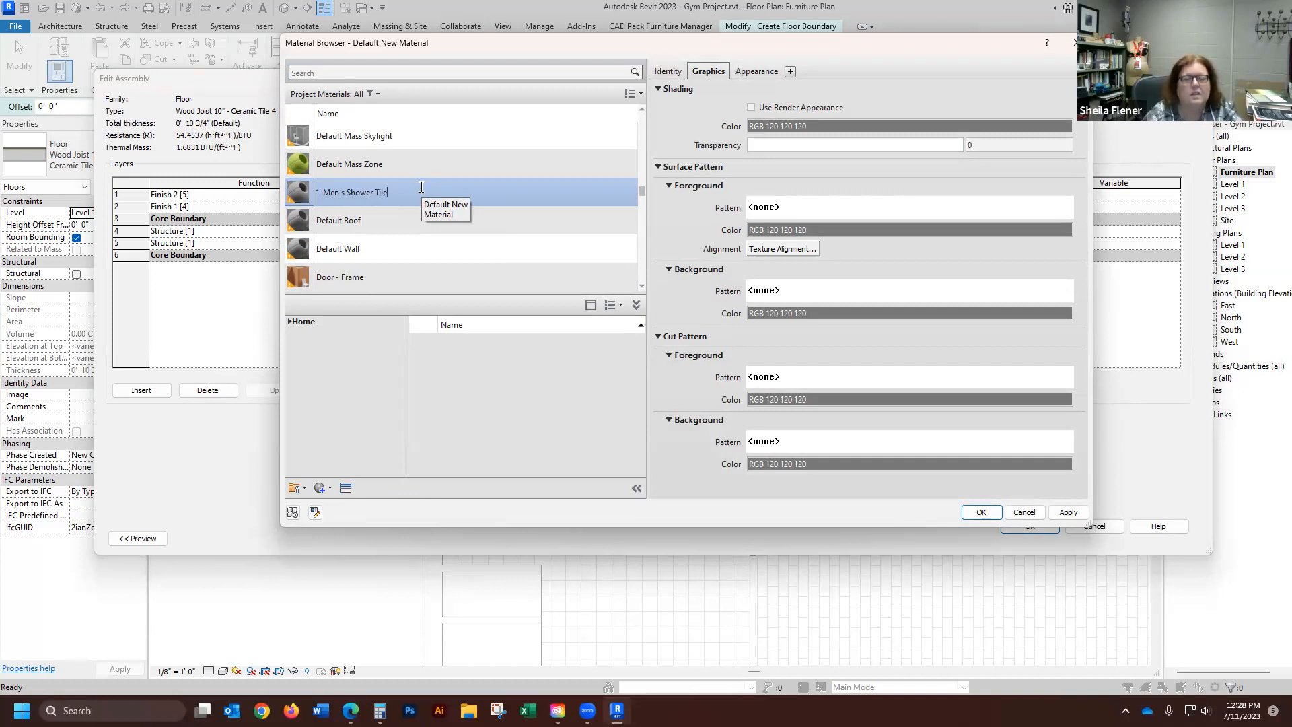
pyautogui.press('Return')
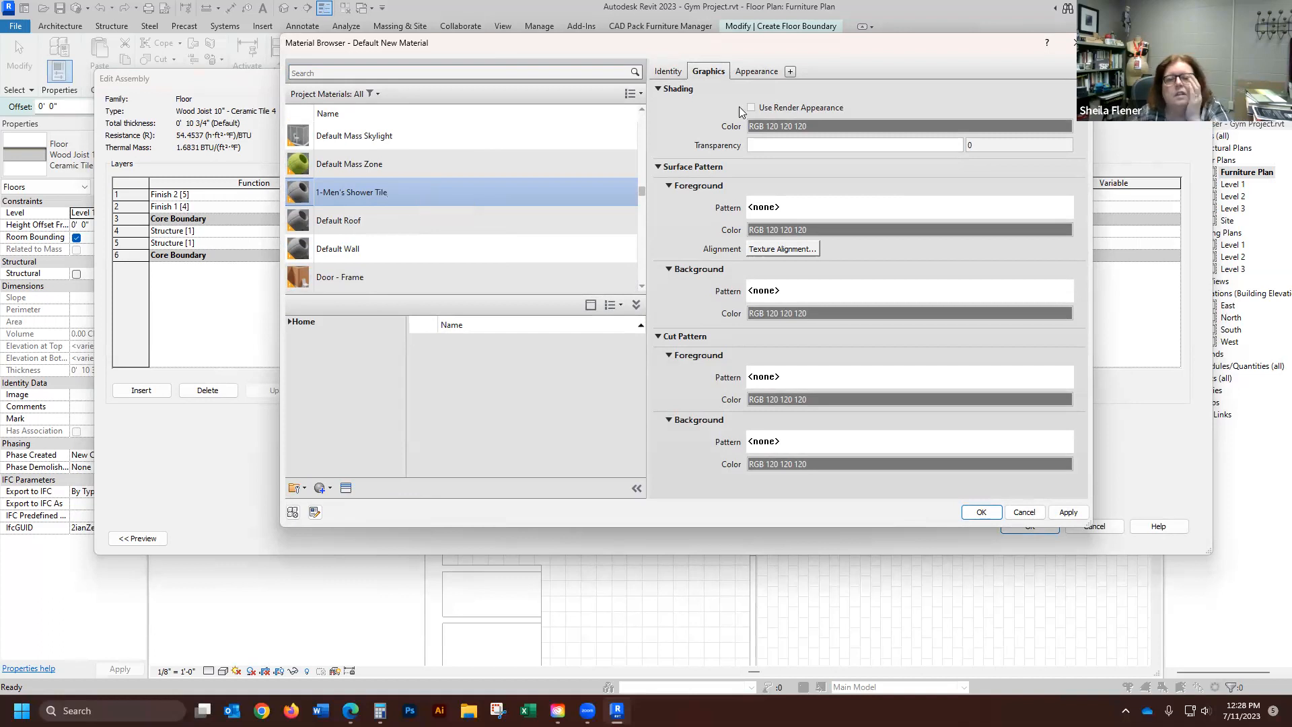
# - Set the 1-Men's Shower Tile material's surface foreground to the 4" Tile model pattern
pyautogui.click(771, 210)
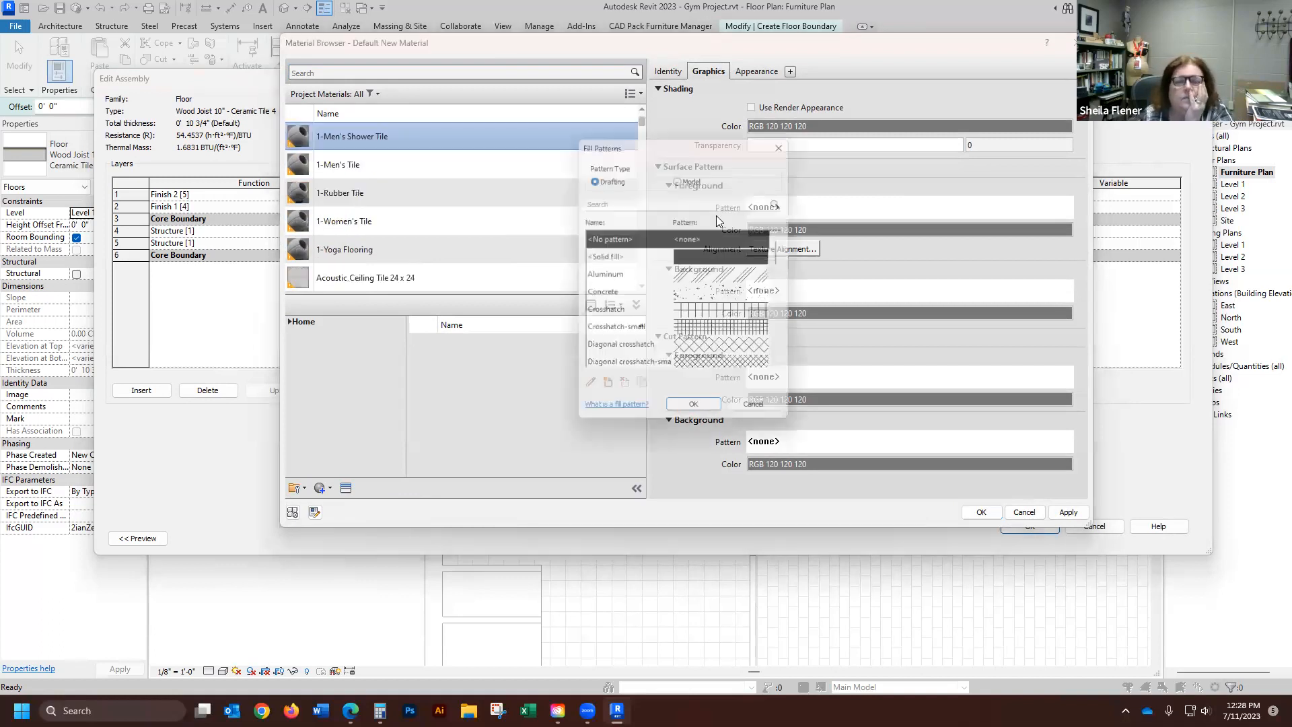
pyautogui.click(681, 177)
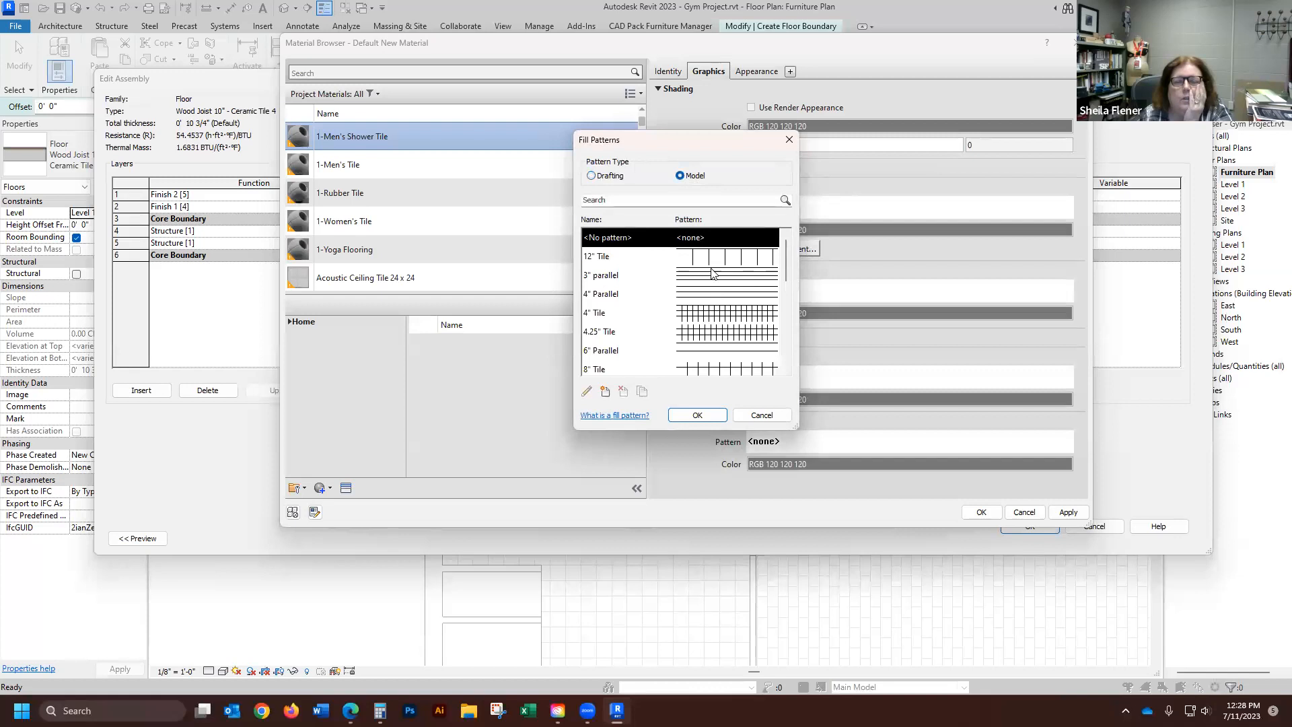
pyautogui.click(711, 316)
pyautogui.click(710, 416)
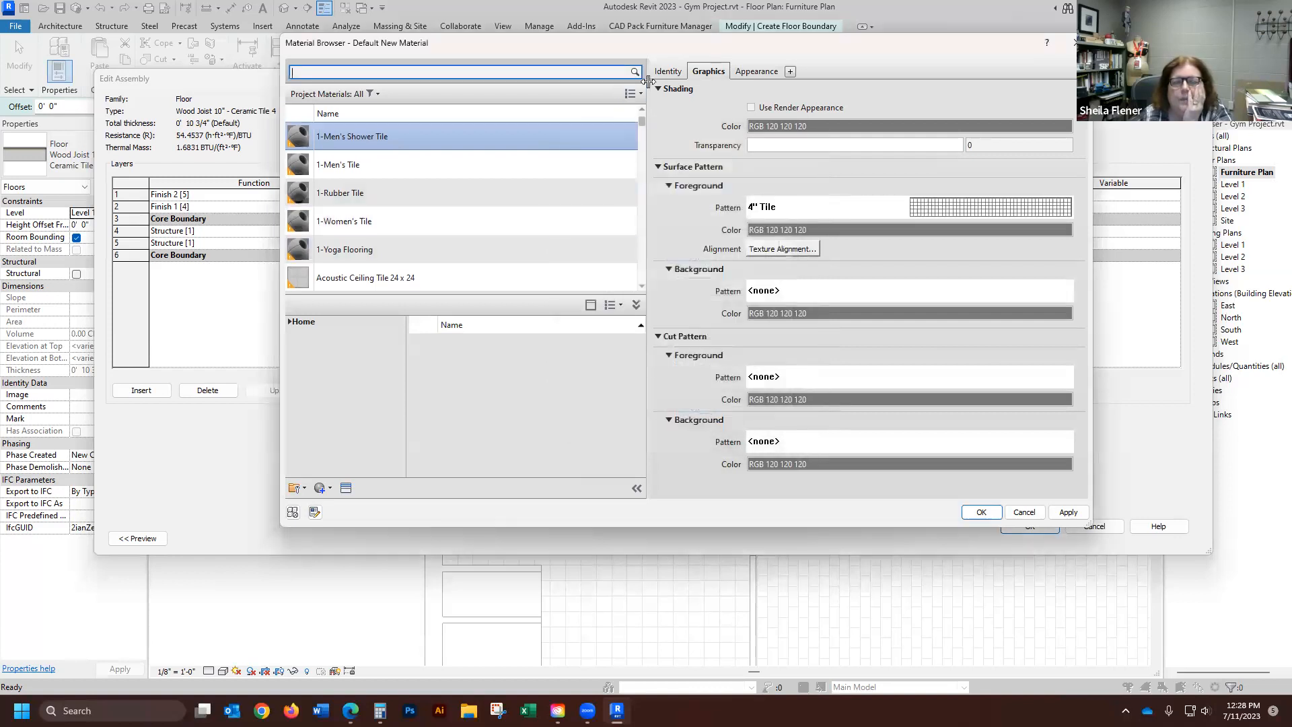
# - Assign the ceramic tiling keynote 09 30 13.A3 Floor Tile to the 1-Men's Shower Tile material and accept the new floor type
pyautogui.click(669, 72)
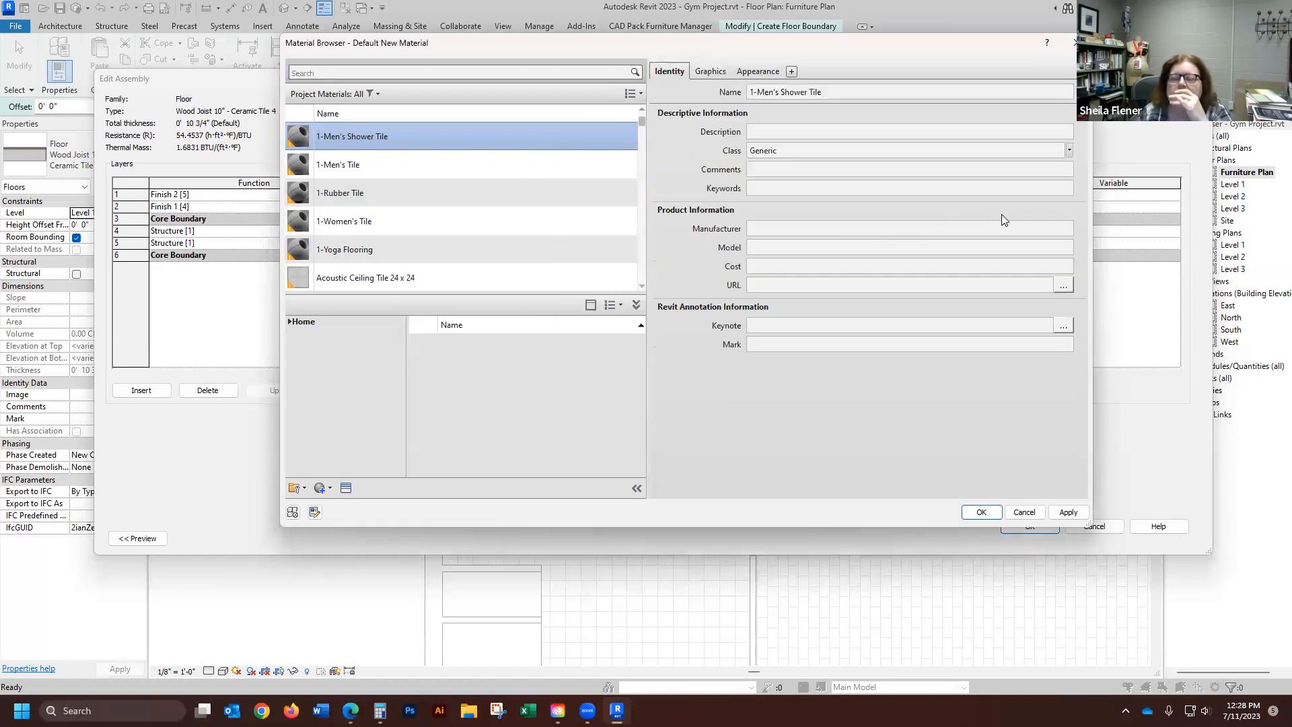
pyautogui.click(1064, 324)
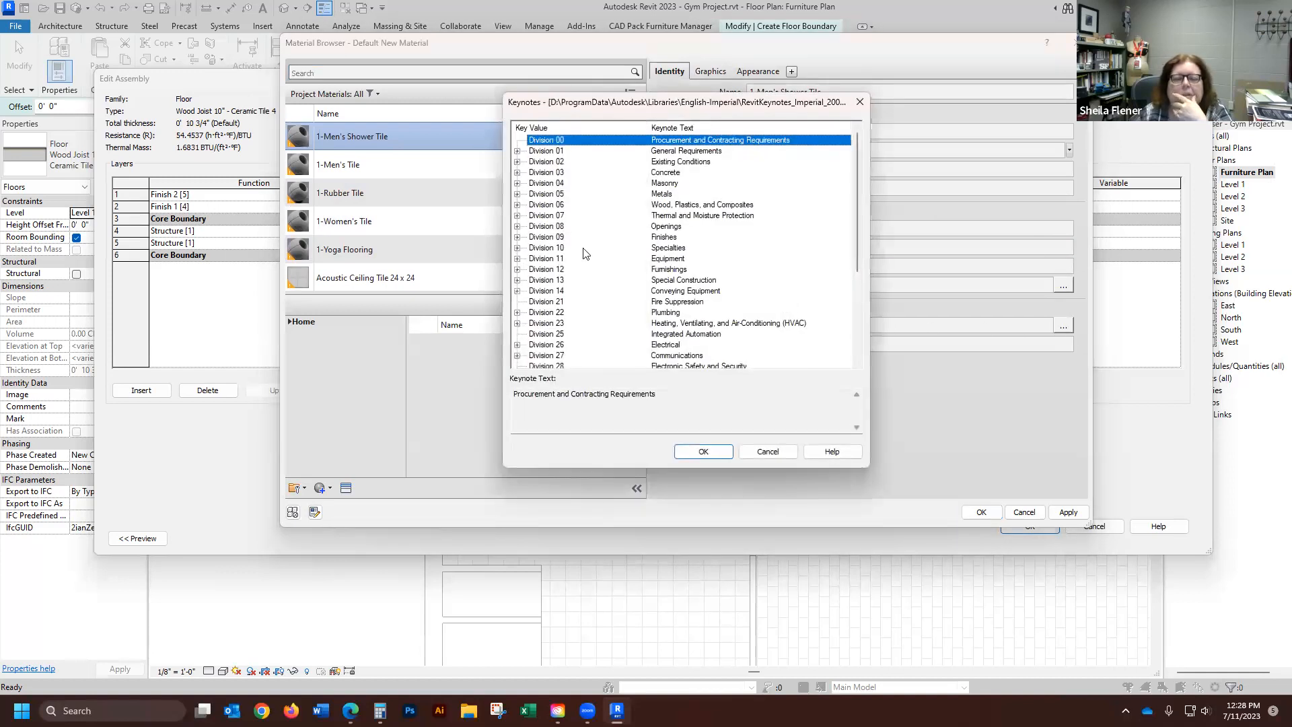
pyautogui.click(517, 237)
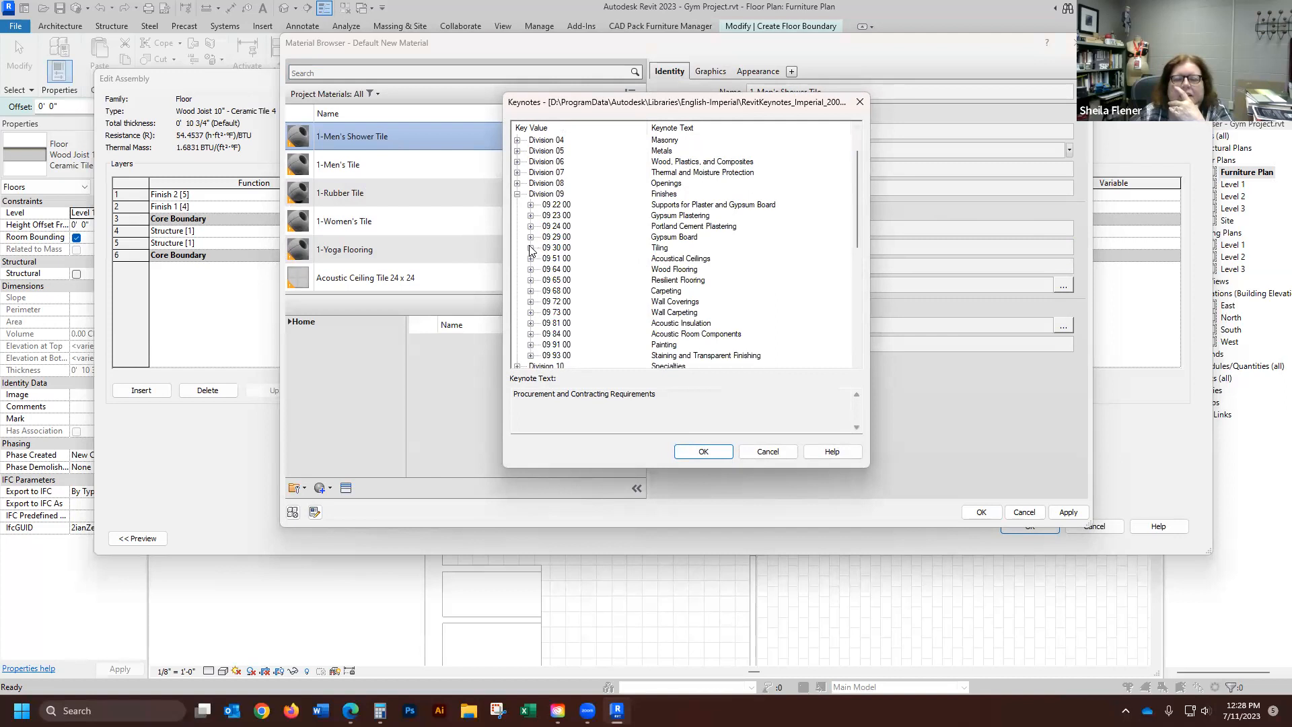
pyautogui.click(530, 248)
pyautogui.click(544, 259)
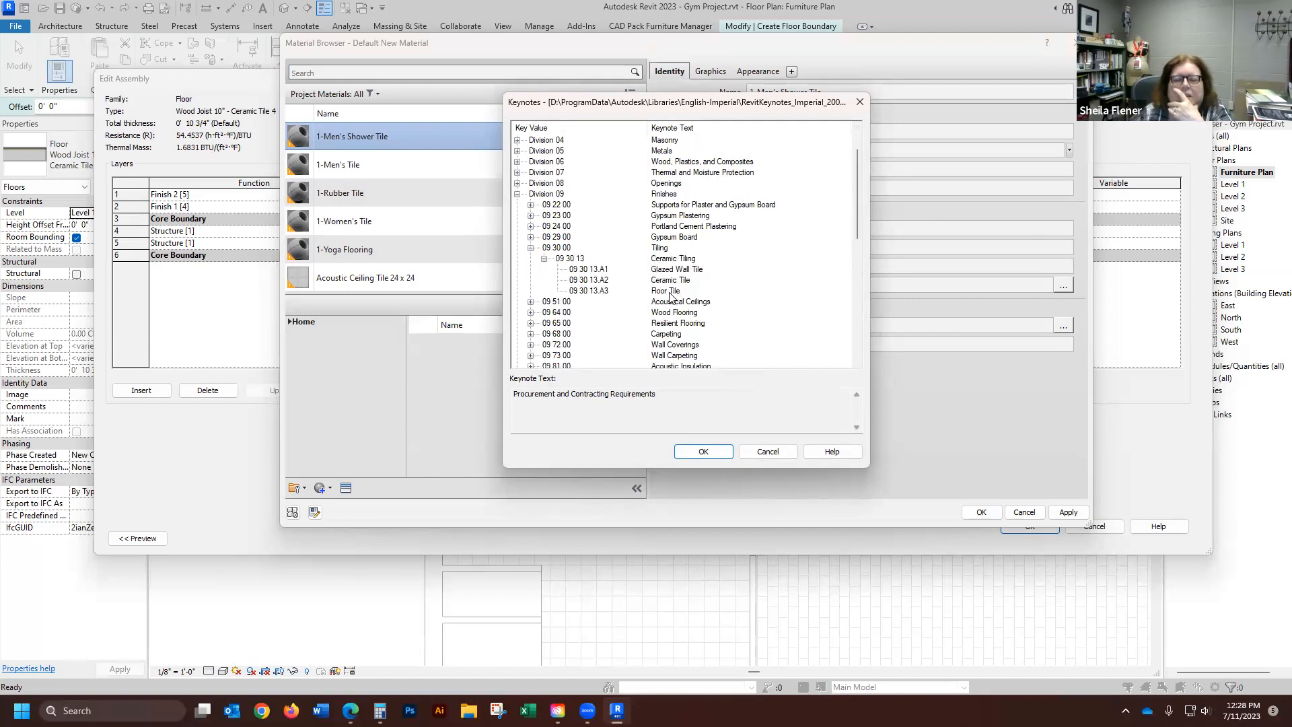
pyautogui.click(595, 290)
pyautogui.click(701, 452)
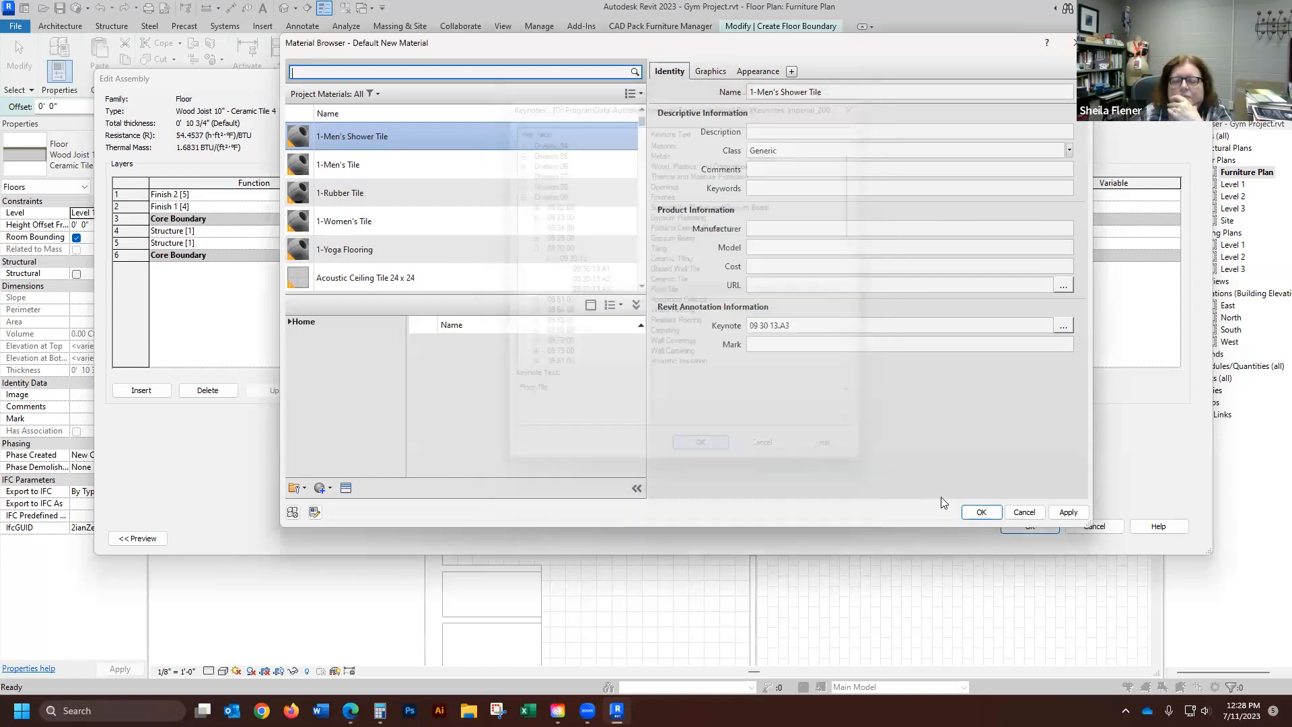
pyautogui.click(995, 514)
pyautogui.click(1054, 528)
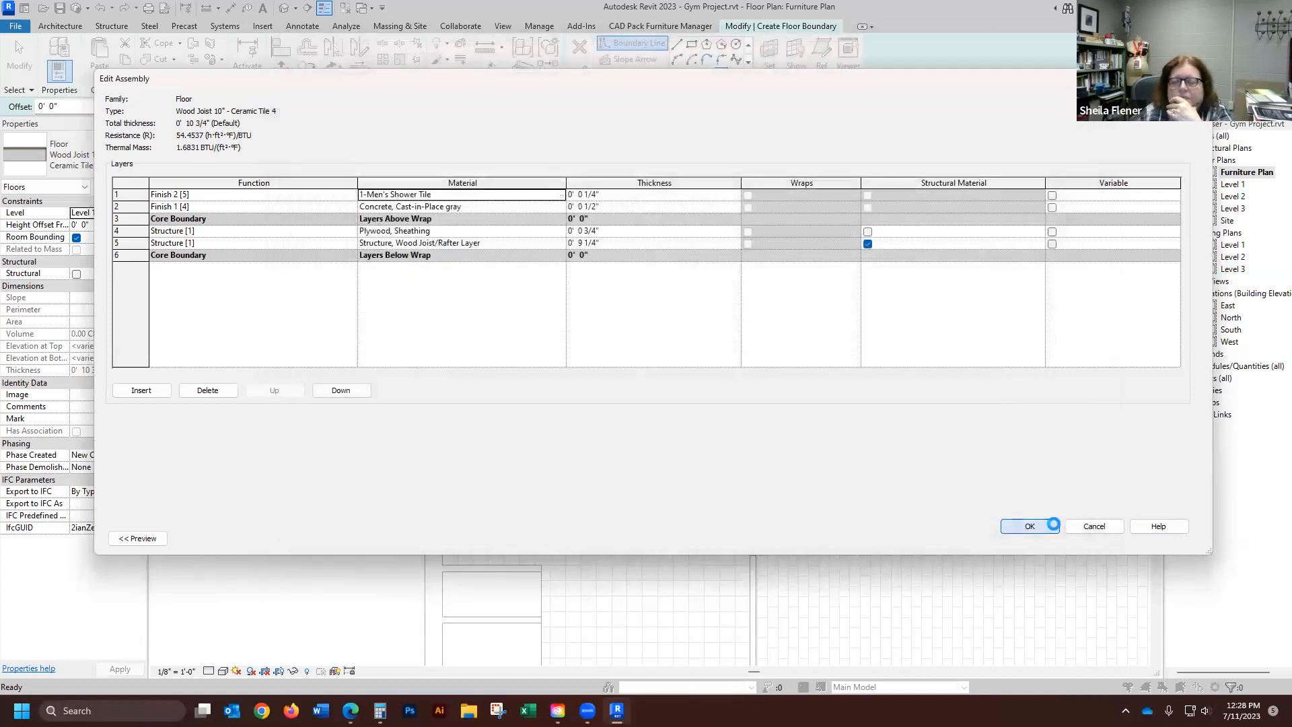
pyautogui.click(1054, 542)
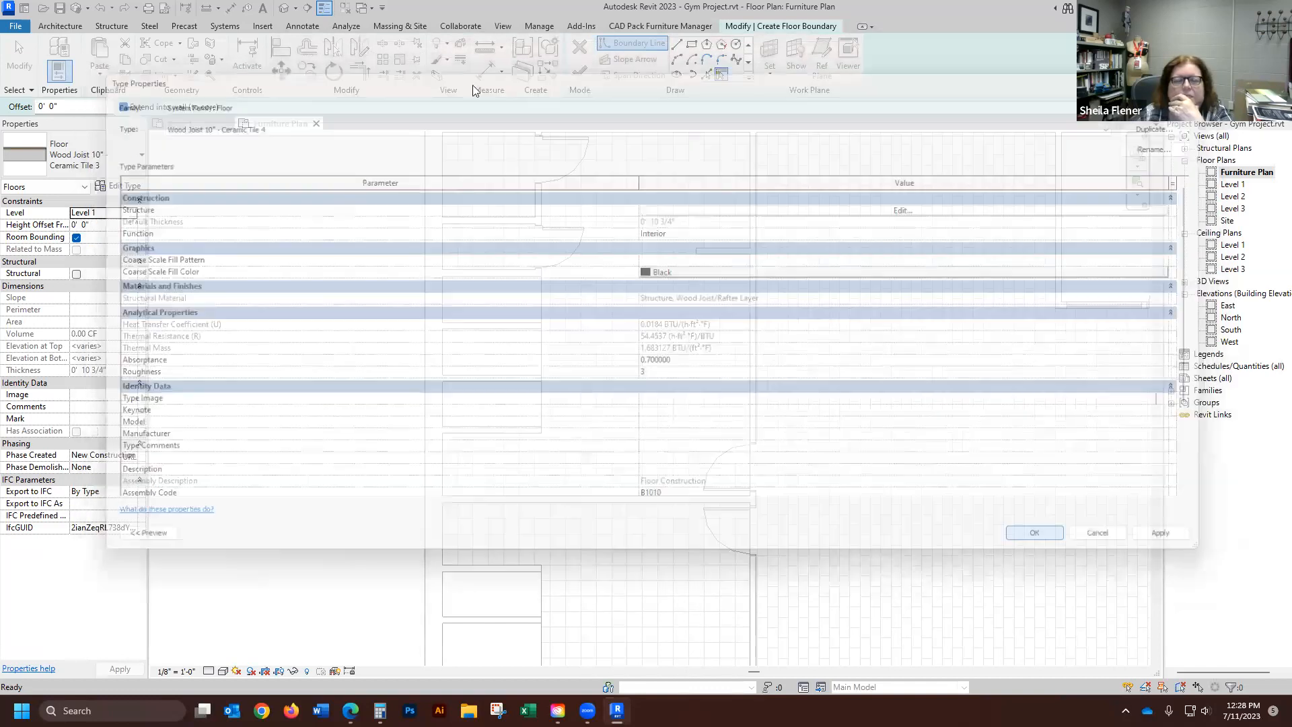
# - Sketch rectangular floor boundaries along the inside edges of the three men's shower stalls and finish the Ceramic Tile 4 floor
pyautogui.click(692, 44)
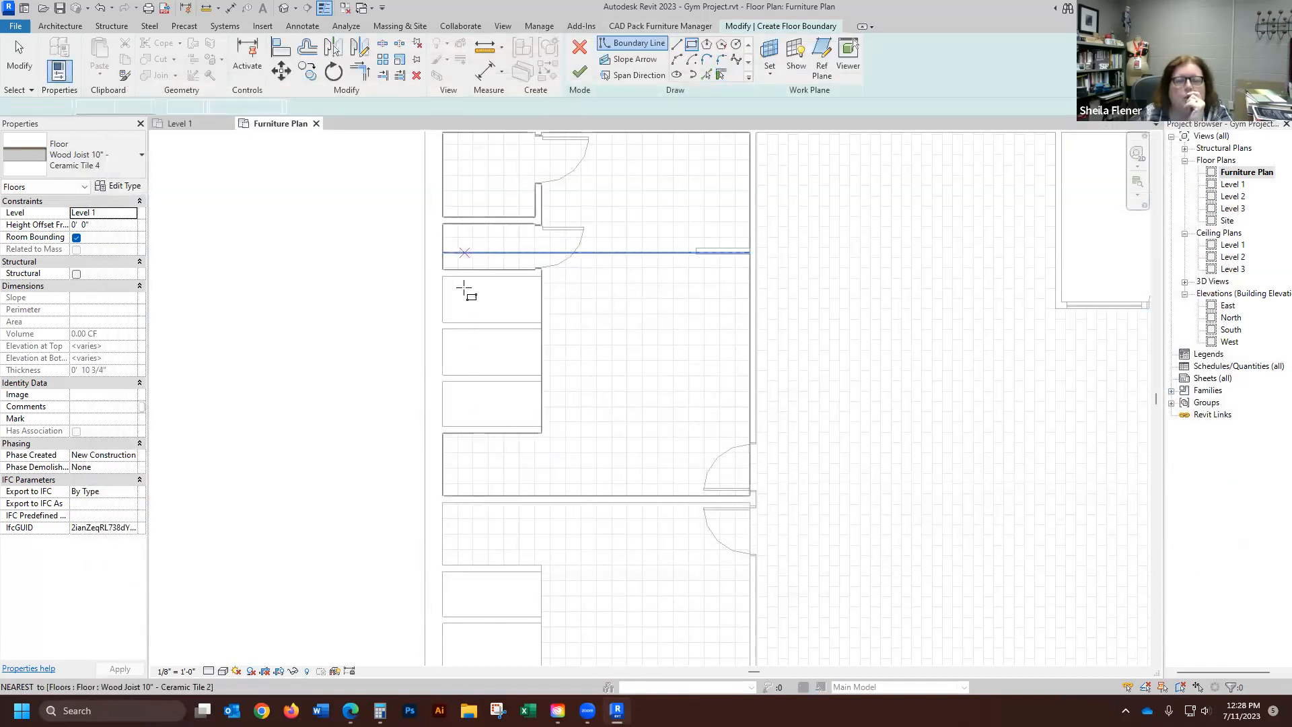
pyautogui.scroll(3, 444, 282)
pyautogui.click(427, 263)
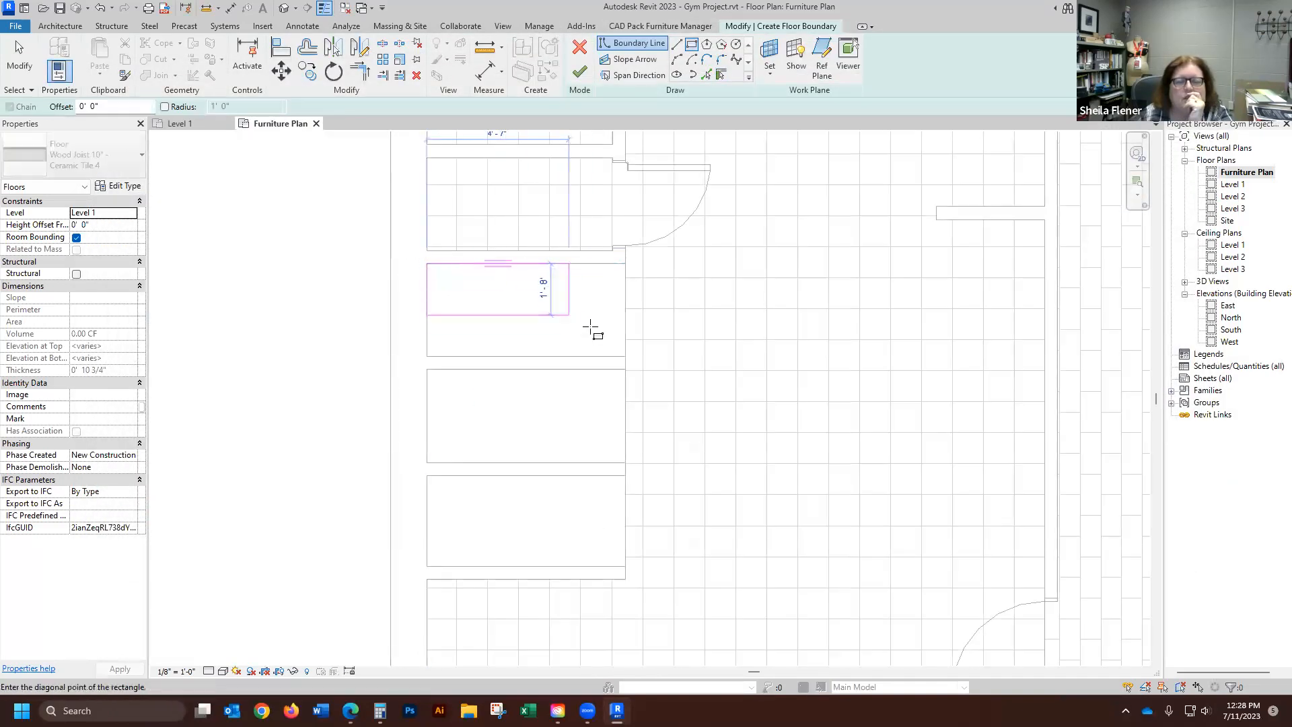
pyautogui.click(626, 356)
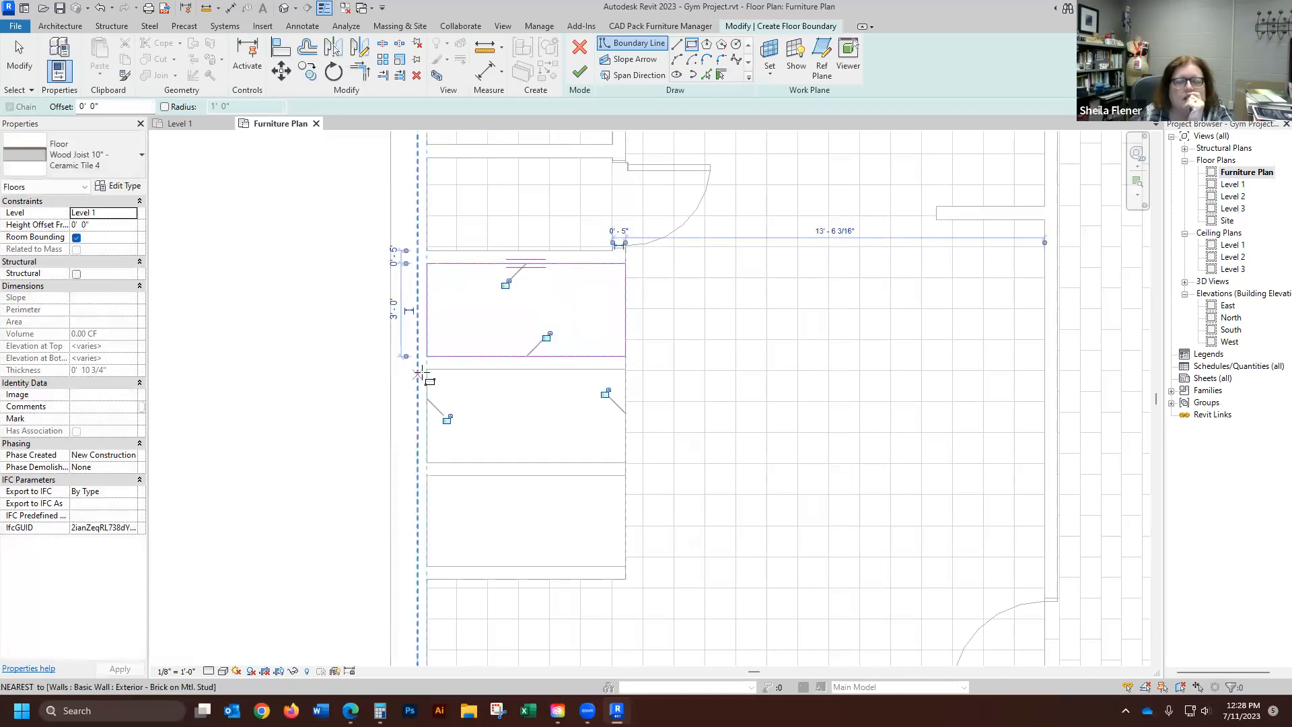
pyautogui.click(427, 369)
pyautogui.click(626, 463)
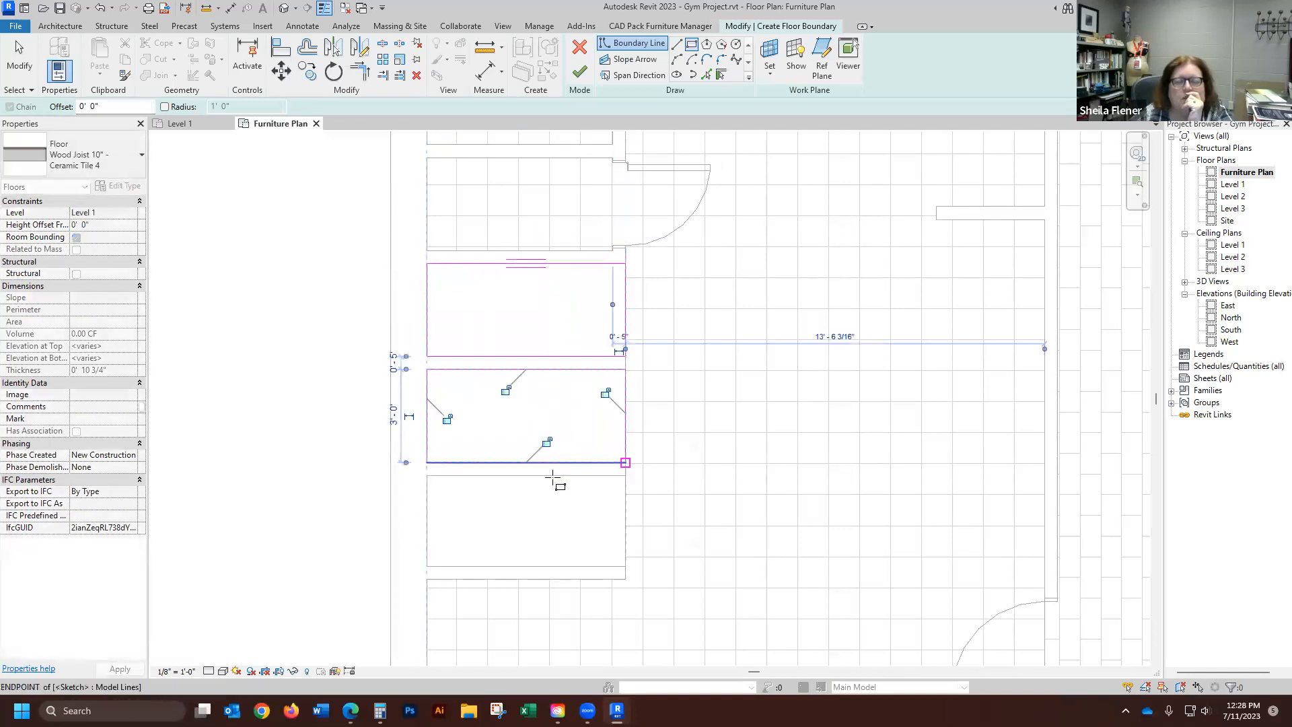
pyautogui.click(427, 475)
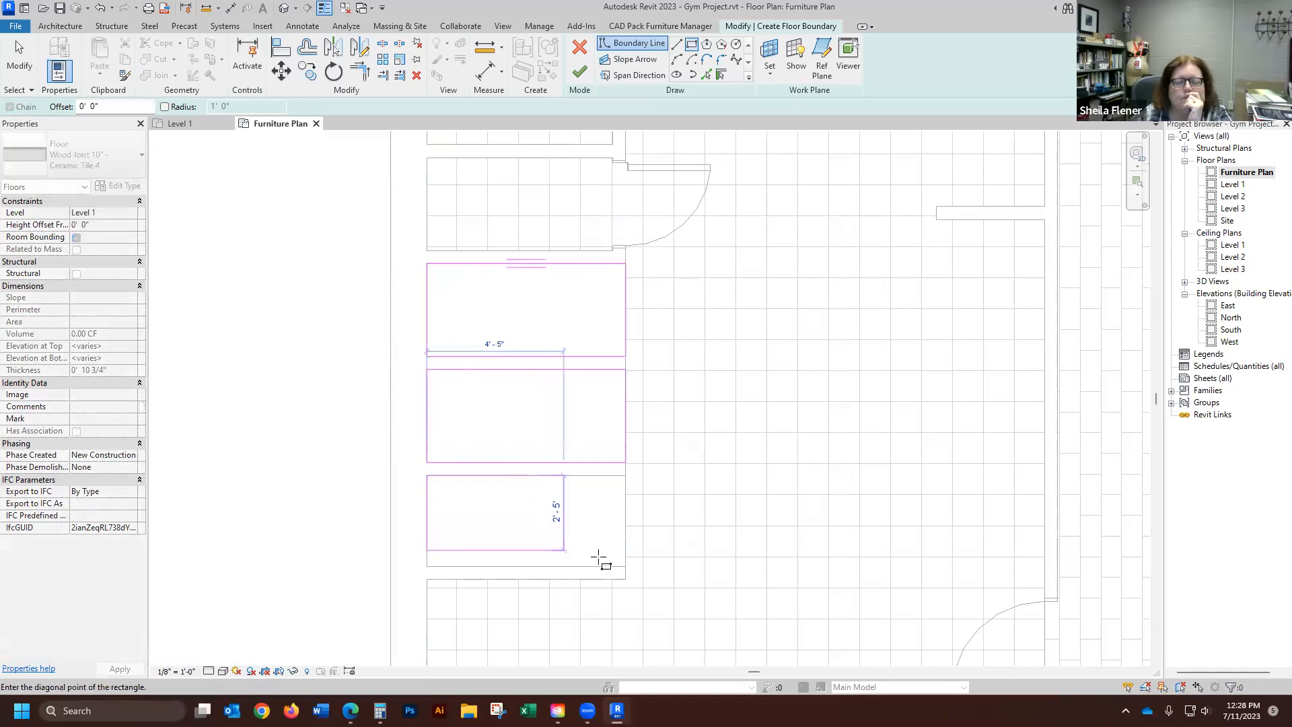
pyautogui.click(626, 566)
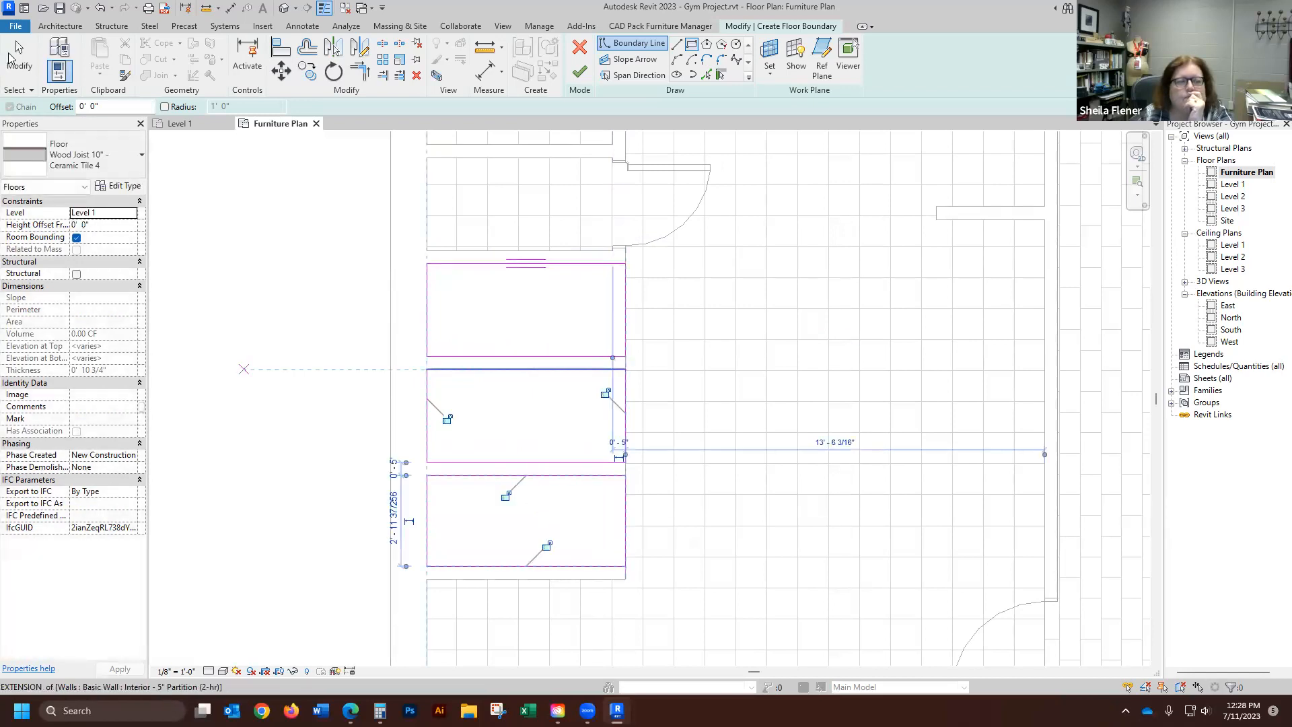
pyautogui.click(19, 61)
pyautogui.click(579, 71)
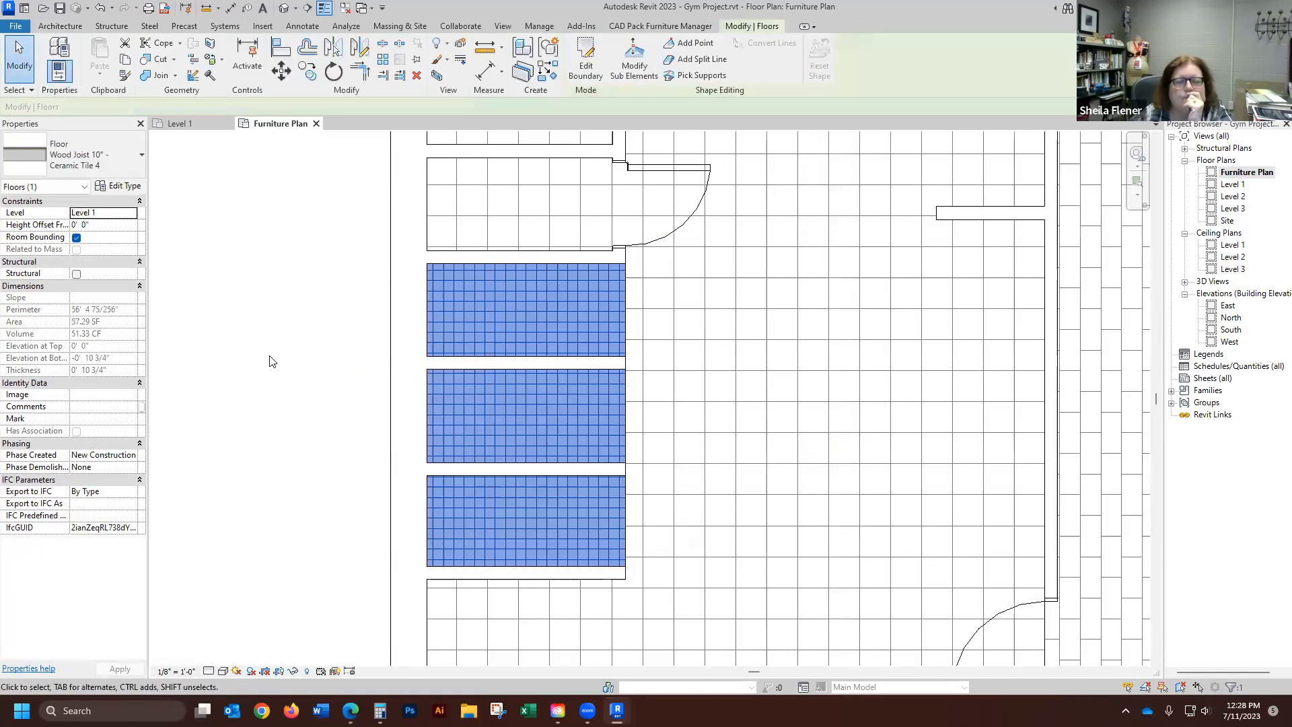
pyautogui.click(269, 361)
# - Start a new floor for the women's showers and duplicate the Wood Joist 10" - Ceramic Tile 4 type as "Wood Joist 10" - Ceramic Tile 5"
pyautogui.scroll(-5, 583, 196)
pyautogui.scroll(5, 553, 444)
pyautogui.scroll(3, 553, 444)
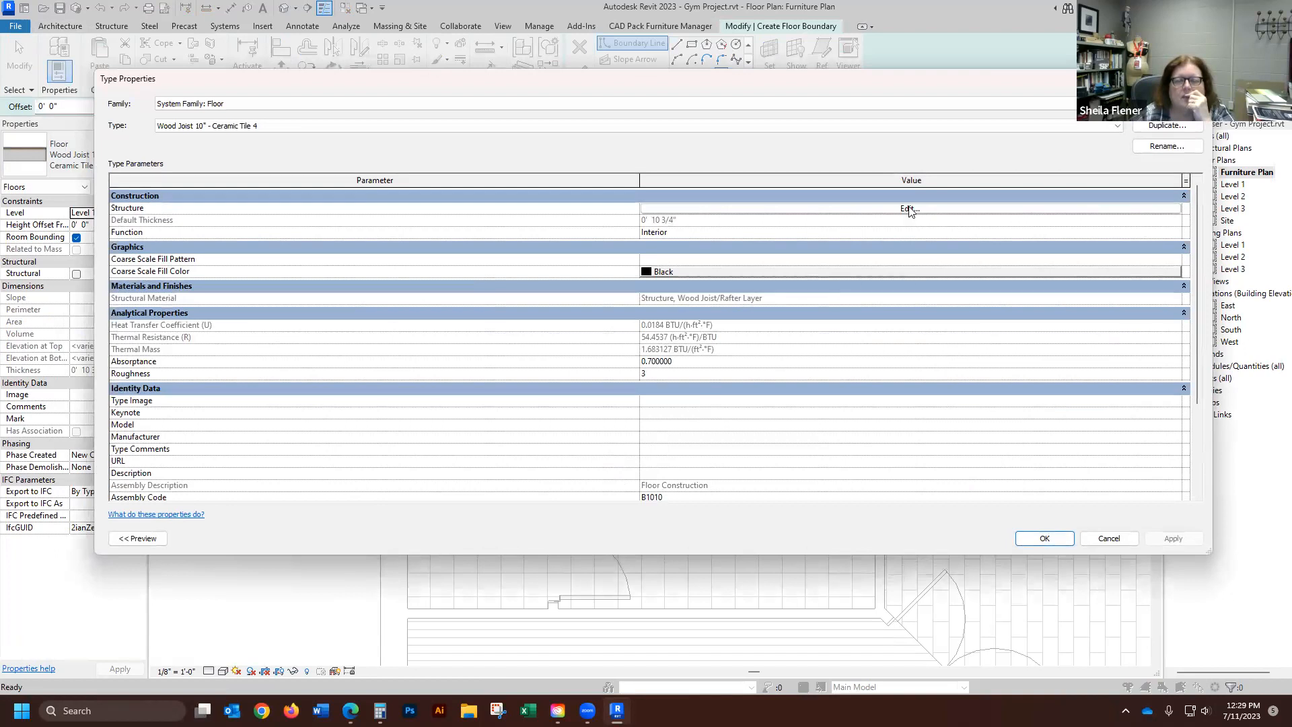
pyautogui.click(1164, 128)
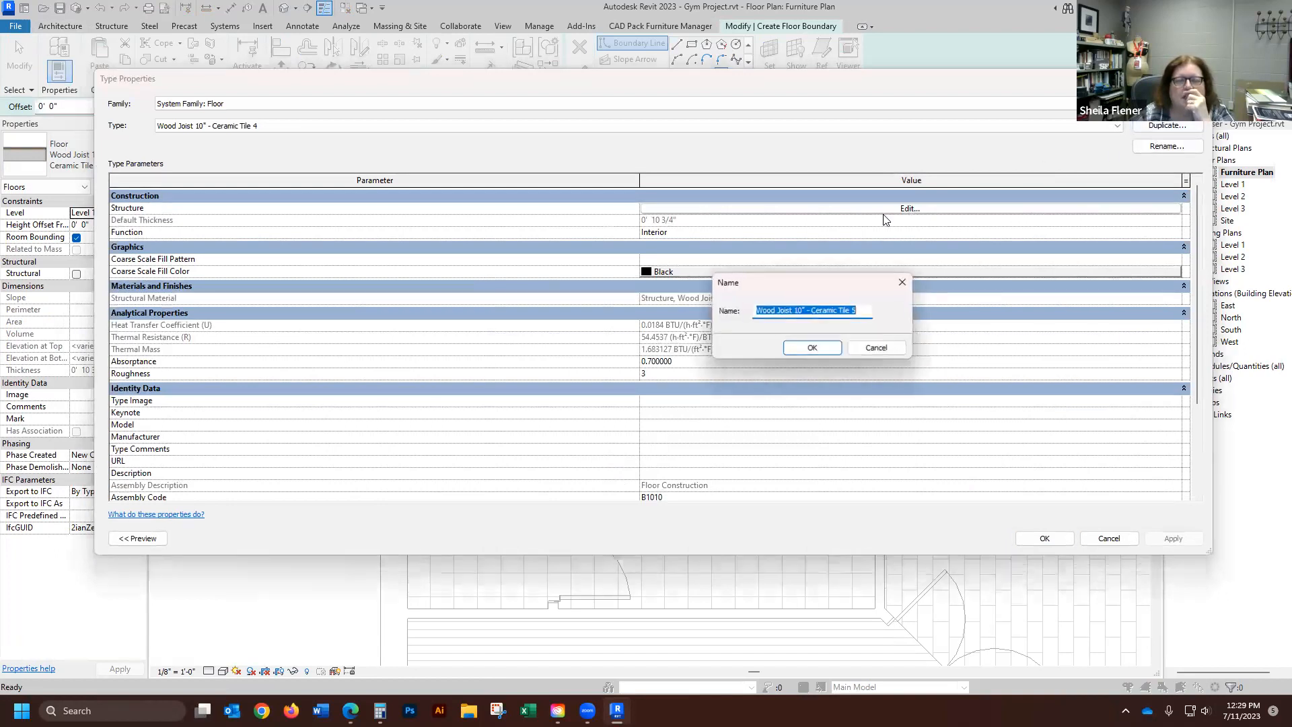
pyautogui.click(812, 335)
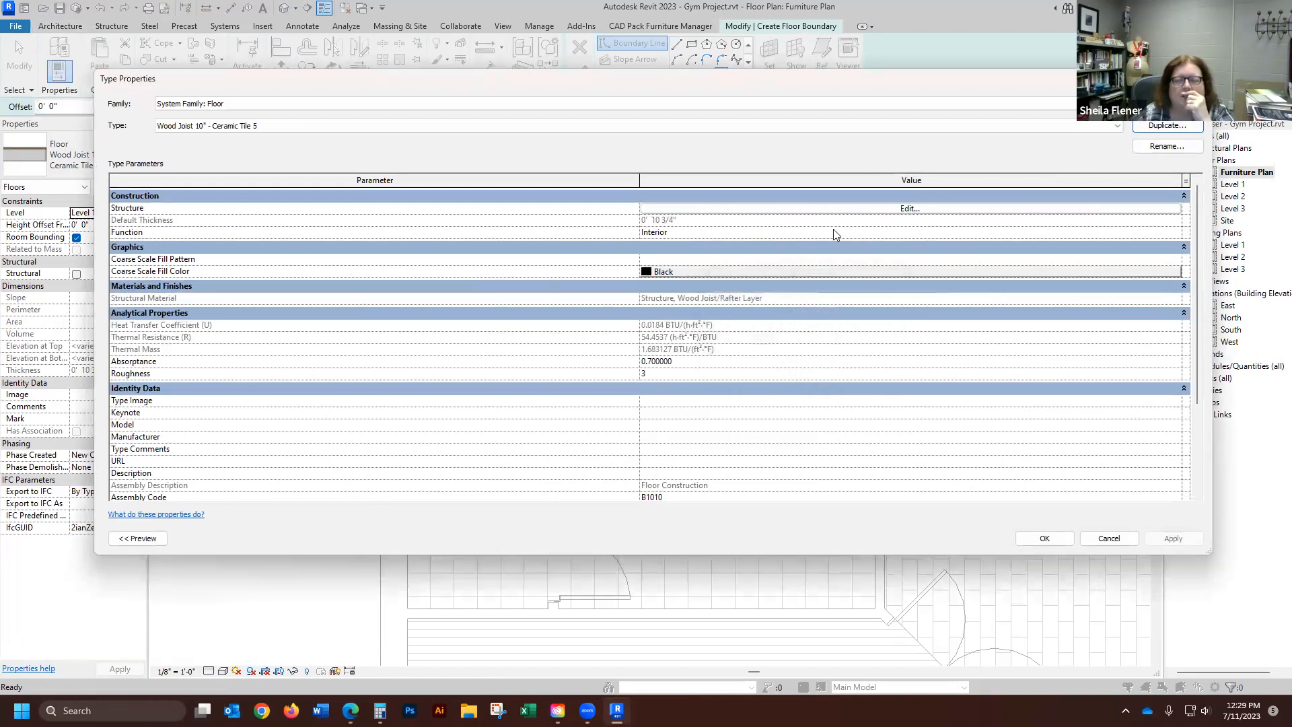
# - Create a new material for the floor type's Finish 2 layer and name it "1-Women's Shower Tile"
pyautogui.click(908, 208)
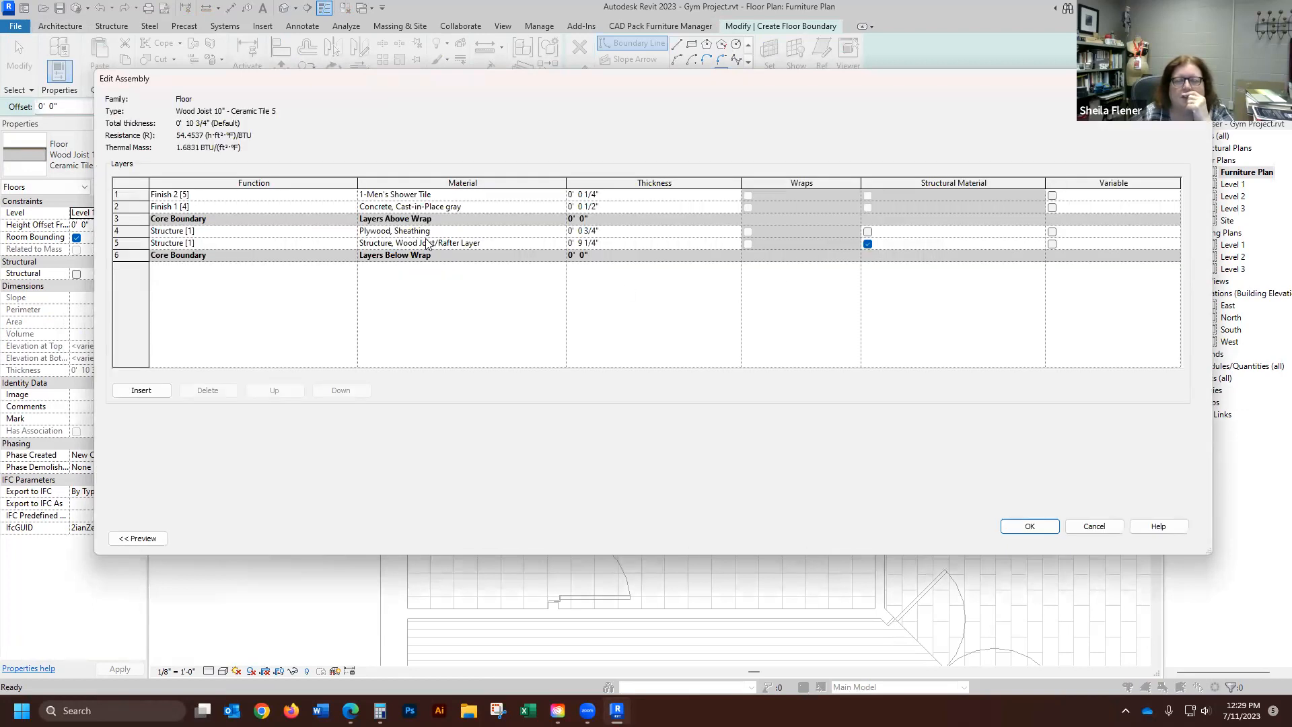
pyautogui.click(561, 196)
pyautogui.click(561, 194)
pyautogui.click(321, 487)
pyautogui.click(343, 499)
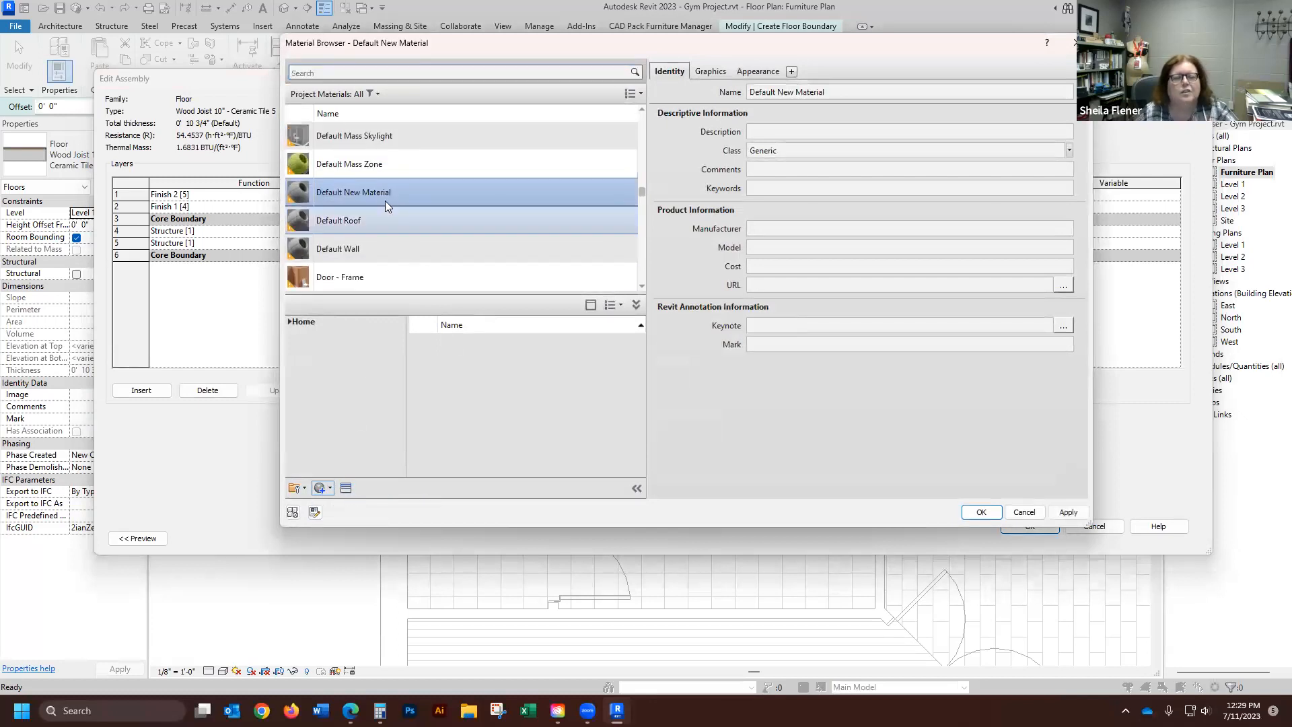
pyautogui.rightClick(374, 184)
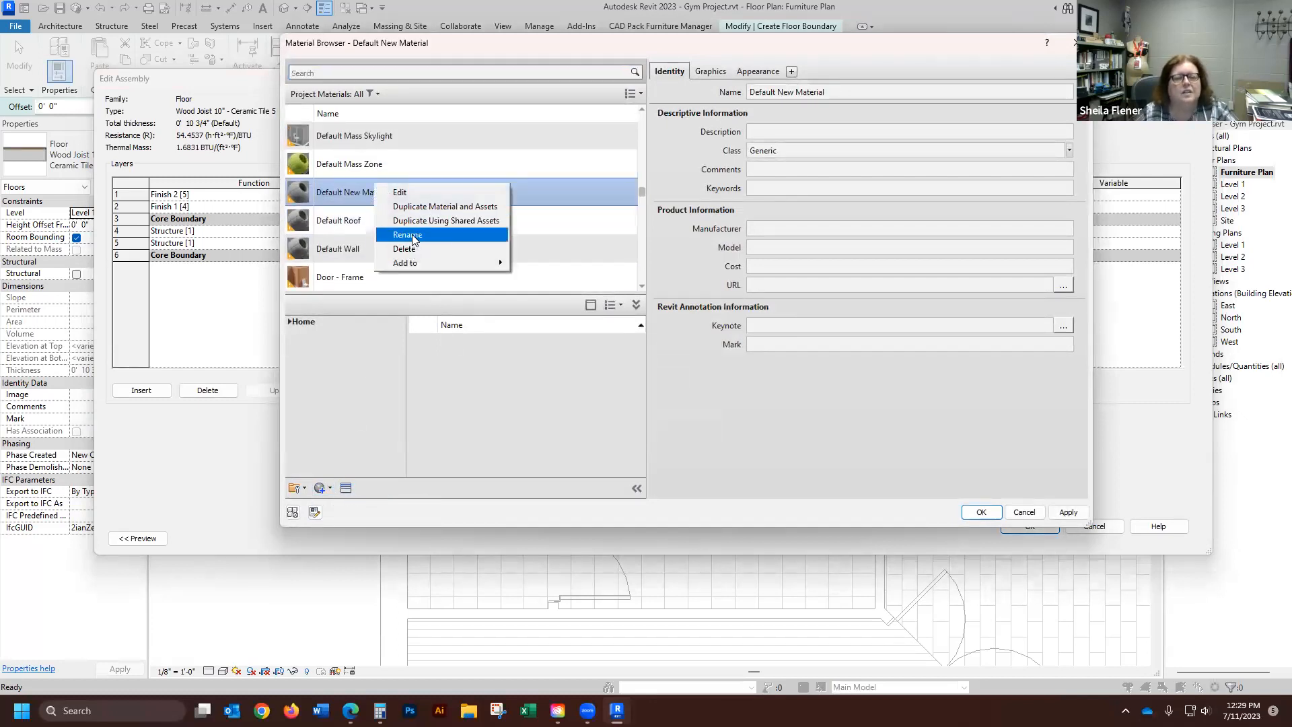
pyautogui.click(412, 234)
pyautogui.write('1-Women')
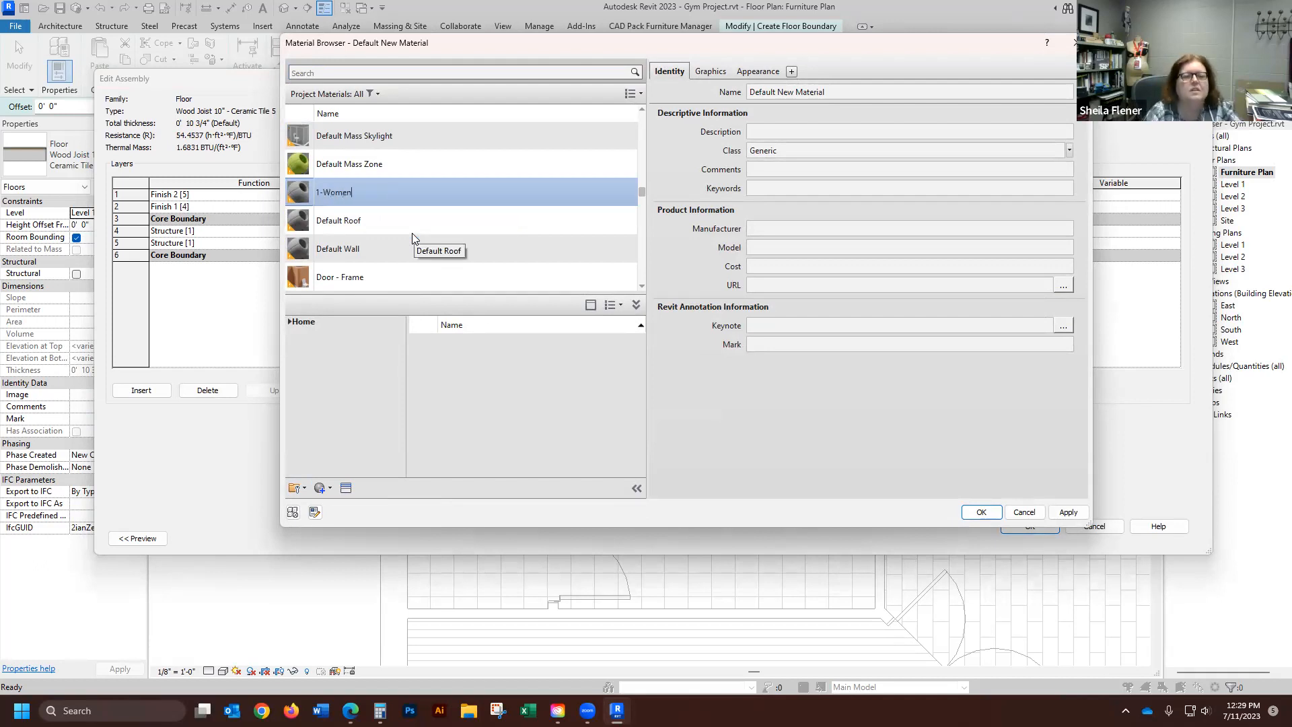
pyautogui.write("'s Shower Tile")
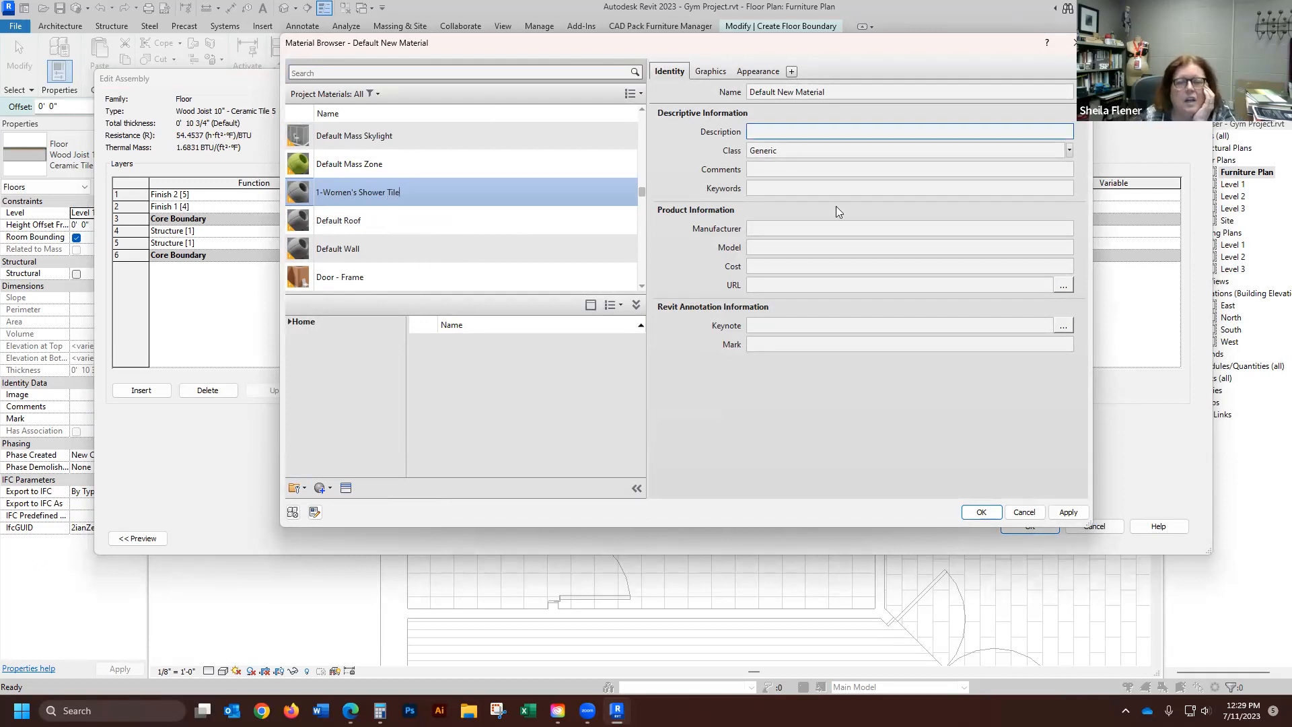
# - Assign the ceramic tiling keynote 09 30 13.A3 Floor Tile to the 1-Women's Shower Tile material
pyautogui.click(1063, 326)
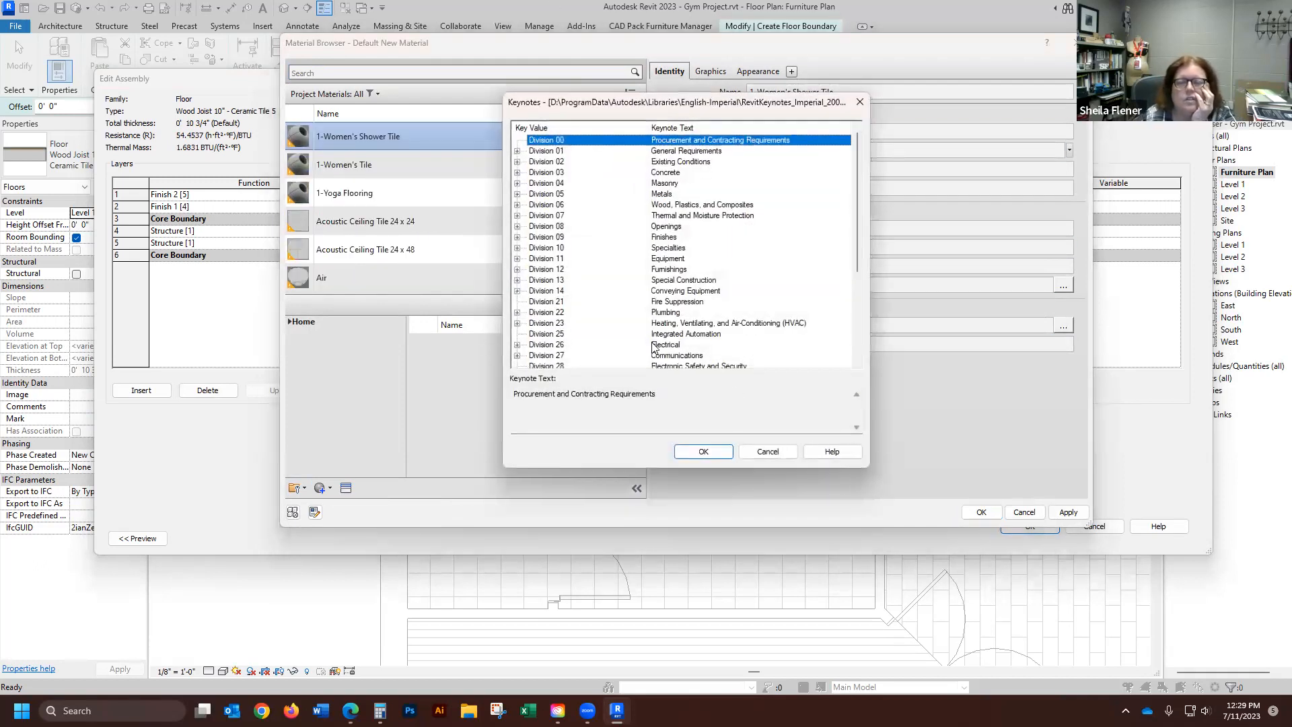
pyautogui.click(517, 237)
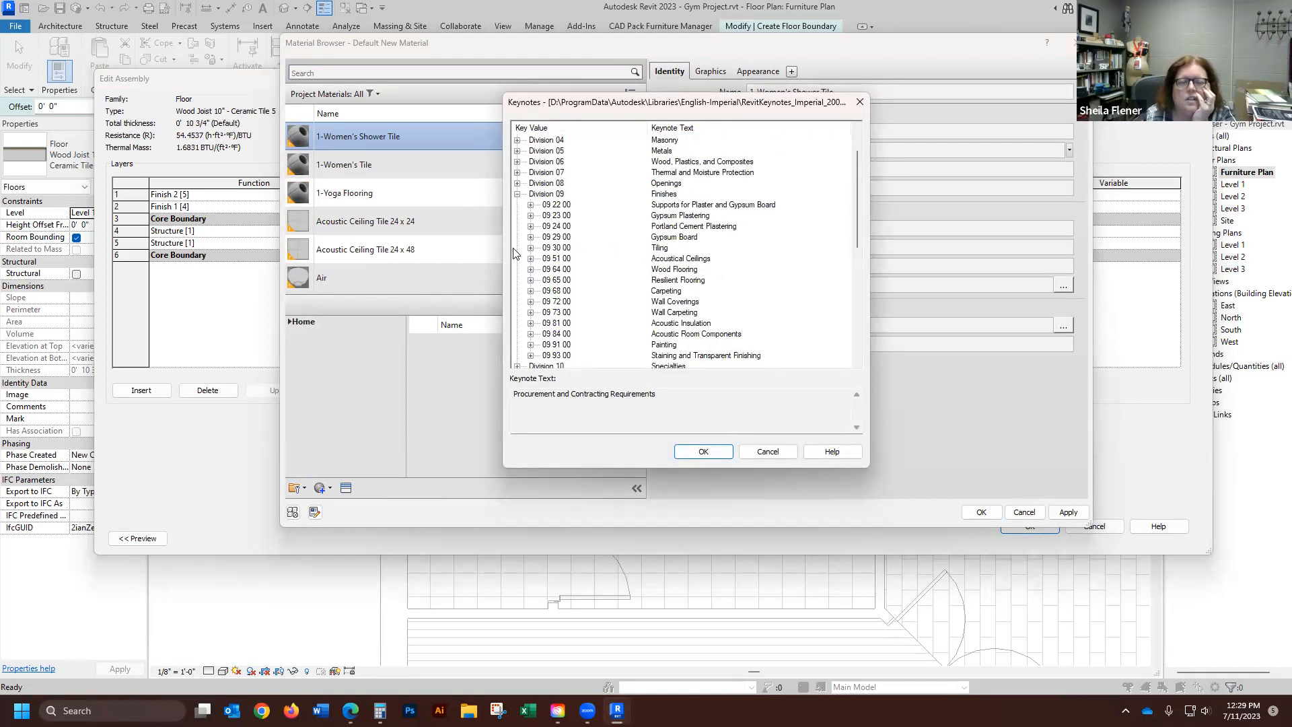
pyautogui.click(531, 248)
pyautogui.click(544, 260)
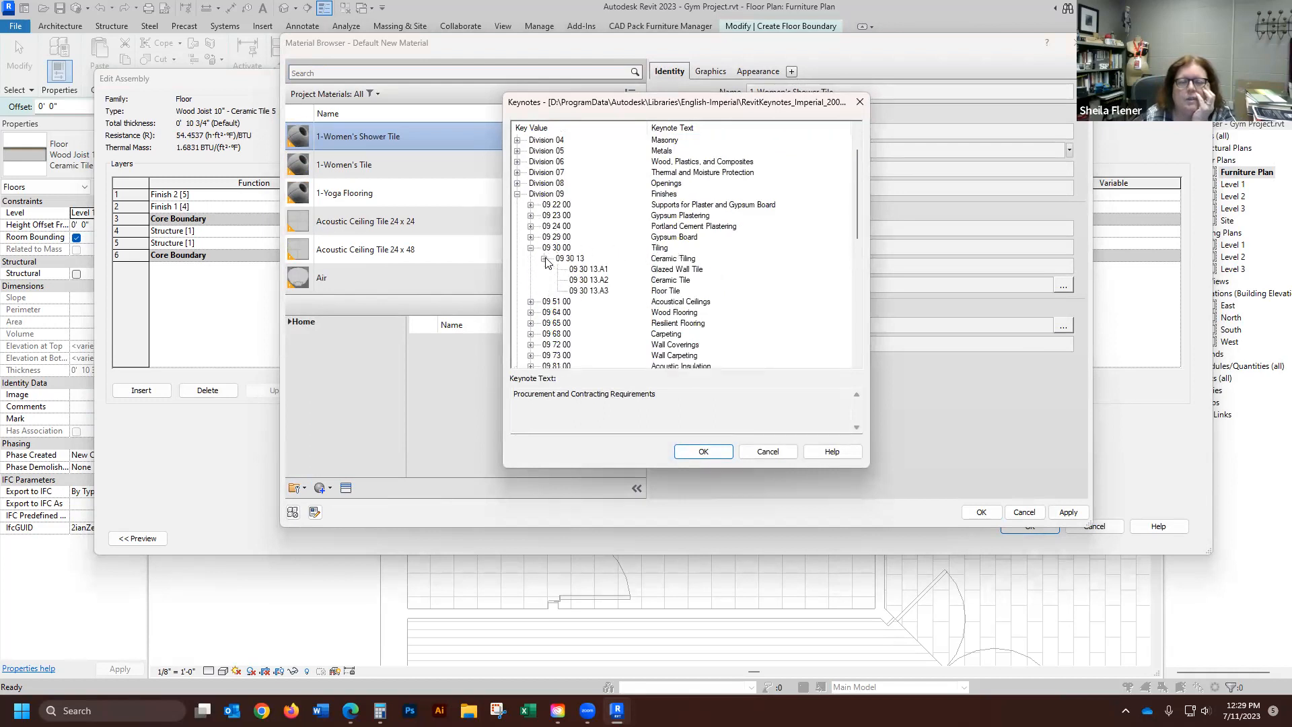
pyautogui.click(605, 291)
pyautogui.click(704, 452)
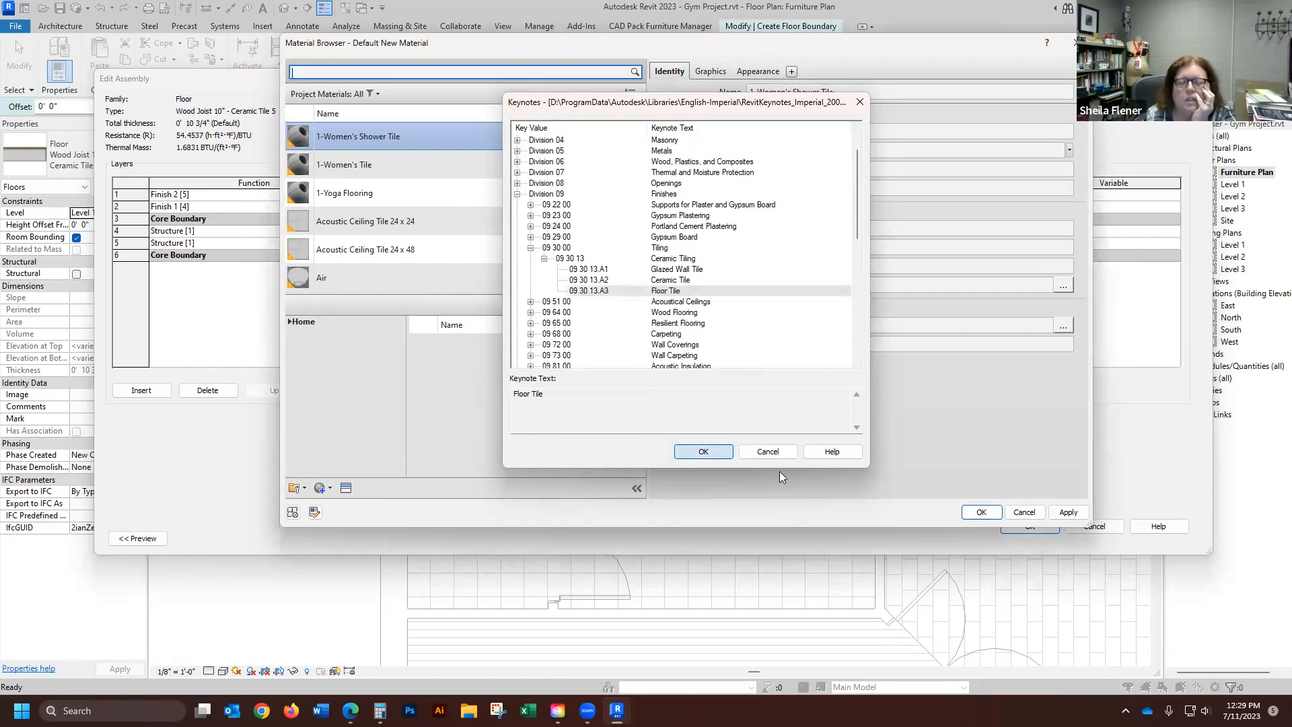
# - Set the 1-Women's Shower Tile material's surface foreground to the 4" Tile model pattern and accept the new floor type
pyautogui.click(710, 72)
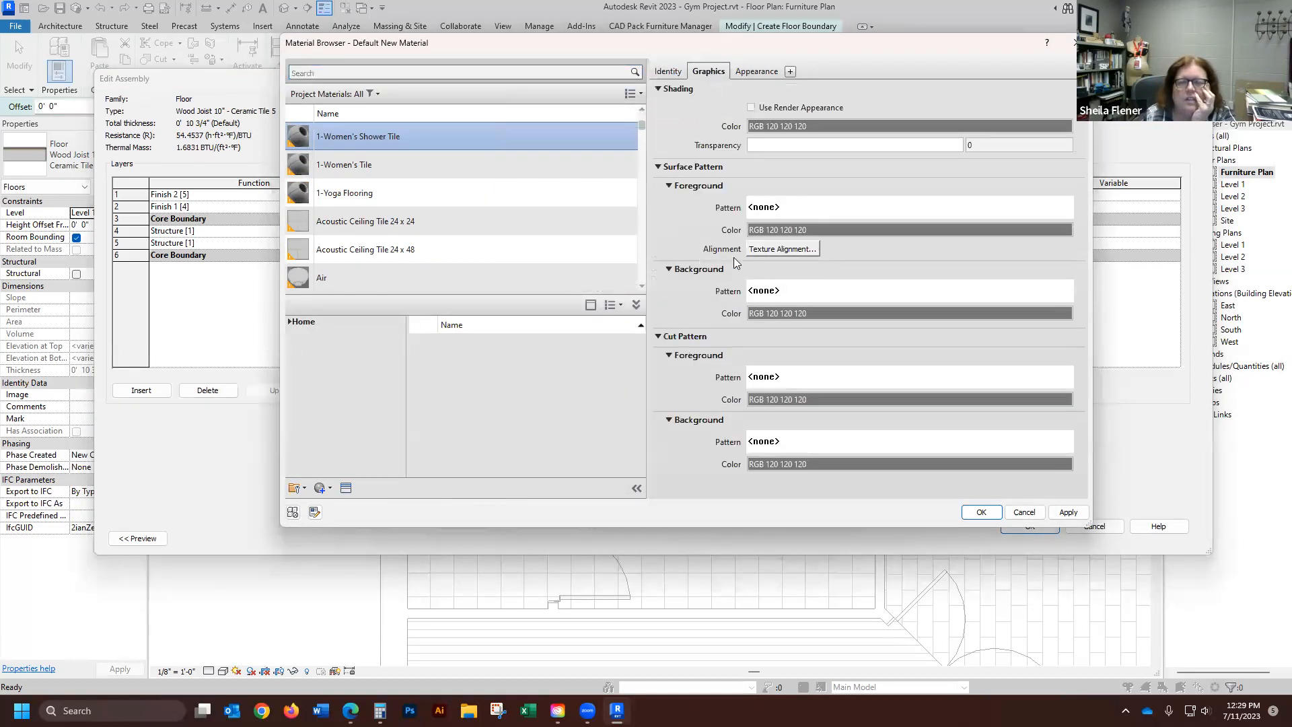
pyautogui.click(766, 210)
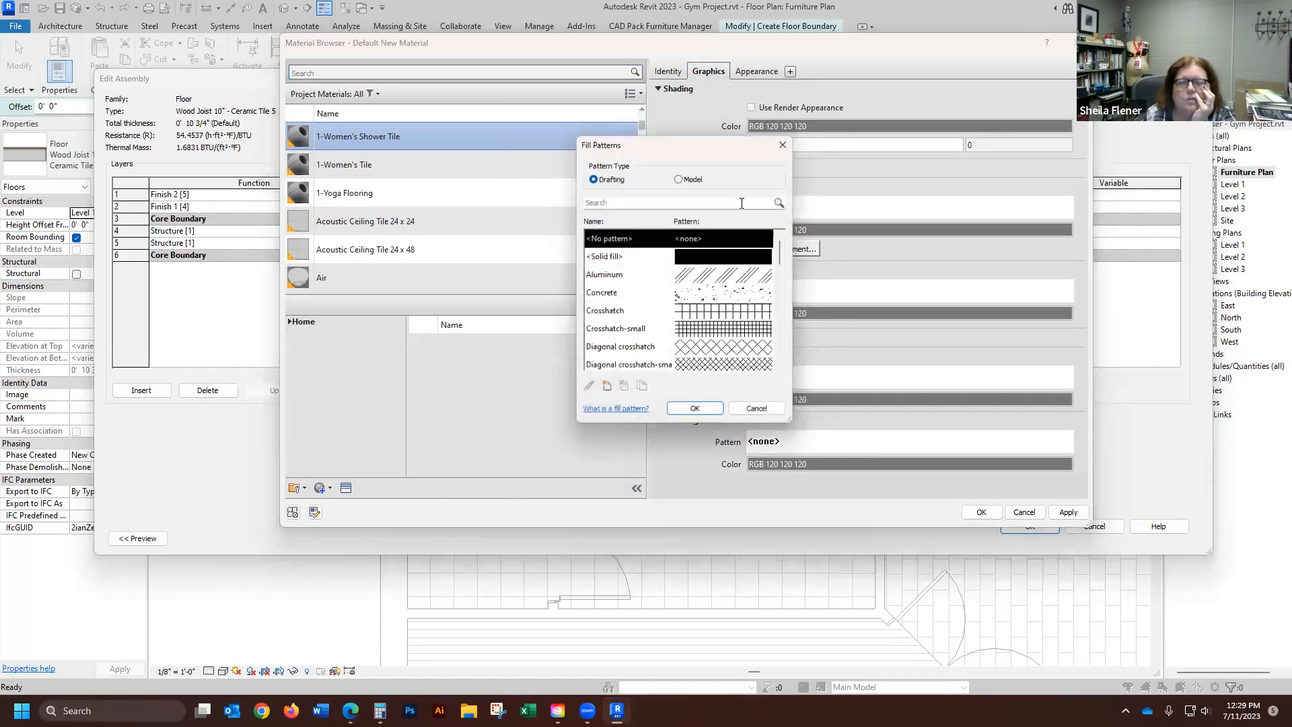
pyautogui.click(680, 176)
pyautogui.click(693, 313)
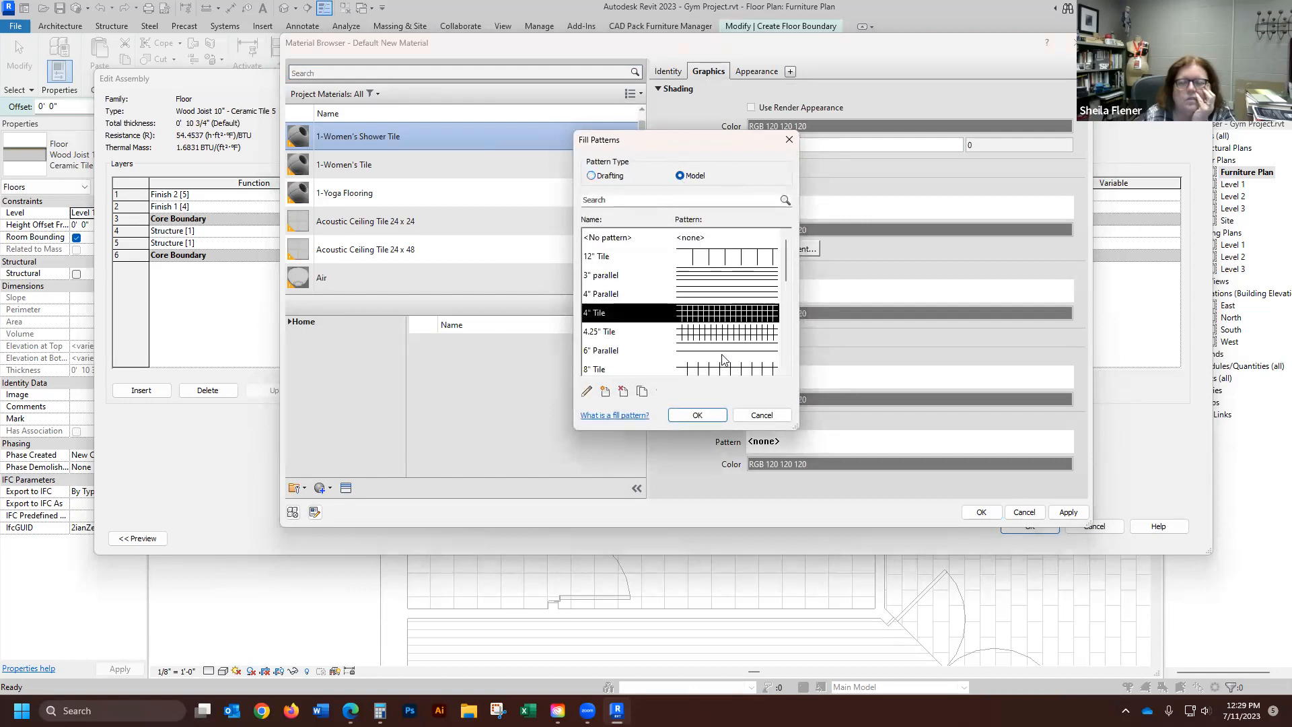
pyautogui.click(697, 415)
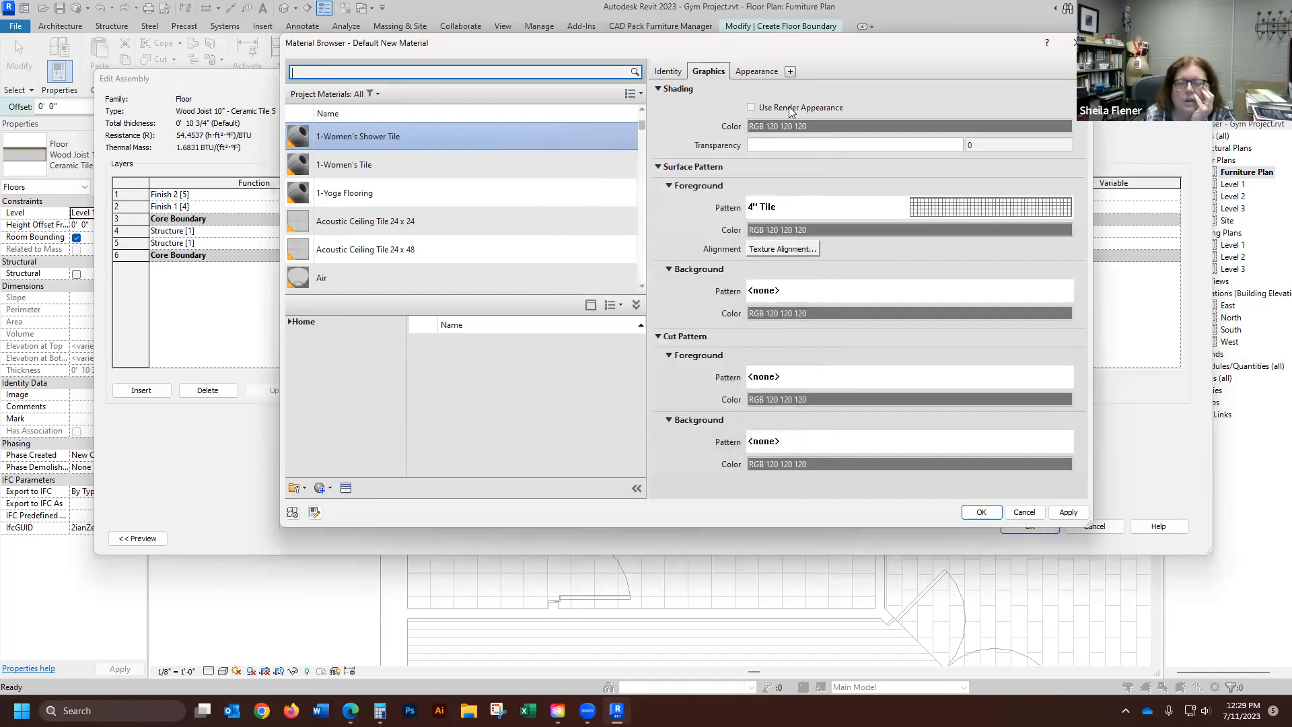
pyautogui.click(981, 512)
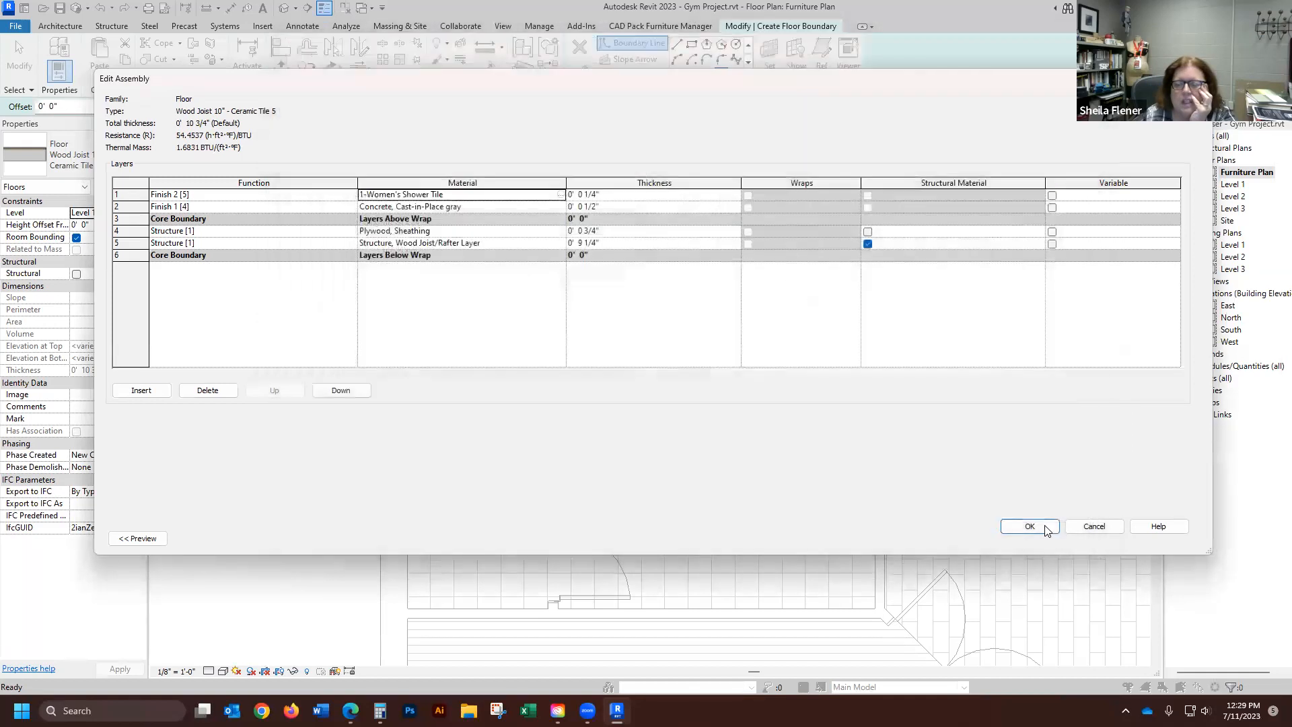
pyautogui.click(1003, 526)
pyautogui.click(1053, 543)
# - Sketch rectangular floor boundaries in the three women's shower stalls and finish the Ceramic Tile 5 floor
pyautogui.click(691, 45)
pyautogui.click(408, 161)
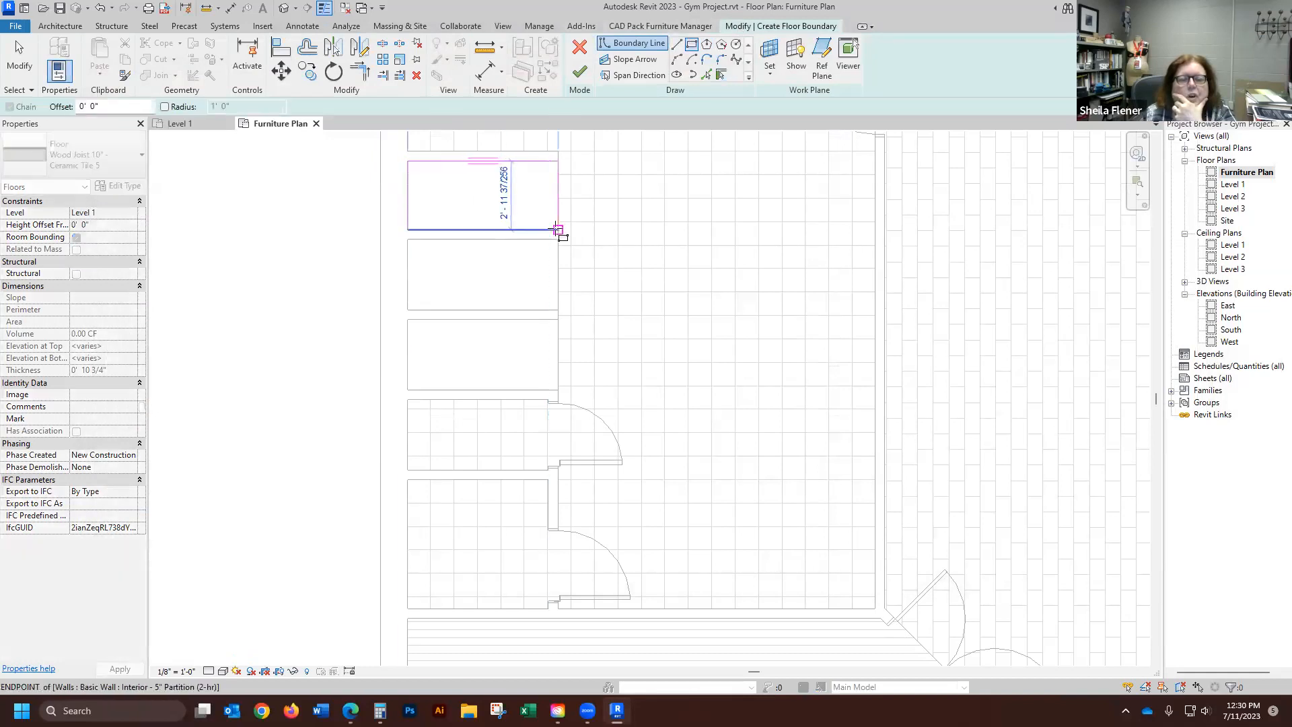
pyautogui.click(558, 230)
pyautogui.click(408, 240)
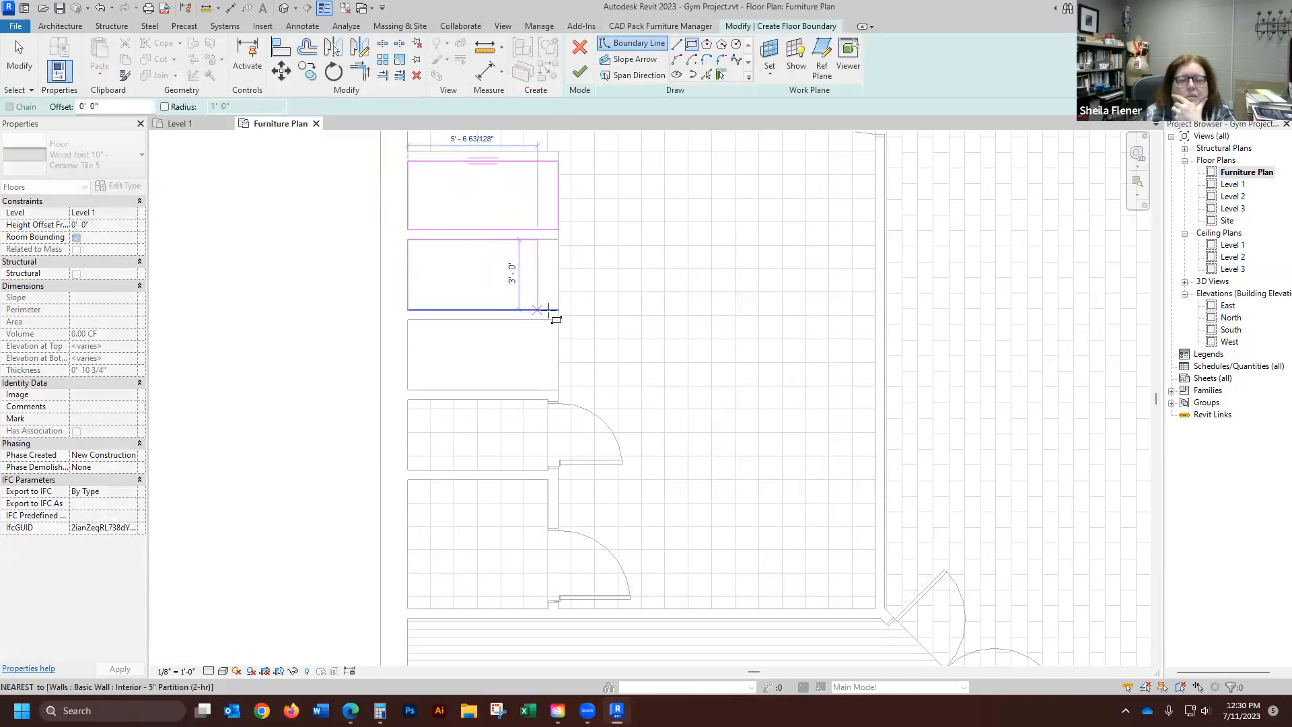
pyautogui.click(558, 310)
pyautogui.click(407, 319)
pyautogui.click(558, 389)
pyautogui.click(13, 54)
pyautogui.click(580, 72)
# - Compare the Furniture Plan with the Level 1 plan to check which rooms have floor finishes
pyautogui.scroll(-3, 431, 311)
pyautogui.scroll(-2, 433, 313)
pyautogui.scroll(-3, 660, 347)
pyautogui.scroll(1, 845, 241)
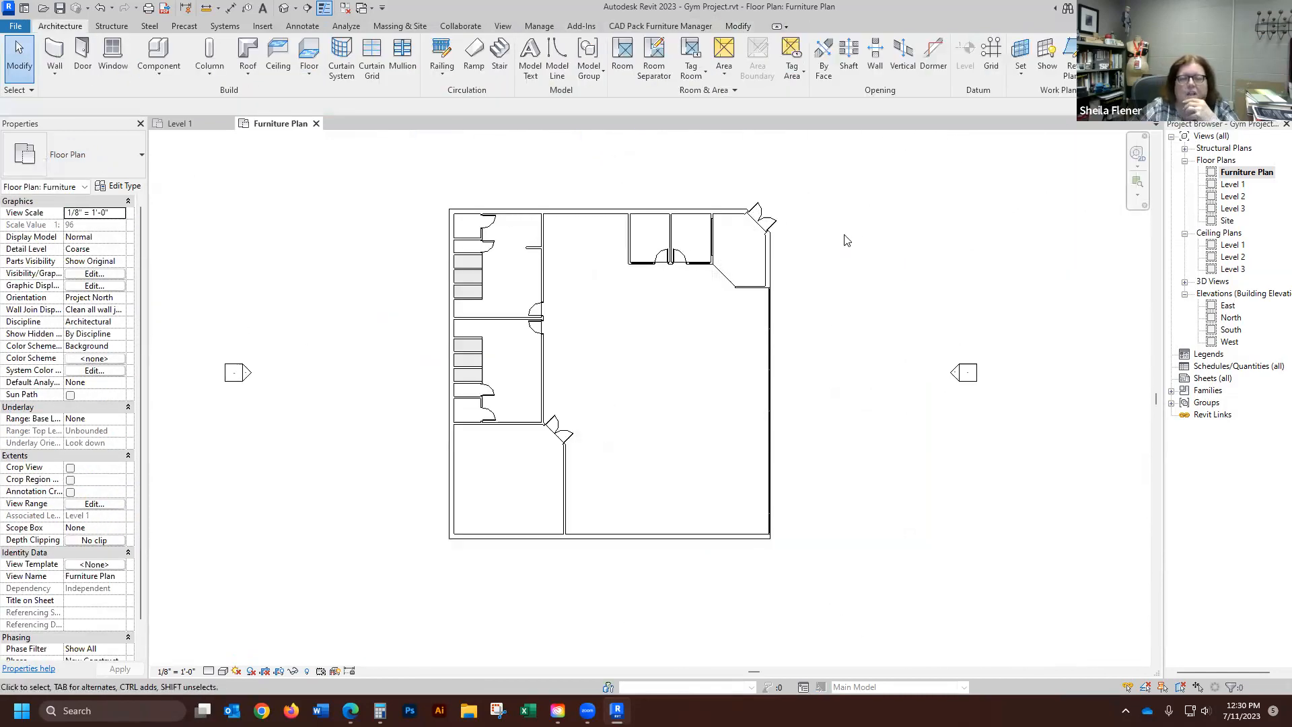
pyautogui.click(197, 126)
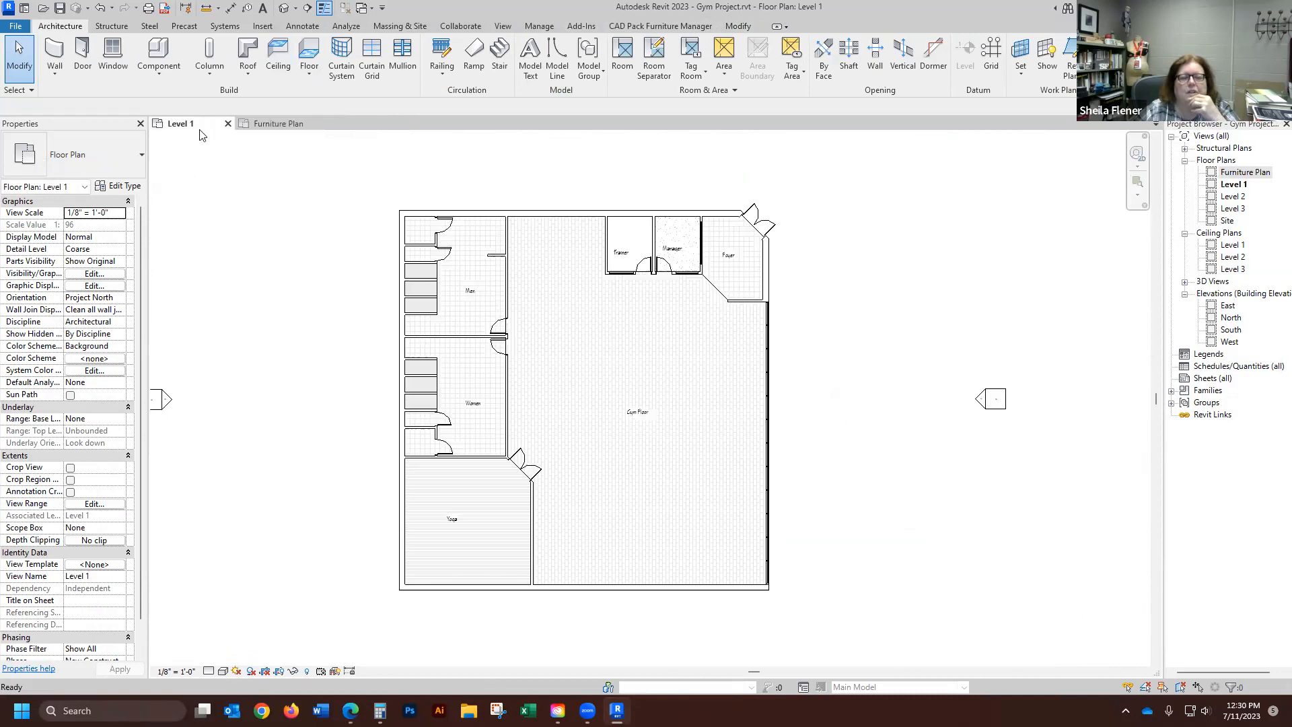
pyautogui.click(282, 124)
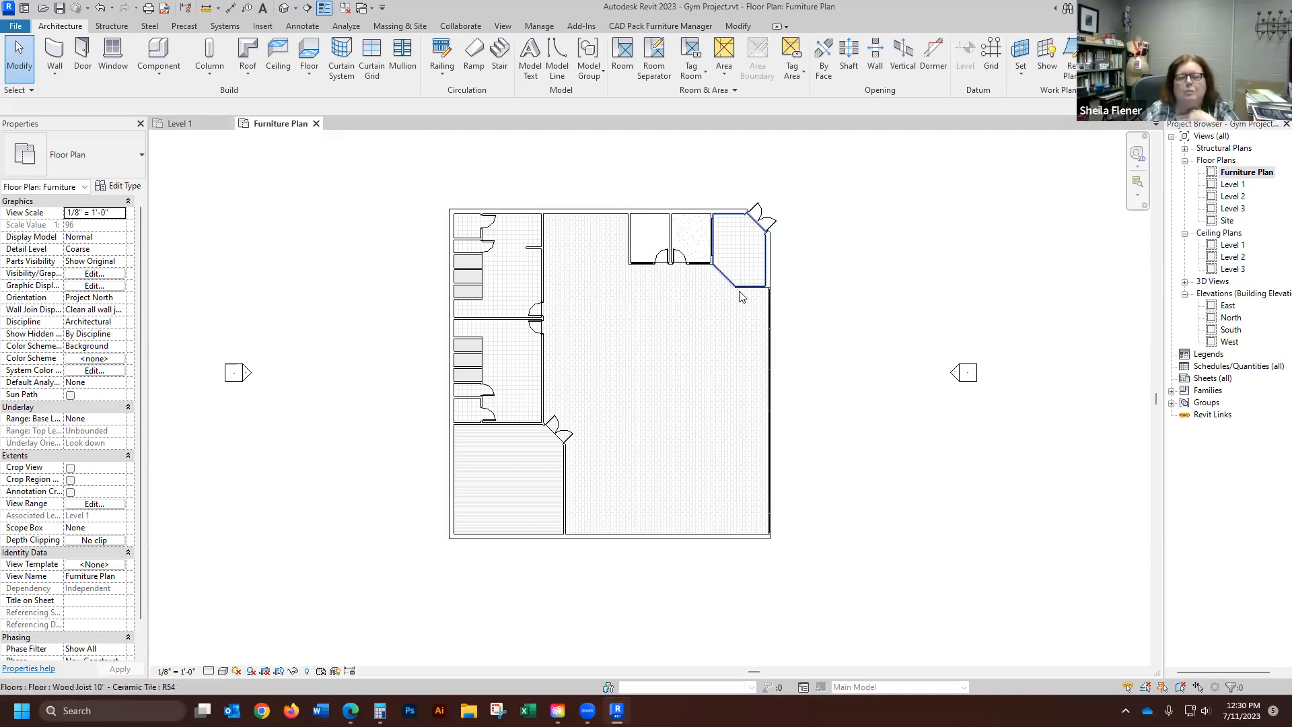
pyautogui.scroll(2, 746, 339)
pyautogui.scroll(4, 629, 173)
pyautogui.scroll(-3, 711, 217)
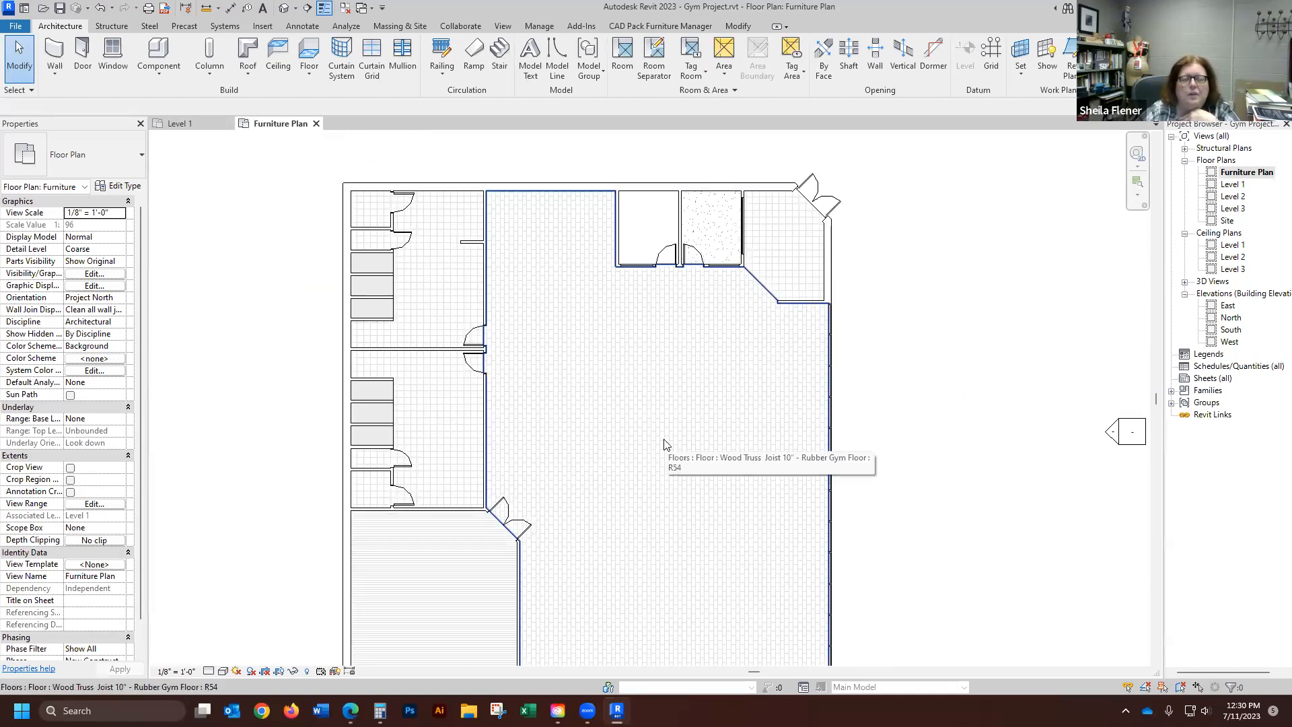
pyautogui.hotkey('ctrl', 'Tab')
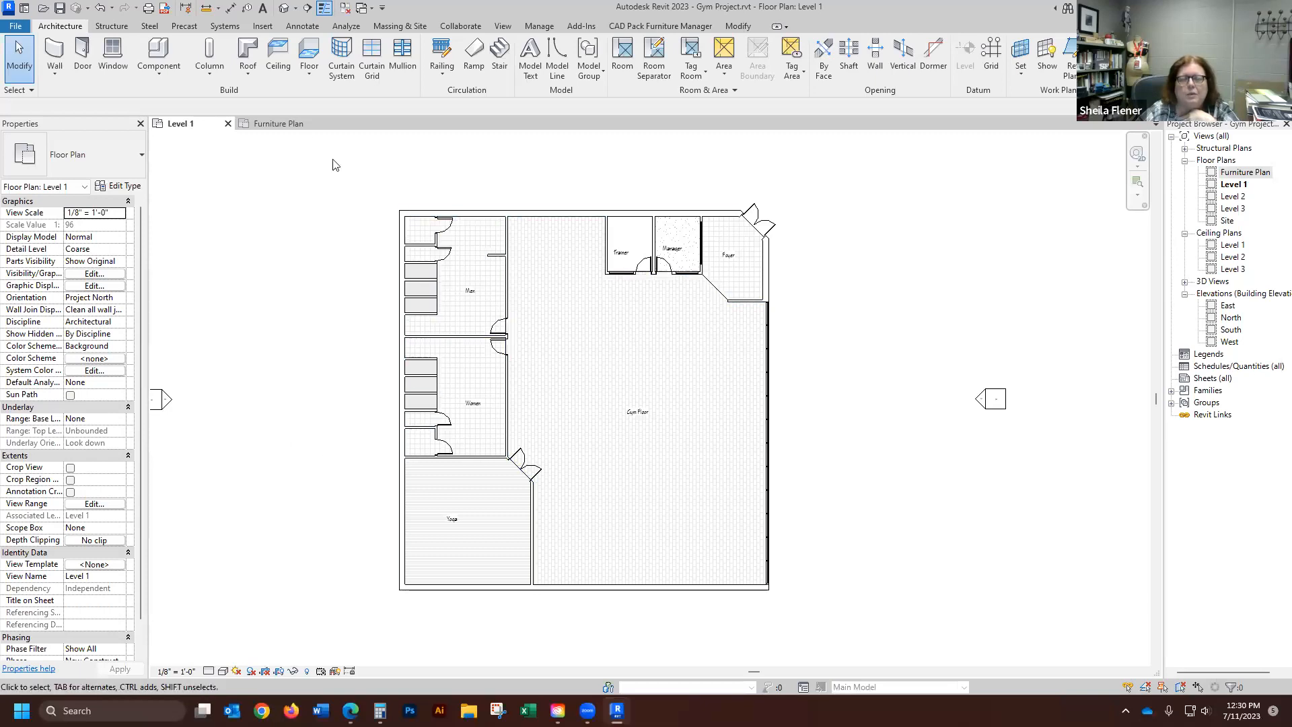
pyautogui.click(269, 124)
# - Start a floor in the Furniture Plan and duplicate the Wood Truss Joist 10" - Carpet Finish type as Wood Truss Joist 10" - Carpet Finish 2
pyautogui.scroll(5, 721, 236)
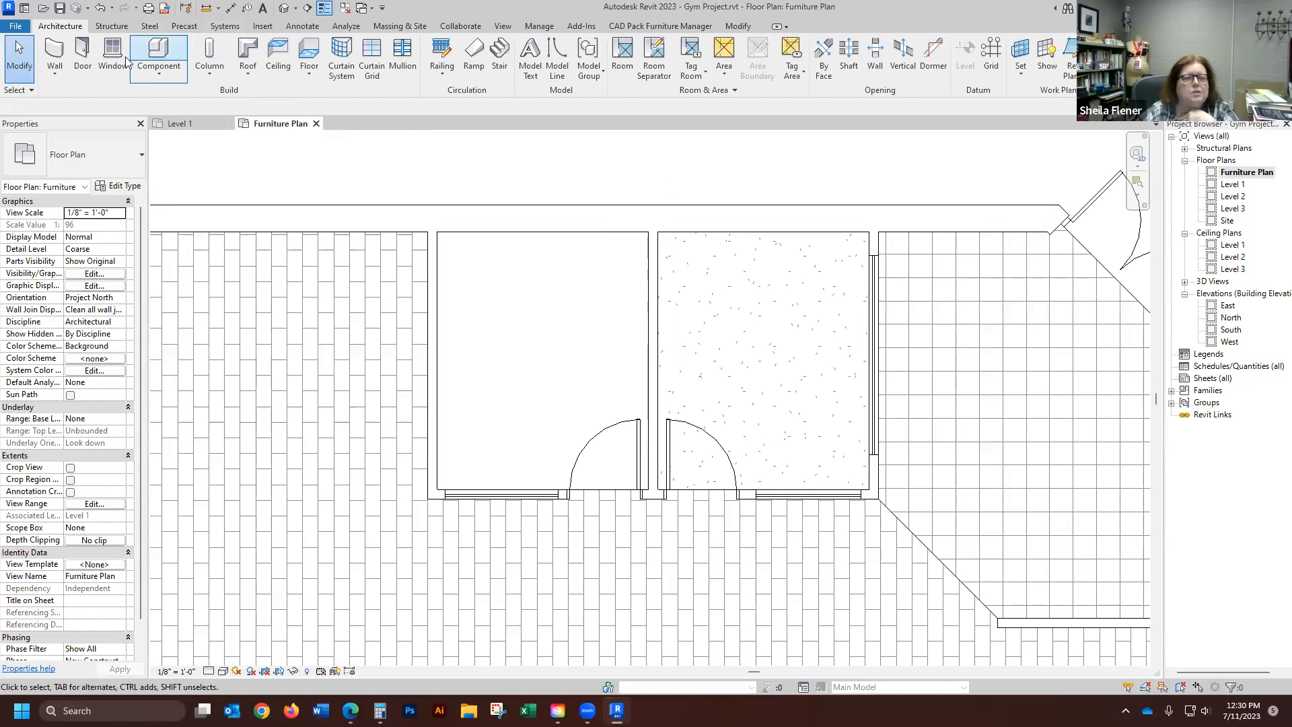
pyautogui.click(309, 52)
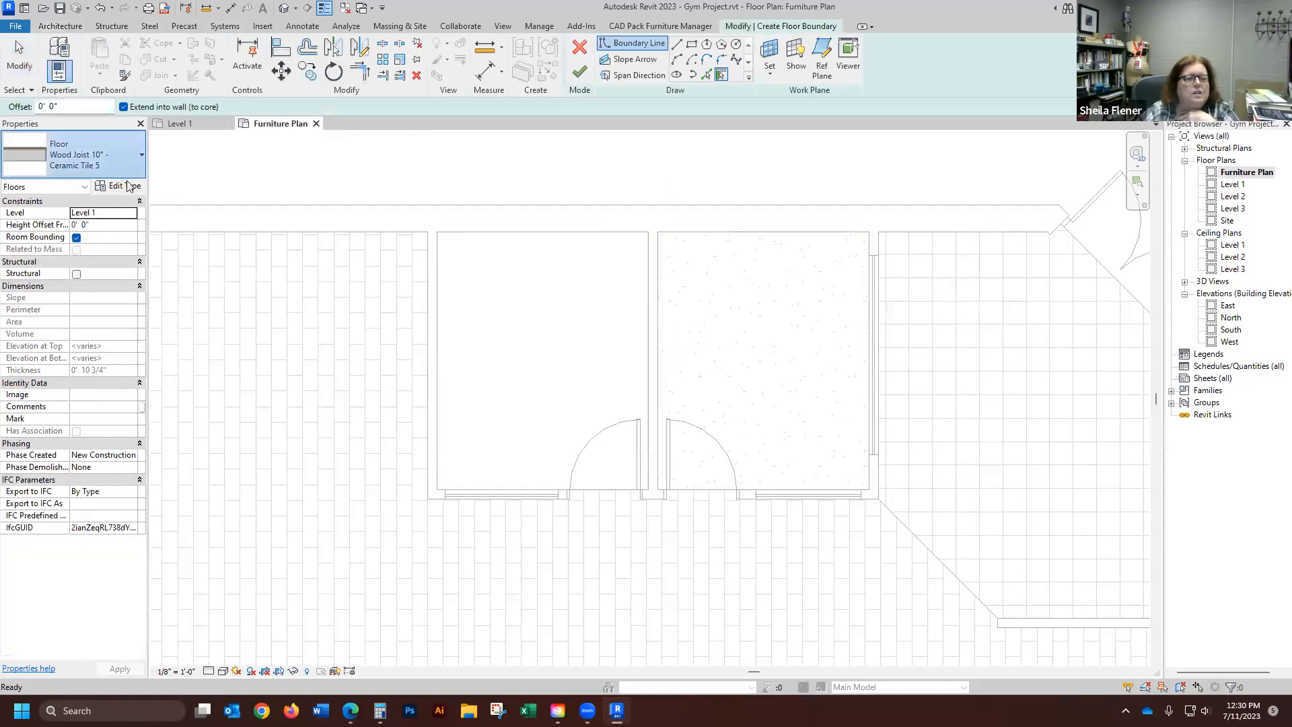
pyautogui.click(121, 161)
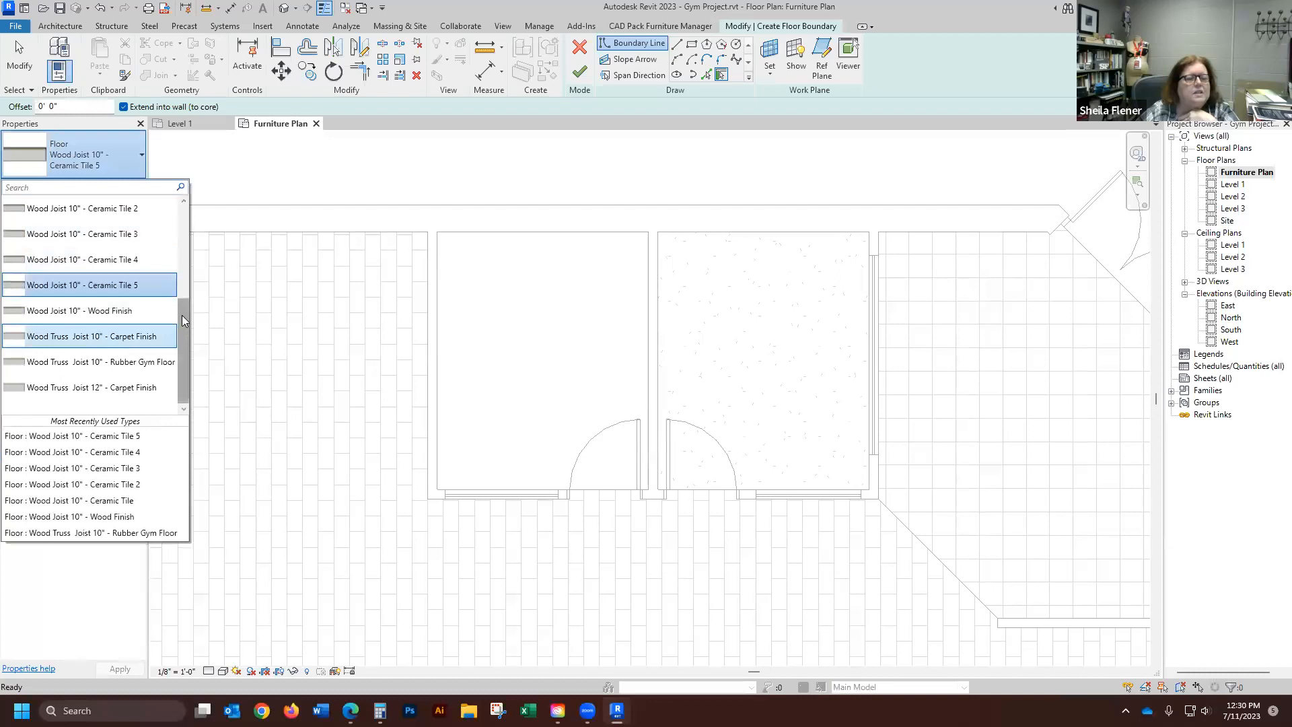
pyautogui.click(117, 342)
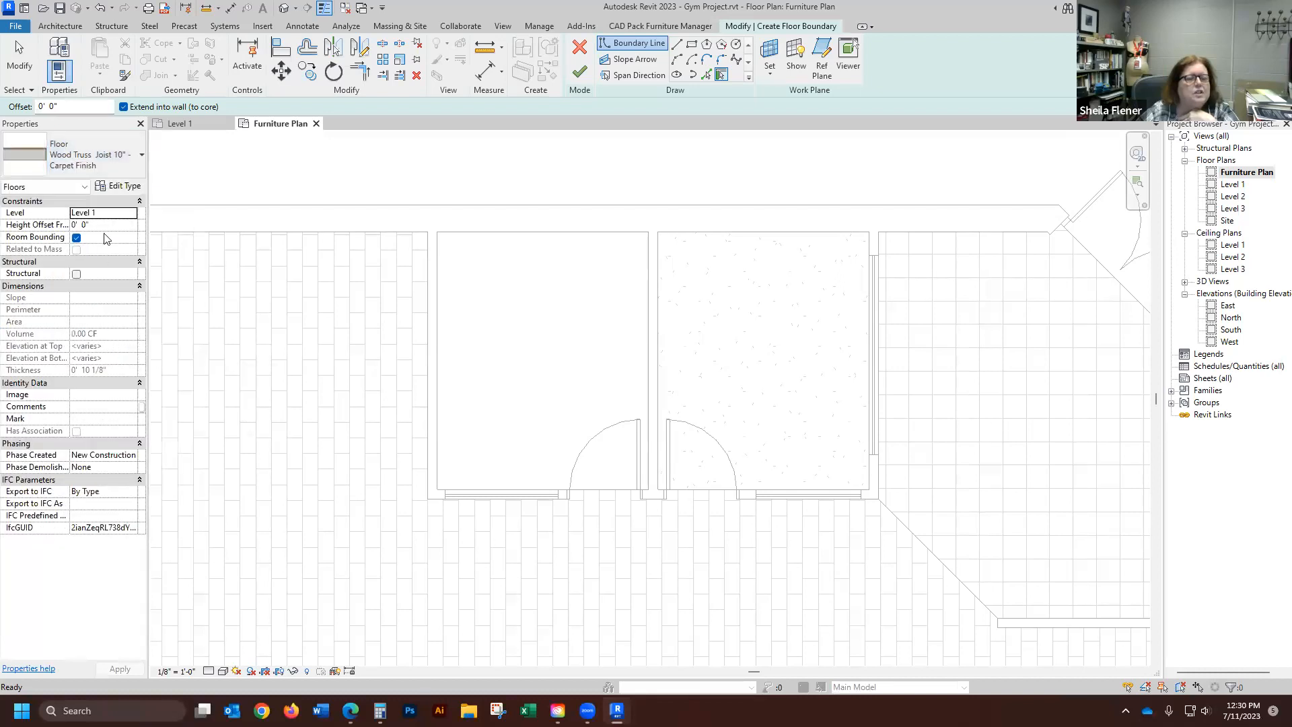
pyautogui.click(125, 187)
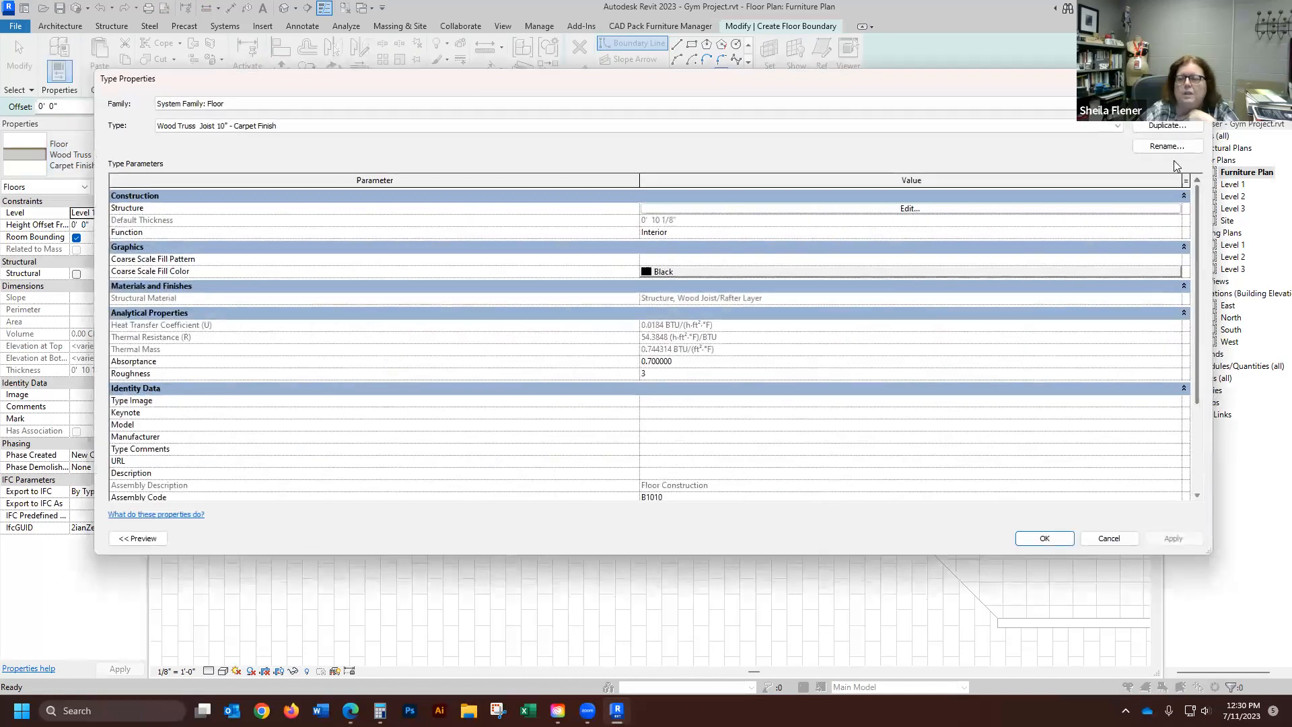
pyautogui.click(1168, 125)
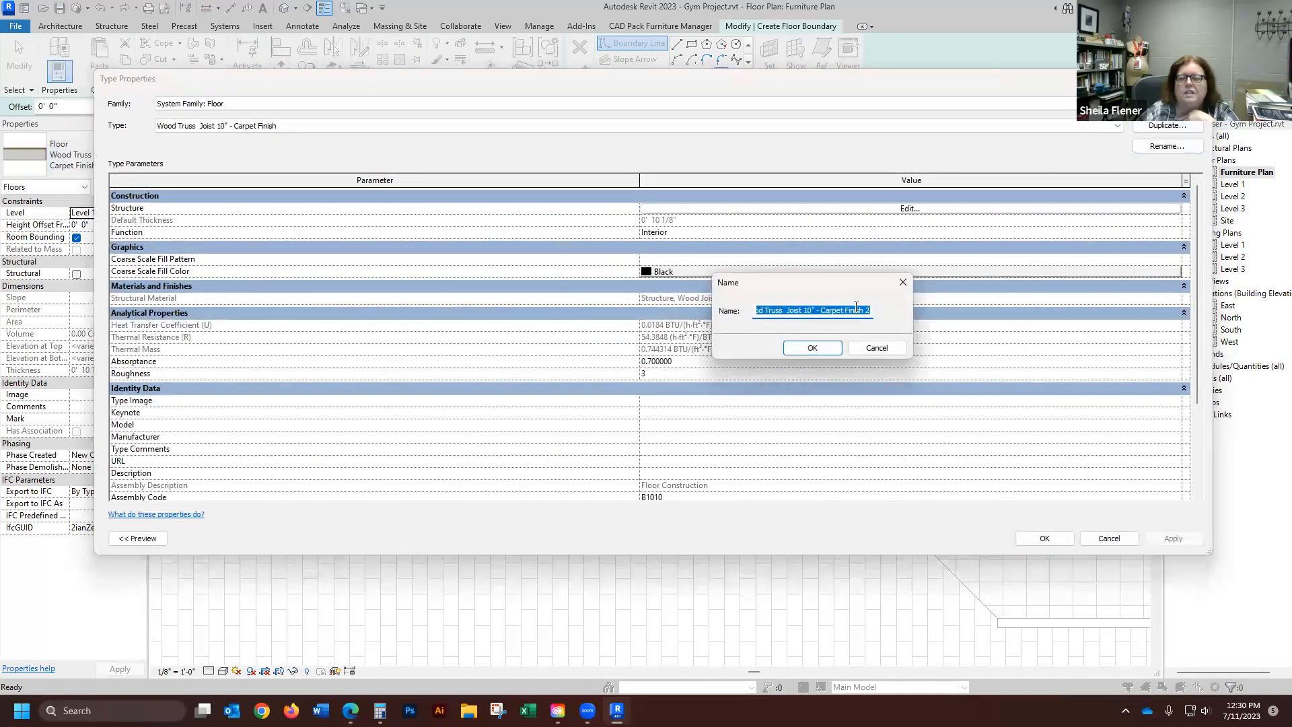
pyautogui.click(833, 347)
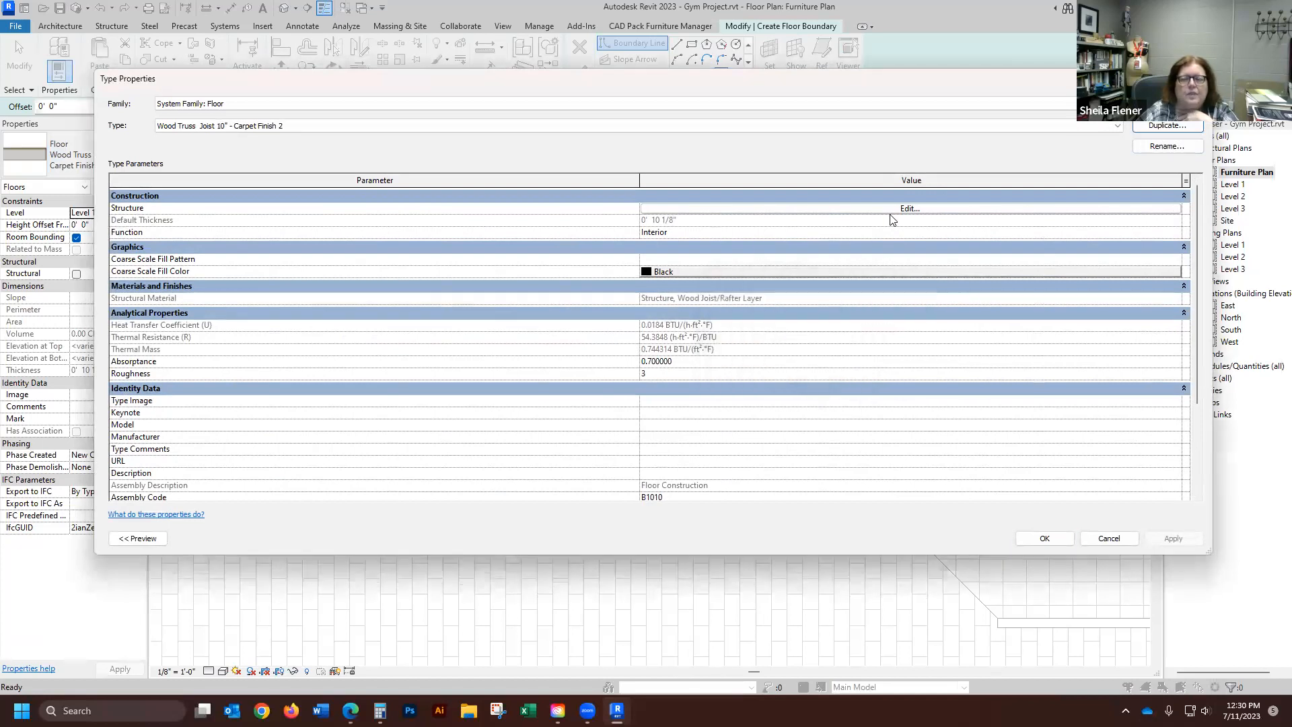
# - Create a new material named 1-Carpet 2 for the Finish 1 layer in the new carpet floor type's structure
pyautogui.click(908, 209)
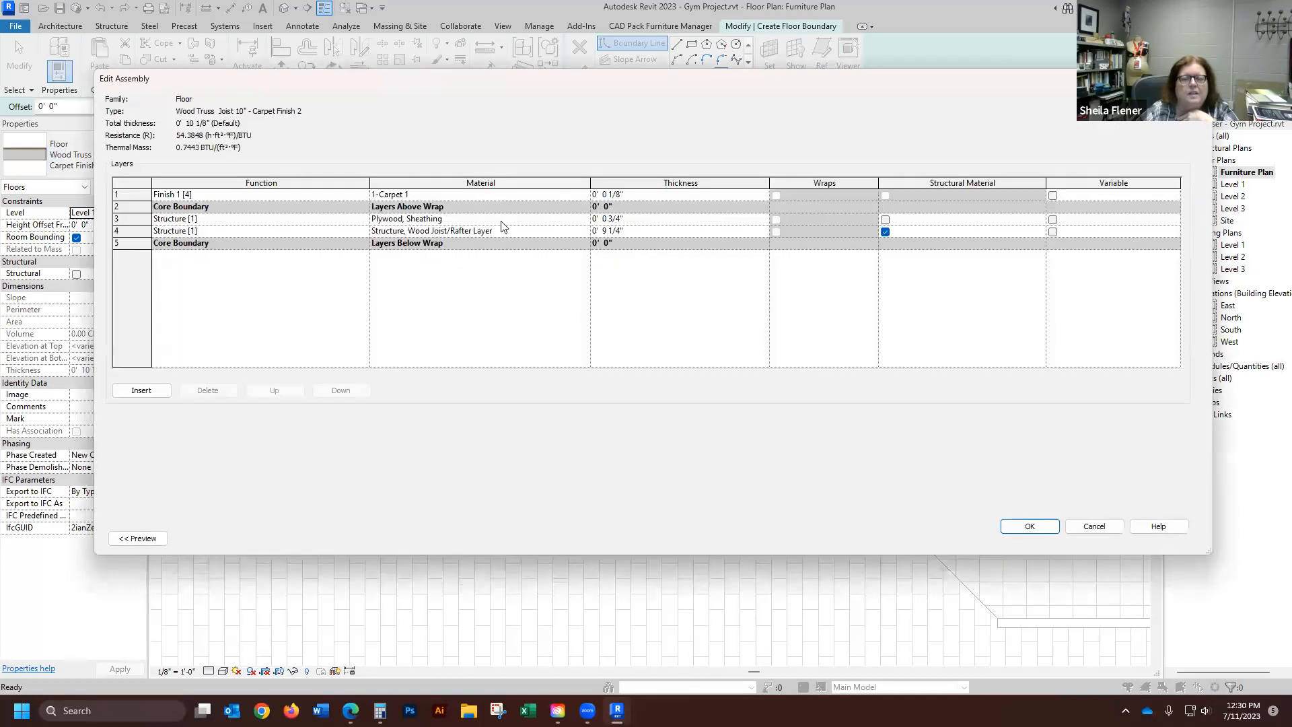
pyautogui.click(583, 195)
pyautogui.click(583, 195)
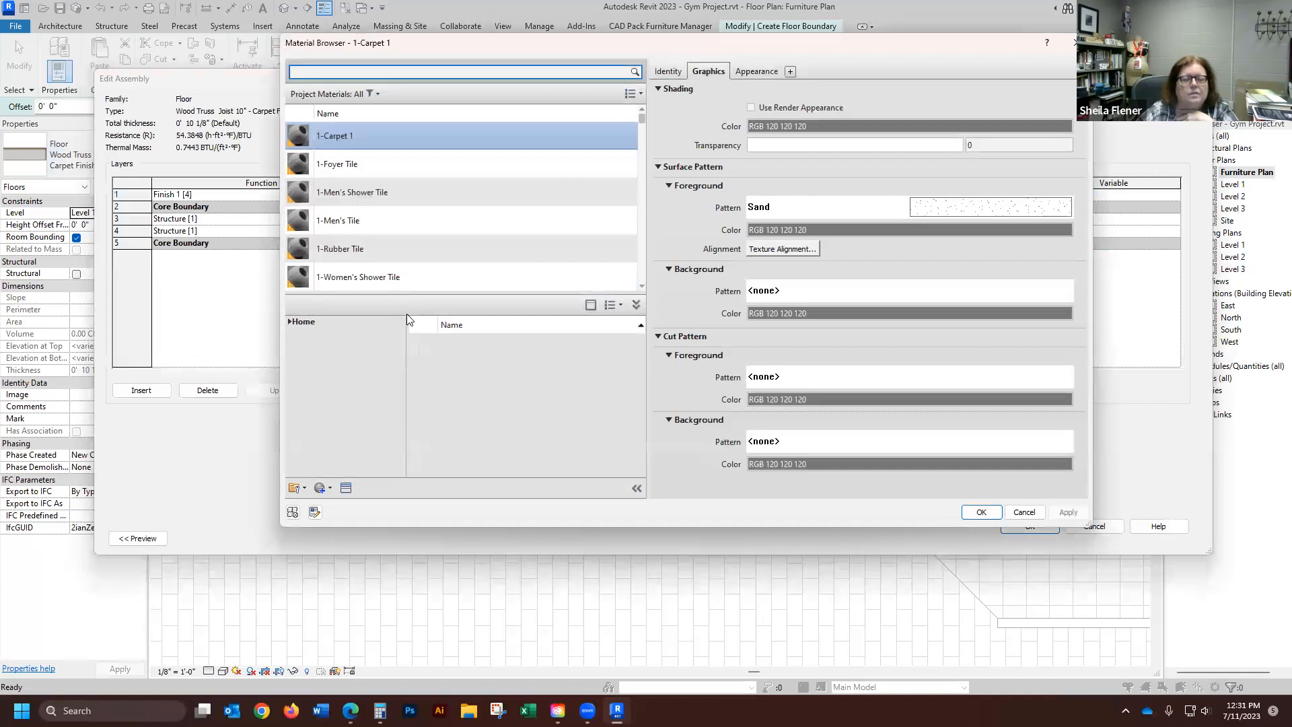
pyautogui.click(325, 493)
pyautogui.click(357, 507)
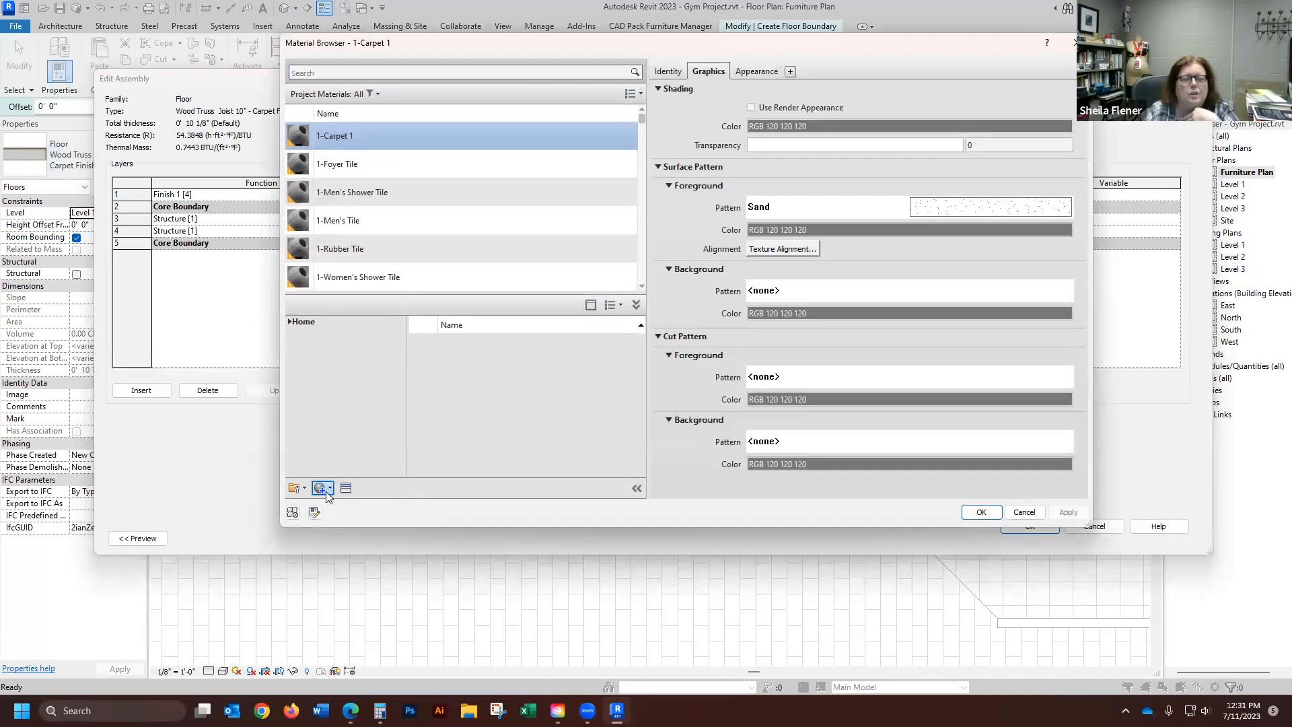
pyautogui.rightClick(388, 183)
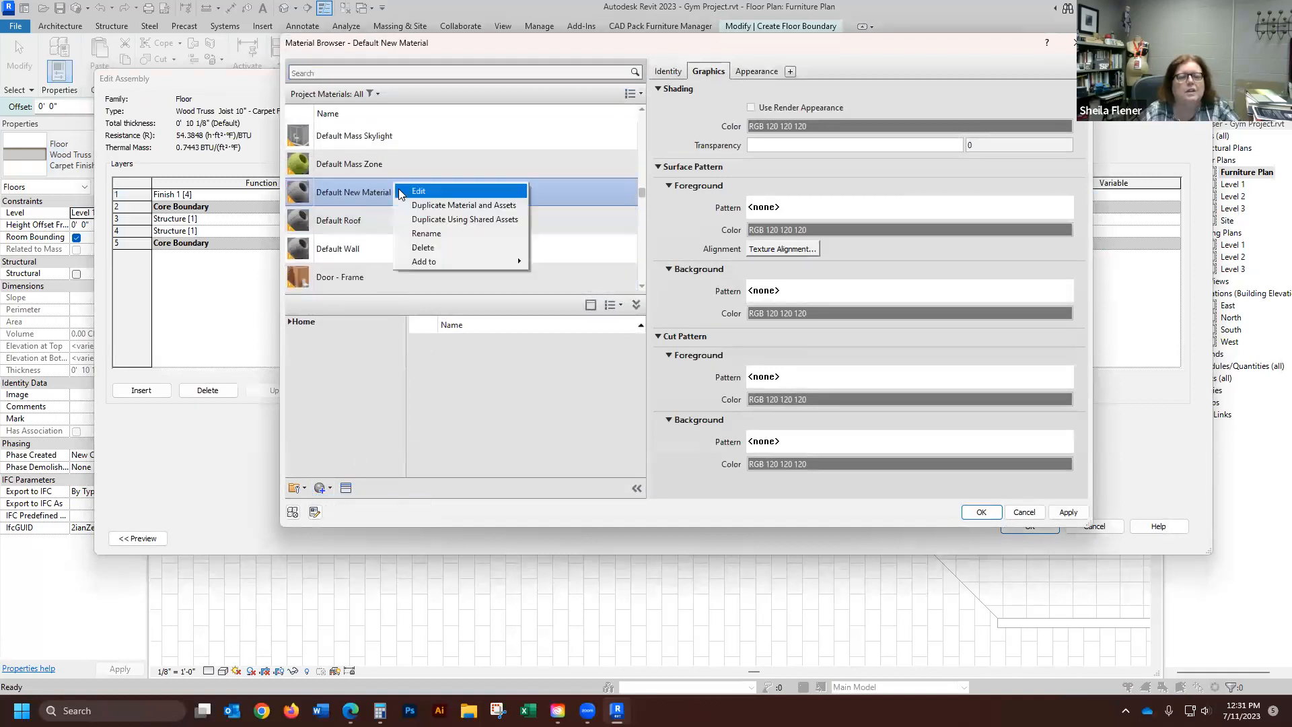
pyautogui.click(423, 231)
pyautogui.write('1-')
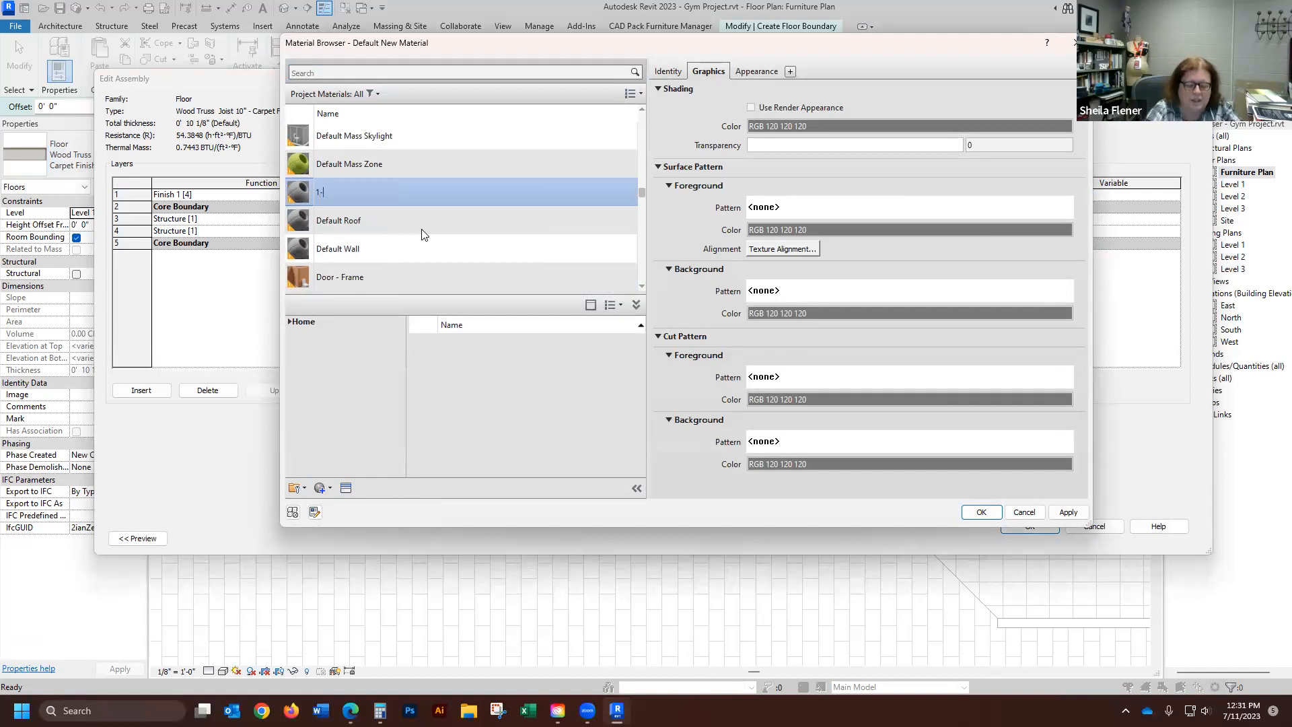
pyautogui.write('Carpet ')
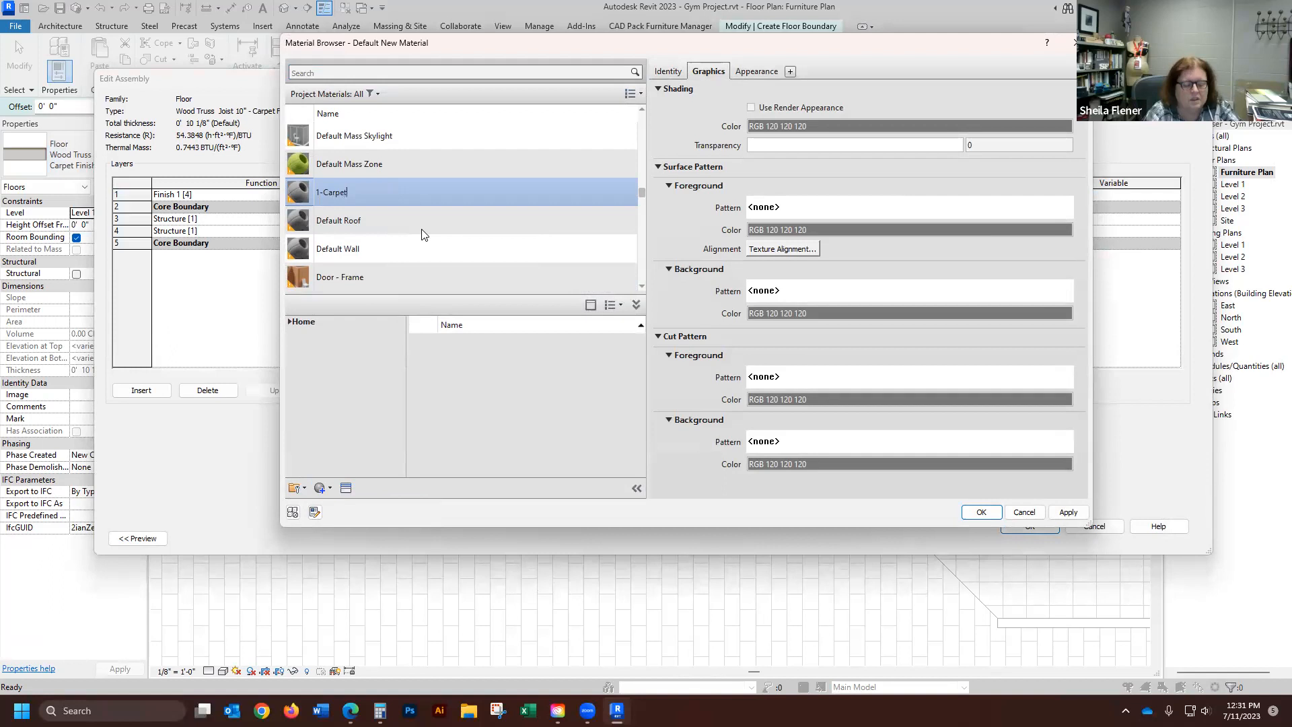
pyautogui.write('2')
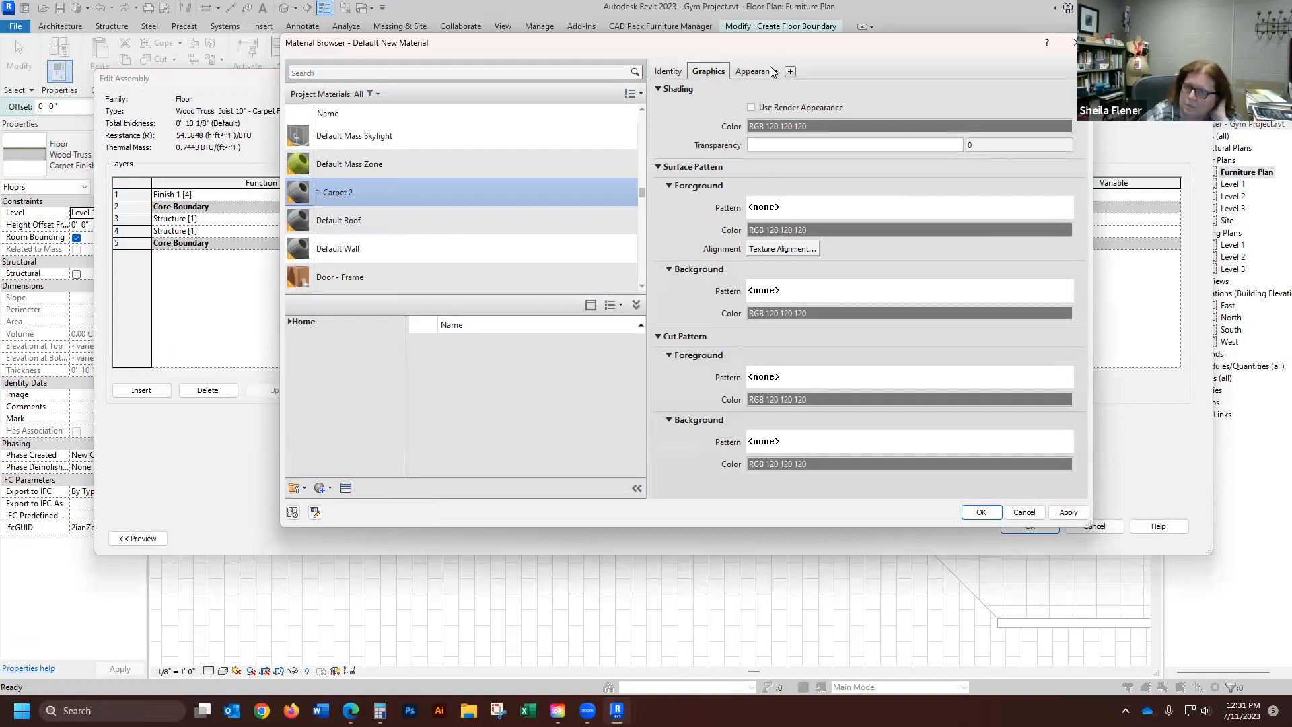
# - Set the 1-Carpet 2 material's surface foreground to the Sand drafting pattern
pyautogui.click(766, 209)
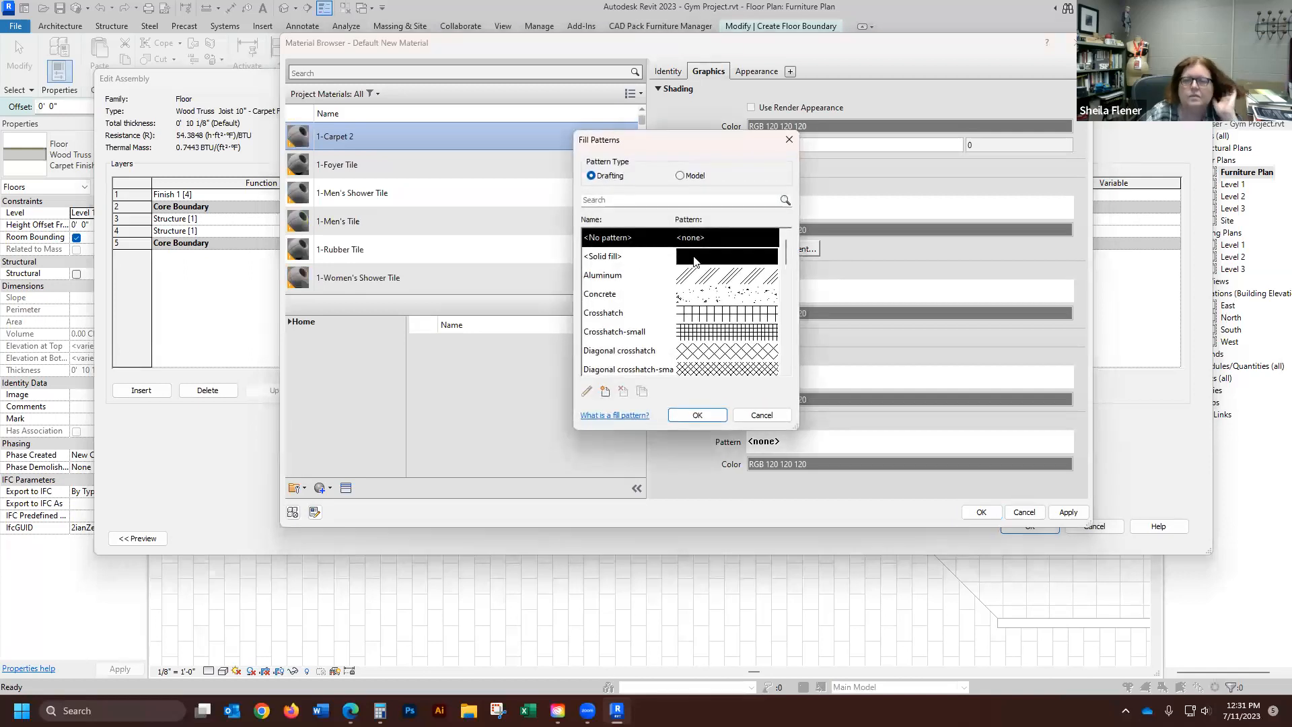
pyautogui.moveTo(786, 249); pyautogui.dragTo(789, 309)
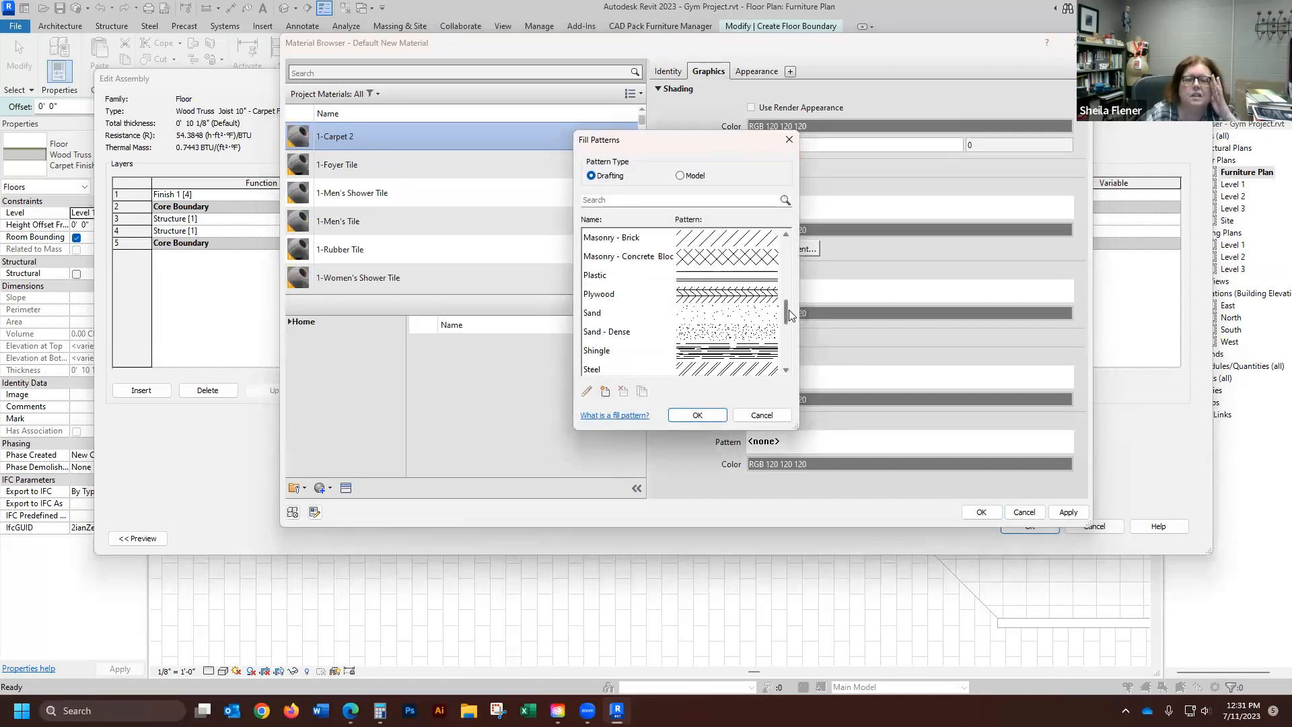
pyautogui.click(732, 317)
pyautogui.click(698, 415)
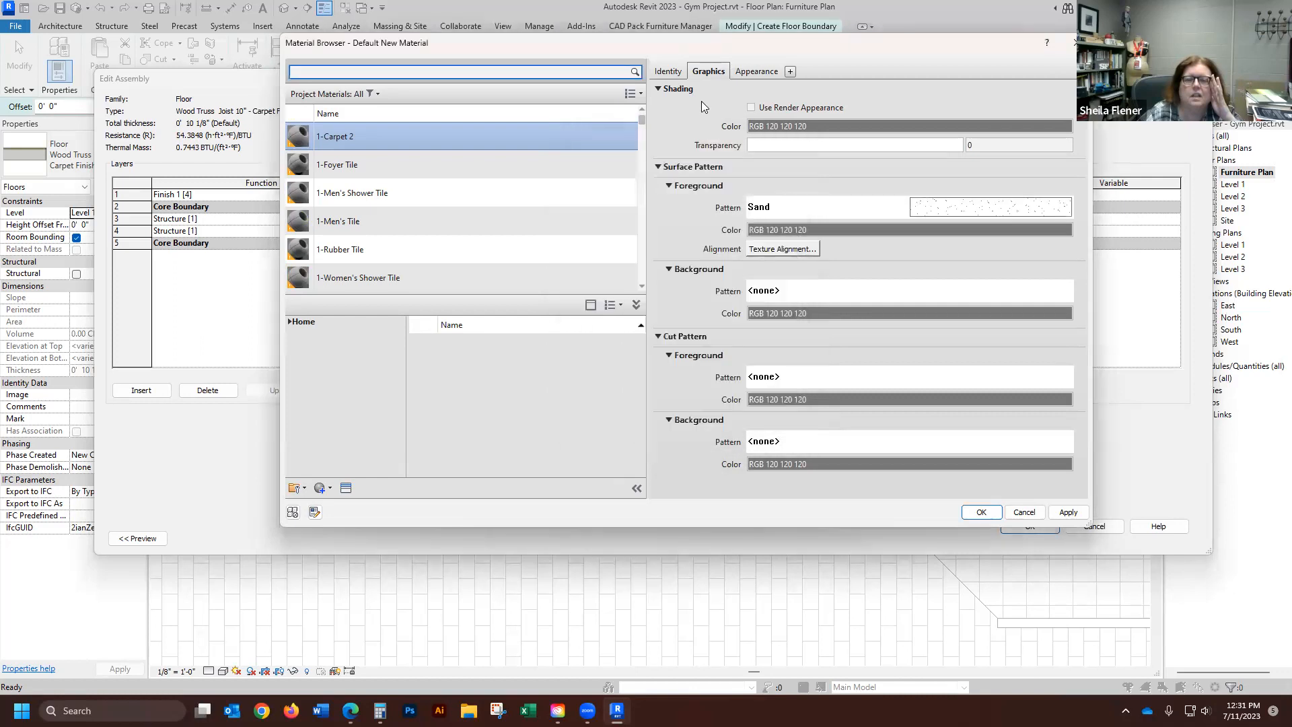
# - Assign the ceramic tiling keynote 09 30 13.A3 Floor Tile to the 1-Carpet 2 material and accept the new floor type
pyautogui.click(670, 71)
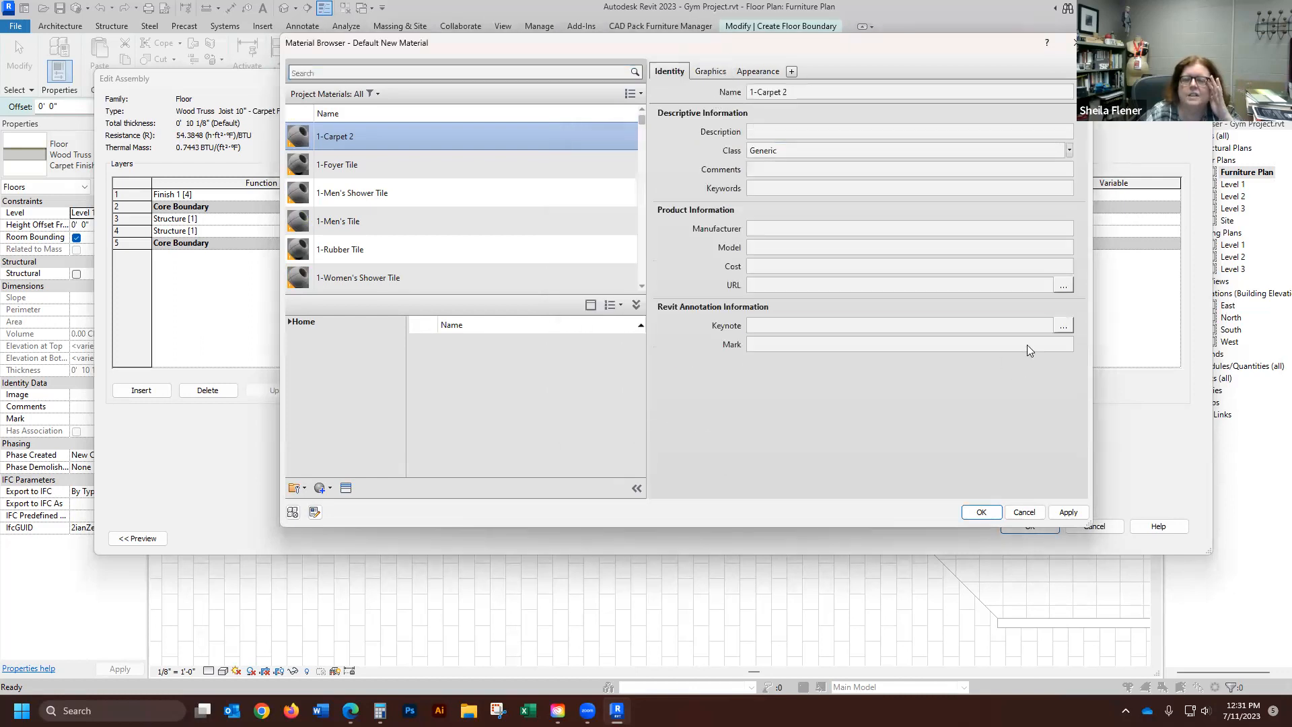
pyautogui.click(1065, 325)
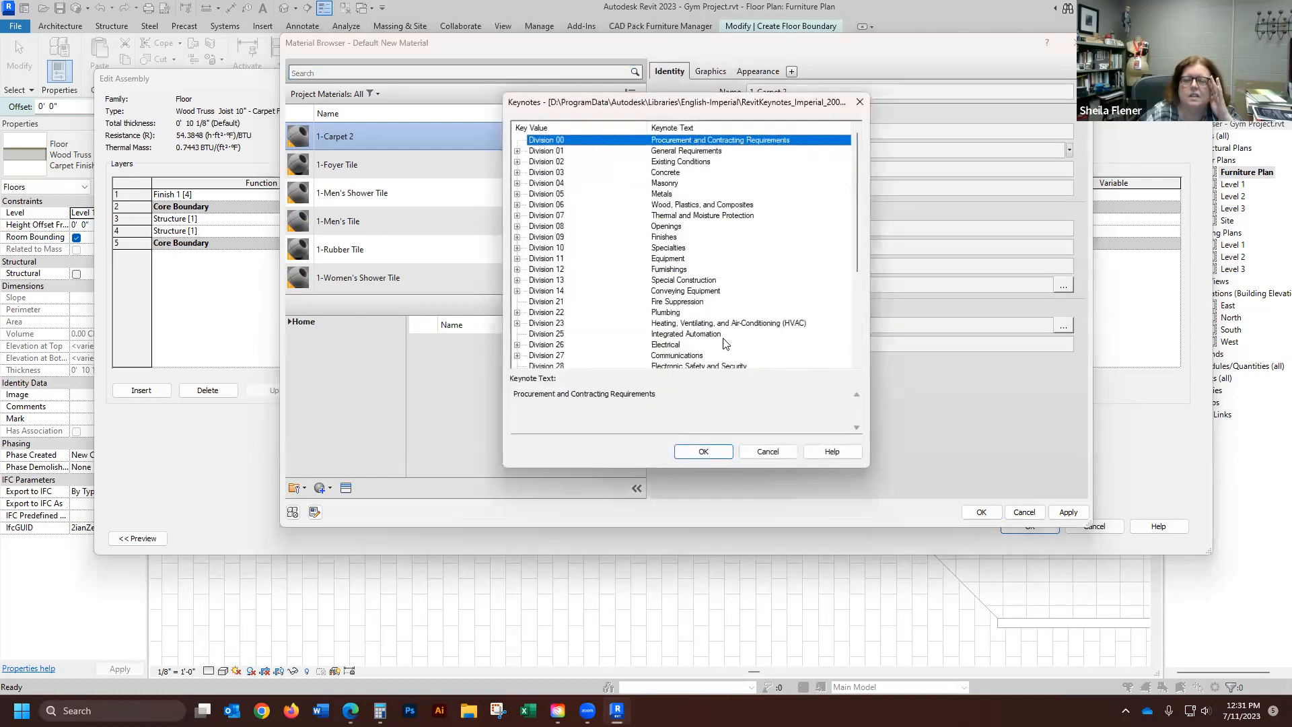
pyautogui.click(517, 237)
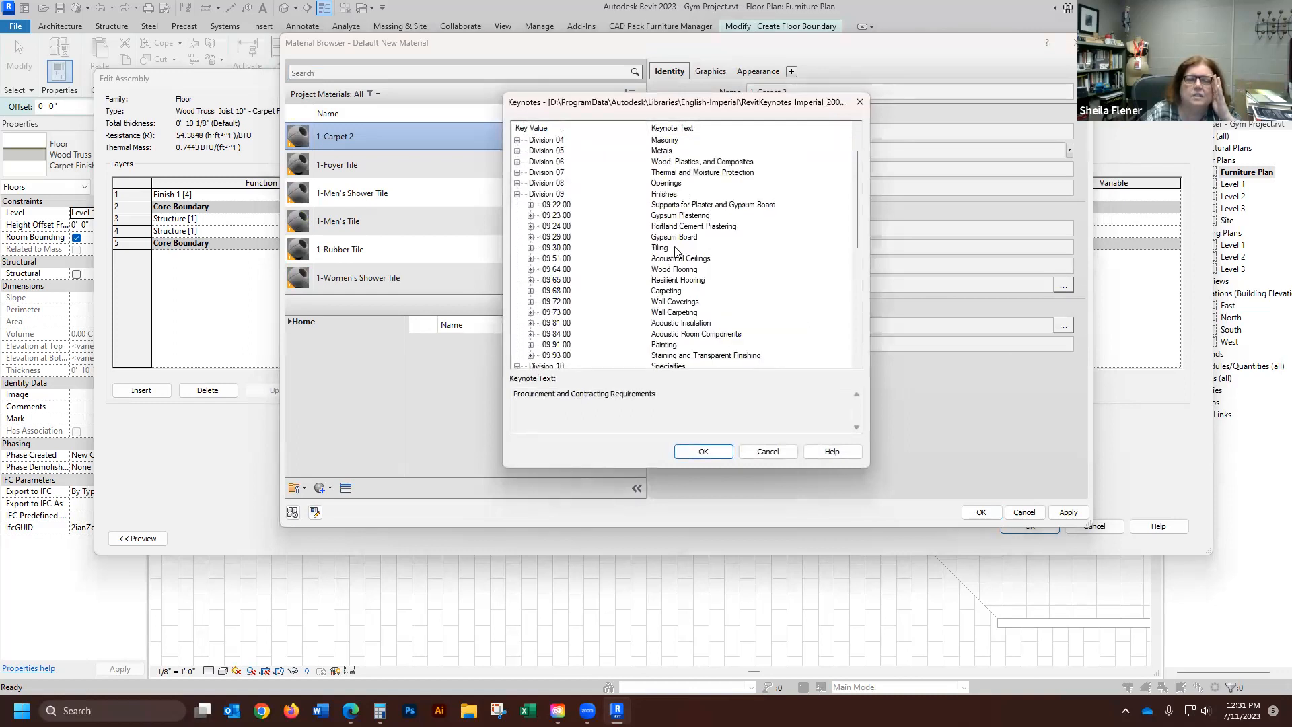
pyautogui.click(530, 248)
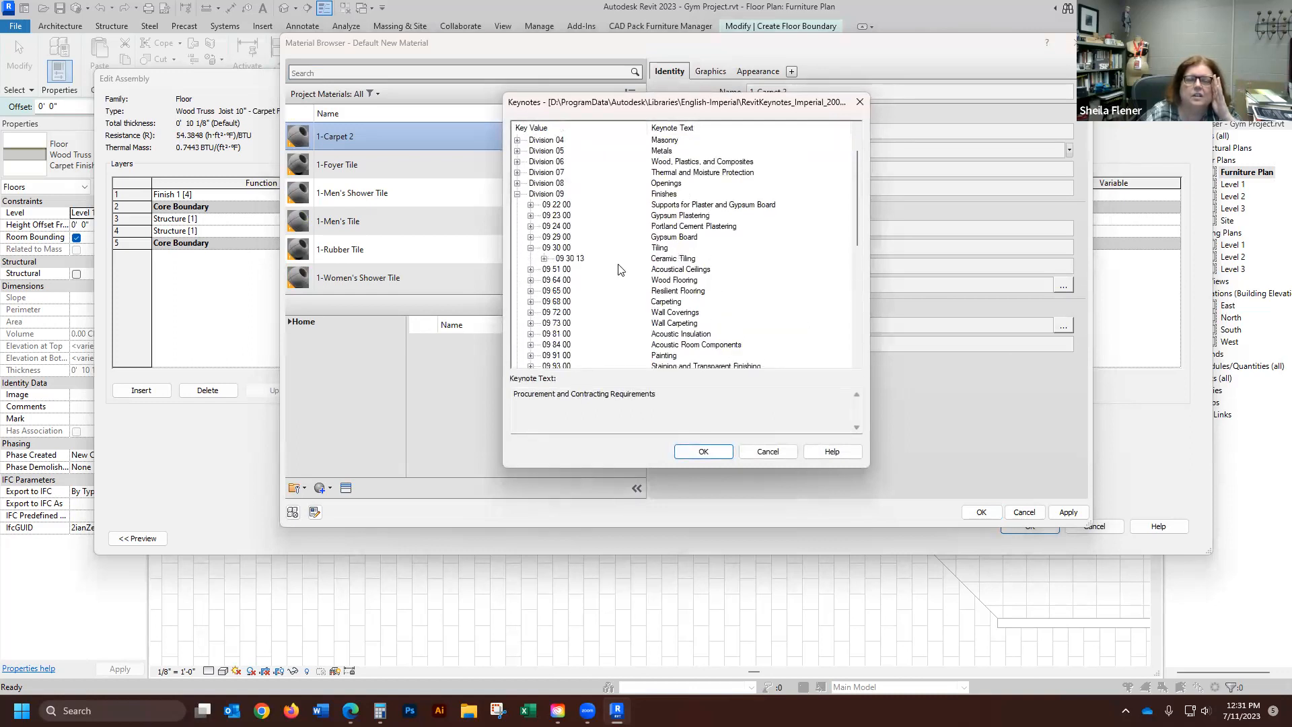
pyautogui.doubleClick(545, 259)
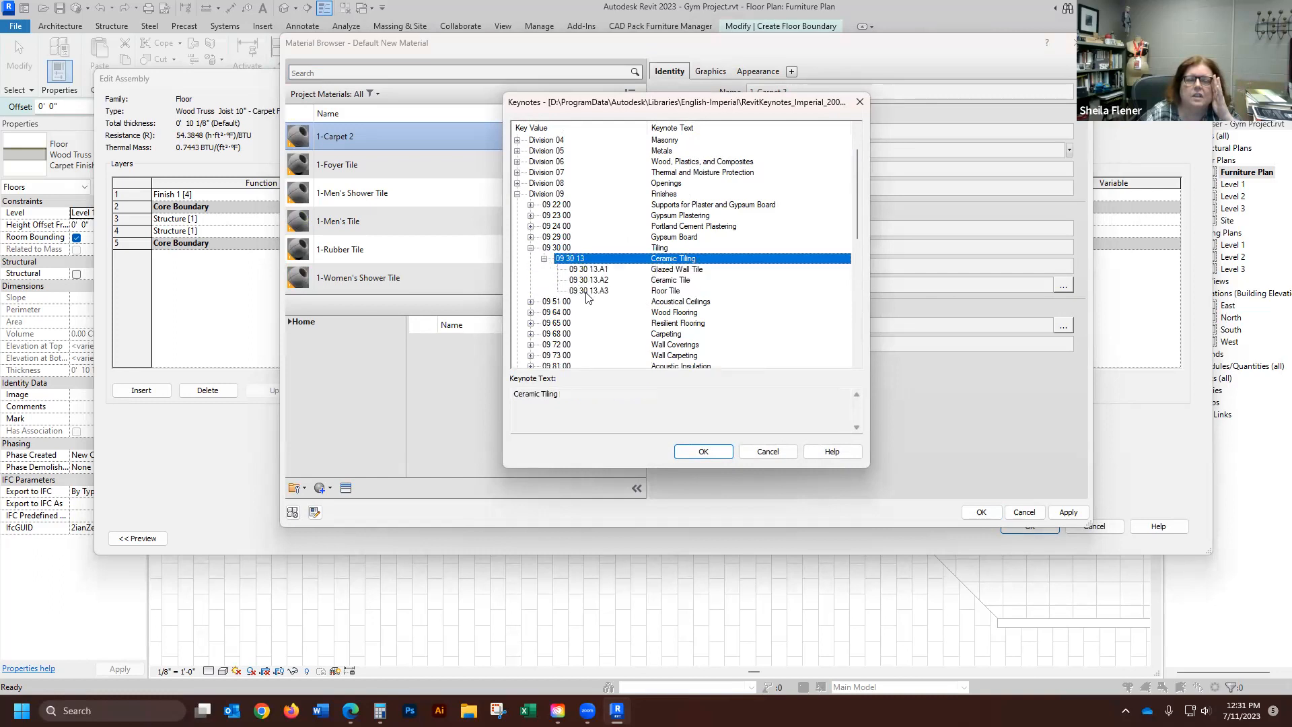
pyautogui.click(588, 291)
pyautogui.click(704, 452)
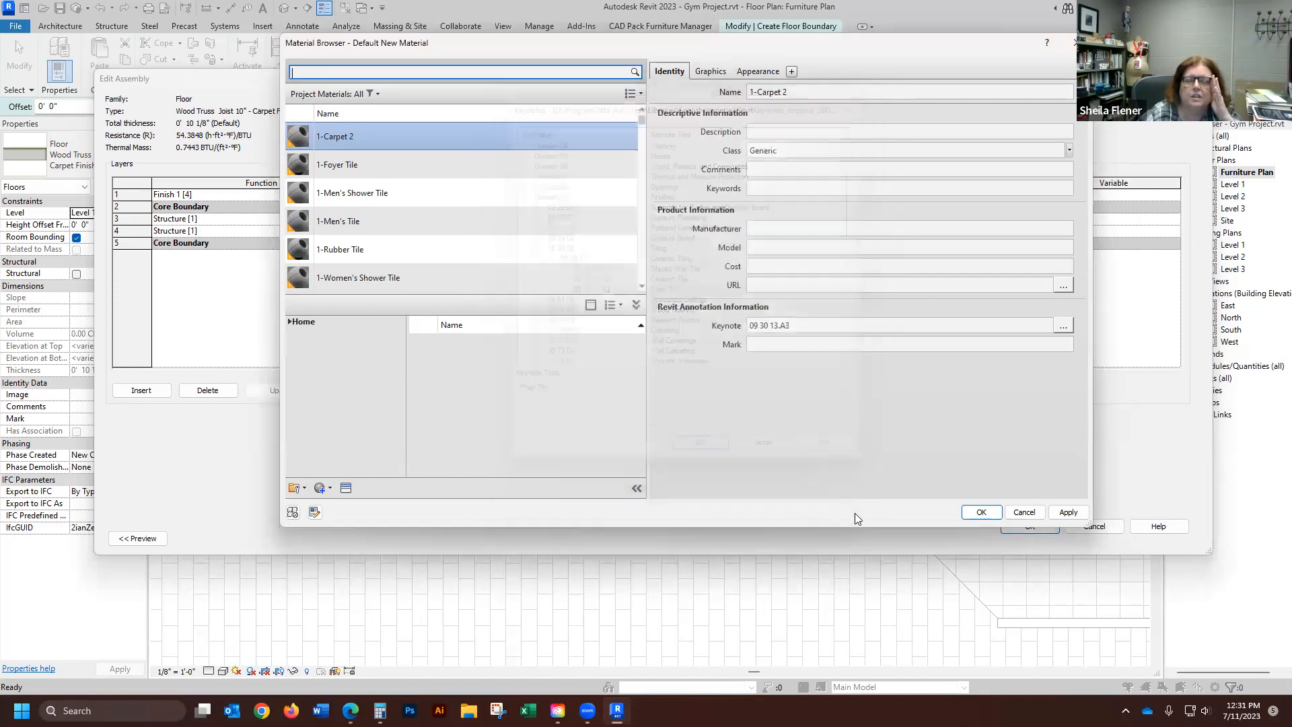
pyautogui.click(996, 513)
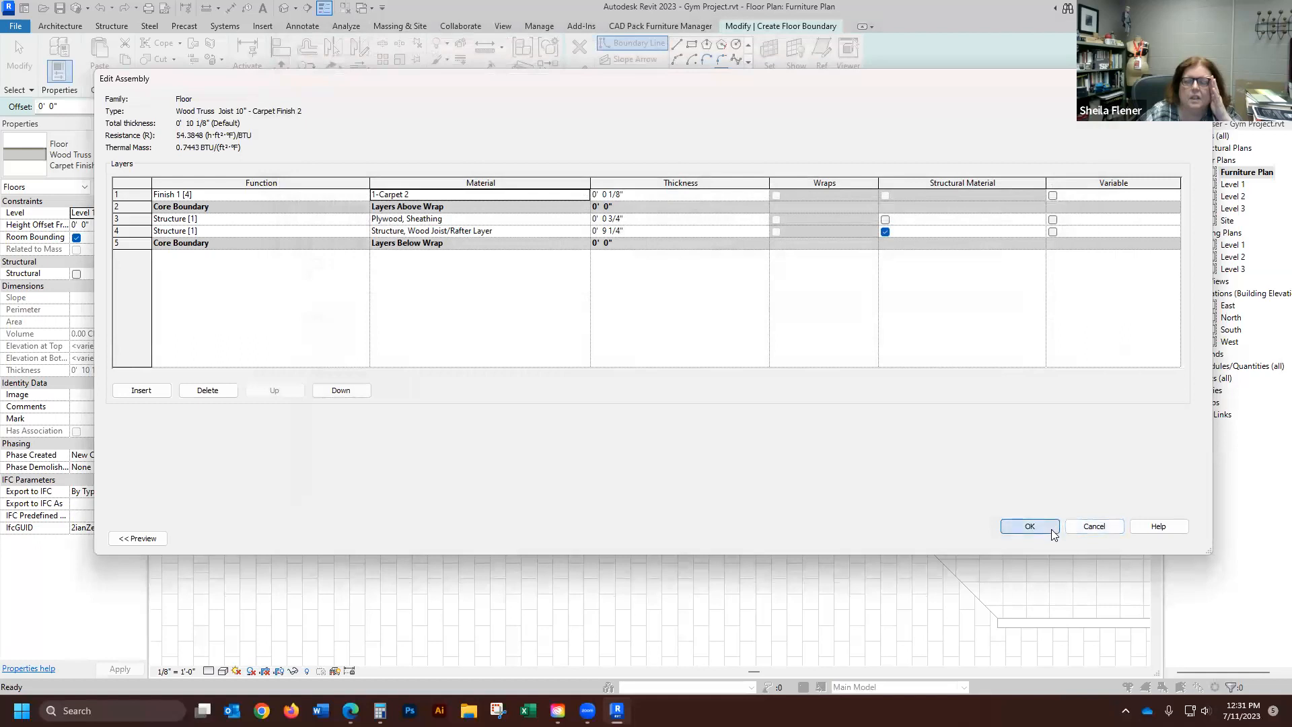
pyautogui.click(1027, 527)
pyautogui.click(1037, 538)
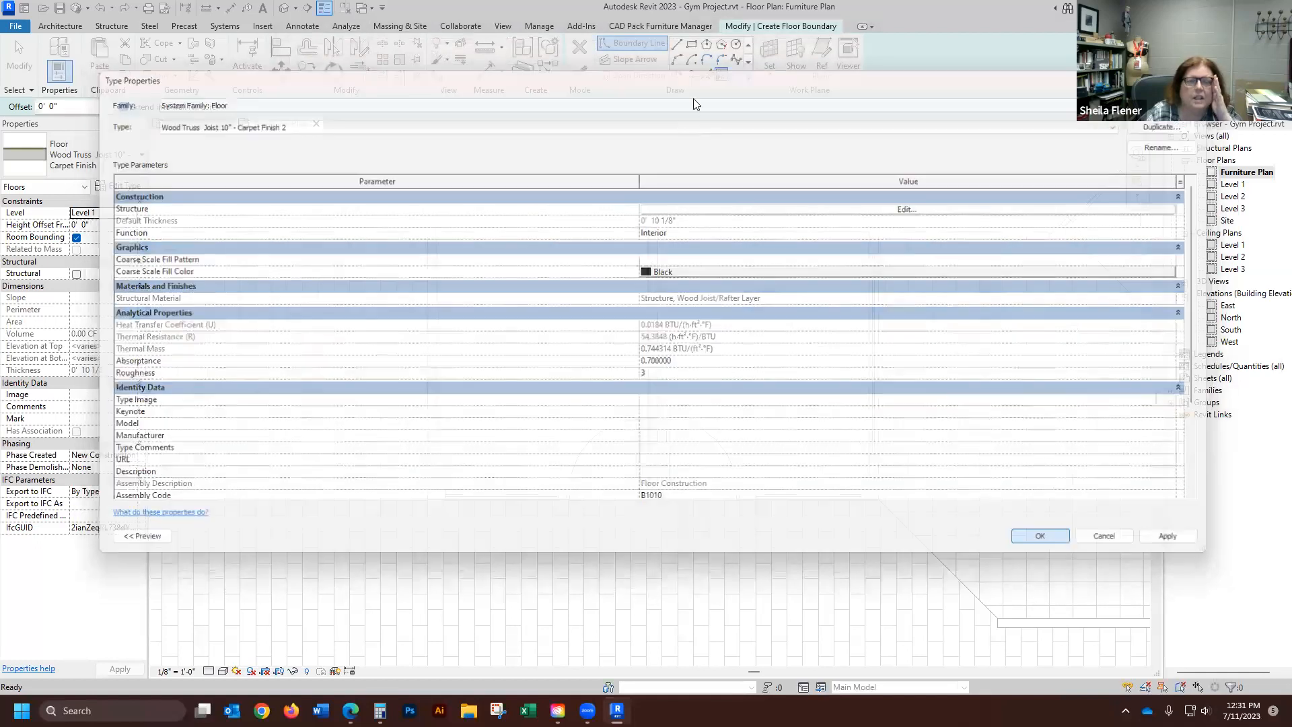
# - Sketch a rectangular floor boundary about 9'-0" by 11'-0" along the trainer's office walls and finish the Carpet Finish 2 floor
pyautogui.click(692, 45)
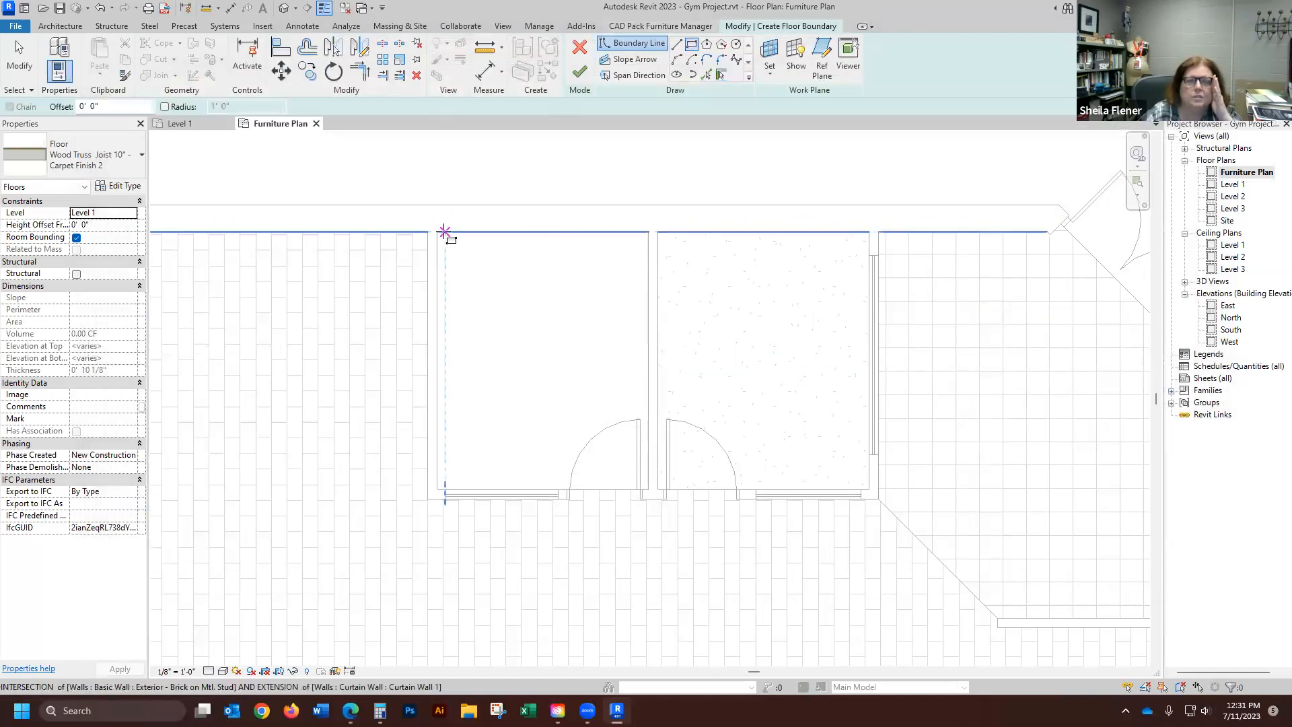
pyautogui.click(437, 232)
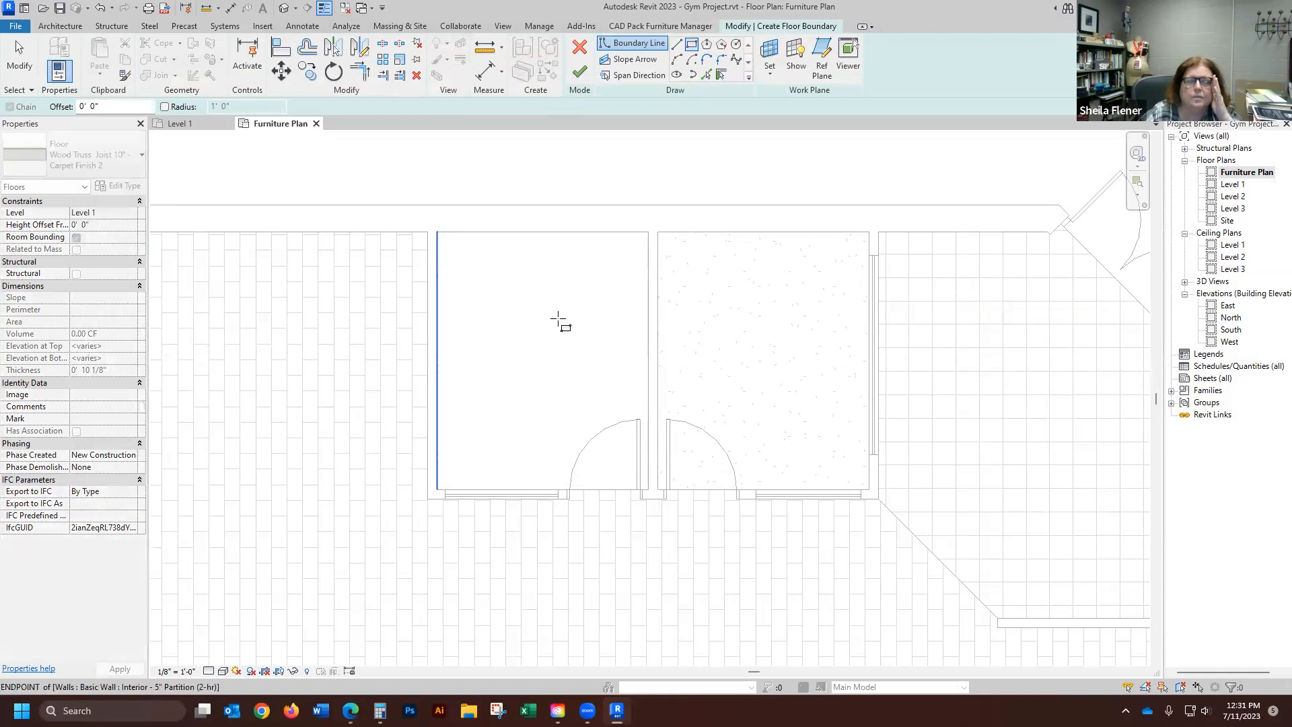
pyautogui.click(649, 489)
pyautogui.click(579, 71)
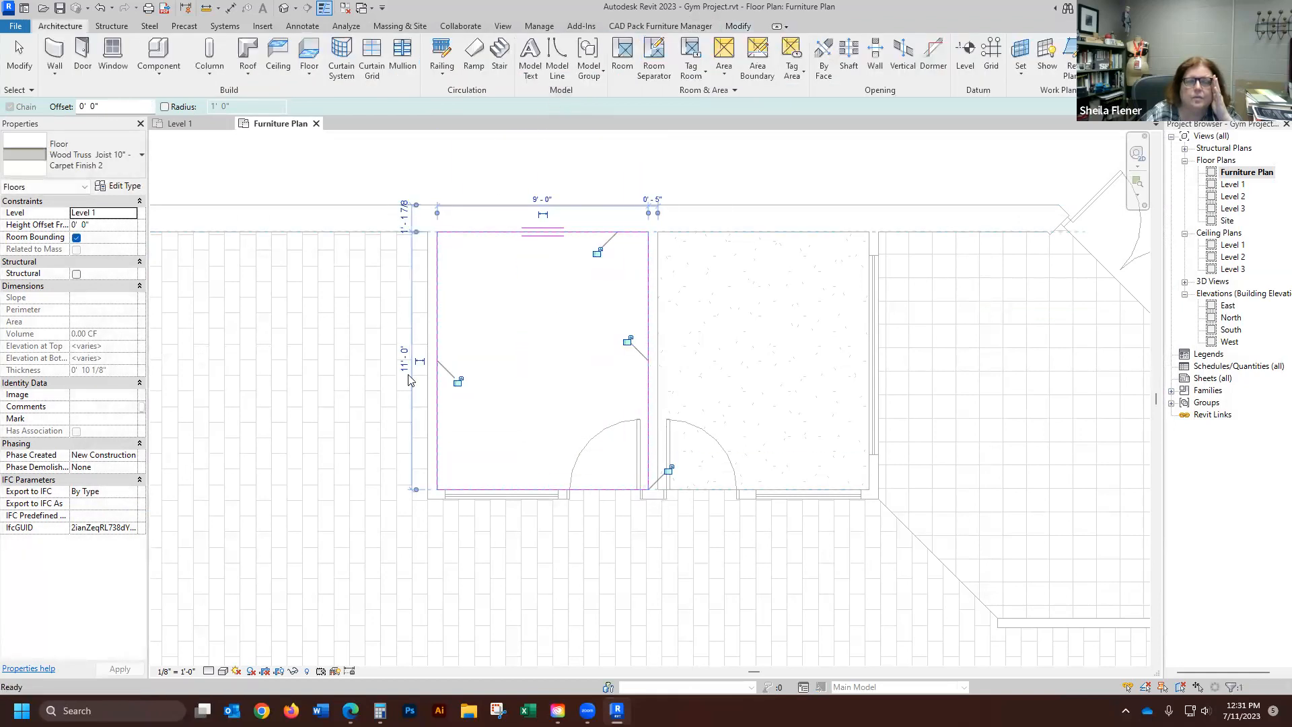
pyautogui.click(520, 191)
pyautogui.scroll(-6, 579, 195)
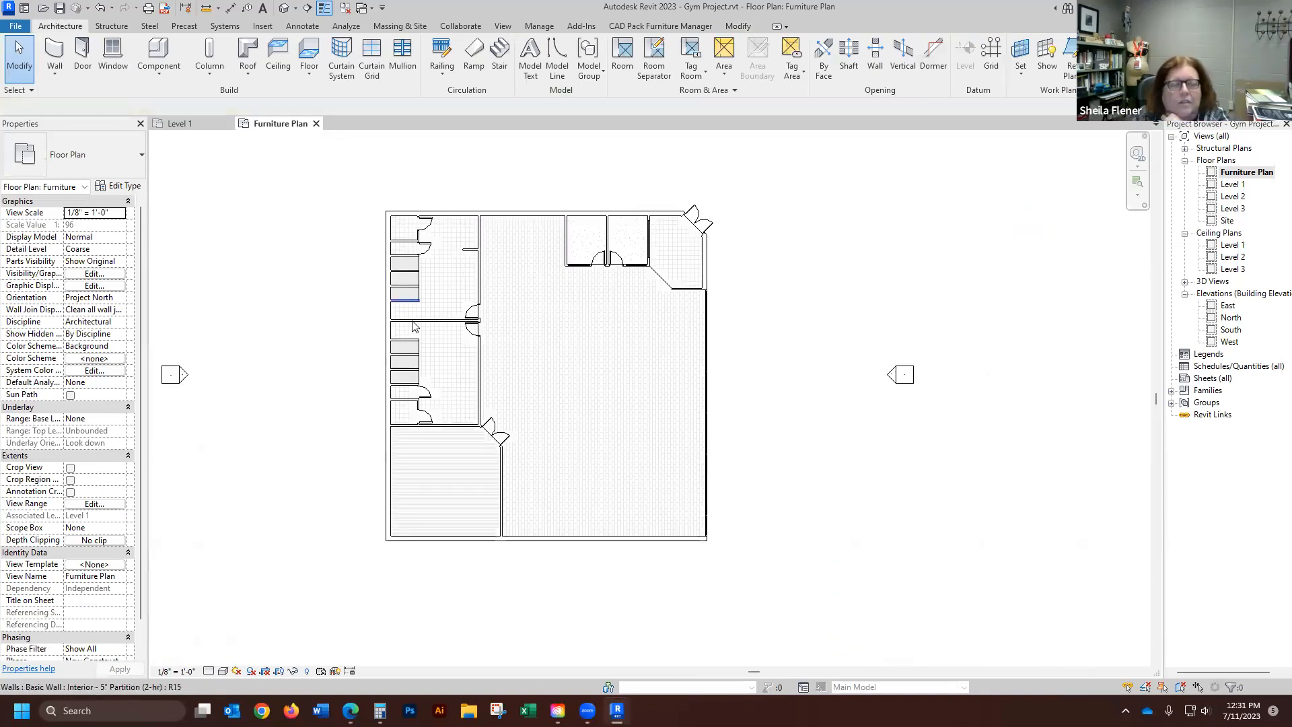
# - Review the finished floors in the Level 1 plan, the default 3D view and the Furniture Plan
pyautogui.click(179, 124)
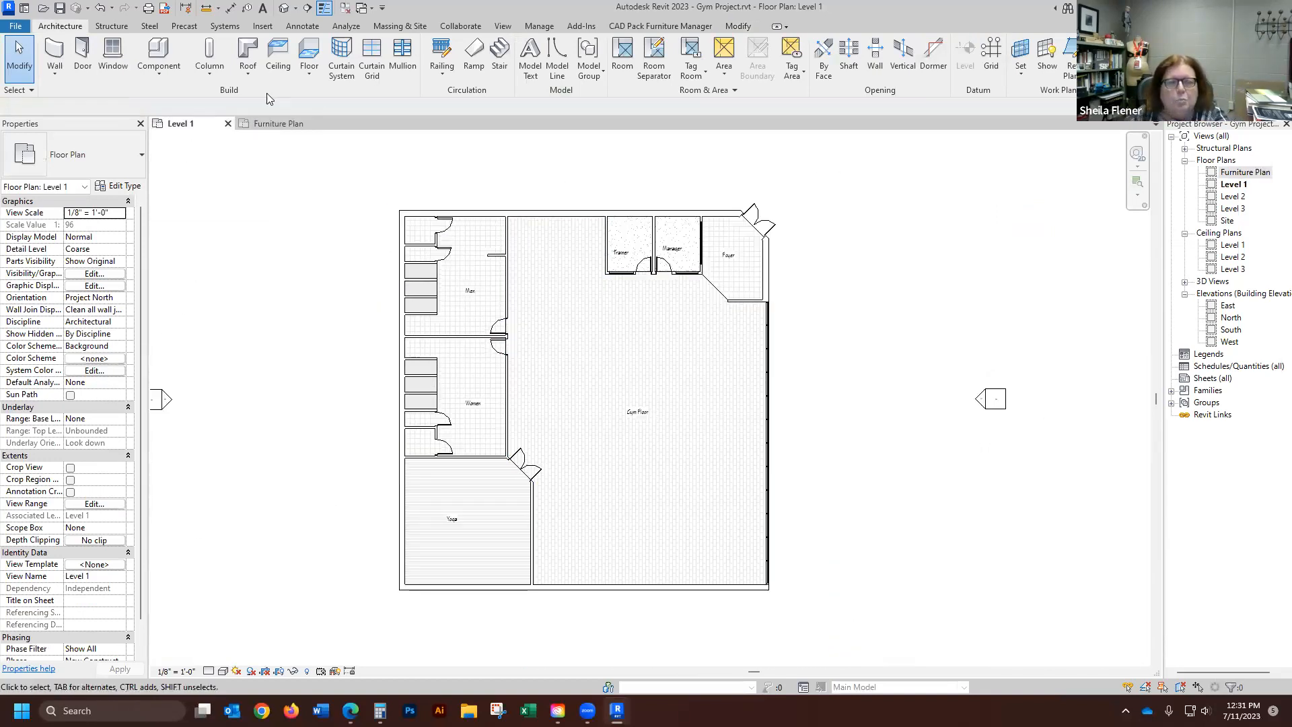
pyautogui.click(280, 9)
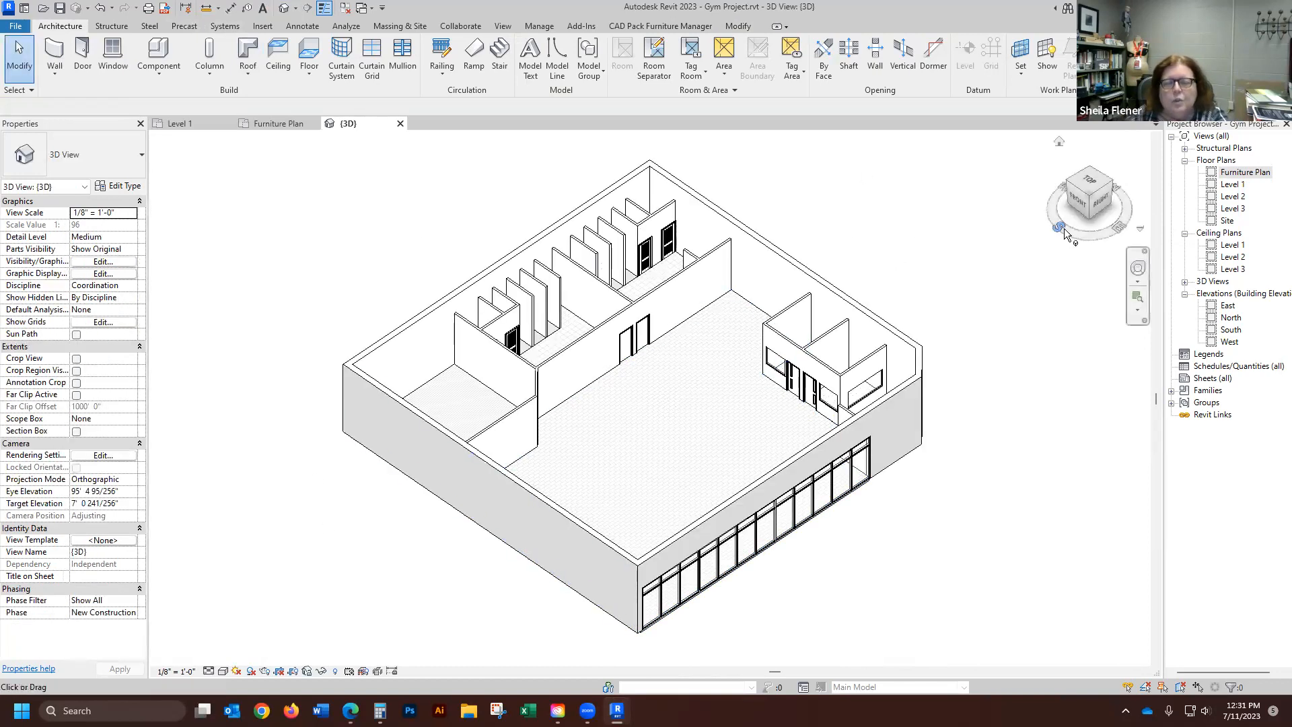
pyautogui.click(199, 127)
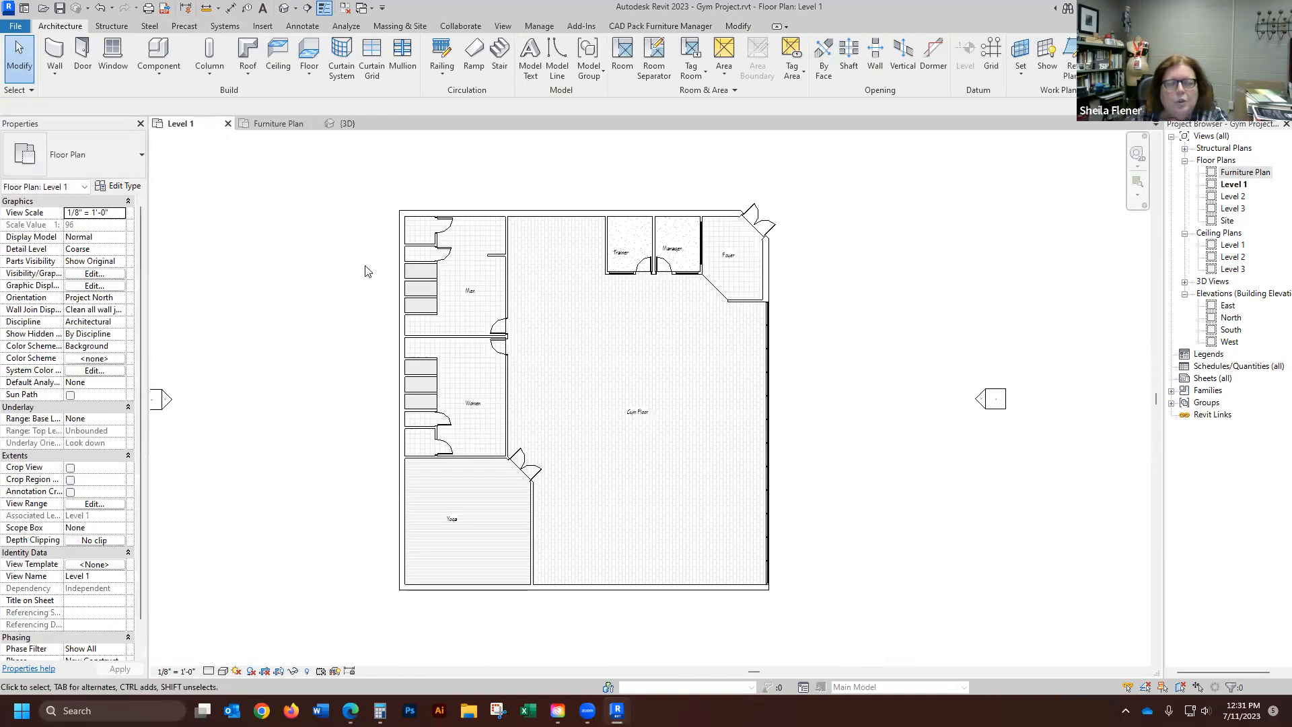
pyautogui.click(302, 128)
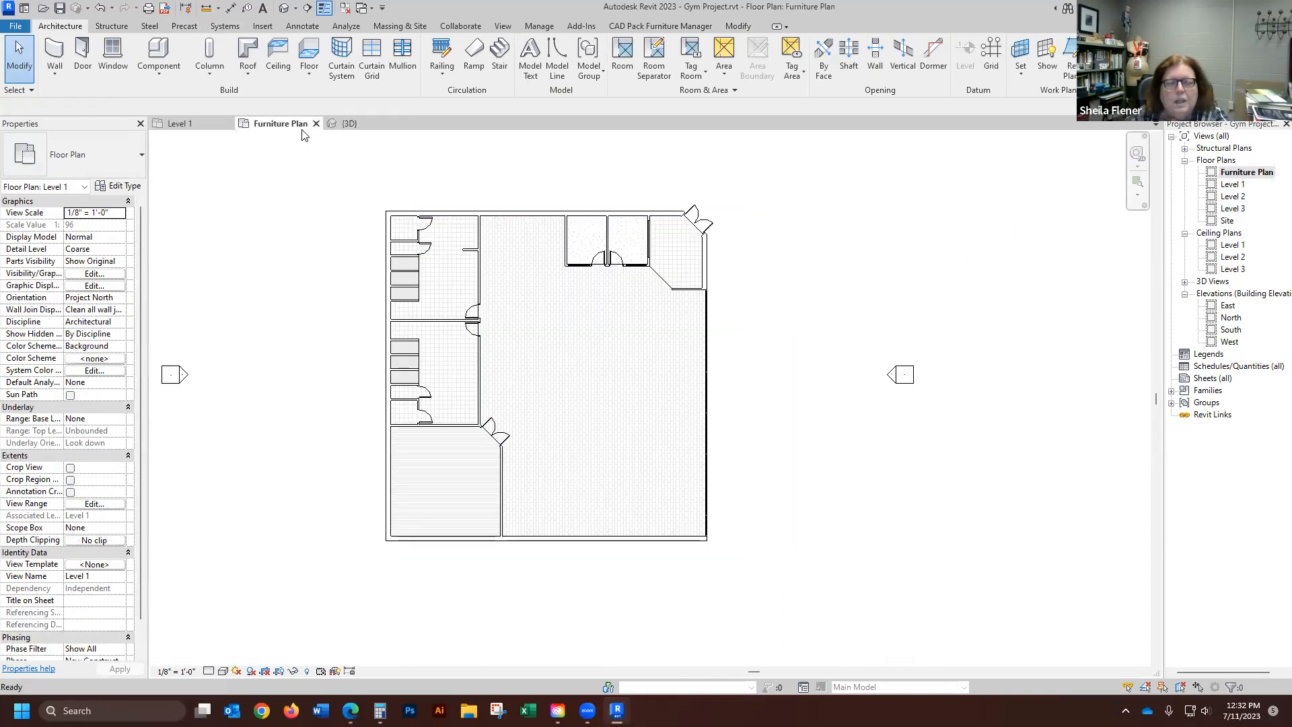
pyautogui.click(181, 125)
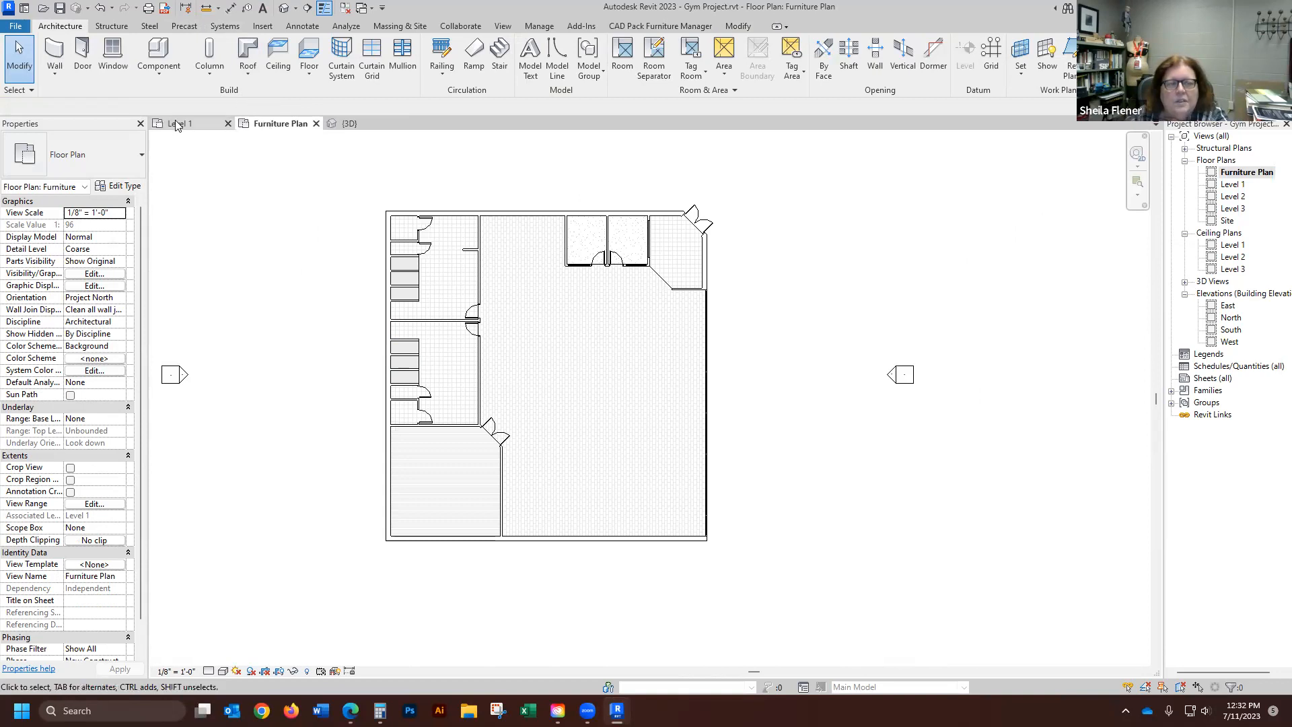
pyautogui.click(284, 125)
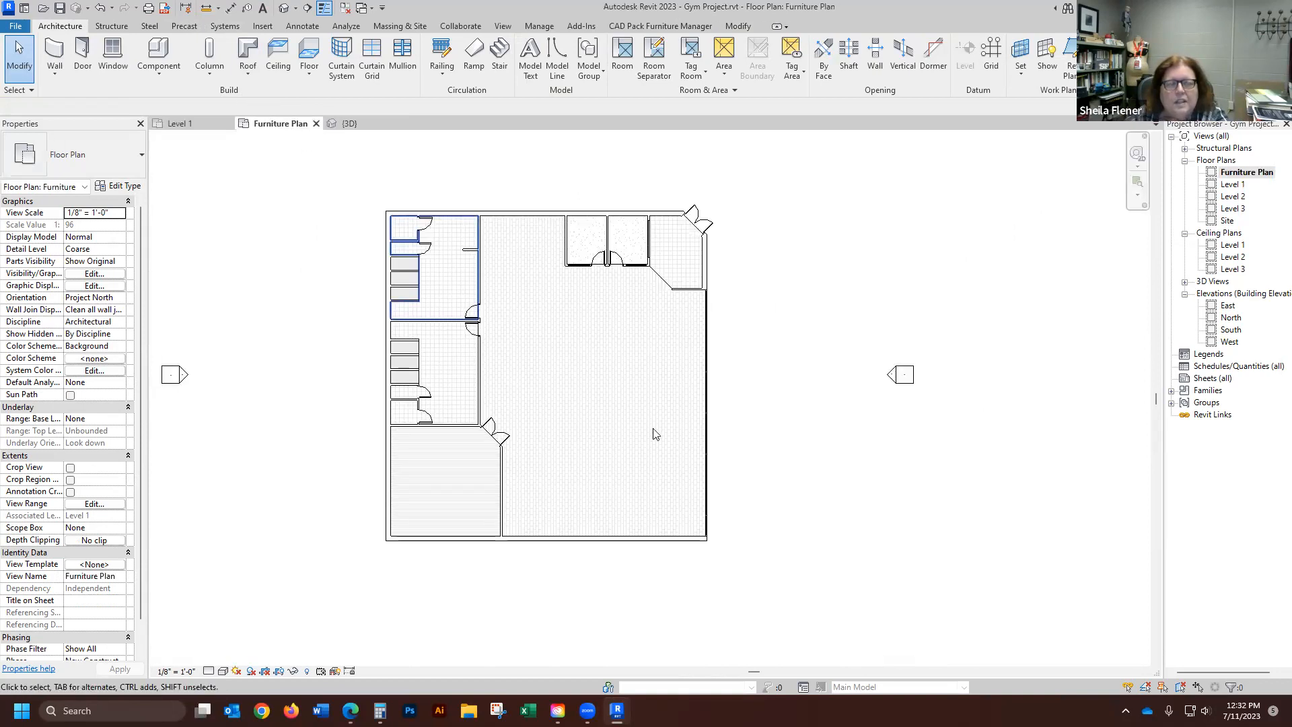
# - Turn off the visibility of the Floors category in the Level 1 floor plan
pyautogui.click(193, 126)
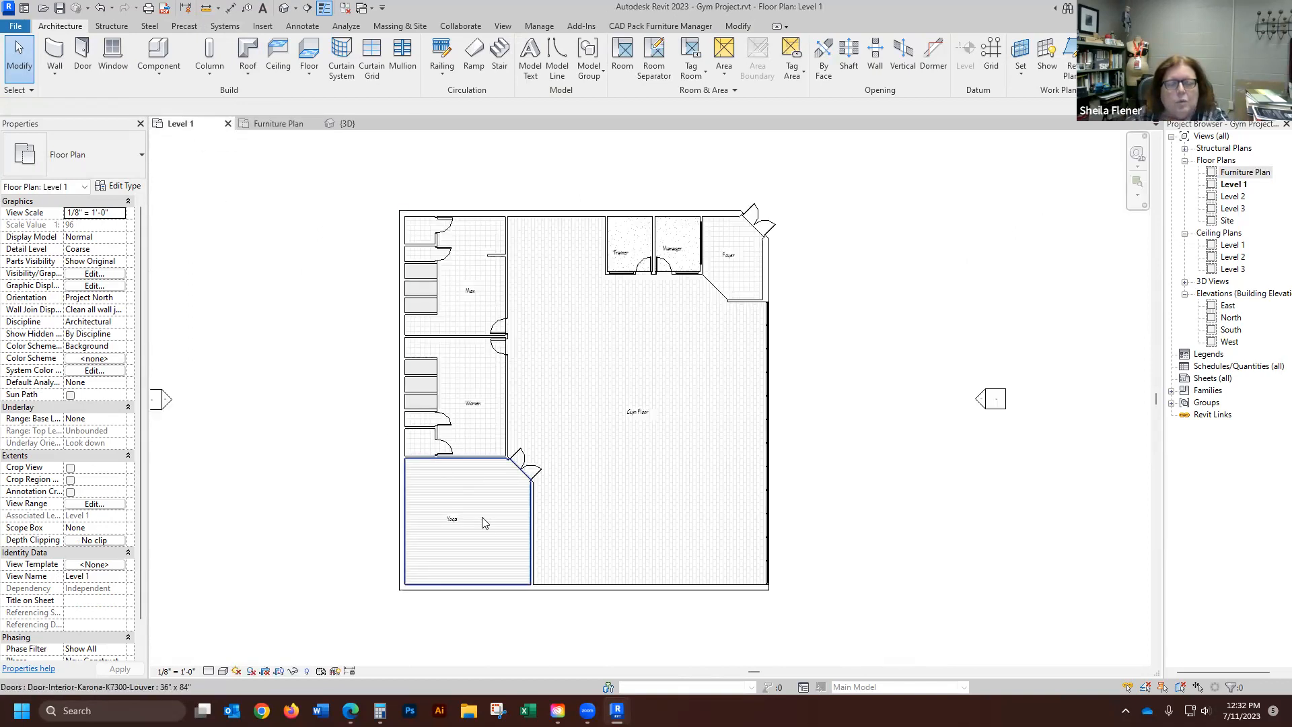
pyautogui.scroll(2, 458, 520)
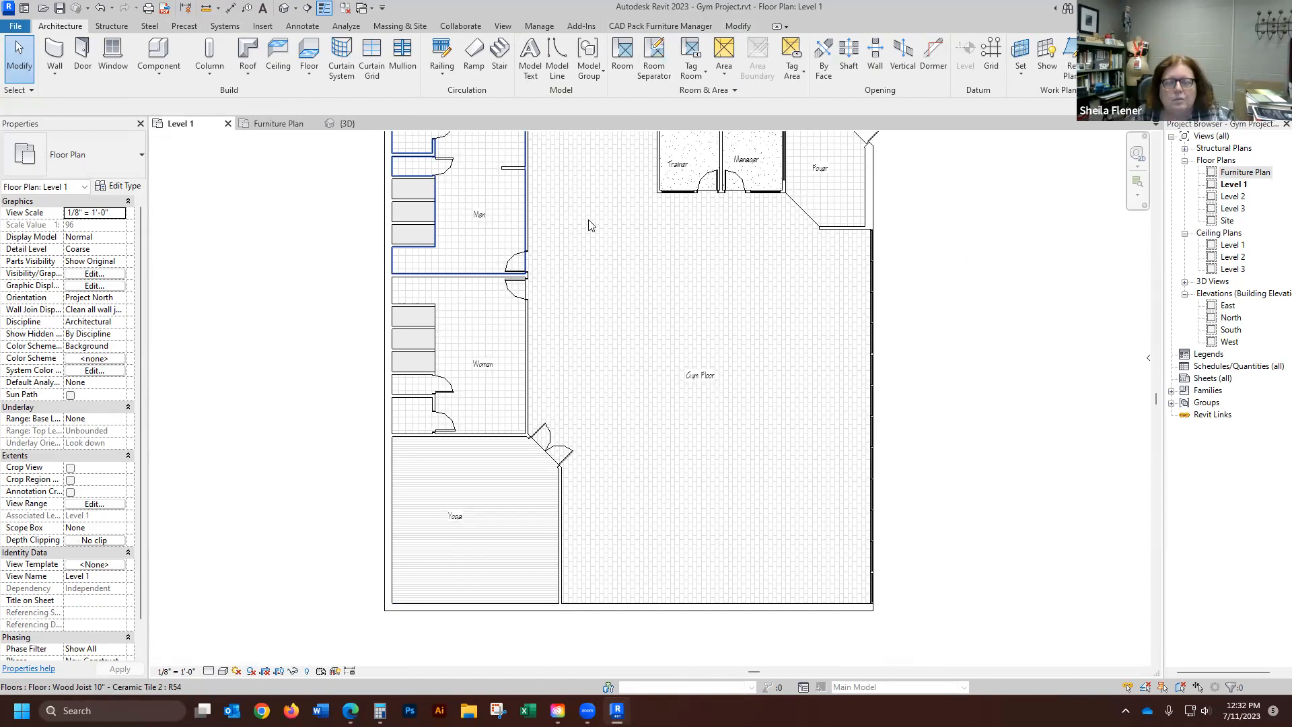
pyautogui.click(503, 27)
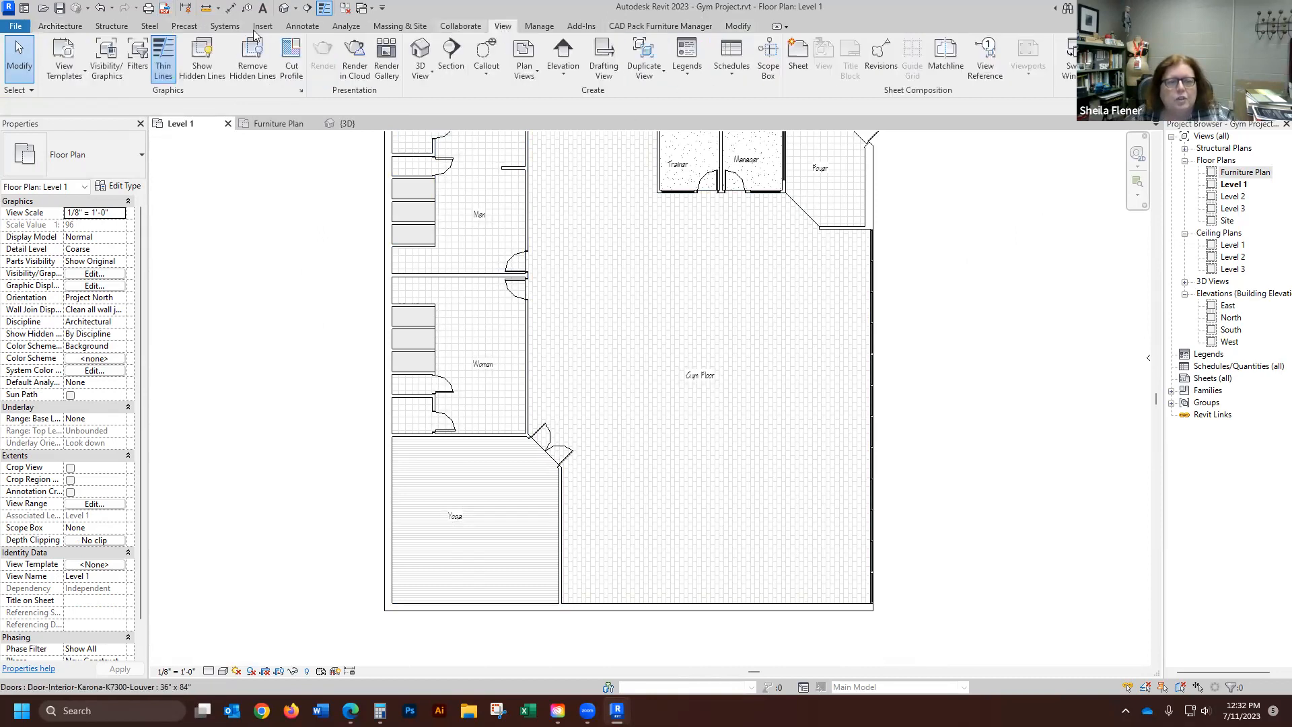
pyautogui.click(106, 57)
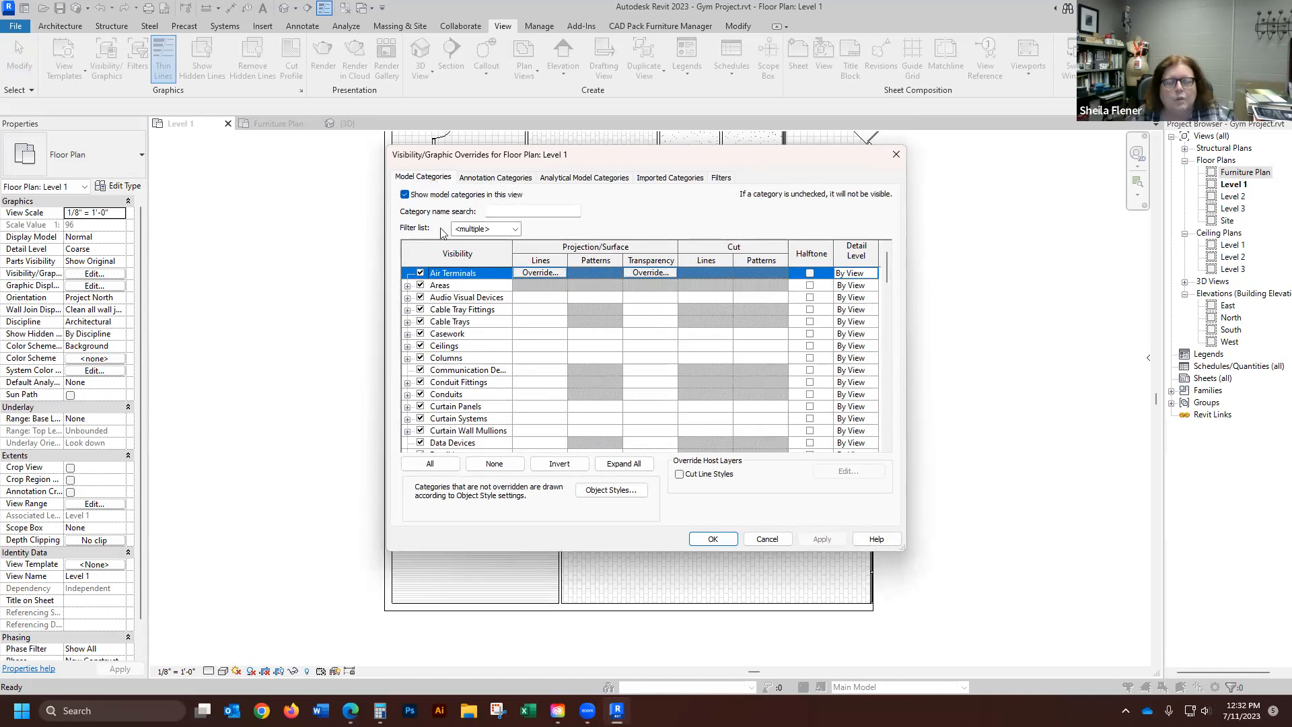
pyautogui.scroll(-5, 455, 343)
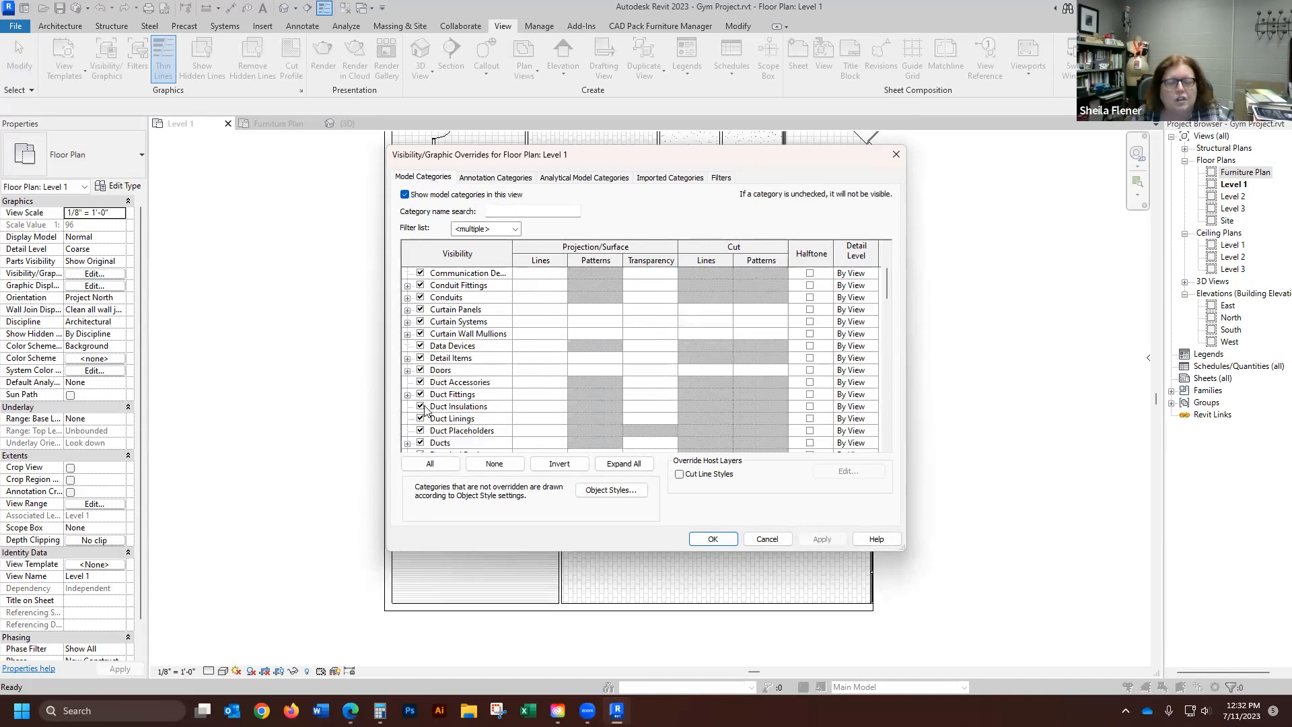
pyautogui.scroll(-3, 432, 429)
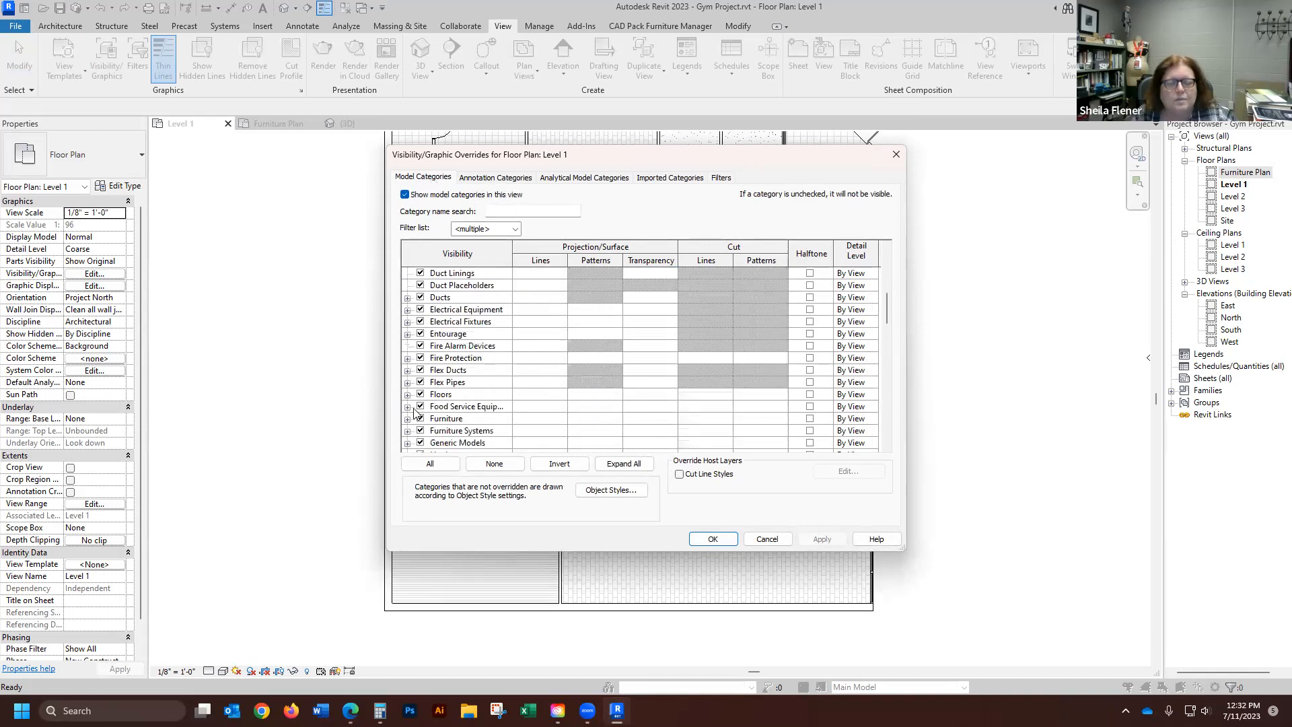
pyautogui.click(421, 395)
pyautogui.click(711, 540)
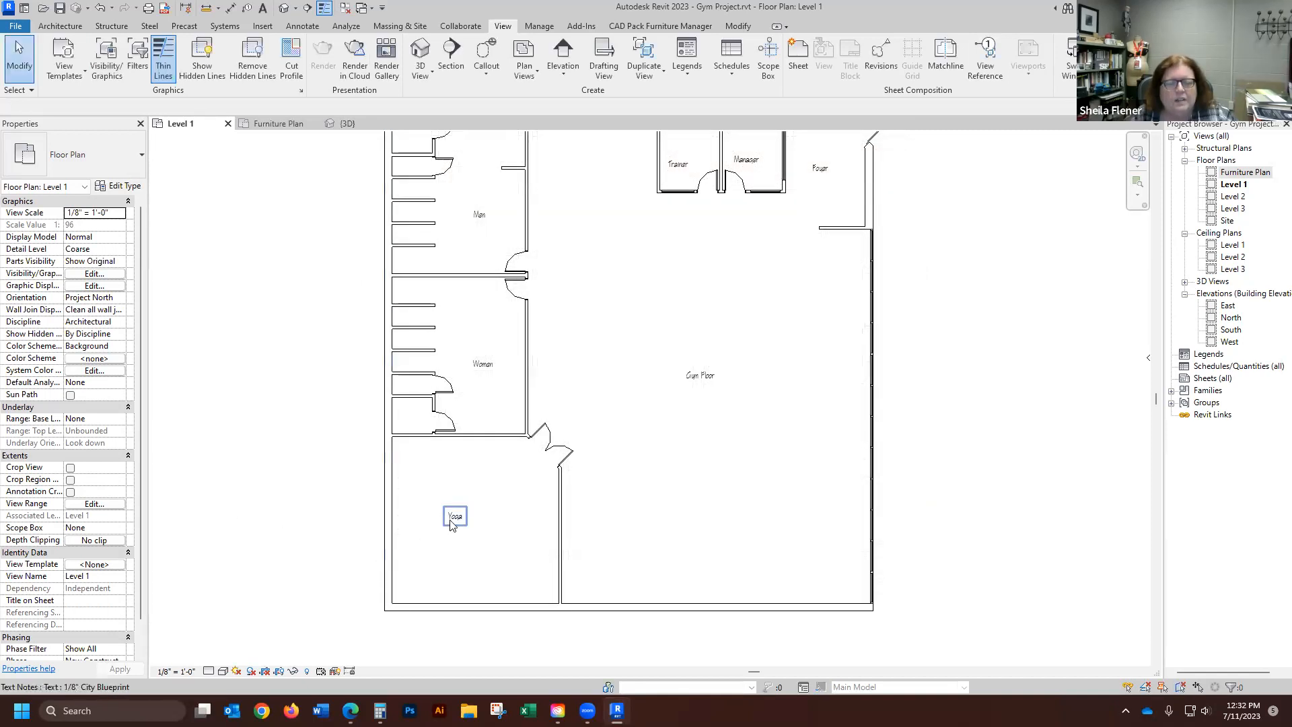
# - Copy the Yoga, Women, Men, Gym Floor, Trainer, Manager and Foyer text notes from the Level 1 plan to the clipboard
pyautogui.scroll(-2, 451, 525)
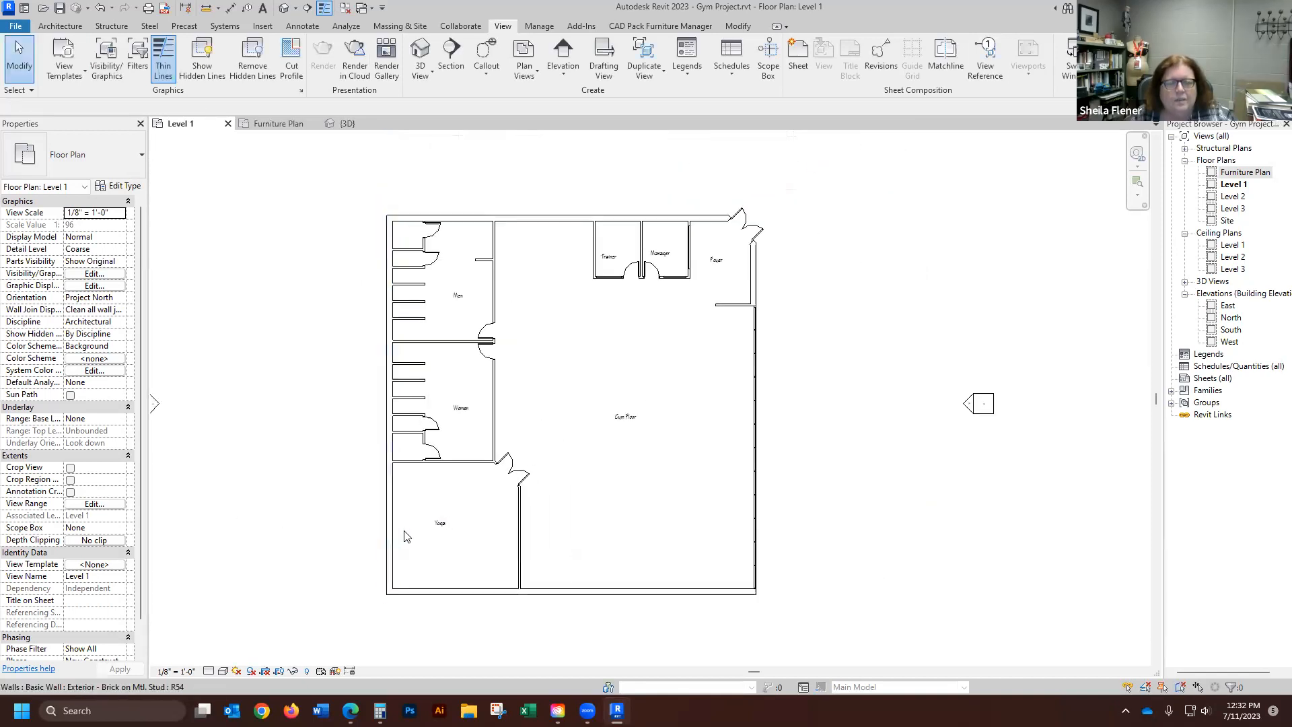
pyautogui.click(438, 524)
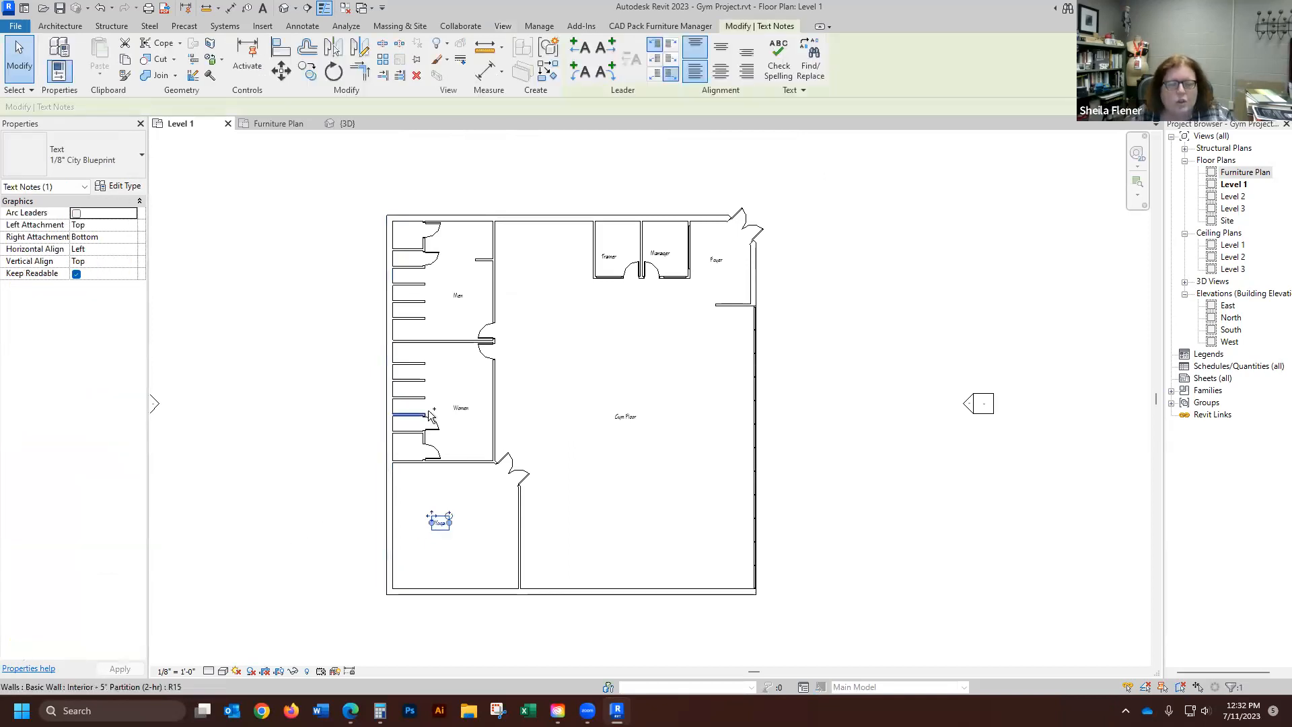
pyautogui.keyDown('ctrl'); pyautogui.click(460, 408); pyautogui.keyUp('ctrl')
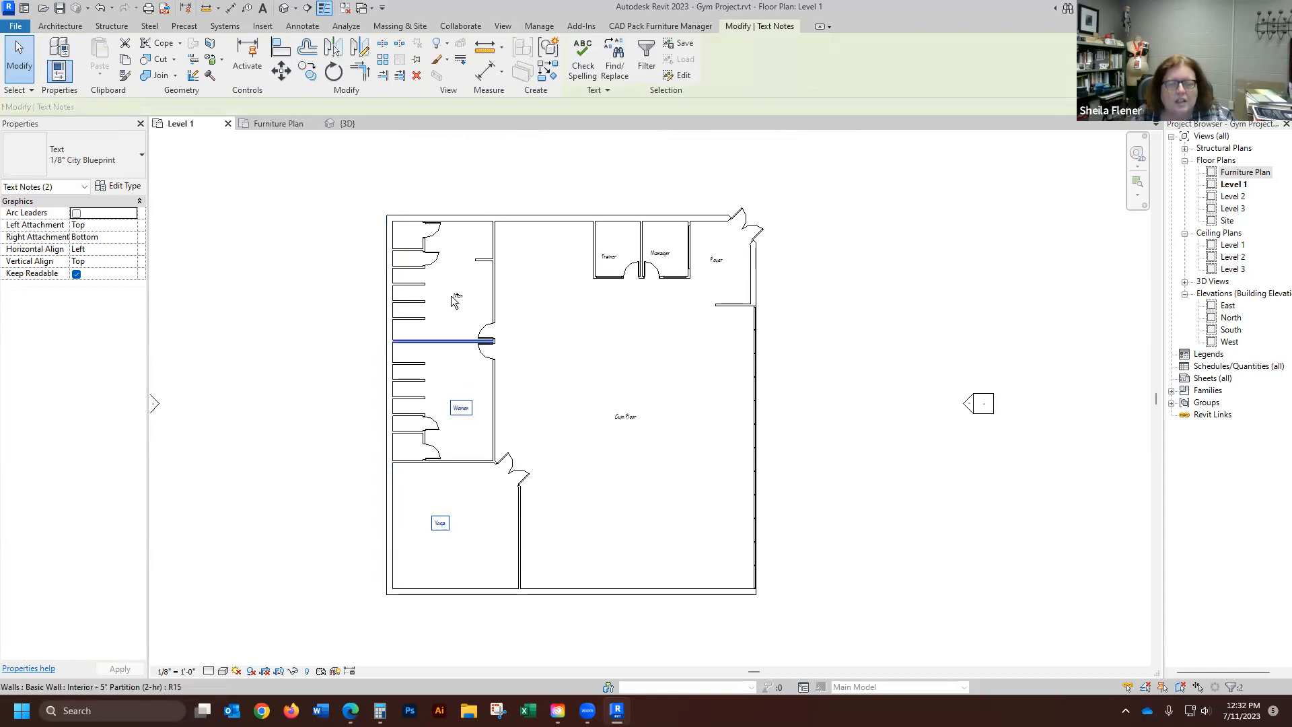
pyautogui.keyDown('ctrl'); pyautogui.click(459, 296); pyautogui.keyUp('ctrl')
pyautogui.keyDown('ctrl'); pyautogui.click(626, 416); pyautogui.keyUp('ctrl')
pyautogui.keyDown('ctrl'); pyautogui.click(609, 257); pyautogui.keyUp('ctrl')
pyautogui.keyDown('ctrl'); pyautogui.click(661, 253); pyautogui.keyUp('ctrl')
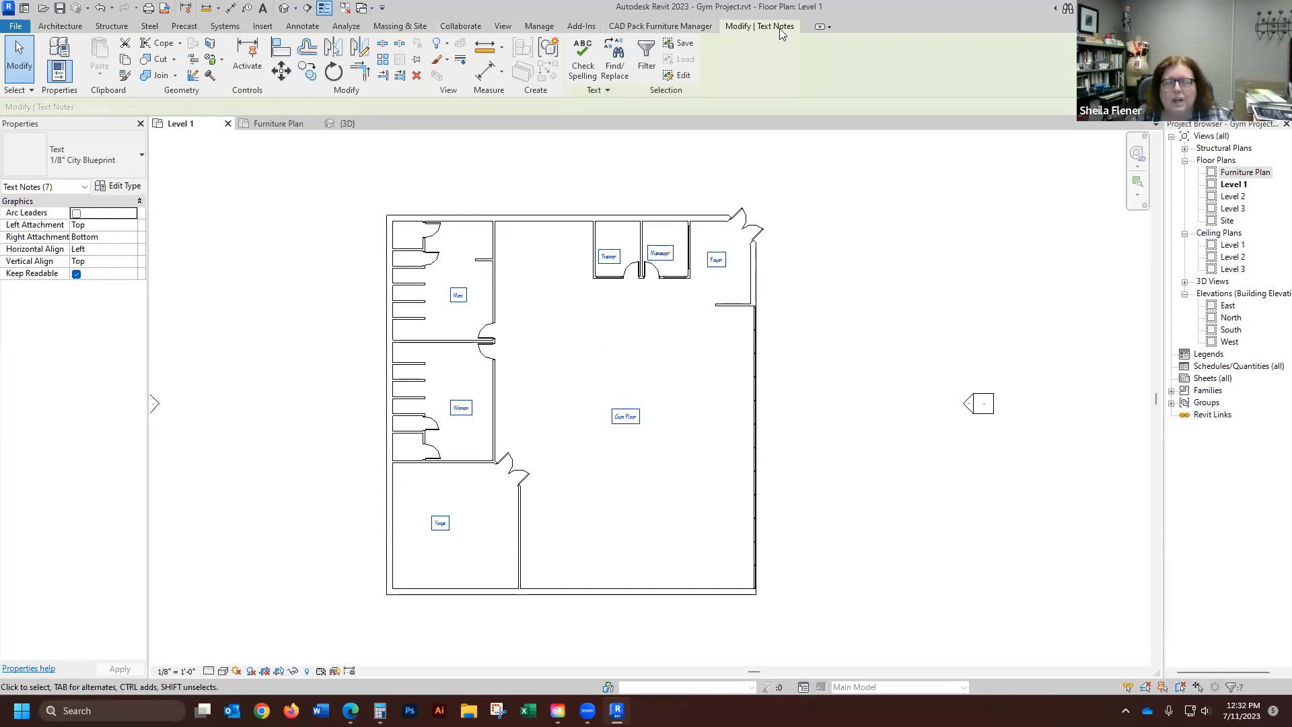
pyautogui.click(126, 60)
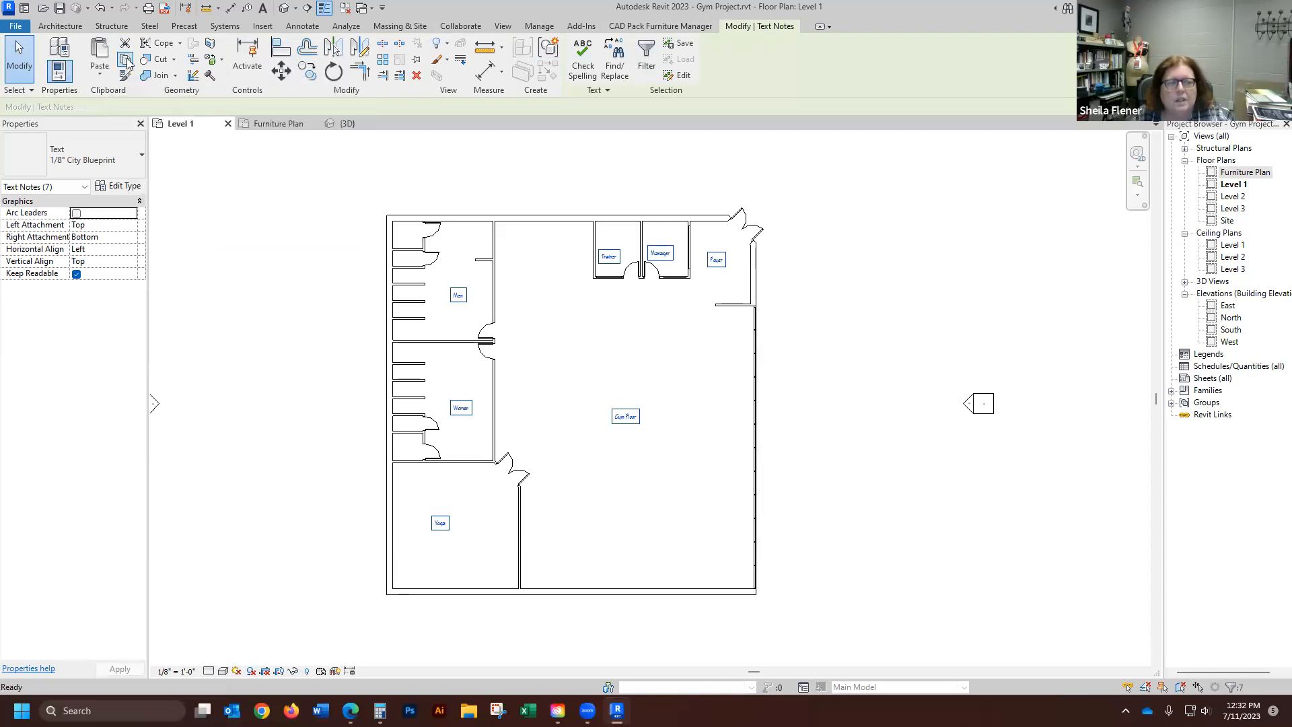
# - Paste the room name notes into the Furniture Plan with each label inside its matching room, and finish the paste
pyautogui.click(279, 124)
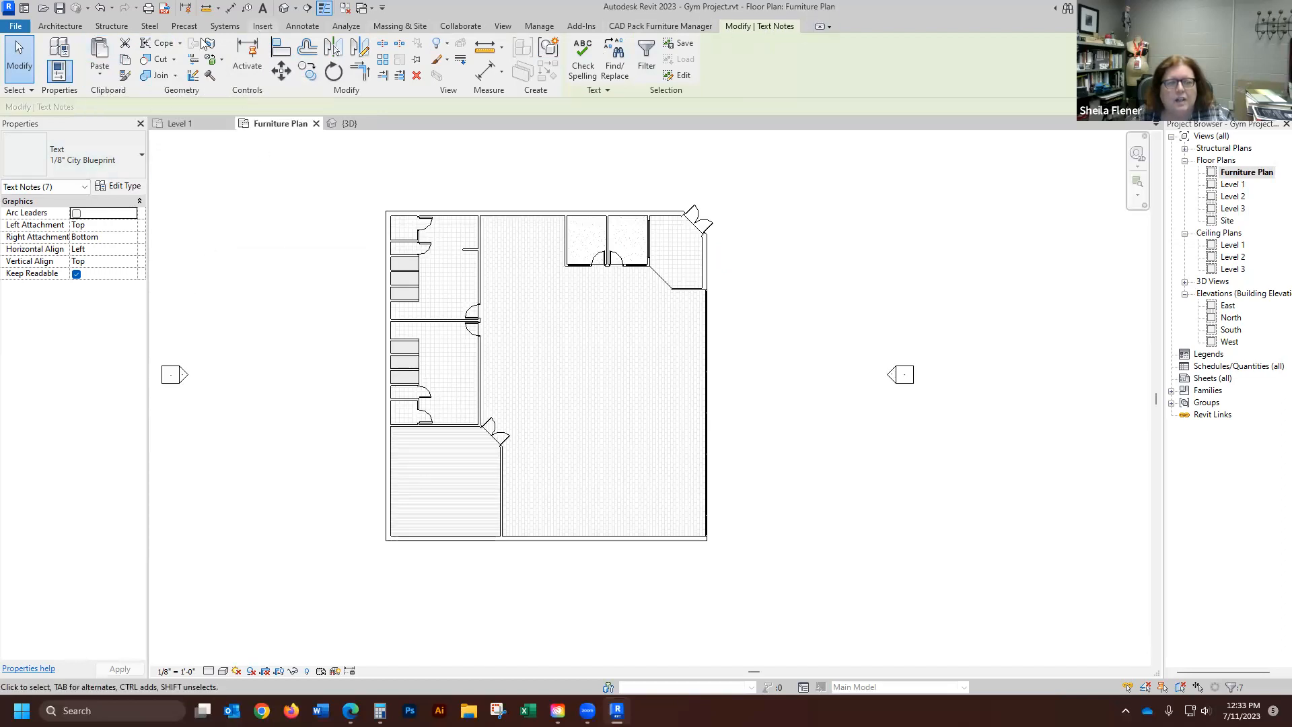
pyautogui.click(106, 77)
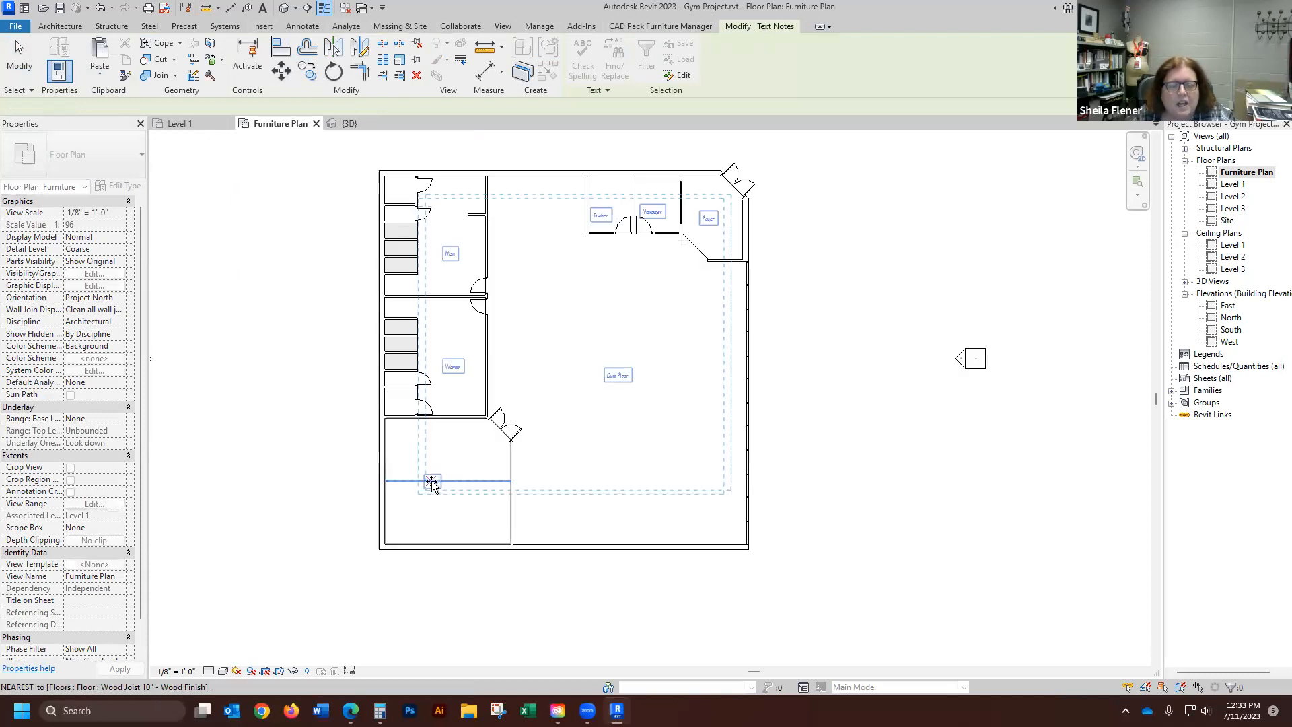
pyautogui.scroll(4, 429, 485)
pyautogui.scroll(3, 433, 480)
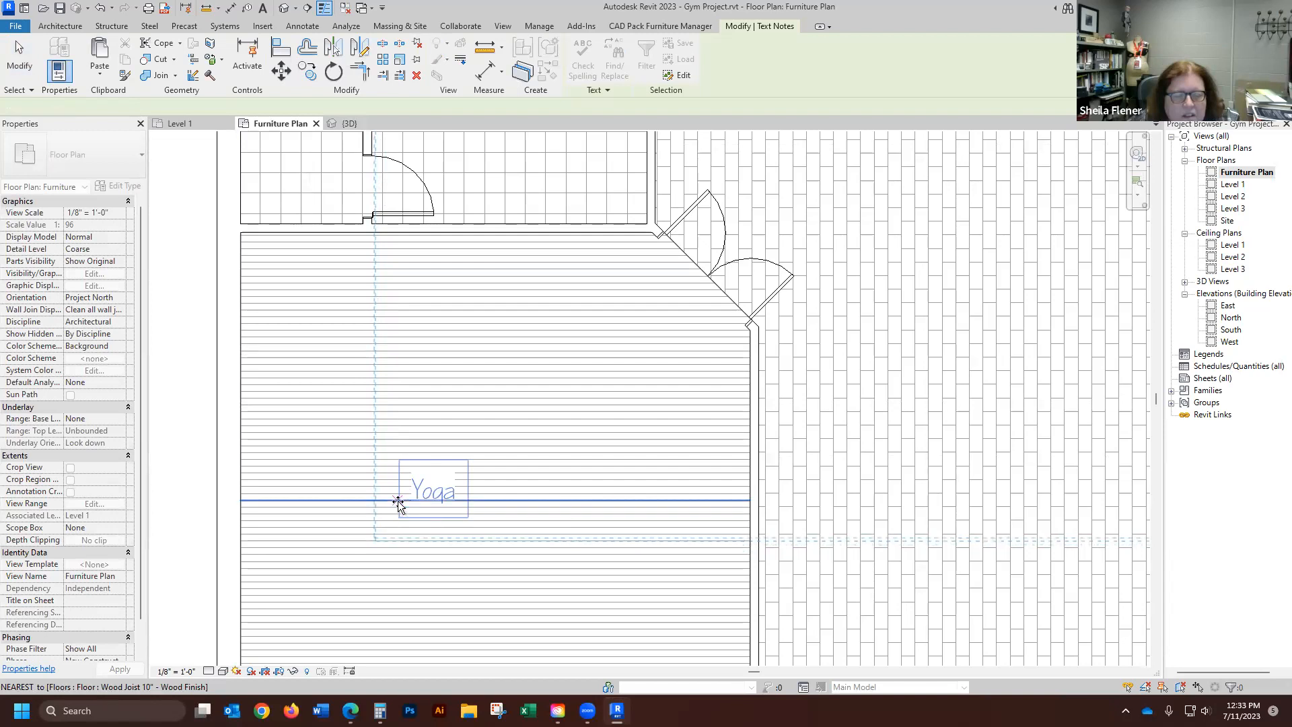
pyautogui.click(399, 504)
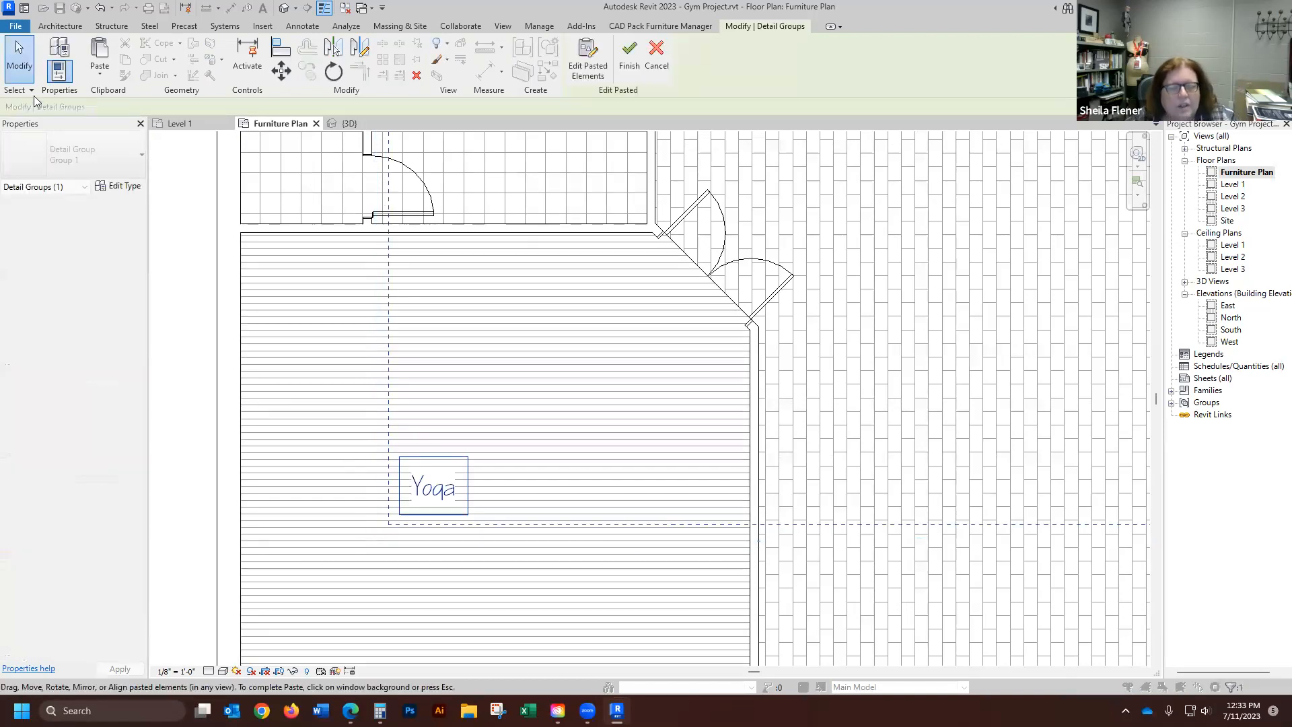
pyautogui.scroll(-5, 534, 456)
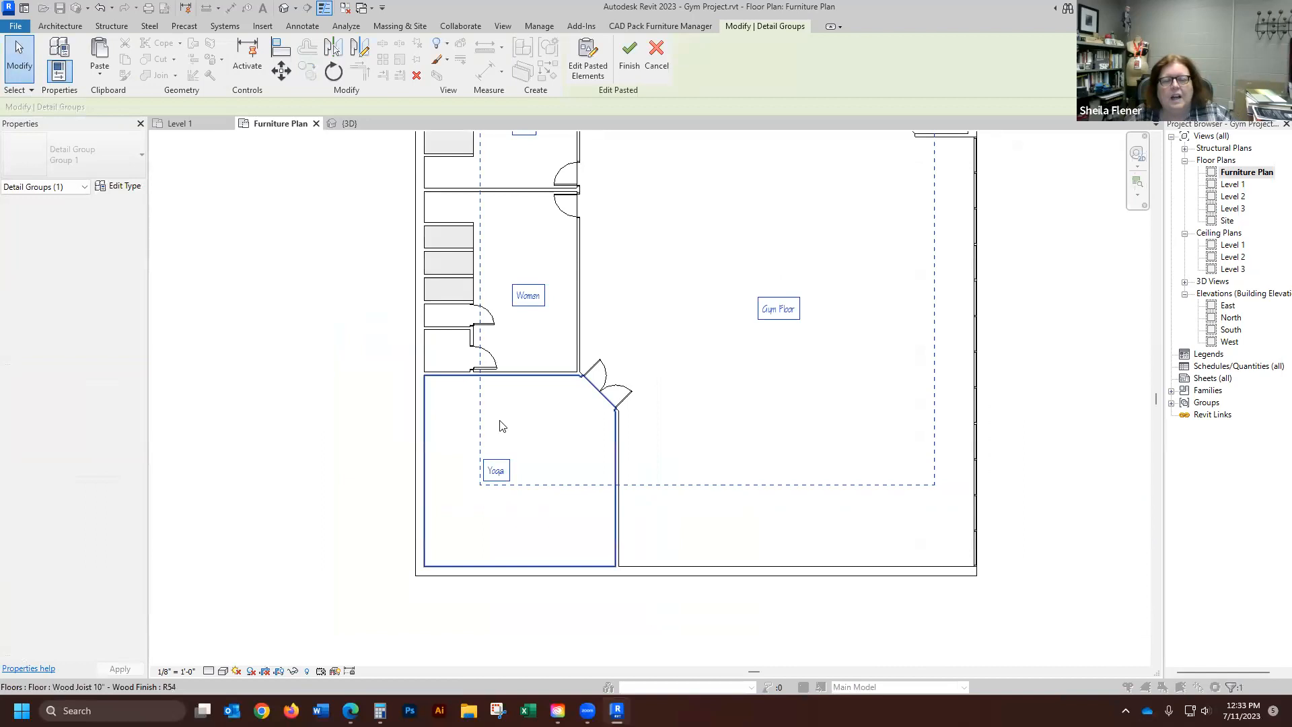
pyautogui.click(630, 58)
pyautogui.scroll(-1, 536, 548)
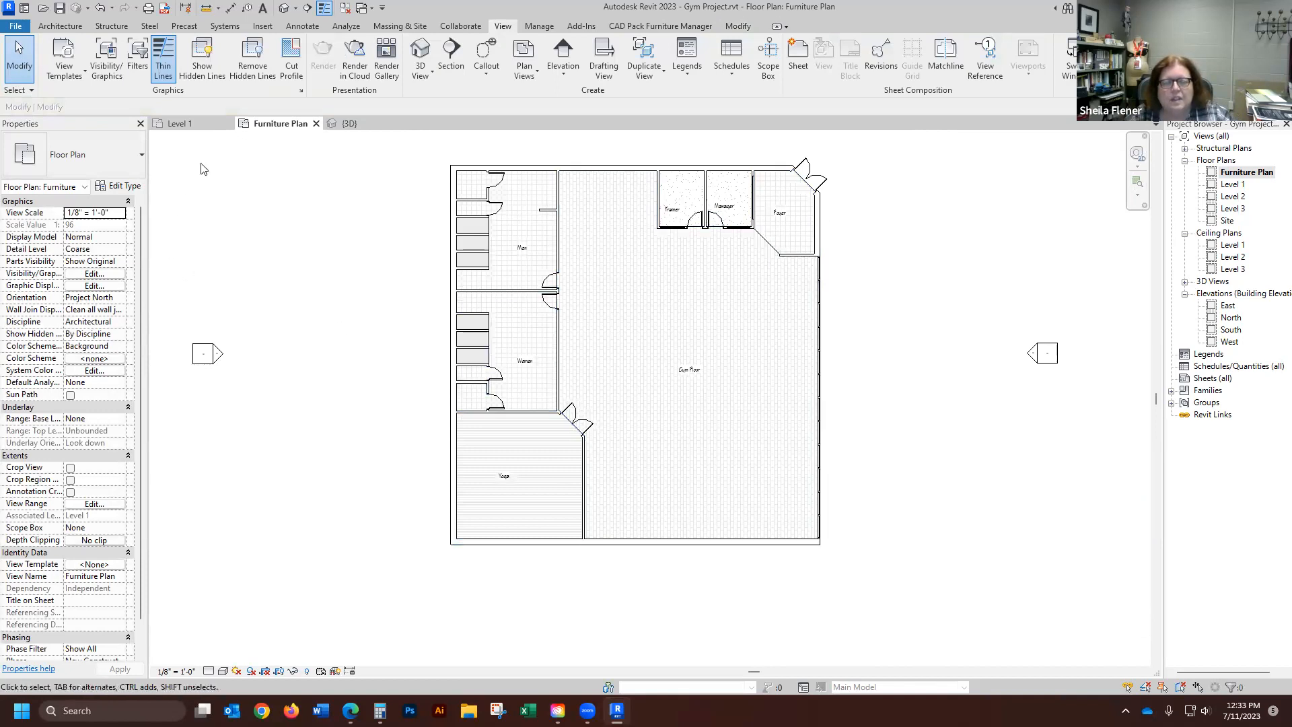
# - Compare the Level 1 and Furniture Plan views, and examine the gym model from several angles in the default 3D view
pyautogui.click(195, 124)
pyautogui.click(276, 126)
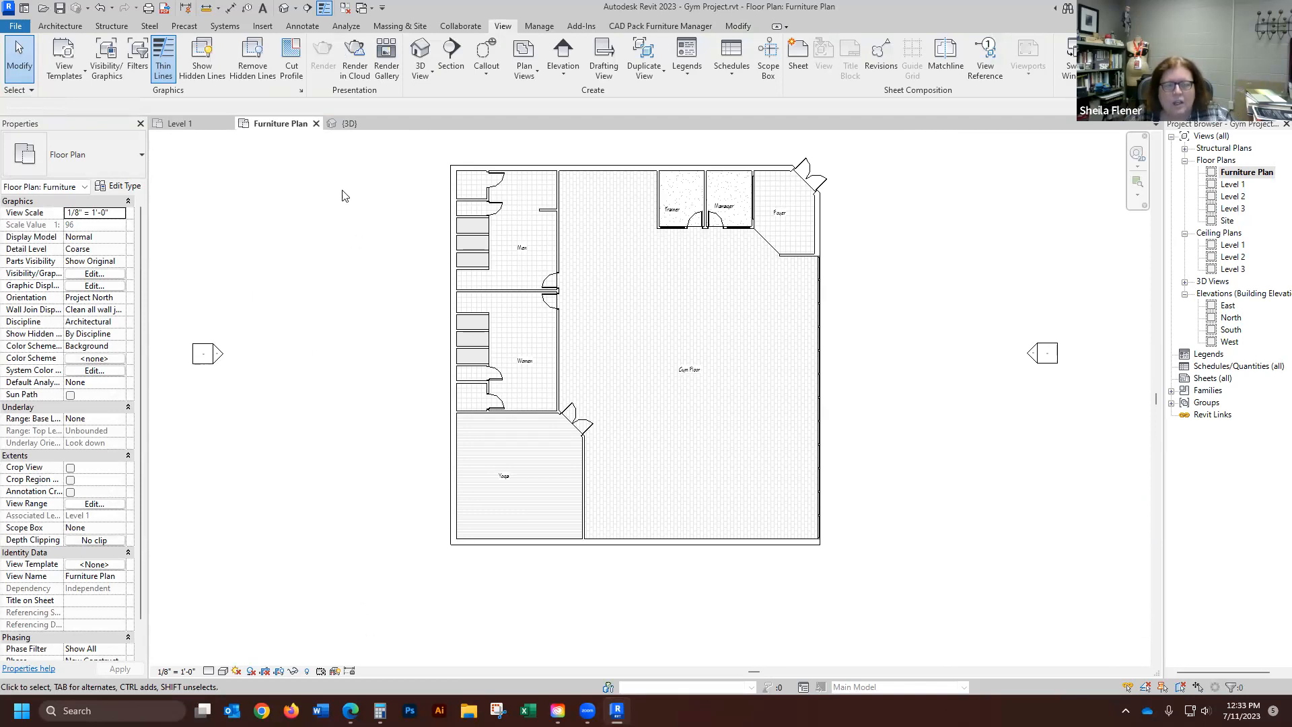
pyautogui.click(359, 128)
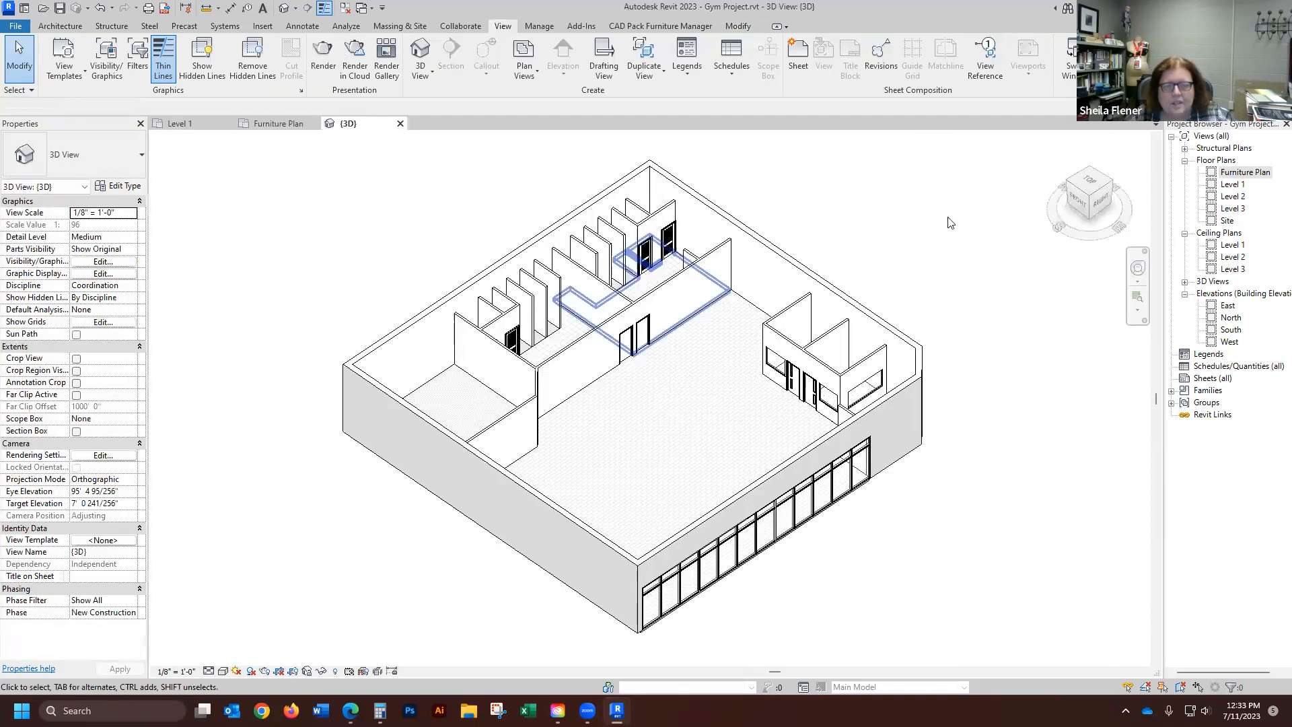
pyautogui.moveTo(1097, 195); pyautogui.dragTo(482, 207)
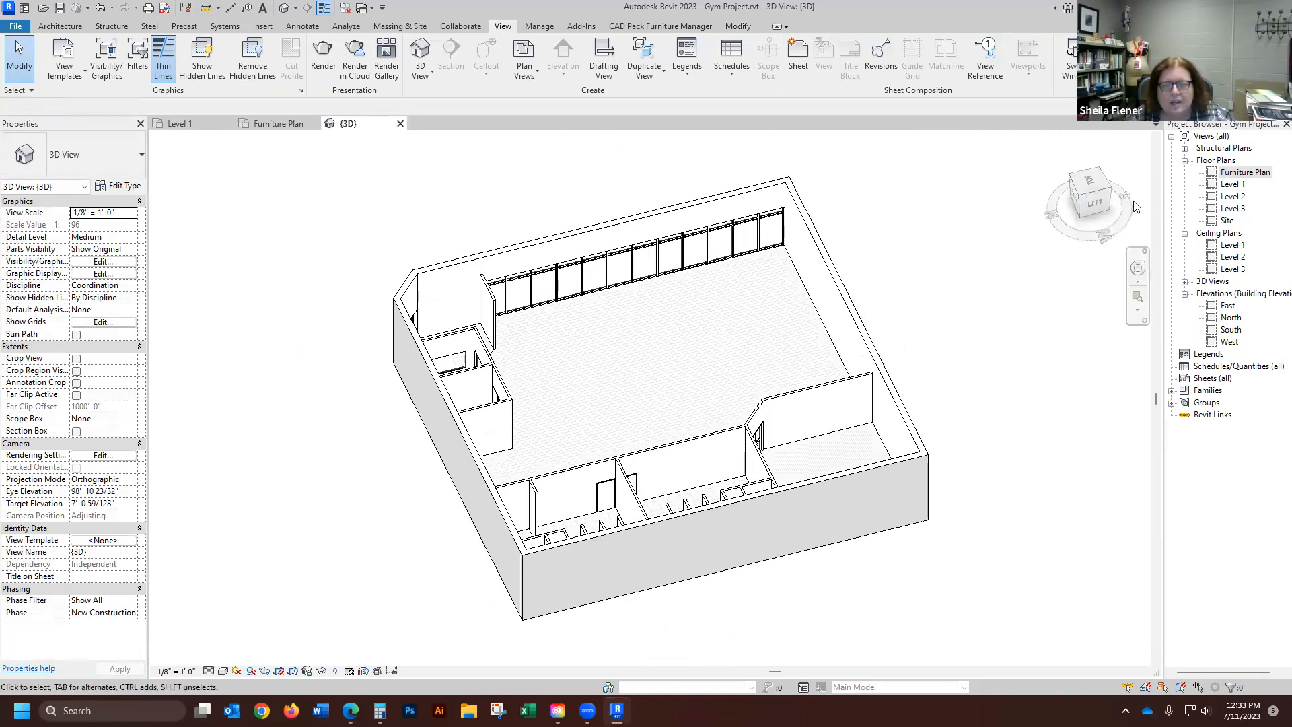
pyautogui.click(1093, 207)
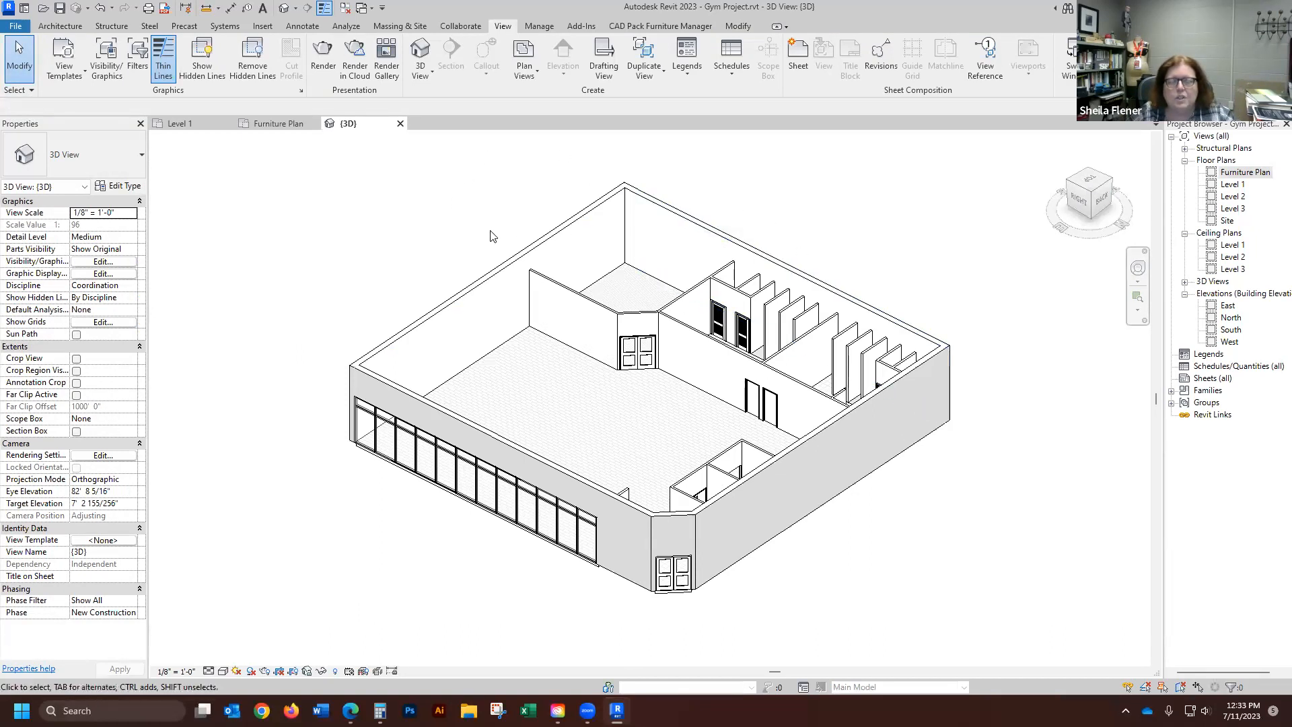
pyautogui.moveTo(587, 710)
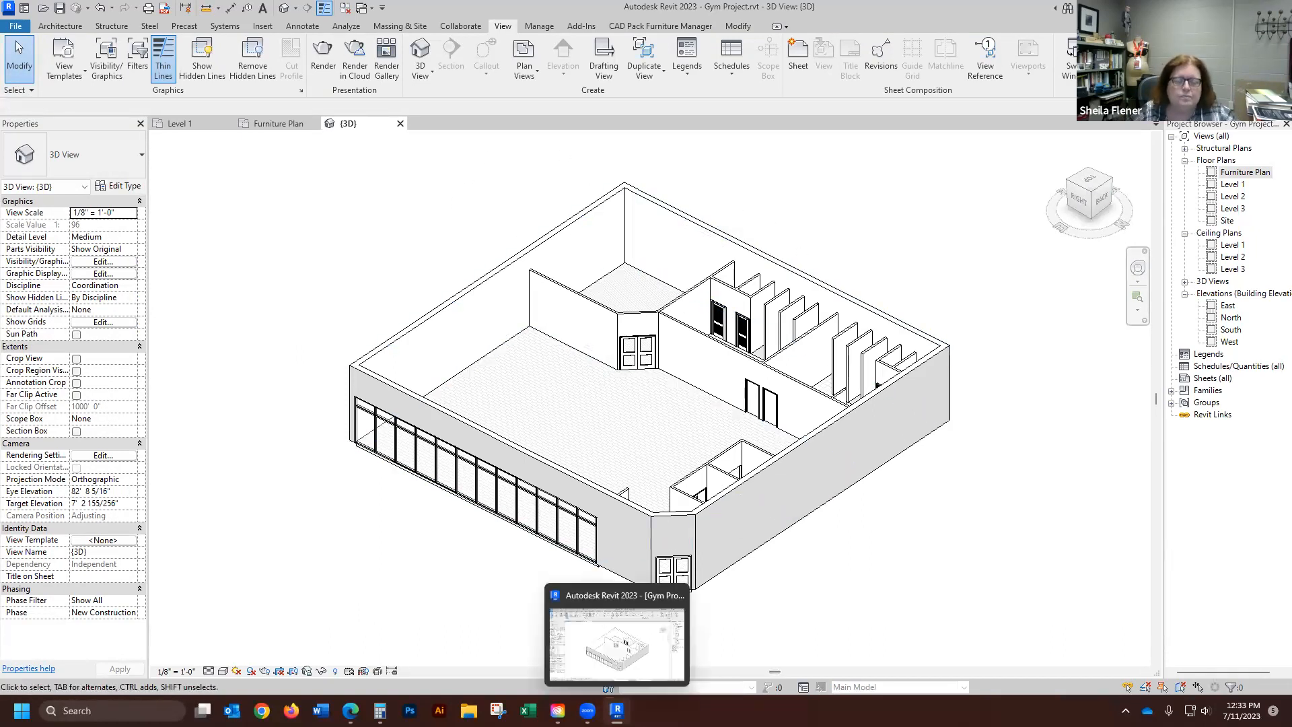